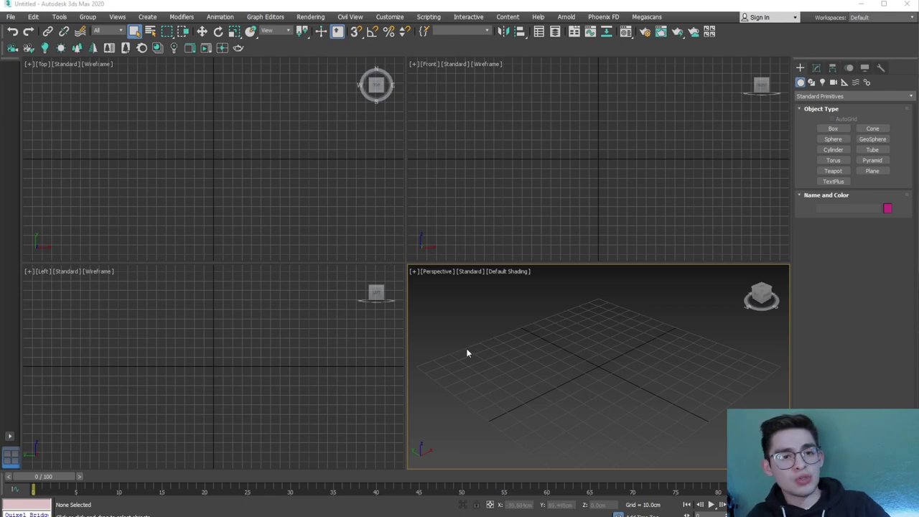
Confirm centimetres as the system and display units, then maximize the Perspective viewport
{"action": "left_click", "coordinate": [387, 20]}
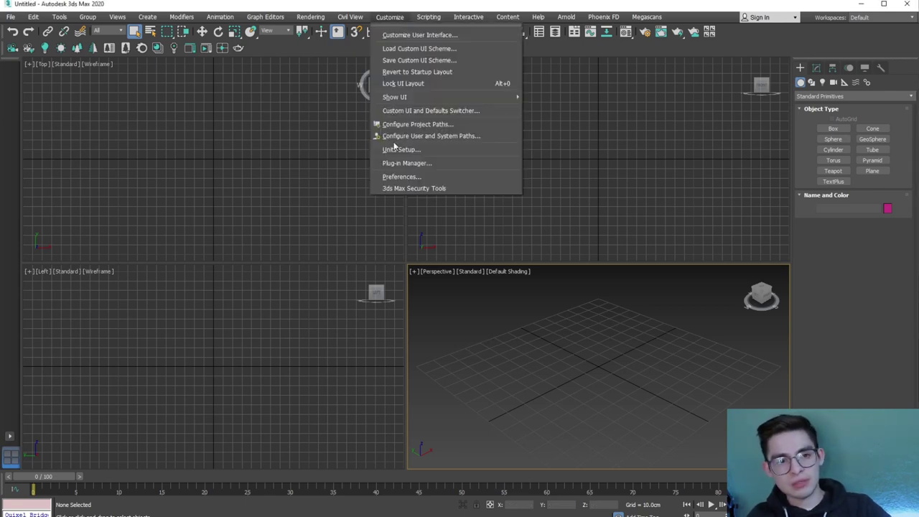
{"action": "left_click", "coordinate": [395, 148]}
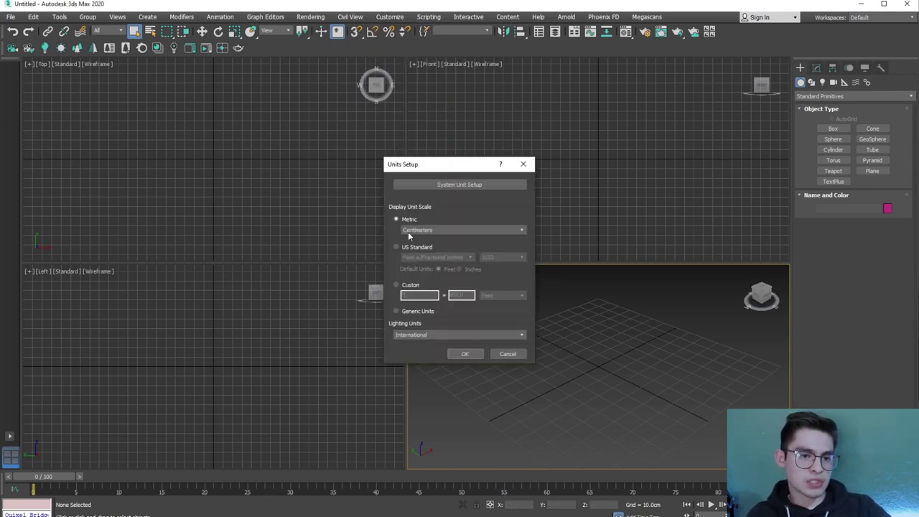
{"action": "left_click", "coordinate": [426, 185]}
{"action": "left_click_drag", "start_coordinate": [437, 185], "coordinate": [599, 182]}
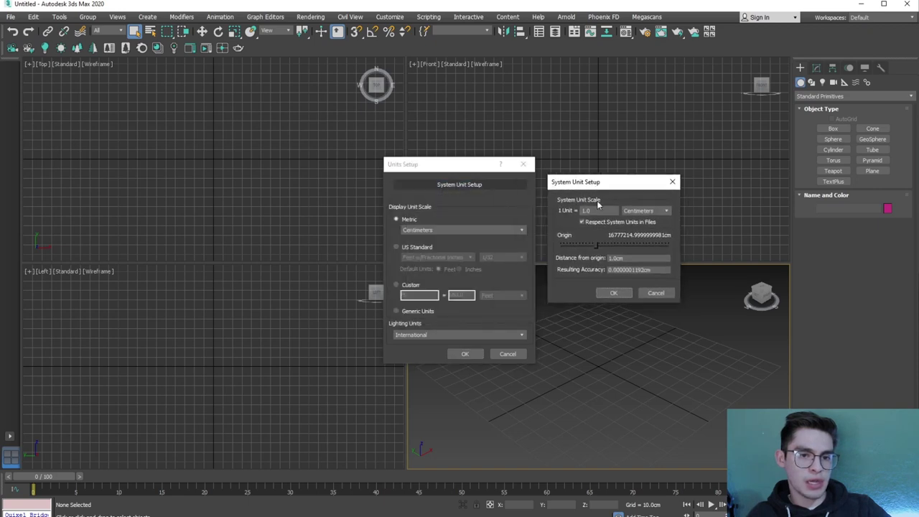
{"action": "left_click", "coordinate": [606, 295]}
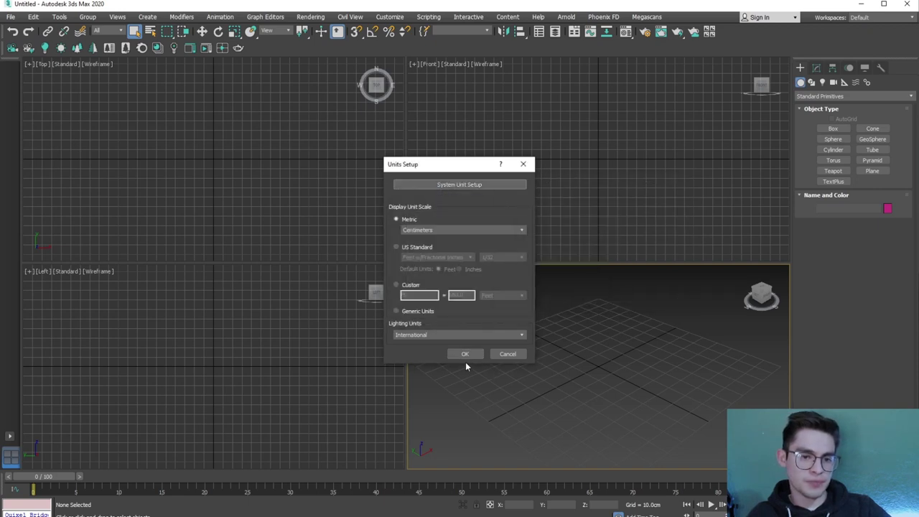
{"action": "left_click", "coordinate": [464, 353]}
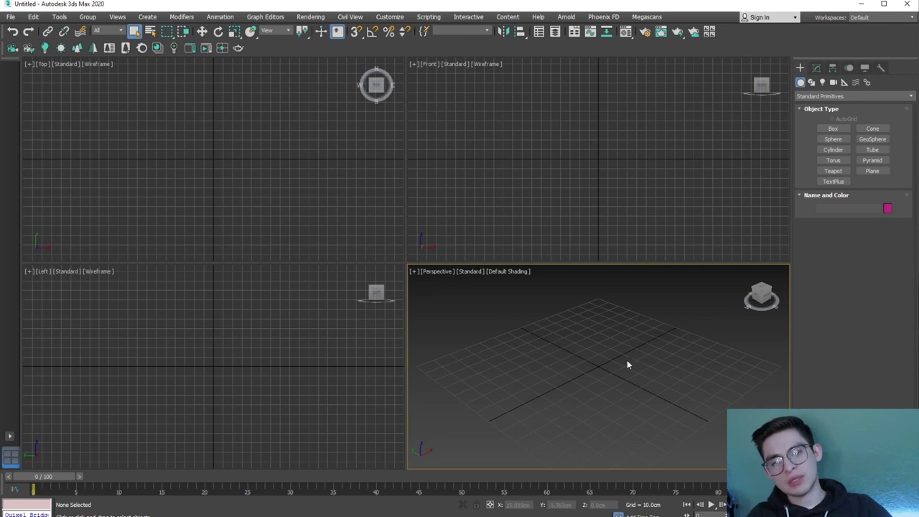
{"action": "key", "text": "alt+w"}
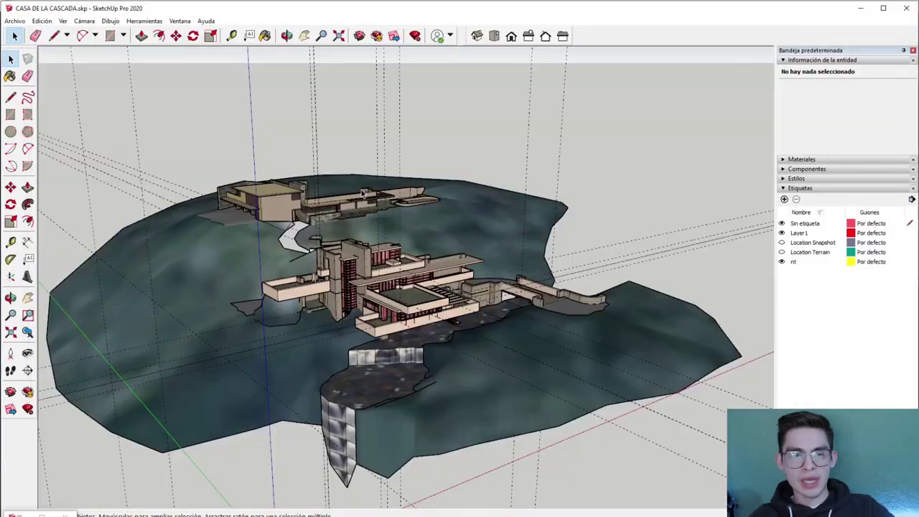
{"action": "left_click_drag", "start_coordinate": [274, 435], "coordinate": [313, 431]}
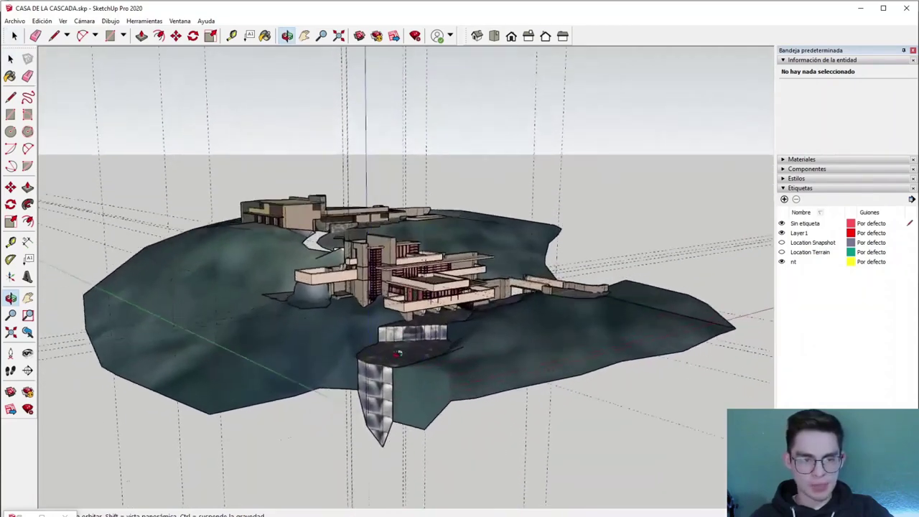
{"action": "middle_click_drag", "start_coordinate": [313, 431], "coordinate": [257, 453]}
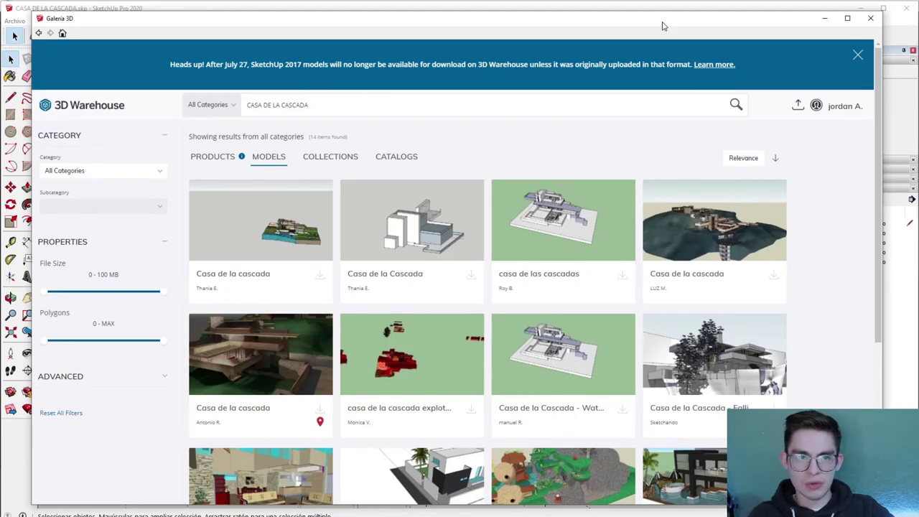
{"action": "left_click_drag", "start_coordinate": [664, 26], "coordinate": [670, 22]}
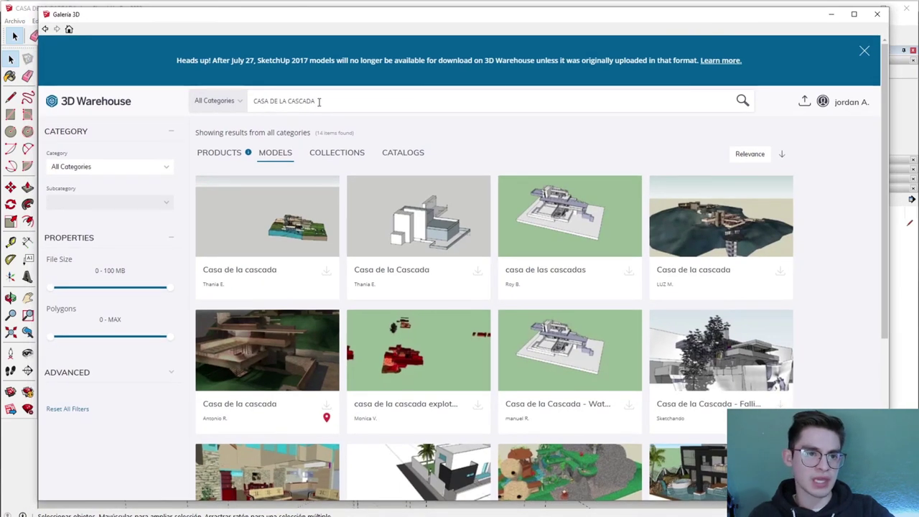
{"action": "mouse_move", "coordinate": [884, 225]}
{"action": "left_mouse_down"}
{"action": "mouse_move", "coordinate": [872, 315]}
{"action": "mouse_move", "coordinate": [867, 236]}
{"action": "left_mouse_up"}
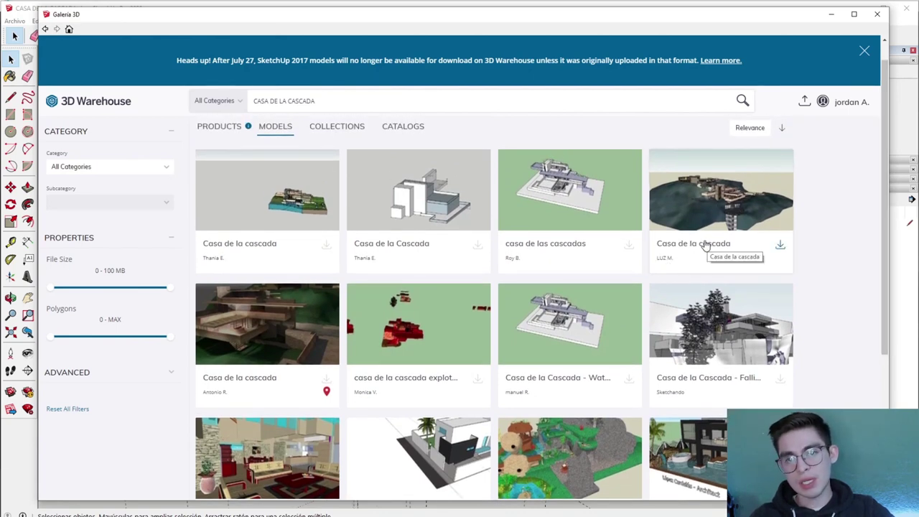
{"action": "left_click", "coordinate": [830, 14]}
{"action": "scroll", "coordinate": [423, 267], "scroll_direction": "up", "scroll_amount": 5}
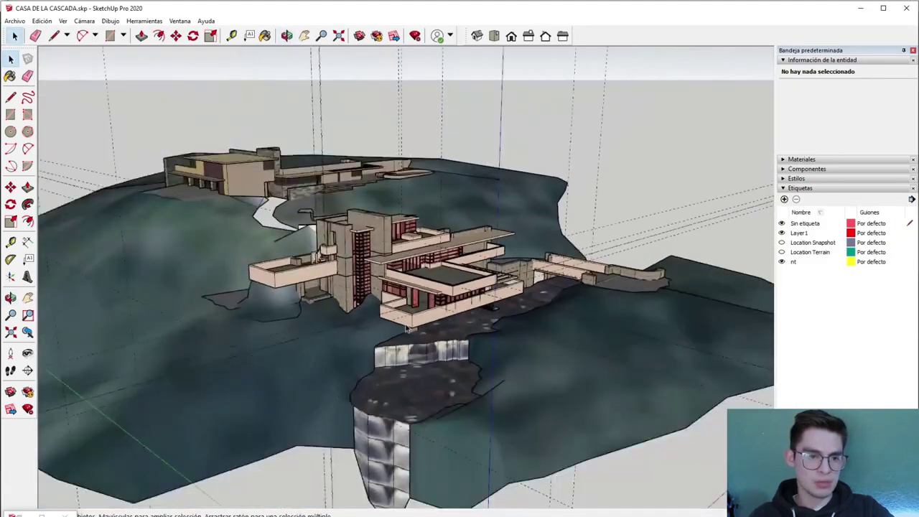
{"action": "scroll", "coordinate": [405, 328], "scroll_direction": "down", "scroll_amount": 5}
{"action": "mouse_move", "coordinate": [406, 328]}
{"action": "middle_mouse_down"}
{"action": "mouse_move", "coordinate": [391, 344]}
{"action": "mouse_move", "coordinate": [446, 402]}
{"action": "middle_mouse_up"}
{"action": "scroll", "coordinate": [388, 359], "scroll_direction": "up", "scroll_amount": 5}
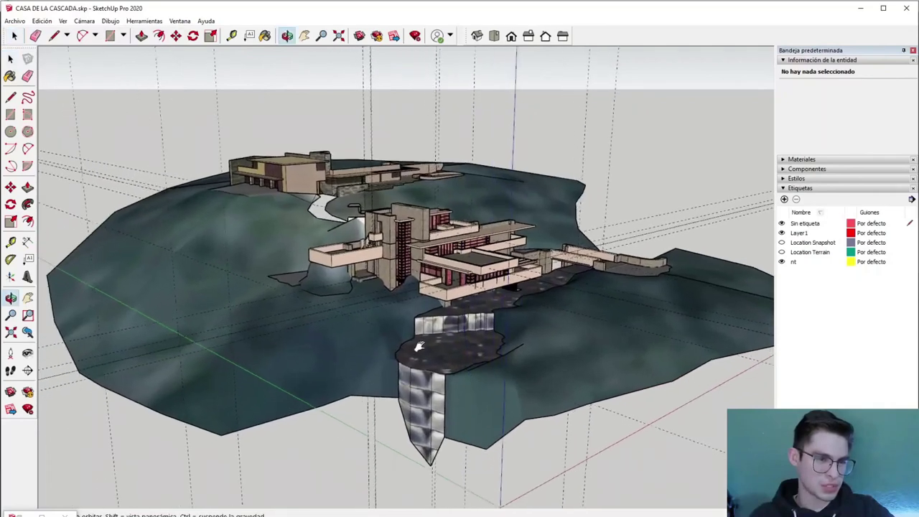
{"action": "scroll", "coordinate": [446, 403], "scroll_direction": "down", "scroll_amount": 5}
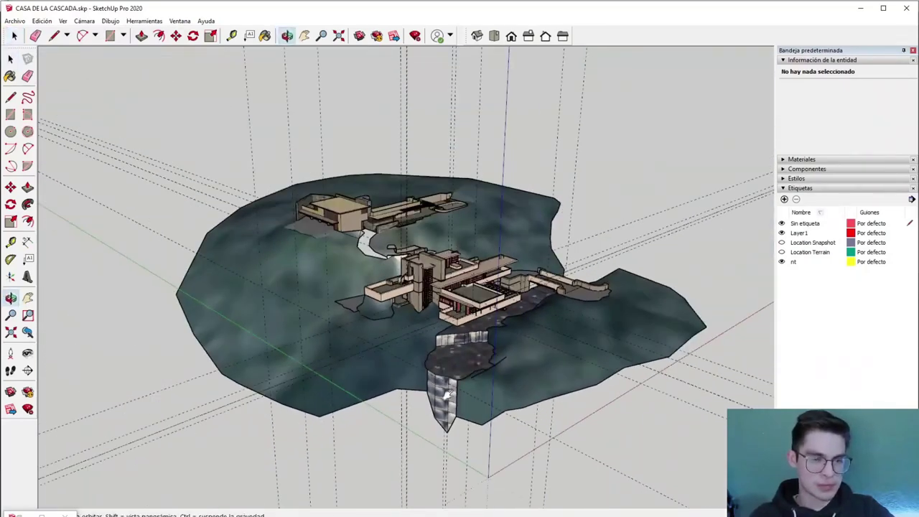
{"action": "scroll", "coordinate": [458, 397], "scroll_direction": "up", "scroll_amount": 3}
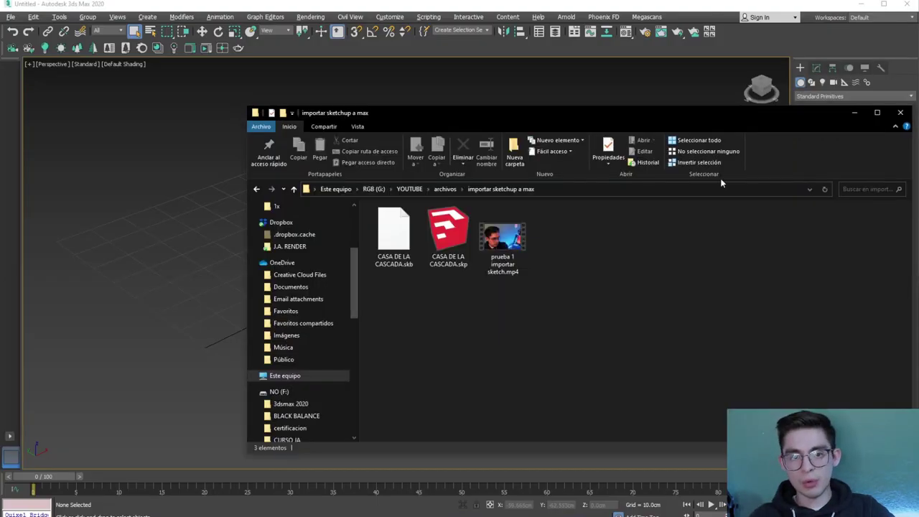
Drag CASA DE LA CASCADA.skp from the importar sketchup a max folder into the 3ds Max viewport
{"action": "left_click_drag", "start_coordinate": [677, 114], "coordinate": [679, 91]}
{"action": "left_click", "coordinate": [444, 223]}
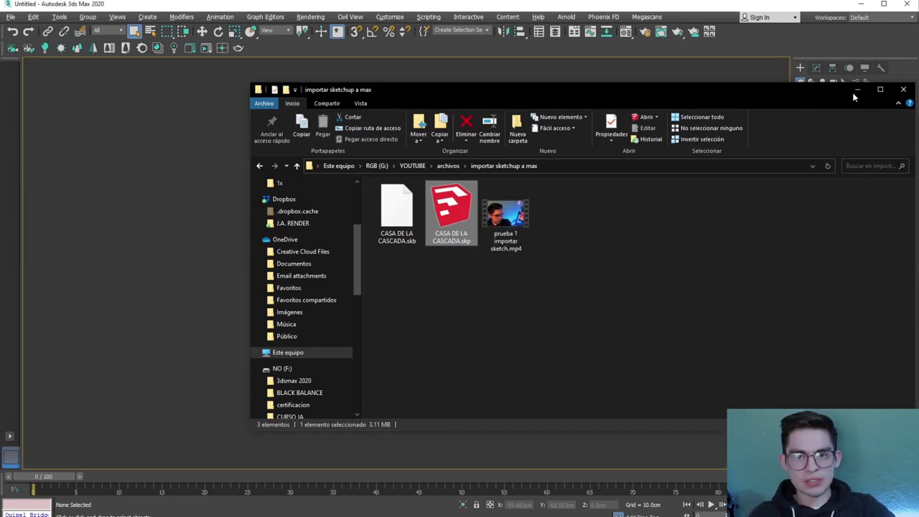
{"action": "scroll", "coordinate": [336, 319], "scroll_direction": "down", "scroll_amount": 3}
From a top view, nudge the imported model into place on the grid, then deselect it
{"action": "scroll", "coordinate": [369, 316], "scroll_direction": "down", "scroll_amount": 2}
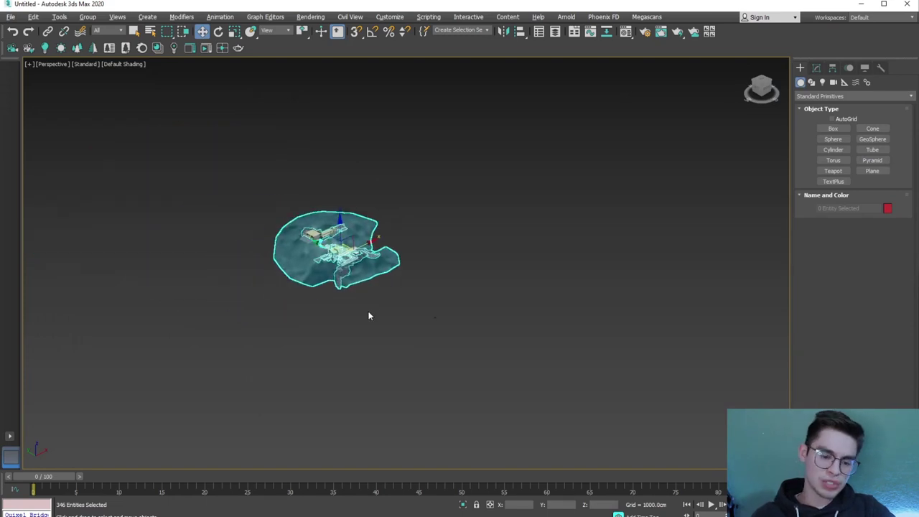
{"action": "scroll", "coordinate": [419, 286], "scroll_direction": "up", "scroll_amount": 4}
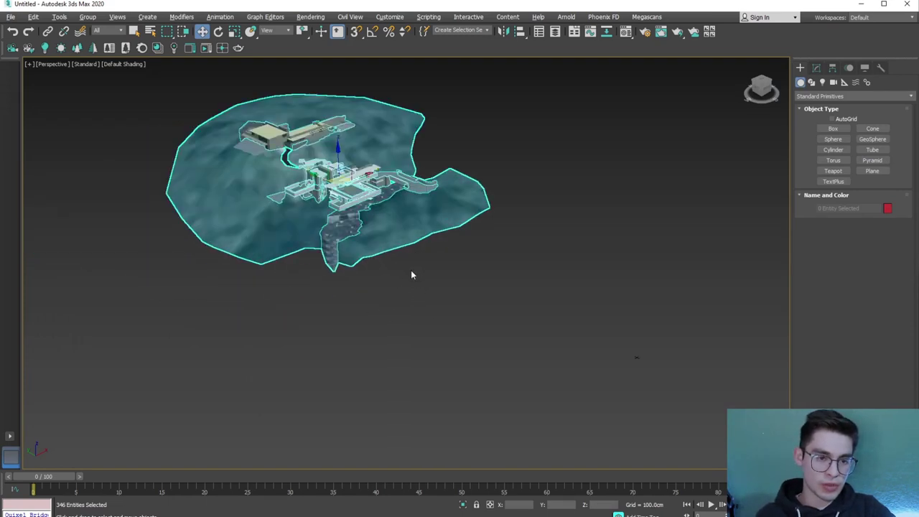
{"action": "key", "text": "u"}
{"action": "left_click", "coordinate": [763, 83]}
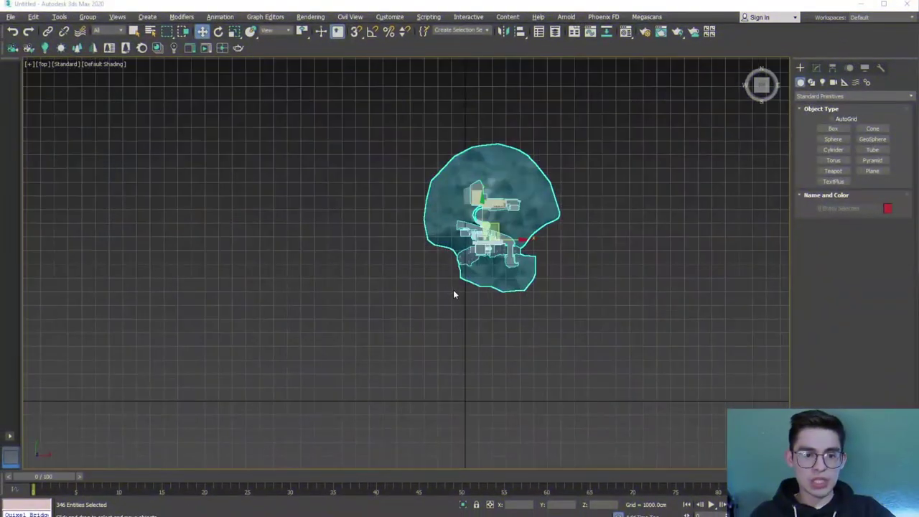
{"action": "middle_click_drag", "start_coordinate": [453, 289], "coordinate": [447, 258]}
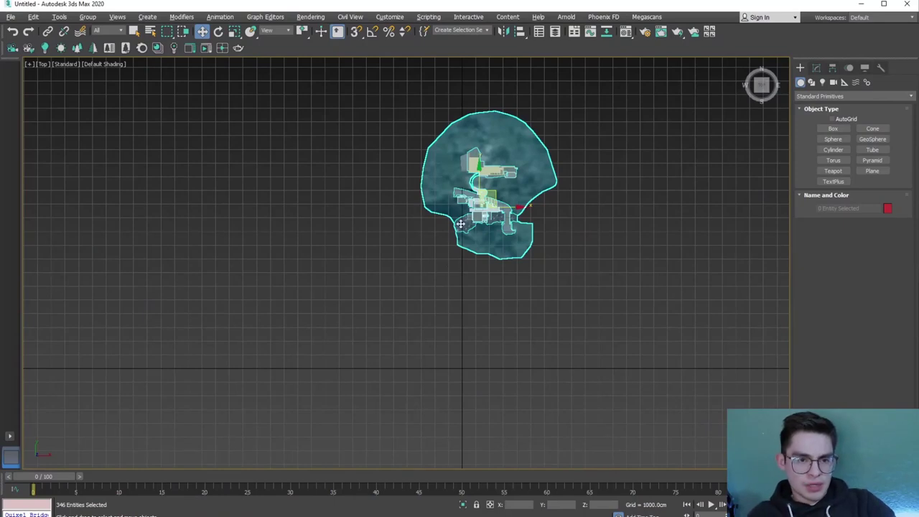
{"action": "mouse_move", "coordinate": [478, 210]}
{"action": "middle_mouse_down"}
{"action": "mouse_move", "coordinate": [473, 293]}
{"action": "mouse_move", "coordinate": [438, 314]}
{"action": "middle_mouse_up"}
{"action": "scroll", "coordinate": [473, 293], "scroll_direction": "up", "scroll_amount": 4}
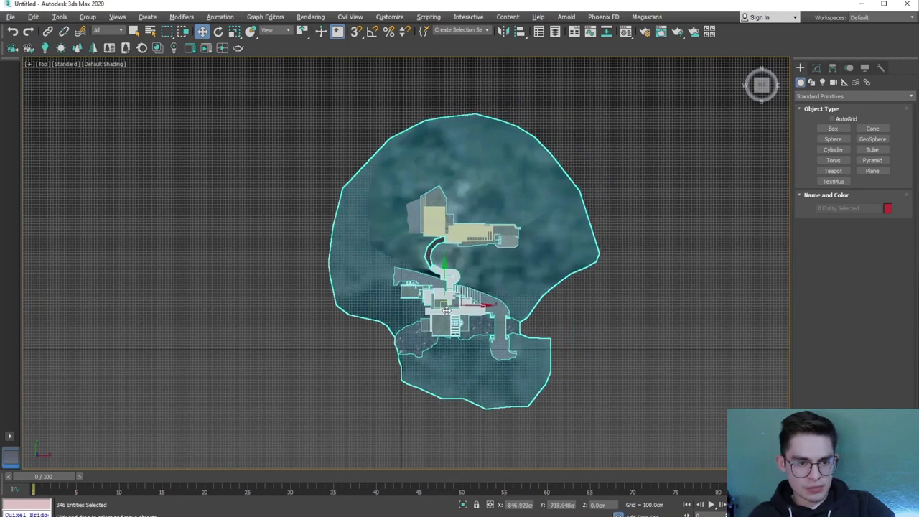
{"action": "left_click_drag", "start_coordinate": [438, 314], "coordinate": [447, 307]}
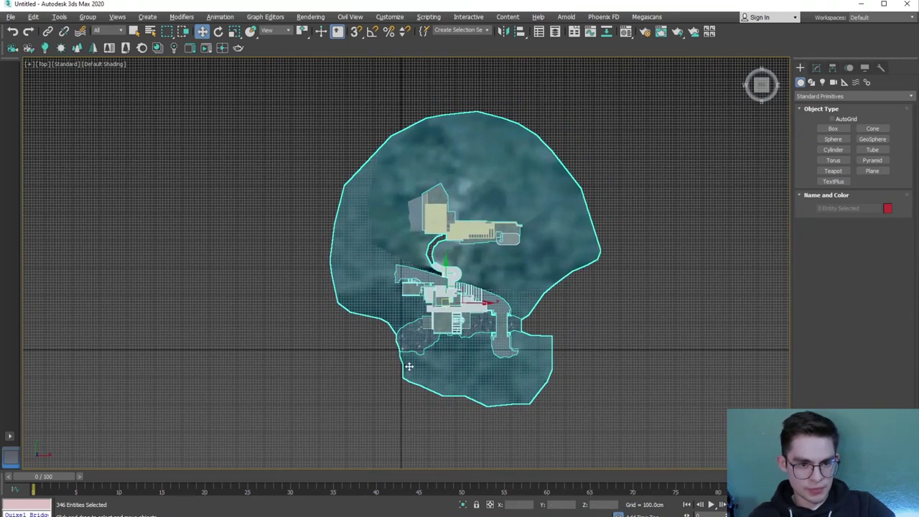
{"action": "left_click", "coordinate": [303, 363]}
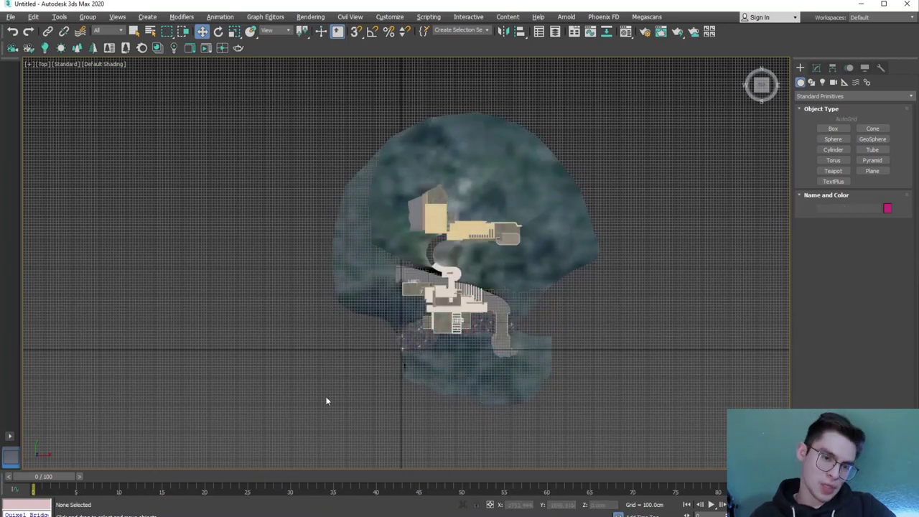
Set the viewport to Orthographic and orbit to a tilted 3D view of the model
{"action": "left_click", "coordinate": [43, 65]}
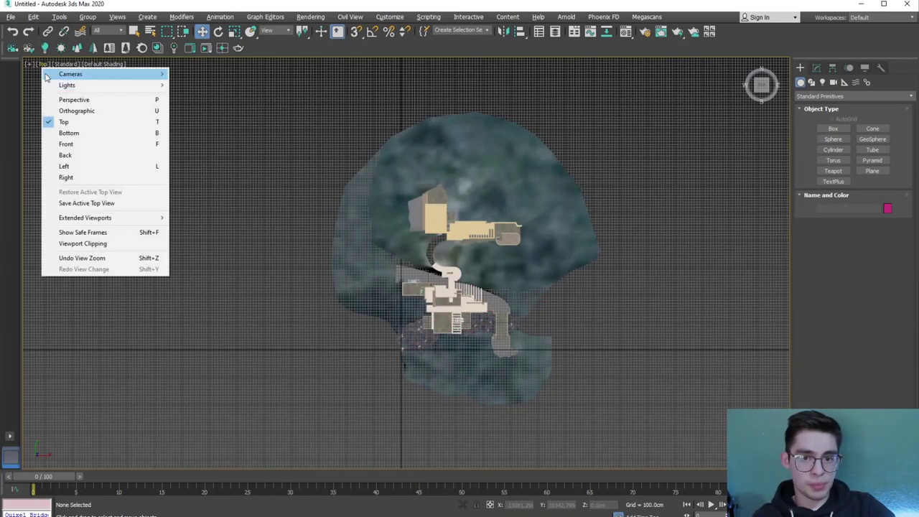
{"action": "left_click", "coordinate": [67, 111]}
{"action": "mouse_move", "coordinate": [352, 380]}
{"action": "middle_mouse_down", "text": "alt"}
{"action": "mouse_move", "coordinate": [394, 302]}
{"action": "mouse_move", "coordinate": [380, 373]}
{"action": "middle_mouse_up", "text": "alt"}
{"action": "scroll", "coordinate": [373, 405], "scroll_direction": "up", "scroll_amount": 3}
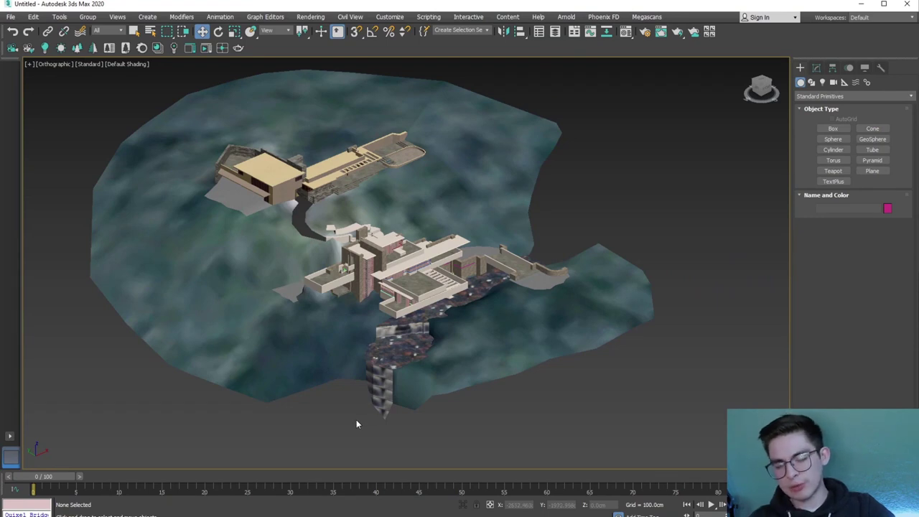
{"action": "scroll", "coordinate": [355, 422], "scroll_direction": "down", "scroll_amount": 3}
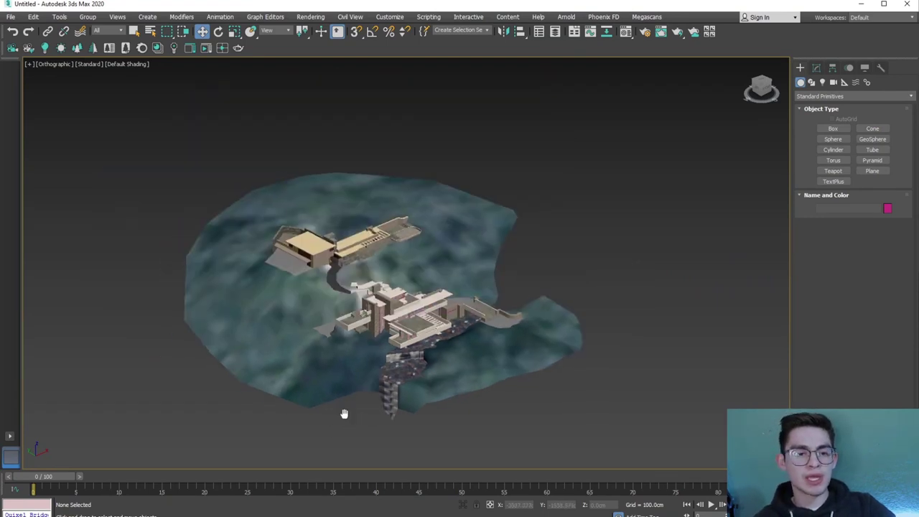
{"action": "middle_click_drag", "start_coordinate": [343, 414], "coordinate": [363, 385]}
Unhide all objects, then select the two Google map terrain planes and delete them
{"action": "right_click", "coordinate": [356, 394]}
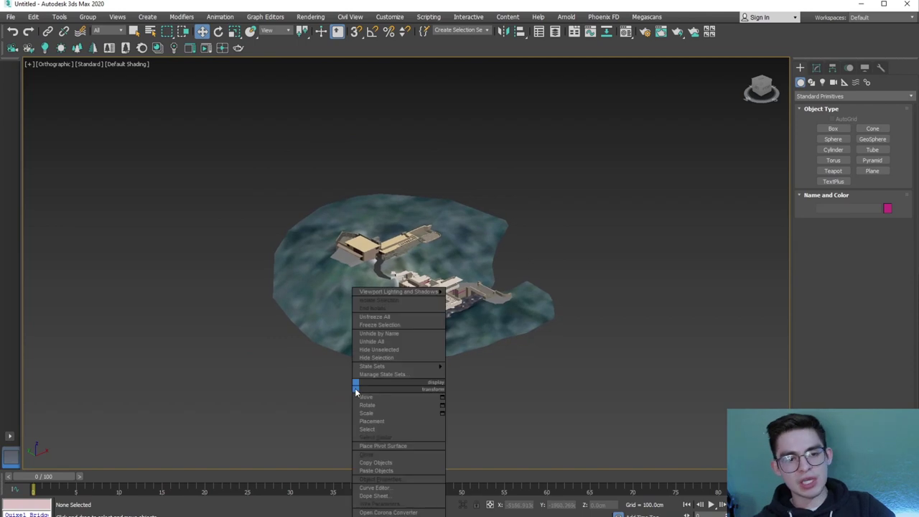
{"action": "left_click", "coordinate": [369, 342]}
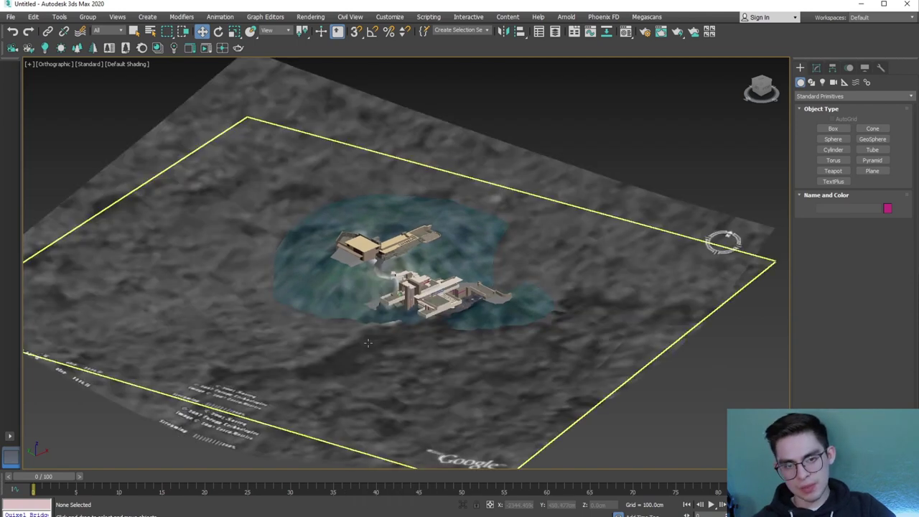
{"action": "scroll", "coordinate": [212, 346], "scroll_direction": "down", "scroll_amount": 3}
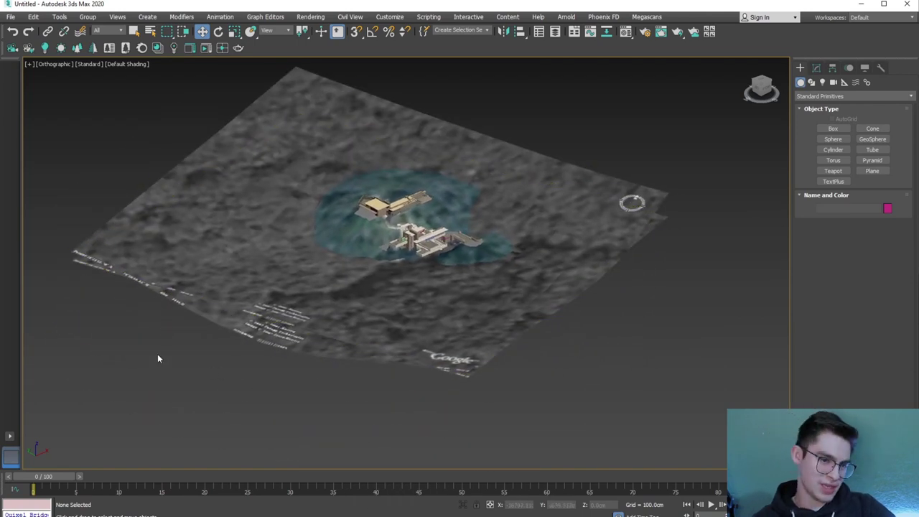
{"action": "left_click_drag", "start_coordinate": [126, 107], "coordinate": [127, 109]}
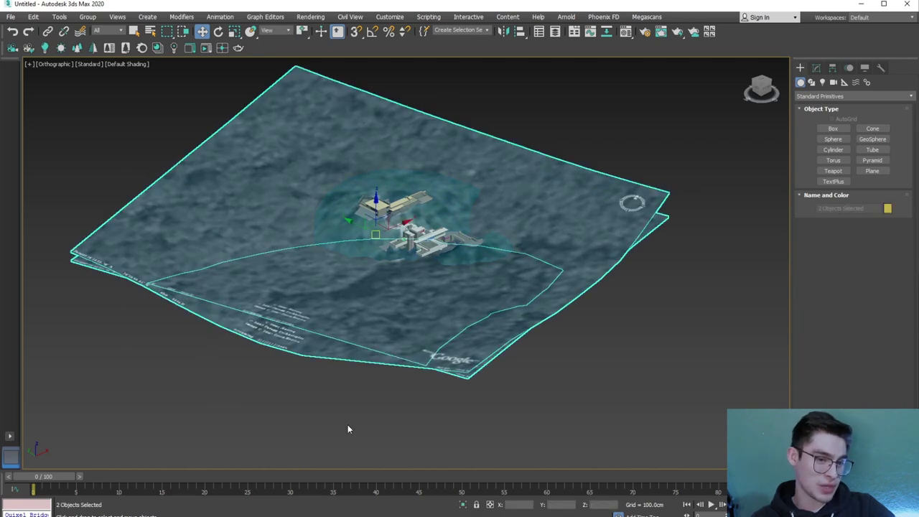
{"action": "key", "text": "Delete"}
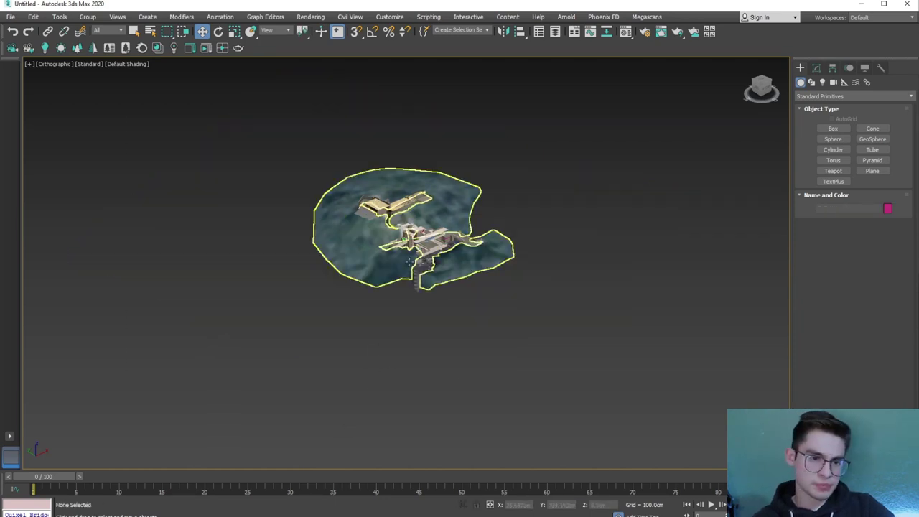
{"action": "scroll", "coordinate": [408, 261], "scroll_direction": "up", "scroll_amount": 3}
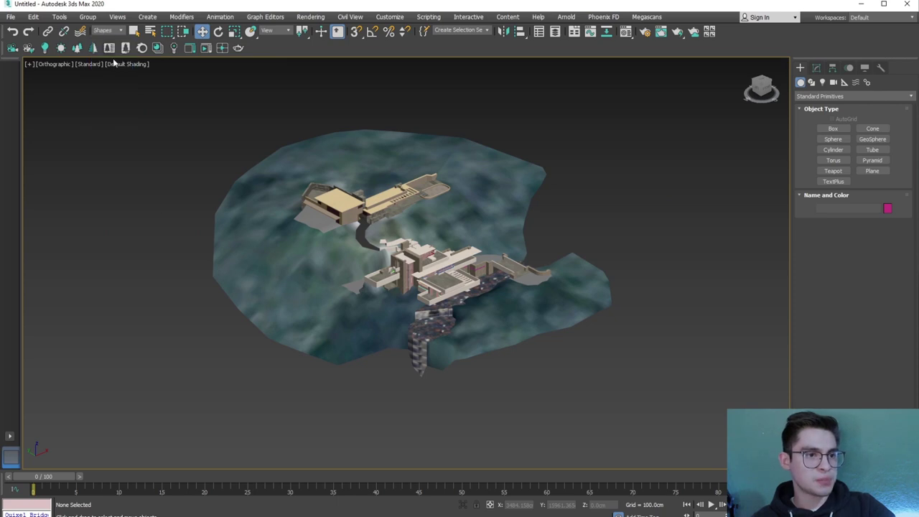
Box-select the loose spline shapes in the scene
{"action": "scroll", "coordinate": [197, 229], "scroll_direction": "down", "scroll_amount": 3}
{"action": "left_click_drag", "start_coordinate": [522, 369], "coordinate": [522, 368]}
{"action": "scroll", "coordinate": [417, 198], "scroll_direction": "up", "scroll_amount": 2}
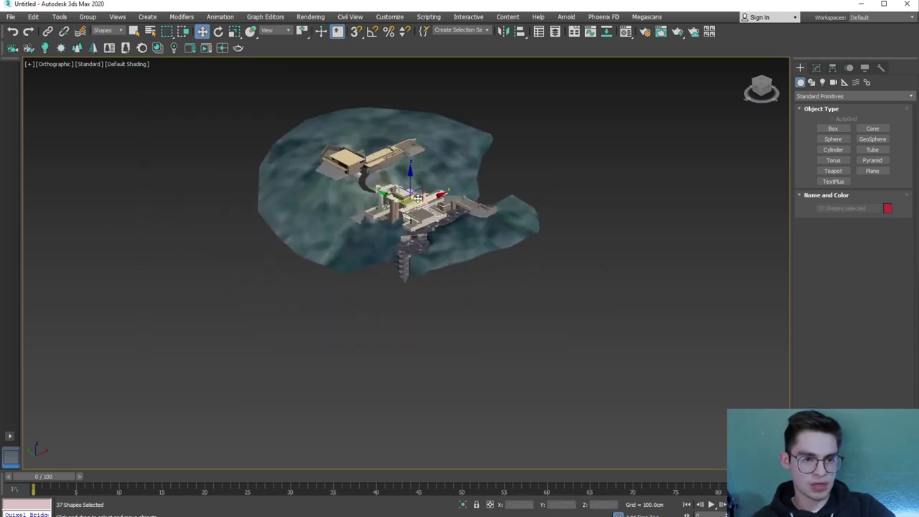
{"action": "scroll", "coordinate": [212, 292], "scroll_direction": "up", "scroll_amount": 2}
{"action": "scroll", "coordinate": [287, 290], "scroll_direction": "up", "scroll_amount": 3}
{"action": "scroll", "coordinate": [374, 222], "scroll_direction": "up", "scroll_amount": 2}
{"action": "scroll", "coordinate": [517, 161], "scroll_direction": "up", "scroll_amount": 2}
{"action": "scroll", "coordinate": [524, 152], "scroll_direction": "up", "scroll_amount": 2}
{"action": "scroll", "coordinate": [472, 211], "scroll_direction": "down", "scroll_amount": 5}
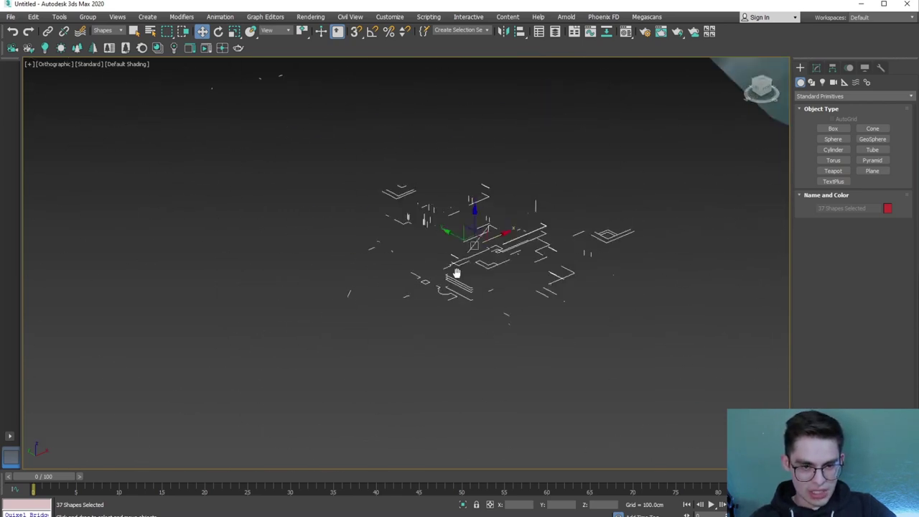
{"action": "scroll", "coordinate": [502, 244], "scroll_direction": "up", "scroll_amount": 3}
{"action": "scroll", "coordinate": [548, 345], "scroll_direction": "down", "scroll_amount": 4}
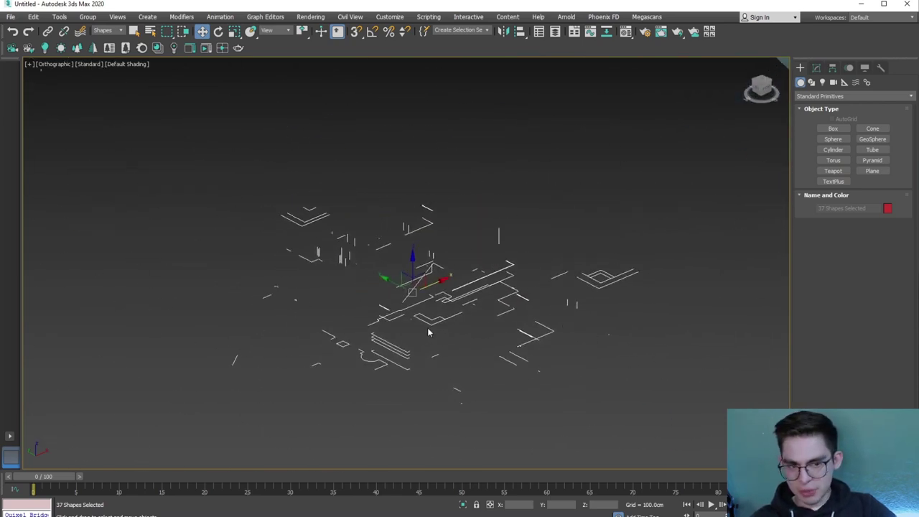
{"action": "scroll", "coordinate": [470, 267], "scroll_direction": "down", "scroll_amount": 5}
{"action": "scroll", "coordinate": [527, 235], "scroll_direction": "up", "scroll_amount": 1}
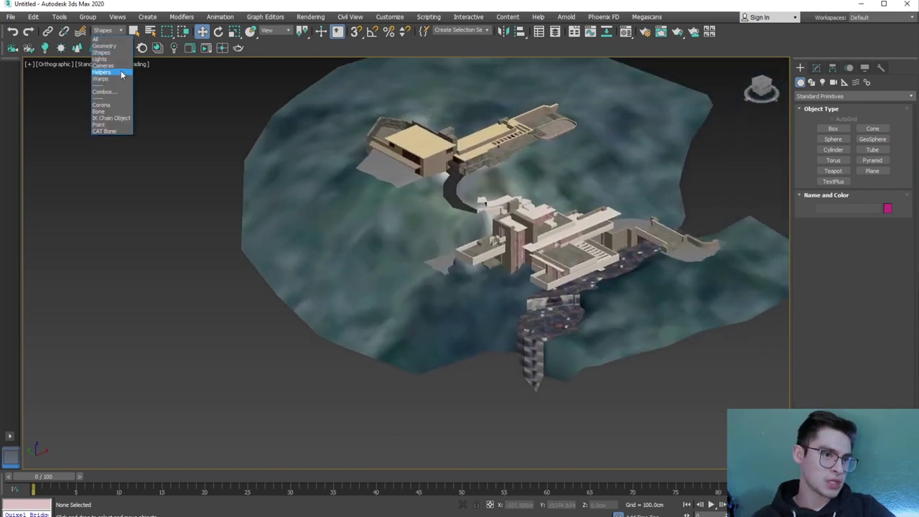
Set the Selection Filter to Helpers and select the stray GuidePoint_001 helper
{"action": "left_click", "coordinate": [101, 71]}
{"action": "scroll", "coordinate": [180, 180], "scroll_direction": "down", "scroll_amount": 4}
{"action": "left_click", "coordinate": [316, 204]}
{"action": "middle_click_drag", "start_coordinate": [295, 267], "coordinate": [427, 294]}
{"action": "scroll", "coordinate": [456, 238], "scroll_direction": "up", "scroll_amount": 3}
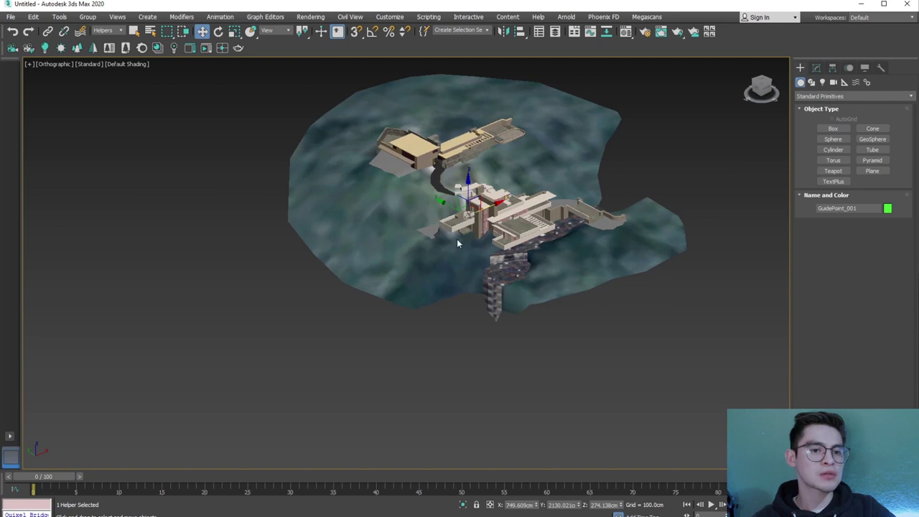
{"action": "scroll", "coordinate": [294, 294], "scroll_direction": "up", "scroll_amount": 5}
{"action": "scroll", "coordinate": [281, 274], "scroll_direction": "up", "scroll_amount": 2}
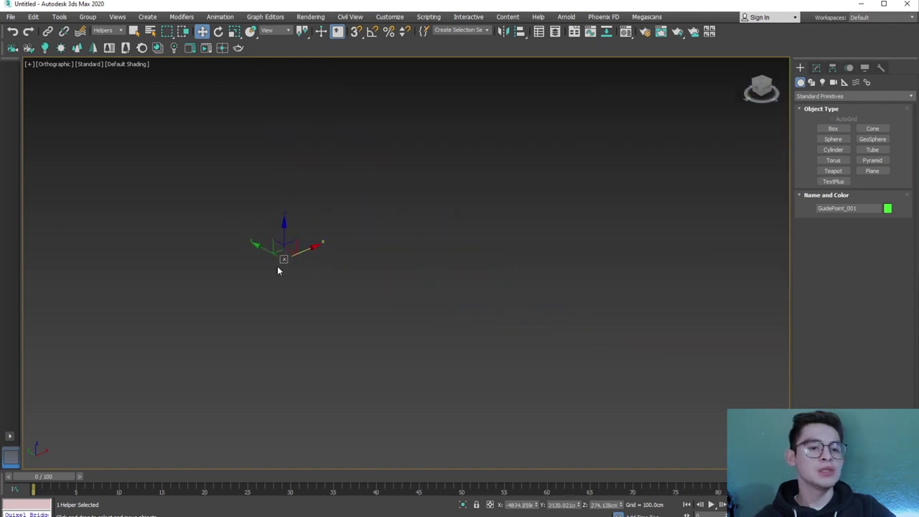
{"action": "scroll", "coordinate": [285, 260], "scroll_direction": "down", "scroll_amount": 3}
{"action": "scroll", "coordinate": [287, 309], "scroll_direction": "down", "scroll_amount": 3}
{"action": "left_click", "coordinate": [311, 349]}
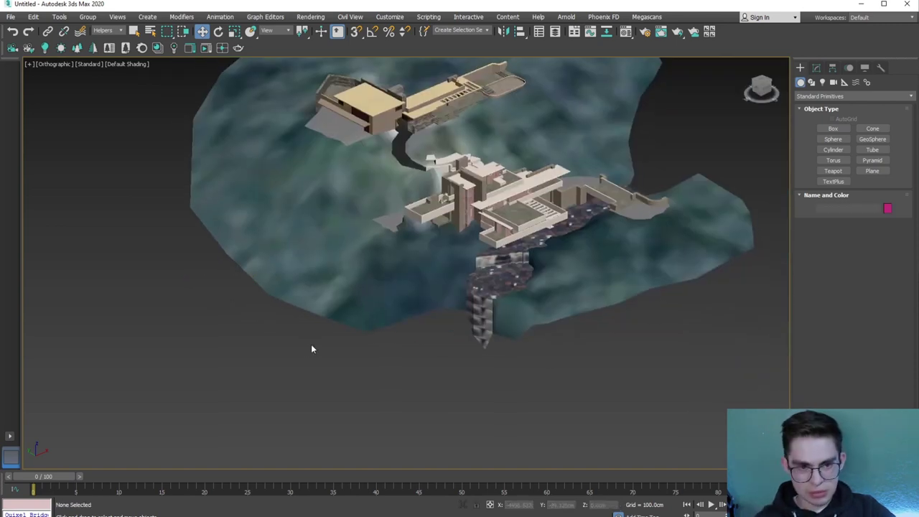
Orbit down to a low view of the waterfall, then back to an oblique view of the site
{"action": "mouse_move", "coordinate": [365, 342]}
{"action": "middle_mouse_down"}
{"action": "mouse_move", "coordinate": [371, 350]}
{"action": "mouse_move", "coordinate": [349, 361]}
{"action": "mouse_move", "coordinate": [361, 324]}
{"action": "mouse_move", "coordinate": [366, 332]}
{"action": "mouse_move", "coordinate": [338, 304]}
{"action": "mouse_move", "coordinate": [330, 324]}
{"action": "mouse_move", "coordinate": [380, 359]}
{"action": "middle_mouse_up"}
{"action": "scroll", "coordinate": [497, 340], "scroll_direction": "up", "scroll_amount": 5}
{"action": "mouse_move", "coordinate": [499, 339]}
{"action": "middle_mouse_down", "text": "alt"}
{"action": "mouse_move", "coordinate": [396, 328]}
{"action": "mouse_move", "coordinate": [225, 273]}
{"action": "mouse_move", "coordinate": [234, 253]}
{"action": "mouse_move", "coordinate": [244, 280]}
{"action": "mouse_move", "coordinate": [507, 349]}
{"action": "middle_mouse_up", "text": "alt"}
{"action": "scroll", "coordinate": [507, 350], "scroll_direction": "up", "scroll_amount": 5}
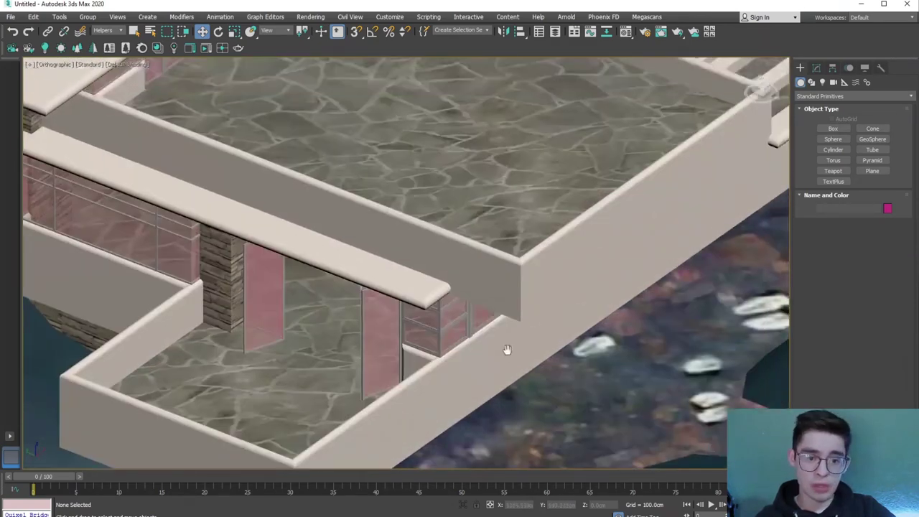
{"action": "scroll", "coordinate": [488, 334], "scroll_direction": "up", "scroll_amount": 2}
{"action": "scroll", "coordinate": [472, 316], "scroll_direction": "down", "scroll_amount": 6}
{"action": "scroll", "coordinate": [452, 345], "scroll_direction": "down", "scroll_amount": 3}
{"action": "scroll", "coordinate": [433, 368], "scroll_direction": "down", "scroll_amount": 2}
{"action": "mouse_move", "coordinate": [433, 368]}
{"action": "middle_mouse_down", "text": "alt"}
{"action": "mouse_move", "coordinate": [431, 323]}
{"action": "mouse_move", "coordinate": [464, 340]}
{"action": "mouse_move", "coordinate": [455, 378]}
{"action": "middle_mouse_up", "text": "alt"}
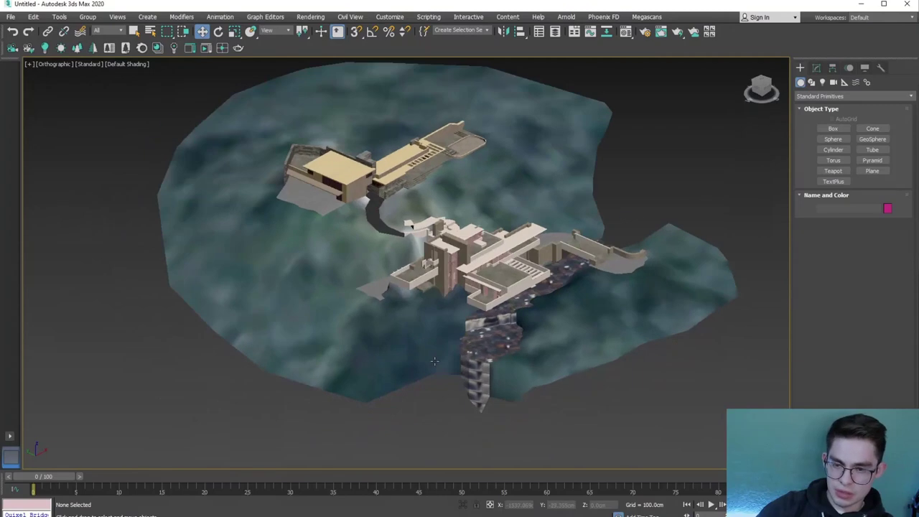
Select terrain group Group_112 and show its mesh editing settings in the Modify panel
{"action": "left_click", "coordinate": [338, 358]}
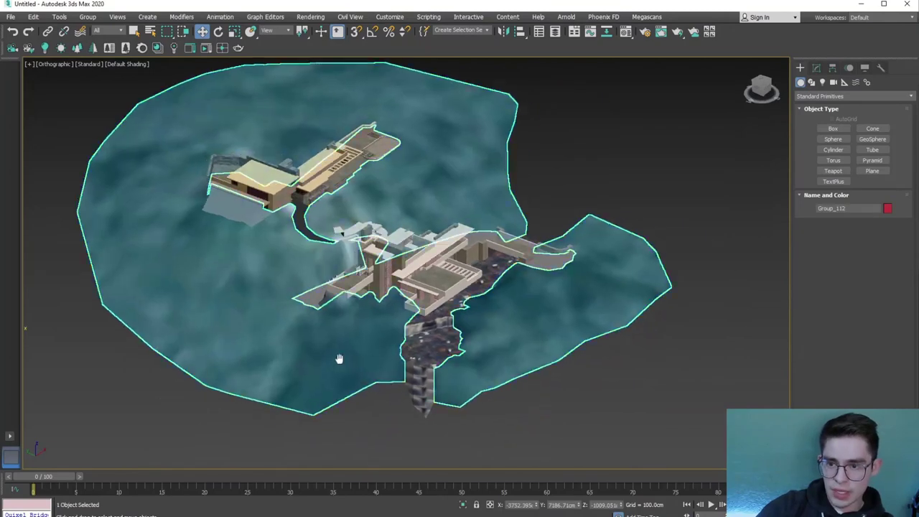
{"action": "scroll", "coordinate": [346, 360], "scroll_direction": "up", "scroll_amount": 3}
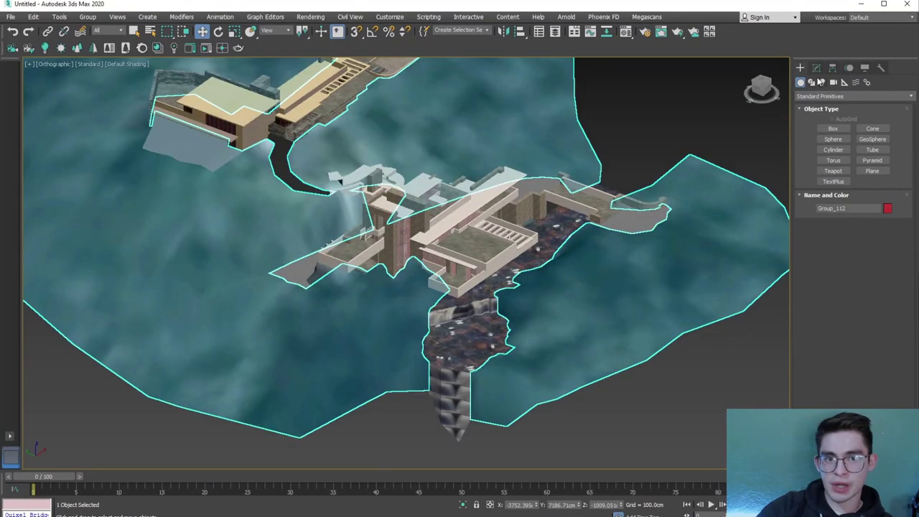
{"action": "left_click", "coordinate": [816, 69]}
{"action": "scroll", "coordinate": [321, 331], "scroll_direction": "up", "scroll_amount": 4}
{"action": "left_click", "coordinate": [348, 262], "text": "ctrl"}
{"action": "mouse_move", "coordinate": [349, 261]}
{"action": "middle_mouse_down", "text": "alt"}
{"action": "mouse_move", "coordinate": [325, 246]}
{"action": "mouse_move", "coordinate": [370, 282]}
{"action": "middle_mouse_up", "text": "alt"}
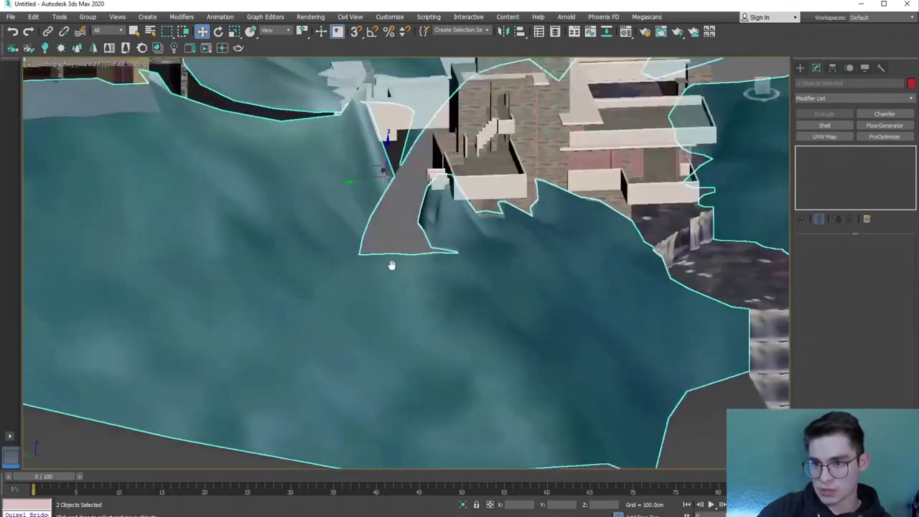
{"action": "scroll", "coordinate": [417, 318], "scroll_direction": "down", "scroll_amount": 3}
{"action": "scroll", "coordinate": [431, 316], "scroll_direction": "up", "scroll_amount": 1}
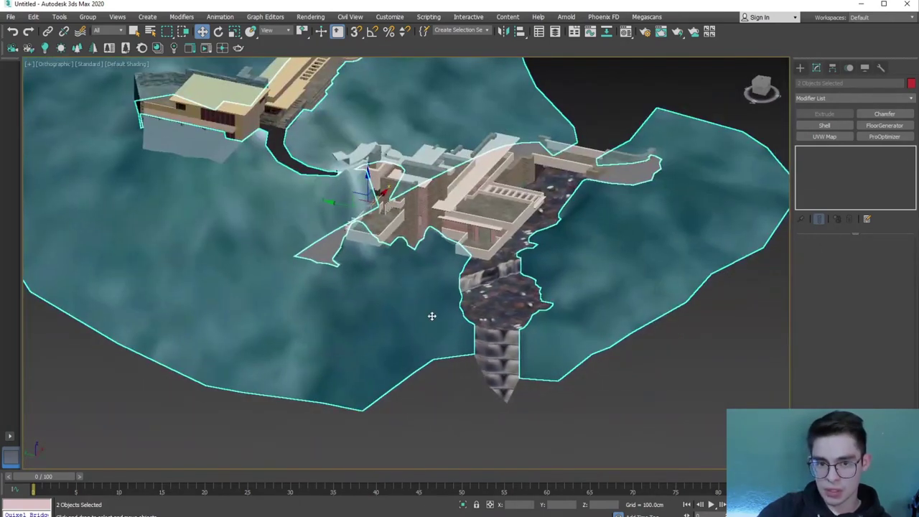
{"action": "left_click", "coordinate": [417, 399]}
Attach the other terrain piece to the main terrain mesh and confirm the Attach Options
{"action": "left_click", "coordinate": [374, 313]}
{"action": "scroll", "coordinate": [356, 282], "scroll_direction": "up", "scroll_amount": 3}
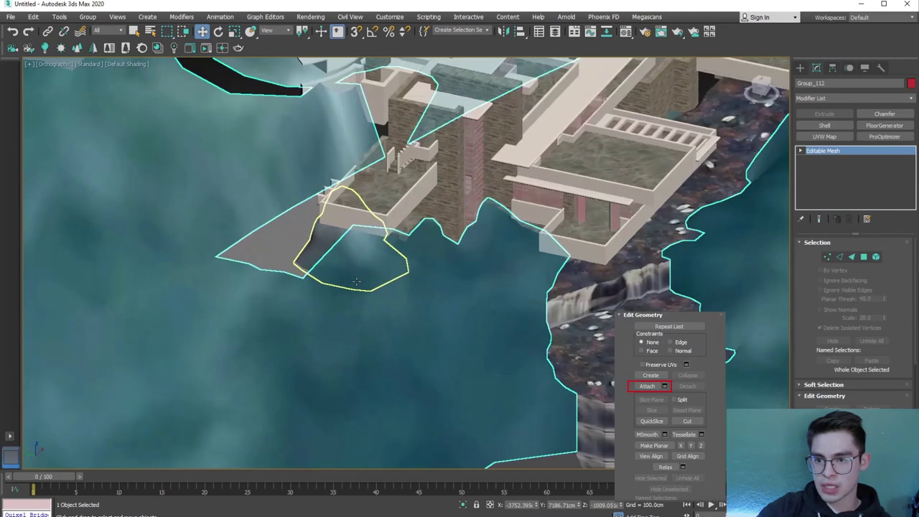
{"action": "left_click", "coordinate": [350, 291]}
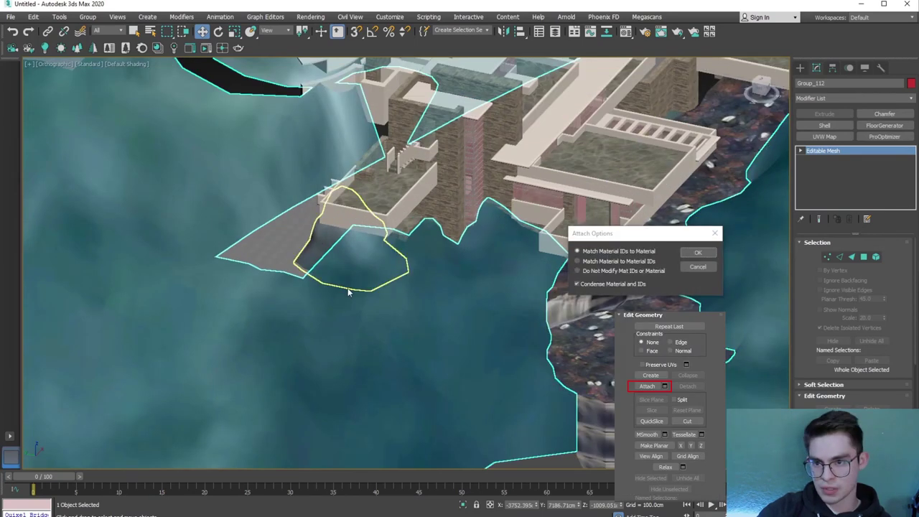
{"action": "key", "text": "Return"}
{"action": "middle_click_drag", "start_coordinate": [355, 304], "coordinate": [379, 292], "text": "alt"}
{"action": "scroll", "coordinate": [287, 330], "scroll_direction": "down", "scroll_amount": 5}
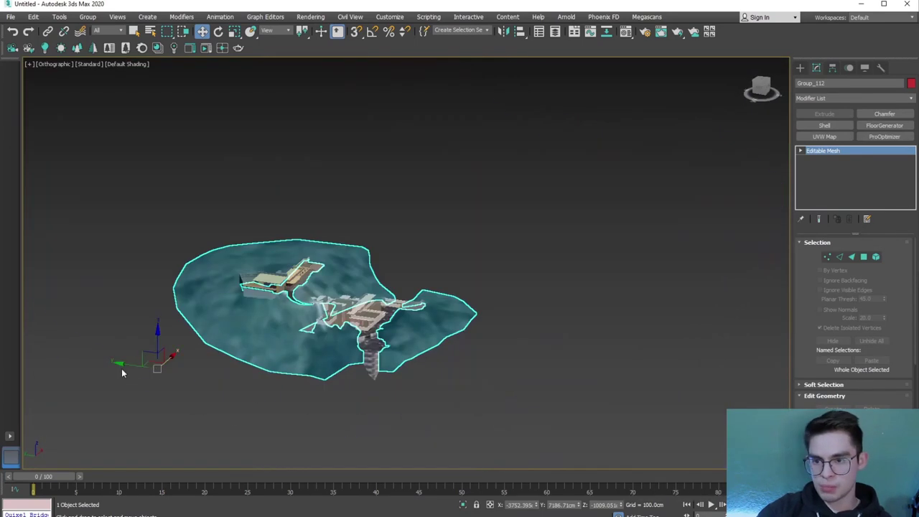
Undo an accidental lift of the terrain, frame it, and rename it TERRENO GENERAL
{"action": "left_click_drag", "start_coordinate": [155, 348], "coordinate": [155, 251]}
{"action": "scroll", "coordinate": [304, 230], "scroll_direction": "up", "scroll_amount": 5}
{"action": "middle_click_drag", "start_coordinate": [304, 229], "coordinate": [281, 234]}
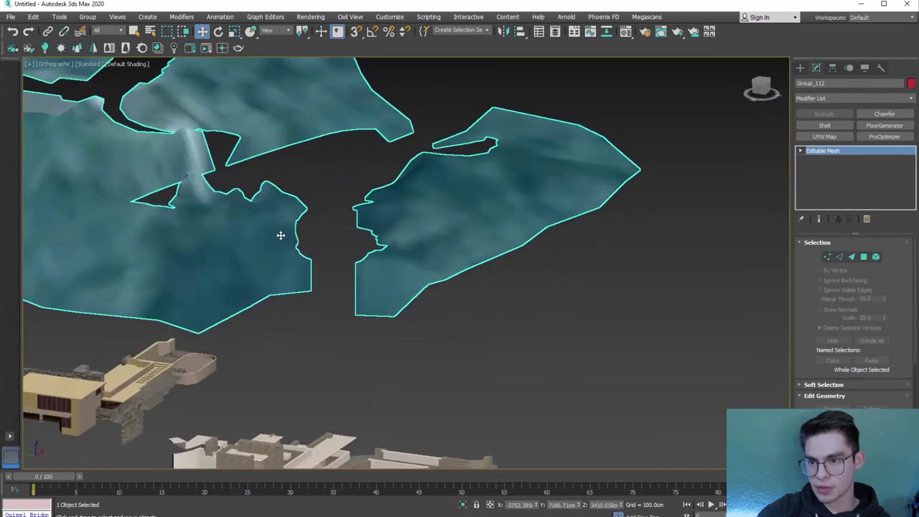
{"action": "key", "text": "ctrl+z"}
{"action": "scroll", "coordinate": [304, 271], "scroll_direction": "down", "scroll_amount": 5}
{"action": "key", "text": "z"}
{"action": "left_click", "coordinate": [846, 86]}
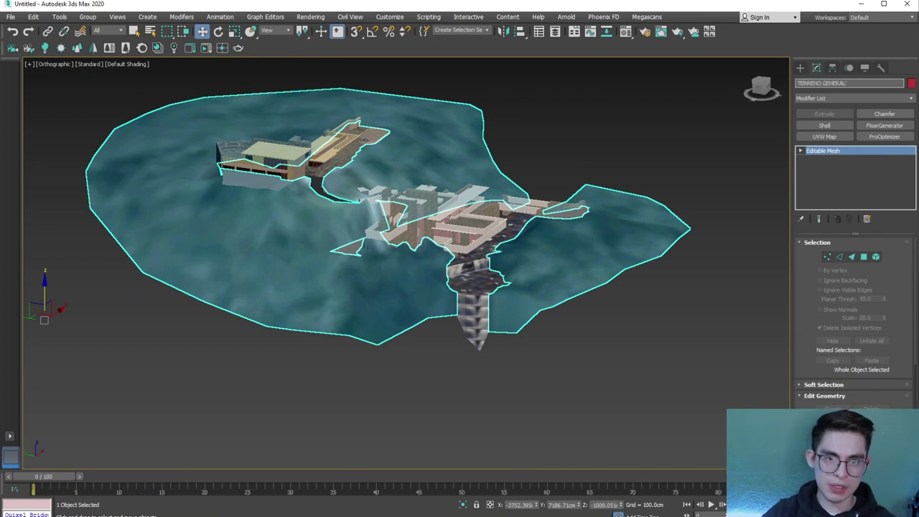
Hide the TERRENO GENERAL terrain mesh
{"action": "right_click", "coordinate": [342, 290]}
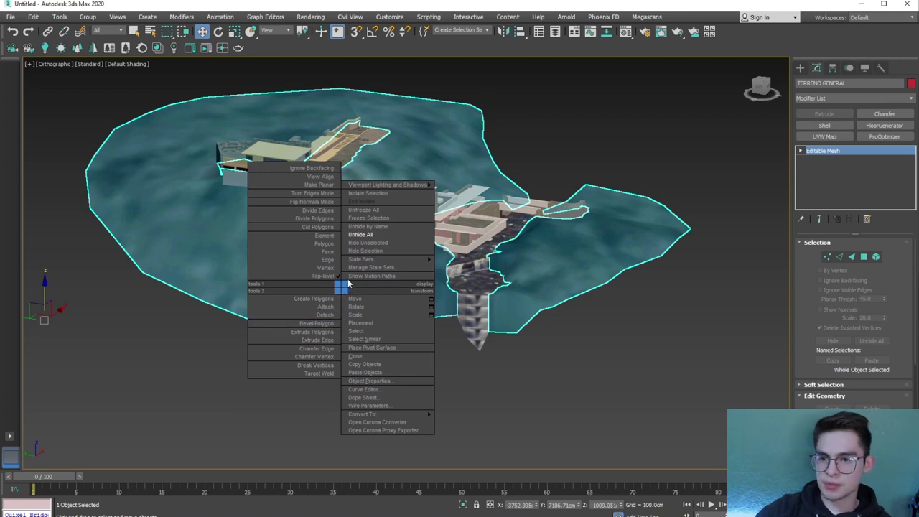
{"action": "left_click", "coordinate": [354, 251]}
{"action": "scroll", "coordinate": [465, 289], "scroll_direction": "up", "scroll_amount": 3}
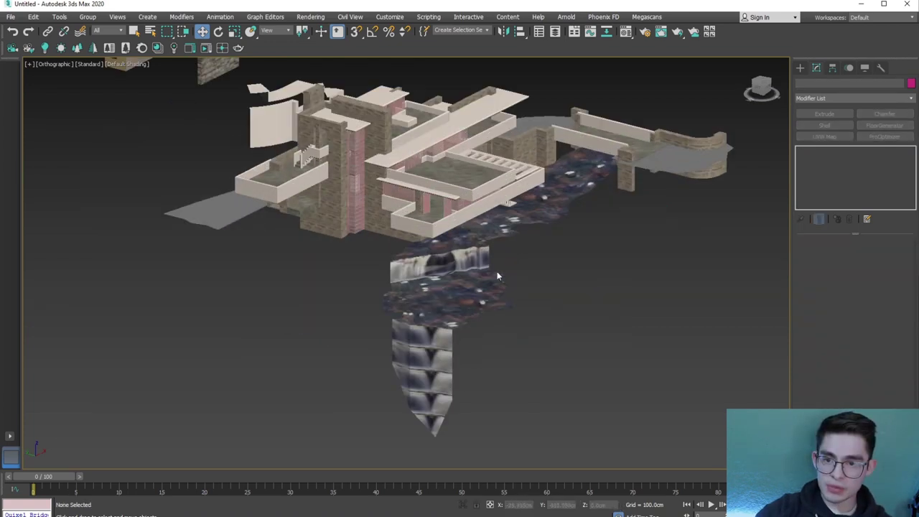
{"action": "scroll", "coordinate": [466, 290], "scroll_direction": "up", "scroll_amount": 2}
Rename the waterfall mesh CASCADA and hide it
{"action": "left_click", "coordinate": [465, 289]}
{"action": "scroll", "coordinate": [543, 243], "scroll_direction": "up", "scroll_amount": 2}
{"action": "scroll", "coordinate": [402, 344], "scroll_direction": "up", "scroll_amount": 2}
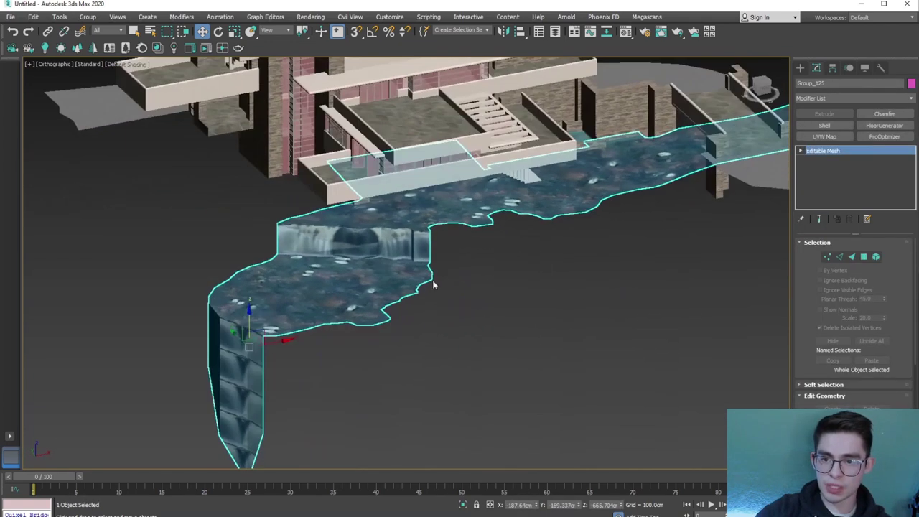
{"action": "scroll", "coordinate": [387, 309], "scroll_direction": "up", "scroll_amount": 2}
{"action": "type", "text": "CASCADA"}
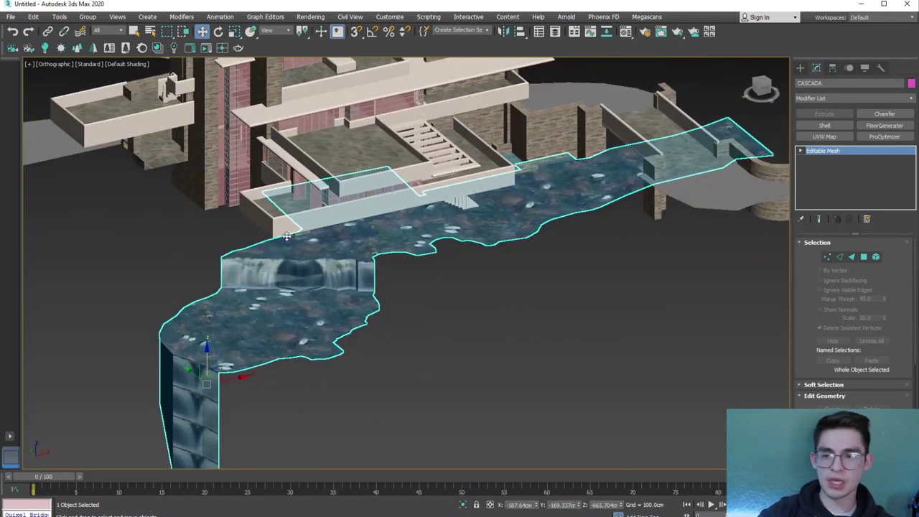
{"action": "right_click", "coordinate": [295, 299]}
{"action": "left_click", "coordinate": [316, 262]}
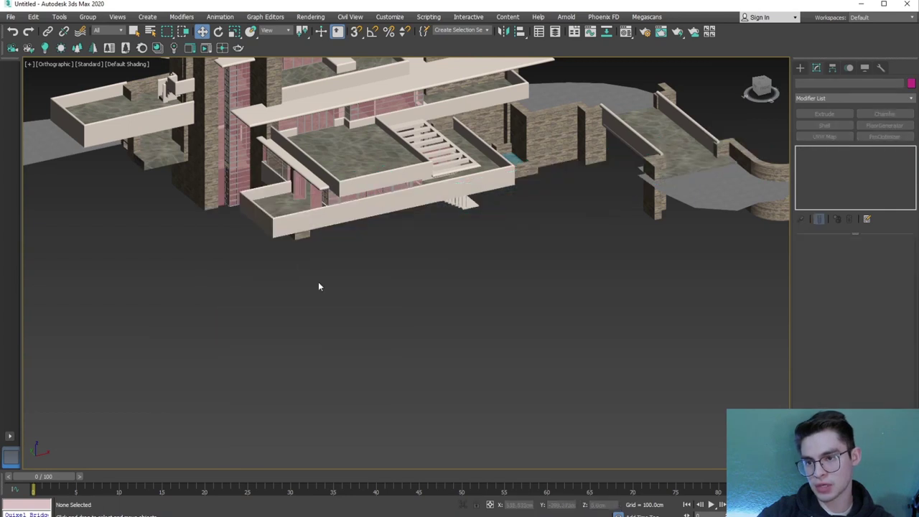
Frame the whole house, then select and deselect the balcony slab
{"action": "scroll", "coordinate": [384, 352], "scroll_direction": "down", "scroll_amount": 3}
{"action": "mouse_move", "coordinate": [419, 292]}
{"action": "middle_mouse_down"}
{"action": "mouse_move", "coordinate": [395, 358]}
{"action": "mouse_move", "coordinate": [417, 347]}
{"action": "mouse_move", "coordinate": [473, 349]}
{"action": "middle_mouse_up"}
{"action": "scroll", "coordinate": [417, 346], "scroll_direction": "up", "scroll_amount": 2}
{"action": "scroll", "coordinate": [429, 351], "scroll_direction": "up", "scroll_amount": 4}
{"action": "left_click", "coordinate": [423, 332]}
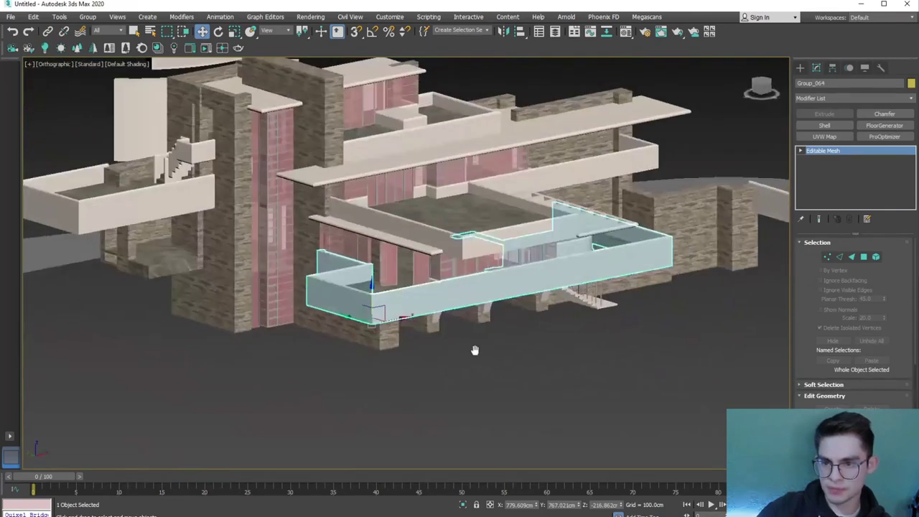
{"action": "left_click", "coordinate": [496, 367]}
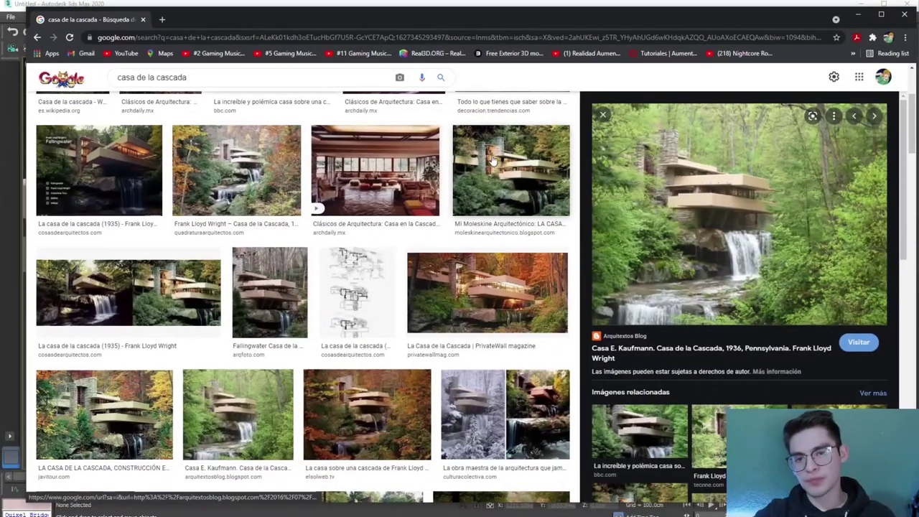
Preview the ArchDaily and bbc.com reference photos of Fallingwater
{"action": "scroll", "coordinate": [344, 264], "scroll_direction": "up", "scroll_amount": 3}
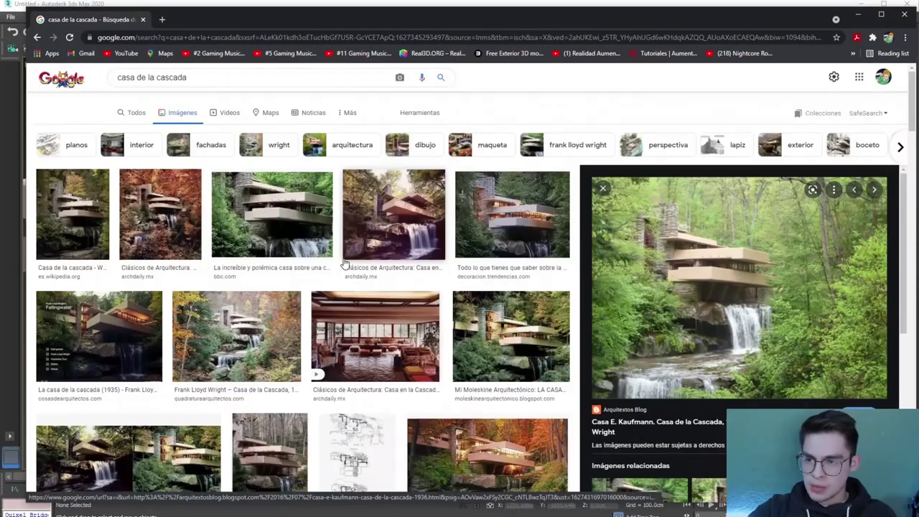
{"action": "left_click", "coordinate": [603, 189]}
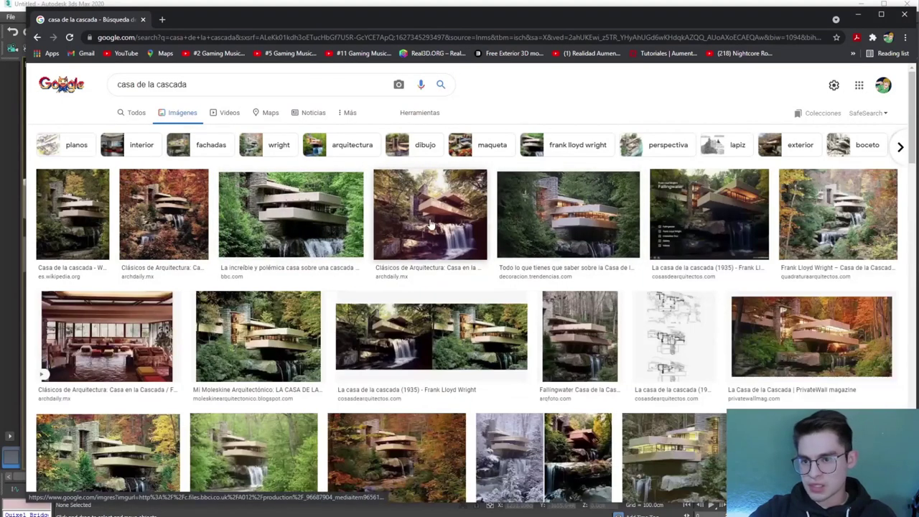
{"action": "left_click", "coordinate": [431, 225]}
{"action": "left_click", "coordinate": [602, 116]}
{"action": "scroll", "coordinate": [194, 267], "scroll_direction": "up", "scroll_amount": 1}
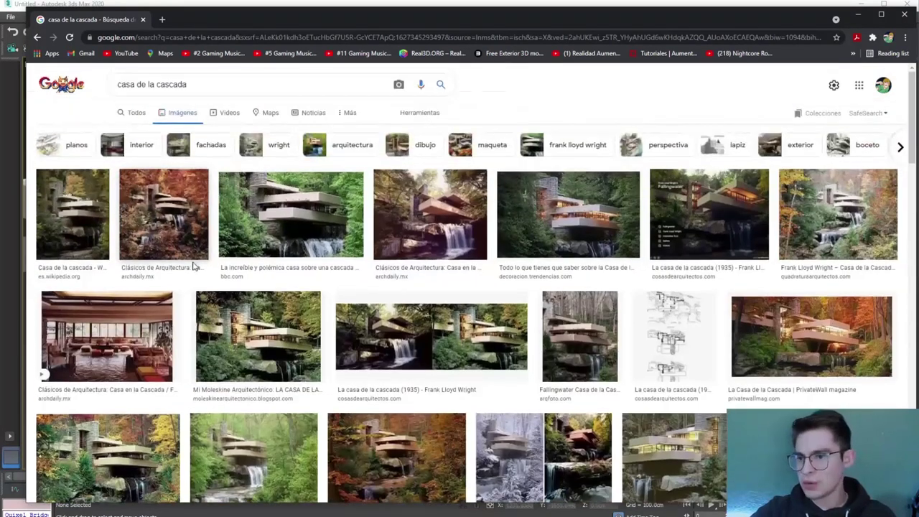
{"action": "left_click", "coordinate": [158, 223]}
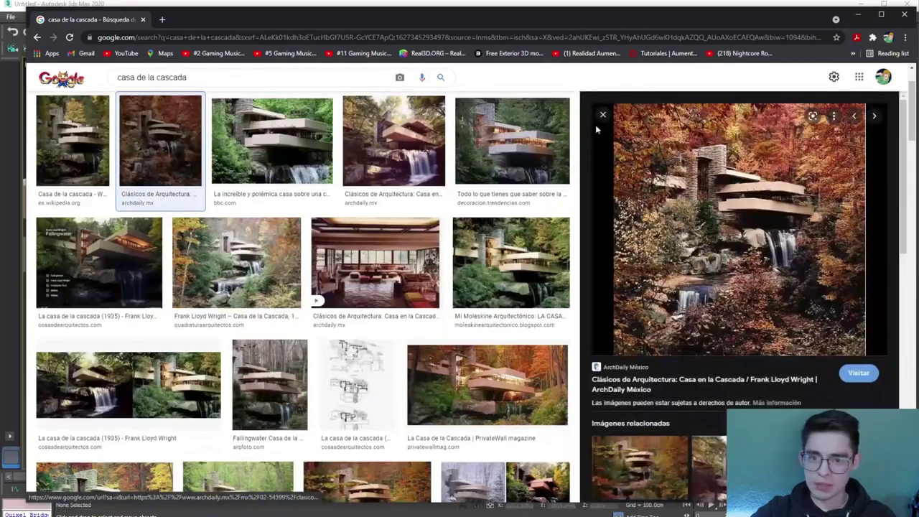
{"action": "left_click", "coordinate": [600, 117]}
{"action": "left_click", "coordinate": [273, 156]}
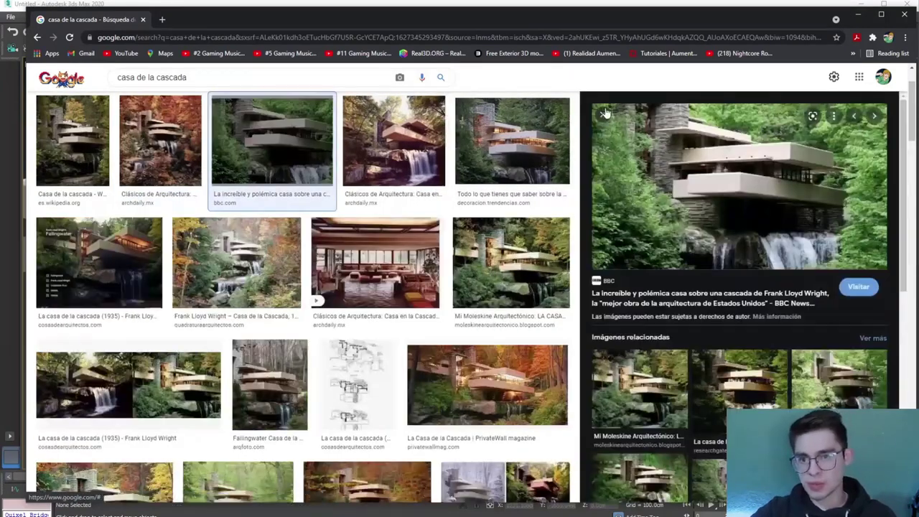
{"action": "left_click", "coordinate": [604, 114]}
Preview the culturacolectiva, ArchDaily autumn and Casa E. Kaufmann photos, then minimize Chrome
{"action": "scroll", "coordinate": [378, 288], "scroll_direction": "up", "scroll_amount": 1}
{"action": "left_click", "coordinate": [503, 425]}
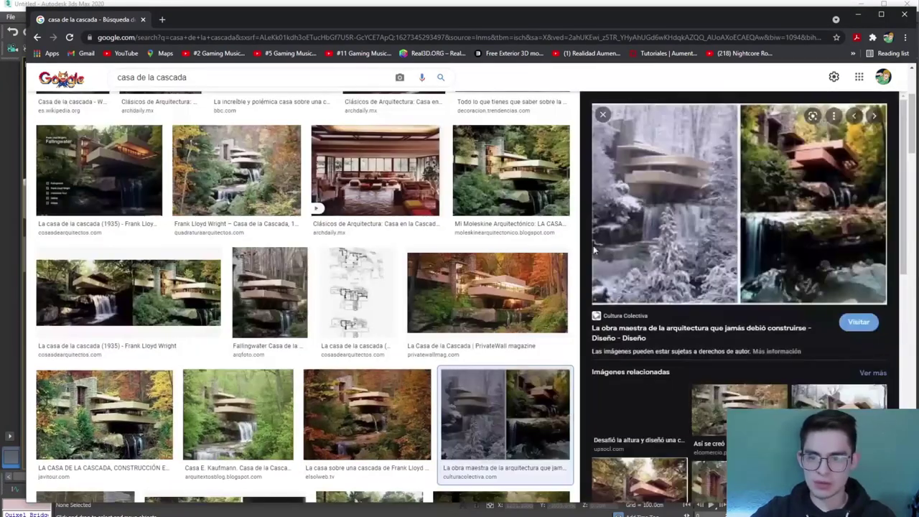
{"action": "left_click", "coordinate": [604, 115]}
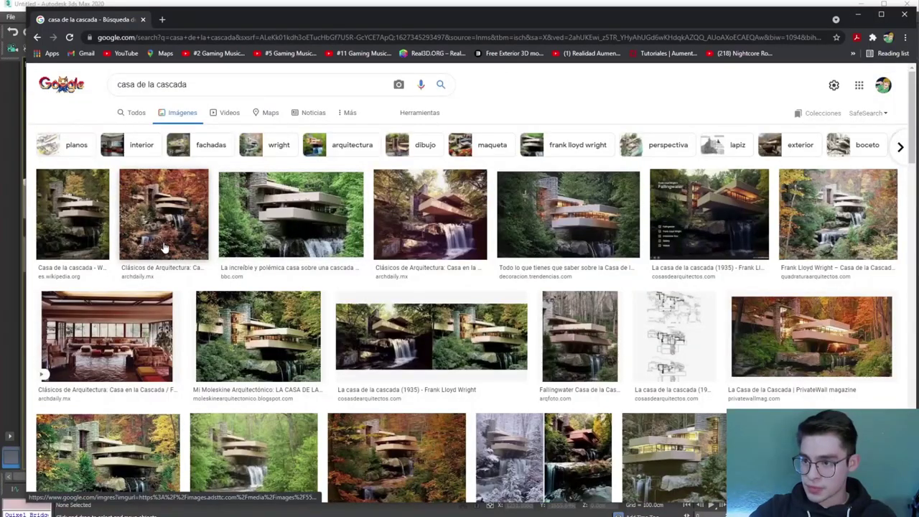
{"action": "left_click", "coordinate": [164, 247]}
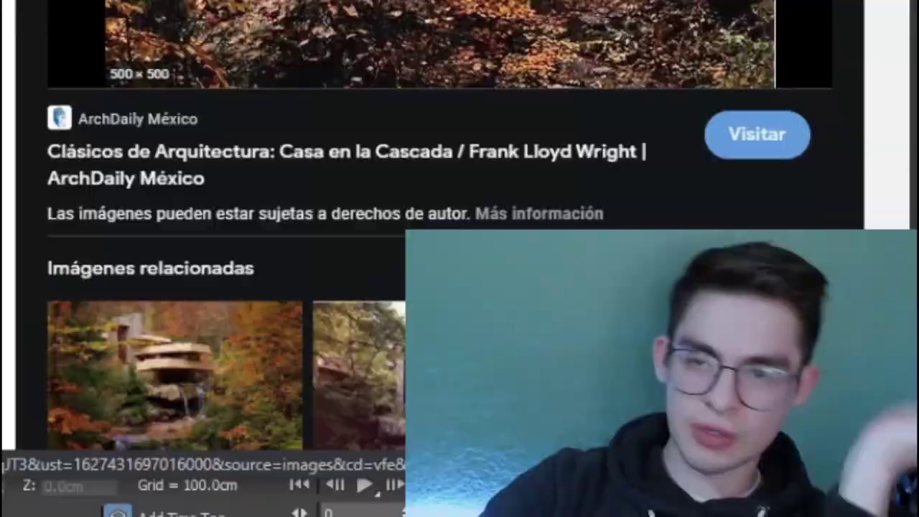
{"action": "key", "text": "Escape"}
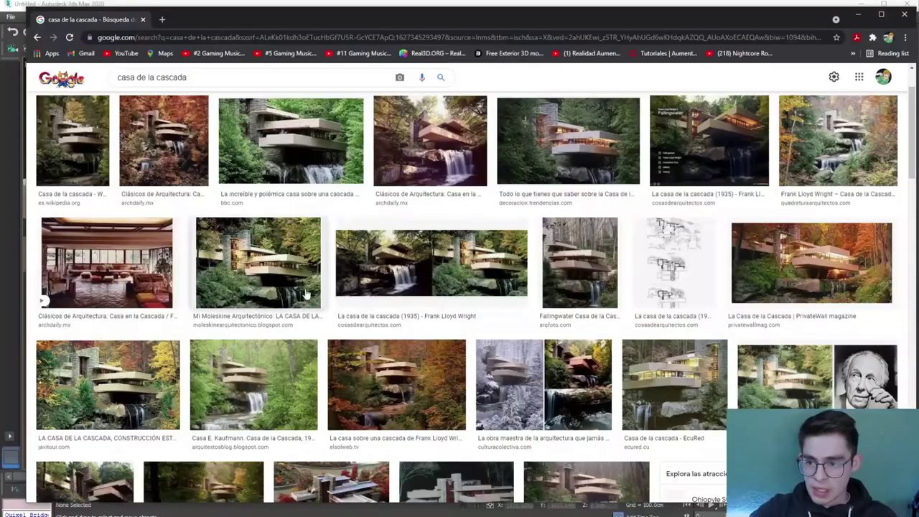
{"action": "left_click", "coordinate": [257, 374]}
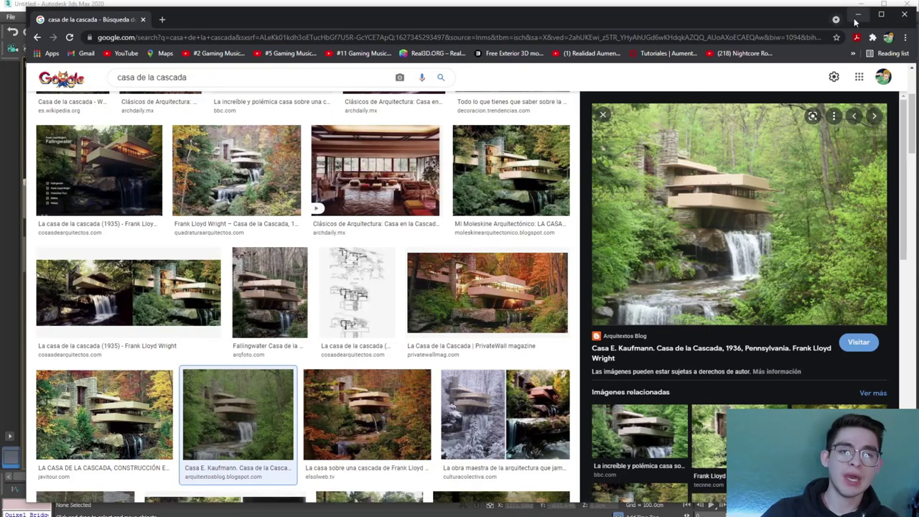
{"action": "left_click", "coordinate": [858, 14]}
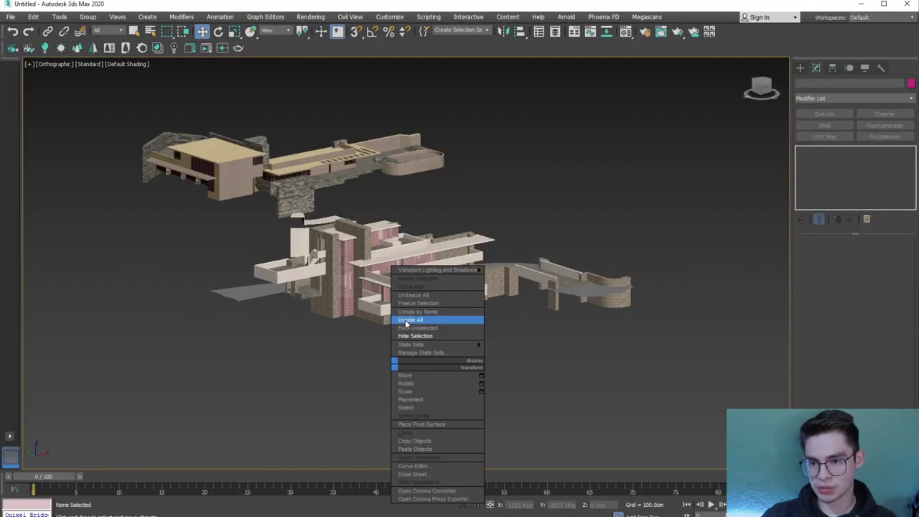
Unhide all objects, then hide the terrain, water and waterfall meshes
{"action": "left_click", "coordinate": [406, 322]}
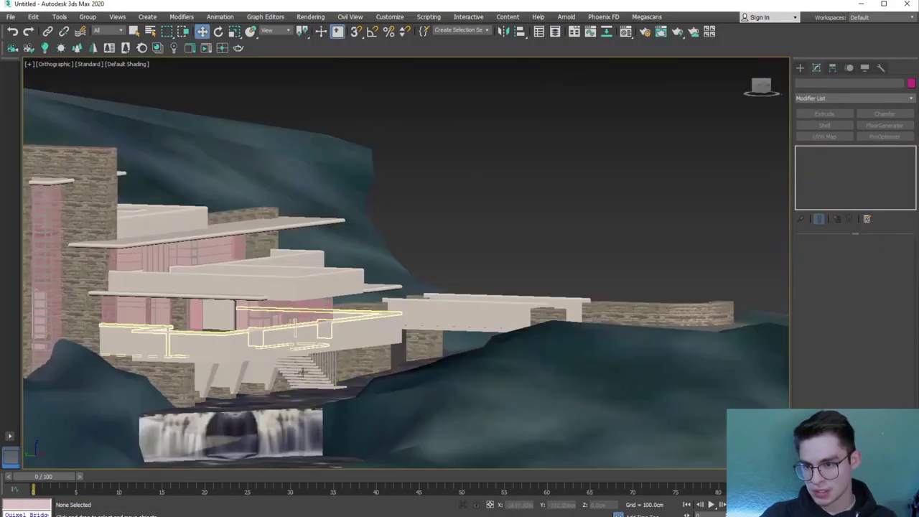
{"action": "left_click", "coordinate": [236, 431]}
{"action": "key", "text": "z"}
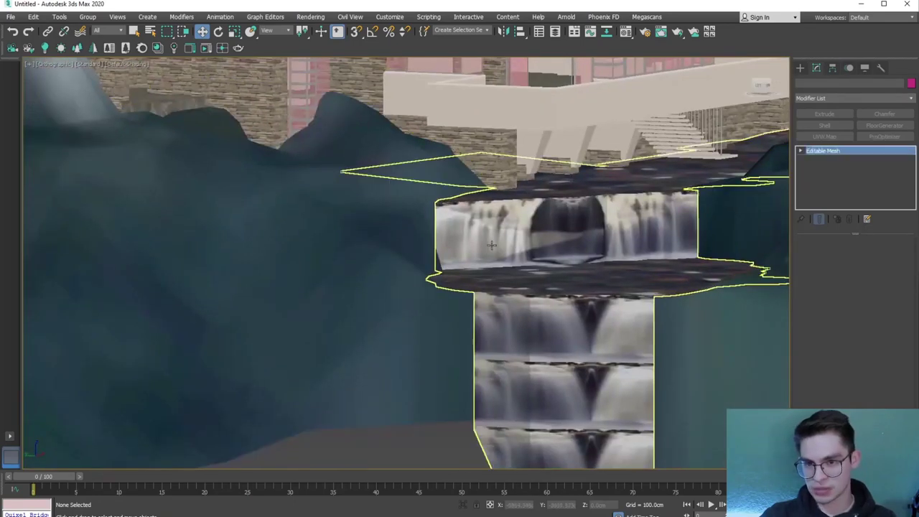
{"action": "left_click", "coordinate": [492, 244]}
{"action": "middle_click_drag", "start_coordinate": [416, 328], "coordinate": [426, 318], "text": "alt"}
{"action": "scroll", "coordinate": [441, 341], "scroll_direction": "down", "scroll_amount": 3}
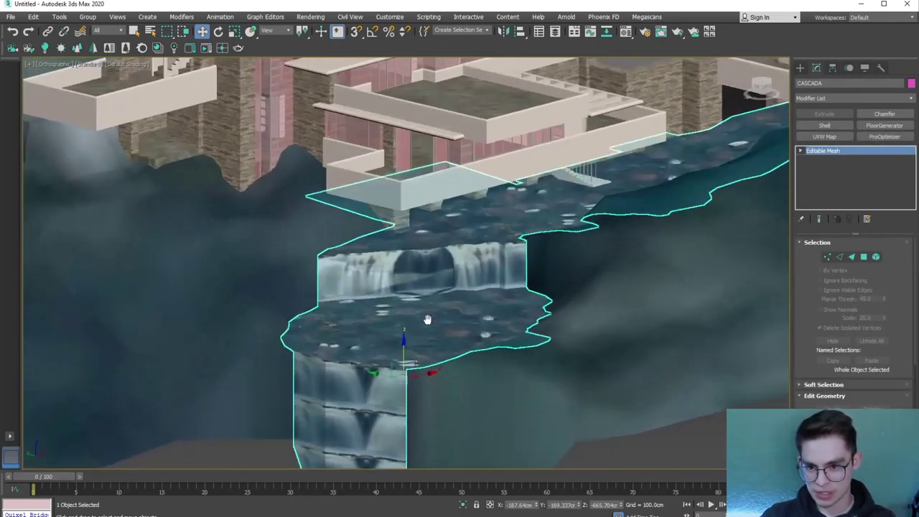
{"action": "scroll", "coordinate": [426, 318], "scroll_direction": "down", "scroll_amount": 5}
{"action": "left_click", "coordinate": [370, 417]}
{"action": "left_click", "coordinate": [370, 416]}
{"action": "key", "text": "Delete"}
{"action": "mouse_move", "coordinate": [368, 375]}
{"action": "middle_mouse_down", "text": "alt"}
{"action": "mouse_move", "coordinate": [388, 379]}
{"action": "mouse_move", "coordinate": [393, 369]}
{"action": "mouse_move", "coordinate": [395, 379]}
{"action": "middle_mouse_up", "text": "alt"}
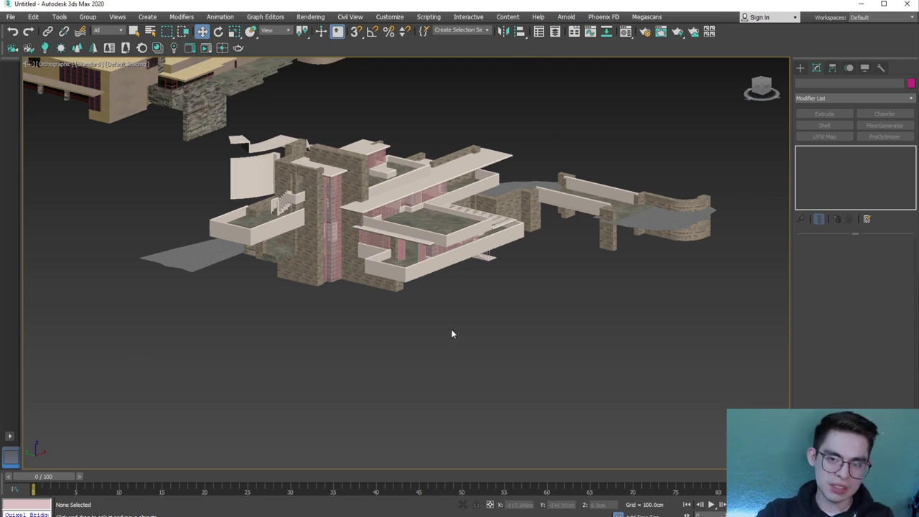
{"action": "scroll", "coordinate": [414, 354], "scroll_direction": "up", "scroll_amount": 3}
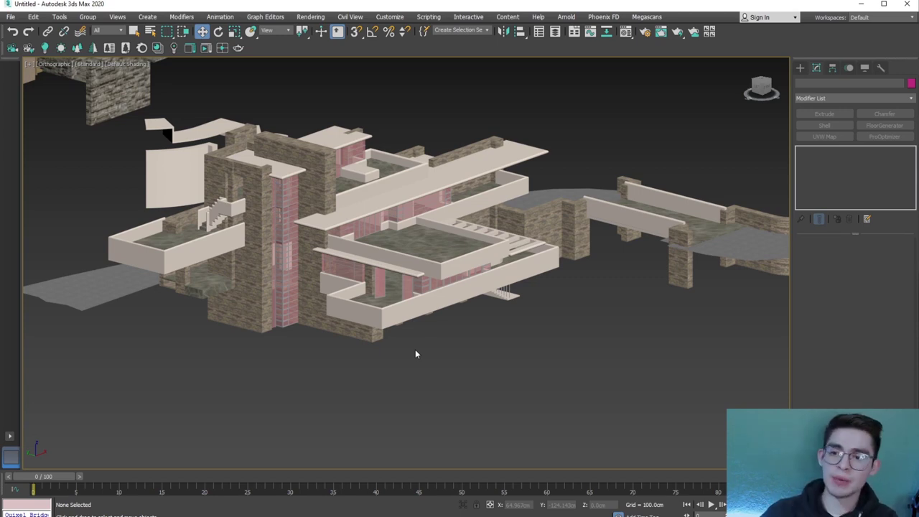
Turn on Edged Faces and select house groups Group_054, Group_006 and Group_074
{"action": "left_click", "coordinate": [234, 319]}
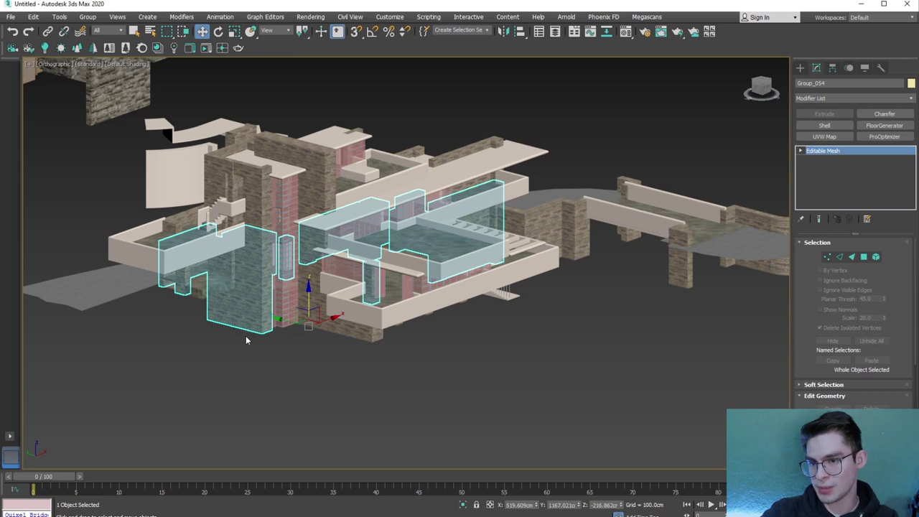
{"action": "key", "text": "F4"}
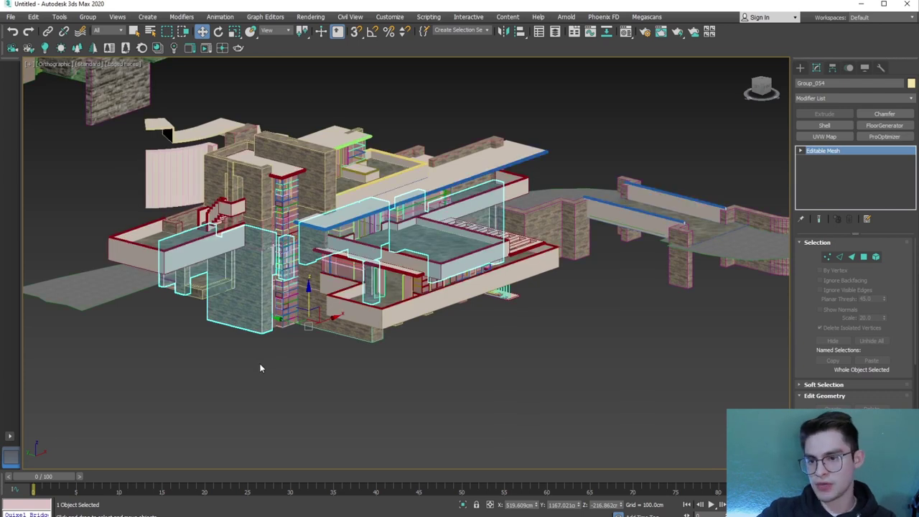
{"action": "middle_click_drag", "start_coordinate": [262, 379], "coordinate": [256, 353], "text": "alt"}
{"action": "left_click", "coordinate": [269, 199]}
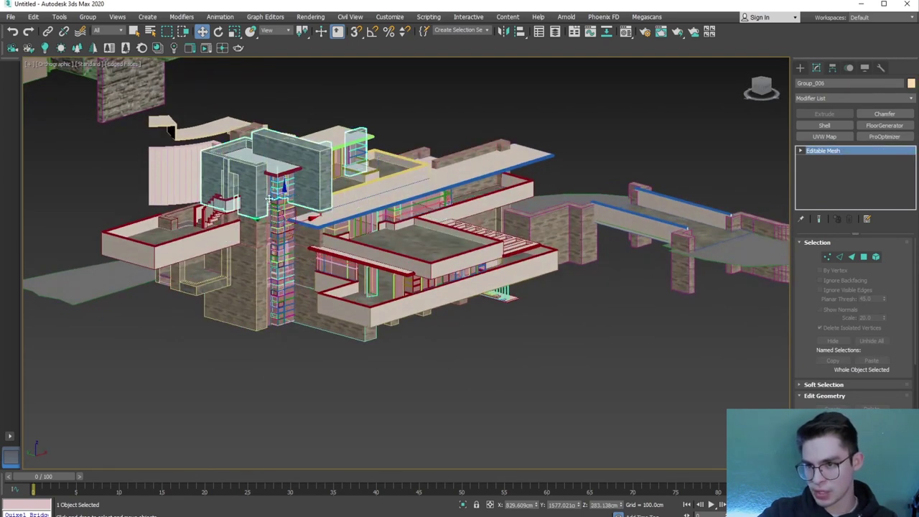
{"action": "left_click", "coordinate": [481, 280]}
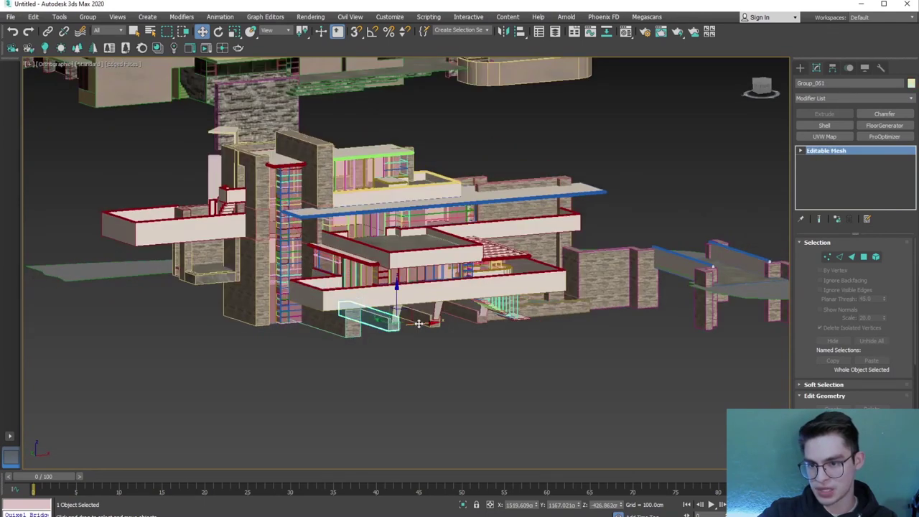
{"action": "mouse_move", "coordinate": [601, 335]}
{"action": "middle_mouse_down"}
{"action": "mouse_move", "coordinate": [465, 312]}
{"action": "mouse_move", "coordinate": [537, 323]}
{"action": "mouse_move", "coordinate": [493, 308]}
{"action": "middle_mouse_up"}
{"action": "middle_click_drag", "start_coordinate": [567, 314], "coordinate": [577, 306], "text": "alt"}
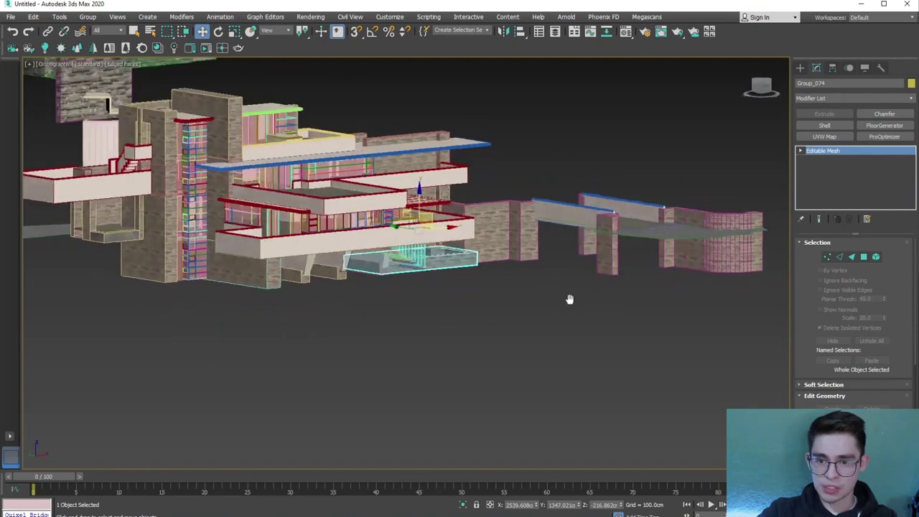
Build the selection up to eleven house groups, including wall Group_003 and slab Group_074
{"action": "left_click", "coordinate": [576, 313]}
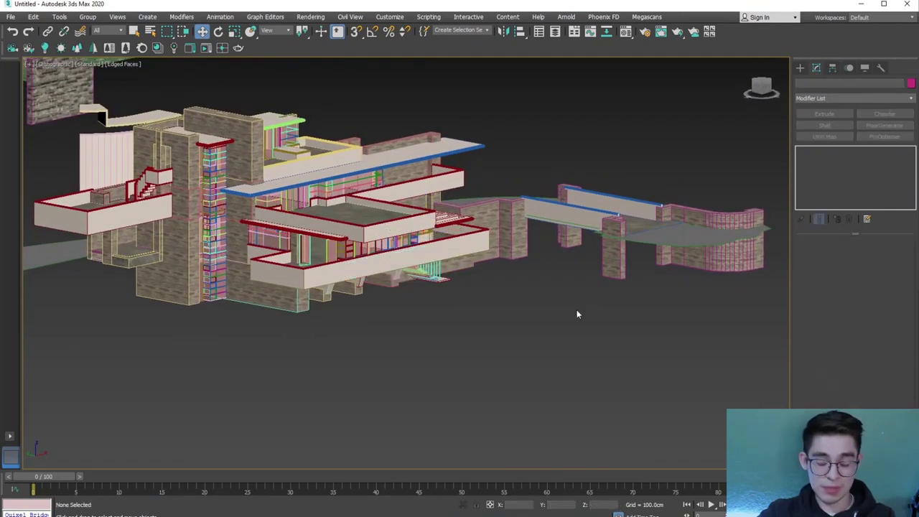
{"action": "scroll", "coordinate": [576, 313], "scroll_direction": "up", "scroll_amount": 2}
{"action": "left_click", "coordinate": [574, 275]}
{"action": "scroll", "coordinate": [405, 309], "scroll_direction": "up", "scroll_amount": 1}
{"action": "scroll", "coordinate": [404, 309], "scroll_direction": "up", "scroll_amount": 2}
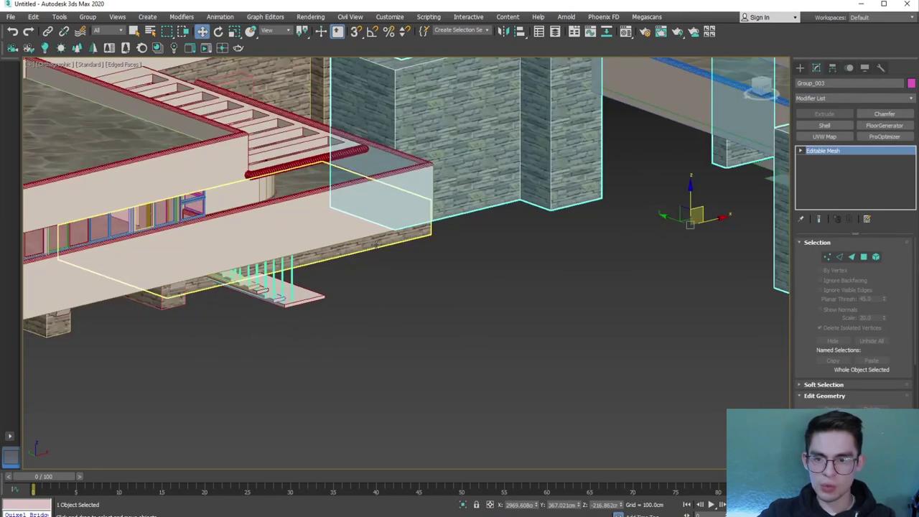
{"action": "left_click", "coordinate": [377, 245], "text": "ctrl"}
{"action": "middle_click_drag", "start_coordinate": [381, 269], "coordinate": [472, 301]}
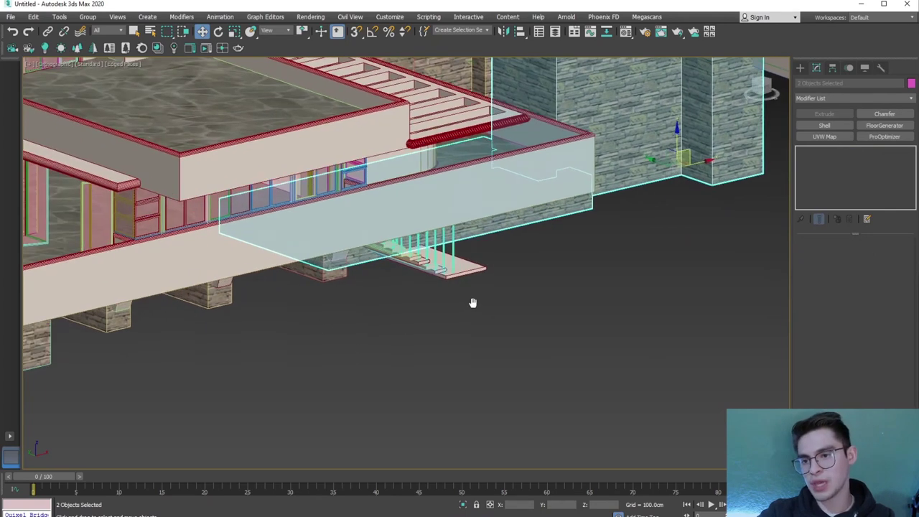
{"action": "scroll", "coordinate": [354, 312], "scroll_direction": "down", "scroll_amount": 2}
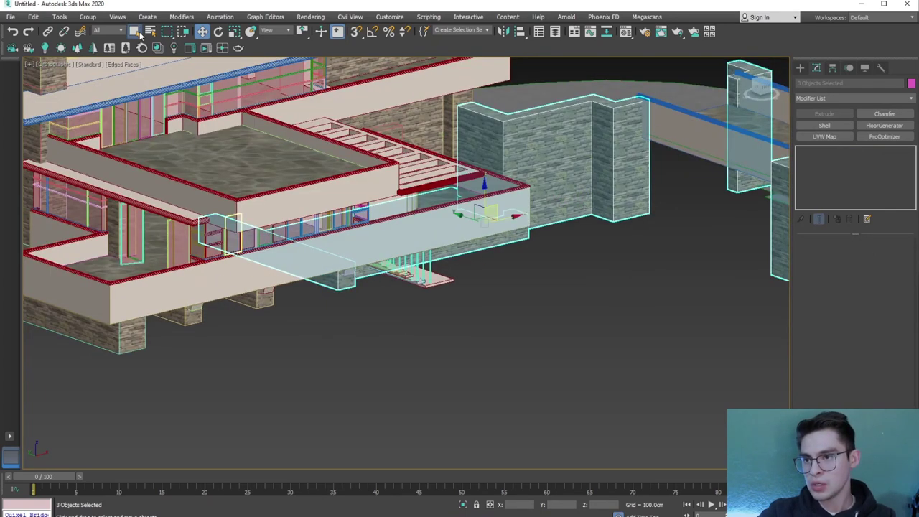
{"action": "left_click", "coordinate": [192, 321], "text": "ctrl"}
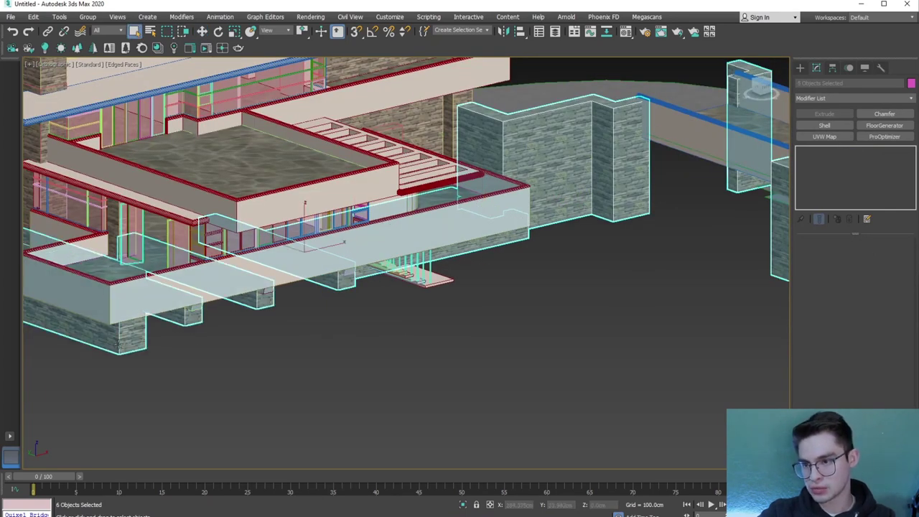
{"action": "middle_click_drag", "start_coordinate": [192, 321], "coordinate": [271, 333]}
{"action": "left_click", "coordinate": [270, 332], "text": "ctrl"}
{"action": "scroll", "coordinate": [232, 260], "scroll_direction": "up", "scroll_amount": 2}
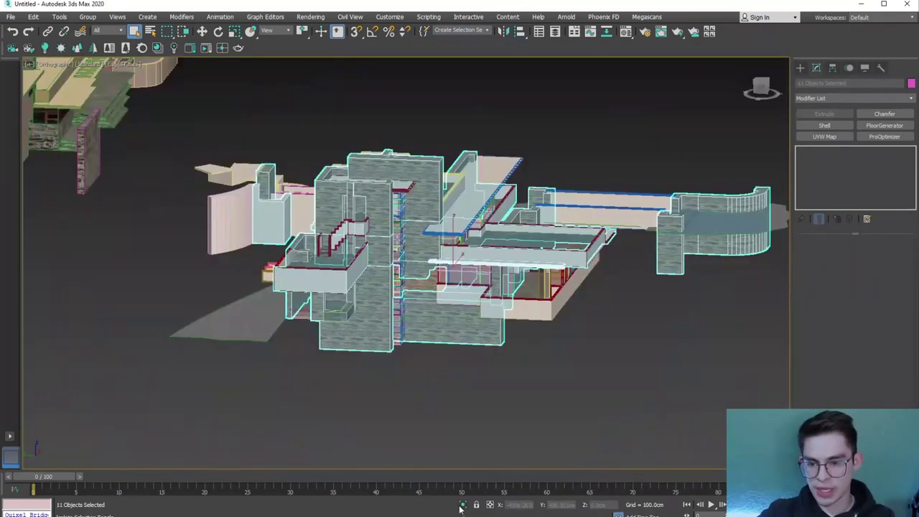
Isolate the eleven selected groups and select the Group_033 mesh
{"action": "left_click", "coordinate": [462, 506]}
{"action": "mouse_move", "coordinate": [489, 381]}
{"action": "middle_mouse_down", "text": "alt"}
{"action": "mouse_move", "coordinate": [463, 393]}
{"action": "mouse_move", "coordinate": [526, 332]}
{"action": "middle_mouse_up", "text": "alt"}
{"action": "left_click", "coordinate": [498, 270]}
{"action": "mouse_move", "coordinate": [498, 269]}
{"action": "middle_mouse_down", "text": "alt"}
{"action": "mouse_move", "coordinate": [473, 288]}
{"action": "mouse_move", "coordinate": [381, 262]}
{"action": "middle_mouse_up", "text": "alt"}
{"action": "scroll", "coordinate": [381, 262], "scroll_direction": "down", "scroll_amount": 3}
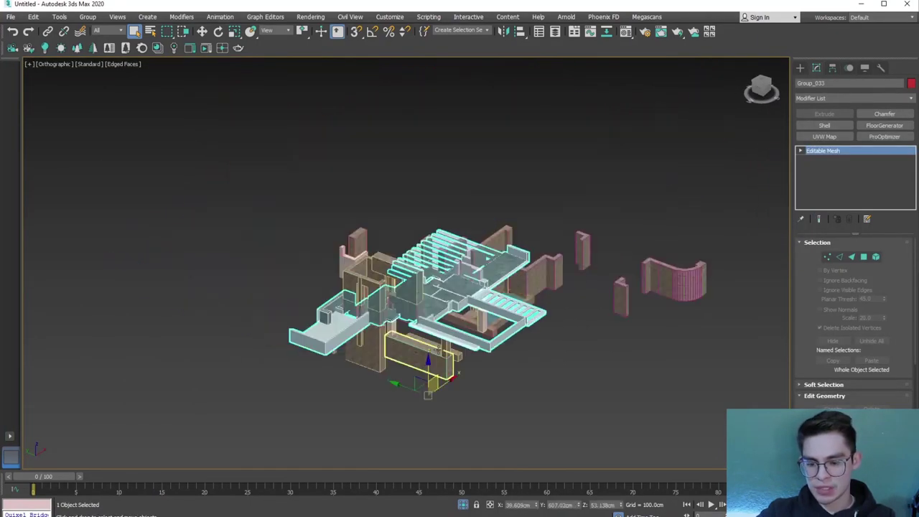
{"action": "scroll", "coordinate": [428, 389], "scroll_direction": "up", "scroll_amount": 5}
{"action": "middle_click_drag", "start_coordinate": [490, 189], "coordinate": [433, 250]}
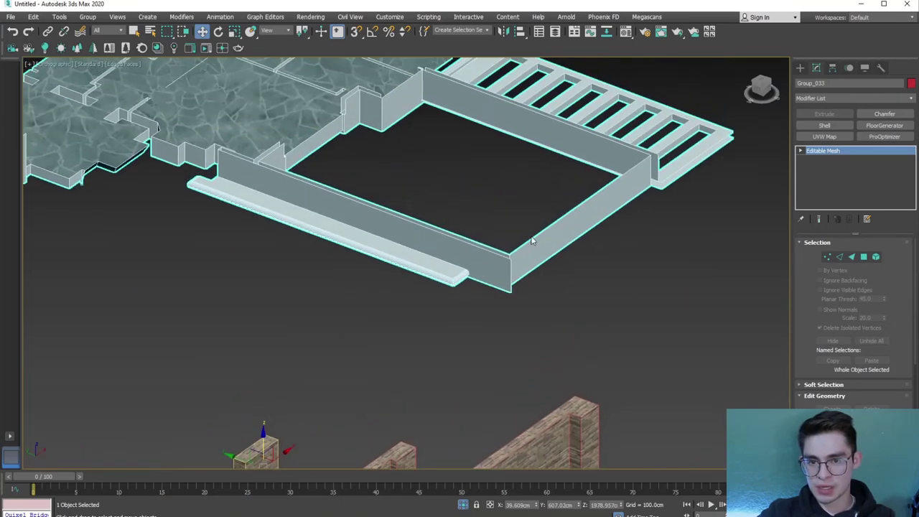
{"action": "scroll", "coordinate": [532, 241], "scroll_direction": "down", "scroll_amount": 3}
{"action": "middle_click_drag", "start_coordinate": [293, 284], "coordinate": [362, 303]}
{"action": "scroll", "coordinate": [236, 272], "scroll_direction": "up", "scroll_amount": 2}
{"action": "scroll", "coordinate": [146, 237], "scroll_direction": "up", "scroll_amount": 2}
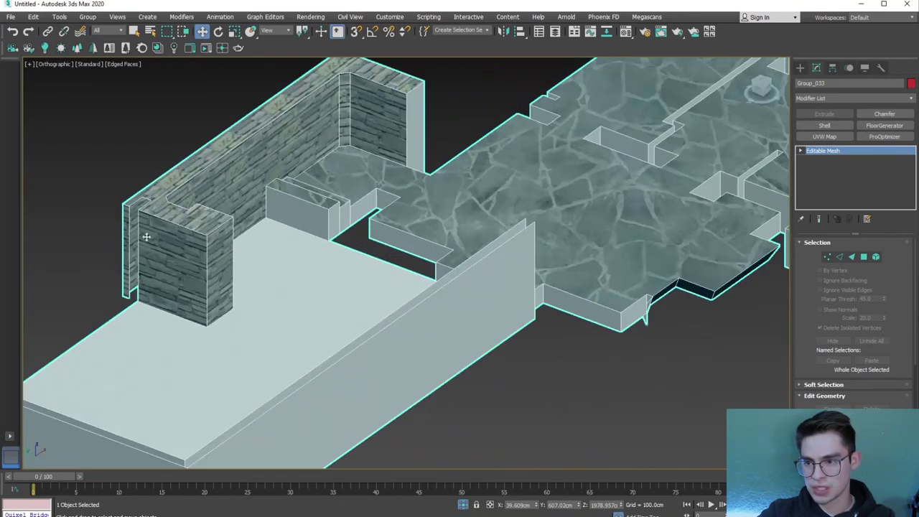
{"action": "scroll", "coordinate": [305, 116], "scroll_direction": "down", "scroll_amount": 3}
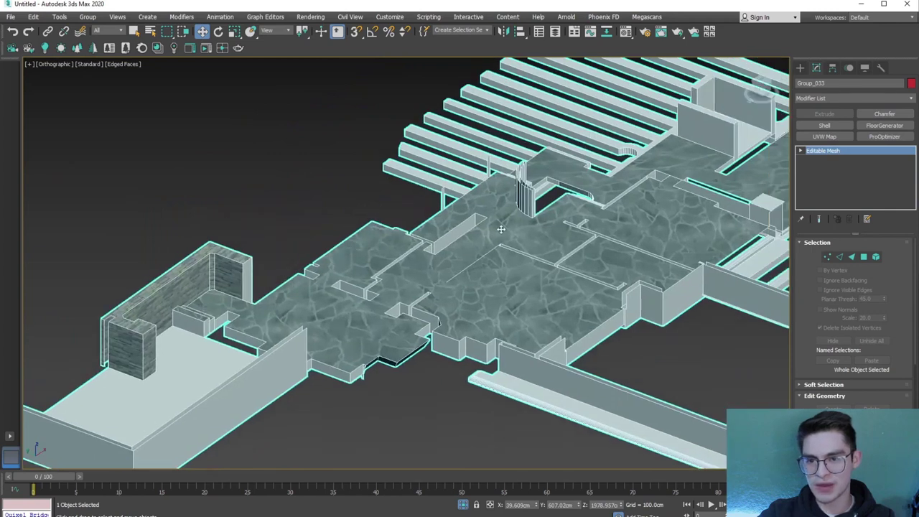
{"action": "scroll", "coordinate": [502, 230], "scroll_direction": "down", "scroll_amount": 3}
{"action": "middle_click_drag", "start_coordinate": [406, 250], "coordinate": [518, 300], "text": "alt"}
{"action": "middle_click_drag", "start_coordinate": [431, 330], "coordinate": [384, 302], "text": "alt"}
{"action": "scroll", "coordinate": [385, 302], "scroll_direction": "up", "scroll_amount": 4}
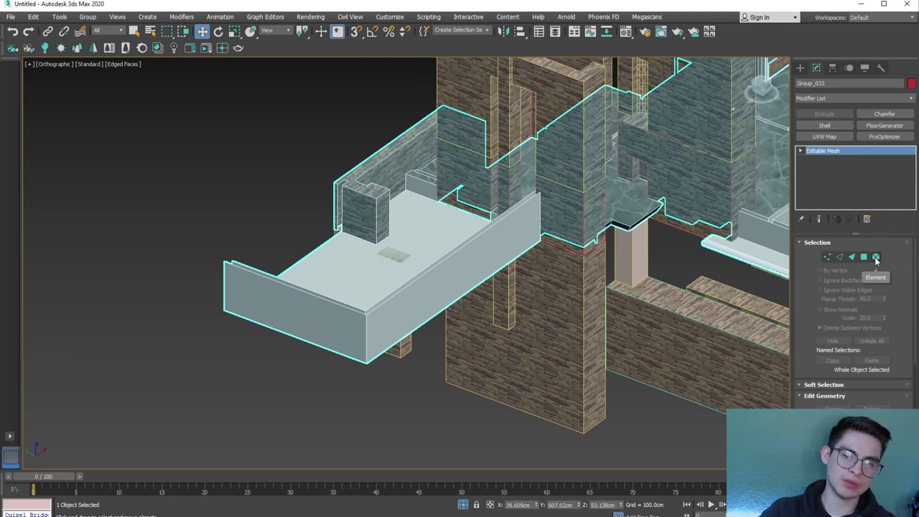
In Element mode, pick Group_033's brick wall element and detach it as its own object
{"action": "left_click", "coordinate": [875, 257]}
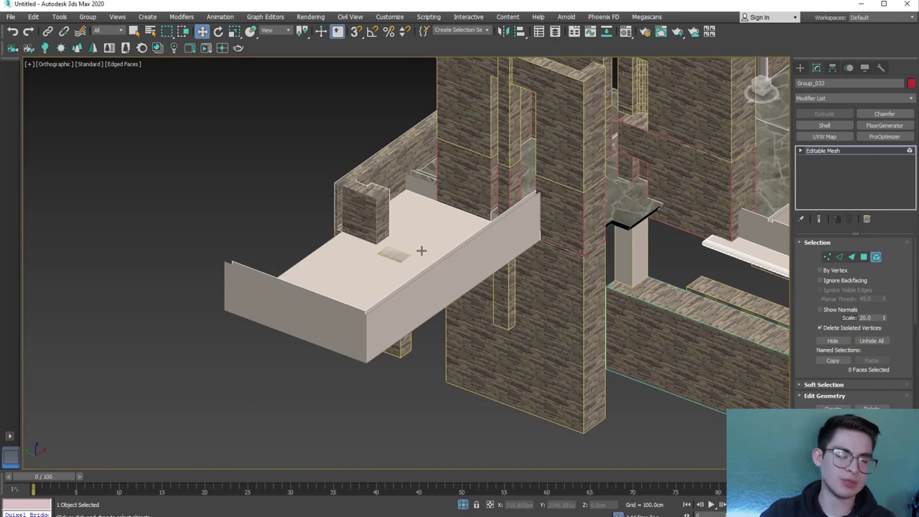
{"action": "left_click", "coordinate": [375, 222]}
{"action": "middle_click_drag", "start_coordinate": [366, 230], "coordinate": [808, 392], "text": "alt"}
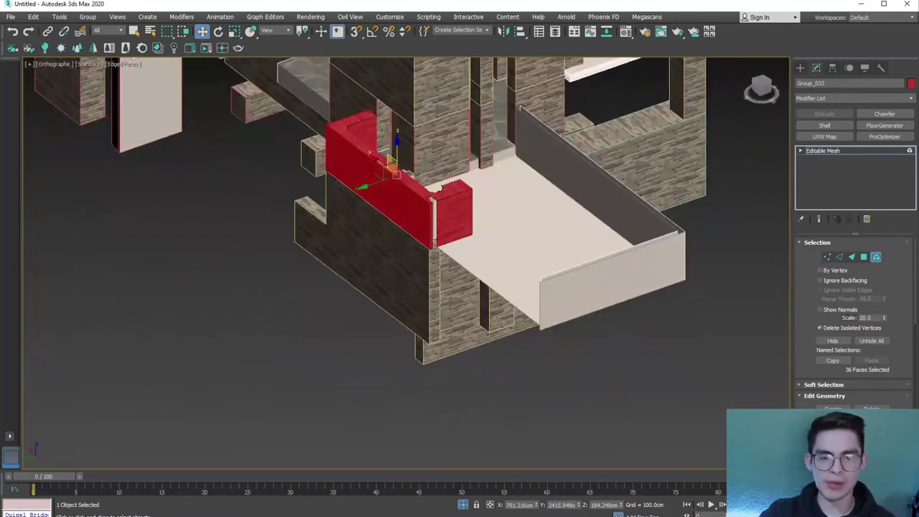
{"action": "left_click", "coordinate": [871, 419]}
{"action": "left_click", "coordinate": [492, 271]}
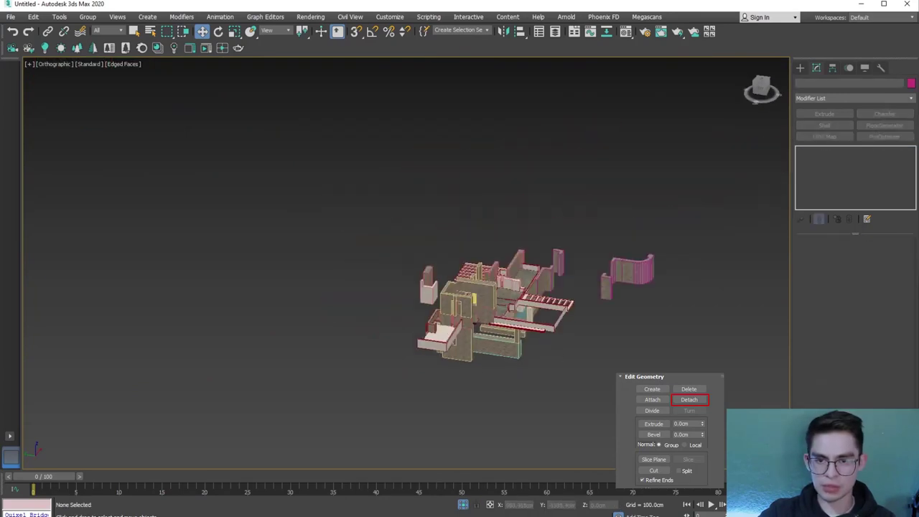
Deselect the pink piece and isolate the eleven wall objects to inspect them
{"action": "left_click", "coordinate": [635, 327], "text": "alt"}
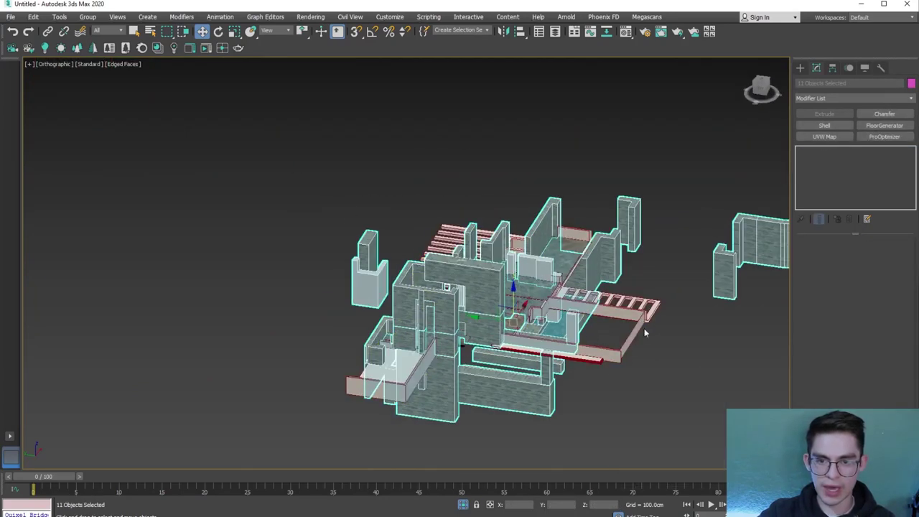
{"action": "left_click", "coordinate": [463, 505]}
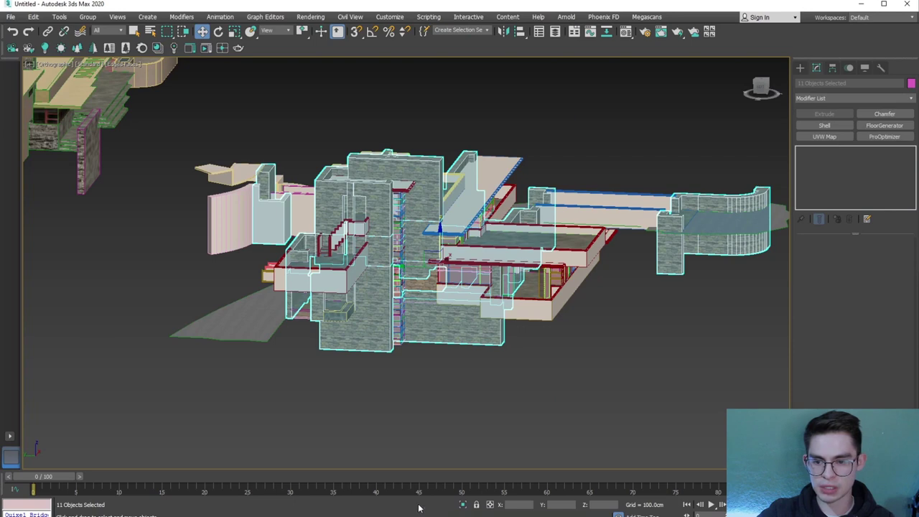
{"action": "left_click", "coordinate": [463, 505]}
{"action": "middle_click_drag", "start_coordinate": [429, 342], "coordinate": [406, 361], "text": "alt"}
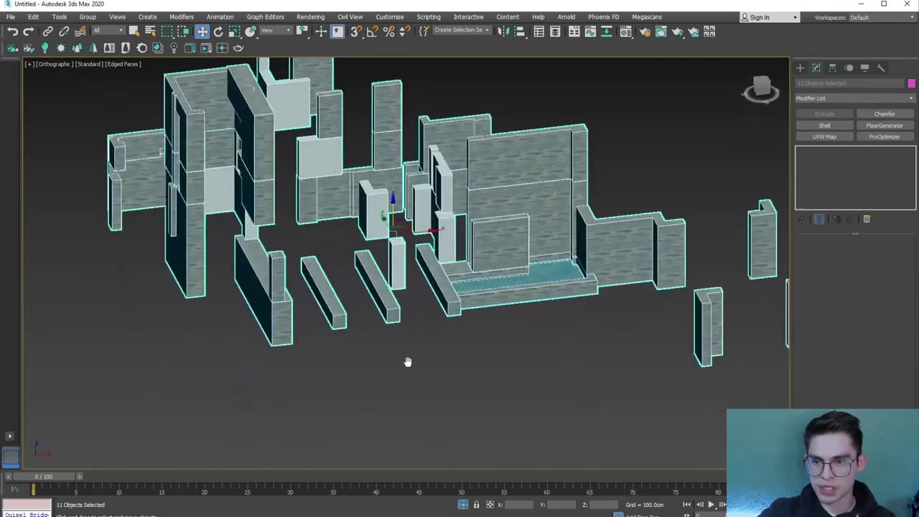
{"action": "scroll", "coordinate": [366, 208], "scroll_direction": "up", "scroll_amount": 5}
{"action": "scroll", "coordinate": [359, 304], "scroll_direction": "up", "scroll_amount": 3}
{"action": "scroll", "coordinate": [388, 306], "scroll_direction": "up", "scroll_amount": 1}
{"action": "scroll", "coordinate": [307, 334], "scroll_direction": "down", "scroll_amount": 4}
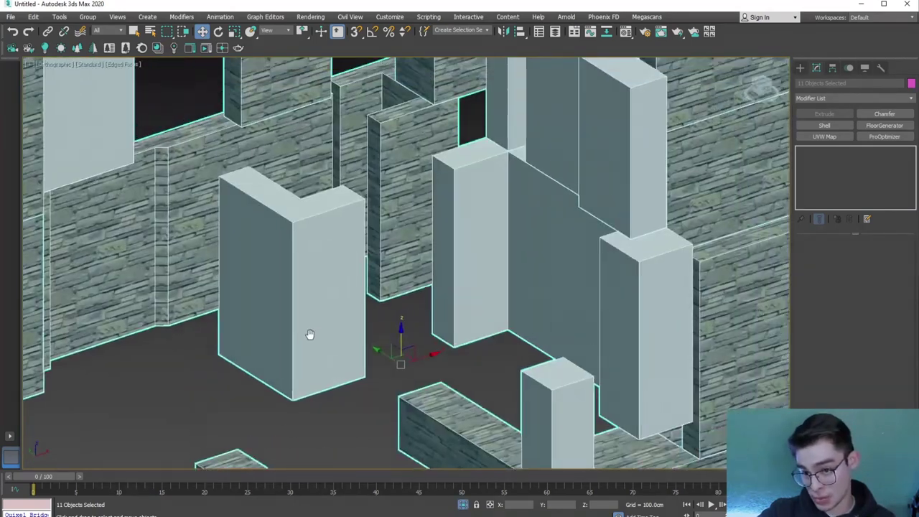
{"action": "middle_click_drag", "start_coordinate": [308, 334], "coordinate": [302, 337]}
{"action": "scroll", "coordinate": [305, 340], "scroll_direction": "down", "scroll_amount": 4}
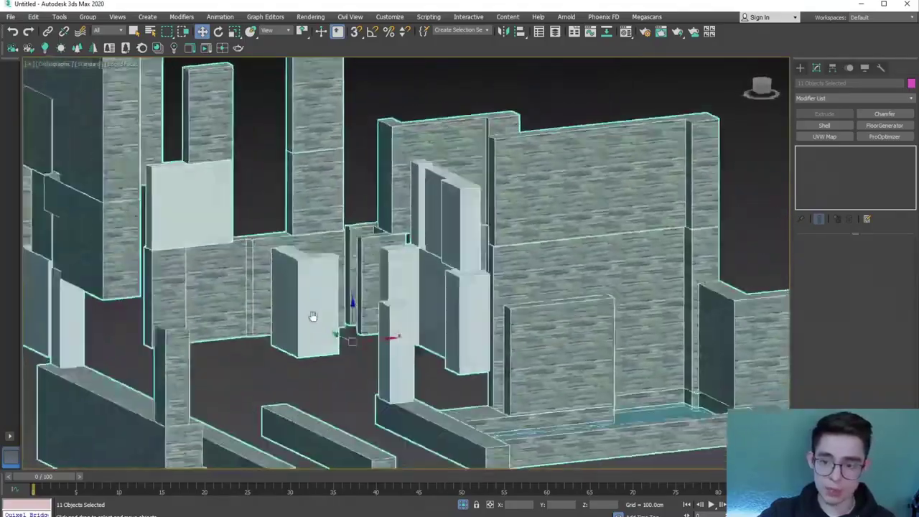
{"action": "middle_click_drag", "start_coordinate": [338, 308], "coordinate": [346, 308], "text": "alt"}
{"action": "scroll", "coordinate": [241, 318], "scroll_direction": "up", "scroll_amount": 2}
{"action": "mouse_move", "coordinate": [240, 318]}
{"action": "middle_mouse_down", "text": "alt"}
{"action": "mouse_move", "coordinate": [321, 276]}
{"action": "mouse_move", "coordinate": [257, 285]}
{"action": "middle_mouse_up", "text": "alt"}
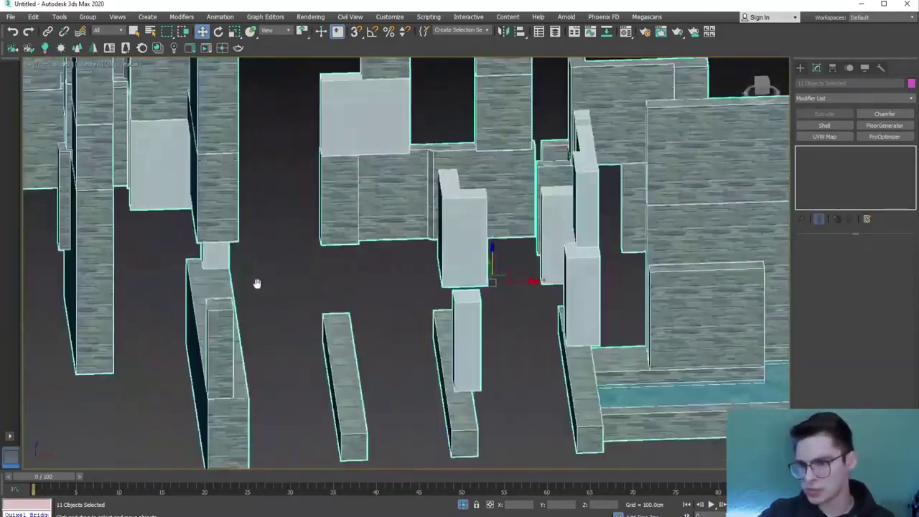
{"action": "scroll", "coordinate": [273, 304], "scroll_direction": "down", "scroll_amount": 5}
{"action": "scroll", "coordinate": [272, 304], "scroll_direction": "down", "scroll_amount": 2}
Group the selected walls under the name MUROS DE LADRILLOS
{"action": "left_click", "coordinate": [87, 17]}
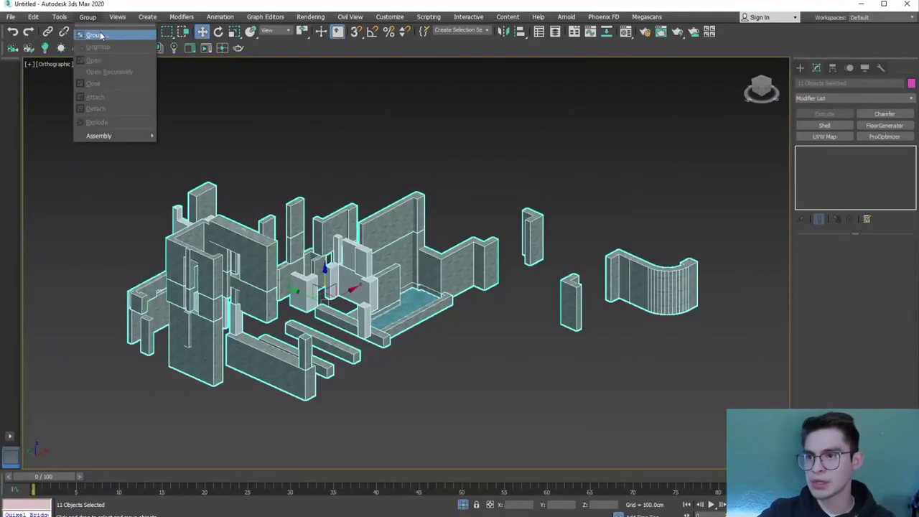
{"action": "left_click", "coordinate": [100, 33]}
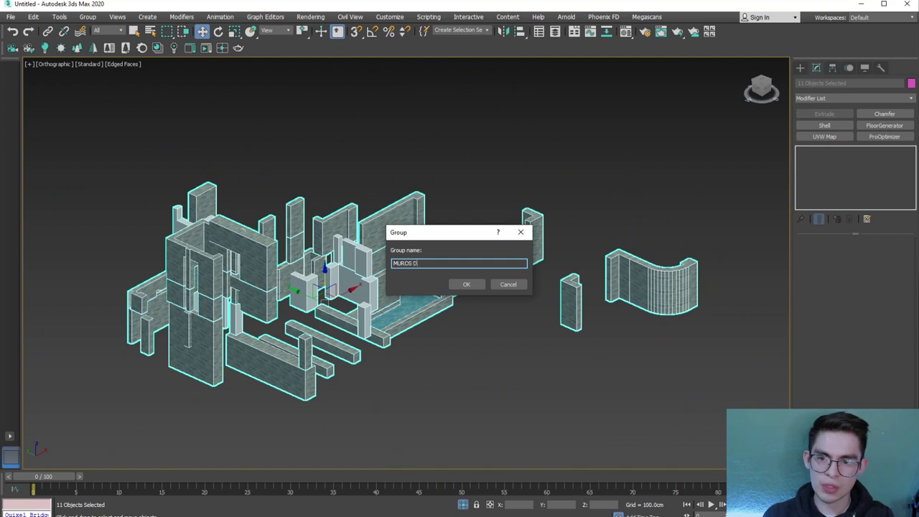
{"action": "type", "text": "MUROS DE LADRILLOS"}
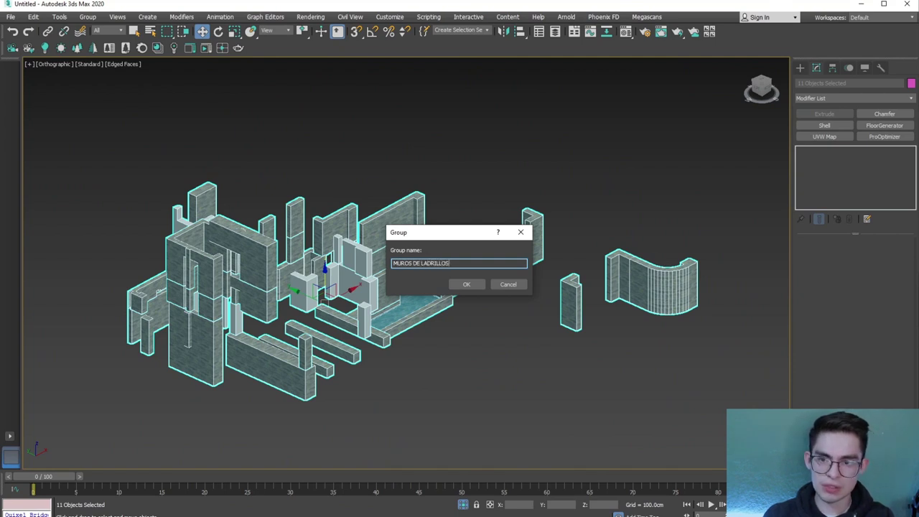
{"action": "left_click", "coordinate": [463, 285]}
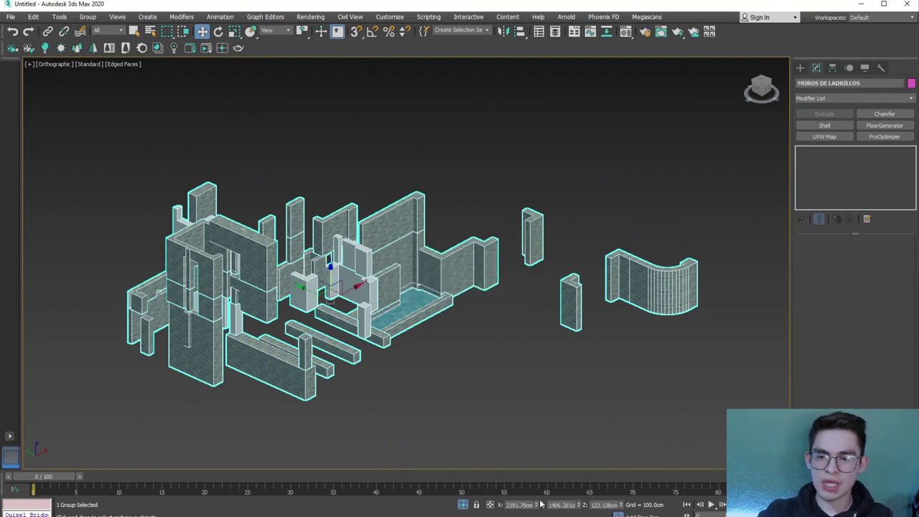
Exit isolation and delete the separate building on the left, recentring the remaining house
{"action": "left_click", "coordinate": [463, 505]}
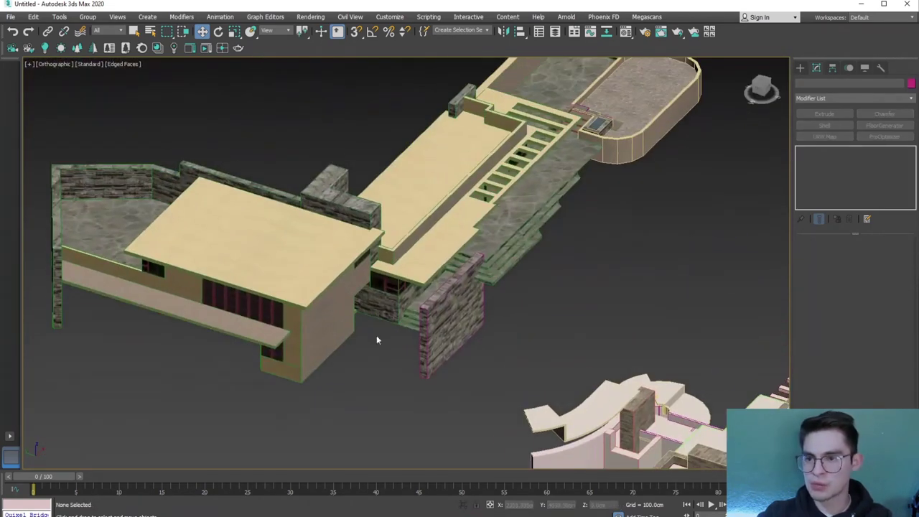
{"action": "left_click", "coordinate": [420, 344]}
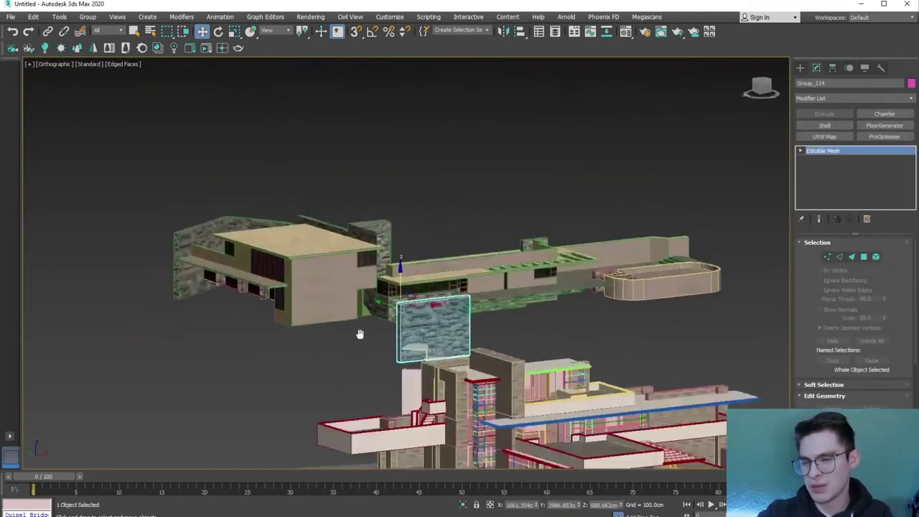
{"action": "middle_click_drag", "start_coordinate": [404, 345], "coordinate": [451, 354], "text": "alt"}
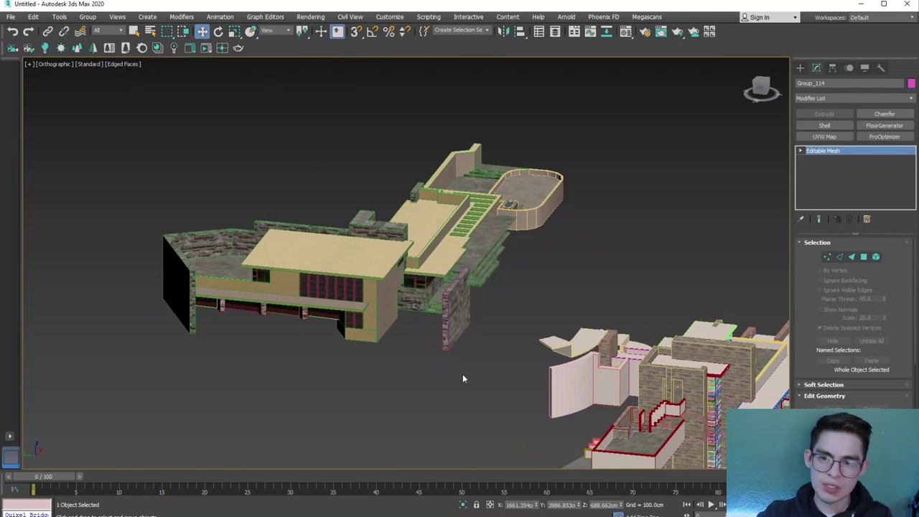
{"action": "left_click", "coordinate": [462, 378]}
{"action": "middle_click_drag", "start_coordinate": [463, 402], "coordinate": [208, 257], "text": "alt"}
{"action": "left_click_drag", "start_coordinate": [460, 394], "coordinate": [461, 389]}
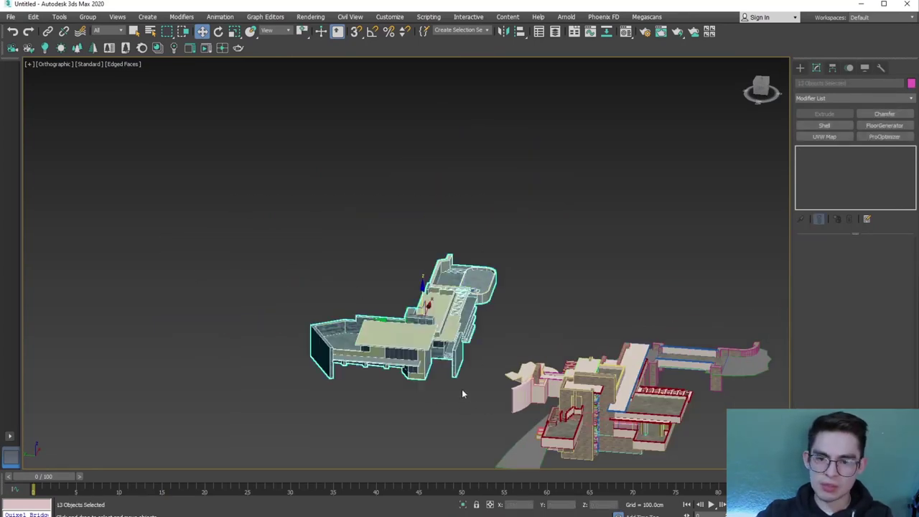
{"action": "key", "text": "Delete"}
{"action": "scroll", "coordinate": [467, 381], "scroll_direction": "down", "scroll_amount": 2}
{"action": "middle_click_drag", "start_coordinate": [467, 382], "coordinate": [373, 268]}
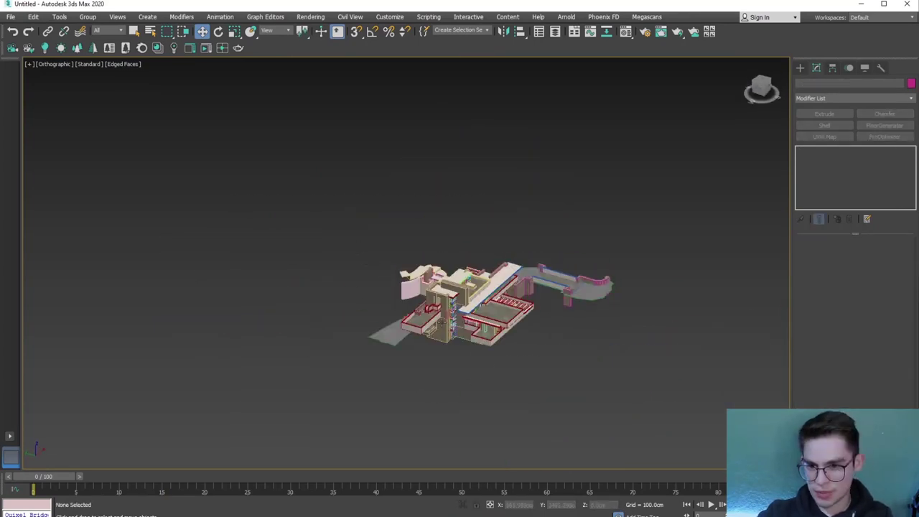
{"action": "scroll", "coordinate": [512, 338], "scroll_direction": "up", "scroll_amount": 3}
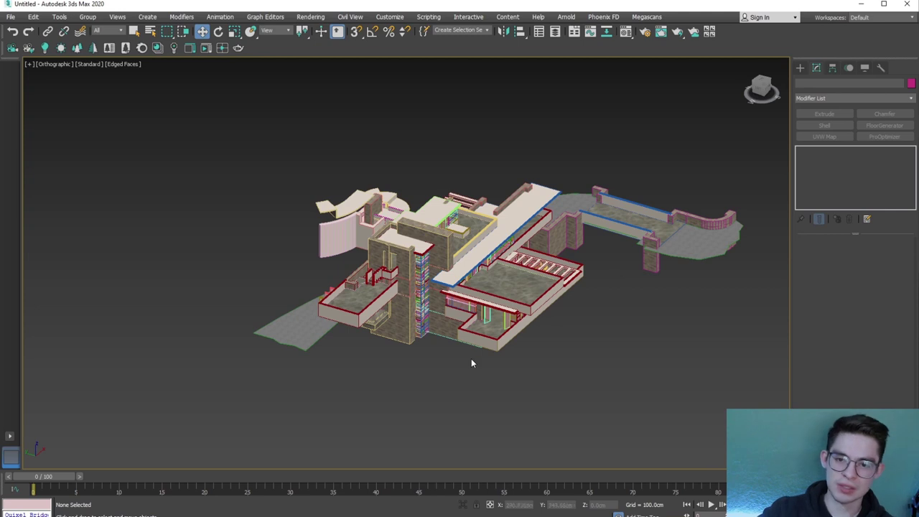
Hide the brick-wall group, select the long upper floor slab, and check the Fallingwater reference photos
{"action": "scroll", "coordinate": [517, 349], "scroll_direction": "up", "scroll_amount": 3}
{"action": "left_click", "coordinate": [516, 349]}
{"action": "right_click", "coordinate": [530, 381]}
{"action": "left_click", "coordinate": [550, 341]}
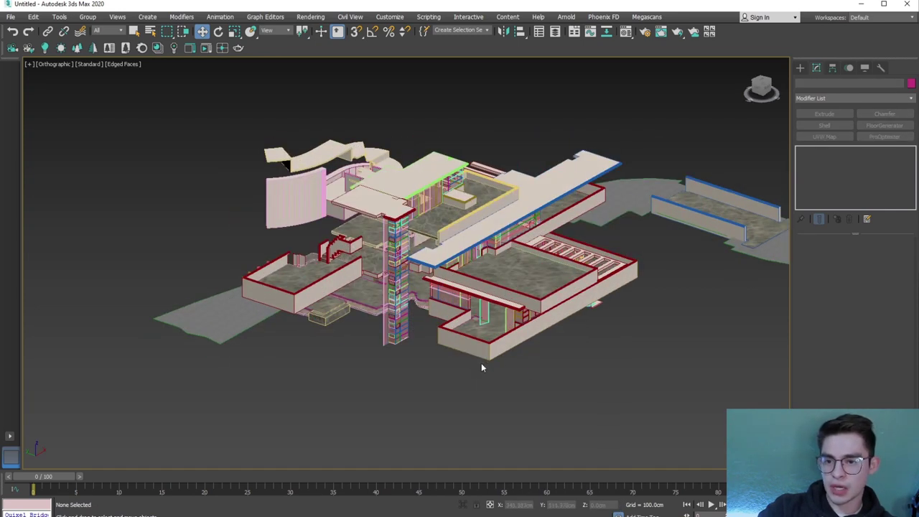
{"action": "left_click", "coordinate": [446, 257]}
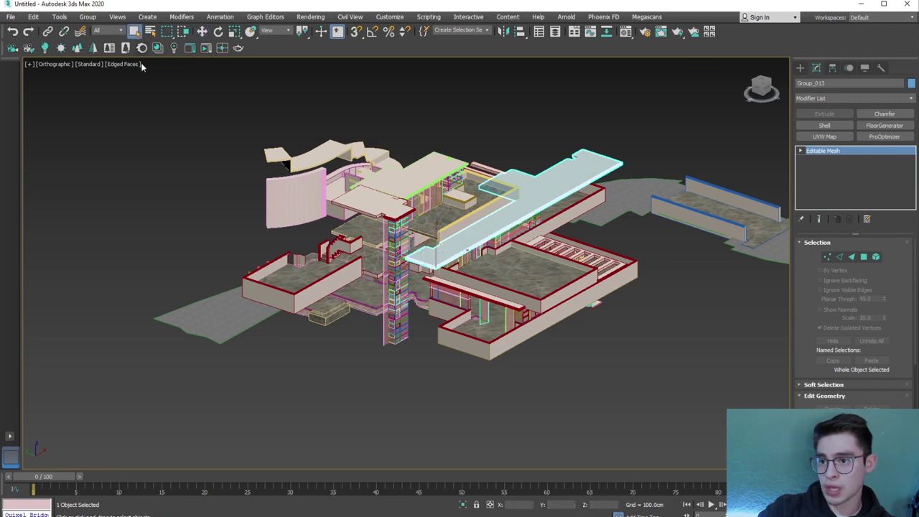
{"action": "key", "text": "alt+Tab"}
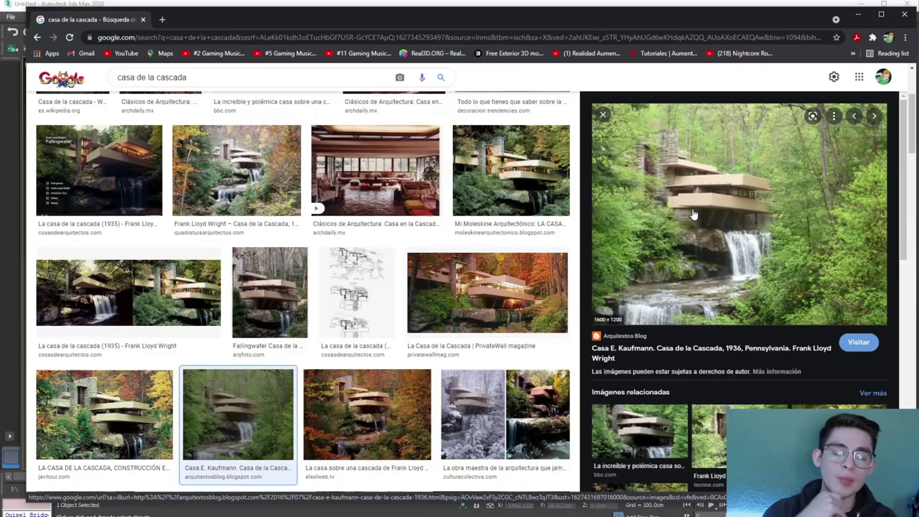
Select all eleven slab and parapet pieces and group them as FACHADA PIERDA
{"action": "key", "text": "alt+Tab"}
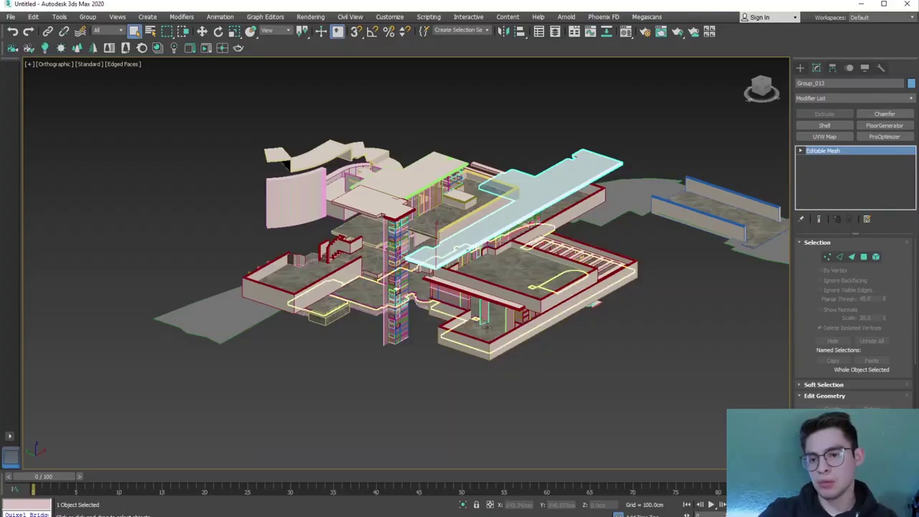
{"action": "key", "text": "ctrl+a"}
{"action": "key", "text": "z"}
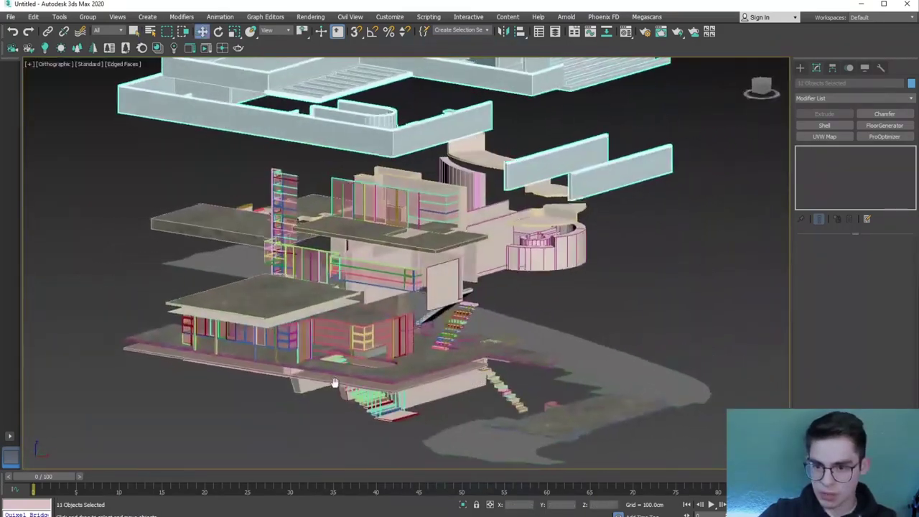
{"action": "mouse_move", "coordinate": [334, 382]}
{"action": "middle_mouse_down", "text": "alt"}
{"action": "mouse_move", "coordinate": [512, 385]}
{"action": "mouse_move", "coordinate": [449, 388]}
{"action": "middle_mouse_up", "text": "alt"}
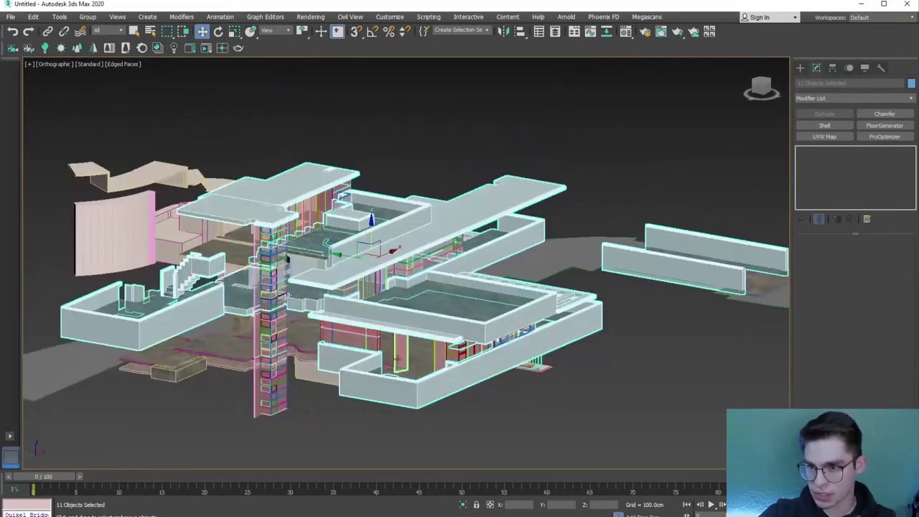
{"action": "scroll", "coordinate": [432, 428], "scroll_direction": "up", "scroll_amount": 5}
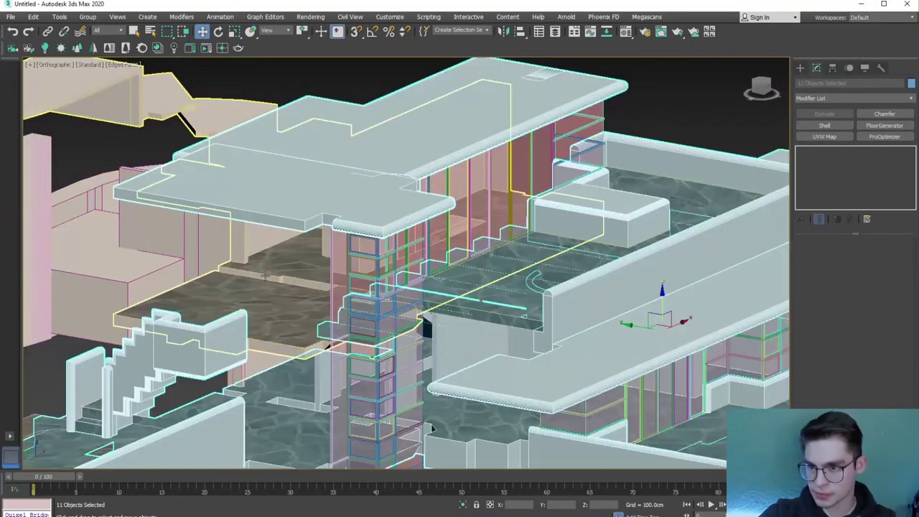
{"action": "scroll", "coordinate": [432, 428], "scroll_direction": "down", "scroll_amount": 5}
{"action": "middle_click_drag", "start_coordinate": [431, 429], "coordinate": [401, 388], "text": "alt"}
{"action": "left_click", "coordinate": [83, 20]}
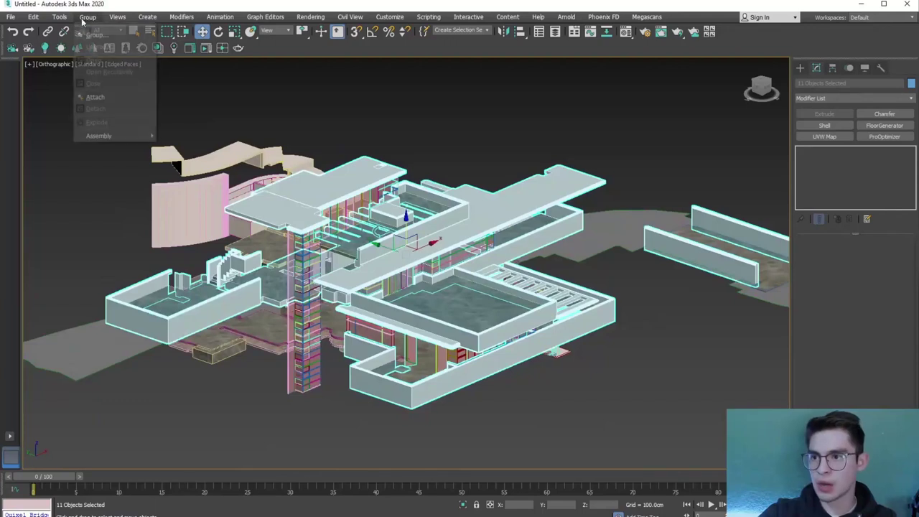
{"action": "left_click", "coordinate": [92, 34]}
{"action": "type", "text": "FACHADA PIERDA"}
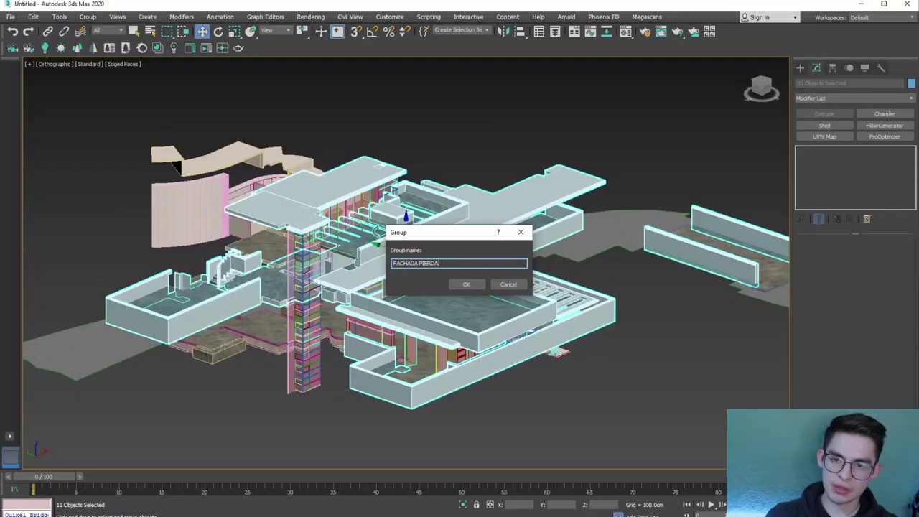
{"action": "key", "text": "Return"}
Hide the FACHADA PIERDA group to expose the stone floors and brick column
{"action": "right_click", "coordinate": [478, 291]}
{"action": "left_click", "coordinate": [495, 297]}
{"action": "mouse_move", "coordinate": [437, 365]}
{"action": "middle_mouse_down", "text": "alt"}
{"action": "mouse_move", "coordinate": [444, 352]}
{"action": "mouse_move", "coordinate": [511, 352]}
{"action": "middle_mouse_up", "text": "alt"}
{"action": "scroll", "coordinate": [476, 313], "scroll_direction": "down", "scroll_amount": 4}
{"action": "scroll", "coordinate": [431, 322], "scroll_direction": "up", "scroll_amount": 6}
{"action": "mouse_move", "coordinate": [431, 322]}
{"action": "middle_mouse_down", "text": "alt"}
{"action": "mouse_move", "coordinate": [520, 325]}
{"action": "mouse_move", "coordinate": [402, 328]}
{"action": "mouse_move", "coordinate": [433, 293]}
{"action": "mouse_move", "coordinate": [238, 308]}
{"action": "mouse_move", "coordinate": [327, 323]}
{"action": "middle_mouse_up", "text": "alt"}
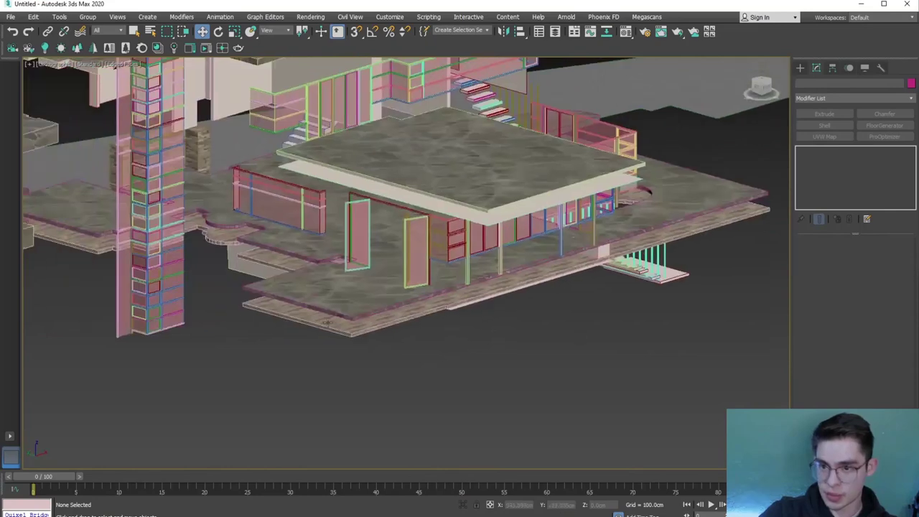
{"action": "scroll", "coordinate": [326, 322], "scroll_direction": "up", "scroll_amount": 3}
{"action": "middle_click_drag", "start_coordinate": [314, 371], "coordinate": [534, 372]}
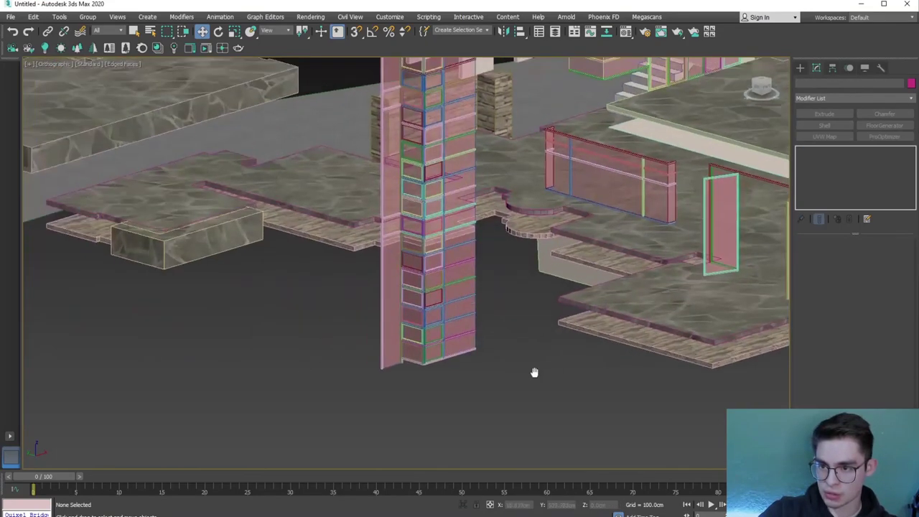
{"action": "scroll", "coordinate": [534, 372], "scroll_direction": "down", "scroll_amount": 4}
Select the six stone floor slabs and group them as PISOS PIEDRA
{"action": "left_click", "coordinate": [154, 237]}
{"action": "scroll", "coordinate": [286, 165], "scroll_direction": "up", "scroll_amount": 4}
{"action": "left_click", "coordinate": [287, 166]}
{"action": "middle_click_drag", "start_coordinate": [287, 165], "coordinate": [417, 503], "text": "alt"}
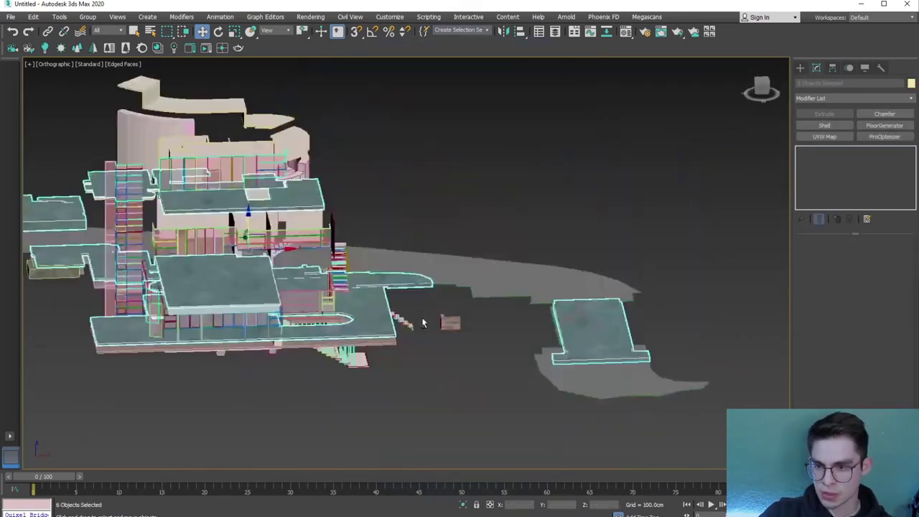
{"action": "middle_click_drag", "start_coordinate": [423, 323], "coordinate": [259, 258], "text": "alt"}
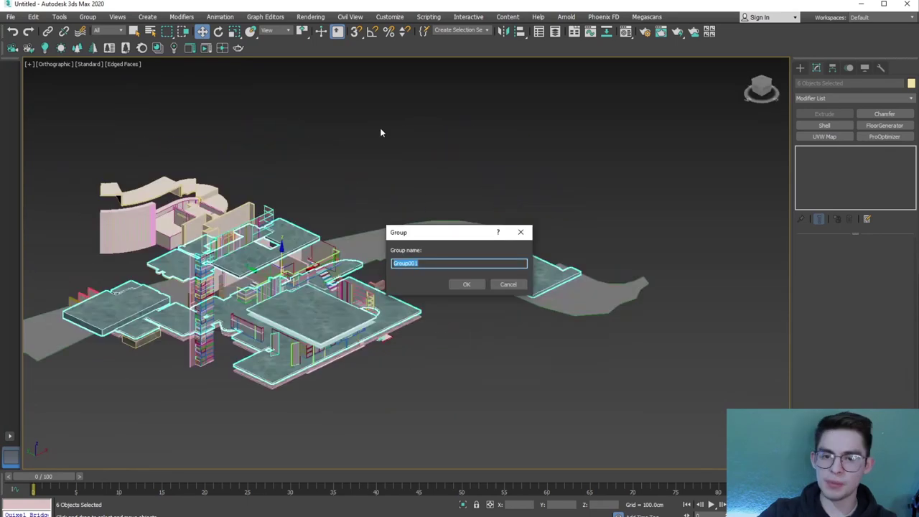
{"action": "type", "text": "PISOS PIE"}
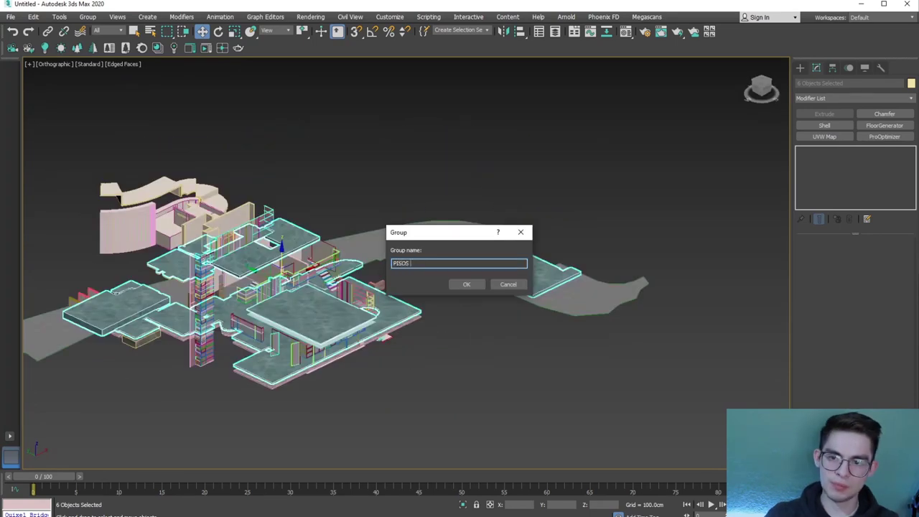
{"action": "type", "text": "DRA"}
{"action": "key", "text": "Return"}
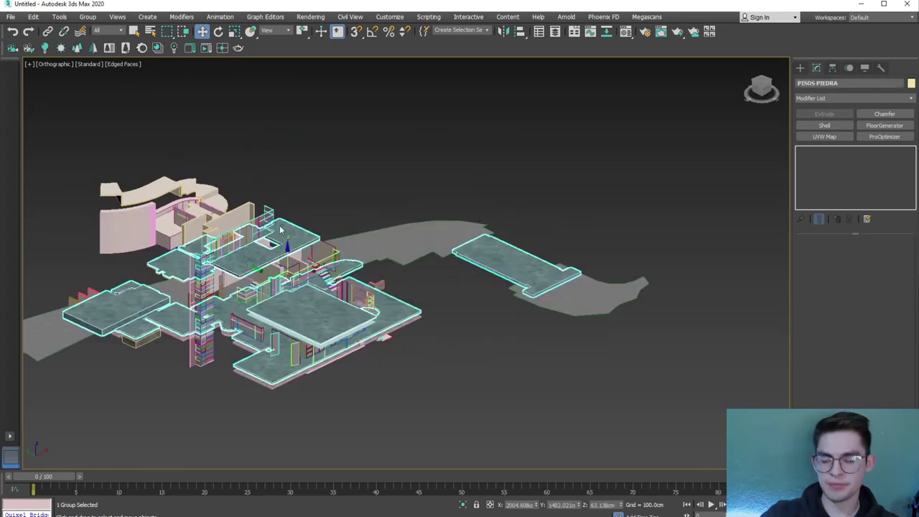
Clear the selection of the newly created group
{"action": "right_click", "coordinate": [398, 355]}
{"action": "left_click", "coordinate": [409, 377]}
{"action": "left_click", "coordinate": [323, 409]}
{"action": "scroll", "coordinate": [246, 411], "scroll_direction": "up", "scroll_amount": 5}
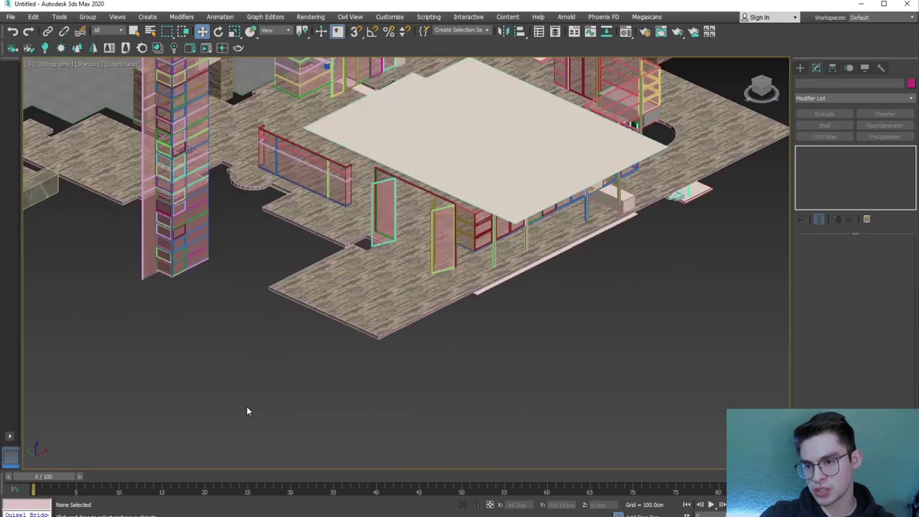
Check the underside of the stray floor mesh Group_048, then hide it
{"action": "left_click", "coordinate": [308, 316]}
{"action": "mouse_move", "coordinate": [314, 335]}
{"action": "middle_mouse_down", "text": "alt"}
{"action": "mouse_move", "coordinate": [300, 328]}
{"action": "mouse_move", "coordinate": [315, 289]}
{"action": "mouse_move", "coordinate": [302, 359]}
{"action": "mouse_move", "coordinate": [420, 266]}
{"action": "mouse_move", "coordinate": [491, 335]}
{"action": "mouse_move", "coordinate": [471, 304]}
{"action": "mouse_move", "coordinate": [478, 289]}
{"action": "mouse_move", "coordinate": [486, 303]}
{"action": "middle_mouse_up", "text": "alt"}
{"action": "scroll", "coordinate": [315, 289], "scroll_direction": "down", "scroll_amount": 5}
{"action": "scroll", "coordinate": [298, 364], "scroll_direction": "up", "scroll_amount": 3}
{"action": "left_click", "coordinate": [298, 364]}
{"action": "right_click", "coordinate": [656, 239]}
{"action": "left_click", "coordinate": [671, 201]}
Orbit to view the railings from above and the stairs at an angle
{"action": "scroll", "coordinate": [486, 303], "scroll_direction": "up", "scroll_amount": 5}
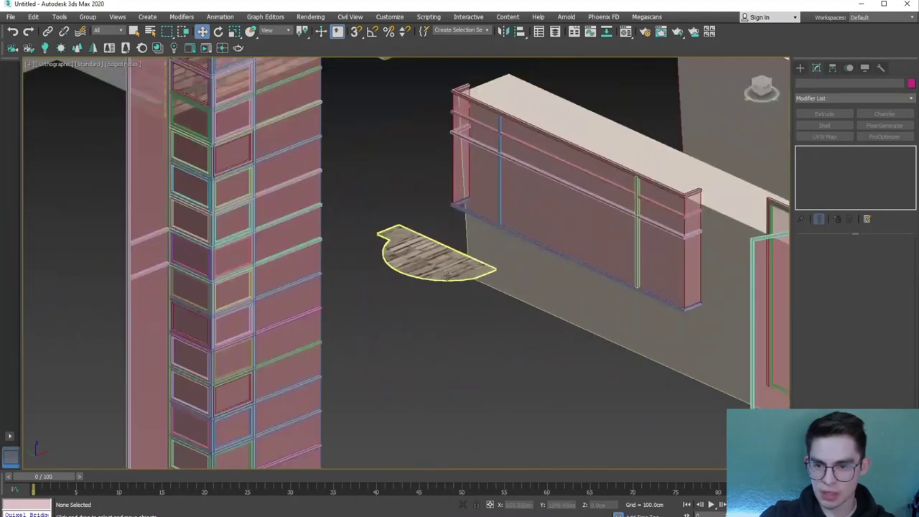
{"action": "scroll", "coordinate": [545, 287], "scroll_direction": "down", "scroll_amount": 4}
{"action": "scroll", "coordinate": [613, 266], "scroll_direction": "up", "scroll_amount": 1}
{"action": "middle_click_drag", "start_coordinate": [612, 266], "coordinate": [596, 318], "text": "alt"}
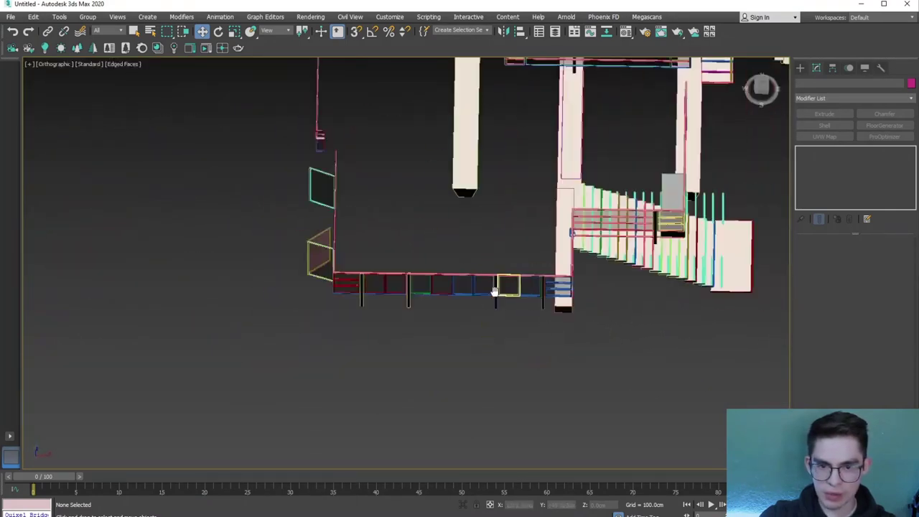
{"action": "scroll", "coordinate": [533, 258], "scroll_direction": "up", "scroll_amount": 3}
{"action": "middle_click_drag", "start_coordinate": [533, 259], "coordinate": [537, 224], "text": "alt"}
{"action": "scroll", "coordinate": [536, 223], "scroll_direction": "up", "scroll_amount": 5}
Select the small lamp object and orbit around it to inspect it
{"action": "left_click", "coordinate": [493, 191]}
{"action": "mouse_move", "coordinate": [492, 190]}
{"action": "middle_mouse_down", "text": "alt"}
{"action": "mouse_move", "coordinate": [441, 214]}
{"action": "mouse_move", "coordinate": [409, 198]}
{"action": "mouse_move", "coordinate": [390, 168]}
{"action": "mouse_move", "coordinate": [371, 173]}
{"action": "mouse_move", "coordinate": [485, 232]}
{"action": "mouse_move", "coordinate": [488, 311]}
{"action": "middle_mouse_up", "text": "alt"}
{"action": "scroll", "coordinate": [485, 233], "scroll_direction": "down", "scroll_amount": 5}
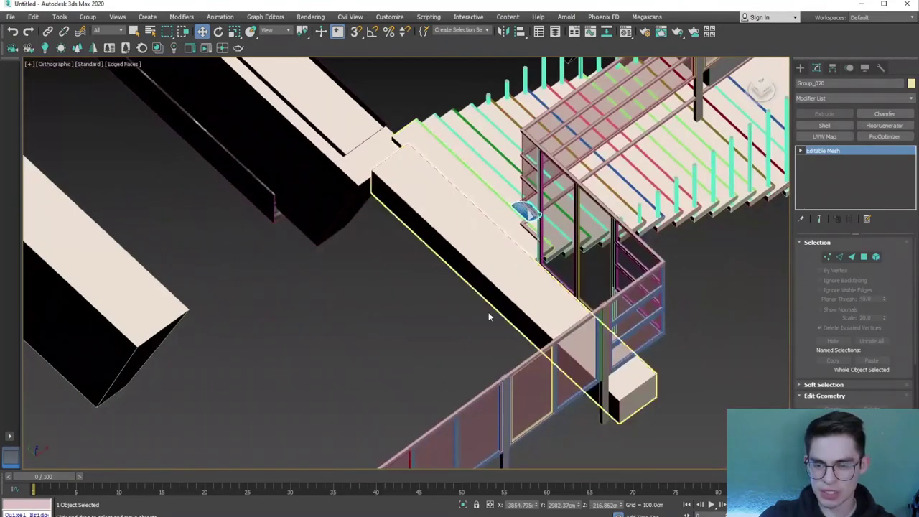
{"action": "left_click", "coordinate": [387, 303]}
{"action": "scroll", "coordinate": [538, 209], "scroll_direction": "up", "scroll_amount": 5}
{"action": "left_click", "coordinate": [537, 208]}
{"action": "scroll", "coordinate": [531, 215], "scroll_direction": "down", "scroll_amount": 5}
Orbit and pan out to a wide overview of the remaining building
{"action": "mouse_move", "coordinate": [531, 215]}
{"action": "middle_mouse_down", "text": "alt"}
{"action": "mouse_move", "coordinate": [501, 240]}
{"action": "mouse_move", "coordinate": [196, 224]}
{"action": "middle_mouse_up", "text": "alt"}
{"action": "left_click", "coordinate": [193, 219]}
{"action": "scroll", "coordinate": [196, 223], "scroll_direction": "down", "scroll_amount": 5}
{"action": "left_click", "coordinate": [299, 307]}
{"action": "mouse_move", "coordinate": [300, 307]}
{"action": "middle_mouse_down", "text": "alt"}
{"action": "mouse_move", "coordinate": [424, 313]}
{"action": "mouse_move", "coordinate": [418, 331]}
{"action": "middle_mouse_up", "text": "alt"}
{"action": "middle_click_drag", "start_coordinate": [343, 362], "coordinate": [414, 378]}
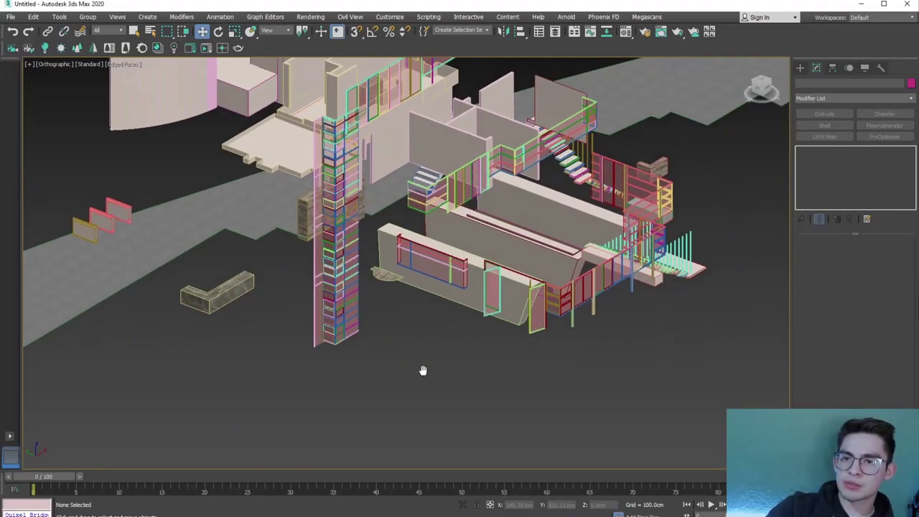
{"action": "scroll", "coordinate": [322, 385], "scroll_direction": "up", "scroll_amount": 3}
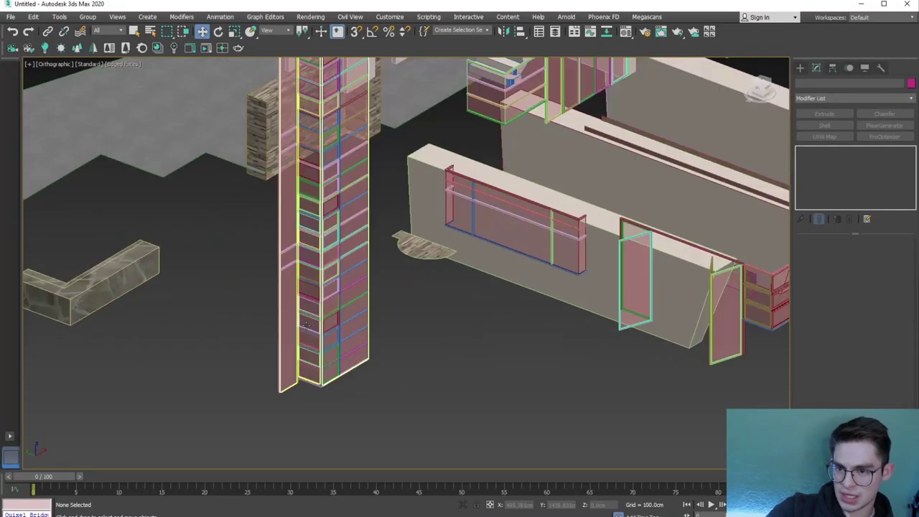
{"action": "scroll", "coordinate": [322, 338], "scroll_direction": "up", "scroll_amount": 4}
Select the window frames on the column, ending with the whole window column group
{"action": "left_click", "coordinate": [328, 331]}
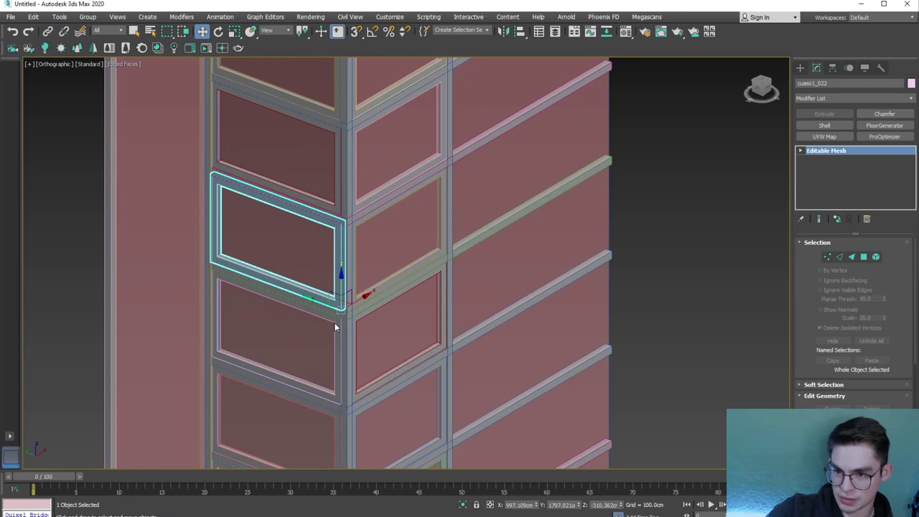
{"action": "left_click", "coordinate": [335, 327]}
{"action": "left_click", "coordinate": [356, 320]}
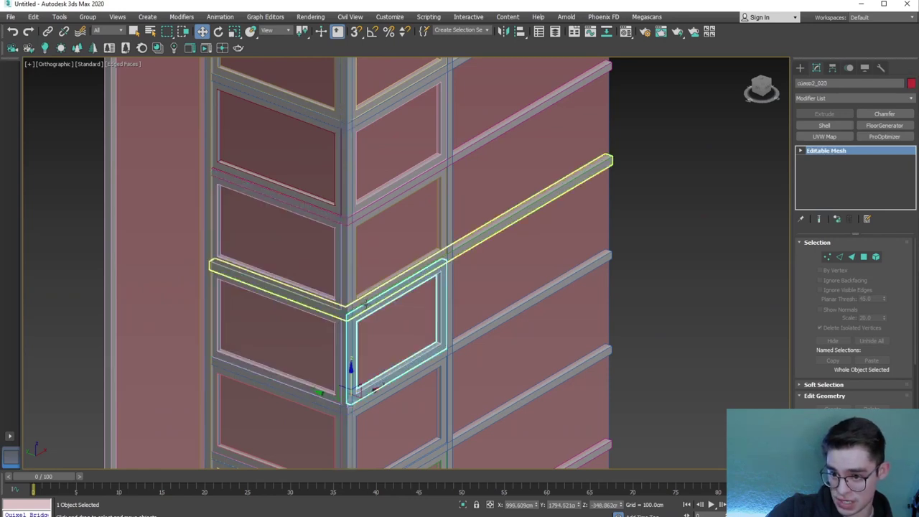
{"action": "scroll", "coordinate": [309, 342], "scroll_direction": "down", "scroll_amount": 5}
{"action": "left_click", "coordinate": [379, 288]}
{"action": "left_click", "coordinate": [379, 288]}
Orbit to a higher top-down angle and clear the selection
{"action": "scroll", "coordinate": [372, 276], "scroll_direction": "down", "scroll_amount": 2}
{"action": "scroll", "coordinate": [370, 266], "scroll_direction": "down", "scroll_amount": 1}
{"action": "scroll", "coordinate": [368, 261], "scroll_direction": "down", "scroll_amount": 1}
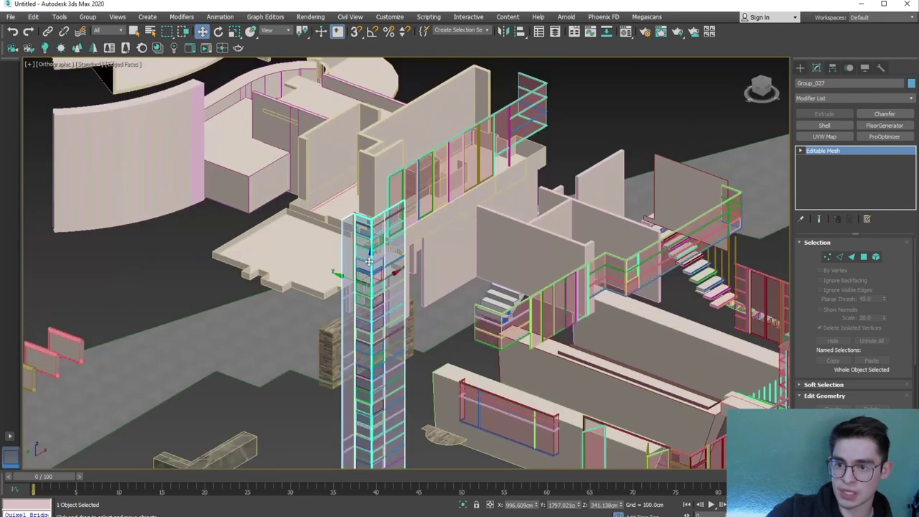
{"action": "scroll", "coordinate": [368, 261], "scroll_direction": "up", "scroll_amount": 3}
{"action": "scroll", "coordinate": [359, 259], "scroll_direction": "up", "scroll_amount": 3}
{"action": "scroll", "coordinate": [349, 257], "scroll_direction": "up", "scroll_amount": 2}
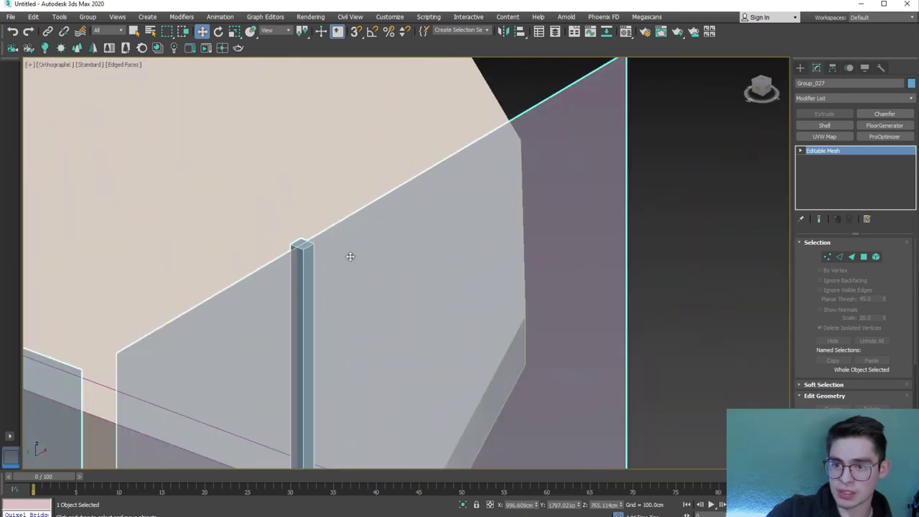
{"action": "scroll", "coordinate": [349, 256], "scroll_direction": "up", "scroll_amount": 2}
{"action": "scroll", "coordinate": [382, 183], "scroll_direction": "up", "scroll_amount": 2}
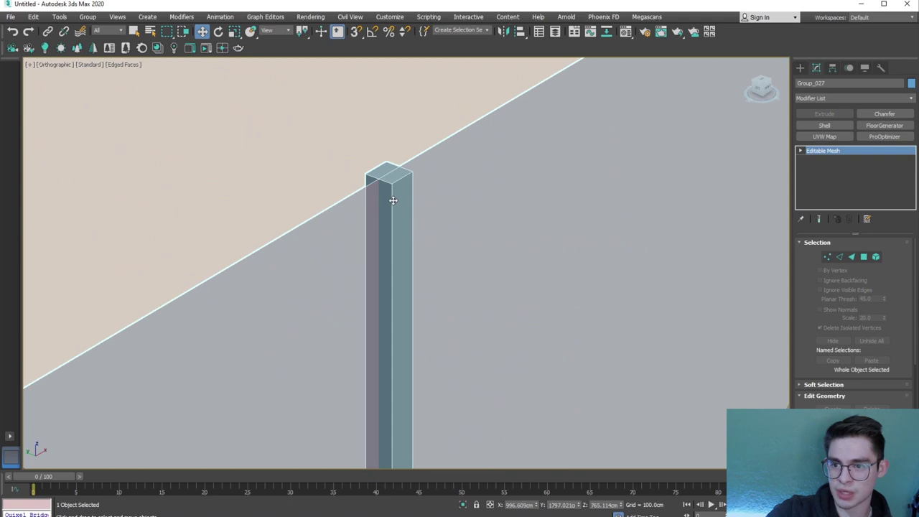
{"action": "scroll", "coordinate": [387, 267], "scroll_direction": "down", "scroll_amount": 3}
{"action": "scroll", "coordinate": [385, 344], "scroll_direction": "down", "scroll_amount": 3}
{"action": "scroll", "coordinate": [401, 328], "scroll_direction": "down", "scroll_amount": 2}
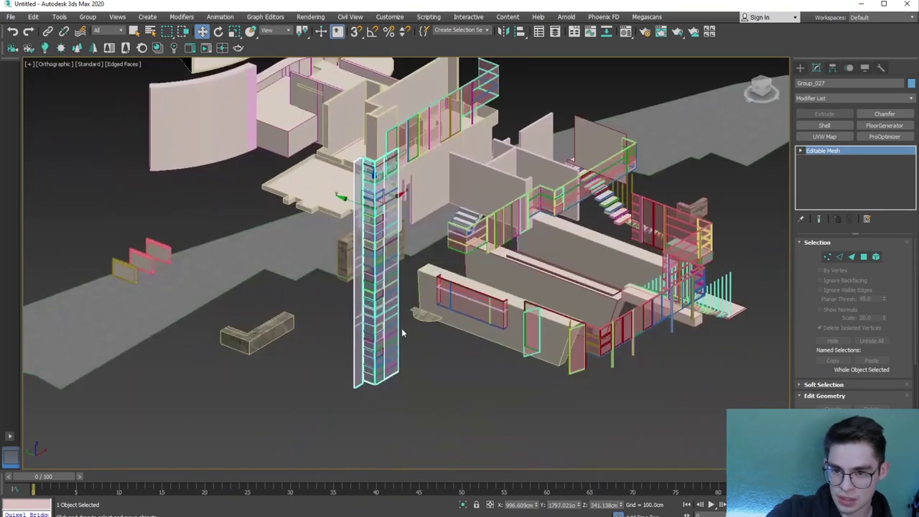
{"action": "middle_click_drag", "start_coordinate": [401, 328], "coordinate": [410, 374], "text": "alt"}
{"action": "left_click", "coordinate": [381, 368]}
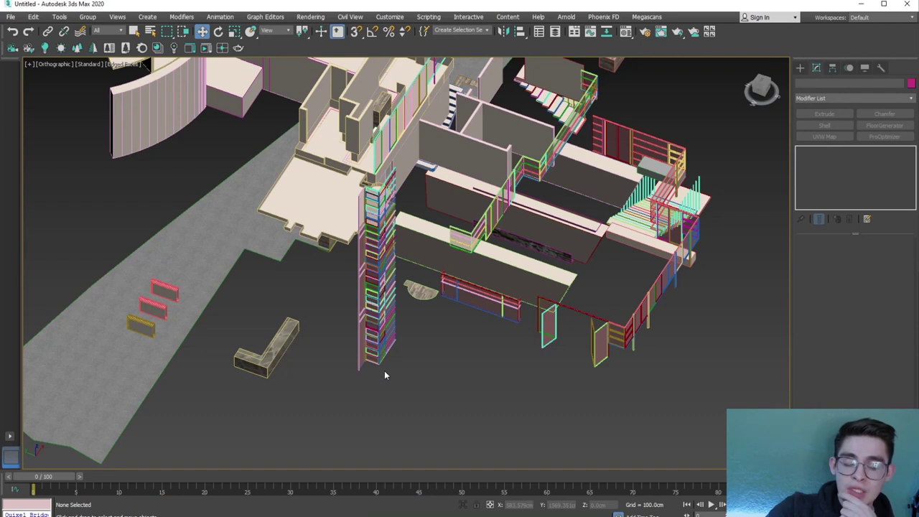
Select the bottom window panel cuaso1_026, then every piece of the window column
{"action": "scroll", "coordinate": [387, 373], "scroll_direction": "up", "scroll_amount": 3}
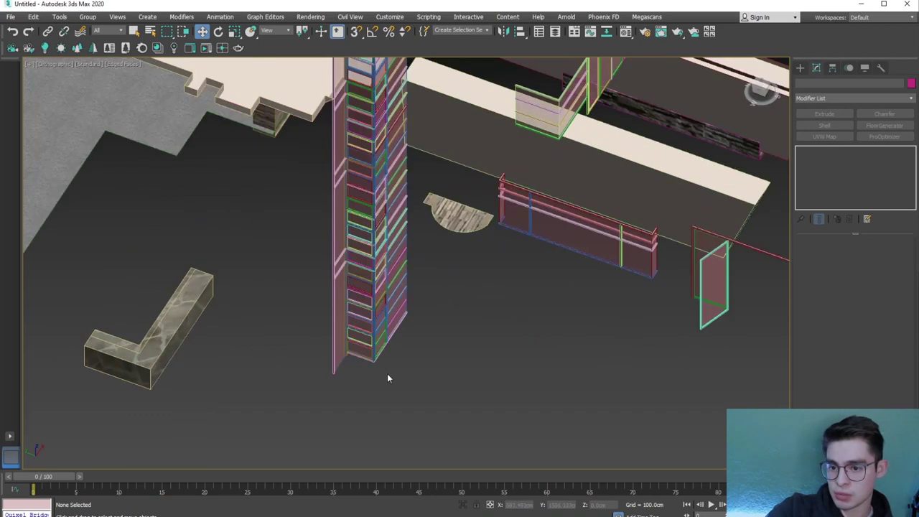
{"action": "scroll", "coordinate": [371, 379], "scroll_direction": "up", "scroll_amount": 1}
{"action": "scroll", "coordinate": [375, 378], "scroll_direction": "up", "scroll_amount": 2}
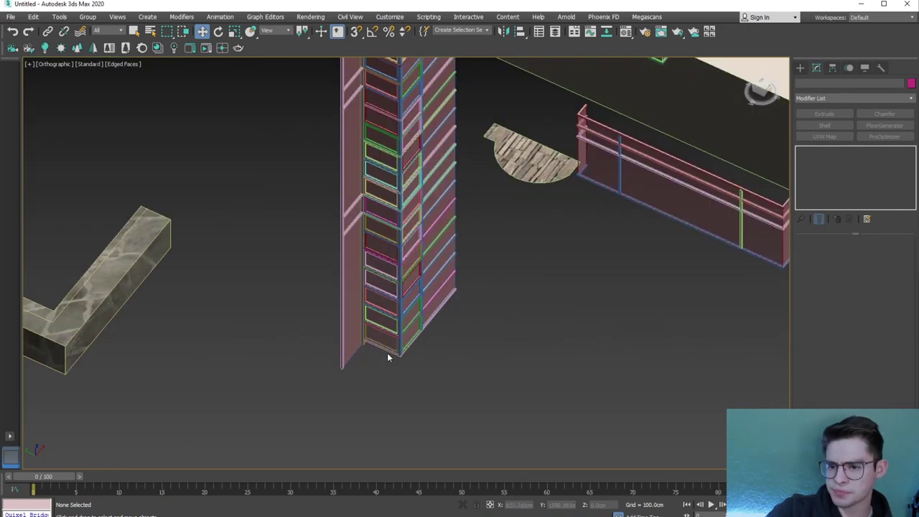
{"action": "left_click", "coordinate": [397, 348]}
{"action": "scroll", "coordinate": [402, 349], "scroll_direction": "up", "scroll_amount": 8}
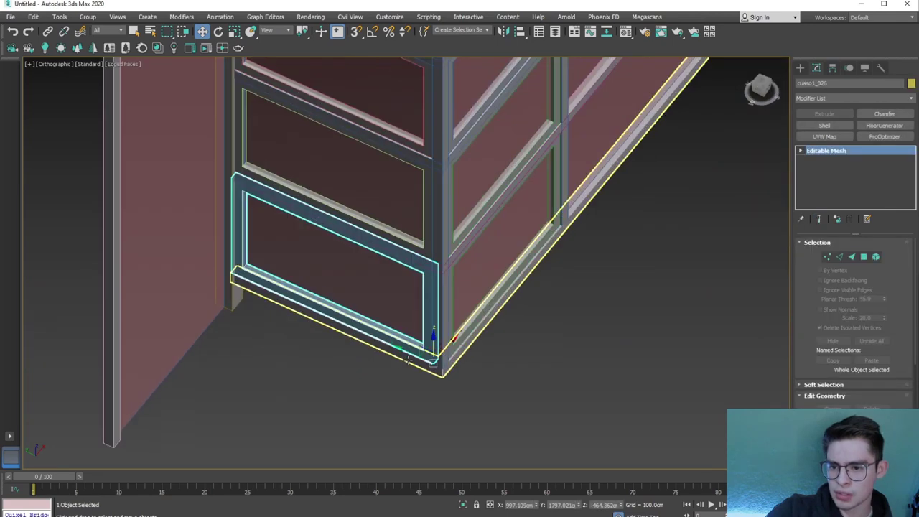
{"action": "scroll", "coordinate": [406, 347], "scroll_direction": "down", "scroll_amount": 2}
{"action": "double_click", "coordinate": [432, 346]}
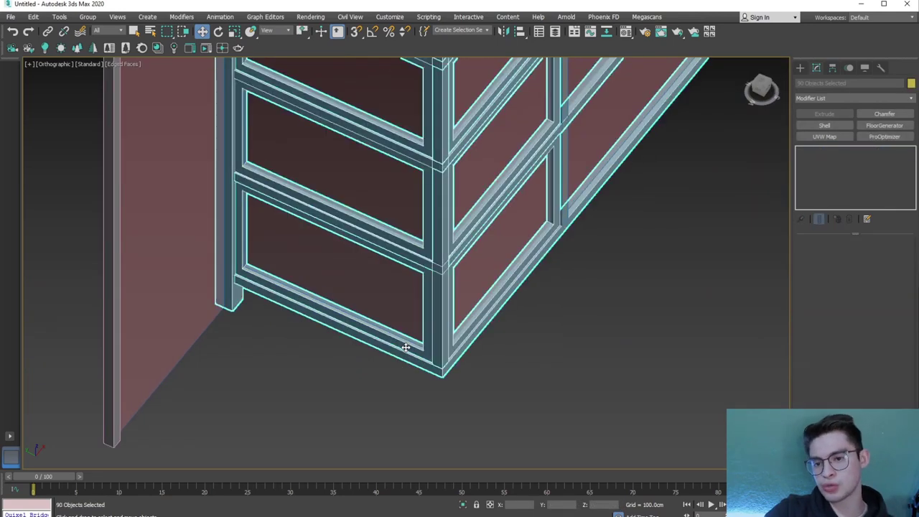
{"action": "scroll", "coordinate": [433, 358], "scroll_direction": "down", "scroll_amount": 5}
{"action": "scroll", "coordinate": [427, 377], "scroll_direction": "down", "scroll_amount": 3}
{"action": "scroll", "coordinate": [422, 382], "scroll_direction": "down", "scroll_amount": 1}
Orbit around the selected window column to check the selection
{"action": "mouse_move", "coordinate": [422, 382]}
{"action": "middle_mouse_down", "text": "alt"}
{"action": "mouse_move", "coordinate": [425, 138]}
{"action": "mouse_move", "coordinate": [447, 392]}
{"action": "middle_mouse_up", "text": "alt"}
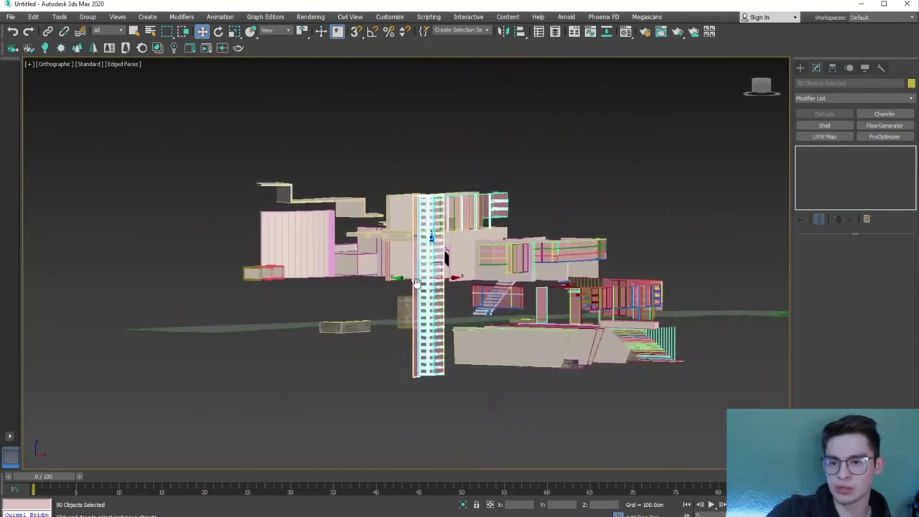
{"action": "scroll", "coordinate": [447, 393], "scroll_direction": "up", "scroll_amount": 6}
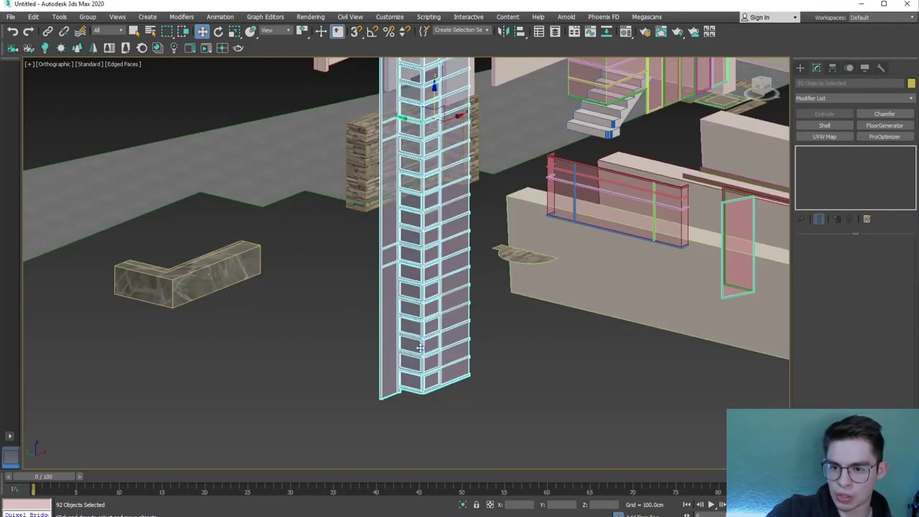
{"action": "scroll", "coordinate": [444, 432], "scroll_direction": "down", "scroll_amount": 5}
{"action": "mouse_move", "coordinate": [425, 275]}
{"action": "middle_mouse_down", "text": "alt"}
{"action": "mouse_move", "coordinate": [443, 148]}
{"action": "mouse_move", "coordinate": [529, 172]}
{"action": "middle_mouse_up", "text": "alt"}
{"action": "scroll", "coordinate": [529, 172], "scroll_direction": "up", "scroll_amount": 5}
Add the upper glass railing and the glass panels to the selection
{"action": "left_click_drag", "start_coordinate": [488, 251], "coordinate": [488, 247], "text": "ctrl"}
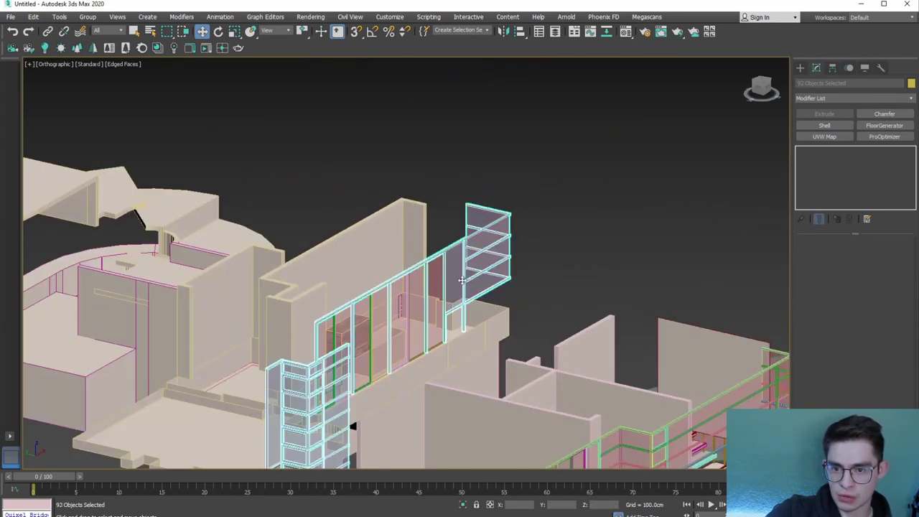
{"action": "scroll", "coordinate": [440, 305], "scroll_direction": "up", "scroll_amount": 2}
{"action": "scroll", "coordinate": [440, 305], "scroll_direction": "up", "scroll_amount": 3}
{"action": "scroll", "coordinate": [440, 305], "scroll_direction": "up", "scroll_amount": 2}
{"action": "left_click", "coordinate": [440, 305], "text": "ctrl"}
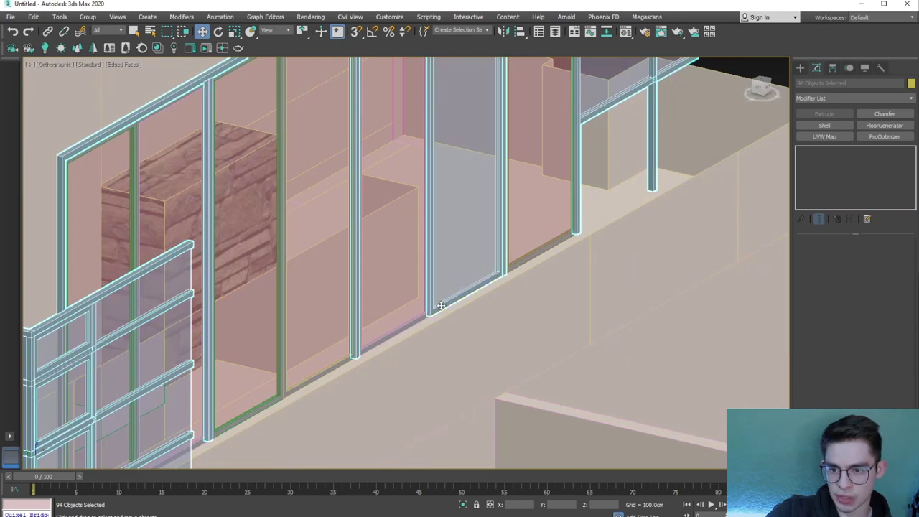
{"action": "left_click", "coordinate": [440, 305], "text": "ctrl"}
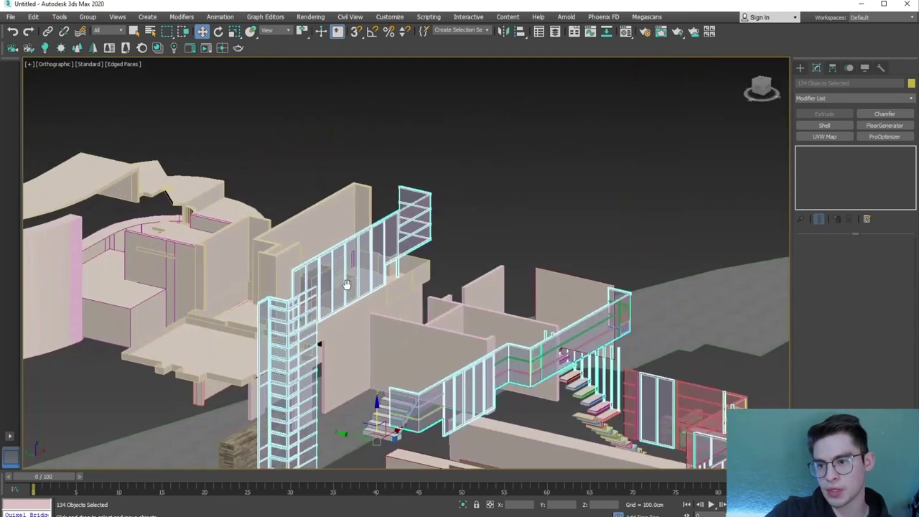
{"action": "scroll", "coordinate": [440, 306], "scroll_direction": "down", "scroll_amount": 5}
{"action": "scroll", "coordinate": [376, 298], "scroll_direction": "down", "scroll_amount": 3}
{"action": "left_click_drag", "start_coordinate": [376, 298], "coordinate": [377, 297]}
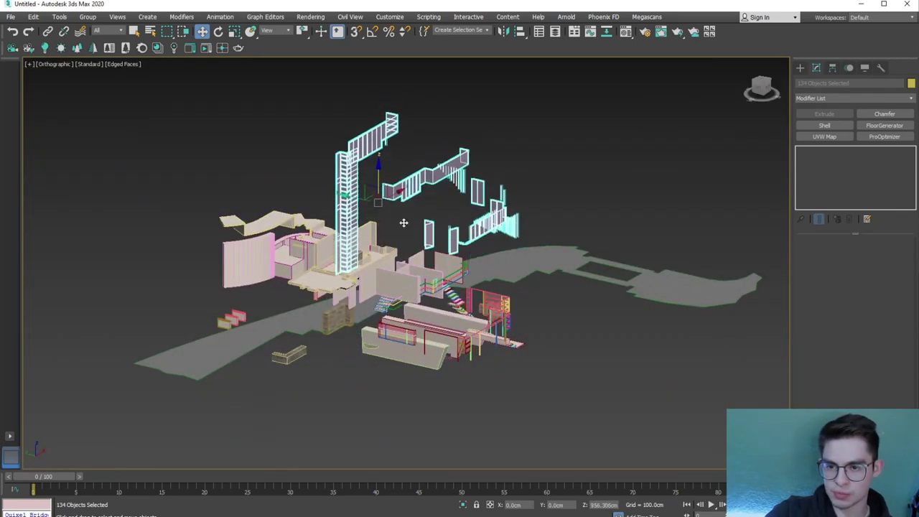
{"action": "scroll", "coordinate": [376, 298], "scroll_direction": "up", "scroll_amount": 5}
{"action": "scroll", "coordinate": [443, 319], "scroll_direction": "up", "scroll_amount": 3}
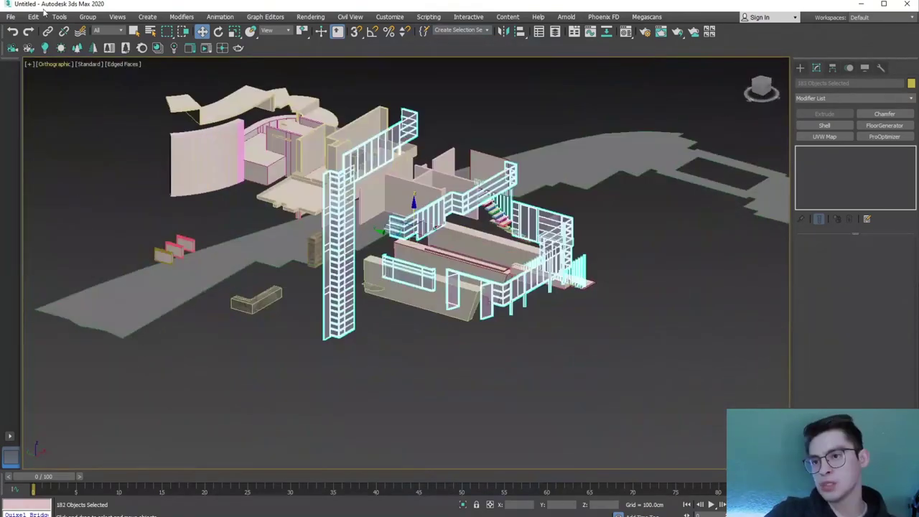
Group the 182 selected frames, glass panels and railings as VIDRIOS Y CANCELES, then hide it
{"action": "left_click", "coordinate": [88, 16]}
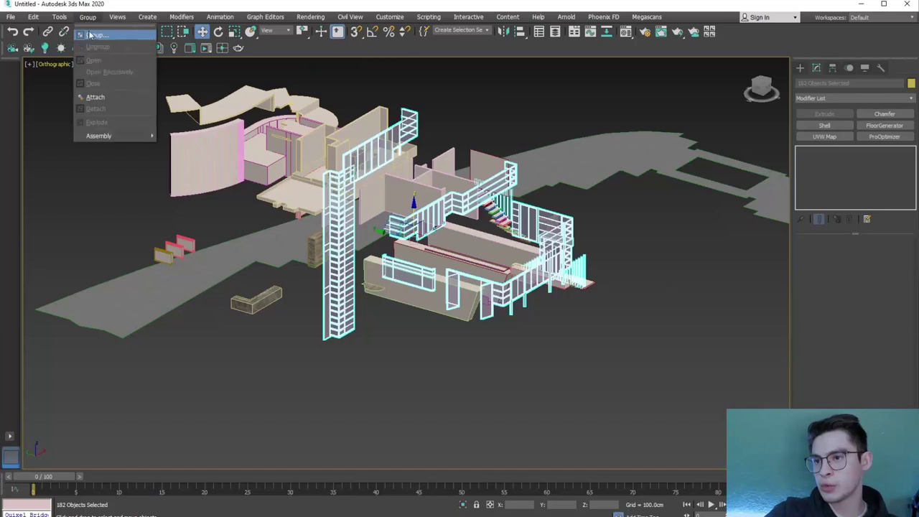
{"action": "left_click", "coordinate": [92, 33]}
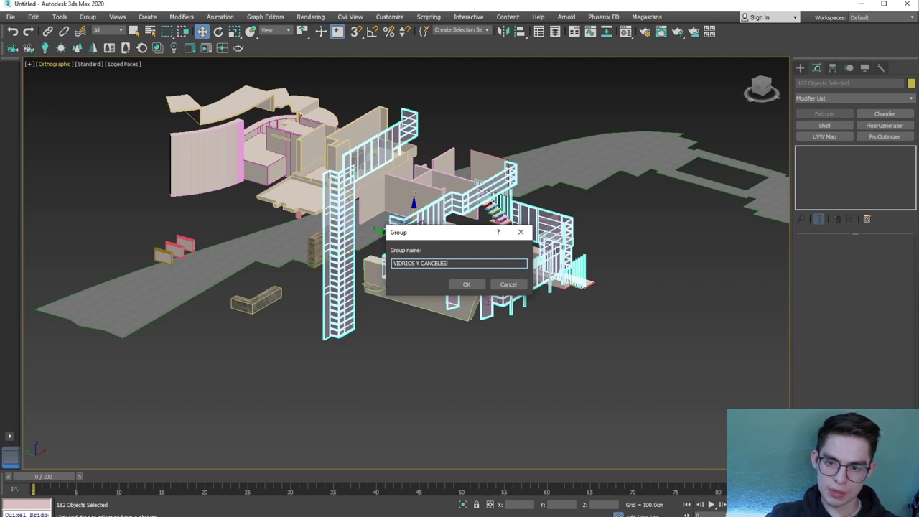
{"action": "type", "text": "VIDRIOS Y CANCELES"}
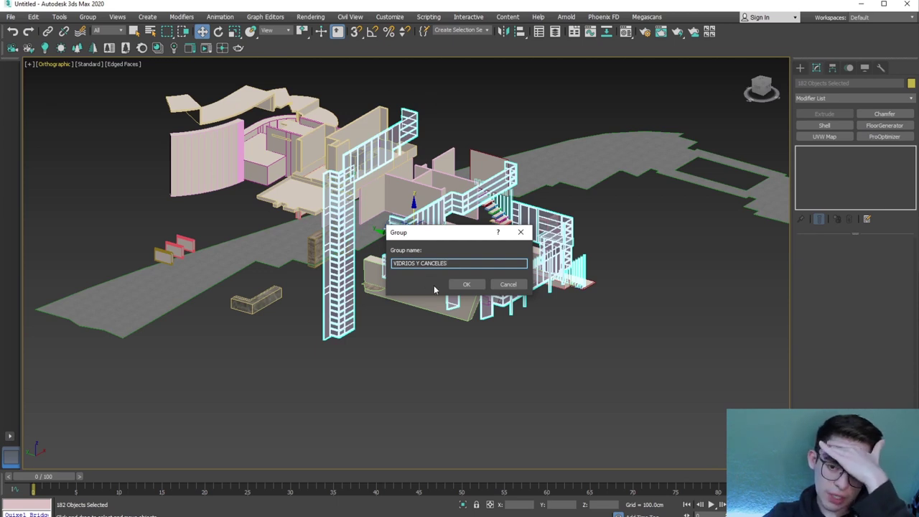
{"action": "left_click", "coordinate": [465, 284]}
{"action": "right_click", "coordinate": [379, 305]}
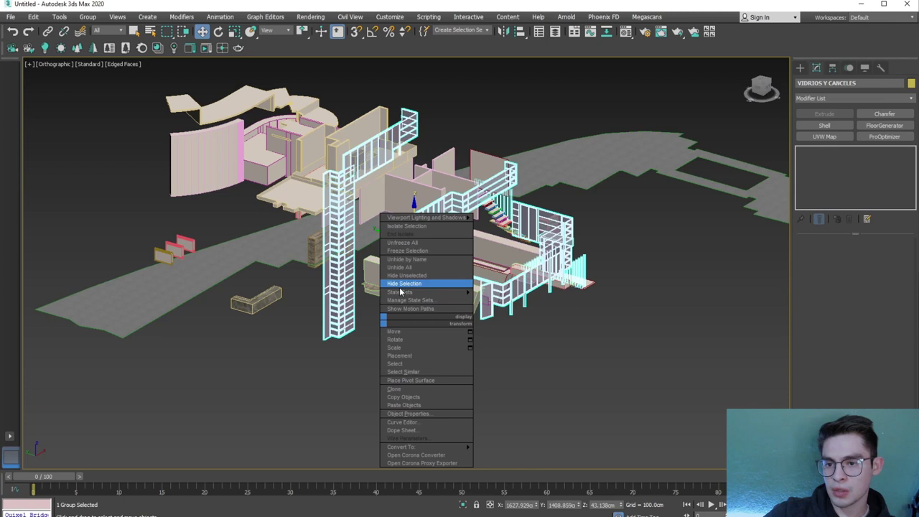
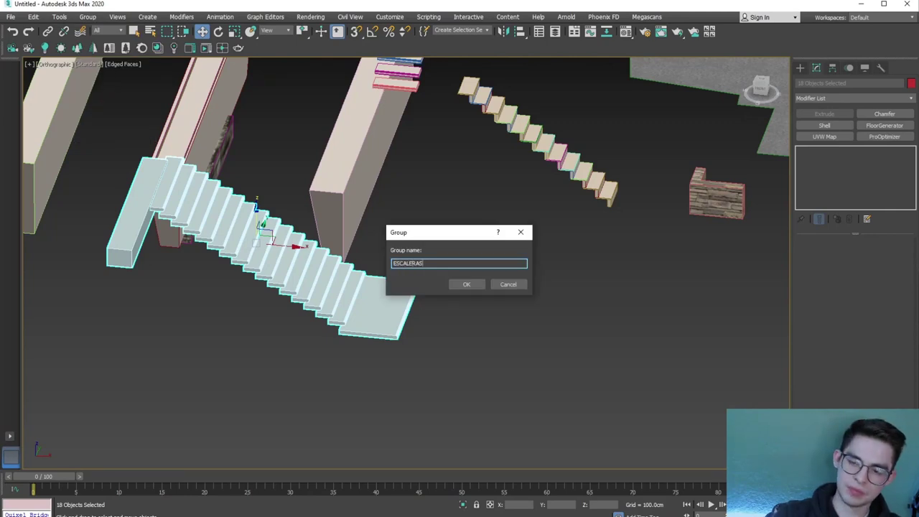
Confirm grouping the 18 stair pieces as ESCALERAS
{"action": "left_click", "coordinate": [466, 284]}
{"action": "scroll", "coordinate": [466, 289], "scroll_direction": "down", "scroll_amount": 3}
{"action": "mouse_move", "coordinate": [445, 302]}
{"action": "middle_mouse_down"}
{"action": "mouse_move", "coordinate": [422, 316]}
{"action": "mouse_move", "coordinate": [467, 312]}
{"action": "middle_mouse_up"}
{"action": "scroll", "coordinate": [422, 316], "scroll_direction": "down", "scroll_amount": 3}
{"action": "scroll", "coordinate": [467, 312], "scroll_direction": "down", "scroll_amount": 3}
Deselect the group and Unhide All so the terrain reappears under the house
{"action": "left_click", "coordinate": [364, 334]}
{"action": "mouse_move", "coordinate": [363, 334]}
{"action": "middle_mouse_down"}
{"action": "mouse_move", "coordinate": [354, 330]}
{"action": "mouse_move", "coordinate": [394, 284]}
{"action": "middle_mouse_up"}
{"action": "right_click", "coordinate": [395, 283]}
{"action": "left_click", "coordinate": [420, 254]}
{"action": "mouse_move", "coordinate": [420, 255]}
{"action": "middle_mouse_down", "text": "alt"}
{"action": "mouse_move", "coordinate": [503, 251]}
{"action": "mouse_move", "coordinate": [353, 390]}
{"action": "middle_mouse_up", "text": "alt"}
{"action": "scroll", "coordinate": [503, 251], "scroll_direction": "up", "scroll_amount": 3}
{"action": "scroll", "coordinate": [353, 389], "scroll_direction": "down", "scroll_amount": 2}
{"action": "scroll", "coordinate": [355, 398], "scroll_direction": "up", "scroll_amount": 1}
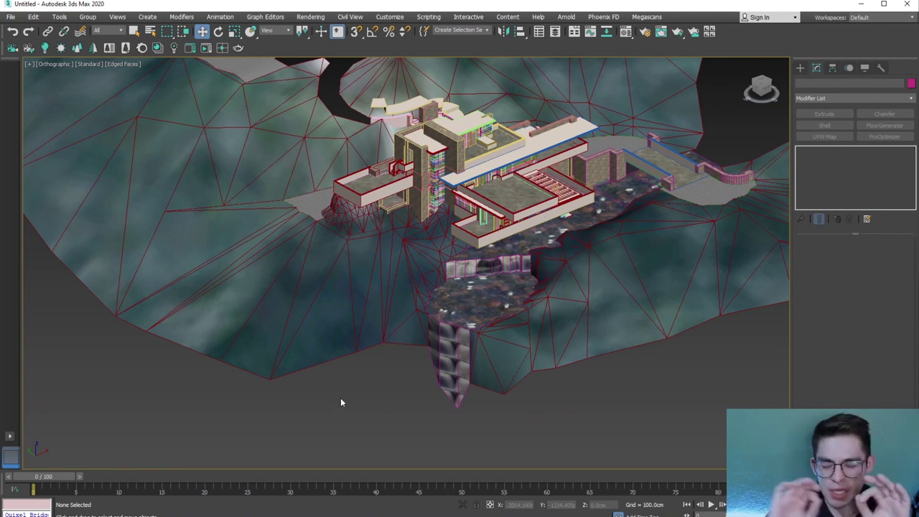
Orbit the house-and-terrain view to a rotated angle
{"action": "middle_click_drag", "start_coordinate": [433, 346], "coordinate": [396, 402], "text": "alt"}
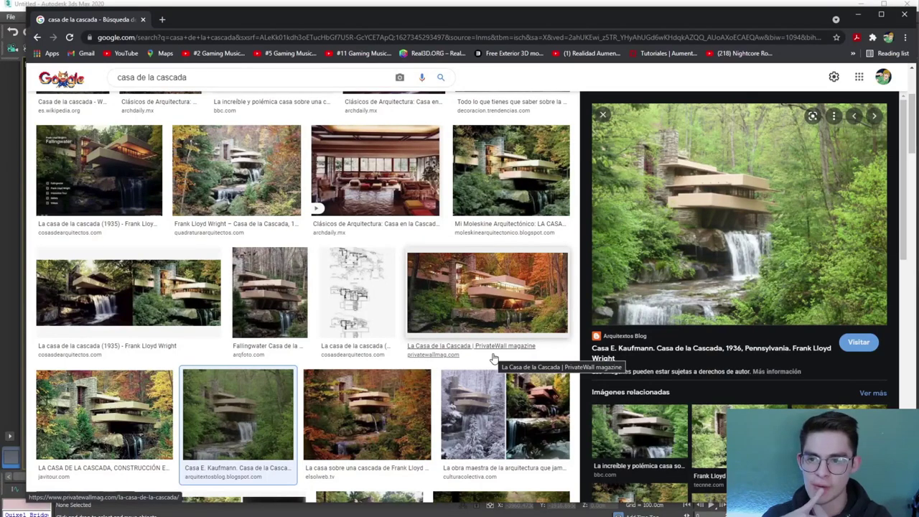
{"action": "mouse_move", "coordinate": [739, 213]}
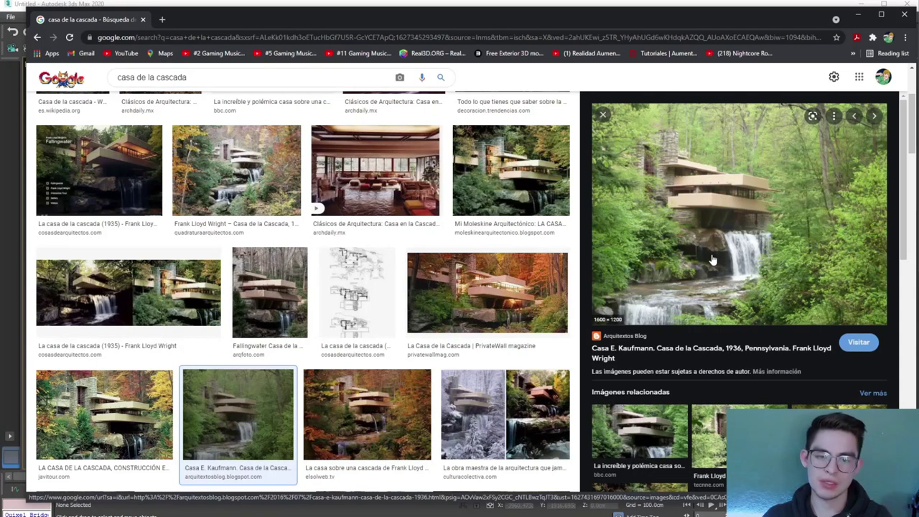
Preview the Frank Lloyd Wright and snowy Fallingwater reference photos, closing each preview
{"action": "left_click", "coordinate": [277, 208]}
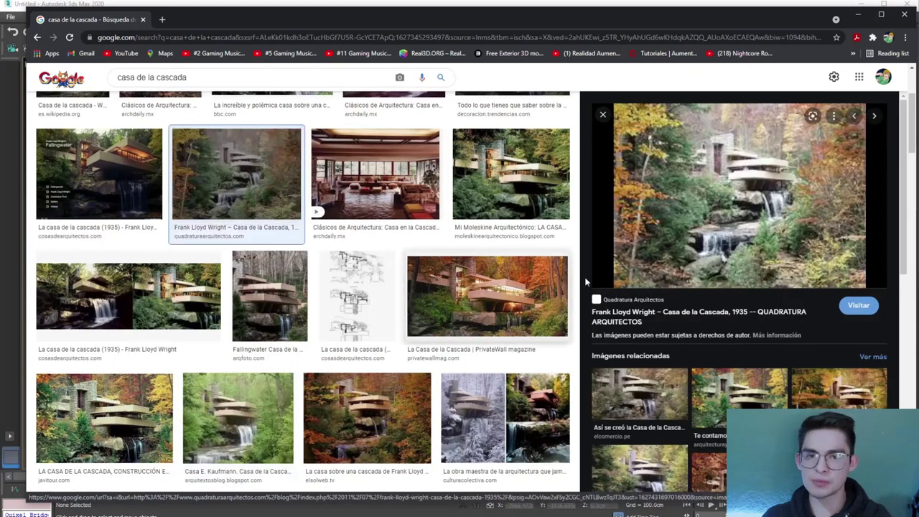
{"action": "left_click", "coordinate": [603, 114]}
{"action": "scroll", "coordinate": [574, 305], "scroll_direction": "up", "scroll_amount": 1}
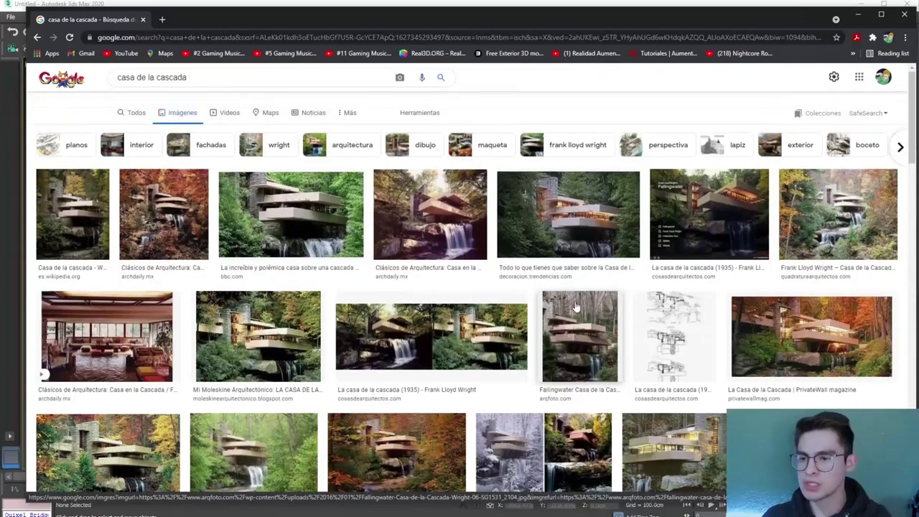
{"action": "left_click", "coordinate": [544, 450]}
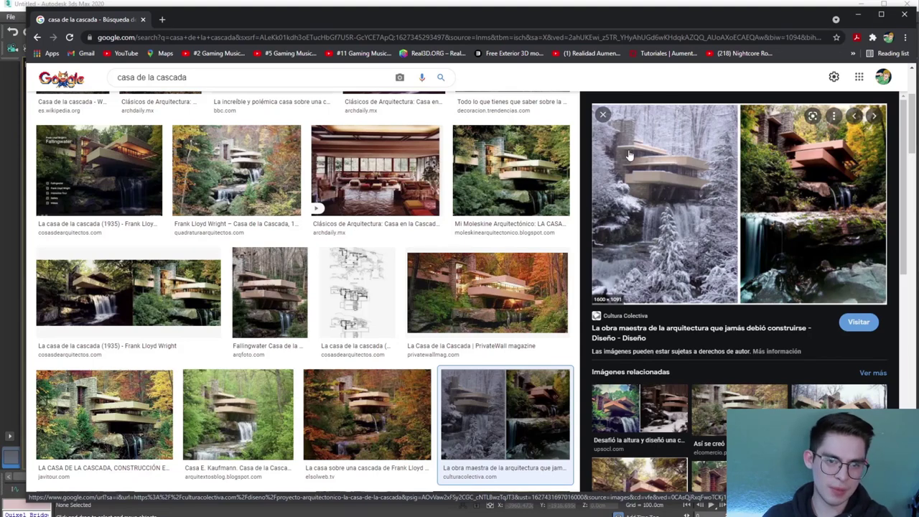
{"action": "left_click", "coordinate": [603, 115]}
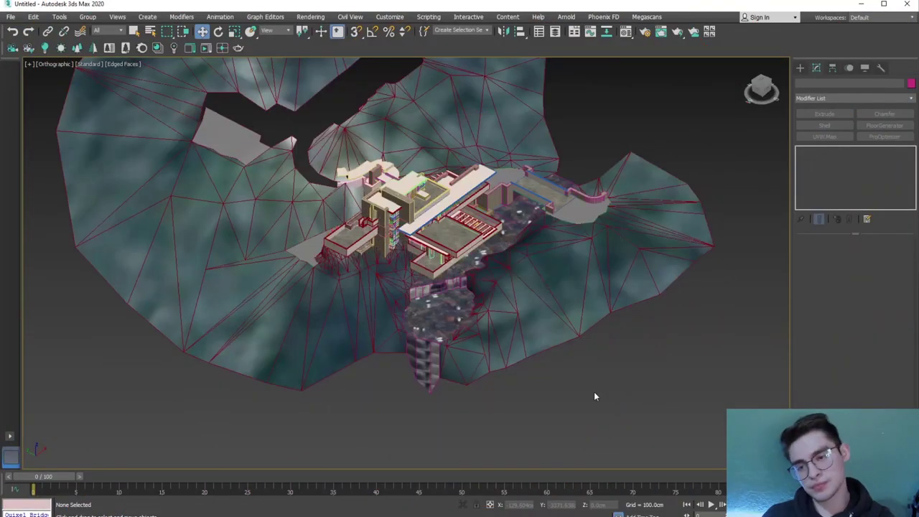
Switch to the top view of the house and show the Create panel
{"action": "left_click", "coordinate": [761, 83]}
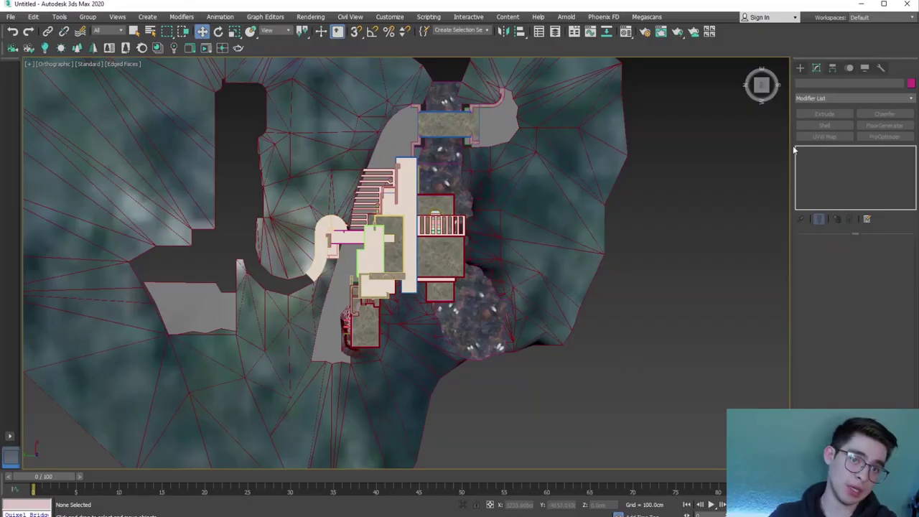
{"action": "left_click", "coordinate": [800, 69]}
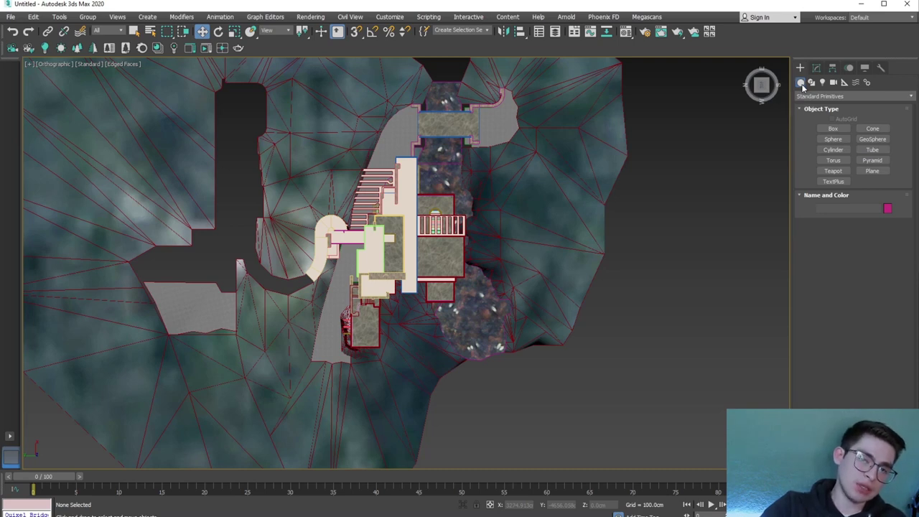
Choose the CoronaCam camera type under the Cameras category
{"action": "left_click", "coordinate": [811, 83]}
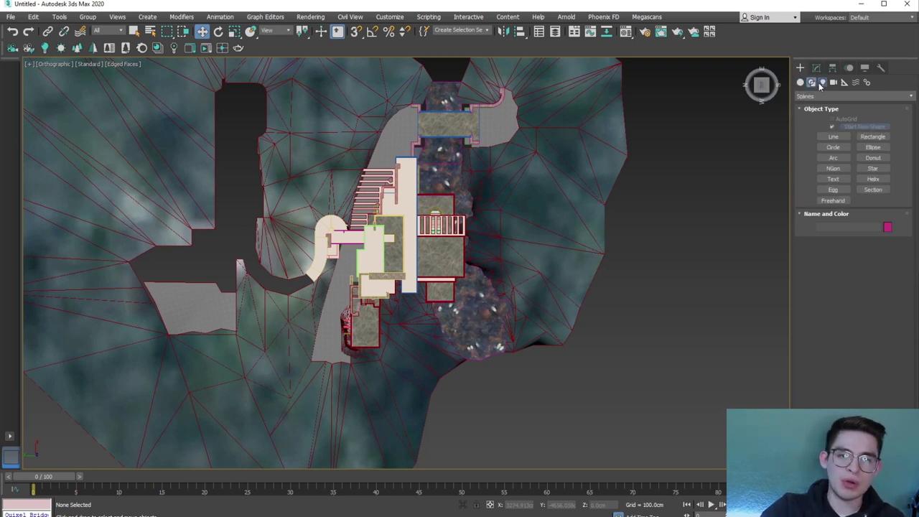
{"action": "left_click", "coordinate": [819, 84]}
{"action": "left_click", "coordinate": [833, 83]}
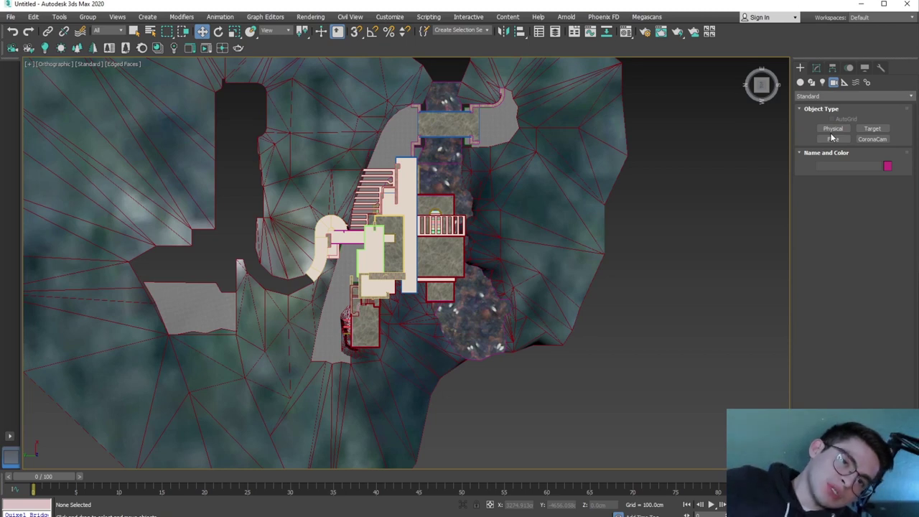
{"action": "left_click", "coordinate": [869, 139]}
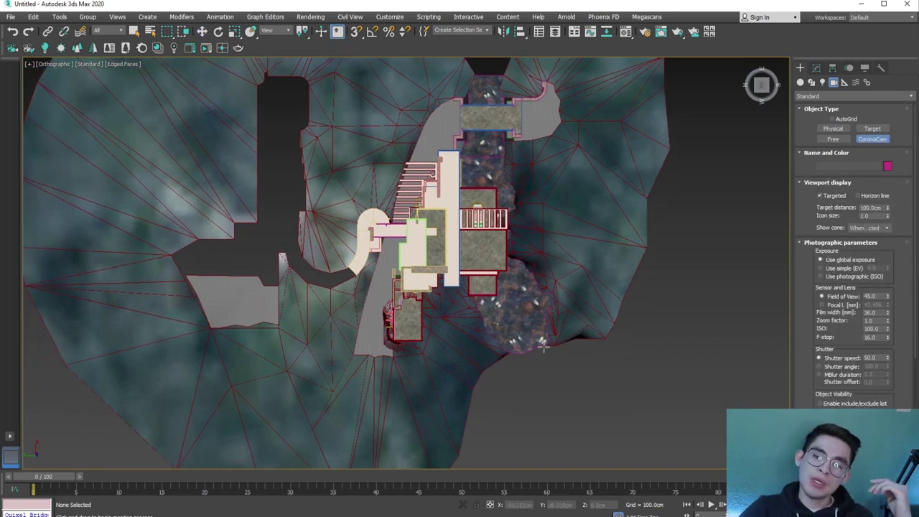
Zoom to the rock patch below the house and drag out CoronaCamera001 there
{"action": "scroll", "coordinate": [547, 368], "scroll_direction": "up", "scroll_amount": 5}
{"action": "scroll", "coordinate": [511, 376], "scroll_direction": "up", "scroll_amount": 3}
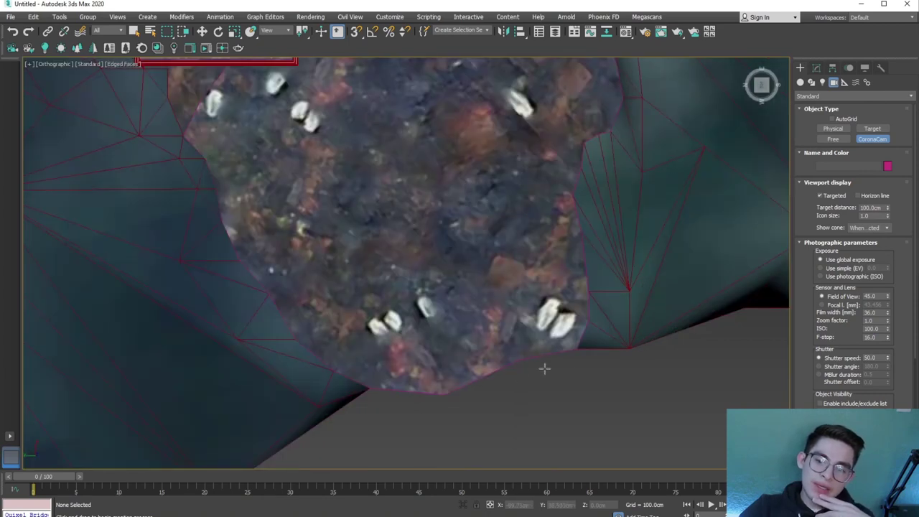
{"action": "scroll", "coordinate": [572, 364], "scroll_direction": "up", "scroll_amount": 4}
{"action": "scroll", "coordinate": [602, 344], "scroll_direction": "down", "scroll_amount": 4}
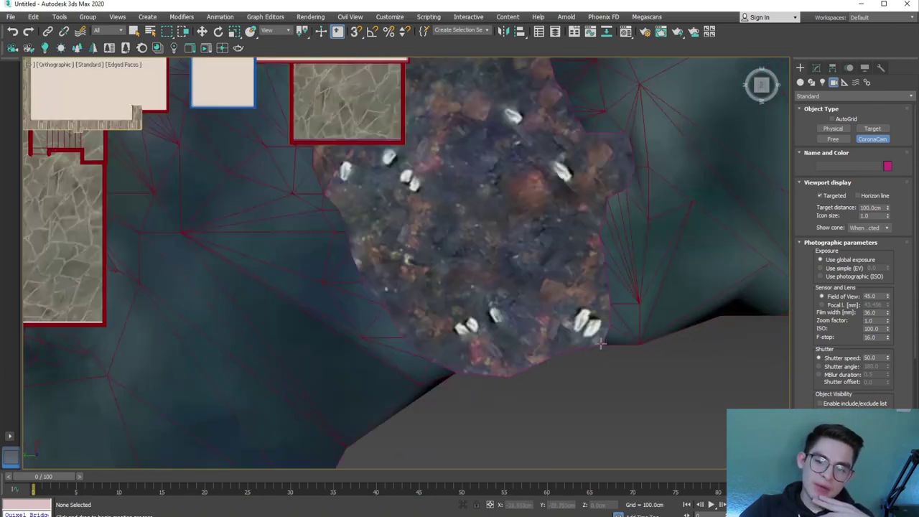
{"action": "scroll", "coordinate": [597, 342], "scroll_direction": "down", "scroll_amount": 2}
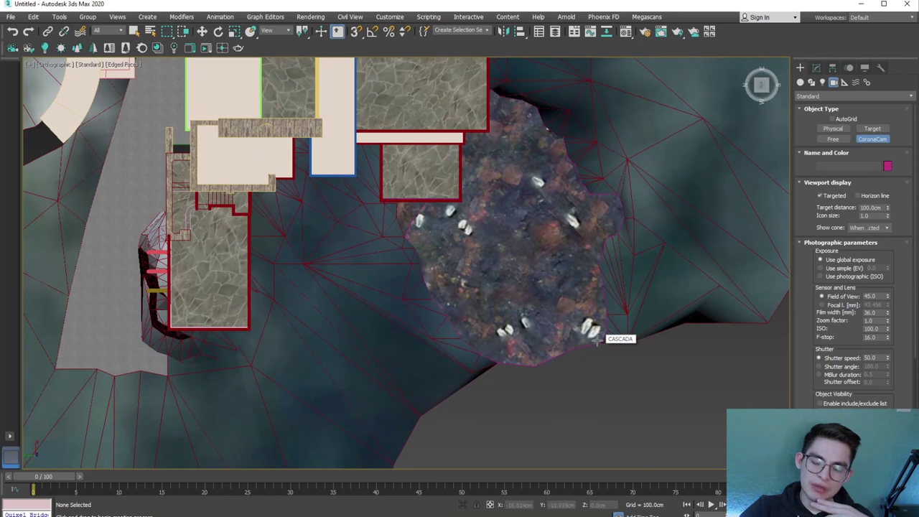
{"action": "scroll", "coordinate": [598, 343], "scroll_direction": "up", "scroll_amount": 2}
{"action": "scroll", "coordinate": [599, 343], "scroll_direction": "up", "scroll_amount": 2}
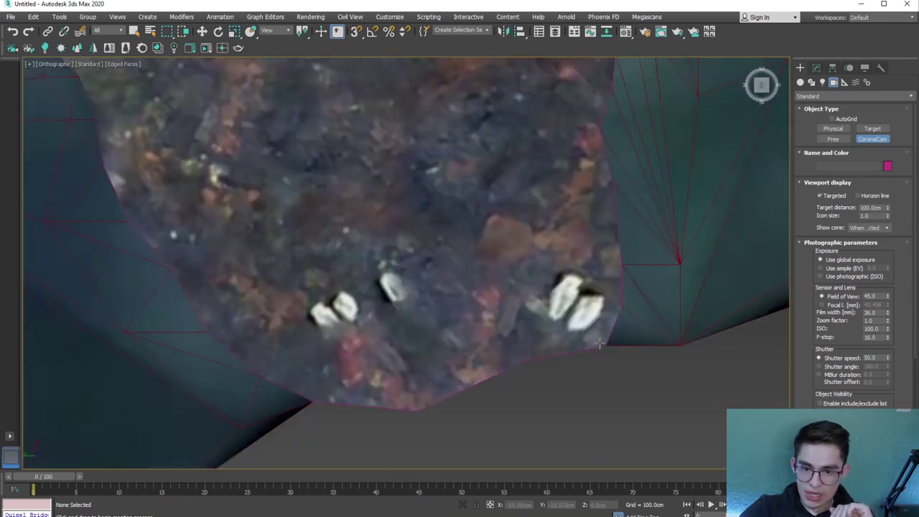
{"action": "mouse_move", "coordinate": [598, 341]}
{"action": "left_mouse_down"}
{"action": "mouse_move", "coordinate": [590, 188]}
{"action": "mouse_move", "coordinate": [416, 127]}
{"action": "mouse_move", "coordinate": [533, 123]}
{"action": "left_mouse_up"}
Drag the camera target across the house toward its upper-left side
{"action": "scroll", "coordinate": [430, 208], "scroll_direction": "down", "scroll_amount": 5}
{"action": "middle_click_drag", "start_coordinate": [431, 208], "coordinate": [538, 269]}
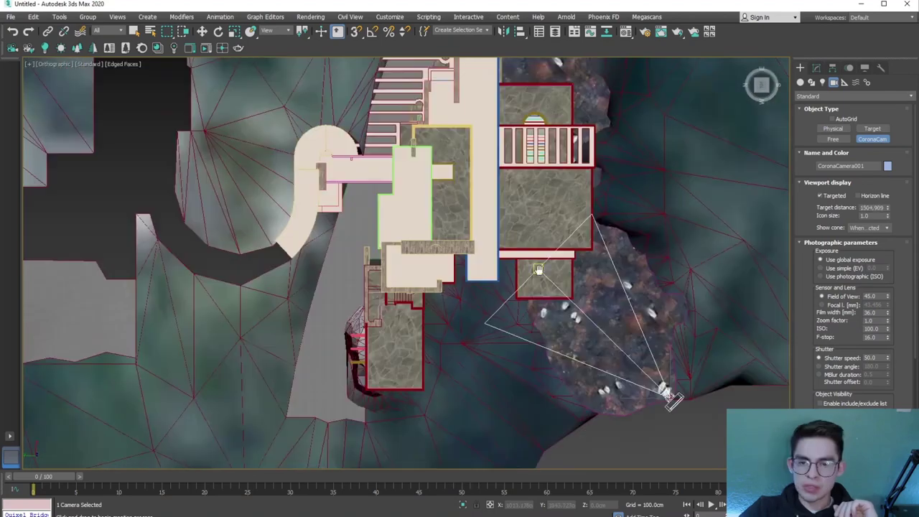
{"action": "scroll", "coordinate": [539, 269], "scroll_direction": "up", "scroll_amount": 3}
{"action": "scroll", "coordinate": [538, 270], "scroll_direction": "up", "scroll_amount": 3}
{"action": "scroll", "coordinate": [539, 269], "scroll_direction": "up", "scroll_amount": 3}
{"action": "left_click_drag", "start_coordinate": [538, 269], "coordinate": [582, 264]}
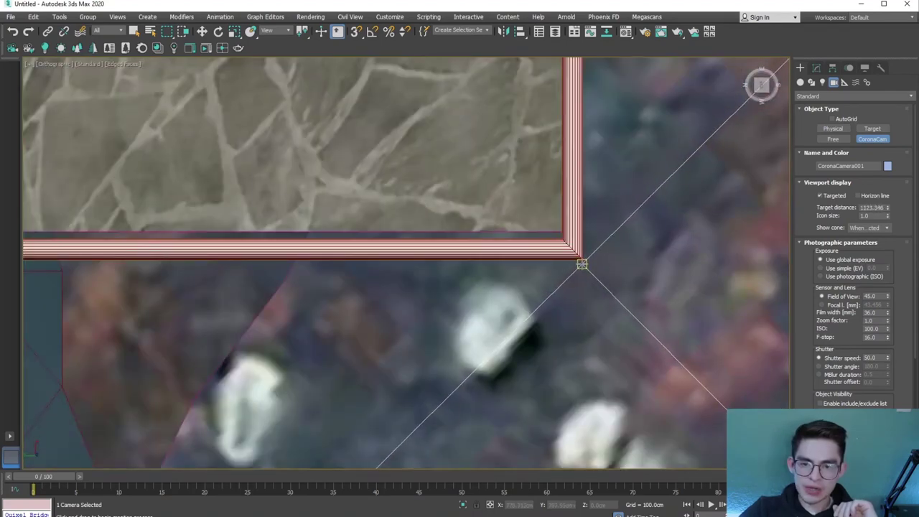
{"action": "scroll", "coordinate": [581, 264], "scroll_direction": "down", "scroll_amount": 5}
{"action": "scroll", "coordinate": [581, 265], "scroll_direction": "down", "scroll_amount": 2}
{"action": "scroll", "coordinate": [581, 265], "scroll_direction": "down", "scroll_amount": 2}
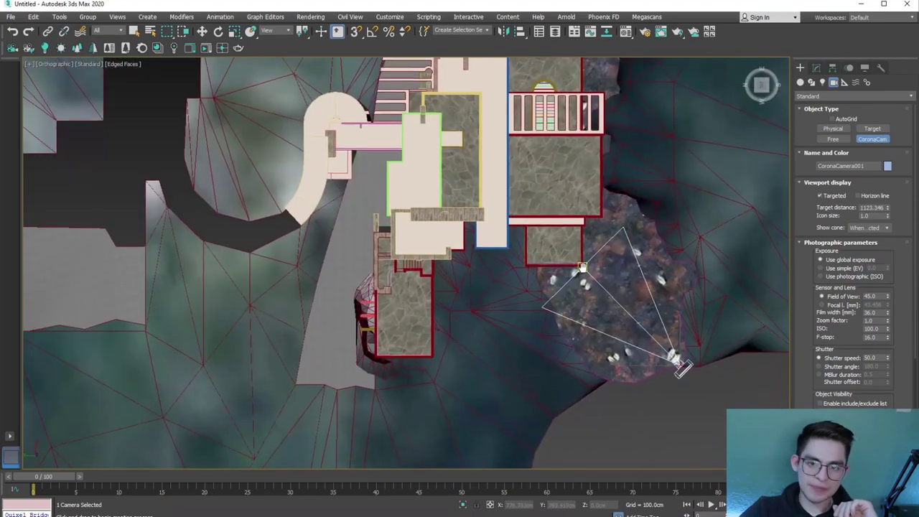
{"action": "scroll", "coordinate": [581, 264], "scroll_direction": "down", "scroll_amount": 2}
{"action": "mouse_move", "coordinate": [581, 264]}
{"action": "left_mouse_down"}
{"action": "mouse_move", "coordinate": [445, 118]}
{"action": "mouse_move", "coordinate": [441, 132]}
{"action": "left_mouse_up"}
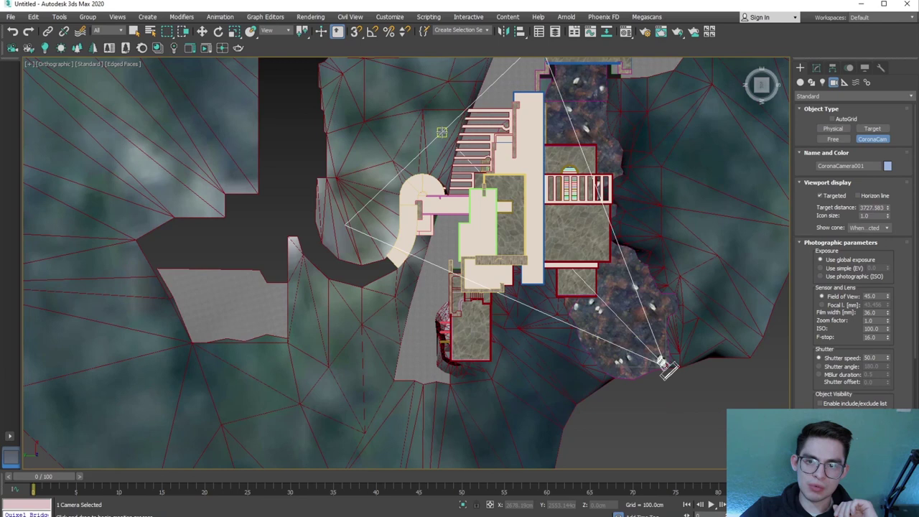
End camera creation, deselect, and view the scene through CoronaCamera001 with C
{"action": "right_click", "coordinate": [596, 391]}
{"action": "scroll", "coordinate": [596, 391], "scroll_direction": "down", "scroll_amount": 2}
{"action": "left_click", "coordinate": [597, 392]}
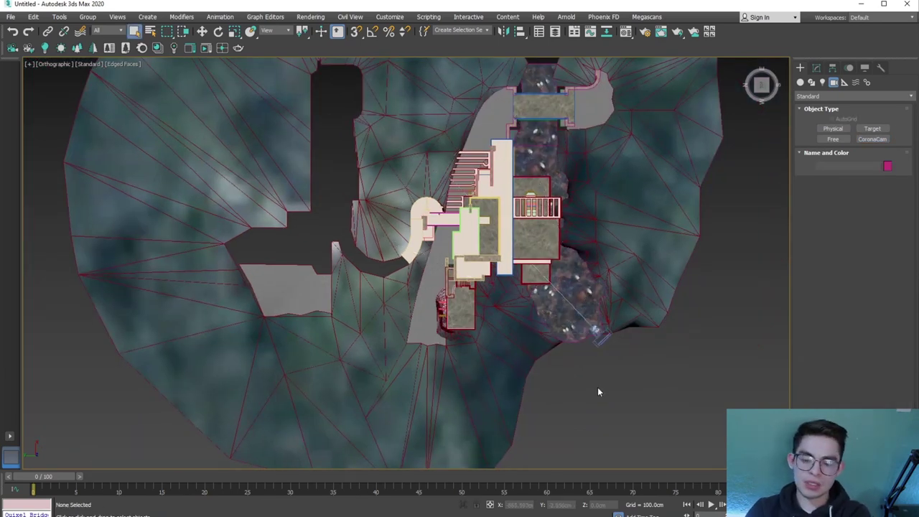
{"action": "key", "text": "c"}
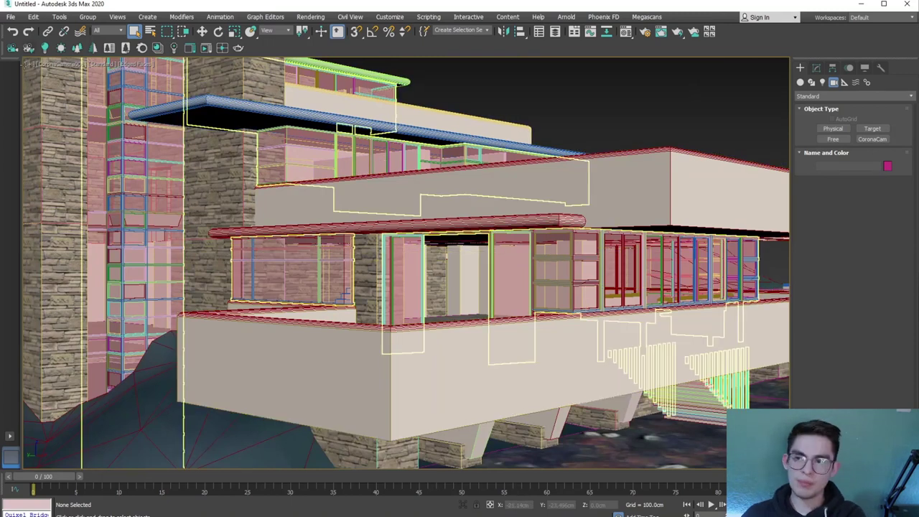
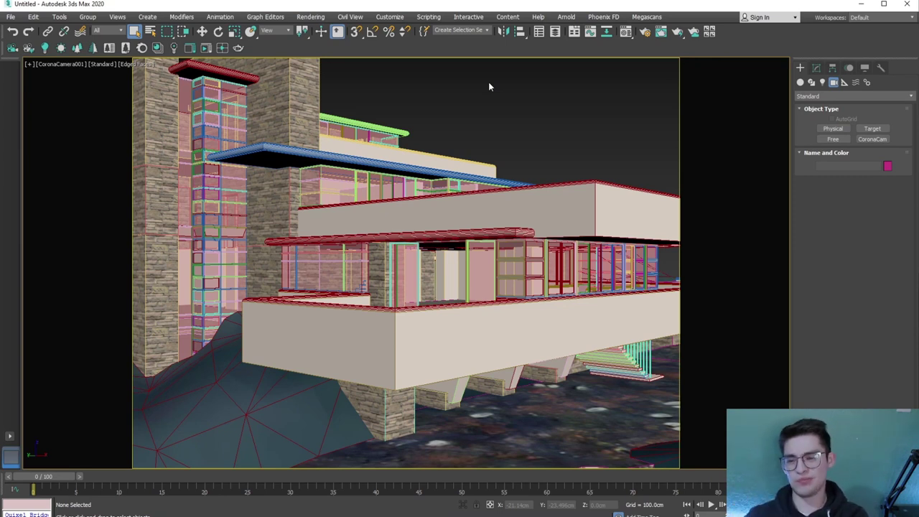
Return to Chrome's 'casa de la cascada' image results and open the BBC Fallingwater photo in the preview panel
{"action": "key", "text": "alt+Tab"}
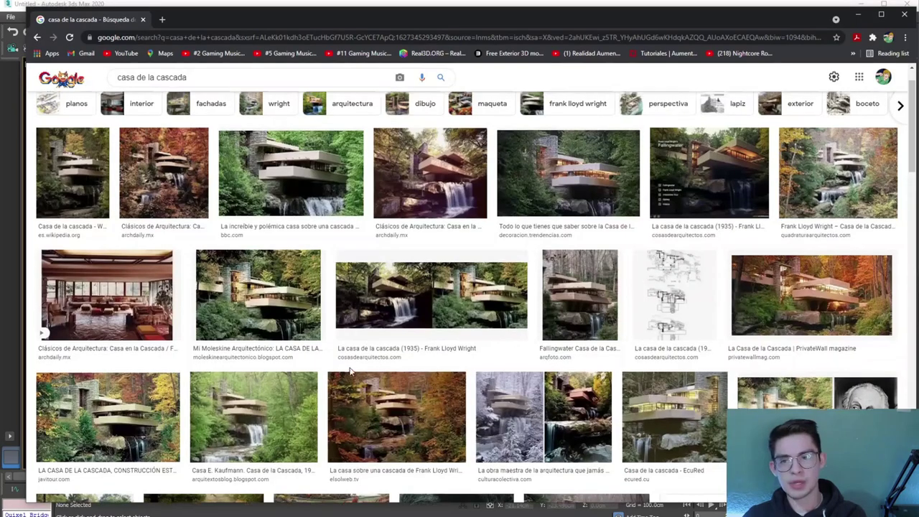
{"action": "scroll", "coordinate": [301, 257], "scroll_direction": "up", "scroll_amount": 1}
{"action": "left_click", "coordinate": [296, 248]}
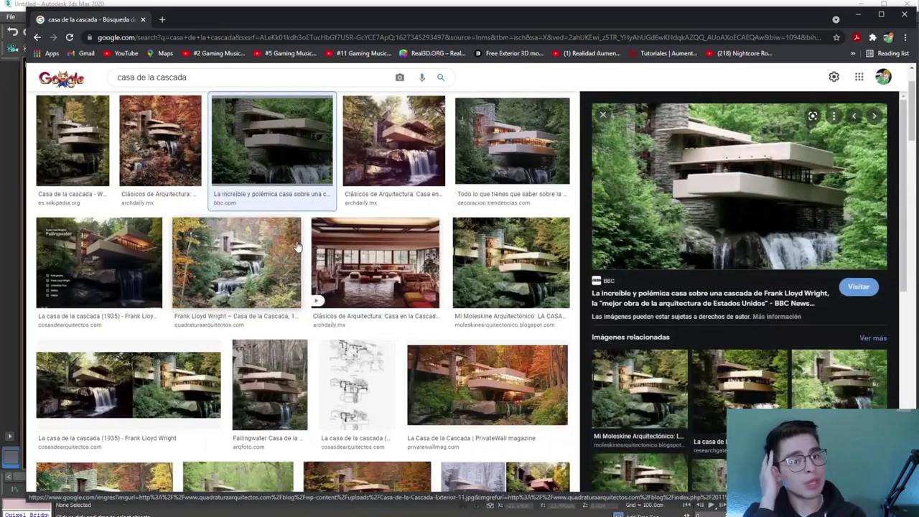
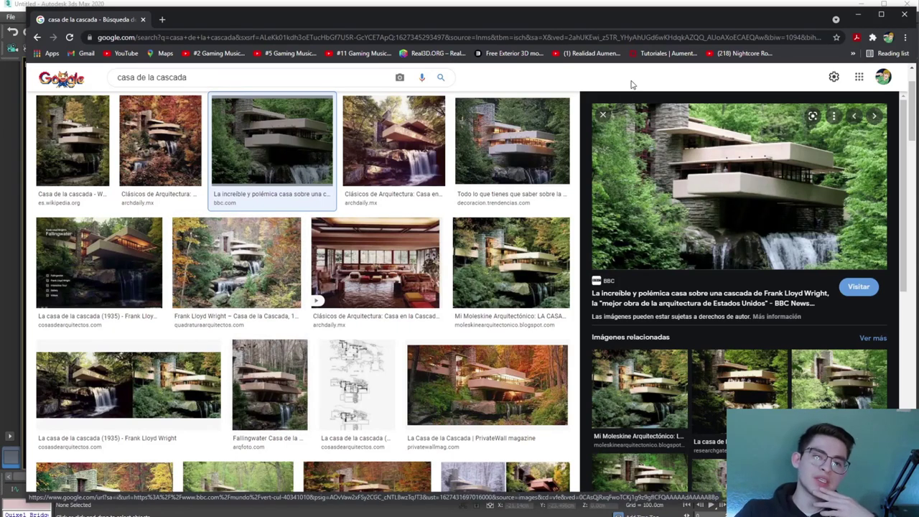
Minimize the Chrome window of Fallingwater reference images to get back to the 3ds Max scene
{"action": "left_click", "coordinate": [859, 14]}
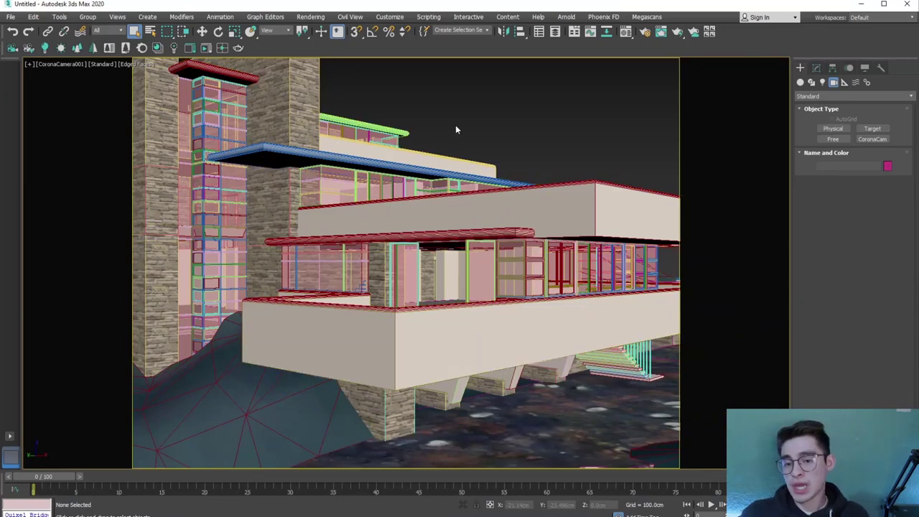
Open Render Setup with F10 and keep CoronaRenderer as the renderer
{"action": "key", "text": "F10"}
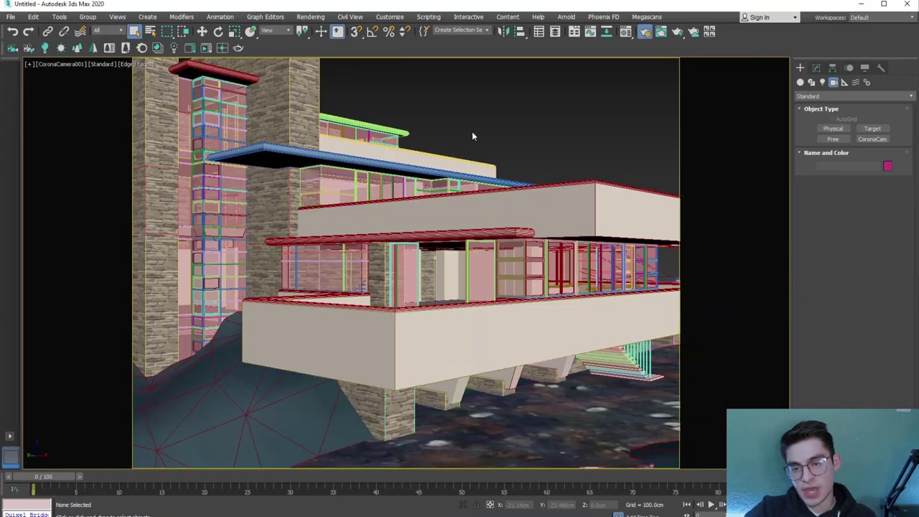
{"action": "mouse_move", "coordinate": [723, 72]}
{"action": "left_mouse_down"}
{"action": "mouse_move", "coordinate": [593, 100]}
{"action": "mouse_move", "coordinate": [544, 85]}
{"action": "left_mouse_up"}
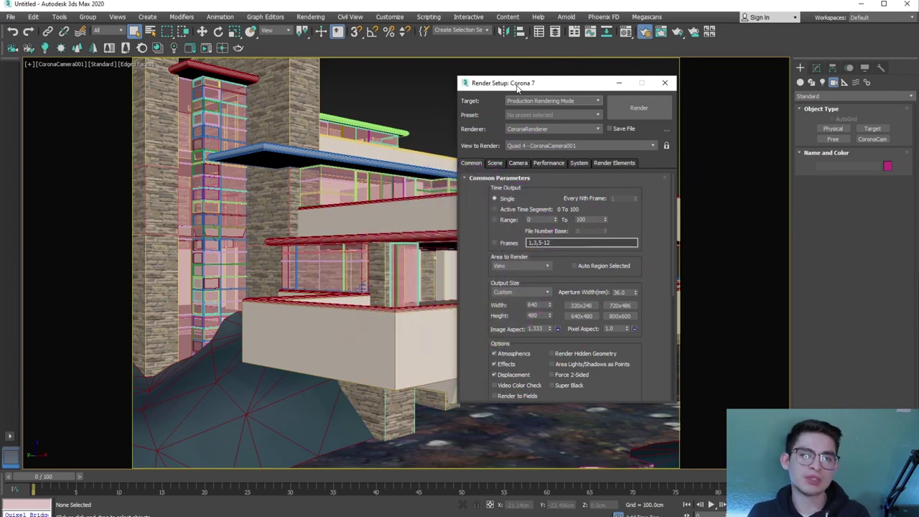
{"action": "left_click", "coordinate": [534, 130]}
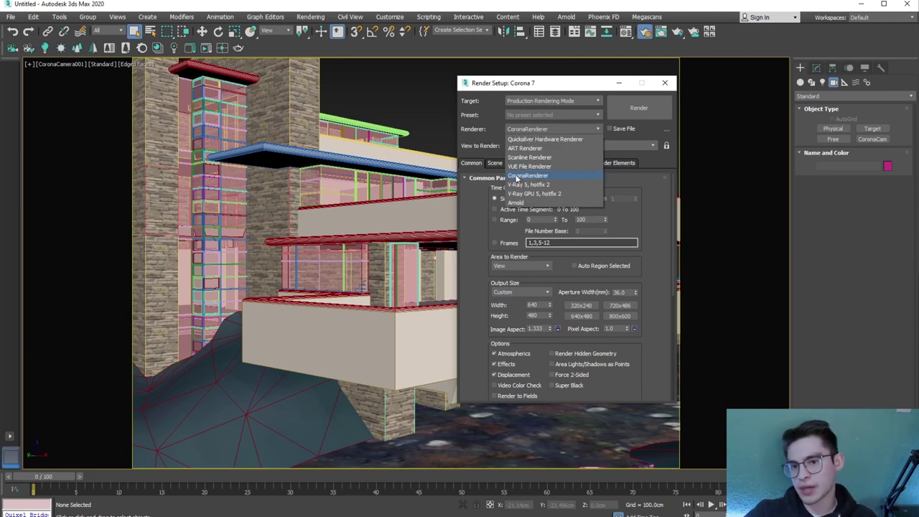
{"action": "left_click", "coordinate": [492, 131]}
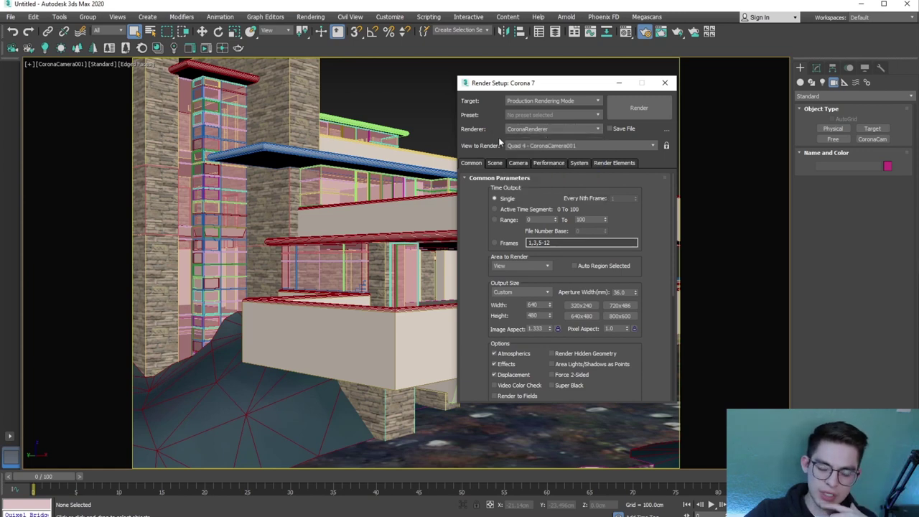
{"action": "scroll", "coordinate": [472, 191], "scroll_direction": "down", "scroll_amount": 1}
{"action": "left_click_drag", "start_coordinate": [473, 190], "coordinate": [471, 220]}
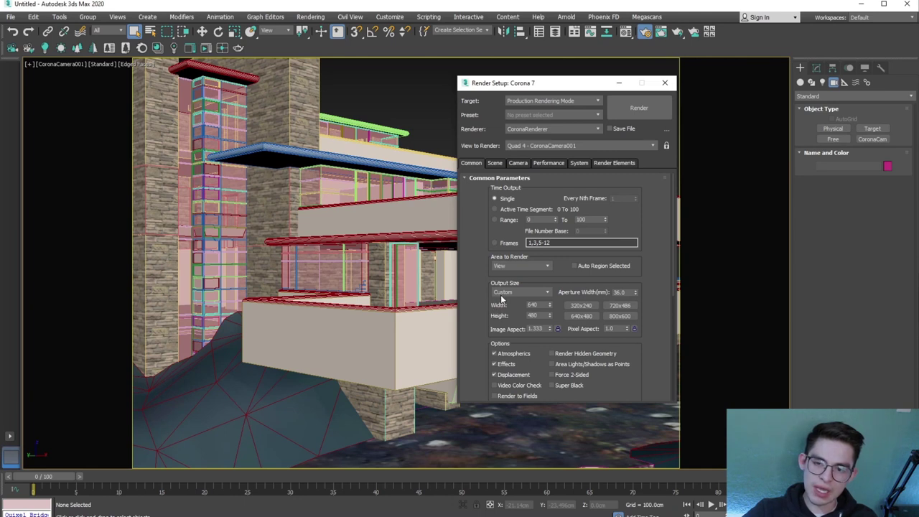
Keep the Custom output size and drag the image aspect narrower toward a portrait frame
{"action": "left_click", "coordinate": [506, 292]}
{"action": "left_click", "coordinate": [505, 302]}
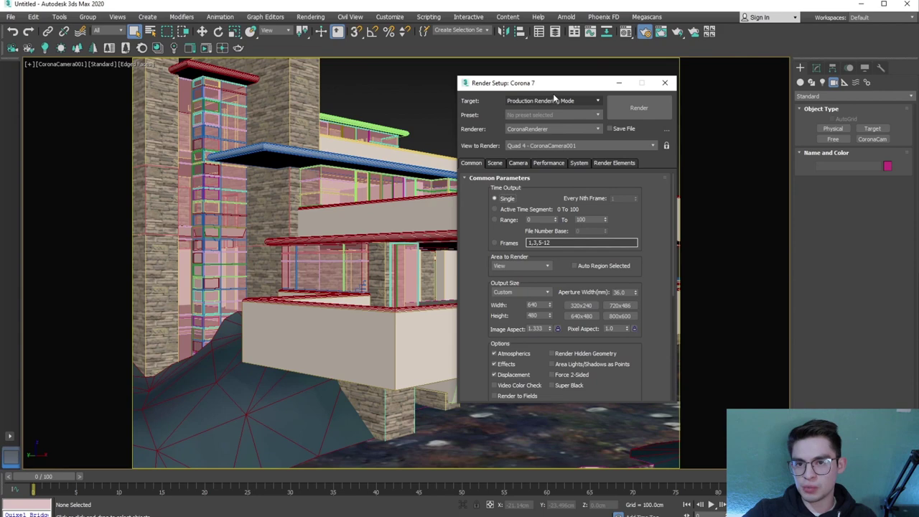
{"action": "left_click_drag", "start_coordinate": [549, 83], "coordinate": [506, 105]}
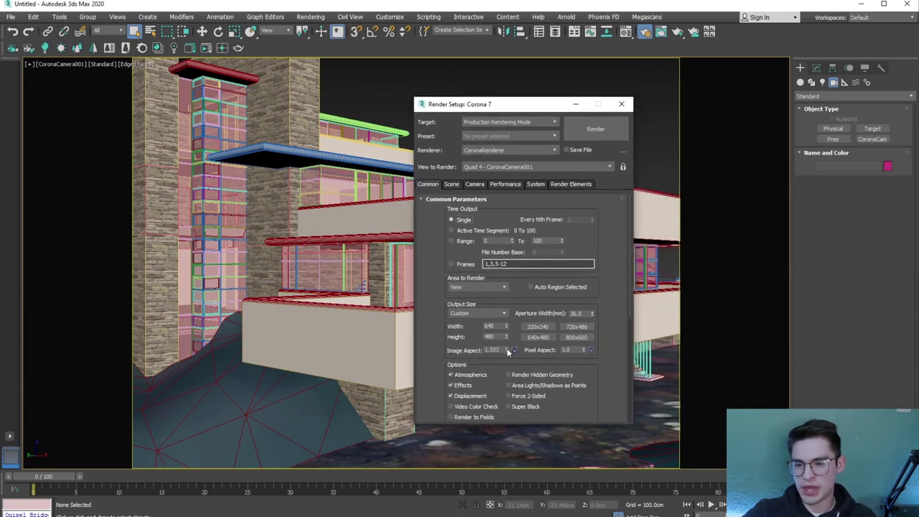
{"action": "left_click_drag", "start_coordinate": [507, 350], "coordinate": [505, 367]}
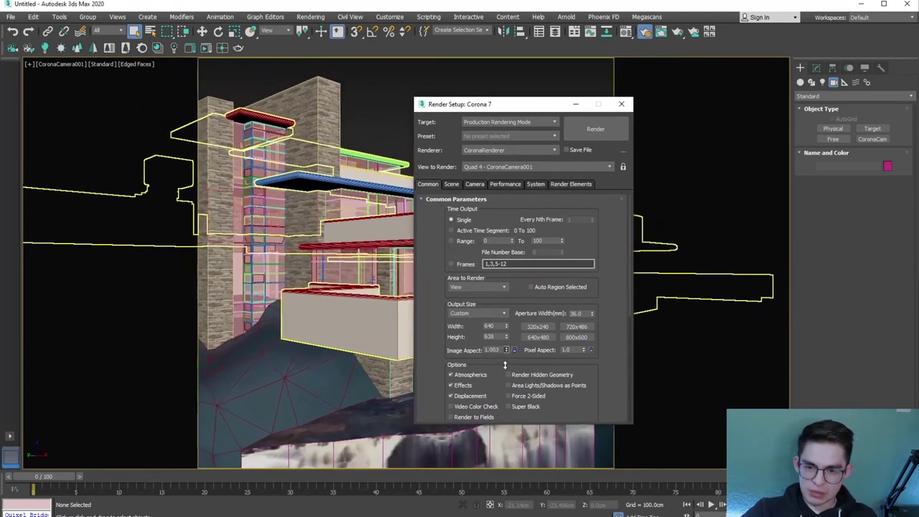
{"action": "left_click_drag", "start_coordinate": [505, 366], "coordinate": [504, 388]}
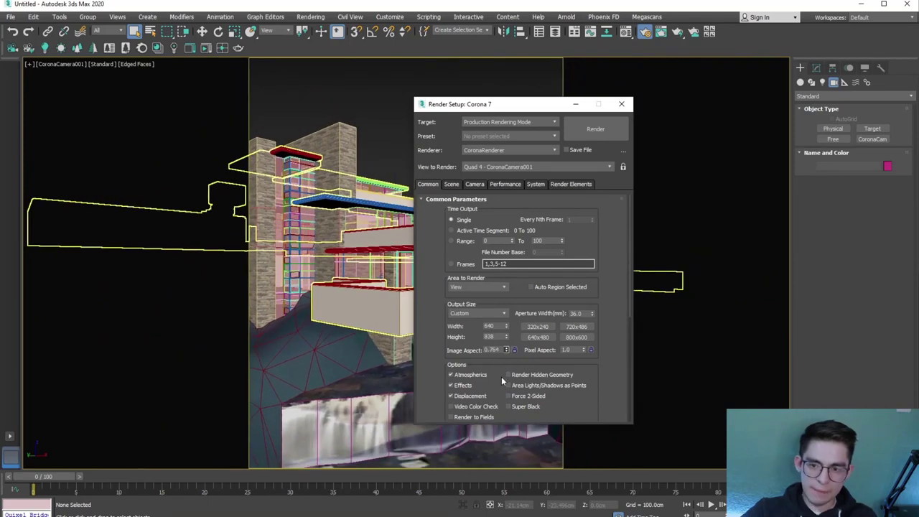
{"action": "left_click", "coordinate": [508, 122]}
{"action": "left_click", "coordinate": [537, 107]}
{"action": "mouse_move", "coordinate": [547, 106]}
{"action": "left_mouse_down"}
{"action": "mouse_move", "coordinate": [614, 111]}
{"action": "mouse_move", "coordinate": [742, 78]}
{"action": "left_mouse_up"}
Enter a 0.7 image aspect for a 700 × 1000 output, then close Render Setup
{"action": "double_click", "coordinate": [690, 324]}
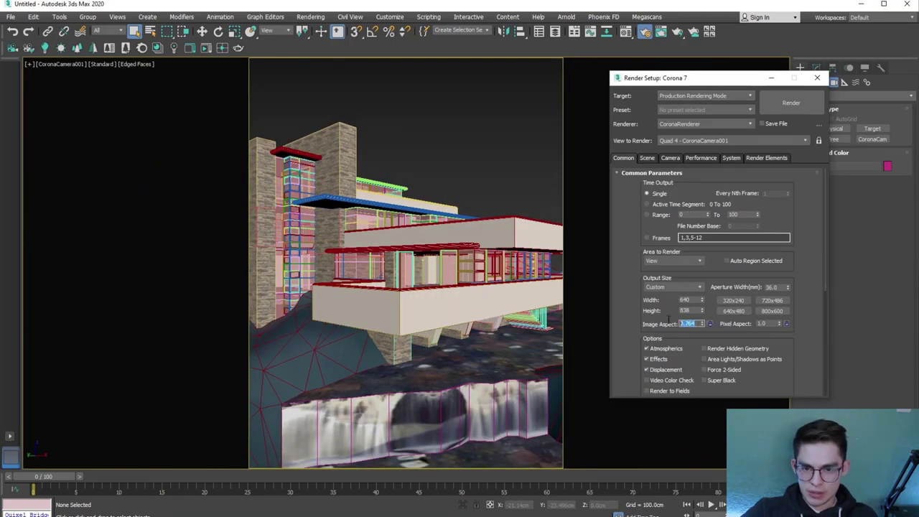
{"action": "type", "text": "0.7"}
{"action": "key", "text": "Return"}
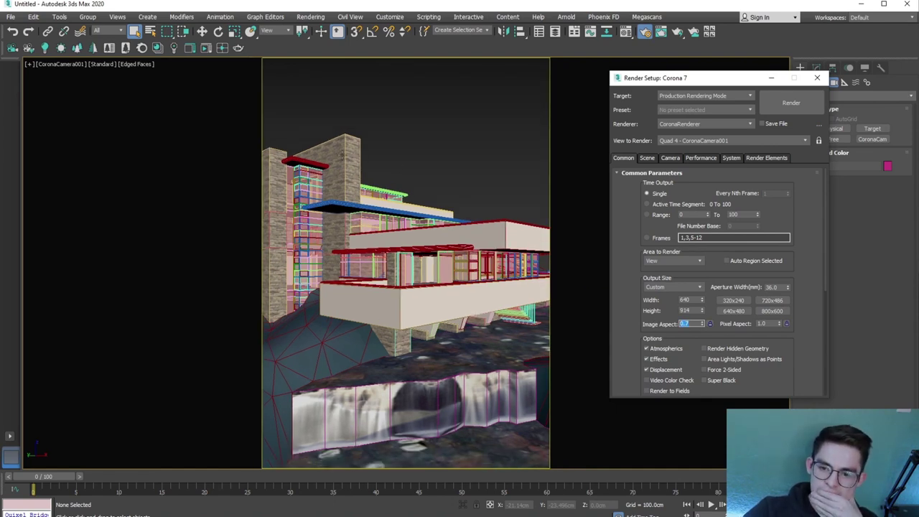
{"action": "left_click", "coordinate": [710, 325]}
{"action": "left_click_drag", "start_coordinate": [699, 310], "coordinate": [653, 313]}
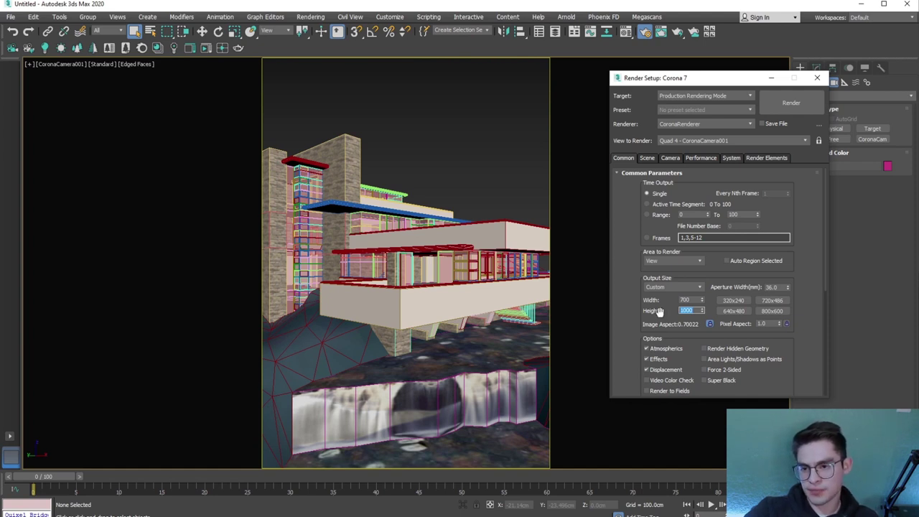
{"action": "left_click", "coordinate": [816, 77]}
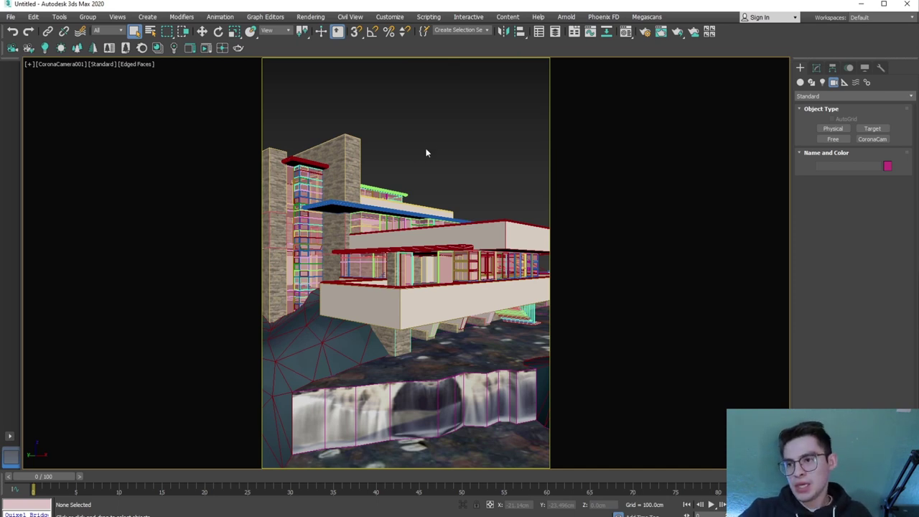
Select the camera this view looks through and show its parameters in the Modify panel
{"action": "left_click", "coordinate": [41, 66]}
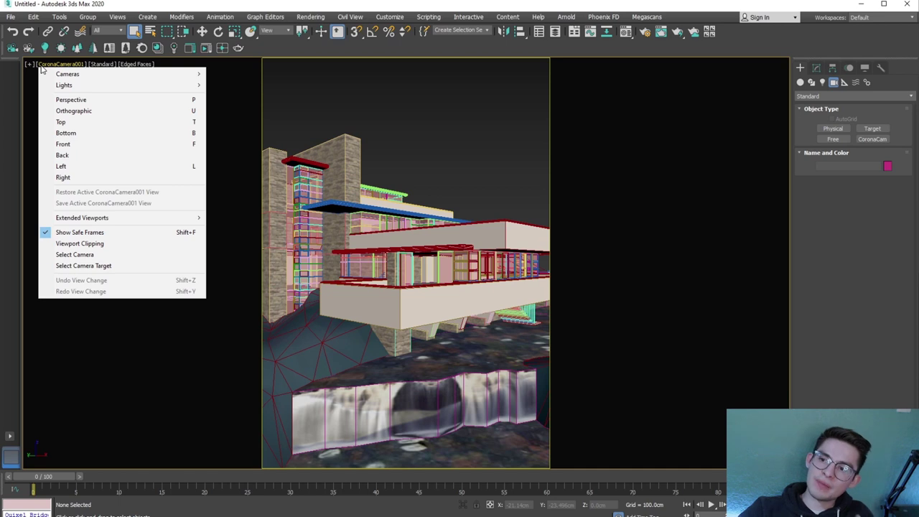
{"action": "left_click", "coordinate": [75, 254]}
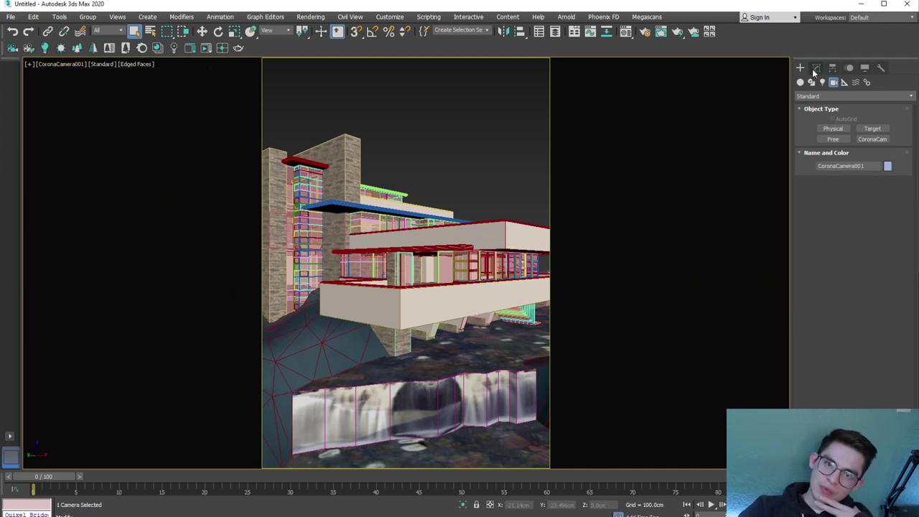
{"action": "left_click", "coordinate": [816, 68]}
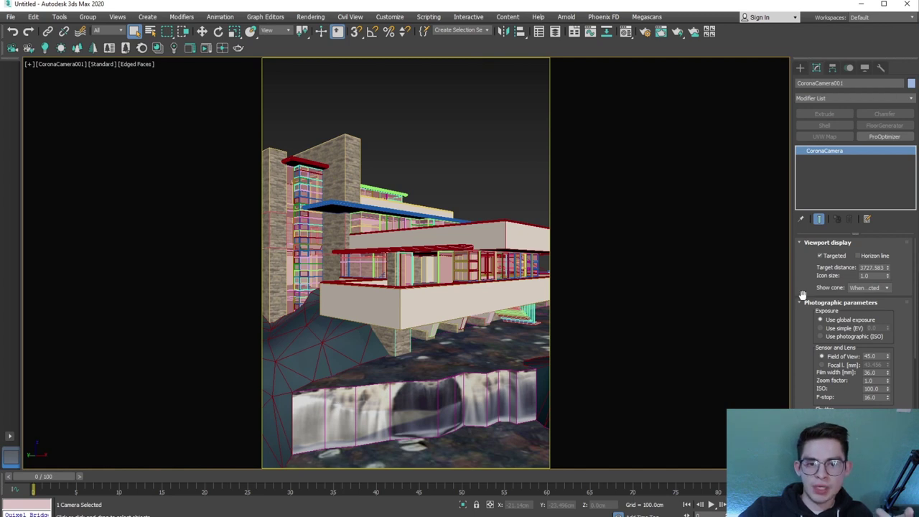
Try field of view values 50, 55, 60 and 70, settle on 65, then compare with the reference photos
{"action": "double_click", "coordinate": [869, 356]}
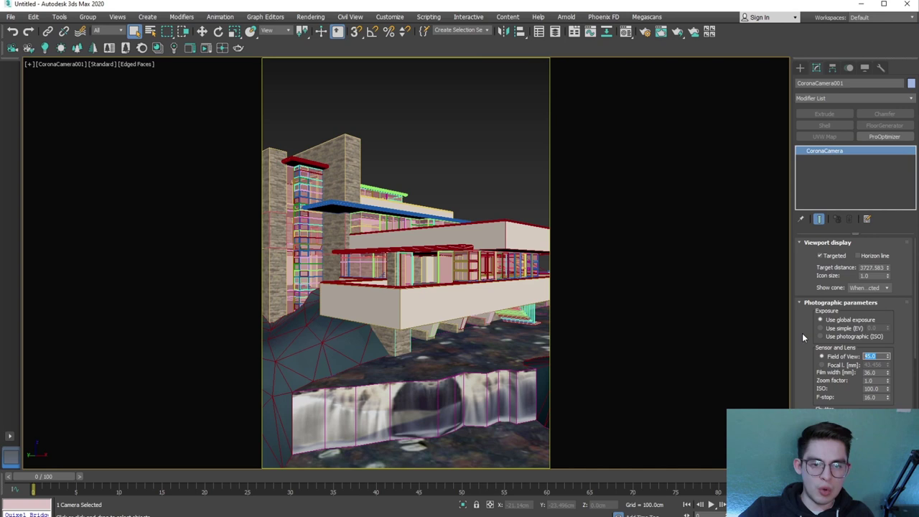
{"action": "type", "text": "50"}
{"action": "key", "text": "Return"}
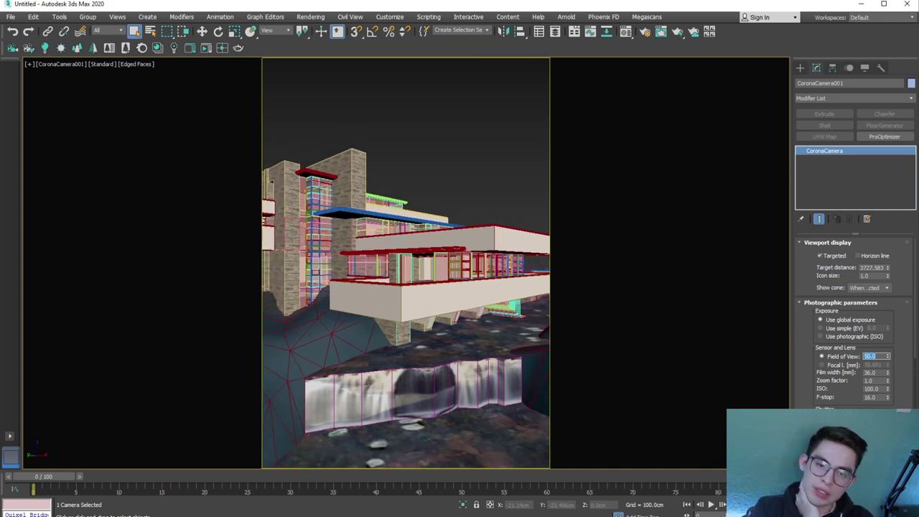
{"action": "type", "text": "55"}
{"action": "key", "text": "Return"}
{"action": "type", "text": "60"}
{"action": "key", "text": "Return"}
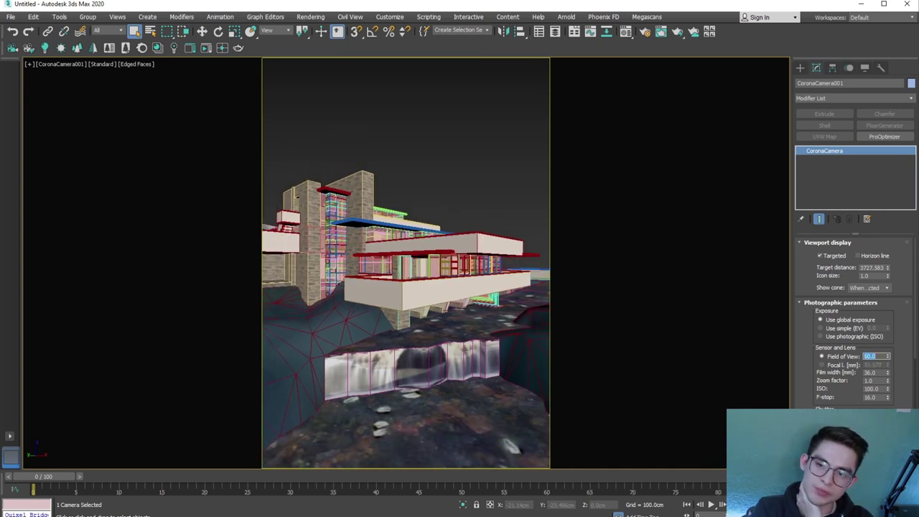
{"action": "type", "text": "70"}
{"action": "key", "text": "Return"}
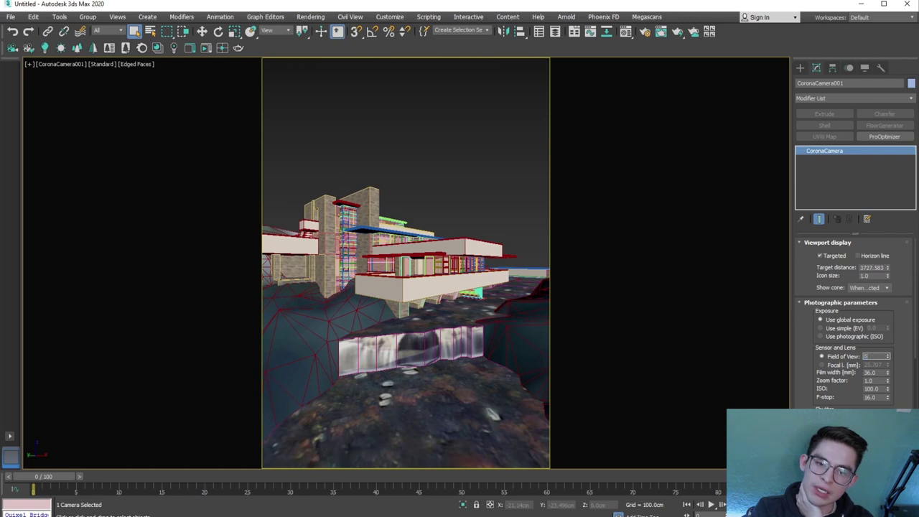
{"action": "type", "text": "5"}
{"action": "key", "text": "Return"}
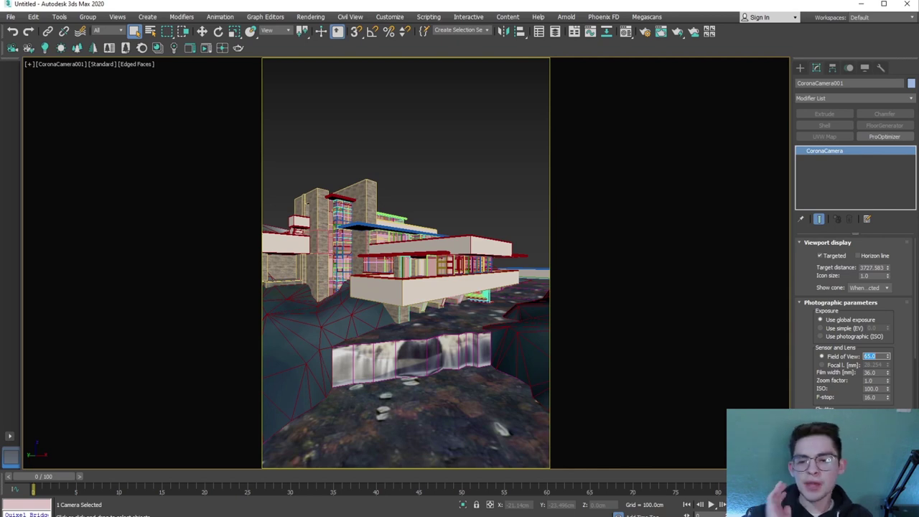
{"action": "key", "text": "alt+Tab"}
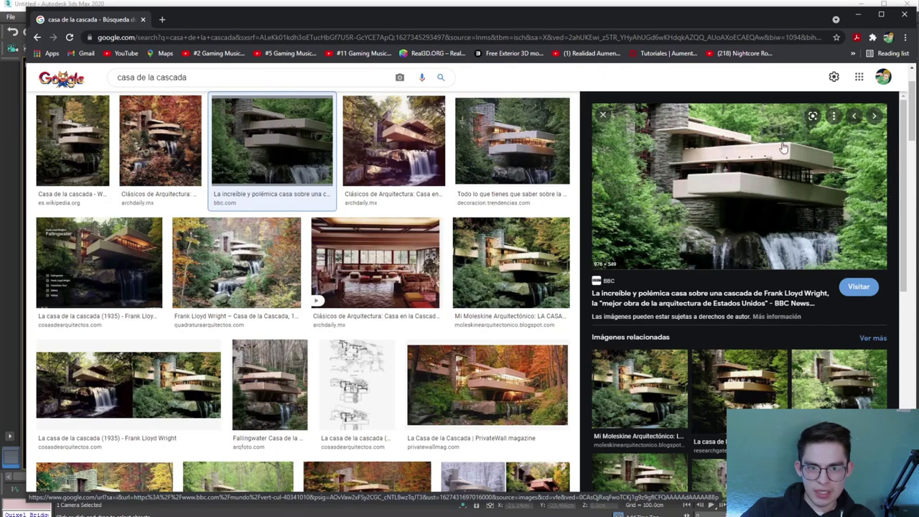
Return to 3ds Max, leave the camera view, and orbit over the terrain and house
{"action": "left_click", "coordinate": [861, 18]}
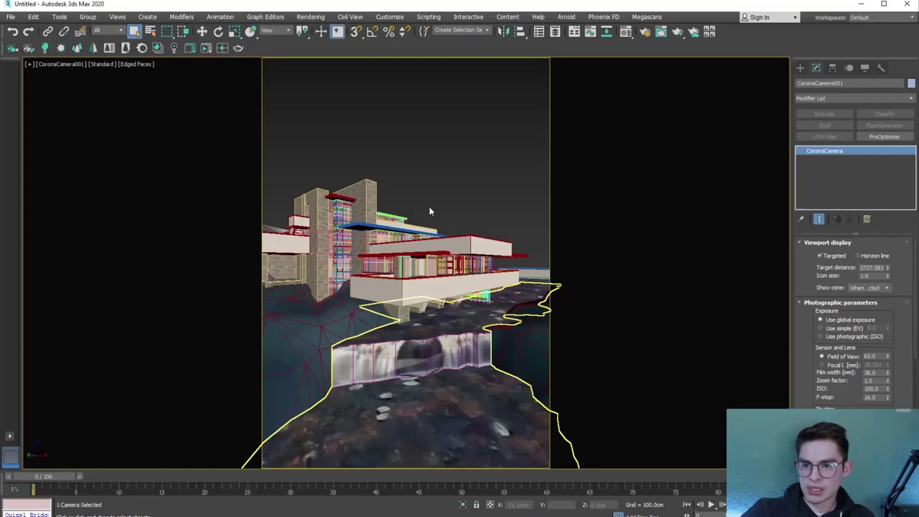
{"action": "left_click", "coordinate": [432, 165]}
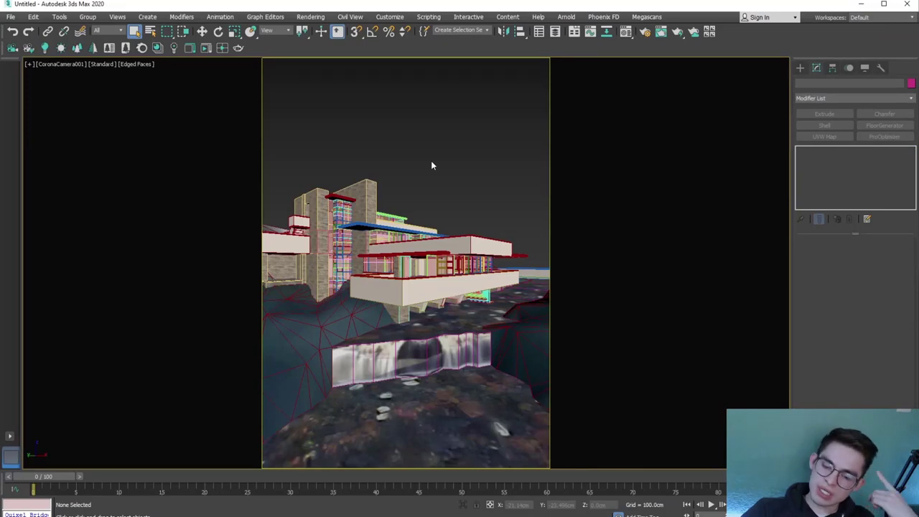
{"action": "key", "text": "u"}
{"action": "mouse_move", "coordinate": [430, 184]}
{"action": "middle_mouse_down", "text": "alt"}
{"action": "mouse_move", "coordinate": [402, 295]}
{"action": "mouse_move", "coordinate": [419, 308]}
{"action": "mouse_move", "coordinate": [435, 262]}
{"action": "mouse_move", "coordinate": [495, 310]}
{"action": "mouse_move", "coordinate": [409, 414]}
{"action": "middle_mouse_up", "text": "alt"}
{"action": "key", "text": "shift+f"}
{"action": "scroll", "coordinate": [409, 415], "scroll_direction": "up", "scroll_amount": 5}
{"action": "left_click", "coordinate": [431, 302]}
{"action": "middle_click_drag", "start_coordinate": [449, 285], "coordinate": [275, 262], "text": "alt"}
Select the Corona camera and switch to a zoomed-in front view
{"action": "left_click", "coordinate": [271, 222]}
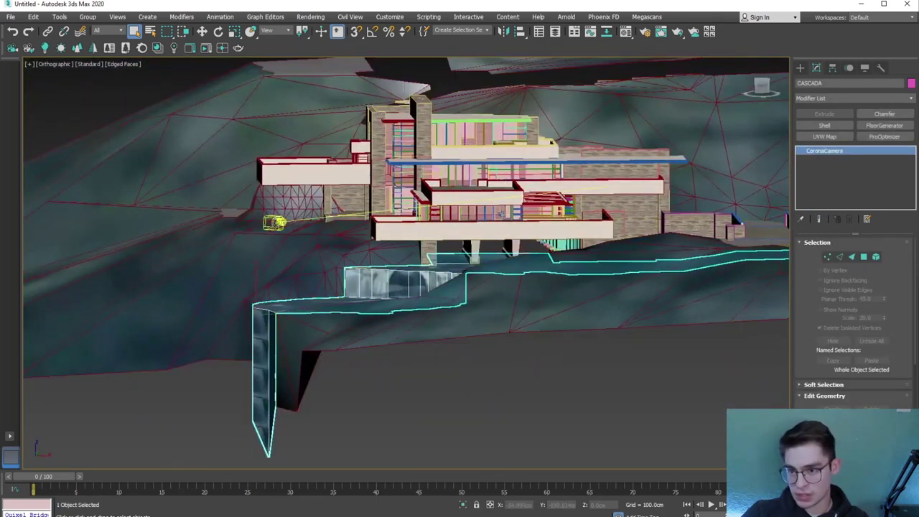
{"action": "mouse_move", "coordinate": [272, 223]}
{"action": "middle_mouse_down", "text": "alt"}
{"action": "mouse_move", "coordinate": [293, 261]}
{"action": "mouse_move", "coordinate": [441, 246]}
{"action": "mouse_move", "coordinate": [250, 244]}
{"action": "mouse_move", "coordinate": [505, 265]}
{"action": "middle_mouse_up", "text": "alt"}
{"action": "key", "text": "f"}
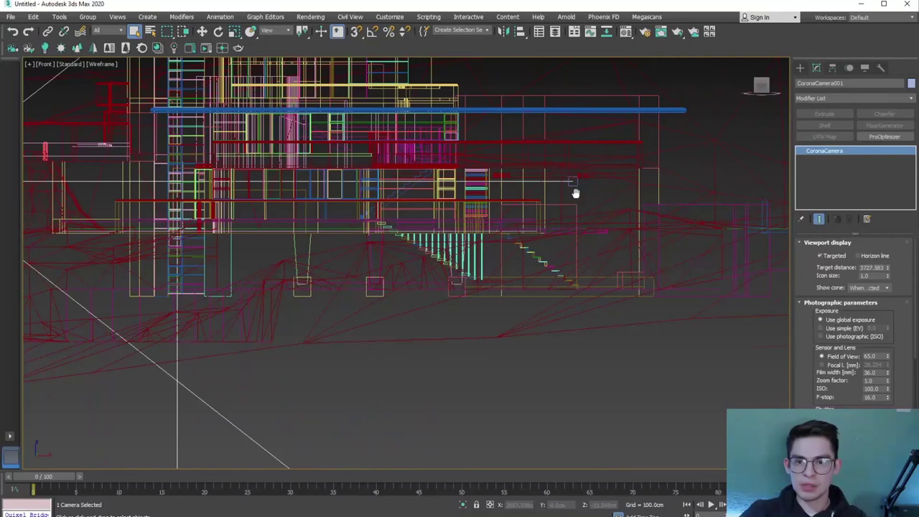
{"action": "scroll", "coordinate": [574, 192], "scroll_direction": "up", "scroll_amount": 2}
{"action": "scroll", "coordinate": [573, 201], "scroll_direction": "up", "scroll_amount": 2}
{"action": "scroll", "coordinate": [573, 209], "scroll_direction": "up", "scroll_amount": 2}
In a shaded angled view, select the camera's target, then the camera itself
{"action": "left_click", "coordinate": [569, 210]}
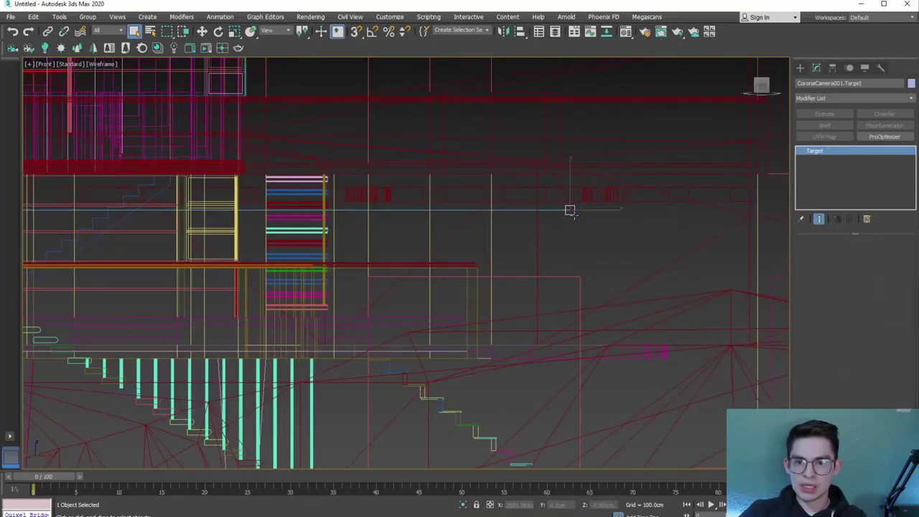
{"action": "key", "text": "F3"}
{"action": "mouse_move", "coordinate": [574, 227]}
{"action": "middle_mouse_down", "text": "alt"}
{"action": "mouse_move", "coordinate": [538, 242]}
{"action": "mouse_move", "coordinate": [2, 331]}
{"action": "middle_mouse_up", "text": "alt"}
{"action": "scroll", "coordinate": [535, 244], "scroll_direction": "down", "scroll_amount": 5}
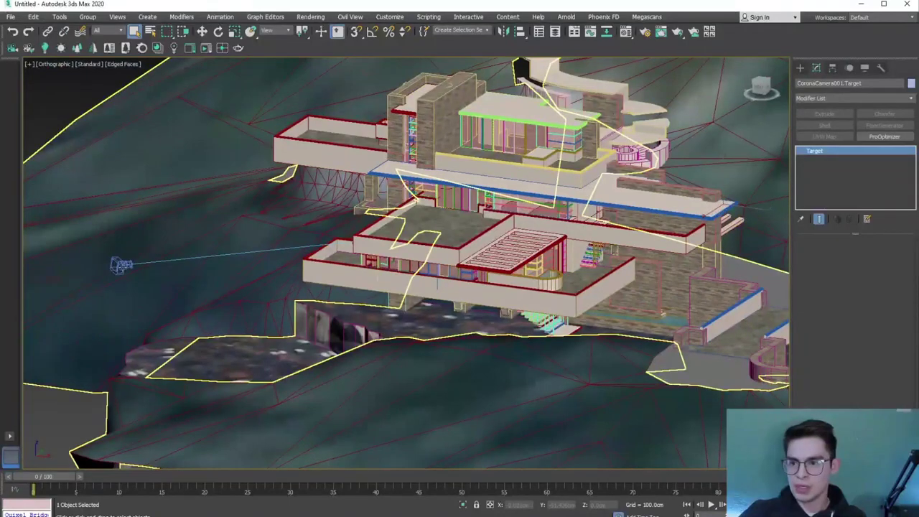
{"action": "left_click", "coordinate": [121, 265]}
{"action": "middle_click_drag", "start_coordinate": [130, 262], "coordinate": [140, 254], "text": "alt"}
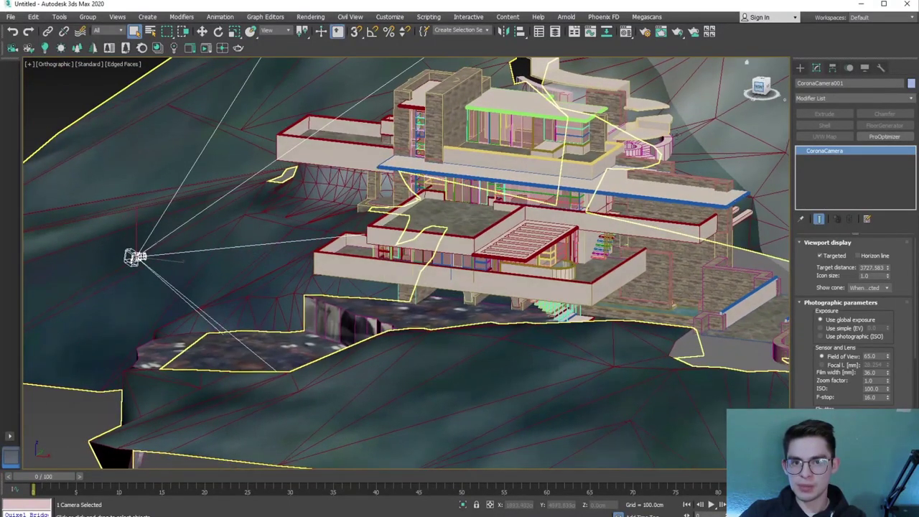
In the front view, drag the camera down and back up with the Move tool
{"action": "key", "text": "f"}
{"action": "key", "text": "w"}
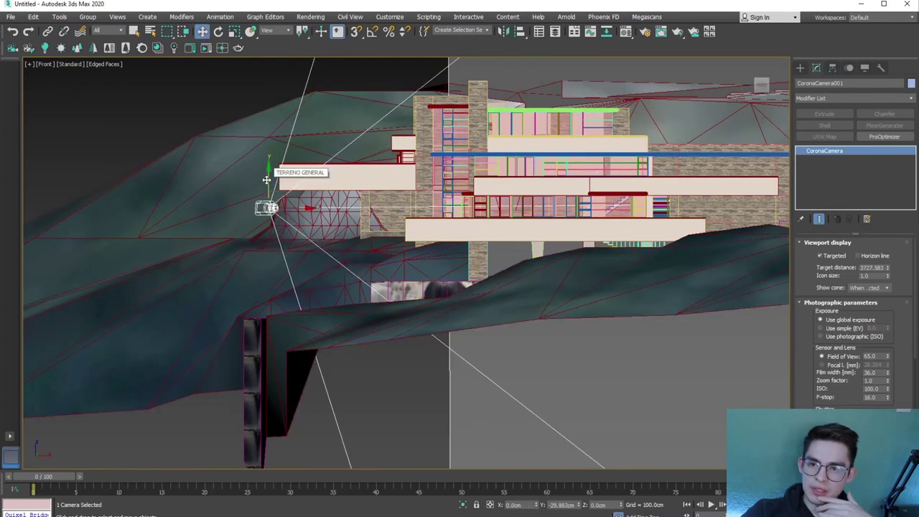
{"action": "left_click_drag", "start_coordinate": [266, 180], "coordinate": [265, 204]}
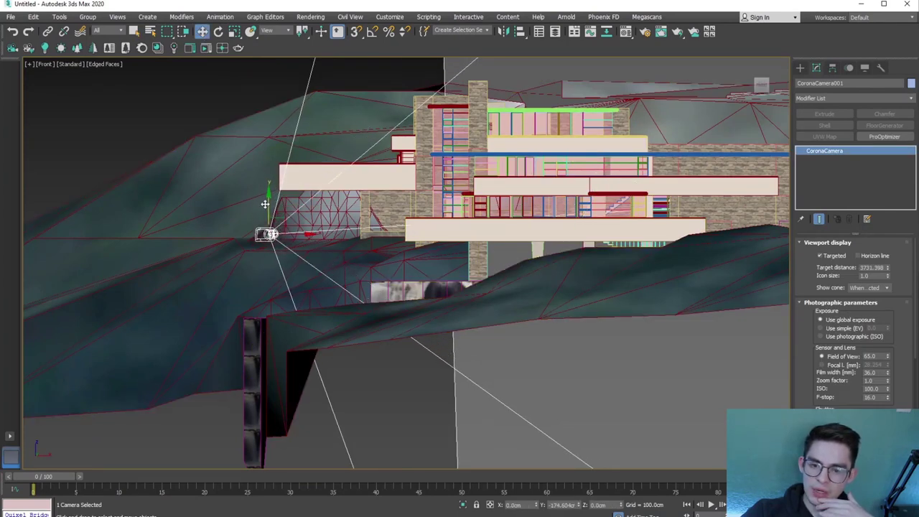
{"action": "left_click_drag", "start_coordinate": [265, 204], "coordinate": [264, 199]}
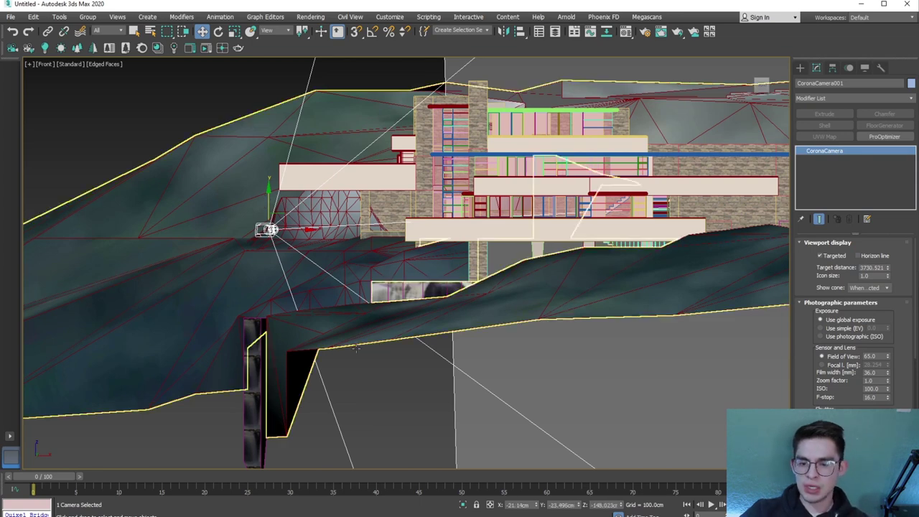
{"action": "left_click_drag", "start_coordinate": [265, 198], "coordinate": [265, 173]}
Apply a -150 Y offset to lower the camera 150 cm, then zoom onto a house element
{"action": "left_click", "coordinate": [490, 505]}
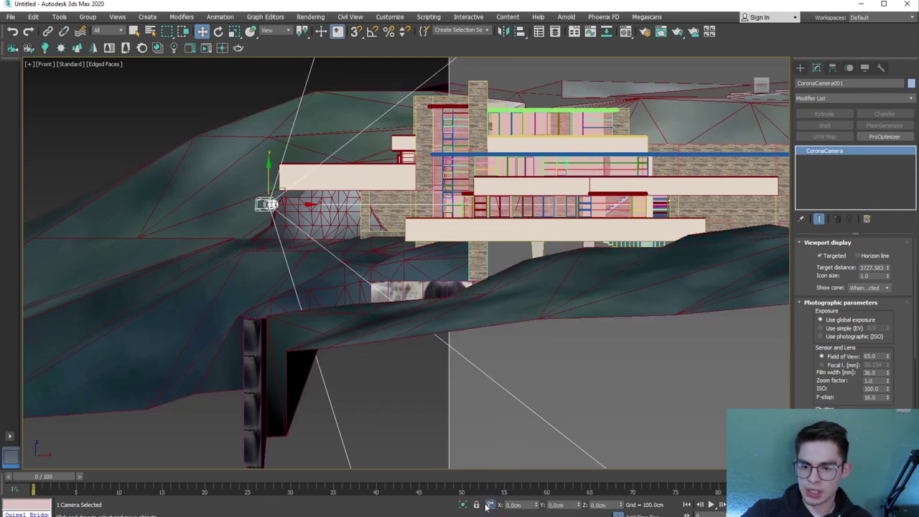
{"action": "double_click", "coordinate": [557, 505]}
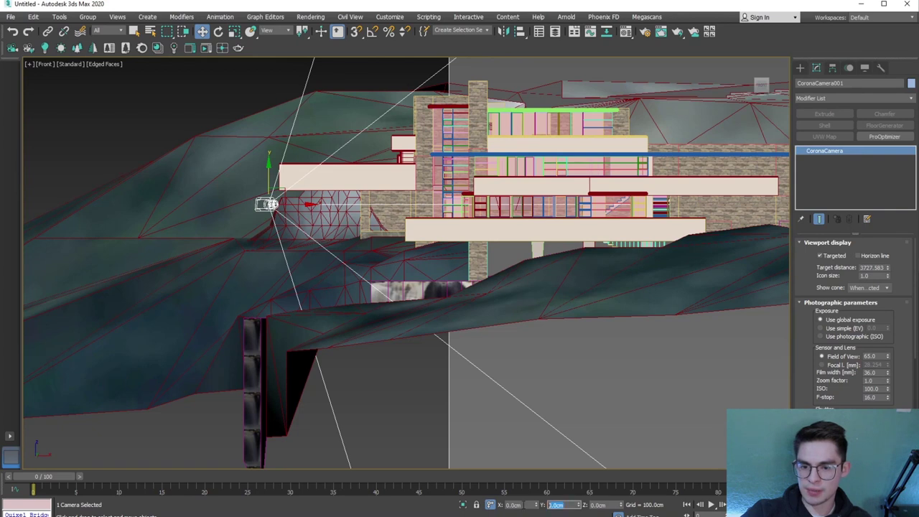
{"action": "type", "text": "-150"}
{"action": "key", "text": "Return"}
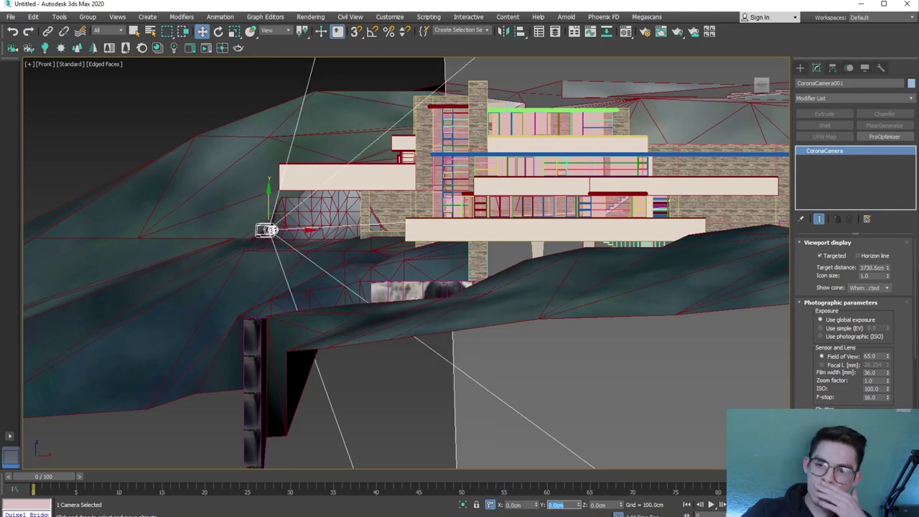
{"action": "scroll", "coordinate": [474, 241], "scroll_direction": "down", "scroll_amount": 2}
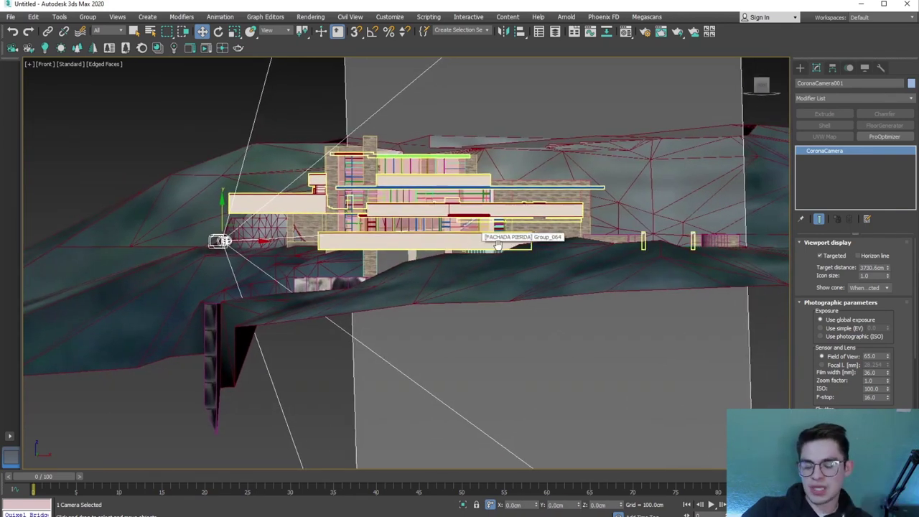
{"action": "key", "text": "F3"}
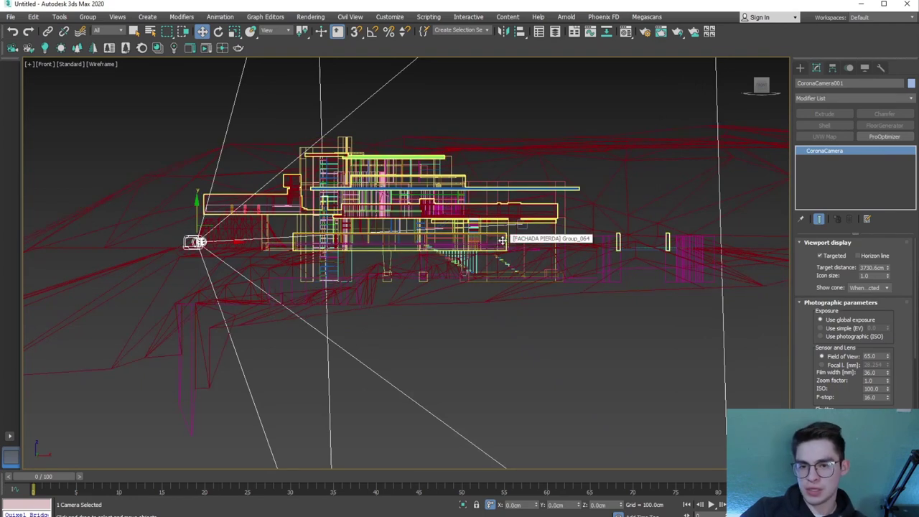
{"action": "left_click", "coordinate": [503, 237]}
{"action": "key", "text": "z"}
{"action": "scroll", "coordinate": [443, 229], "scroll_direction": "down", "scroll_amount": 3}
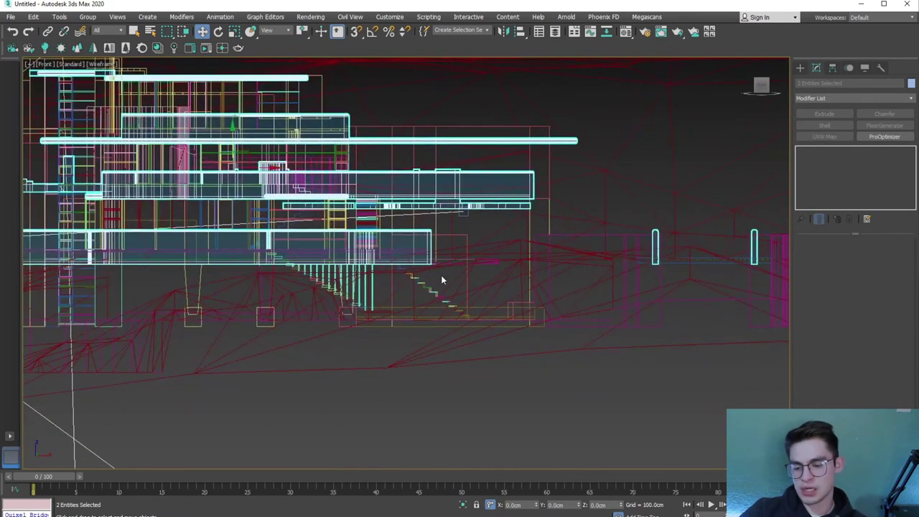
Recenter the house, orbit around the FACHADA PIERDA group, and return to the front view
{"action": "left_click", "coordinate": [441, 274]}
{"action": "key", "text": "z"}
{"action": "key", "text": "F3"}
{"action": "middle_click_drag", "start_coordinate": [441, 285], "coordinate": [511, 290]}
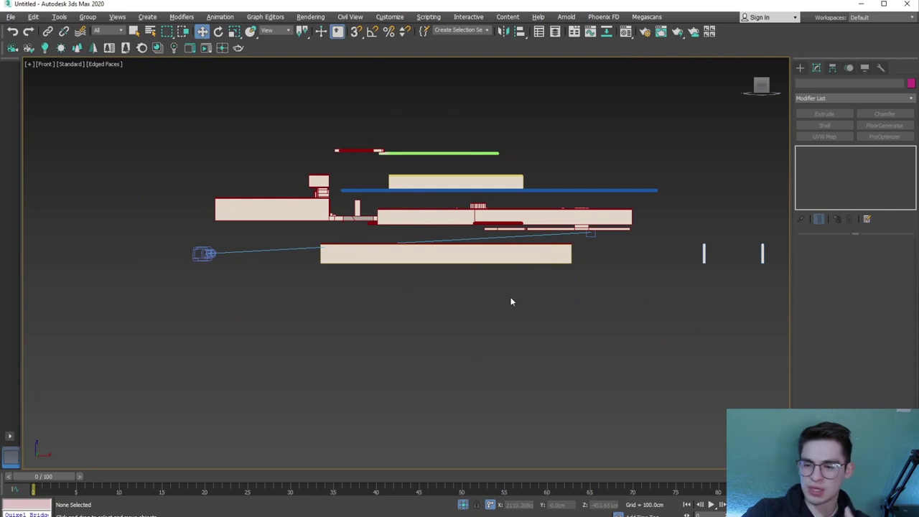
{"action": "left_click", "coordinate": [338, 255]}
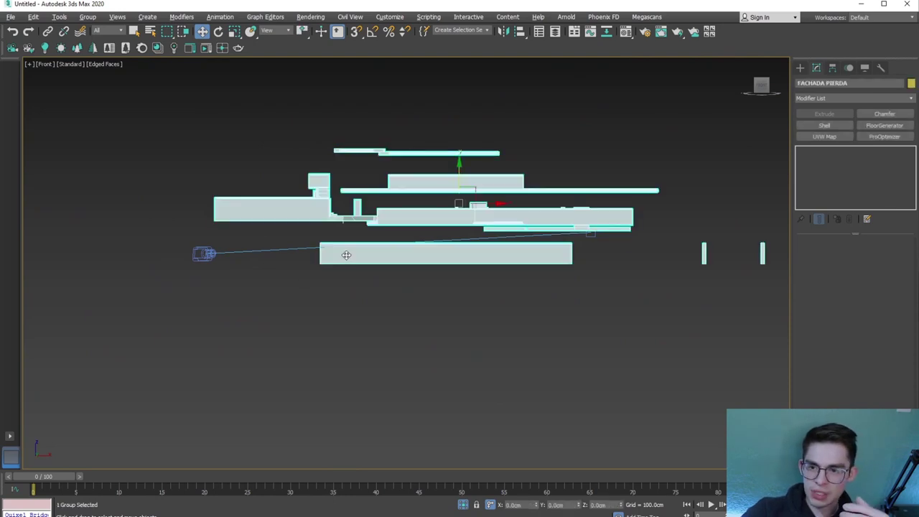
{"action": "middle_click_drag", "start_coordinate": [403, 255], "coordinate": [633, 194]}
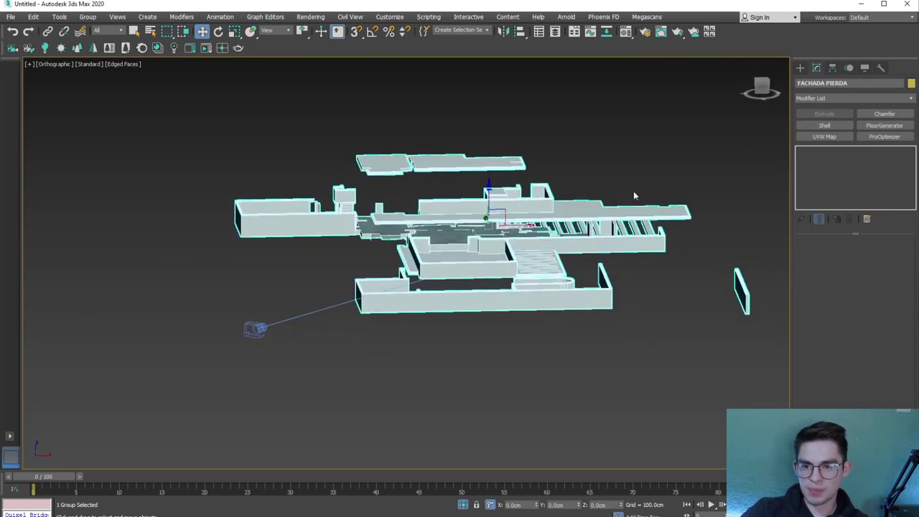
{"action": "left_click", "coordinate": [765, 91]}
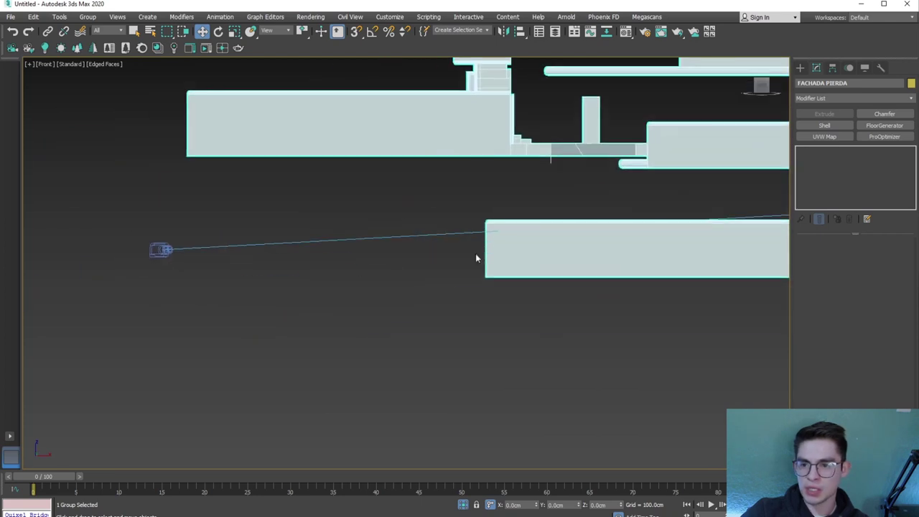
Select the camera target and orbit to a low side-on view of the house and terrain
{"action": "scroll", "coordinate": [610, 227], "scroll_direction": "down", "scroll_amount": 5}
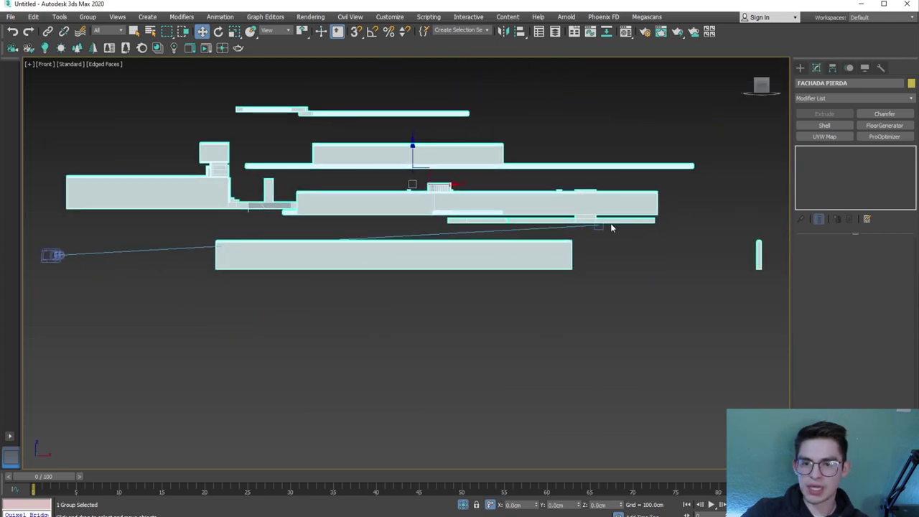
{"action": "scroll", "coordinate": [558, 234], "scroll_direction": "up", "scroll_amount": 6}
{"action": "left_click", "coordinate": [528, 231]}
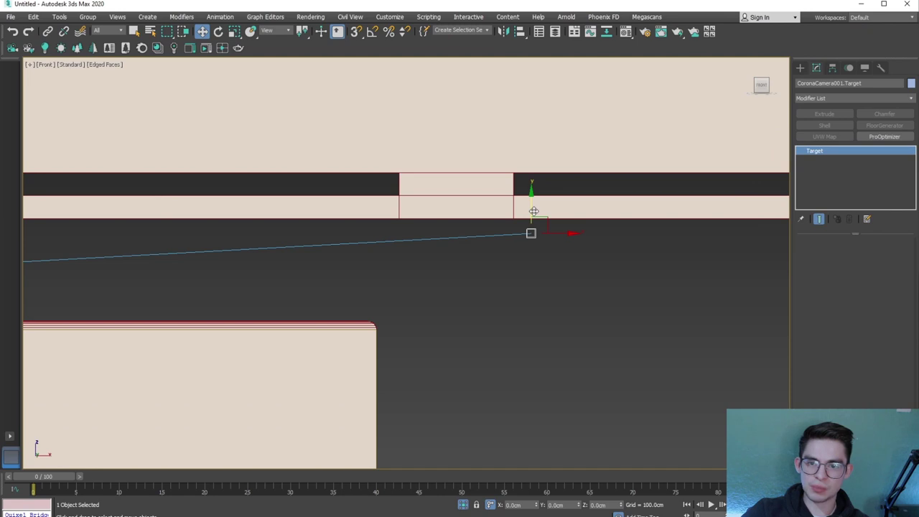
{"action": "scroll", "coordinate": [511, 237], "scroll_direction": "down", "scroll_amount": 3}
{"action": "middle_click_drag", "start_coordinate": [511, 240], "coordinate": [520, 245], "text": "alt"}
{"action": "mouse_move", "coordinate": [475, 280]}
{"action": "middle_mouse_down", "text": "alt"}
{"action": "mouse_move", "coordinate": [433, 277]}
{"action": "mouse_move", "coordinate": [504, 128]}
{"action": "middle_mouse_up", "text": "alt"}
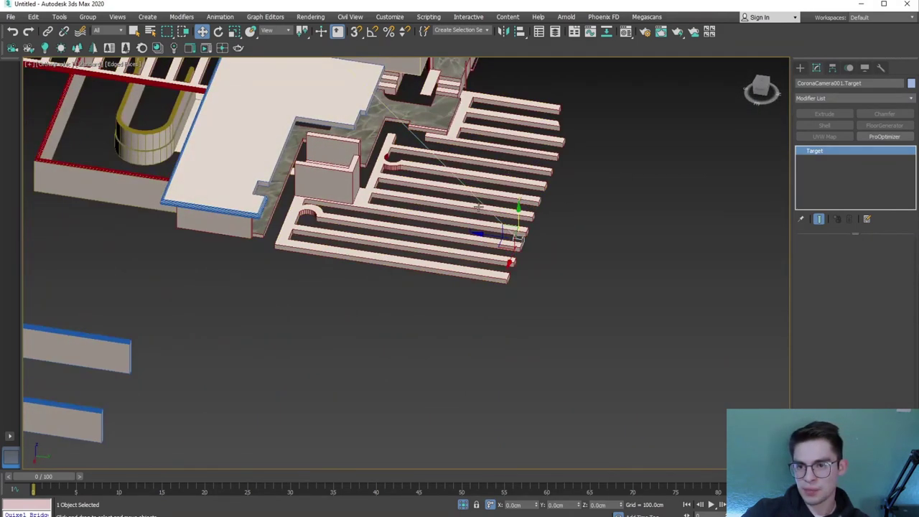
{"action": "middle_click_drag", "start_coordinate": [414, 283], "coordinate": [405, 339], "text": "alt"}
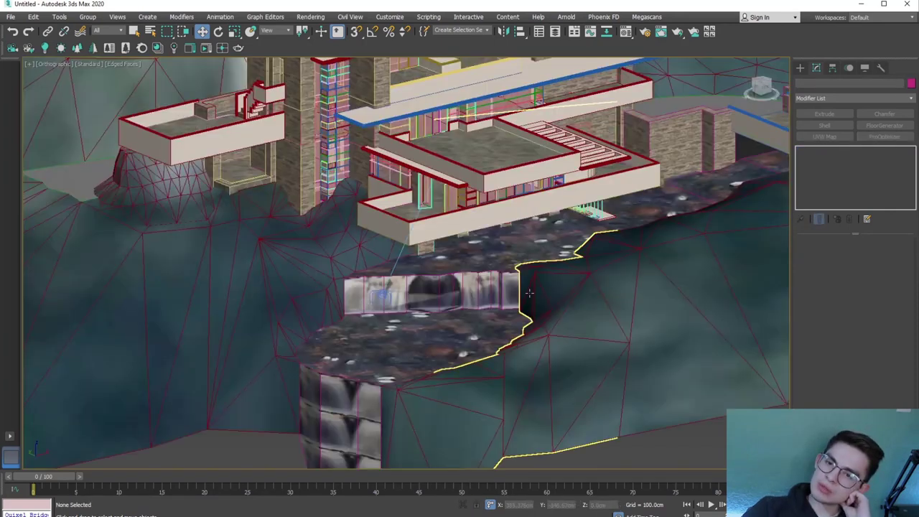
{"action": "scroll", "coordinate": [529, 293], "scroll_direction": "down", "scroll_amount": 2}
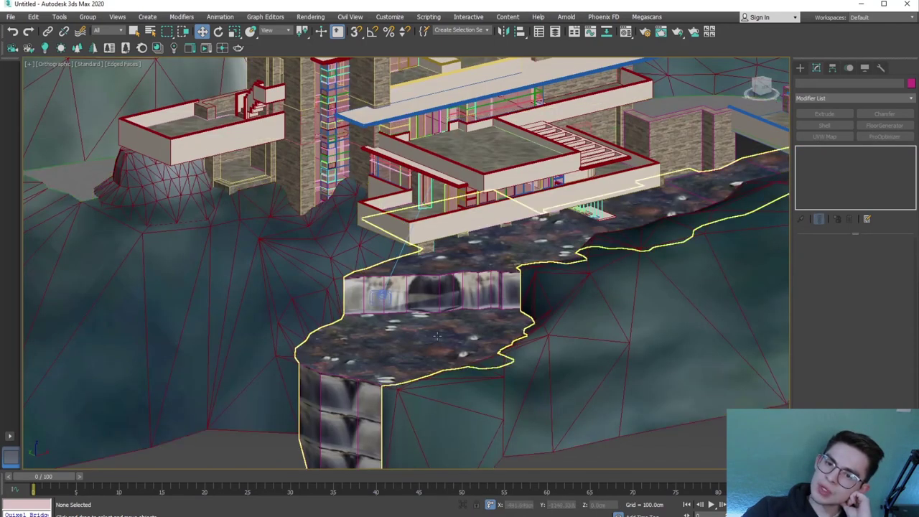
{"action": "scroll", "coordinate": [521, 384], "scroll_direction": "down", "scroll_amount": 5}
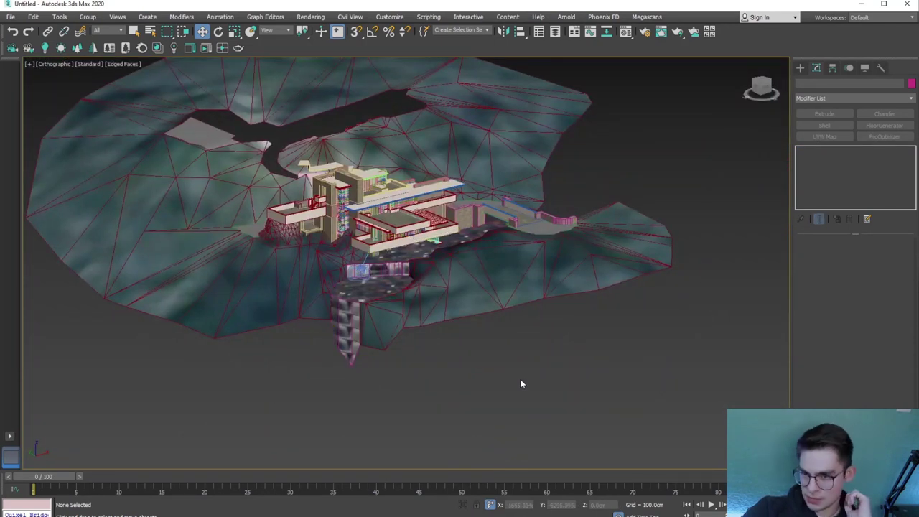
{"action": "middle_click_drag", "start_coordinate": [521, 384], "coordinate": [528, 402]}
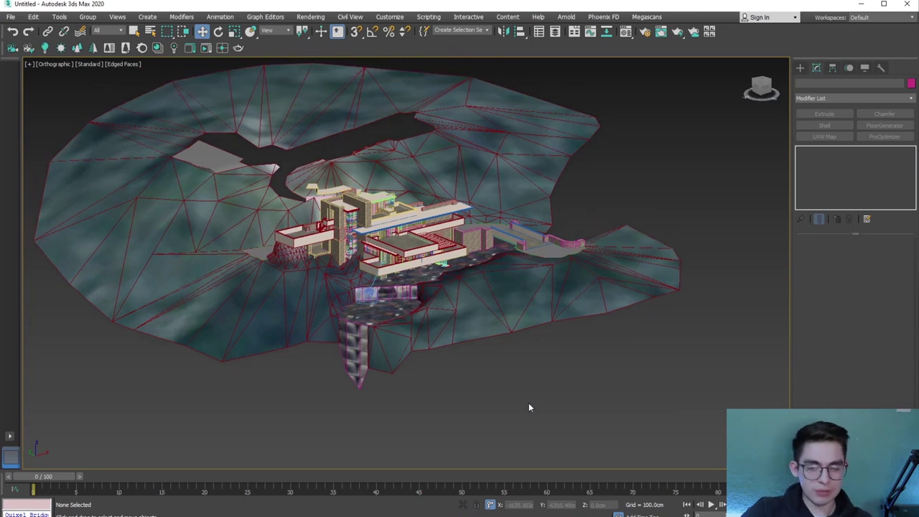
Look through CoronaCamera001 with the safe frame on, then open the Corona render window
{"action": "key", "text": "c"}
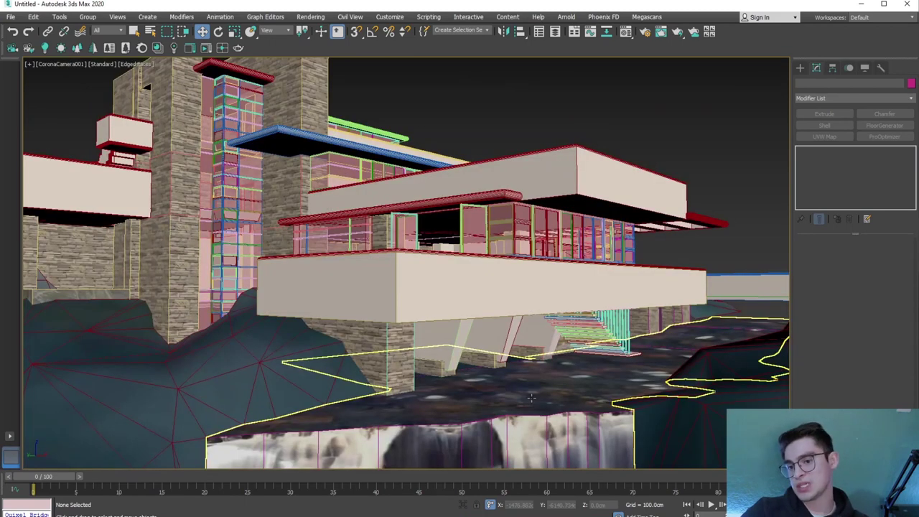
{"action": "key", "text": "shift+f"}
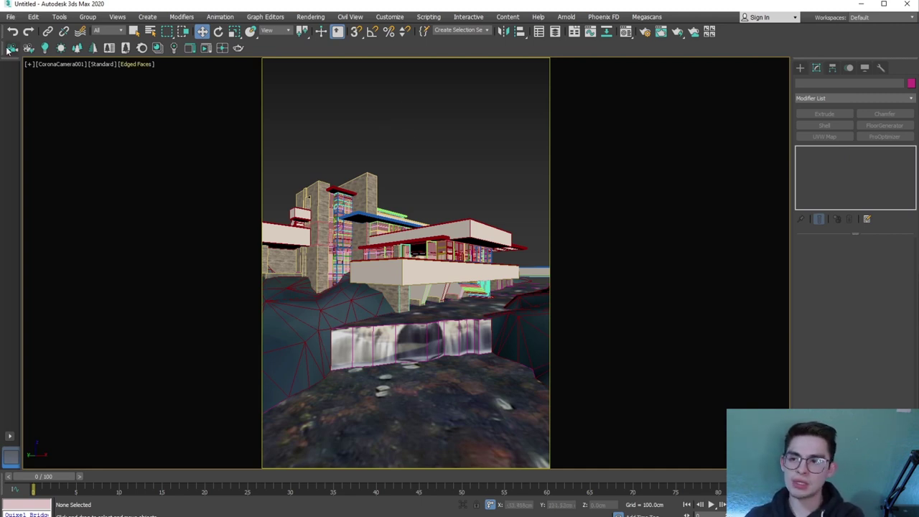
{"action": "left_click", "coordinate": [205, 48]}
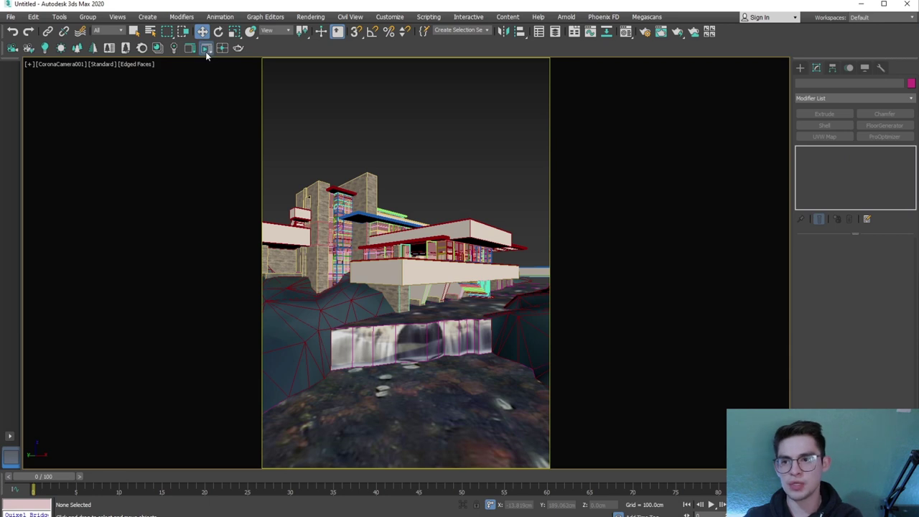
Check the VFB tone mapping and Environment exposure settings, leaving exposure control unchanged
{"action": "left_click_drag", "start_coordinate": [321, 40], "coordinate": [591, 85]}
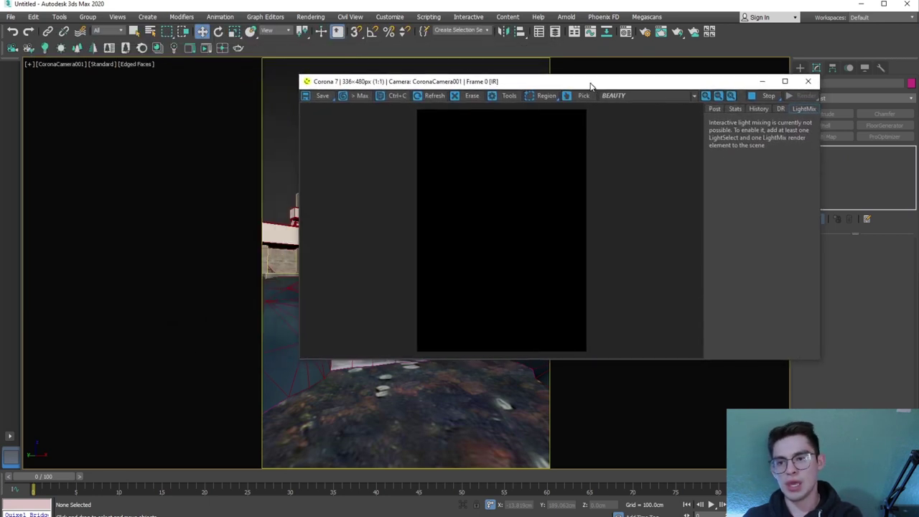
{"action": "left_click", "coordinate": [714, 109]}
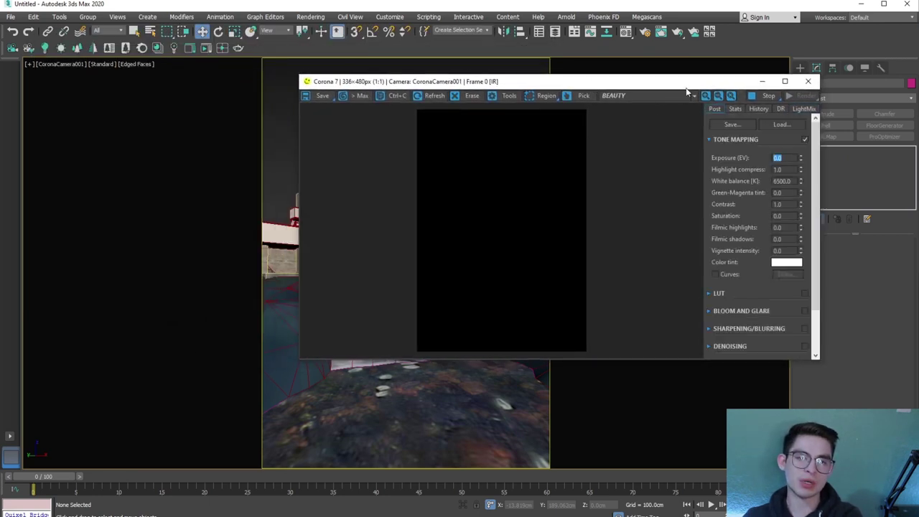
{"action": "left_click_drag", "start_coordinate": [686, 85], "coordinate": [737, 79]}
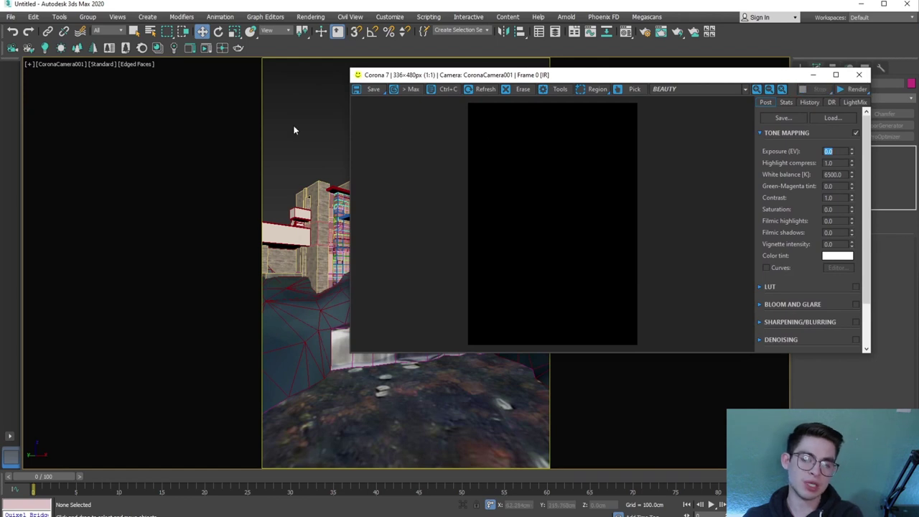
{"action": "key", "text": "8"}
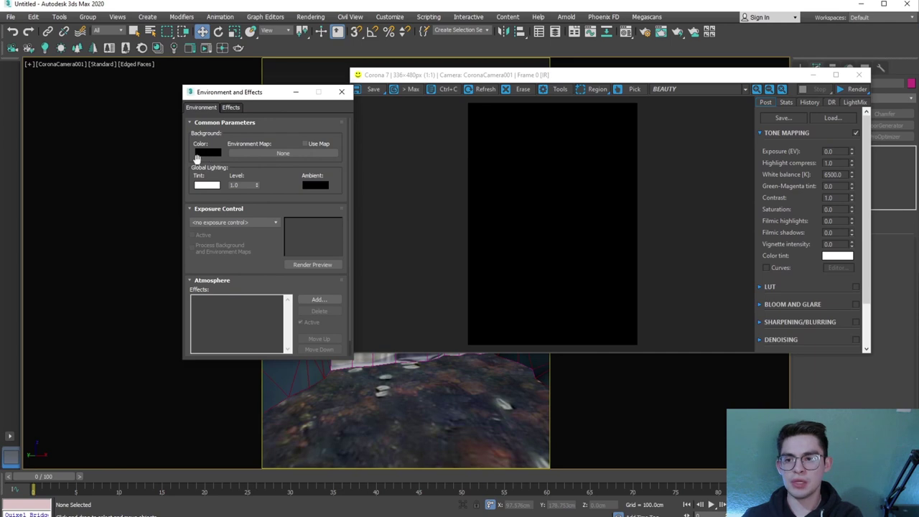
{"action": "left_click", "coordinate": [235, 222]}
{"action": "left_click", "coordinate": [255, 224]}
{"action": "left_click", "coordinate": [341, 91]}
{"action": "left_click_drag", "start_coordinate": [599, 77], "coordinate": [391, 90]}
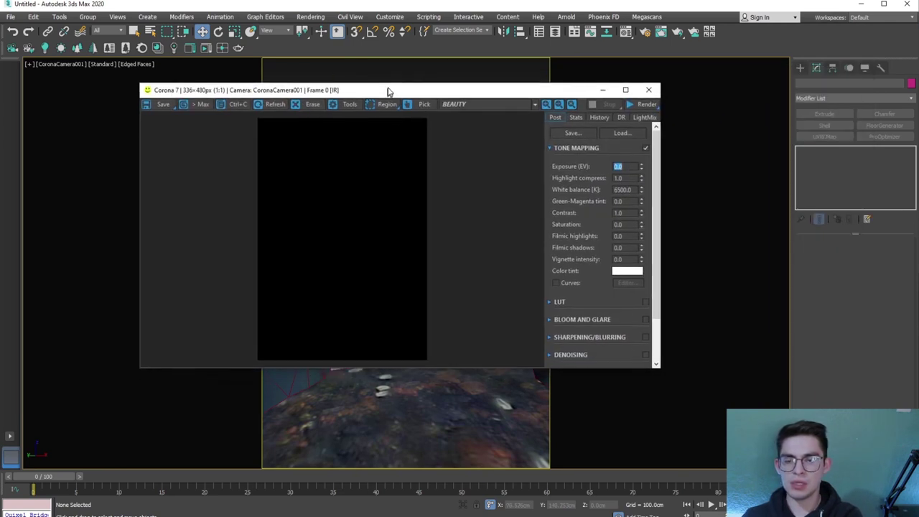
Run an interactive Corona render, close the VFB, and orbit out to the whole house
{"action": "left_click", "coordinate": [637, 103]}
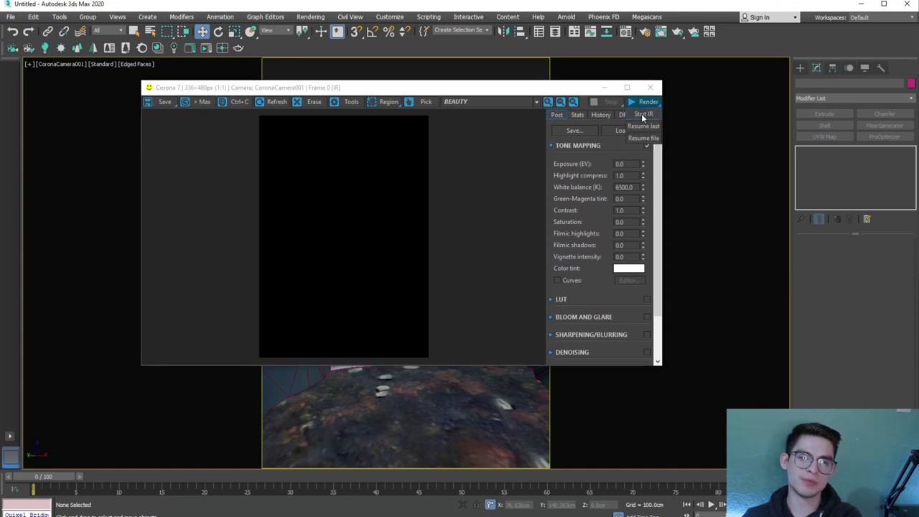
{"action": "left_click", "coordinate": [642, 117]}
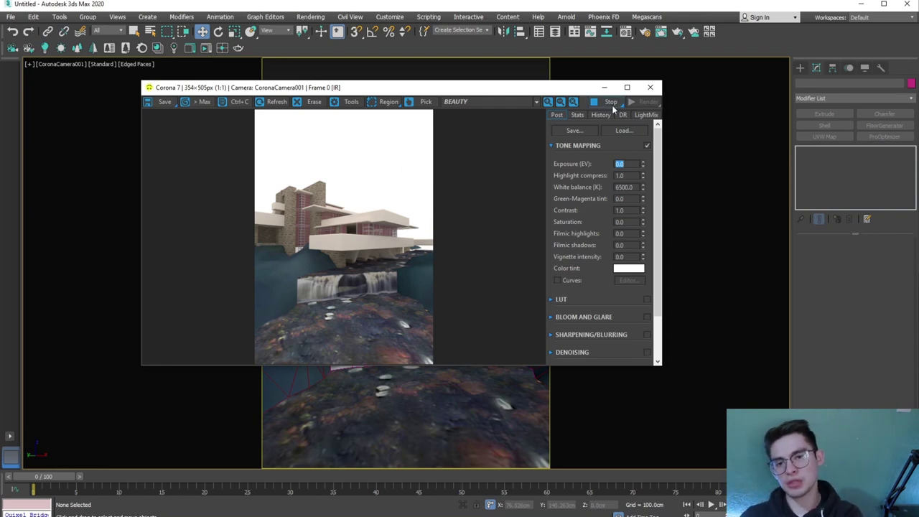
{"action": "left_click", "coordinate": [650, 87]}
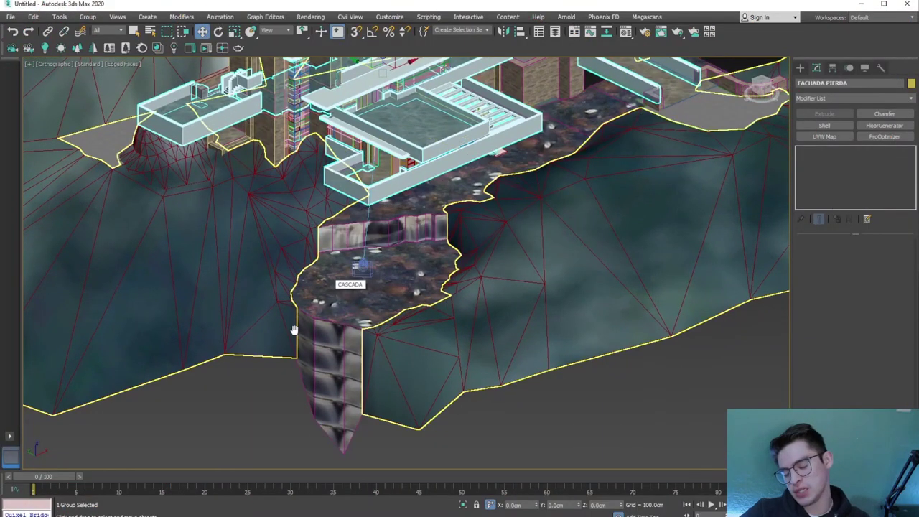
{"action": "mouse_move", "coordinate": [294, 329]}
{"action": "middle_mouse_down", "text": "alt"}
{"action": "mouse_move", "coordinate": [463, 266]}
{"action": "mouse_move", "coordinate": [402, 288]}
{"action": "middle_mouse_up", "text": "alt"}
Isolate the MUROS LADRILLOS wall group, orbit around it, and open the Corona Material Library
{"action": "scroll", "coordinate": [402, 287], "scroll_direction": "up", "scroll_amount": 5}
{"action": "left_click", "coordinate": [287, 251]}
{"action": "middle_click_drag", "start_coordinate": [287, 251], "coordinate": [285, 291], "text": "alt"}
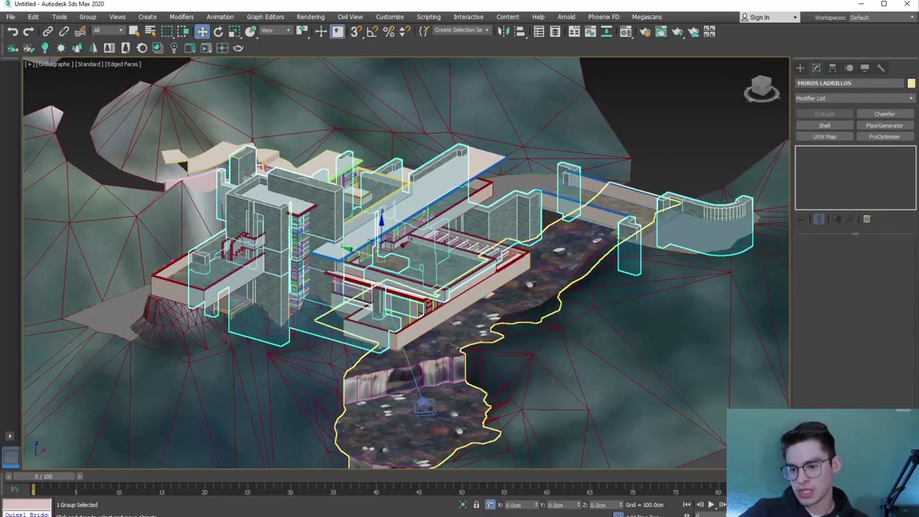
{"action": "left_click", "coordinate": [462, 506]}
{"action": "mouse_move", "coordinate": [337, 338]}
{"action": "middle_mouse_down", "text": "alt"}
{"action": "mouse_move", "coordinate": [324, 352]}
{"action": "mouse_move", "coordinate": [341, 370]}
{"action": "middle_mouse_up", "text": "alt"}
{"action": "scroll", "coordinate": [463, 281], "scroll_direction": "up", "scroll_amount": 5}
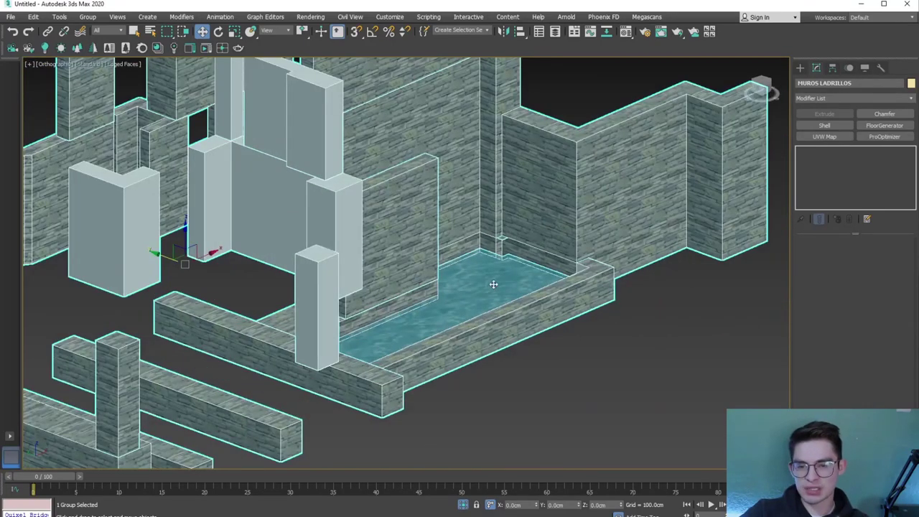
{"action": "scroll", "coordinate": [494, 284], "scroll_direction": "down", "scroll_amount": 5}
{"action": "mouse_move", "coordinate": [493, 284]}
{"action": "middle_mouse_down", "text": "alt"}
{"action": "mouse_move", "coordinate": [455, 361]}
{"action": "mouse_move", "coordinate": [437, 357]}
{"action": "middle_mouse_up", "text": "alt"}
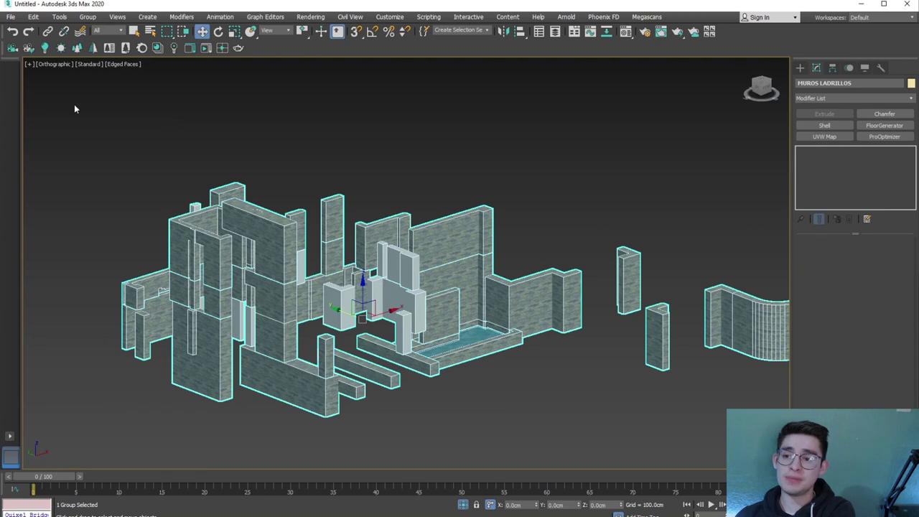
{"action": "left_click", "coordinate": [157, 48]}
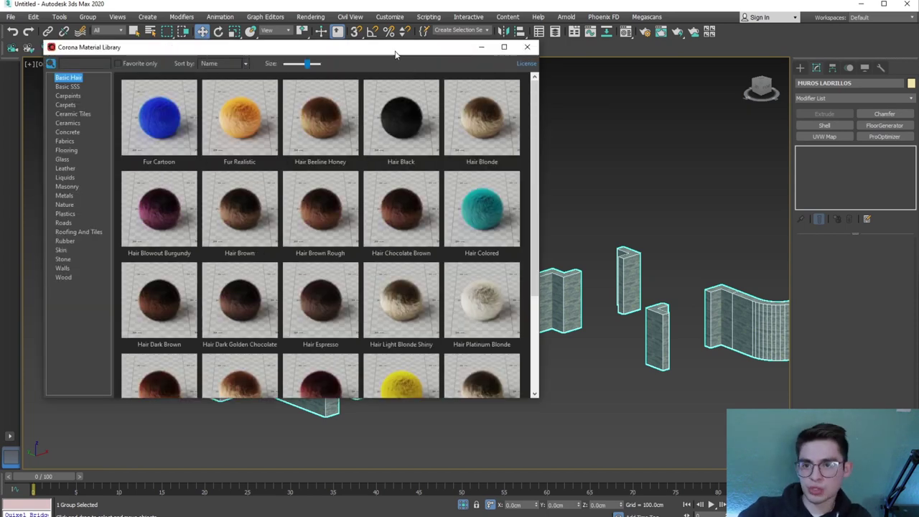
In the Stone category, preview Bricks Red Worn Light Mortar full-size, then close the preview
{"action": "left_click_drag", "start_coordinate": [391, 48], "coordinate": [617, 76]}
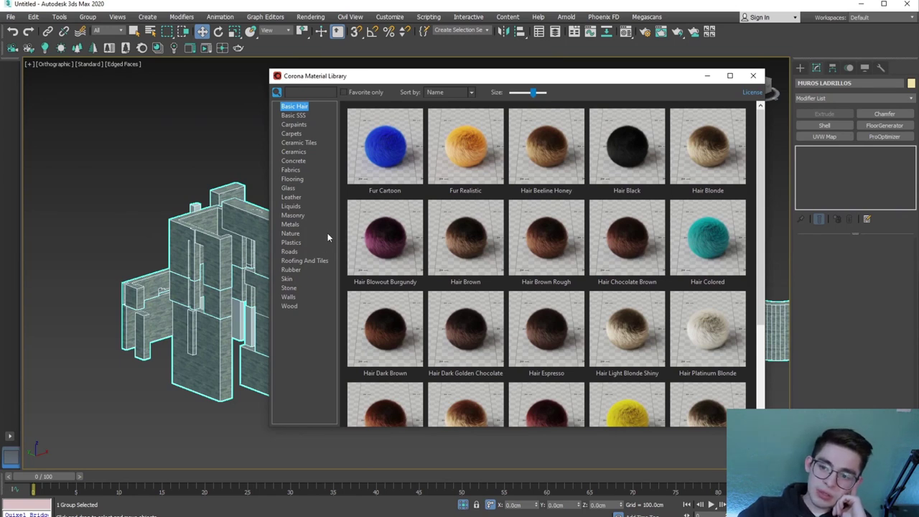
{"action": "left_click", "coordinate": [287, 288]}
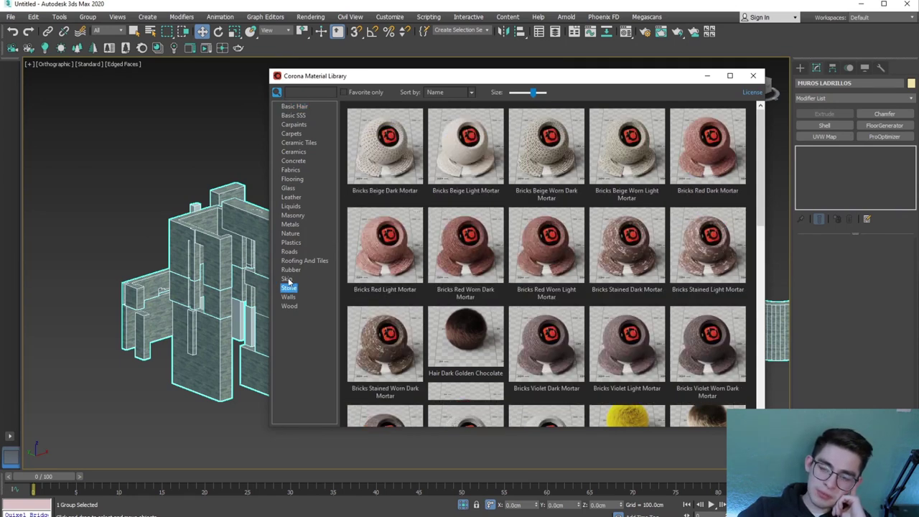
{"action": "mouse_move", "coordinate": [707, 148]}
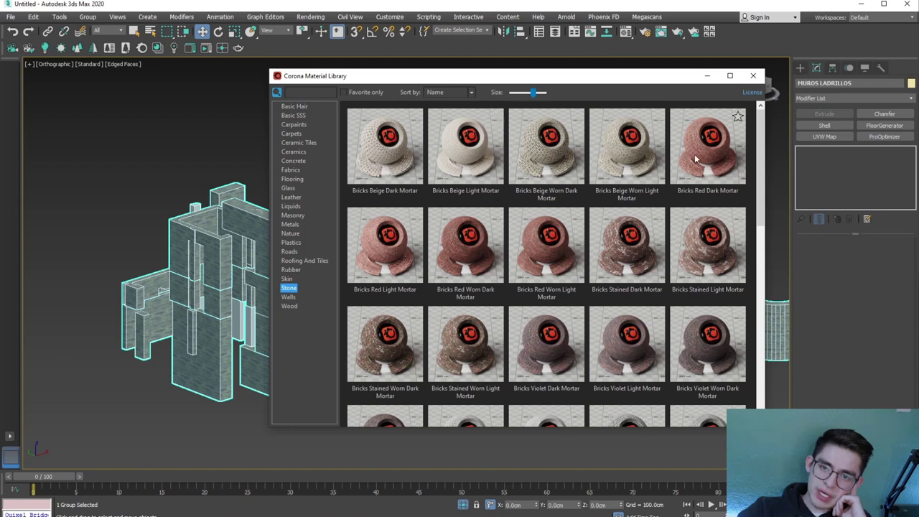
{"action": "left_click_drag", "start_coordinate": [758, 196], "coordinate": [735, 246]}
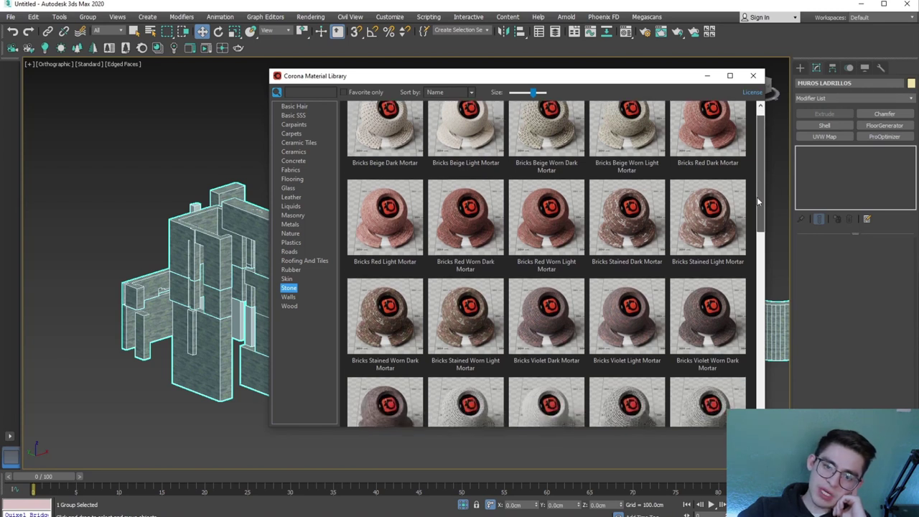
{"action": "scroll", "coordinate": [540, 249], "scroll_direction": "up", "scroll_amount": 3}
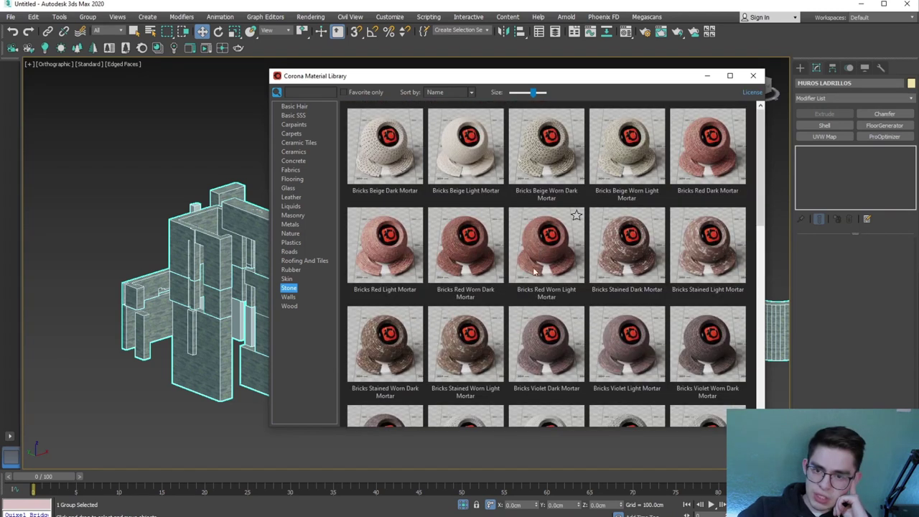
{"action": "left_click", "coordinate": [541, 249]}
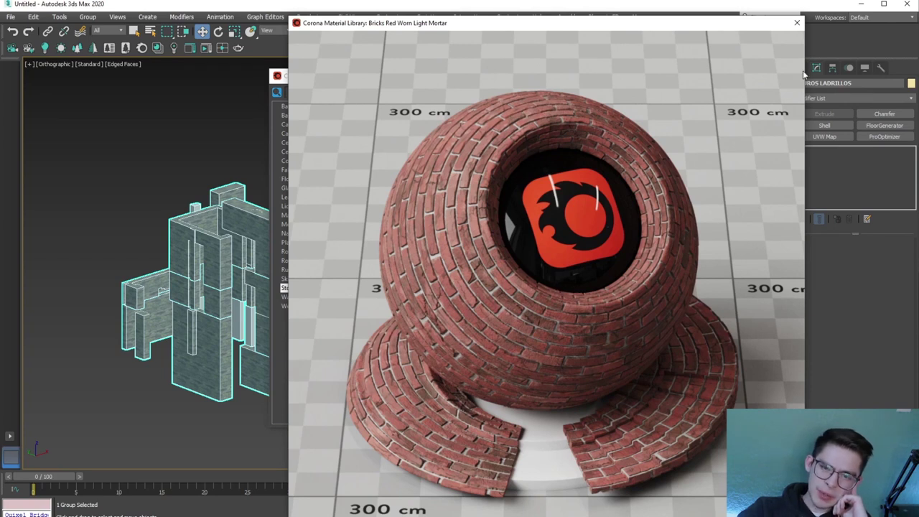
{"action": "left_click", "coordinate": [796, 23]}
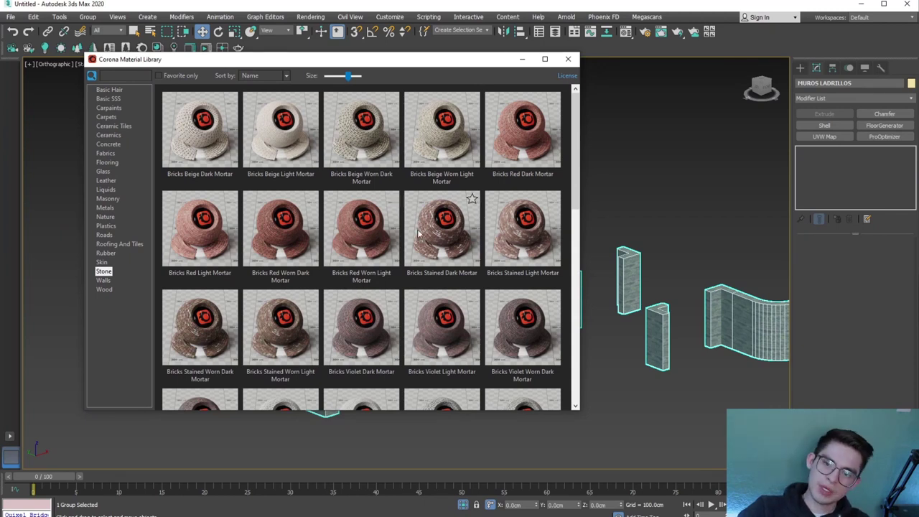
Reselect the walls group and open the Compact Material Editor with M
{"action": "left_click", "coordinate": [655, 210]}
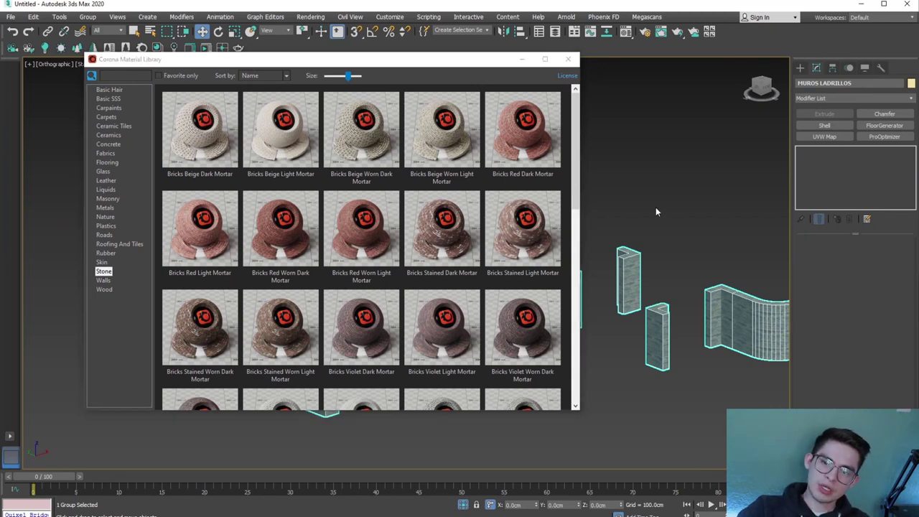
{"action": "left_click", "coordinate": [631, 260]}
{"action": "key", "text": "m"}
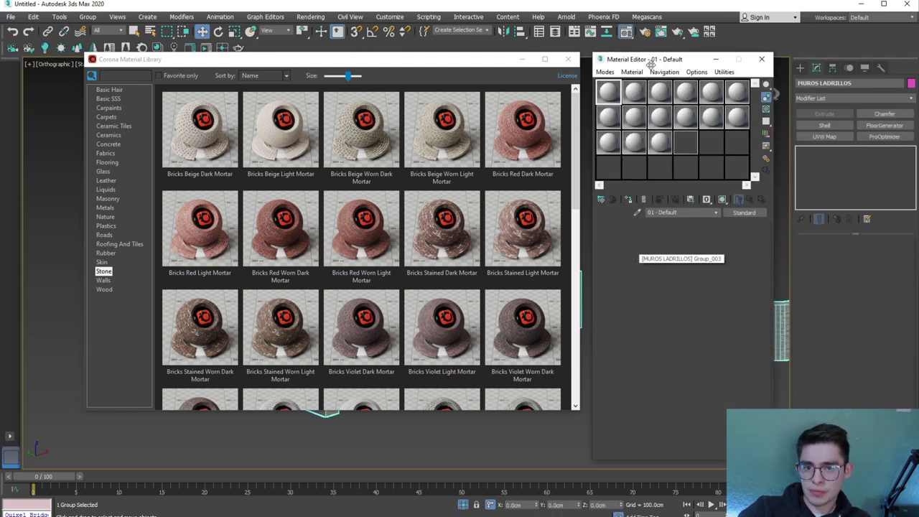
{"action": "left_click_drag", "start_coordinate": [626, 64], "coordinate": [632, 61]}
{"action": "left_click", "coordinate": [610, 70]}
{"action": "left_click", "coordinate": [639, 99]}
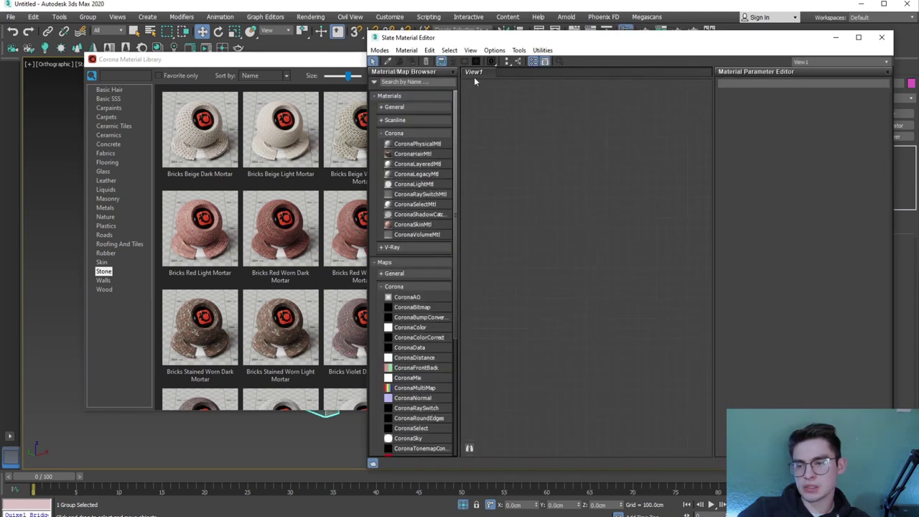
{"action": "left_click", "coordinate": [379, 50]}
{"action": "left_click", "coordinate": [409, 61]}
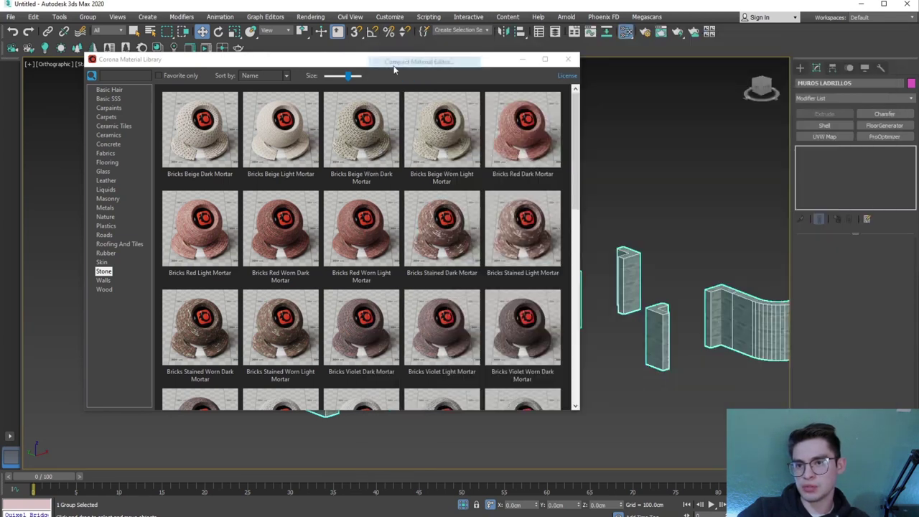
{"action": "left_click_drag", "start_coordinate": [630, 63], "coordinate": [646, 63]}
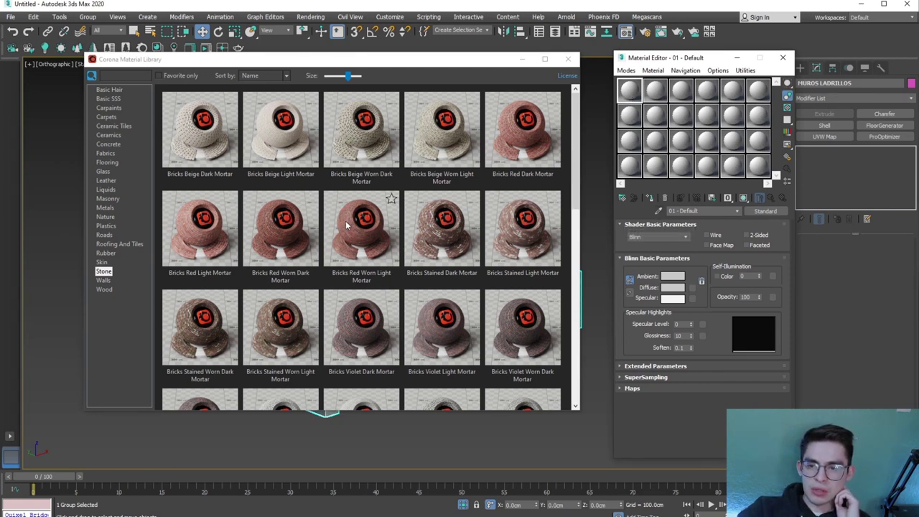
Load Bricks Red Worn Light Mortar into slot 1 and assign it to the walls group
{"action": "left_click_drag", "start_coordinate": [346, 224], "coordinate": [653, 93]}
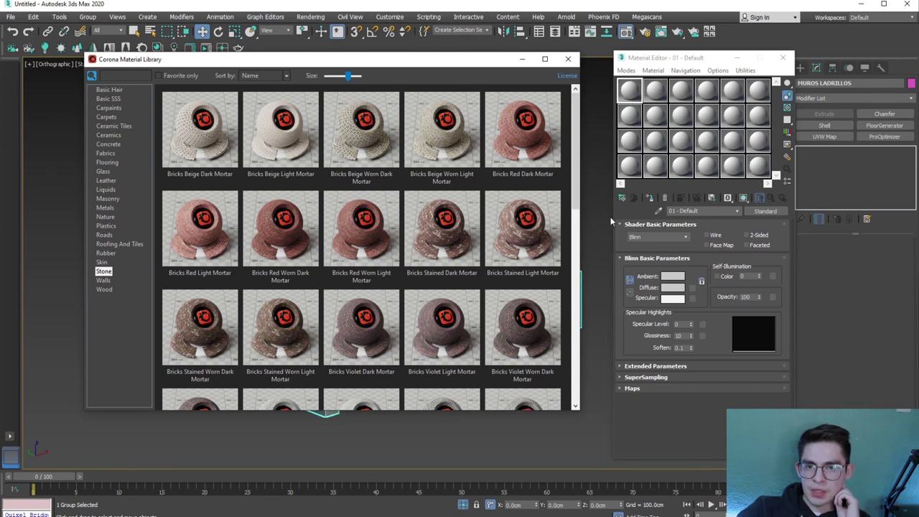
{"action": "left_click_drag", "start_coordinate": [611, 222], "coordinate": [629, 91]}
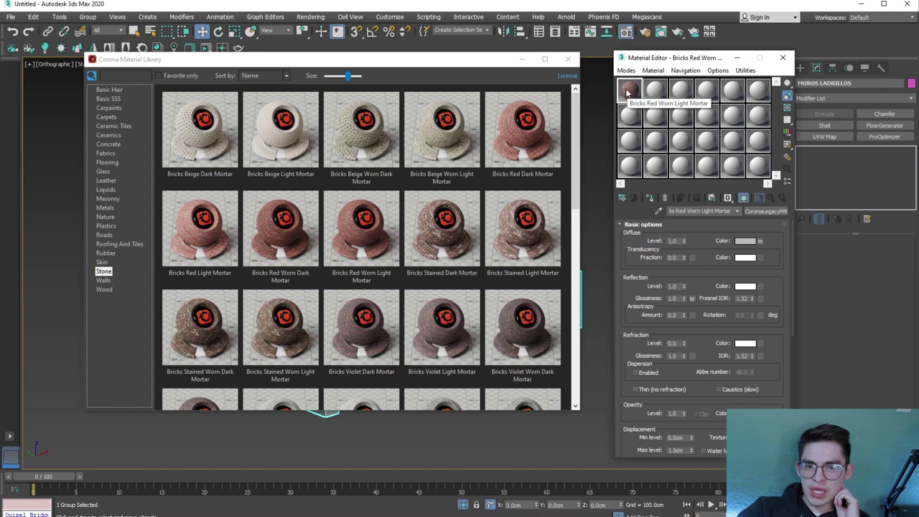
{"action": "left_click", "coordinate": [567, 59]}
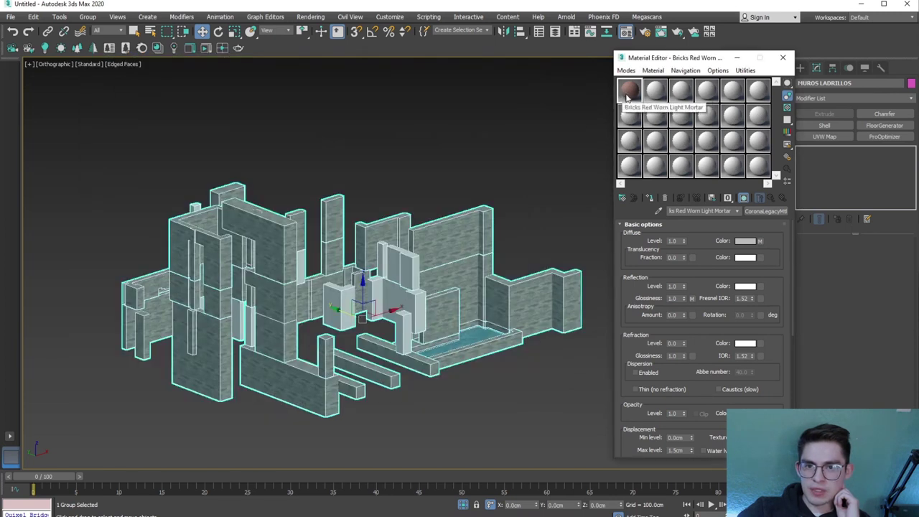
{"action": "left_click", "coordinate": [649, 199]}
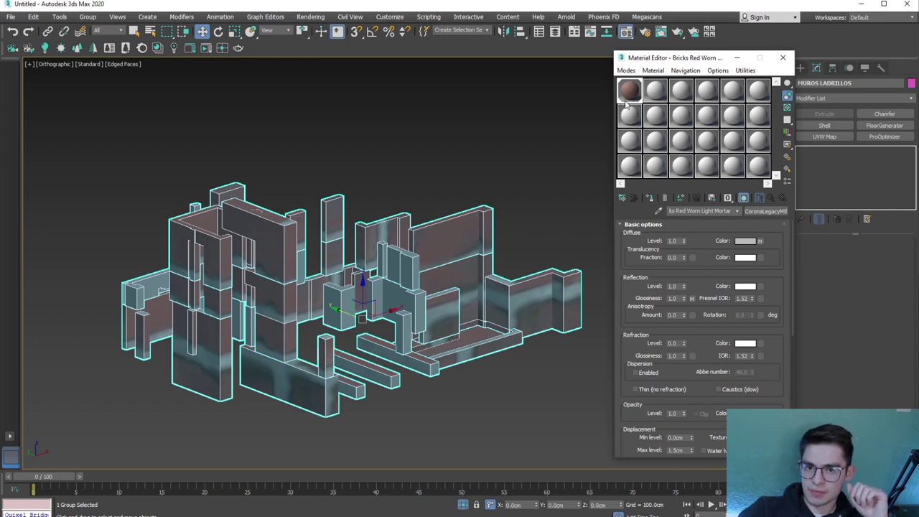
Zoom in to check the reddish walls and close the Material Editor
{"action": "scroll", "coordinate": [195, 365], "scroll_direction": "up", "scroll_amount": 5}
{"action": "scroll", "coordinate": [208, 362], "scroll_direction": "up", "scroll_amount": 2}
{"action": "scroll", "coordinate": [244, 356], "scroll_direction": "up", "scroll_amount": 2}
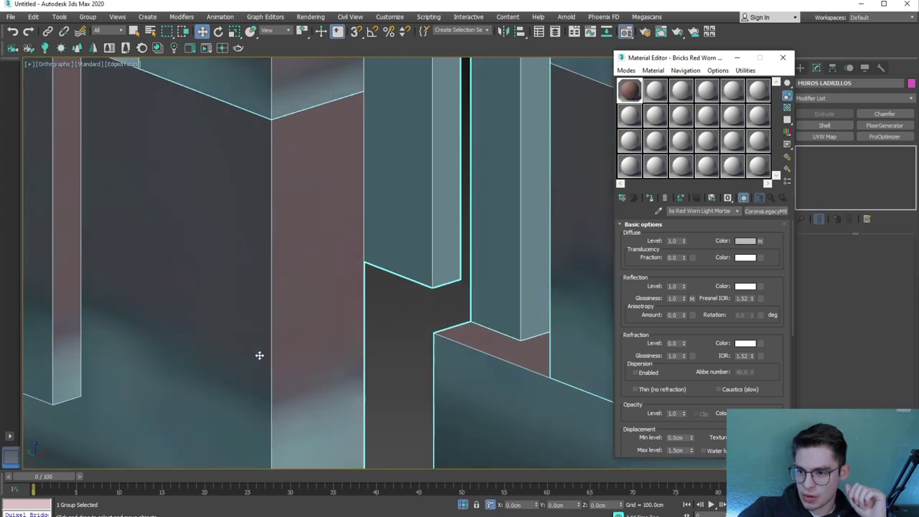
{"action": "scroll", "coordinate": [257, 359], "scroll_direction": "up", "scroll_amount": 2}
{"action": "scroll", "coordinate": [256, 363], "scroll_direction": "down", "scroll_amount": 10}
{"action": "scroll", "coordinate": [160, 322], "scroll_direction": "down", "scroll_amount": 5}
{"action": "scroll", "coordinate": [409, 269], "scroll_direction": "up", "scroll_amount": 5}
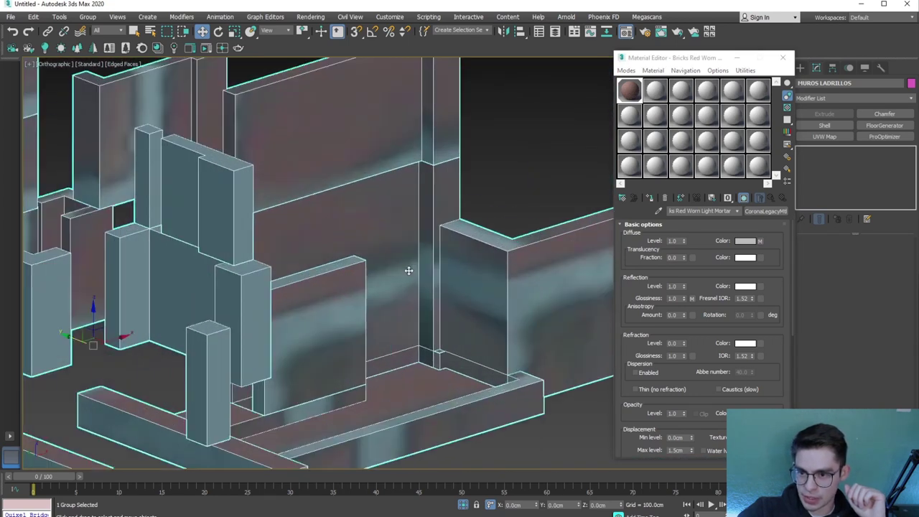
{"action": "scroll", "coordinate": [408, 268], "scroll_direction": "down", "scroll_amount": 5}
{"action": "scroll", "coordinate": [377, 267], "scroll_direction": "up", "scroll_amount": 2}
{"action": "scroll", "coordinate": [378, 267], "scroll_direction": "up", "scroll_amount": 2}
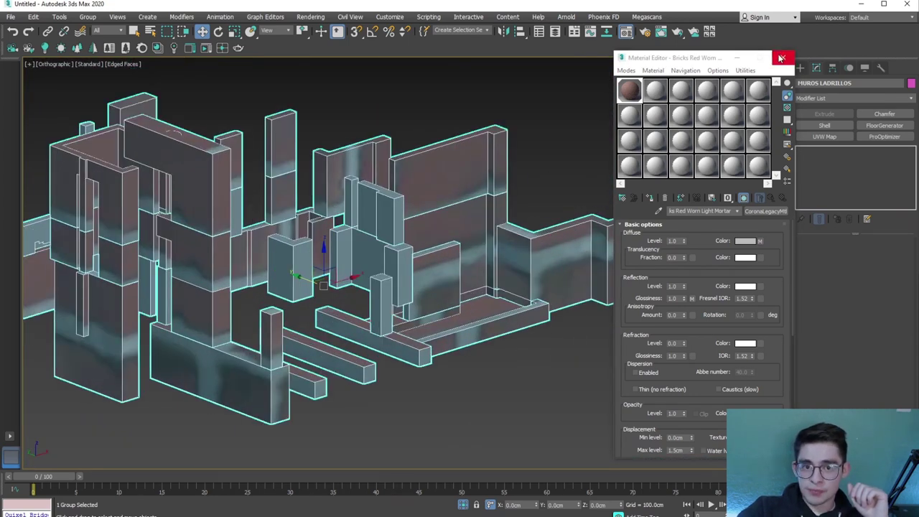
{"action": "left_click", "coordinate": [783, 58]}
{"action": "scroll", "coordinate": [363, 259], "scroll_direction": "down", "scroll_amount": 2}
{"action": "scroll", "coordinate": [359, 255], "scroll_direction": "down", "scroll_amount": 2}
{"action": "scroll", "coordinate": [352, 251], "scroll_direction": "up", "scroll_amount": 2}
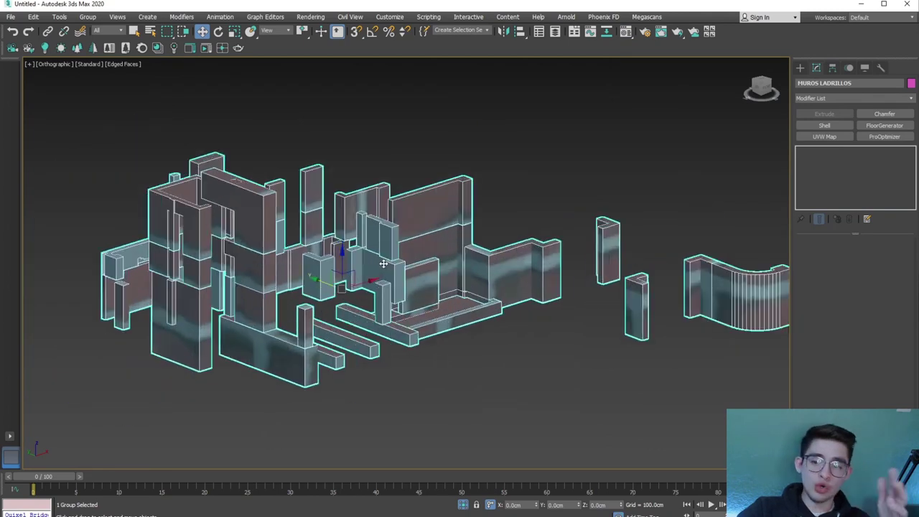
Add a UVW Map modifier to the walls with Box mapping and Real-World Map Size on
{"action": "left_click", "coordinate": [182, 16]}
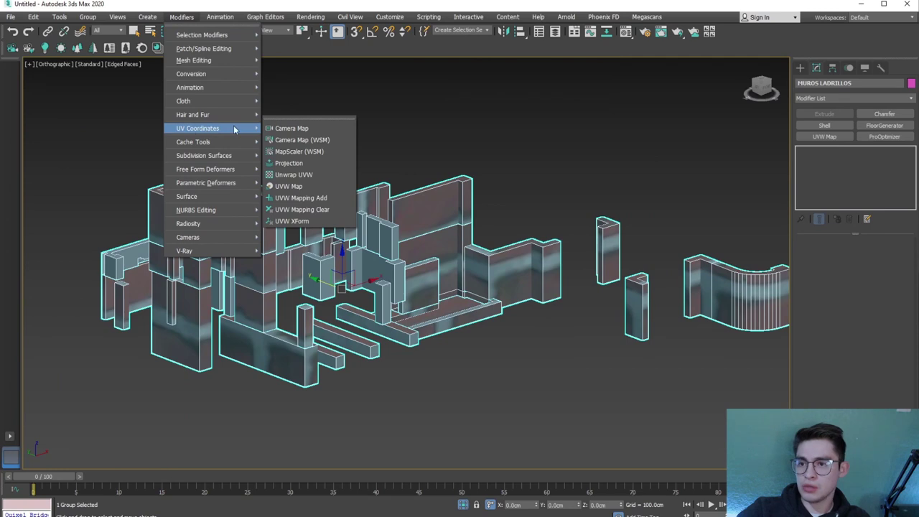
{"action": "left_click", "coordinate": [291, 188]}
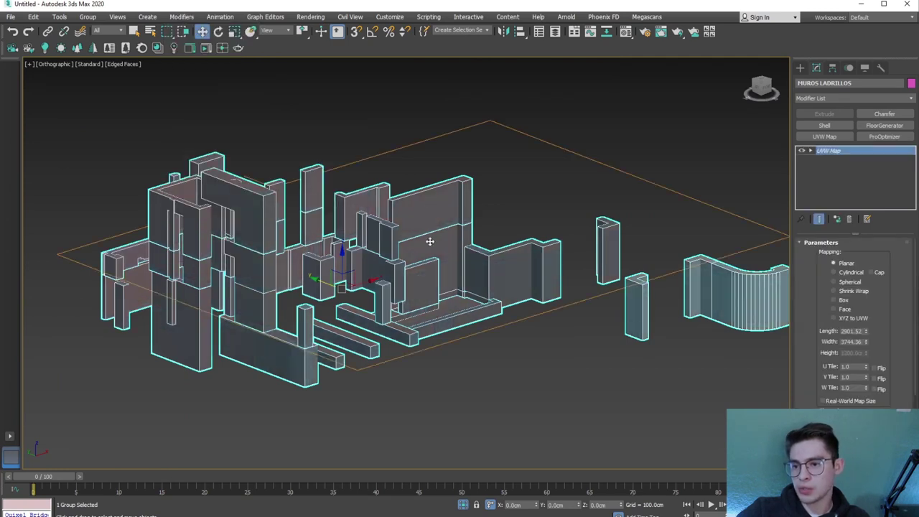
{"action": "left_click", "coordinate": [833, 300]}
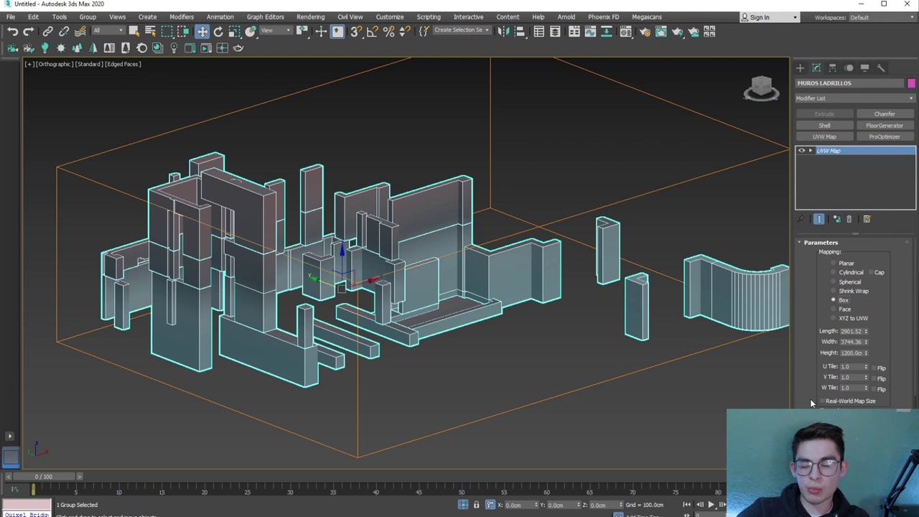
{"action": "scroll", "coordinate": [405, 325], "scroll_direction": "up", "scroll_amount": 5}
{"action": "scroll", "coordinate": [271, 299], "scroll_direction": "up", "scroll_amount": 3}
{"action": "scroll", "coordinate": [361, 244], "scroll_direction": "up", "scroll_amount": 4}
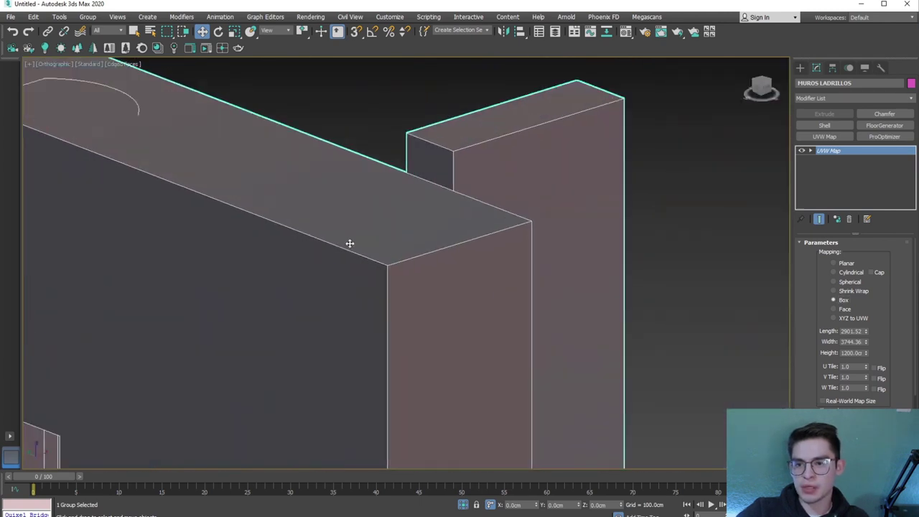
{"action": "scroll", "coordinate": [349, 244], "scroll_direction": "up", "scroll_amount": 3}
{"action": "scroll", "coordinate": [397, 224], "scroll_direction": "up", "scroll_amount": 2}
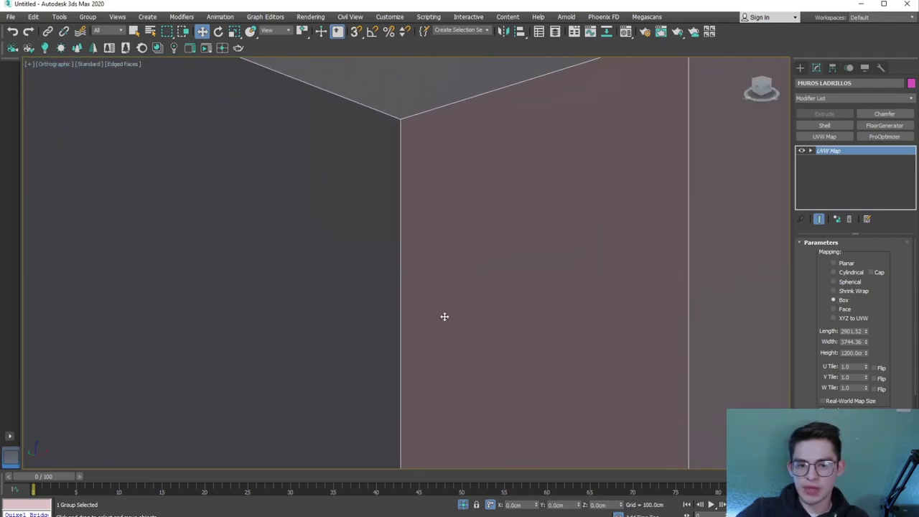
{"action": "left_click", "coordinate": [830, 401]}
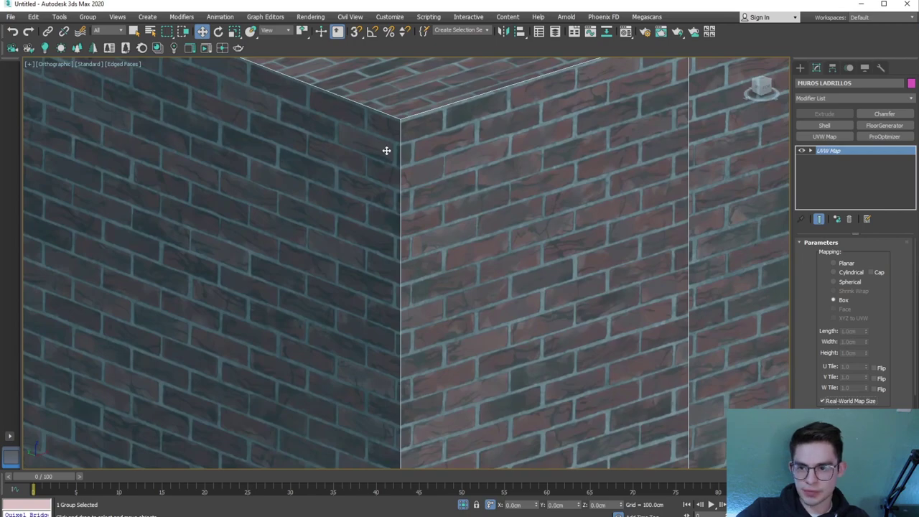
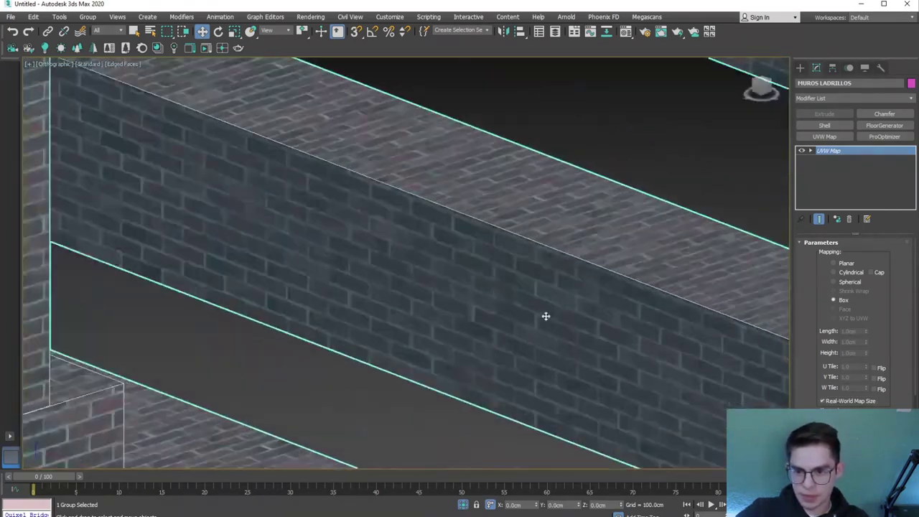
{"action": "scroll", "coordinate": [476, 256], "scroll_direction": "up", "scroll_amount": 2}
Deselect the brick walls and select the FACHADA PIERDA stone facade group
{"action": "scroll", "coordinate": [476, 256], "scroll_direction": "down", "scroll_amount": 2}
{"action": "scroll", "coordinate": [509, 252], "scroll_direction": "down", "scroll_amount": 2}
{"action": "scroll", "coordinate": [517, 273], "scroll_direction": "down", "scroll_amount": 3}
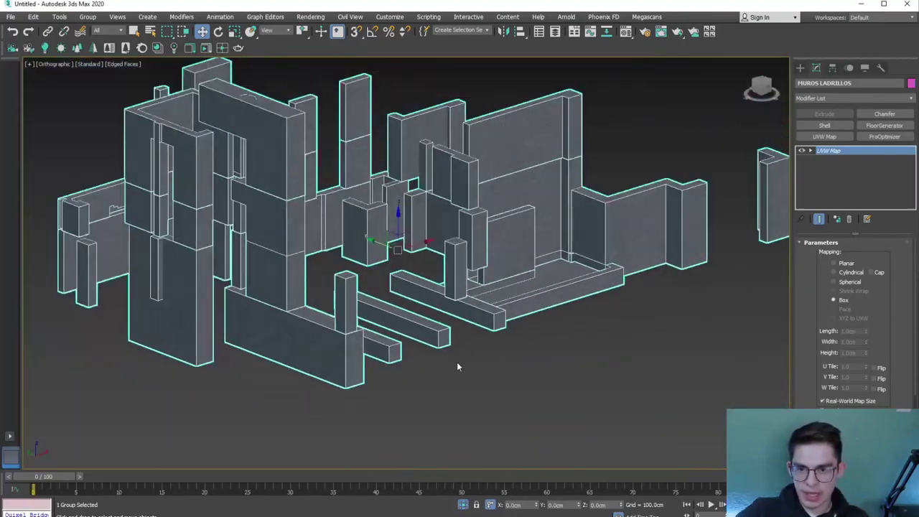
{"action": "left_click", "coordinate": [497, 384]}
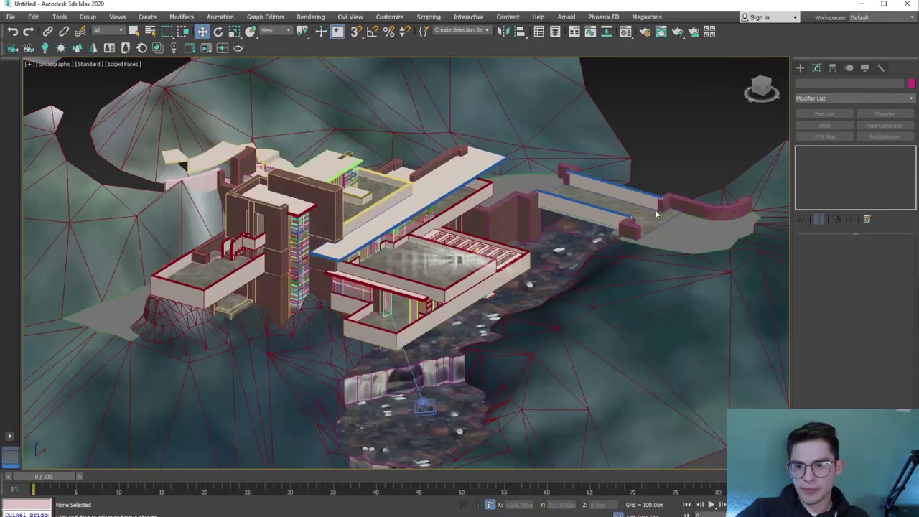
{"action": "left_click", "coordinate": [374, 215]}
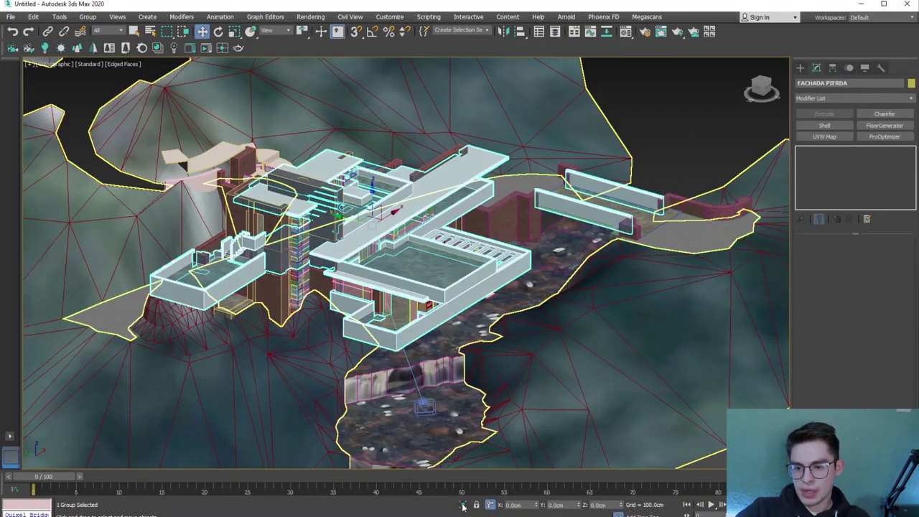
Isolate the facade group, then zoom and orbit around it
{"action": "left_click", "coordinate": [463, 504]}
{"action": "scroll", "coordinate": [348, 420], "scroll_direction": "up", "scroll_amount": 3}
{"action": "scroll", "coordinate": [545, 352], "scroll_direction": "up", "scroll_amount": 2}
{"action": "scroll", "coordinate": [381, 322], "scroll_direction": "up", "scroll_amount": 2}
{"action": "mouse_move", "coordinate": [381, 322]}
{"action": "middle_mouse_down", "text": "alt"}
{"action": "mouse_move", "coordinate": [331, 238]}
{"action": "mouse_move", "coordinate": [385, 209]}
{"action": "mouse_move", "coordinate": [410, 309]}
{"action": "mouse_move", "coordinate": [345, 260]}
{"action": "mouse_move", "coordinate": [357, 248]}
{"action": "mouse_move", "coordinate": [342, 285]}
{"action": "mouse_move", "coordinate": [229, 215]}
{"action": "mouse_move", "coordinate": [187, 143]}
{"action": "middle_mouse_up", "text": "alt"}
Open the Corona Material Library and preview Granite Kashmire Gold against the house reference photos
{"action": "left_click", "coordinate": [142, 47]}
{"action": "left_click_drag", "start_coordinate": [395, 61], "coordinate": [489, 54]}
{"action": "left_click_drag", "start_coordinate": [651, 183], "coordinate": [651, 308]}
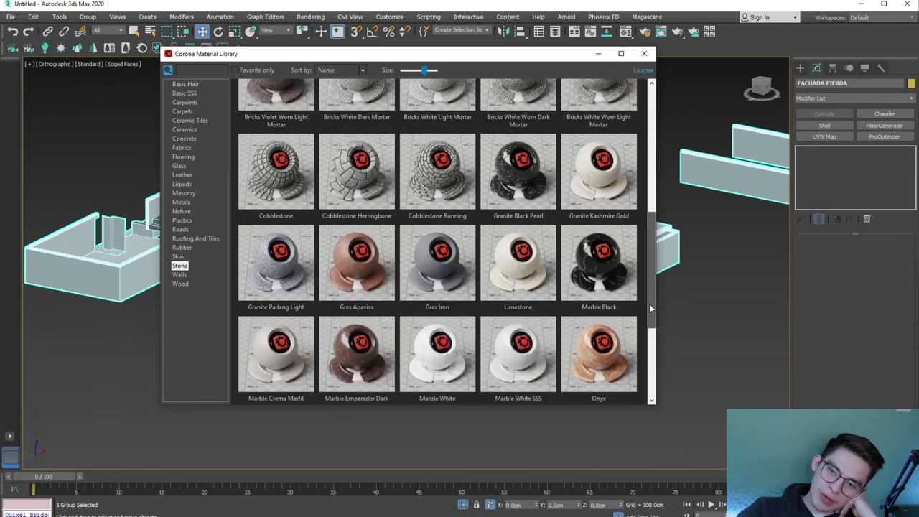
{"action": "left_click", "coordinate": [595, 183]}
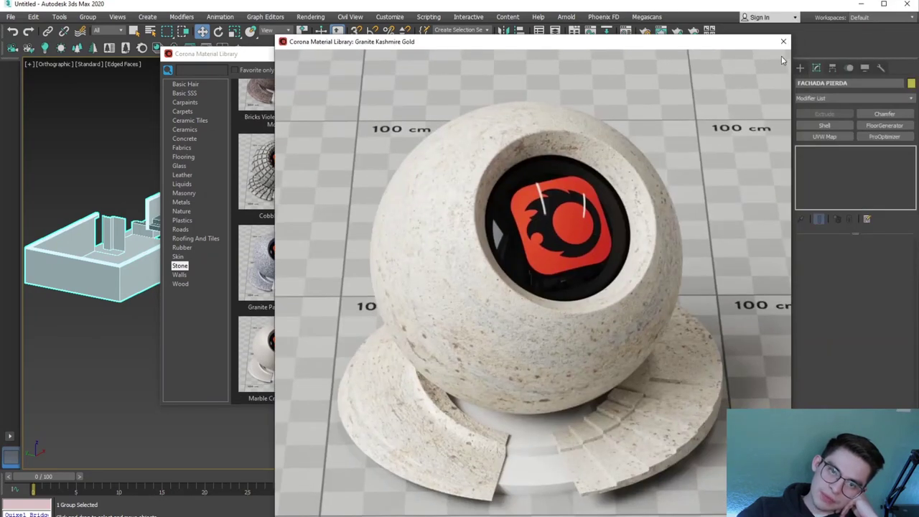
{"action": "left_click", "coordinate": [783, 42]}
{"action": "key", "text": "alt+Tab"}
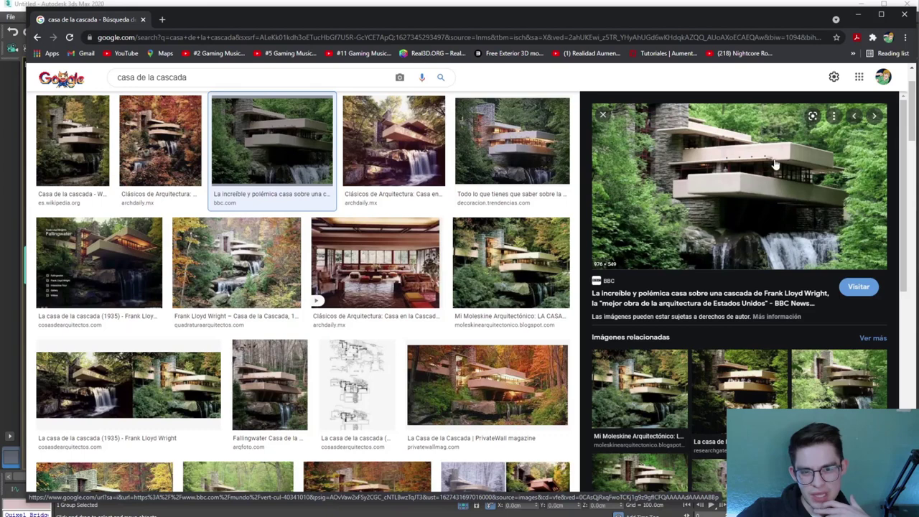
{"action": "left_click", "coordinate": [859, 14]}
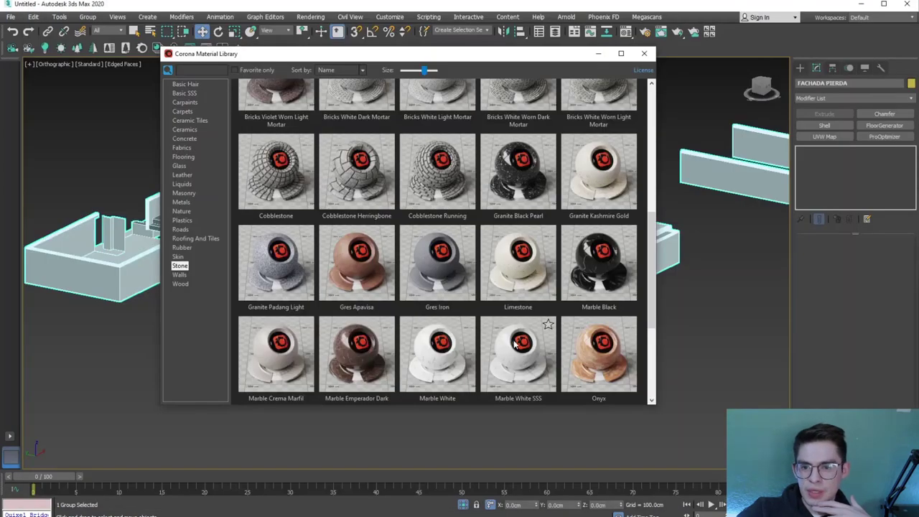
Preview the Marble Crema Marfil and Sandstone stone materials
{"action": "left_click", "coordinate": [274, 351]}
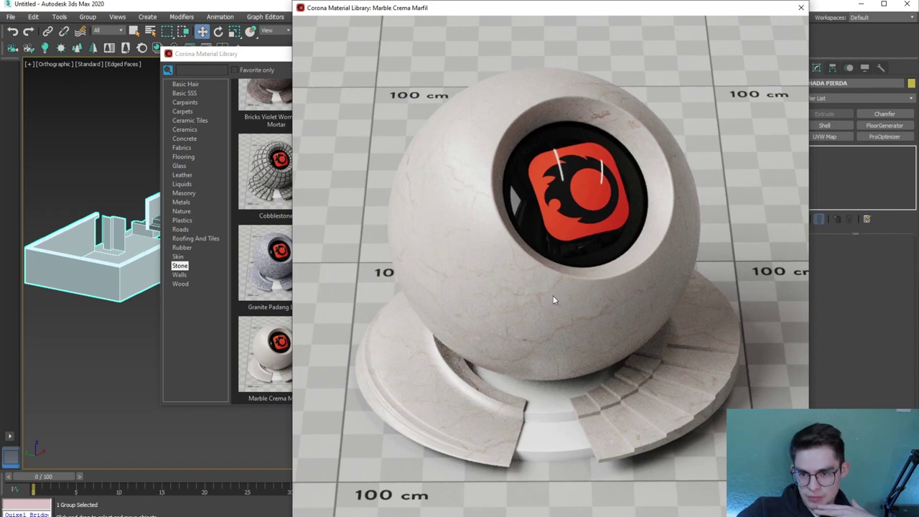
{"action": "left_click", "coordinate": [801, 9]}
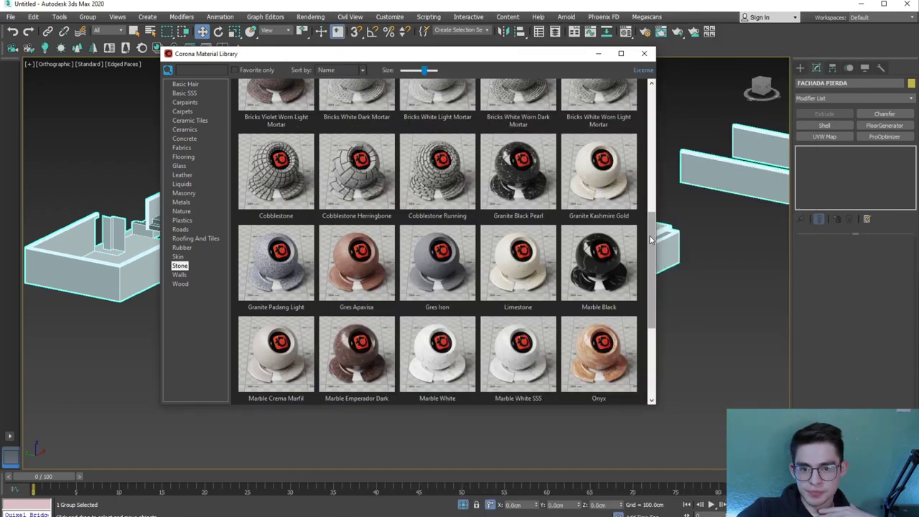
{"action": "scroll", "coordinate": [651, 239], "scroll_direction": "down", "scroll_amount": 2}
{"action": "left_click", "coordinate": [271, 334]}
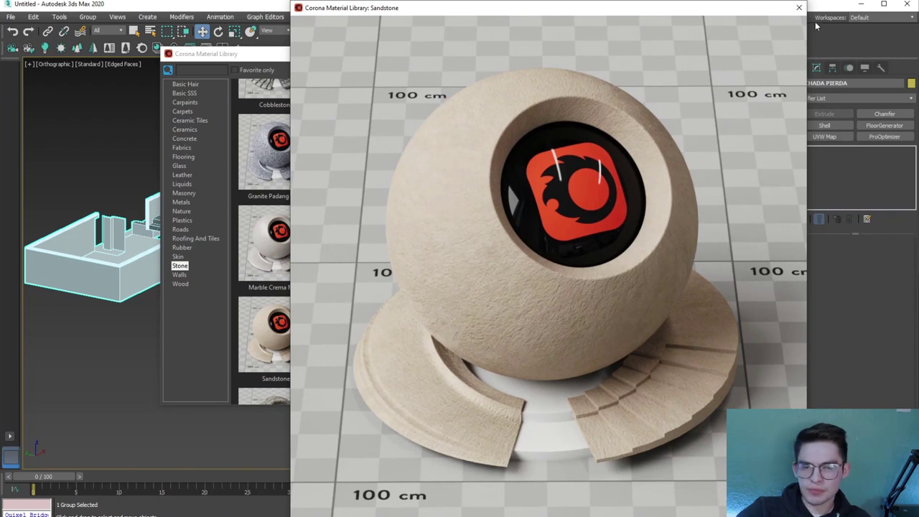
{"action": "left_click", "coordinate": [799, 8]}
Move the library window aside and open the Material Editor with M
{"action": "left_click_drag", "start_coordinate": [386, 51], "coordinate": [275, 45]}
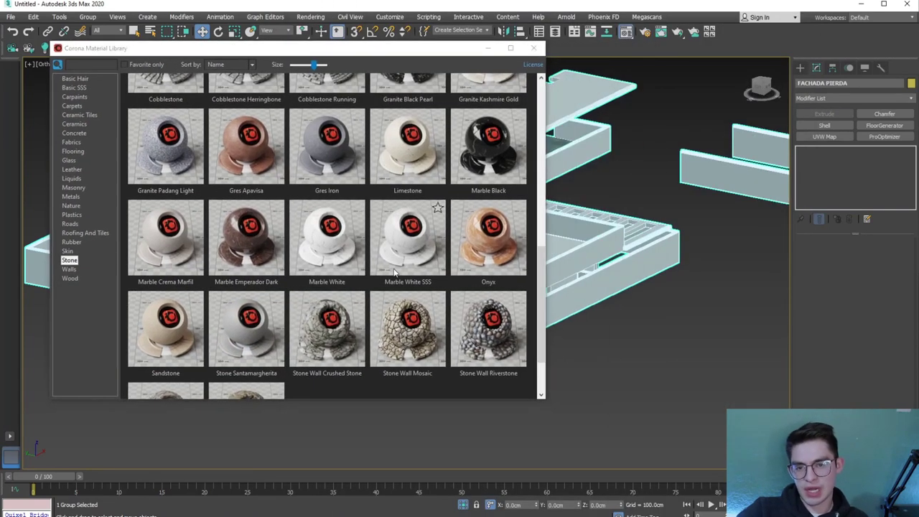
{"action": "key", "text": "m"}
{"action": "left_click", "coordinate": [138, 350]}
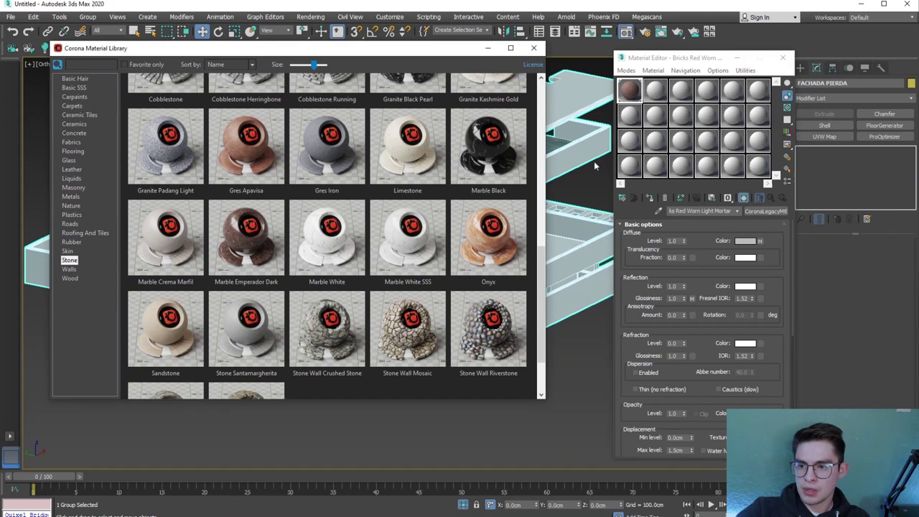
Load Sandstone into the second material slot and assign it to the facade group
{"action": "left_click", "coordinate": [656, 100]}
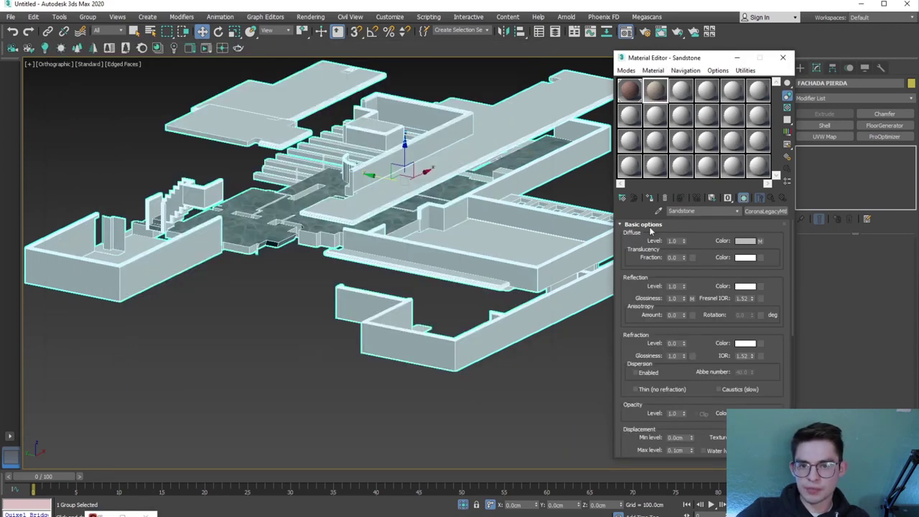
{"action": "left_click", "coordinate": [648, 198]}
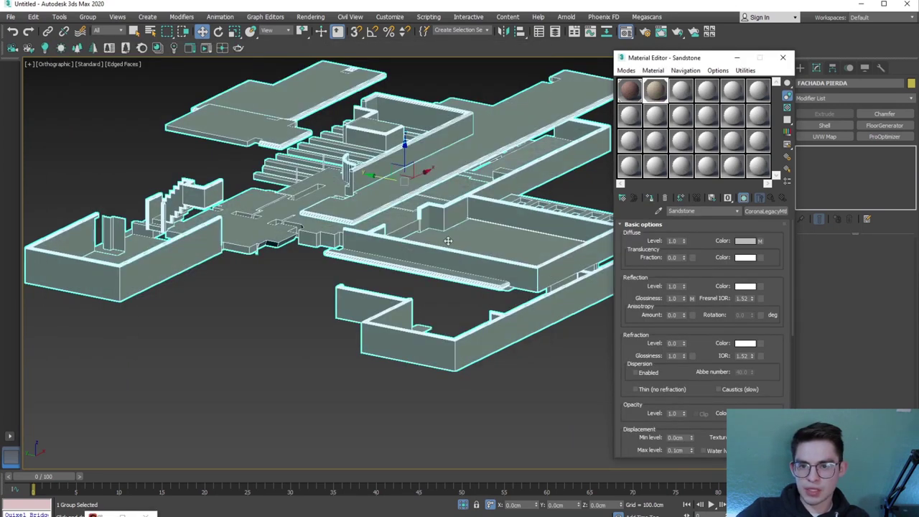
{"action": "left_click", "coordinate": [742, 62]}
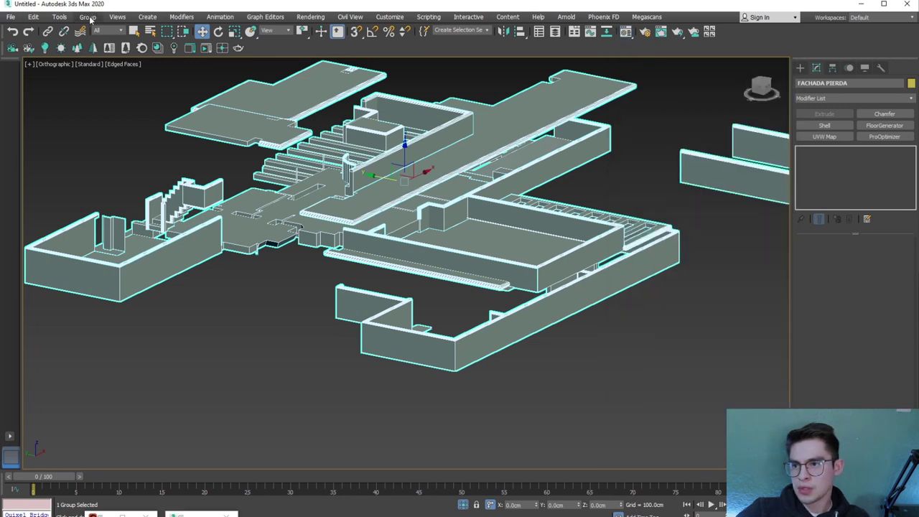
Add a UVW Map modifier with Box mapping and Real-World Map Size
{"action": "left_click", "coordinate": [194, 17]}
{"action": "mouse_move", "coordinate": [198, 127]}
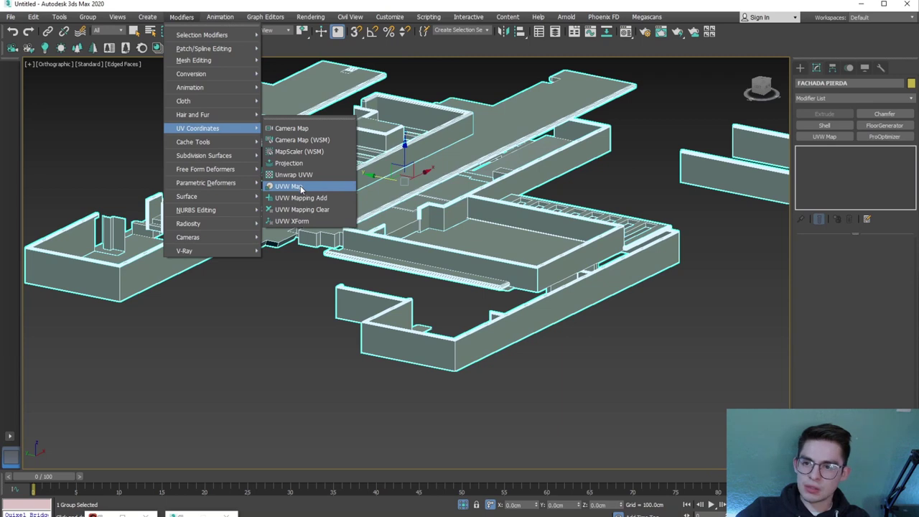
{"action": "left_click", "coordinate": [288, 186]}
{"action": "left_click", "coordinate": [843, 300]}
{"action": "left_click", "coordinate": [822, 400]}
{"action": "scroll", "coordinate": [457, 335], "scroll_direction": "up", "scroll_amount": 10}
{"action": "scroll", "coordinate": [457, 334], "scroll_direction": "up", "scroll_amount": 5}
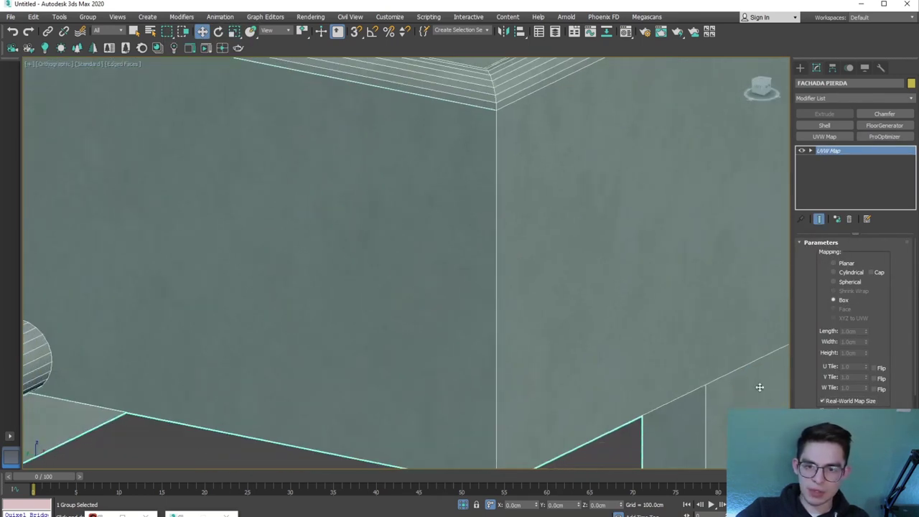
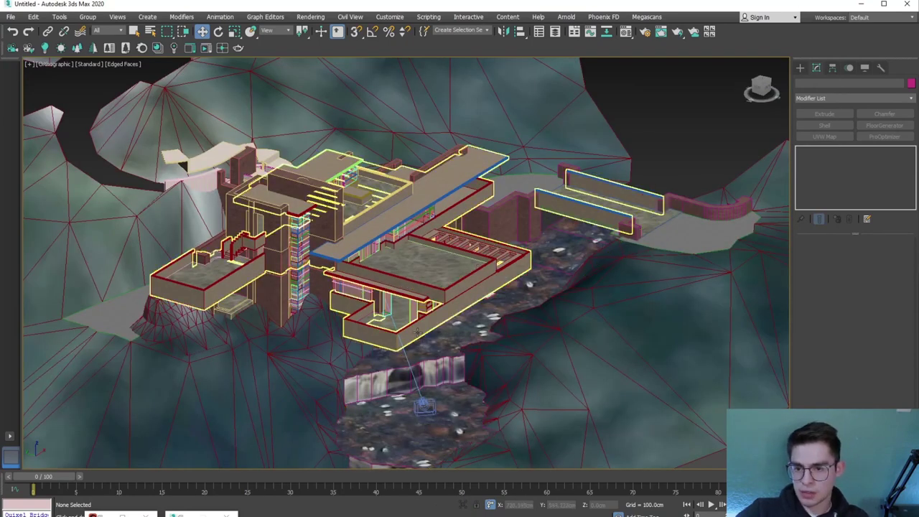
Select the building group, then zoom and pan toward the deck above the waterfall
{"action": "left_click", "coordinate": [420, 344]}
{"action": "right_click", "coordinate": [414, 325]}
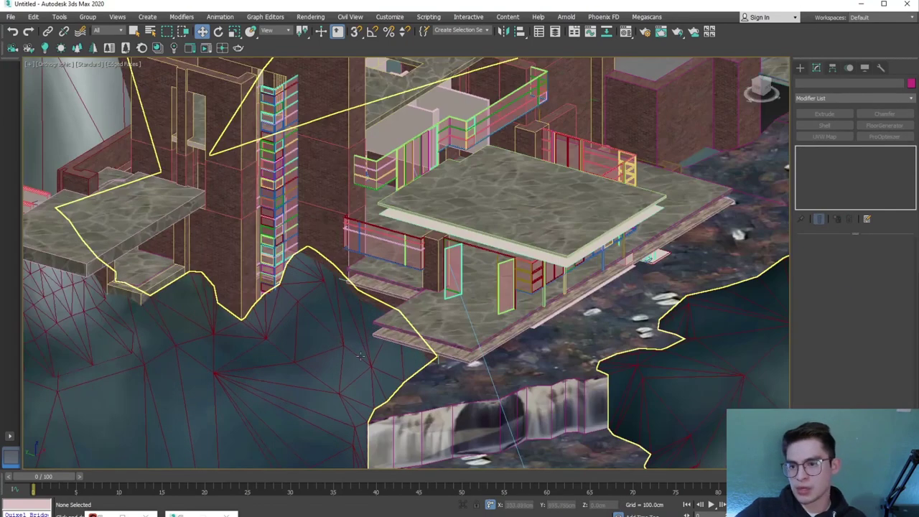
{"action": "mouse_move", "coordinate": [361, 355]}
{"action": "middle_mouse_down"}
{"action": "mouse_move", "coordinate": [337, 338]}
{"action": "mouse_move", "coordinate": [359, 301]}
{"action": "middle_mouse_up"}
{"action": "scroll", "coordinate": [330, 330], "scroll_direction": "up", "scroll_amount": 5}
Select all three support beams beneath the main deck
{"action": "scroll", "coordinate": [318, 316], "scroll_direction": "down", "scroll_amount": 3}
{"action": "scroll", "coordinate": [373, 295], "scroll_direction": "up", "scroll_amount": 3}
{"action": "scroll", "coordinate": [388, 291], "scroll_direction": "up", "scroll_amount": 3}
{"action": "scroll", "coordinate": [403, 287], "scroll_direction": "up", "scroll_amount": 3}
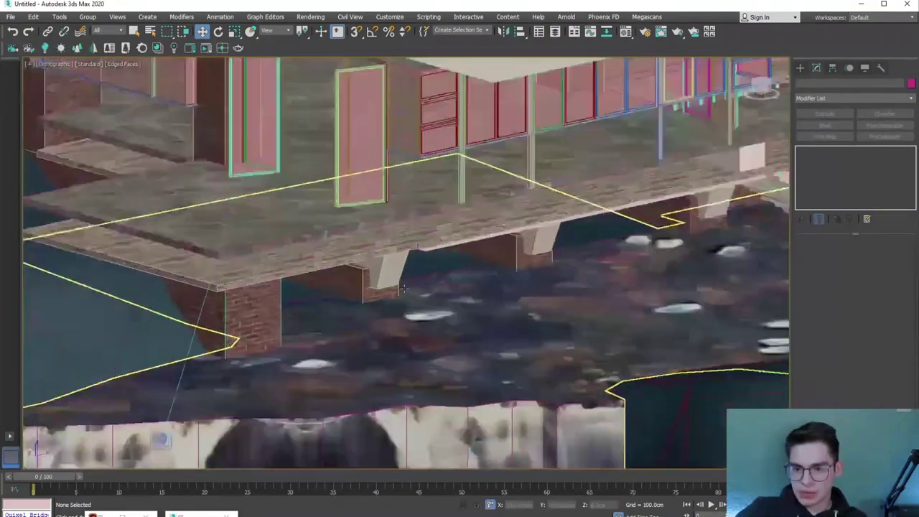
{"action": "left_click", "coordinate": [391, 271]}
{"action": "scroll", "coordinate": [359, 280], "scroll_direction": "up", "scroll_amount": 3}
{"action": "scroll", "coordinate": [353, 280], "scroll_direction": "up", "scroll_amount": 2}
{"action": "scroll", "coordinate": [330, 302], "scroll_direction": "down", "scroll_amount": 2}
{"action": "left_click", "coordinate": [410, 261], "text": "ctrl"}
{"action": "scroll", "coordinate": [410, 261], "scroll_direction": "down", "scroll_amount": 2}
{"action": "left_click", "coordinate": [496, 275], "text": "ctrl"}
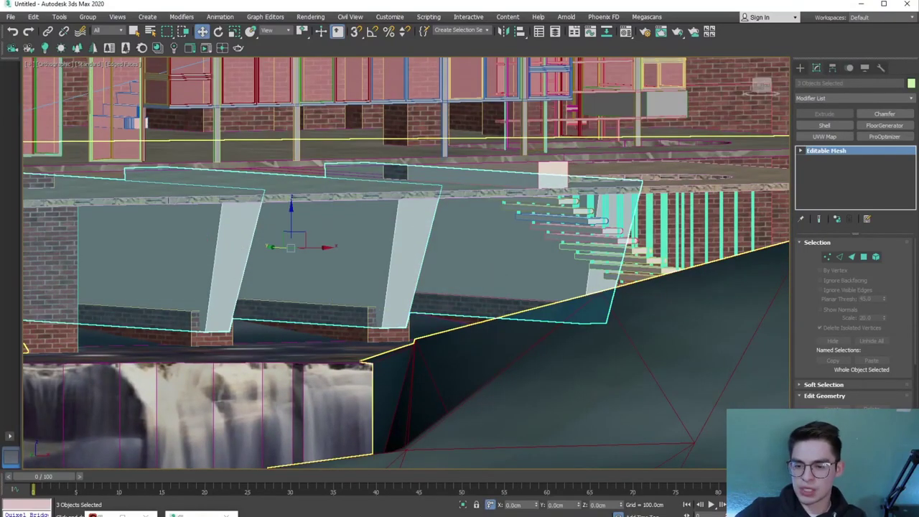
{"action": "left_click", "coordinate": [122, 514]}
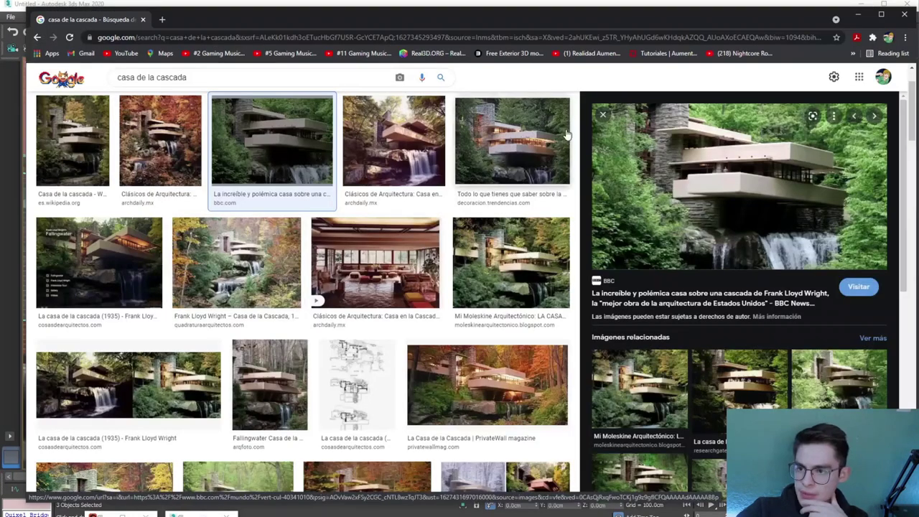
{"action": "key", "text": "Escape"}
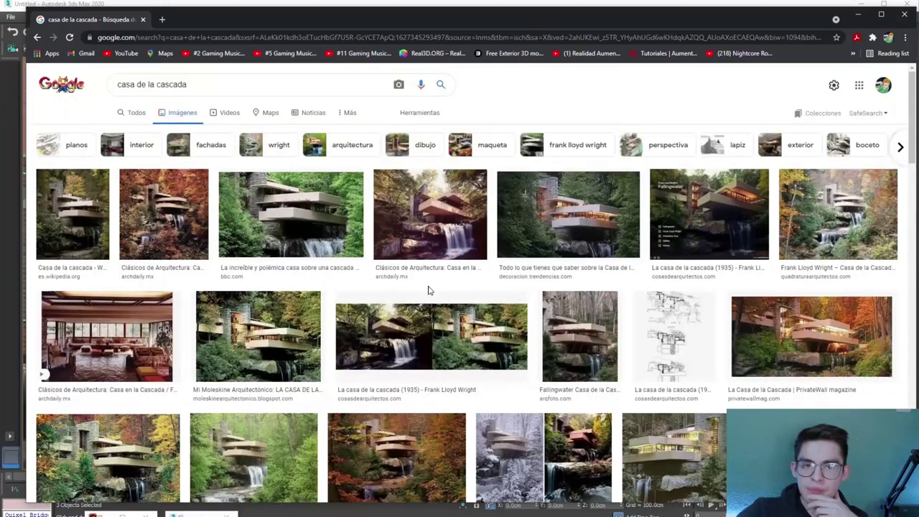
{"action": "left_click", "coordinate": [817, 338]}
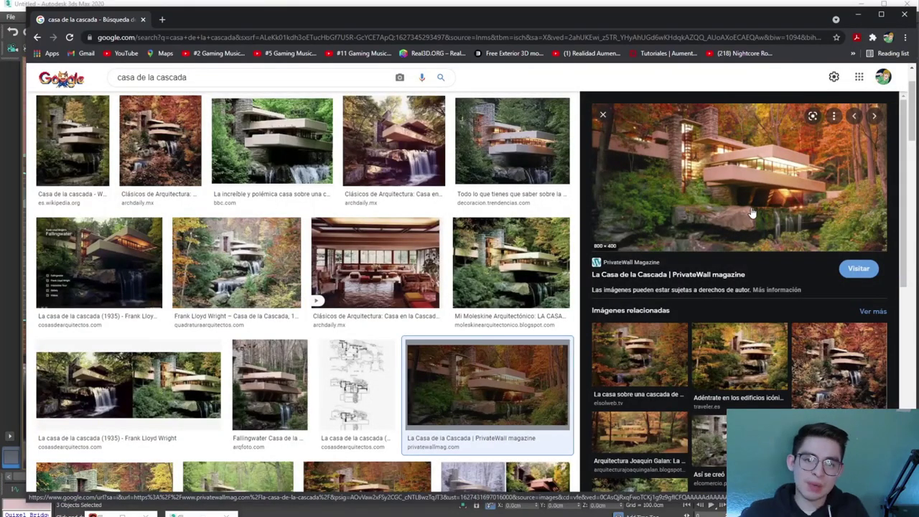
Back in 3ds Max, view the building's base and isolate the three selected beams with Alt+Q
{"action": "key", "text": "alt+Tab"}
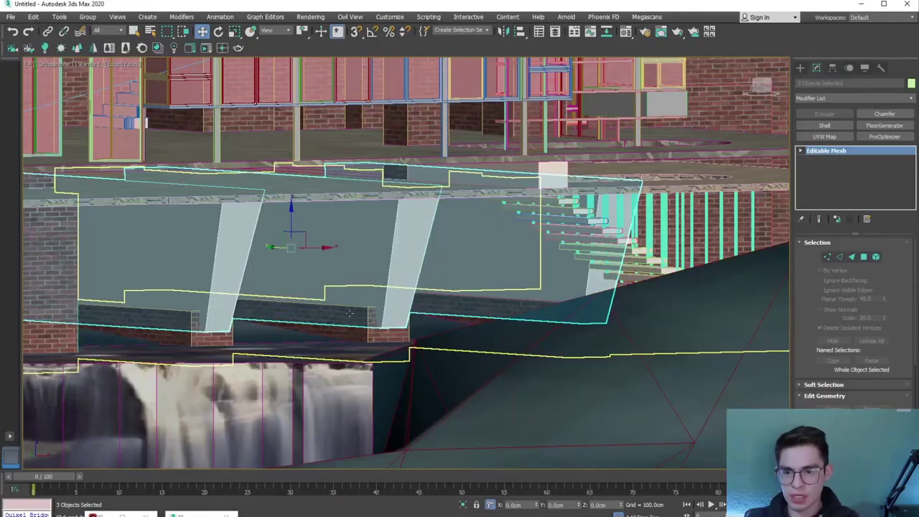
{"action": "middle_click_drag", "start_coordinate": [347, 311], "coordinate": [402, 337], "text": "alt"}
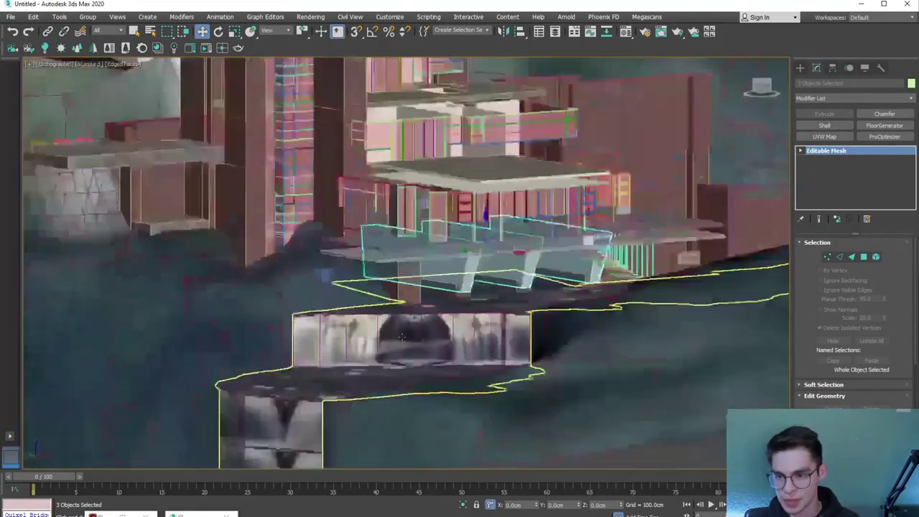
{"action": "scroll", "coordinate": [402, 337], "scroll_direction": "down", "scroll_amount": 5}
{"action": "scroll", "coordinate": [236, 283], "scroll_direction": "up", "scroll_amount": 6}
{"action": "middle_click_drag", "start_coordinate": [236, 283], "coordinate": [324, 318]}
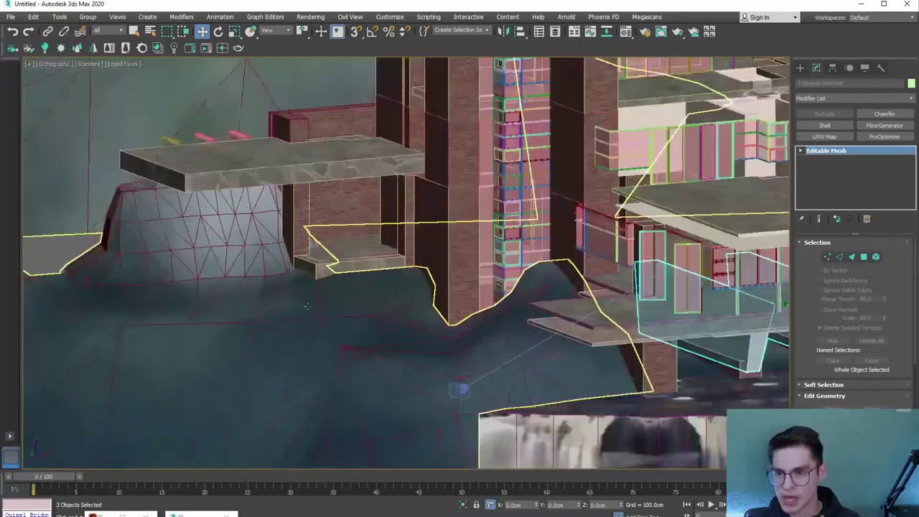
{"action": "scroll", "coordinate": [334, 310], "scroll_direction": "up", "scroll_amount": 5}
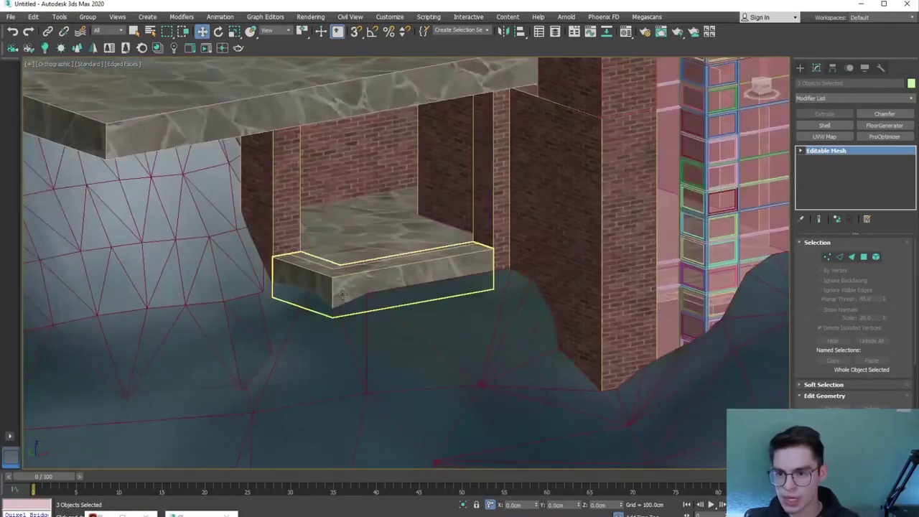
{"action": "scroll", "coordinate": [342, 294], "scroll_direction": "up", "scroll_amount": 2}
{"action": "scroll", "coordinate": [341, 316], "scroll_direction": "down", "scroll_amount": 5}
{"action": "scroll", "coordinate": [338, 347], "scroll_direction": "down", "scroll_amount": 3}
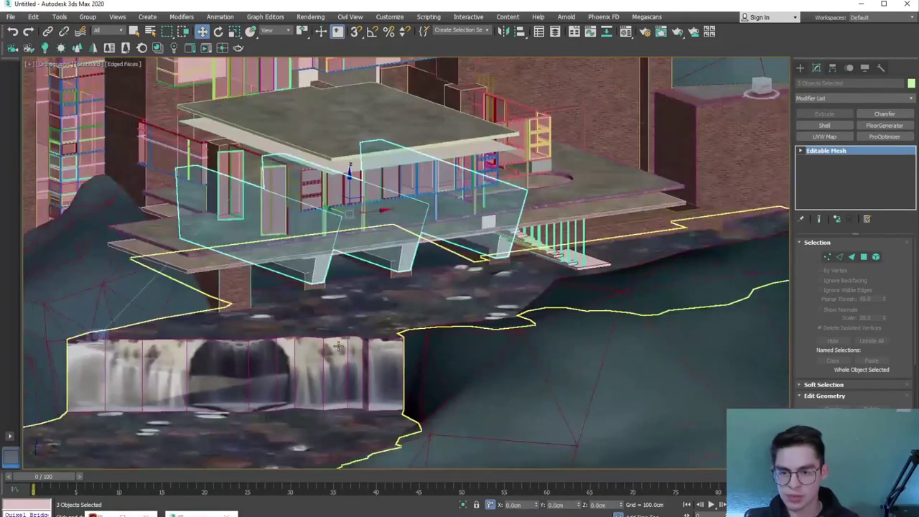
{"action": "key", "text": "alt+q"}
{"action": "scroll", "coordinate": [420, 370], "scroll_direction": "down", "scroll_amount": 2}
Group the three beams under the name ESTRUCTURA PIEDRA
{"action": "left_click", "coordinate": [87, 17]}
{"action": "left_click", "coordinate": [94, 35]}
{"action": "type", "text": "ESTRUCTURA PIEDRA"}
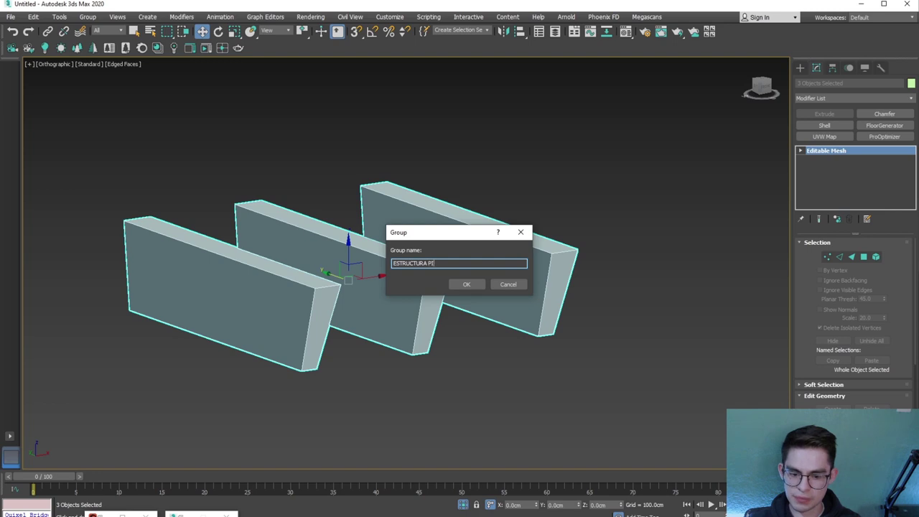
{"action": "left_click", "coordinate": [464, 284]}
{"action": "scroll", "coordinate": [426, 372], "scroll_direction": "up", "scroll_amount": 1}
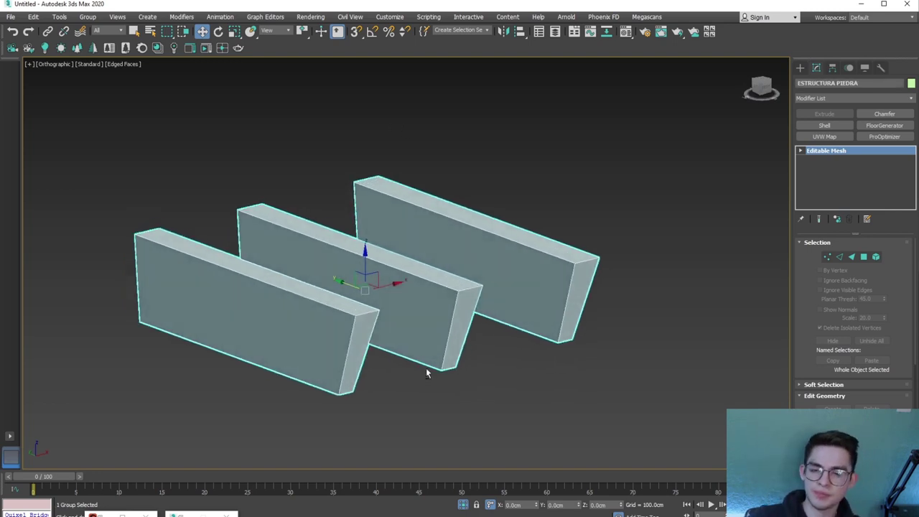
{"action": "left_click", "coordinate": [109, 48]}
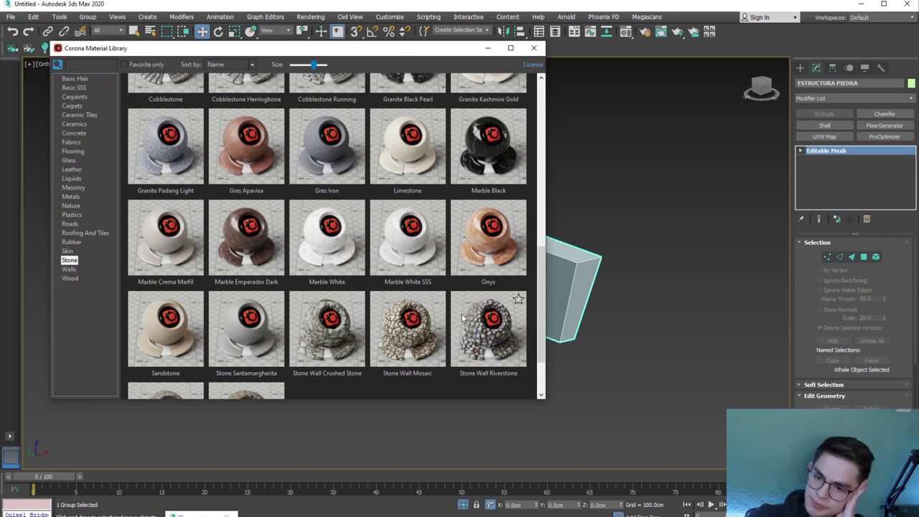
Compare the Stone Wall Crushed Stone and Stone Wall Veneer previews in the Corona library
{"action": "scroll", "coordinate": [463, 318], "scroll_direction": "down", "scroll_amount": 3}
{"action": "left_click", "coordinate": [327, 258]}
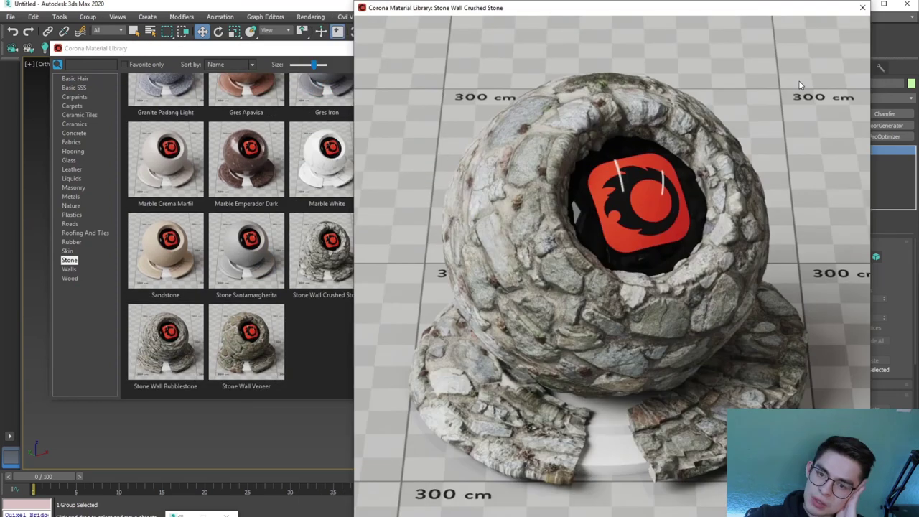
{"action": "left_click", "coordinate": [862, 8]}
{"action": "left_click", "coordinate": [324, 264]}
{"action": "left_click", "coordinate": [863, 8]}
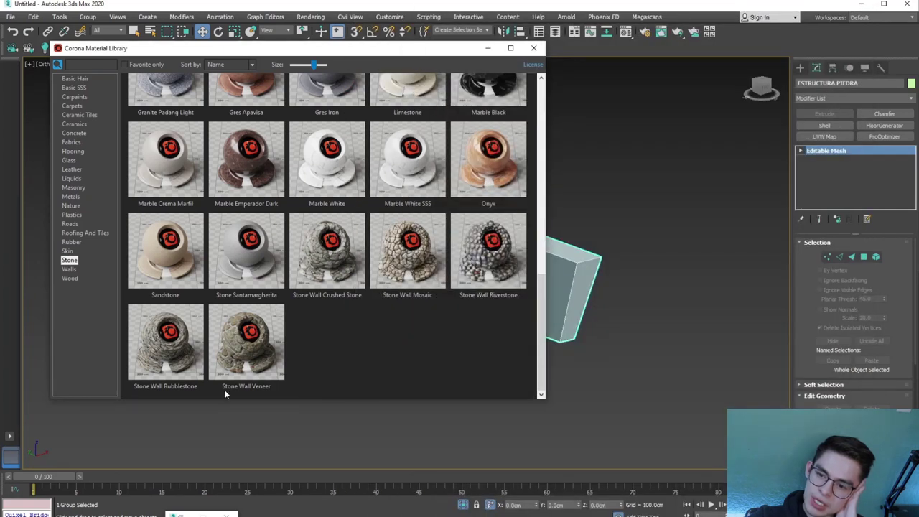
{"action": "left_click", "coordinate": [242, 382]}
Load Stone Wall Veneer into the Material Editor and assign it to the beams
{"action": "key", "text": "m"}
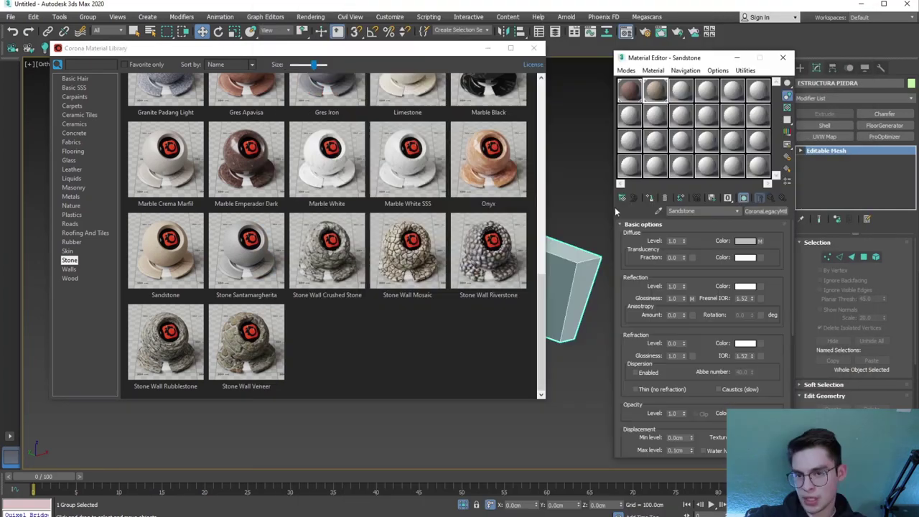
{"action": "left_click_drag", "start_coordinate": [239, 347], "coordinate": [644, 115]}
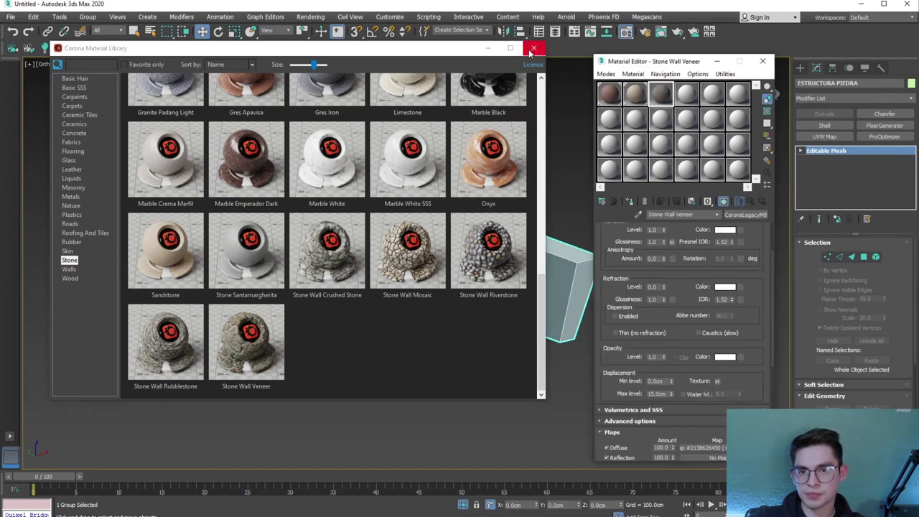
{"action": "left_click", "coordinate": [487, 49]}
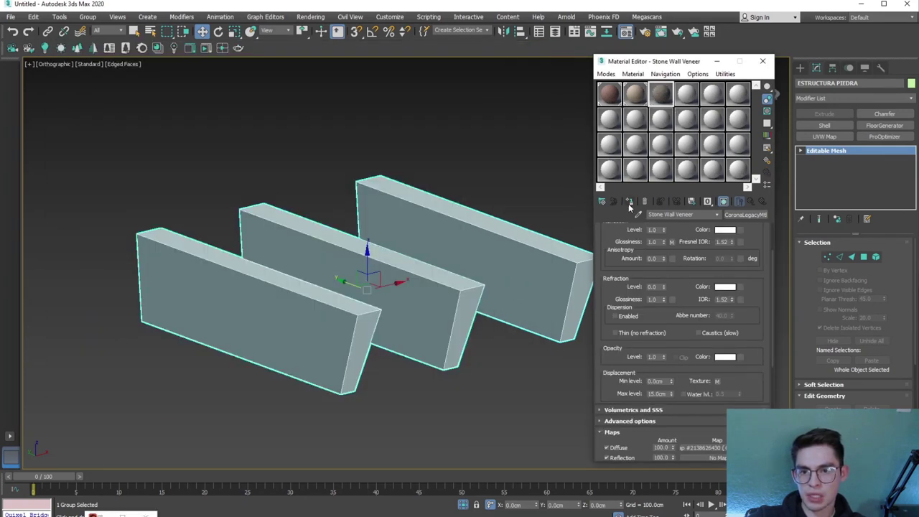
{"action": "left_click", "coordinate": [629, 201]}
{"action": "left_click", "coordinate": [761, 63]}
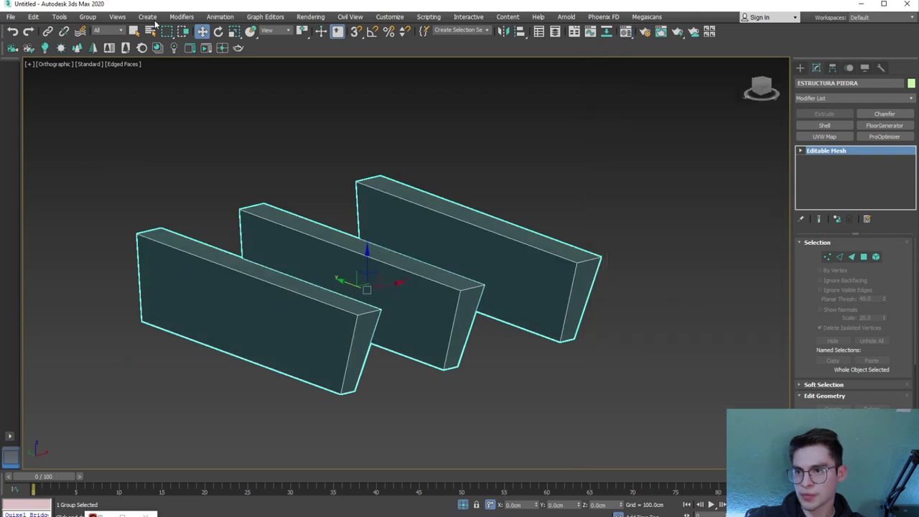
Add a UVW Map modifier with Box projection and Real-World Map Size
{"action": "left_click", "coordinate": [182, 16]}
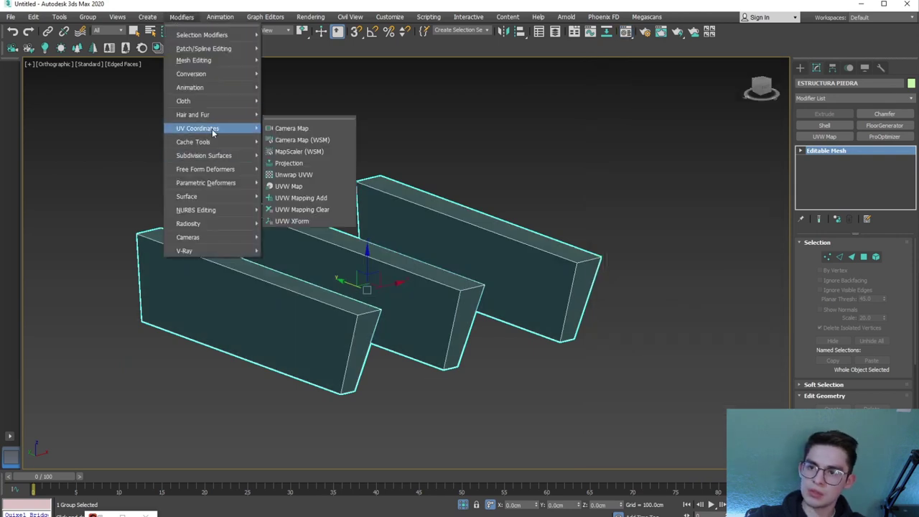
{"action": "left_click", "coordinate": [289, 185]}
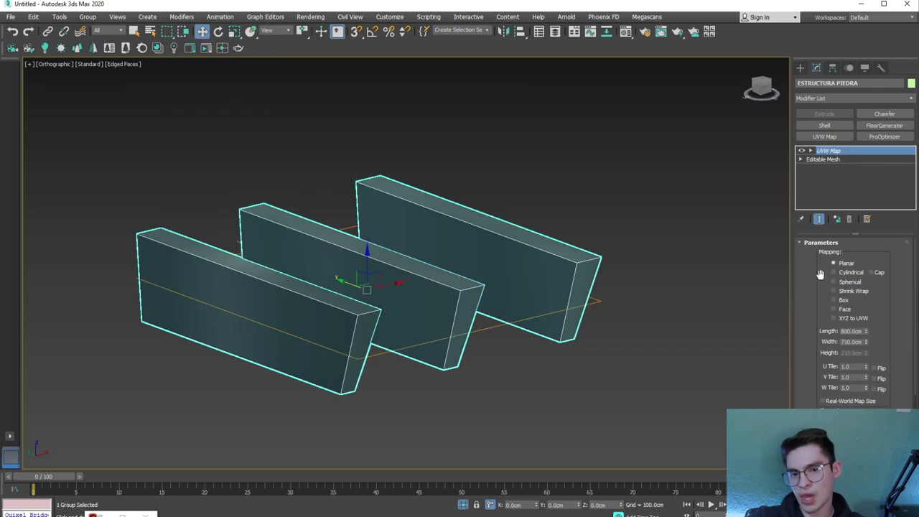
{"action": "left_click", "coordinate": [842, 300]}
{"action": "left_click", "coordinate": [823, 401]}
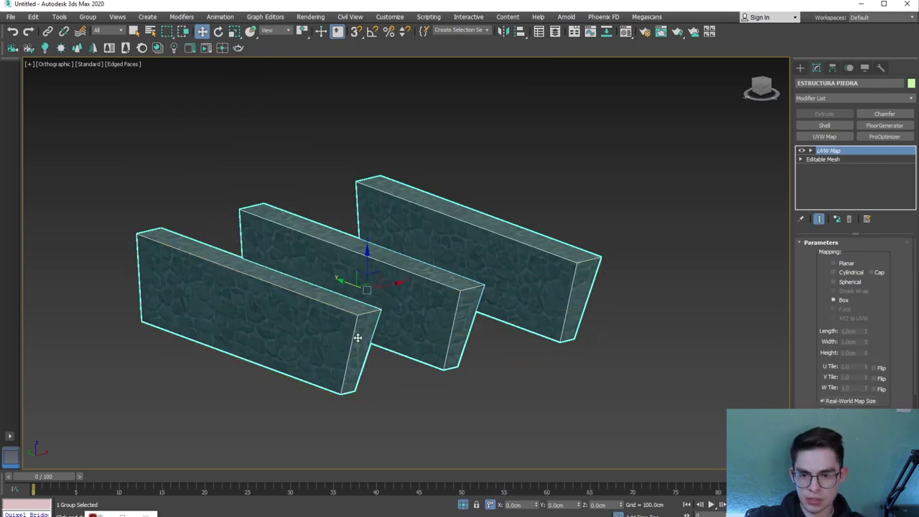
{"action": "scroll", "coordinate": [374, 345], "scroll_direction": "up", "scroll_amount": 5}
{"action": "scroll", "coordinate": [365, 323], "scroll_direction": "up", "scroll_amount": 3}
{"action": "scroll", "coordinate": [362, 337], "scroll_direction": "up", "scroll_amount": 2}
{"action": "scroll", "coordinate": [362, 342], "scroll_direction": "down", "scroll_amount": 3}
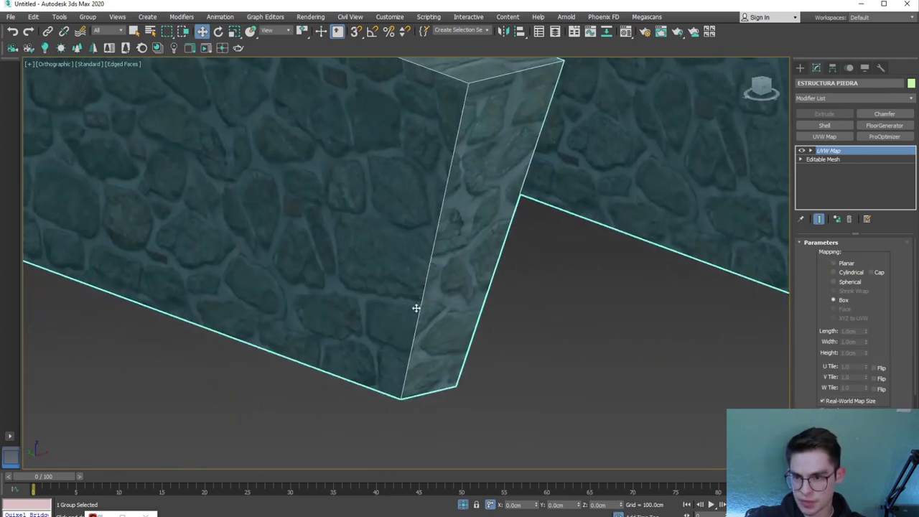
{"action": "scroll", "coordinate": [417, 308], "scroll_direction": "down", "scroll_amount": 3}
{"action": "scroll", "coordinate": [356, 323], "scroll_direction": "down", "scroll_amount": 3}
{"action": "scroll", "coordinate": [377, 316], "scroll_direction": "down", "scroll_amount": 3}
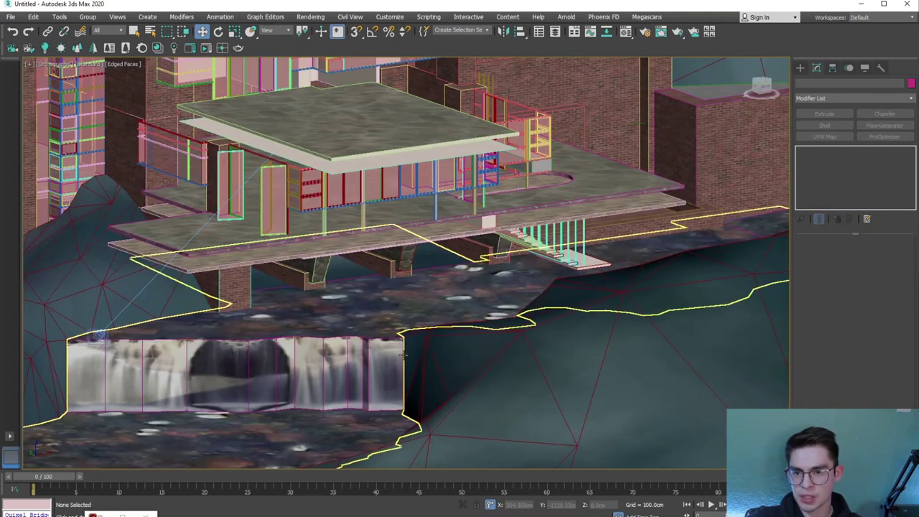
Switch to the Corona camera view with safe frame shown and start interactive rendering
{"action": "left_click", "coordinate": [418, 365]}
{"action": "key", "text": "c"}
{"action": "left_click", "coordinate": [507, 134]}
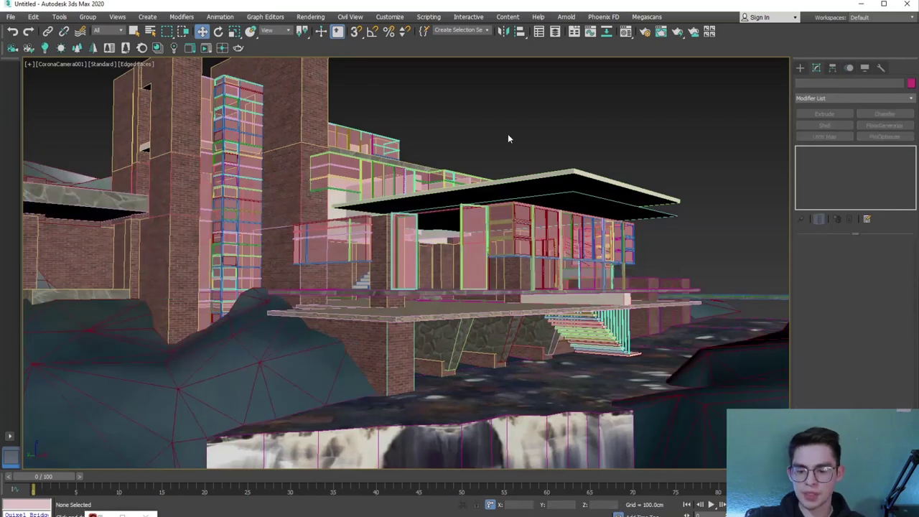
{"action": "key", "text": "shift+f"}
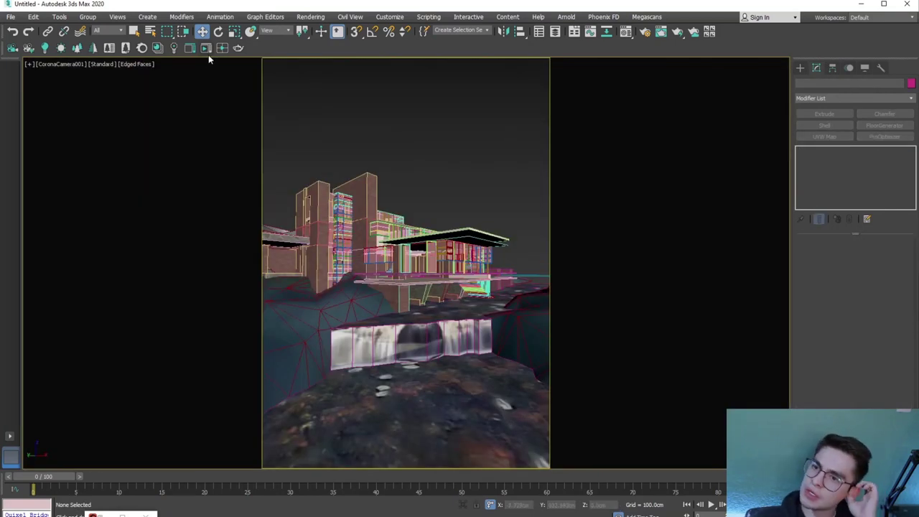
{"action": "left_click", "coordinate": [206, 48]}
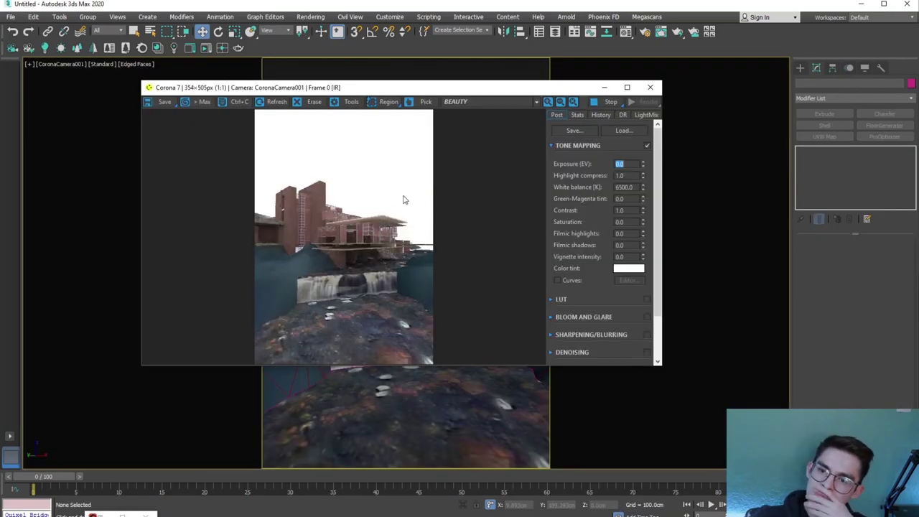
Rearrange the Corona render window over the viewport and select the building objects
{"action": "left_click_drag", "start_coordinate": [414, 86], "coordinate": [484, 242]}
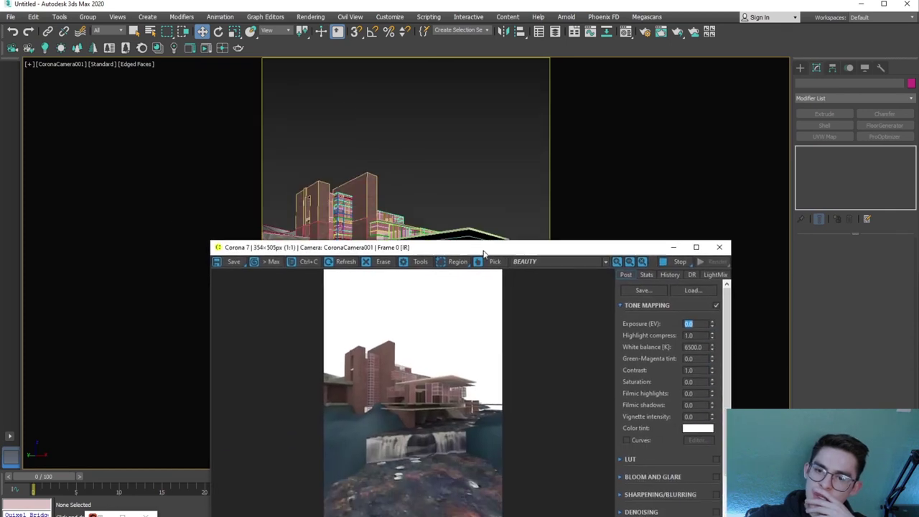
{"action": "right_click", "coordinate": [428, 151]}
{"action": "left_click", "coordinate": [435, 104]}
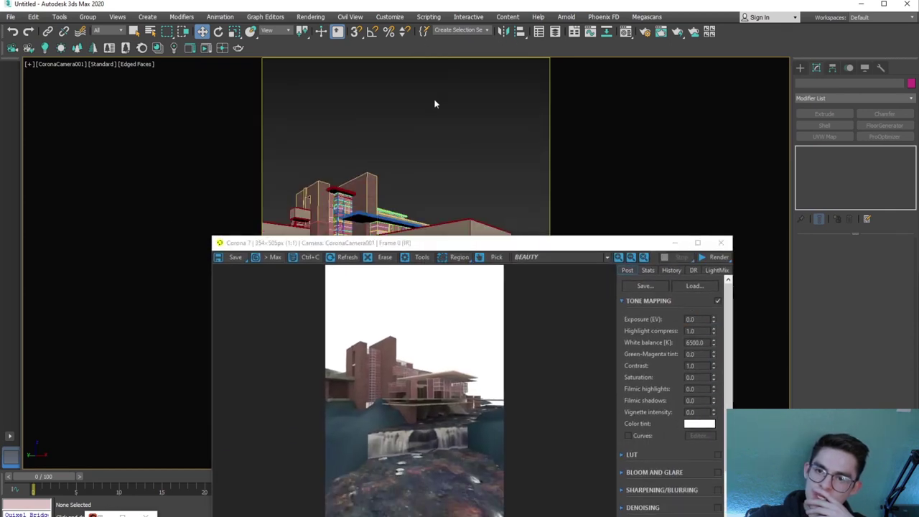
{"action": "left_click", "coordinate": [712, 264]}
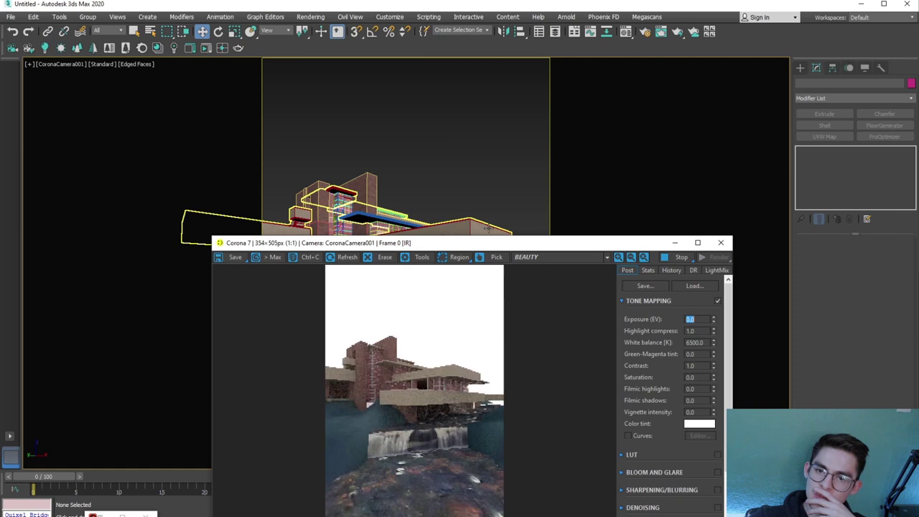
{"action": "left_click_drag", "start_coordinate": [438, 242], "coordinate": [434, 74]}
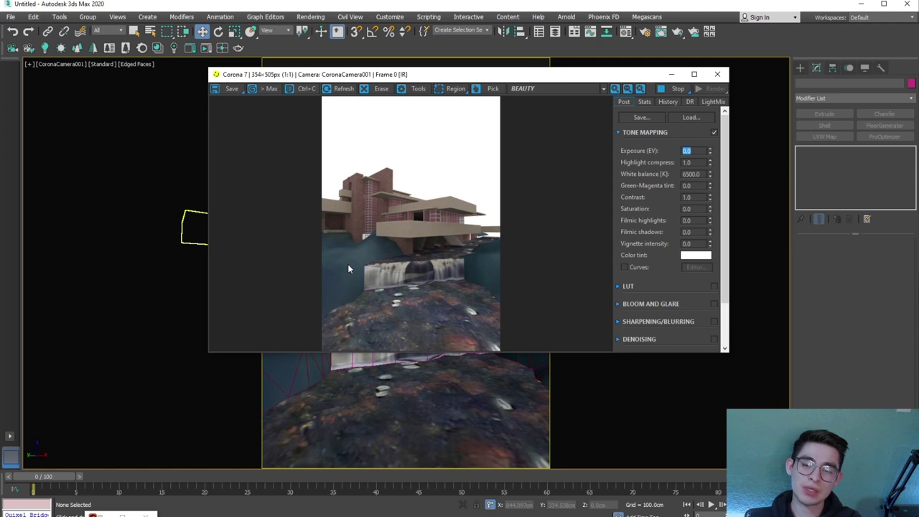
Zoom into the render and back out, minimize it, and switch to an orthographic view
{"action": "scroll", "coordinate": [344, 239], "scroll_direction": "up", "scroll_amount": 2}
{"action": "scroll", "coordinate": [275, 243], "scroll_direction": "up", "scroll_amount": 1}
{"action": "scroll", "coordinate": [374, 235], "scroll_direction": "up", "scroll_amount": 1}
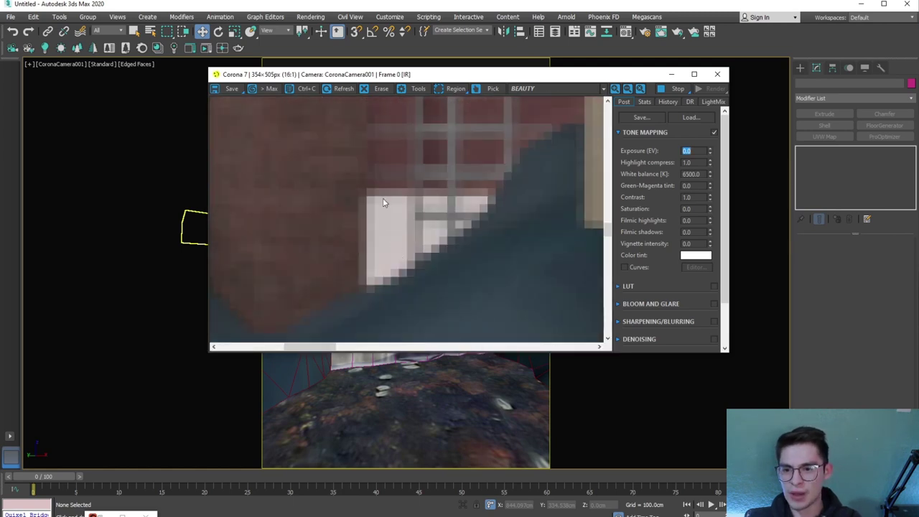
{"action": "scroll", "coordinate": [382, 203], "scroll_direction": "down", "scroll_amount": 2}
{"action": "scroll", "coordinate": [316, 230], "scroll_direction": "down", "scroll_amount": 1}
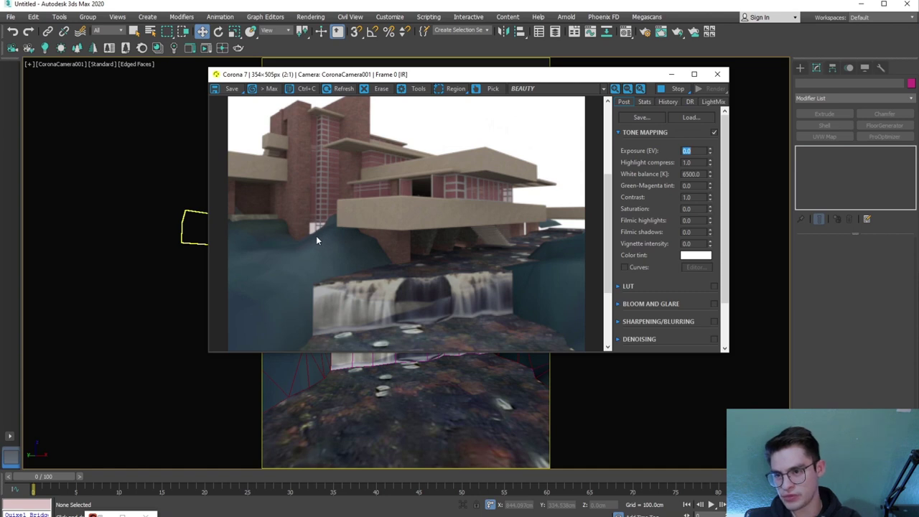
{"action": "scroll", "coordinate": [316, 241], "scroll_direction": "down", "scroll_amount": 1}
{"action": "left_click", "coordinate": [673, 75]}
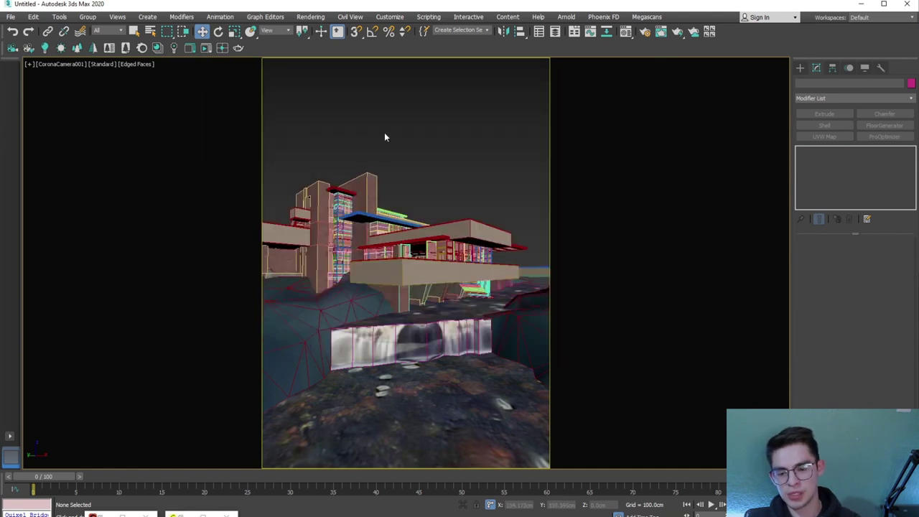
{"action": "key", "text": "u"}
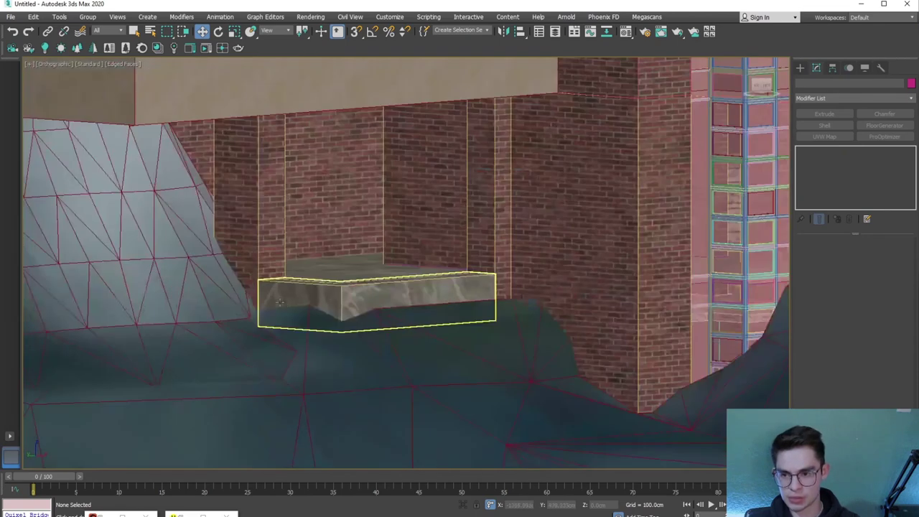
Select the stone slab, change viewport shading with F3, and orbit toward the brick window
{"action": "middle_click_drag", "start_coordinate": [280, 302], "coordinate": [336, 273]}
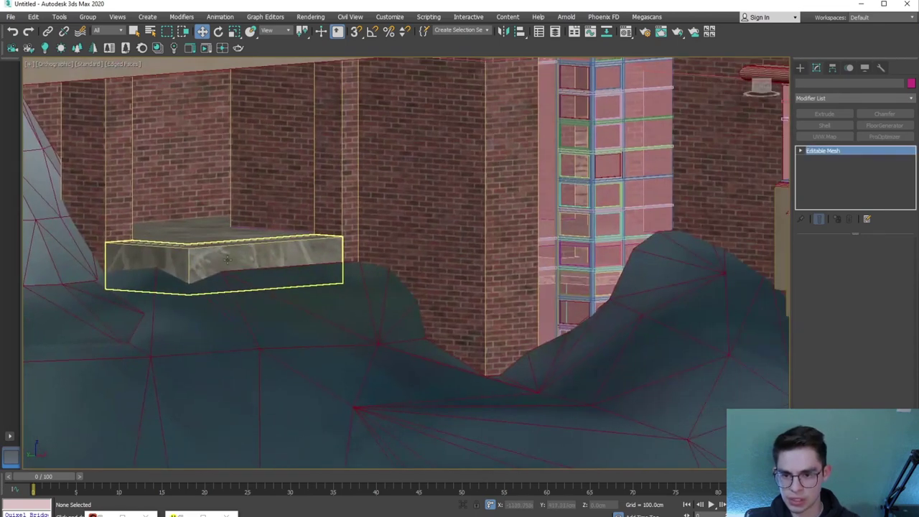
{"action": "left_click", "coordinate": [226, 259]}
{"action": "mouse_move", "coordinate": [496, 353]}
{"action": "middle_mouse_down"}
{"action": "mouse_move", "coordinate": [393, 317]}
{"action": "mouse_move", "coordinate": [381, 274]}
{"action": "mouse_move", "coordinate": [378, 285]}
{"action": "middle_mouse_up"}
{"action": "scroll", "coordinate": [378, 285], "scroll_direction": "up", "scroll_amount": 5}
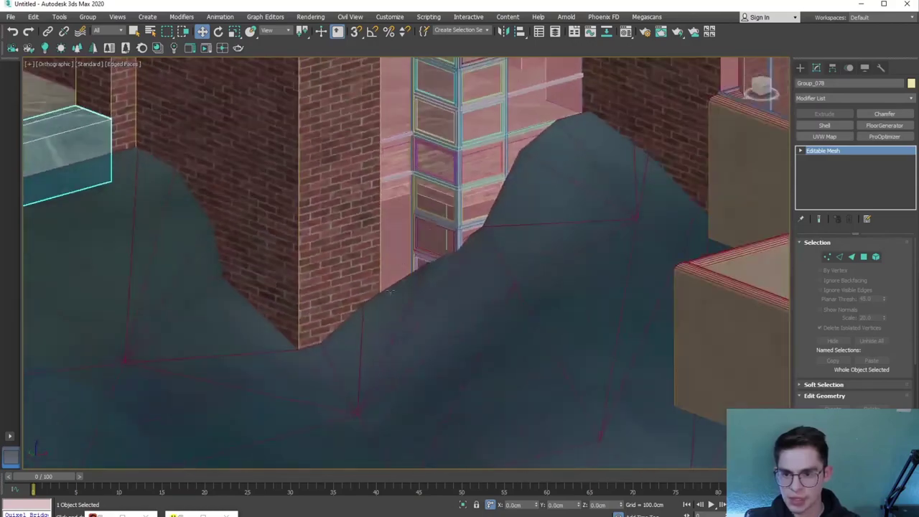
{"action": "key", "text": "F3"}
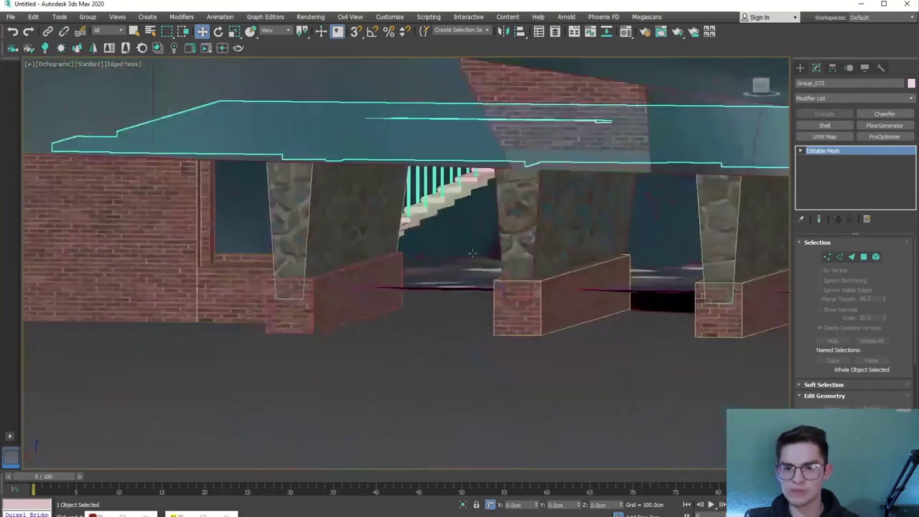
{"action": "mouse_move", "coordinate": [472, 252]}
{"action": "middle_mouse_down", "text": "alt"}
{"action": "mouse_move", "coordinate": [368, 265]}
{"action": "mouse_move", "coordinate": [720, 264]}
{"action": "middle_mouse_up", "text": "alt"}
{"action": "middle_click_drag", "start_coordinate": [489, 225], "coordinate": [459, 247], "text": "alt"}
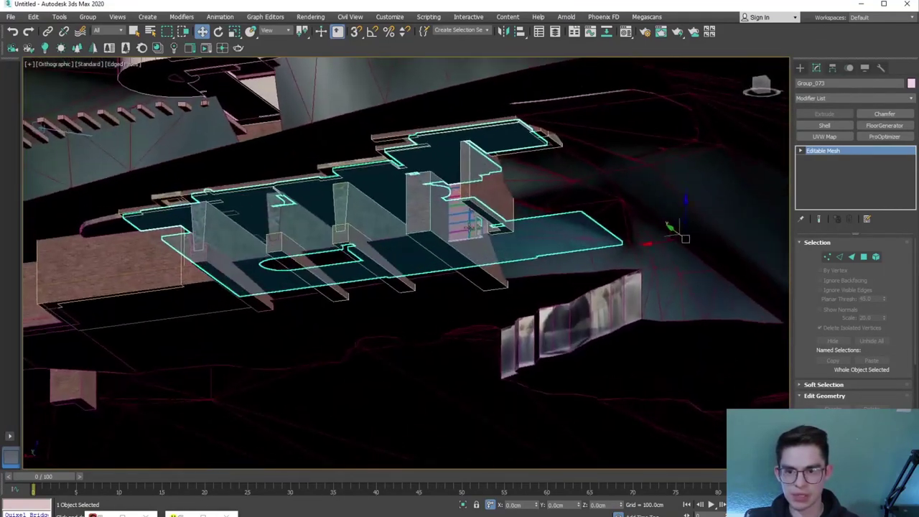
{"action": "scroll", "coordinate": [455, 251], "scroll_direction": "up", "scroll_amount": 5}
Draw a 110 × 270 × 260 cm standard box over the window opening
{"action": "left_click", "coordinate": [800, 67]}
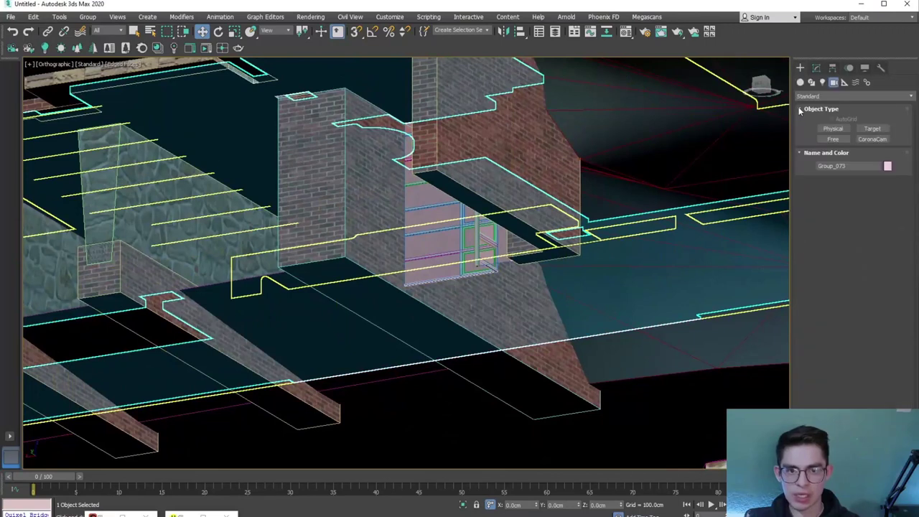
{"action": "left_click", "coordinate": [801, 82]}
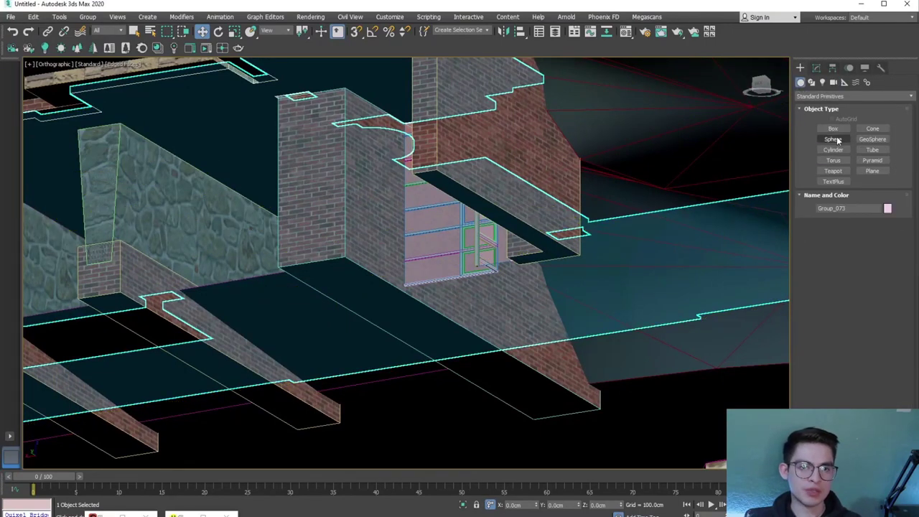
{"action": "left_click", "coordinate": [833, 129]}
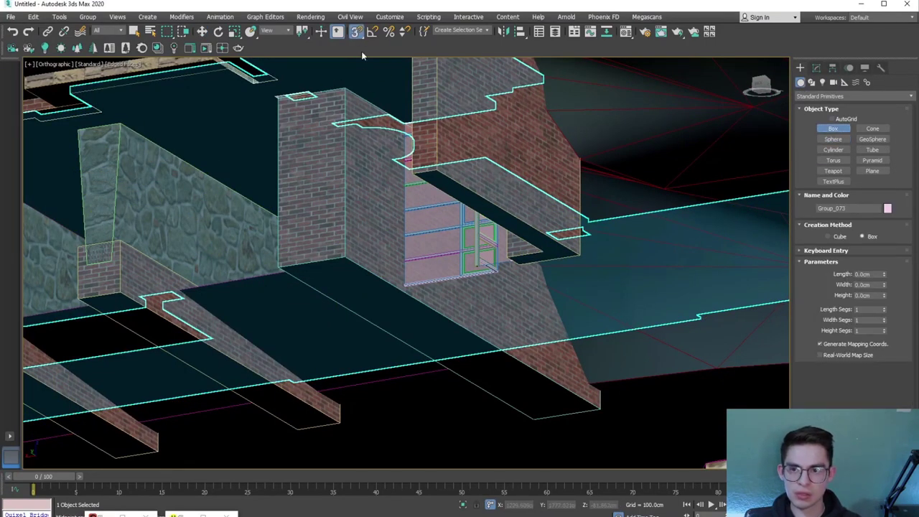
{"action": "left_click_drag", "start_coordinate": [532, 250], "coordinate": [345, 256]}
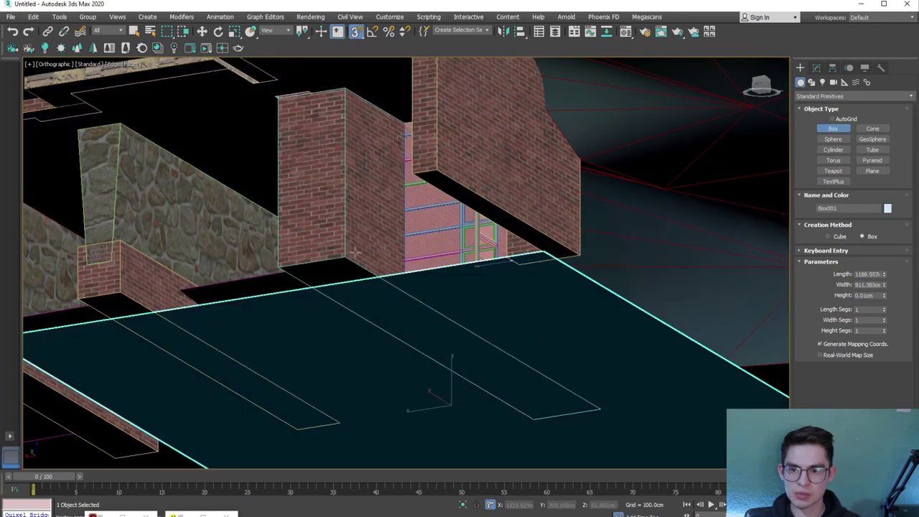
{"action": "left_click", "coordinate": [341, 97]}
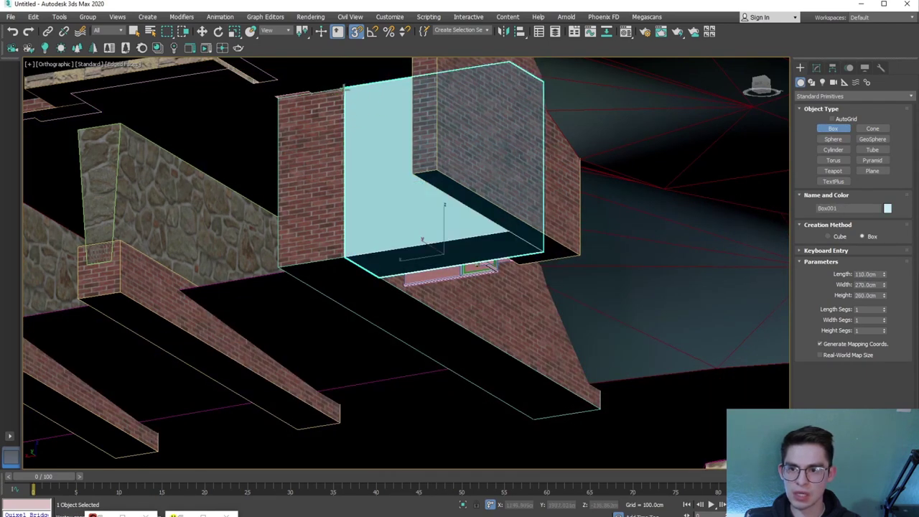
{"action": "middle_click_drag", "start_coordinate": [340, 98], "coordinate": [434, 192], "text": "alt"}
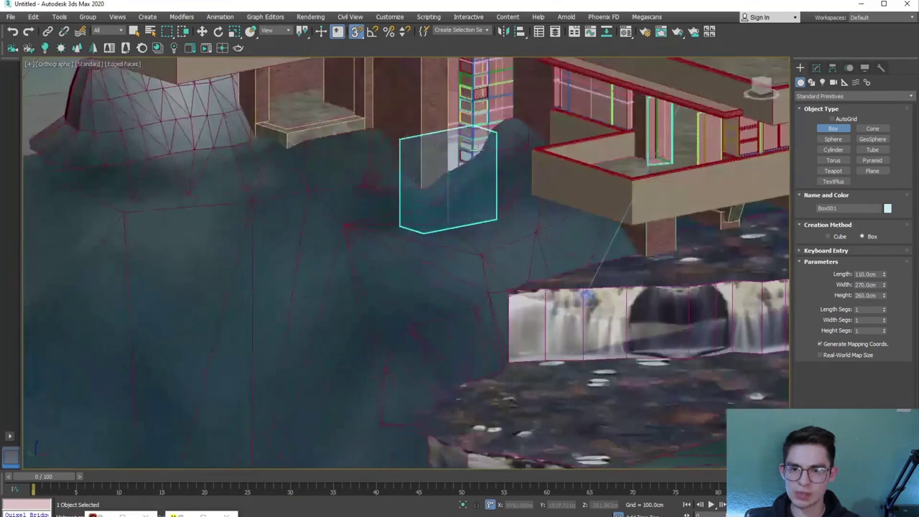
{"action": "scroll", "coordinate": [421, 183], "scroll_direction": "up", "scroll_amount": 5}
{"action": "scroll", "coordinate": [410, 211], "scroll_direction": "down", "scroll_amount": 3}
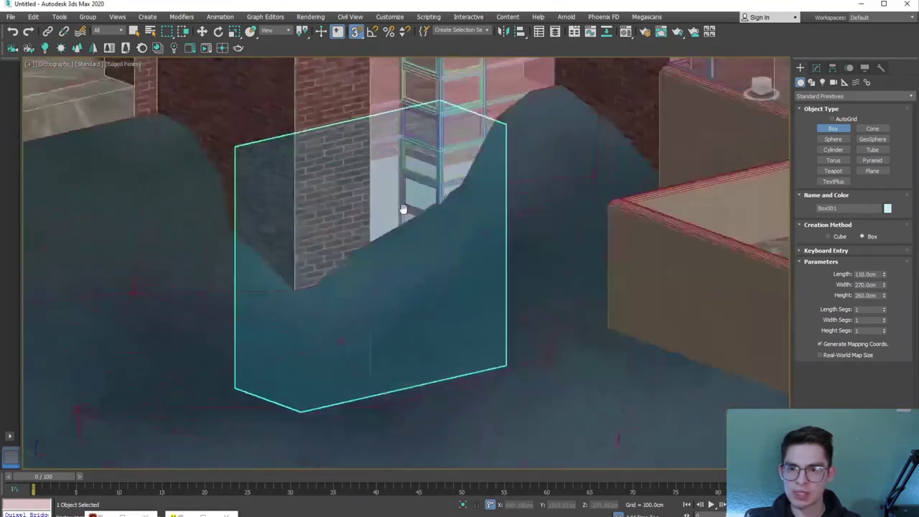
{"action": "scroll", "coordinate": [396, 206], "scroll_direction": "down", "scroll_amount": 2}
Return to selection mode, face the new box, and open the Material Editor
{"action": "left_click", "coordinate": [135, 32]}
{"action": "middle_click_drag", "start_coordinate": [287, 216], "coordinate": [341, 253], "text": "alt"}
{"action": "scroll", "coordinate": [305, 229], "scroll_direction": "up", "scroll_amount": 3}
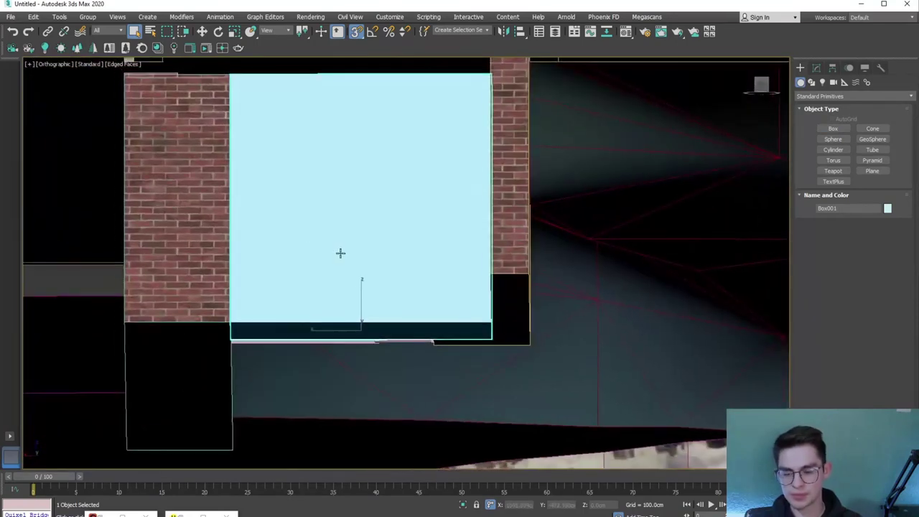
{"action": "key", "text": "m"}
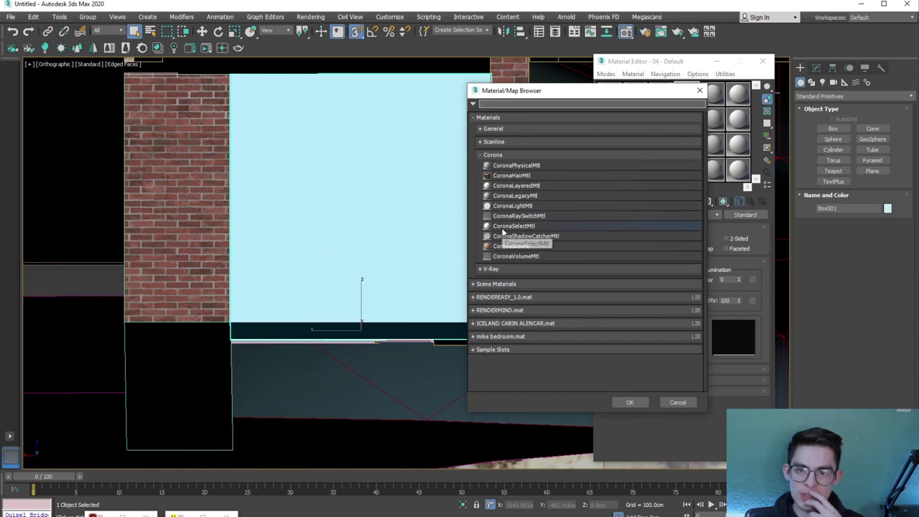
Set material 04 - Default to CoronaLegacyMtl and close the Material Editor
{"action": "left_click", "coordinate": [500, 198]}
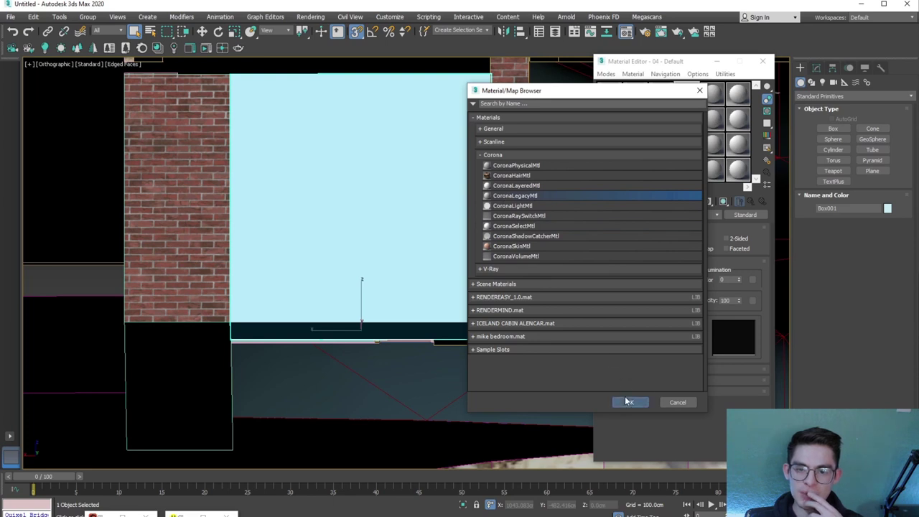
{"action": "left_click", "coordinate": [628, 402]}
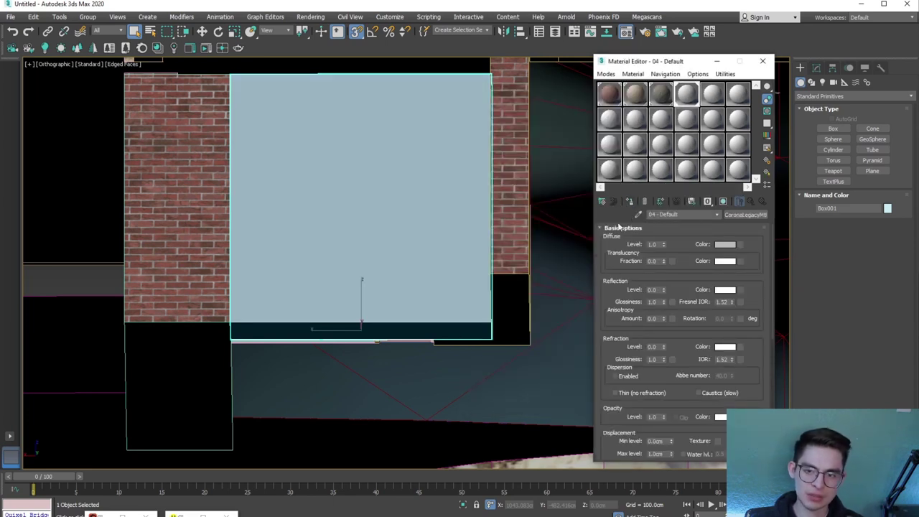
{"action": "scroll", "coordinate": [359, 280], "scroll_direction": "down", "scroll_amount": 10}
{"action": "middle_click_drag", "start_coordinate": [359, 280], "coordinate": [430, 237], "text": "alt"}
{"action": "left_click", "coordinate": [373, 344]}
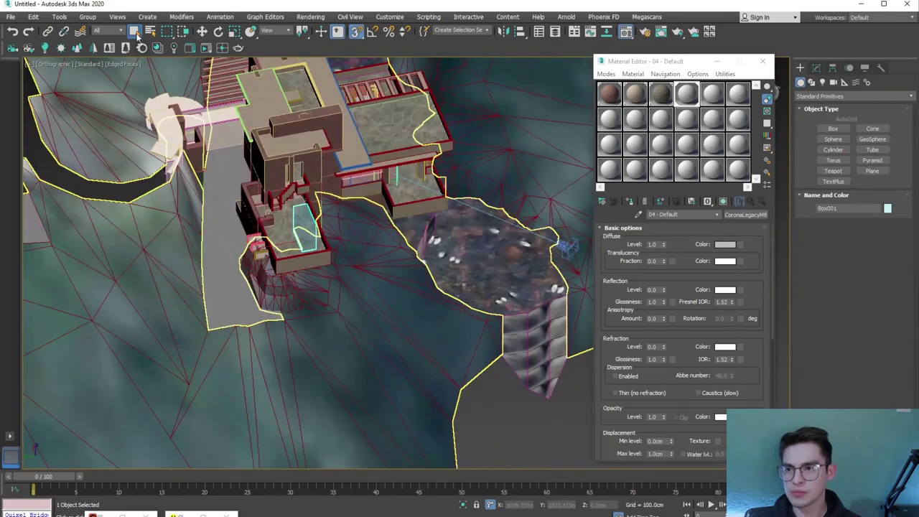
{"action": "key", "text": "w"}
{"action": "mouse_move", "coordinate": [273, 237]}
{"action": "middle_mouse_down", "text": "alt"}
{"action": "mouse_move", "coordinate": [289, 260]}
{"action": "mouse_move", "coordinate": [335, 267]}
{"action": "middle_mouse_up", "text": "alt"}
{"action": "key", "text": "m"}
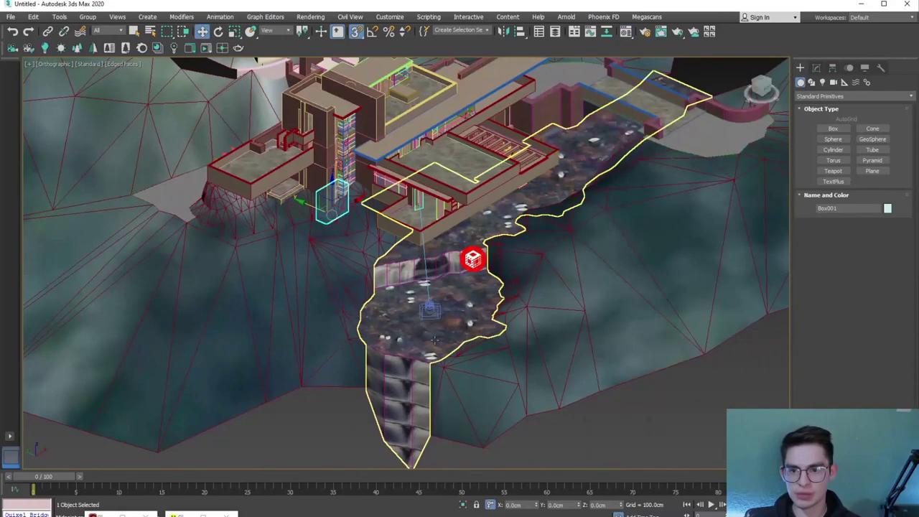
{"action": "scroll", "coordinate": [347, 384], "scroll_direction": "up", "scroll_amount": 3}
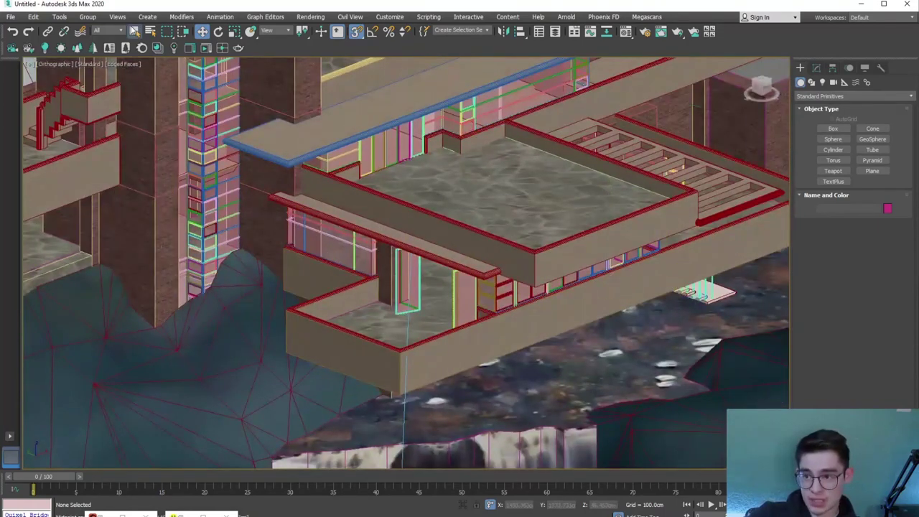
Review and close the render window, then isolate the VIDRIOS Y CANCELES glass group
{"action": "left_click", "coordinate": [133, 31]}
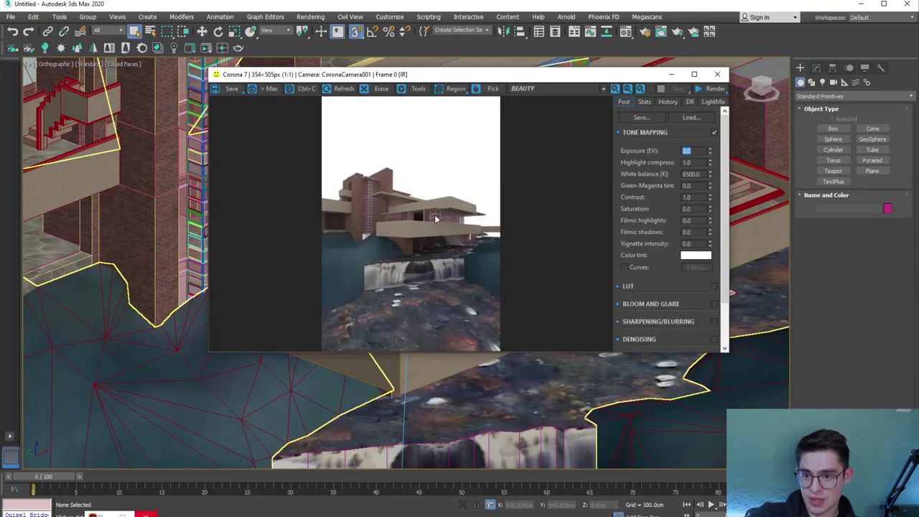
{"action": "scroll", "coordinate": [437, 215], "scroll_direction": "up", "scroll_amount": 3}
{"action": "scroll", "coordinate": [439, 222], "scroll_direction": "down", "scroll_amount": 1}
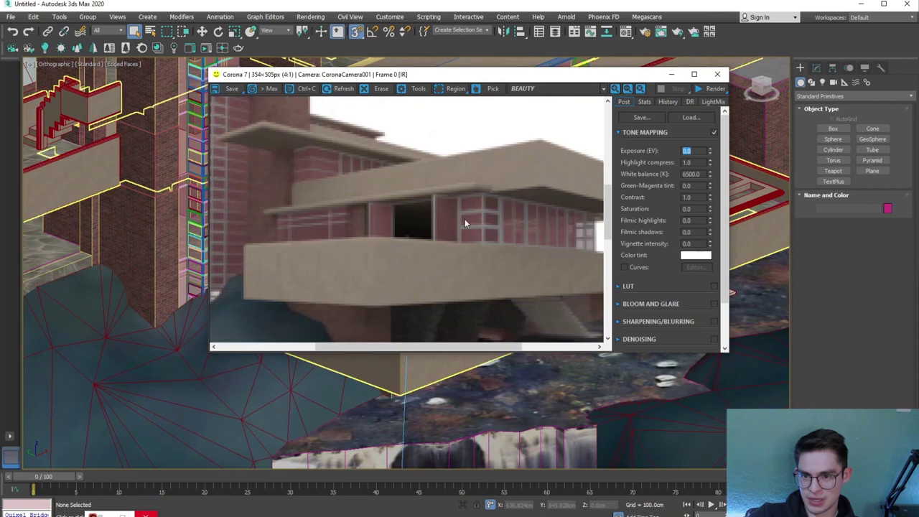
{"action": "scroll", "coordinate": [366, 228], "scroll_direction": "down", "scroll_amount": 2}
{"action": "left_click", "coordinate": [717, 74]}
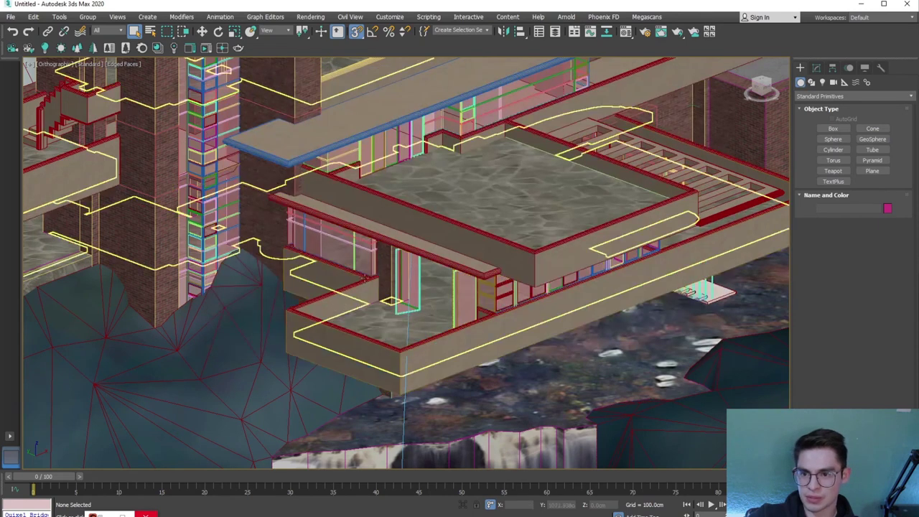
{"action": "left_click", "coordinate": [359, 254]}
{"action": "left_click", "coordinate": [463, 504]}
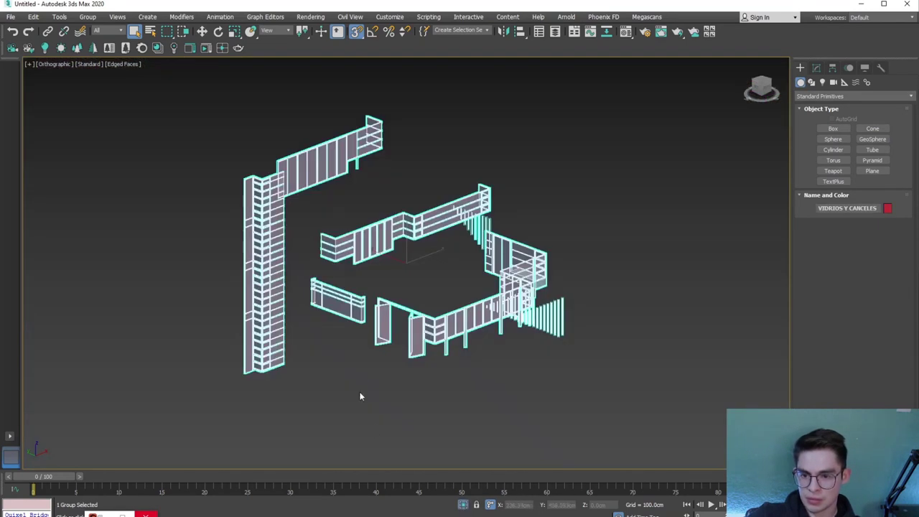
Use Group > Open on the isolated VIDRIOS Y CANCELES glass-and-frames group
{"action": "middle_click_drag", "start_coordinate": [360, 396], "coordinate": [309, 402], "text": "alt"}
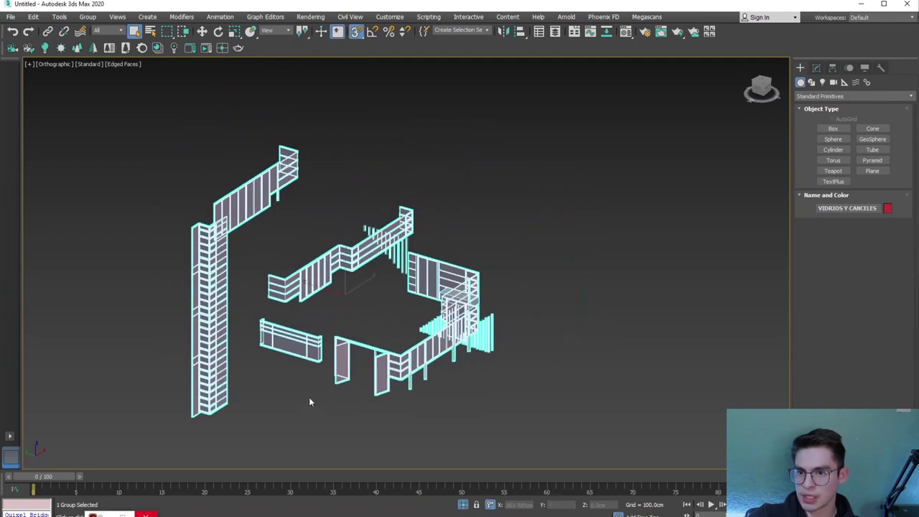
{"action": "left_click", "coordinate": [87, 16]}
{"action": "left_click", "coordinate": [100, 61]}
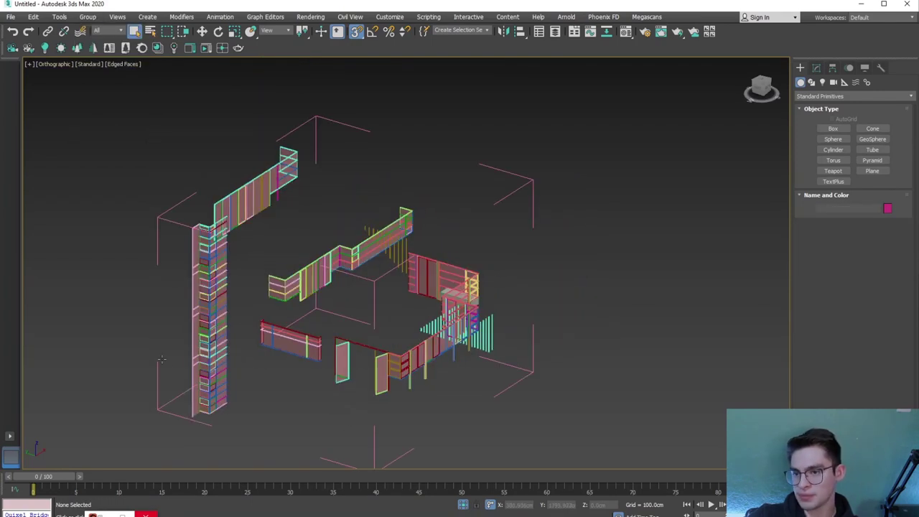
Select door panels cc1_004, the door-and-drawer unit and cc1_002, and show the modifier stack
{"action": "middle_click_drag", "start_coordinate": [269, 412], "coordinate": [329, 340]}
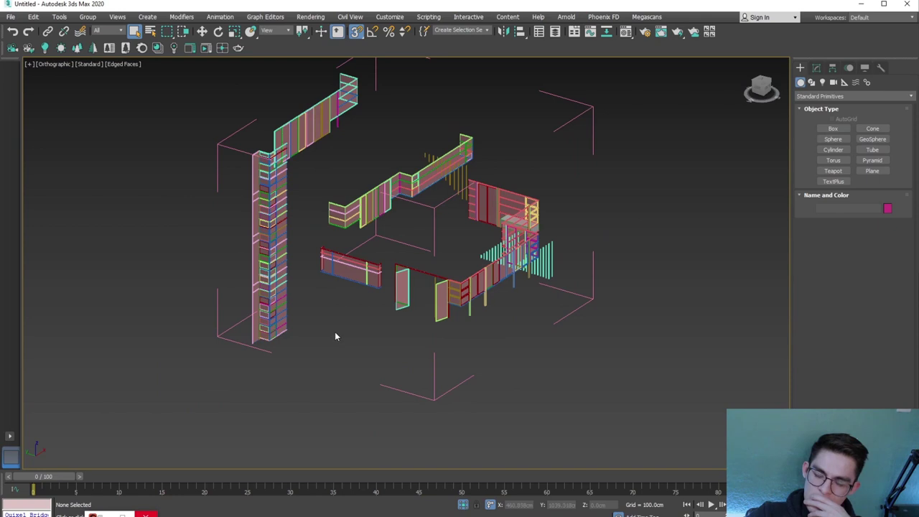
{"action": "scroll", "coordinate": [445, 325], "scroll_direction": "up", "scroll_amount": 5}
{"action": "scroll", "coordinate": [414, 338], "scroll_direction": "up", "scroll_amount": 2}
{"action": "left_click", "coordinate": [430, 323]}
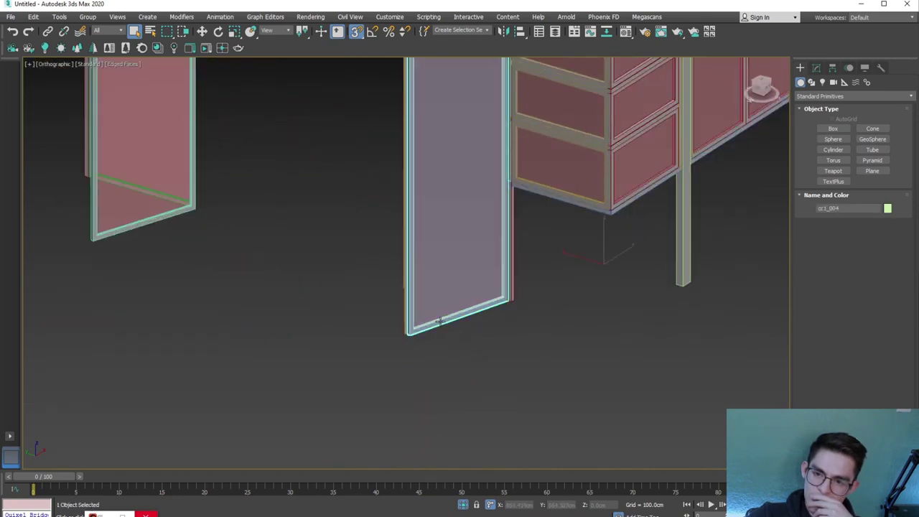
{"action": "scroll", "coordinate": [416, 337], "scroll_direction": "down", "scroll_amount": 2}
{"action": "scroll", "coordinate": [400, 359], "scroll_direction": "down", "scroll_amount": 2}
{"action": "scroll", "coordinate": [358, 363], "scroll_direction": "up", "scroll_amount": 2}
{"action": "left_click", "coordinate": [422, 307]}
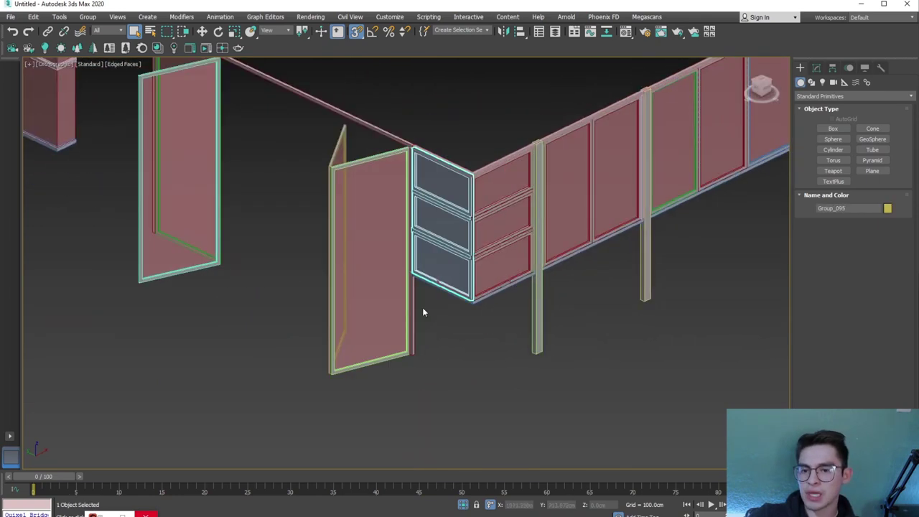
{"action": "scroll", "coordinate": [253, 316], "scroll_direction": "down", "scroll_amount": 2}
{"action": "left_click", "coordinate": [253, 315]}
{"action": "scroll", "coordinate": [248, 318], "scroll_direction": "up", "scroll_amount": 2}
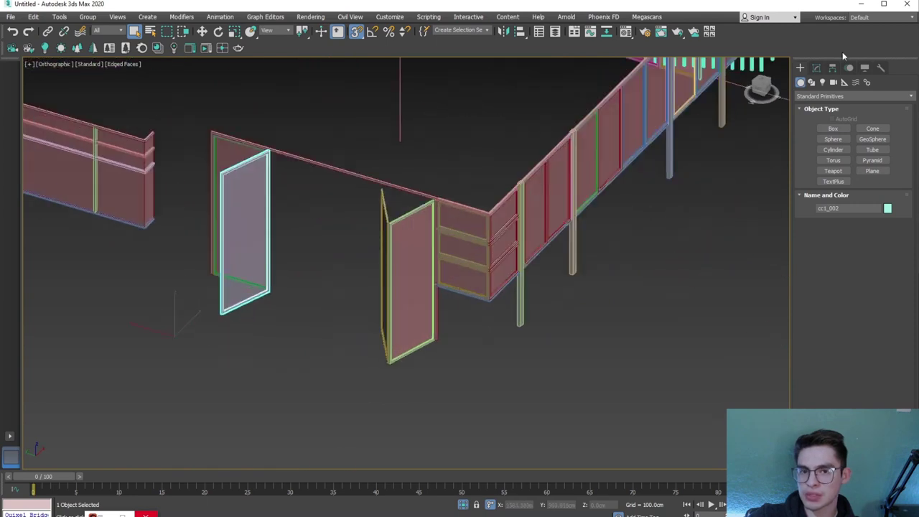
{"action": "left_click", "coordinate": [816, 67]}
Inspect the door panel along its frame and the right wall, then clear the selection
{"action": "scroll", "coordinate": [202, 329], "scroll_direction": "up", "scroll_amount": 4}
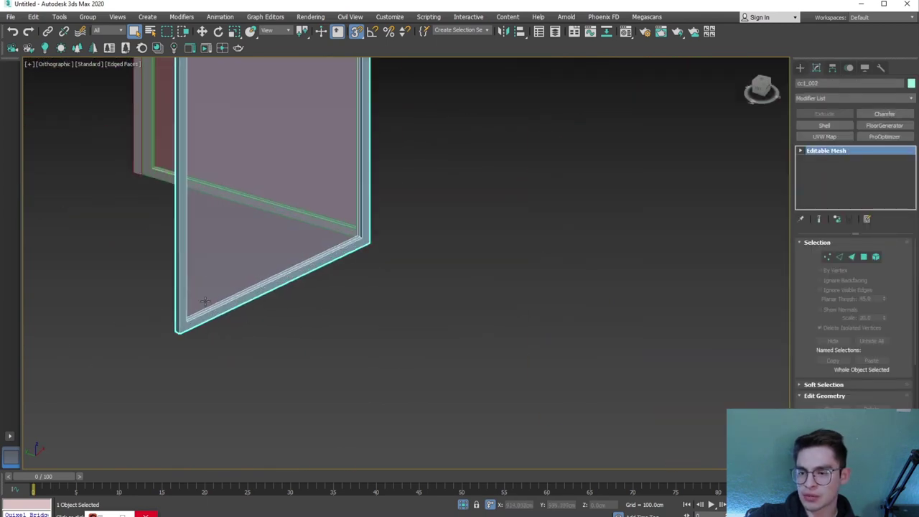
{"action": "middle_click_drag", "start_coordinate": [205, 301], "coordinate": [310, 292]}
{"action": "scroll", "coordinate": [244, 366], "scroll_direction": "up", "scroll_amount": 2}
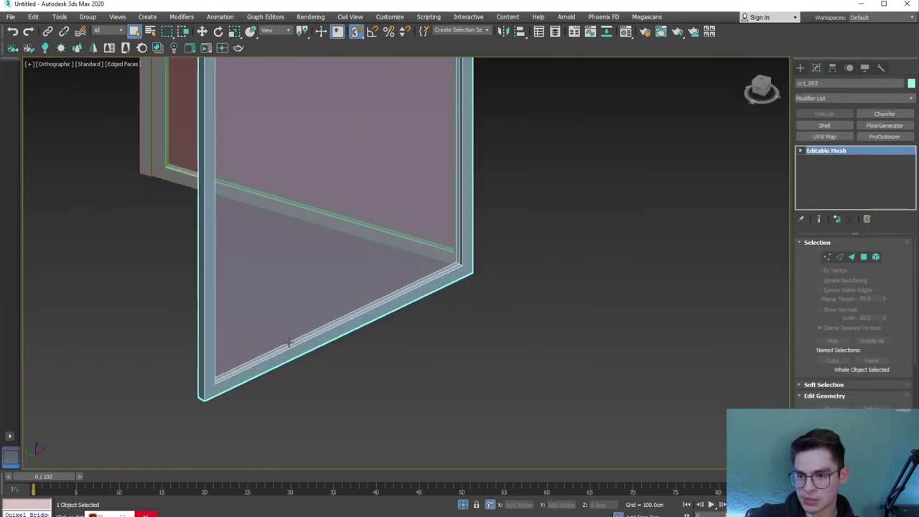
{"action": "scroll", "coordinate": [289, 343], "scroll_direction": "down", "scroll_amount": 5}
{"action": "scroll", "coordinate": [295, 362], "scroll_direction": "up", "scroll_amount": 5}
{"action": "scroll", "coordinate": [287, 369], "scroll_direction": "up", "scroll_amount": 2}
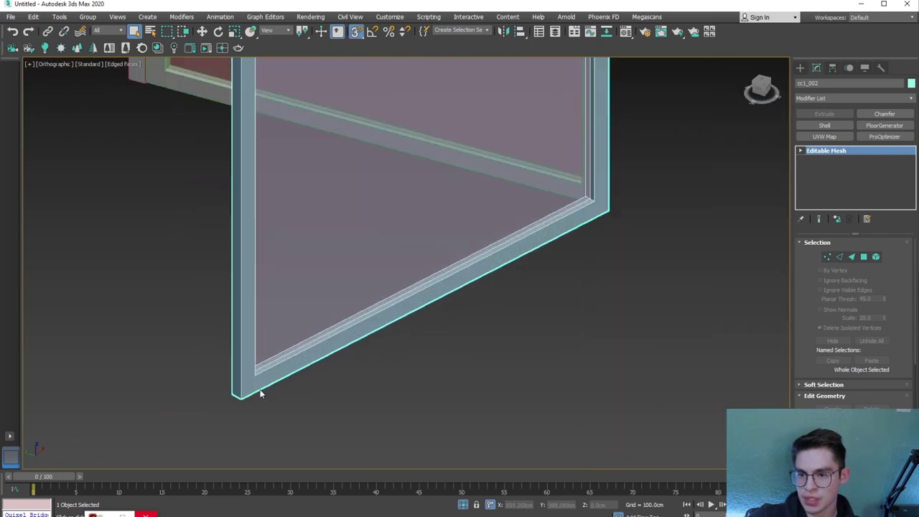
{"action": "mouse_move", "coordinate": [432, 286]}
{"action": "middle_mouse_down"}
{"action": "mouse_move", "coordinate": [416, 376]}
{"action": "mouse_move", "coordinate": [361, 411]}
{"action": "middle_mouse_up"}
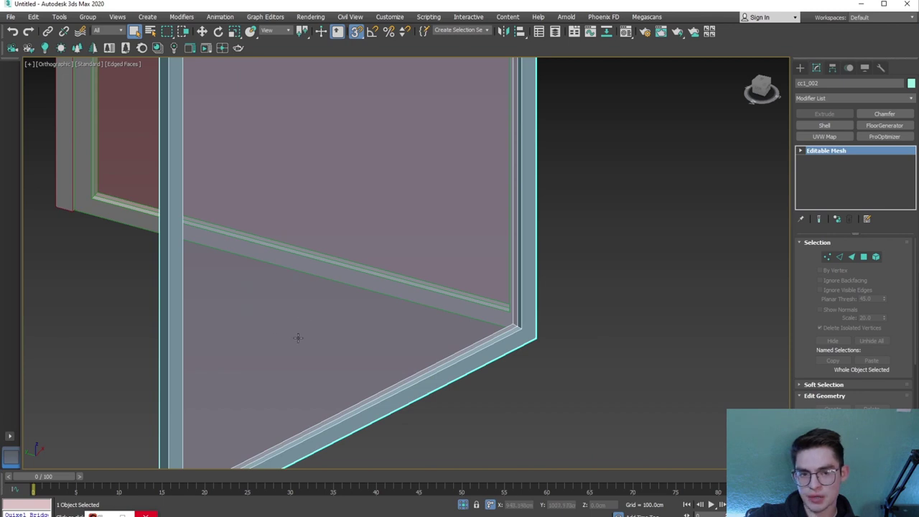
{"action": "scroll", "coordinate": [298, 338], "scroll_direction": "down", "scroll_amount": 5}
{"action": "scroll", "coordinate": [335, 353], "scroll_direction": "down", "scroll_amount": 1}
{"action": "mouse_move", "coordinate": [334, 353]}
{"action": "middle_mouse_down"}
{"action": "mouse_move", "coordinate": [392, 332]}
{"action": "mouse_move", "coordinate": [451, 363]}
{"action": "mouse_move", "coordinate": [413, 380]}
{"action": "middle_mouse_up"}
{"action": "scroll", "coordinate": [392, 332], "scroll_direction": "down", "scroll_amount": 2}
{"action": "left_click", "coordinate": [451, 363]}
Toggle the Material Editor, then zoom extents to an angled view of the whole model
{"action": "key", "text": "m"}
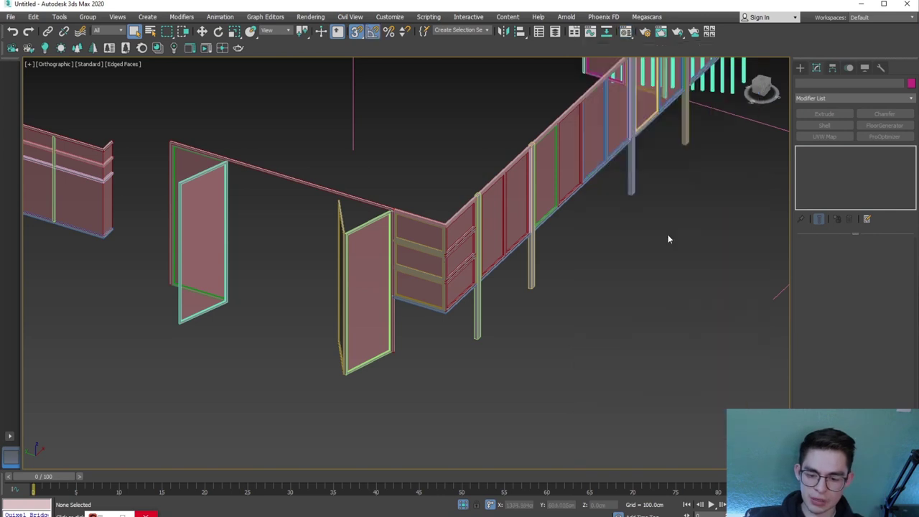
{"action": "key", "text": "m"}
{"action": "key", "text": "z"}
{"action": "mouse_move", "coordinate": [437, 318]}
{"action": "middle_mouse_down", "text": "alt"}
{"action": "mouse_move", "coordinate": [410, 269]}
{"action": "mouse_move", "coordinate": [460, 321]}
{"action": "middle_mouse_up", "text": "alt"}
{"action": "scroll", "coordinate": [459, 321], "scroll_direction": "up", "scroll_amount": 5}
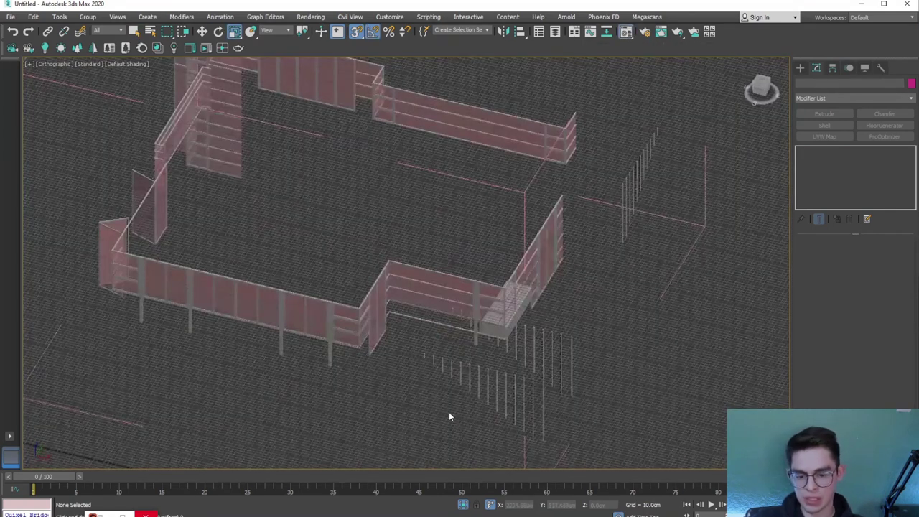
Reopen the Material Editor and choose an unused material slot
{"action": "key", "text": "m"}
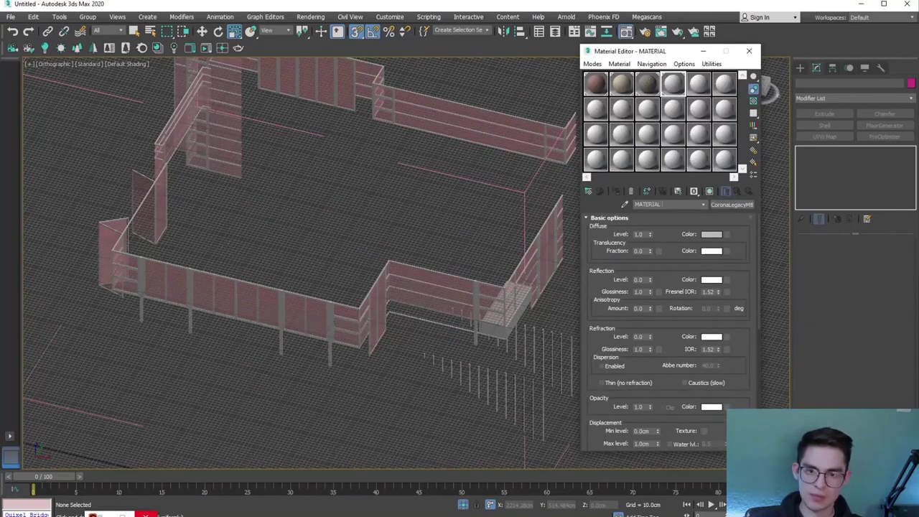
{"action": "mouse_move", "coordinate": [381, 366]}
{"action": "middle_mouse_down", "text": "alt"}
{"action": "mouse_move", "coordinate": [371, 310]}
{"action": "mouse_move", "coordinate": [365, 322]}
{"action": "middle_mouse_up", "text": "alt"}
{"action": "left_click", "coordinate": [697, 85]}
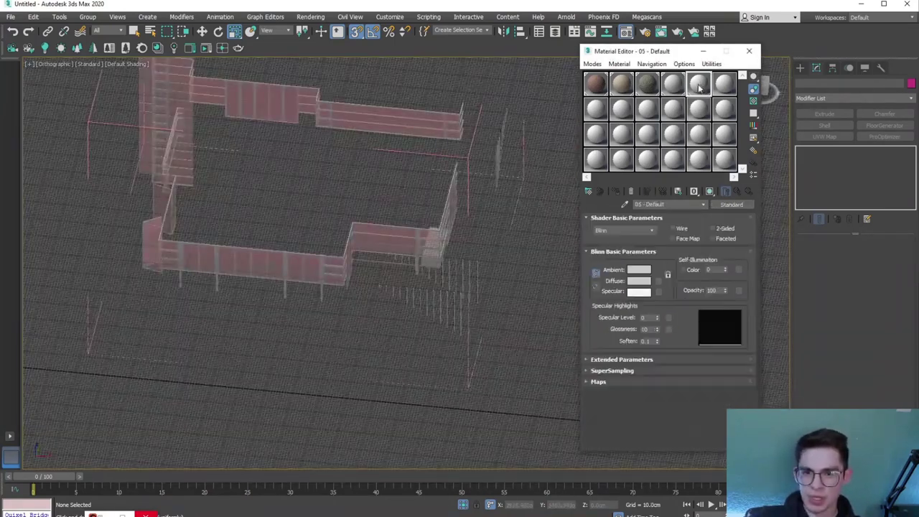
{"action": "middle_click_drag", "start_coordinate": [418, 353], "coordinate": [307, 326], "text": "alt"}
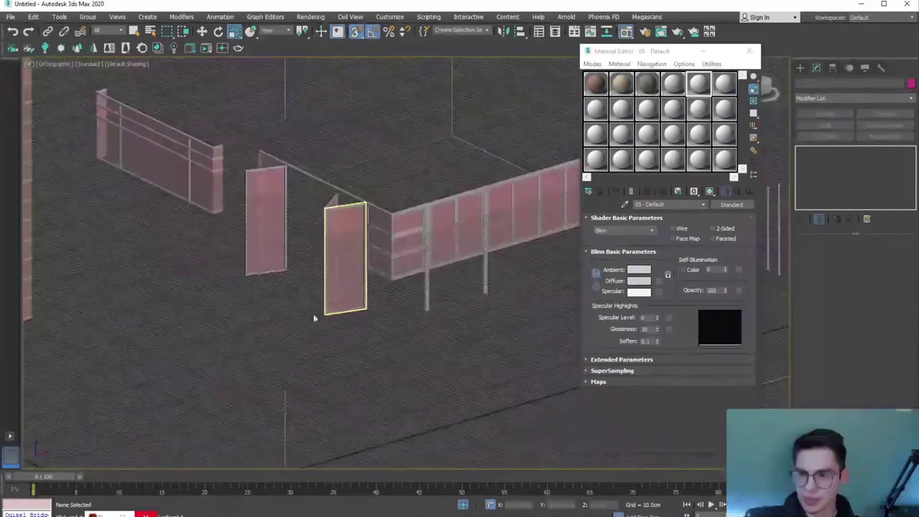
{"action": "scroll", "coordinate": [306, 323], "scroll_direction": "up", "scroll_amount": 3}
{"action": "scroll", "coordinate": [309, 319], "scroll_direction": "up", "scroll_amount": 3}
{"action": "scroll", "coordinate": [315, 302], "scroll_direction": "up", "scroll_amount": 3}
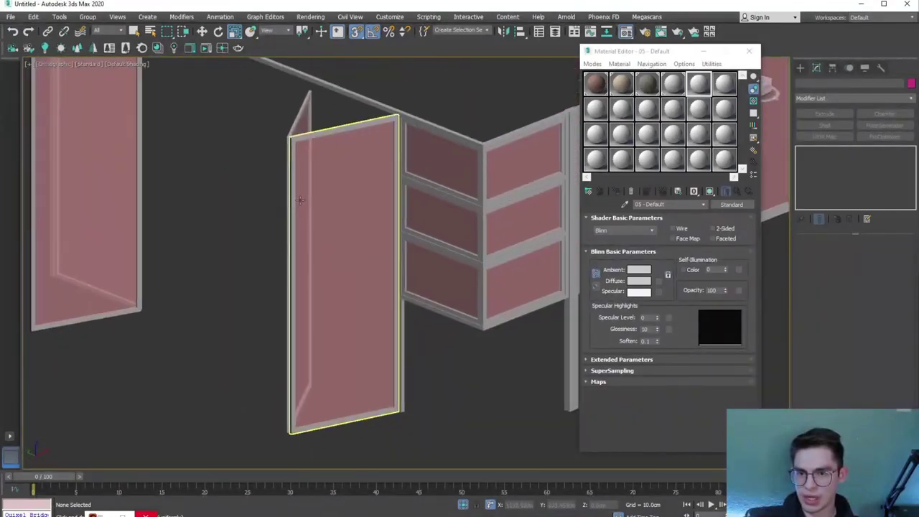
{"action": "scroll", "coordinate": [323, 287], "scroll_direction": "up", "scroll_amount": 2}
Eyedrop the door panel's multi_cua 1_001 material and browse Corona's Glass materials
{"action": "left_click", "coordinate": [624, 205]}
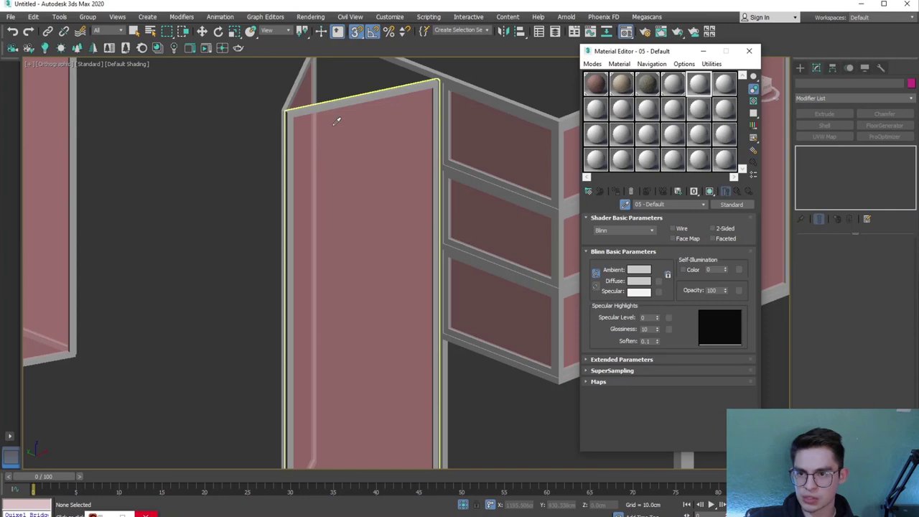
{"action": "left_click", "coordinate": [337, 117]}
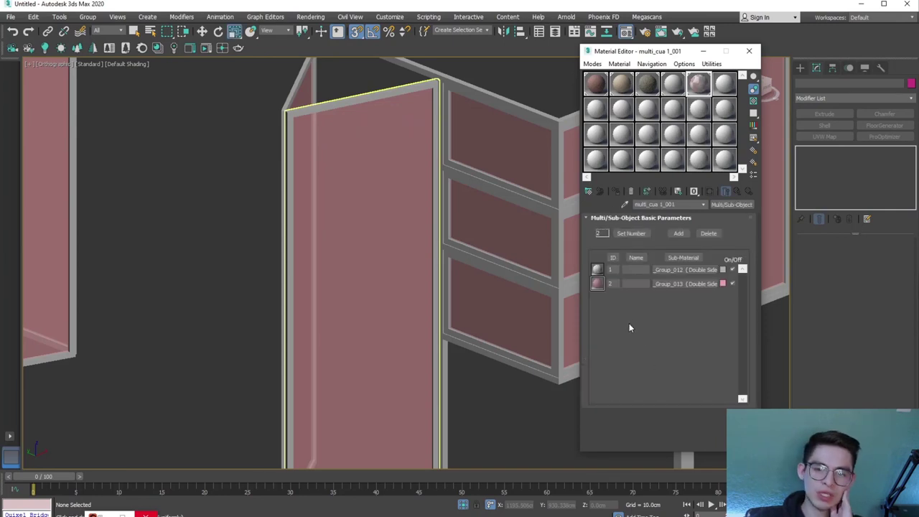
{"action": "mouse_move", "coordinate": [668, 283]}
{"action": "left_mouse_down"}
{"action": "mouse_move", "coordinate": [673, 261]}
{"action": "mouse_move", "coordinate": [663, 290]}
{"action": "mouse_move", "coordinate": [599, 275]}
{"action": "left_mouse_up"}
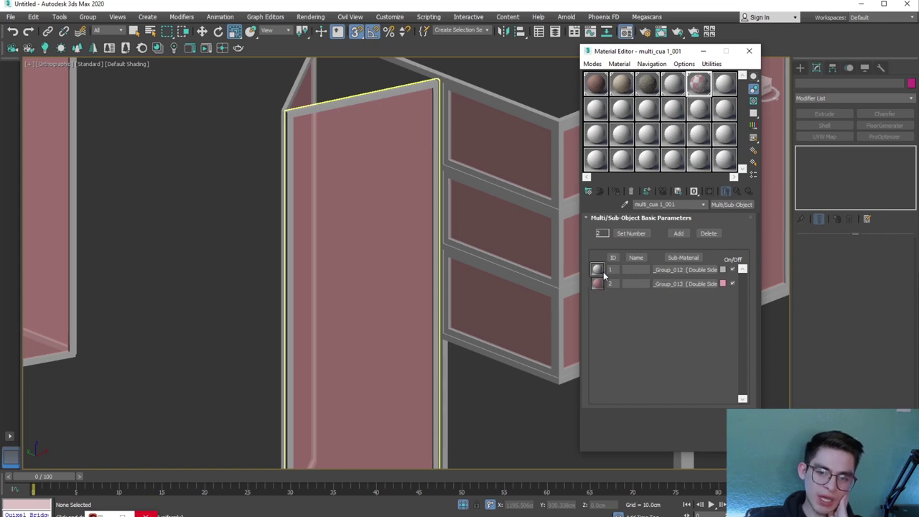
{"action": "scroll", "coordinate": [359, 215], "scroll_direction": "up", "scroll_amount": 3}
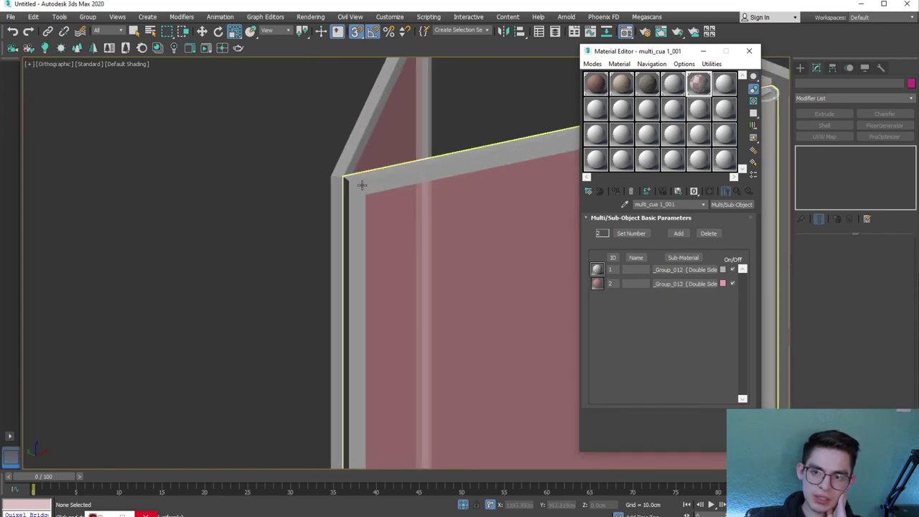
{"action": "scroll", "coordinate": [467, 295], "scroll_direction": "down", "scroll_amount": 3}
{"action": "scroll", "coordinate": [441, 265], "scroll_direction": "down", "scroll_amount": 3}
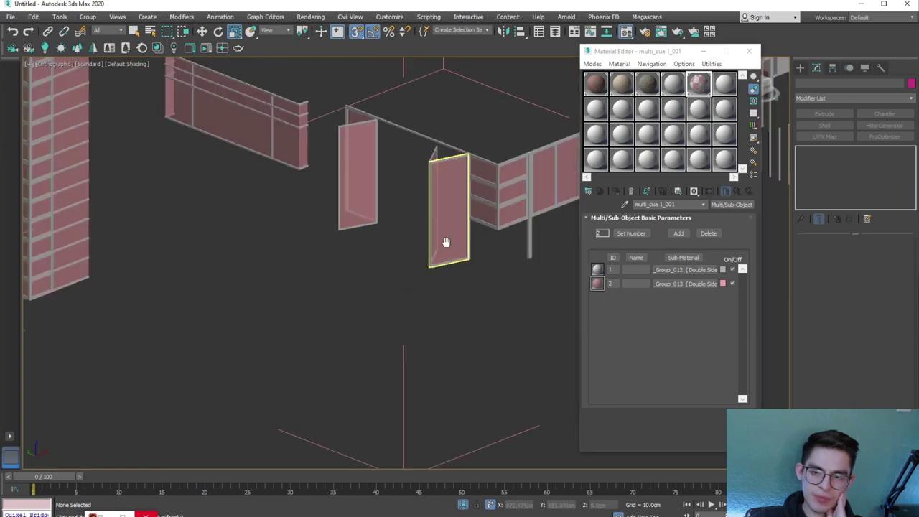
{"action": "scroll", "coordinate": [416, 287], "scroll_direction": "up", "scroll_amount": 1}
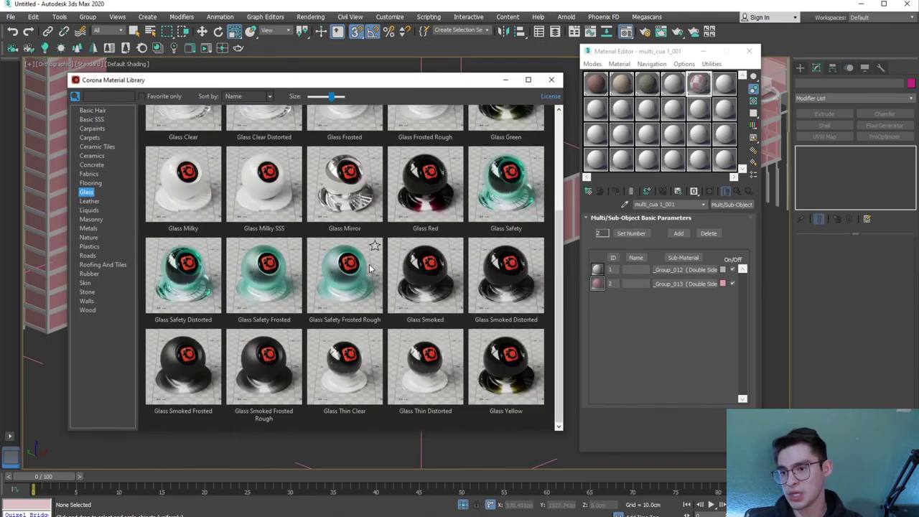
Preview Glass Clear, drop it into sub-material slot 2, then zoom to the selected door
{"action": "scroll", "coordinate": [543, 287], "scroll_direction": "up", "scroll_amount": 2}
{"action": "scroll", "coordinate": [543, 244], "scroll_direction": "up", "scroll_amount": 2}
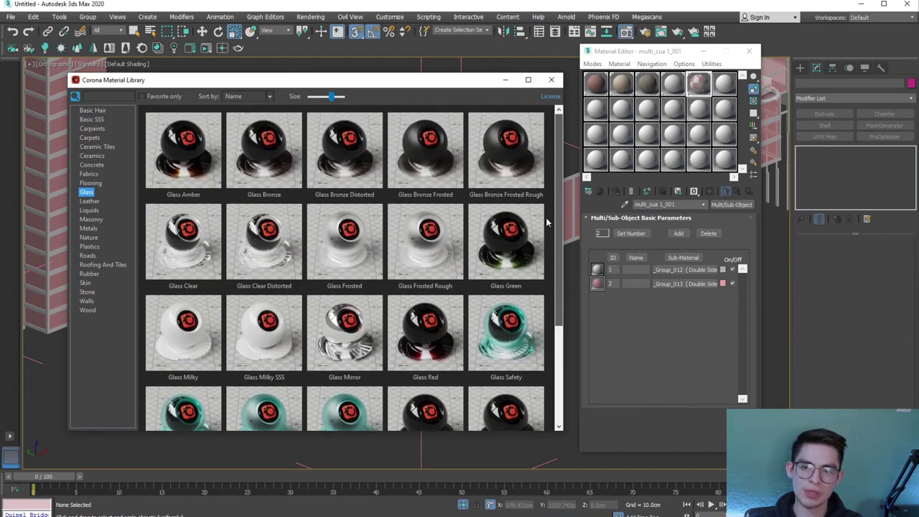
{"action": "scroll", "coordinate": [542, 224], "scroll_direction": "up", "scroll_amount": 1}
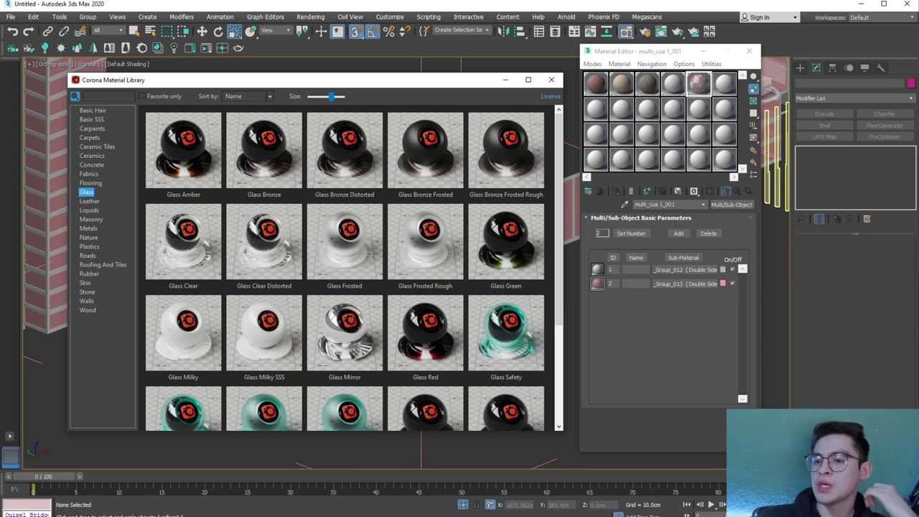
{"action": "left_click", "coordinate": [181, 261]}
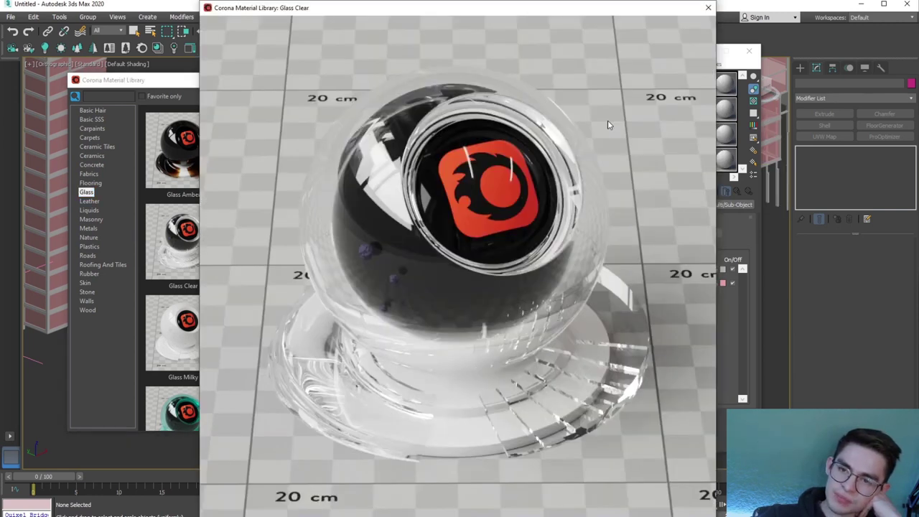
{"action": "left_click", "coordinate": [707, 8]}
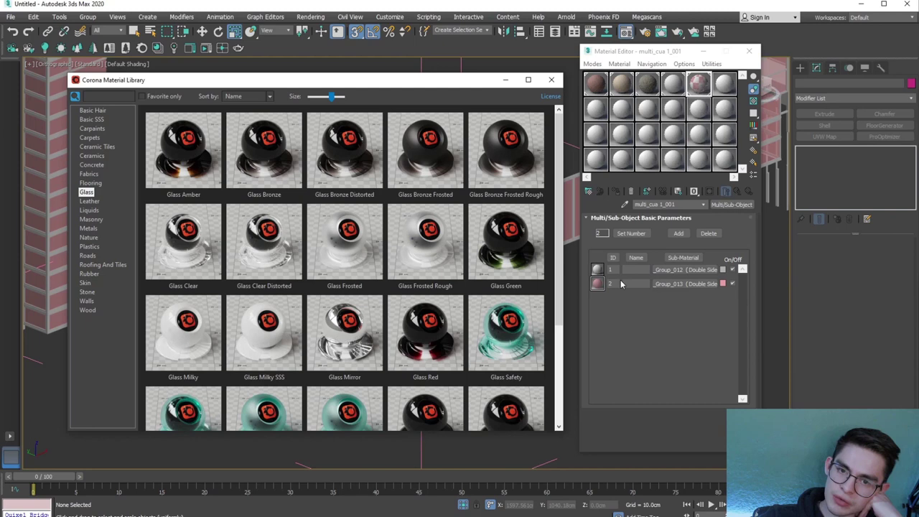
{"action": "left_click_drag", "start_coordinate": [668, 287], "coordinate": [669, 285]}
{"action": "mouse_move", "coordinate": [427, 91]}
{"action": "left_mouse_down"}
{"action": "mouse_move", "coordinate": [466, 423]}
{"action": "mouse_move", "coordinate": [376, 37]}
{"action": "left_mouse_up"}
{"action": "key", "text": "z"}
{"action": "key", "text": "alt+Tab"}
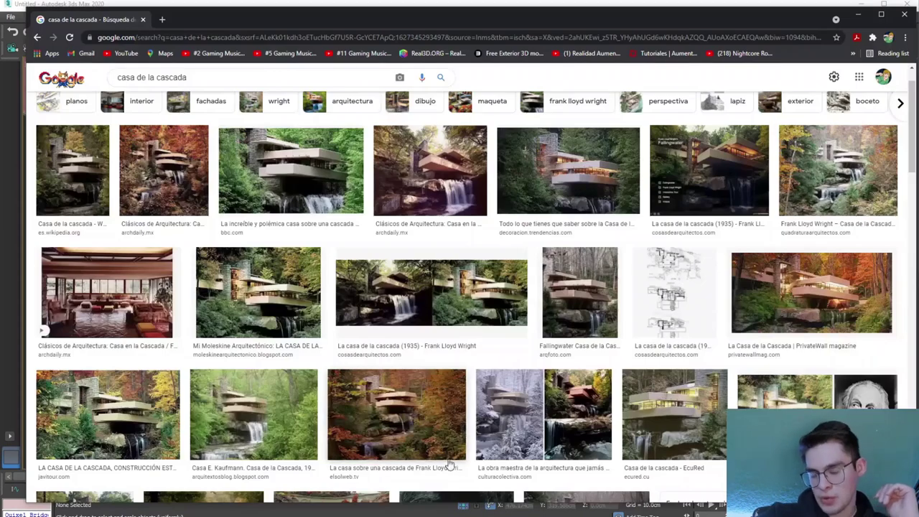
{"action": "scroll", "coordinate": [302, 279], "scroll_direction": "up", "scroll_amount": 1}
{"action": "left_click", "coordinate": [302, 279]}
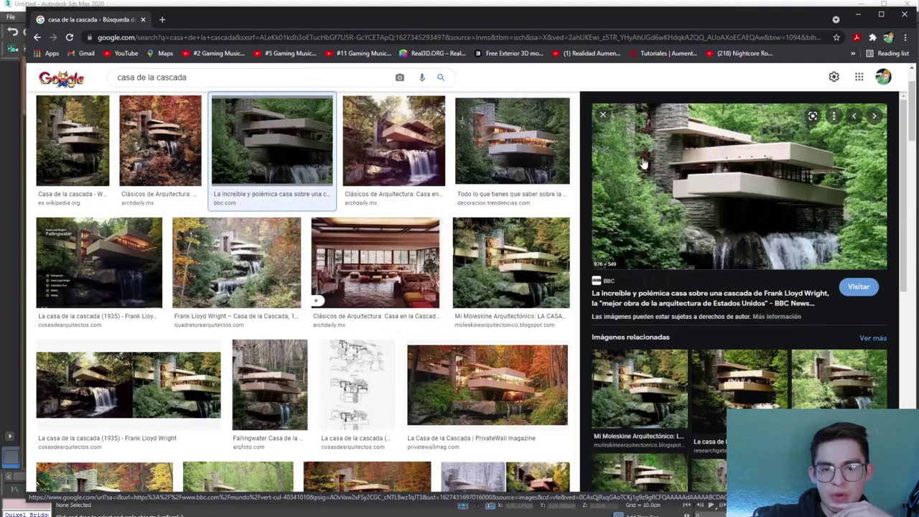
{"action": "key", "text": "Escape"}
{"action": "left_click", "coordinate": [396, 384]}
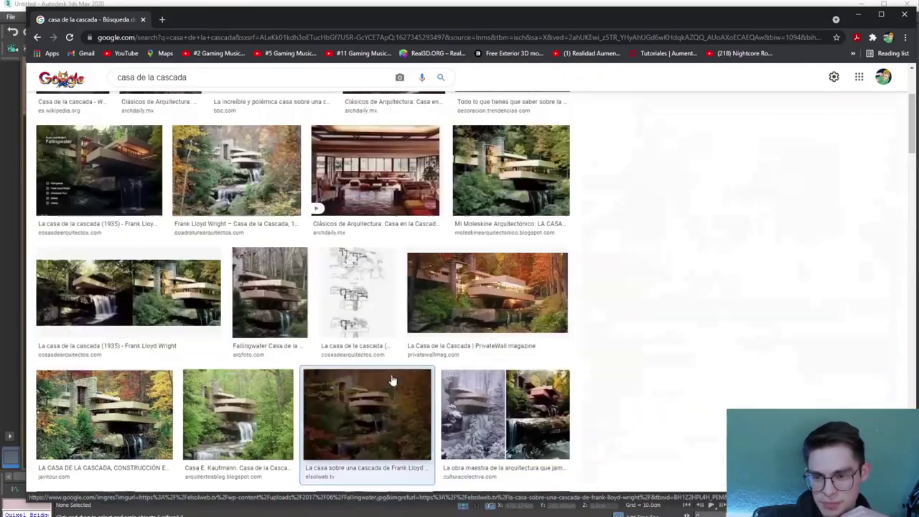
{"action": "key", "text": "Escape"}
{"action": "left_click", "coordinate": [856, 16]}
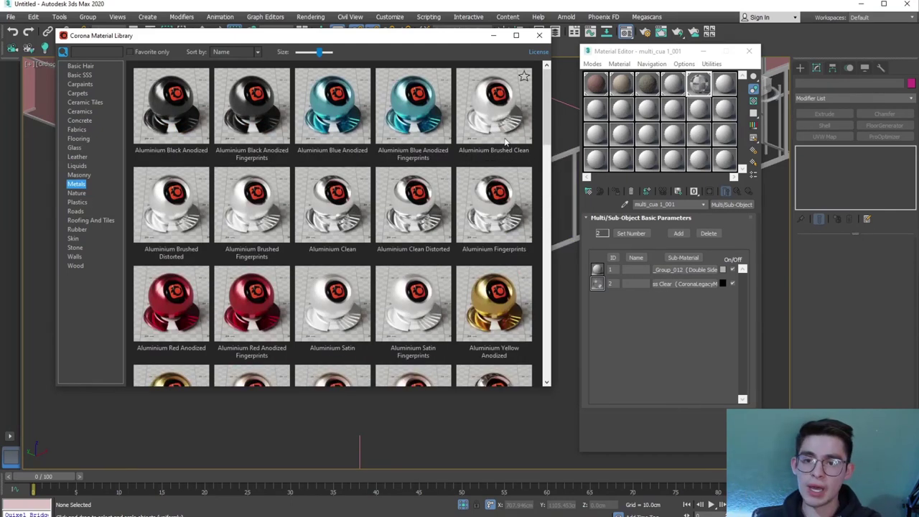
Preview Aluminium Red Anodized Fingerprints and Copper Satin Clean, then drop Copper Satin Clean into slot 1
{"action": "double_click", "coordinate": [230, 320]}
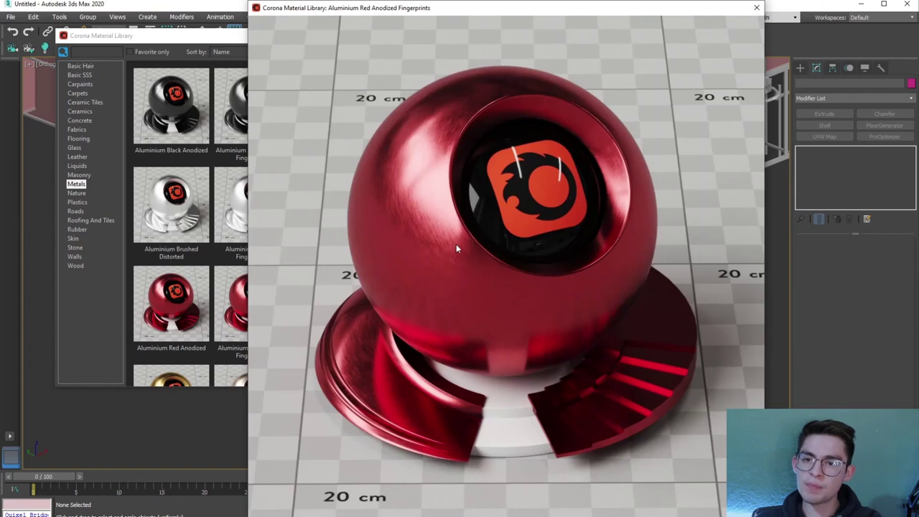
{"action": "left_click", "coordinate": [756, 7]}
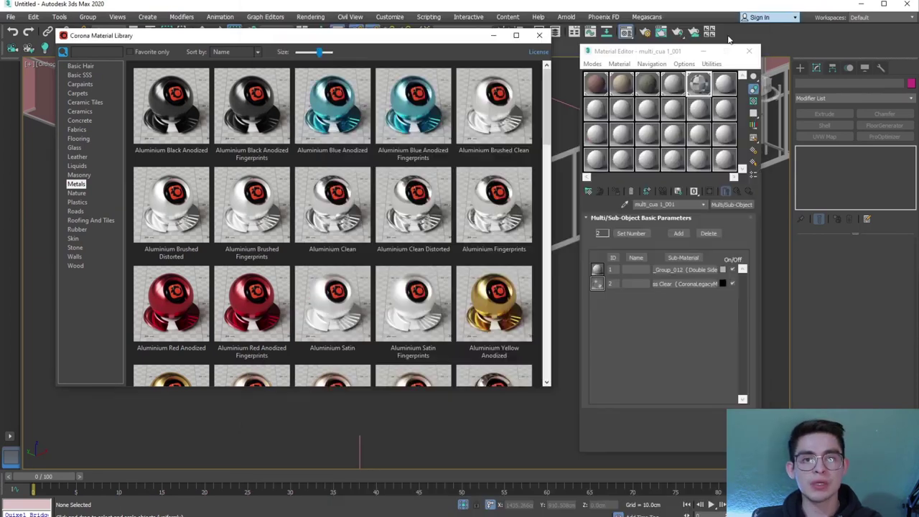
{"action": "left_click_drag", "start_coordinate": [547, 135], "coordinate": [547, 251]}
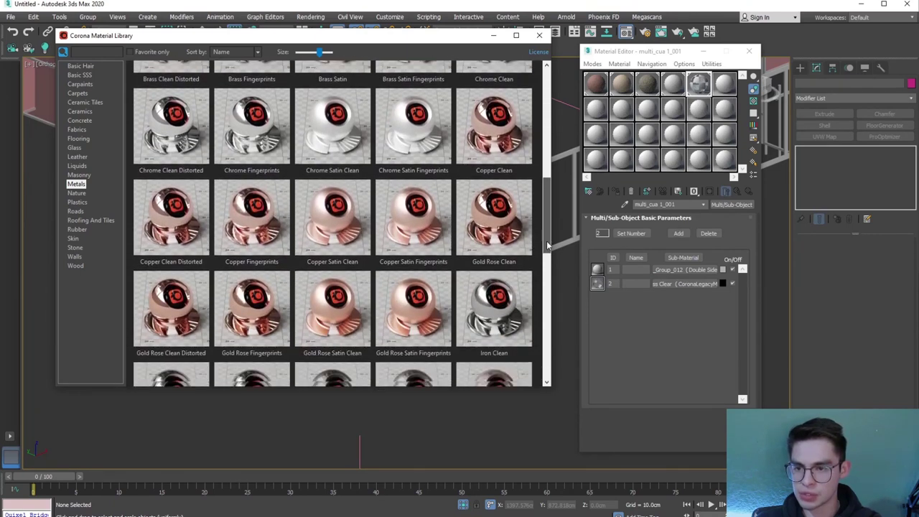
{"action": "left_click", "coordinate": [334, 200]}
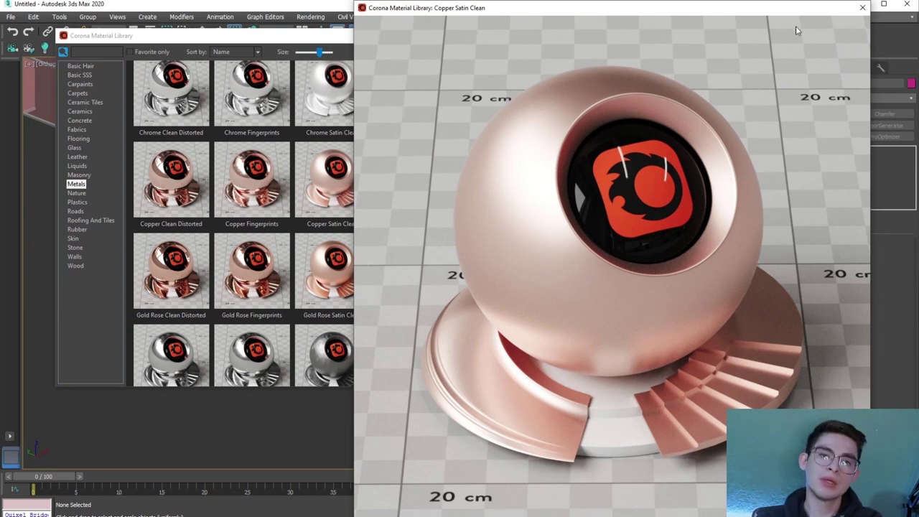
{"action": "left_click", "coordinate": [859, 8]}
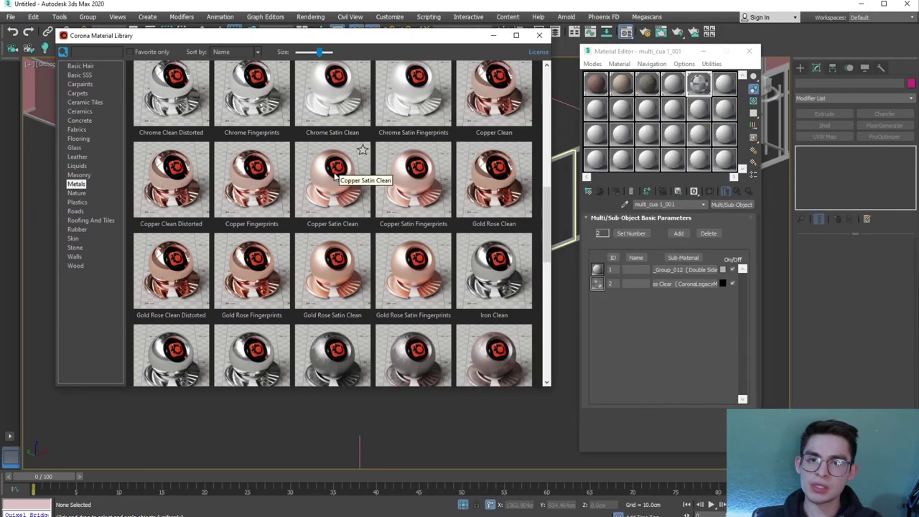
{"action": "left_click_drag", "start_coordinate": [675, 272], "coordinate": [678, 272]}
Orbit to the building corner and select the left and red corner glass panels
{"action": "scroll", "coordinate": [369, 383], "scroll_direction": "up", "scroll_amount": 5}
{"action": "scroll", "coordinate": [366, 382], "scroll_direction": "down", "scroll_amount": 6}
{"action": "scroll", "coordinate": [297, 332], "scroll_direction": "down", "scroll_amount": 3}
{"action": "scroll", "coordinate": [338, 294], "scroll_direction": "down", "scroll_amount": 3}
{"action": "scroll", "coordinate": [338, 294], "scroll_direction": "up", "scroll_amount": 5}
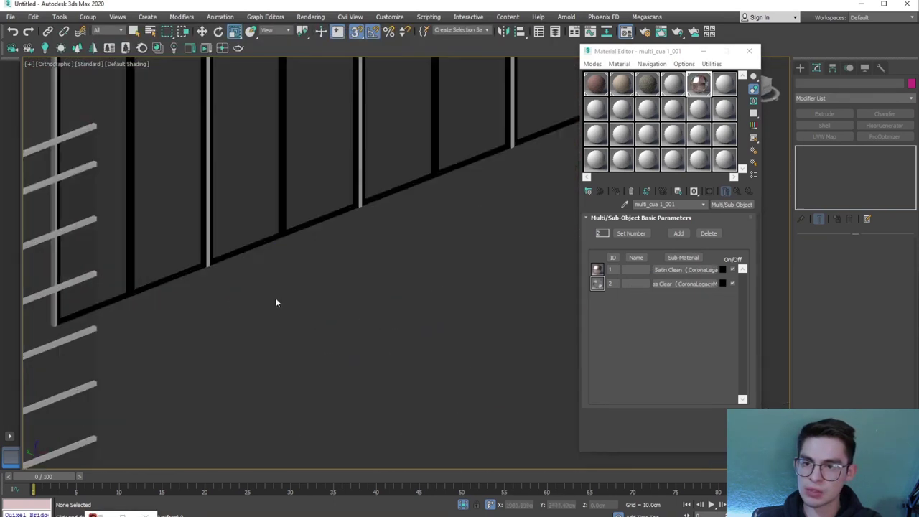
{"action": "scroll", "coordinate": [275, 302], "scroll_direction": "up", "scroll_amount": 2}
{"action": "scroll", "coordinate": [307, 198], "scroll_direction": "down", "scroll_amount": 1}
{"action": "scroll", "coordinate": [273, 332], "scroll_direction": "down", "scroll_amount": 4}
{"action": "scroll", "coordinate": [330, 366], "scroll_direction": "down", "scroll_amount": 5}
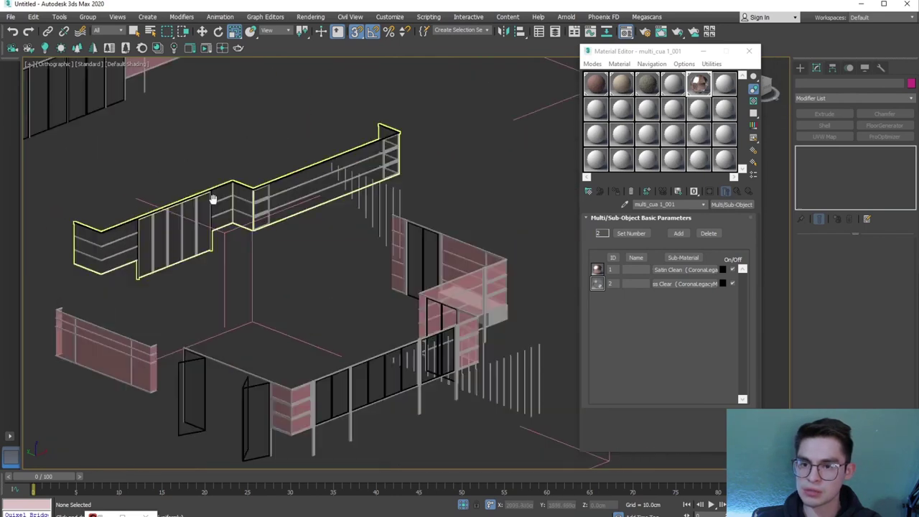
{"action": "scroll", "coordinate": [375, 240], "scroll_direction": "up", "scroll_amount": 6}
{"action": "scroll", "coordinate": [425, 267], "scroll_direction": "down", "scroll_amount": 3}
{"action": "scroll", "coordinate": [349, 96], "scroll_direction": "down", "scroll_amount": 3}
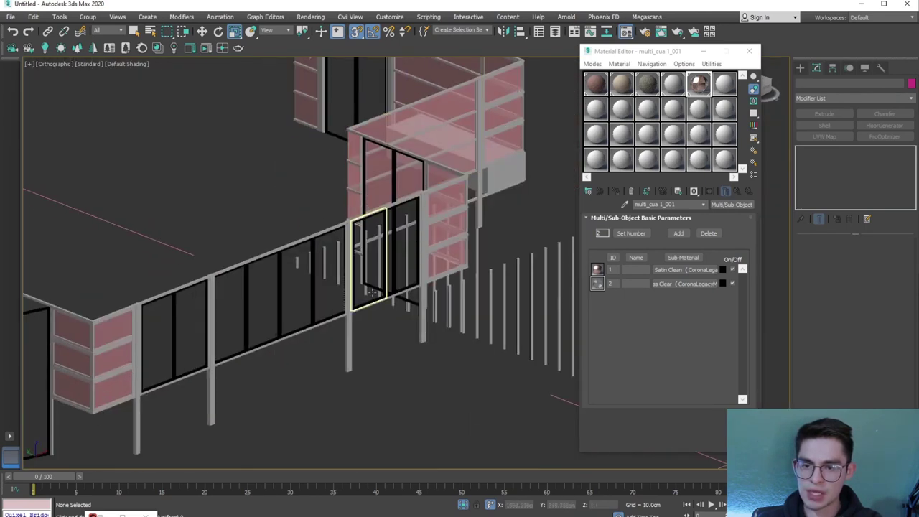
{"action": "scroll", "coordinate": [358, 216], "scroll_direction": "down", "scroll_amount": 2}
{"action": "scroll", "coordinate": [373, 273], "scroll_direction": "up", "scroll_amount": 5}
{"action": "scroll", "coordinate": [374, 281], "scroll_direction": "down", "scroll_amount": 2}
{"action": "mouse_move", "coordinate": [374, 280]}
{"action": "middle_mouse_down", "text": "alt"}
{"action": "mouse_move", "coordinate": [386, 297]}
{"action": "mouse_move", "coordinate": [255, 286]}
{"action": "mouse_move", "coordinate": [230, 357]}
{"action": "mouse_move", "coordinate": [297, 266]}
{"action": "mouse_move", "coordinate": [308, 300]}
{"action": "middle_mouse_up", "text": "alt"}
{"action": "scroll", "coordinate": [292, 269], "scroll_direction": "up", "scroll_amount": 3}
{"action": "left_click", "coordinate": [323, 246]}
{"action": "scroll", "coordinate": [308, 271], "scroll_direction": "up", "scroll_amount": 1}
{"action": "scroll", "coordinate": [280, 277], "scroll_direction": "up", "scroll_amount": 1}
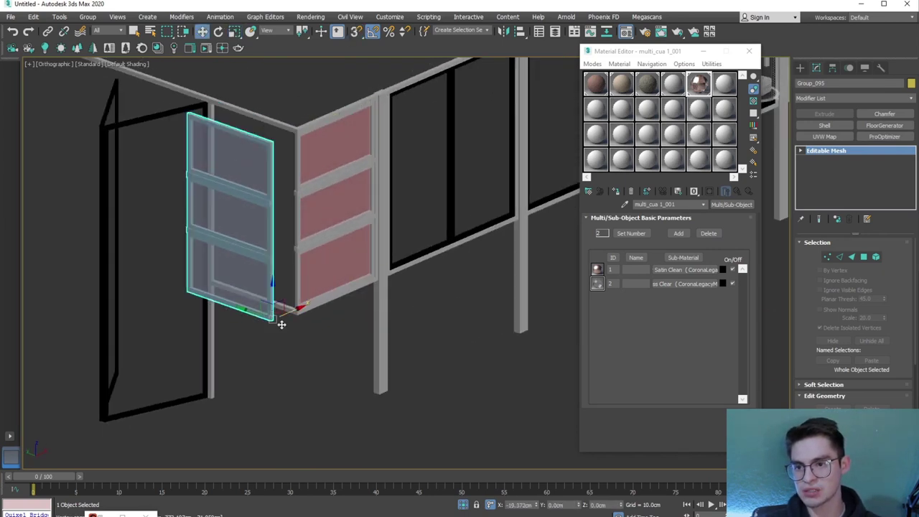
{"action": "left_click", "coordinate": [330, 246], "text": "ctrl"}
Add the railing panel and the corner side glass panel to the selection
{"action": "scroll", "coordinate": [330, 245], "scroll_direction": "down", "scroll_amount": 5}
{"action": "middle_click_drag", "start_coordinate": [330, 245], "coordinate": [242, 256], "text": "alt"}
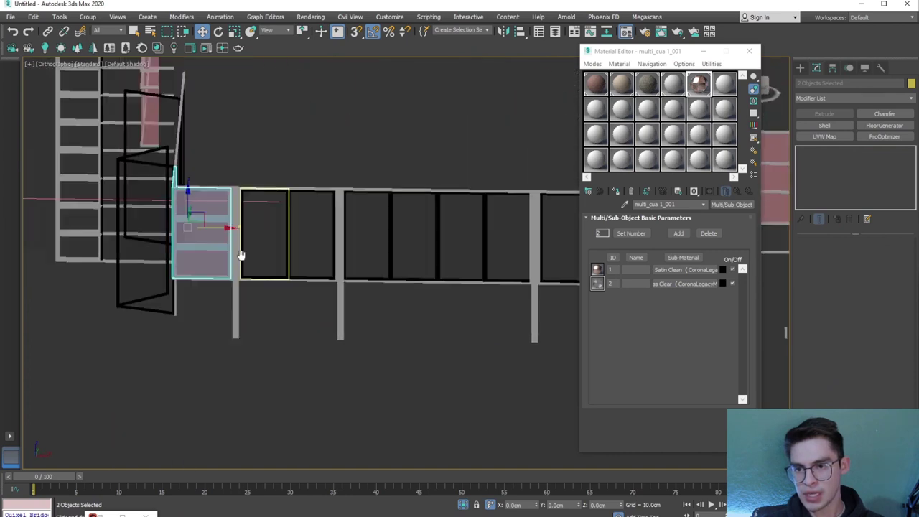
{"action": "scroll", "coordinate": [371, 263], "scroll_direction": "up", "scroll_amount": 4}
{"action": "left_click", "coordinate": [471, 287], "text": "ctrl"}
{"action": "mouse_move", "coordinate": [471, 287]}
{"action": "middle_mouse_down", "text": "alt"}
{"action": "mouse_move", "coordinate": [289, 256]}
{"action": "mouse_move", "coordinate": [410, 247]}
{"action": "middle_mouse_up", "text": "alt"}
{"action": "scroll", "coordinate": [323, 246], "scroll_direction": "down", "scroll_amount": 3}
{"action": "scroll", "coordinate": [404, 251], "scroll_direction": "up", "scroll_amount": 5}
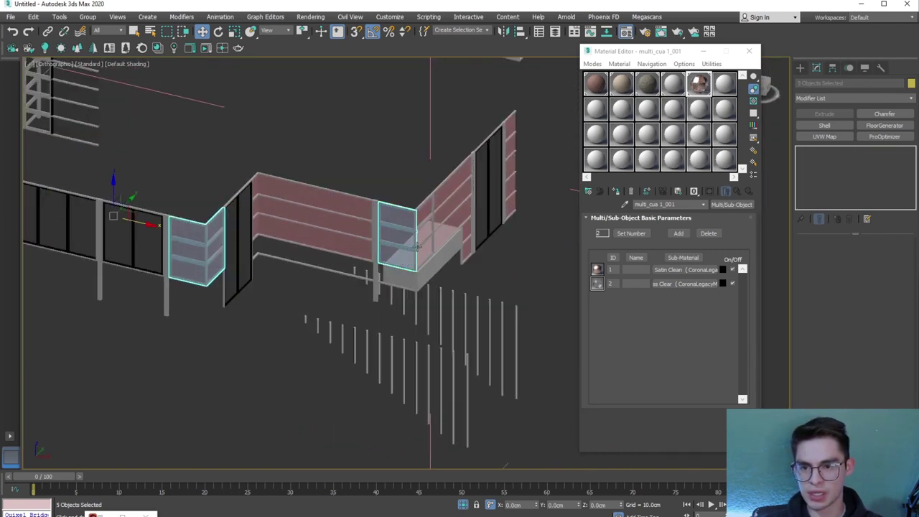
{"action": "scroll", "coordinate": [417, 246], "scroll_direction": "up", "scroll_amount": 3}
{"action": "left_click", "coordinate": [419, 244], "text": "ctrl"}
{"action": "scroll", "coordinate": [396, 256], "scroll_direction": "down", "scroll_amount": 2}
{"action": "mouse_move", "coordinate": [183, 283]}
{"action": "middle_mouse_down", "text": "alt"}
{"action": "mouse_move", "coordinate": [185, 257]}
{"action": "mouse_move", "coordinate": [198, 280]}
{"action": "mouse_move", "coordinate": [290, 321]}
{"action": "middle_mouse_up", "text": "alt"}
{"action": "scroll", "coordinate": [184, 257], "scroll_direction": "down", "scroll_amount": 3}
{"action": "scroll", "coordinate": [197, 280], "scroll_direction": "down", "scroll_amount": 3}
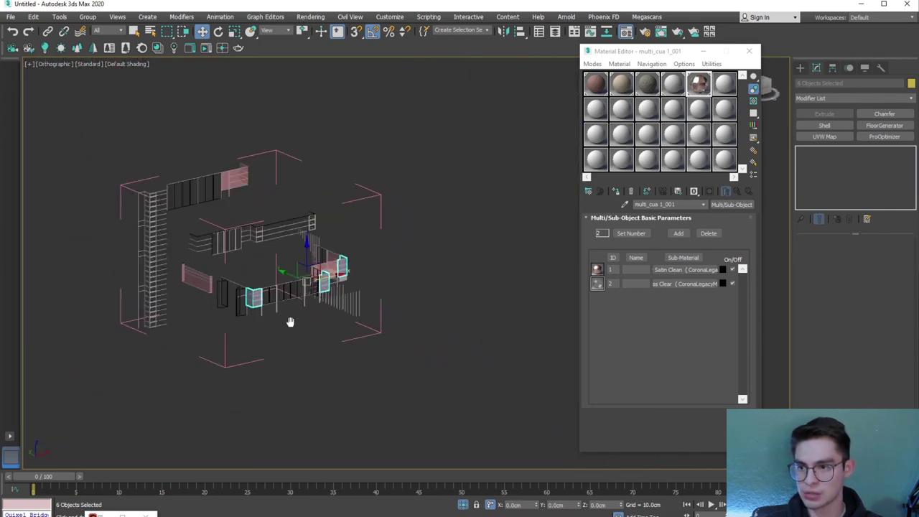
{"action": "mouse_move", "coordinate": [305, 267]}
{"action": "middle_mouse_down", "text": "alt"}
{"action": "mouse_move", "coordinate": [280, 175]}
{"action": "mouse_move", "coordinate": [313, 242]}
{"action": "middle_mouse_up", "text": "alt"}
{"action": "scroll", "coordinate": [281, 175], "scroll_direction": "up", "scroll_amount": 5}
{"action": "scroll", "coordinate": [302, 229], "scroll_direction": "down", "scroll_amount": 5}
{"action": "scroll", "coordinate": [314, 242], "scroll_direction": "up", "scroll_amount": 3}
{"action": "scroll", "coordinate": [308, 305], "scroll_direction": "up", "scroll_amount": 2}
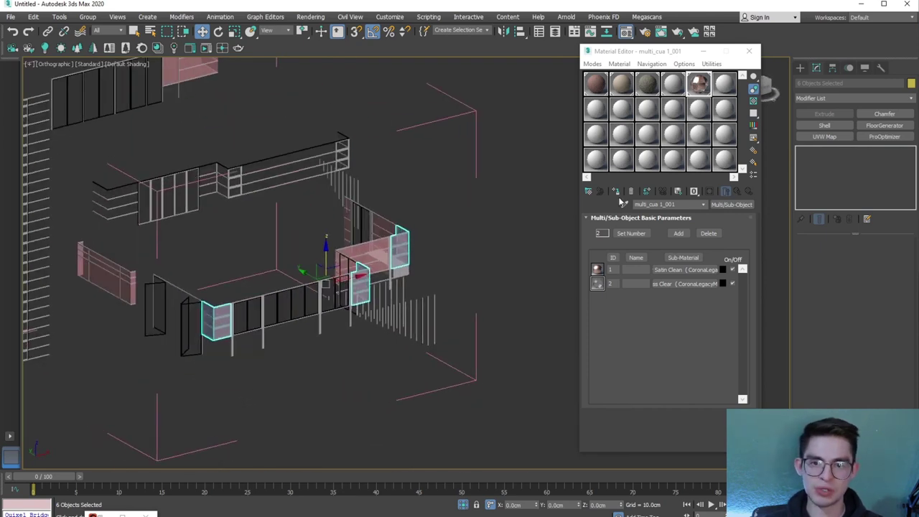
Zoom to the selected glass panels and assign them the copper-and-glass multi-material
{"action": "key", "text": "z"}
{"action": "left_click", "coordinate": [616, 191]}
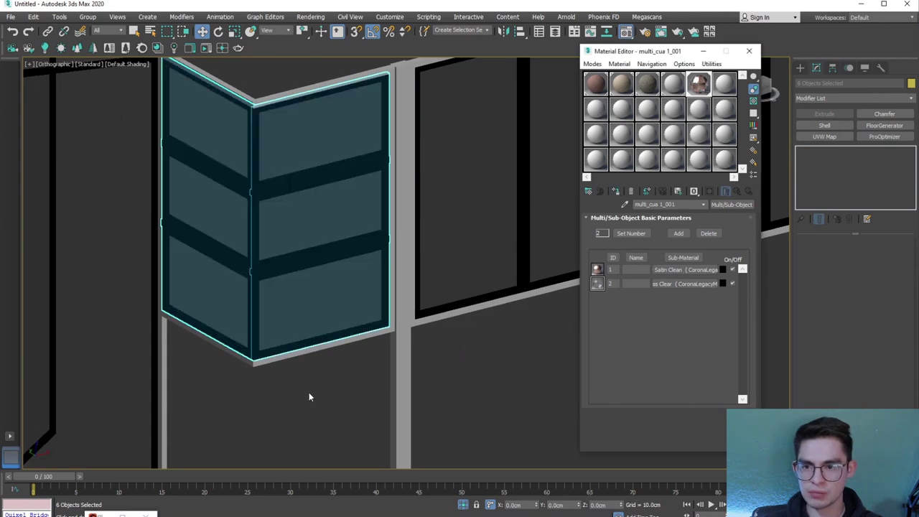
{"action": "scroll", "coordinate": [310, 396], "scroll_direction": "up", "scroll_amount": 2}
{"action": "scroll", "coordinate": [248, 397], "scroll_direction": "down", "scroll_amount": 5}
{"action": "mouse_move", "coordinate": [248, 397]}
{"action": "middle_mouse_down", "text": "alt"}
{"action": "mouse_move", "coordinate": [247, 361]}
{"action": "mouse_move", "coordinate": [451, 316]}
{"action": "middle_mouse_up", "text": "alt"}
{"action": "scroll", "coordinate": [247, 361], "scroll_direction": "down", "scroll_amount": 3}
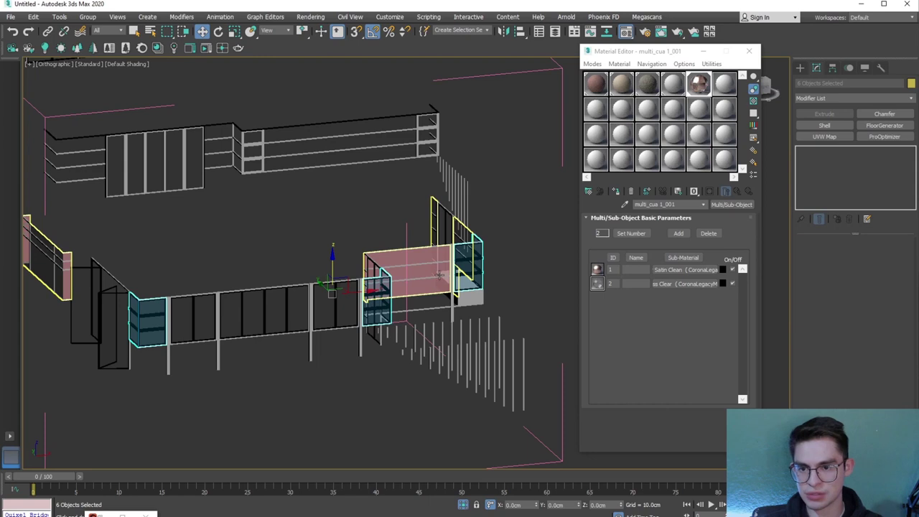
Select only the pink glass panel and view it face-on along the wall run
{"action": "left_click", "coordinate": [438, 275]}
{"action": "scroll", "coordinate": [441, 272], "scroll_direction": "up", "scroll_amount": 3}
{"action": "middle_click_drag", "start_coordinate": [424, 289], "coordinate": [384, 306], "text": "alt"}
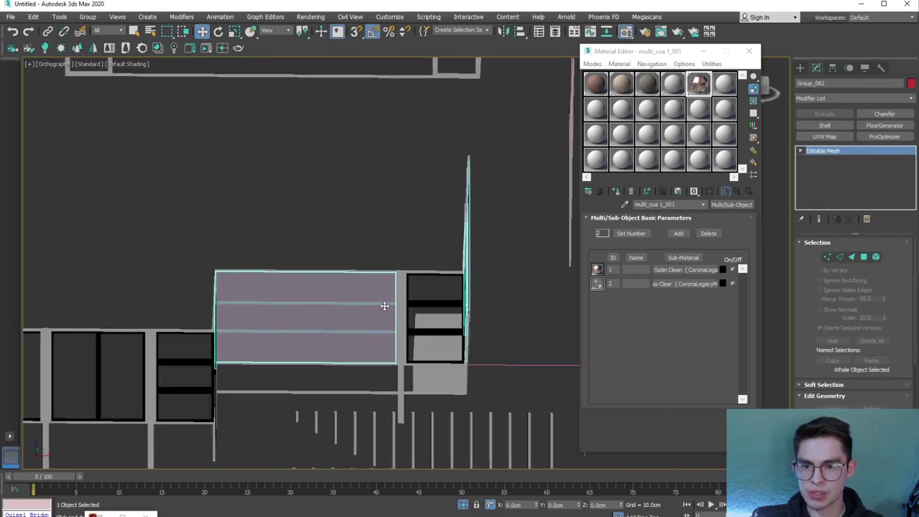
{"action": "scroll", "coordinate": [383, 306], "scroll_direction": "up", "scroll_amount": 3}
{"action": "mouse_move", "coordinate": [329, 340]}
{"action": "middle_mouse_down", "text": "alt"}
{"action": "mouse_move", "coordinate": [194, 352]}
{"action": "mouse_move", "coordinate": [421, 280]}
{"action": "mouse_move", "coordinate": [342, 378]}
{"action": "mouse_move", "coordinate": [279, 361]}
{"action": "mouse_move", "coordinate": [252, 338]}
{"action": "middle_mouse_up", "text": "alt"}
{"action": "scroll", "coordinate": [195, 352], "scroll_direction": "down", "scroll_amount": 4}
Restore the six-panel selection, add two more glass panels, and minimize the Material Editor
{"action": "key", "text": "ctrl+q"}
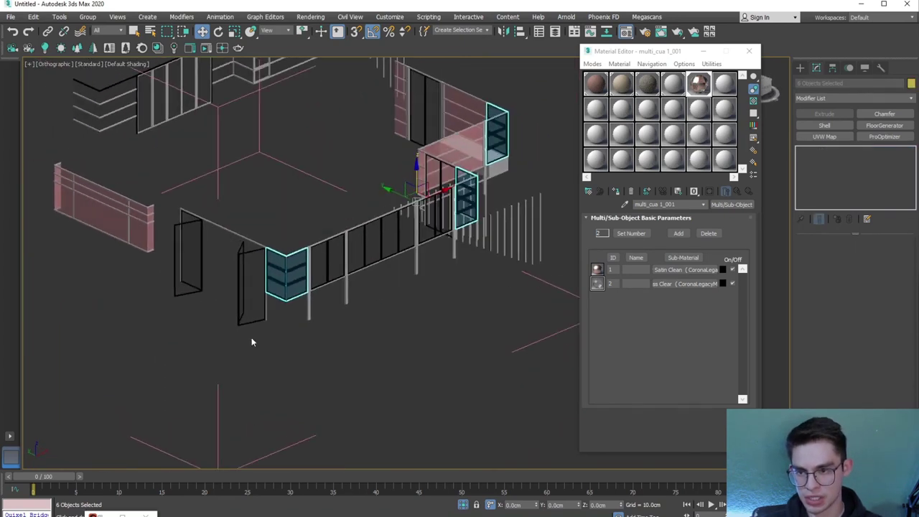
{"action": "scroll", "coordinate": [244, 332], "scroll_direction": "up", "scroll_amount": 3}
{"action": "left_click", "coordinate": [231, 295], "text": "ctrl"}
{"action": "left_click", "coordinate": [178, 285], "text": "ctrl"}
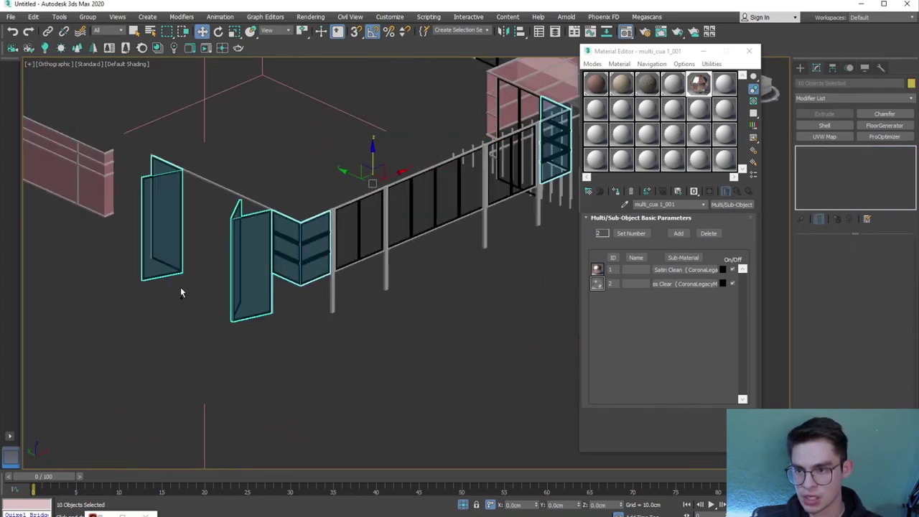
{"action": "scroll", "coordinate": [366, 241], "scroll_direction": "up", "scroll_amount": 2}
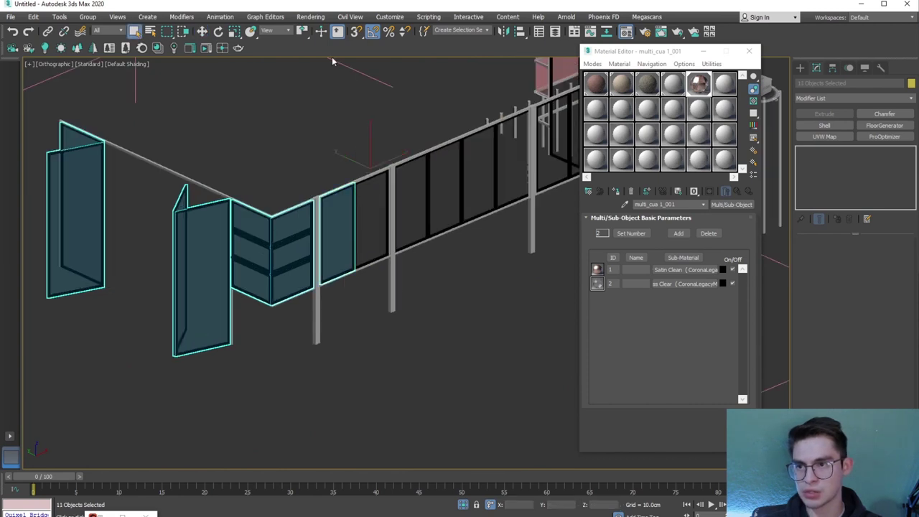
{"action": "left_click", "coordinate": [705, 52]}
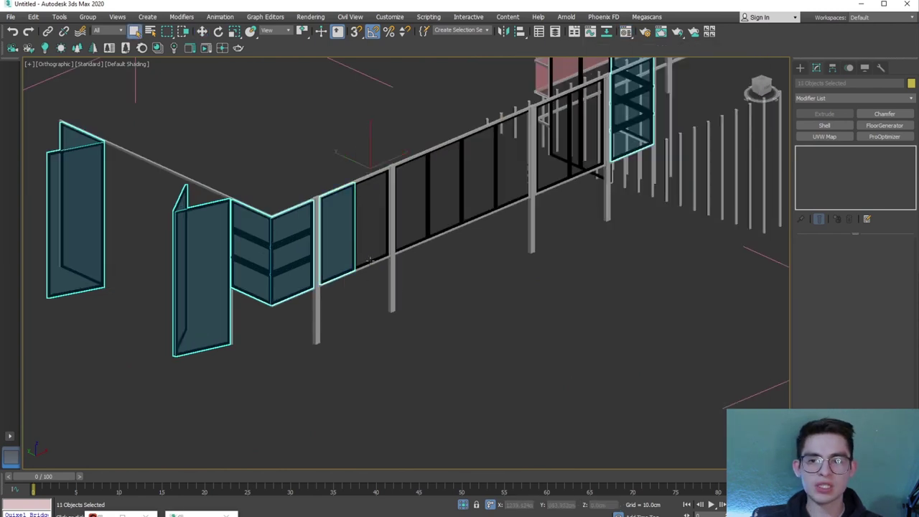
Select the corner-wall glass panels and the tall glass panels
{"action": "left_click", "coordinate": [445, 209], "text": "ctrl"}
{"action": "left_click", "coordinate": [478, 196], "text": "ctrl"}
{"action": "middle_click_drag", "start_coordinate": [580, 157], "coordinate": [510, 332]}
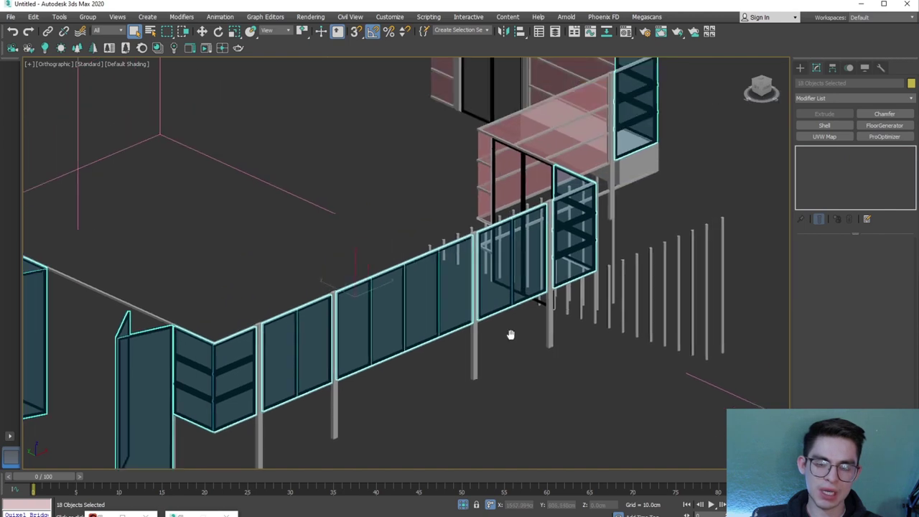
{"action": "scroll", "coordinate": [511, 333], "scroll_direction": "up", "scroll_amount": 3}
{"action": "left_click", "coordinate": [445, 186], "text": "ctrl"}
{"action": "left_click", "coordinate": [484, 179], "text": "ctrl"}
{"action": "middle_click_drag", "start_coordinate": [455, 182], "coordinate": [391, 224]}
{"action": "scroll", "coordinate": [391, 224], "scroll_direction": "up", "scroll_amount": 4}
{"action": "left_click", "coordinate": [392, 224], "text": "ctrl"}
{"action": "left_click", "coordinate": [363, 201], "text": "ctrl"}
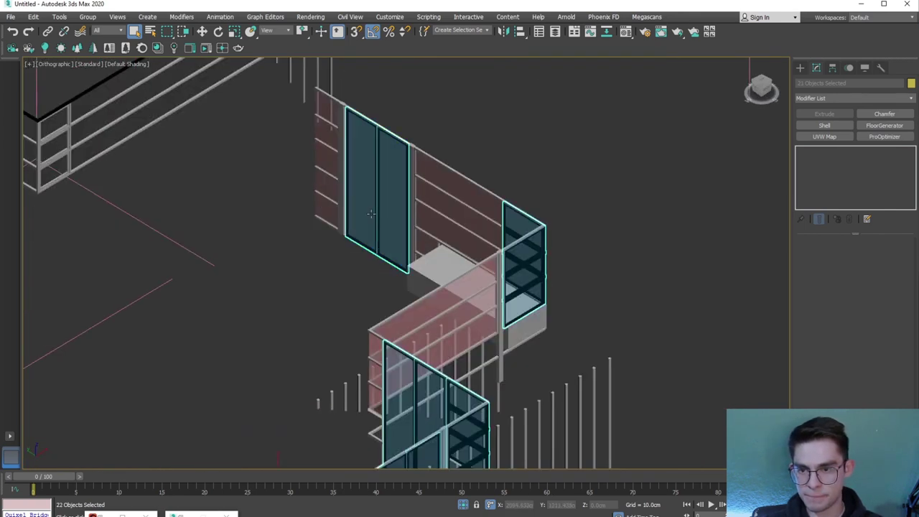
{"action": "scroll", "coordinate": [371, 214], "scroll_direction": "down", "scroll_amount": 5}
{"action": "scroll", "coordinate": [390, 323], "scroll_direction": "up", "scroll_amount": 3}
{"action": "middle_click_drag", "start_coordinate": [390, 323], "coordinate": [252, 304]}
{"action": "scroll", "coordinate": [257, 287], "scroll_direction": "up", "scroll_amount": 5}
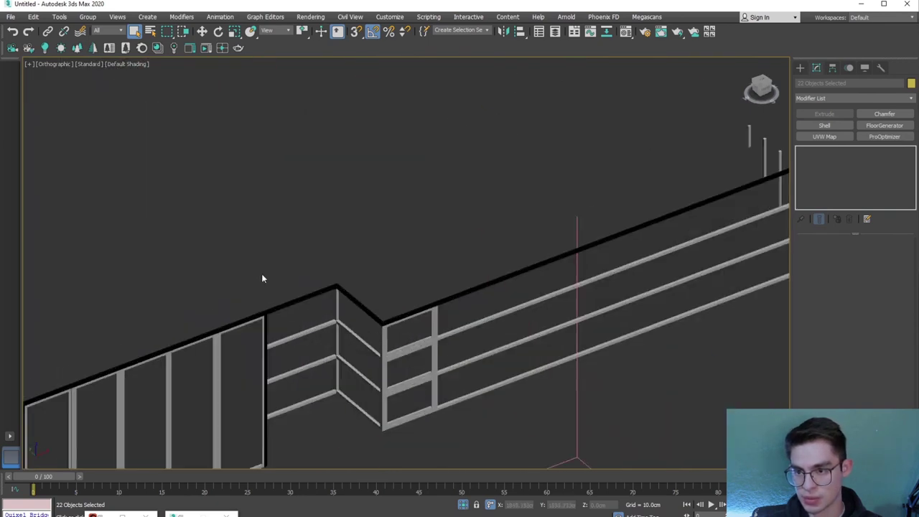
Add the black railing and its row of railing panels to the selection
{"action": "left_click", "coordinate": [281, 304], "text": "ctrl"}
{"action": "scroll", "coordinate": [301, 319], "scroll_direction": "down", "scroll_amount": 5}
{"action": "scroll", "coordinate": [325, 335], "scroll_direction": "up", "scroll_amount": 6}
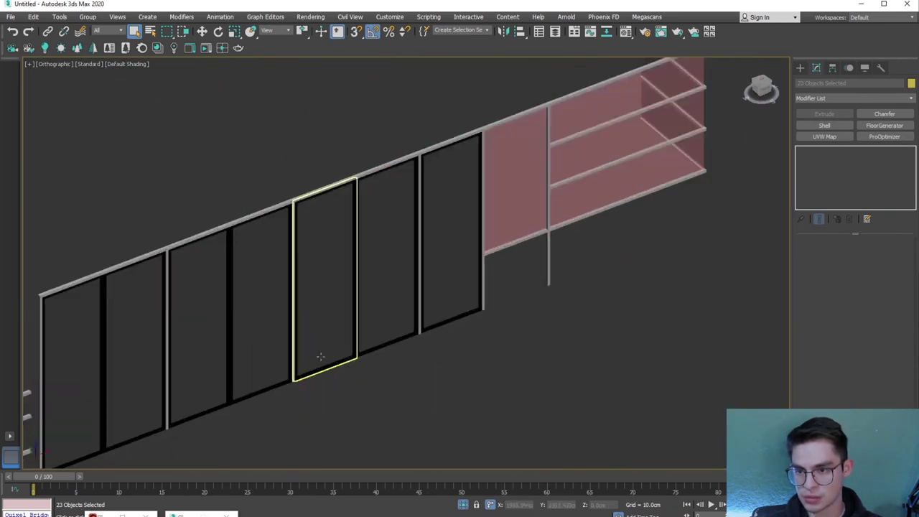
{"action": "left_click", "coordinate": [330, 287], "text": "ctrl"}
{"action": "left_click", "coordinate": [407, 348], "text": "ctrl"}
{"action": "left_click", "coordinate": [562, 283], "text": "ctrl"}
{"action": "left_click", "coordinate": [201, 272], "text": "ctrl"}
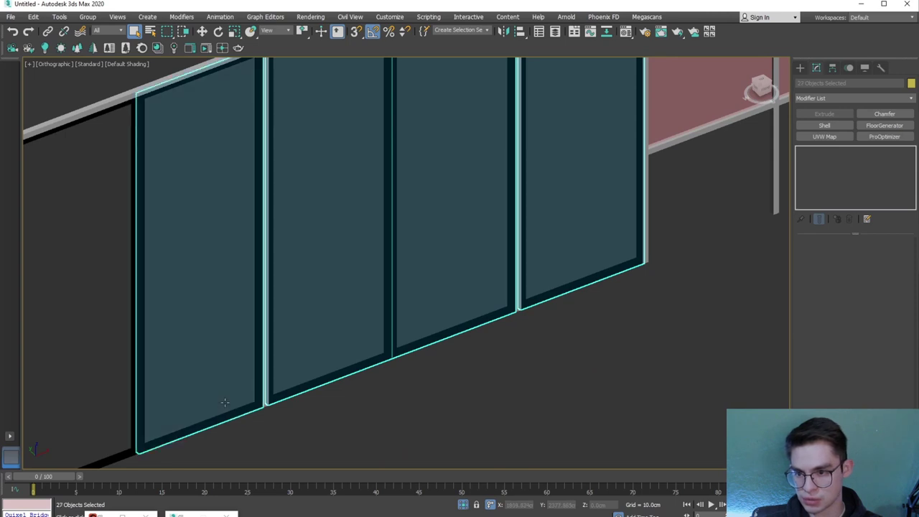
{"action": "middle_click_drag", "start_coordinate": [216, 287], "coordinate": [492, 288]}
{"action": "left_click", "coordinate": [352, 215], "text": "ctrl"}
{"action": "left_click", "coordinate": [222, 244], "text": "ctrl"}
{"action": "middle_click_drag", "start_coordinate": [287, 302], "coordinate": [464, 321]}
{"action": "left_click", "coordinate": [461, 309], "text": "ctrl"}
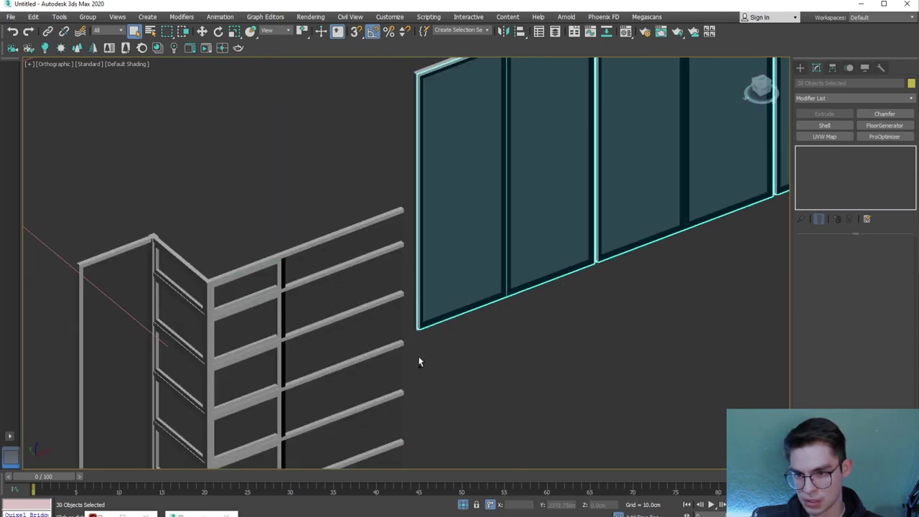
{"action": "scroll", "coordinate": [401, 316], "scroll_direction": "down", "scroll_amount": 3}
{"action": "scroll", "coordinate": [424, 287], "scroll_direction": "up", "scroll_amount": 6}
{"action": "left_click", "coordinate": [434, 255], "text": "ctrl"}
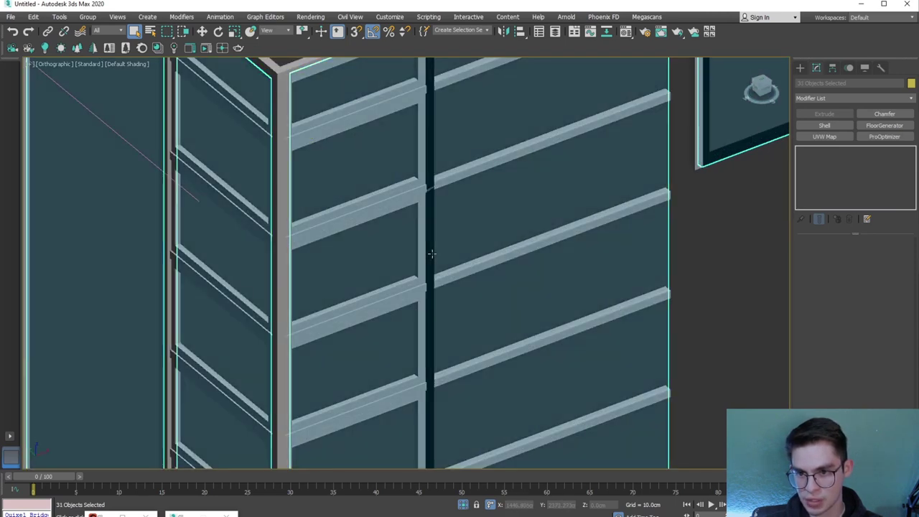
{"action": "scroll", "coordinate": [420, 298], "scroll_direction": "down", "scroll_amount": 6}
{"action": "scroll", "coordinate": [412, 357], "scroll_direction": "down", "scroll_amount": 4}
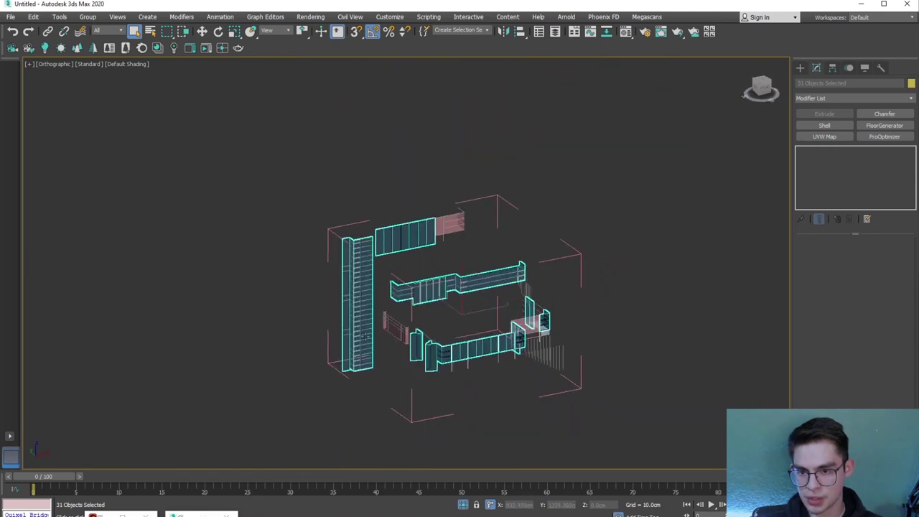
Clone the selected pieces far above the originals and frame the copies in an isometric view
{"action": "key", "text": "w"}
{"action": "left_click_drag", "start_coordinate": [472, 280], "coordinate": [468, 75], "text": "shift"}
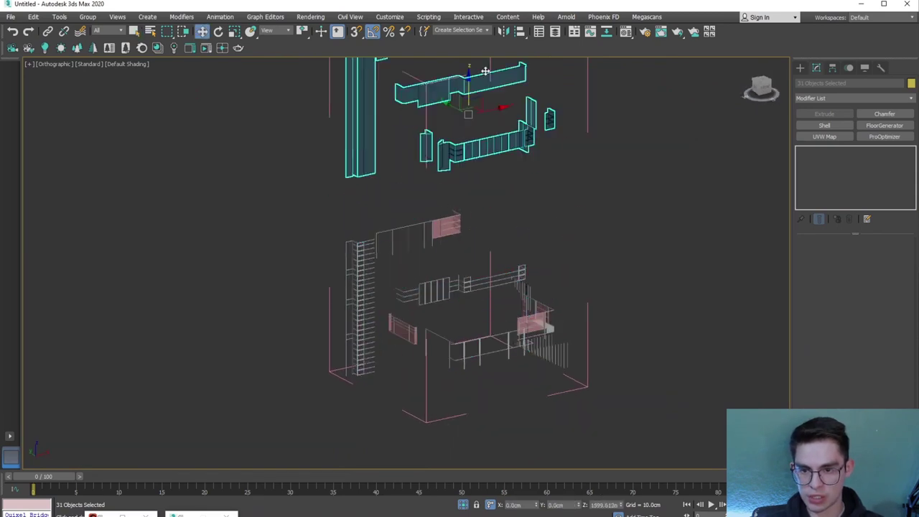
{"action": "scroll", "coordinate": [380, 360], "scroll_direction": "up", "scroll_amount": 5}
{"action": "scroll", "coordinate": [308, 291], "scroll_direction": "up", "scroll_amount": 3}
{"action": "scroll", "coordinate": [437, 352], "scroll_direction": "down", "scroll_amount": 5}
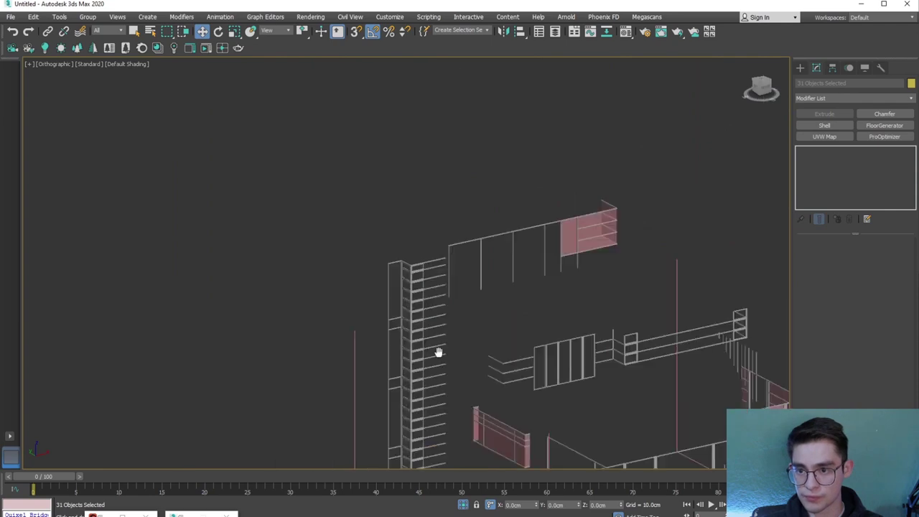
{"action": "scroll", "coordinate": [502, 330], "scroll_direction": "up", "scroll_amount": 5}
{"action": "scroll", "coordinate": [481, 323], "scroll_direction": "down", "scroll_amount": 2}
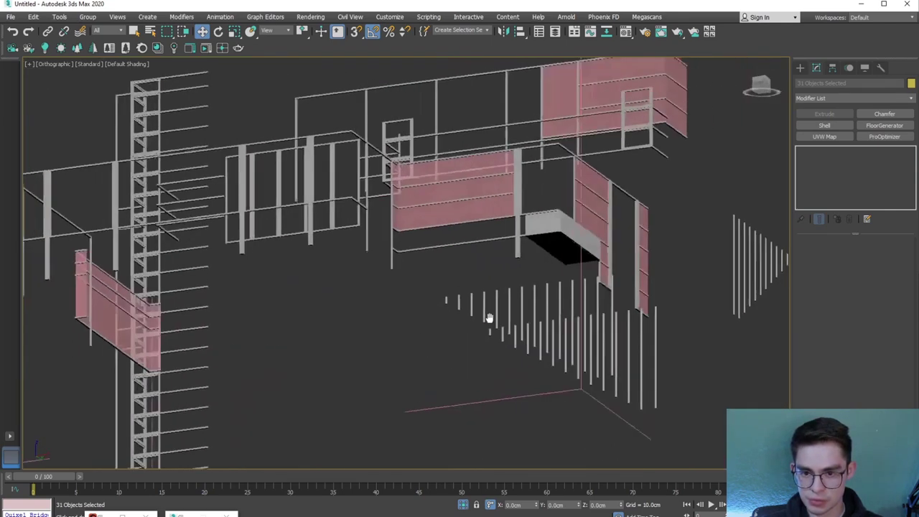
{"action": "scroll", "coordinate": [402, 308], "scroll_direction": "up", "scroll_amount": 2}
{"action": "scroll", "coordinate": [376, 303], "scroll_direction": "down", "scroll_amount": 5}
{"action": "scroll", "coordinate": [414, 267], "scroll_direction": "up", "scroll_amount": 5}
{"action": "scroll", "coordinate": [404, 248], "scroll_direction": "up", "scroll_amount": 2}
{"action": "scroll", "coordinate": [338, 174], "scroll_direction": "down", "scroll_amount": 5}
{"action": "middle_click_drag", "start_coordinate": [338, 174], "coordinate": [191, 113], "text": "alt"}
{"action": "key", "text": "z"}
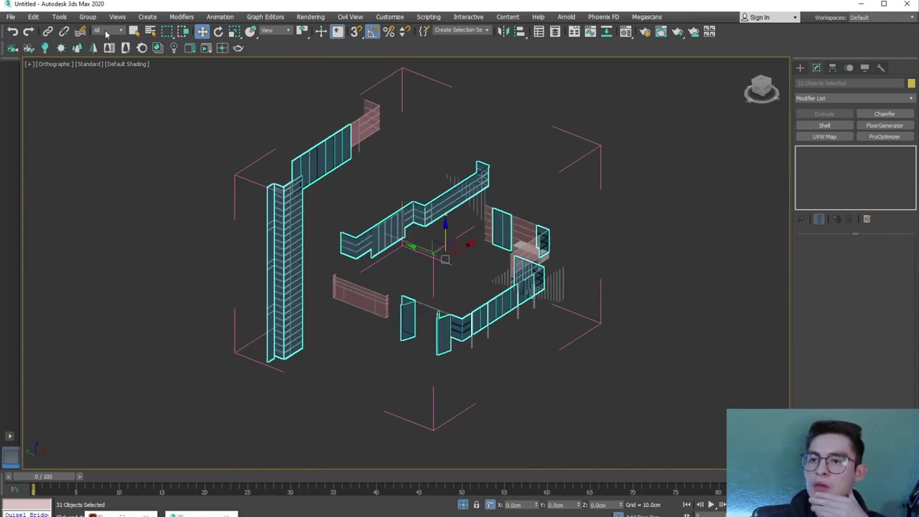
Close the VIDRIOS Y CANCELES group, undo an ungroup, and freeze the selected glass and frame pieces
{"action": "left_click", "coordinate": [93, 83]}
{"action": "left_click", "coordinate": [88, 16]}
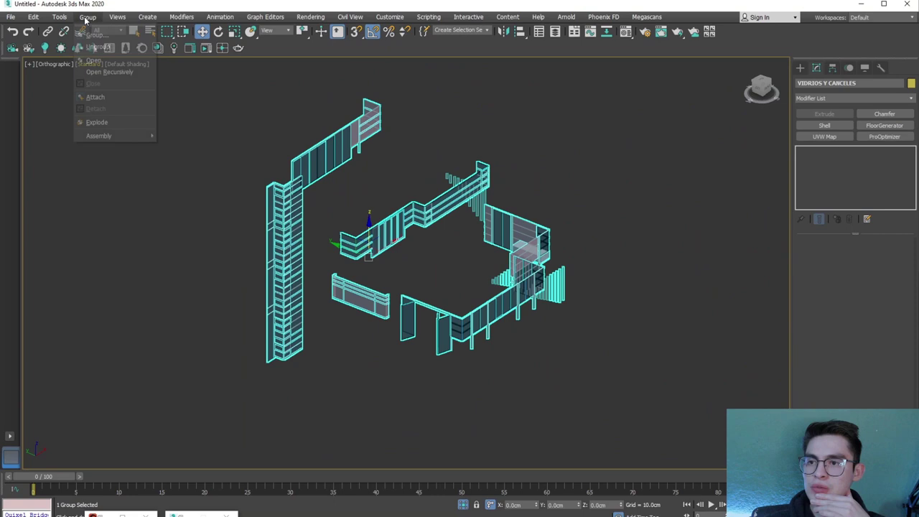
{"action": "left_click", "coordinate": [103, 47]}
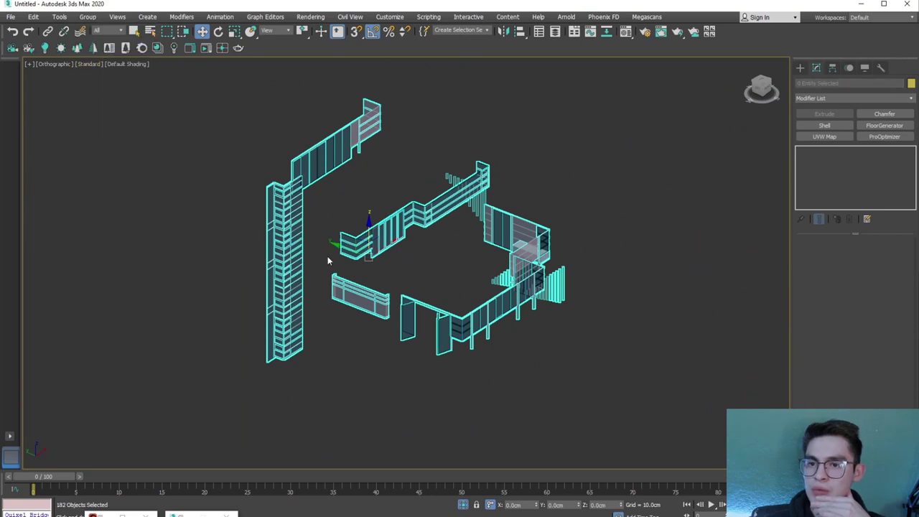
{"action": "left_click", "coordinate": [312, 331]}
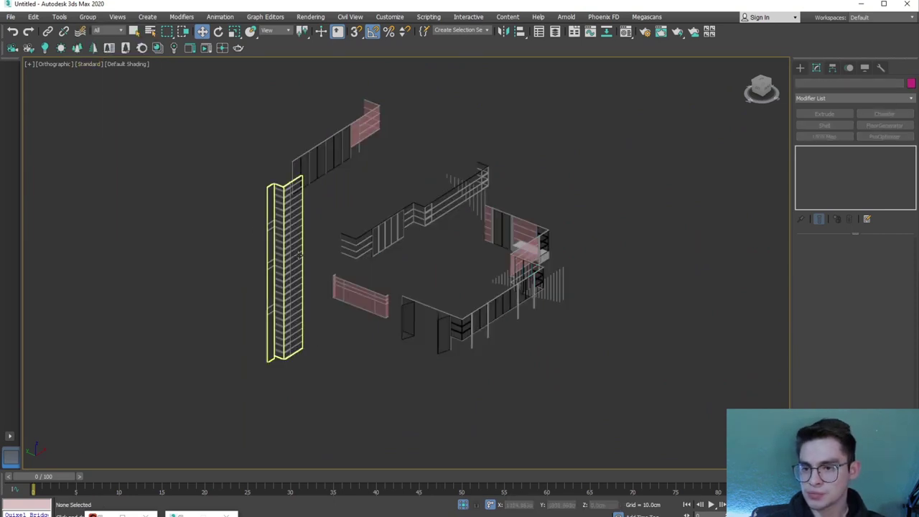
{"action": "key", "text": "ctrl+z"}
{"action": "key", "text": "ctrl+z"}
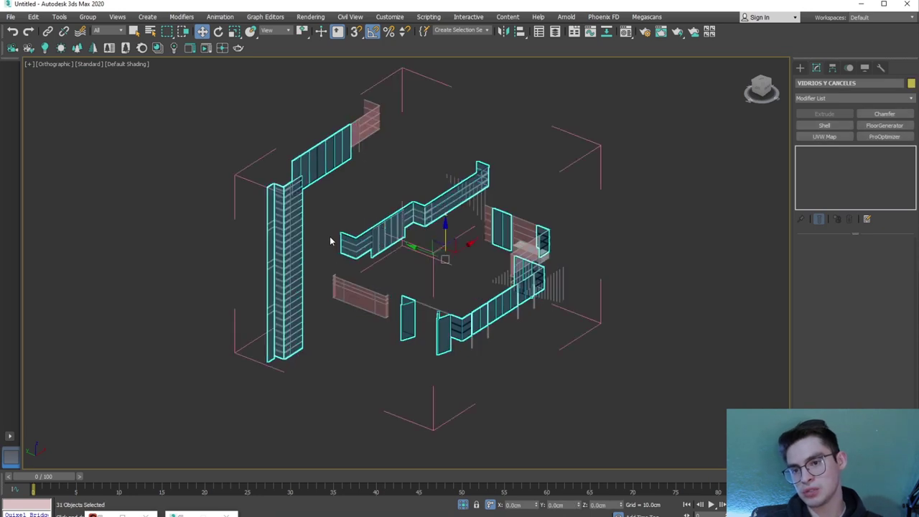
{"action": "right_click", "coordinate": [387, 237]}
{"action": "left_click", "coordinate": [430, 227]}
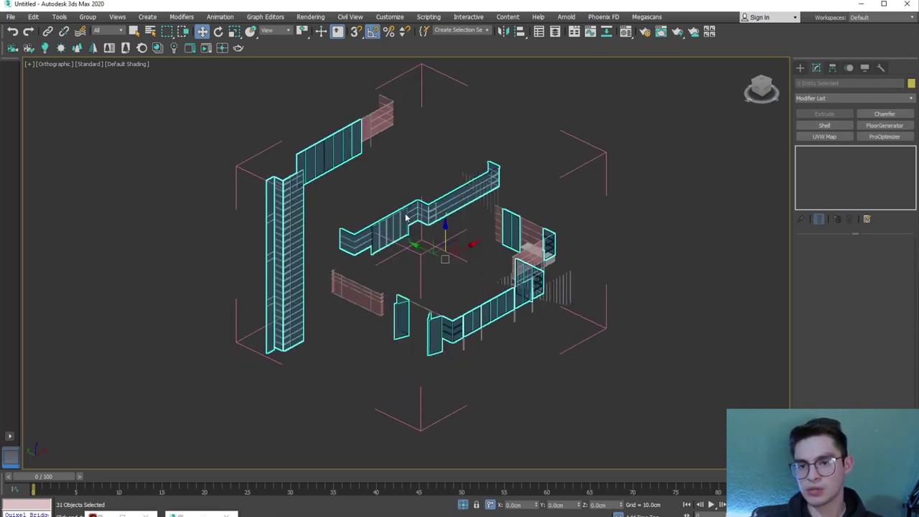
Select the railing frame's bottom rail and expand the selection to the whole frame
{"action": "scroll", "coordinate": [377, 223], "scroll_direction": "up", "scroll_amount": 5}
{"action": "scroll", "coordinate": [320, 300], "scroll_direction": "up", "scroll_amount": 5}
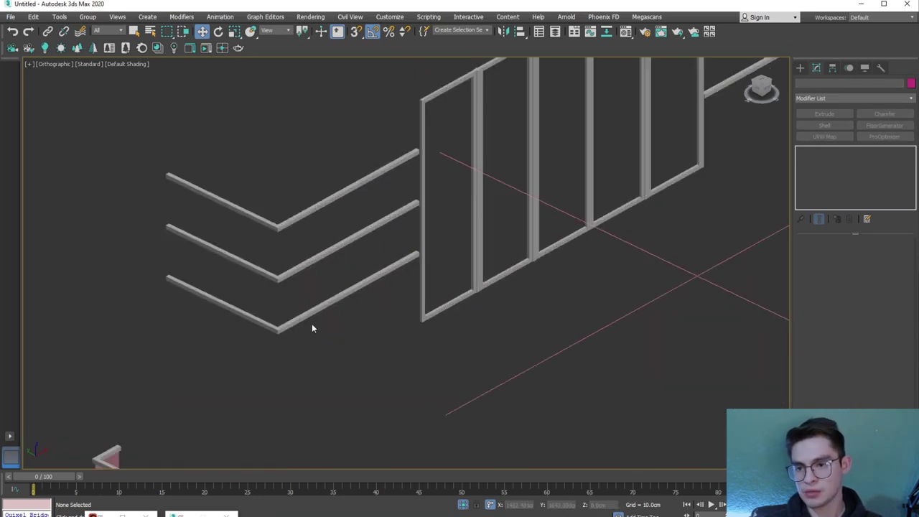
{"action": "scroll", "coordinate": [311, 328], "scroll_direction": "down", "scroll_amount": 3}
{"action": "scroll", "coordinate": [351, 310], "scroll_direction": "down", "scroll_amount": 3}
{"action": "scroll", "coordinate": [352, 359], "scroll_direction": "up", "scroll_amount": 3}
{"action": "scroll", "coordinate": [273, 386], "scroll_direction": "up", "scroll_amount": 3}
{"action": "left_click", "coordinate": [283, 319]}
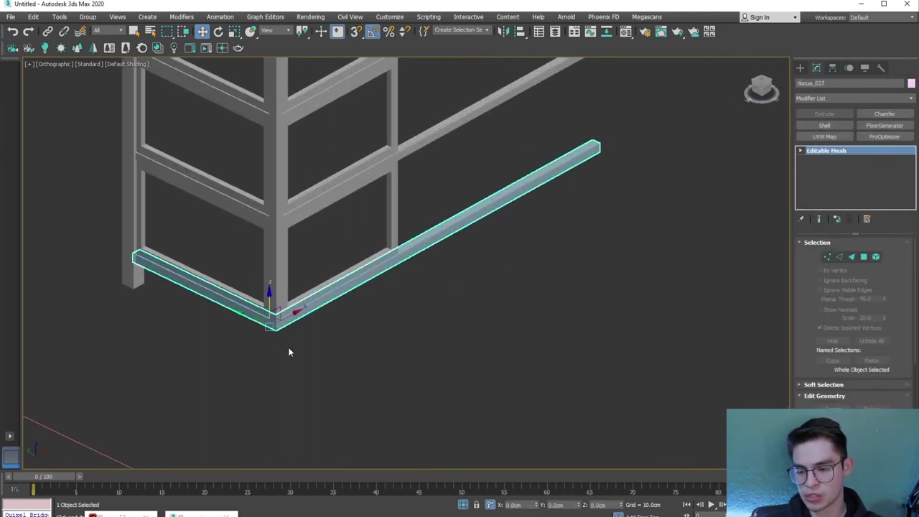
{"action": "key", "text": "ctrl+q"}
{"action": "scroll", "coordinate": [290, 351], "scroll_direction": "down", "scroll_amount": 3}
{"action": "middle_click_drag", "start_coordinate": [313, 346], "coordinate": [303, 351], "text": "alt"}
{"action": "scroll", "coordinate": [302, 352], "scroll_direction": "up", "scroll_amount": 3}
{"action": "scroll", "coordinate": [273, 189], "scroll_direction": "up", "scroll_amount": 2}
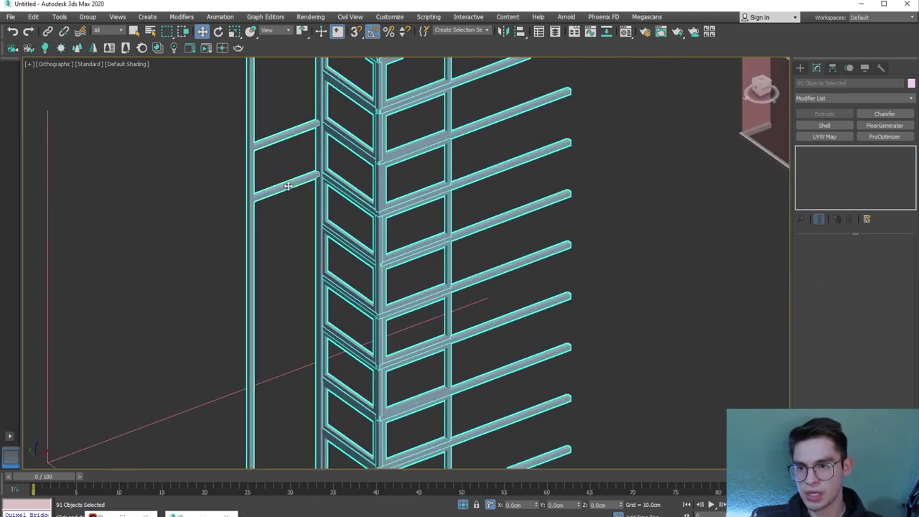
{"action": "scroll", "coordinate": [287, 186], "scroll_direction": "down", "scroll_amount": 4}
{"action": "scroll", "coordinate": [259, 362], "scroll_direction": "down", "scroll_amount": 2}
{"action": "scroll", "coordinate": [348, 307], "scroll_direction": "up", "scroll_amount": 3}
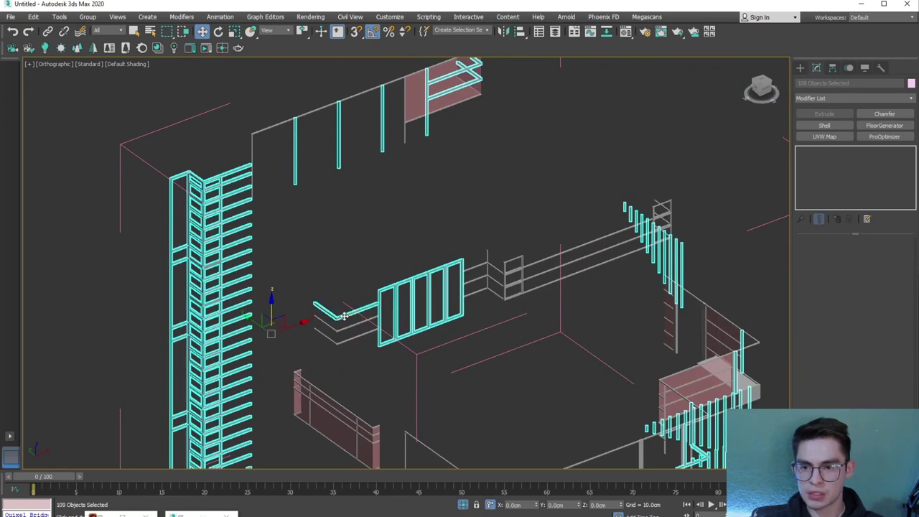
Add more railing pieces and drop the pink panel from the selection
{"action": "key", "text": "ctrl+q"}
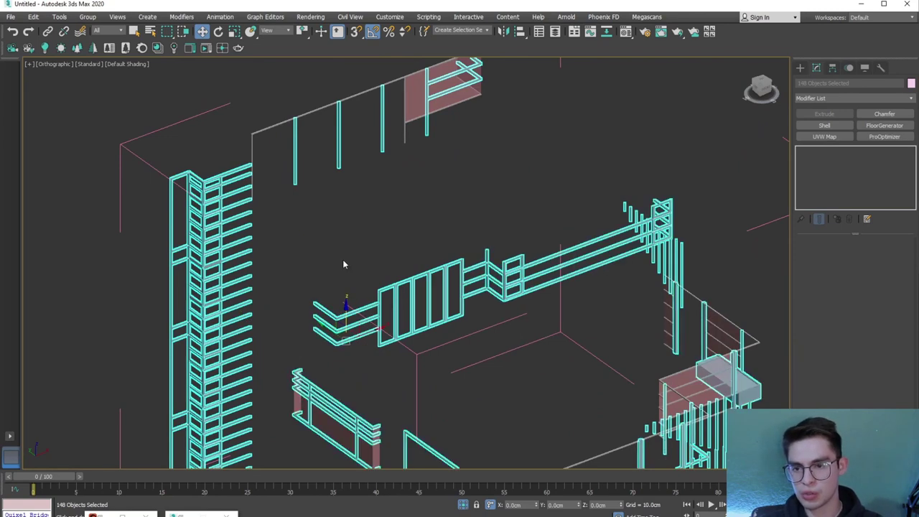
{"action": "middle_click_drag", "start_coordinate": [343, 264], "coordinate": [333, 279]}
{"action": "scroll", "coordinate": [479, 342], "scroll_direction": "up", "scroll_amount": 5}
{"action": "scroll", "coordinate": [479, 340], "scroll_direction": "up", "scroll_amount": 3}
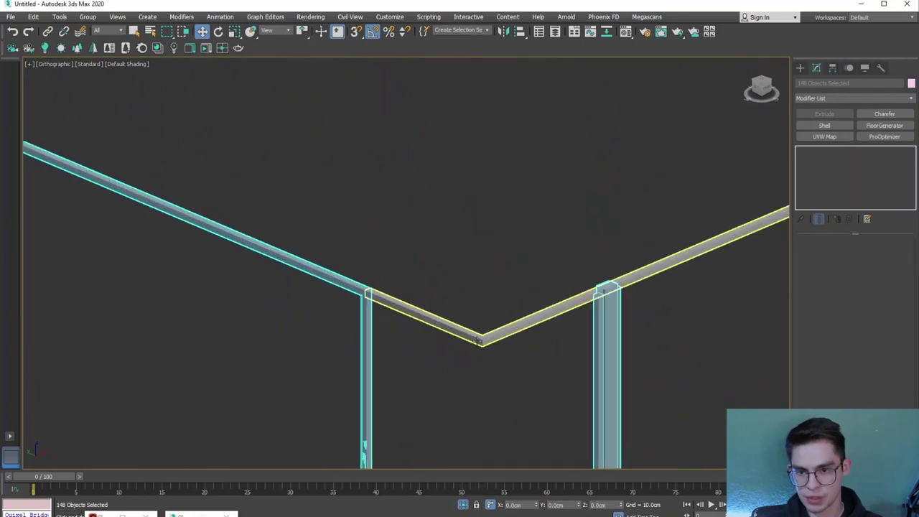
{"action": "scroll", "coordinate": [477, 341], "scroll_direction": "down", "scroll_amount": 5}
{"action": "scroll", "coordinate": [349, 327], "scroll_direction": "down", "scroll_amount": 2}
{"action": "mouse_move", "coordinate": [349, 327]}
{"action": "middle_mouse_down"}
{"action": "mouse_move", "coordinate": [301, 342]}
{"action": "mouse_move", "coordinate": [294, 323]}
{"action": "middle_mouse_up"}
{"action": "scroll", "coordinate": [328, 189], "scroll_direction": "up", "scroll_amount": 5}
{"action": "scroll", "coordinate": [341, 181], "scroll_direction": "up", "scroll_amount": 3}
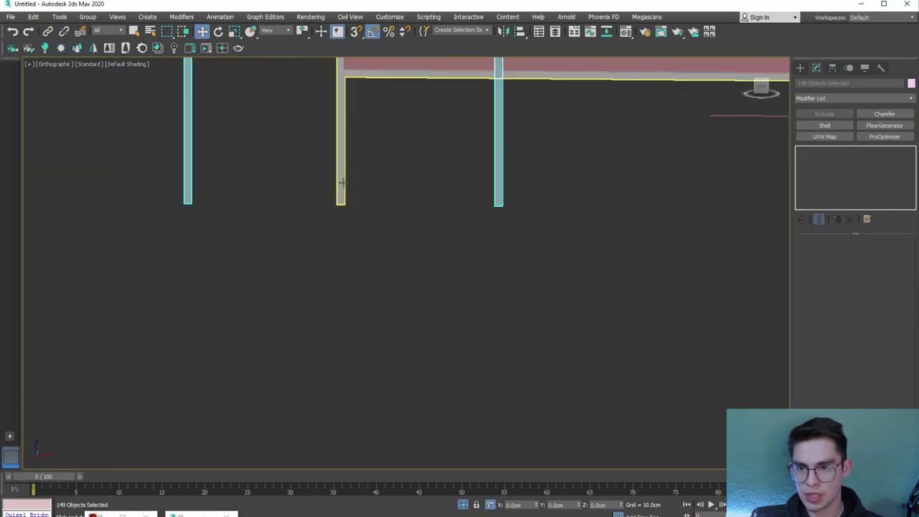
{"action": "scroll", "coordinate": [266, 241], "scroll_direction": "down", "scroll_amount": 3}
{"action": "middle_click_drag", "start_coordinate": [395, 336], "coordinate": [377, 332], "text": "alt"}
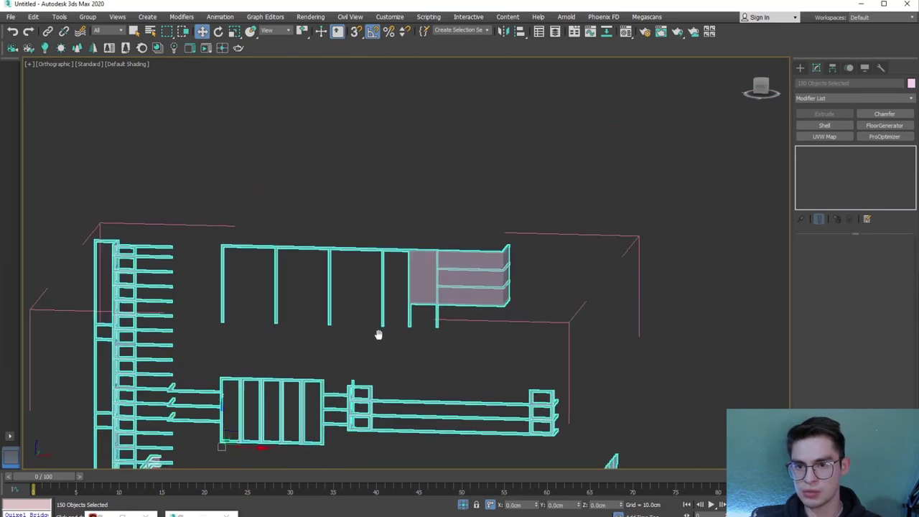
{"action": "scroll", "coordinate": [462, 295], "scroll_direction": "up", "scroll_amount": 3}
{"action": "left_click", "coordinate": [456, 295], "text": "alt"}
{"action": "scroll", "coordinate": [460, 294], "scroll_direction": "up", "scroll_amount": 3}
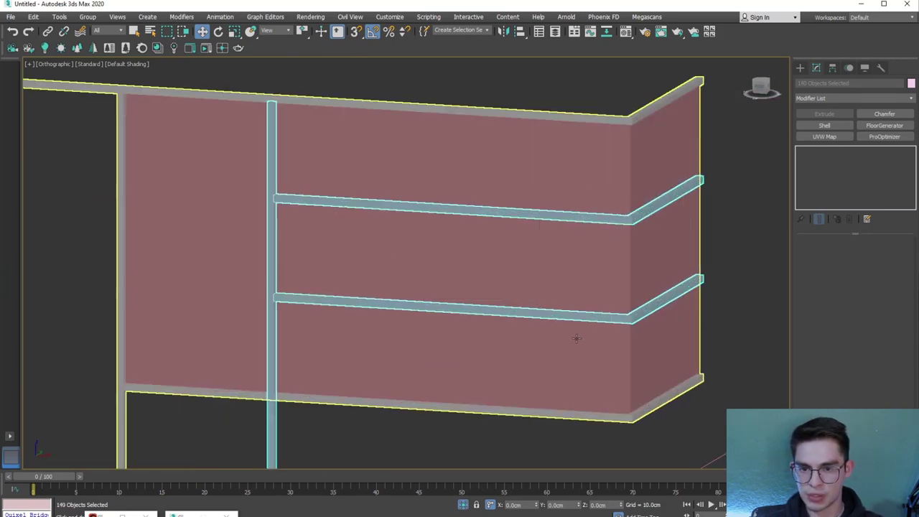
{"action": "scroll", "coordinate": [574, 338], "scroll_direction": "up", "scroll_amount": 2}
{"action": "scroll", "coordinate": [611, 320], "scroll_direction": "down", "scroll_amount": 5}
Remove the step box from the railing selection
{"action": "mouse_move", "coordinate": [213, 320]}
{"action": "middle_mouse_down", "text": "alt"}
{"action": "mouse_move", "coordinate": [333, 246]}
{"action": "mouse_move", "coordinate": [262, 213]}
{"action": "mouse_move", "coordinate": [210, 203]}
{"action": "mouse_move", "coordinate": [429, 214]}
{"action": "middle_mouse_up", "text": "alt"}
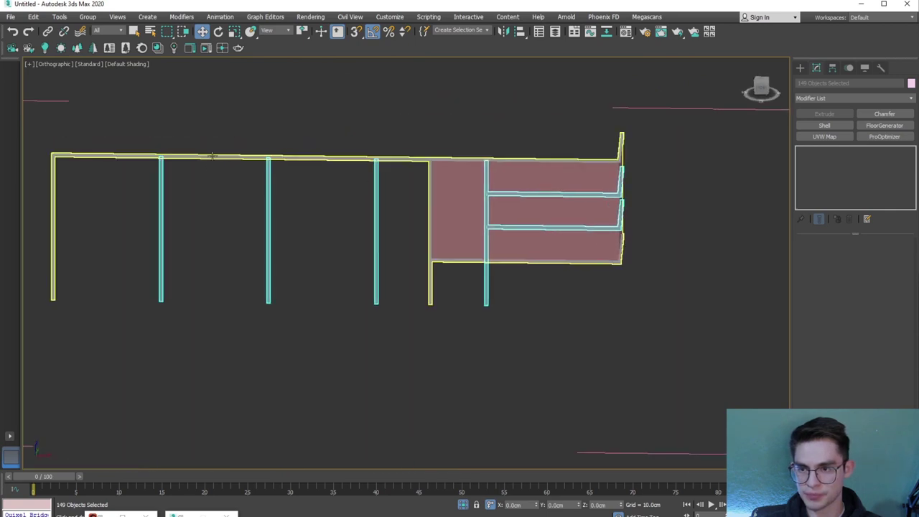
{"action": "scroll", "coordinate": [174, 255], "scroll_direction": "down", "scroll_amount": 2}
{"action": "mouse_move", "coordinate": [175, 254]}
{"action": "middle_mouse_down", "text": "alt"}
{"action": "mouse_move", "coordinate": [266, 227]}
{"action": "mouse_move", "coordinate": [206, 158]}
{"action": "middle_mouse_up", "text": "alt"}
{"action": "scroll", "coordinate": [214, 222], "scroll_direction": "down", "scroll_amount": 3}
{"action": "scroll", "coordinate": [240, 188], "scroll_direction": "up", "scroll_amount": 3}
{"action": "scroll", "coordinate": [349, 209], "scroll_direction": "up", "scroll_amount": 2}
{"action": "middle_click_drag", "start_coordinate": [350, 209], "coordinate": [323, 248], "text": "alt"}
{"action": "scroll", "coordinate": [212, 259], "scroll_direction": "up", "scroll_amount": 3}
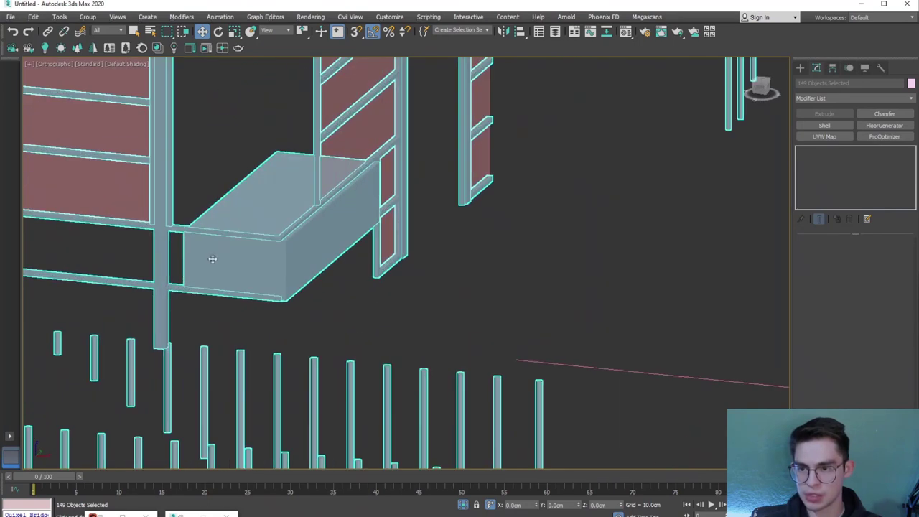
{"action": "left_click", "coordinate": [260, 196], "text": "alt"}
{"action": "scroll", "coordinate": [281, 248], "scroll_direction": "down", "scroll_amount": 2}
{"action": "scroll", "coordinate": [333, 262], "scroll_direction": "up", "scroll_amount": 3}
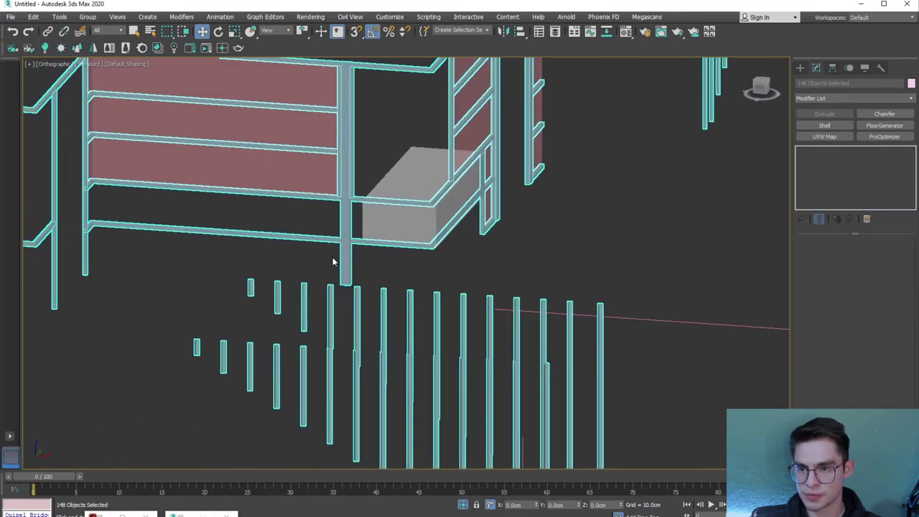
{"action": "scroll", "coordinate": [332, 261], "scroll_direction": "down", "scroll_amount": 3}
{"action": "middle_click_drag", "start_coordinate": [349, 272], "coordinate": [402, 395], "text": "alt"}
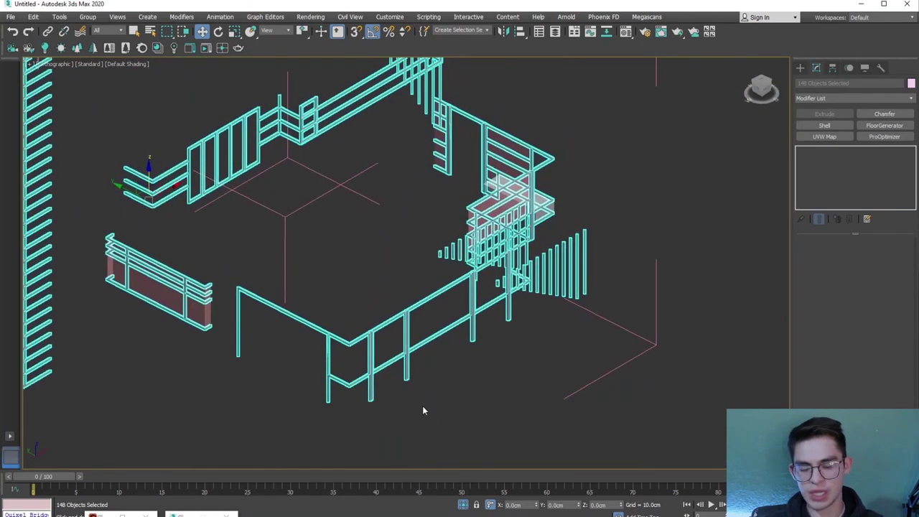
Copy the Copper Satin Clean material into an empty Material Editor sample slot
{"action": "key", "text": "m"}
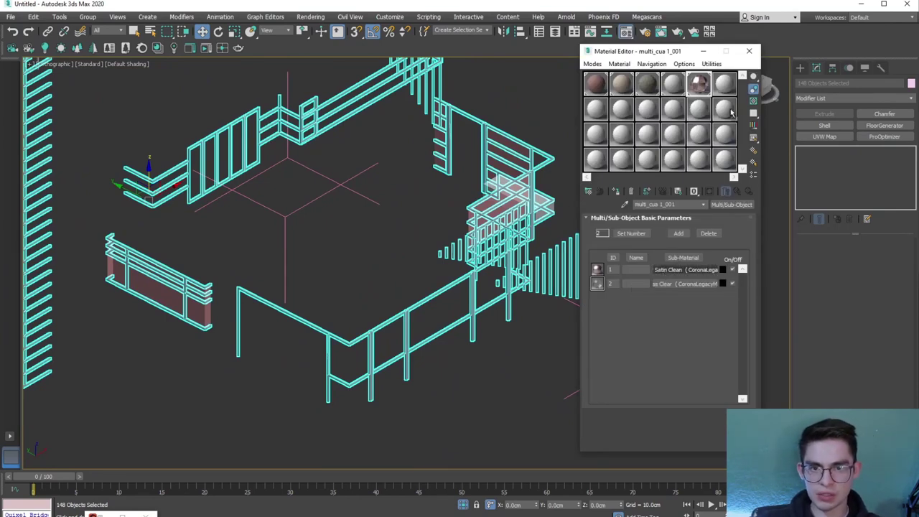
{"action": "left_click_drag", "start_coordinate": [725, 87], "coordinate": [728, 91]}
{"action": "left_click", "coordinate": [654, 285]}
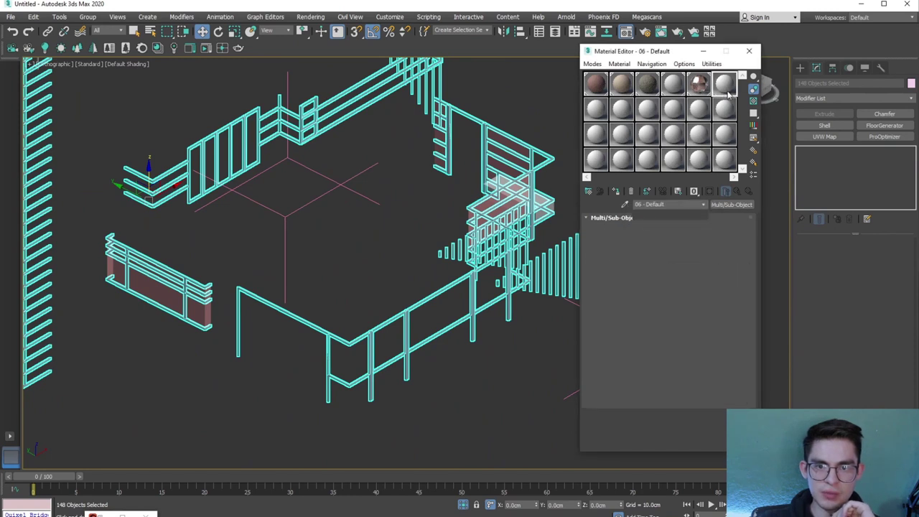
{"action": "left_click", "coordinate": [724, 84]}
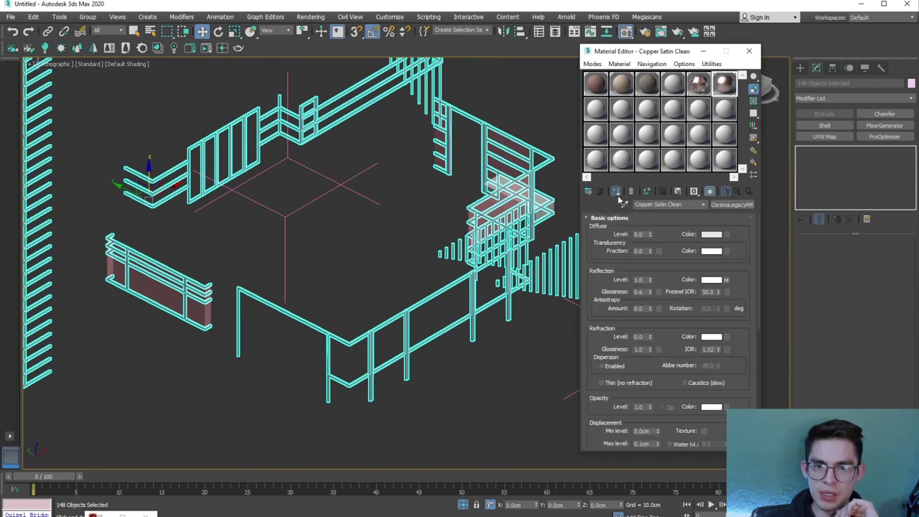
{"action": "scroll", "coordinate": [352, 376], "scroll_direction": "up", "scroll_amount": 5}
{"action": "scroll", "coordinate": [261, 321], "scroll_direction": "down", "scroll_amount": 3}
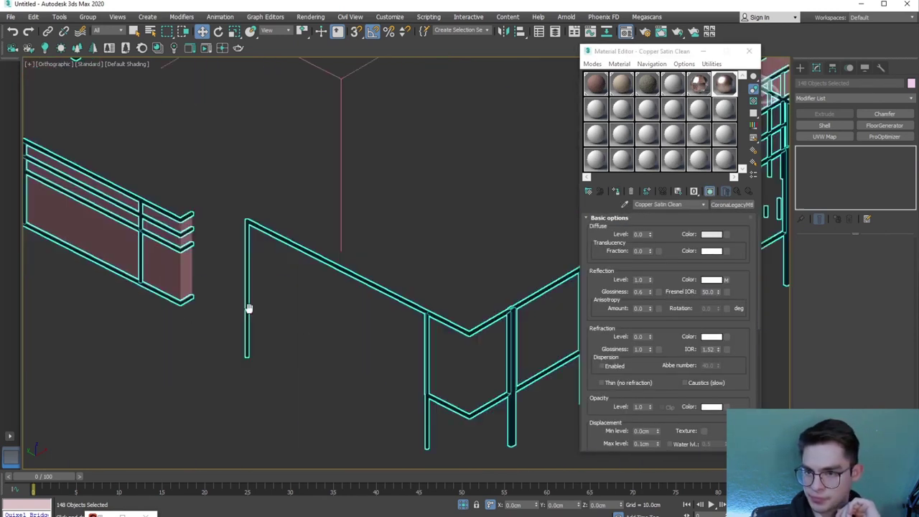
{"action": "scroll", "coordinate": [248, 309], "scroll_direction": "down", "scroll_amount": 3}
{"action": "scroll", "coordinate": [234, 362], "scroll_direction": "down", "scroll_amount": 2}
Select the glass wall and assign it the Glass Clear material
{"action": "left_click", "coordinate": [254, 334]}
{"action": "scroll", "coordinate": [287, 316], "scroll_direction": "up", "scroll_amount": 6}
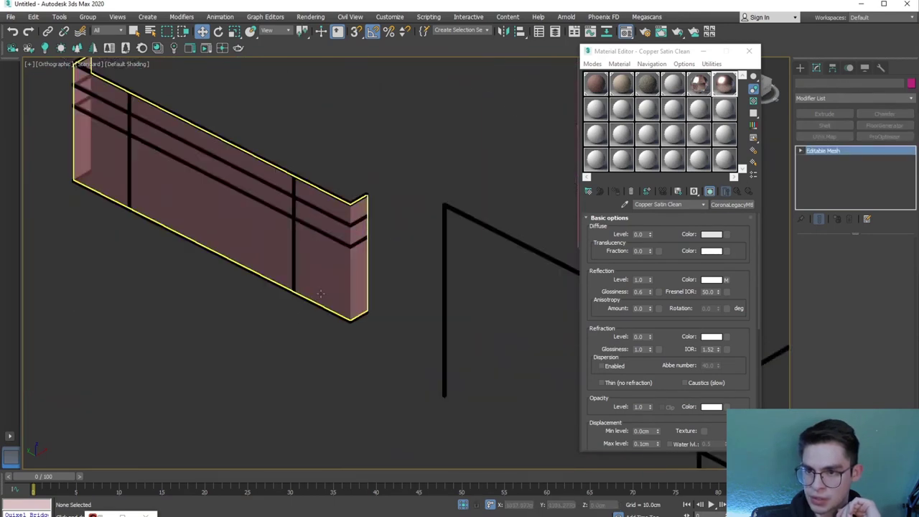
{"action": "left_click", "coordinate": [321, 293]}
{"action": "scroll", "coordinate": [347, 261], "scroll_direction": "up", "scroll_amount": 2}
{"action": "left_click", "coordinate": [701, 84]}
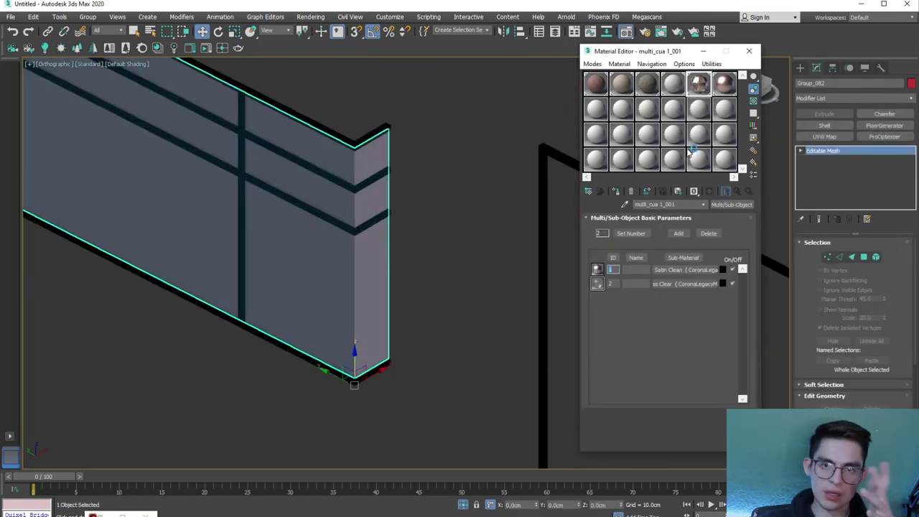
{"action": "left_click_drag", "start_coordinate": [717, 117], "coordinate": [720, 165]}
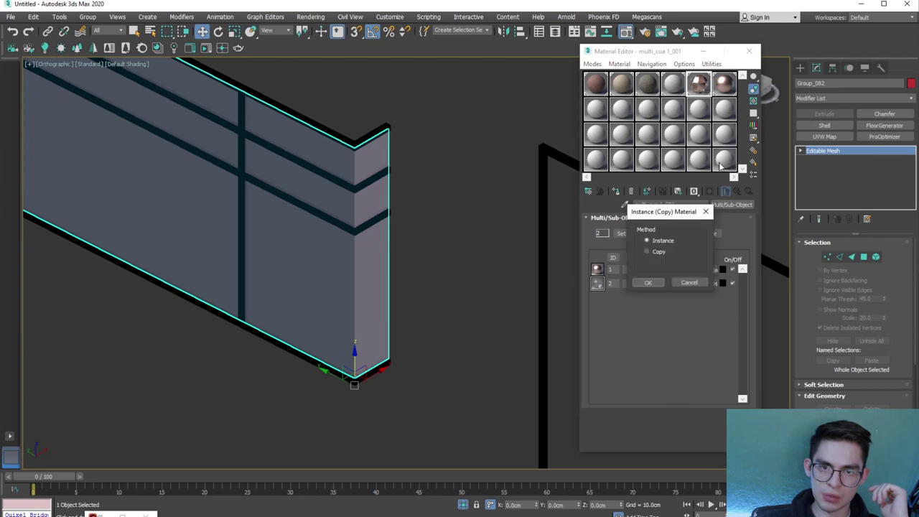
{"action": "left_click", "coordinate": [647, 282]}
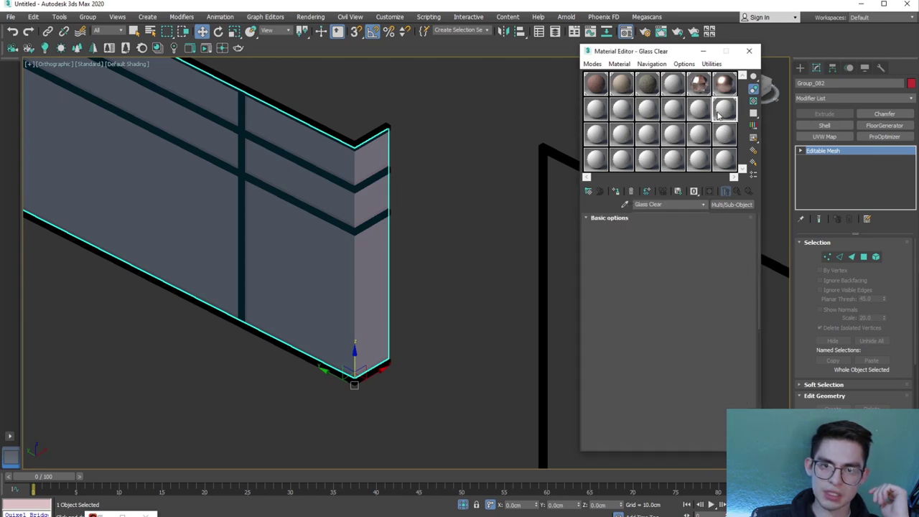
{"action": "left_click", "coordinate": [722, 110]}
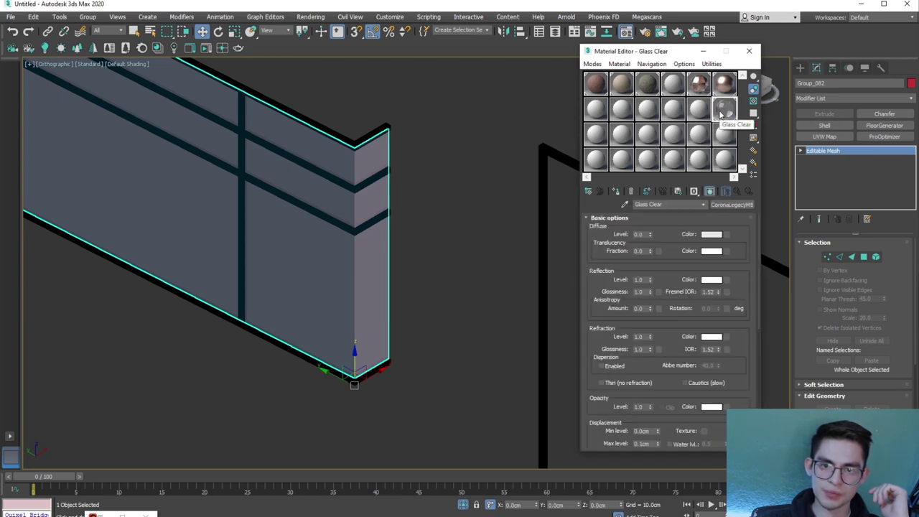
{"action": "left_click", "coordinate": [617, 192]}
{"action": "scroll", "coordinate": [239, 390], "scroll_direction": "down", "scroll_amount": 3}
Select the pink railing wall and give it the multi_cua 1_001 multi-material
{"action": "left_click", "coordinate": [241, 389]}
{"action": "scroll", "coordinate": [309, 352], "scroll_direction": "down", "scroll_amount": 2}
{"action": "scroll", "coordinate": [446, 270], "scroll_direction": "down", "scroll_amount": 2}
{"action": "mouse_move", "coordinate": [446, 270]}
{"action": "middle_mouse_down", "text": "alt"}
{"action": "mouse_move", "coordinate": [291, 278]}
{"action": "mouse_move", "coordinate": [362, 300]}
{"action": "middle_mouse_up", "text": "alt"}
{"action": "scroll", "coordinate": [291, 277], "scroll_direction": "up", "scroll_amount": 4}
{"action": "scroll", "coordinate": [362, 300], "scroll_direction": "down", "scroll_amount": 3}
{"action": "scroll", "coordinate": [266, 207], "scroll_direction": "up", "scroll_amount": 5}
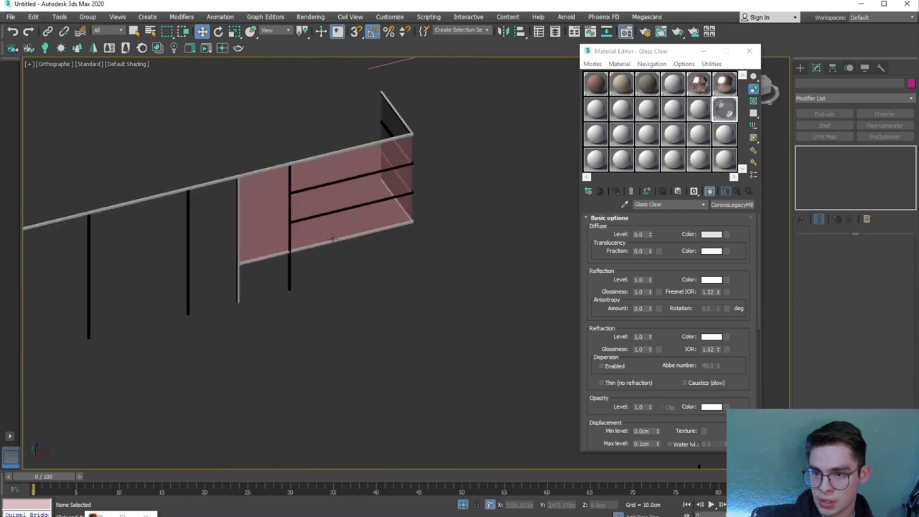
{"action": "left_click", "coordinate": [335, 236]}
{"action": "middle_click_drag", "start_coordinate": [335, 236], "coordinate": [369, 262], "text": "alt"}
{"action": "scroll", "coordinate": [385, 292], "scroll_direction": "down", "scroll_amount": 2}
{"action": "scroll", "coordinate": [386, 292], "scroll_direction": "up", "scroll_amount": 2}
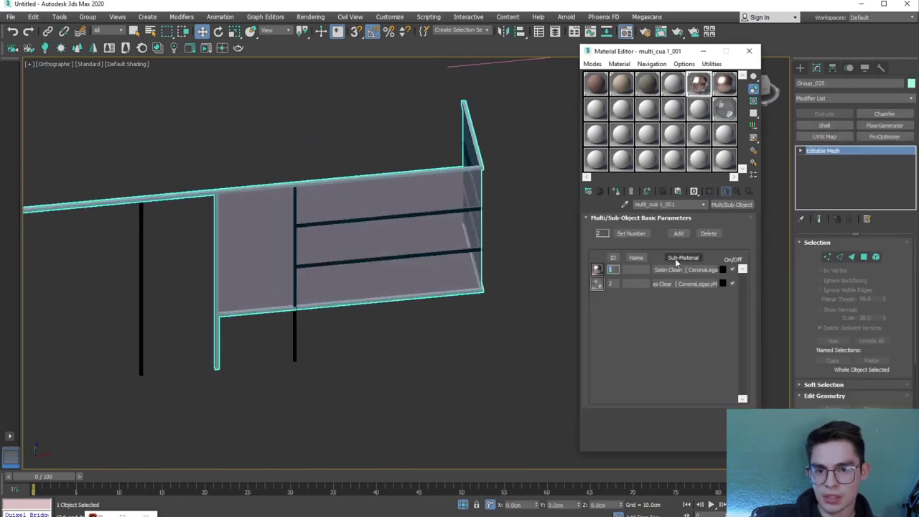
{"action": "left_click", "coordinate": [618, 194]}
{"action": "mouse_move", "coordinate": [263, 326]}
{"action": "middle_mouse_down", "text": "alt"}
{"action": "mouse_move", "coordinate": [229, 320]}
{"action": "mouse_move", "coordinate": [270, 346]}
{"action": "middle_mouse_up", "text": "alt"}
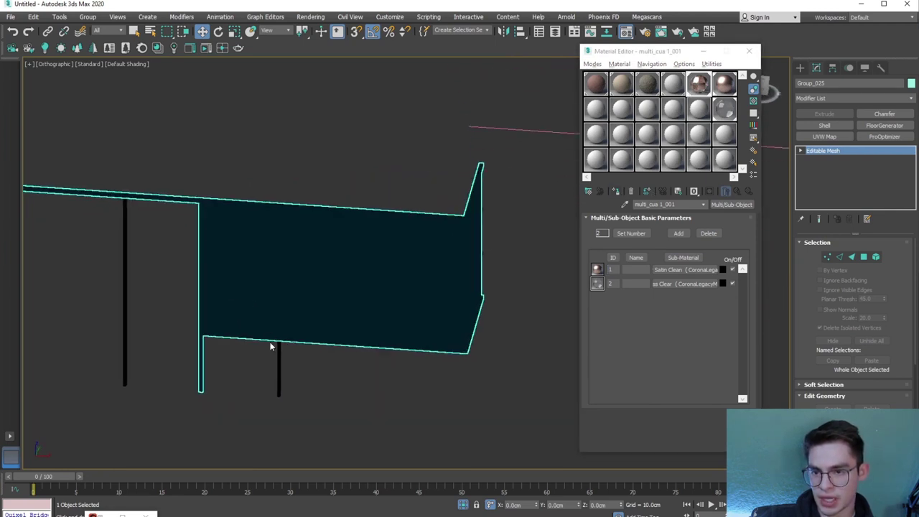
{"action": "scroll", "coordinate": [316, 323], "scroll_direction": "down", "scroll_amount": 2}
{"action": "scroll", "coordinate": [364, 306], "scroll_direction": "up", "scroll_amount": 2}
{"action": "middle_click_drag", "start_coordinate": [354, 314], "coordinate": [322, 312], "text": "alt"}
Detach the glass panel element from the railing wall as Object003
{"action": "left_click", "coordinate": [877, 257]}
{"action": "left_click", "coordinate": [456, 303]}
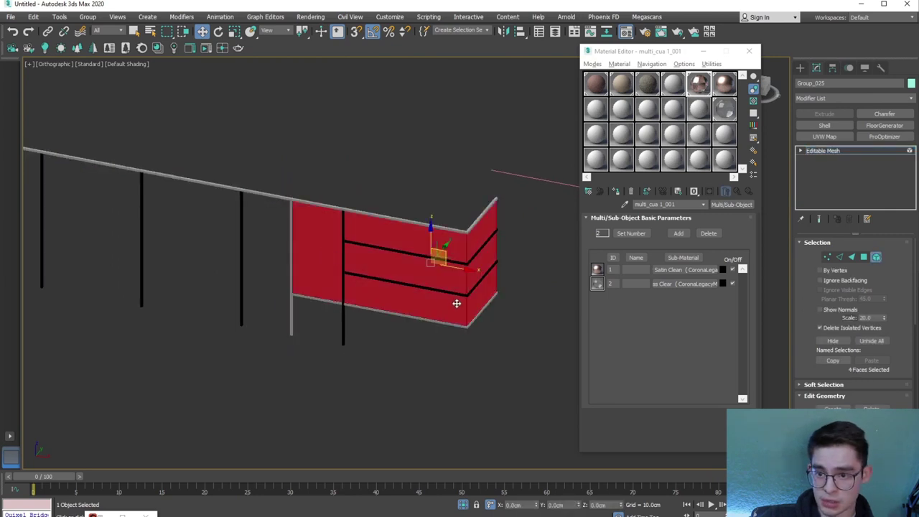
{"action": "middle_click_drag", "start_coordinate": [456, 303], "coordinate": [458, 297], "text": "alt"}
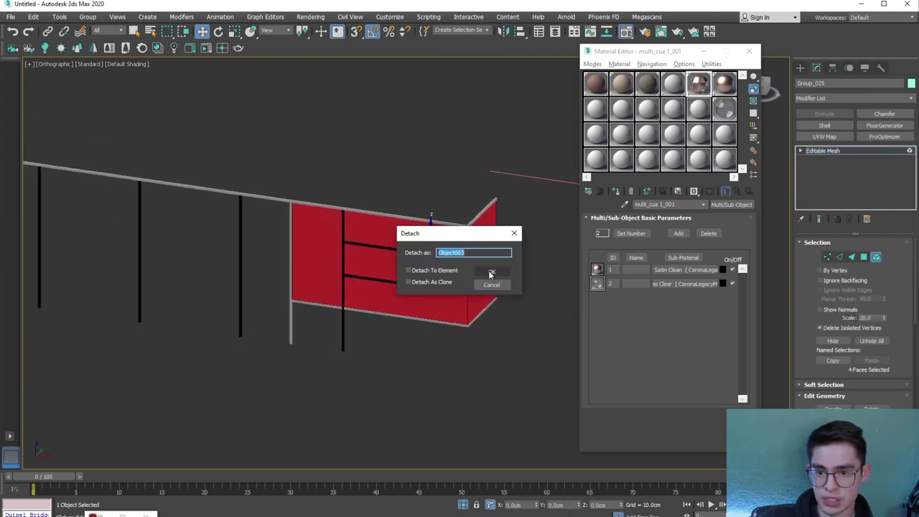
{"action": "left_click", "coordinate": [490, 270]}
Select the railing object and pick the Copper Satin Clean material slot
{"action": "left_click", "coordinate": [289, 373]}
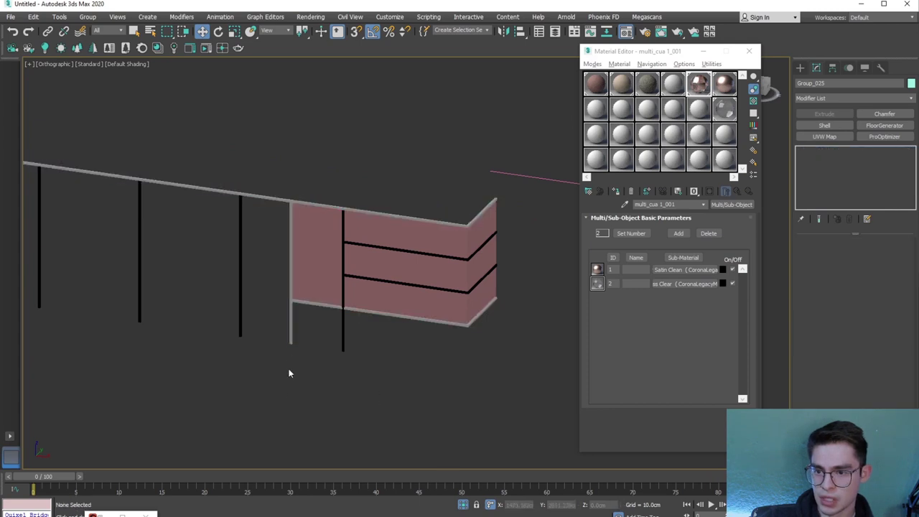
{"action": "left_click", "coordinate": [289, 335]}
{"action": "scroll", "coordinate": [309, 344], "scroll_direction": "down", "scroll_amount": 5}
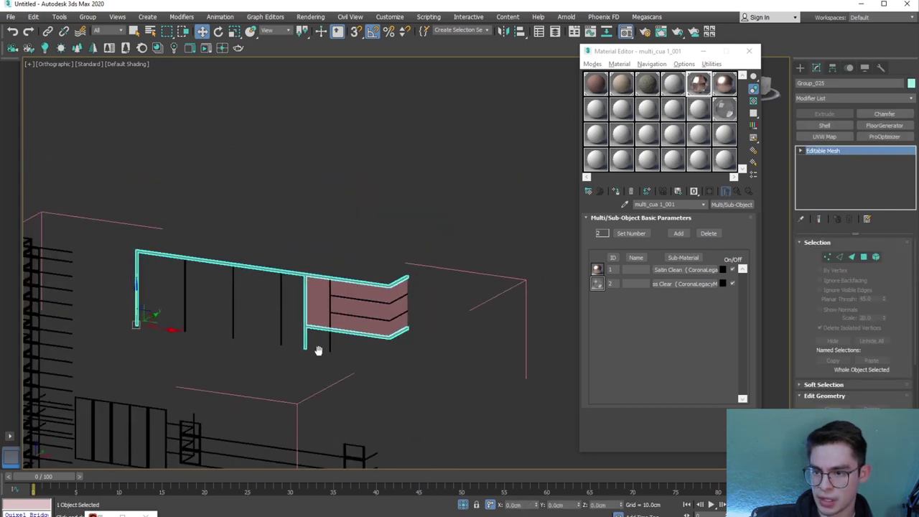
{"action": "scroll", "coordinate": [273, 351], "scroll_direction": "up", "scroll_amount": 2}
{"action": "middle_click_drag", "start_coordinate": [139, 304], "coordinate": [176, 188], "text": "alt"}
{"action": "key", "text": "shift+z"}
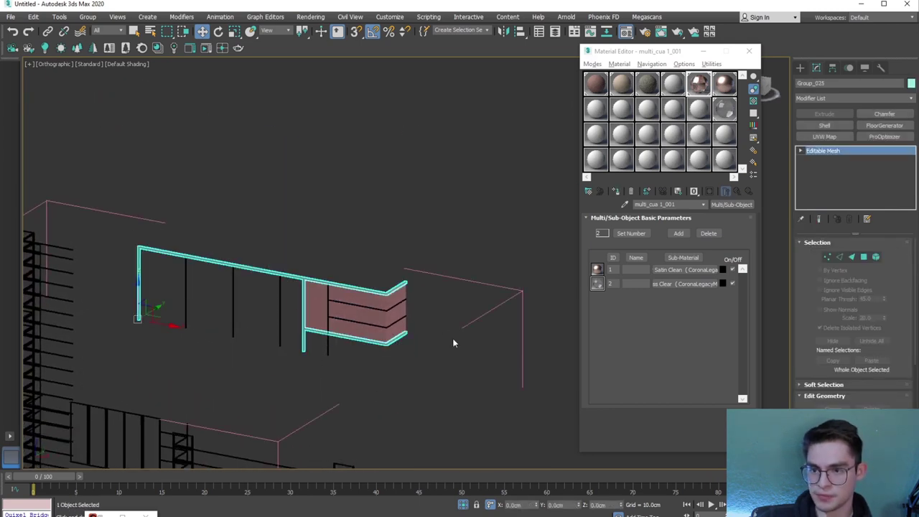
{"action": "left_click", "coordinate": [724, 86]}
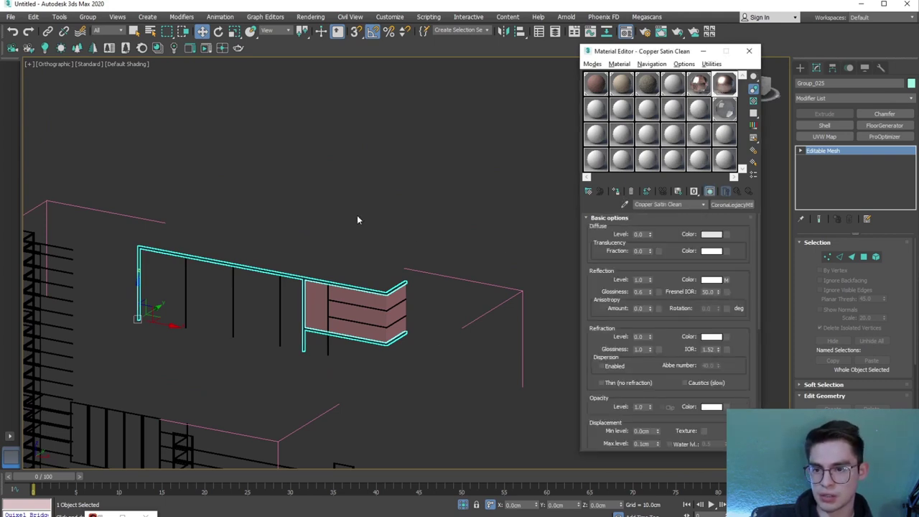
Assign Glass Clear to Object003, then deselect the panel
{"action": "left_click", "coordinate": [357, 219]}
{"action": "scroll", "coordinate": [357, 219], "scroll_direction": "up", "scroll_amount": 5}
{"action": "left_click", "coordinate": [373, 329]}
{"action": "left_click", "coordinate": [724, 109]}
{"action": "left_click", "coordinate": [616, 191]}
{"action": "scroll", "coordinate": [297, 281], "scroll_direction": "down", "scroll_amount": 5}
{"action": "scroll", "coordinate": [248, 302], "scroll_direction": "down", "scroll_amount": 4}
{"action": "mouse_move", "coordinate": [285, 222]}
{"action": "middle_mouse_down"}
{"action": "mouse_move", "coordinate": [150, 309]}
{"action": "mouse_move", "coordinate": [191, 381]}
{"action": "mouse_move", "coordinate": [251, 345]}
{"action": "mouse_move", "coordinate": [256, 369]}
{"action": "middle_mouse_up"}
{"action": "left_click", "coordinate": [291, 387]}
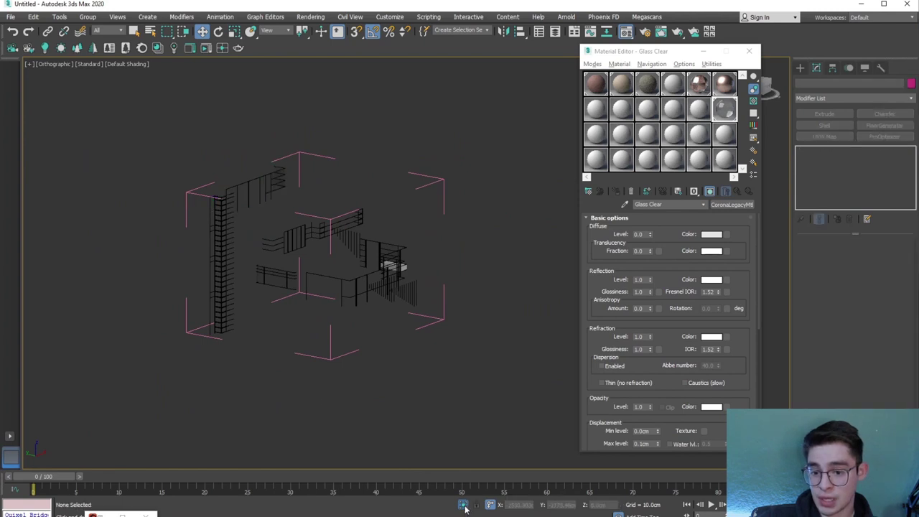
Exit isolation, then select and frame the VIDRIOS Y CANCELES glass group
{"action": "left_click", "coordinate": [463, 504]}
{"action": "right_click", "coordinate": [355, 324]}
{"action": "left_click", "coordinate": [363, 293]}
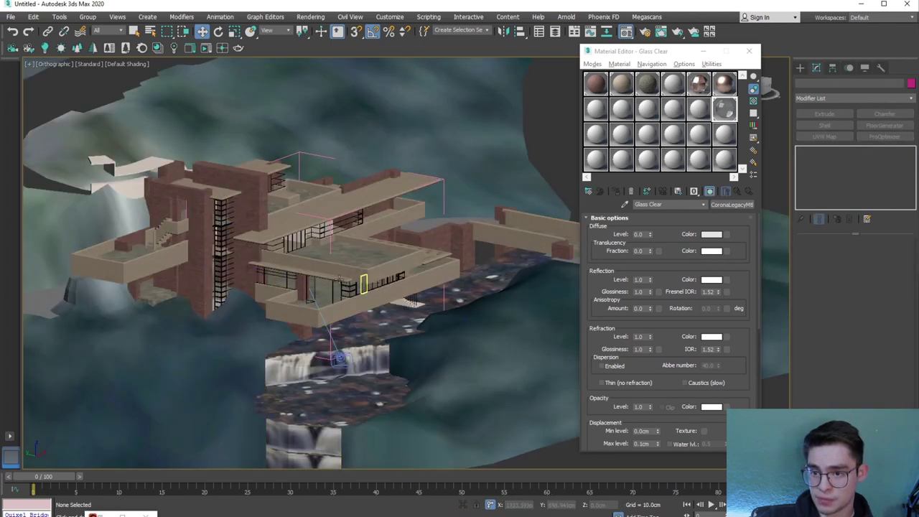
{"action": "scroll", "coordinate": [402, 330], "scroll_direction": "up", "scroll_amount": 5}
{"action": "left_click", "coordinate": [339, 183]}
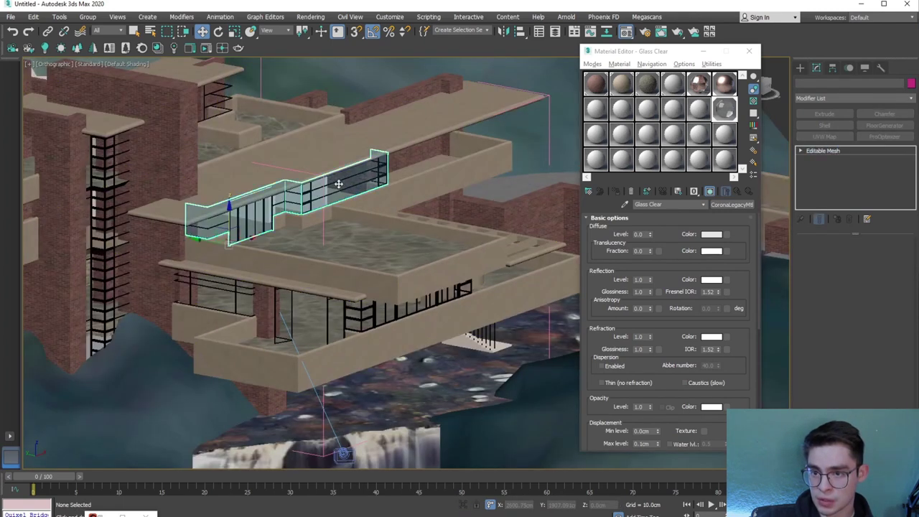
{"action": "left_click", "coordinate": [88, 17]}
{"action": "left_click", "coordinate": [108, 83]}
{"action": "key", "text": "z"}
{"action": "middle_click_drag", "start_coordinate": [270, 227], "coordinate": [349, 314], "text": "alt"}
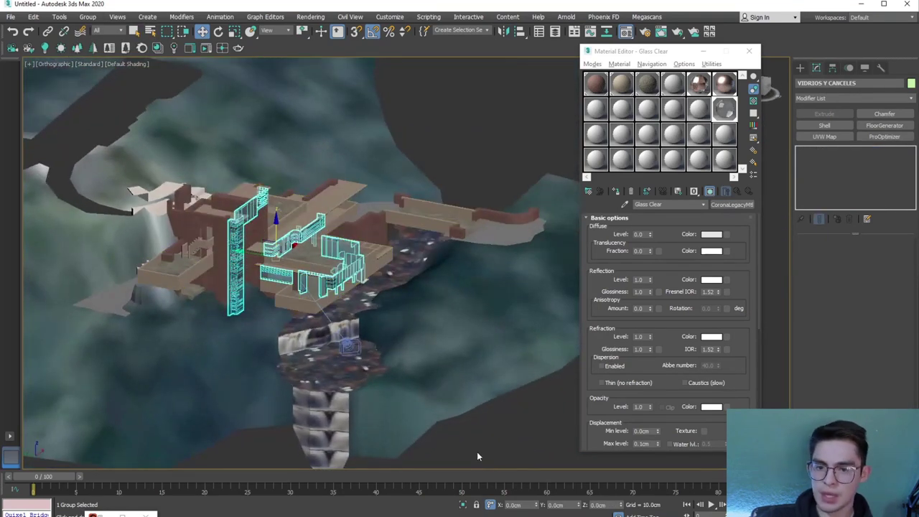
{"action": "left_click", "coordinate": [476, 452]}
Check an interactive Corona render from CoronaCamera001 with safe frame on, then stop it
{"action": "key", "text": "c"}
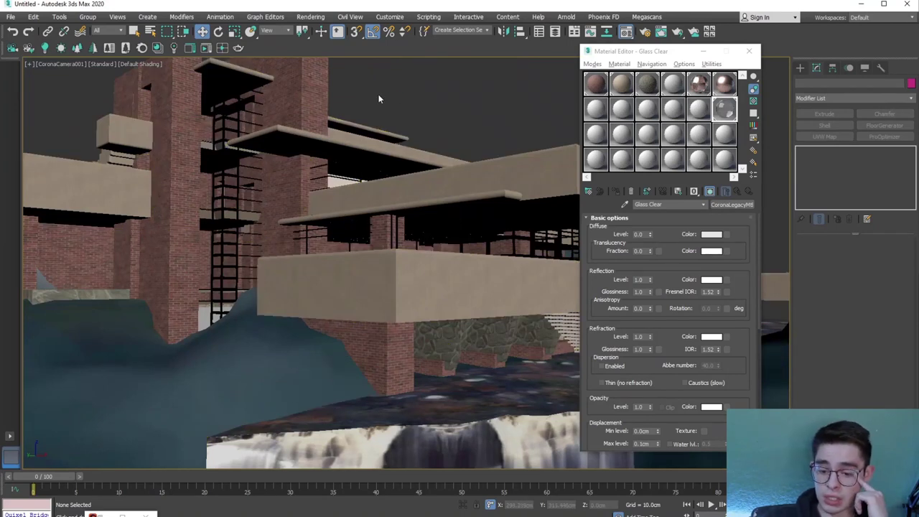
{"action": "key", "text": "shift+f"}
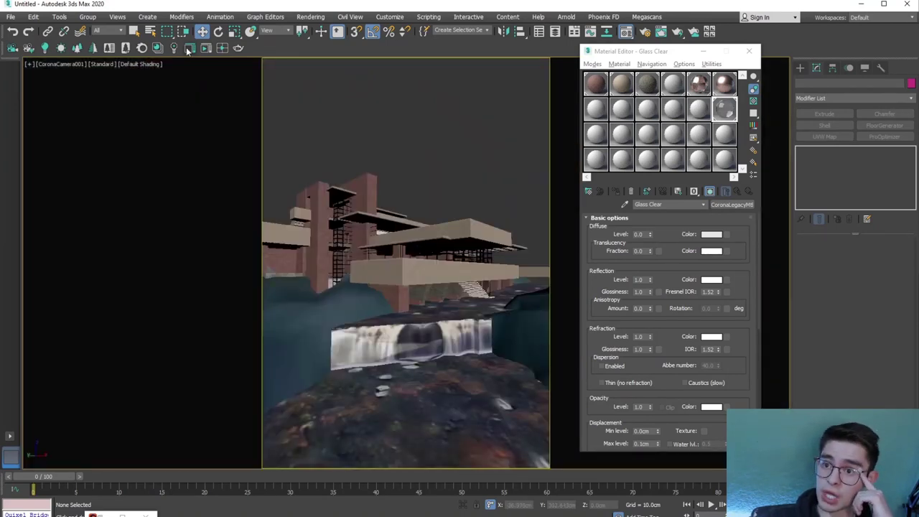
{"action": "left_click", "coordinate": [188, 47]}
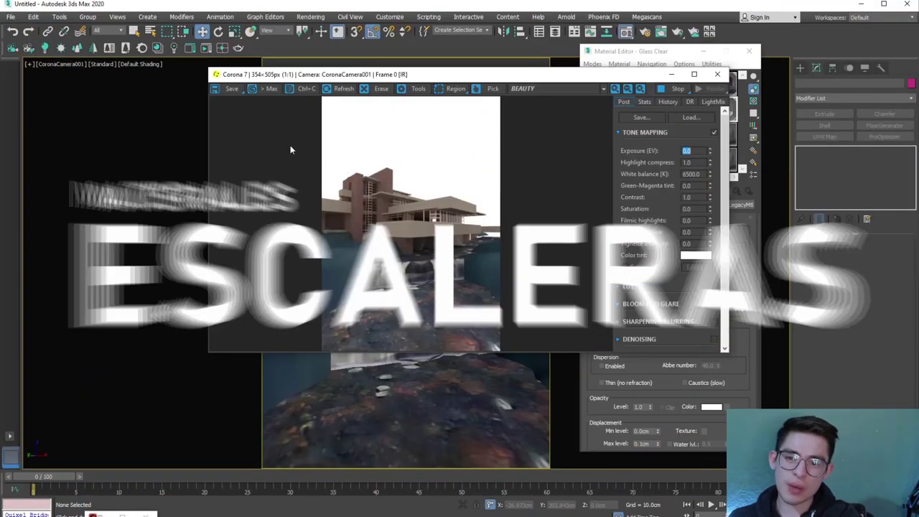
{"action": "left_click_drag", "start_coordinate": [500, 259], "coordinate": [448, 282]}
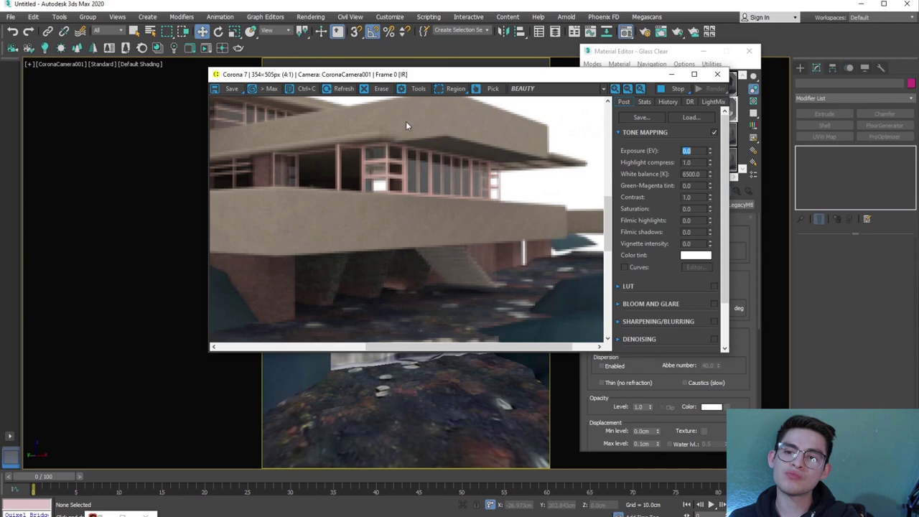
{"action": "left_click", "coordinate": [660, 88]}
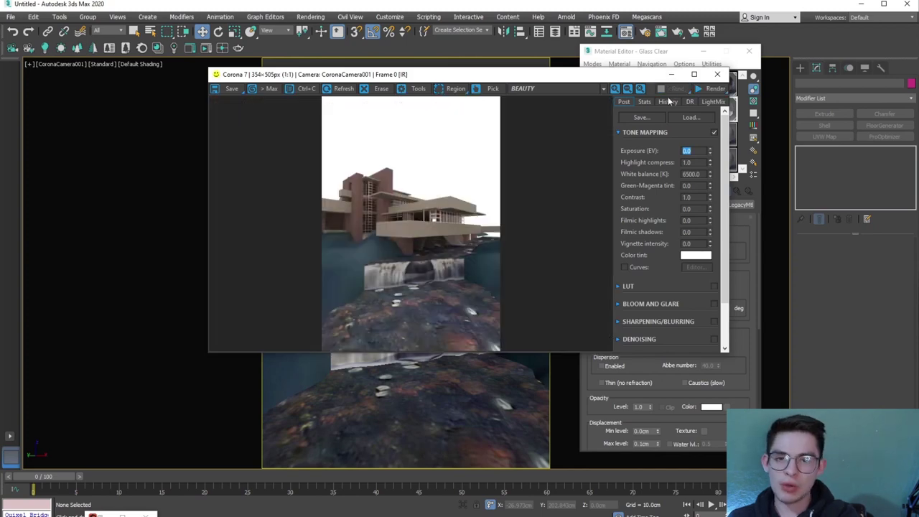
{"action": "left_click", "coordinate": [673, 75]}
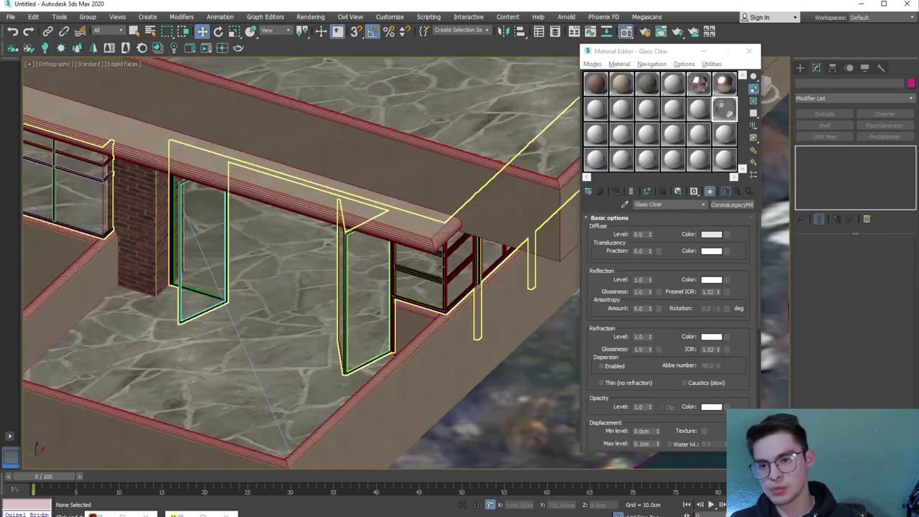
Orbit onto the building and select the glass railing and stairs groups
{"action": "mouse_move", "coordinate": [525, 172]}
{"action": "middle_mouse_down", "text": "alt"}
{"action": "mouse_move", "coordinate": [365, 296]}
{"action": "mouse_move", "coordinate": [346, 364]}
{"action": "mouse_move", "coordinate": [333, 336]}
{"action": "mouse_move", "coordinate": [322, 392]}
{"action": "middle_mouse_up", "text": "alt"}
{"action": "left_click", "coordinate": [347, 363]}
{"action": "left_click", "coordinate": [347, 363], "text": "ctrl"}
Isolate the stairs and assign Copper Satin Clean to the ESCALERAS group
{"action": "key", "text": "alt+q"}
{"action": "scroll", "coordinate": [438, 387], "scroll_direction": "up", "scroll_amount": 5}
{"action": "scroll", "coordinate": [483, 370], "scroll_direction": "down", "scroll_amount": 3}
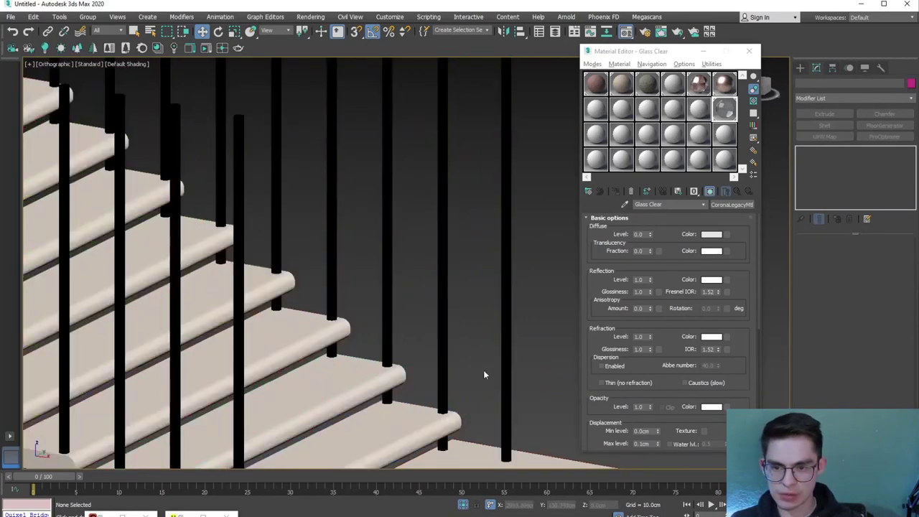
{"action": "left_click", "coordinate": [429, 322]}
{"action": "middle_click_drag", "start_coordinate": [429, 322], "coordinate": [394, 384], "text": "alt"}
{"action": "scroll", "coordinate": [394, 383], "scroll_direction": "up", "scroll_amount": 3}
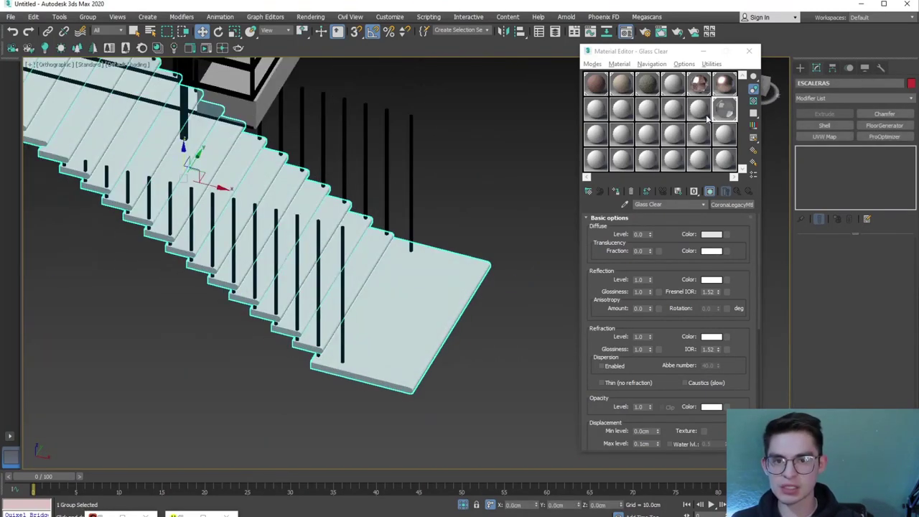
{"action": "left_click", "coordinate": [725, 84]}
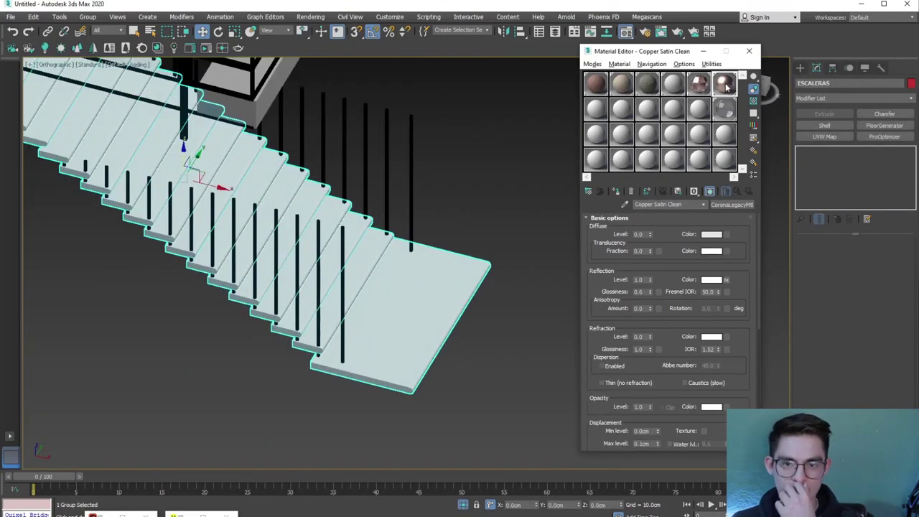
{"action": "left_click", "coordinate": [616, 192]}
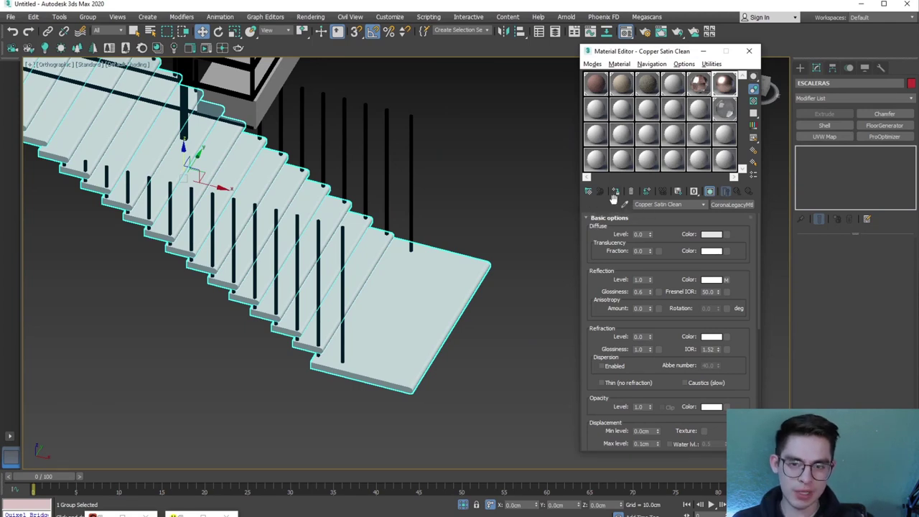
Review the darkened staircase, deselect it and exit isolation
{"action": "middle_click_drag", "start_coordinate": [316, 338], "coordinate": [328, 330], "text": "alt"}
{"action": "scroll", "coordinate": [328, 331], "scroll_direction": "down", "scroll_amount": 3}
{"action": "scroll", "coordinate": [380, 323], "scroll_direction": "down", "scroll_amount": 2}
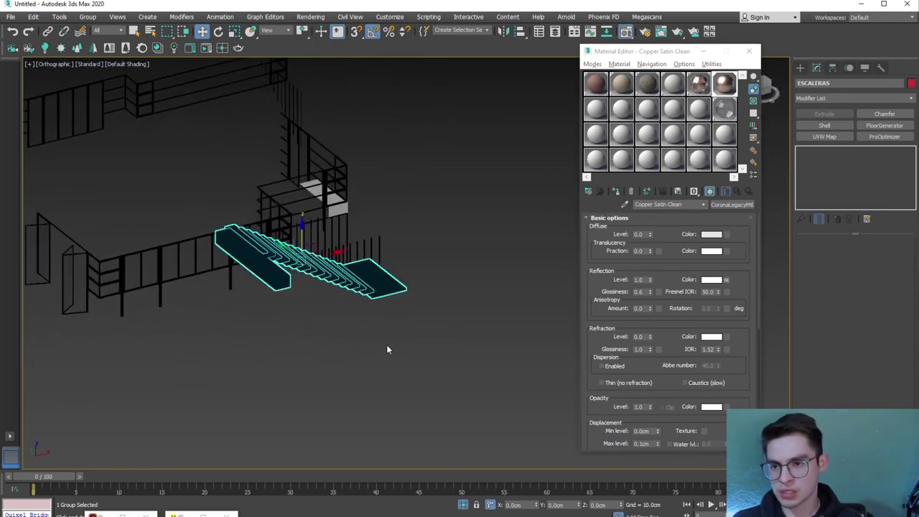
{"action": "left_click", "coordinate": [387, 350]}
{"action": "middle_click_drag", "start_coordinate": [387, 349], "coordinate": [445, 375], "text": "alt"}
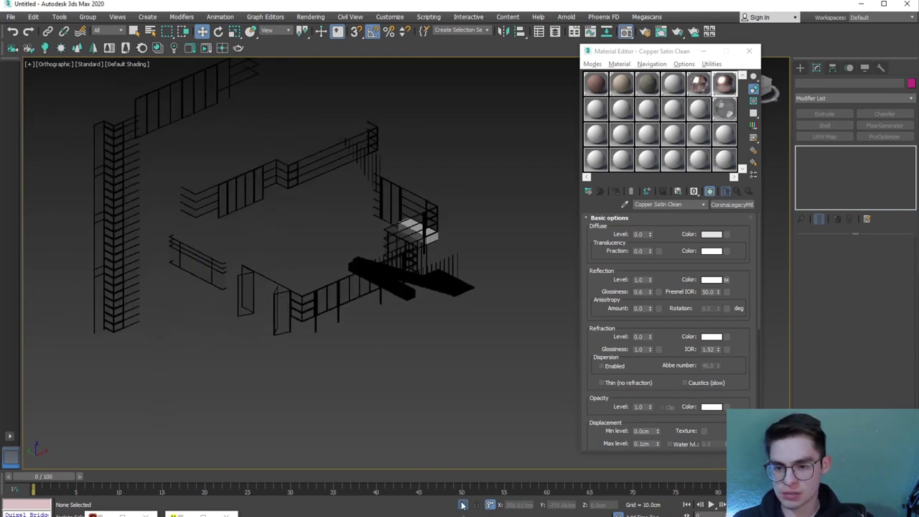
{"action": "left_click", "coordinate": [462, 505]}
Run an interactive Corona render from CoronaCamera001 and zoom around the preview
{"action": "key", "text": "c"}
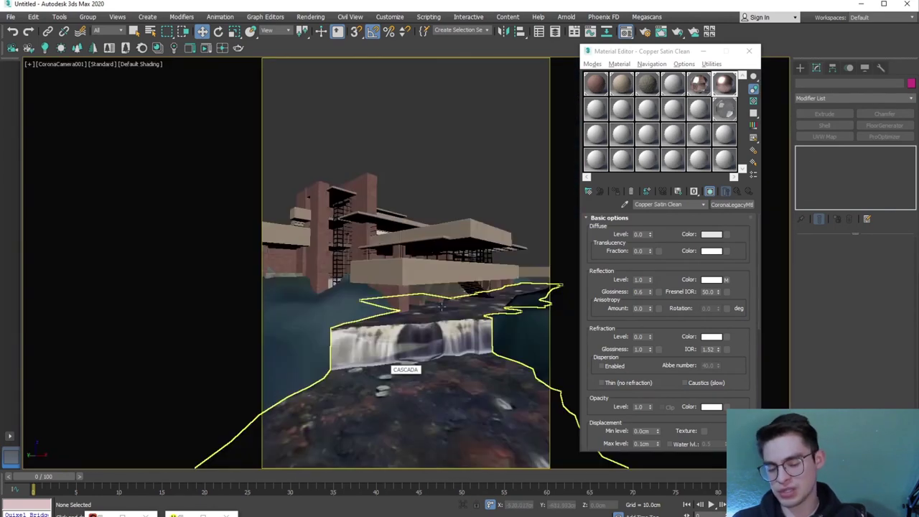
{"action": "left_click", "coordinate": [206, 49]}
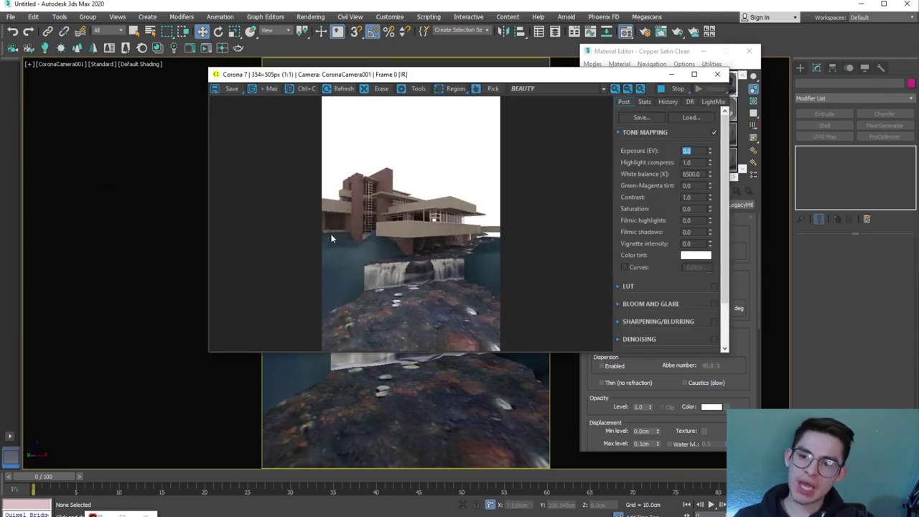
{"action": "scroll", "coordinate": [326, 231], "scroll_direction": "up", "scroll_amount": 1}
{"action": "scroll", "coordinate": [426, 229], "scroll_direction": "up", "scroll_amount": 1}
{"action": "scroll", "coordinate": [426, 228], "scroll_direction": "up", "scroll_amount": 1}
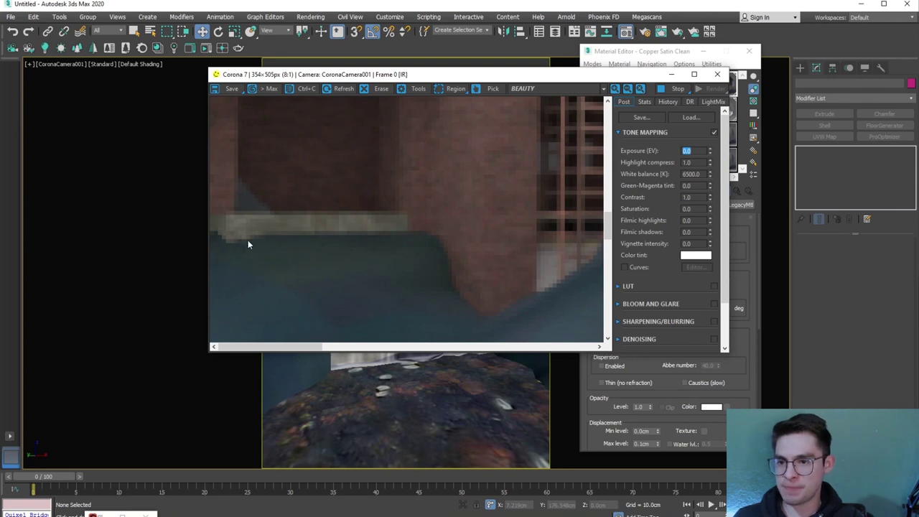
{"action": "scroll", "coordinate": [307, 241], "scroll_direction": "down", "scroll_amount": 1}
{"action": "scroll", "coordinate": [273, 222], "scroll_direction": "down", "scroll_amount": 1}
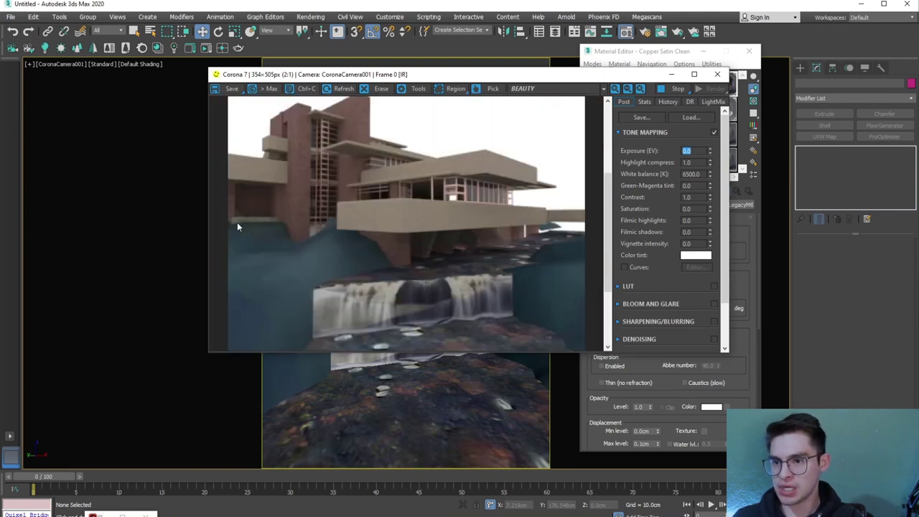
{"action": "scroll", "coordinate": [235, 223], "scroll_direction": "up", "scroll_amount": 1}
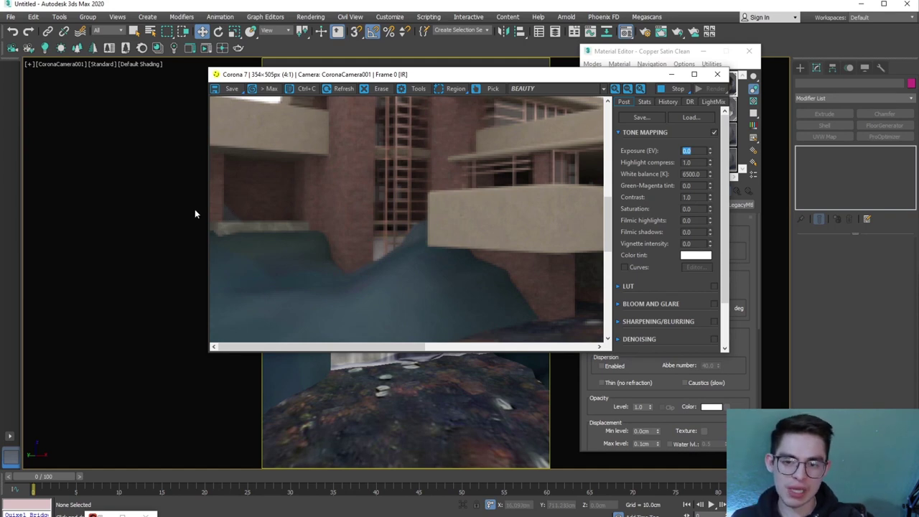
{"action": "scroll", "coordinate": [380, 234], "scroll_direction": "down", "scroll_amount": 1}
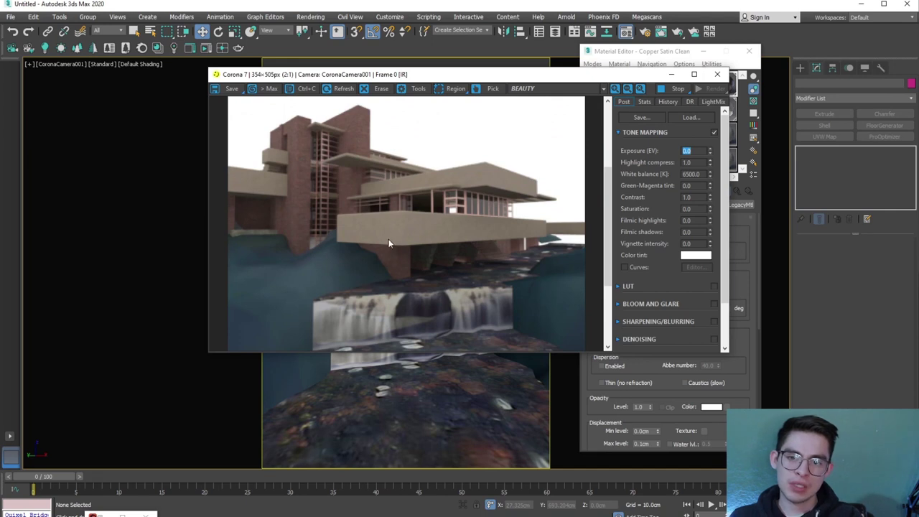
{"action": "scroll", "coordinate": [389, 243], "scroll_direction": "down", "scroll_amount": 1}
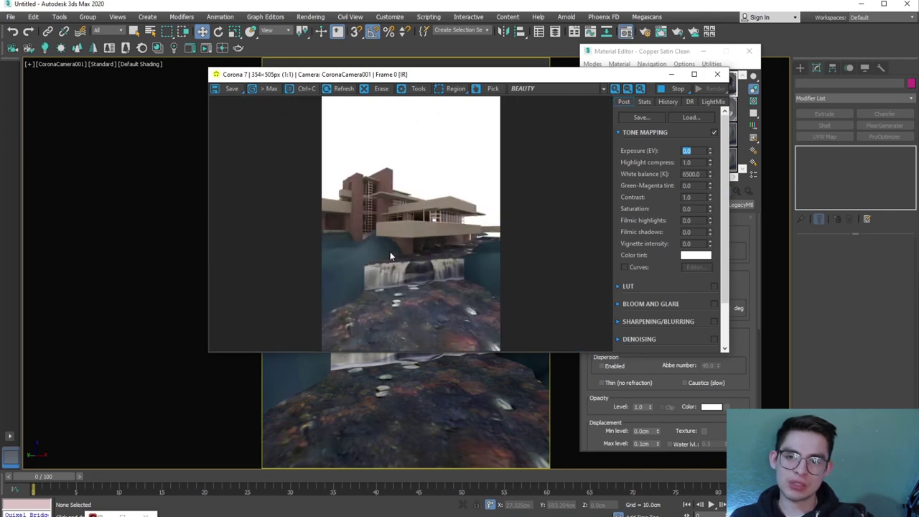
Close the render window and Material Editor and select the small slab under the house
{"action": "left_click", "coordinate": [671, 75]}
{"action": "left_click", "coordinate": [748, 51]}
{"action": "left_click", "coordinate": [270, 276]}
Frame the slab in an orthographic view and pan toward it
{"action": "key", "text": "u"}
{"action": "key", "text": "z"}
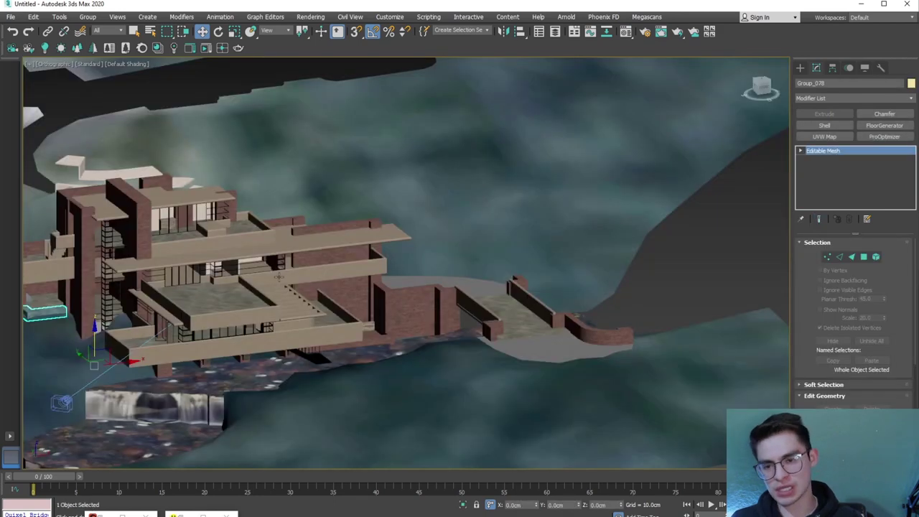
{"action": "scroll", "coordinate": [223, 235], "scroll_direction": "up", "scroll_amount": 5}
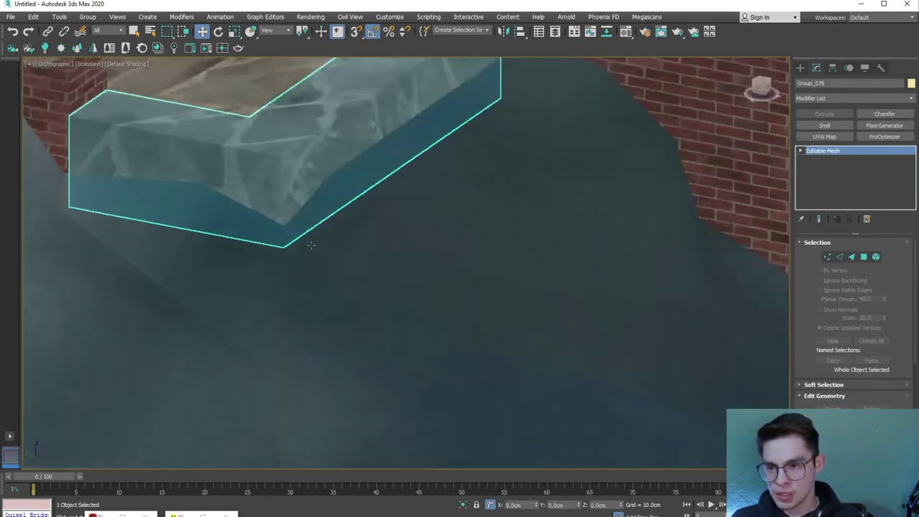
{"action": "scroll", "coordinate": [257, 209], "scroll_direction": "down", "scroll_amount": 5}
{"action": "middle_click_drag", "start_coordinate": [256, 209], "coordinate": [474, 258], "text": "alt"}
{"action": "scroll", "coordinate": [479, 259], "scroll_direction": "up", "scroll_amount": 3}
{"action": "scroll", "coordinate": [479, 260], "scroll_direction": "up", "scroll_amount": 3}
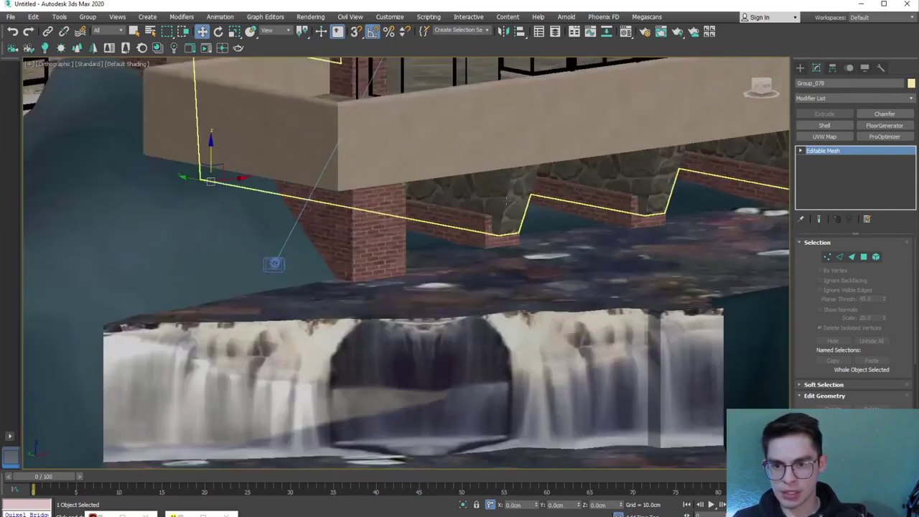
{"action": "scroll", "coordinate": [518, 194], "scroll_direction": "up", "scroll_amount": 3}
{"action": "scroll", "coordinate": [515, 194], "scroll_direction": "down", "scroll_amount": 5}
{"action": "middle_click_drag", "start_coordinate": [459, 194], "coordinate": [373, 261]}
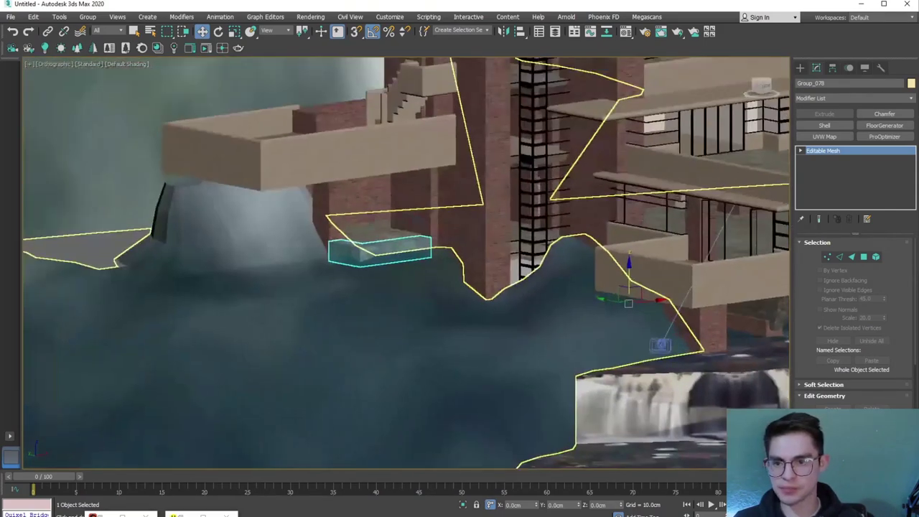
{"action": "scroll", "coordinate": [374, 260], "scroll_direction": "up", "scroll_amount": 5}
Assign the Stone Wall Veneer material to the slab
{"action": "key", "text": "m"}
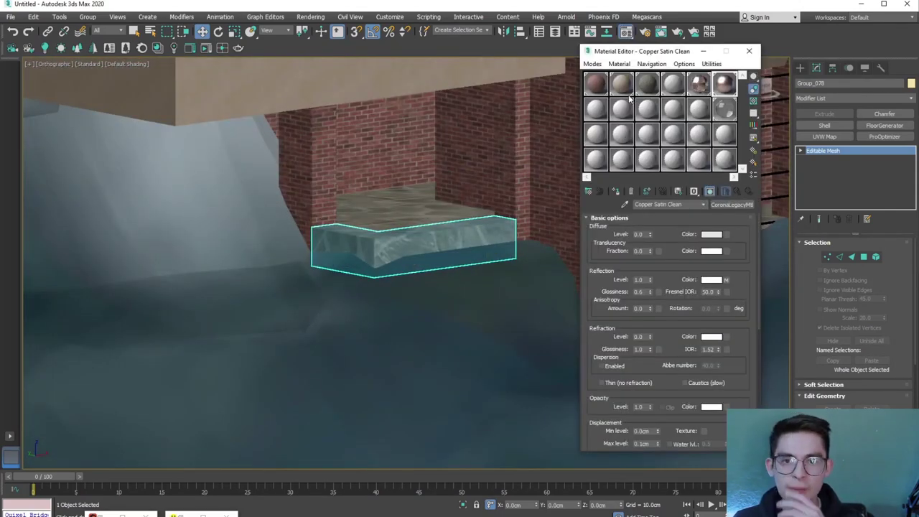
{"action": "left_click", "coordinate": [647, 84]}
{"action": "left_click", "coordinate": [630, 192]}
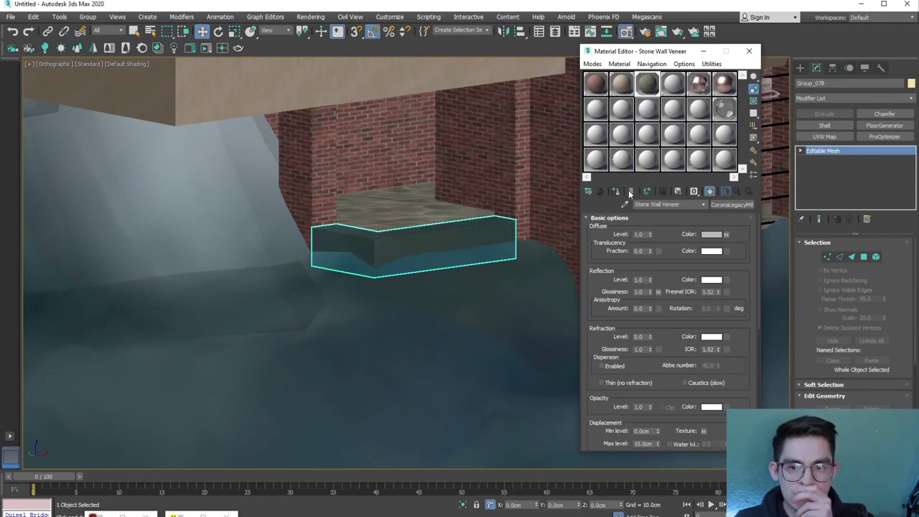
{"action": "left_click", "coordinate": [749, 53]}
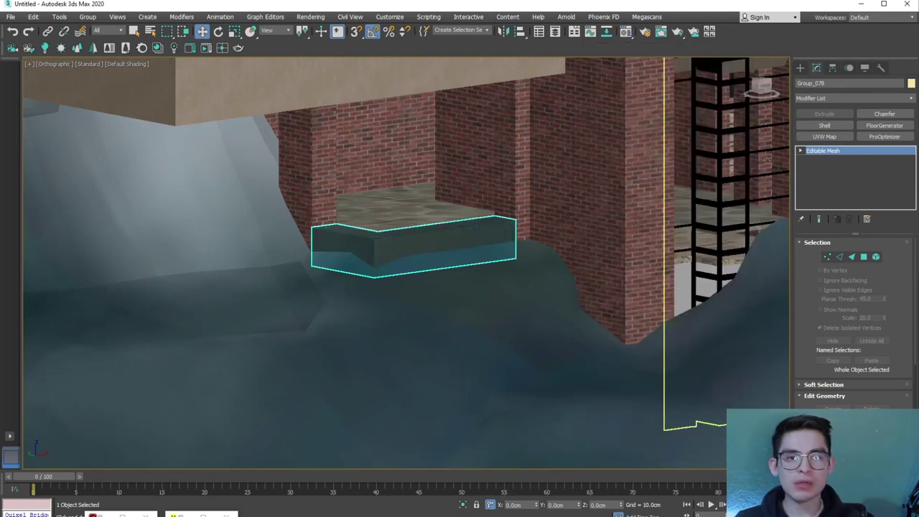
Add a Box UVW Map with Real-World Map Size to the slab
{"action": "left_click", "coordinate": [823, 136]}
{"action": "left_click", "coordinate": [834, 299]}
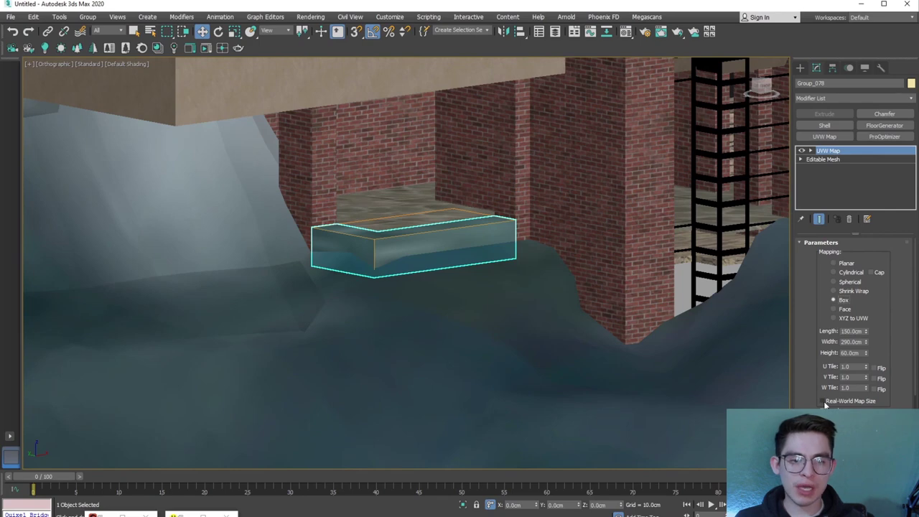
{"action": "left_click", "coordinate": [823, 401]}
{"action": "scroll", "coordinate": [352, 242], "scroll_direction": "up", "scroll_amount": 5}
{"action": "scroll", "coordinate": [400, 292], "scroll_direction": "up", "scroll_amount": 4}
{"action": "scroll", "coordinate": [365, 338], "scroll_direction": "up", "scroll_amount": 3}
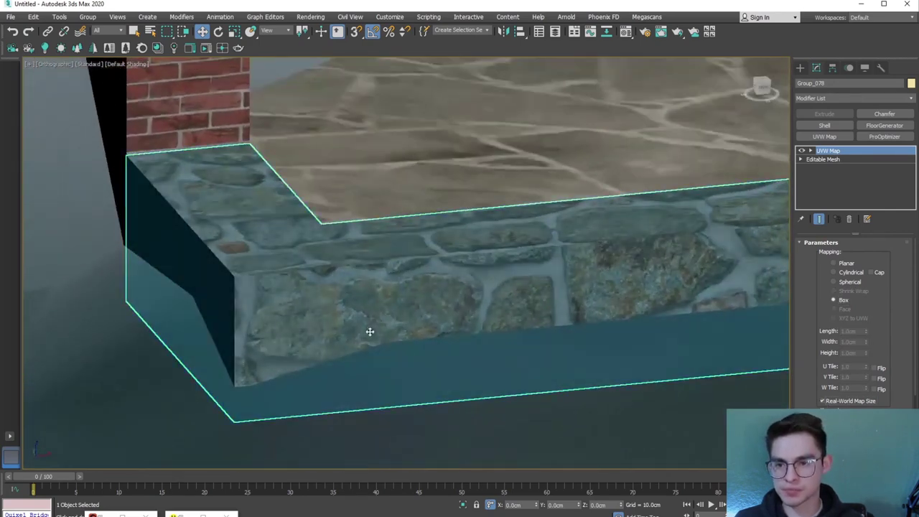
{"action": "scroll", "coordinate": [370, 331], "scroll_direction": "down", "scroll_amount": 6}
{"action": "mouse_move", "coordinate": [359, 273]}
{"action": "middle_mouse_down"}
{"action": "mouse_move", "coordinate": [380, 278]}
{"action": "mouse_move", "coordinate": [391, 246]}
{"action": "middle_mouse_up"}
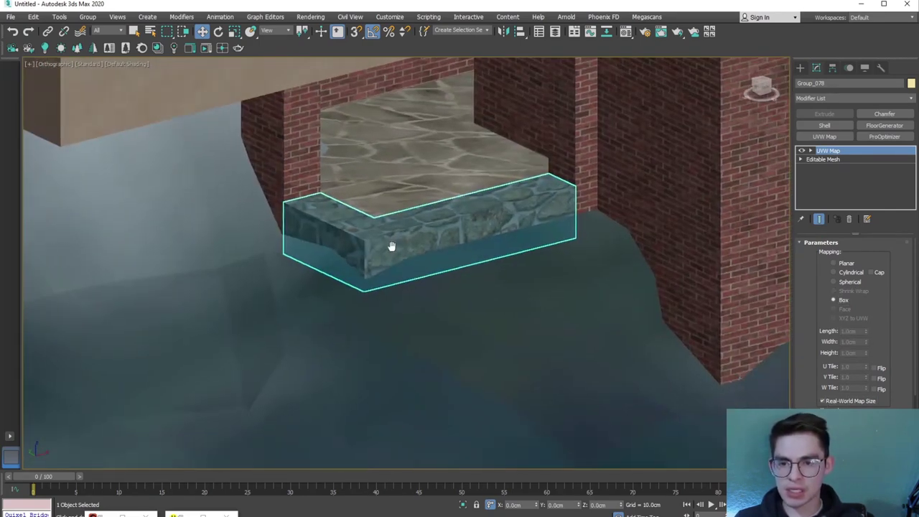
Select the slab's front faces and reposition its pivot with Affect Pivot Only
{"action": "left_click", "coordinate": [814, 160]}
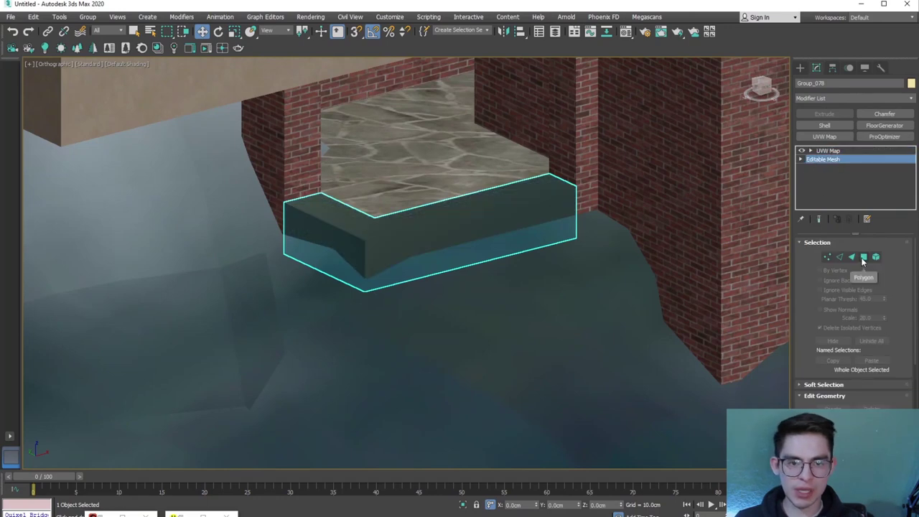
{"action": "left_click", "coordinate": [864, 257]}
{"action": "left_click", "coordinate": [363, 219]}
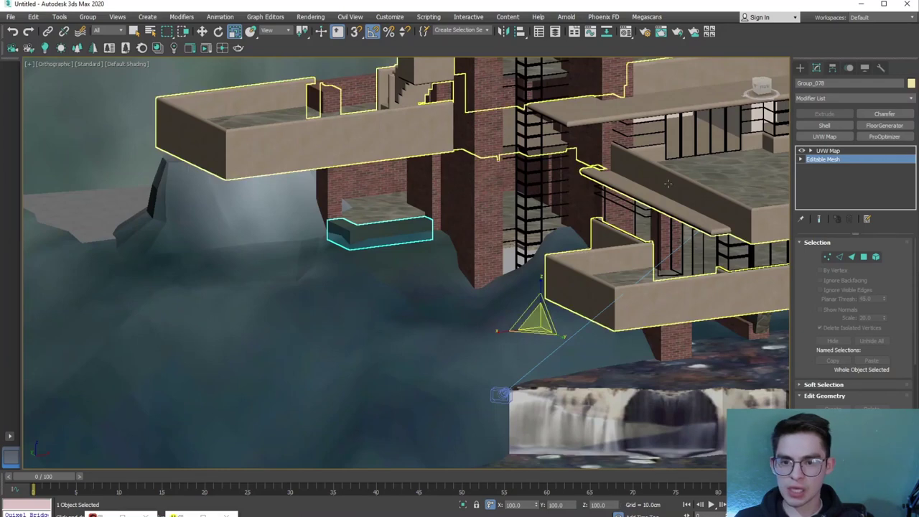
{"action": "left_click", "coordinate": [833, 69]}
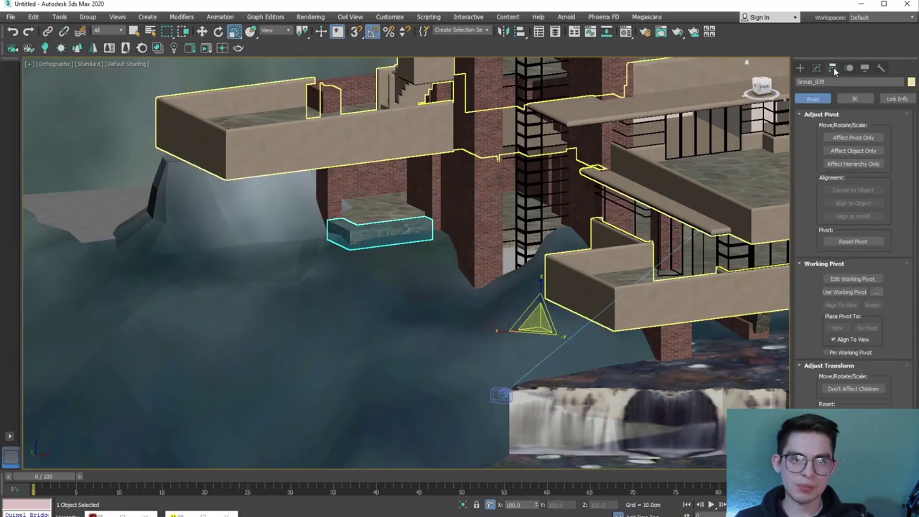
{"action": "left_click", "coordinate": [838, 139]}
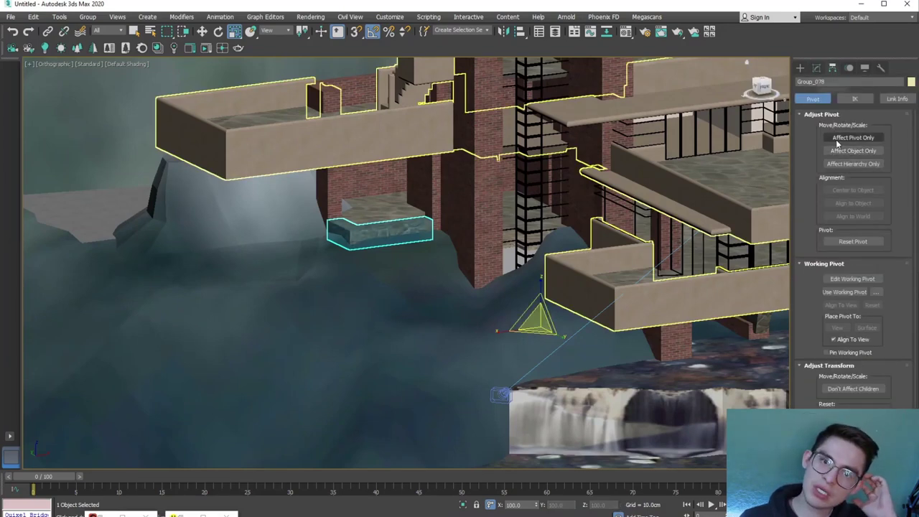
{"action": "left_click", "coordinate": [835, 190]}
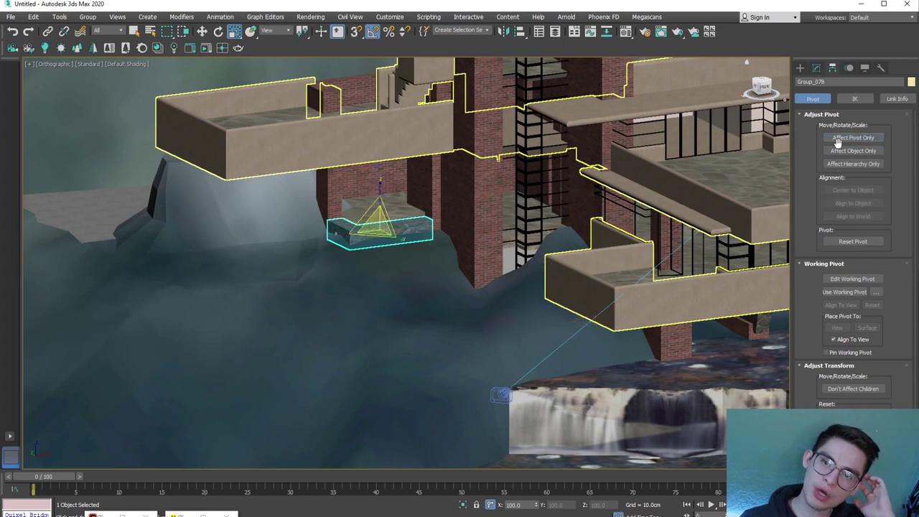
Orbit over the slab and enter vertex editing on its Editable Mesh
{"action": "scroll", "coordinate": [379, 256], "scroll_direction": "up", "scroll_amount": 5}
{"action": "scroll", "coordinate": [379, 256], "scroll_direction": "up", "scroll_amount": 3}
{"action": "mouse_move", "coordinate": [383, 226]}
{"action": "middle_mouse_down", "text": "alt"}
{"action": "mouse_move", "coordinate": [333, 244]}
{"action": "mouse_move", "coordinate": [280, 140]}
{"action": "middle_mouse_up", "text": "alt"}
{"action": "scroll", "coordinate": [280, 143], "scroll_direction": "down", "scroll_amount": 3}
{"action": "scroll", "coordinate": [280, 172], "scroll_direction": "down", "scroll_amount": 2}
{"action": "middle_click_drag", "start_coordinate": [280, 176], "coordinate": [278, 225], "text": "alt"}
{"action": "scroll", "coordinate": [279, 225], "scroll_direction": "up", "scroll_amount": 2}
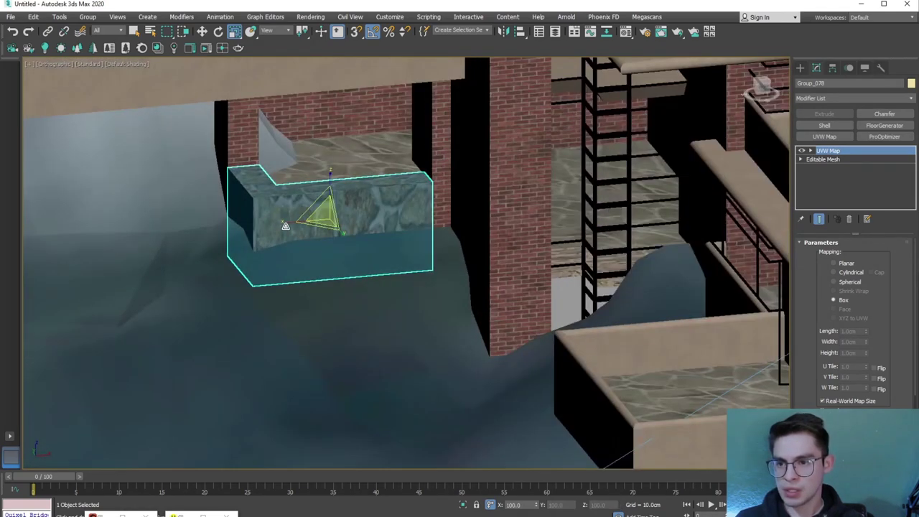
{"action": "left_click", "coordinate": [823, 160]}
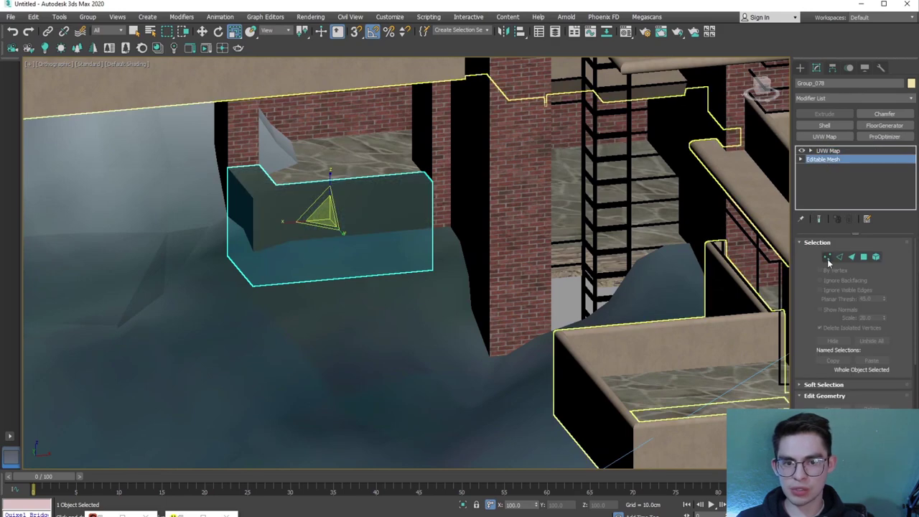
{"action": "left_click", "coordinate": [827, 258]}
Move the wall's end vertices left to lengthen the stone slab
{"action": "middle_click_drag", "start_coordinate": [286, 351], "coordinate": [209, 277], "text": "alt"}
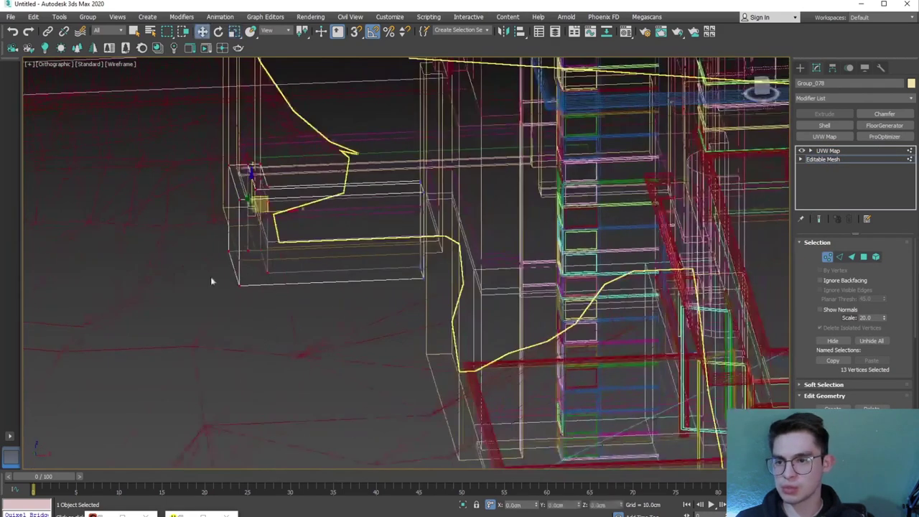
{"action": "key", "text": "w"}
{"action": "left_click_drag", "start_coordinate": [216, 218], "coordinate": [116, 224]}
{"action": "mouse_move", "coordinate": [120, 242]}
{"action": "middle_mouse_down", "text": "alt"}
{"action": "mouse_move", "coordinate": [209, 267]}
{"action": "mouse_move", "coordinate": [153, 230]}
{"action": "middle_mouse_up", "text": "alt"}
{"action": "left_click_drag", "start_coordinate": [154, 230], "coordinate": [118, 233]}
{"action": "middle_click_drag", "start_coordinate": [119, 233], "coordinate": [164, 264], "text": "alt"}
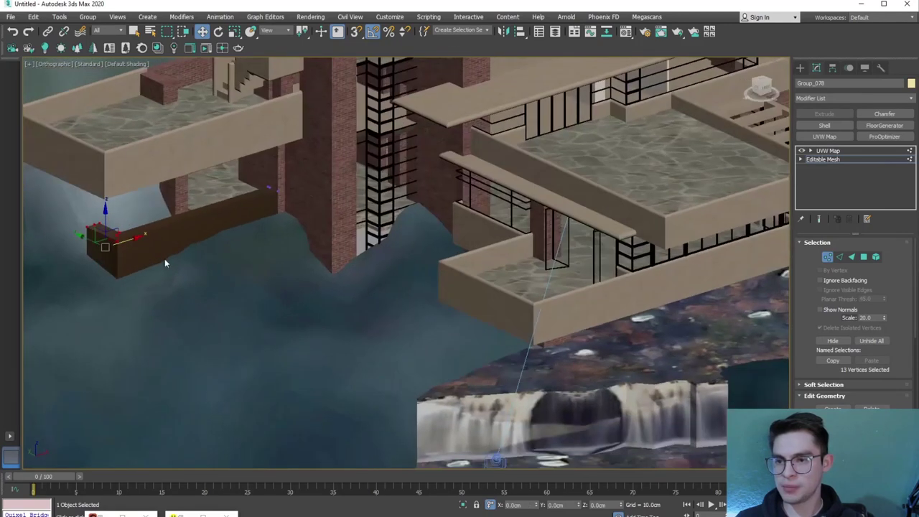
Return to the UVW Map level, switch to CoronaCamera001 and deselect everything
{"action": "left_click", "coordinate": [827, 257]}
{"action": "key", "text": "1"}
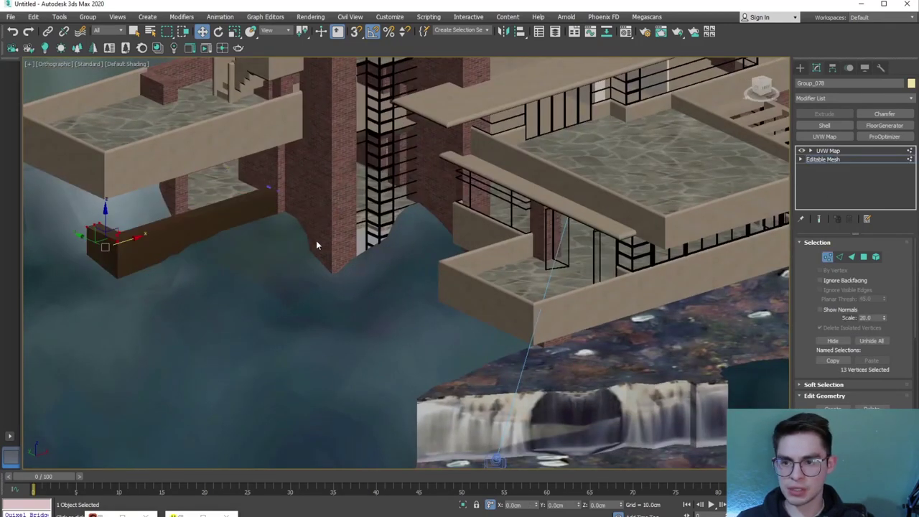
{"action": "left_click", "coordinate": [827, 257]}
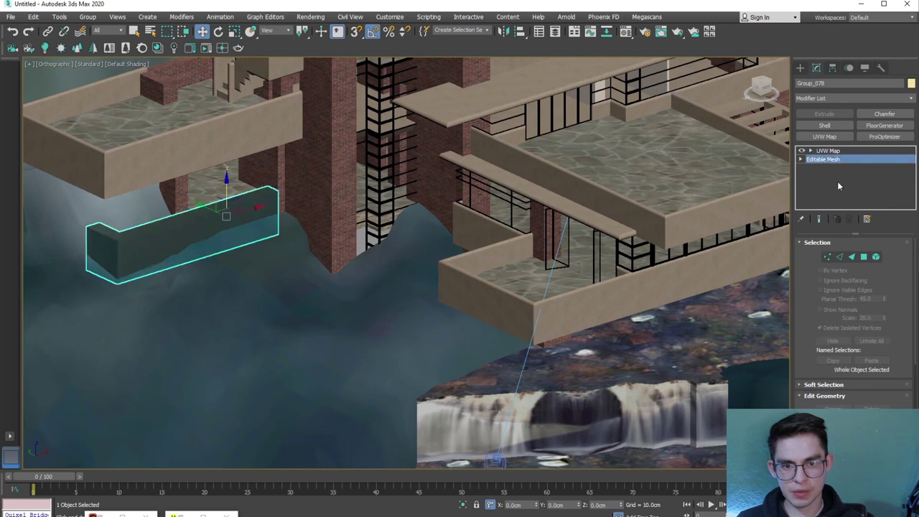
{"action": "left_click", "coordinate": [828, 151]}
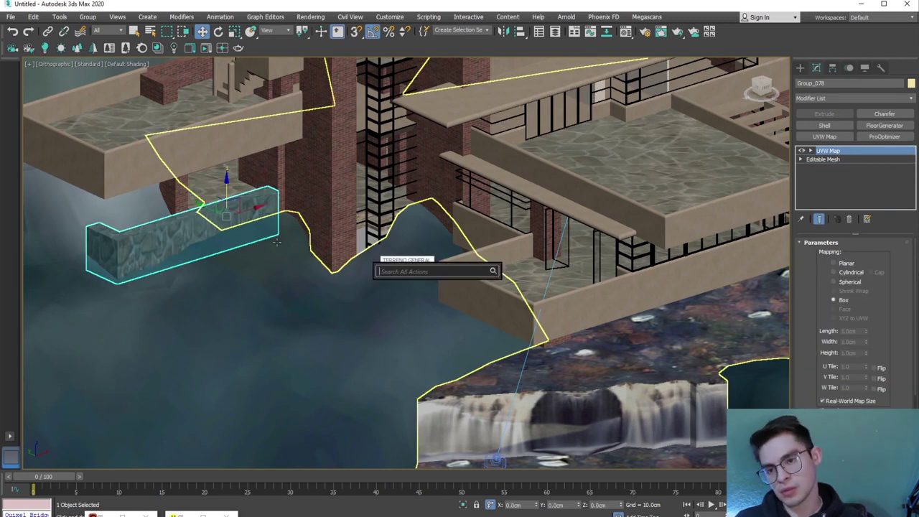
{"action": "key", "text": "c"}
{"action": "left_click", "coordinate": [400, 148]}
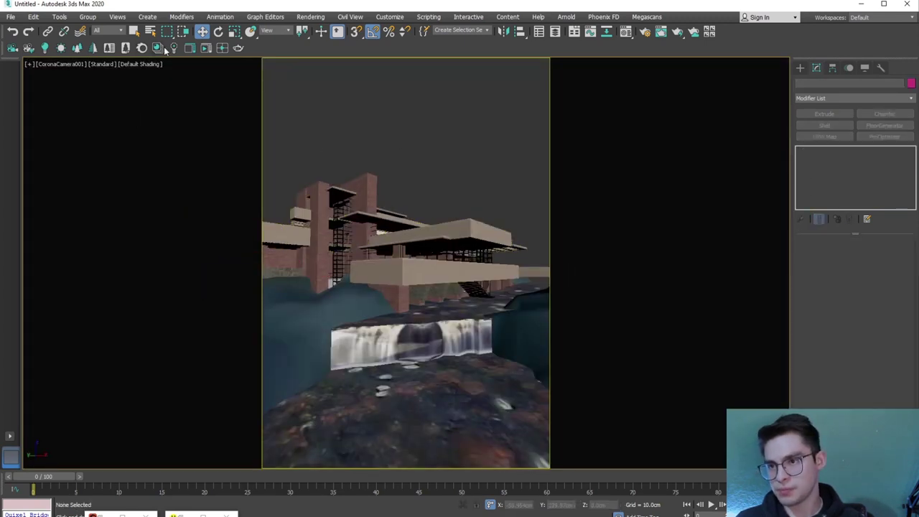
Review a fresh interactive Corona render and add the middle stone wall to the selection
{"action": "left_click", "coordinate": [205, 48]}
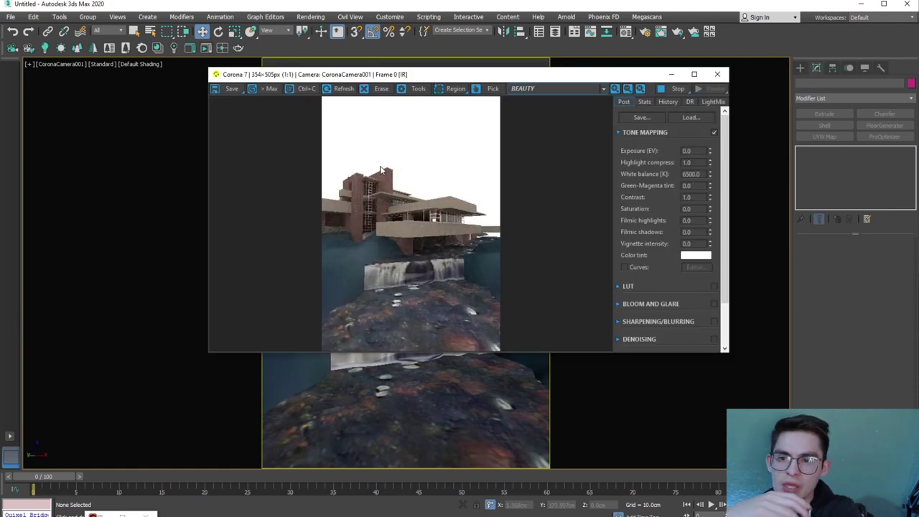
{"action": "scroll", "coordinate": [366, 271], "scroll_direction": "up", "scroll_amount": 1}
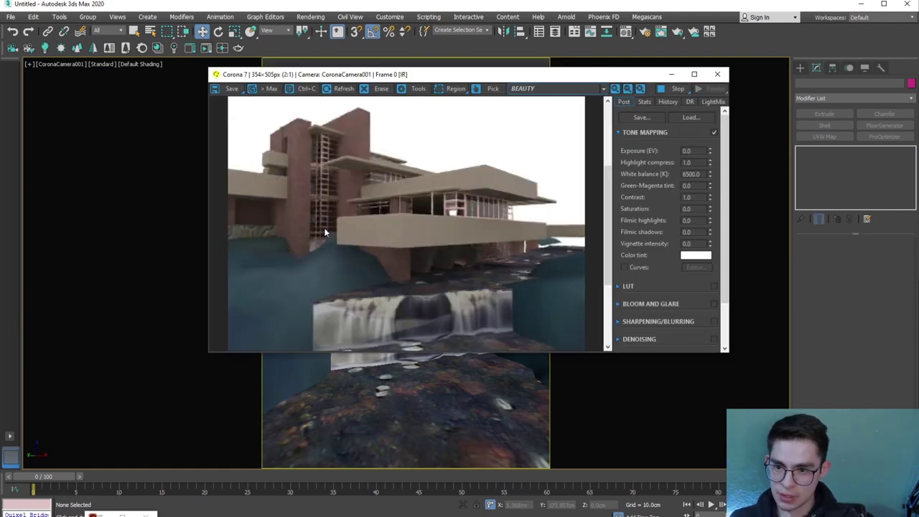
{"action": "scroll", "coordinate": [323, 227], "scroll_direction": "up", "scroll_amount": 1}
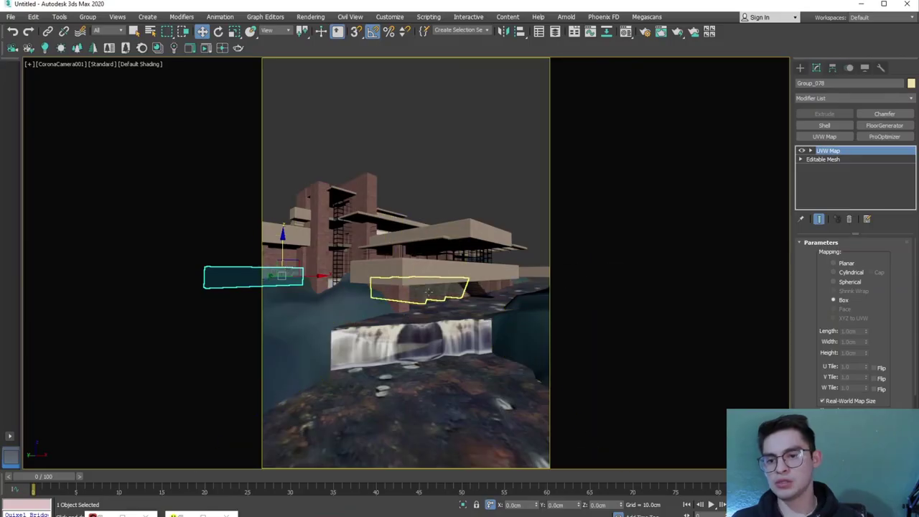
{"action": "left_click", "coordinate": [428, 292], "text": "ctrl"}
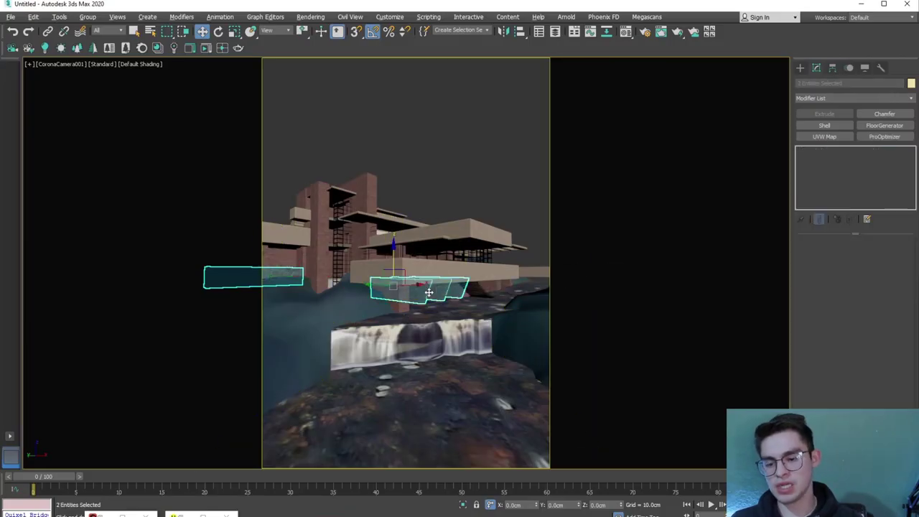
Isolate the selected stone walls and frame them in an orthographic view
{"action": "key", "text": "alt+q"}
{"action": "key", "text": "e"}
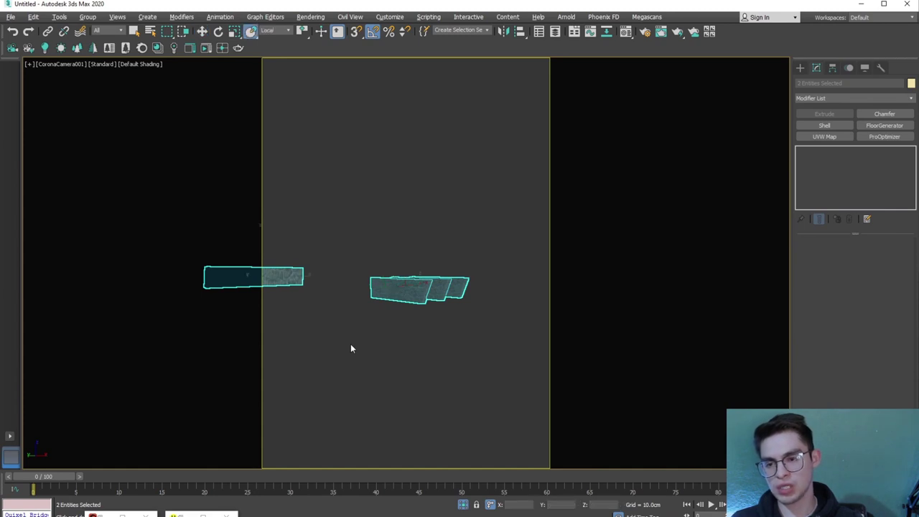
{"action": "key", "text": "u"}
{"action": "key", "text": "z"}
{"action": "scroll", "coordinate": [356, 346], "scroll_direction": "down", "scroll_amount": 2}
{"action": "mouse_move", "coordinate": [357, 346]}
{"action": "middle_mouse_down"}
{"action": "mouse_move", "coordinate": [311, 319]}
{"action": "mouse_move", "coordinate": [337, 301]}
{"action": "middle_mouse_up"}
Group all four walls as 'ESTRUCTURA PIEDRA' and open the Corona Material Library
{"action": "left_click", "coordinate": [87, 16]}
{"action": "left_click", "coordinate": [97, 44]}
{"action": "left_click", "coordinate": [87, 15]}
{"action": "left_click", "coordinate": [94, 33]}
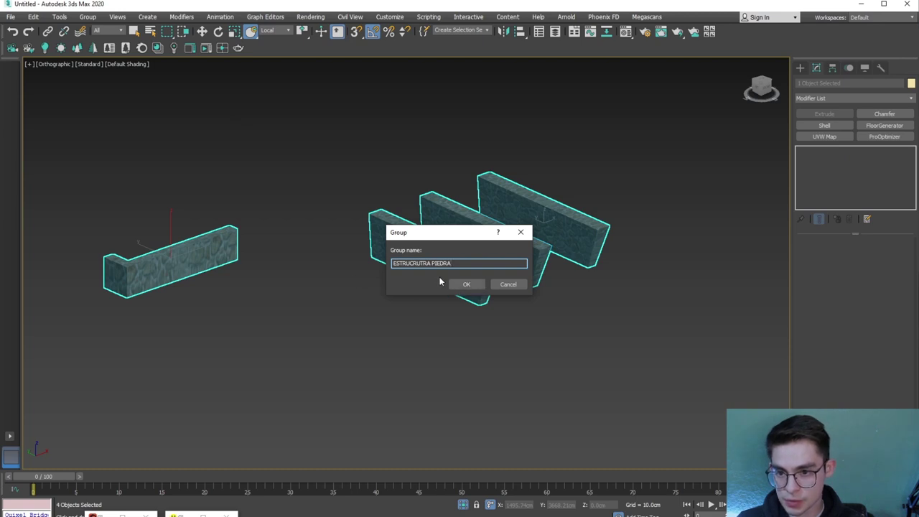
{"action": "key", "text": "BackSpace"}
{"action": "key", "text": "BackSpace"}
{"action": "key", "text": "BackSpace"}
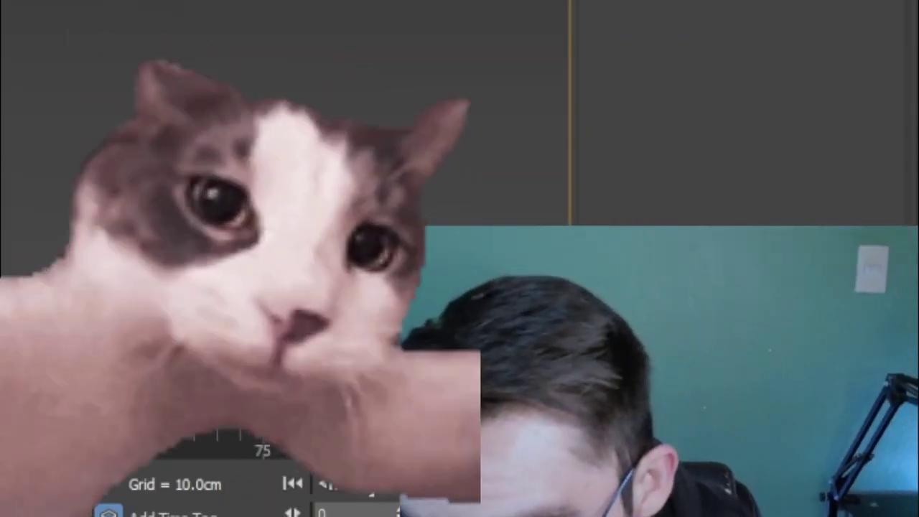
{"action": "type", "text": "ESTRUCTURA PIEDRA"}
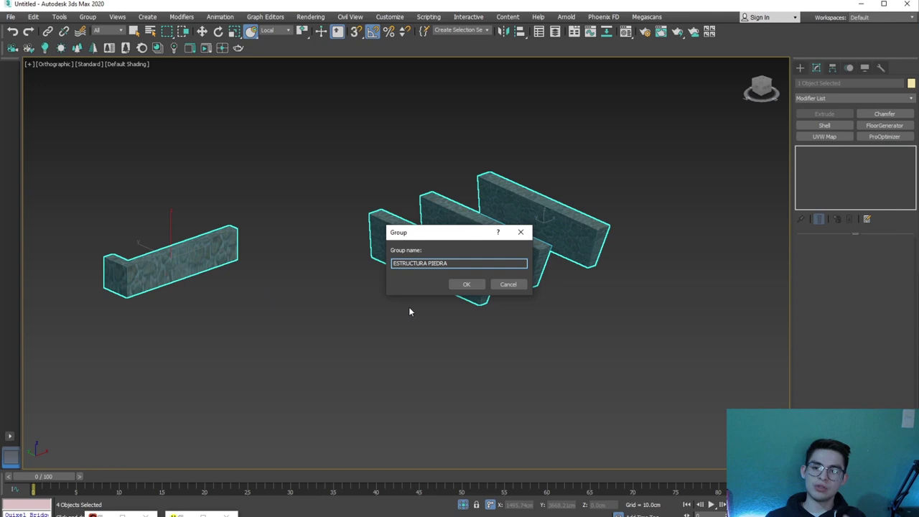
{"action": "left_click", "coordinate": [453, 284]}
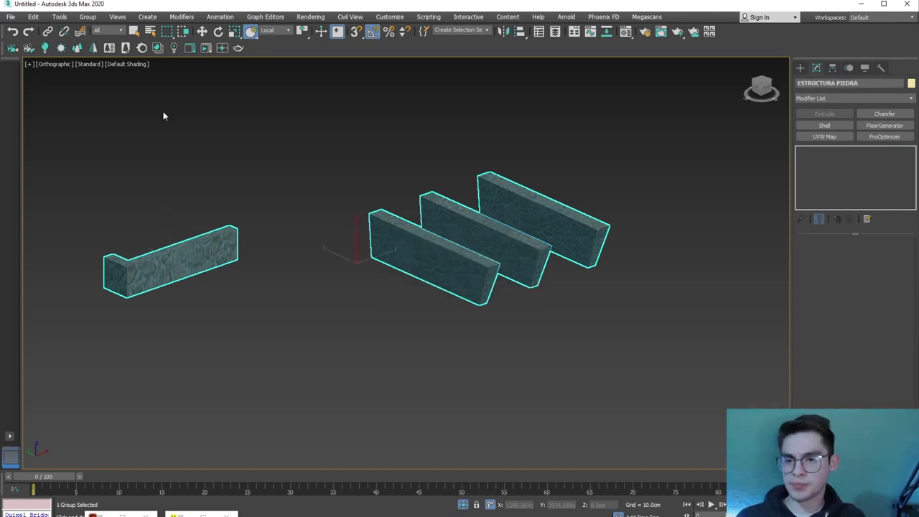
{"action": "left_click", "coordinate": [155, 49]}
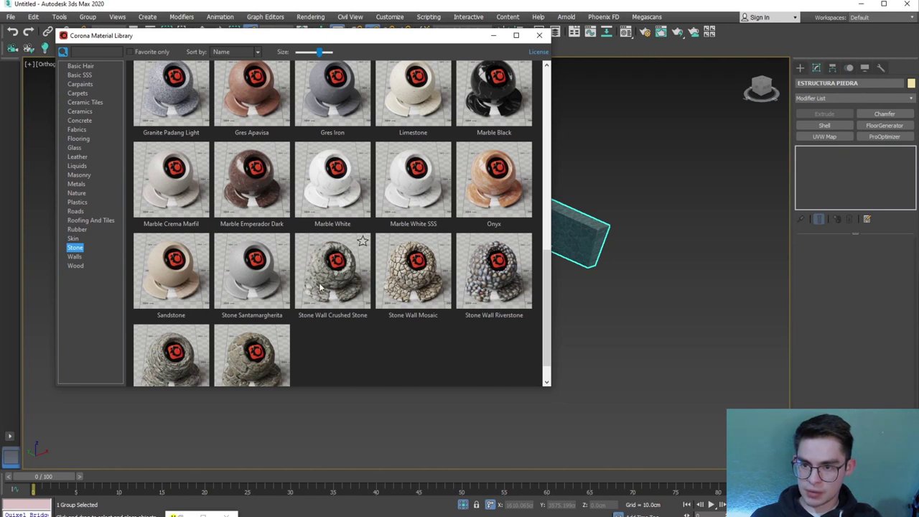
Load Stone Wall Crushed Stone into the third Material Editor slot and assign it to the selected walls
{"action": "double_click", "coordinate": [321, 287]}
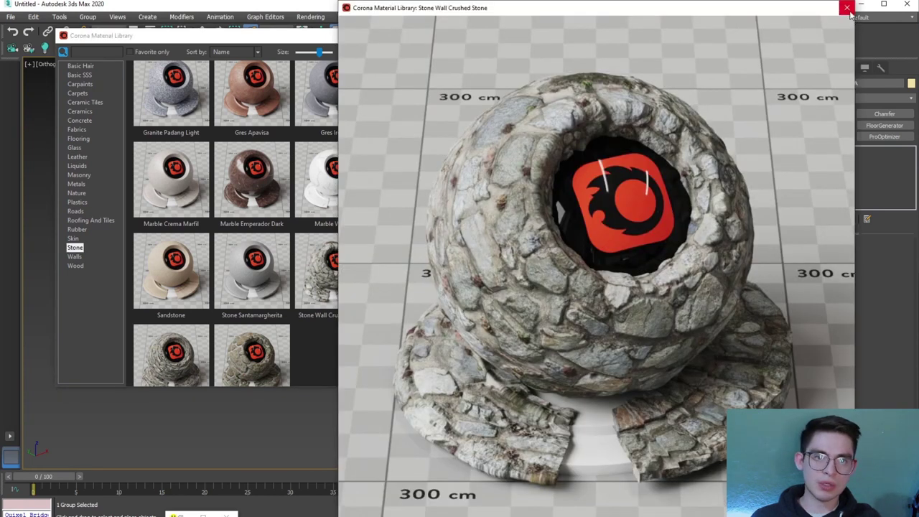
{"action": "left_click", "coordinate": [847, 8]}
{"action": "left_click_drag", "start_coordinate": [404, 37], "coordinate": [280, 45]}
{"action": "key", "text": "m"}
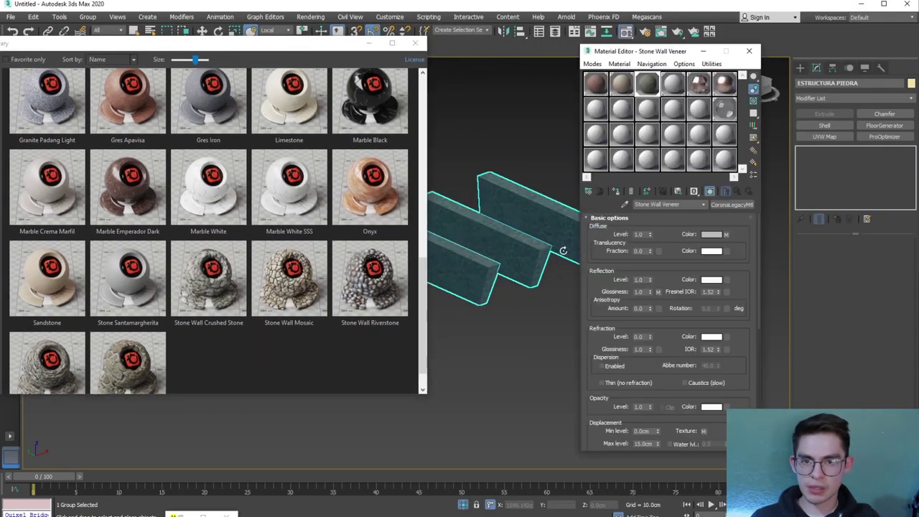
{"action": "left_click_drag", "start_coordinate": [228, 291], "coordinate": [629, 171]}
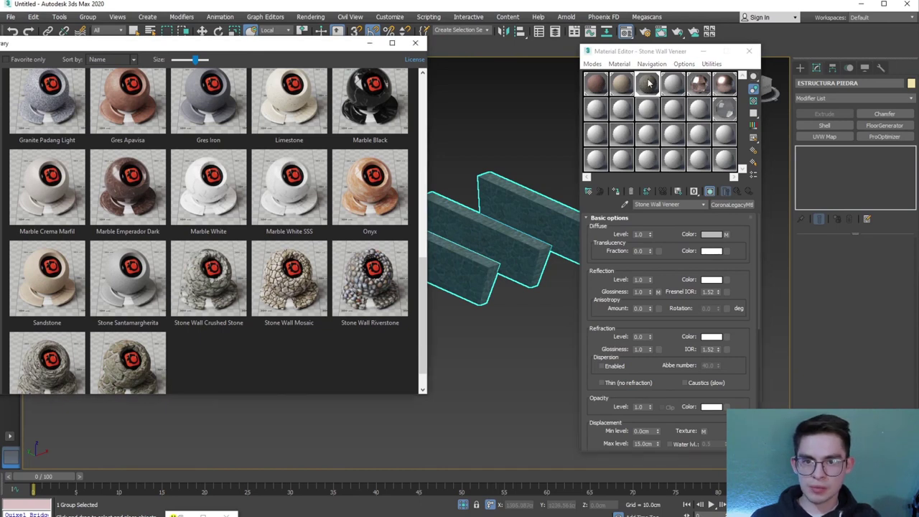
{"action": "left_click_drag", "start_coordinate": [648, 84], "coordinate": [648, 84]}
{"action": "left_click", "coordinate": [415, 45]}
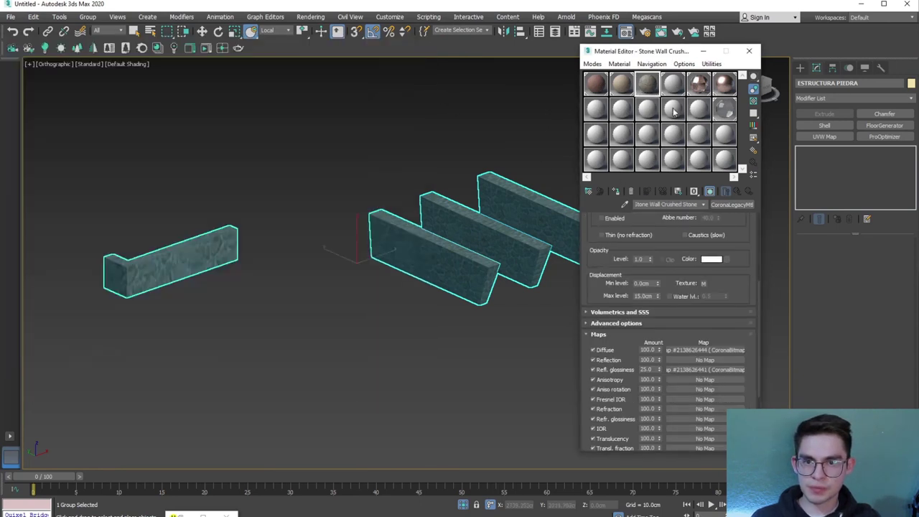
{"action": "left_click", "coordinate": [615, 192]}
Orbit and zoom around the ESTRUCTURA PIEDRA walls to inspect the crushed stone texture
{"action": "scroll", "coordinate": [481, 300], "scroll_direction": "up", "scroll_amount": 5}
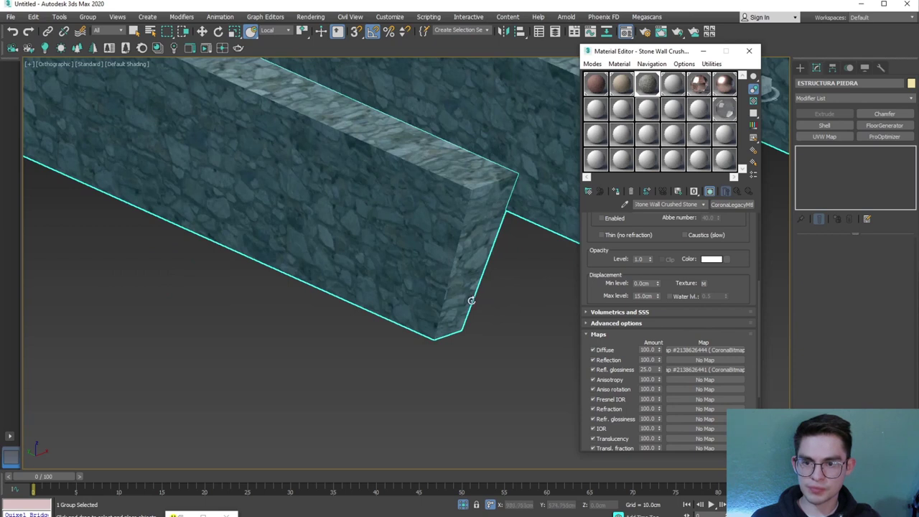
{"action": "scroll", "coordinate": [470, 300], "scroll_direction": "up", "scroll_amount": 2}
{"action": "scroll", "coordinate": [455, 322], "scroll_direction": "down", "scroll_amount": 5}
{"action": "middle_click_drag", "start_coordinate": [377, 353], "coordinate": [182, 316], "text": "alt"}
{"action": "scroll", "coordinate": [182, 316], "scroll_direction": "up", "scroll_amount": 5}
{"action": "scroll", "coordinate": [187, 309], "scroll_direction": "down", "scroll_amount": 4}
{"action": "scroll", "coordinate": [202, 313], "scroll_direction": "up", "scroll_amount": 6}
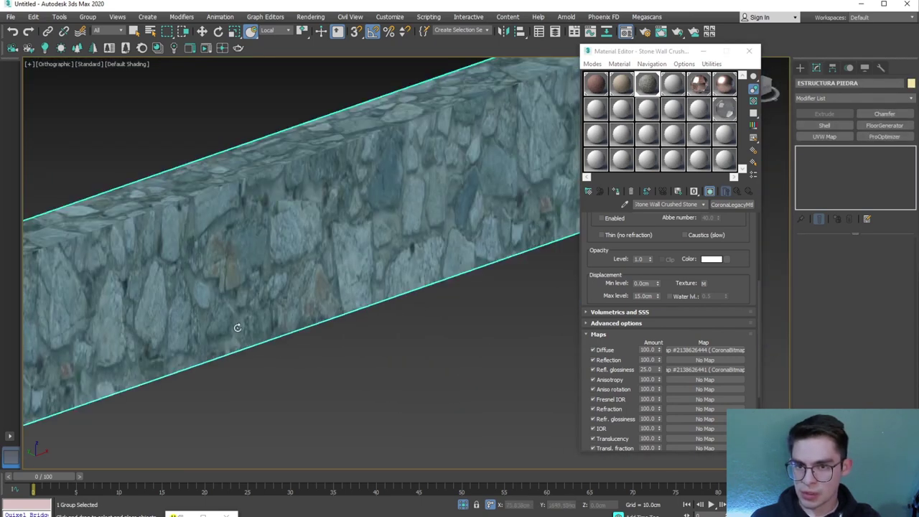
{"action": "scroll", "coordinate": [237, 327], "scroll_direction": "down", "scroll_amount": 5}
Open the wall group and view the L-shaped wall's stone mapping from the front
{"action": "left_click", "coordinate": [87, 16]}
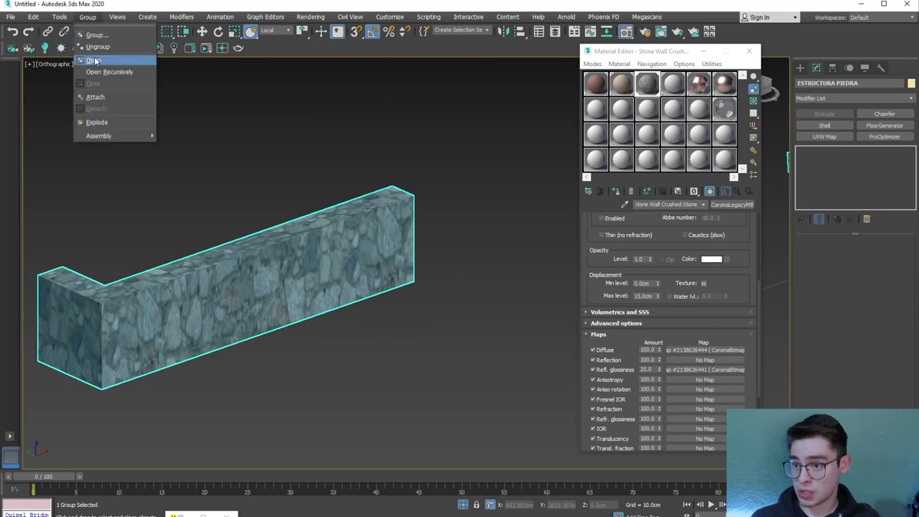
{"action": "left_click", "coordinate": [101, 59]}
{"action": "scroll", "coordinate": [227, 349], "scroll_direction": "up", "scroll_amount": 5}
{"action": "left_click", "coordinate": [227, 350]}
{"action": "mouse_move", "coordinate": [227, 350]}
{"action": "middle_mouse_down", "text": "alt"}
{"action": "mouse_move", "coordinate": [192, 329]}
{"action": "mouse_move", "coordinate": [206, 326]}
{"action": "middle_mouse_up", "text": "alt"}
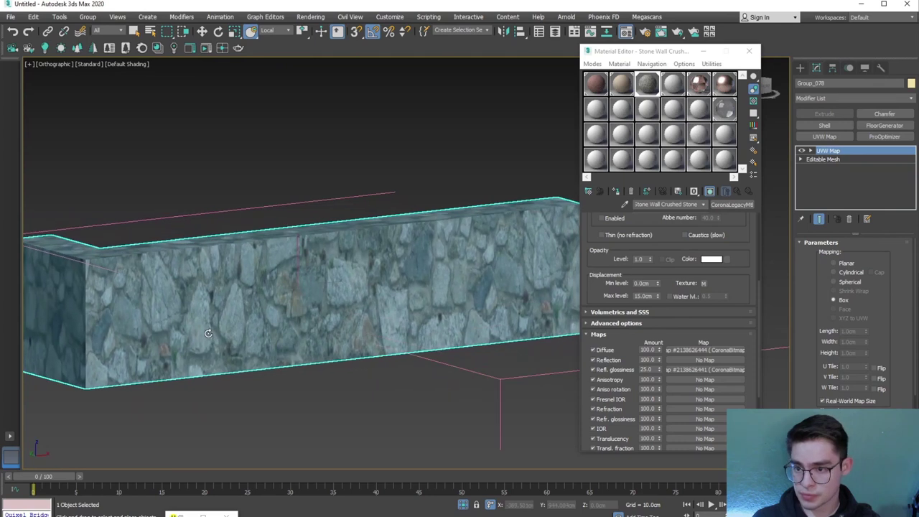
{"action": "scroll", "coordinate": [206, 327], "scroll_direction": "down", "scroll_amount": 3}
{"action": "scroll", "coordinate": [206, 327], "scroll_direction": "up", "scroll_amount": 4}
{"action": "scroll", "coordinate": [203, 321], "scroll_direction": "down", "scroll_amount": 1}
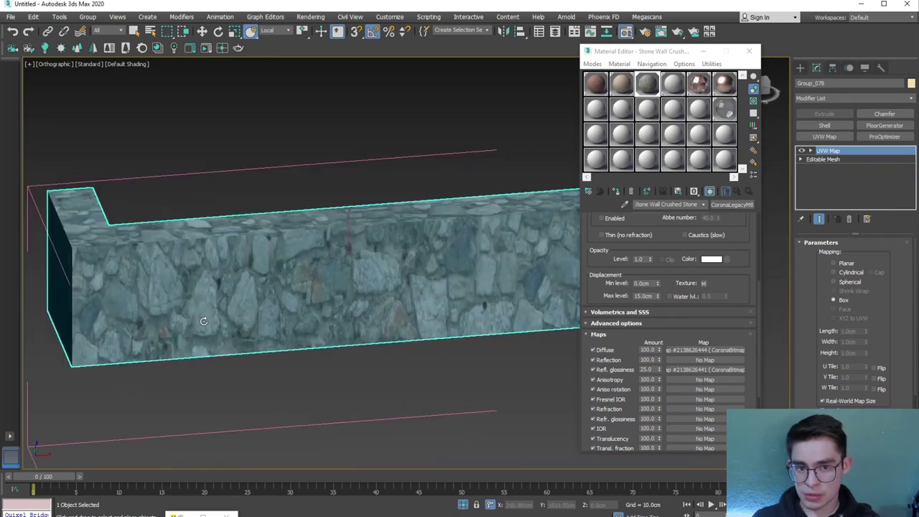
{"action": "scroll", "coordinate": [236, 343], "scroll_direction": "up", "scroll_amount": 2}
Check the texture on the wall's end face and the other walls, then close the group and deselect
{"action": "middle_click_drag", "start_coordinate": [236, 338], "coordinate": [250, 328], "text": "alt"}
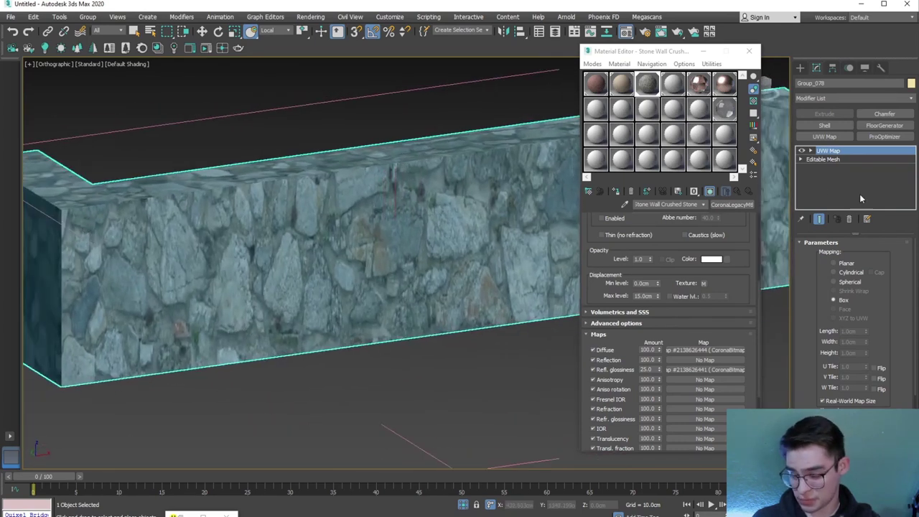
{"action": "middle_click_drag", "start_coordinate": [170, 351], "coordinate": [236, 348], "text": "alt"}
{"action": "scroll", "coordinate": [236, 349], "scroll_direction": "down", "scroll_amount": 3}
{"action": "mouse_move", "coordinate": [103, 369]}
{"action": "middle_mouse_down"}
{"action": "mouse_move", "coordinate": [132, 268]}
{"action": "mouse_move", "coordinate": [79, 27]}
{"action": "middle_mouse_up"}
{"action": "left_click", "coordinate": [88, 17]}
{"action": "left_click", "coordinate": [118, 78]}
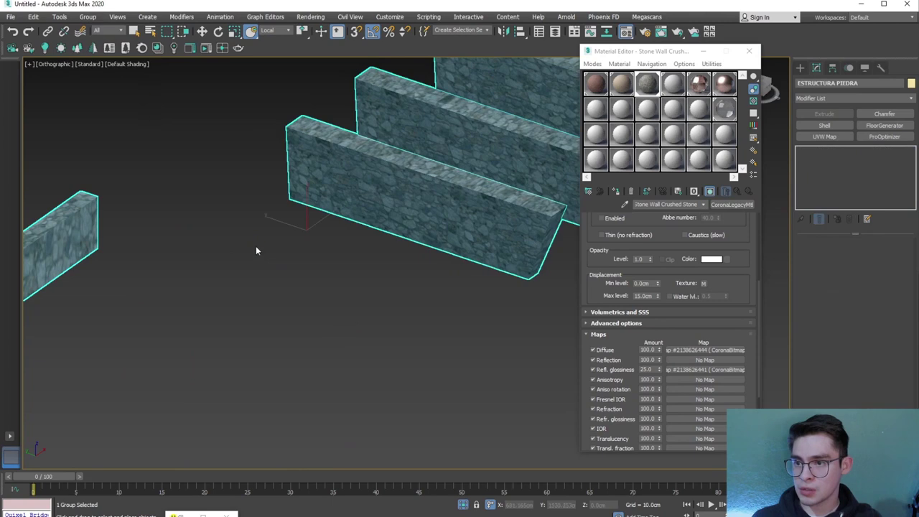
{"action": "left_click", "coordinate": [256, 313]}
Restore the full scene, close the Material Editor, switch to CoronaCamera001 and start Corona Interactive Rendering
{"action": "left_click", "coordinate": [463, 504]}
{"action": "scroll", "coordinate": [387, 290], "scroll_direction": "down", "scroll_amount": 4}
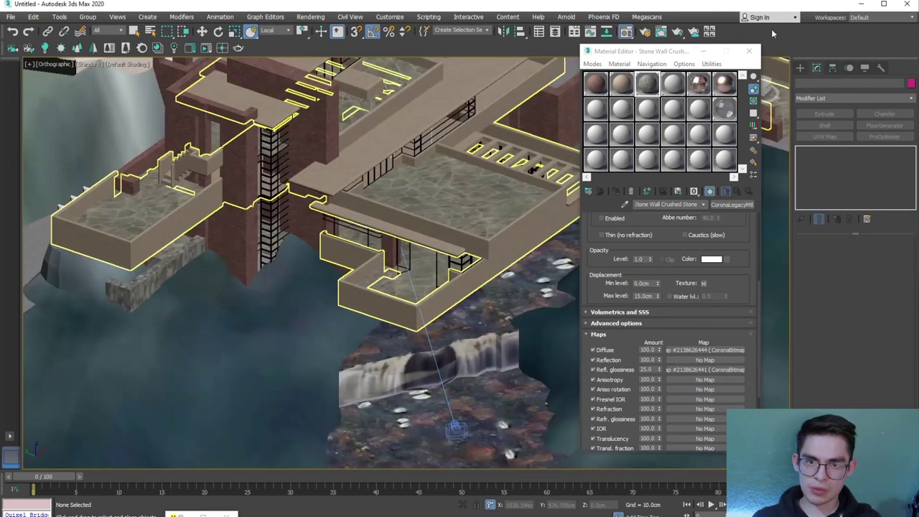
{"action": "left_click", "coordinate": [750, 54]}
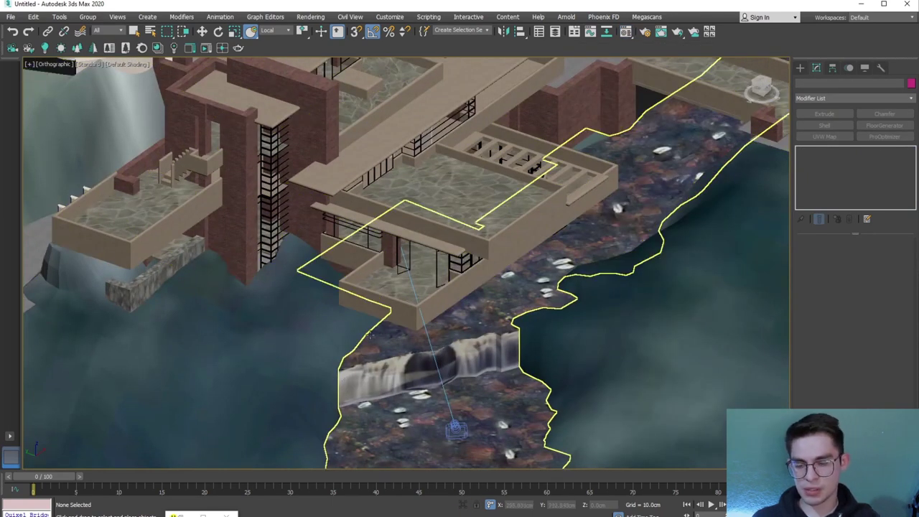
{"action": "left_click", "coordinate": [368, 335]}
{"action": "key", "text": "c"}
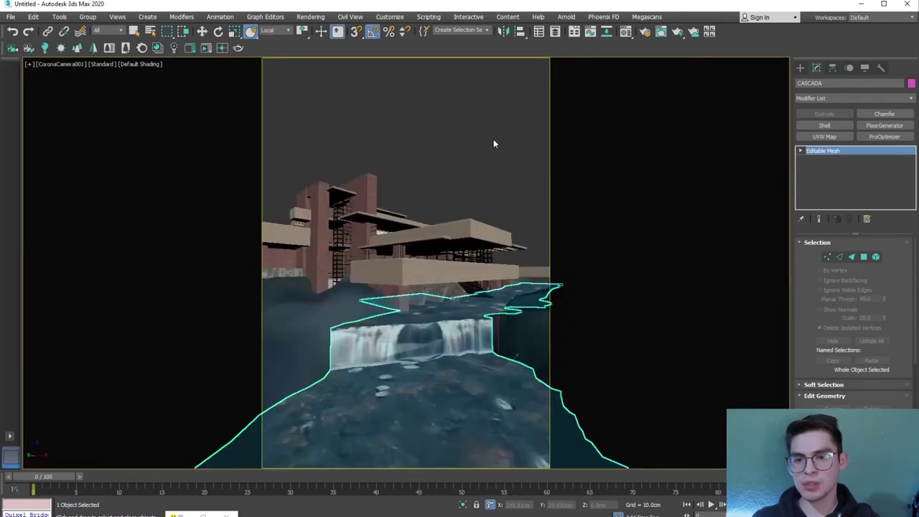
{"action": "left_click", "coordinate": [493, 144]}
{"action": "key", "text": "shift+q"}
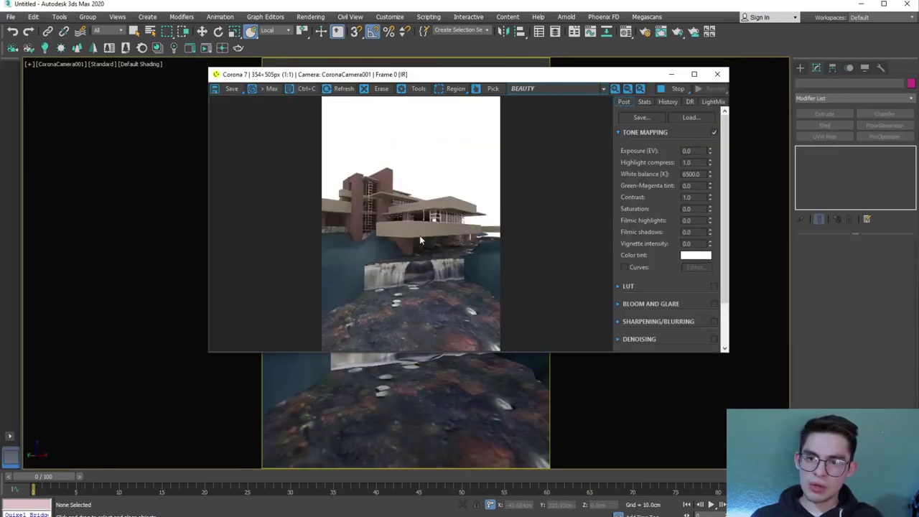
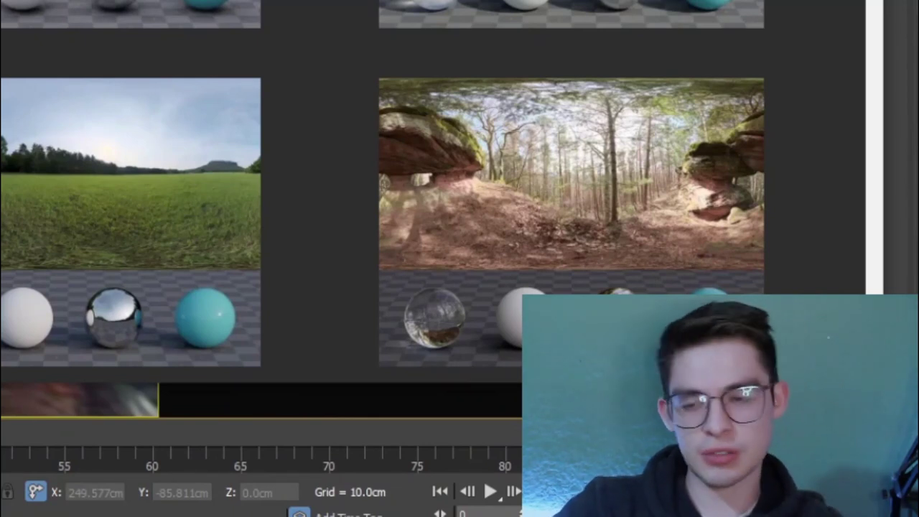
Widen and enlarge the Poly Haven browser window over the 3ds Max scene
{"action": "scroll", "coordinate": [487, 290], "scroll_direction": "down", "scroll_amount": 3}
{"action": "scroll", "coordinate": [484, 293], "scroll_direction": "up", "scroll_amount": 2}
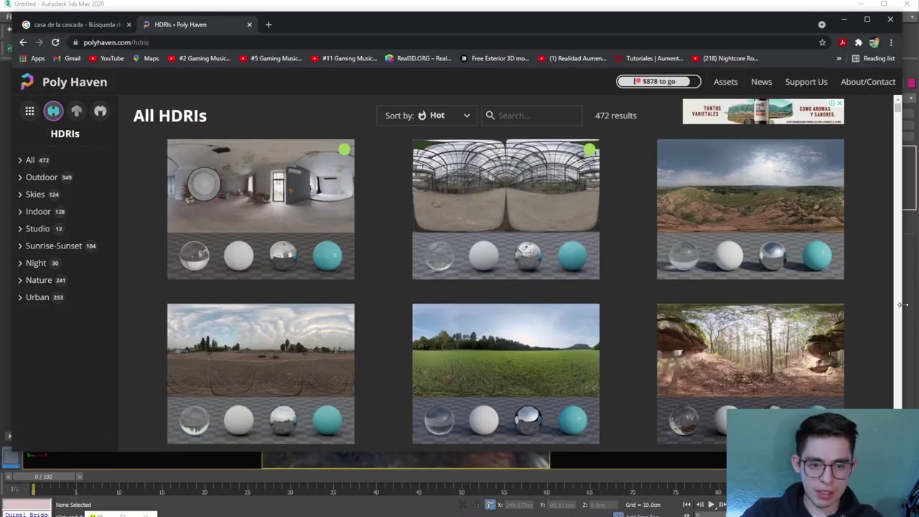
{"action": "left_click_drag", "start_coordinate": [903, 304], "coordinate": [914, 304]}
{"action": "left_click_drag", "start_coordinate": [287, 452], "coordinate": [287, 489]}
Browse the HDRIs grid, then search for CEDAR to get the single bridge panorama
{"action": "scroll", "coordinate": [372, 363], "scroll_direction": "down", "scroll_amount": 3}
{"action": "scroll", "coordinate": [373, 364], "scroll_direction": "down", "scroll_amount": 2}
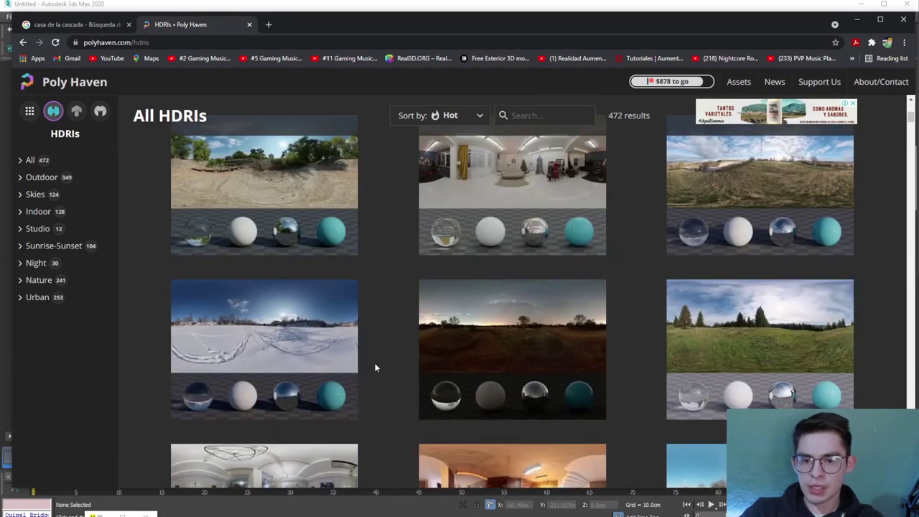
{"action": "scroll", "coordinate": [375, 367], "scroll_direction": "down", "scroll_amount": 2}
{"action": "scroll", "coordinate": [374, 367], "scroll_direction": "down", "scroll_amount": 2}
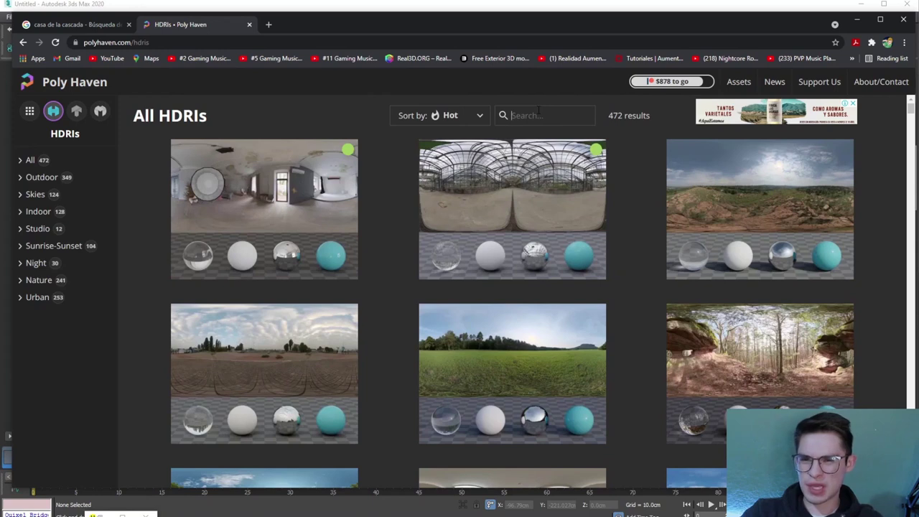
{"action": "type", "text": "CEDAR"}
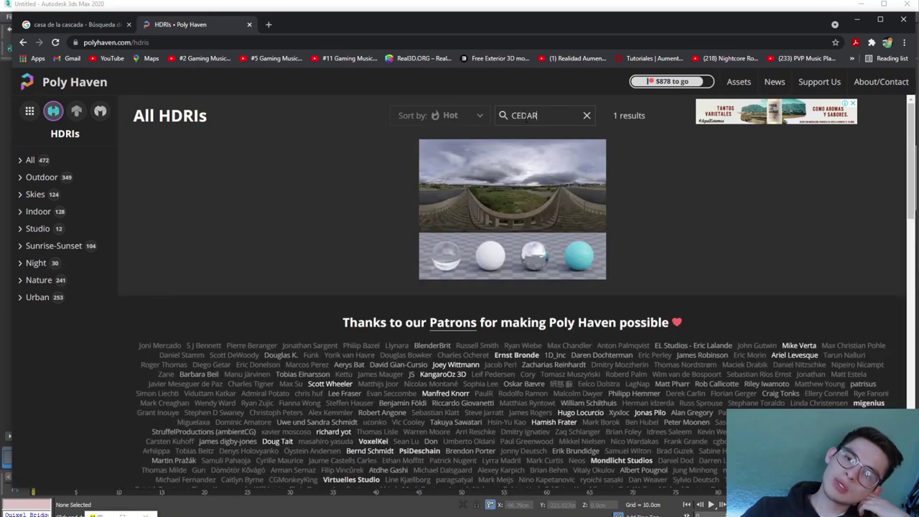
Open the Cedar Bridge HDRI page and scroll down to its details, such as the 20.34 MB EXR
{"action": "left_click", "coordinate": [470, 188]}
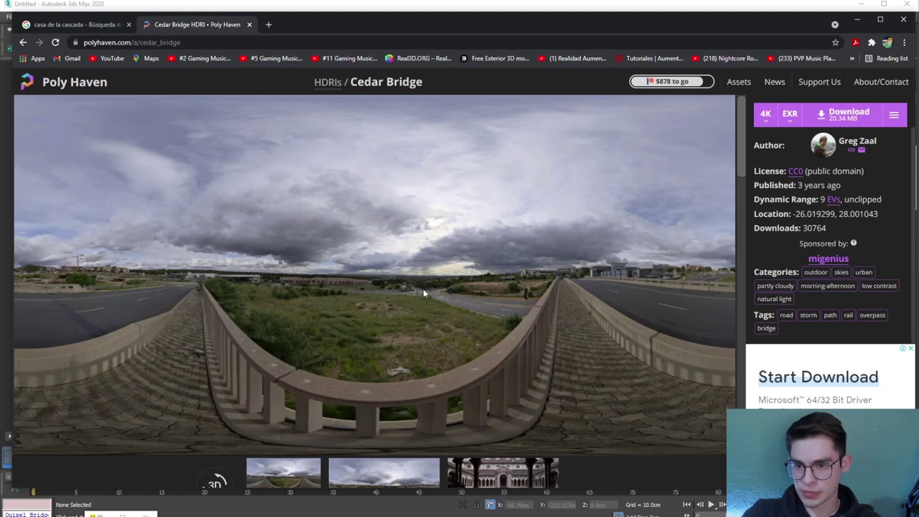
{"action": "scroll", "coordinate": [420, 287], "scroll_direction": "down", "scroll_amount": 1}
{"action": "scroll", "coordinate": [414, 287], "scroll_direction": "down", "scroll_amount": 1}
{"action": "scroll", "coordinate": [414, 289], "scroll_direction": "down", "scroll_amount": 1}
{"action": "scroll", "coordinate": [413, 292], "scroll_direction": "down", "scroll_amount": 2}
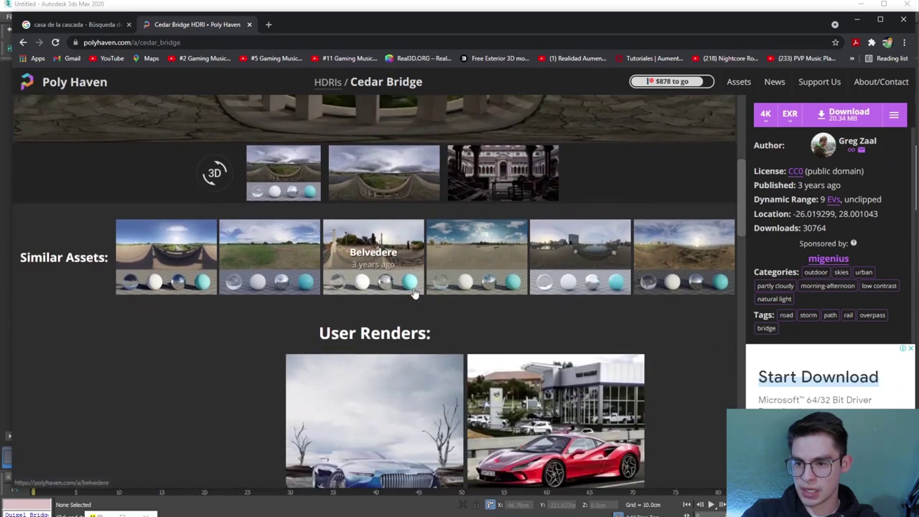
{"action": "scroll", "coordinate": [413, 293], "scroll_direction": "down", "scroll_amount": 2}
{"action": "scroll", "coordinate": [414, 293], "scroll_direction": "down", "scroll_amount": 2}
Scroll back up to the Cedar Bridge HDRI preview
{"action": "scroll", "coordinate": [413, 293], "scroll_direction": "up", "scroll_amount": 1}
{"action": "scroll", "coordinate": [413, 293], "scroll_direction": "down", "scroll_amount": 2}
{"action": "scroll", "coordinate": [370, 287], "scroll_direction": "up", "scroll_amount": 3}
{"action": "scroll", "coordinate": [370, 287], "scroll_direction": "up", "scroll_amount": 2}
{"action": "scroll", "coordinate": [370, 287], "scroll_direction": "up", "scroll_amount": 2}
{"action": "scroll", "coordinate": [371, 287], "scroll_direction": "up", "scroll_amount": 2}
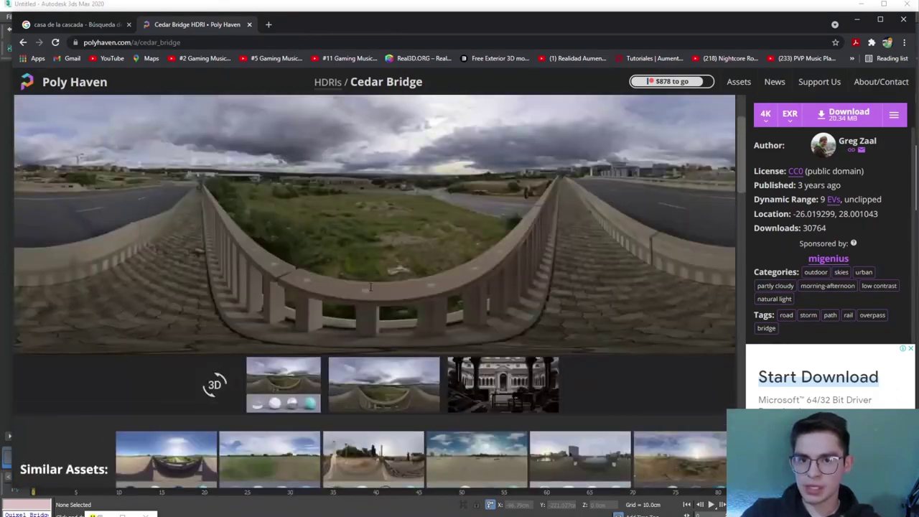
{"action": "scroll", "coordinate": [371, 287], "scroll_direction": "up", "scroll_amount": 2}
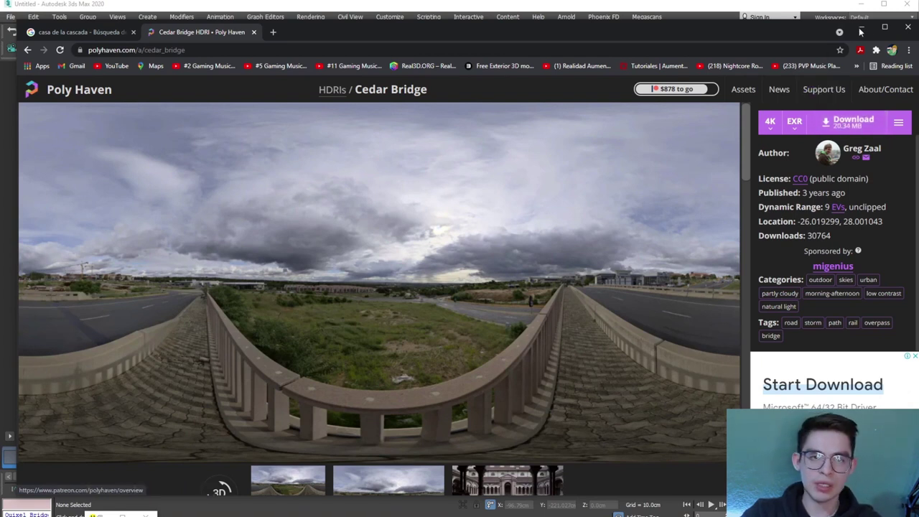
Back in 3ds Max, pick an empty Material Editor slot (19 - Default) and open Get Material
{"action": "left_click", "coordinate": [862, 27]}
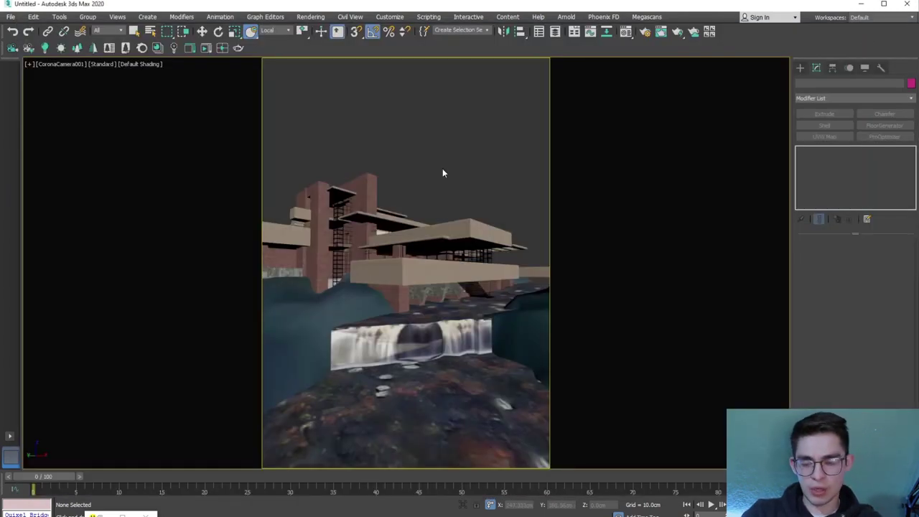
{"action": "key", "text": "m"}
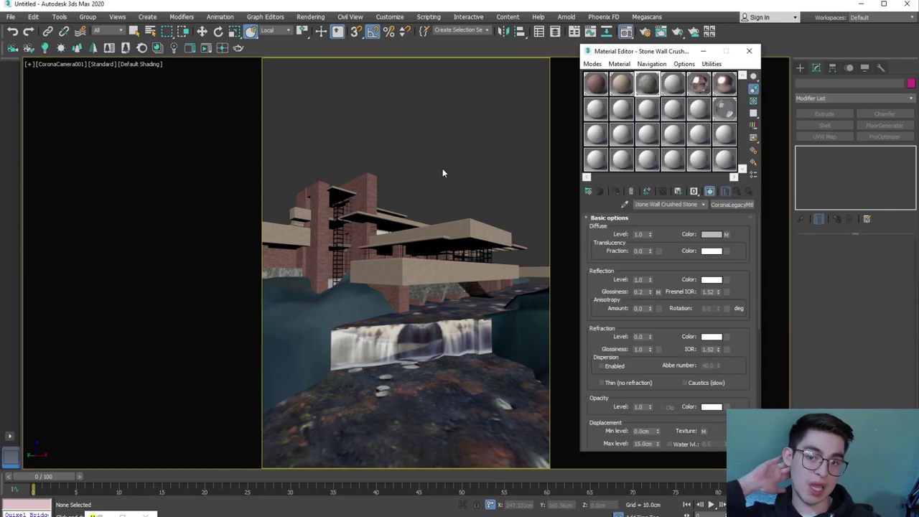
{"action": "left_click", "coordinate": [595, 161]}
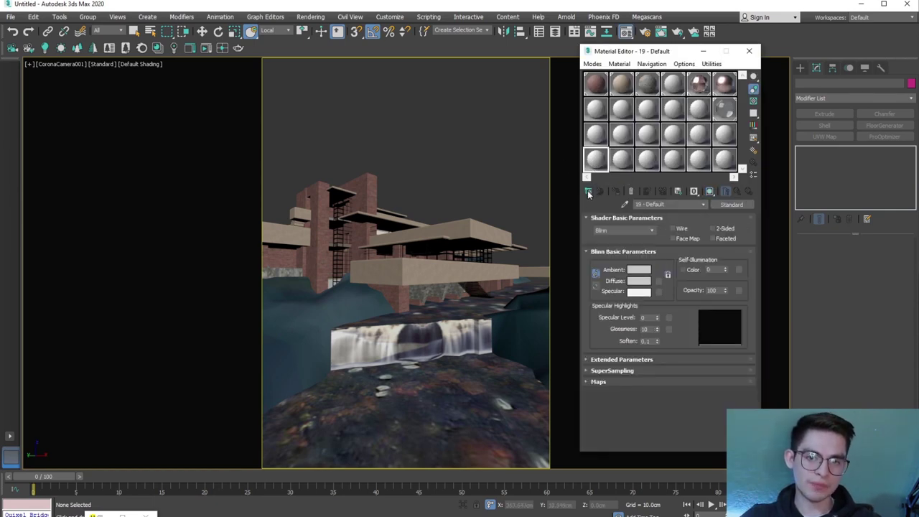
{"action": "left_click", "coordinate": [588, 191]}
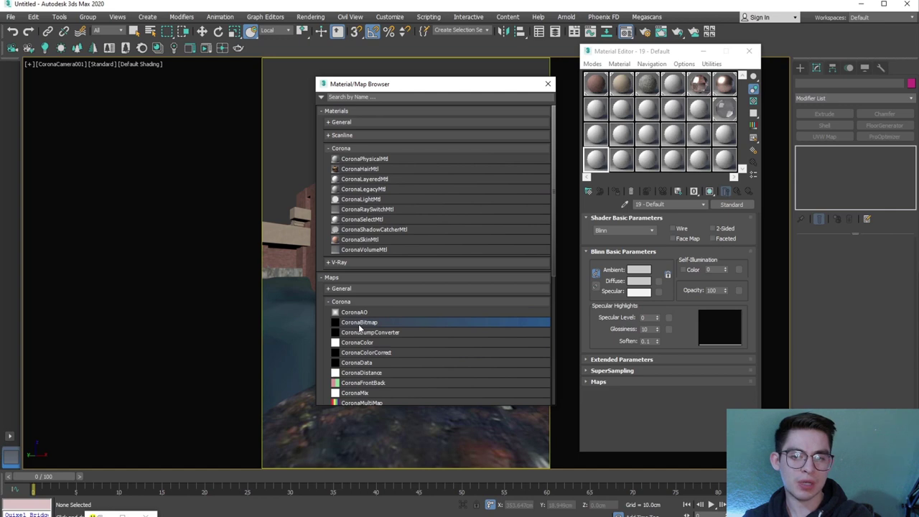
Create a CoronaBitmap map and browse to E:\HDRIS\HDRI HAVEN
{"action": "double_click", "coordinate": [360, 326]}
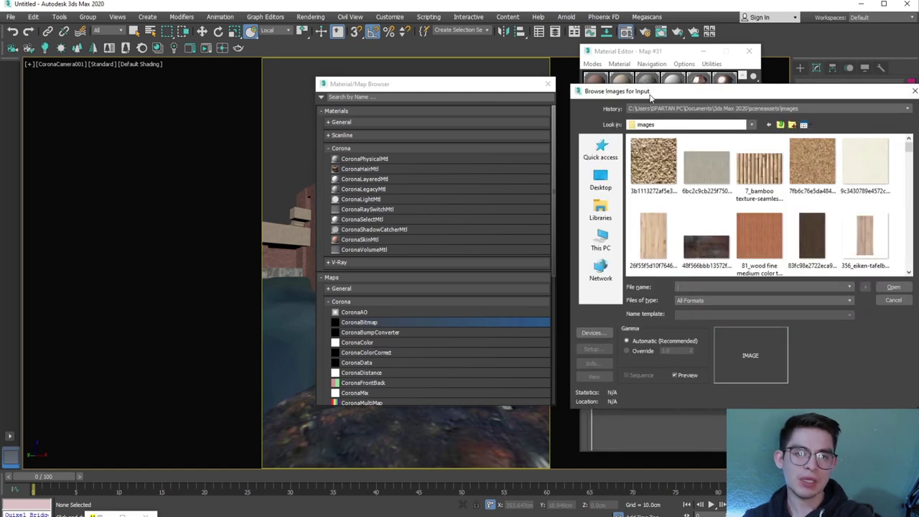
{"action": "left_click_drag", "start_coordinate": [651, 96], "coordinate": [641, 95]}
{"action": "left_click", "coordinate": [591, 241]}
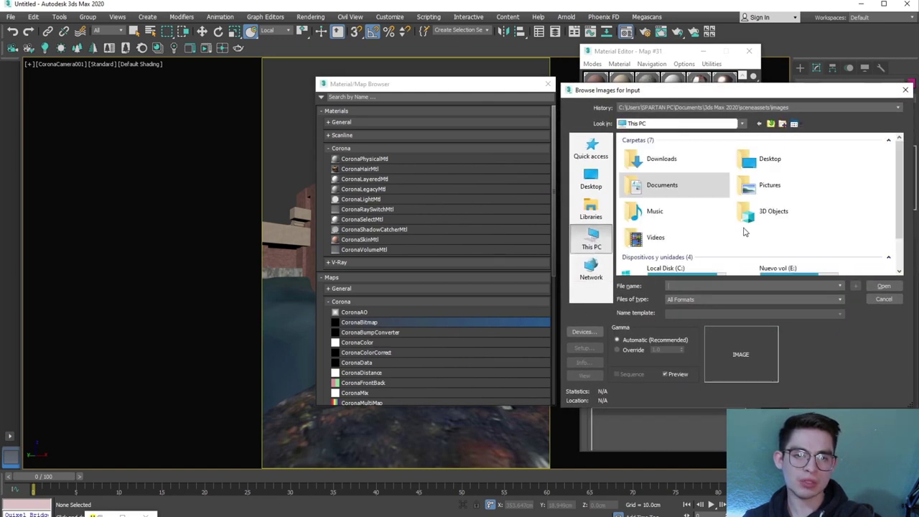
{"action": "scroll", "coordinate": [745, 231], "scroll_direction": "down", "scroll_amount": 2}
{"action": "double_click", "coordinate": [782, 240]}
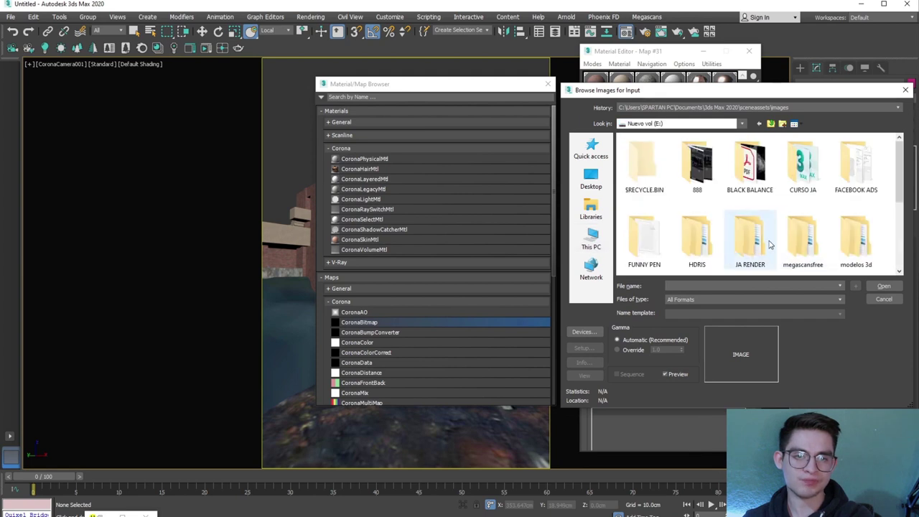
{"action": "double_click", "coordinate": [710, 242]}
{"action": "double_click", "coordinate": [659, 153]}
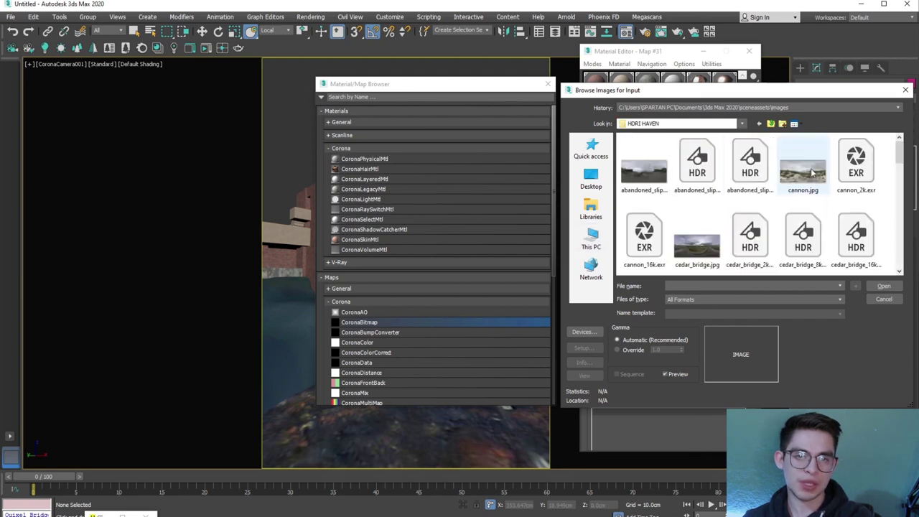
Load cedar_bridge_16k.hdr into the CoronaBitmap as a Spherical environment map
{"action": "left_click_drag", "start_coordinate": [767, 91], "coordinate": [480, 78]}
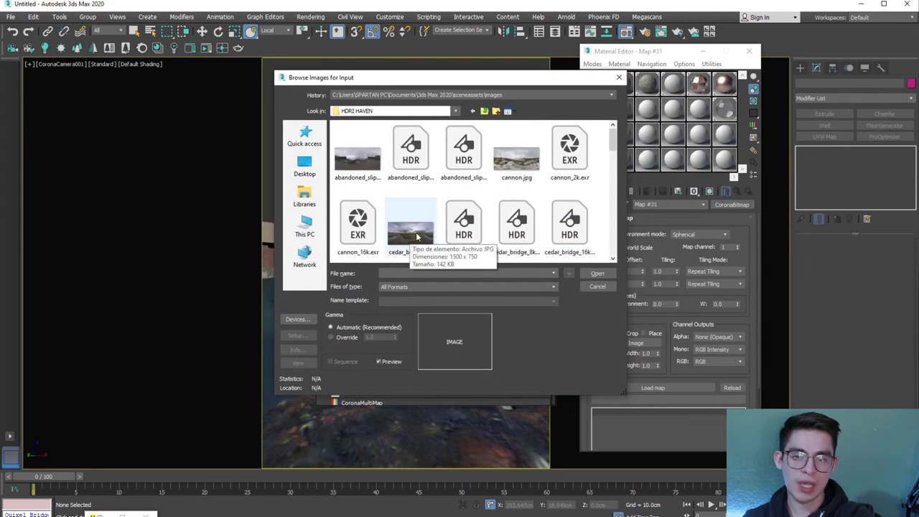
{"action": "left_click_drag", "start_coordinate": [612, 140], "coordinate": [616, 148]}
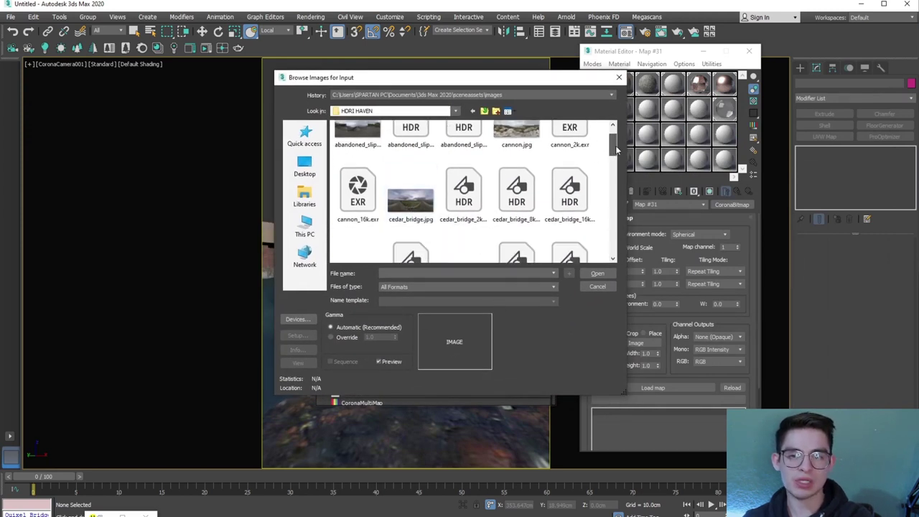
{"action": "left_click", "coordinate": [463, 212]}
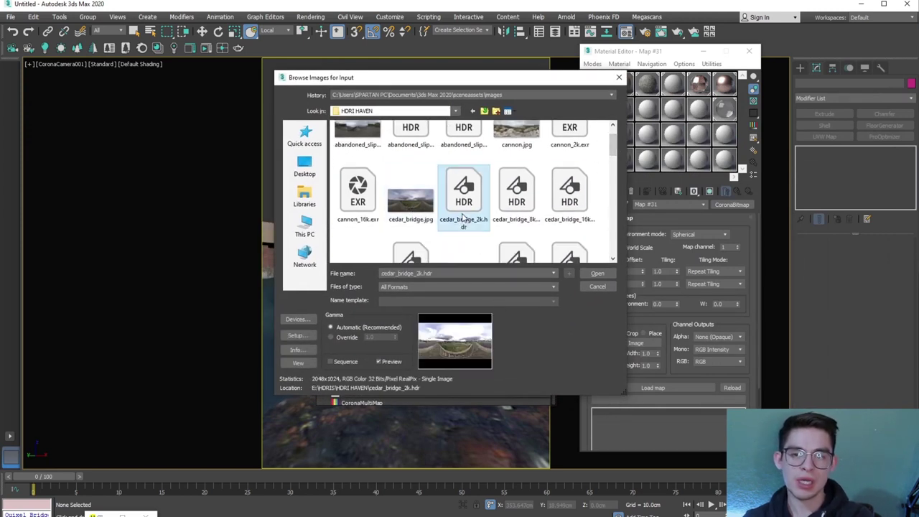
{"action": "left_click", "coordinate": [514, 203]}
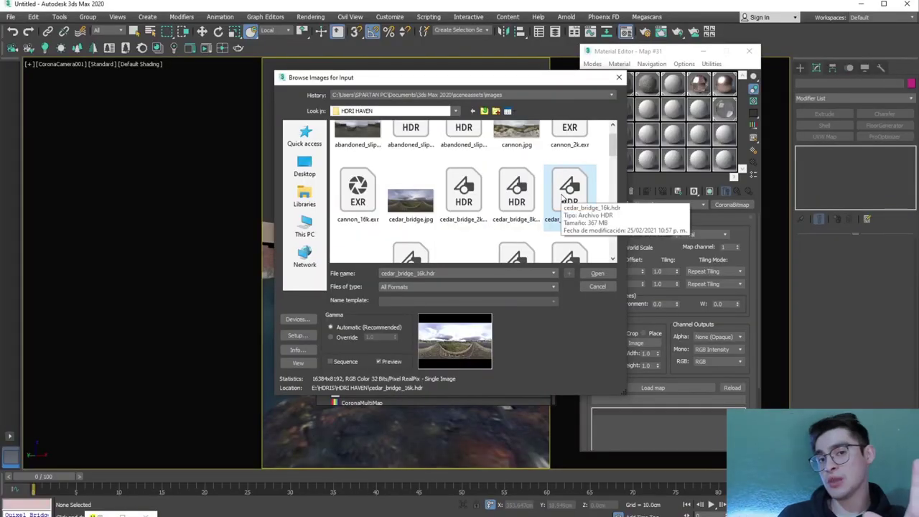
{"action": "mouse_move", "coordinate": [569, 194]}
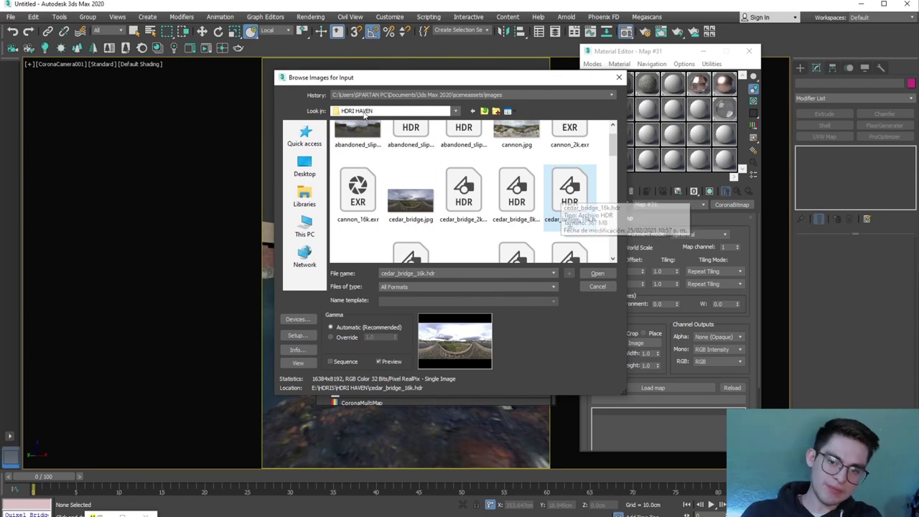
{"action": "left_click", "coordinate": [585, 274]}
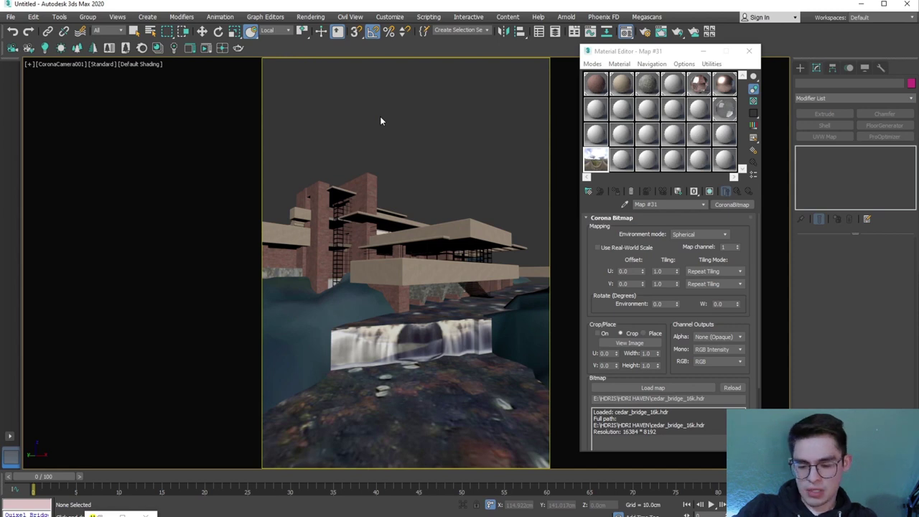
Save the scene as CURSO EXTERIOR YOUTUBE.max, select the house, and open Environment and Effects
{"action": "key", "text": "ctrl+s"}
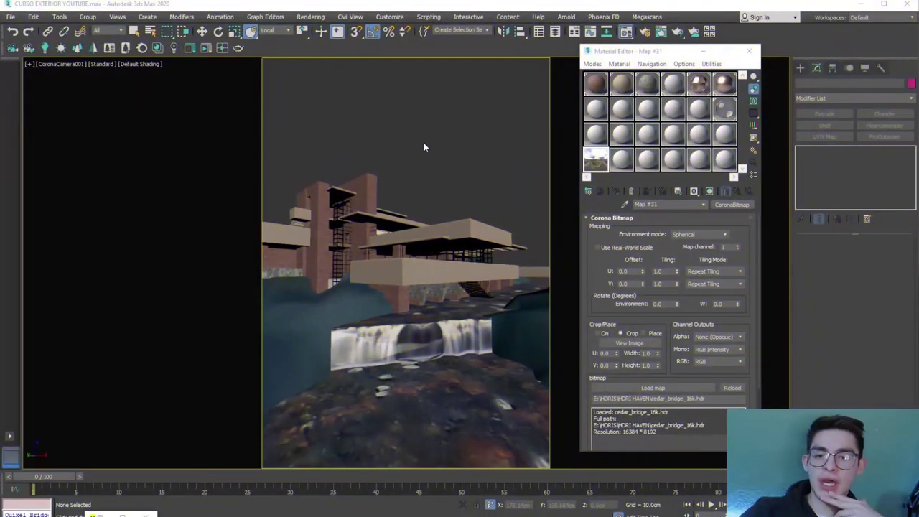
{"action": "left_click", "coordinate": [423, 229]}
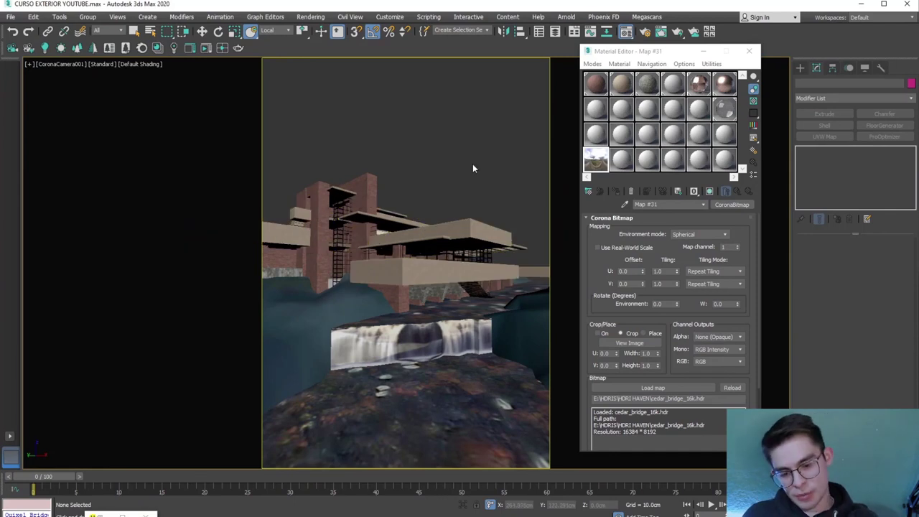
{"action": "key", "text": "8"}
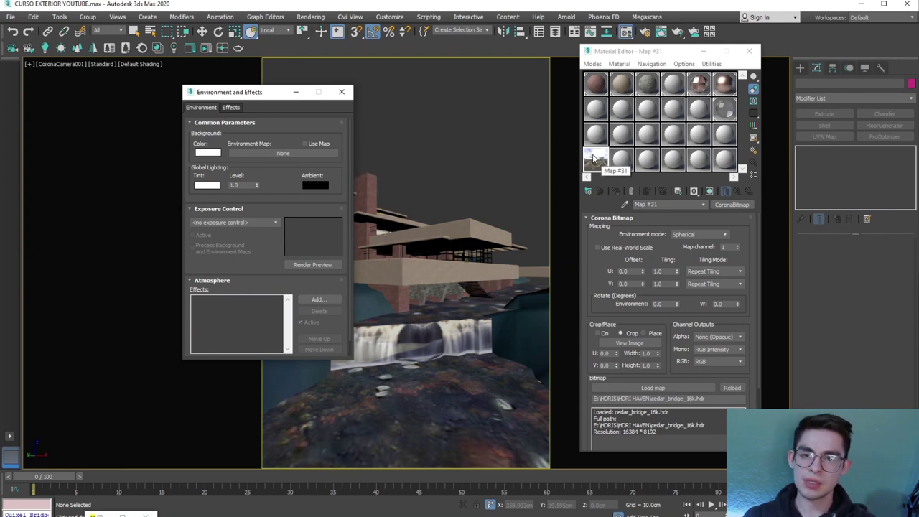
Instance Map #31 (cedar_bridge_16k.hdr) into the Environment Map slot and start Corona Interactive Rendering
{"action": "left_click_drag", "start_coordinate": [593, 159], "coordinate": [337, 210]}
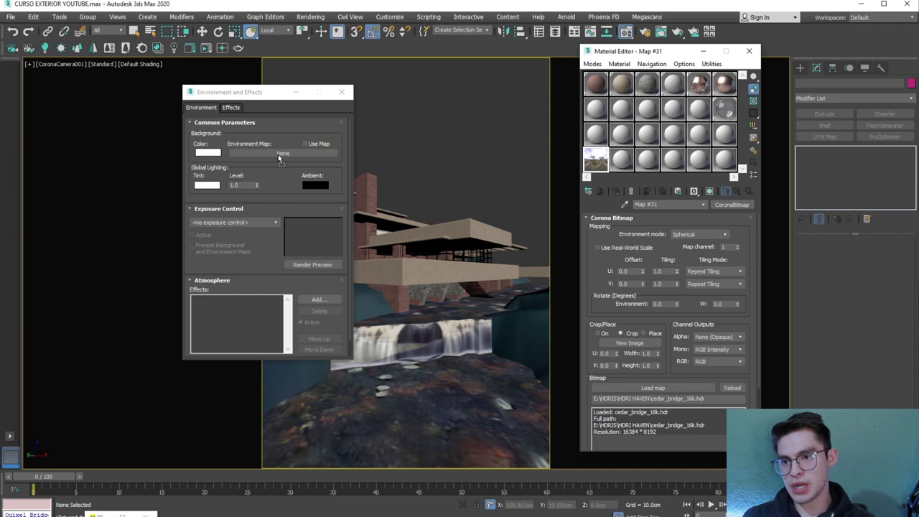
{"action": "left_click_drag", "start_coordinate": [279, 158], "coordinate": [280, 155]}
{"action": "left_click", "coordinate": [247, 257]}
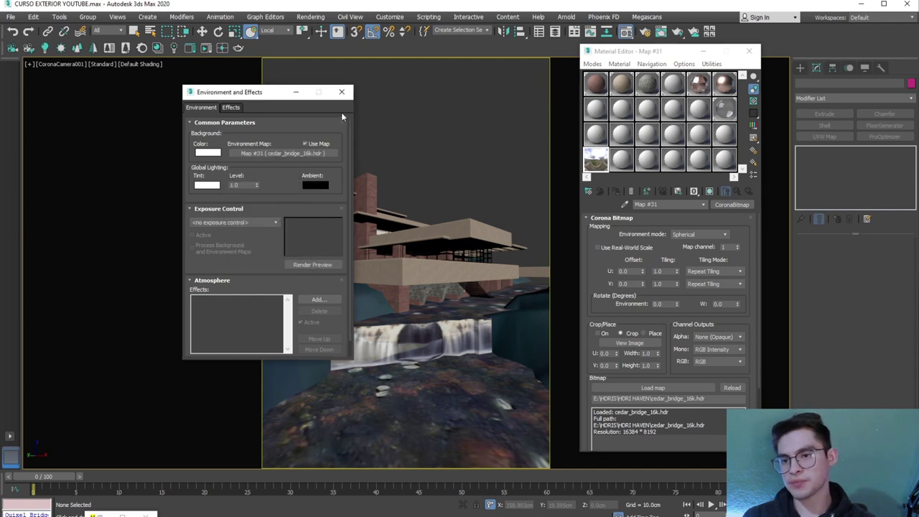
{"action": "left_click", "coordinate": [341, 93]}
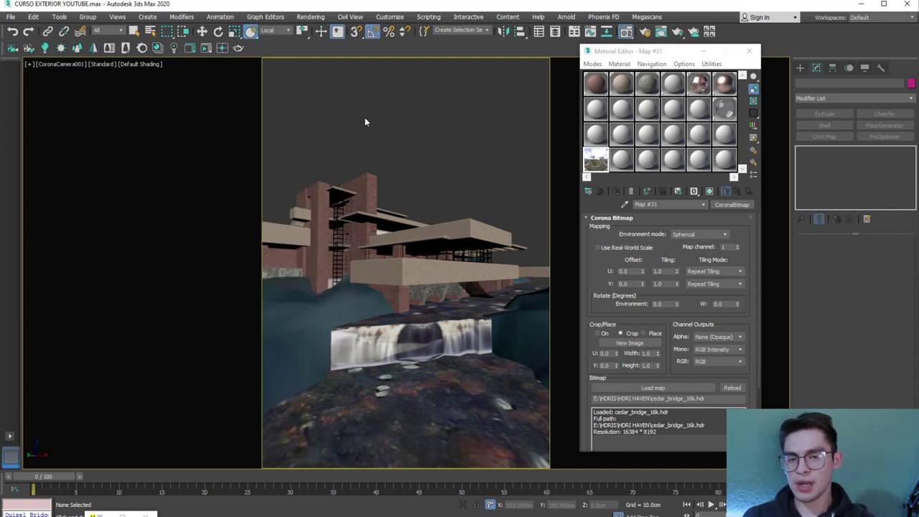
{"action": "left_click", "coordinate": [205, 48]}
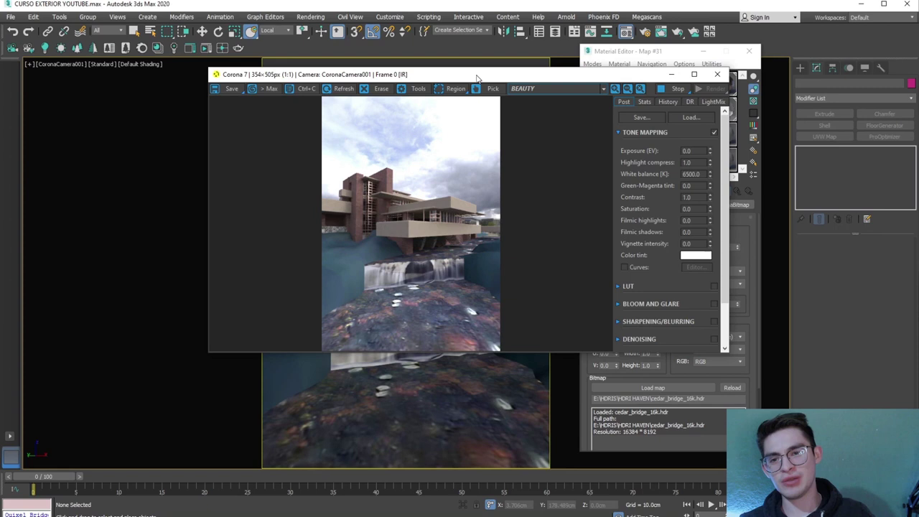
Move the Corona VFB aside and zoom into the render to inspect the sky
{"action": "left_click_drag", "start_coordinate": [477, 75], "coordinate": [326, 51]}
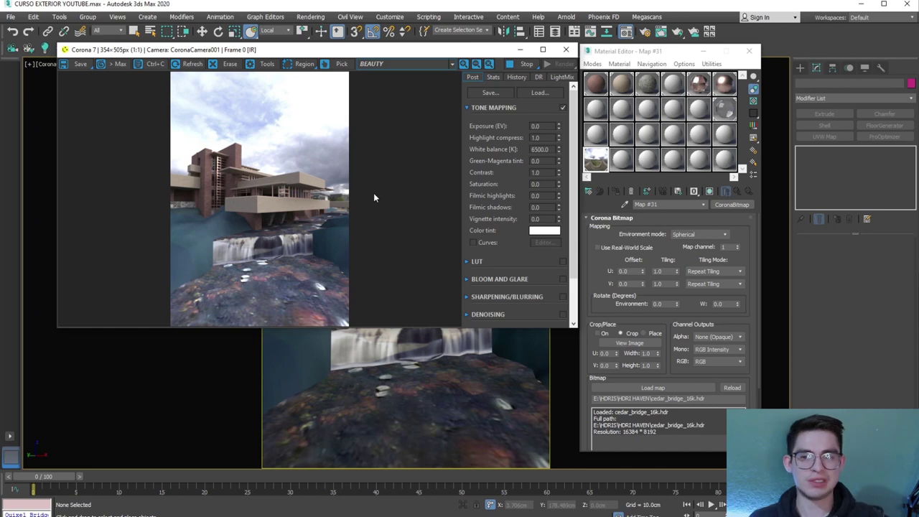
{"action": "scroll", "coordinate": [266, 131], "scroll_direction": "up", "scroll_amount": 1}
{"action": "scroll", "coordinate": [311, 99], "scroll_direction": "up", "scroll_amount": 1}
{"action": "scroll", "coordinate": [307, 137], "scroll_direction": "up", "scroll_amount": 1}
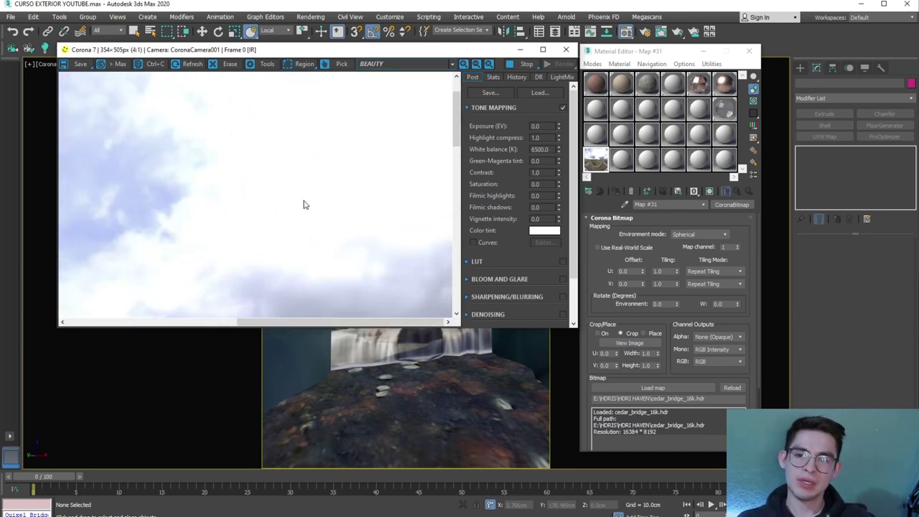
{"action": "scroll", "coordinate": [303, 203], "scroll_direction": "up", "scroll_amount": 1}
{"action": "scroll", "coordinate": [280, 213], "scroll_direction": "up", "scroll_amount": 1}
{"action": "scroll", "coordinate": [304, 166], "scroll_direction": "down", "scroll_amount": 3}
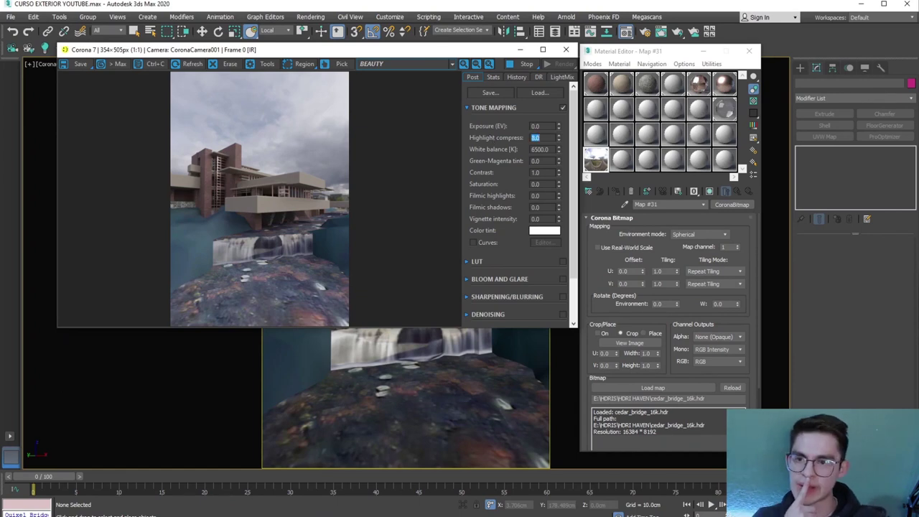
Set Tone Mapping Highlight compress to 8.0 in the Post tab
{"action": "type", "text": "5"}
{"action": "key", "text": "Return"}
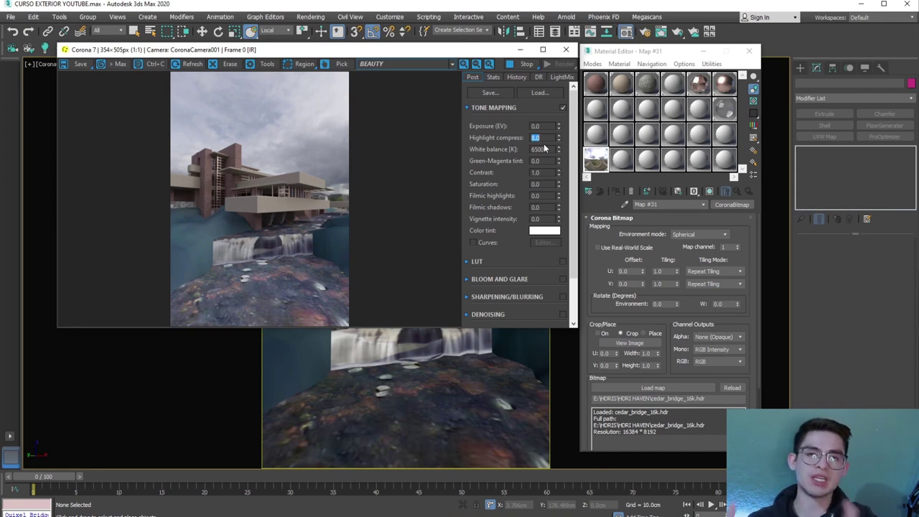
{"action": "left_click", "coordinate": [597, 271]}
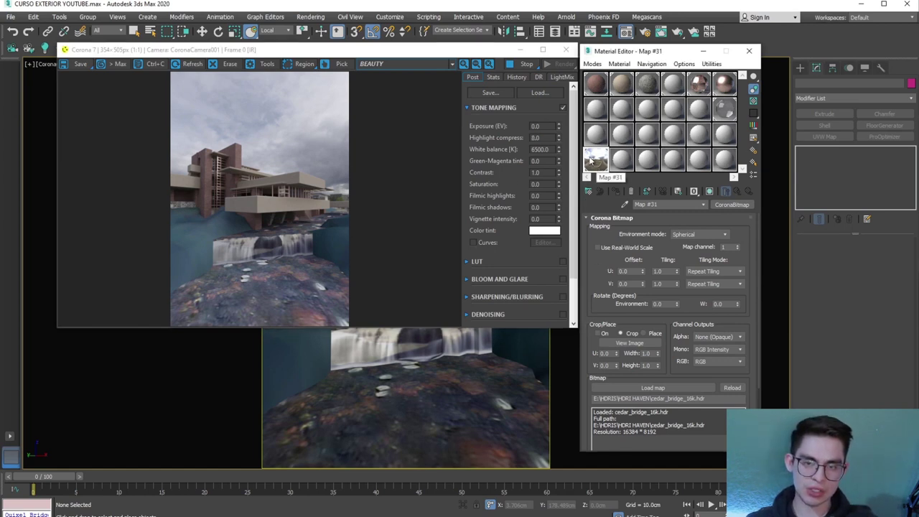
Rename Map #31 to HDRI and preview the full cedar bridge panorama
{"action": "left_click", "coordinate": [644, 206]}
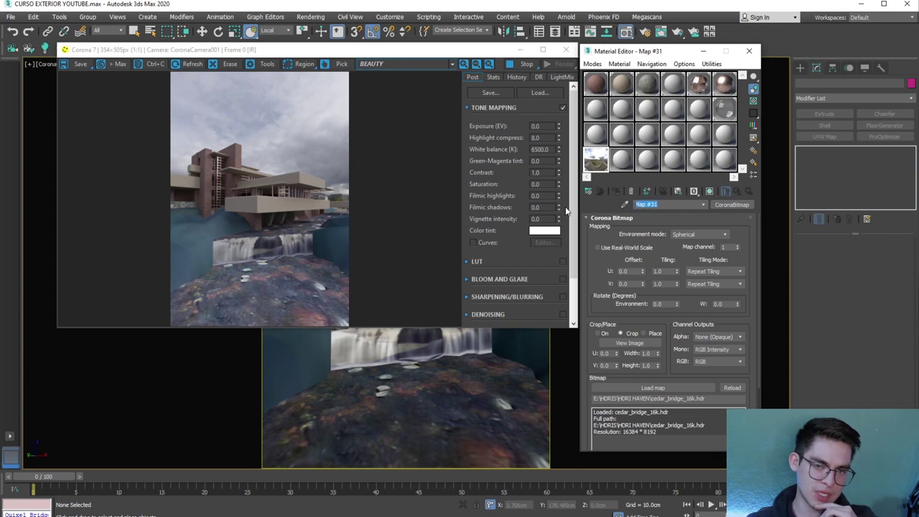
{"action": "type", "text": "HDR"}
{"action": "key", "text": "Return"}
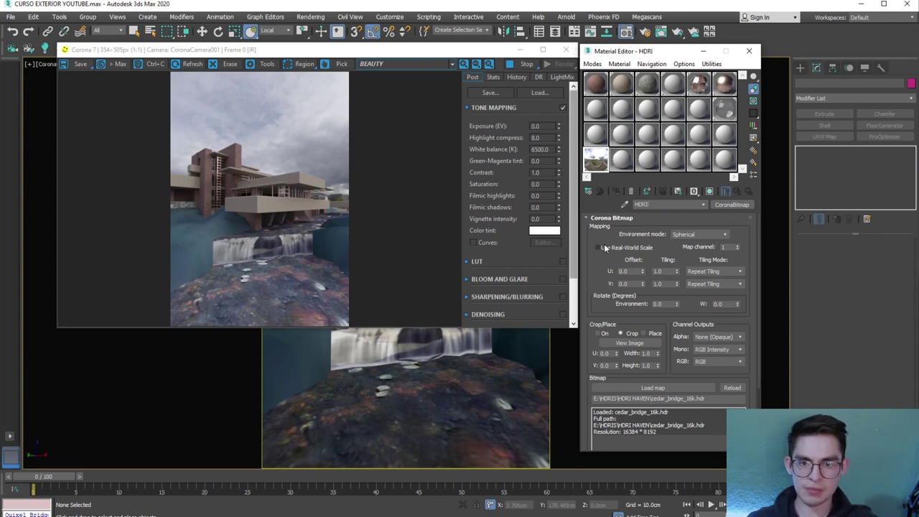
{"action": "scroll", "coordinate": [602, 261], "scroll_direction": "down", "scroll_amount": 1}
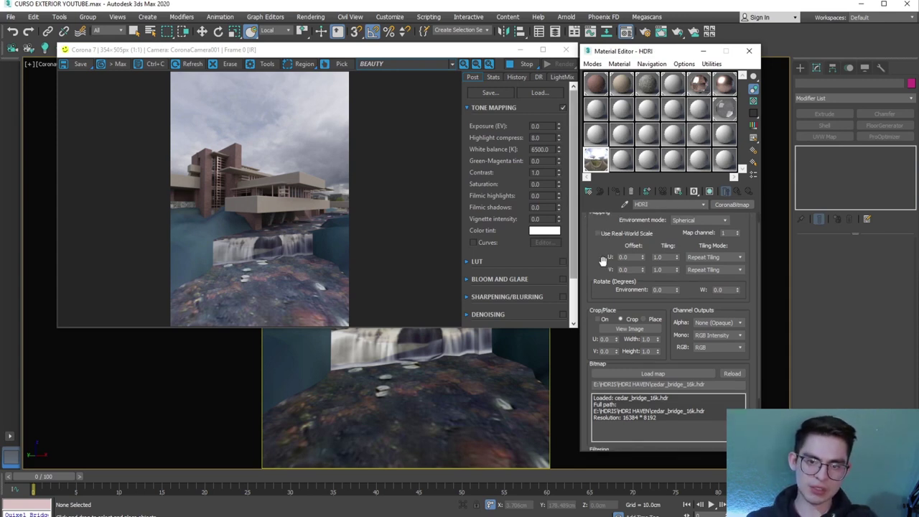
{"action": "scroll", "coordinate": [604, 270], "scroll_direction": "up", "scroll_amount": 1}
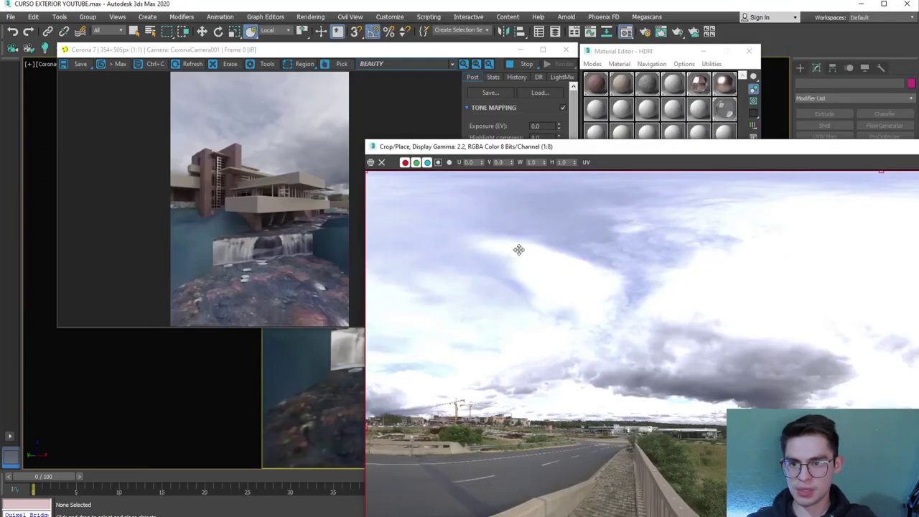
{"action": "scroll", "coordinate": [545, 258], "scroll_direction": "down", "scroll_amount": 2}
{"action": "double_click", "coordinate": [643, 149]}
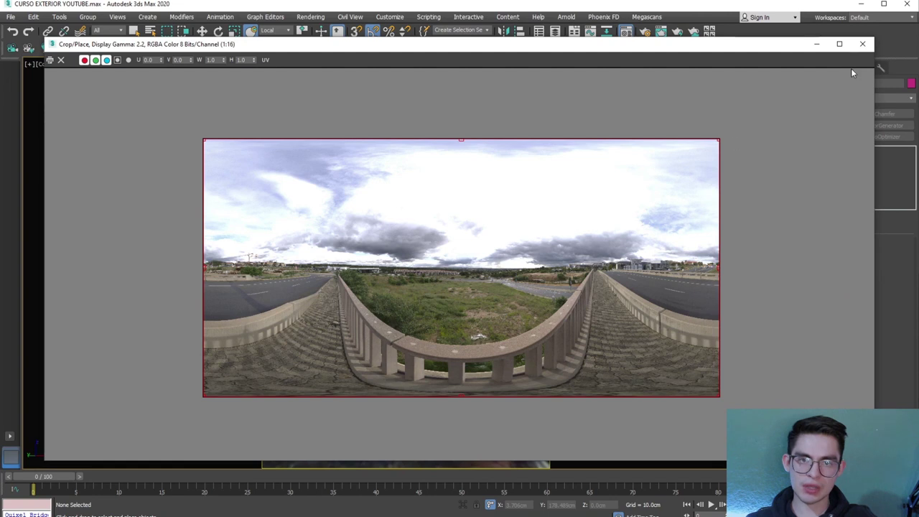
{"action": "left_click", "coordinate": [862, 44]}
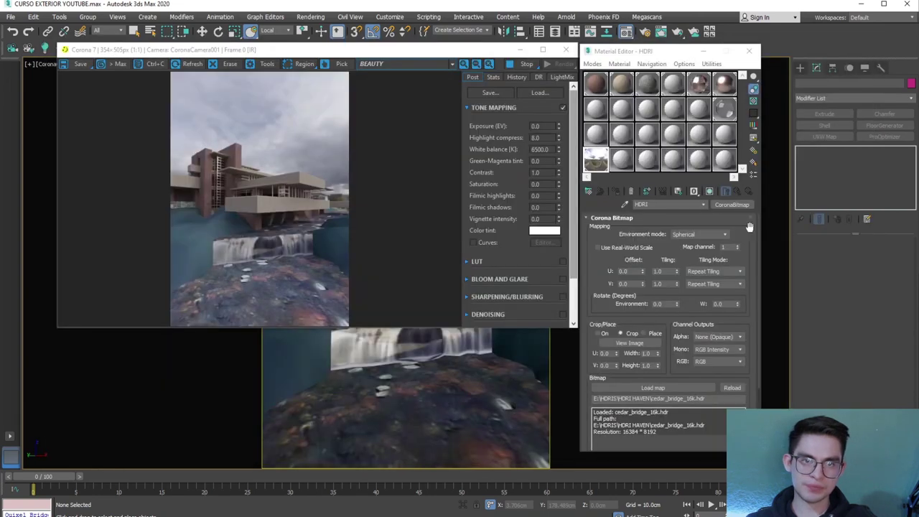
Set the Corona Bitmap's Rotate Environment to 50 degrees
{"action": "double_click", "coordinate": [655, 303]}
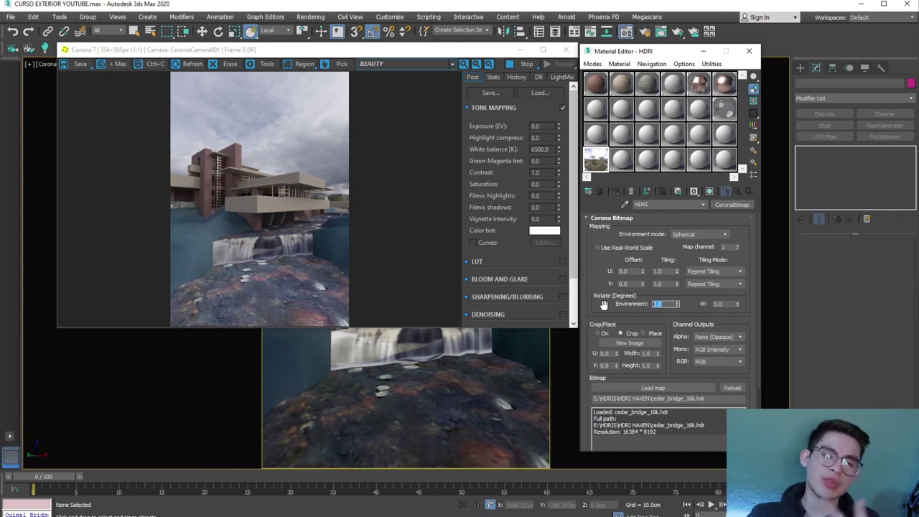
{"action": "type", "text": "0"}
{"action": "key", "text": "Return"}
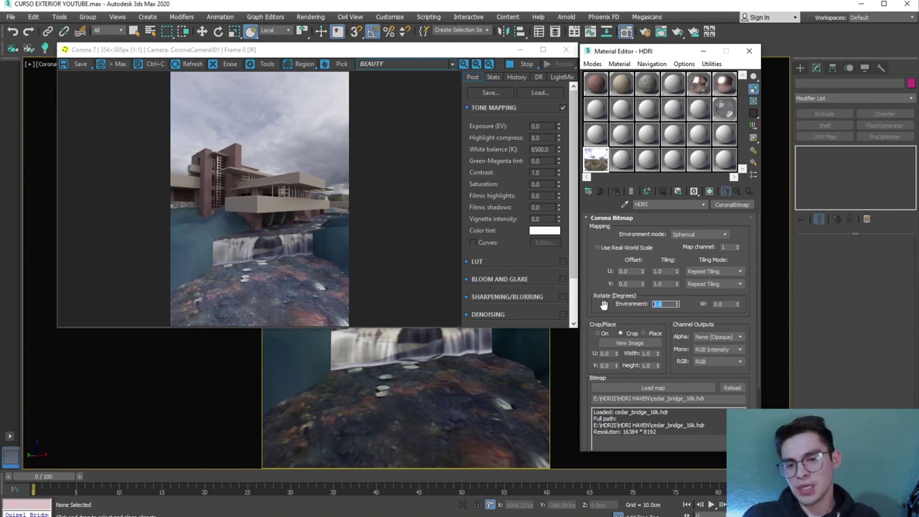
{"action": "type", "text": "50"}
{"action": "key", "text": "Return"}
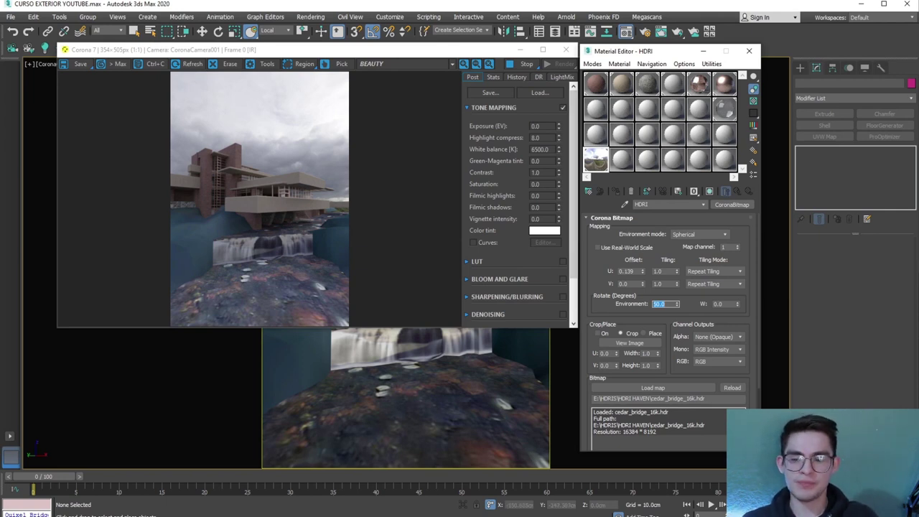
{"action": "key", "text": "alt+Tab"}
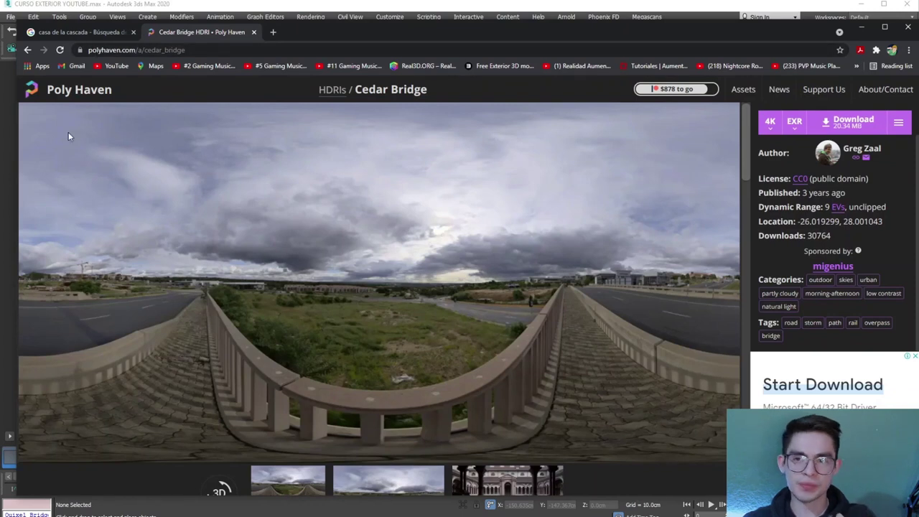
Go to the Poly Haven home page and minimize Chrome to return to 3ds Max
{"action": "left_click", "coordinate": [65, 90]}
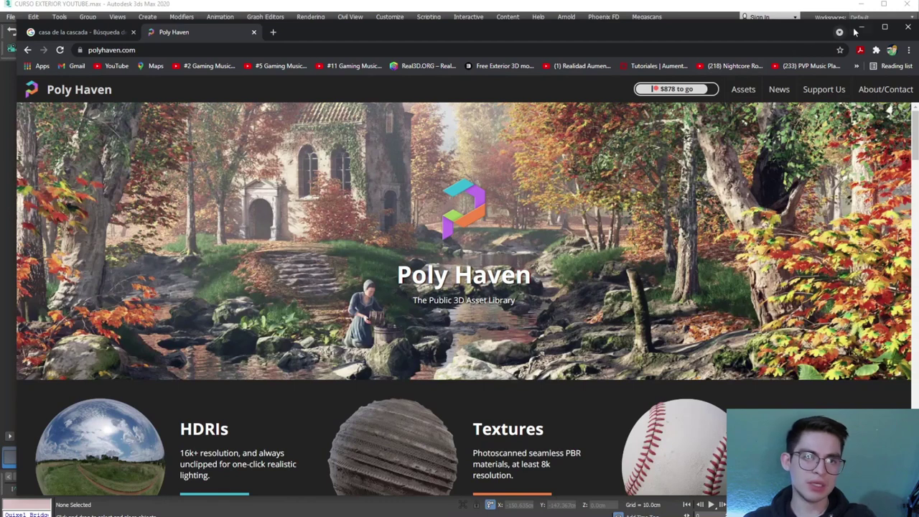
{"action": "left_click", "coordinate": [861, 27]}
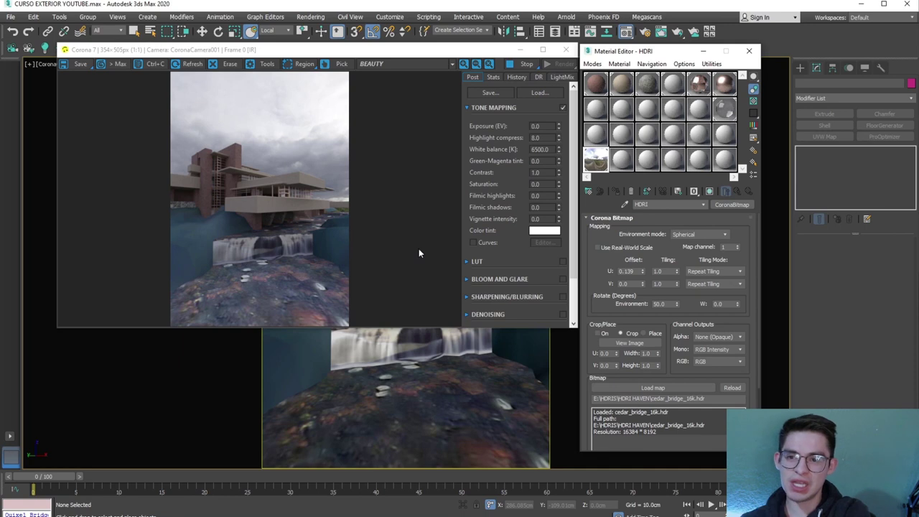
Zoom in on the house render detail, then stop rendering and close the VFB and Material Editor
{"action": "scroll", "coordinate": [339, 205], "scroll_direction": "up", "scroll_amount": 1}
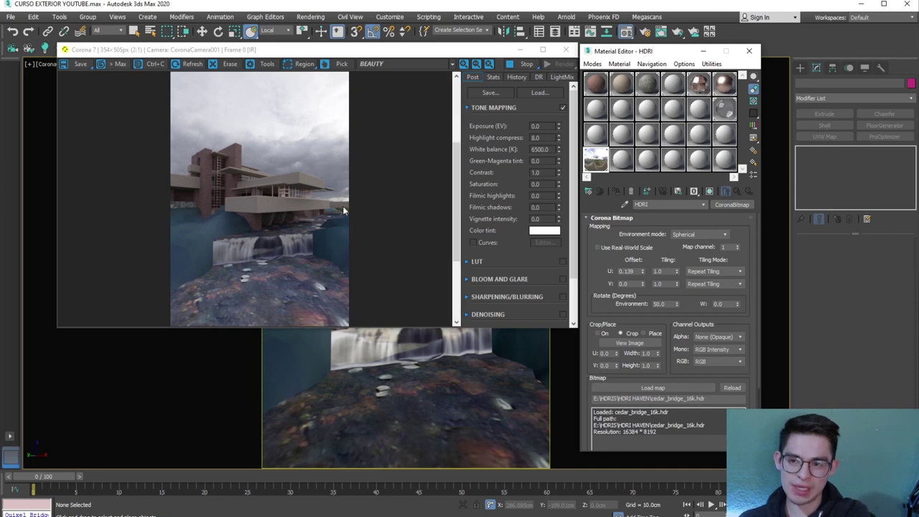
{"action": "scroll", "coordinate": [348, 209], "scroll_direction": "up", "scroll_amount": 1}
{"action": "scroll", "coordinate": [366, 219], "scroll_direction": "up", "scroll_amount": 1}
{"action": "scroll", "coordinate": [397, 231], "scroll_direction": "down", "scroll_amount": 1}
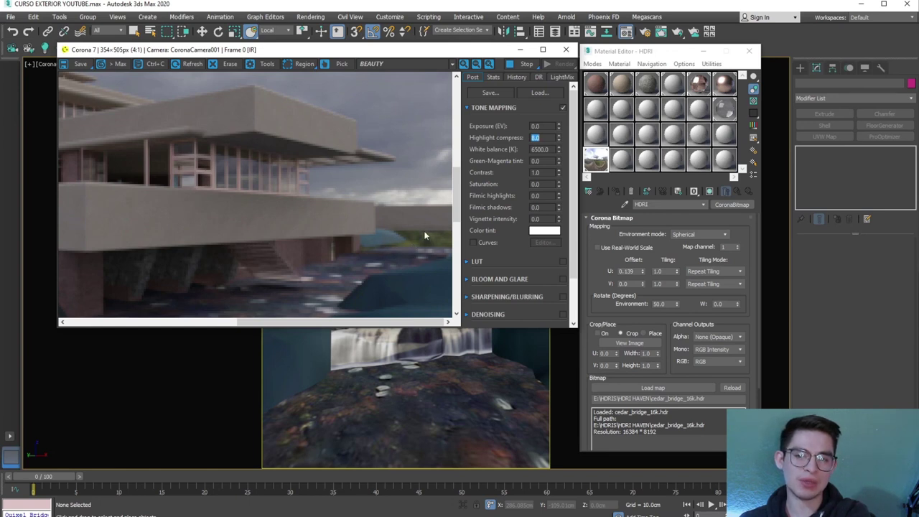
{"action": "scroll", "coordinate": [412, 230], "scroll_direction": "down", "scroll_amount": 1}
{"action": "scroll", "coordinate": [413, 234], "scroll_direction": "down", "scroll_amount": 1}
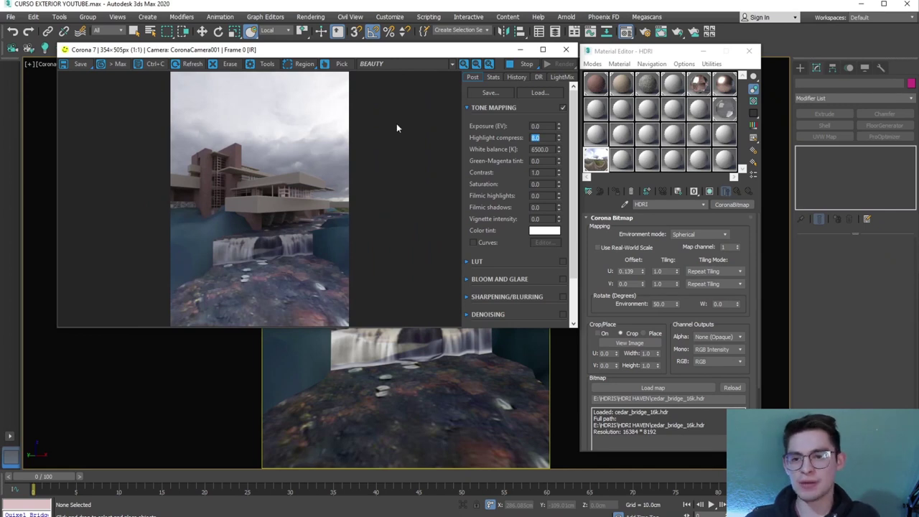
{"action": "left_click", "coordinate": [516, 65]}
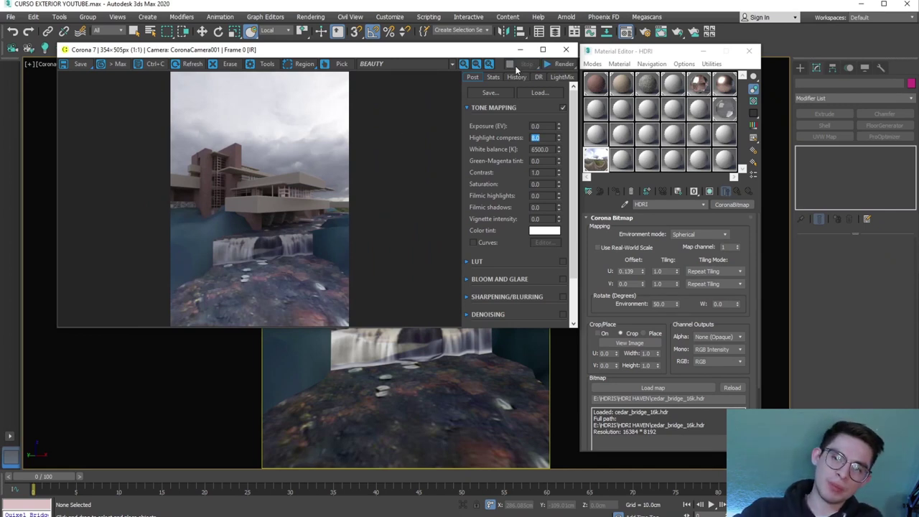
{"action": "left_click", "coordinate": [566, 49]}
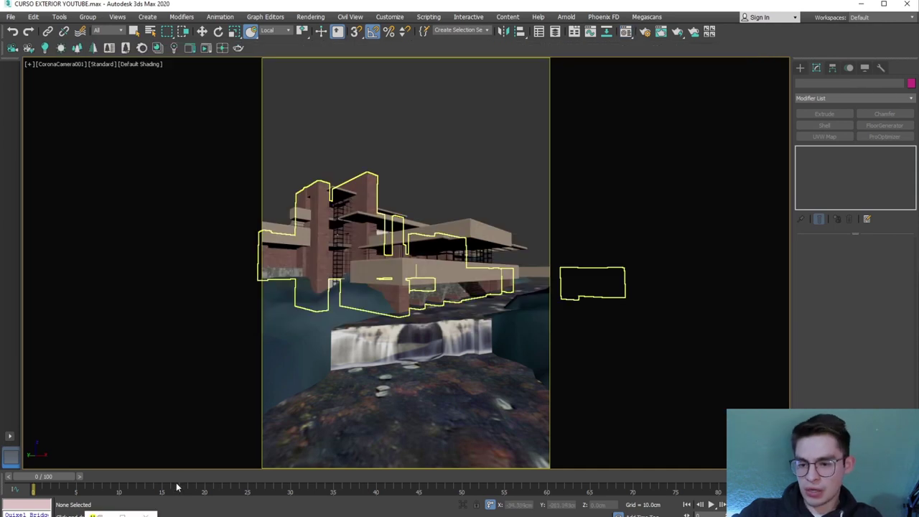
Search the Start menu for 'BRI' and launch the Bridge app
{"action": "key", "text": "super"}
{"action": "type", "text": "BRE"}
{"action": "key", "text": "BackSpace"}
{"action": "type", "text": "I"}
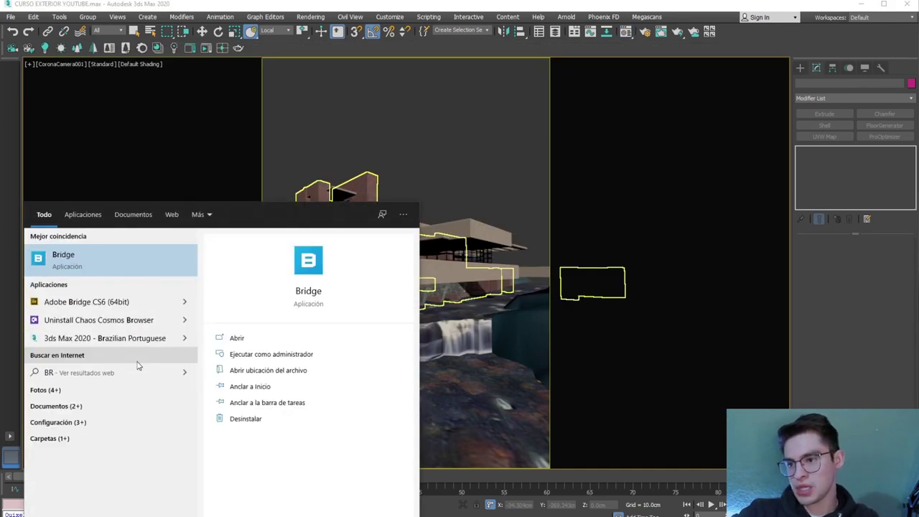
{"action": "left_click", "coordinate": [106, 273]}
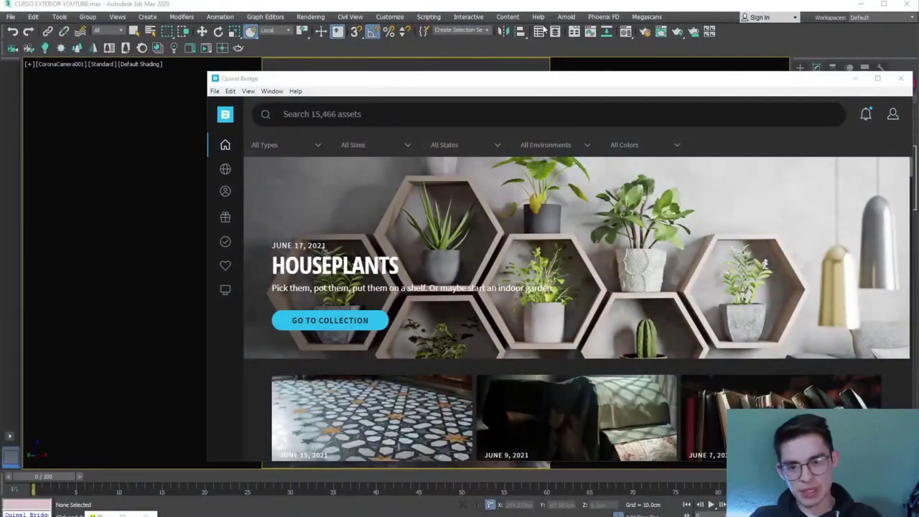
Move the Bridge window, show the Local library and filter asset types to Surfaces
{"action": "left_click_drag", "start_coordinate": [443, 83], "coordinate": [411, 61]}
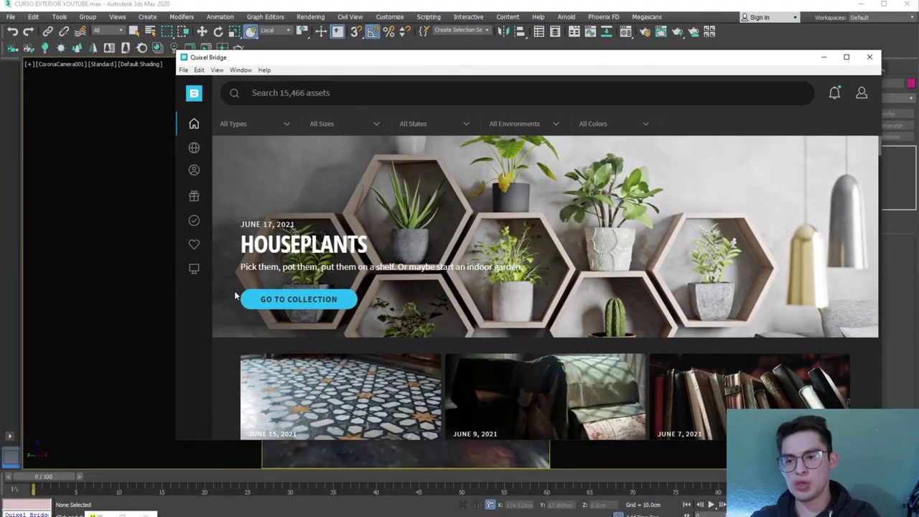
{"action": "left_click", "coordinate": [194, 271]}
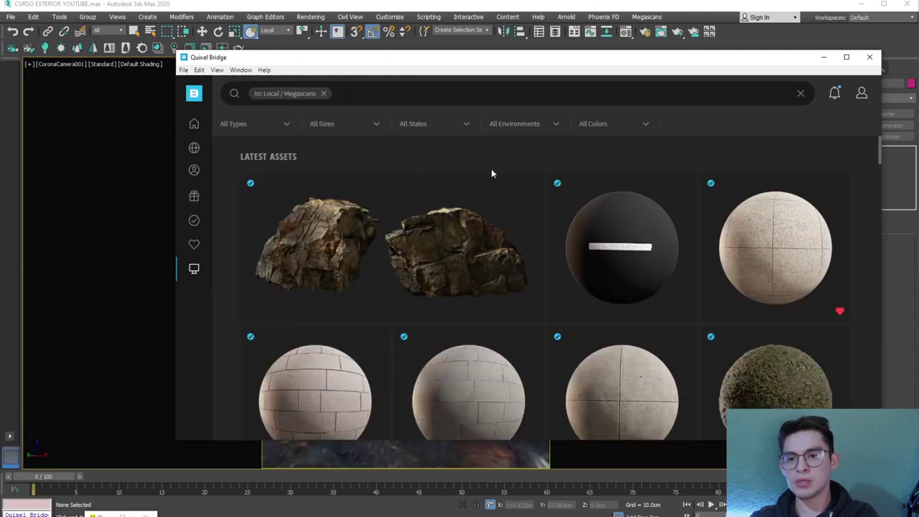
{"action": "left_click", "coordinate": [287, 125]}
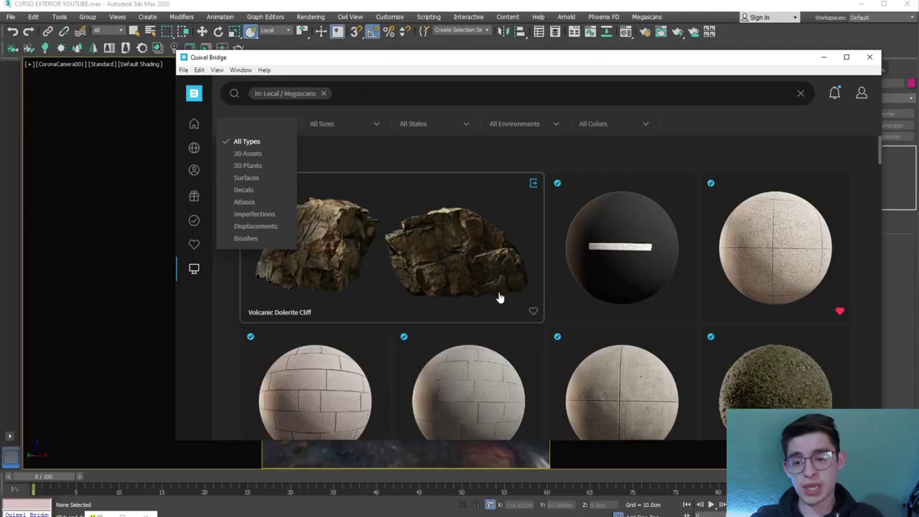
{"action": "scroll", "coordinate": [501, 297], "scroll_direction": "down", "scroll_amount": 1}
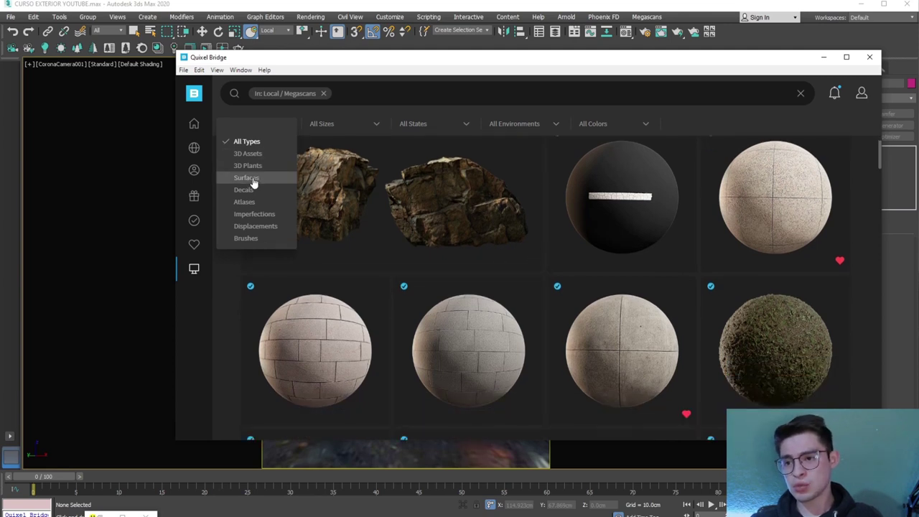
{"action": "left_click", "coordinate": [252, 181]}
{"action": "scroll", "coordinate": [614, 287], "scroll_direction": "down", "scroll_amount": 1}
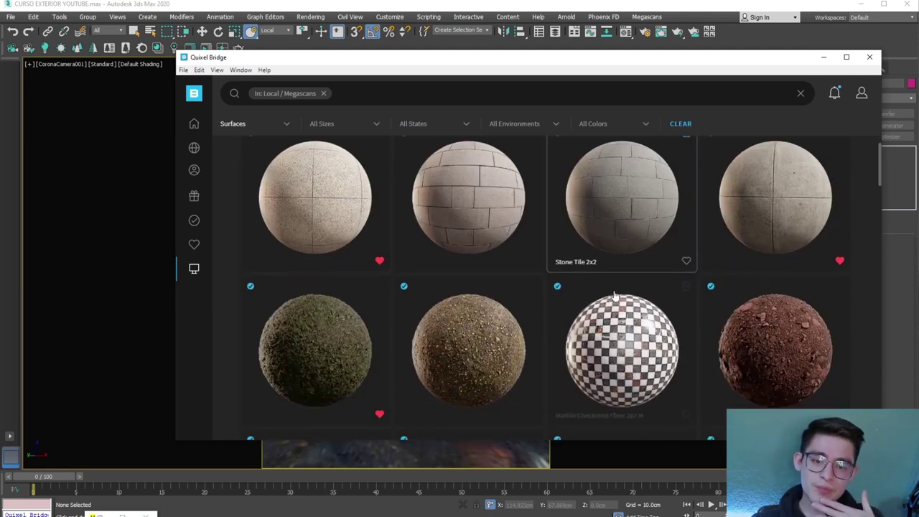
{"action": "scroll", "coordinate": [614, 295], "scroll_direction": "down", "scroll_amount": 3}
Inspect Ground Forest 2x2 M's texture and sphere previews full screen, zooming and rotating the sphere
{"action": "left_click", "coordinate": [349, 266]}
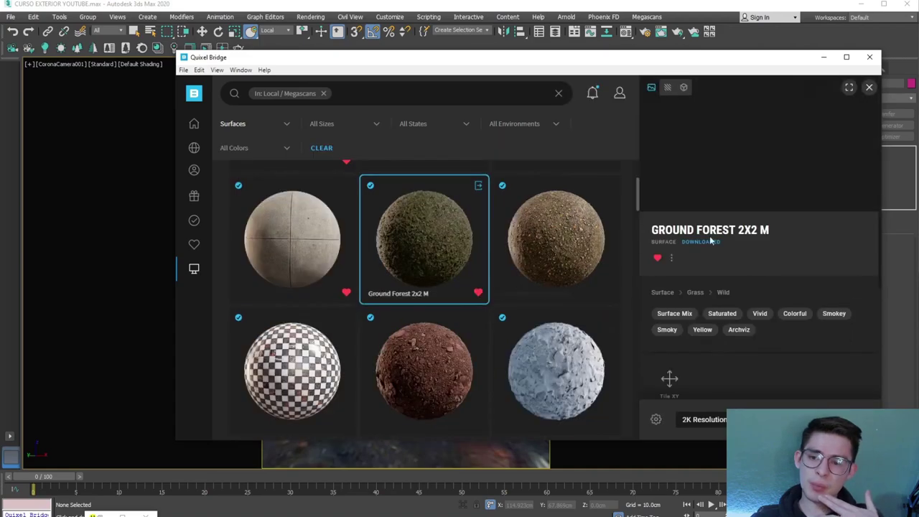
{"action": "left_click", "coordinate": [848, 87]}
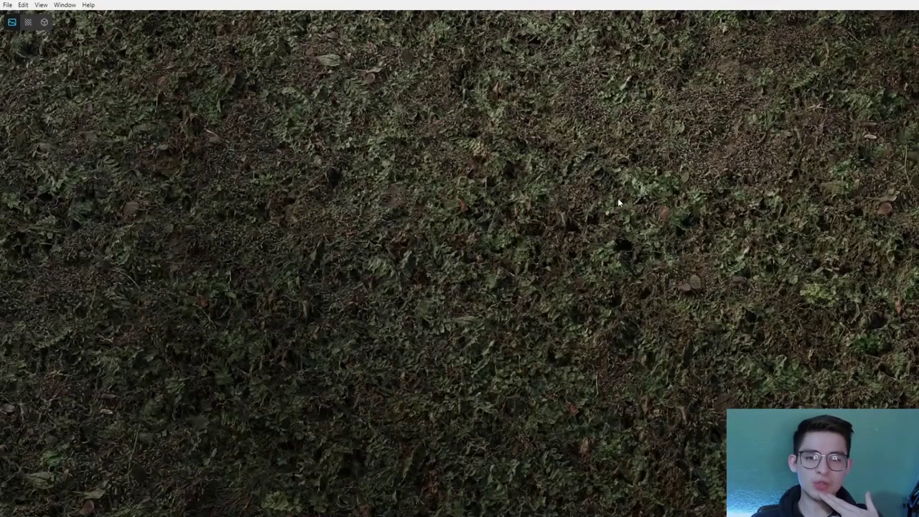
{"action": "key", "text": "Escape"}
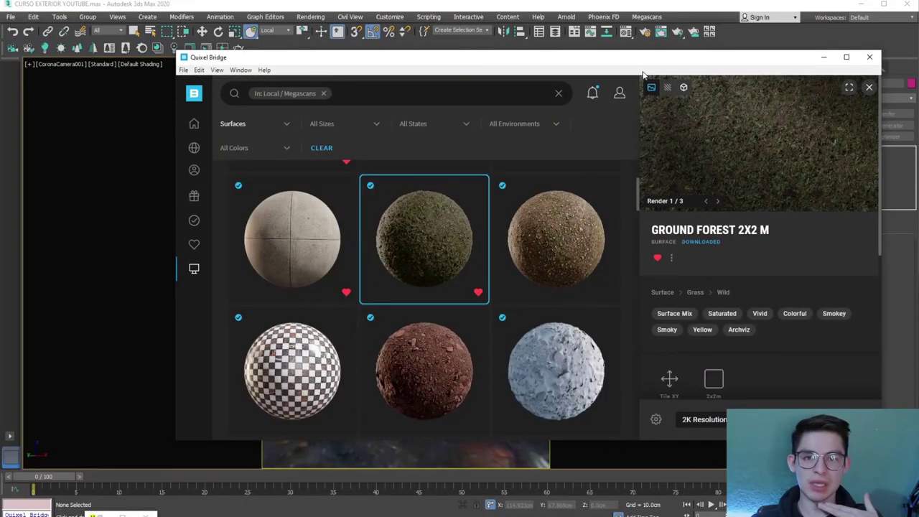
{"action": "left_click", "coordinate": [850, 88]}
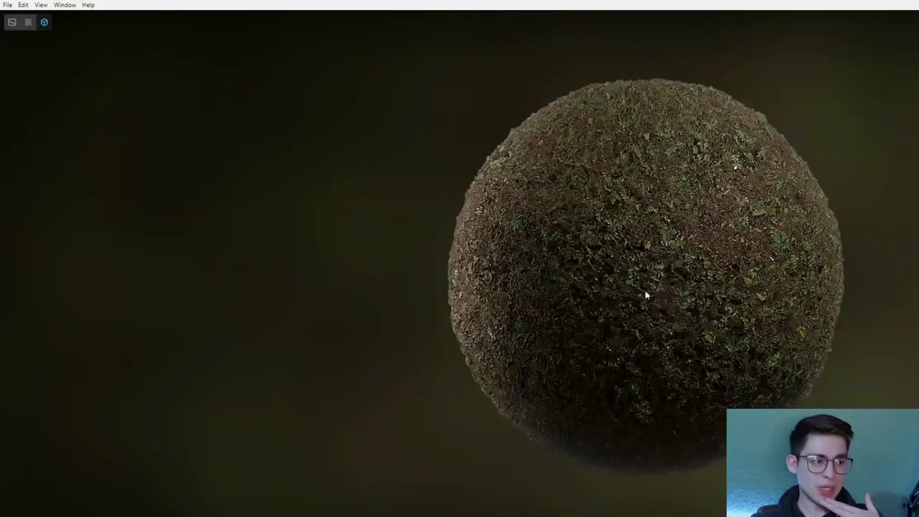
{"action": "scroll", "coordinate": [668, 273], "scroll_direction": "up", "scroll_amount": 2}
{"action": "scroll", "coordinate": [684, 256], "scroll_direction": "up", "scroll_amount": 3}
{"action": "scroll", "coordinate": [696, 273], "scroll_direction": "up", "scroll_amount": 3}
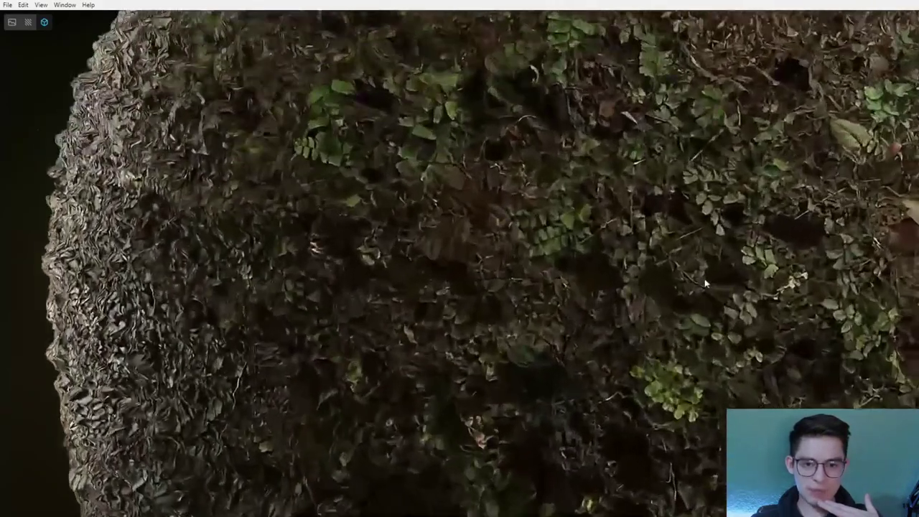
{"action": "scroll", "coordinate": [705, 285], "scroll_direction": "up", "scroll_amount": 3}
{"action": "scroll", "coordinate": [770, 272], "scroll_direction": "up", "scroll_amount": 3}
{"action": "scroll", "coordinate": [802, 242], "scroll_direction": "up", "scroll_amount": 2}
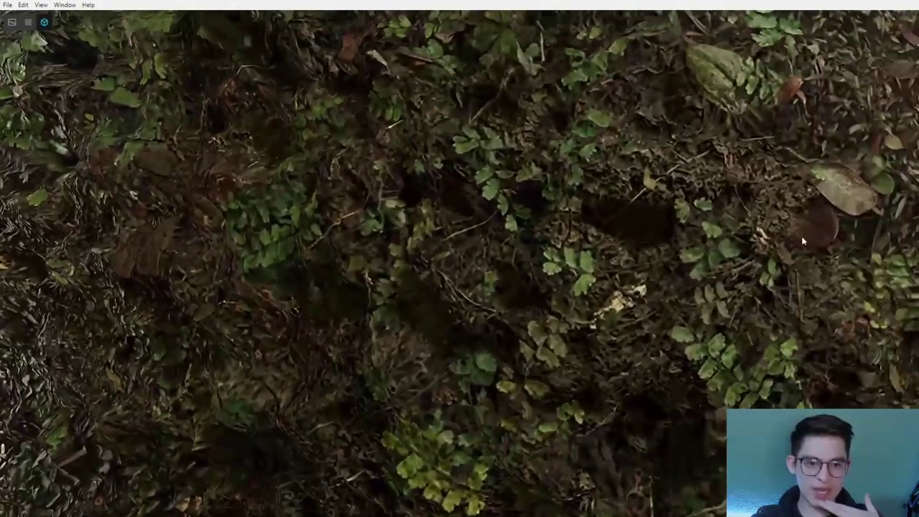
{"action": "left_click_drag", "start_coordinate": [803, 242], "coordinate": [634, 282]}
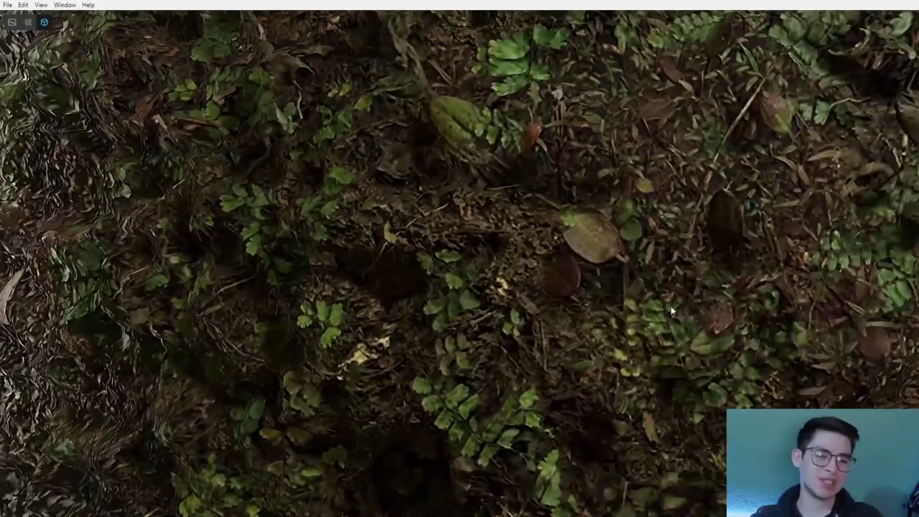
{"action": "key", "text": "Escape"}
Open Damp Rocky Path 2x2 M and examine its sphere preview full screen, zoomed and rotated
{"action": "left_click", "coordinate": [545, 259]}
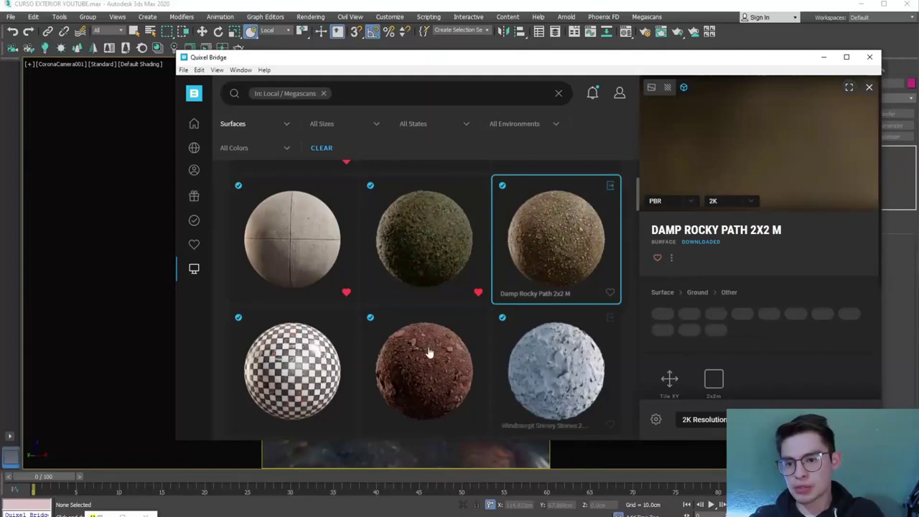
{"action": "left_click", "coordinate": [848, 87]}
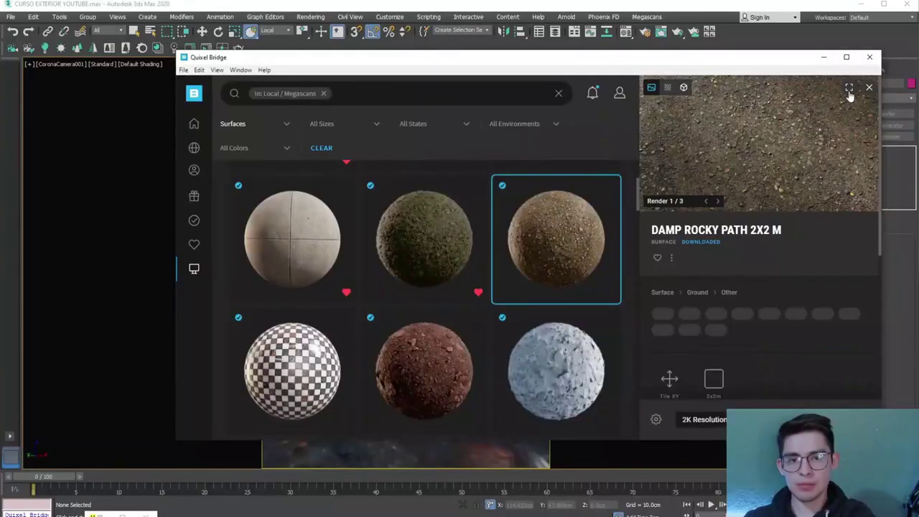
{"action": "left_click", "coordinate": [848, 89]}
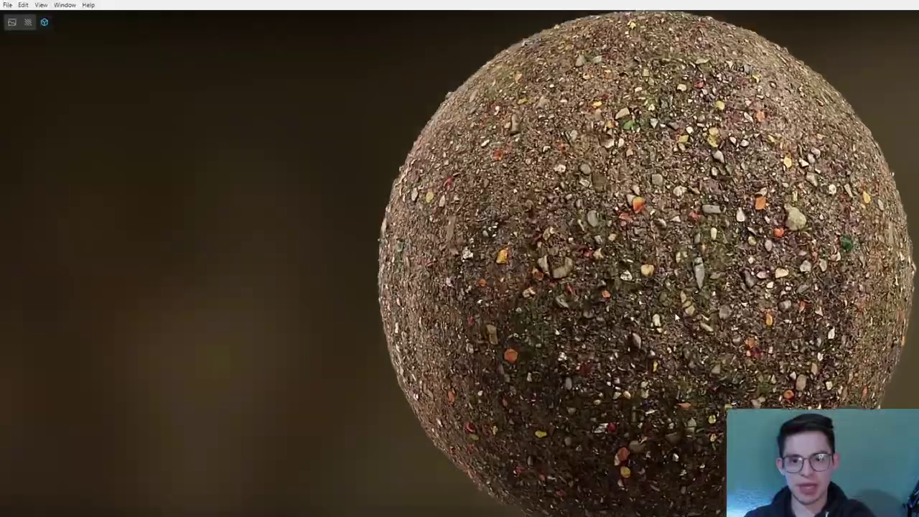
{"action": "scroll", "coordinate": [675, 317], "scroll_direction": "up", "scroll_amount": 3}
{"action": "scroll", "coordinate": [678, 316], "scroll_direction": "up", "scroll_amount": 2}
{"action": "scroll", "coordinate": [682, 315], "scroll_direction": "up", "scroll_amount": 3}
{"action": "scroll", "coordinate": [686, 314], "scroll_direction": "up", "scroll_amount": 3}
{"action": "scroll", "coordinate": [685, 314], "scroll_direction": "down", "scroll_amount": 5}
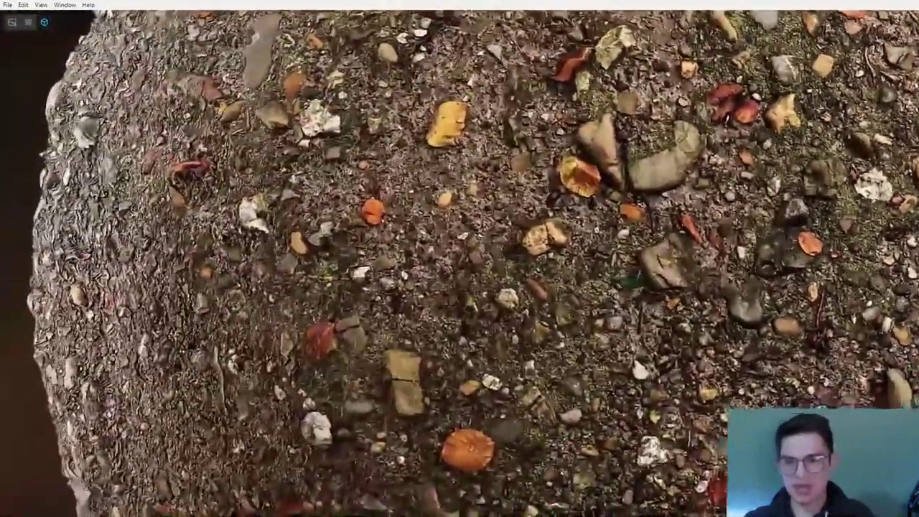
{"action": "mouse_move", "coordinate": [460, 259]}
{"action": "left_mouse_down"}
{"action": "mouse_move", "coordinate": [503, 287]}
{"action": "mouse_move", "coordinate": [651, 307]}
{"action": "left_mouse_up"}
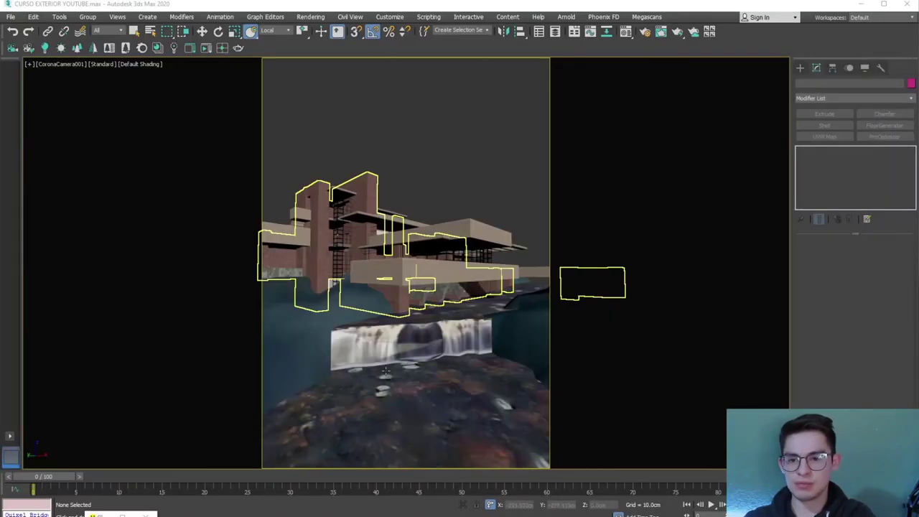
Select the TERRENO GENERAL terrain, frame it in orthographic view, then switch back to Quixel Bridge
{"action": "left_click", "coordinate": [307, 337]}
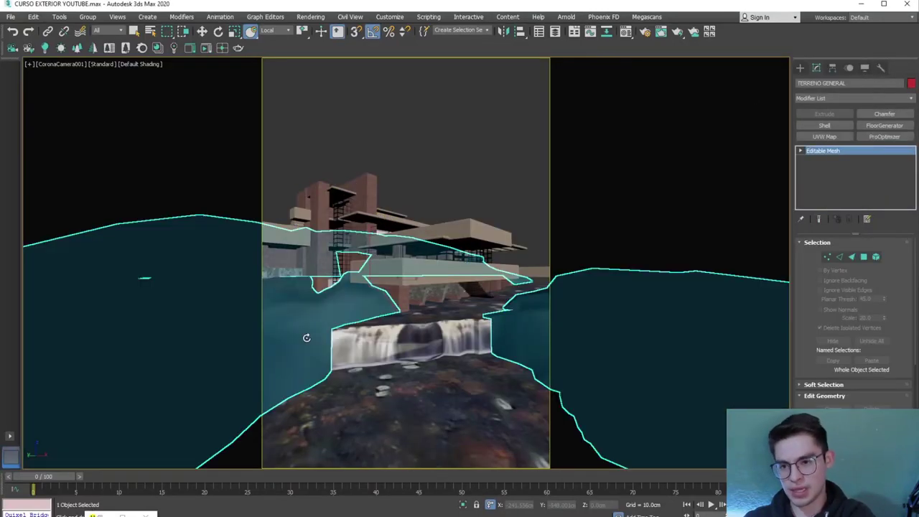
{"action": "key", "text": "u"}
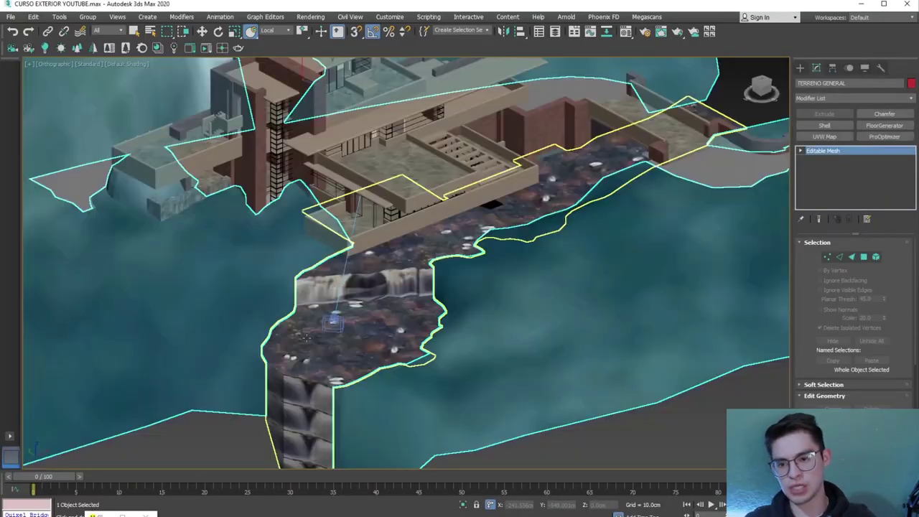
{"action": "key", "text": "z"}
{"action": "middle_click_drag", "start_coordinate": [596, 254], "coordinate": [480, 307], "text": "alt"}
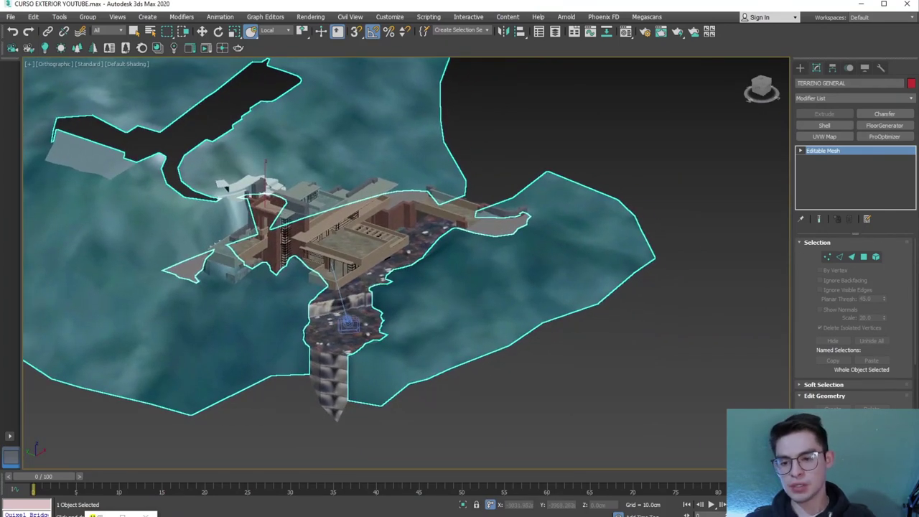
{"action": "key", "text": "alt+Tab"}
{"action": "left_click_drag", "start_coordinate": [507, 63], "coordinate": [507, 47]}
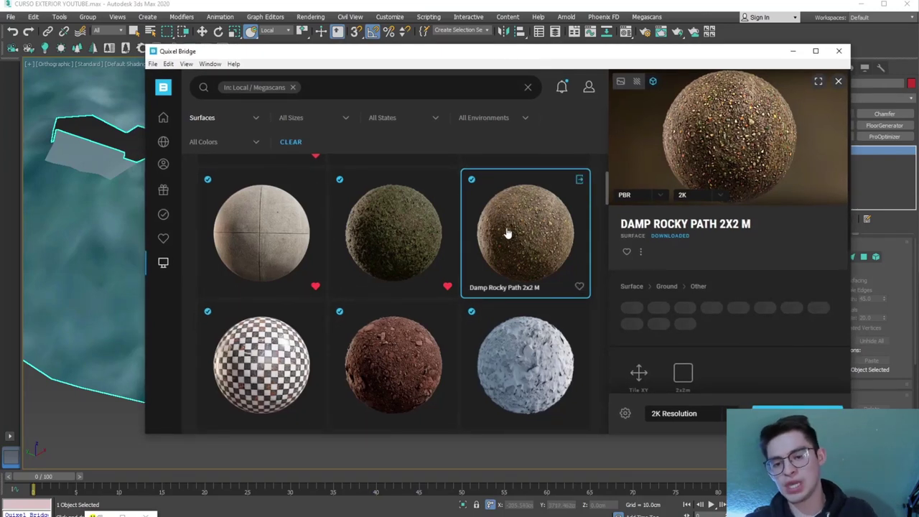
Export Damp Rocky Path 2x2 M from Bridge to 3ds Max
{"action": "left_click", "coordinate": [797, 413]}
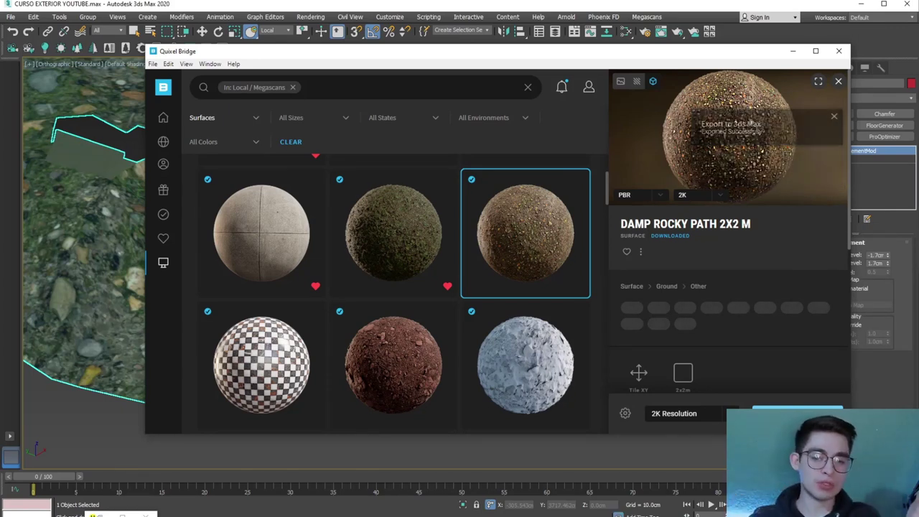
{"action": "scroll", "coordinate": [714, 353], "scroll_direction": "down", "scroll_amount": 2}
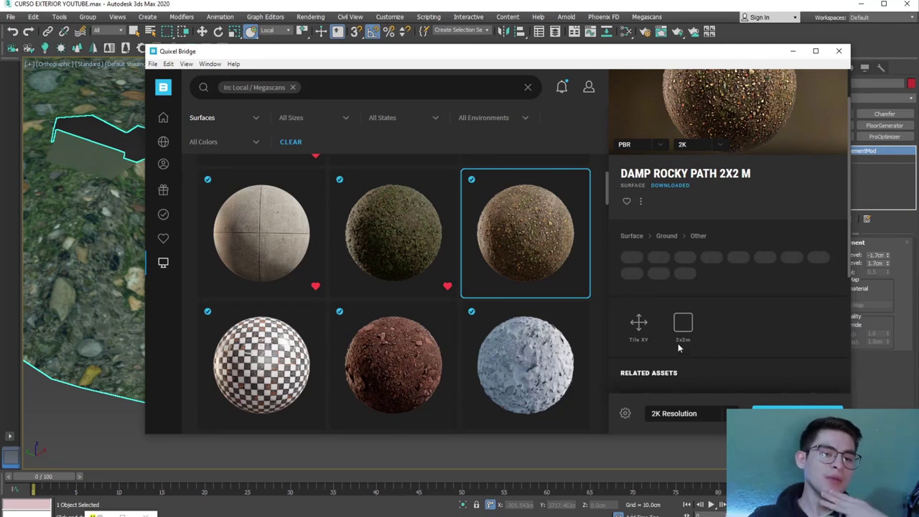
Add a UVW Map modifier to the terrain with Box mapping at 200 cm length, width and height
{"action": "left_click", "coordinate": [792, 51]}
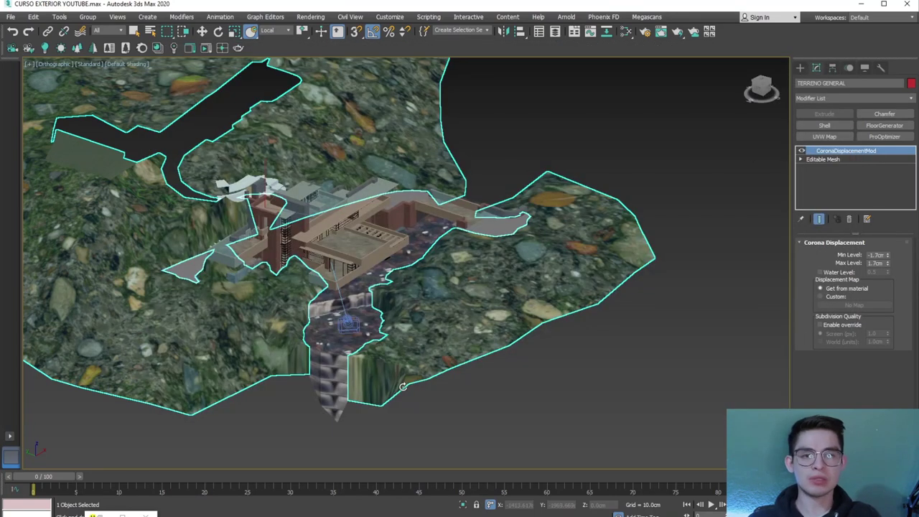
{"action": "left_click", "coordinate": [181, 16]}
{"action": "mouse_move", "coordinate": [198, 127]}
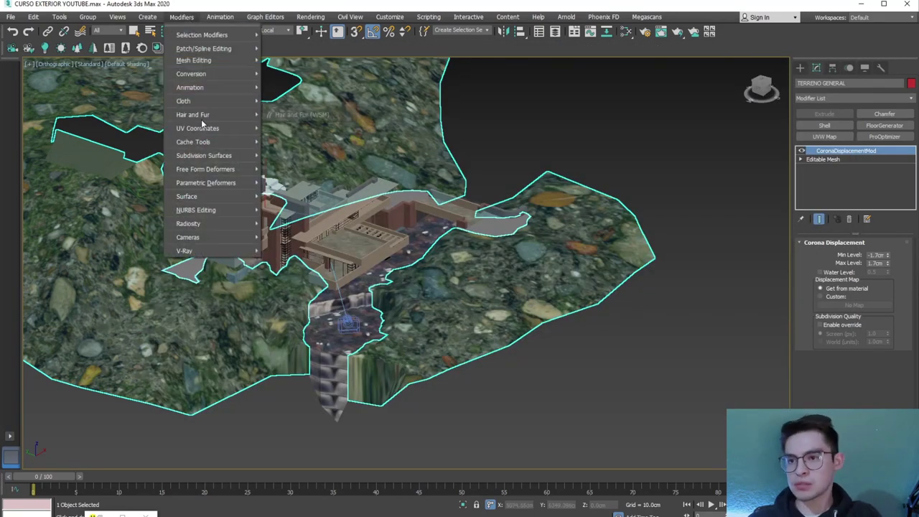
{"action": "left_click", "coordinate": [288, 186]}
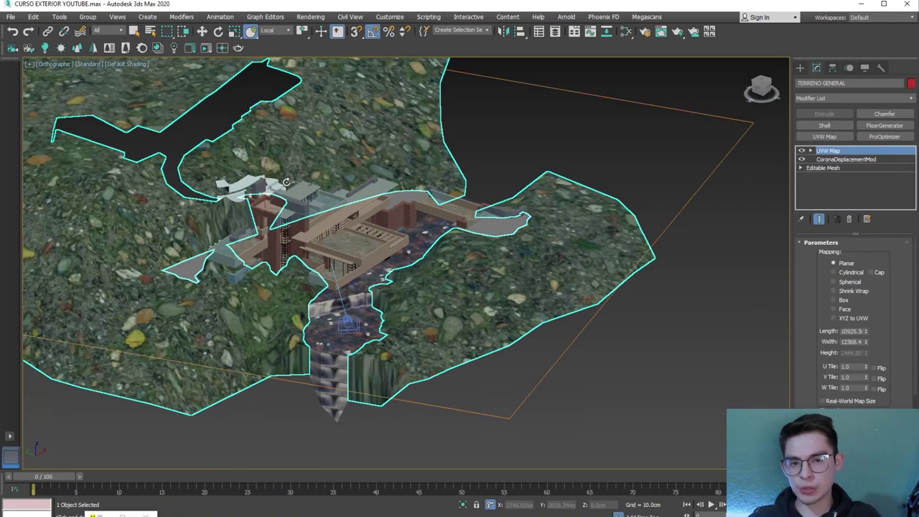
{"action": "left_click", "coordinate": [837, 306]}
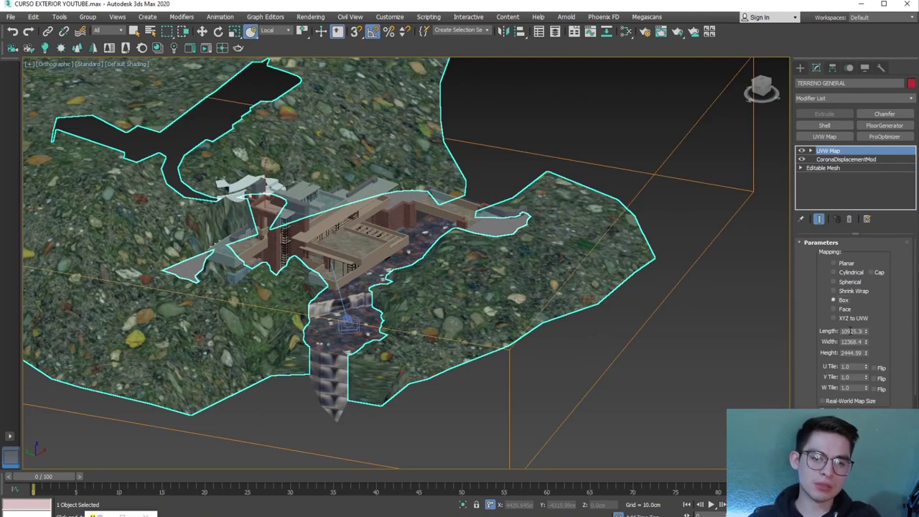
{"action": "type", "text": "200"}
{"action": "key", "text": "Tab"}
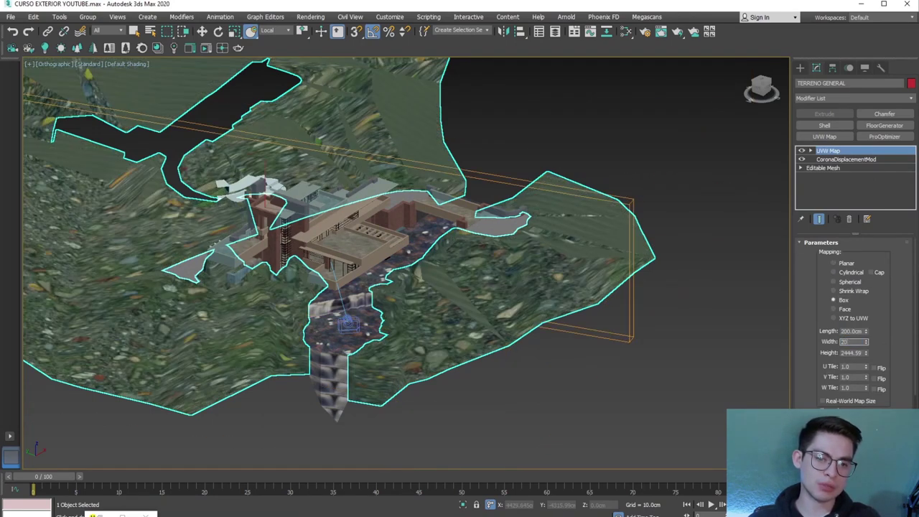
{"action": "type", "text": "200"}
{"action": "key", "text": "Tab"}
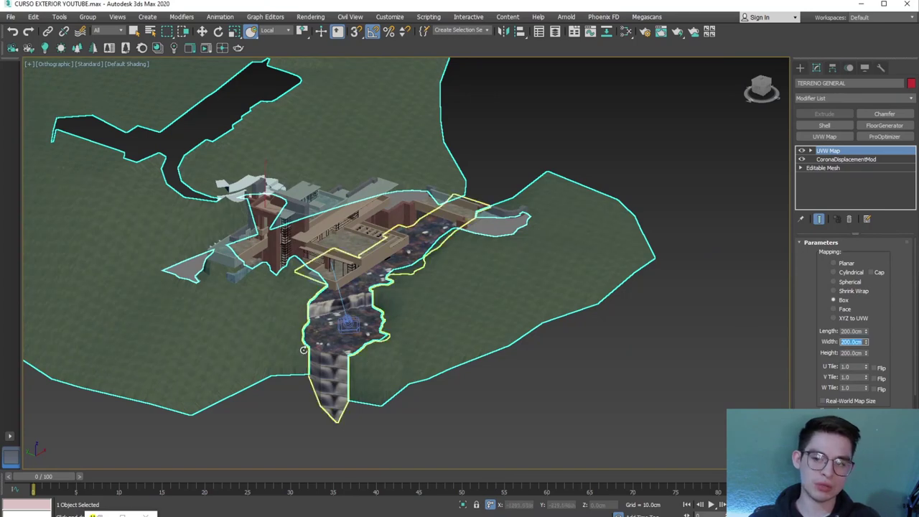
{"action": "scroll", "coordinate": [290, 386], "scroll_direction": "up", "scroll_amount": 3}
{"action": "scroll", "coordinate": [290, 386], "scroll_direction": "up", "scroll_amount": 4}
{"action": "left_click", "coordinate": [290, 386]}
{"action": "key", "text": "m"}
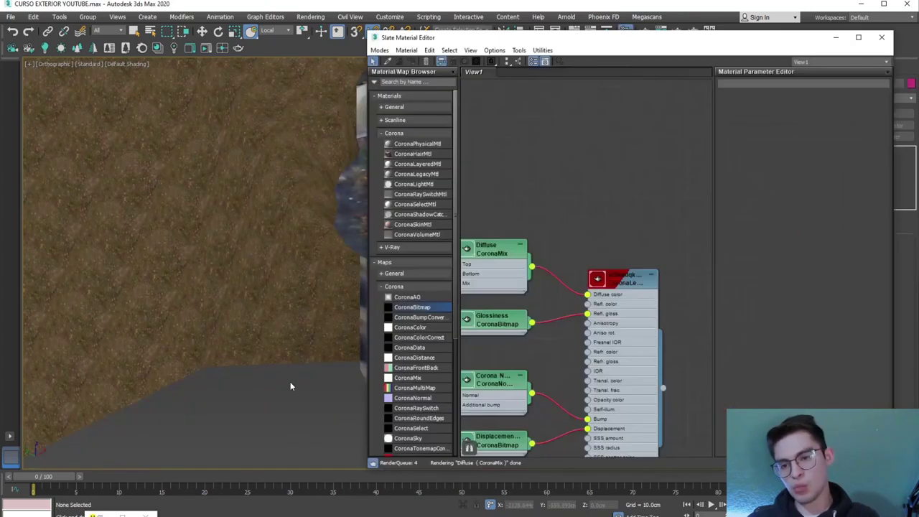
{"action": "left_click", "coordinate": [379, 50]}
{"action": "left_click", "coordinate": [413, 62]}
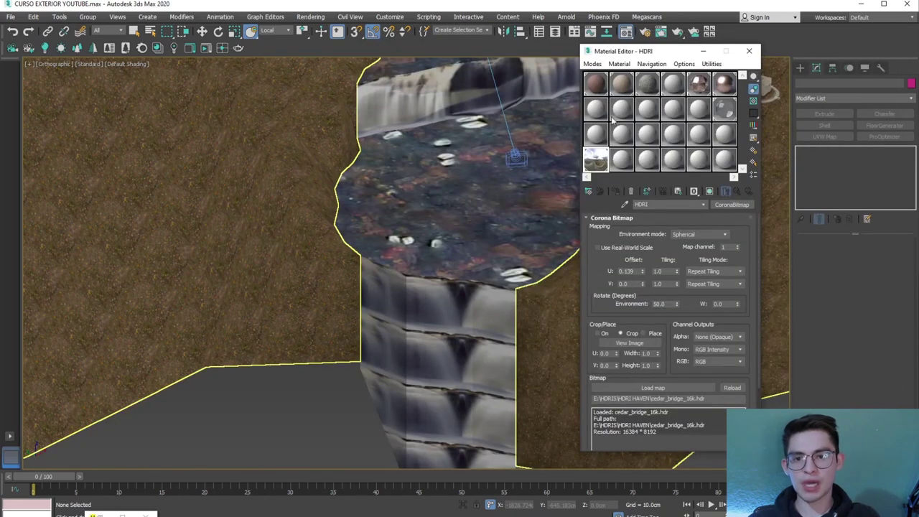
{"action": "left_click", "coordinate": [603, 115]}
{"action": "left_click", "coordinate": [607, 164]}
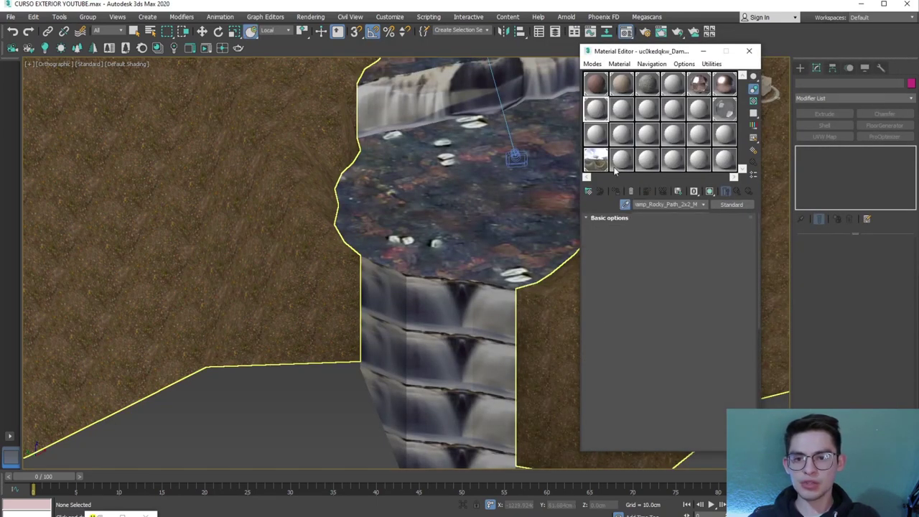
{"action": "scroll", "coordinate": [603, 287], "scroll_direction": "down", "scroll_amount": 5}
{"action": "scroll", "coordinate": [593, 242], "scroll_direction": "down", "scroll_amount": 2}
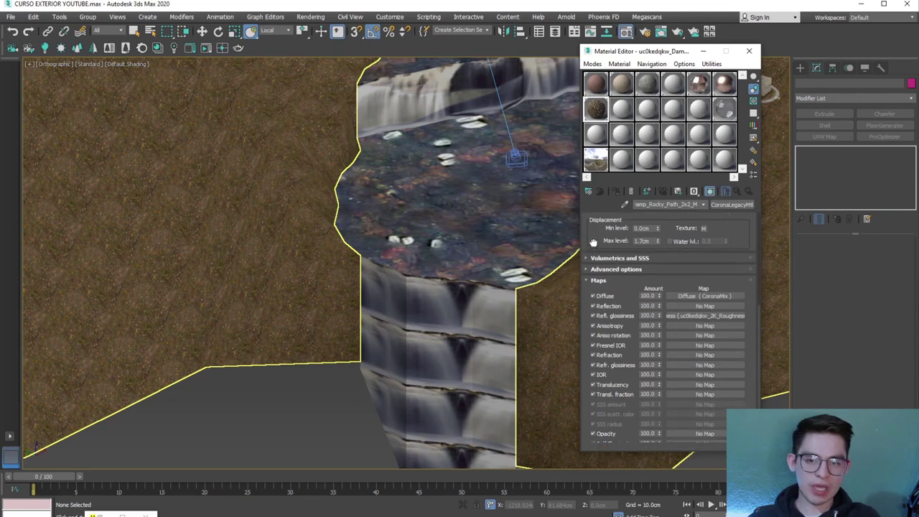
{"action": "scroll", "coordinate": [593, 242], "scroll_direction": "down", "scroll_amount": 2}
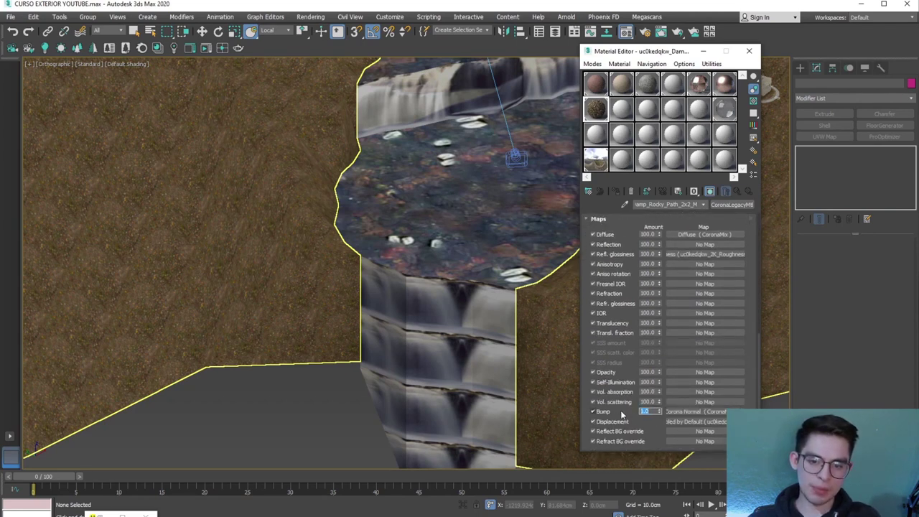
{"action": "left_click", "coordinate": [747, 51]}
{"action": "scroll", "coordinate": [329, 360], "scroll_direction": "down", "scroll_amount": 5}
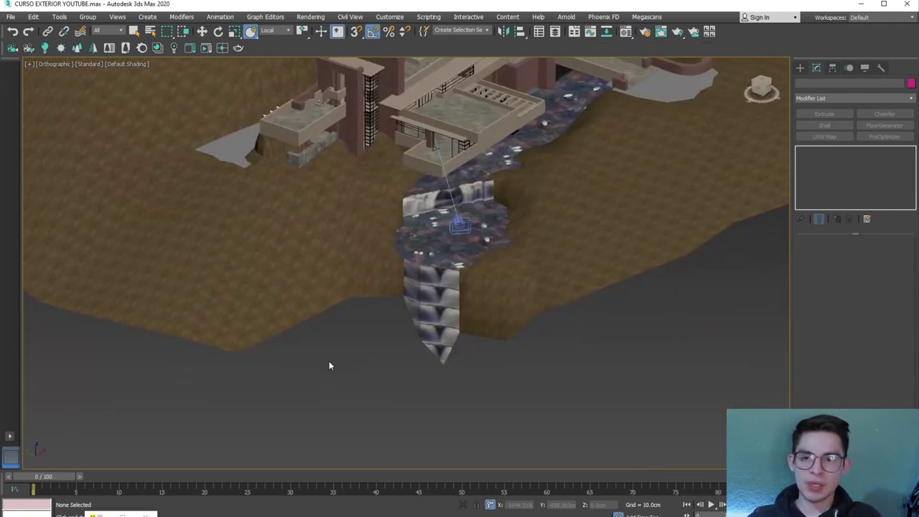
Select the CASCADA waterfall and orbit and zoom in to inspect its stream texture
{"action": "middle_click_drag", "start_coordinate": [321, 353], "coordinate": [342, 350]}
{"action": "left_click", "coordinate": [467, 316]}
{"action": "middle_click_drag", "start_coordinate": [466, 316], "coordinate": [272, 333], "text": "alt"}
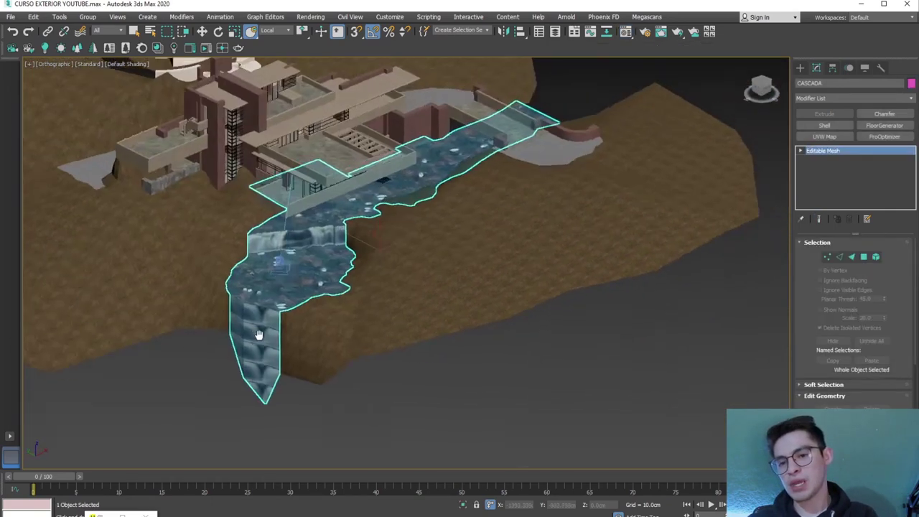
{"action": "scroll", "coordinate": [413, 283], "scroll_direction": "up", "scroll_amount": 3}
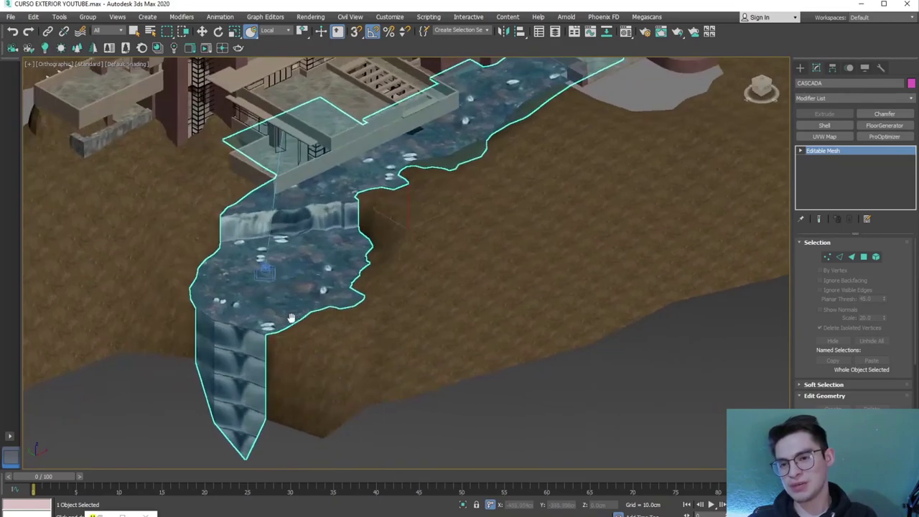
{"action": "scroll", "coordinate": [347, 389], "scroll_direction": "up", "scroll_amount": 3}
{"action": "scroll", "coordinate": [348, 389], "scroll_direction": "up", "scroll_amount": 3}
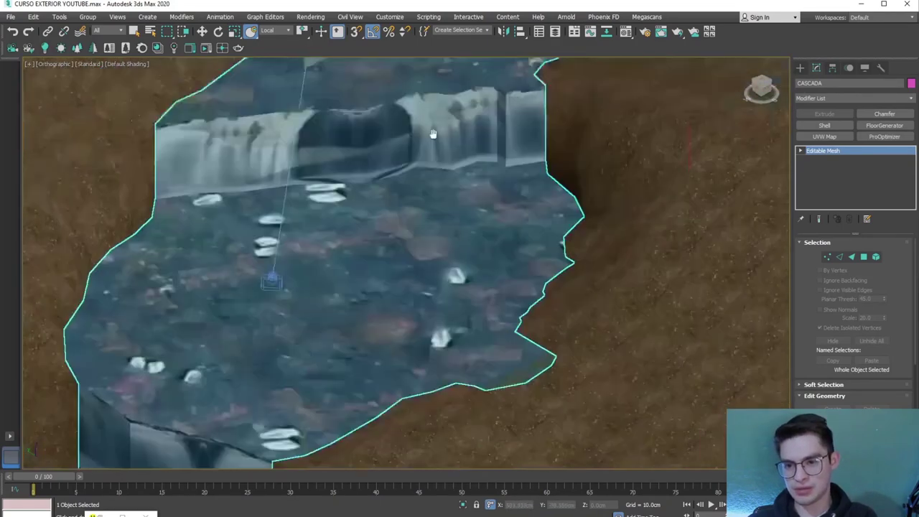
{"action": "scroll", "coordinate": [348, 389], "scroll_direction": "up", "scroll_amount": 3}
{"action": "mouse_move", "coordinate": [400, 295]}
{"action": "middle_mouse_down", "text": "alt"}
{"action": "mouse_move", "coordinate": [410, 319]}
{"action": "mouse_move", "coordinate": [361, 254]}
{"action": "middle_mouse_up", "text": "alt"}
{"action": "scroll", "coordinate": [410, 320], "scroll_direction": "down", "scroll_amount": 5}
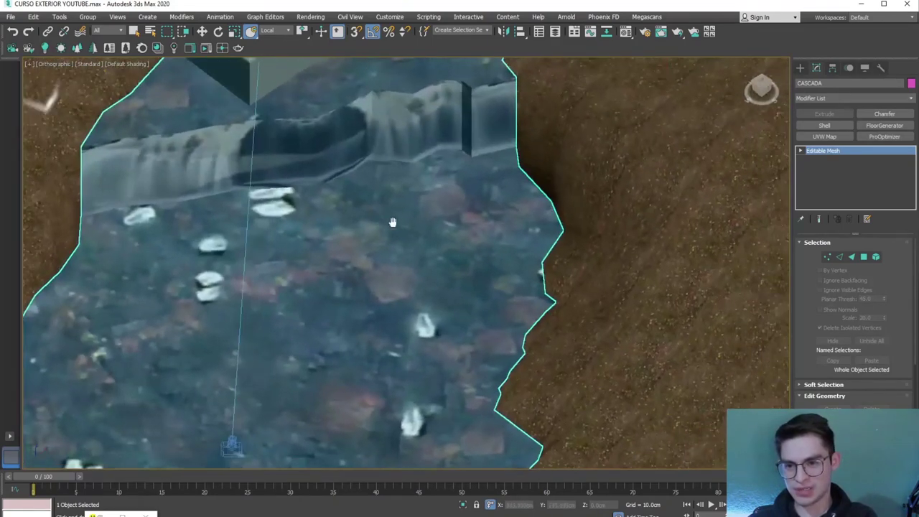
{"action": "scroll", "coordinate": [361, 254], "scroll_direction": "down", "scroll_amount": 3}
{"action": "scroll", "coordinate": [364, 307], "scroll_direction": "down", "scroll_amount": 2}
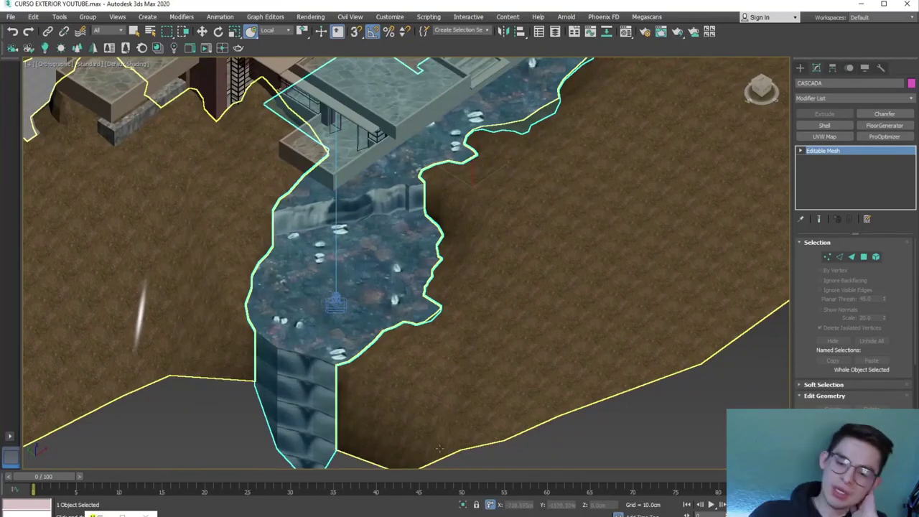
{"action": "scroll", "coordinate": [484, 239], "scroll_direction": "down", "scroll_amount": 3}
{"action": "scroll", "coordinate": [484, 239], "scroll_direction": "down", "scroll_amount": 2}
{"action": "scroll", "coordinate": [482, 240], "scroll_direction": "down", "scroll_amount": 2}
{"action": "scroll", "coordinate": [483, 240], "scroll_direction": "down", "scroll_amount": 2}
Open Mossy Creek Swamp's details and view its flat render image full screen
{"action": "scroll", "coordinate": [482, 241], "scroll_direction": "down", "scroll_amount": 2}
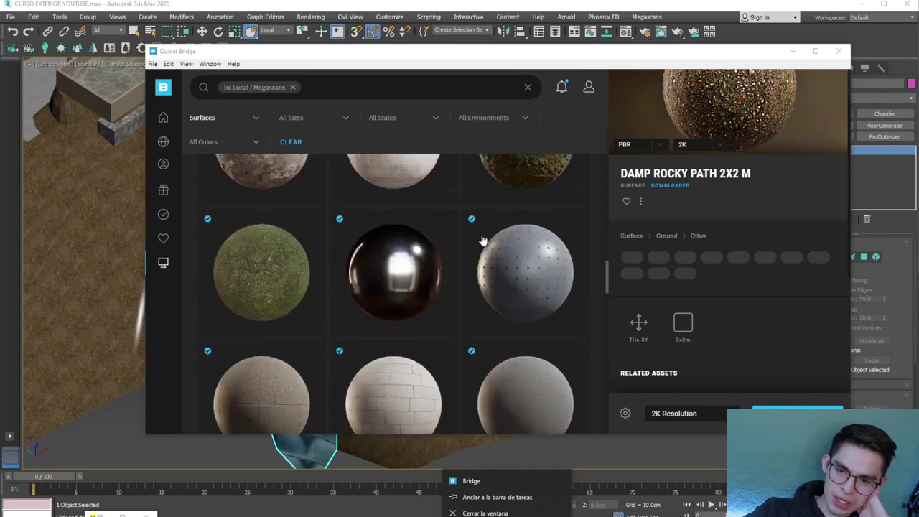
{"action": "scroll", "coordinate": [482, 240], "scroll_direction": "down", "scroll_amount": 2}
{"action": "scroll", "coordinate": [482, 241], "scroll_direction": "down", "scroll_amount": 2}
{"action": "scroll", "coordinate": [483, 242], "scroll_direction": "down", "scroll_amount": 2}
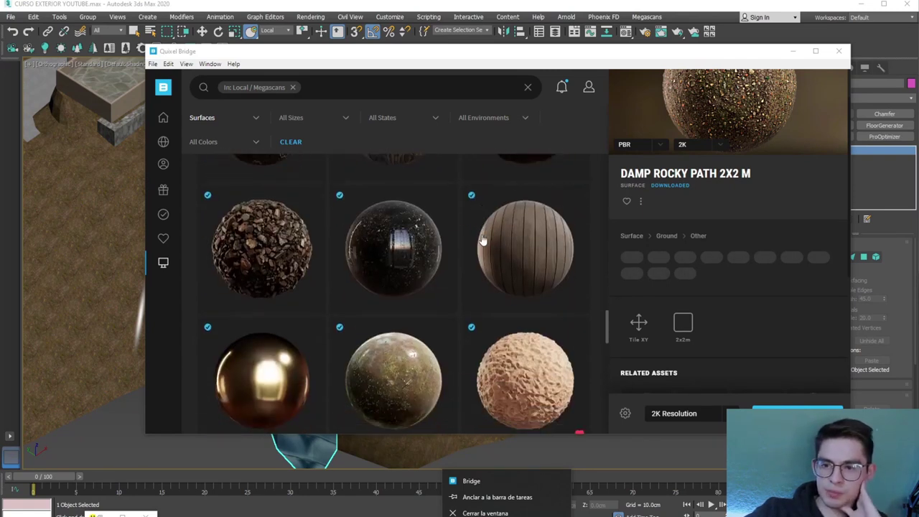
{"action": "scroll", "coordinate": [484, 244], "scroll_direction": "down", "scroll_amount": 2}
{"action": "scroll", "coordinate": [485, 245], "scroll_direction": "down", "scroll_amount": 2}
{"action": "scroll", "coordinate": [485, 244], "scroll_direction": "down", "scroll_amount": 2}
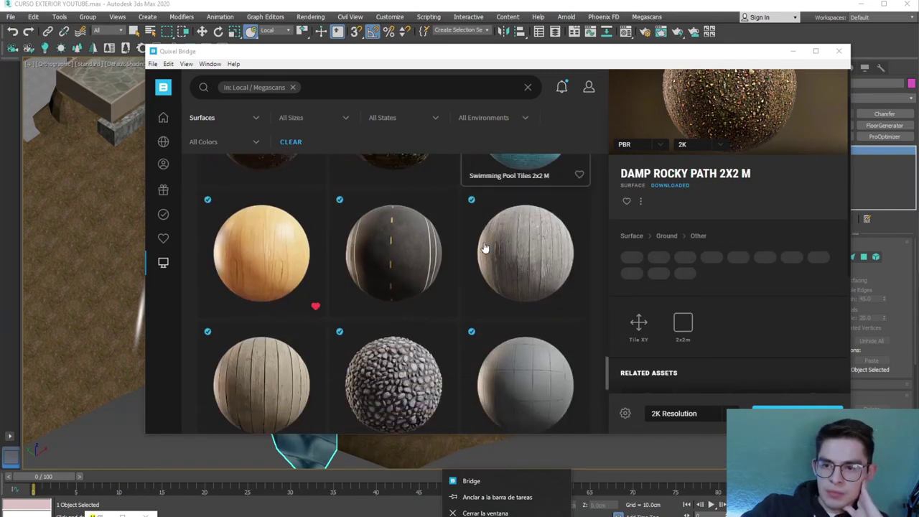
{"action": "scroll", "coordinate": [485, 246], "scroll_direction": "down", "scroll_amount": 2}
{"action": "scroll", "coordinate": [485, 247], "scroll_direction": "down", "scroll_amount": 2}
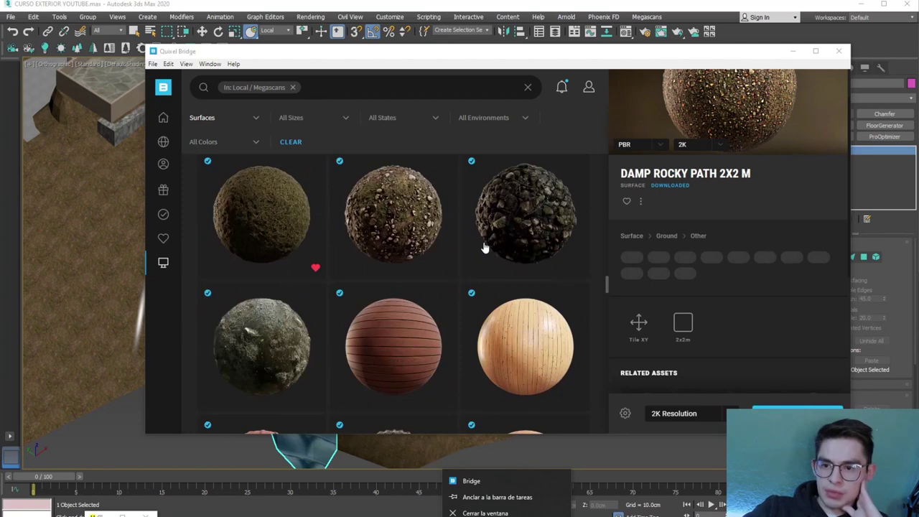
{"action": "left_click", "coordinate": [273, 338]}
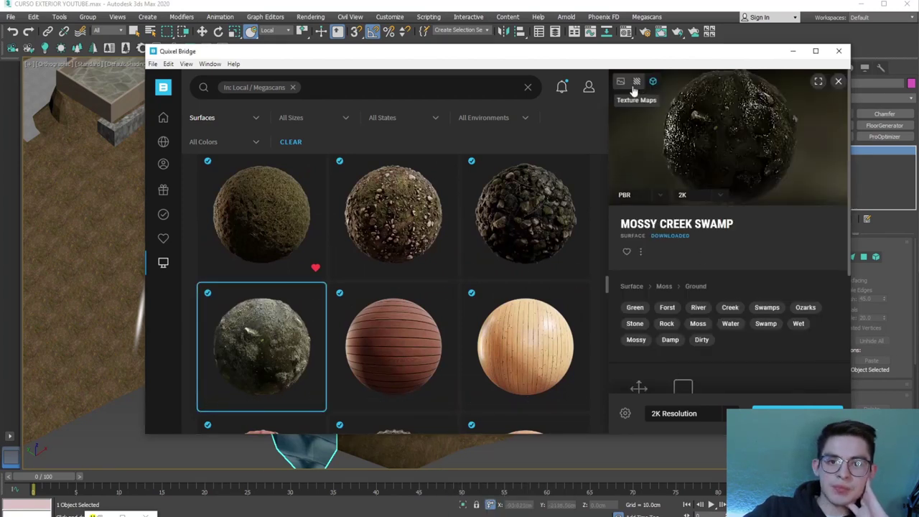
{"action": "left_click", "coordinate": [620, 81]}
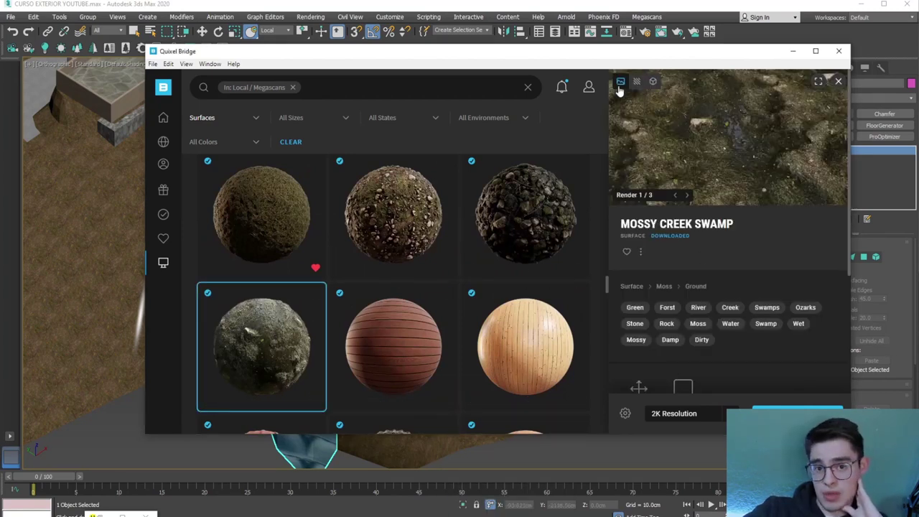
{"action": "left_click", "coordinate": [816, 82]}
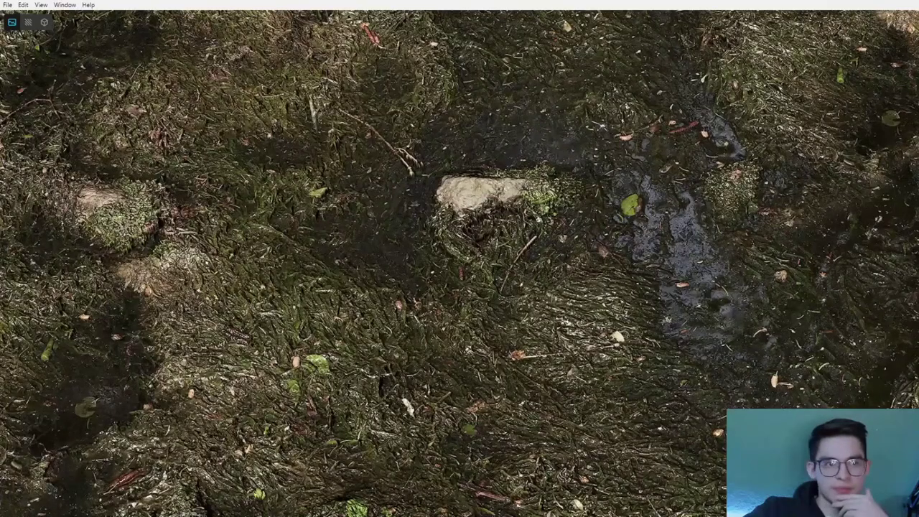
{"action": "key", "text": "Escape"}
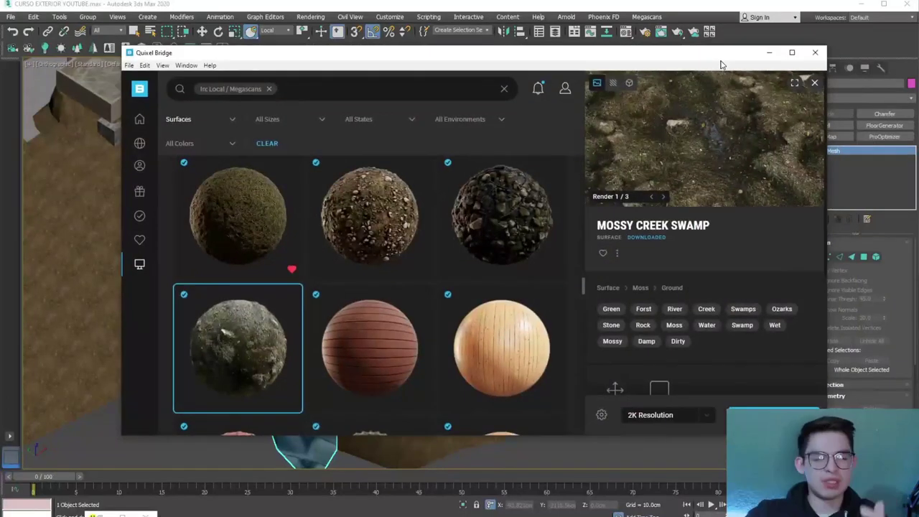
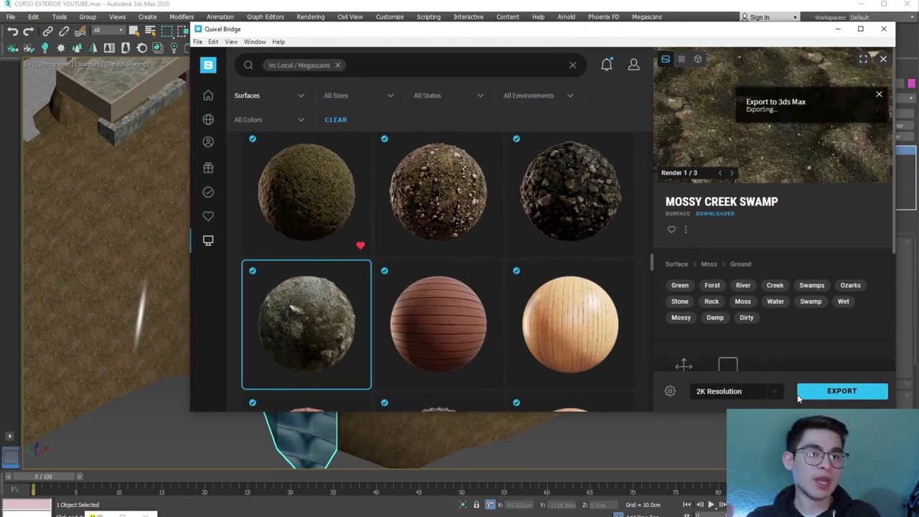
Scroll down the Bridge asset grid and show the Damp Rocky Path 2x2 m surface details
{"action": "scroll", "coordinate": [790, 340], "scroll_direction": "down", "scroll_amount": 2}
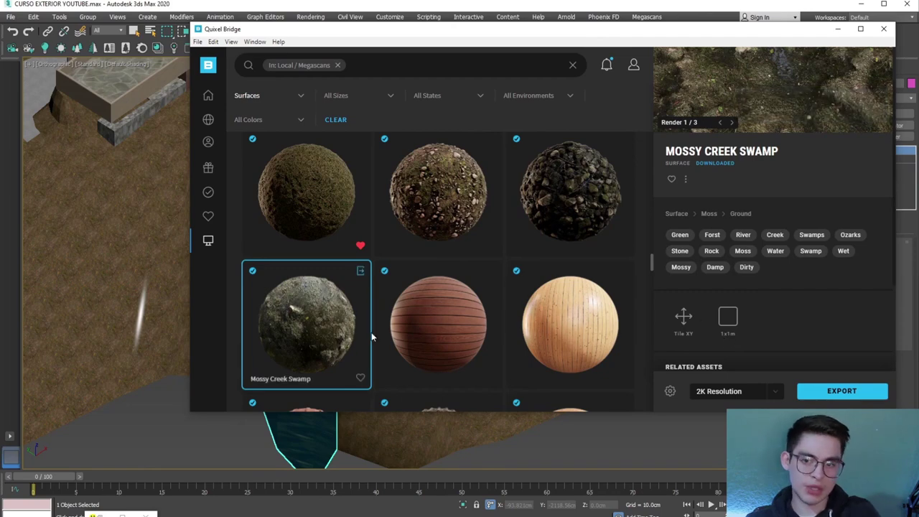
{"action": "scroll", "coordinate": [430, 348], "scroll_direction": "down", "scroll_amount": 3}
{"action": "scroll", "coordinate": [438, 352], "scroll_direction": "down", "scroll_amount": 3}
{"action": "scroll", "coordinate": [445, 359], "scroll_direction": "down", "scroll_amount": 3}
{"action": "scroll", "coordinate": [449, 355], "scroll_direction": "down", "scroll_amount": 3}
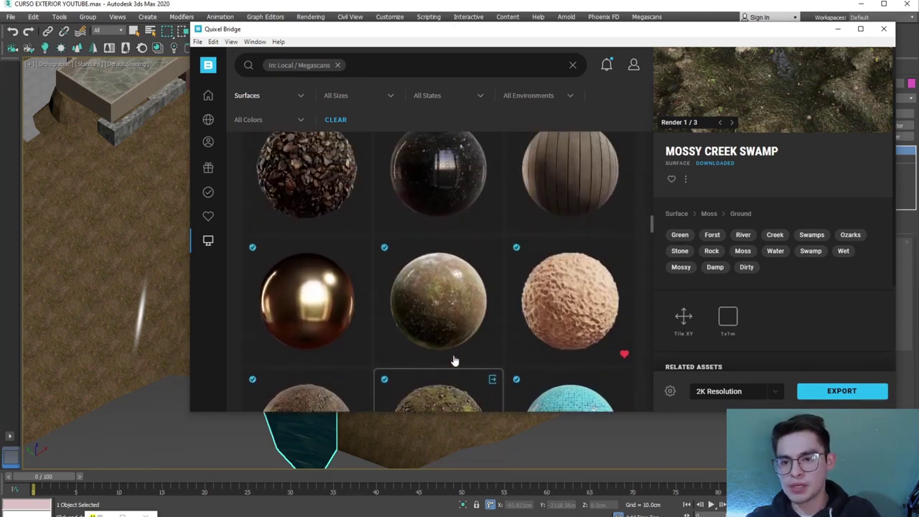
{"action": "scroll", "coordinate": [450, 356], "scroll_direction": "down", "scroll_amount": 3}
{"action": "scroll", "coordinate": [453, 360], "scroll_direction": "down", "scroll_amount": 3}
{"action": "scroll", "coordinate": [453, 361], "scroll_direction": "down", "scroll_amount": 2}
{"action": "left_click", "coordinate": [574, 252]}
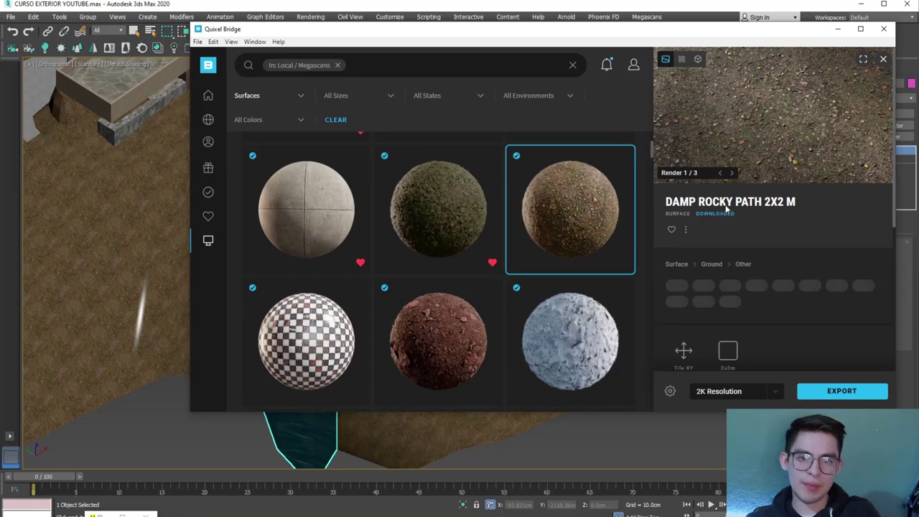
Minimize Quixel Bridge and select the CASCADA waterfall stream object in the scene
{"action": "left_click", "coordinate": [837, 29]}
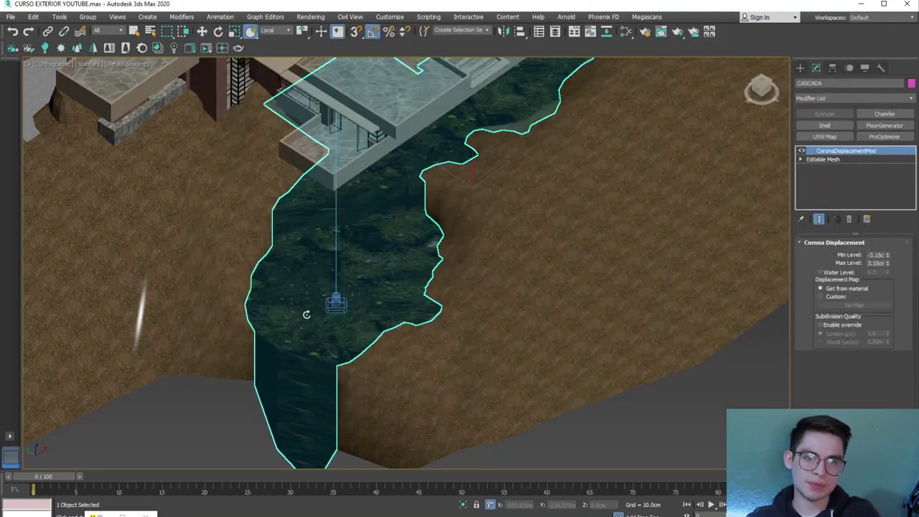
{"action": "scroll", "coordinate": [316, 330], "scroll_direction": "up", "scroll_amount": 4}
{"action": "scroll", "coordinate": [323, 323], "scroll_direction": "up", "scroll_amount": 1}
{"action": "scroll", "coordinate": [327, 319], "scroll_direction": "down", "scroll_amount": 3}
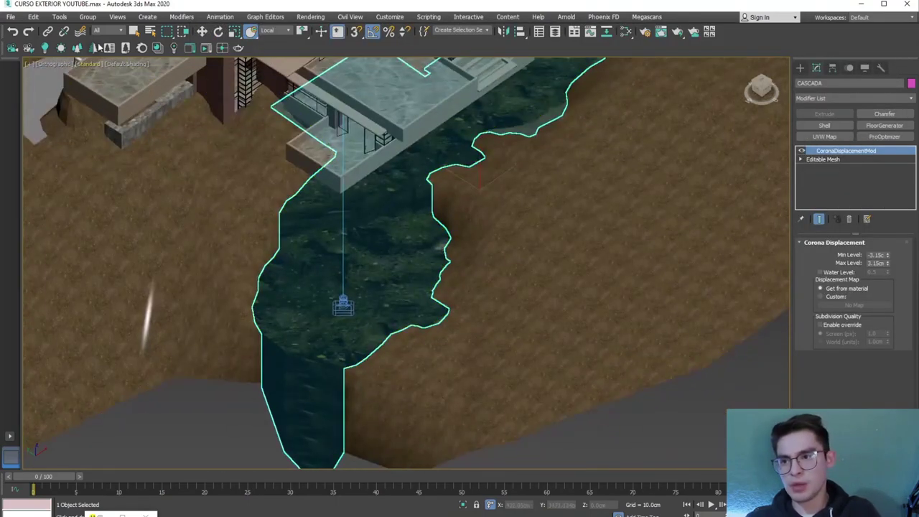
{"action": "left_click", "coordinate": [575, 358]}
{"action": "scroll", "coordinate": [574, 359], "scroll_direction": "up", "scroll_amount": 2}
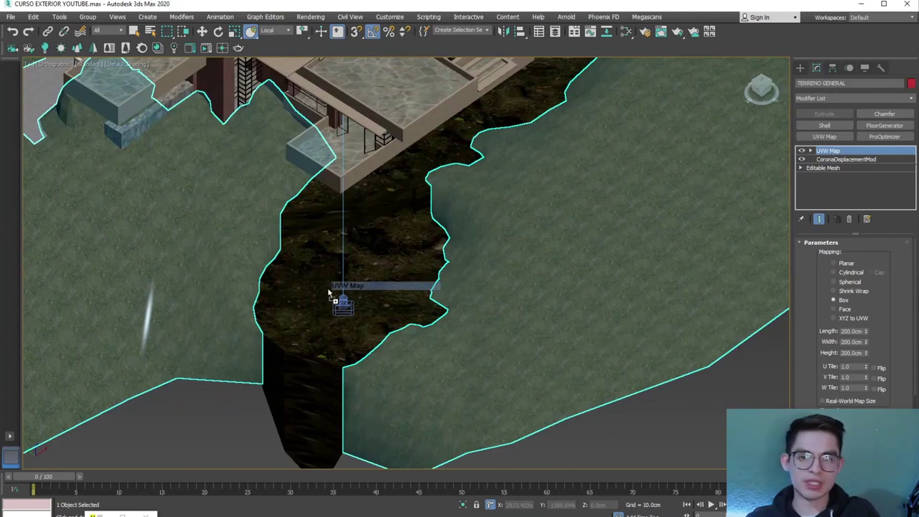
{"action": "left_click", "coordinate": [410, 256]}
Set the CASCADA box UVW Map size to 100 cm and clear the selection
{"action": "double_click", "coordinate": [852, 331]}
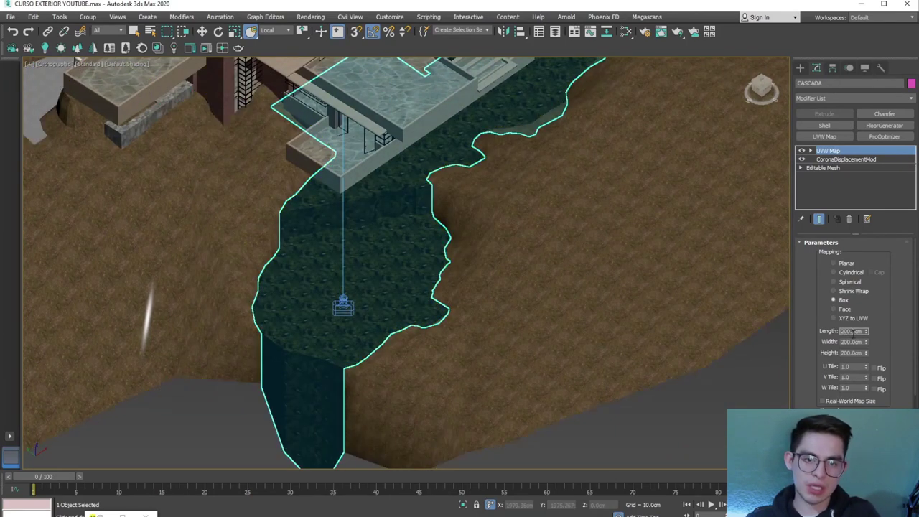
{"action": "key", "text": "Tab"}
{"action": "type", "text": "100"}
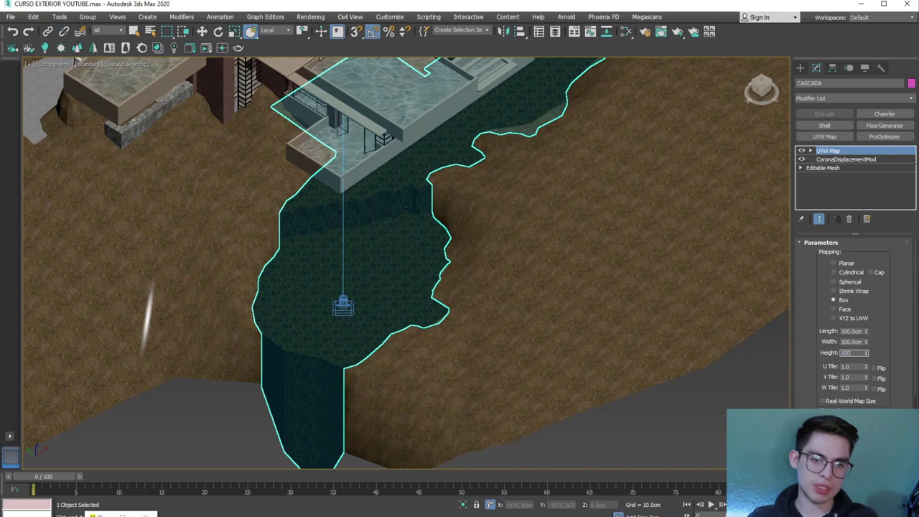
{"action": "left_click", "coordinate": [659, 431]}
Open the Compact Material Editor and load the Mossy Creek Swamp material into an empty slot
{"action": "key", "text": "m"}
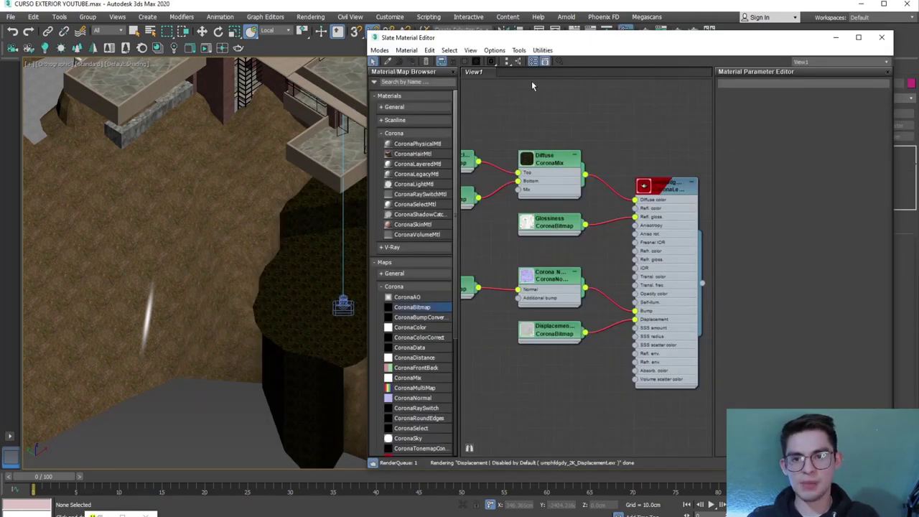
{"action": "left_click", "coordinate": [379, 49]}
{"action": "left_click", "coordinate": [413, 60]}
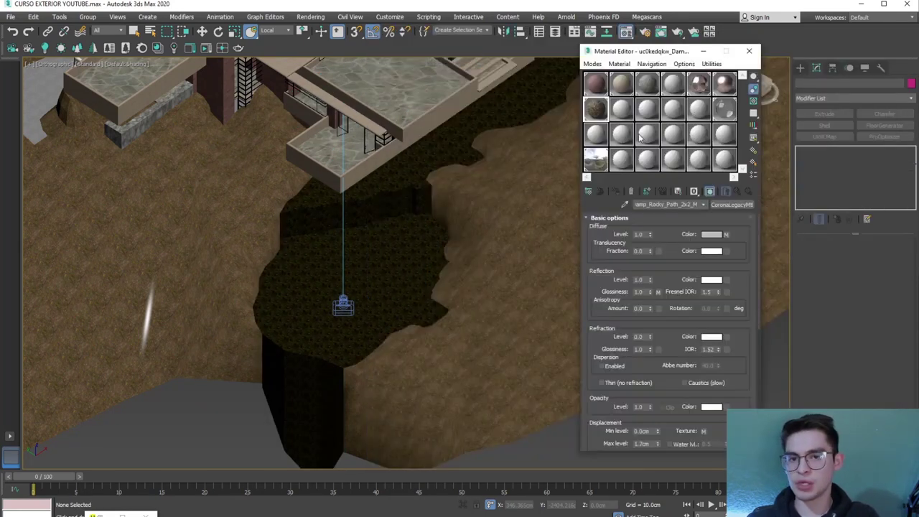
{"action": "left_click", "coordinate": [602, 133]}
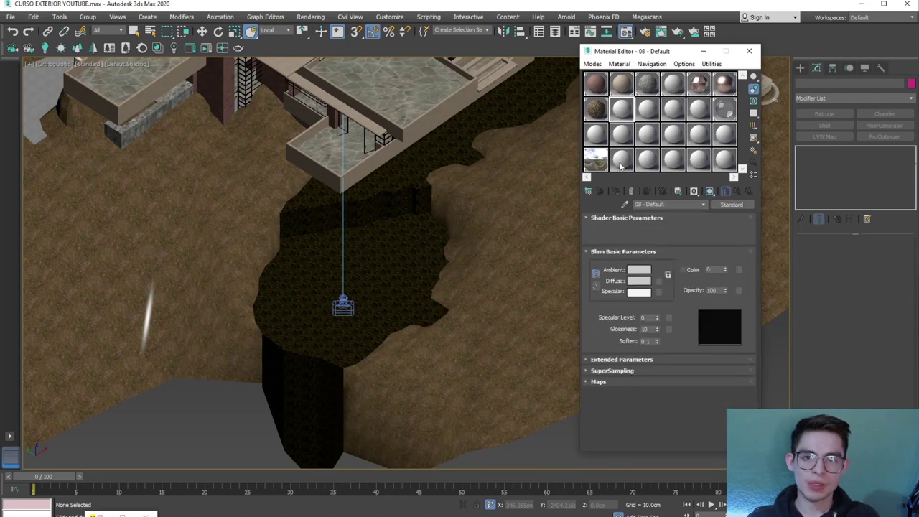
{"action": "left_click", "coordinate": [433, 254]}
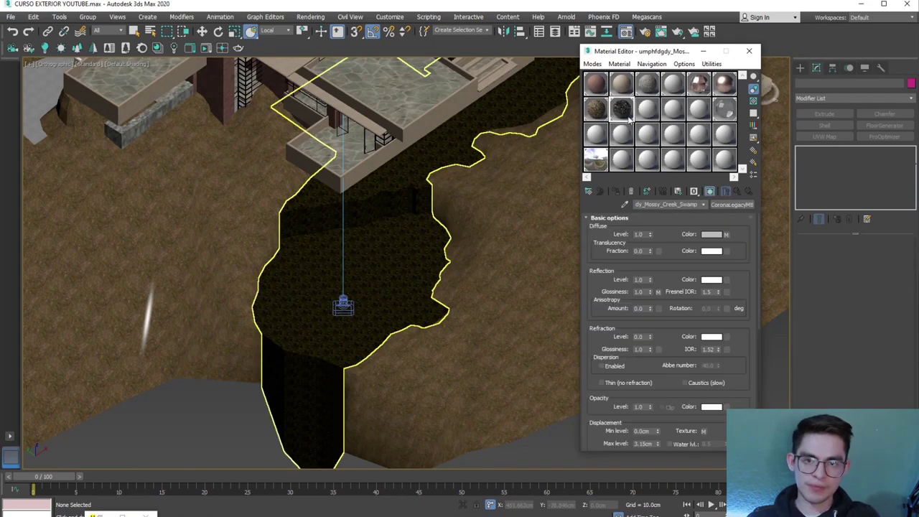
Set the material's Bump amount to 1, then close the Material Editor
{"action": "scroll", "coordinate": [641, 395], "scroll_direction": "down", "scroll_amount": 5}
{"action": "scroll", "coordinate": [596, 359], "scroll_direction": "down", "scroll_amount": 2}
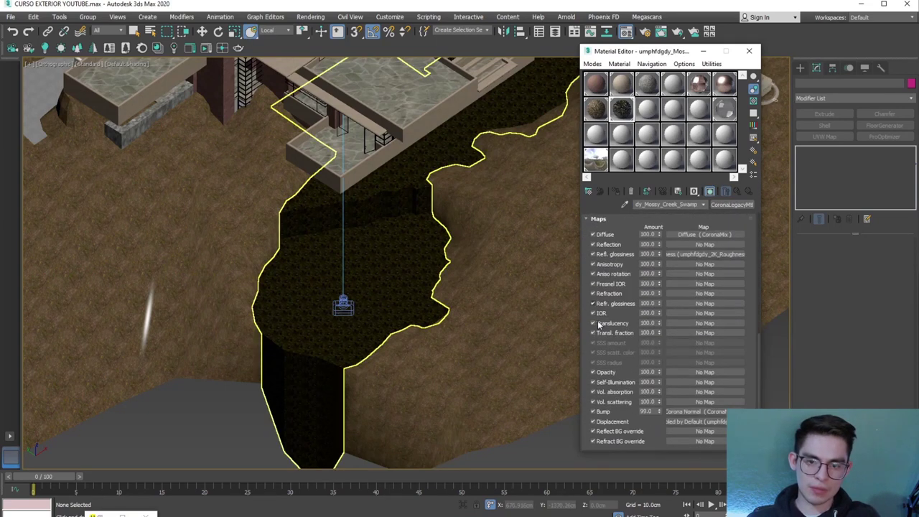
{"action": "double_click", "coordinate": [647, 412]}
{"action": "type", "text": "1"}
{"action": "key", "text": "Return"}
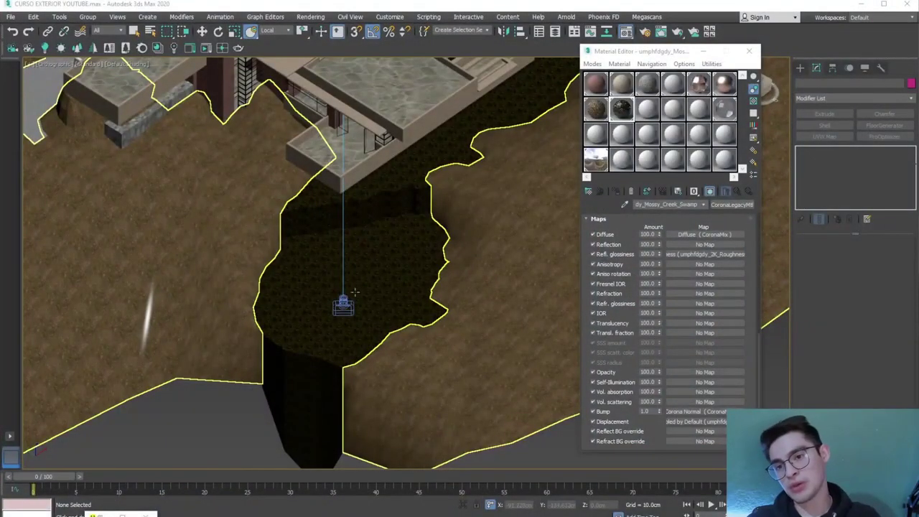
{"action": "scroll", "coordinate": [354, 292], "scroll_direction": "down", "scroll_amount": 3}
{"action": "scroll", "coordinate": [354, 292], "scroll_direction": "up", "scroll_amount": 5}
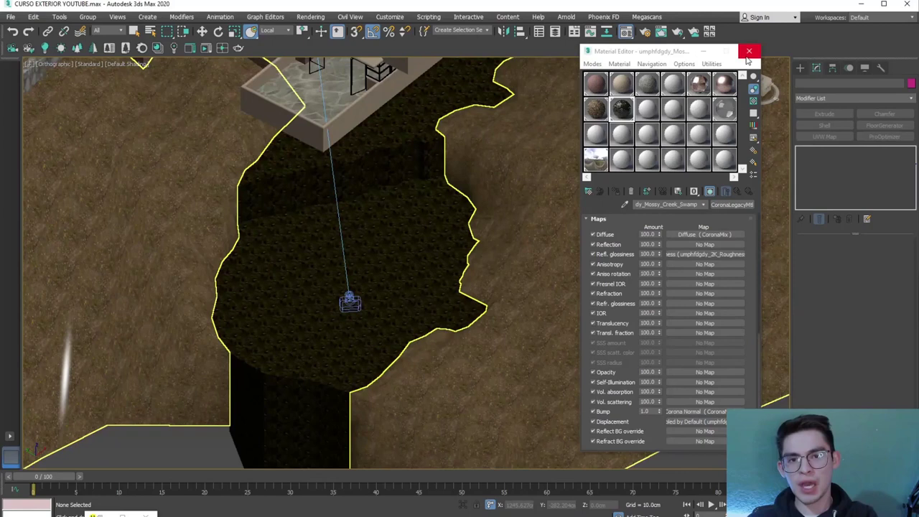
{"action": "left_click", "coordinate": [703, 51]}
{"action": "scroll", "coordinate": [359, 287], "scroll_direction": "down", "scroll_amount": 5}
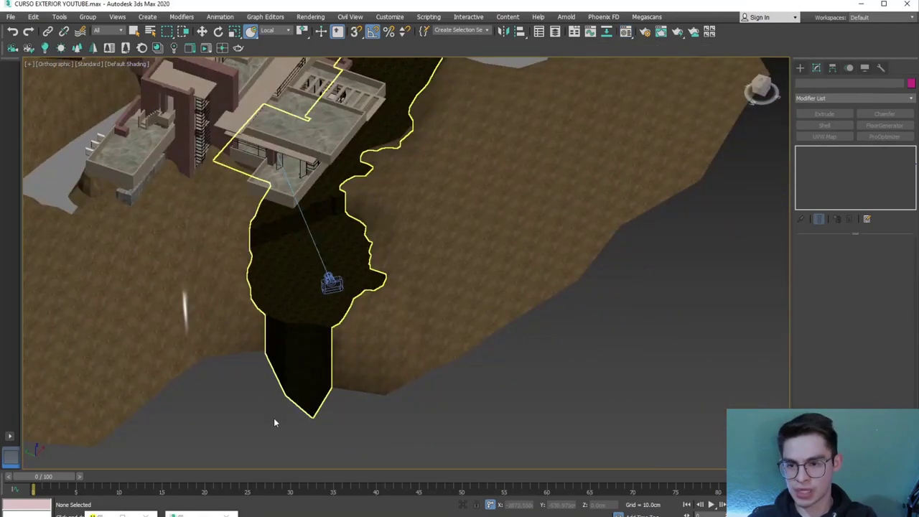
Switch the viewport to CoronaCamera001 and start Corona Interactive Rendering
{"action": "key", "text": "c"}
{"action": "key", "text": "shift+q"}
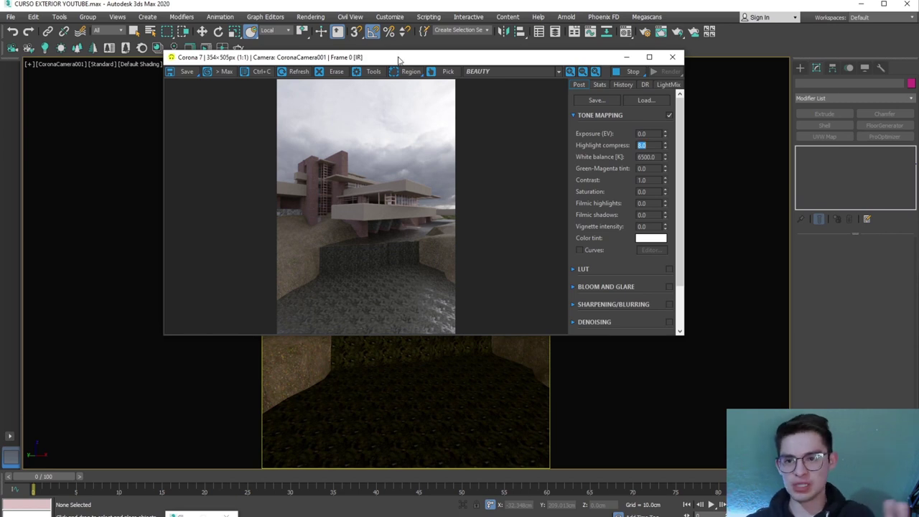
Move the Corona frame buffer up, stretch it taller, and maximize it to full height
{"action": "left_click_drag", "start_coordinate": [399, 59], "coordinate": [399, 32]}
{"action": "left_click_drag", "start_coordinate": [380, 307], "coordinate": [383, 492]}
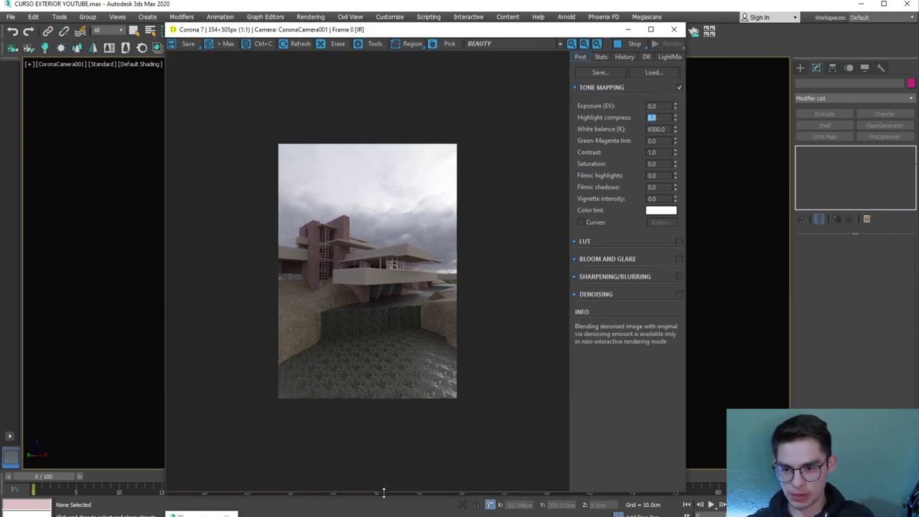
{"action": "double_click", "coordinate": [383, 493]}
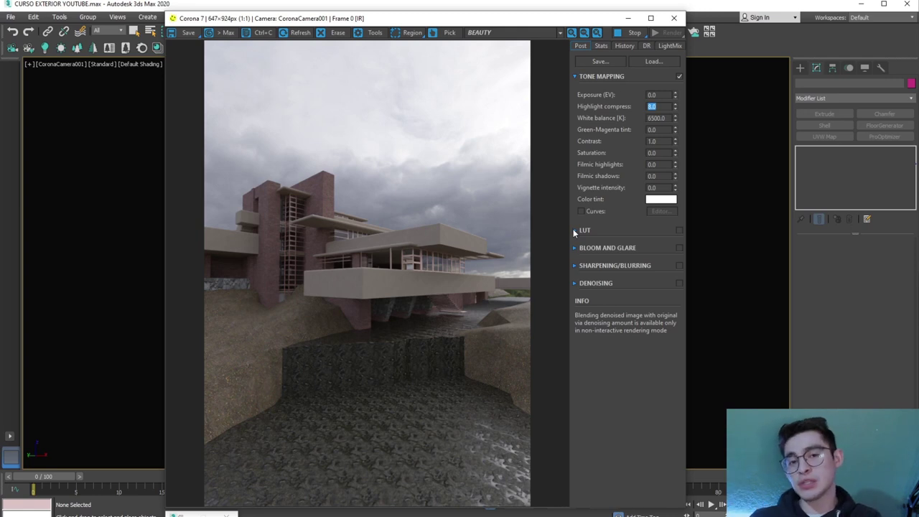
Enable the LUT in the Post tab, expand its settings, and toggle it to compare
{"action": "left_click", "coordinate": [679, 229]}
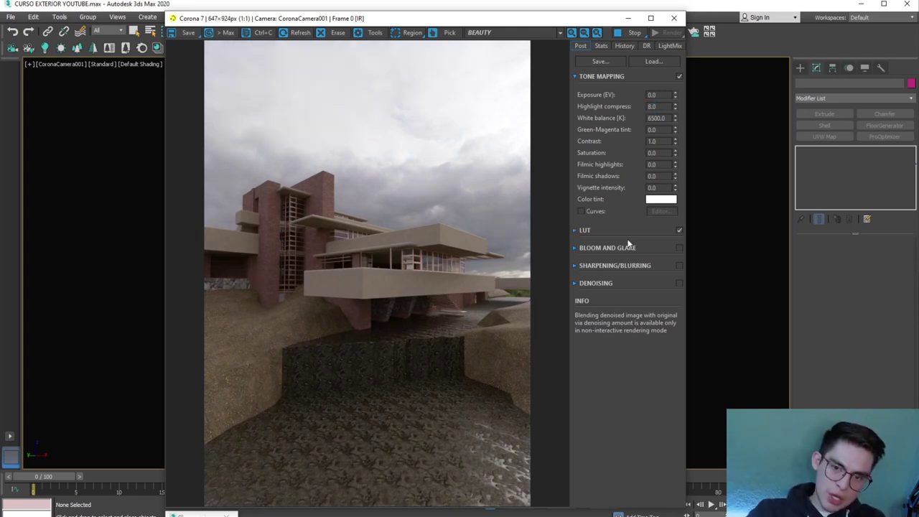
{"action": "left_click", "coordinate": [574, 230]}
{"action": "left_click", "coordinate": [678, 229]}
{"action": "left_click", "coordinate": [678, 230]}
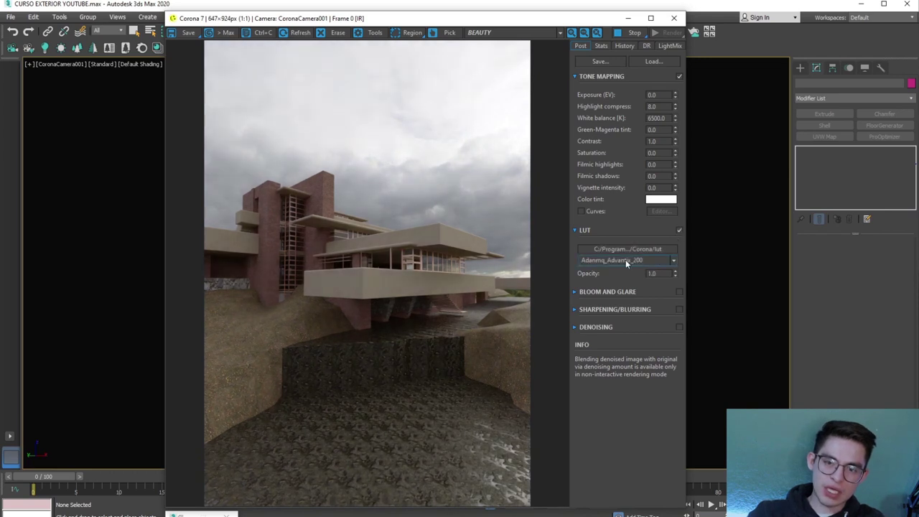
Browse the LUT preset list and apply Adanmq_F125 for warmer, browner tones
{"action": "scroll", "coordinate": [625, 259], "scroll_direction": "down", "scroll_amount": 3}
{"action": "scroll", "coordinate": [625, 259], "scroll_direction": "down", "scroll_amount": 1}
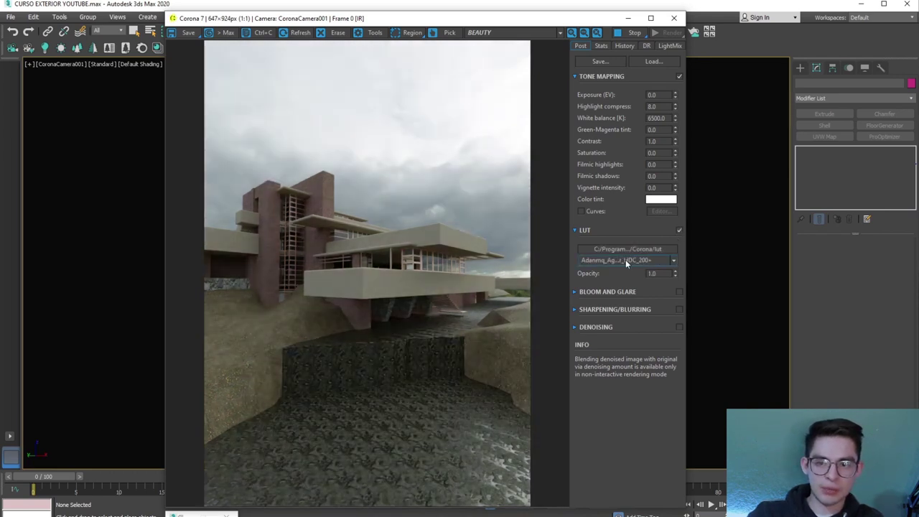
{"action": "scroll", "coordinate": [625, 259], "scroll_direction": "down", "scroll_amount": 1}
{"action": "scroll", "coordinate": [625, 259], "scroll_direction": "down", "scroll_amount": 1}
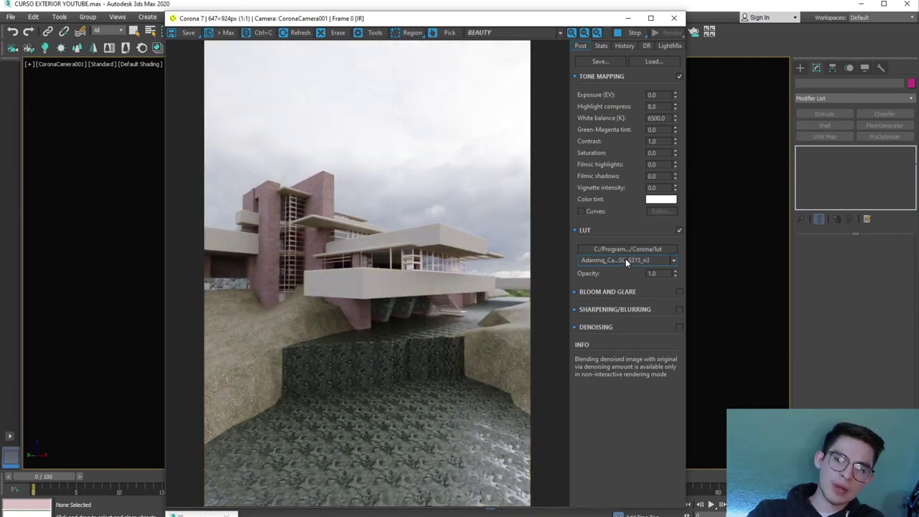
{"action": "scroll", "coordinate": [625, 259], "scroll_direction": "down", "scroll_amount": 1}
{"action": "scroll", "coordinate": [625, 259], "scroll_direction": "down", "scroll_amount": 1}
{"action": "scroll", "coordinate": [625, 259], "scroll_direction": "down", "scroll_amount": 1}
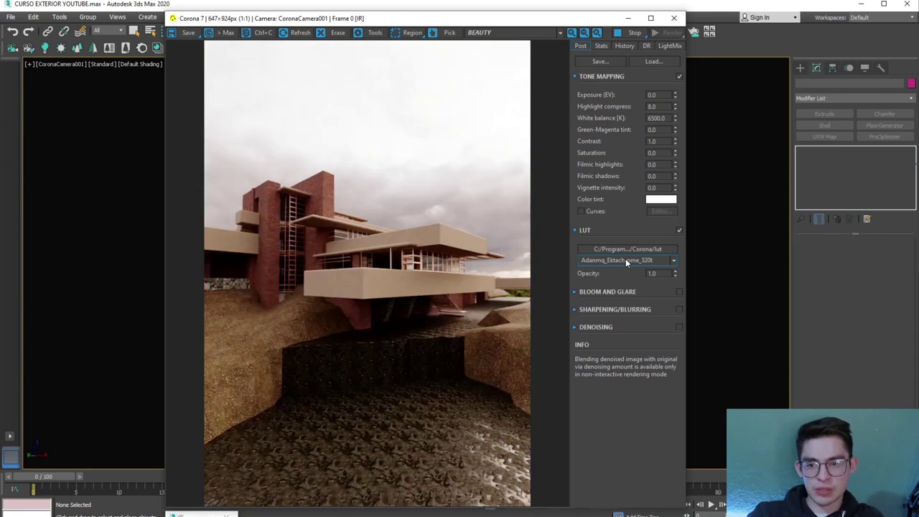
{"action": "scroll", "coordinate": [626, 258], "scroll_direction": "down", "scroll_amount": 1}
{"action": "scroll", "coordinate": [625, 258], "scroll_direction": "down", "scroll_amount": 1}
{"action": "left_click", "coordinate": [625, 262]}
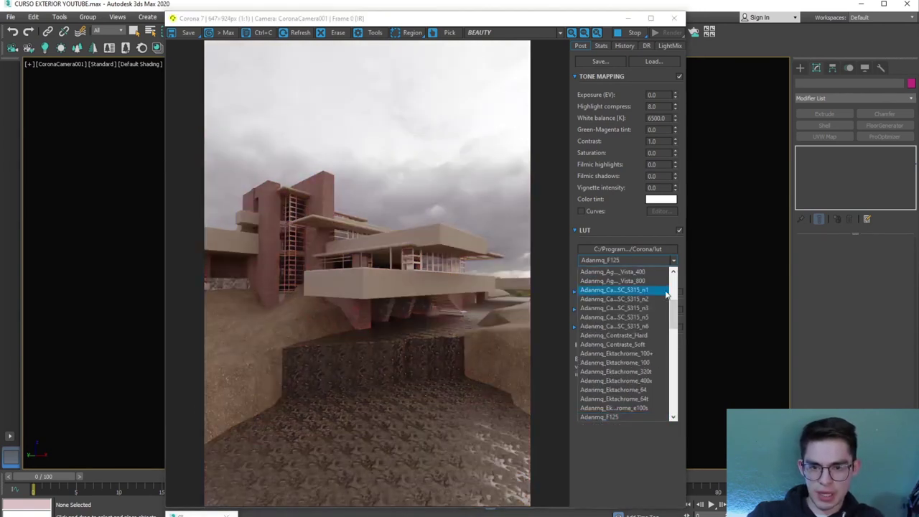
{"action": "left_click_drag", "start_coordinate": [672, 316], "coordinate": [671, 351]}
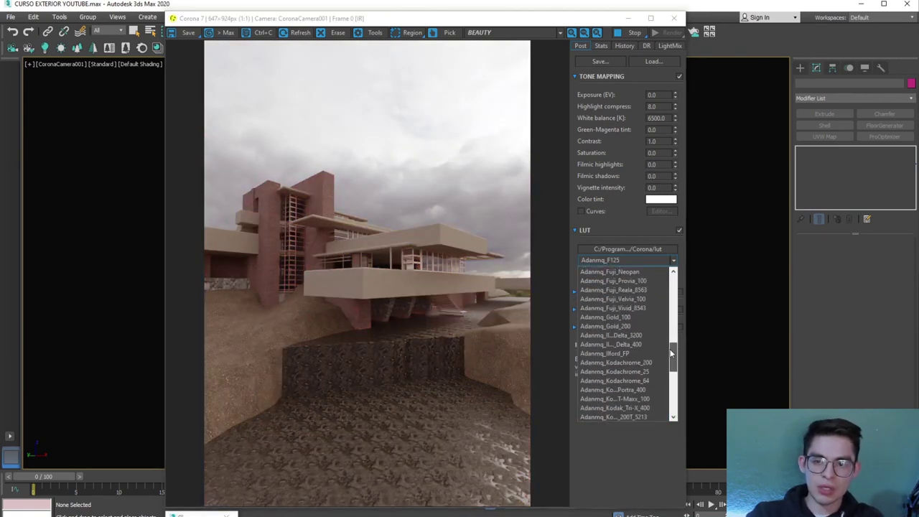
{"action": "left_click_drag", "start_coordinate": [672, 351], "coordinate": [670, 395]}
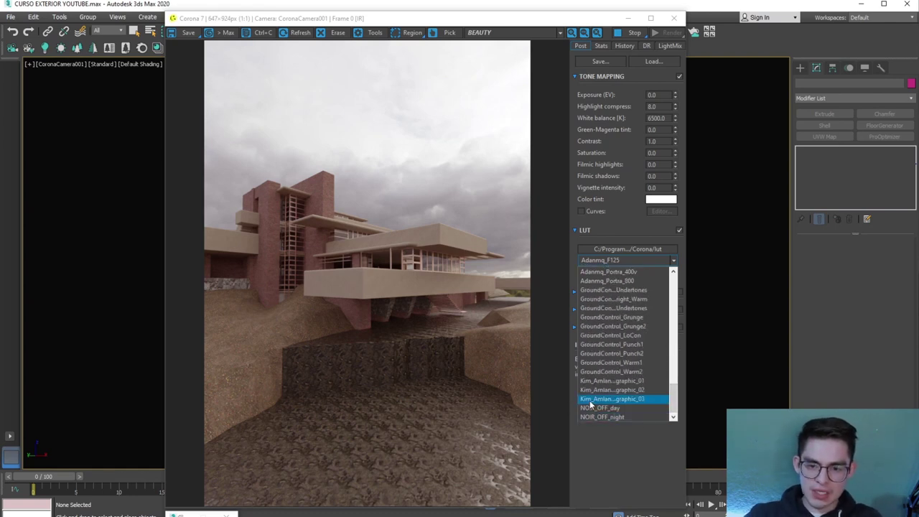
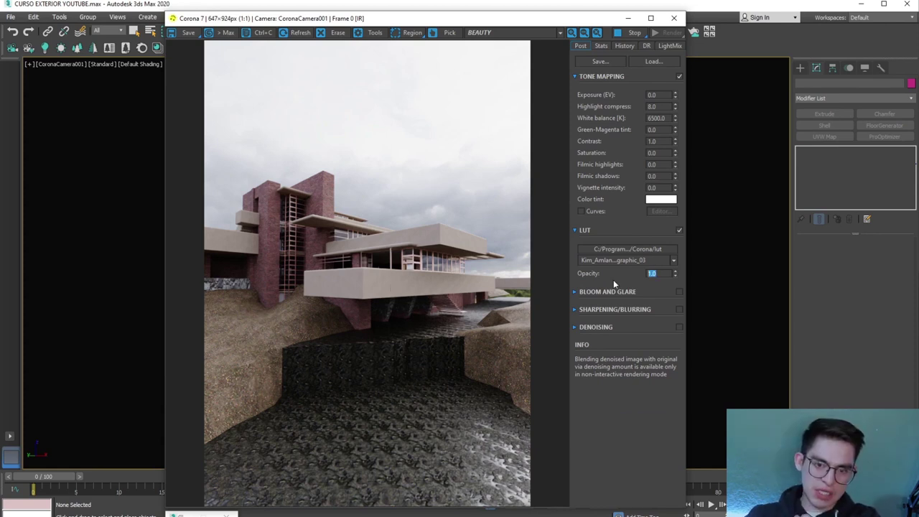
Set the LUT opacity to 0.5 and toggle the LUT to compare with the original render
{"action": "type", "text": "0.5"}
{"action": "key", "text": "Return"}
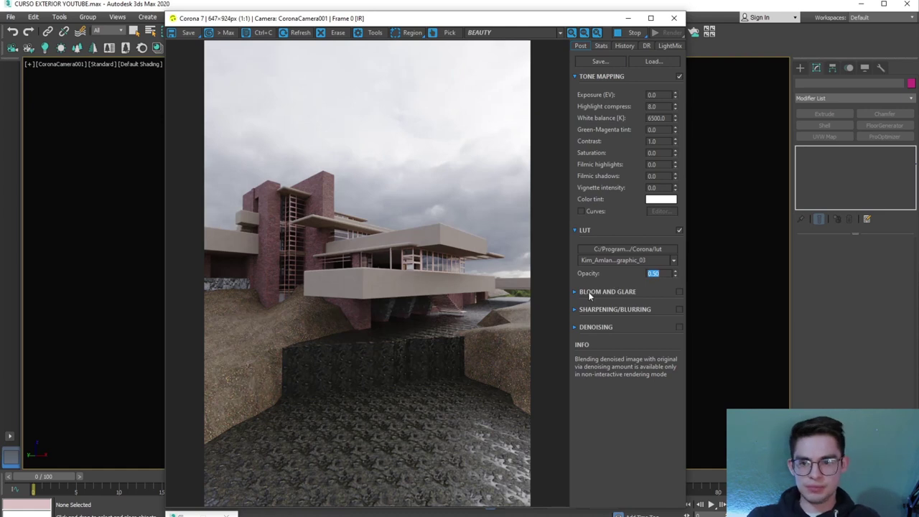
{"action": "left_click", "coordinate": [679, 230]}
{"action": "left_click", "coordinate": [679, 230]}
{"action": "left_click", "coordinate": [679, 230]}
{"action": "left_click", "coordinate": [679, 230]}
{"action": "left_click", "coordinate": [679, 230]}
{"action": "left_click", "coordinate": [679, 230]}
{"action": "left_click", "coordinate": [679, 230]}
Keep flicking the LUT for a before/after look, then leave it enabled
{"action": "left_click", "coordinate": [679, 230]}
{"action": "left_click", "coordinate": [679, 230]}
{"action": "left_click", "coordinate": [679, 231]}
{"action": "left_click", "coordinate": [679, 230]}
{"action": "left_click", "coordinate": [679, 230]}
{"action": "left_click", "coordinate": [679, 230]}
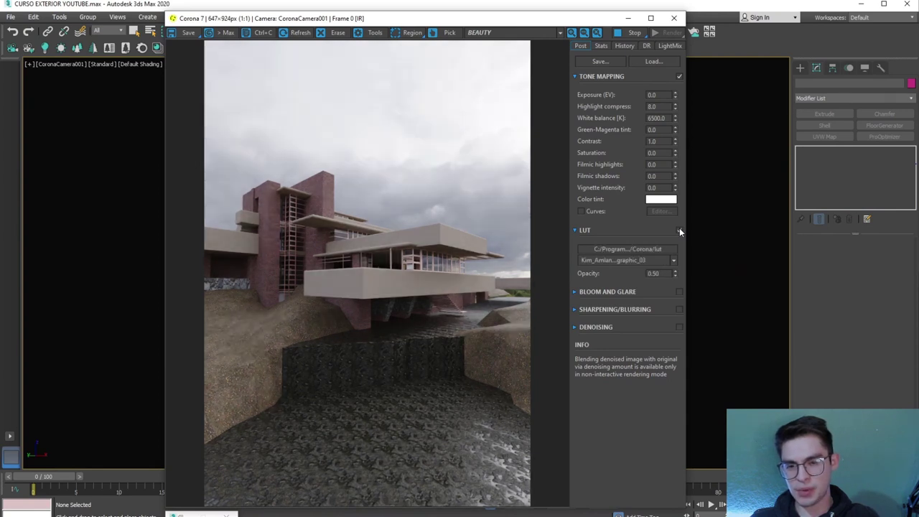
{"action": "left_click", "coordinate": [679, 230]}
{"action": "left_click", "coordinate": [679, 230]}
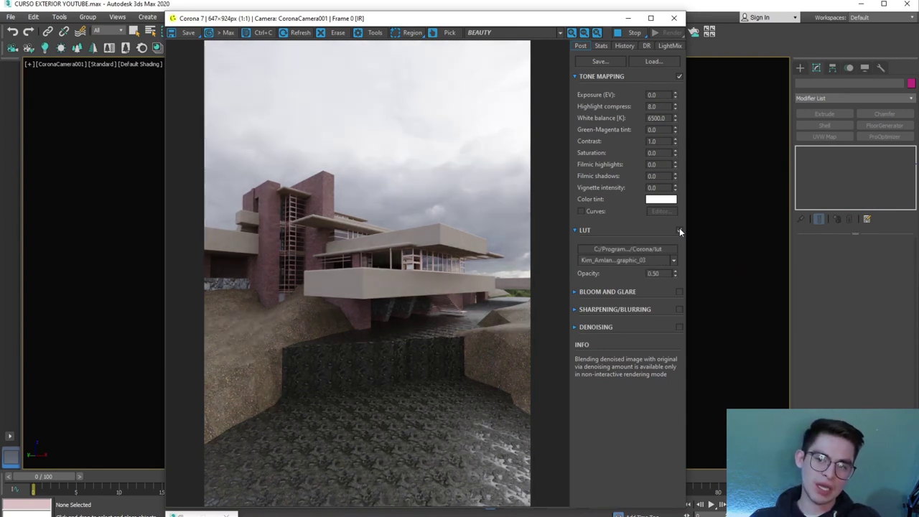
{"action": "left_click", "coordinate": [679, 230]}
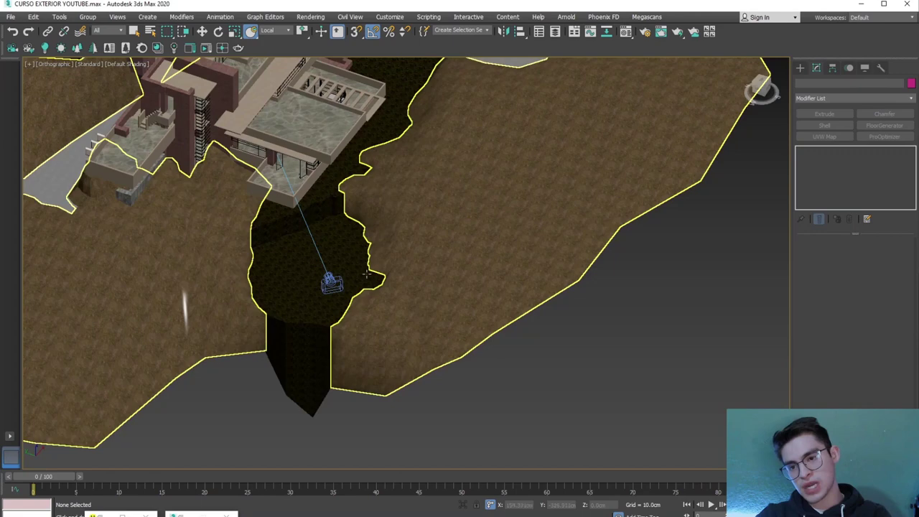
Orbit and zoom to look down over the house and terrain from above
{"action": "middle_click_drag", "start_coordinate": [427, 146], "coordinate": [409, 185], "text": "alt"}
{"action": "scroll", "coordinate": [409, 185], "scroll_direction": "up", "scroll_amount": 3}
{"action": "scroll", "coordinate": [409, 184], "scroll_direction": "up", "scroll_amount": 2}
{"action": "scroll", "coordinate": [421, 203], "scroll_direction": "up", "scroll_amount": 2}
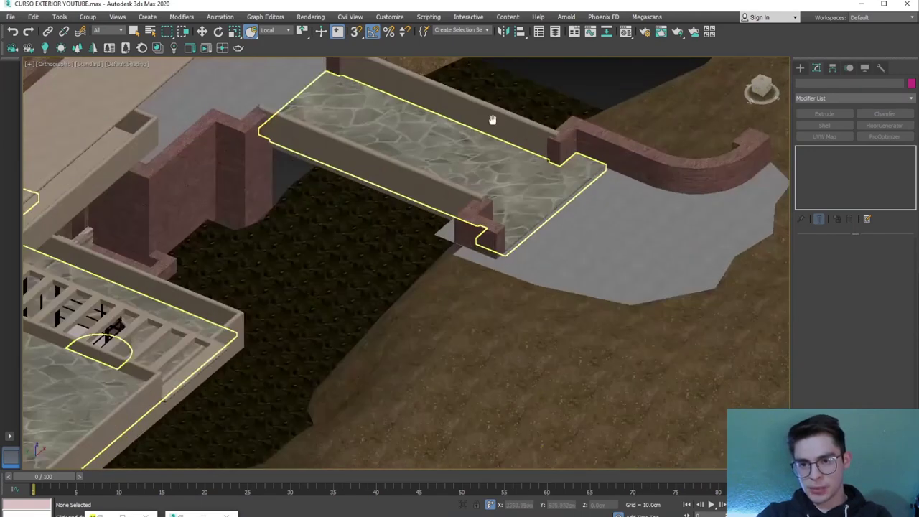
{"action": "scroll", "coordinate": [398, 172], "scroll_direction": "up", "scroll_amount": 2}
{"action": "scroll", "coordinate": [366, 156], "scroll_direction": "down", "scroll_amount": 2}
{"action": "scroll", "coordinate": [402, 244], "scroll_direction": "down", "scroll_amount": 4}
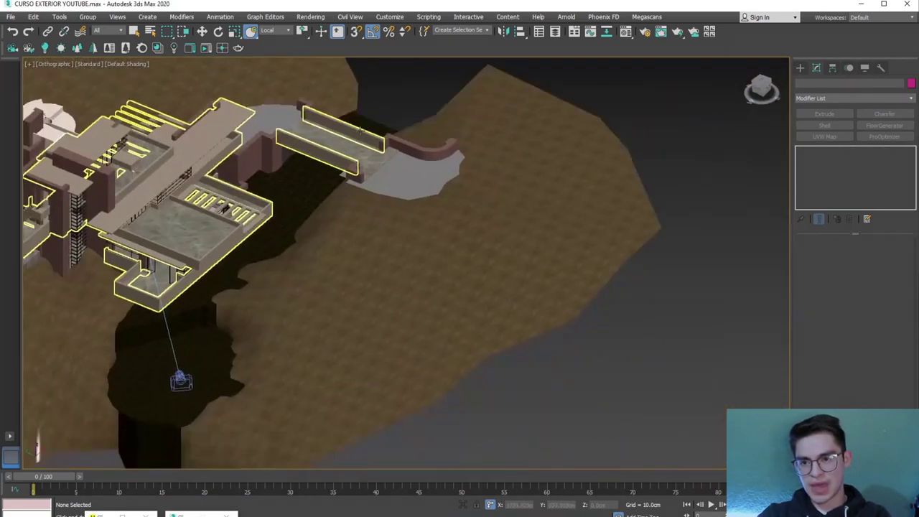
{"action": "scroll", "coordinate": [445, 345], "scroll_direction": "down", "scroll_amount": 2}
{"action": "middle_click_drag", "start_coordinate": [468, 408], "coordinate": [482, 369], "text": "alt"}
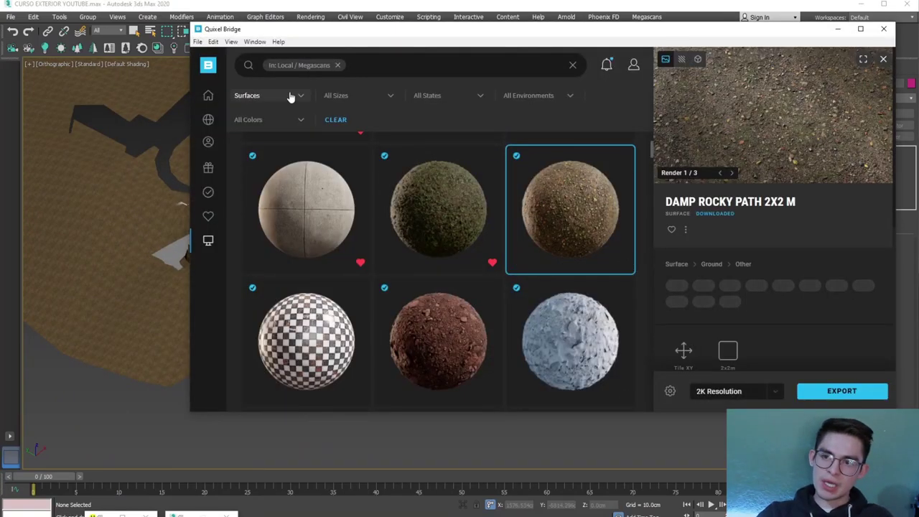
Filter Bridge to 3D Assets and export Volcanic Dolerite Cliff into the scene
{"action": "left_click", "coordinate": [291, 97]}
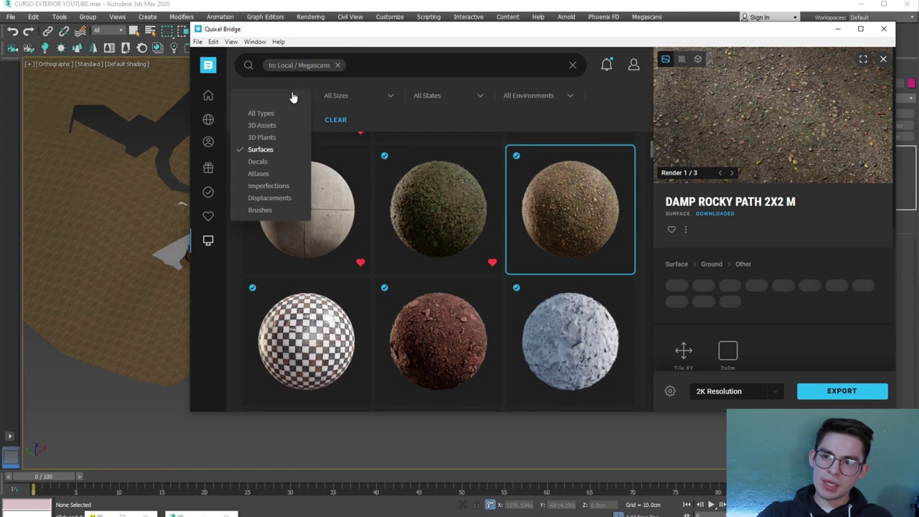
{"action": "left_click", "coordinate": [268, 128]}
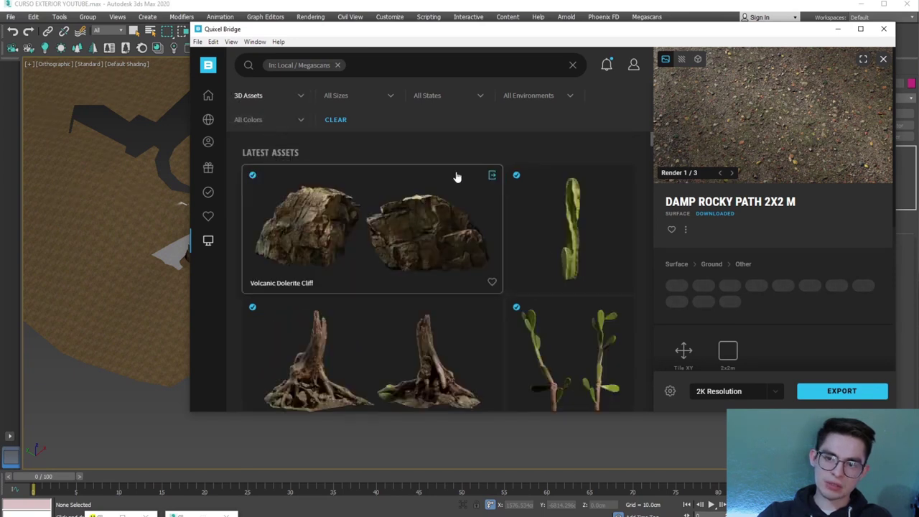
{"action": "left_click", "coordinate": [381, 212]}
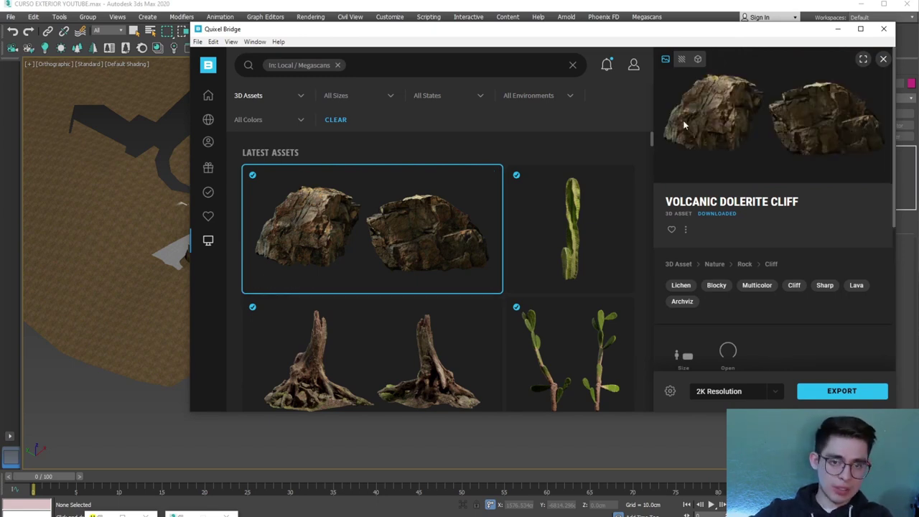
{"action": "left_click", "coordinate": [819, 390]}
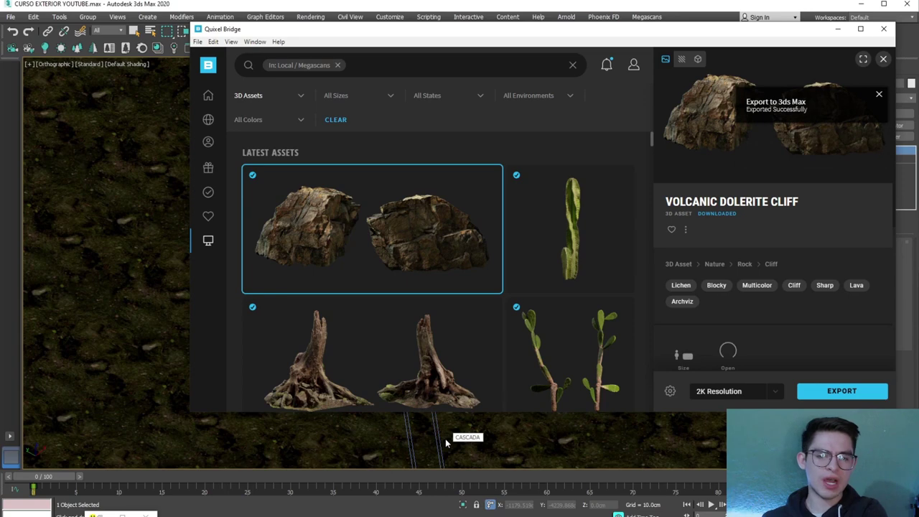
Minimize Bridge and move the imported rock down-right across the terrain
{"action": "left_click", "coordinate": [837, 28]}
{"action": "scroll", "coordinate": [444, 296], "scroll_direction": "down", "scroll_amount": 5}
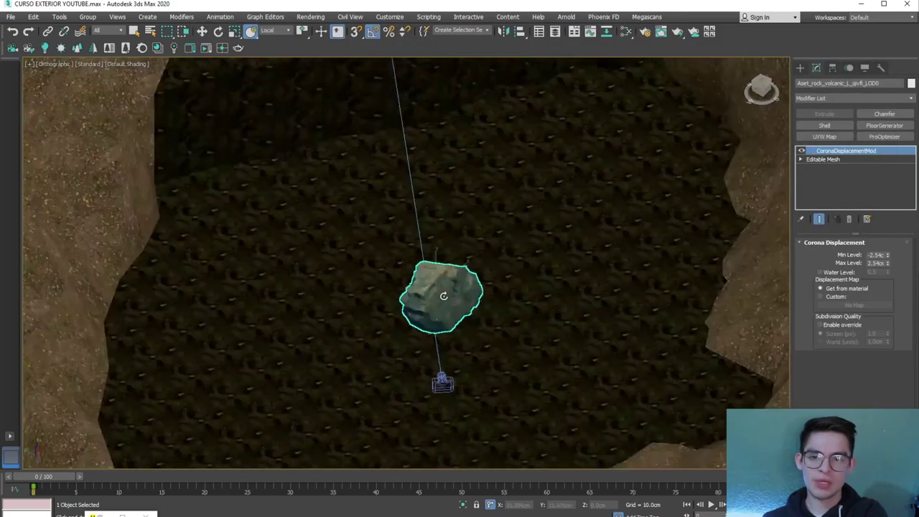
{"action": "scroll", "coordinate": [424, 265], "scroll_direction": "down", "scroll_amount": 5}
{"action": "key", "text": "w"}
{"action": "scroll", "coordinate": [402, 237], "scroll_direction": "down", "scroll_amount": 4}
{"action": "scroll", "coordinate": [394, 227], "scroll_direction": "down", "scroll_amount": 2}
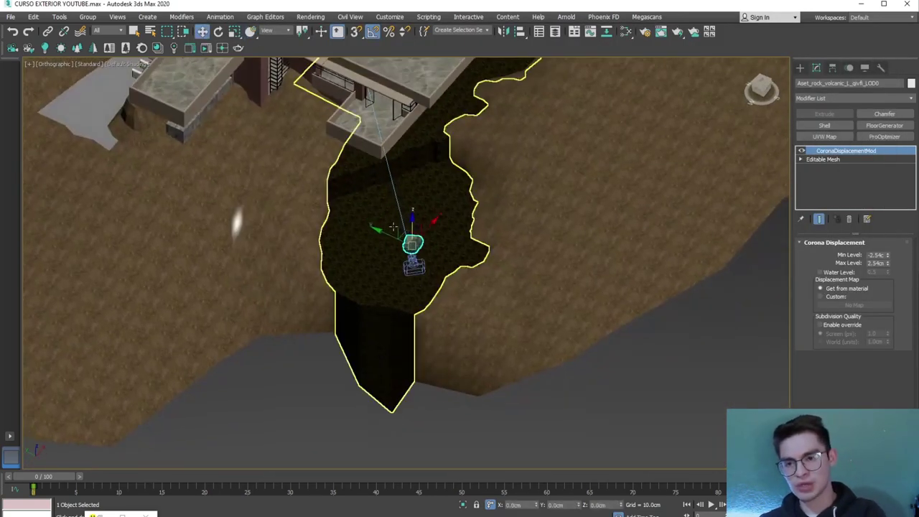
{"action": "left_click_drag", "start_coordinate": [393, 227], "coordinate": [534, 305]}
{"action": "mouse_move", "coordinate": [535, 305]}
{"action": "middle_mouse_down", "text": "alt"}
{"action": "mouse_move", "coordinate": [511, 269]}
{"action": "mouse_move", "coordinate": [516, 253]}
{"action": "mouse_move", "coordinate": [534, 300]}
{"action": "mouse_move", "coordinate": [503, 307]}
{"action": "mouse_move", "coordinate": [482, 296]}
{"action": "mouse_move", "coordinate": [495, 402]}
{"action": "middle_mouse_up", "text": "alt"}
{"action": "scroll", "coordinate": [511, 269], "scroll_direction": "up", "scroll_amount": 5}
{"action": "scroll", "coordinate": [534, 301], "scroll_direction": "up", "scroll_amount": 5}
{"action": "scroll", "coordinate": [493, 323], "scroll_direction": "down", "scroll_amount": 5}
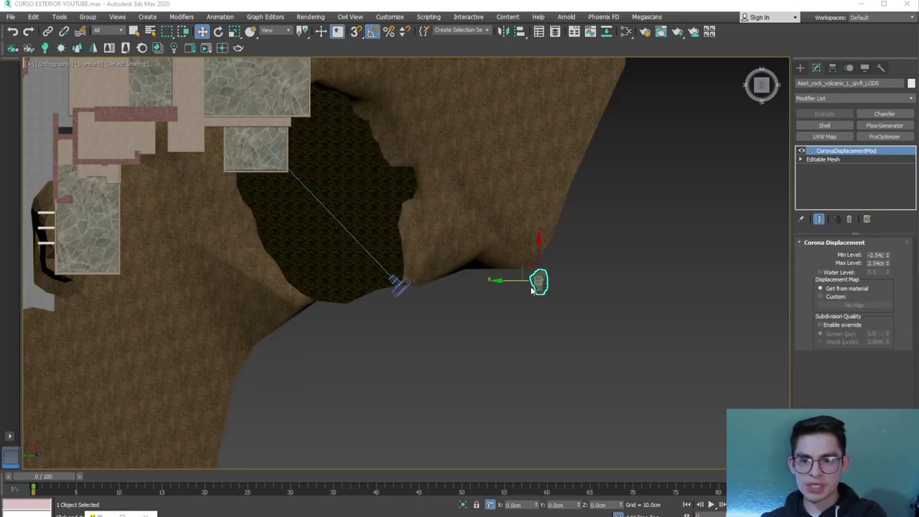
Move the rock onto the terrain beside the cliff, undoing an accidental terrain change
{"action": "left_click_drag", "start_coordinate": [532, 289], "coordinate": [334, 251]}
{"action": "scroll", "coordinate": [236, 188], "scroll_direction": "up", "scroll_amount": 3}
{"action": "scroll", "coordinate": [328, 283], "scroll_direction": "up", "scroll_amount": 2}
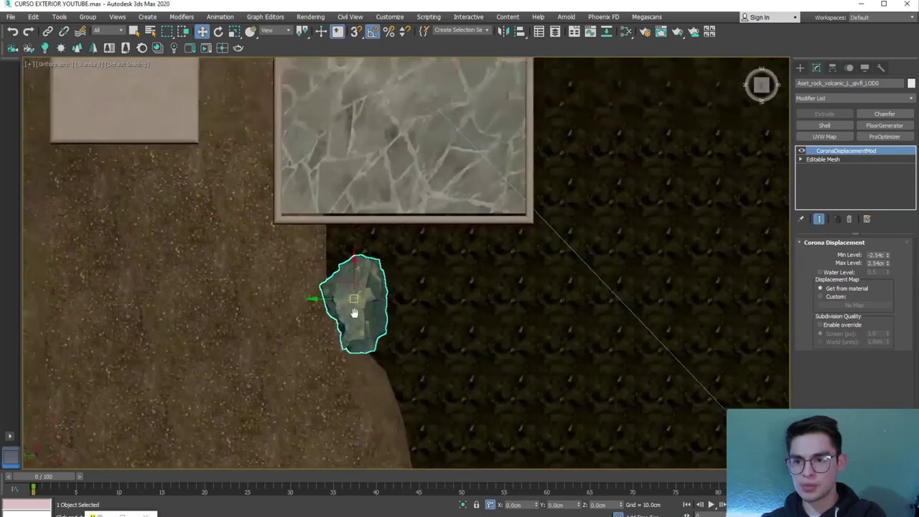
{"action": "scroll", "coordinate": [349, 298], "scroll_direction": "up", "scroll_amount": 1}
{"action": "mouse_move", "coordinate": [297, 234]}
{"action": "middle_mouse_down", "text": "alt"}
{"action": "mouse_move", "coordinate": [323, 289]}
{"action": "mouse_move", "coordinate": [321, 198]}
{"action": "mouse_move", "coordinate": [328, 304]}
{"action": "middle_mouse_up", "text": "alt"}
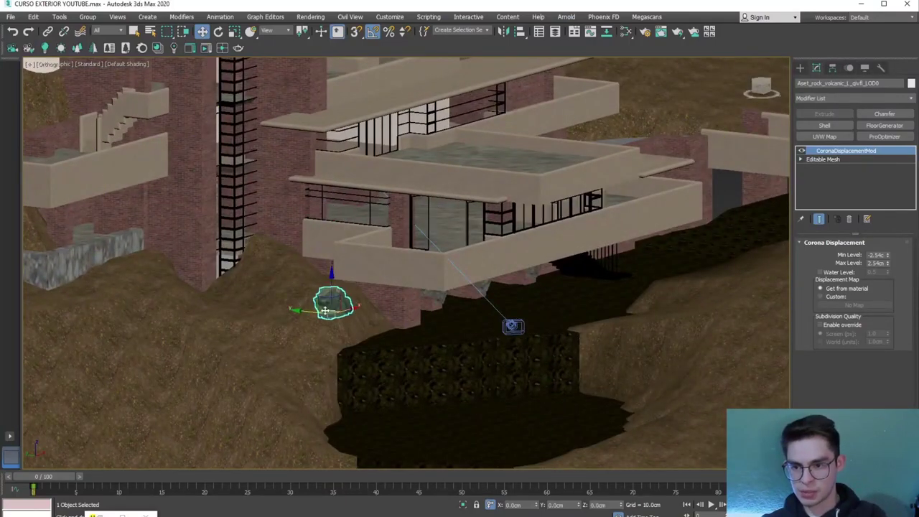
{"action": "scroll", "coordinate": [328, 304], "scroll_direction": "up", "scroll_amount": 3}
{"action": "scroll", "coordinate": [333, 307], "scroll_direction": "up", "scroll_amount": 2}
{"action": "left_click_drag", "start_coordinate": [333, 307], "coordinate": [290, 330]}
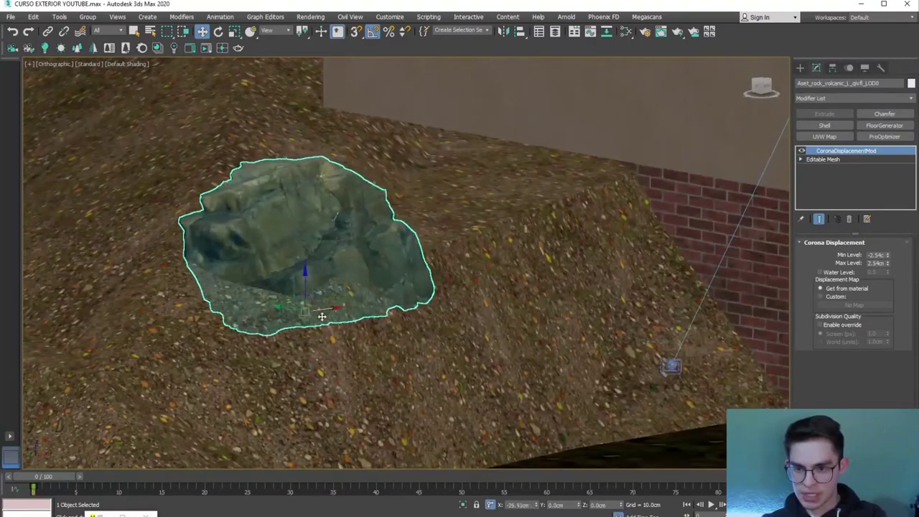
{"action": "key", "text": "ctrl+z"}
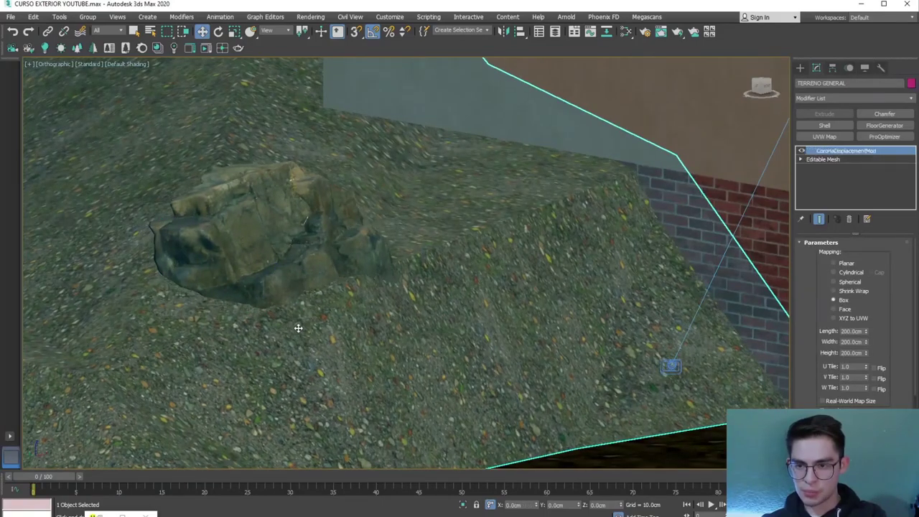
{"action": "key", "text": "ctrl+z"}
Check the rock through the render camera, then frame it in the orthographic view
{"action": "scroll", "coordinate": [274, 287], "scroll_direction": "down", "scroll_amount": 5}
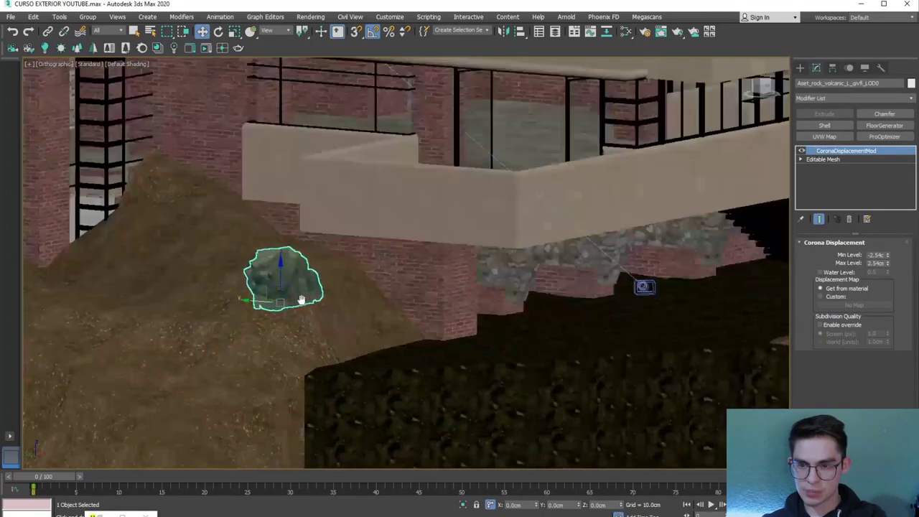
{"action": "mouse_move", "coordinate": [280, 373]}
{"action": "middle_mouse_down"}
{"action": "mouse_move", "coordinate": [285, 334]}
{"action": "mouse_move", "coordinate": [386, 287]}
{"action": "mouse_move", "coordinate": [351, 310]}
{"action": "mouse_move", "coordinate": [352, 272]}
{"action": "middle_mouse_up"}
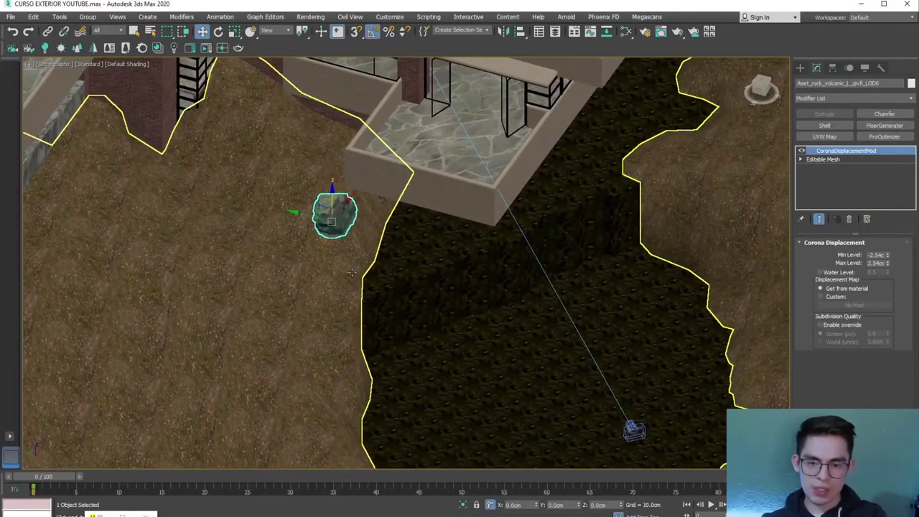
{"action": "key", "text": "c"}
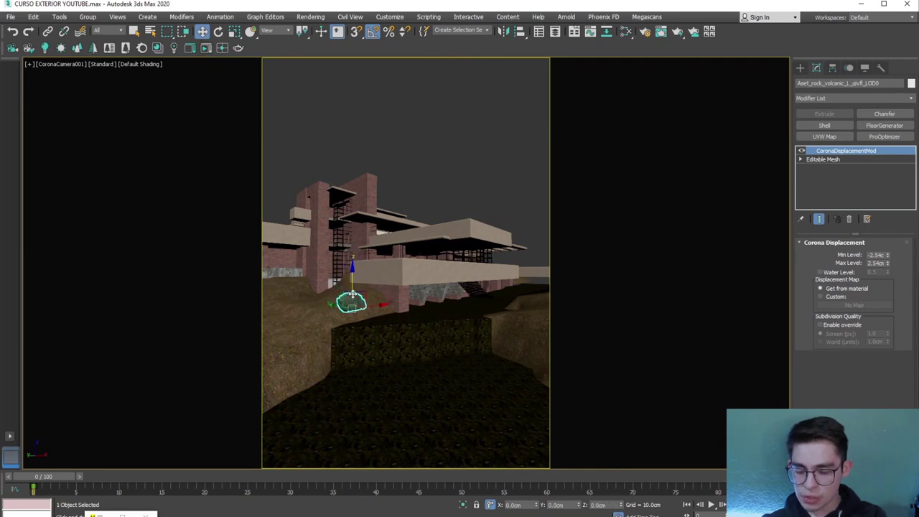
{"action": "key", "text": "shift+z"}
{"action": "key", "text": "z"}
{"action": "mouse_move", "coordinate": [352, 294]}
{"action": "middle_mouse_down"}
{"action": "mouse_move", "coordinate": [341, 238]}
{"action": "mouse_move", "coordinate": [316, 244]}
{"action": "middle_mouse_up"}
Nudge the rock up and left along the slope beside the house
{"action": "mouse_move", "coordinate": [309, 237]}
{"action": "left_mouse_down"}
{"action": "mouse_move", "coordinate": [257, 233]}
{"action": "mouse_move", "coordinate": [285, 187]}
{"action": "left_mouse_up"}
{"action": "mouse_move", "coordinate": [285, 187]}
{"action": "middle_mouse_down", "text": "alt"}
{"action": "mouse_move", "coordinate": [280, 215]}
{"action": "mouse_move", "coordinate": [267, 191]}
{"action": "middle_mouse_up", "text": "alt"}
{"action": "left_click_drag", "start_coordinate": [266, 190], "coordinate": [259, 182]}
{"action": "mouse_move", "coordinate": [259, 182]}
{"action": "middle_mouse_down", "text": "alt"}
{"action": "mouse_move", "coordinate": [242, 197]}
{"action": "mouse_move", "coordinate": [268, 174]}
{"action": "mouse_move", "coordinate": [307, 185]}
{"action": "mouse_move", "coordinate": [247, 195]}
{"action": "mouse_move", "coordinate": [307, 227]}
{"action": "middle_mouse_up", "text": "alt"}
{"action": "left_click_drag", "start_coordinate": [252, 198], "coordinate": [234, 191]}
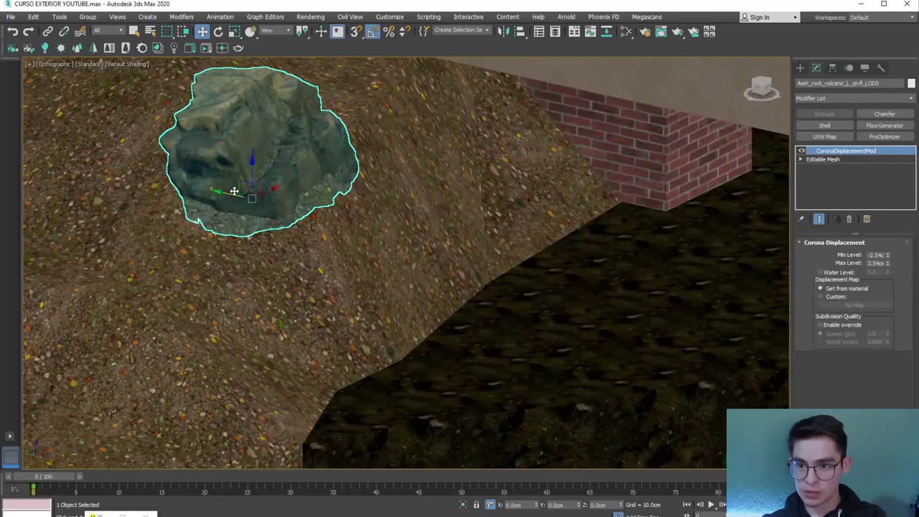
{"action": "scroll", "coordinate": [234, 191], "scroll_direction": "down", "scroll_amount": 5}
{"action": "mouse_move", "coordinate": [234, 191]}
{"action": "middle_mouse_down", "text": "alt"}
{"action": "mouse_move", "coordinate": [287, 208]}
{"action": "mouse_move", "coordinate": [287, 230]}
{"action": "middle_mouse_up", "text": "alt"}
{"action": "scroll", "coordinate": [322, 232], "scroll_direction": "down", "scroll_amount": 3}
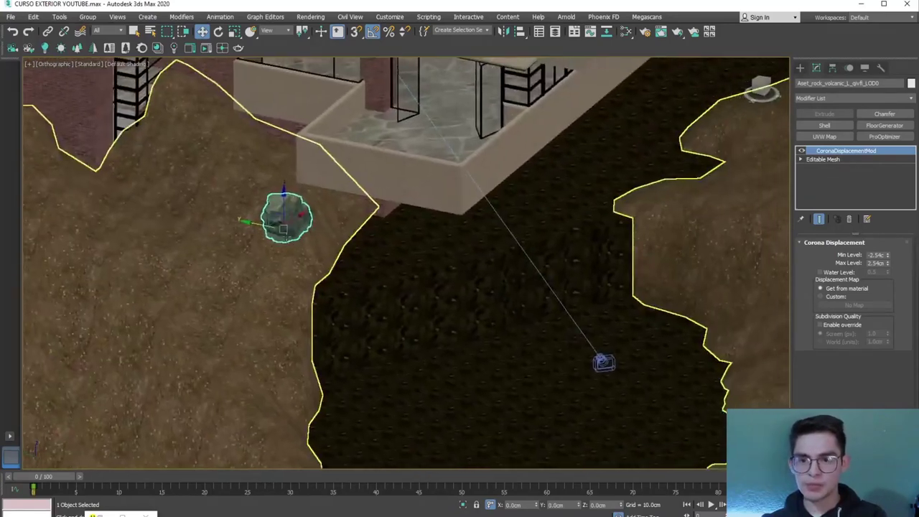
{"action": "scroll", "coordinate": [284, 219], "scroll_direction": "up", "scroll_amount": 3}
Pick the rock's volcanic cliff material into an empty Compact Material Editor slot, then close it
{"action": "key", "text": "m"}
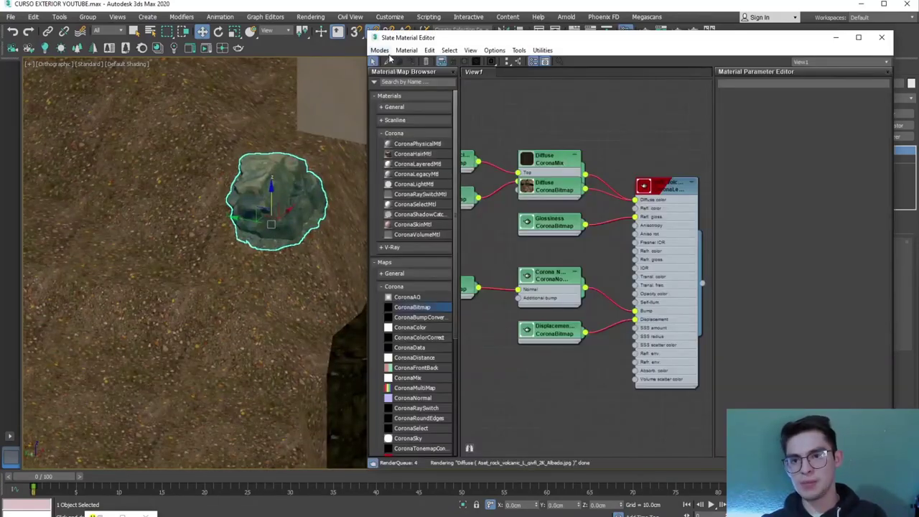
{"action": "left_click", "coordinate": [379, 50]}
{"action": "left_click", "coordinate": [406, 61]}
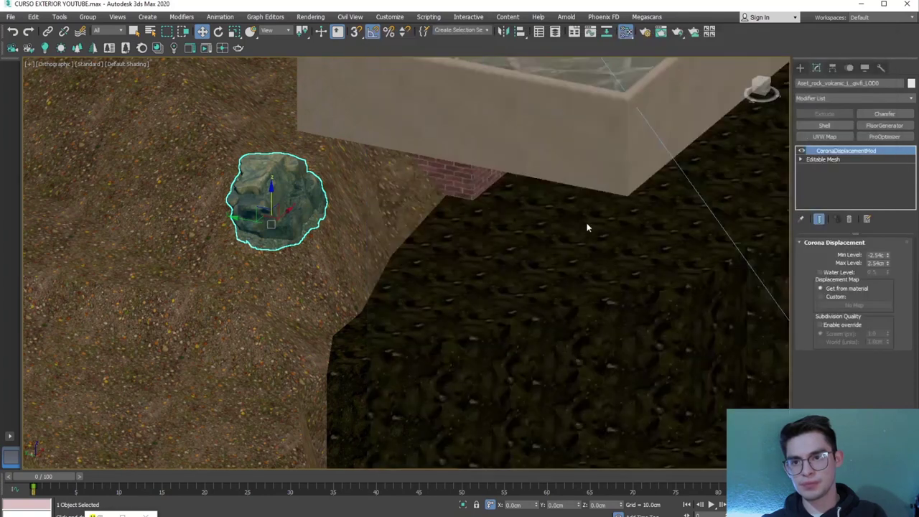
{"action": "left_click", "coordinate": [648, 109]}
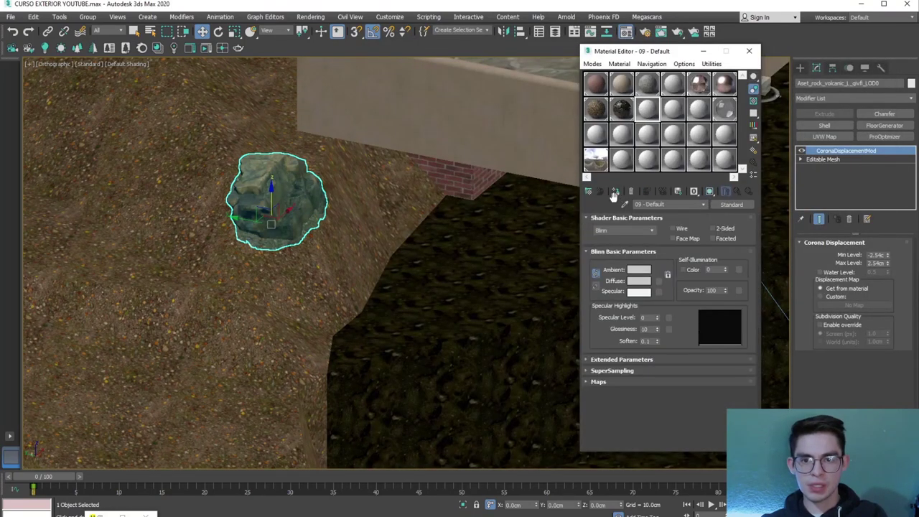
{"action": "left_click", "coordinate": [625, 205]}
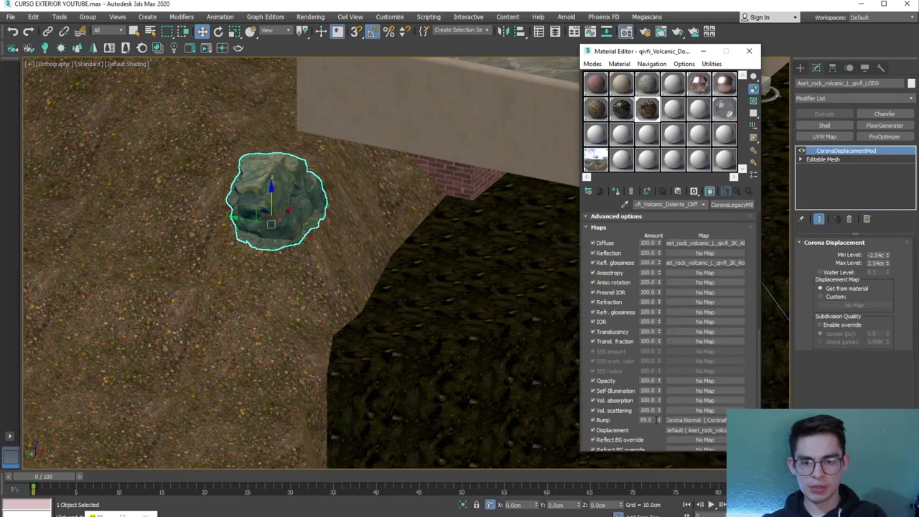
{"action": "key", "text": "m"}
{"action": "scroll", "coordinate": [222, 179], "scroll_direction": "down", "scroll_amount": 5}
{"action": "scroll", "coordinate": [223, 179], "scroll_direction": "down", "scroll_amount": 5}
Deselect the rock, return to Quixel Bridge and scroll the 3D Assets past Canyon Sandstone
{"action": "scroll", "coordinate": [361, 292], "scroll_direction": "down", "scroll_amount": 3}
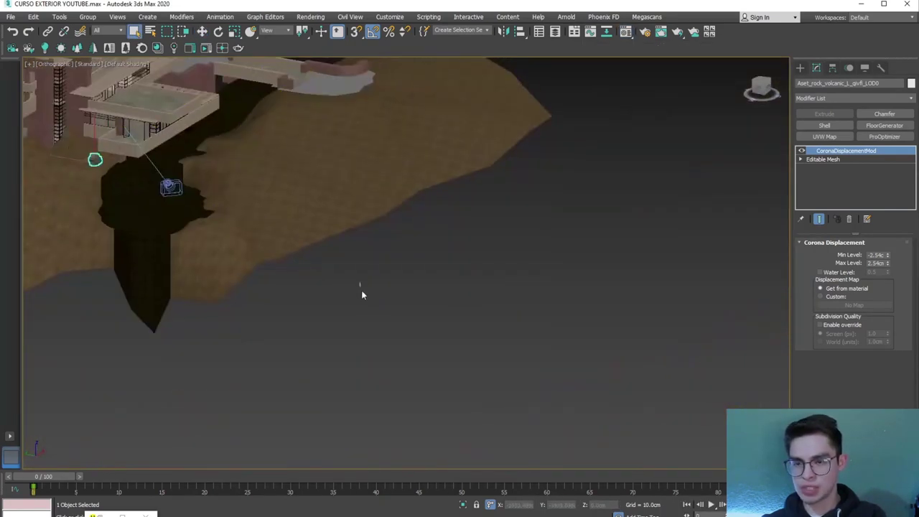
{"action": "left_click", "coordinate": [361, 292]}
{"action": "key", "text": "alt+Tab"}
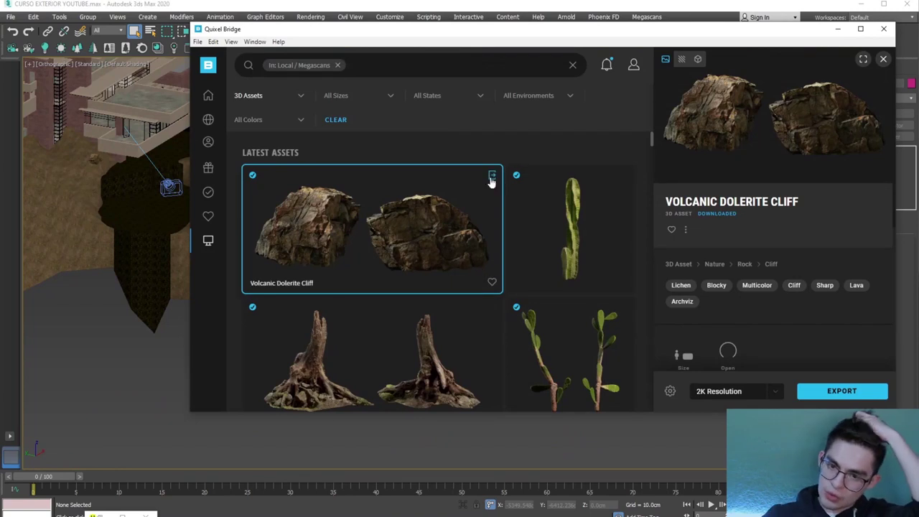
{"action": "left_click_drag", "start_coordinate": [506, 40], "coordinate": [448, 36]}
{"action": "scroll", "coordinate": [409, 254], "scroll_direction": "down", "scroll_amount": 5}
{"action": "scroll", "coordinate": [390, 250], "scroll_direction": "down", "scroll_amount": 1}
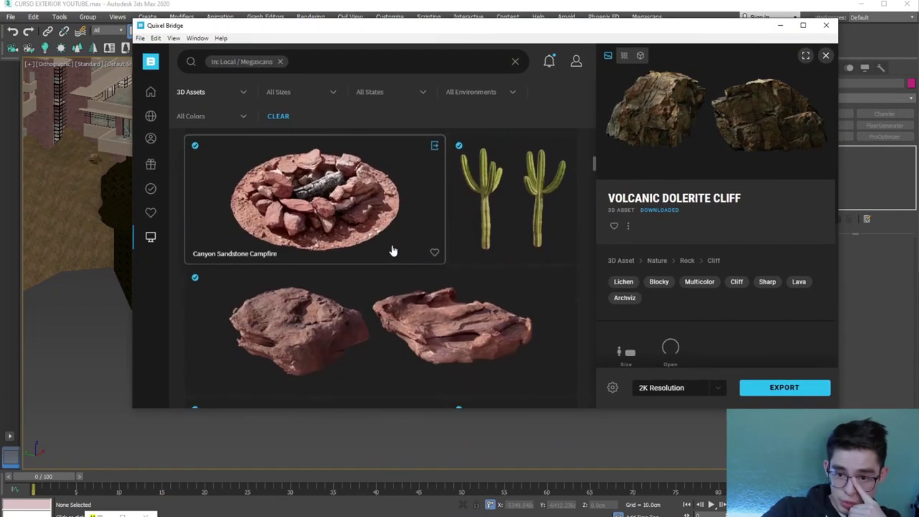
{"action": "scroll", "coordinate": [386, 253], "scroll_direction": "down", "scroll_amount": 2}
{"action": "scroll", "coordinate": [386, 253], "scroll_direction": "down", "scroll_amount": 2}
{"action": "scroll", "coordinate": [387, 253], "scroll_direction": "down", "scroll_amount": 2}
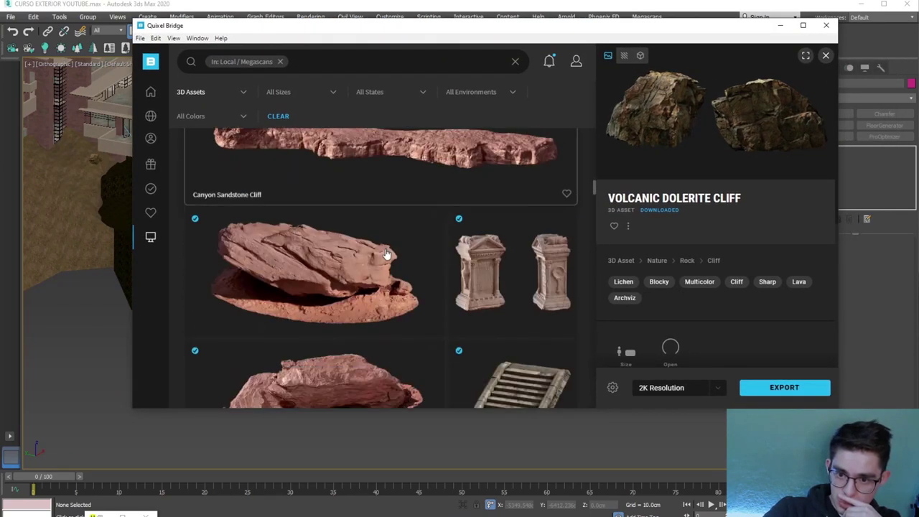
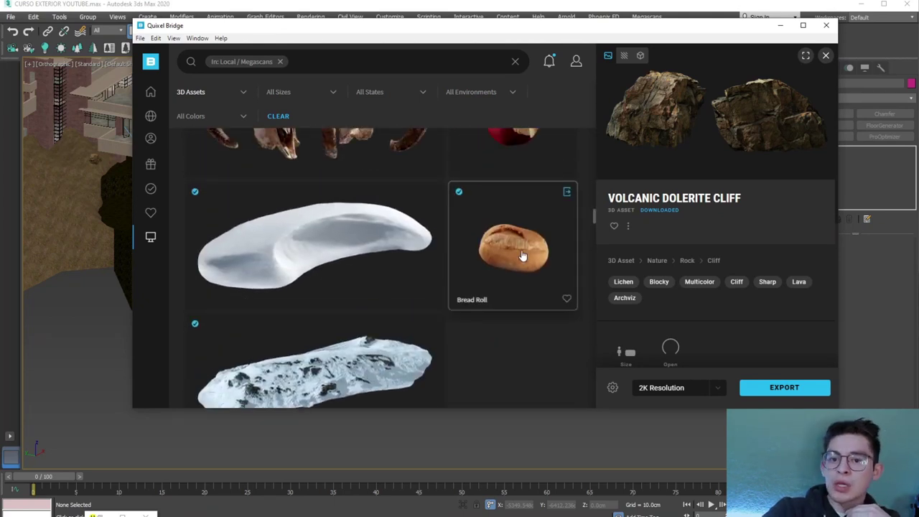
Export the Volcanic Dolerite Cliff from Bridge's Megascans list to 3ds Max at 2K, then minimise Bridge
{"action": "left_click", "coordinate": [523, 256]}
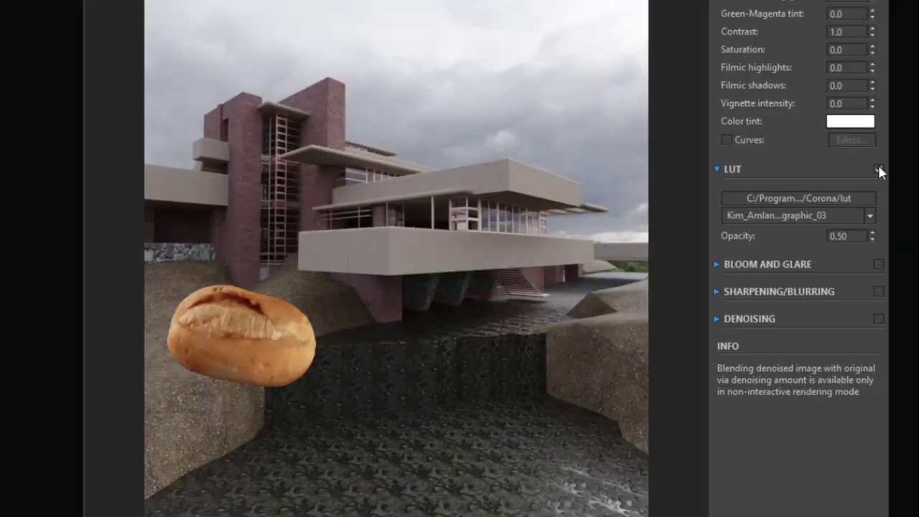
{"action": "scroll", "coordinate": [356, 256], "scroll_direction": "down", "scroll_amount": 2}
{"action": "scroll", "coordinate": [355, 256], "scroll_direction": "down", "scroll_amount": 2}
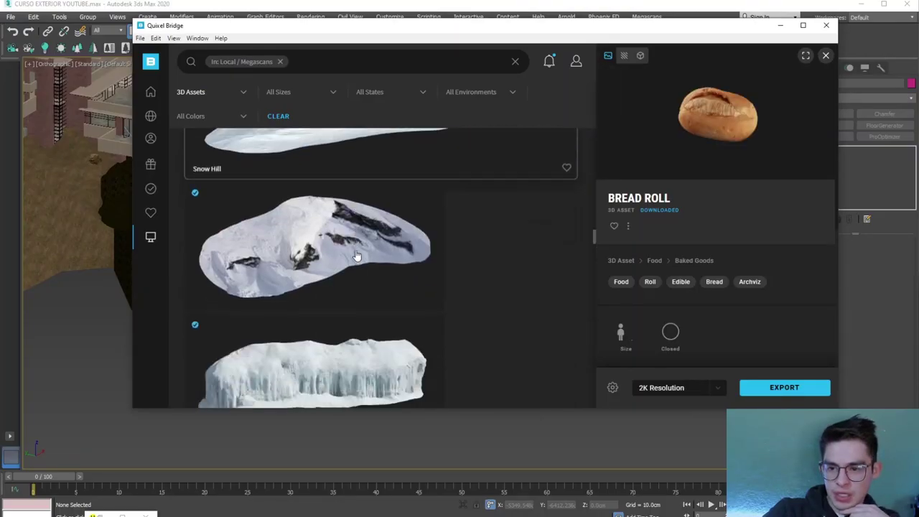
{"action": "scroll", "coordinate": [353, 257], "scroll_direction": "down", "scroll_amount": 2}
{"action": "scroll", "coordinate": [352, 259], "scroll_direction": "down", "scroll_amount": 2}
{"action": "left_click", "coordinate": [349, 262]}
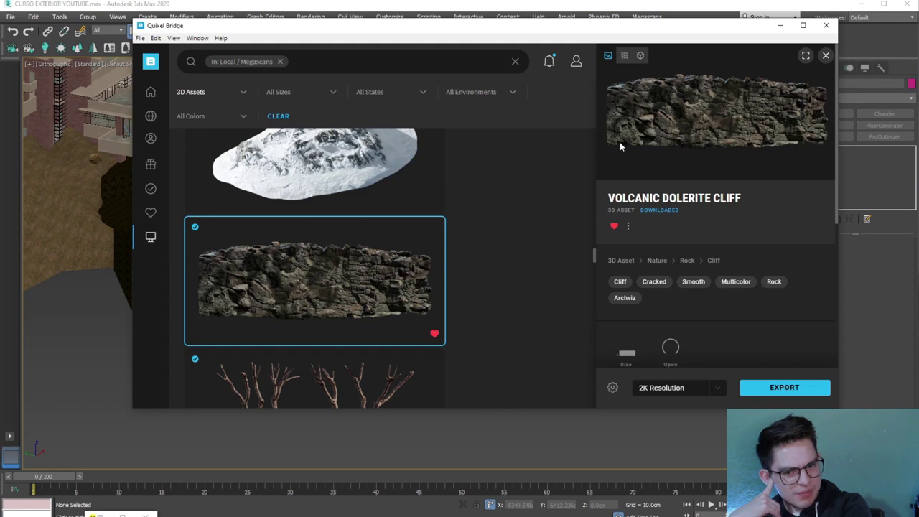
{"action": "left_click", "coordinate": [766, 389]}
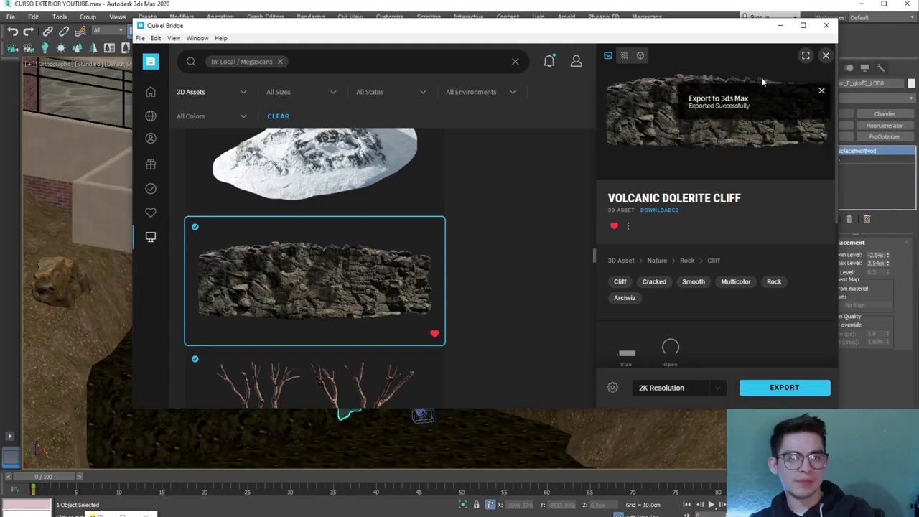
{"action": "left_click", "coordinate": [781, 27]}
In Top view, move the cliff rock to the right of the house and rotate it about 95°
{"action": "scroll", "coordinate": [382, 294], "scroll_direction": "down", "scroll_amount": 5}
{"action": "mouse_move", "coordinate": [437, 322]}
{"action": "middle_mouse_down", "text": "alt"}
{"action": "mouse_move", "coordinate": [349, 293]}
{"action": "mouse_move", "coordinate": [411, 296]}
{"action": "mouse_move", "coordinate": [365, 250]}
{"action": "mouse_move", "coordinate": [291, 263]}
{"action": "mouse_move", "coordinate": [365, 299]}
{"action": "mouse_move", "coordinate": [365, 309]}
{"action": "middle_mouse_up", "text": "alt"}
{"action": "mouse_move", "coordinate": [235, 173]}
{"action": "middle_mouse_down", "text": "alt"}
{"action": "mouse_move", "coordinate": [271, 305]}
{"action": "mouse_move", "coordinate": [158, 257]}
{"action": "middle_mouse_up", "text": "alt"}
{"action": "key", "text": "t"}
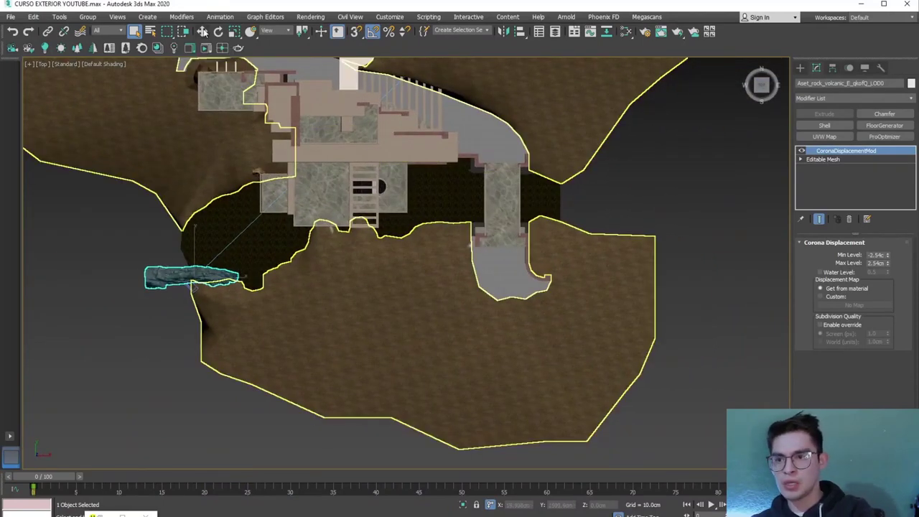
{"action": "left_click", "coordinate": [203, 32]}
{"action": "left_click_drag", "start_coordinate": [191, 287], "coordinate": [551, 196]}
{"action": "scroll", "coordinate": [555, 198], "scroll_direction": "up", "scroll_amount": 5}
{"action": "left_click", "coordinate": [219, 32]}
{"action": "left_click_drag", "start_coordinate": [571, 162], "coordinate": [611, 197]}
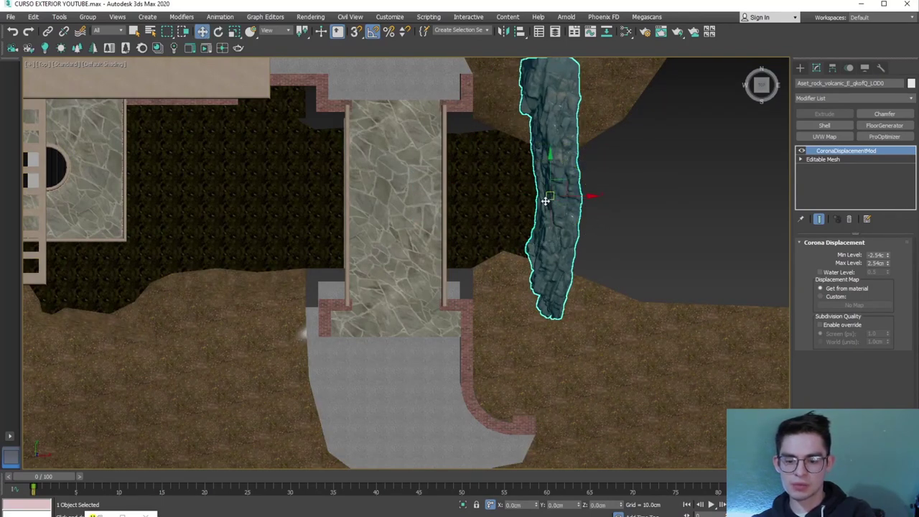
Lower the rock onto the terrain in Left view, then deselect it
{"action": "mouse_move", "coordinate": [546, 201]}
{"action": "middle_mouse_down", "text": "alt"}
{"action": "mouse_move", "coordinate": [590, 191]}
{"action": "mouse_move", "coordinate": [729, 115]}
{"action": "middle_mouse_up", "text": "alt"}
{"action": "left_click", "coordinate": [762, 87]}
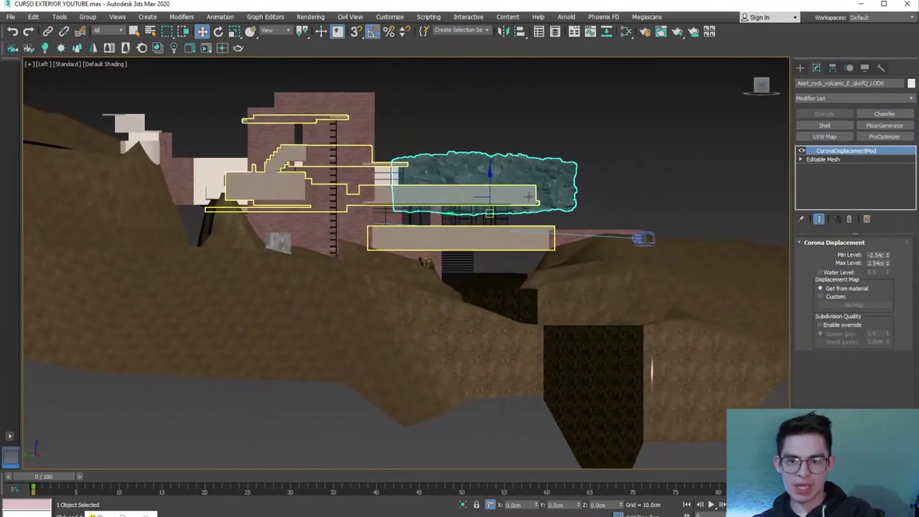
{"action": "left_click_drag", "start_coordinate": [491, 234], "coordinate": [488, 256]}
{"action": "mouse_move", "coordinate": [489, 256]}
{"action": "middle_mouse_down", "text": "alt"}
{"action": "mouse_move", "coordinate": [459, 295]}
{"action": "mouse_move", "coordinate": [420, 287]}
{"action": "mouse_move", "coordinate": [488, 300]}
{"action": "mouse_move", "coordinate": [644, 234]}
{"action": "mouse_move", "coordinate": [537, 254]}
{"action": "mouse_move", "coordinate": [564, 224]}
{"action": "middle_mouse_up", "text": "alt"}
{"action": "scroll", "coordinate": [474, 273], "scroll_direction": "up", "scroll_amount": 3}
{"action": "scroll", "coordinate": [456, 303], "scroll_direction": "up", "scroll_amount": 3}
{"action": "left_click", "coordinate": [564, 224]}
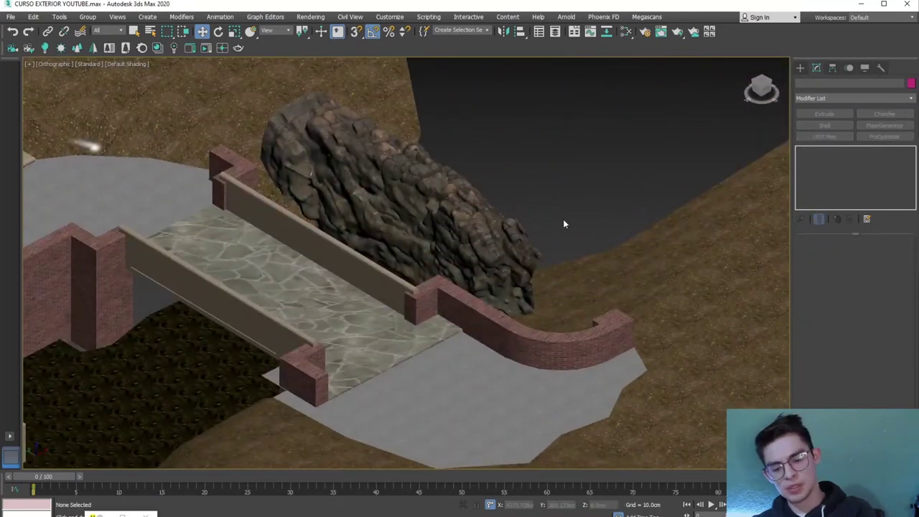
In the Slate Material Editor, clear existing nodes and display the cliff rock's material parameters
{"action": "key", "text": "m"}
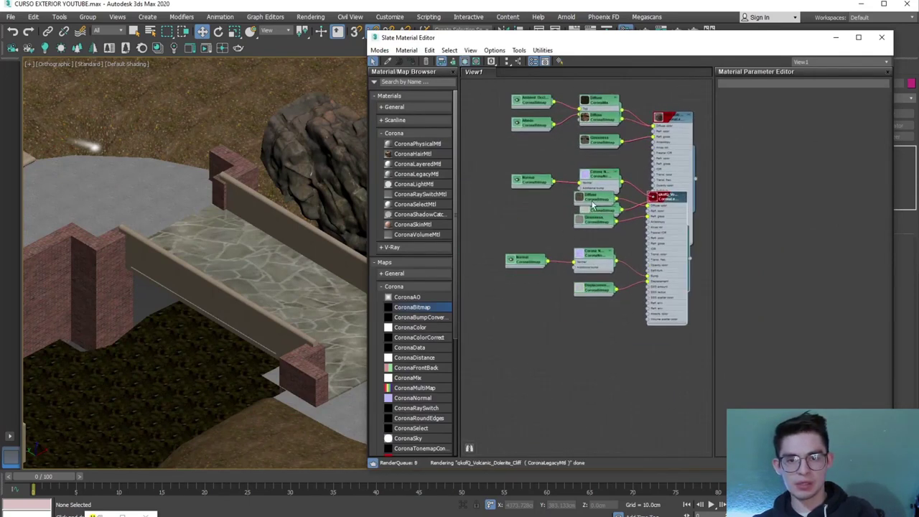
{"action": "scroll", "coordinate": [642, 284], "scroll_direction": "down", "scroll_amount": 3}
{"action": "left_click_drag", "start_coordinate": [553, 106], "coordinate": [648, 305]}
{"action": "key", "text": "Delete"}
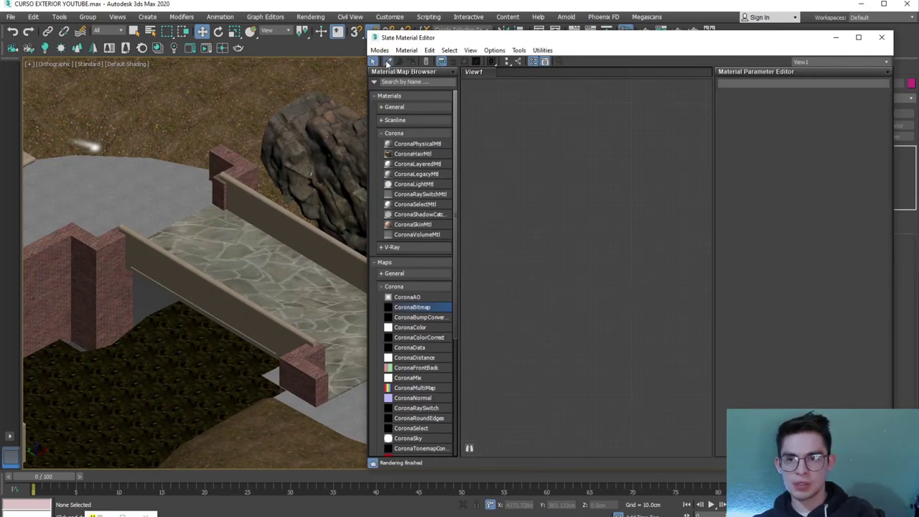
{"action": "left_click", "coordinate": [309, 165]}
{"action": "double_click", "coordinate": [574, 227]}
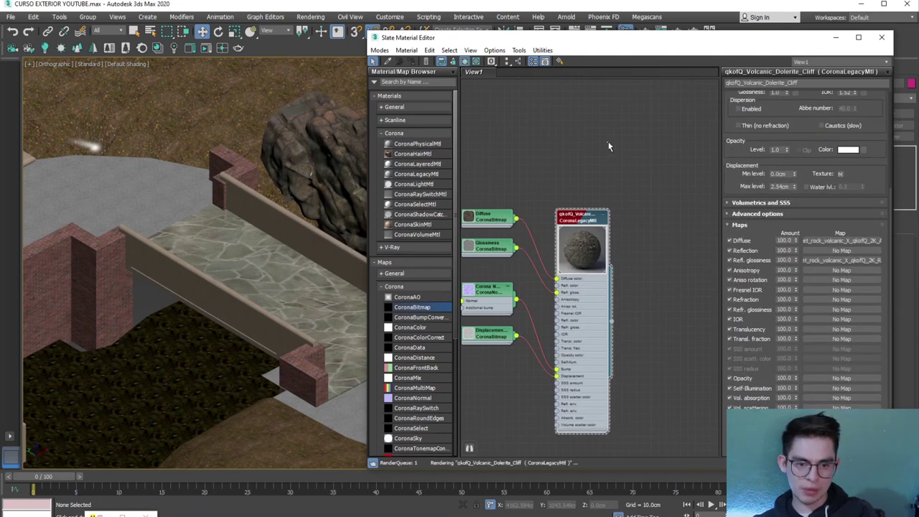
{"action": "left_click", "coordinate": [882, 37]}
Switch the viewport to CoronaCamera001
{"action": "scroll", "coordinate": [530, 175], "scroll_direction": "down", "scroll_amount": 5}
{"action": "key", "text": "c"}
{"action": "left_click", "coordinate": [538, 181]}
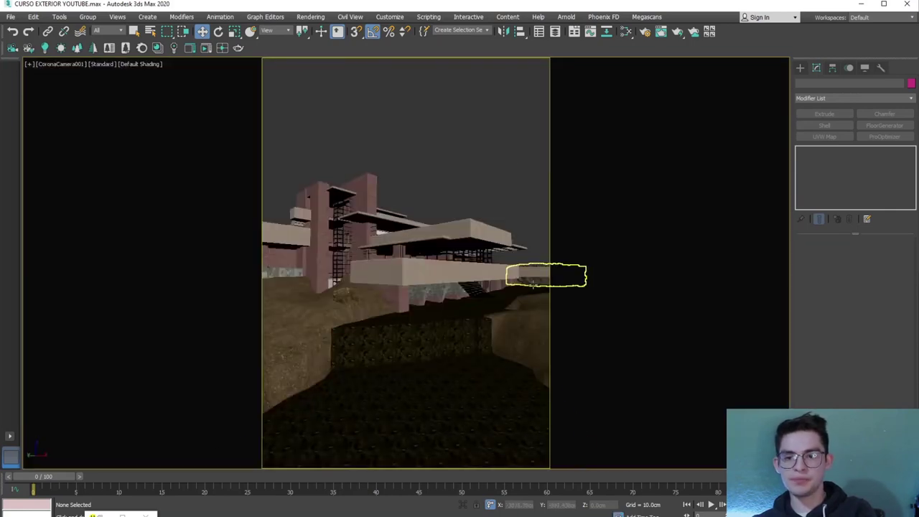
Run a Corona interactive render of the camera shot, zoom in to check it, then select the cliff rock
{"action": "left_click", "coordinate": [205, 48]}
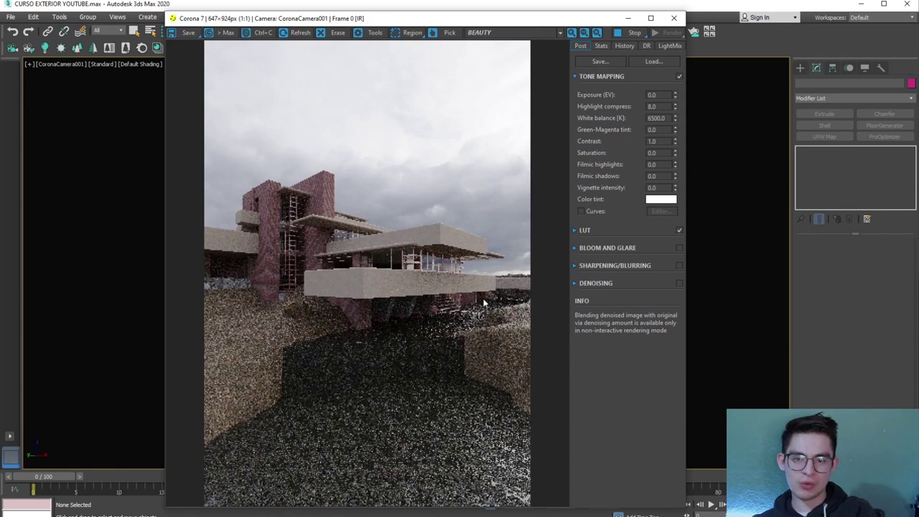
{"action": "scroll", "coordinate": [516, 310], "scroll_direction": "up", "scroll_amount": 1}
{"action": "scroll", "coordinate": [438, 291], "scroll_direction": "up", "scroll_amount": 1}
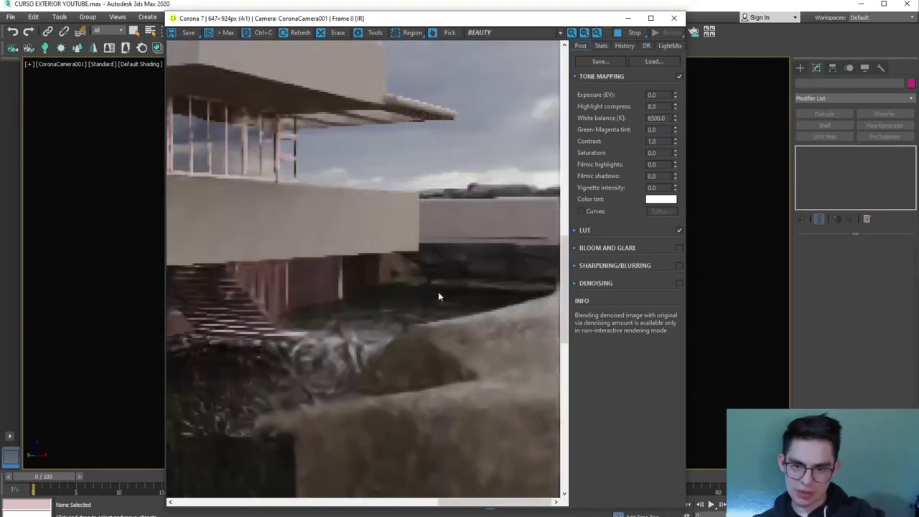
{"action": "scroll", "coordinate": [476, 287], "scroll_direction": "up", "scroll_amount": 1}
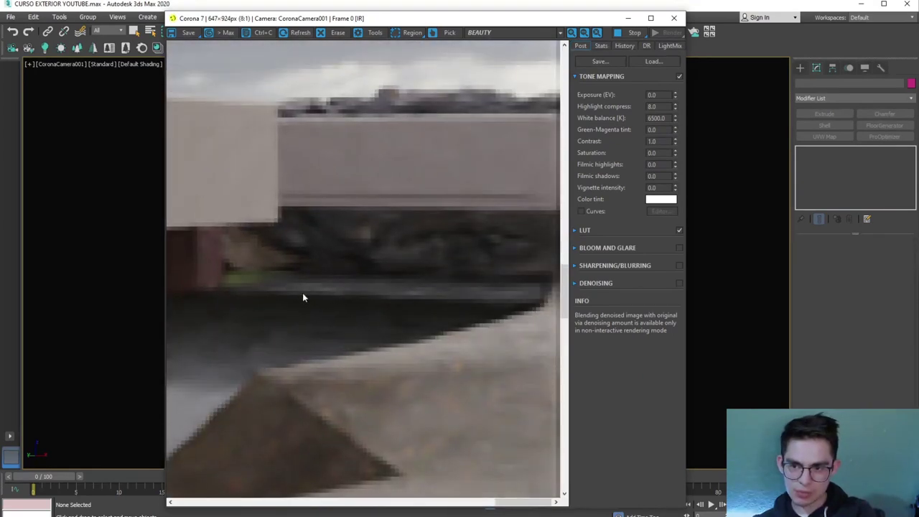
{"action": "scroll", "coordinate": [302, 297], "scroll_direction": "down", "scroll_amount": 2}
{"action": "left_click", "coordinate": [628, 18]}
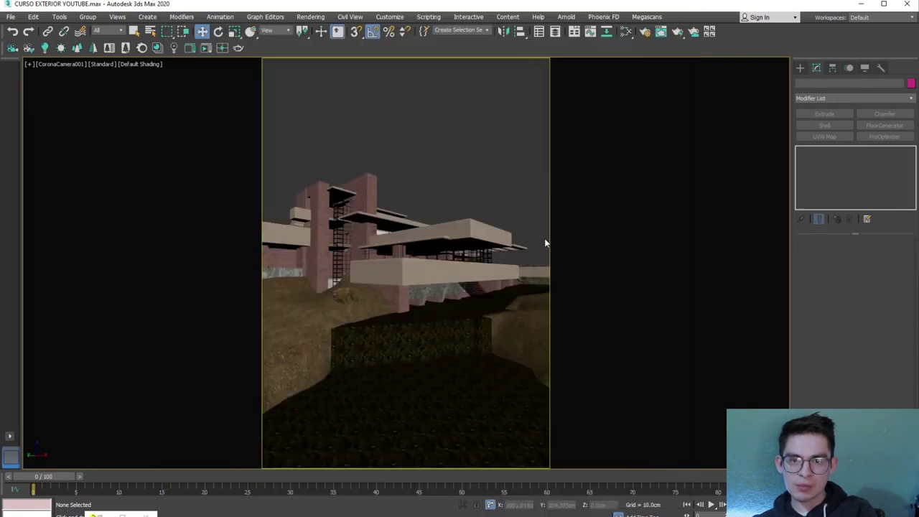
{"action": "left_click", "coordinate": [542, 277]}
Frame the selected cliff rock and orbit around it to check its fit against the bridge wall
{"action": "key", "text": "u"}
{"action": "key", "text": "z"}
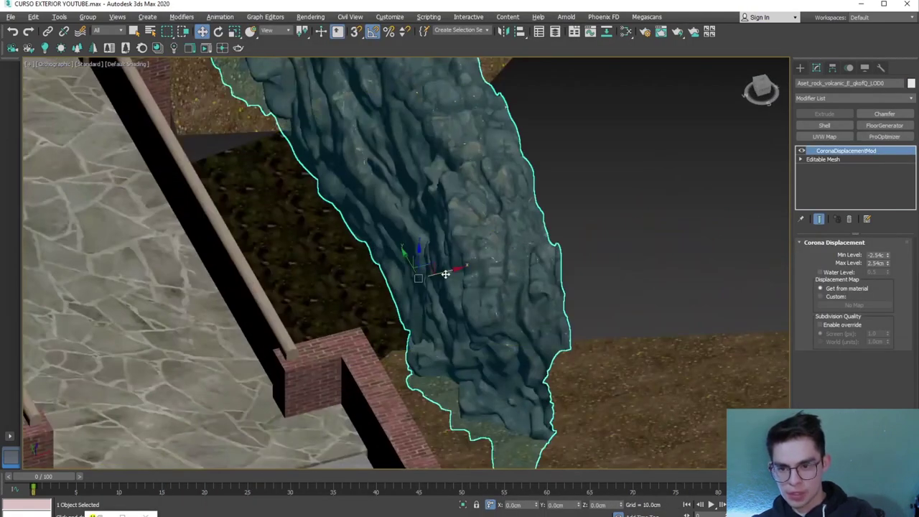
{"action": "middle_click_drag", "start_coordinate": [445, 273], "coordinate": [375, 293]}
{"action": "scroll", "coordinate": [353, 287], "scroll_direction": "down", "scroll_amount": 2}
{"action": "scroll", "coordinate": [321, 279], "scroll_direction": "down", "scroll_amount": 2}
{"action": "scroll", "coordinate": [321, 280], "scroll_direction": "up", "scroll_amount": 2}
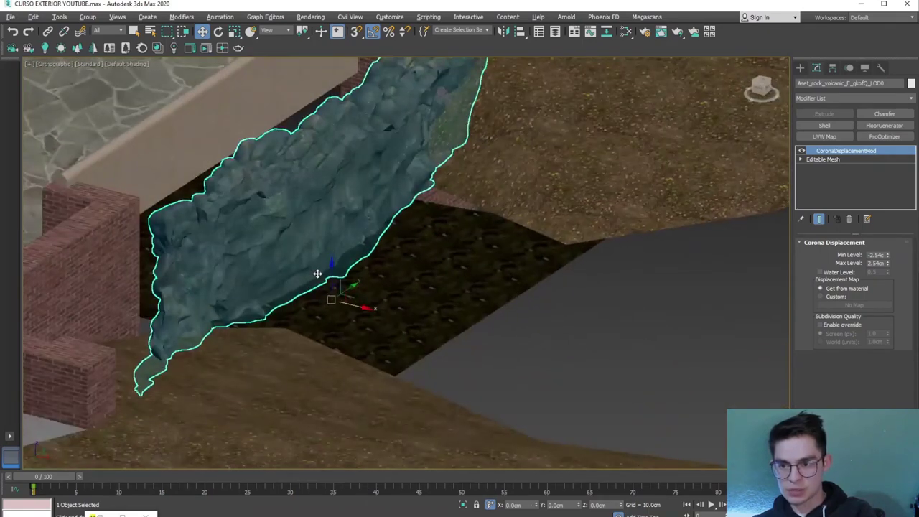
{"action": "scroll", "coordinate": [332, 302], "scroll_direction": "down", "scroll_amount": 2}
{"action": "scroll", "coordinate": [324, 308], "scroll_direction": "down", "scroll_amount": 3}
{"action": "middle_click_drag", "start_coordinate": [324, 308], "coordinate": [520, 262], "text": "alt"}
{"action": "scroll", "coordinate": [484, 216], "scroll_direction": "up", "scroll_amount": 2}
{"action": "scroll", "coordinate": [495, 175], "scroll_direction": "up", "scroll_amount": 2}
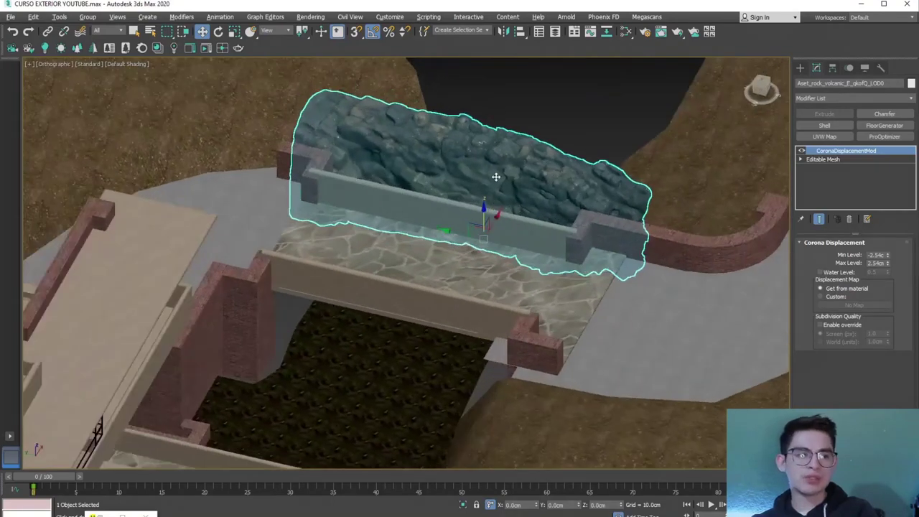
{"action": "scroll", "coordinate": [505, 166], "scroll_direction": "up", "scroll_amount": 3}
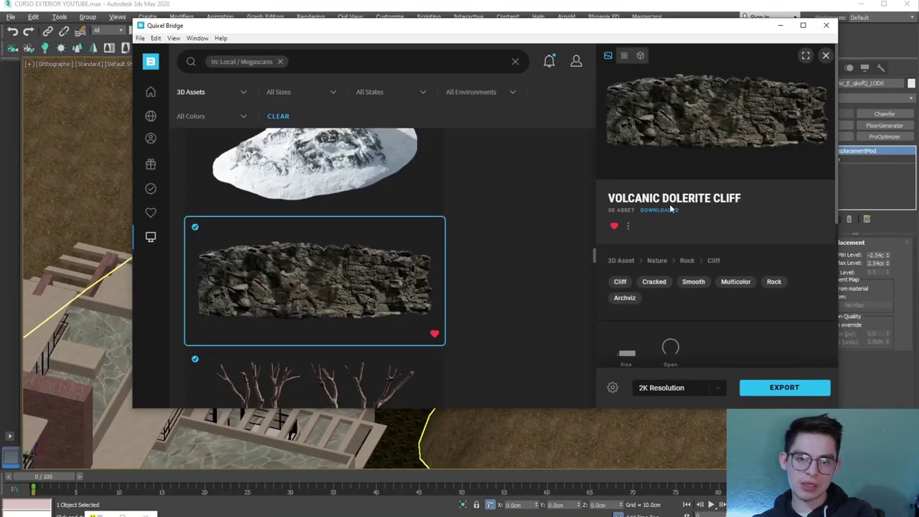
Minimise Bridge and, in Top view, Shift-drag the rock to the stream's left bank to clone it
{"action": "left_click", "coordinate": [780, 25]}
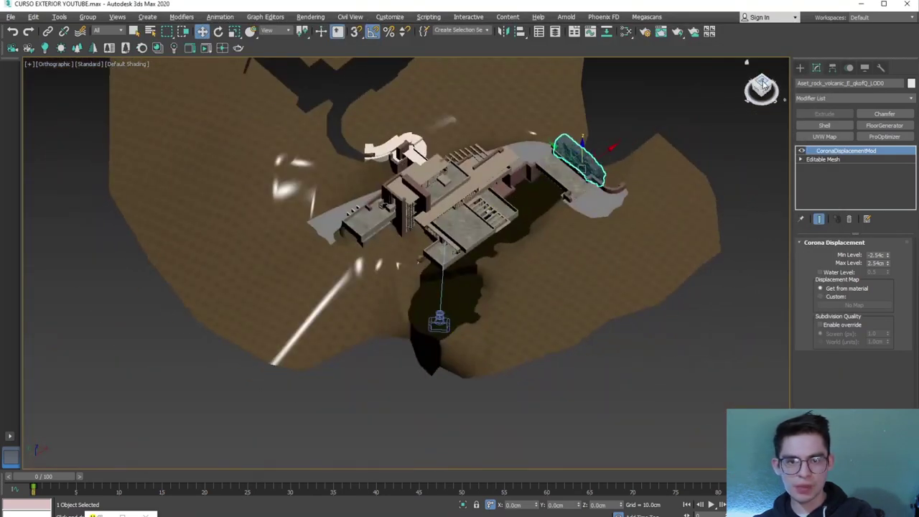
{"action": "left_click", "coordinate": [763, 85]}
{"action": "scroll", "coordinate": [596, 165], "scroll_direction": "up", "scroll_amount": 3}
{"action": "scroll", "coordinate": [617, 172], "scroll_direction": "up", "scroll_amount": 2}
{"action": "left_click_drag", "start_coordinate": [628, 201], "coordinate": [250, 198]}
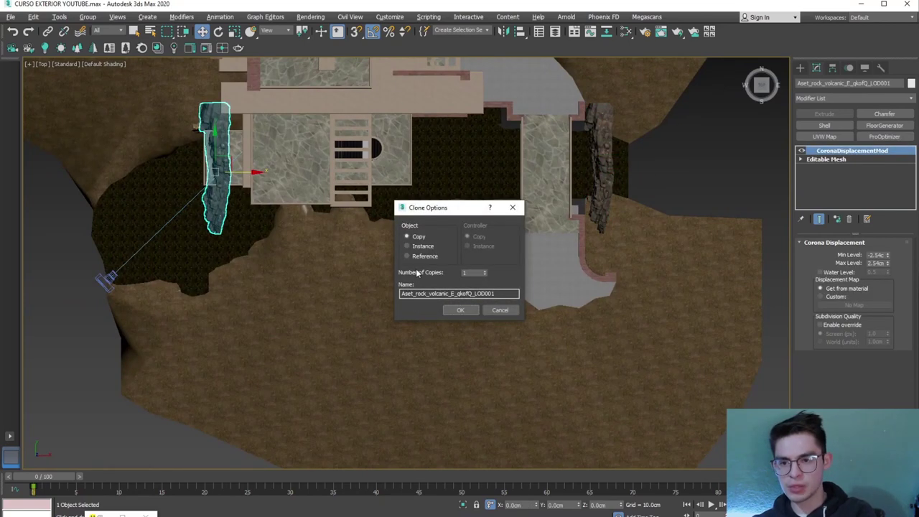
Confirm one Instance copy of the cliff rock in Clone Options
{"action": "left_click", "coordinate": [460, 310]}
{"action": "scroll", "coordinate": [416, 236], "scroll_direction": "up", "scroll_amount": 3}
{"action": "scroll", "coordinate": [383, 288], "scroll_direction": "up", "scroll_amount": 2}
{"action": "scroll", "coordinate": [405, 252], "scroll_direction": "up", "scroll_amount": 1}
{"action": "mouse_move", "coordinate": [406, 253]}
{"action": "middle_mouse_down"}
{"action": "mouse_move", "coordinate": [251, 232]}
{"action": "mouse_move", "coordinate": [316, 217]}
{"action": "mouse_move", "coordinate": [299, 180]}
{"action": "mouse_move", "coordinate": [274, 296]}
{"action": "mouse_move", "coordinate": [373, 216]}
{"action": "middle_mouse_up"}
Rotate the instanced rock 115° about Z and slide it into place along the left bank
{"action": "key", "text": "t"}
{"action": "key", "text": "e"}
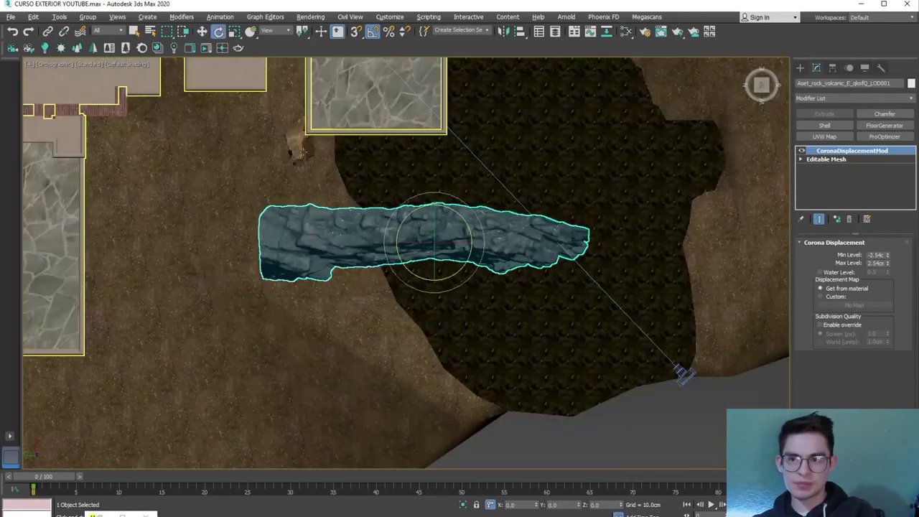
{"action": "left_click_drag", "start_coordinate": [452, 208], "coordinate": [413, 181]}
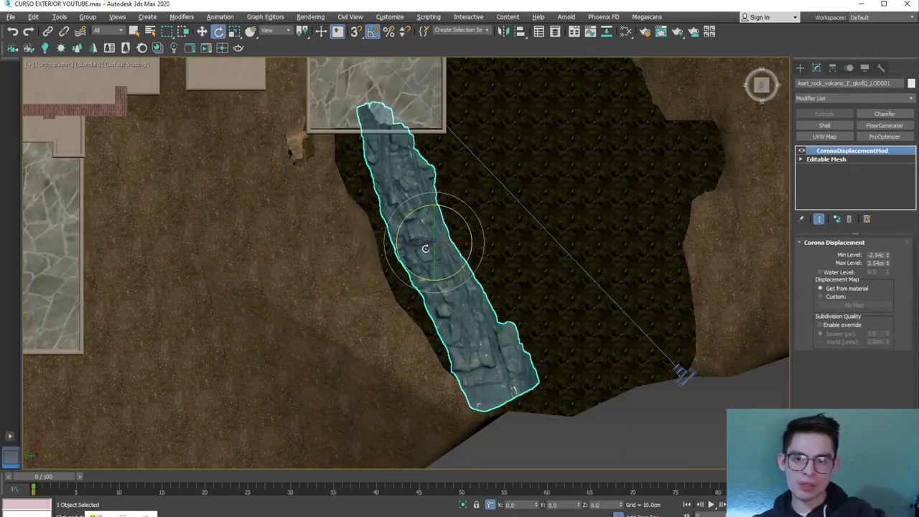
{"action": "mouse_move", "coordinate": [435, 242]}
{"action": "left_mouse_down"}
{"action": "mouse_move", "coordinate": [406, 259]}
{"action": "mouse_move", "coordinate": [402, 250]}
{"action": "left_mouse_up"}
{"action": "mouse_move", "coordinate": [402, 250]}
{"action": "middle_mouse_down", "text": "alt"}
{"action": "mouse_move", "coordinate": [388, 280]}
{"action": "mouse_move", "coordinate": [404, 247]}
{"action": "mouse_move", "coordinate": [440, 300]}
{"action": "middle_mouse_up", "text": "alt"}
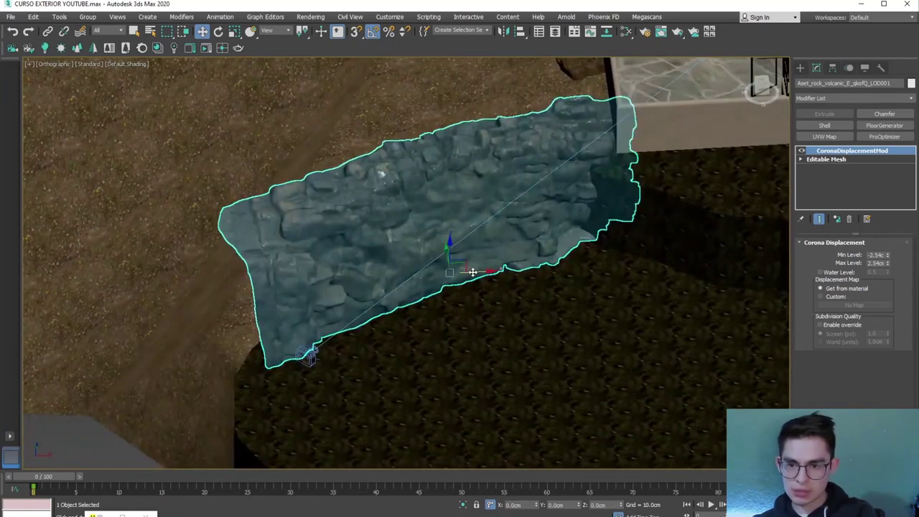
{"action": "mouse_move", "coordinate": [469, 271]}
{"action": "left_mouse_down"}
{"action": "mouse_move", "coordinate": [440, 287]}
{"action": "mouse_move", "coordinate": [387, 273]}
{"action": "mouse_move", "coordinate": [410, 271]}
{"action": "mouse_move", "coordinate": [436, 288]}
{"action": "left_mouse_up"}
From CoronaCamera001 with nothing selected, start a Corona interactive render of both cliff rocks
{"action": "key", "text": "c"}
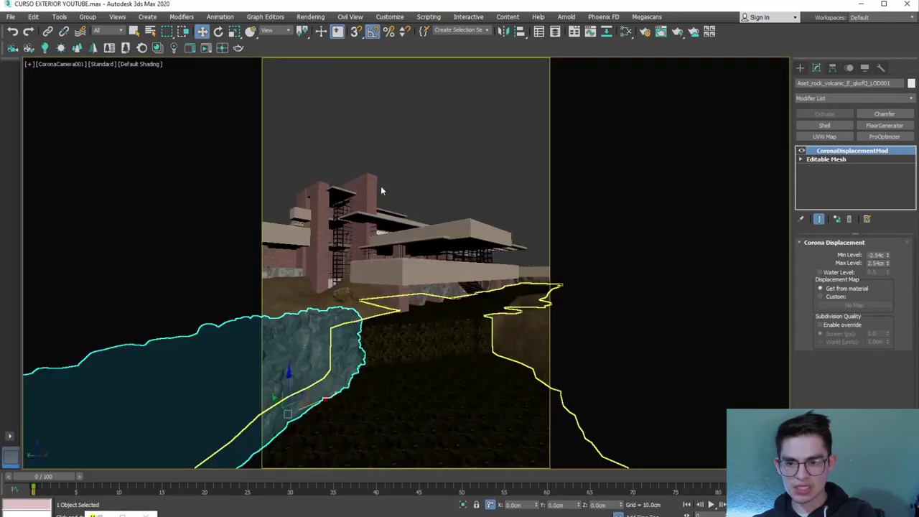
{"action": "left_click", "coordinate": [387, 184]}
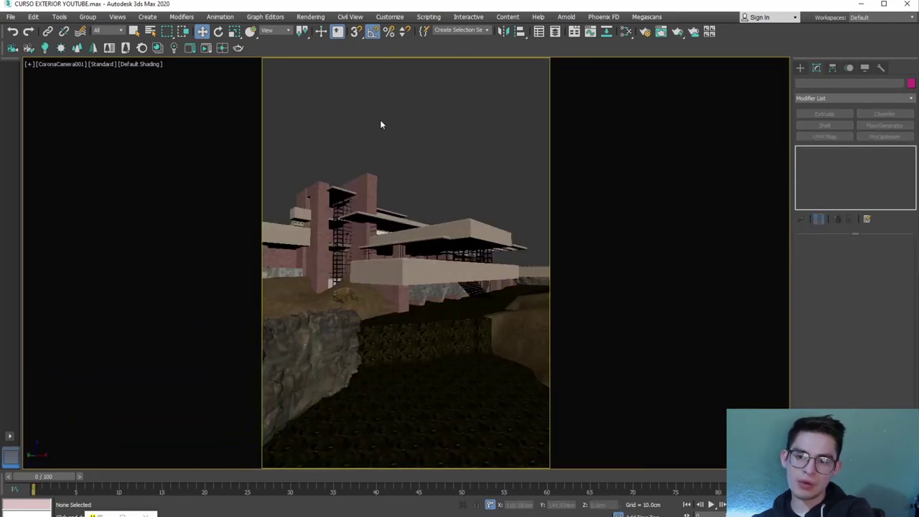
{"action": "left_click", "coordinate": [204, 48]}
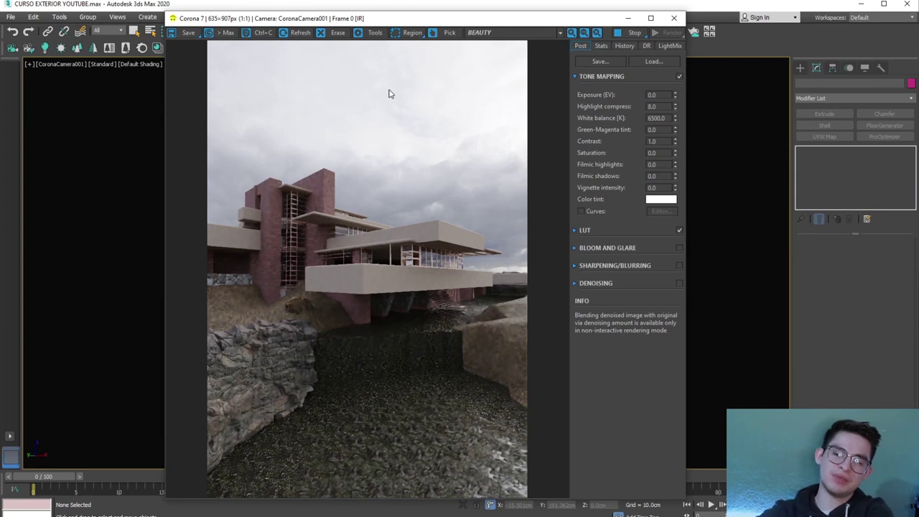
Stop the interactive render, close the VFB, and switch to an orthographic view of the terrain
{"action": "left_click", "coordinate": [615, 39]}
{"action": "key", "text": "u"}
{"action": "scroll", "coordinate": [452, 166], "scroll_direction": "down", "scroll_amount": 10}
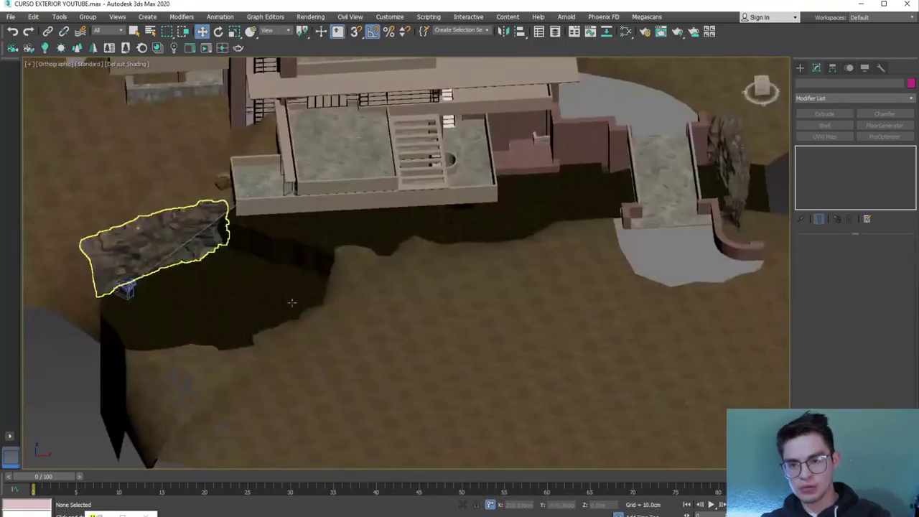
{"action": "middle_click_drag", "start_coordinate": [333, 323], "coordinate": [433, 420], "text": "alt"}
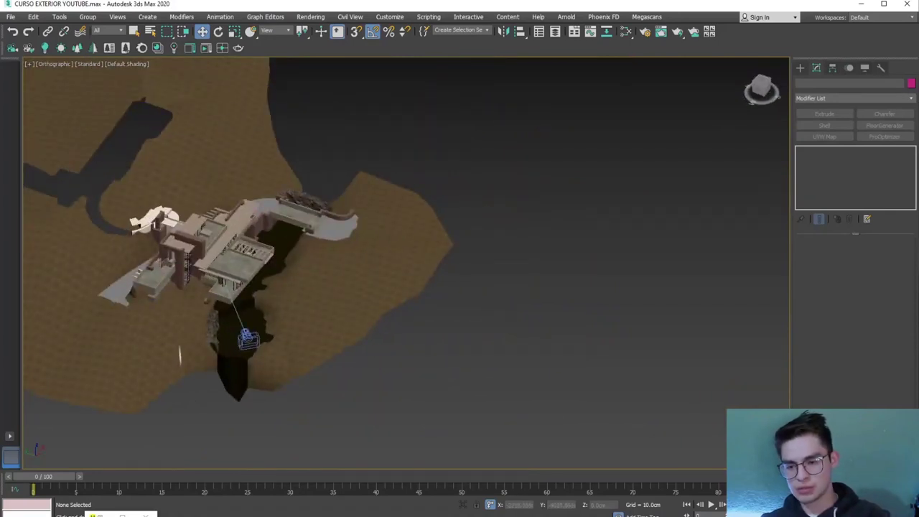
In Quixel Bridge, scroll the asset list and select the Icelandic Lava Spire cliff
{"action": "key", "text": "alt+Tab"}
{"action": "scroll", "coordinate": [495, 285], "scroll_direction": "up", "scroll_amount": 1}
{"action": "scroll", "coordinate": [494, 286], "scroll_direction": "down", "scroll_amount": 1}
{"action": "scroll", "coordinate": [494, 286], "scroll_direction": "down", "scroll_amount": 2}
{"action": "scroll", "coordinate": [494, 286], "scroll_direction": "down", "scroll_amount": 1}
{"action": "scroll", "coordinate": [493, 287], "scroll_direction": "down", "scroll_amount": 1}
{"action": "scroll", "coordinate": [493, 287], "scroll_direction": "down", "scroll_amount": 1}
{"action": "scroll", "coordinate": [493, 287], "scroll_direction": "down", "scroll_amount": 1}
{"action": "scroll", "coordinate": [493, 287], "scroll_direction": "down", "scroll_amount": 2}
{"action": "scroll", "coordinate": [492, 289], "scroll_direction": "down", "scroll_amount": 1}
{"action": "scroll", "coordinate": [493, 294], "scroll_direction": "down", "scroll_amount": 1}
{"action": "scroll", "coordinate": [493, 291], "scroll_direction": "down", "scroll_amount": 2}
{"action": "scroll", "coordinate": [488, 280], "scroll_direction": "up", "scroll_amount": 1}
{"action": "left_click", "coordinate": [468, 248]}
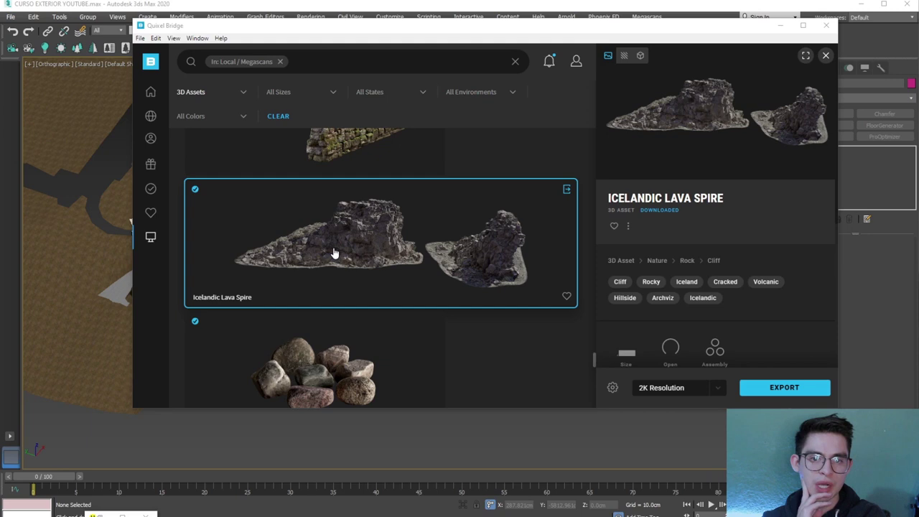
Export the Icelandic Lava Spire to 3ds Max and minimise Bridge
{"action": "left_click", "coordinate": [780, 393]}
{"action": "left_click", "coordinate": [780, 26]}
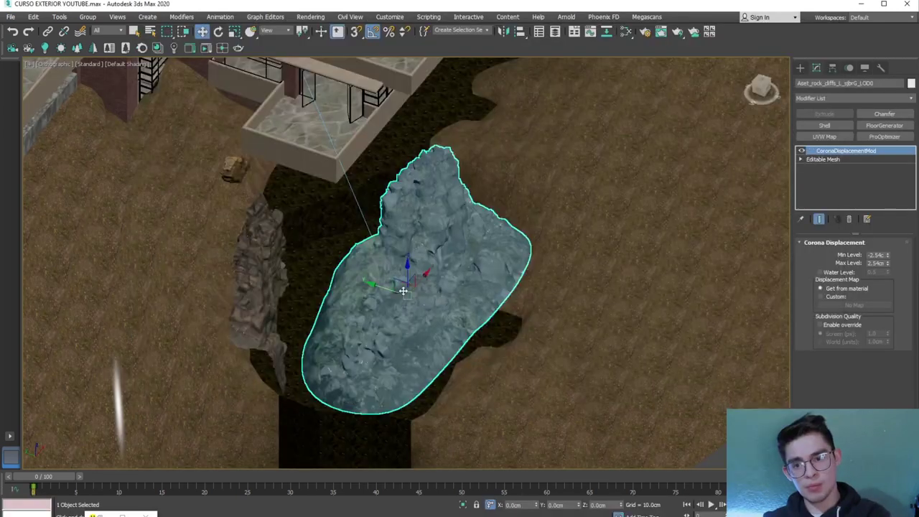
{"action": "scroll", "coordinate": [404, 287], "scroll_direction": "down", "scroll_amount": 3}
{"action": "scroll", "coordinate": [404, 252], "scroll_direction": "up", "scroll_amount": 5}
{"action": "scroll", "coordinate": [381, 262], "scroll_direction": "down", "scroll_amount": 1}
View the Icelandic Lava Spire's Corona material parameters in the Slate editor, then close it
{"action": "key", "text": "m"}
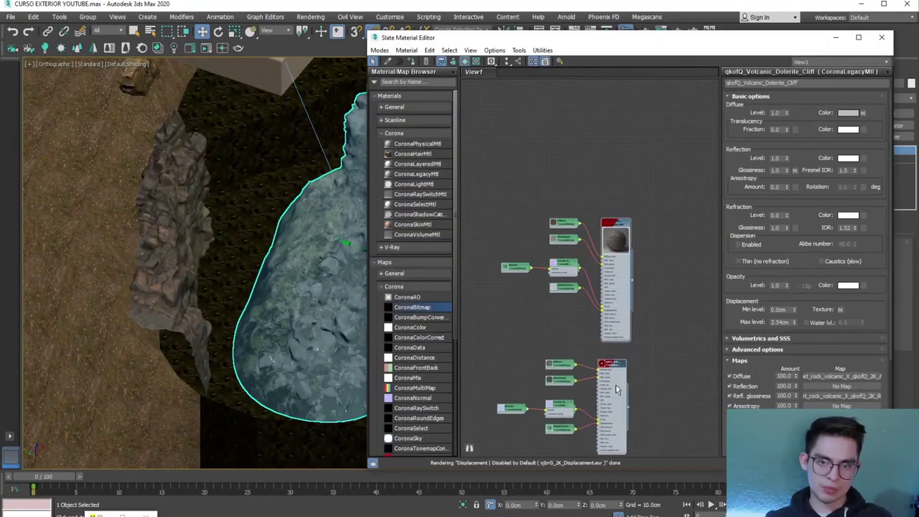
{"action": "double_click", "coordinate": [621, 280]}
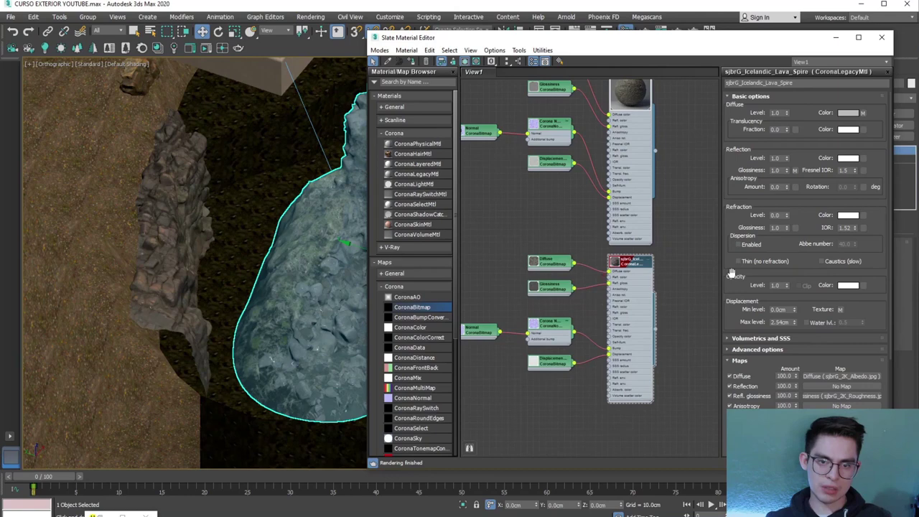
{"action": "scroll", "coordinate": [762, 406], "scroll_direction": "down", "scroll_amount": 5}
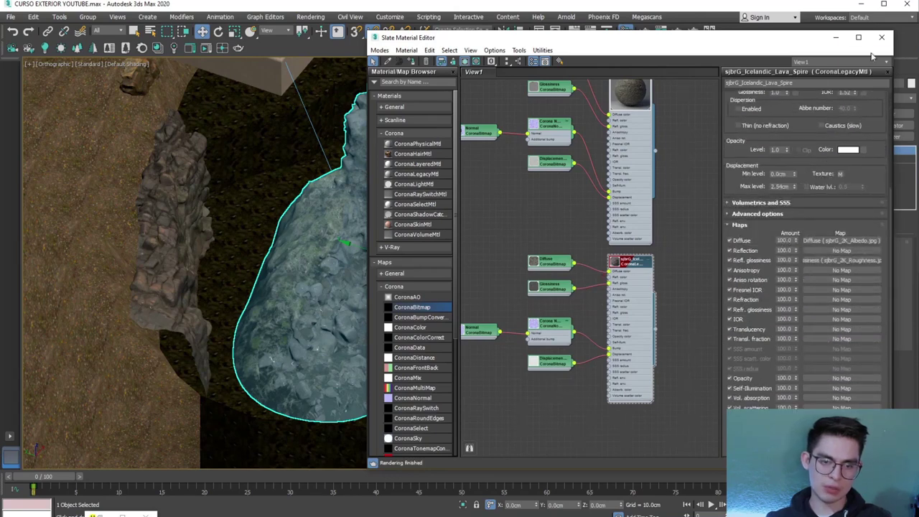
{"action": "left_click", "coordinate": [881, 36]}
{"action": "scroll", "coordinate": [441, 237], "scroll_direction": "down", "scroll_amount": 5}
Turn the lava spire rock about its vertical axis and nudge it slightly right
{"action": "mouse_move", "coordinate": [441, 248]}
{"action": "middle_mouse_down", "text": "alt"}
{"action": "mouse_move", "coordinate": [473, 291]}
{"action": "mouse_move", "coordinate": [413, 207]}
{"action": "mouse_move", "coordinate": [394, 231]}
{"action": "mouse_move", "coordinate": [375, 222]}
{"action": "mouse_move", "coordinate": [412, 278]}
{"action": "mouse_move", "coordinate": [504, 263]}
{"action": "mouse_move", "coordinate": [704, 130]}
{"action": "middle_mouse_up", "text": "alt"}
{"action": "mouse_move", "coordinate": [746, 63]}
{"action": "middle_mouse_down", "text": "alt"}
{"action": "mouse_move", "coordinate": [503, 180]}
{"action": "mouse_move", "coordinate": [396, 320]}
{"action": "middle_mouse_up", "text": "alt"}
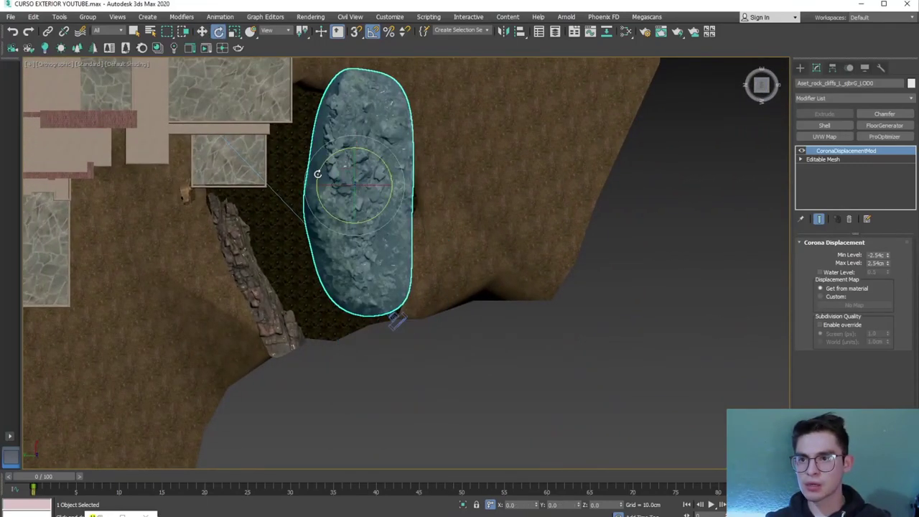
{"action": "middle_click_drag", "start_coordinate": [317, 173], "coordinate": [333, 222]}
{"action": "left_click_drag", "start_coordinate": [333, 223], "coordinate": [465, 244]}
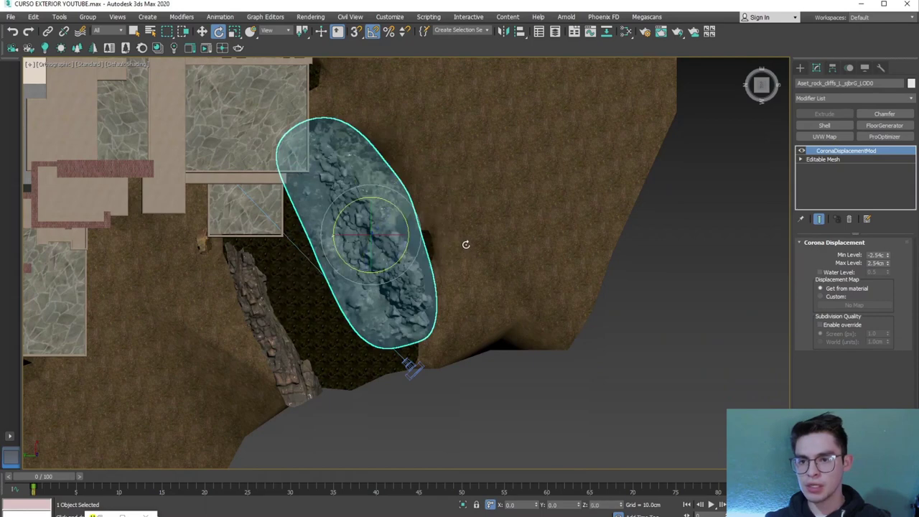
{"action": "key", "text": "w"}
{"action": "middle_click_drag", "start_coordinate": [466, 244], "coordinate": [362, 271], "text": "alt"}
{"action": "left_click_drag", "start_coordinate": [362, 271], "coordinate": [393, 269]}
{"action": "mouse_move", "coordinate": [393, 268]}
{"action": "middle_mouse_down", "text": "alt"}
{"action": "mouse_move", "coordinate": [405, 259]}
{"action": "mouse_move", "coordinate": [409, 267]}
{"action": "middle_mouse_up", "text": "alt"}
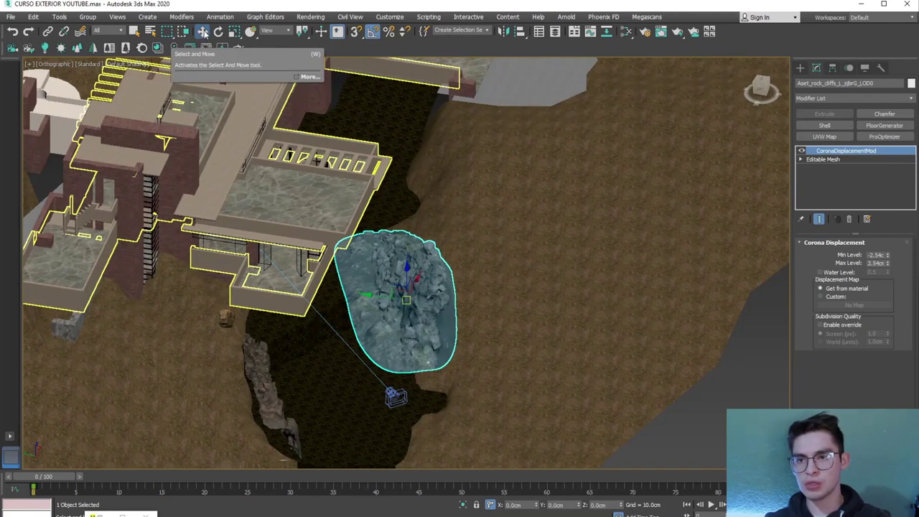
Lower the rock into the stream bank and check it through CoronaCamera001
{"action": "middle_click_drag", "start_coordinate": [253, 114], "coordinate": [429, 204], "text": "alt"}
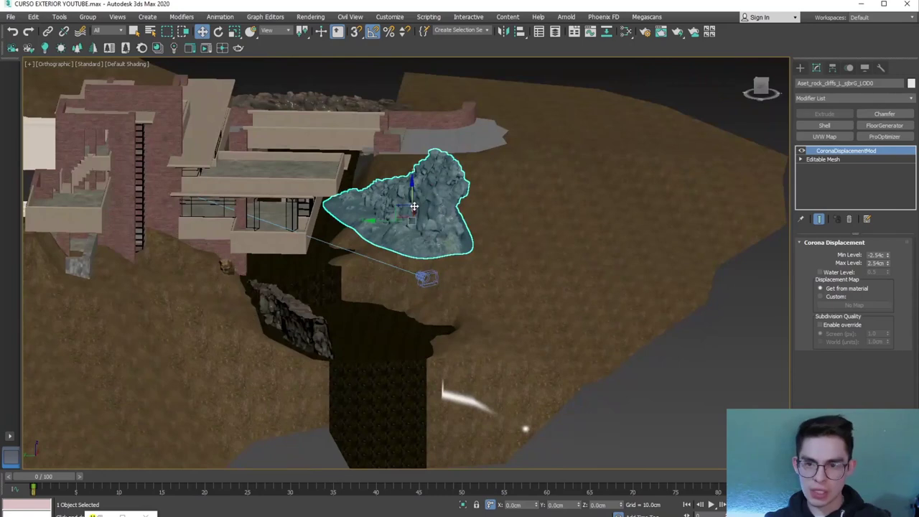
{"action": "left_click_drag", "start_coordinate": [413, 200], "coordinate": [433, 301]}
{"action": "scroll", "coordinate": [397, 325], "scroll_direction": "up", "scroll_amount": 4}
{"action": "mouse_move", "coordinate": [414, 307]}
{"action": "middle_mouse_down", "text": "alt"}
{"action": "mouse_move", "coordinate": [397, 325]}
{"action": "mouse_move", "coordinate": [409, 349]}
{"action": "middle_mouse_up", "text": "alt"}
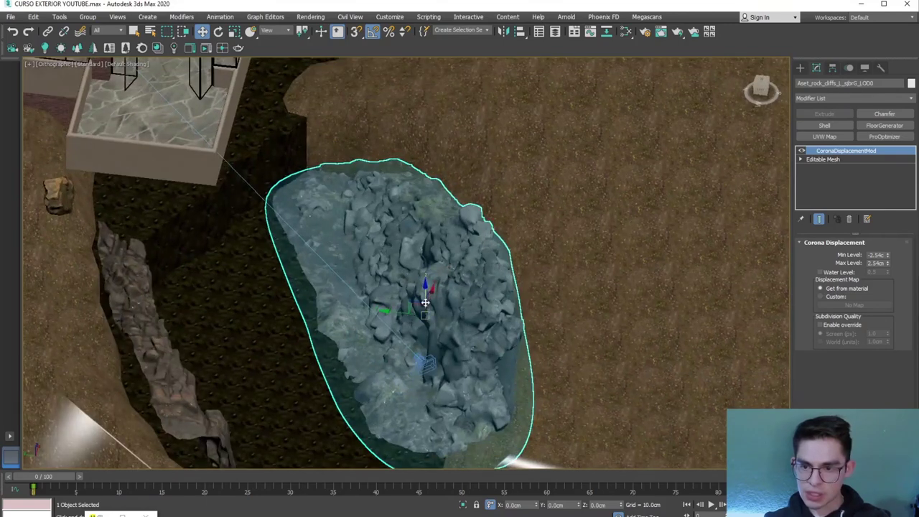
{"action": "middle_click_drag", "start_coordinate": [425, 303], "coordinate": [430, 316], "text": "alt"}
{"action": "scroll", "coordinate": [431, 316], "scroll_direction": "down", "scroll_amount": 3}
{"action": "key", "text": "c"}
Rotate the rock about 10° more in top view so it lies diagonally
{"action": "left_click", "coordinate": [481, 165]}
{"action": "left_click", "coordinate": [483, 380]}
{"action": "key", "text": "z"}
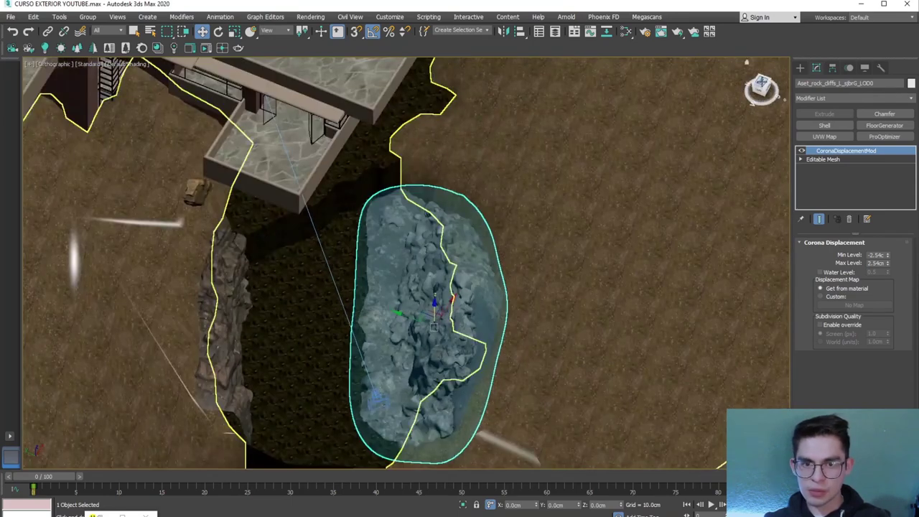
{"action": "mouse_move", "coordinate": [431, 309]}
{"action": "middle_mouse_down", "text": "alt"}
{"action": "mouse_move", "coordinate": [422, 291]}
{"action": "mouse_move", "coordinate": [430, 283]}
{"action": "middle_mouse_up", "text": "alt"}
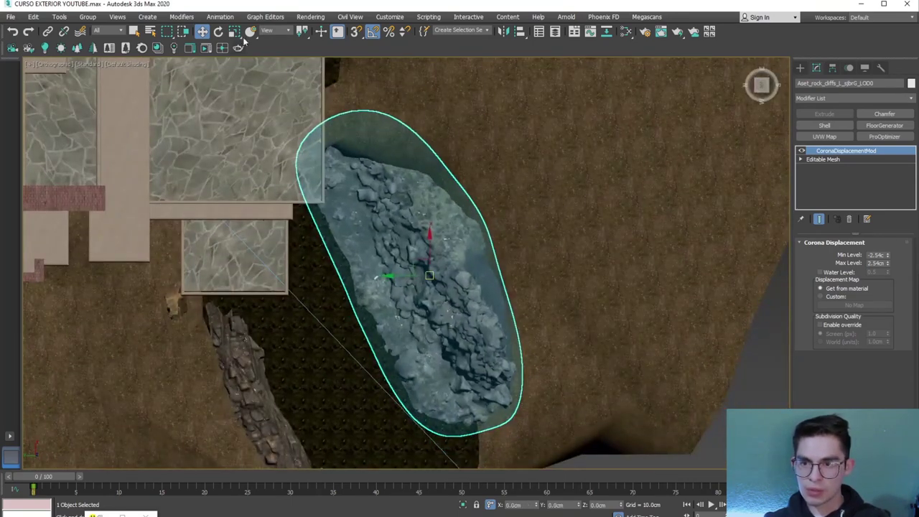
{"action": "key", "text": "e"}
{"action": "left_click_drag", "start_coordinate": [451, 241], "coordinate": [448, 239]}
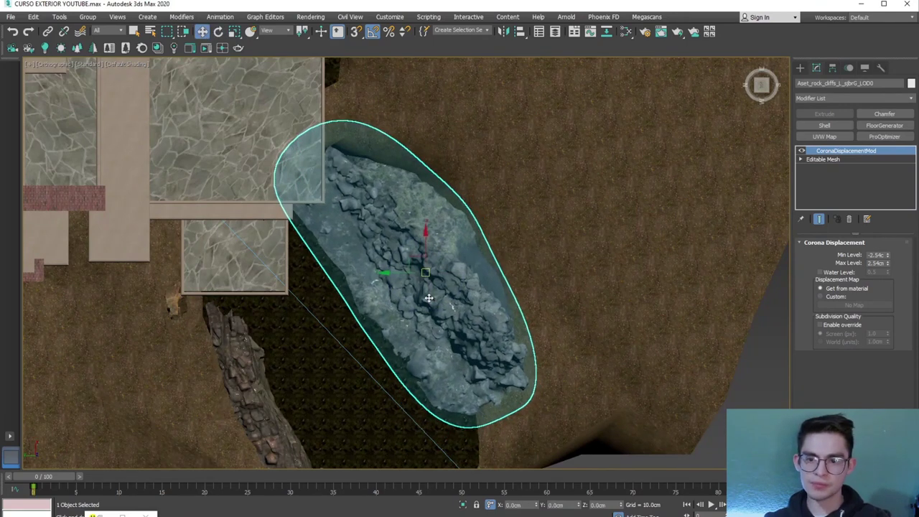
{"action": "key", "text": "c"}
Review the rock's placement by stepping back through earlier views to the camera view
{"action": "left_click", "coordinate": [490, 143]}
{"action": "key", "text": "shift+z"}
{"action": "key", "text": "ctrl+z"}
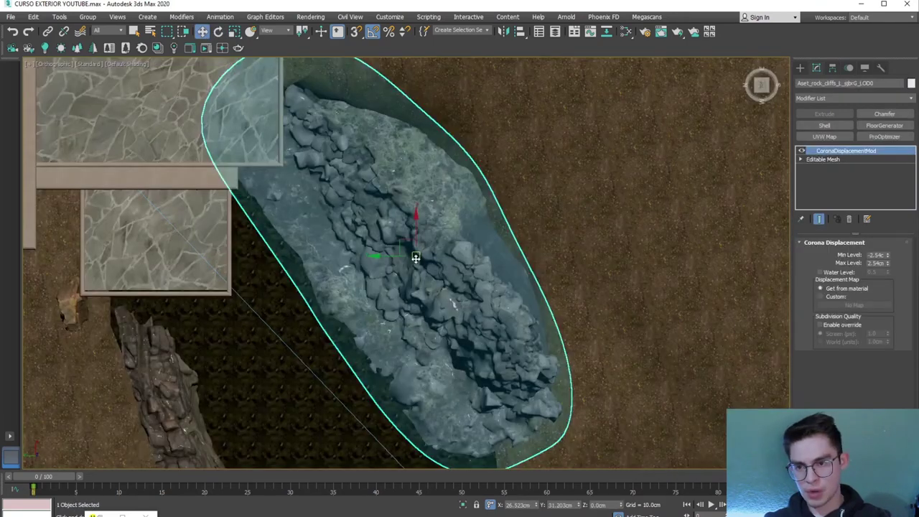
{"action": "key", "text": "shift+z"}
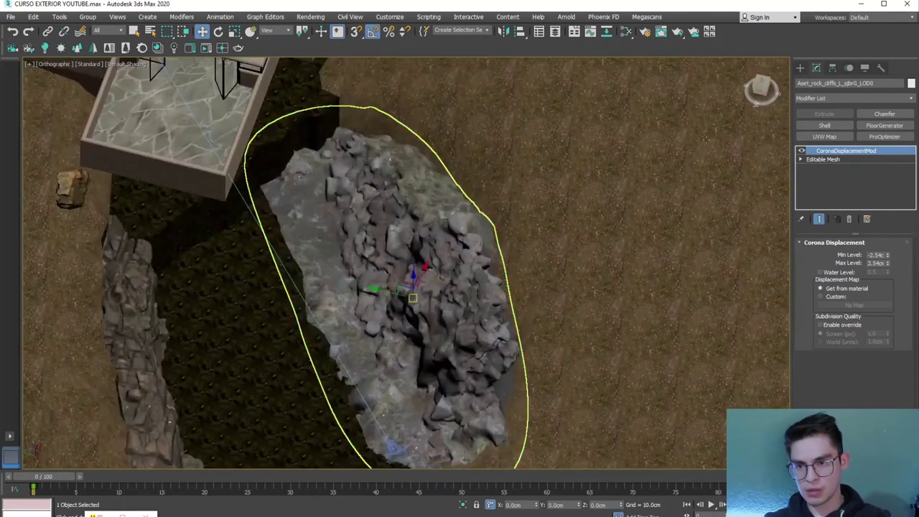
{"action": "key", "text": "shift+z"}
{"action": "key", "text": "shift+z"}
{"action": "key", "text": "shift+z"}
{"action": "key", "text": "shift+z"}
{"action": "key", "text": "shift+z"}
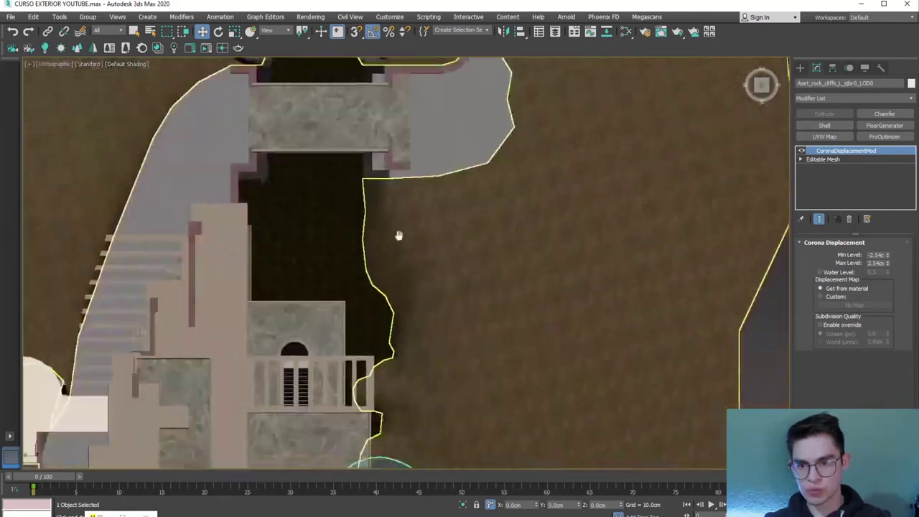
{"action": "key", "text": "shift+z"}
{"action": "key", "text": "shift+z"}
{"action": "key", "text": "shift+z"}
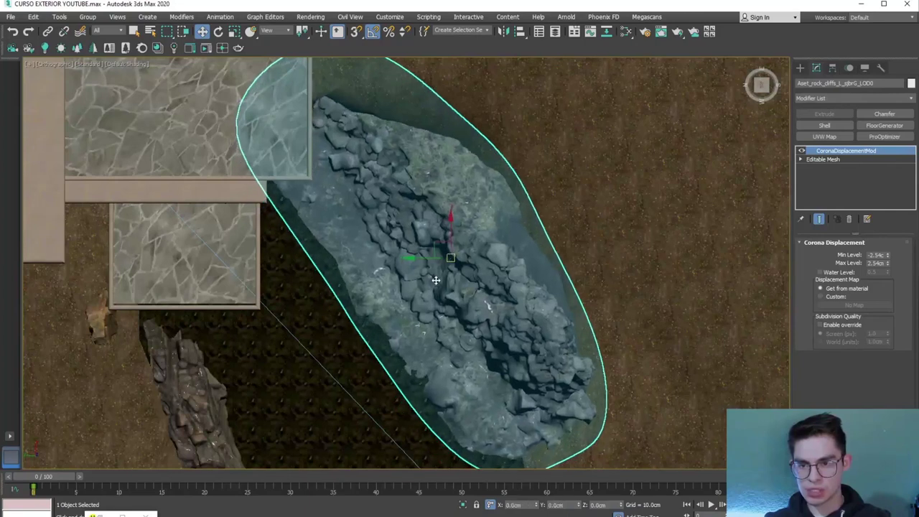
{"action": "key", "text": "shift+z"}
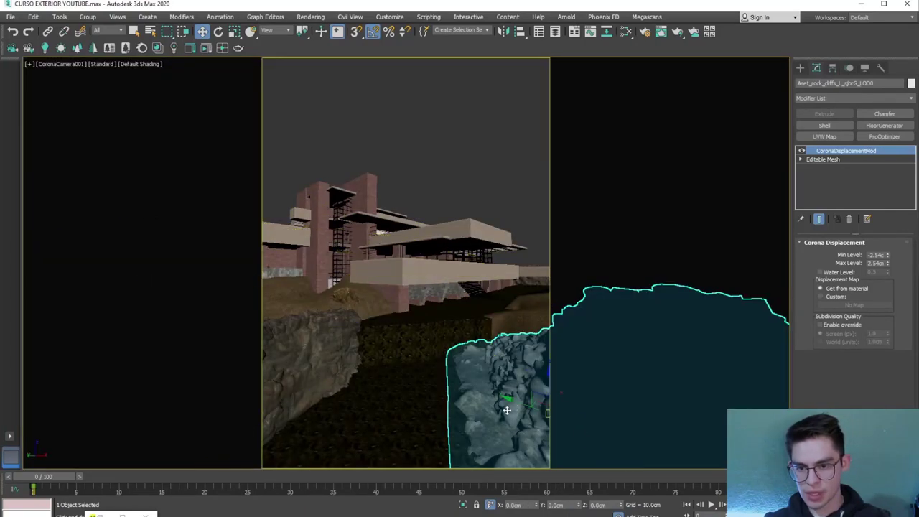
Deselect everything and start a Corona interactive render, orbiting around the rock
{"action": "left_click", "coordinate": [438, 158]}
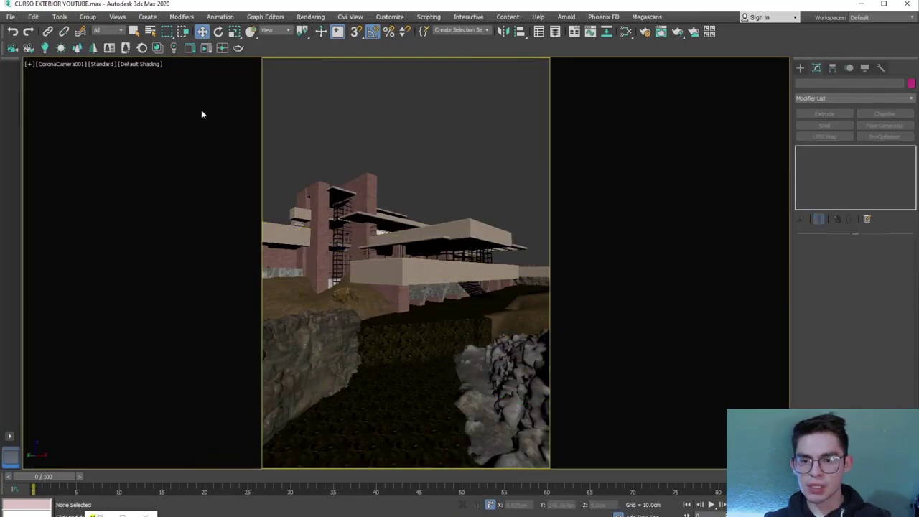
{"action": "left_click", "coordinate": [205, 48]}
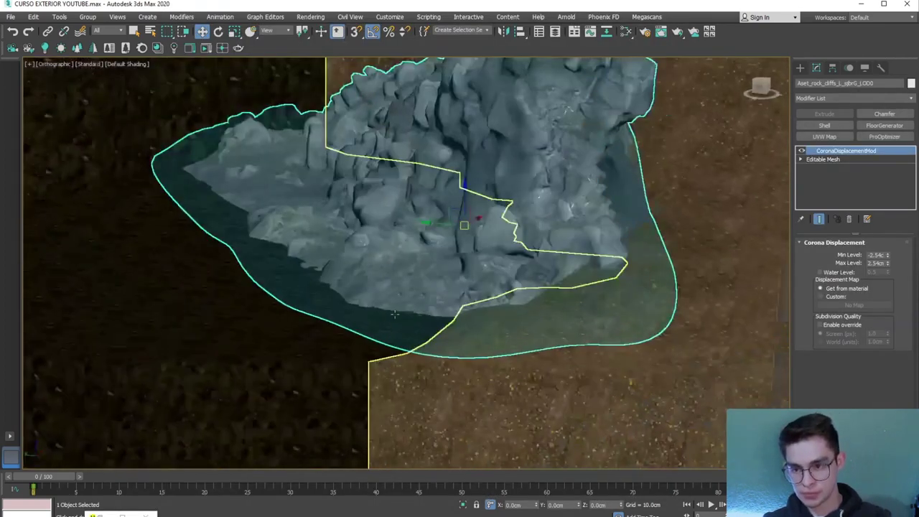
{"action": "mouse_move", "coordinate": [394, 314]}
{"action": "middle_mouse_down", "text": "alt"}
{"action": "mouse_move", "coordinate": [468, 201]}
{"action": "mouse_move", "coordinate": [373, 238]}
{"action": "mouse_move", "coordinate": [322, 154]}
{"action": "middle_mouse_up", "text": "alt"}
{"action": "scroll", "coordinate": [362, 244], "scroll_direction": "down", "scroll_amount": 3}
{"action": "scroll", "coordinate": [309, 172], "scroll_direction": "up", "scroll_amount": 3}
{"action": "scroll", "coordinate": [326, 108], "scroll_direction": "up", "scroll_amount": 2}
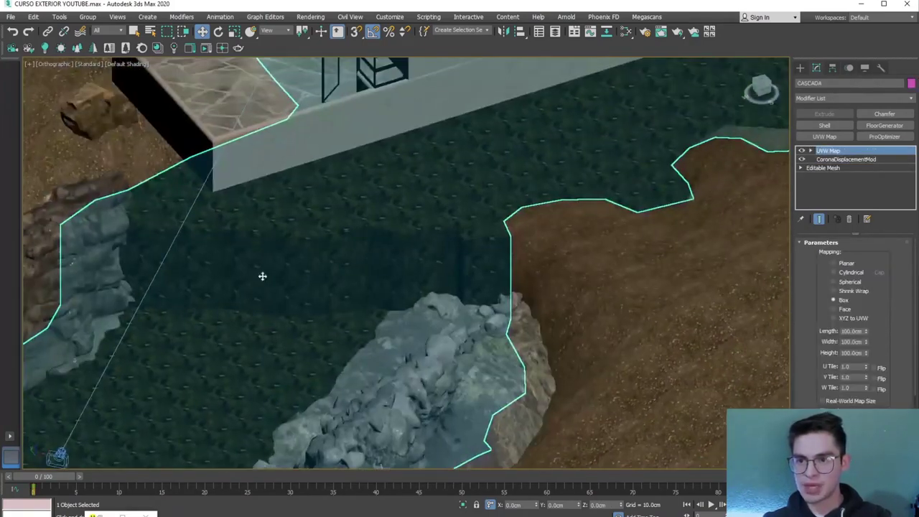
{"action": "scroll", "coordinate": [259, 270], "scroll_direction": "down", "scroll_amount": 2}
{"action": "scroll", "coordinate": [287, 287], "scroll_direction": "down", "scroll_amount": 2}
Render the CoronaCamera001 view interactively, then stop it and close the frame buffer
{"action": "key", "text": "c"}
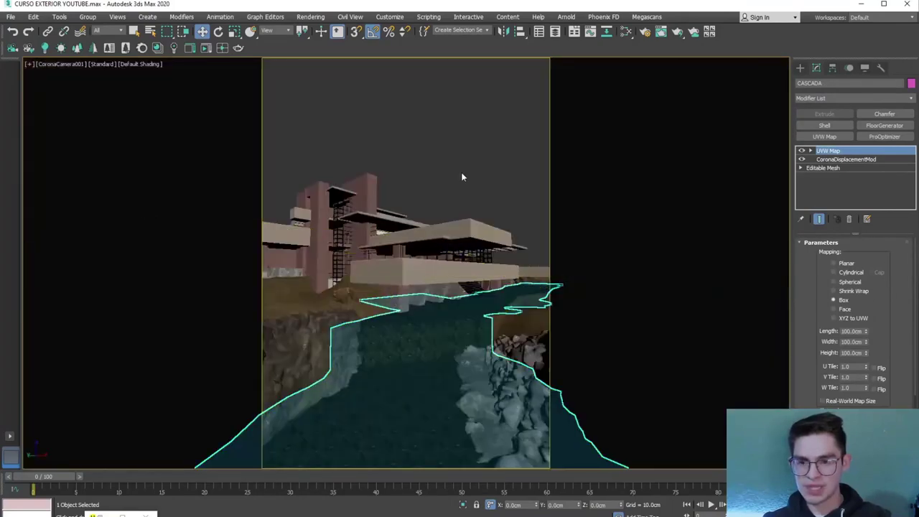
{"action": "left_click", "coordinate": [223, 249]}
{"action": "left_click", "coordinate": [174, 48]}
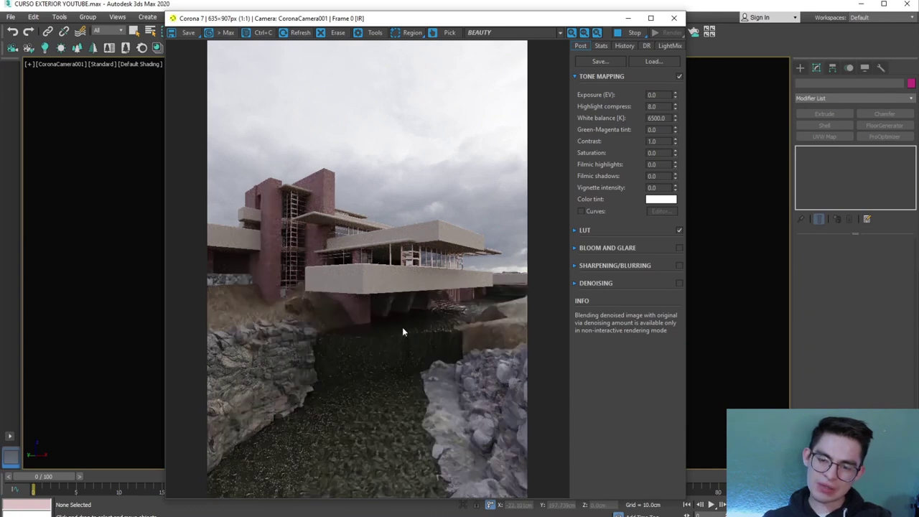
{"action": "left_click", "coordinate": [613, 34]}
{"action": "key", "text": "u"}
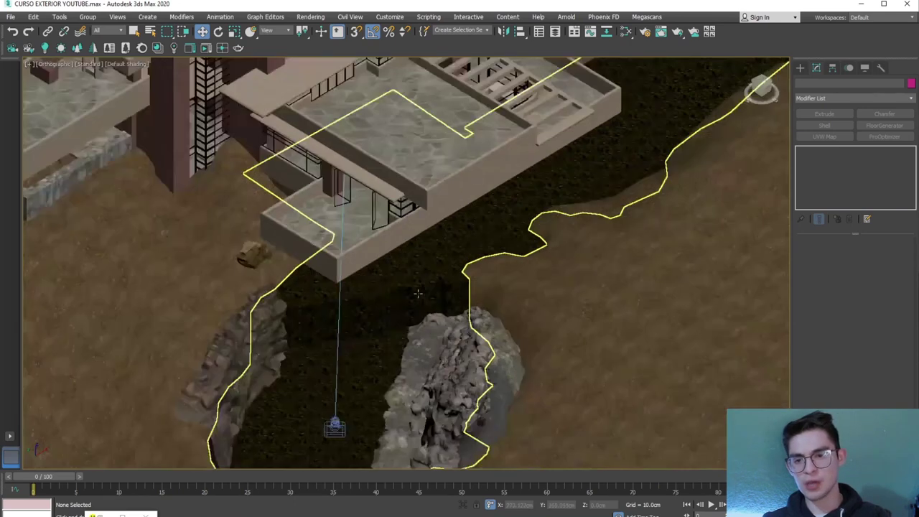
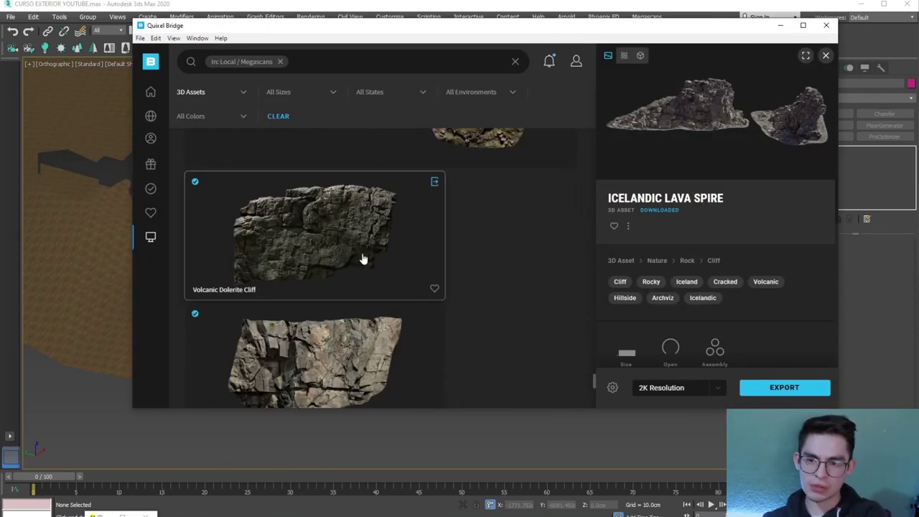
Select the Volcanic Dolerite Cliff asset in Bridge and export it to 3ds Max
{"action": "left_click", "coordinate": [351, 242]}
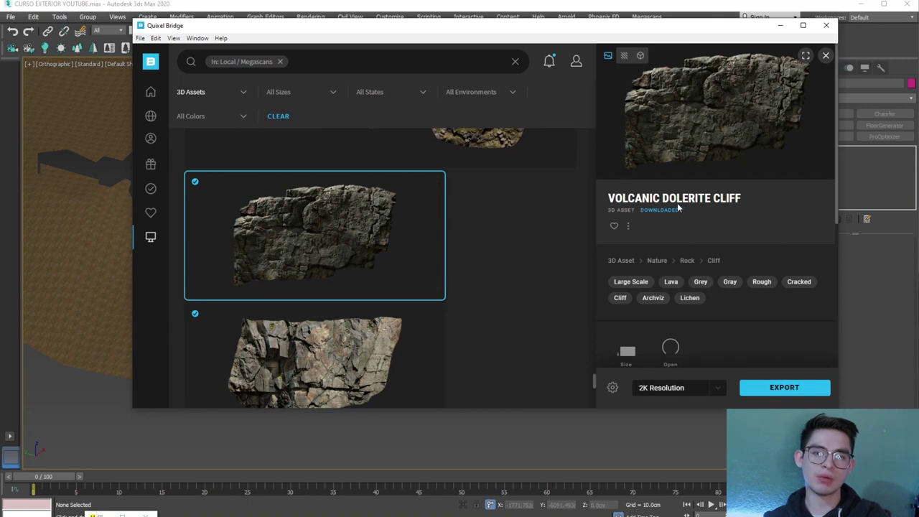
{"action": "left_click", "coordinate": [788, 390]}
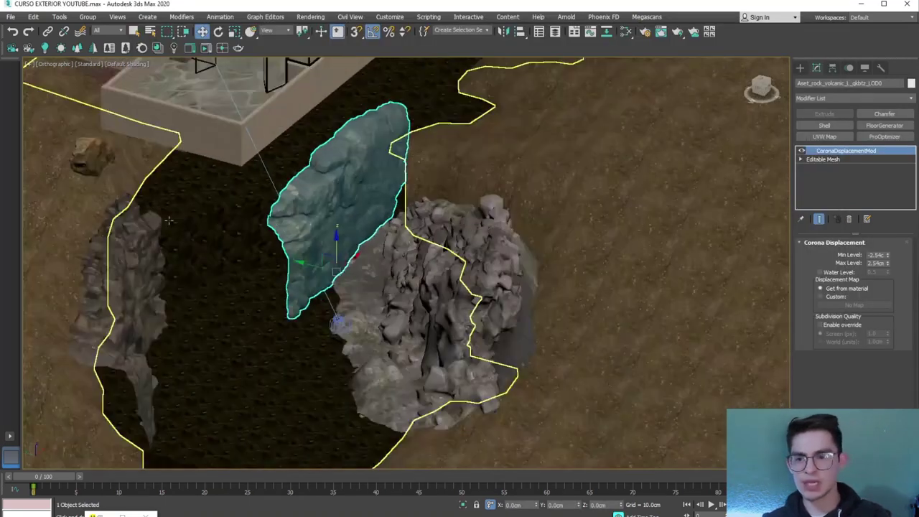
Select the terrain and both existing rocks, then isolate them with Alt+Q
{"action": "left_click", "coordinate": [212, 251], "text": "ctrl"}
{"action": "left_click", "coordinate": [139, 298], "text": "ctrl"}
{"action": "left_click", "coordinate": [399, 316], "text": "ctrl"}
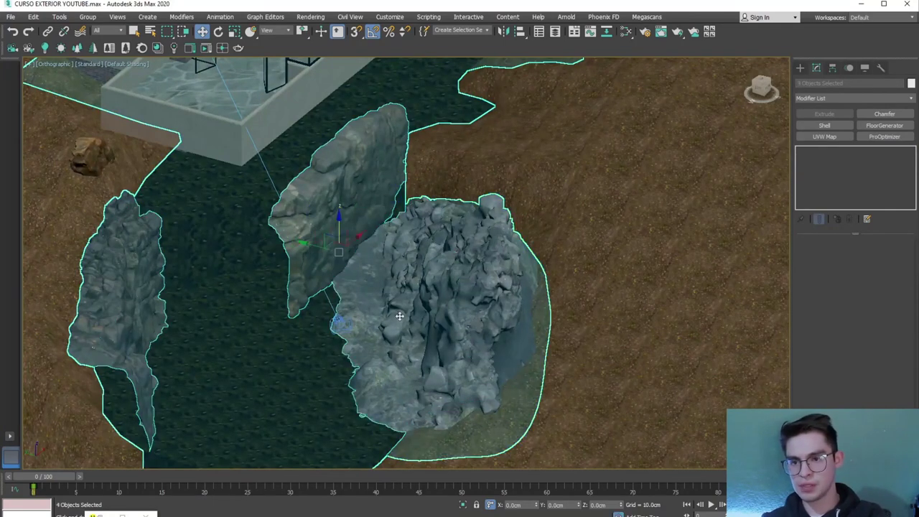
{"action": "key", "text": "alt+q"}
{"action": "scroll", "coordinate": [459, 359], "scroll_direction": "up", "scroll_amount": 5}
Move the new cliff rock beside the large right rock, viewed from above
{"action": "left_click", "coordinate": [387, 216]}
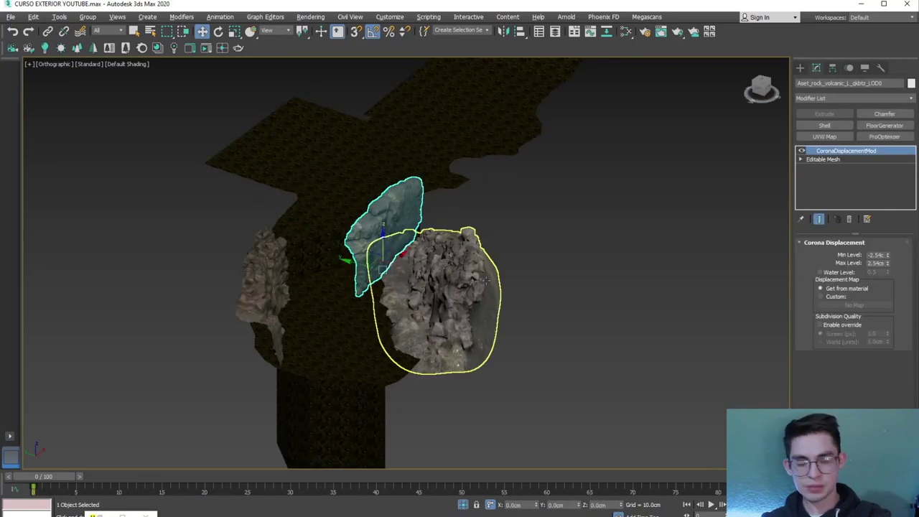
{"action": "middle_click_drag", "start_coordinate": [458, 246], "coordinate": [757, 137], "text": "alt"}
{"action": "left_click", "coordinate": [764, 87]}
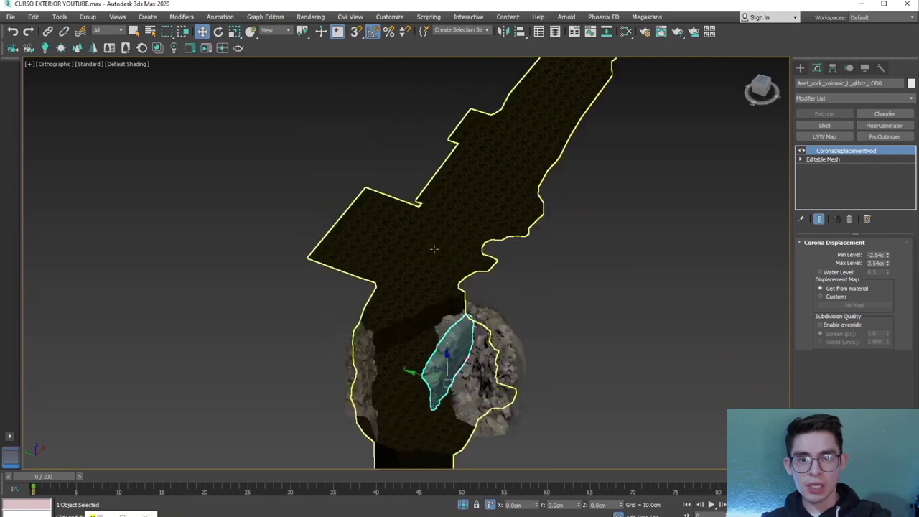
{"action": "key", "text": "z"}
{"action": "scroll", "coordinate": [449, 386], "scroll_direction": "down", "scroll_amount": 3}
{"action": "middle_click_drag", "start_coordinate": [402, 359], "coordinate": [450, 385], "text": "alt"}
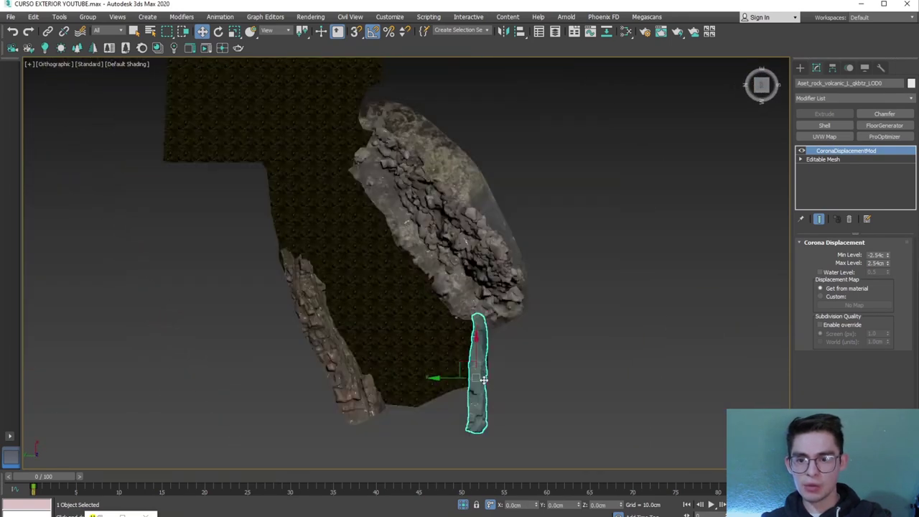
{"action": "left_click_drag", "start_coordinate": [449, 386], "coordinate": [330, 215]}
{"action": "key", "text": "F4"}
{"action": "scroll", "coordinate": [380, 259], "scroll_direction": "up", "scroll_amount": 2}
{"action": "scroll", "coordinate": [380, 258], "scroll_direction": "up", "scroll_amount": 3}
{"action": "left_click_drag", "start_coordinate": [379, 262], "coordinate": [395, 330]}
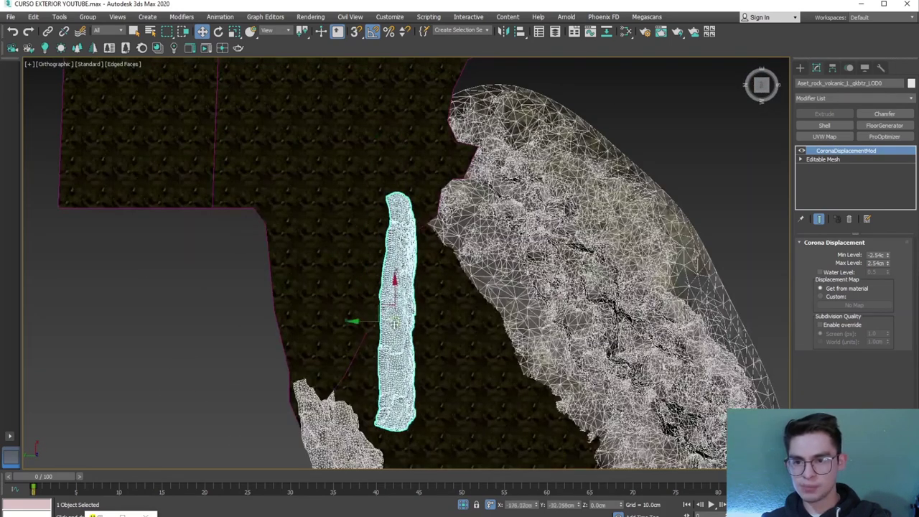
Tilt the rock diagonally and lower it into the cliff gap
{"action": "mouse_move", "coordinate": [433, 298]}
{"action": "left_mouse_down"}
{"action": "mouse_move", "coordinate": [390, 341]}
{"action": "mouse_move", "coordinate": [379, 329]}
{"action": "left_mouse_up"}
{"action": "key", "text": "w"}
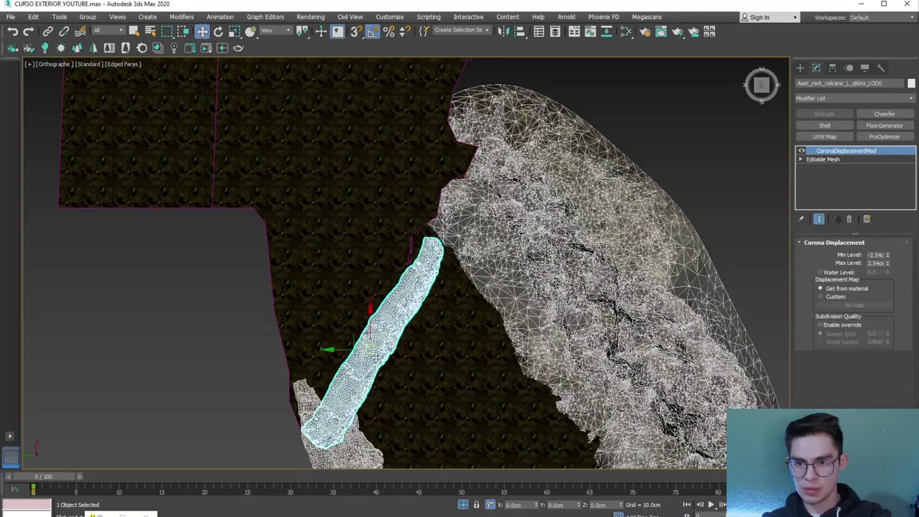
{"action": "mouse_move", "coordinate": [762, 93]}
{"action": "left_mouse_down"}
{"action": "mouse_move", "coordinate": [565, 162]}
{"action": "mouse_move", "coordinate": [527, 265]}
{"action": "left_mouse_up"}
{"action": "scroll", "coordinate": [305, 172], "scroll_direction": "up", "scroll_amount": 2}
{"action": "left_click_drag", "start_coordinate": [381, 164], "coordinate": [382, 355]}
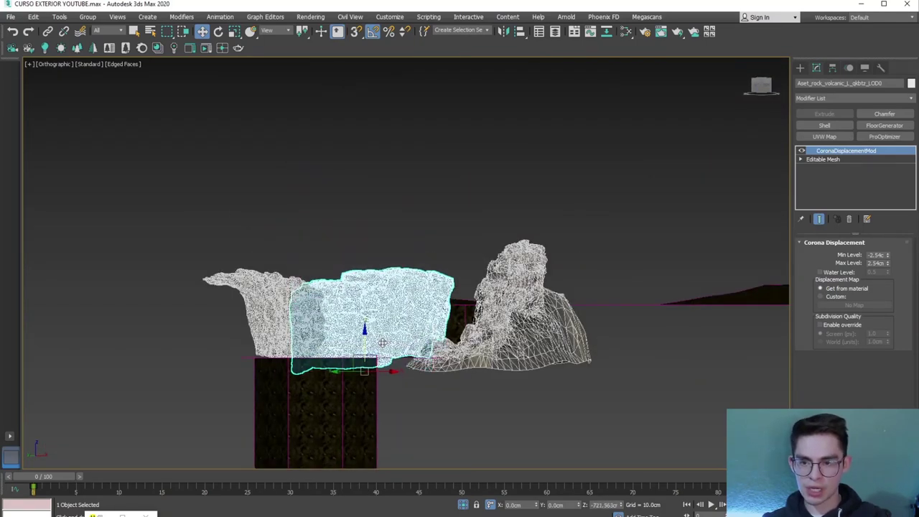
{"action": "scroll", "coordinate": [382, 355], "scroll_direction": "up", "scroll_amount": 3}
{"action": "mouse_move", "coordinate": [344, 373]}
{"action": "left_mouse_down"}
{"action": "mouse_move", "coordinate": [344, 357]}
{"action": "mouse_move", "coordinate": [340, 380]}
{"action": "left_mouse_up"}
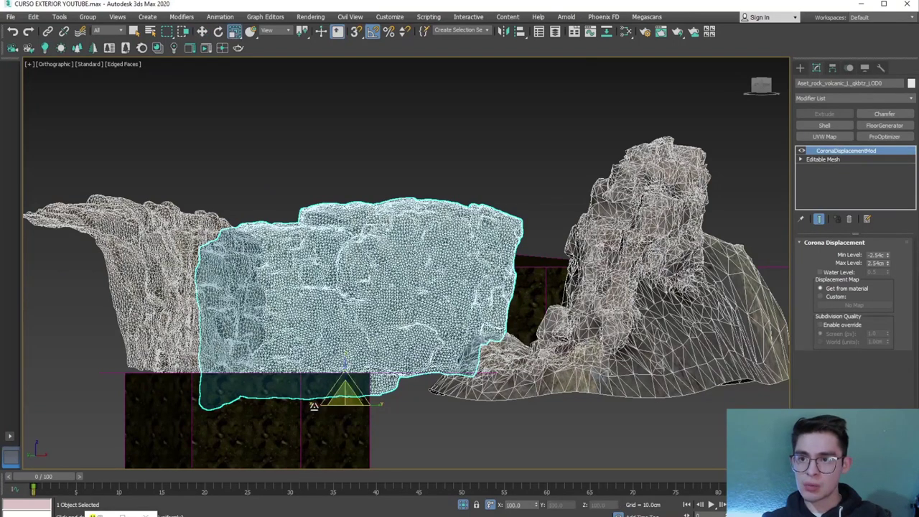
Scale the rock down to about two-thirds size and lift it slightly
{"action": "left_click_drag", "start_coordinate": [314, 405], "coordinate": [340, 424]}
{"action": "key", "text": "w"}
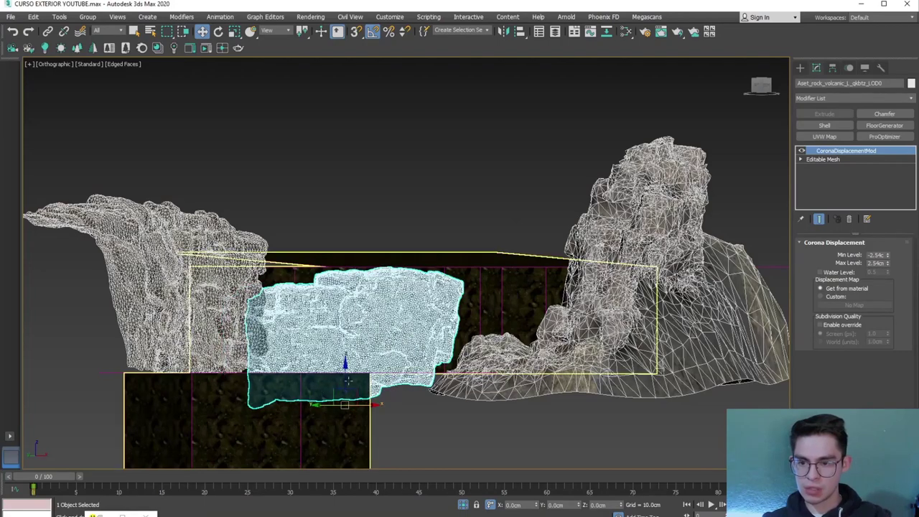
{"action": "left_click_drag", "start_coordinate": [347, 381], "coordinate": [345, 371]}
{"action": "mouse_move", "coordinate": [344, 356]}
{"action": "middle_mouse_down", "text": "alt"}
{"action": "mouse_move", "coordinate": [345, 380]}
{"action": "mouse_move", "coordinate": [306, 349]}
{"action": "mouse_move", "coordinate": [746, 62]}
{"action": "middle_mouse_up", "text": "alt"}
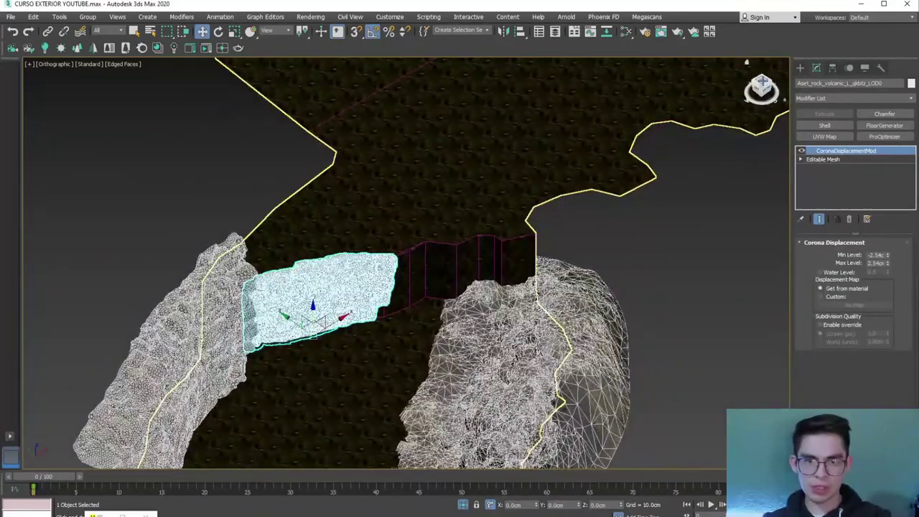
Make an instanced copy of the cliff rock and place it beside the first in Top view
{"action": "left_click", "coordinate": [762, 83]}
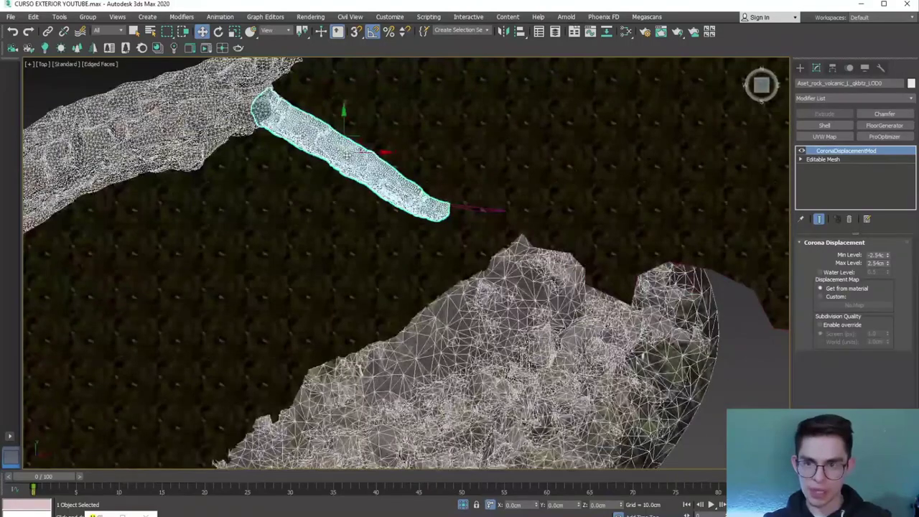
{"action": "left_click_drag", "start_coordinate": [347, 153], "coordinate": [544, 264], "text": "shift"}
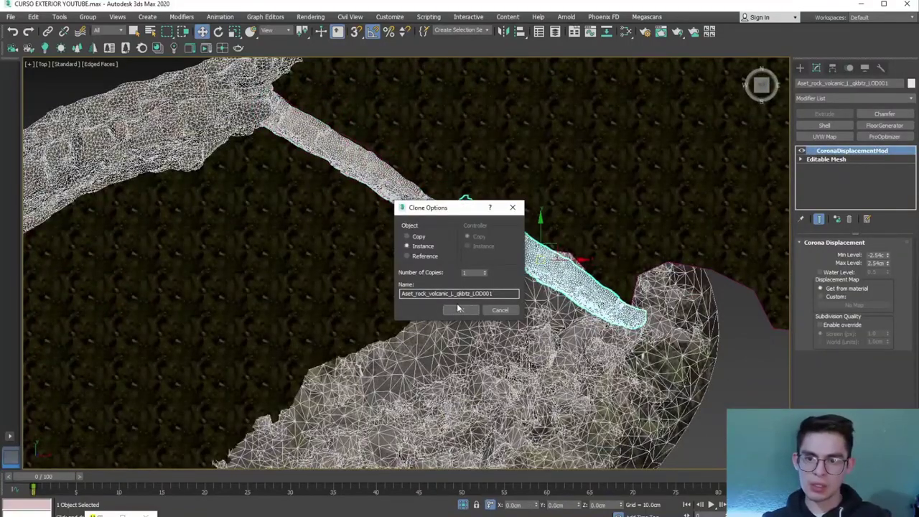
{"action": "left_click", "coordinate": [458, 309]}
{"action": "mouse_move", "coordinate": [458, 308]}
{"action": "middle_mouse_down", "text": "alt"}
{"action": "mouse_move", "coordinate": [528, 283]}
{"action": "mouse_move", "coordinate": [431, 313]}
{"action": "middle_mouse_up", "text": "alt"}
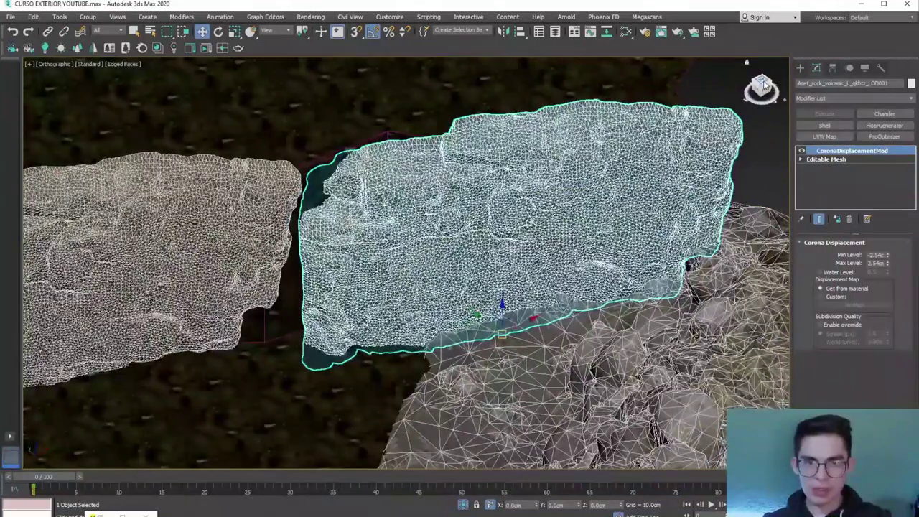
{"action": "left_click", "coordinate": [762, 84]}
{"action": "mouse_move", "coordinate": [460, 284]}
{"action": "left_mouse_down"}
{"action": "mouse_move", "coordinate": [381, 297]}
{"action": "mouse_move", "coordinate": [425, 269]}
{"action": "left_mouse_up"}
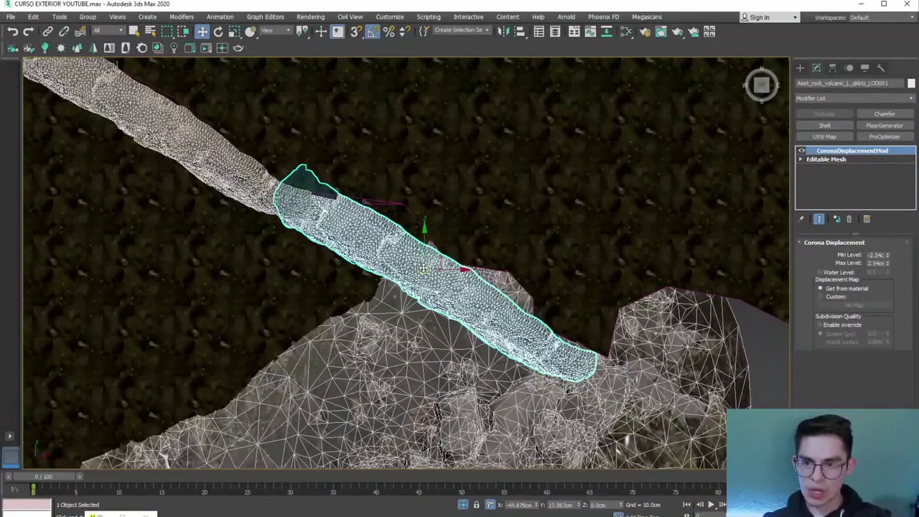
{"action": "middle_click_drag", "start_coordinate": [393, 294], "coordinate": [362, 257], "text": "alt"}
Deselect the rock and open the Slate Material Editor with M
{"action": "left_click", "coordinate": [592, 227]}
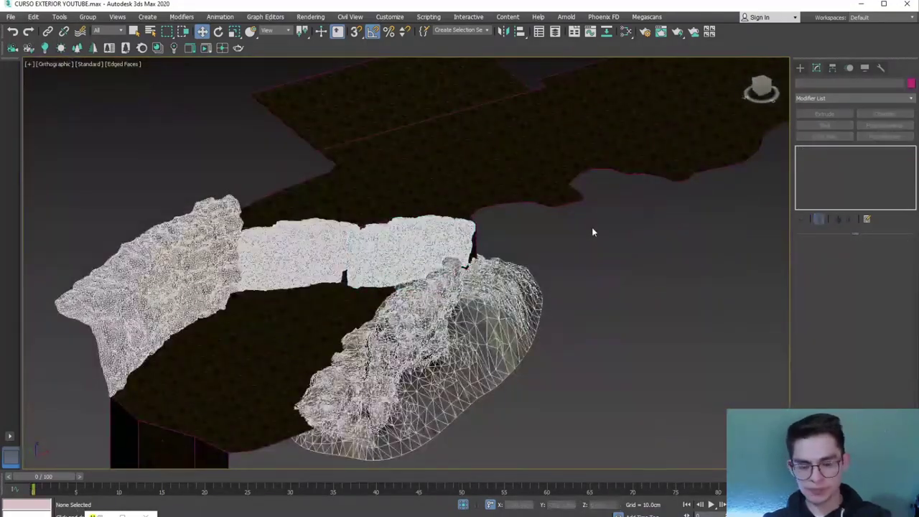
{"action": "key", "text": "m"}
{"action": "scroll", "coordinate": [624, 302], "scroll_direction": "down", "scroll_amount": 2}
Inspect the Volcanic Dolerite Cliff Corona material's parameters, then close the Slate editor
{"action": "scroll", "coordinate": [636, 308], "scroll_direction": "down", "scroll_amount": 3}
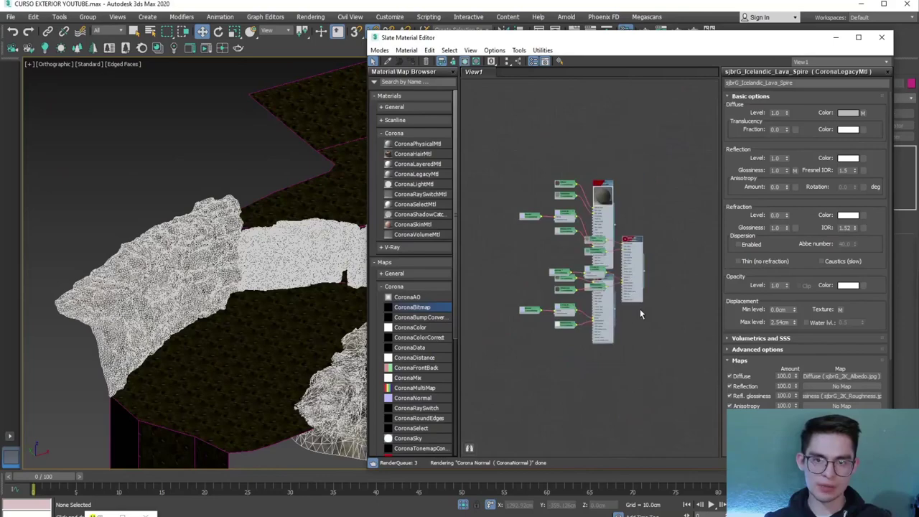
{"action": "scroll", "coordinate": [621, 349], "scroll_direction": "up", "scroll_amount": 3}
{"action": "left_click", "coordinate": [607, 277]}
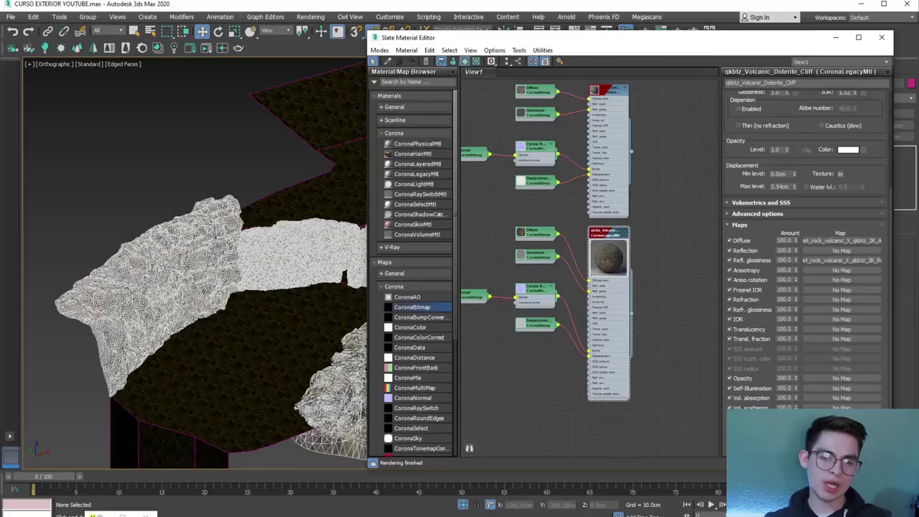
{"action": "left_click", "coordinate": [881, 36]}
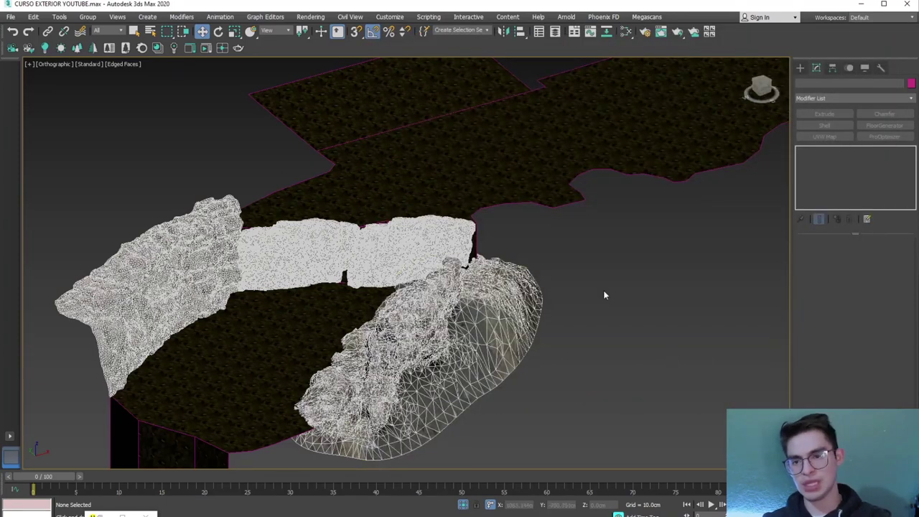
Turn off edged faces, switch to the camera view, and nudge the rock slightly
{"action": "scroll", "coordinate": [603, 290], "scroll_direction": "up", "scroll_amount": 2}
{"action": "scroll", "coordinate": [603, 237], "scroll_direction": "up", "scroll_amount": 3}
{"action": "key", "text": "F4"}
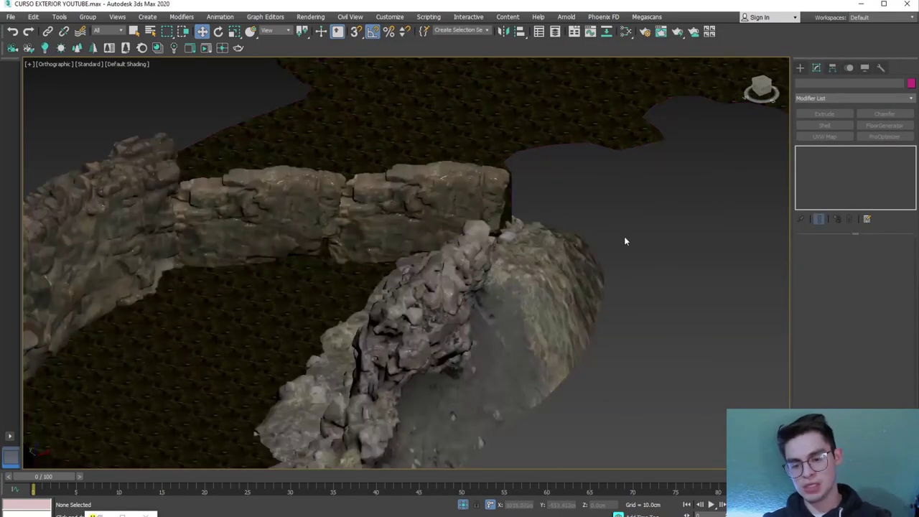
{"action": "key", "text": "c"}
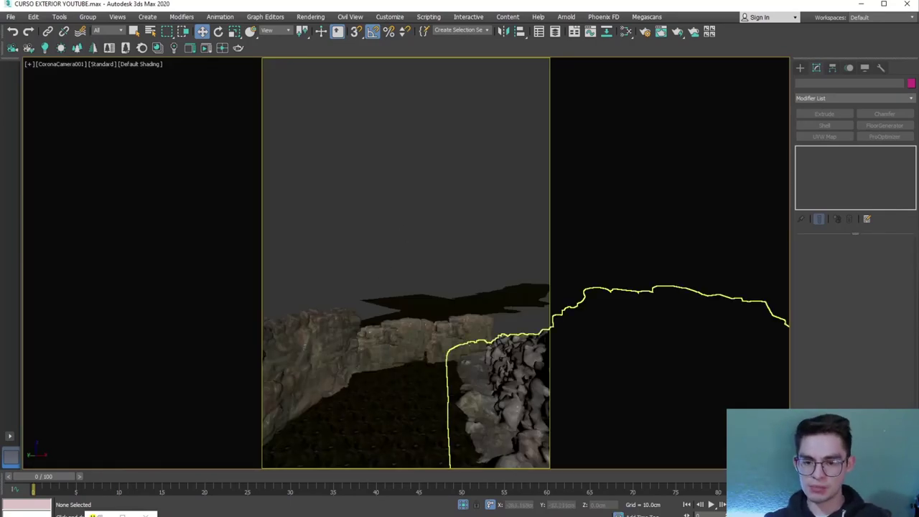
{"action": "mouse_move", "coordinate": [451, 344]}
{"action": "left_mouse_down"}
{"action": "mouse_move", "coordinate": [397, 348]}
{"action": "mouse_move", "coordinate": [453, 333]}
{"action": "left_mouse_up"}
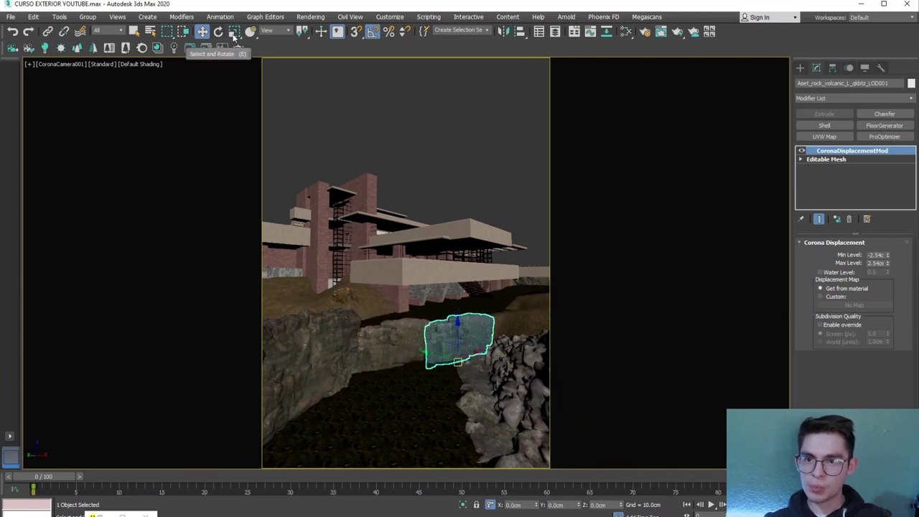
Mirror the rock without cloning and raise it into place at the pool edge
{"action": "left_click", "coordinate": [503, 32]}
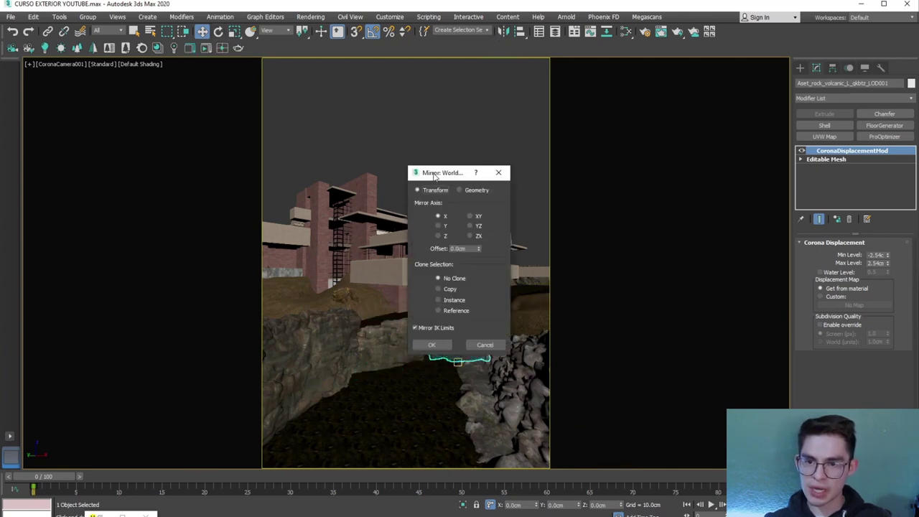
{"action": "left_click_drag", "start_coordinate": [433, 177], "coordinate": [660, 179]}
{"action": "left_click", "coordinate": [665, 238]}
{"action": "left_click", "coordinate": [659, 346]}
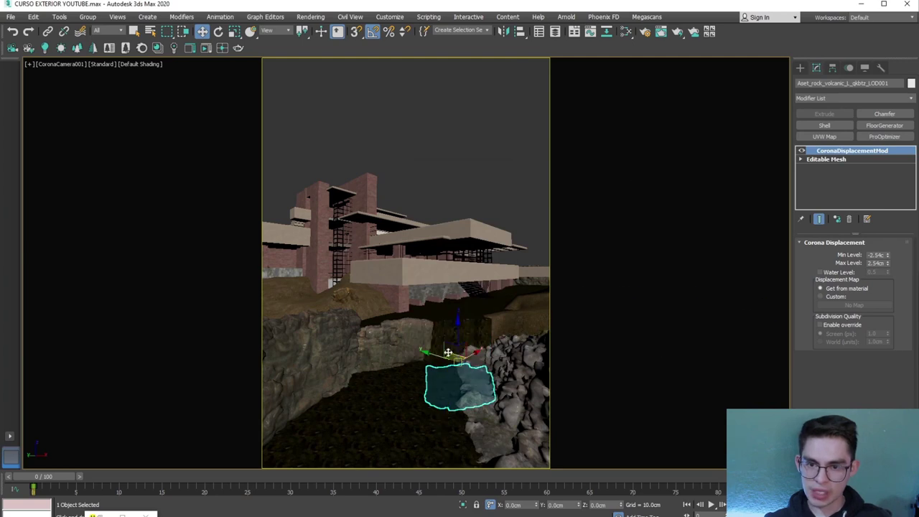
{"action": "left_click_drag", "start_coordinate": [456, 339], "coordinate": [461, 303]}
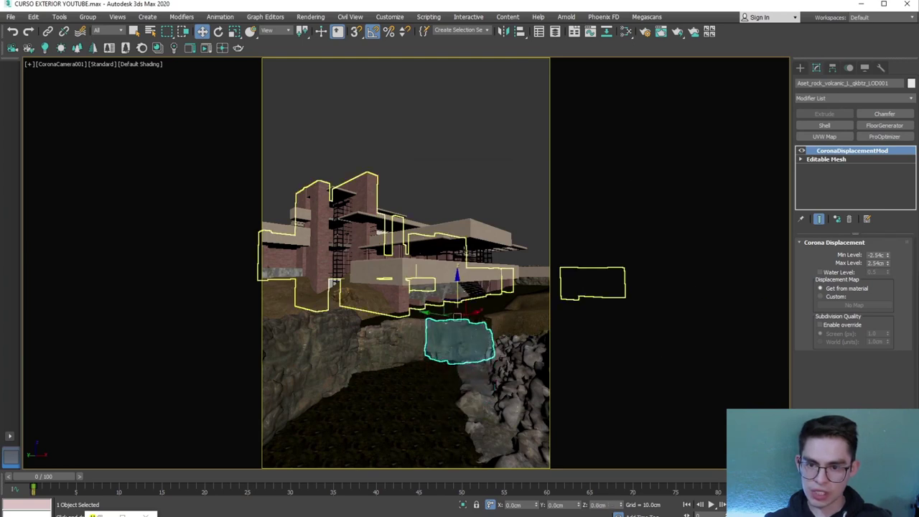
{"action": "left_click", "coordinate": [435, 147]}
Check the rock beside the pool, then return to the CoronaCamera001 view and deselect
{"action": "left_click", "coordinate": [460, 341]}
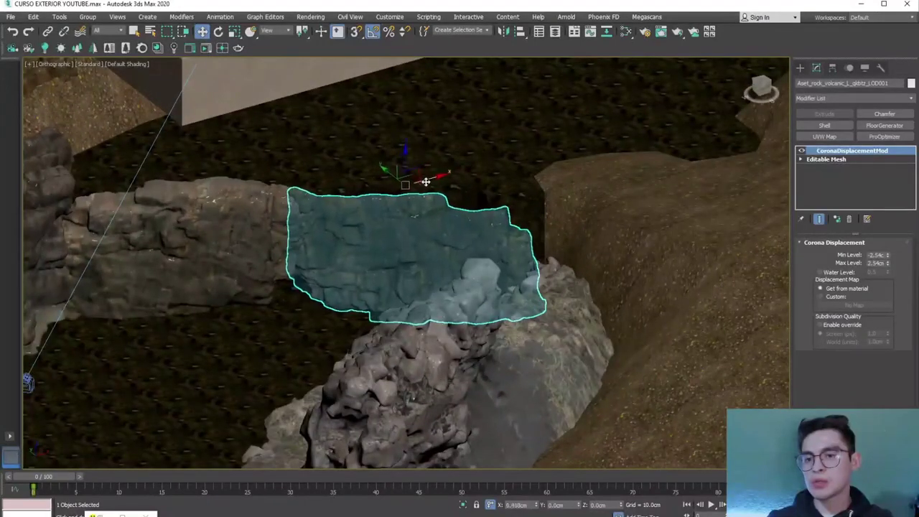
{"action": "middle_click_drag", "start_coordinate": [427, 180], "coordinate": [424, 242], "text": "alt"}
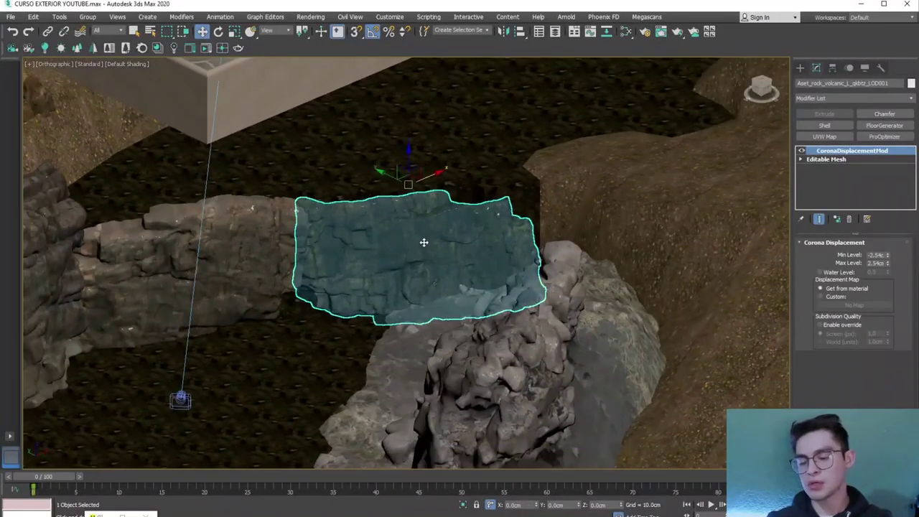
{"action": "key", "text": "c"}
{"action": "left_click", "coordinate": [486, 172]}
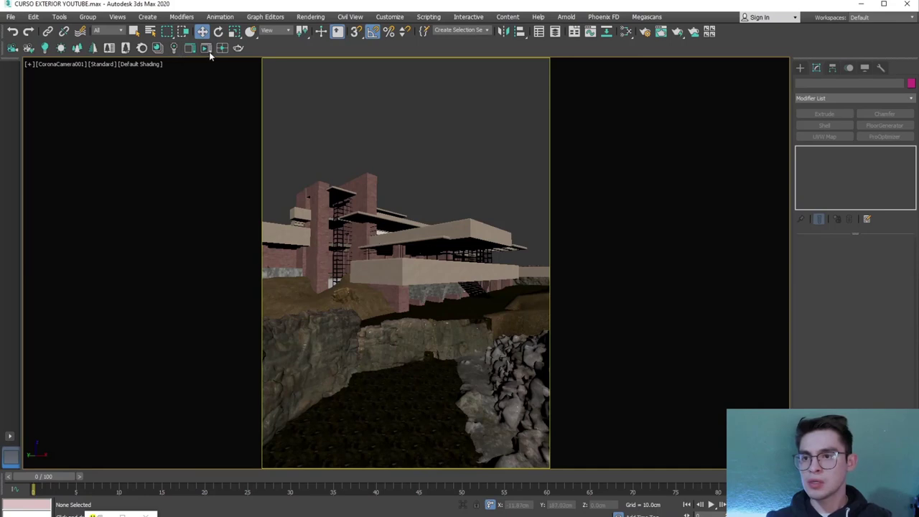
Run an interactive render, then select the waterfall mesh and three rocks and isolate them
{"action": "left_click", "coordinate": [206, 49]}
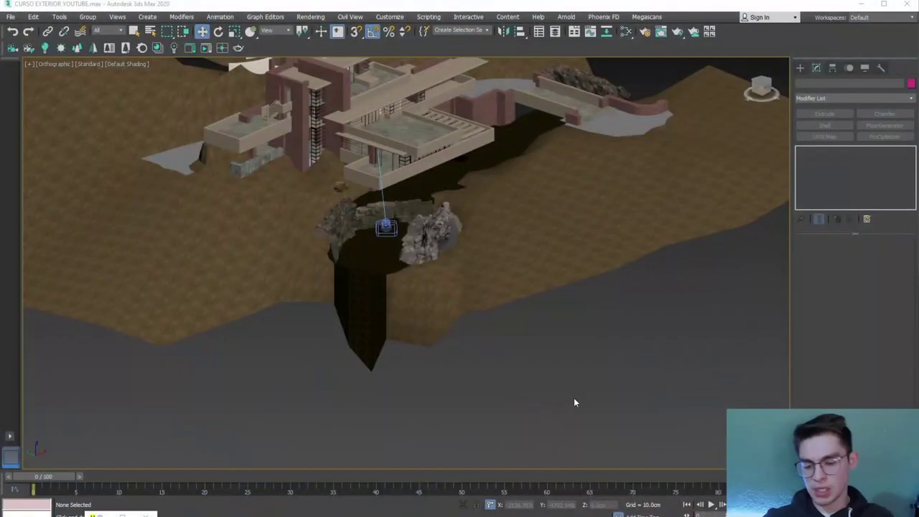
{"action": "scroll", "coordinate": [372, 268], "scroll_direction": "up", "scroll_amount": 2}
{"action": "left_click", "coordinate": [372, 267]}
{"action": "scroll", "coordinate": [369, 275], "scroll_direction": "up", "scroll_amount": 5}
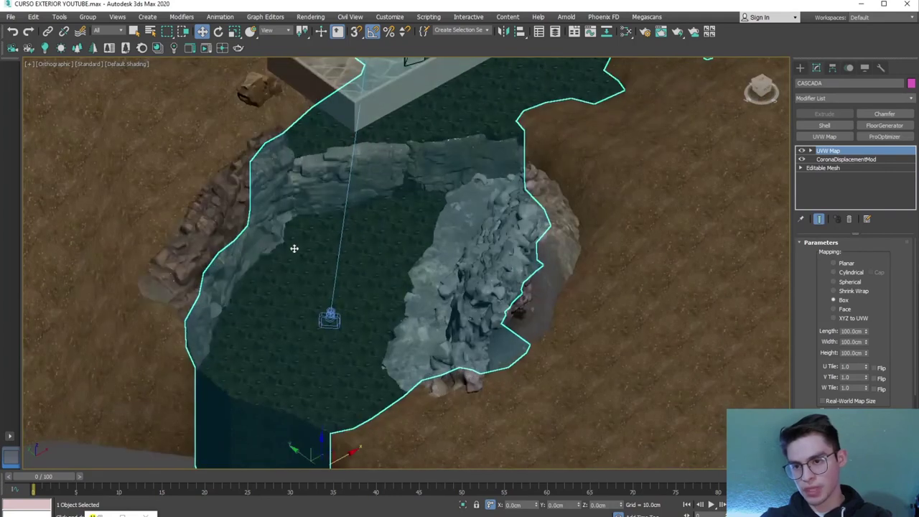
{"action": "left_click", "coordinate": [285, 242], "text": "ctrl"}
{"action": "left_click", "coordinate": [413, 205], "text": "ctrl"}
{"action": "left_click", "coordinate": [433, 160], "text": "ctrl"}
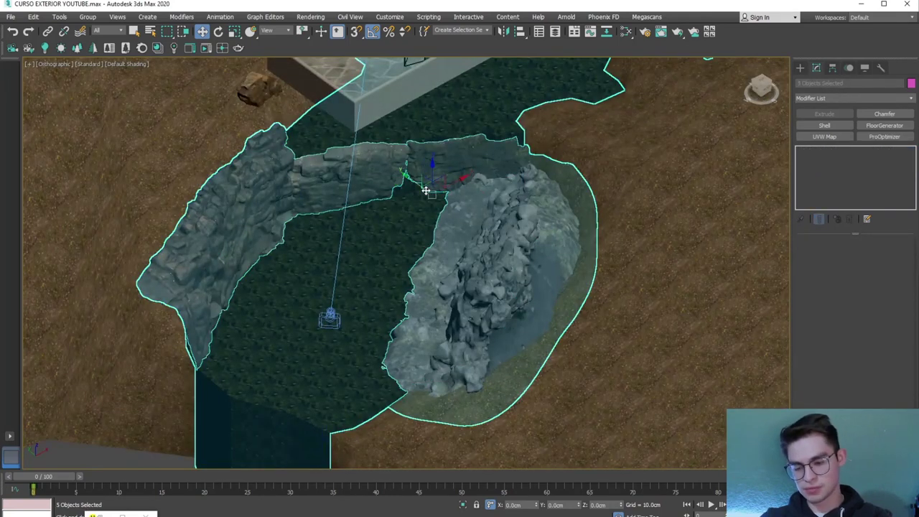
{"action": "key", "text": "alt+q"}
{"action": "left_click", "coordinate": [430, 344]}
Draw a Plane over the pool with Length and Width of 1500 cm
{"action": "mouse_move", "coordinate": [653, 187]}
{"action": "middle_mouse_down", "text": "alt"}
{"action": "mouse_move", "coordinate": [510, 209]}
{"action": "mouse_move", "coordinate": [523, 237]}
{"action": "middle_mouse_up", "text": "alt"}
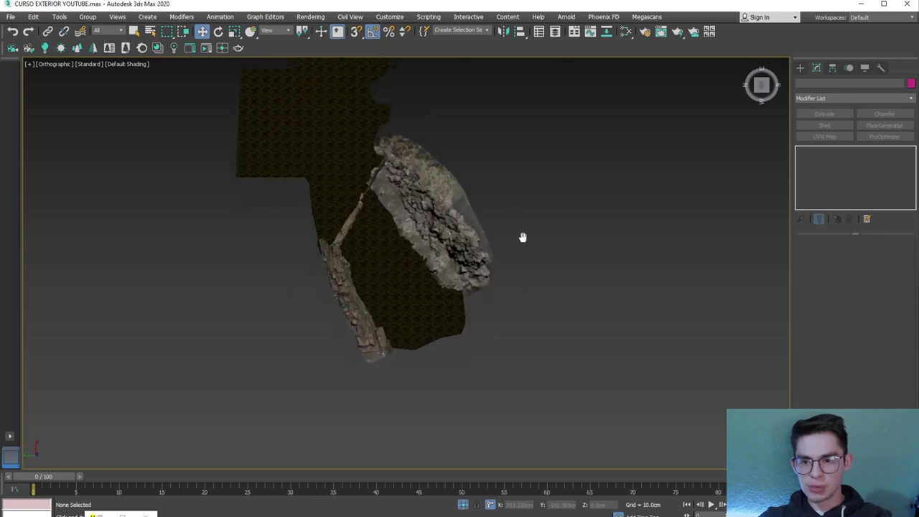
{"action": "left_click", "coordinate": [800, 68]}
{"action": "left_click", "coordinate": [865, 172]}
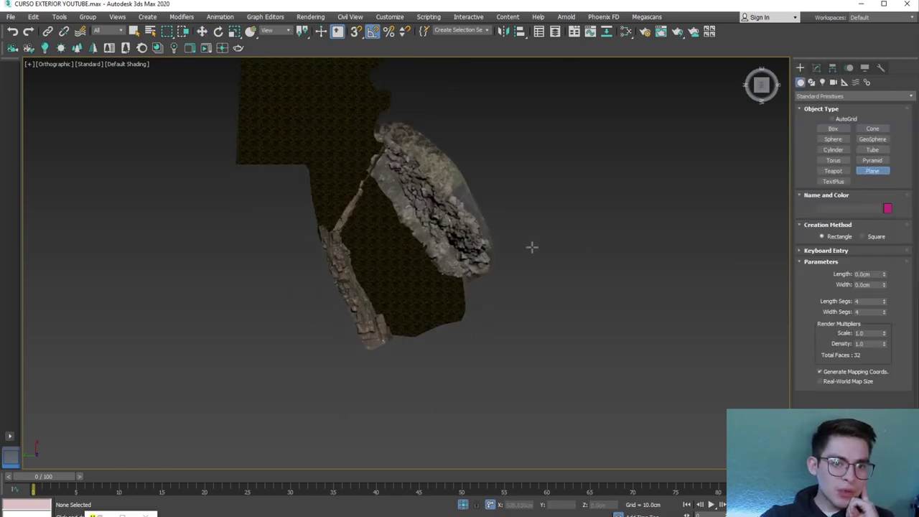
{"action": "left_click_drag", "start_coordinate": [308, 340], "coordinate": [527, 135]}
{"action": "double_click", "coordinate": [868, 274]}
{"action": "type", "text": "1500"}
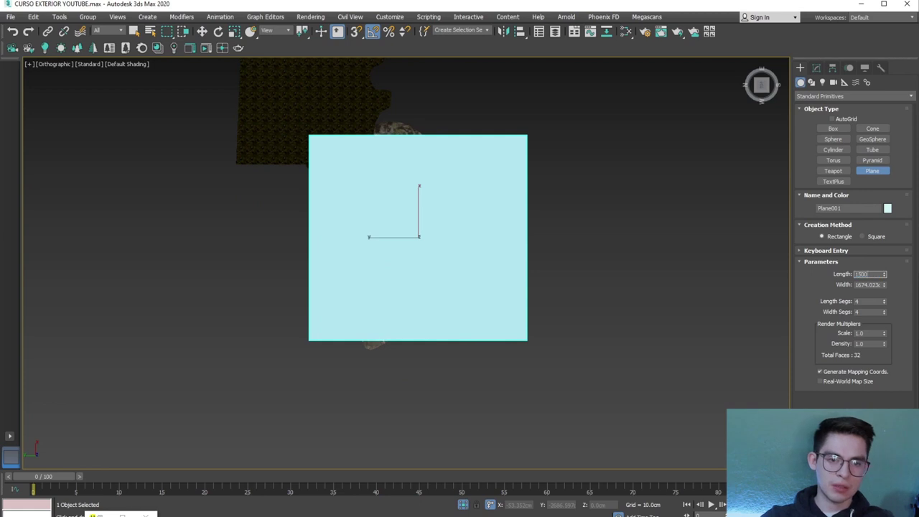
{"action": "key", "text": "Tab"}
{"action": "type", "text": "1"}
{"action": "key", "text": "Tab"}
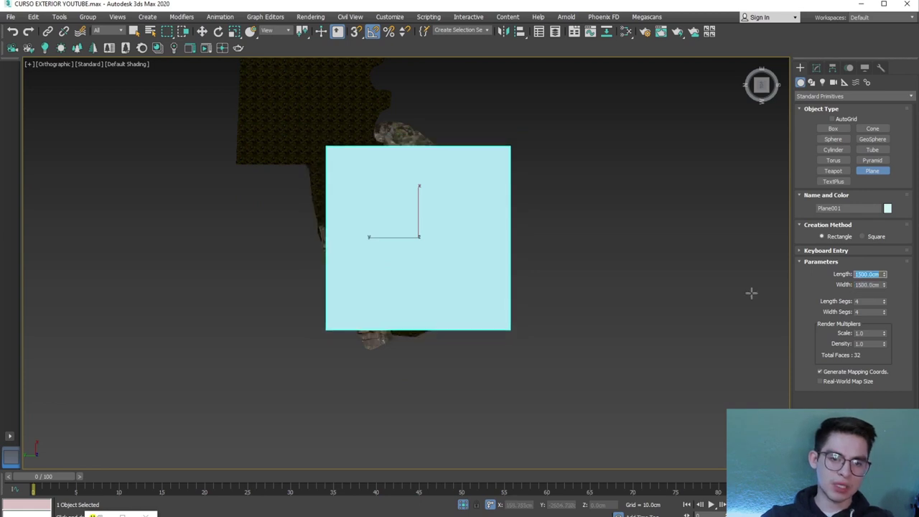
Lower the plane to water level among the rocks and check it in the camera view
{"action": "key", "text": "w"}
{"action": "middle_click_drag", "start_coordinate": [411, 267], "coordinate": [407, 234], "text": "alt"}
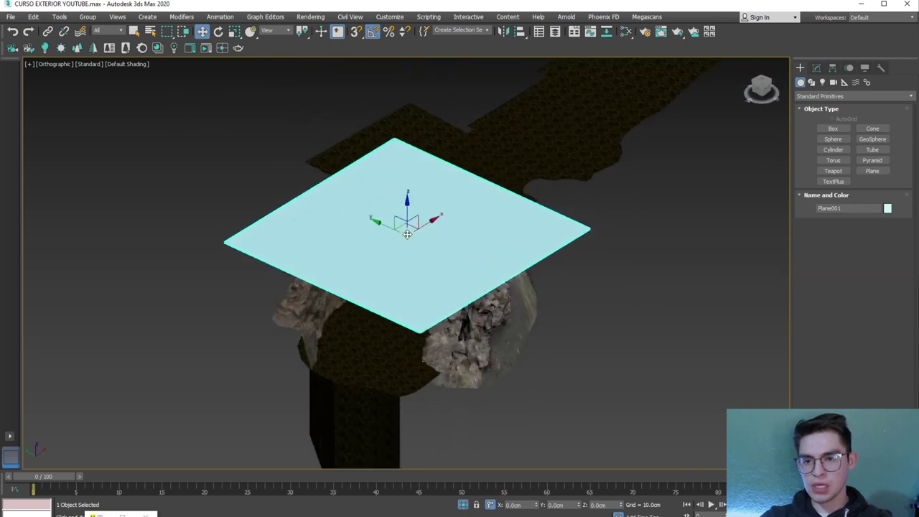
{"action": "left_click_drag", "start_coordinate": [408, 217], "coordinate": [441, 314]}
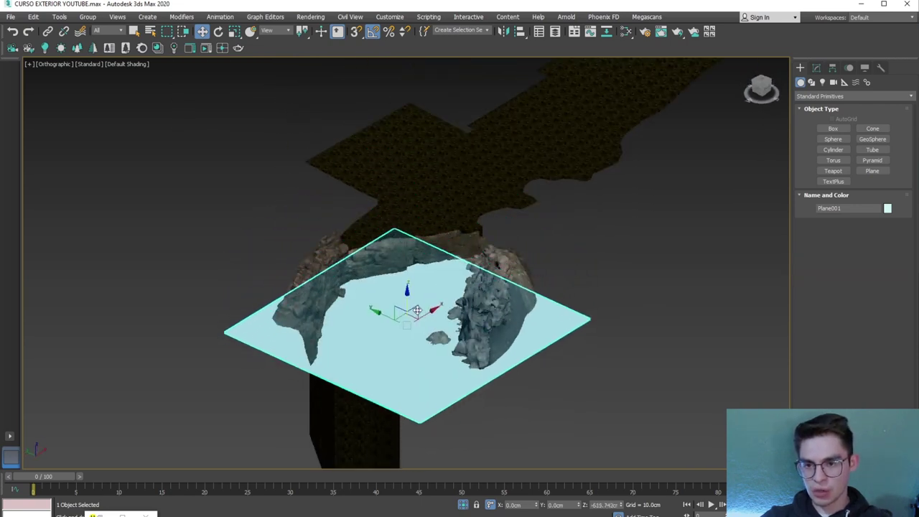
{"action": "mouse_move", "coordinate": [441, 314]}
{"action": "middle_mouse_down", "text": "alt"}
{"action": "mouse_move", "coordinate": [421, 301]}
{"action": "mouse_move", "coordinate": [430, 271]}
{"action": "middle_mouse_up", "text": "alt"}
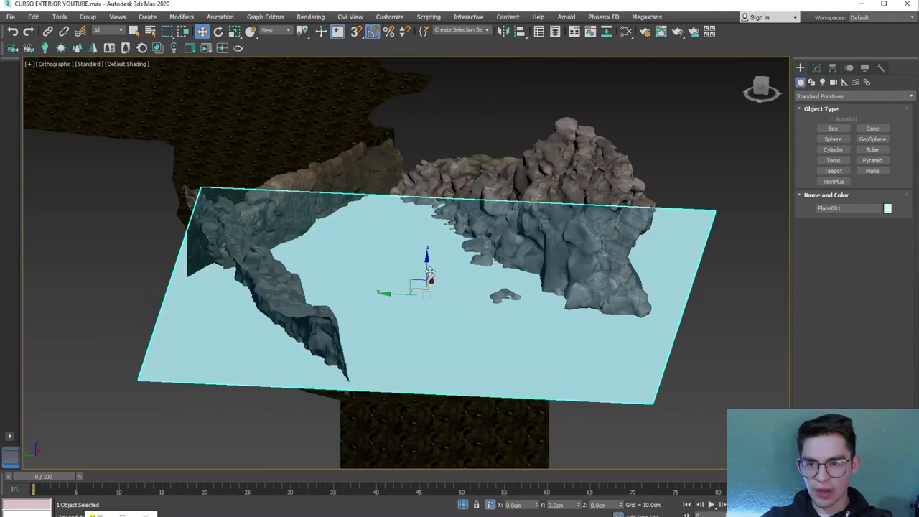
{"action": "mouse_move", "coordinate": [427, 268]}
{"action": "left_mouse_down"}
{"action": "mouse_move", "coordinate": [433, 324]}
{"action": "mouse_move", "coordinate": [443, 279]}
{"action": "left_mouse_up"}
{"action": "scroll", "coordinate": [444, 279], "scroll_direction": "down", "scroll_amount": 3}
{"action": "scroll", "coordinate": [434, 244], "scroll_direction": "down", "scroll_amount": 2}
{"action": "key", "text": "c"}
{"action": "left_click", "coordinate": [426, 207]}
{"action": "left_click", "coordinate": [415, 418]}
{"action": "left_click_drag", "start_coordinate": [434, 404], "coordinate": [434, 397]}
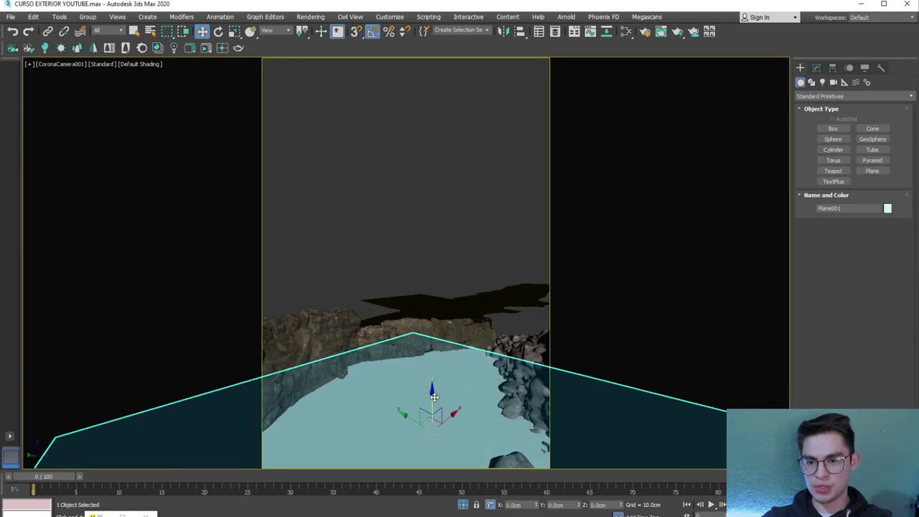
Check an interactive render, then return to the orthographic view and reselect the water plane
{"action": "left_click", "coordinate": [206, 47]}
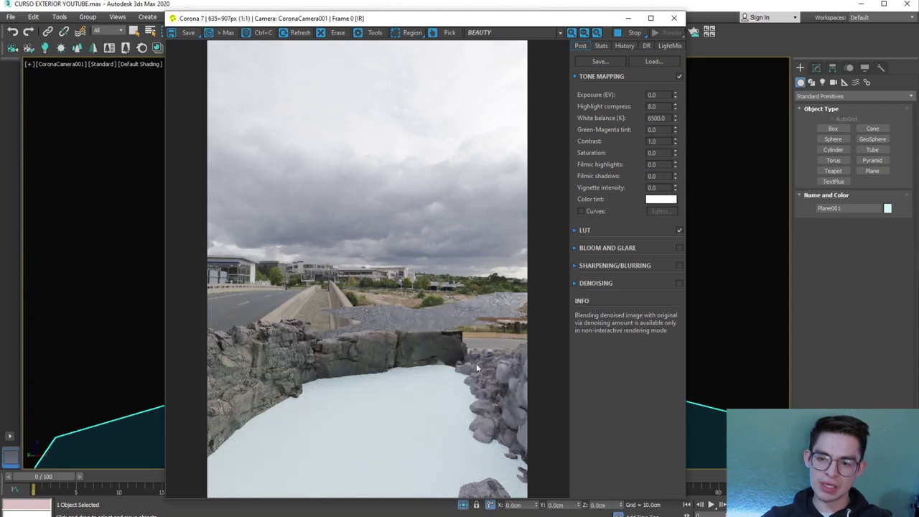
{"action": "left_click", "coordinate": [627, 17]}
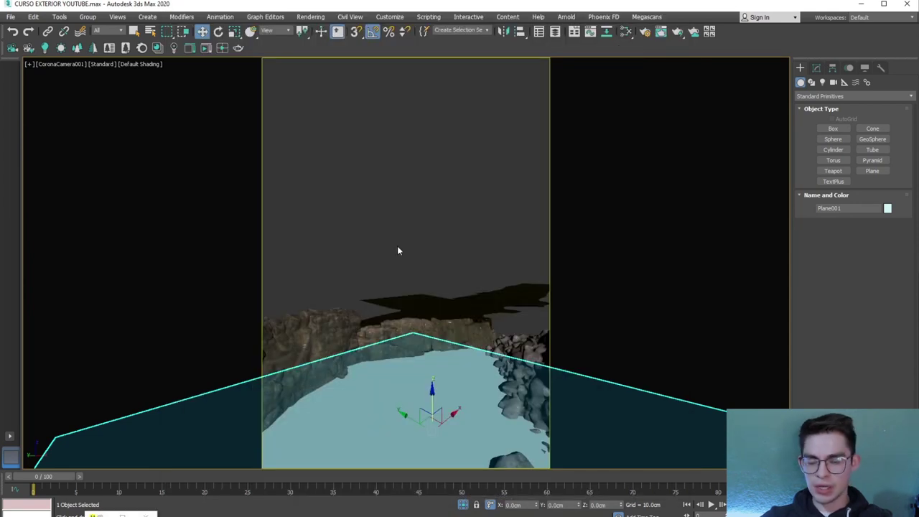
{"action": "left_click", "coordinate": [397, 250]}
{"action": "key", "text": "u"}
{"action": "left_click", "coordinate": [395, 323]}
{"action": "middle_click_drag", "start_coordinate": [396, 324], "coordinate": [402, 287], "text": "alt"}
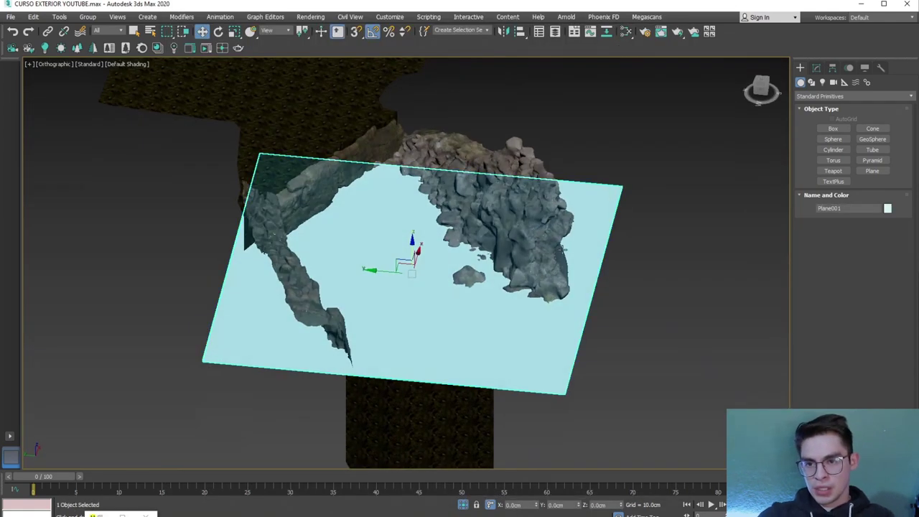
Give Plane001 100 length and 100 width segments and inspect it with edged faces
{"action": "left_click", "coordinate": [815, 69]}
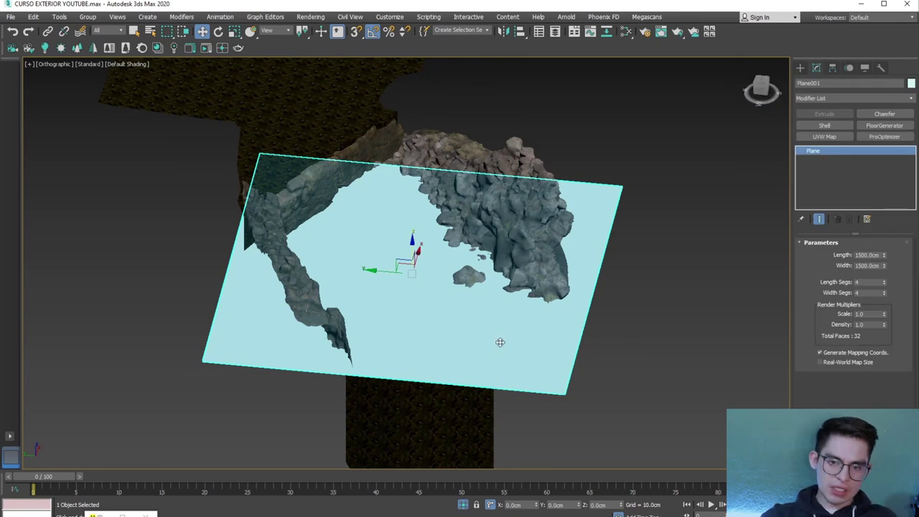
{"action": "key", "text": "F4"}
{"action": "middle_click_drag", "start_coordinate": [445, 329], "coordinate": [400, 217], "text": "alt"}
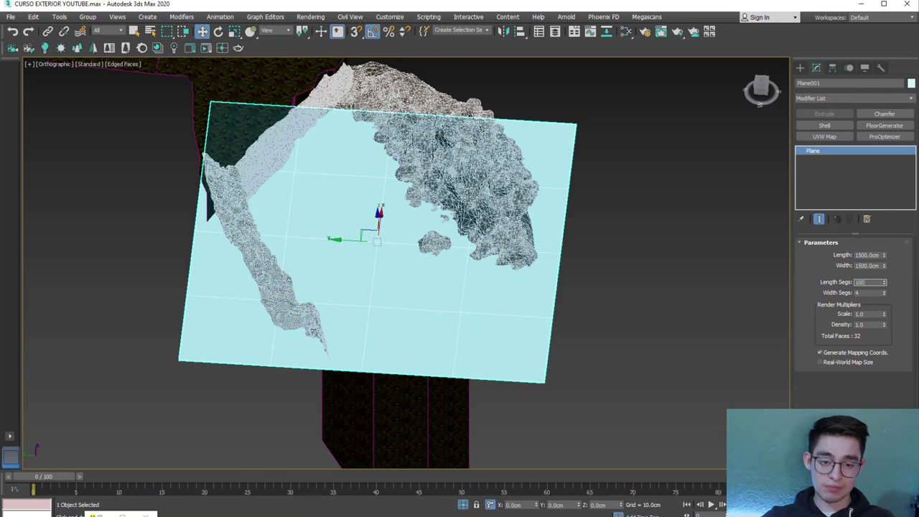
{"action": "scroll", "coordinate": [405, 294], "scroll_direction": "up", "scroll_amount": 2}
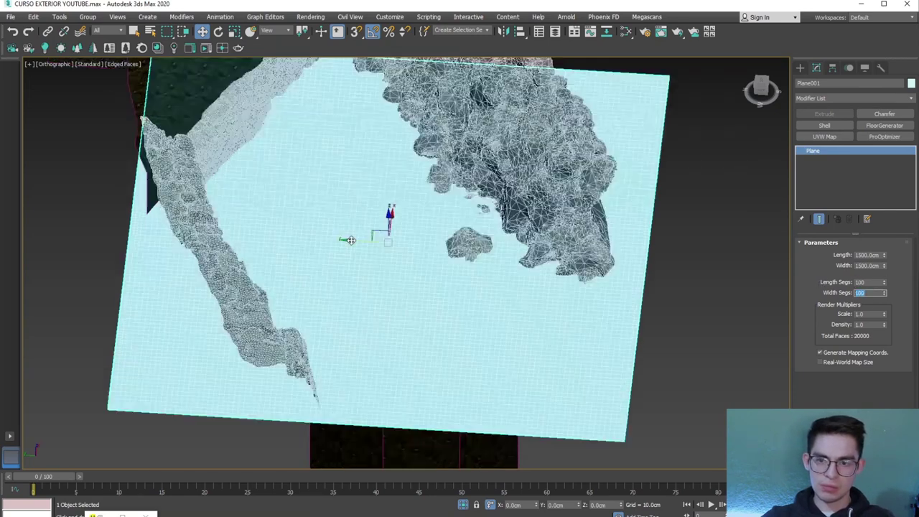
{"action": "scroll", "coordinate": [402, 284], "scroll_direction": "up", "scroll_amount": 3}
{"action": "scroll", "coordinate": [388, 258], "scroll_direction": "down", "scroll_amount": 3}
{"action": "scroll", "coordinate": [399, 273], "scroll_direction": "down", "scroll_amount": 2}
{"action": "mouse_move", "coordinate": [335, 249]}
{"action": "middle_mouse_down", "text": "alt"}
{"action": "mouse_move", "coordinate": [378, 289]}
{"action": "mouse_move", "coordinate": [334, 263]}
{"action": "mouse_move", "coordinate": [385, 293]}
{"action": "mouse_move", "coordinate": [373, 295]}
{"action": "middle_mouse_up", "text": "alt"}
{"action": "scroll", "coordinate": [373, 295], "scroll_direction": "up", "scroll_amount": 2}
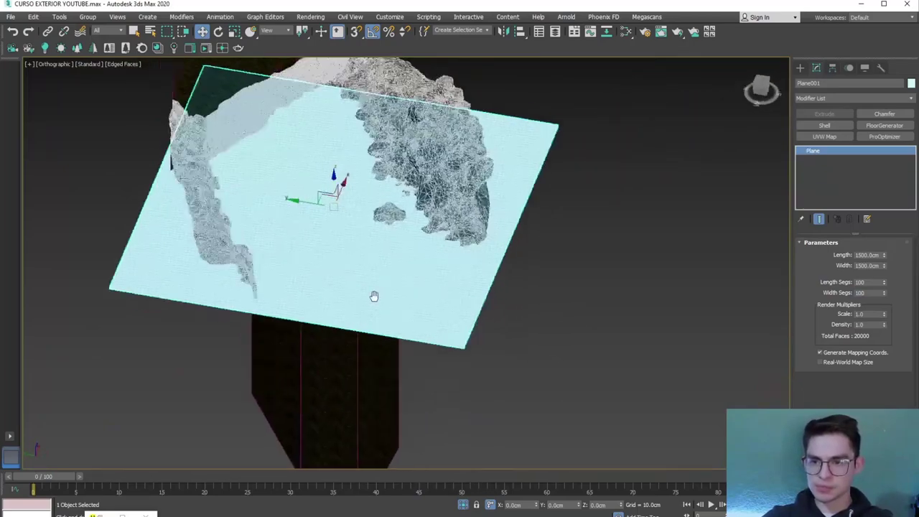
{"action": "scroll", "coordinate": [344, 273], "scroll_direction": "up", "scroll_amount": 3}
{"action": "scroll", "coordinate": [312, 242], "scroll_direction": "up", "scroll_amount": 2}
{"action": "scroll", "coordinate": [332, 247], "scroll_direction": "down", "scroll_amount": 3}
{"action": "middle_click_drag", "start_coordinate": [332, 248], "coordinate": [619, 322], "text": "alt"}
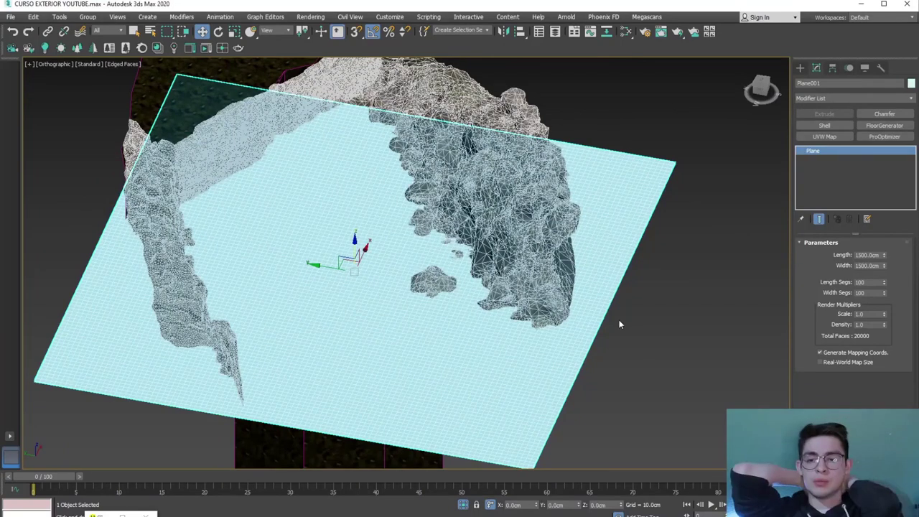
In the Compact Material Editor, create a CoronaLegacyMtl named AGUA in an empty slot
{"action": "key", "text": "m"}
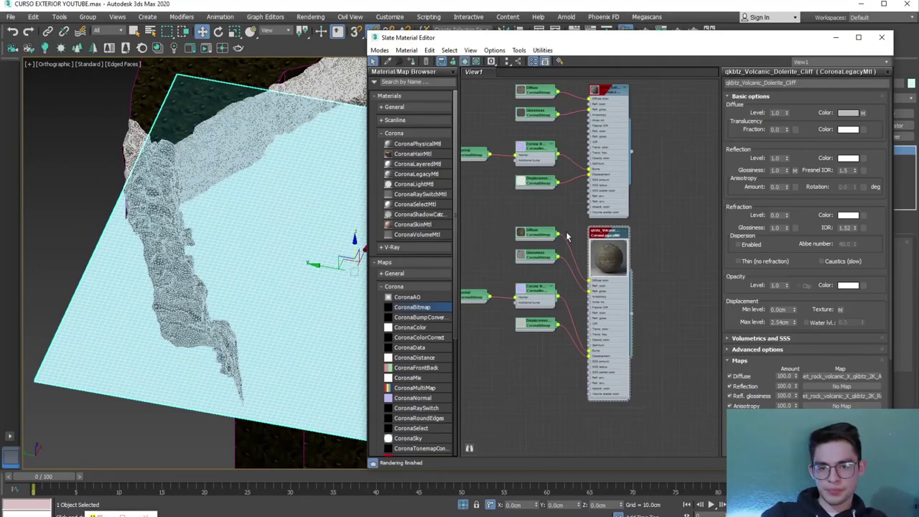
{"action": "left_click", "coordinate": [379, 51]}
{"action": "left_click", "coordinate": [402, 62]}
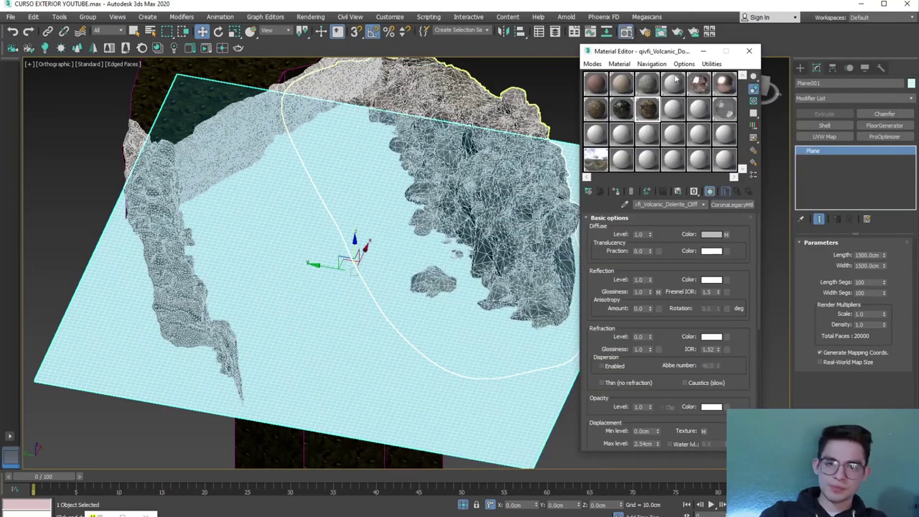
{"action": "left_click_drag", "start_coordinate": [663, 56], "coordinate": [674, 56]}
{"action": "left_click", "coordinate": [691, 107]}
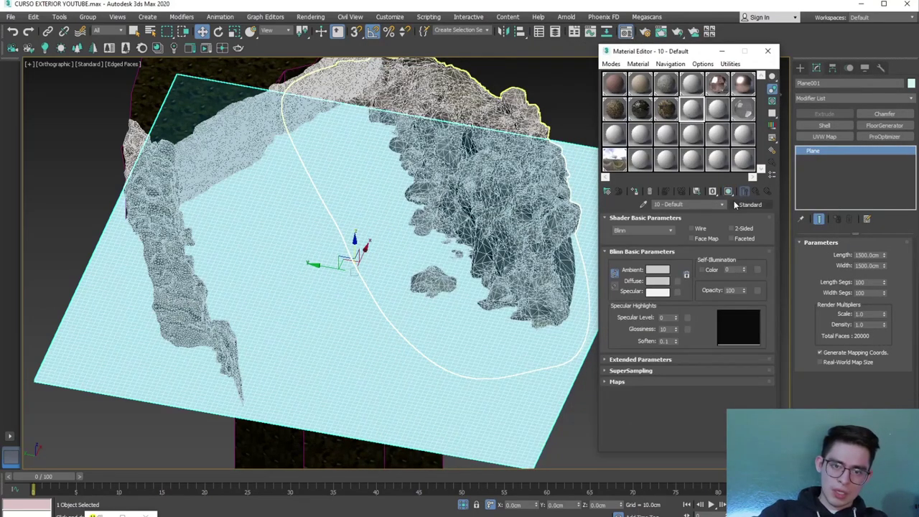
{"action": "left_click", "coordinate": [747, 204]}
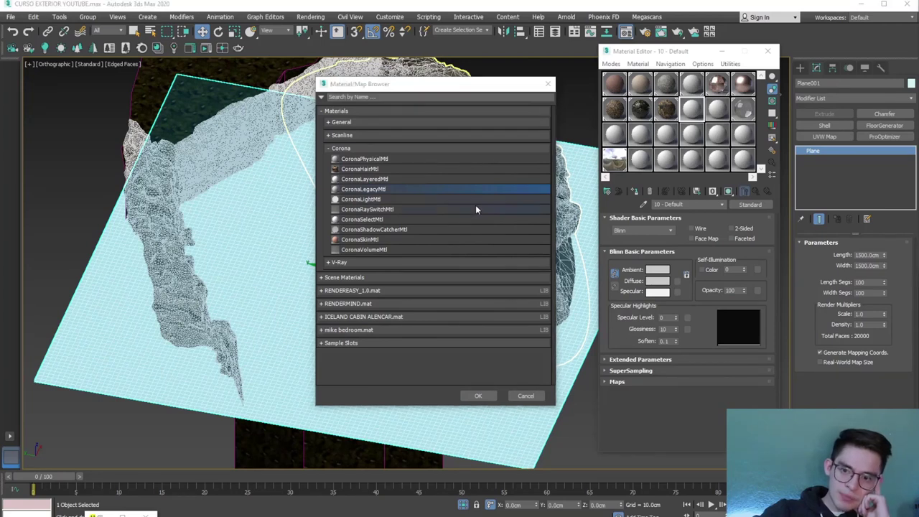
{"action": "left_click", "coordinate": [359, 192]}
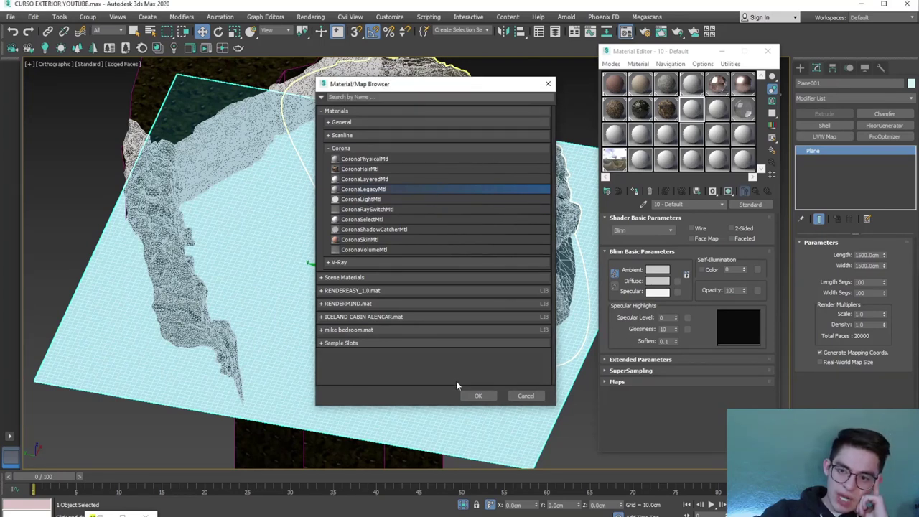
{"action": "left_click", "coordinate": [478, 396]}
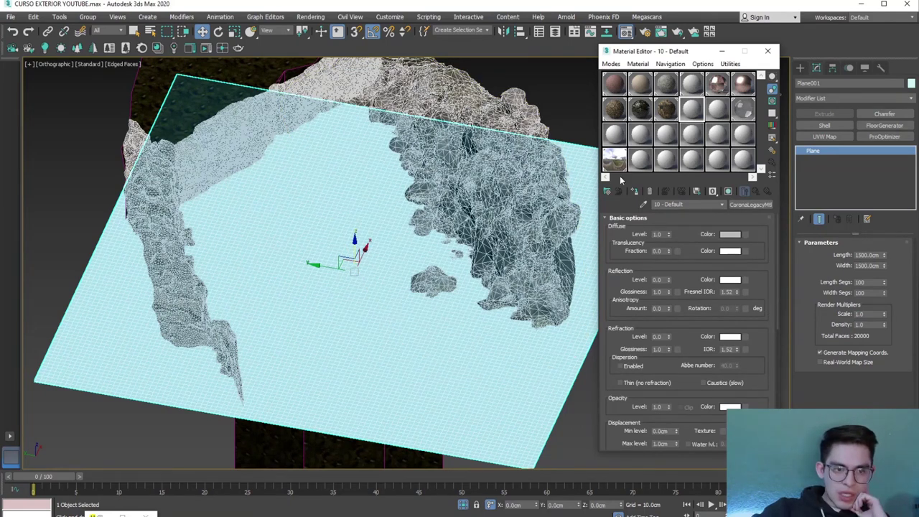
{"action": "type", "text": "AGUA"}
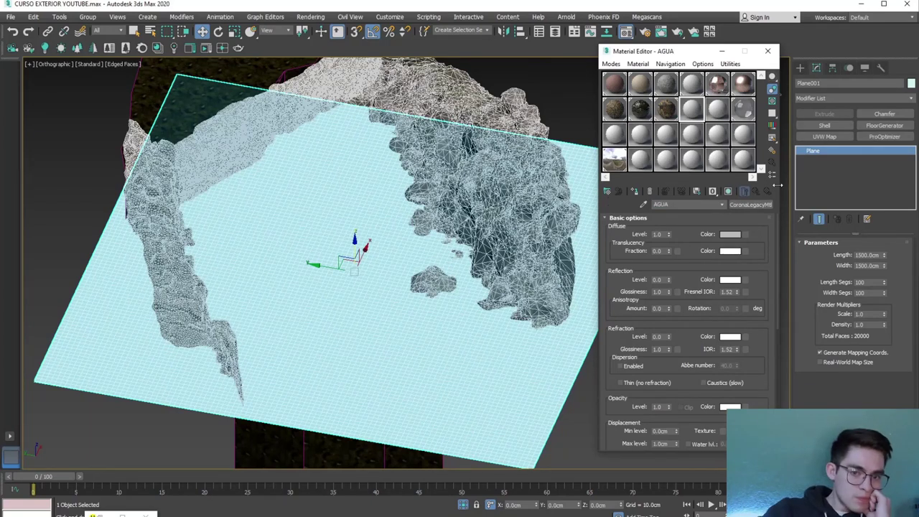
Assign AGUA to the plane and set Reflection and Refraction Level to 1.0
{"action": "left_click", "coordinate": [636, 193]}
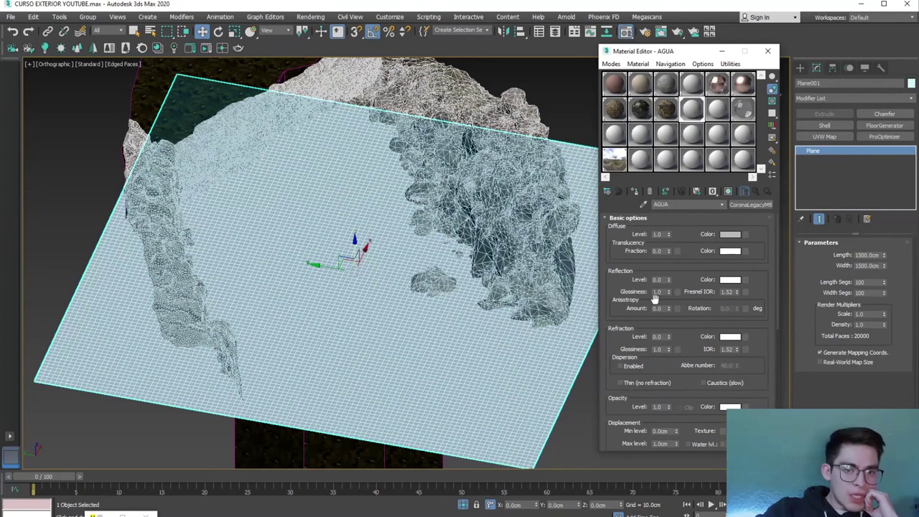
{"action": "left_click_drag", "start_coordinate": [668, 279], "coordinate": [668, 269]}
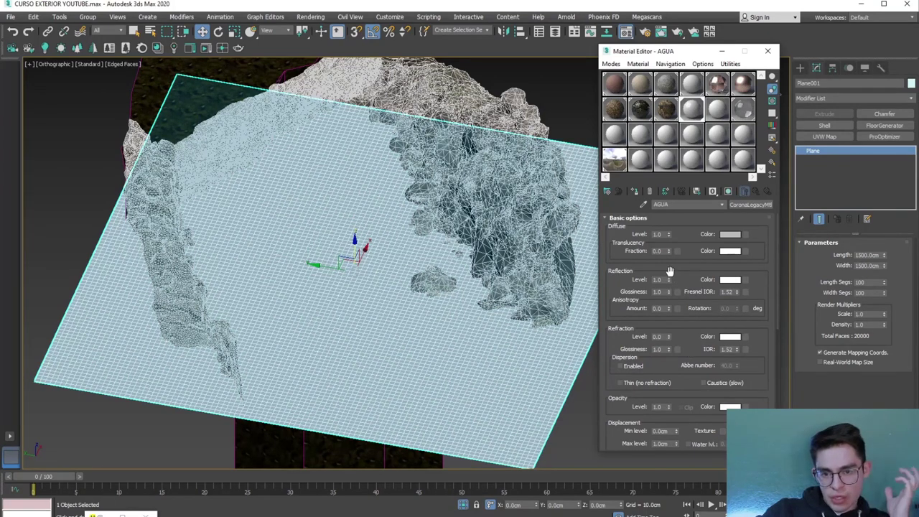
{"action": "left_click_drag", "start_coordinate": [669, 337], "coordinate": [668, 317]}
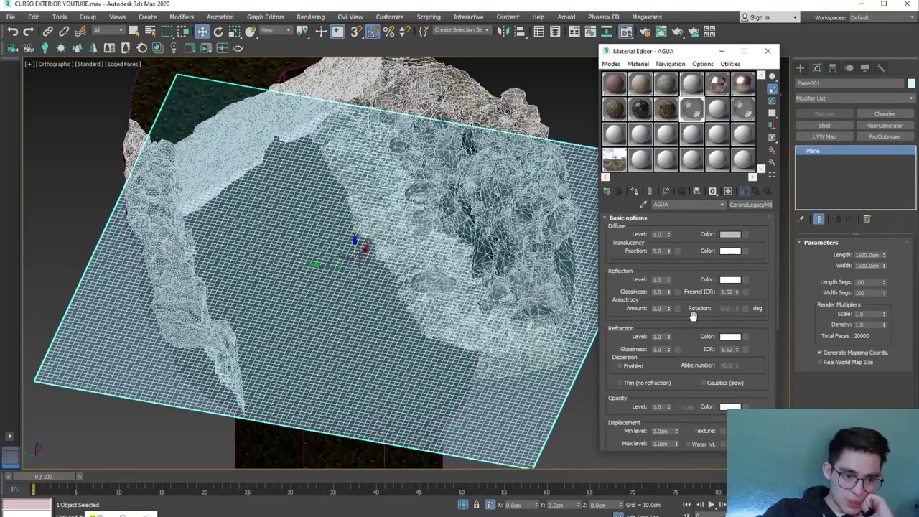
{"action": "scroll", "coordinate": [646, 301], "scroll_direction": "down", "scroll_amount": 5}
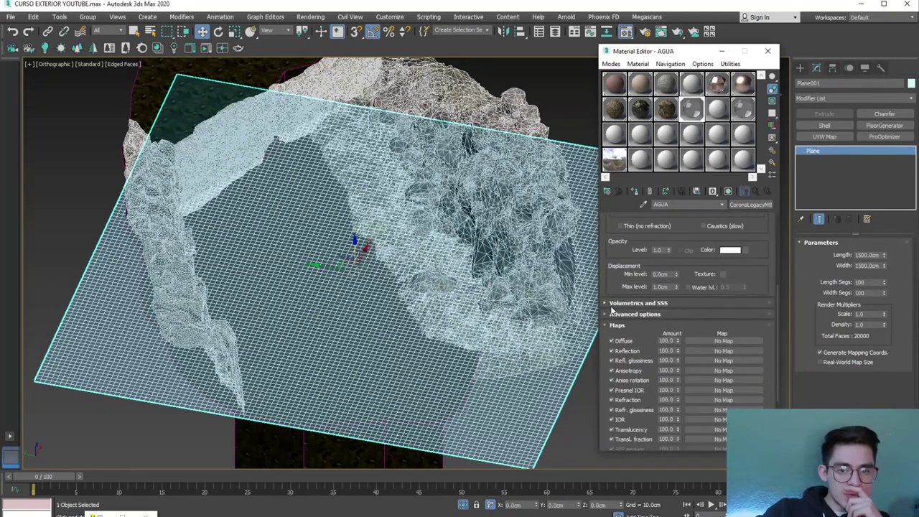
{"action": "left_click", "coordinate": [611, 304]}
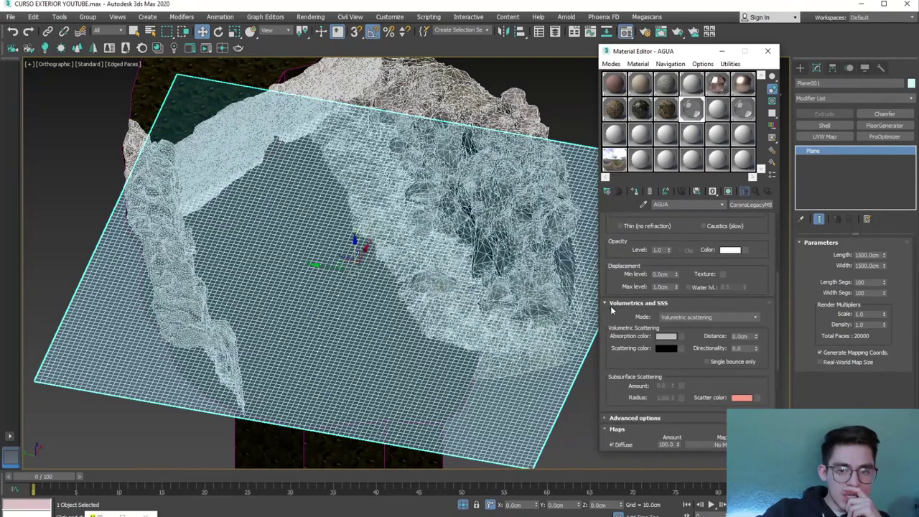
Open the Absorption color picker and check the waterfall house reference image
{"action": "left_click", "coordinate": [666, 336]}
{"action": "mouse_move", "coordinate": [347, 382]}
{"action": "left_mouse_down"}
{"action": "mouse_move", "coordinate": [639, 196]}
{"action": "mouse_move", "coordinate": [622, 188]}
{"action": "left_mouse_up"}
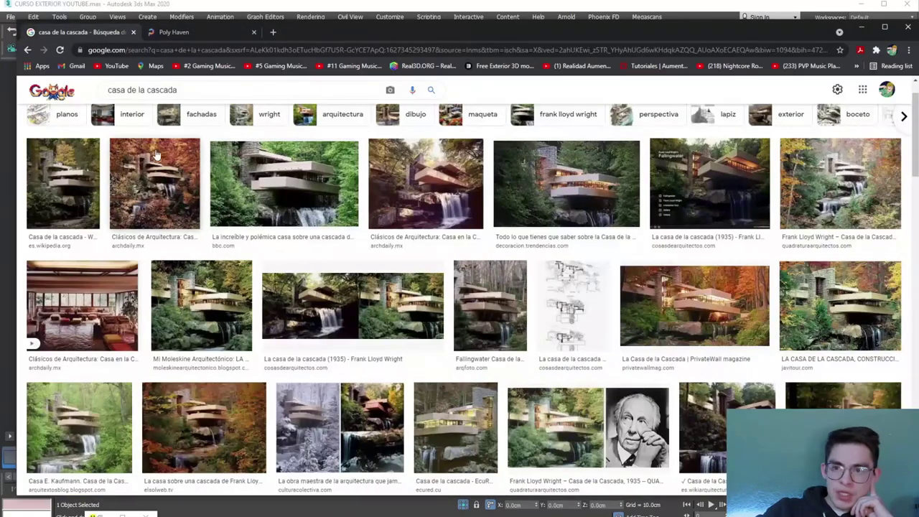
{"action": "left_click", "coordinate": [280, 204]}
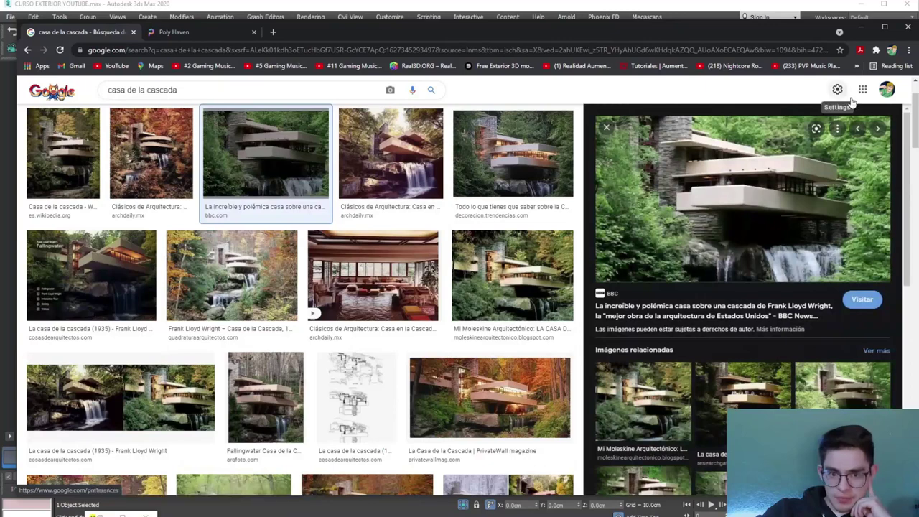
{"action": "left_click", "coordinate": [861, 26]}
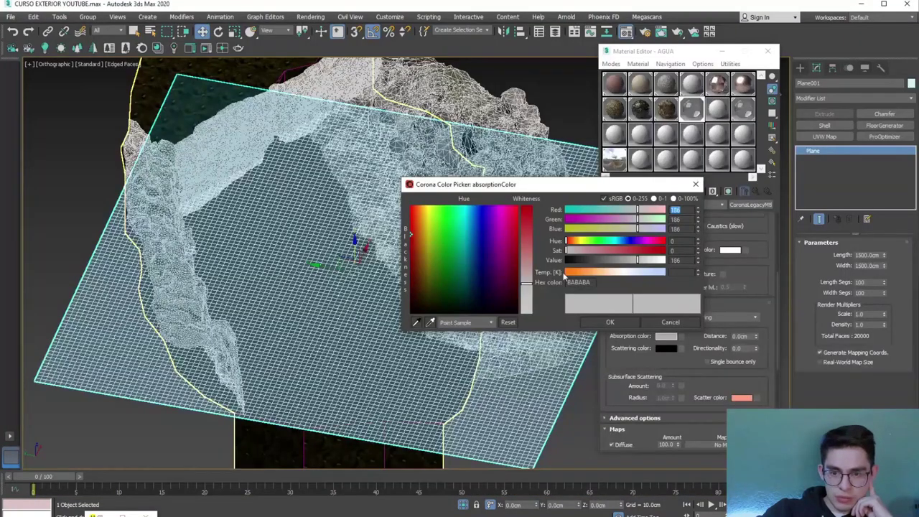
Set the absorption colour to pale green 91C28D (RGB 145, 194, 141) and confirm
{"action": "left_click", "coordinate": [440, 222]}
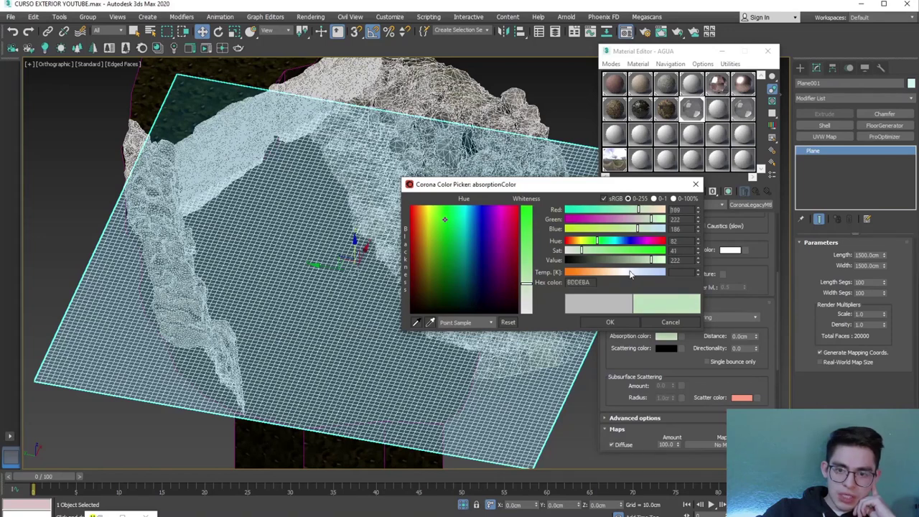
{"action": "mouse_move", "coordinate": [639, 261]}
{"action": "left_mouse_down"}
{"action": "mouse_move", "coordinate": [631, 263]}
{"action": "mouse_move", "coordinate": [641, 262]}
{"action": "left_mouse_up"}
{"action": "left_click", "coordinate": [529, 267]}
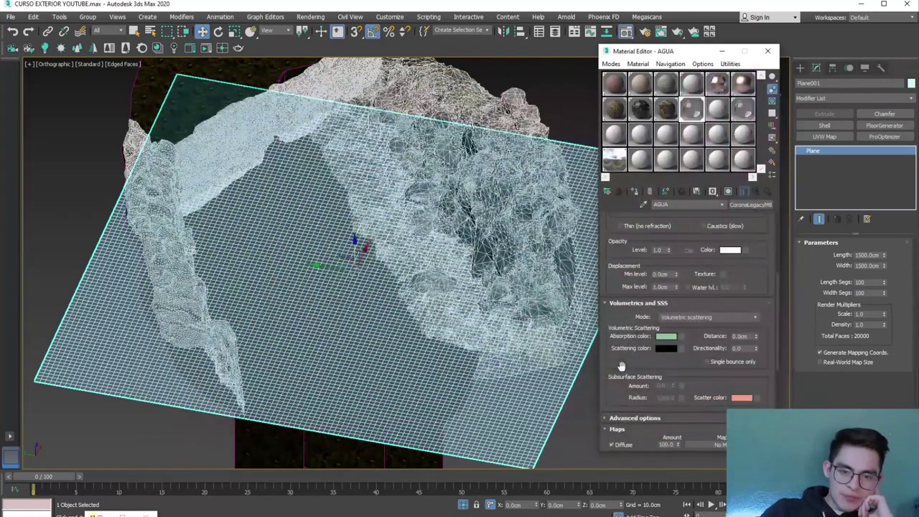
{"action": "left_click_drag", "start_coordinate": [718, 349], "coordinate": [718, 339]}
{"action": "left_click_drag", "start_coordinate": [616, 352], "coordinate": [616, 342]}
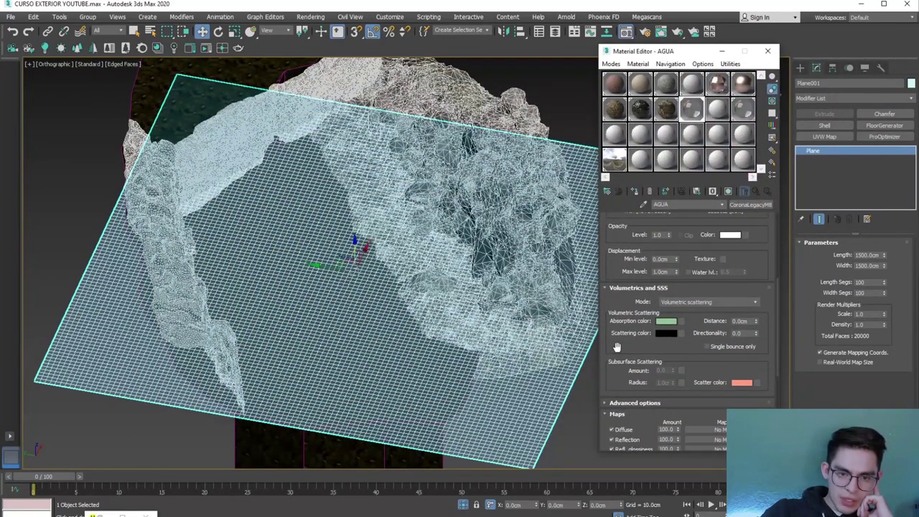
Start an interactive Corona render of the camera view and enlarge the AGUA material preview
{"action": "key", "text": "c"}
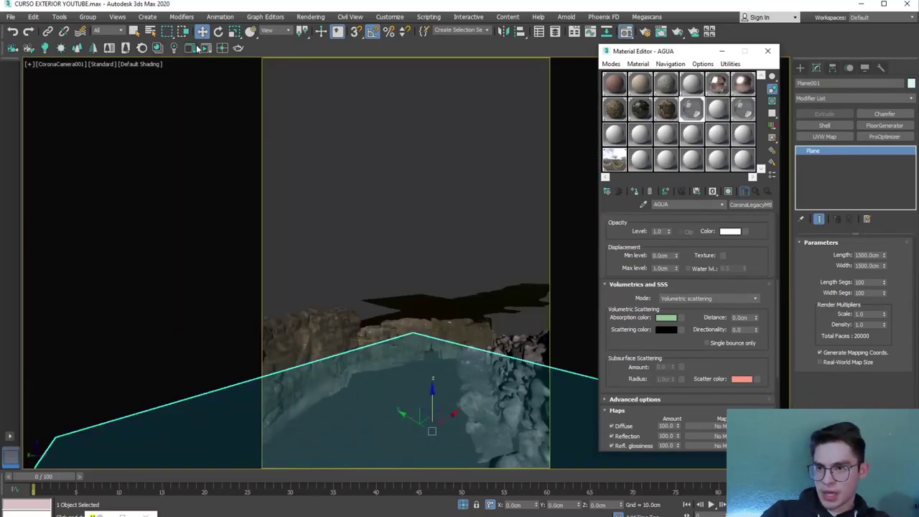
{"action": "left_click", "coordinate": [204, 48]}
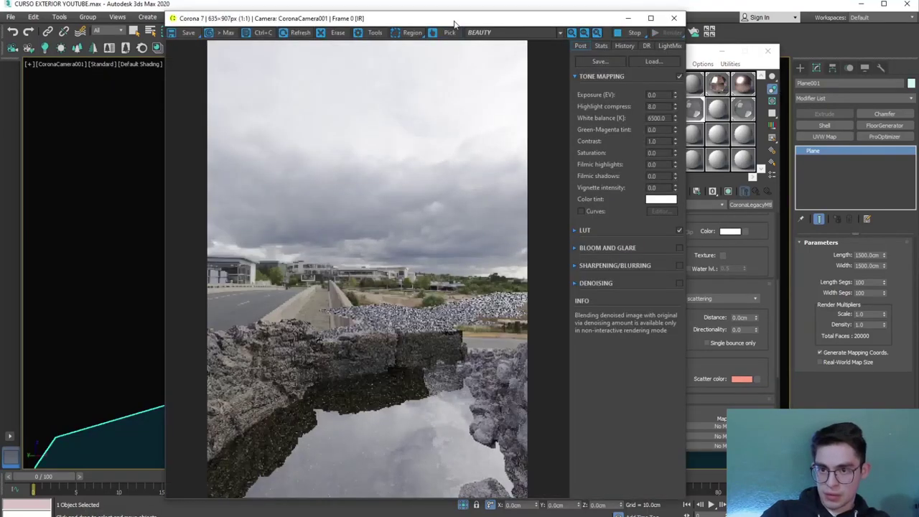
{"action": "left_click_drag", "start_coordinate": [453, 23], "coordinate": [355, 16]}
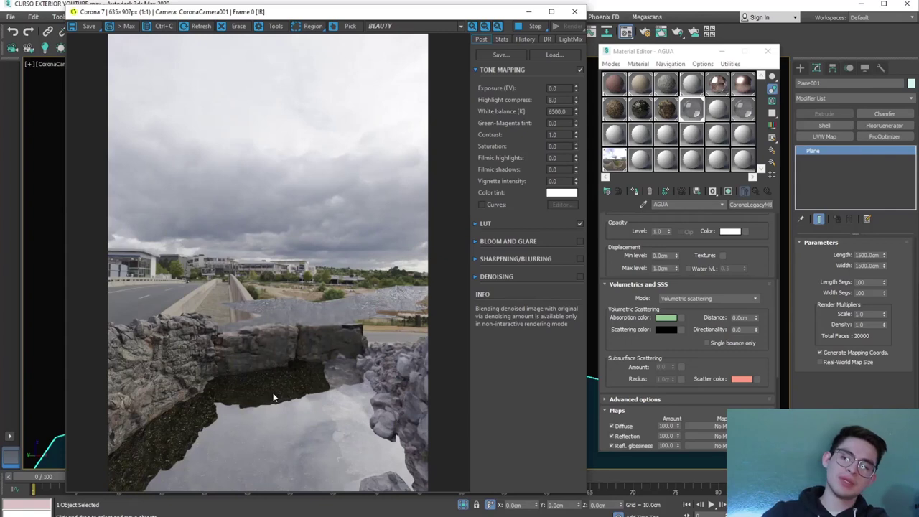
{"action": "double_click", "coordinate": [738, 318]}
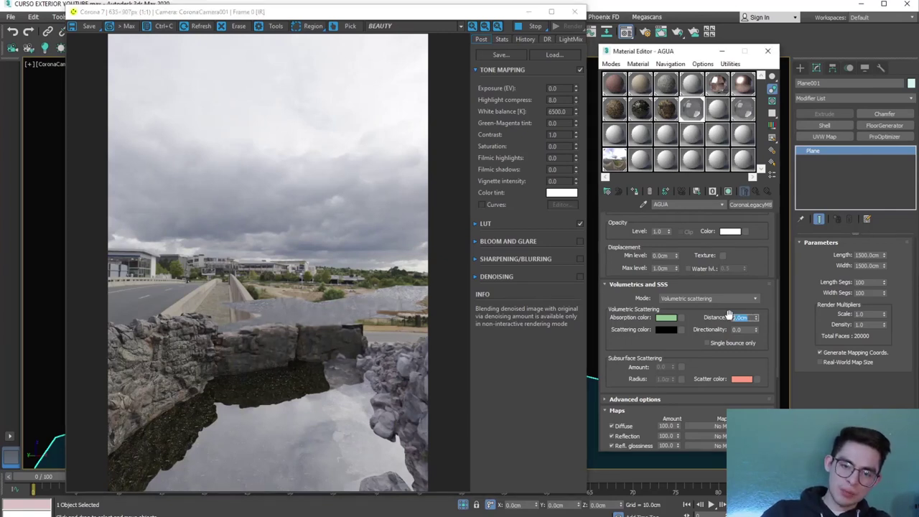
{"action": "type", "text": "0"}
{"action": "double_click", "coordinate": [693, 112]}
{"action": "left_click_drag", "start_coordinate": [218, 177], "coordinate": [126, 34]}
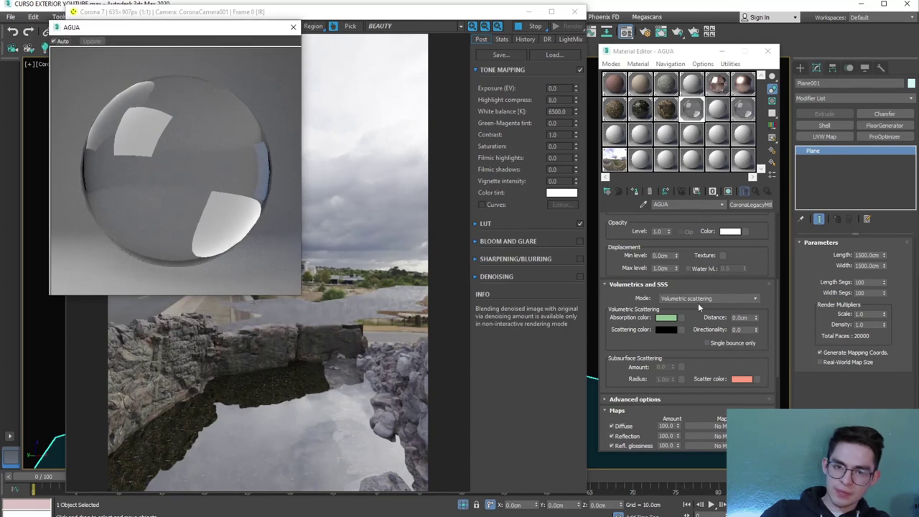
Raise AGUA's volumetric absorption distance through 1, 10, 100, to 1000 cm
{"action": "double_click", "coordinate": [739, 317]}
{"action": "type", "text": "1"}
{"action": "key", "text": "Return"}
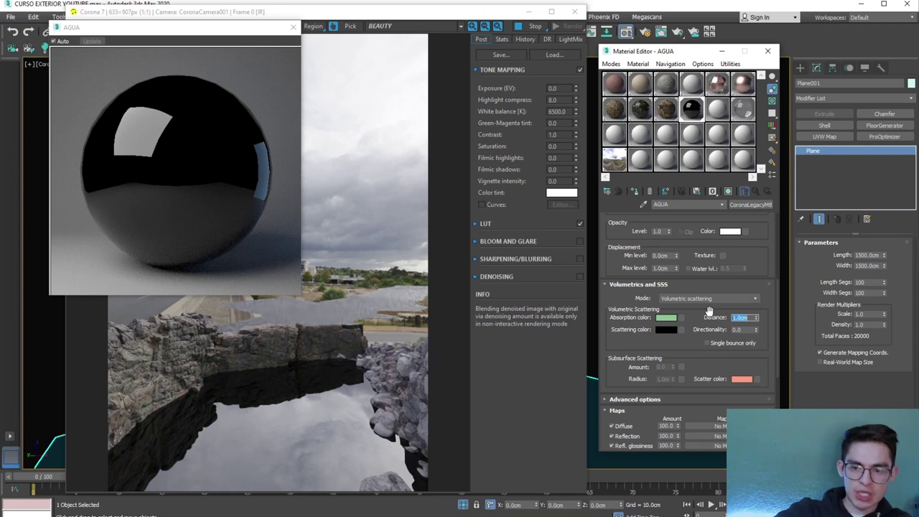
{"action": "key", "text": "Return"}
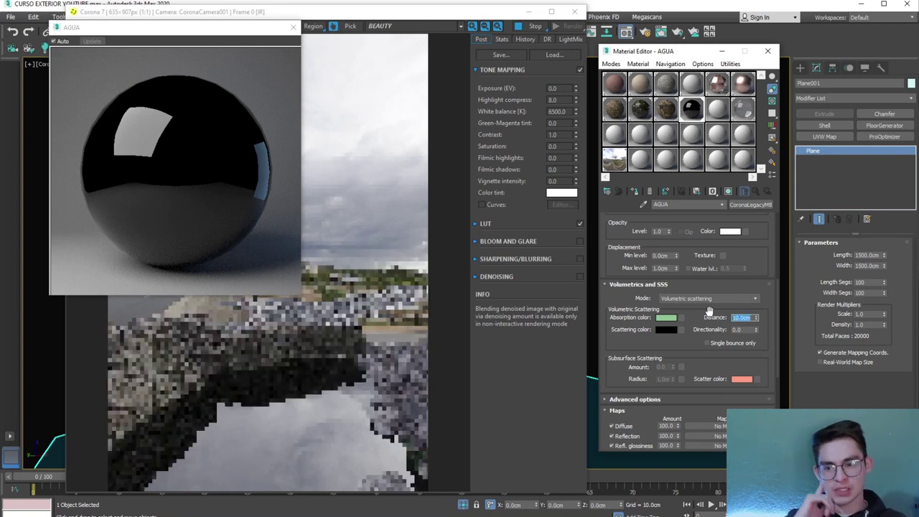
{"action": "type", "text": "100"}
{"action": "key", "text": "Return"}
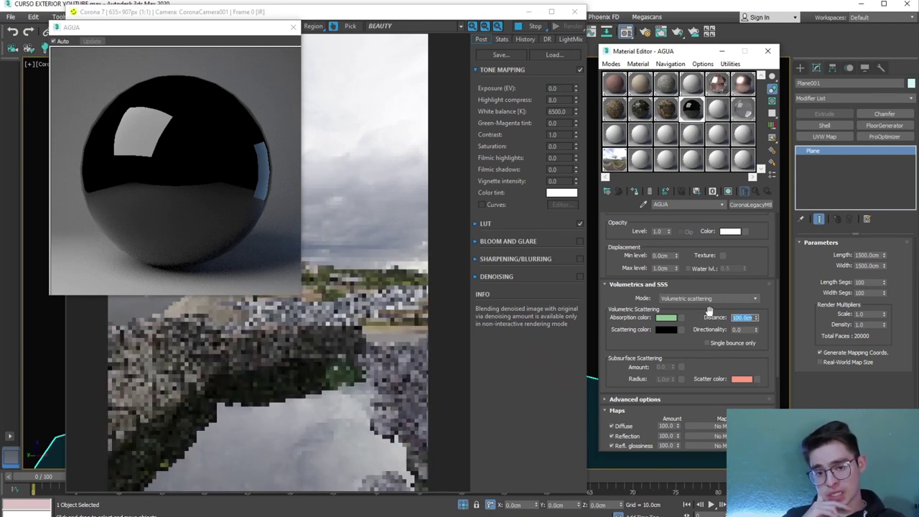
{"action": "type", "text": "1"}
{"action": "key", "text": "Return"}
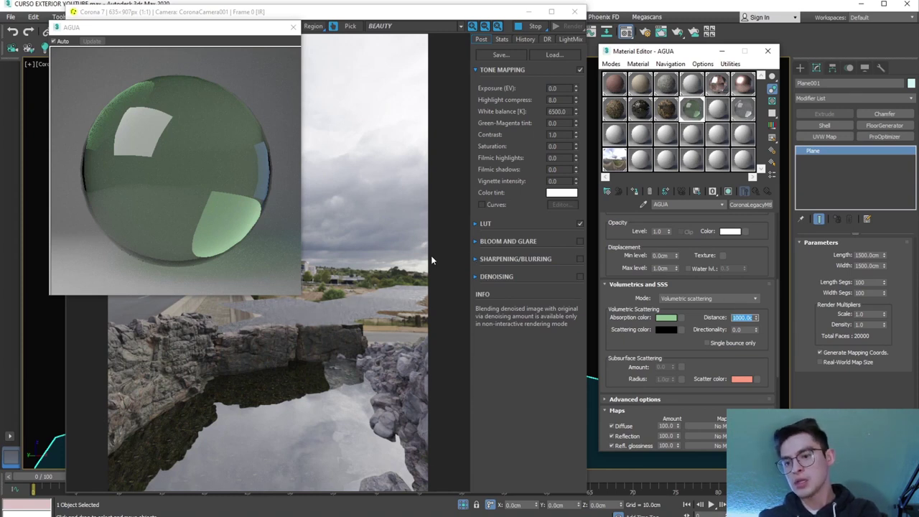
Close the enlarged preview, stop the interactive render and close the Material Editor
{"action": "left_click", "coordinate": [293, 27]}
{"action": "left_click", "coordinate": [517, 27]}
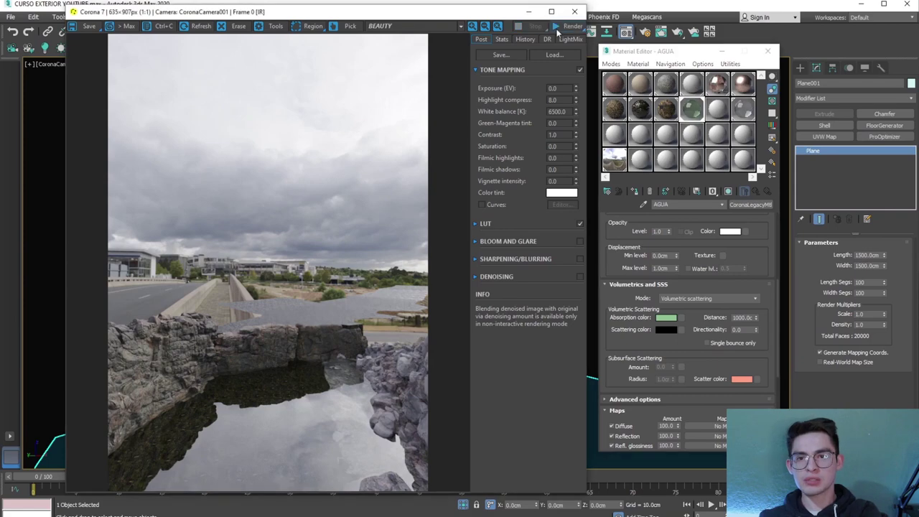
{"action": "left_click", "coordinate": [768, 53]}
Close the render window and view the rocks from the Left view with edged faces
{"action": "left_click", "coordinate": [528, 11]}
{"action": "mouse_move", "coordinate": [402, 273]}
{"action": "middle_mouse_down", "text": "alt"}
{"action": "mouse_move", "coordinate": [393, 300]}
{"action": "mouse_move", "coordinate": [373, 258]}
{"action": "middle_mouse_up", "text": "alt"}
{"action": "key", "text": "F4"}
{"action": "key", "text": "l"}
{"action": "key", "text": "F4"}
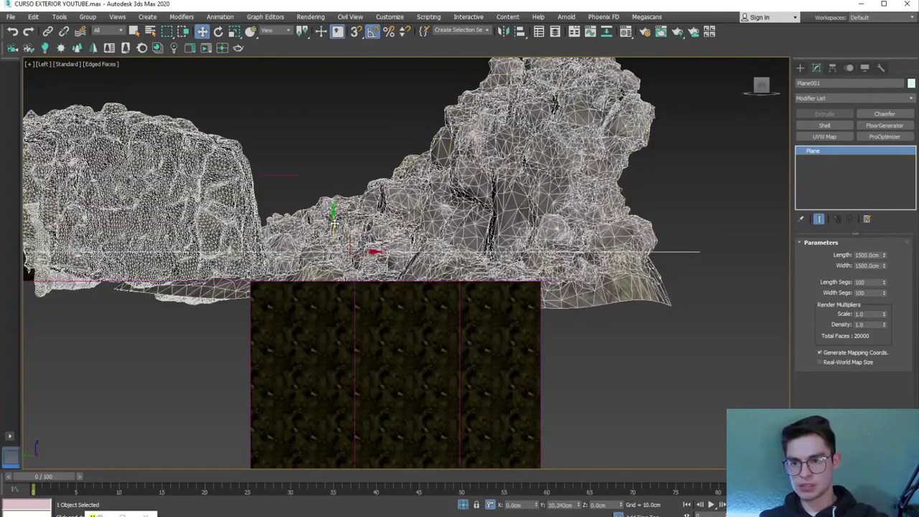
Check the rock cliff's modifiers, orbit to a flatter pool angle, and reopen the Material Editor
{"action": "left_click", "coordinate": [339, 207]}
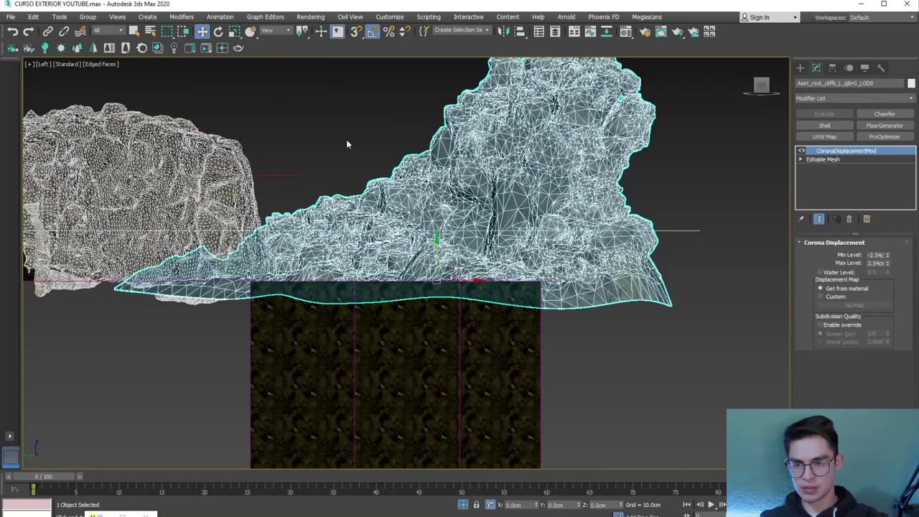
{"action": "middle_click_drag", "start_coordinate": [346, 144], "coordinate": [344, 257], "text": "alt"}
{"action": "key", "text": "F4"}
{"action": "key", "text": "ctrl+d"}
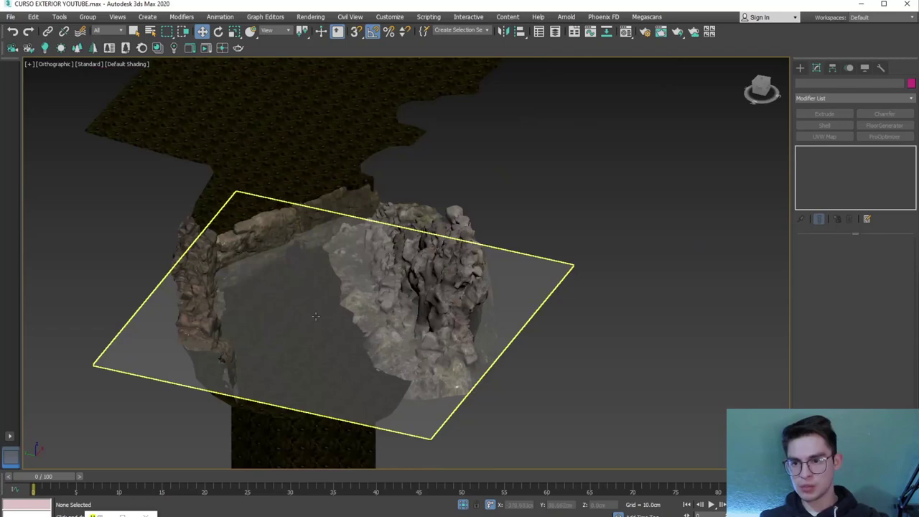
{"action": "middle_click_drag", "start_coordinate": [315, 316], "coordinate": [327, 331], "text": "alt"}
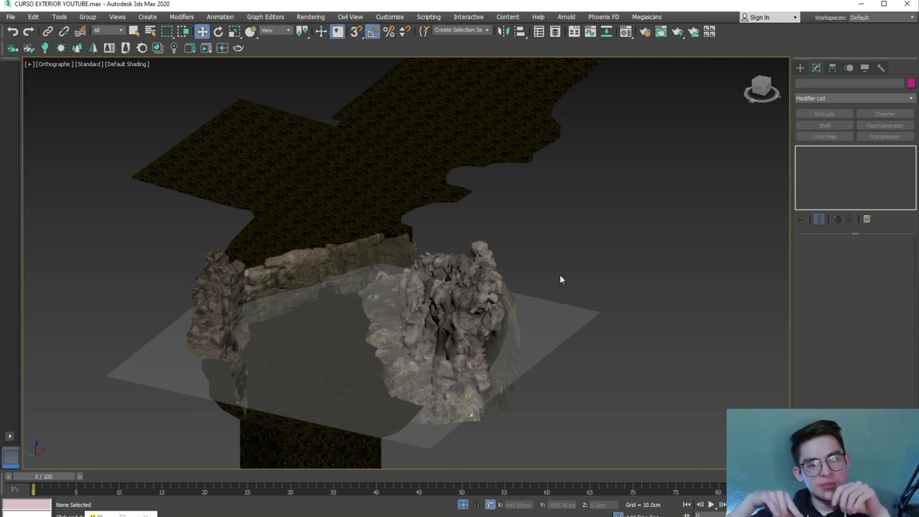
{"action": "key", "text": "m"}
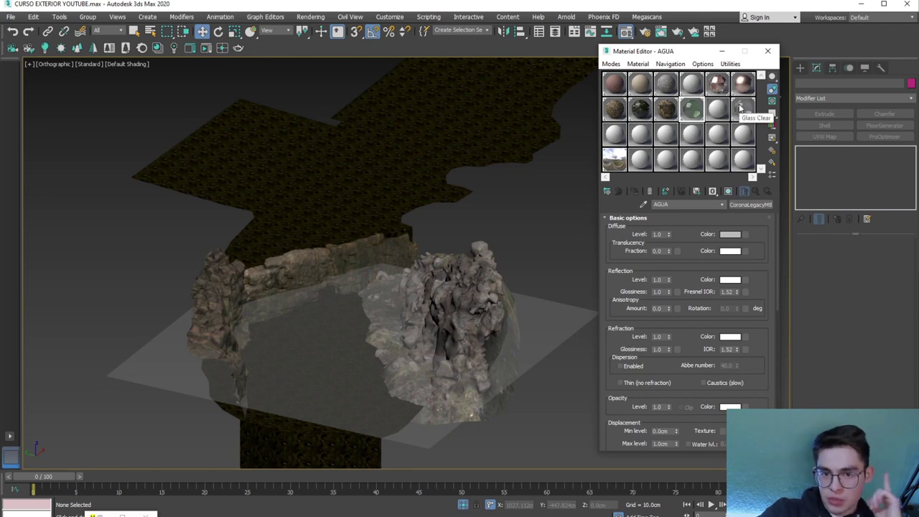
Load a General Noise map into AGUA's Bump slot and enlarge the sample preview
{"action": "left_click", "coordinate": [743, 108]}
{"action": "left_click", "coordinate": [694, 109]}
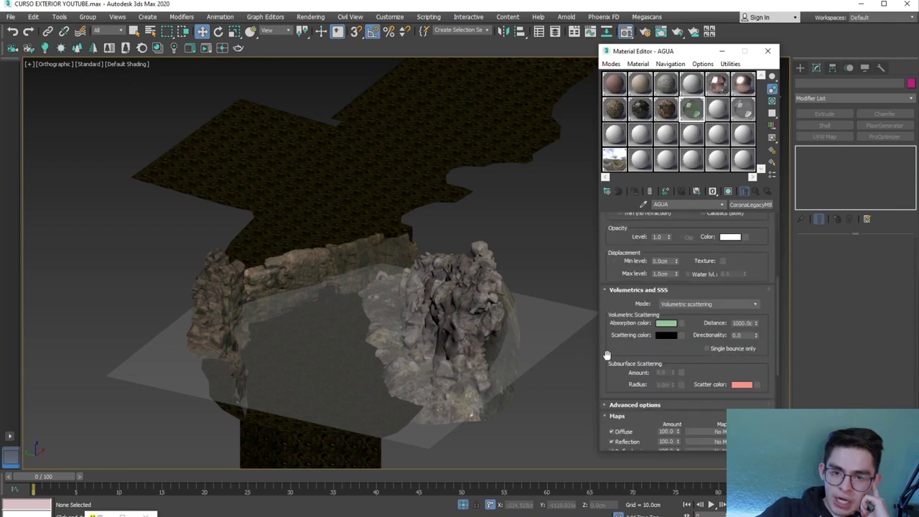
{"action": "scroll", "coordinate": [607, 355], "scroll_direction": "down", "scroll_amount": 5}
{"action": "scroll", "coordinate": [603, 386], "scroll_direction": "down", "scroll_amount": 1}
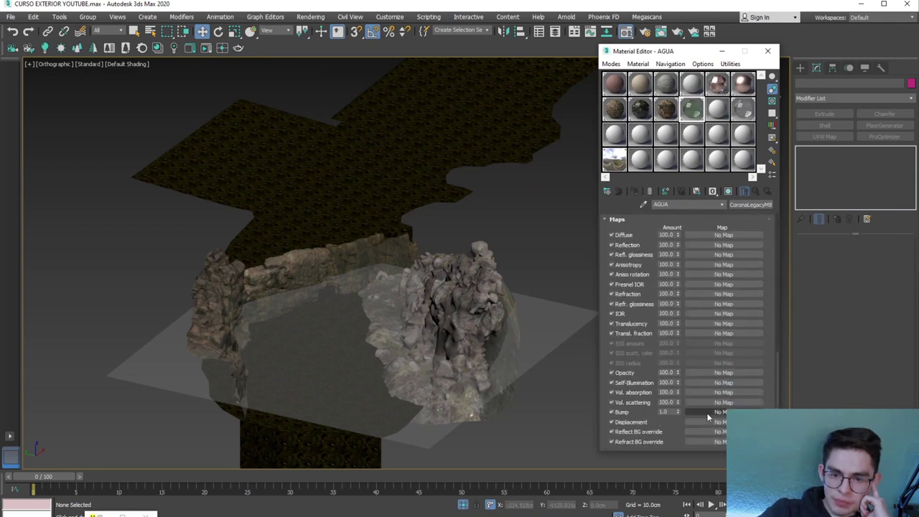
{"action": "left_click", "coordinate": [711, 412]}
{"action": "left_click", "coordinate": [329, 123]}
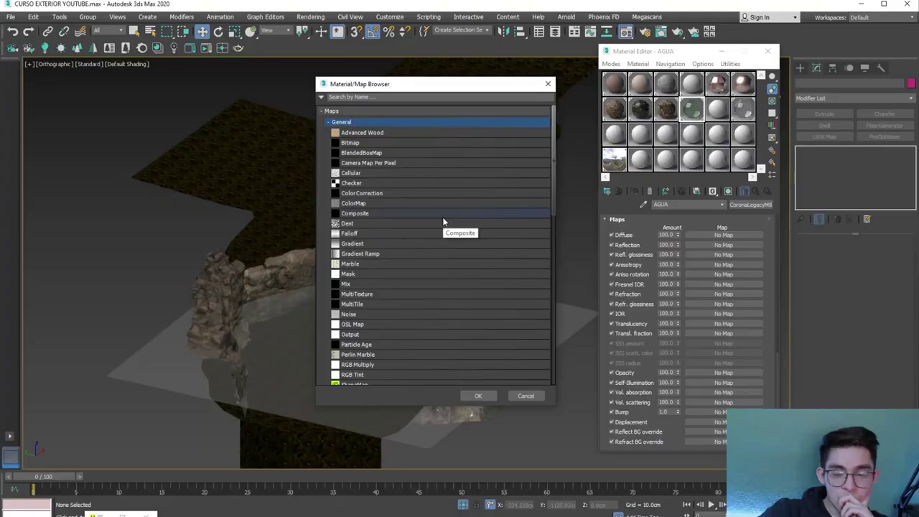
{"action": "scroll", "coordinate": [366, 215], "scroll_direction": "down", "scroll_amount": 2}
{"action": "left_click", "coordinate": [373, 279]}
{"action": "left_click", "coordinate": [478, 396]}
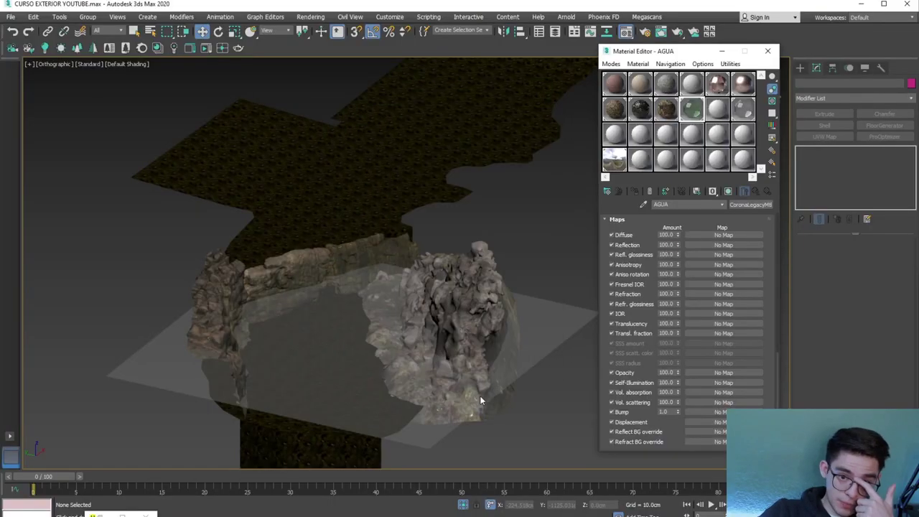
{"action": "double_click", "coordinate": [692, 116]}
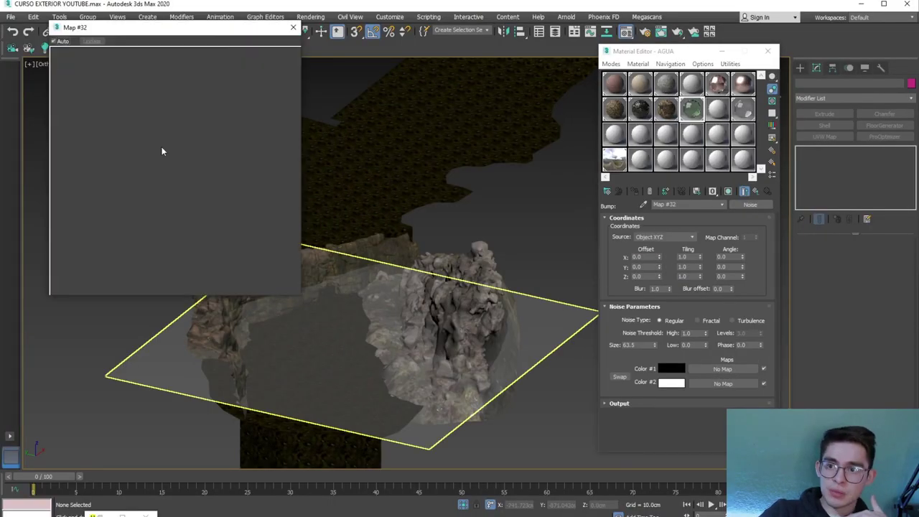
Start an interactive render of the camera view with the sample preview kept in front
{"action": "key", "text": "c"}
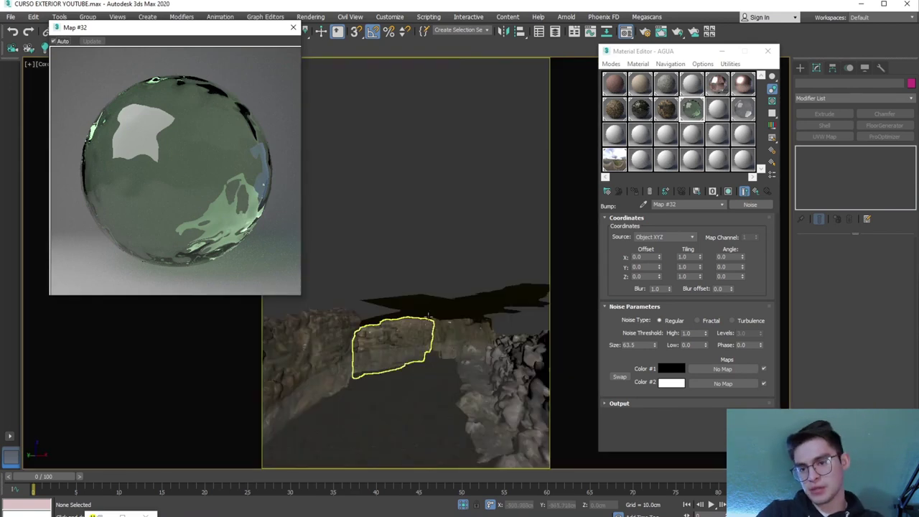
{"action": "left_click_drag", "start_coordinate": [174, 29], "coordinate": [177, 87]}
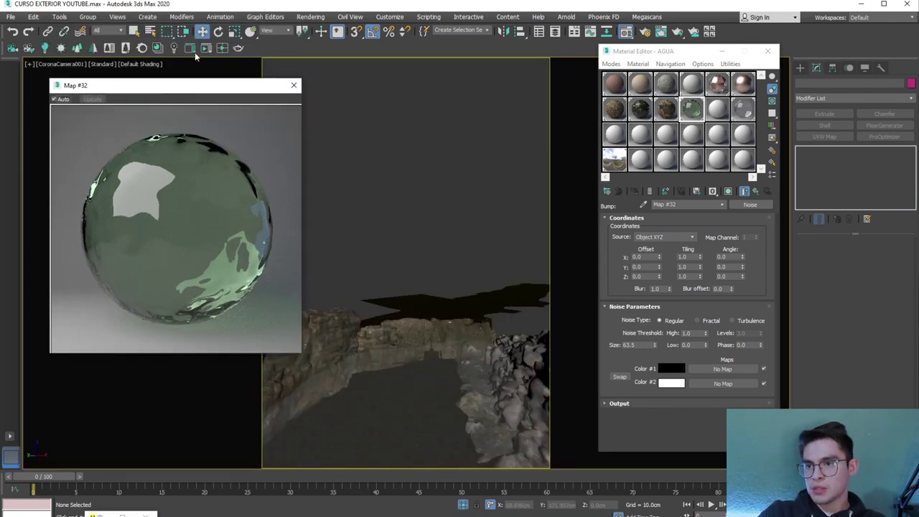
{"action": "key", "text": "shift+q"}
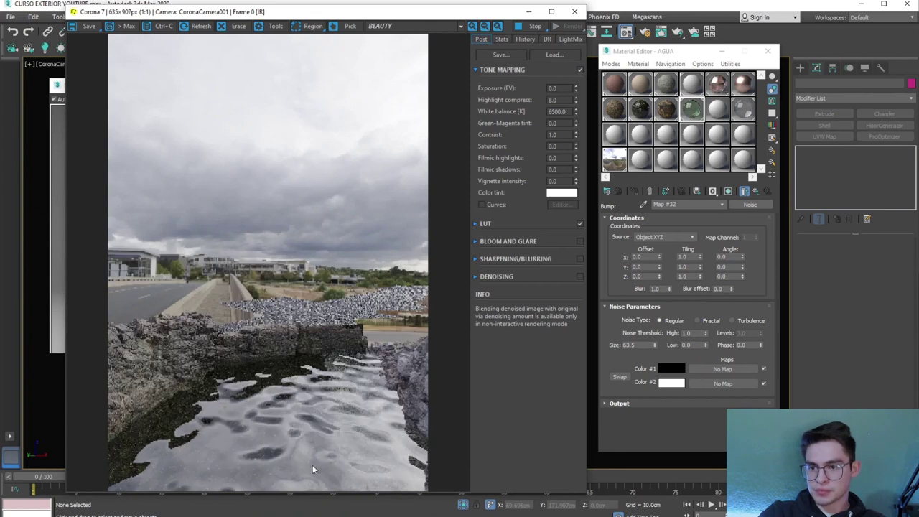
{"action": "left_click_drag", "start_coordinate": [52, 90], "coordinate": [24, 45]}
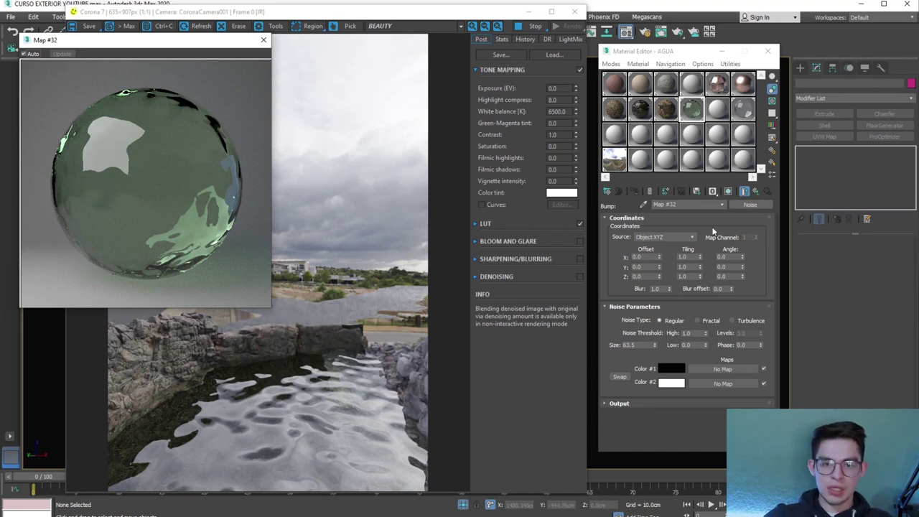
Set AGUA's Bump amount to 0.2, then reopen the bump Noise map settings
{"action": "left_click", "coordinate": [754, 197]}
{"action": "scroll", "coordinate": [620, 380], "scroll_direction": "down", "scroll_amount": 5}
{"action": "scroll", "coordinate": [610, 384], "scroll_direction": "down", "scroll_amount": 3}
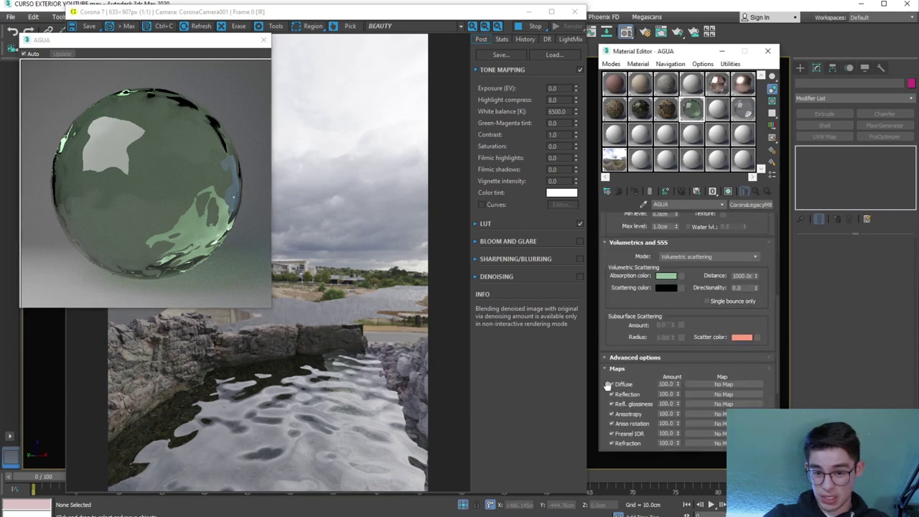
{"action": "scroll", "coordinate": [610, 388], "scroll_direction": "down", "scroll_amount": 4}
{"action": "scroll", "coordinate": [653, 406], "scroll_direction": "down", "scroll_amount": 1}
{"action": "type", "text": "0.2"}
{"action": "key", "text": "Return"}
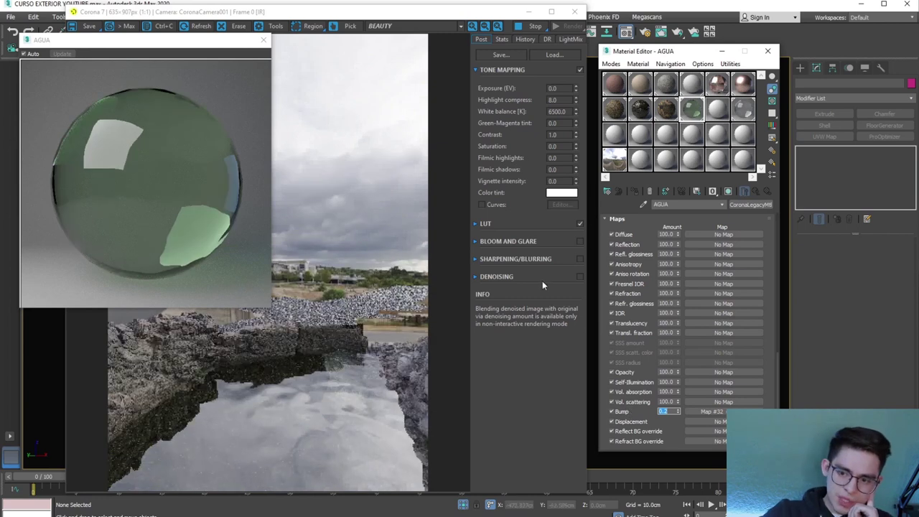
{"action": "scroll", "coordinate": [624, 388], "scroll_direction": "up", "scroll_amount": 4}
{"action": "left_click_drag", "start_coordinate": [624, 383], "coordinate": [593, 123]}
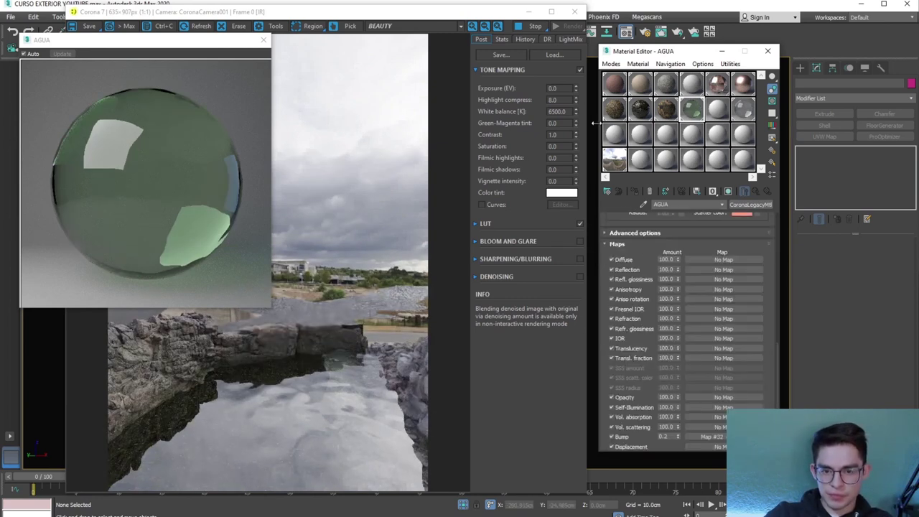
{"action": "left_click", "coordinate": [707, 436]}
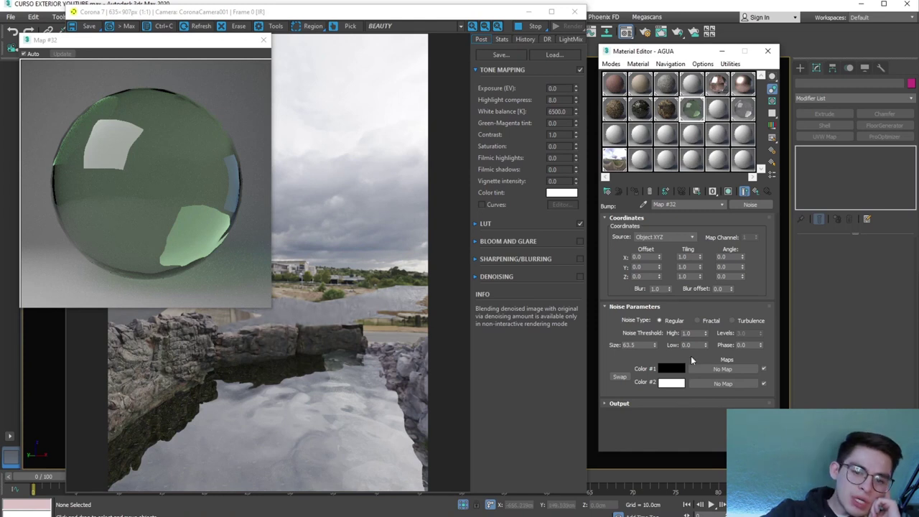
Make the bump noise Fractal with an X tiling of 10
{"action": "left_click", "coordinate": [700, 325]}
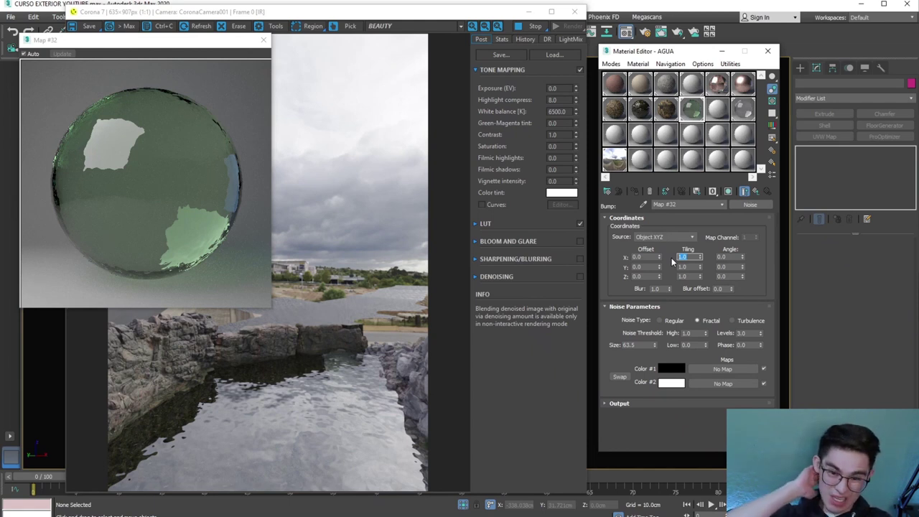
{"action": "type", "text": "10"}
{"action": "key", "text": "Return"}
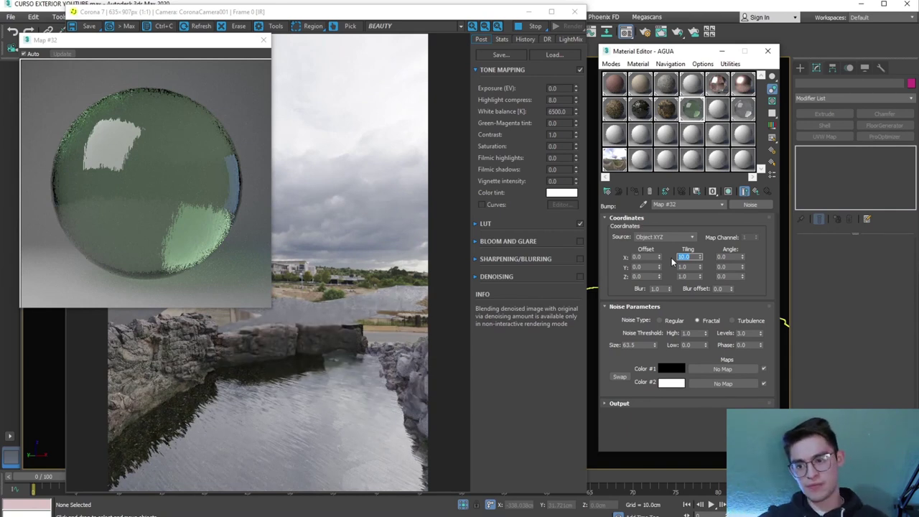
Back on the AGUA material, set the Bump amount to 1.0
{"action": "left_click", "coordinate": [653, 306]}
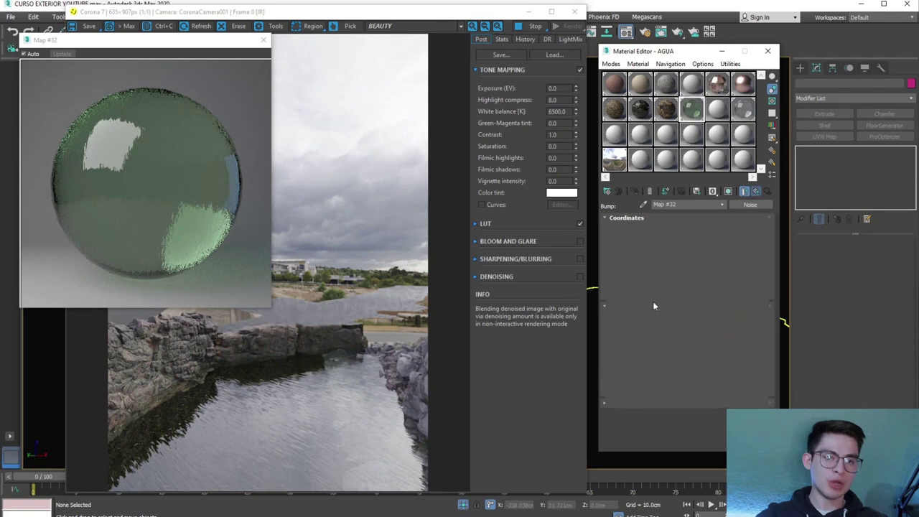
{"action": "scroll", "coordinate": [601, 404], "scroll_direction": "down", "scroll_amount": 4}
{"action": "double_click", "coordinate": [666, 411]}
{"action": "type", "text": "1"}
{"action": "key", "text": "Return"}
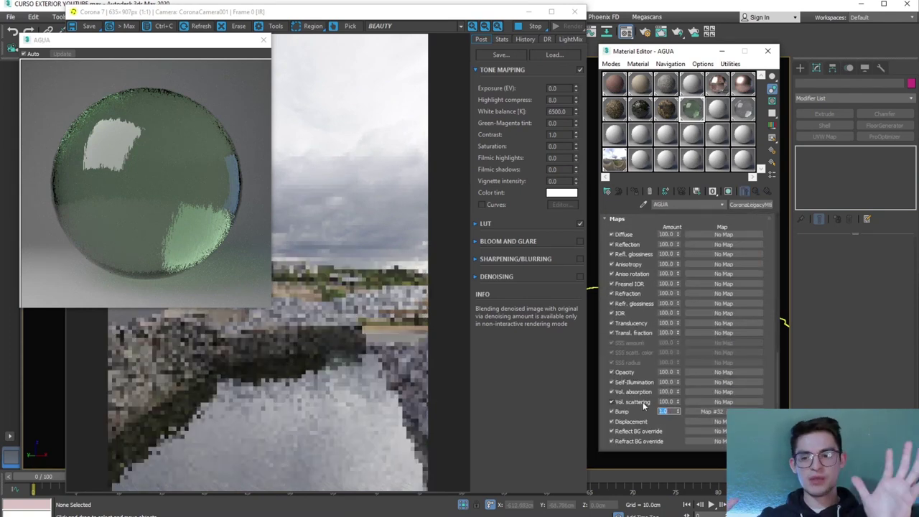
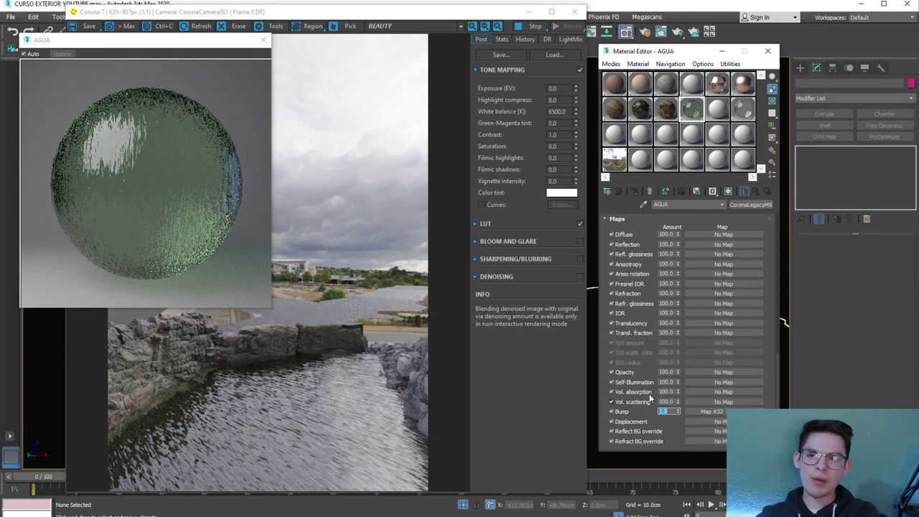
Close the AGUA material preview and select the square water plane
{"action": "left_click", "coordinate": [264, 40]}
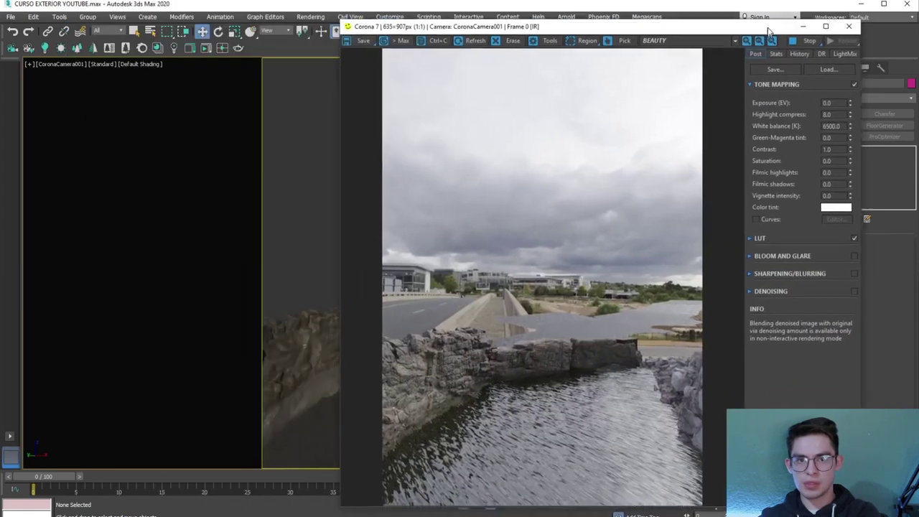
{"action": "left_click_drag", "start_coordinate": [498, 13], "coordinate": [816, 20]}
{"action": "left_click", "coordinate": [360, 407]}
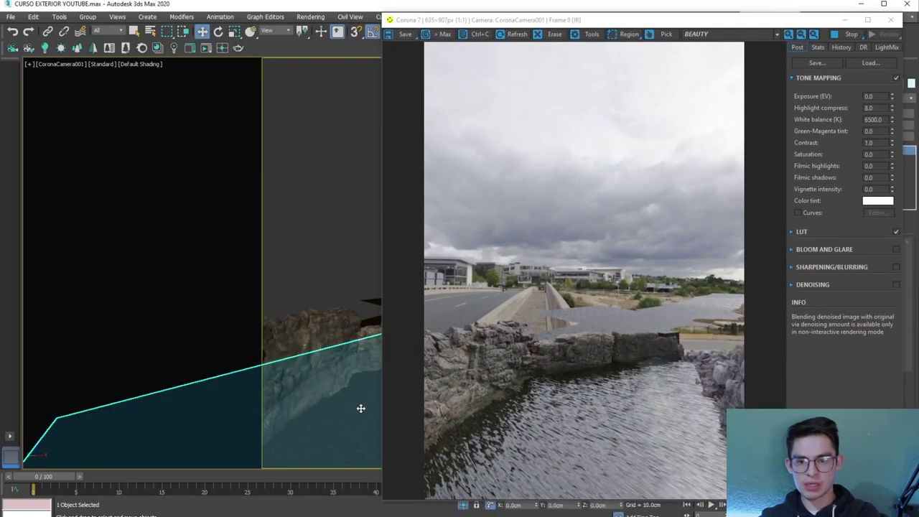
{"action": "left_click", "coordinate": [844, 19]}
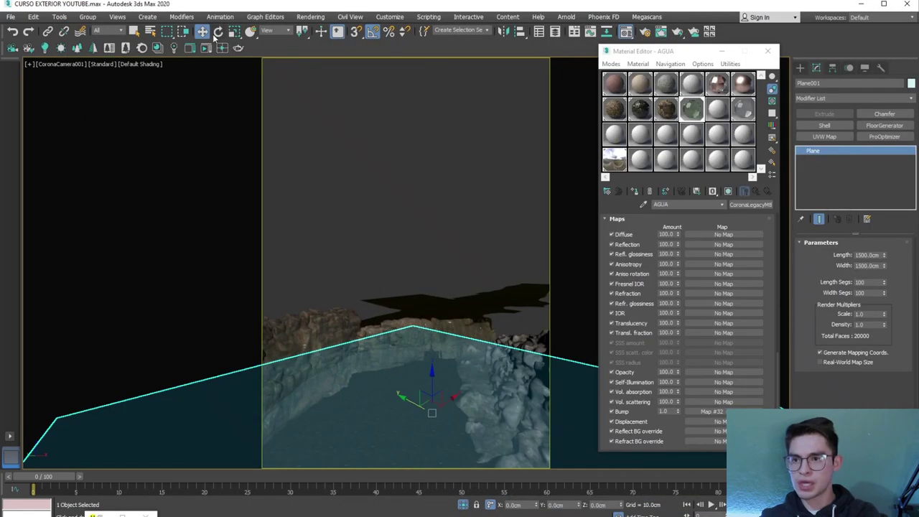
Rotate the water plane 40° about Z, then hide it
{"action": "left_click", "coordinate": [218, 32]}
{"action": "left_click", "coordinate": [844, 20]}
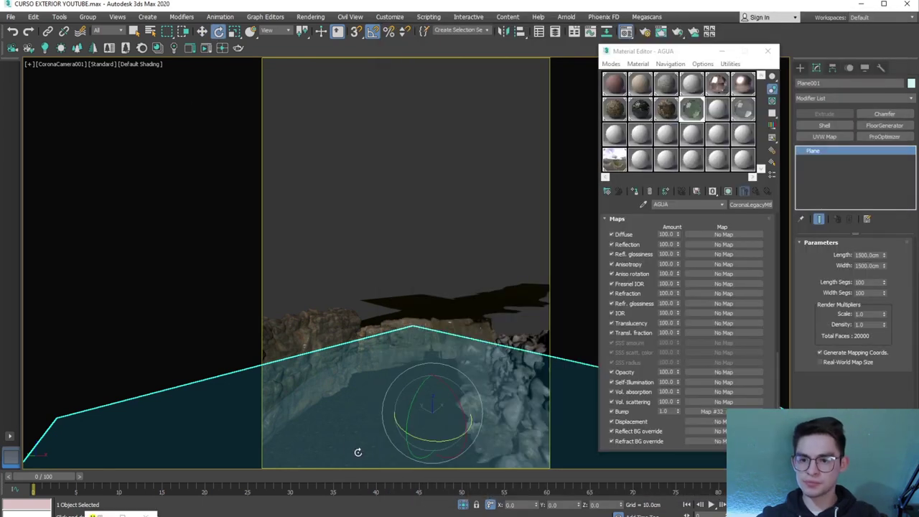
{"action": "left_click_drag", "start_coordinate": [421, 438], "coordinate": [441, 443]}
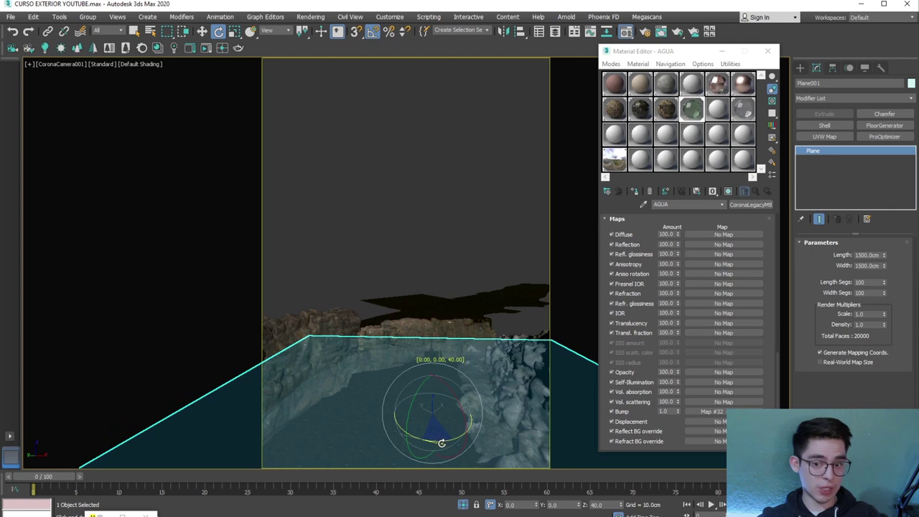
{"action": "key", "text": "Delete"}
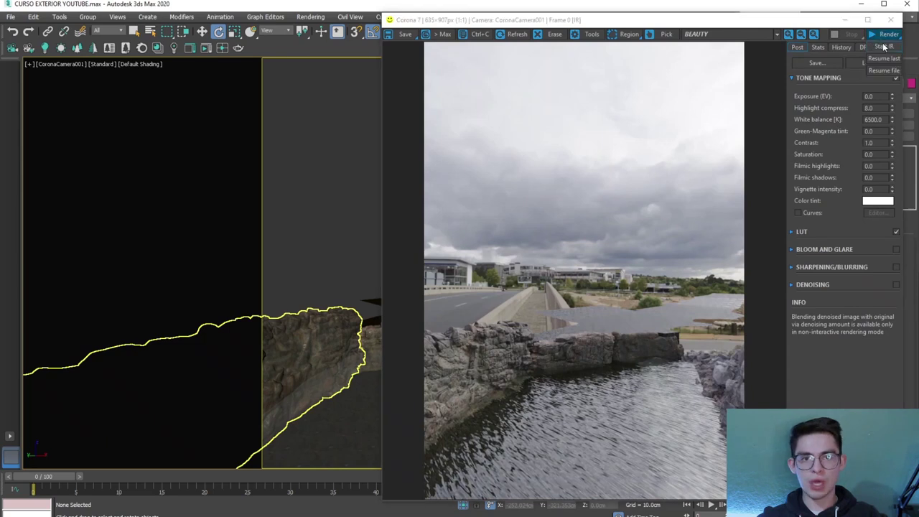
Restart the interactive render and move the render window aside
{"action": "left_click", "coordinate": [885, 34]}
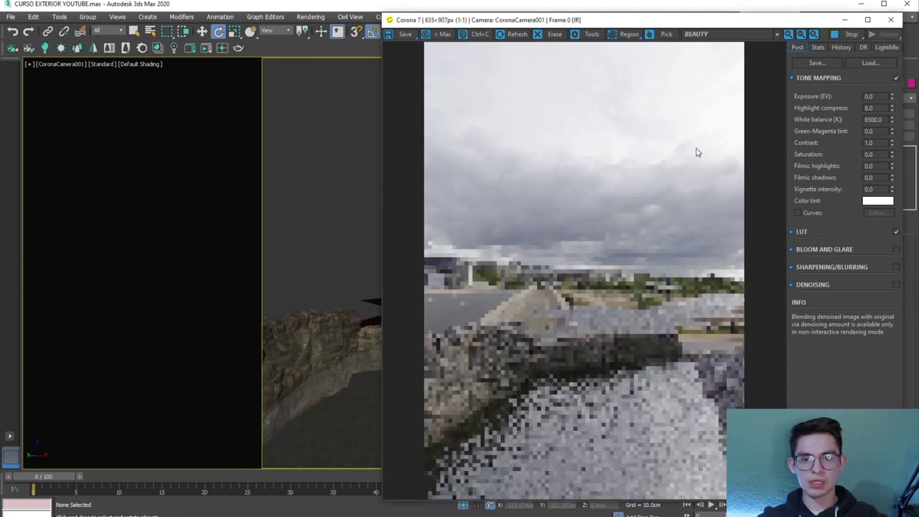
{"action": "left_click_drag", "start_coordinate": [655, 27], "coordinate": [535, 34]}
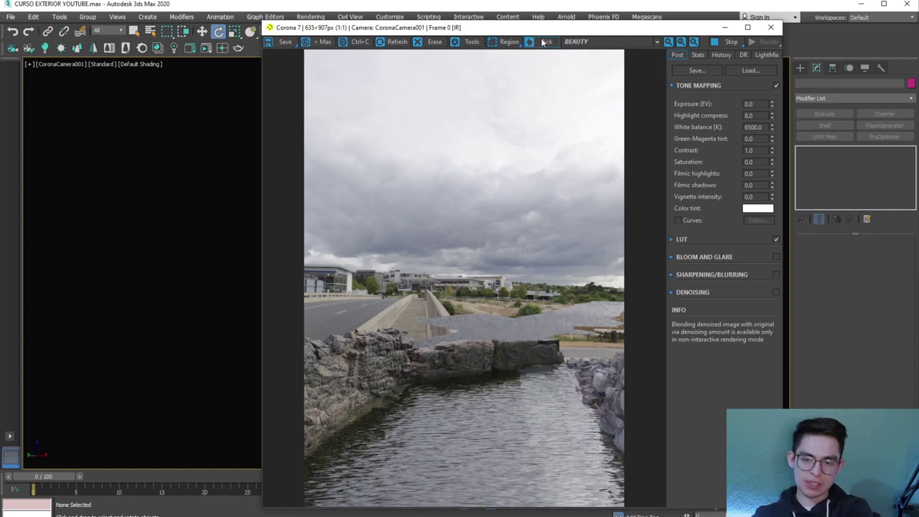
{"action": "left_click_drag", "start_coordinate": [538, 26], "coordinate": [334, 22]}
Set the AGUA material's Bump amount to 0.3 in the Material Editor
{"action": "key", "text": "m"}
{"action": "left_click", "coordinate": [687, 120]}
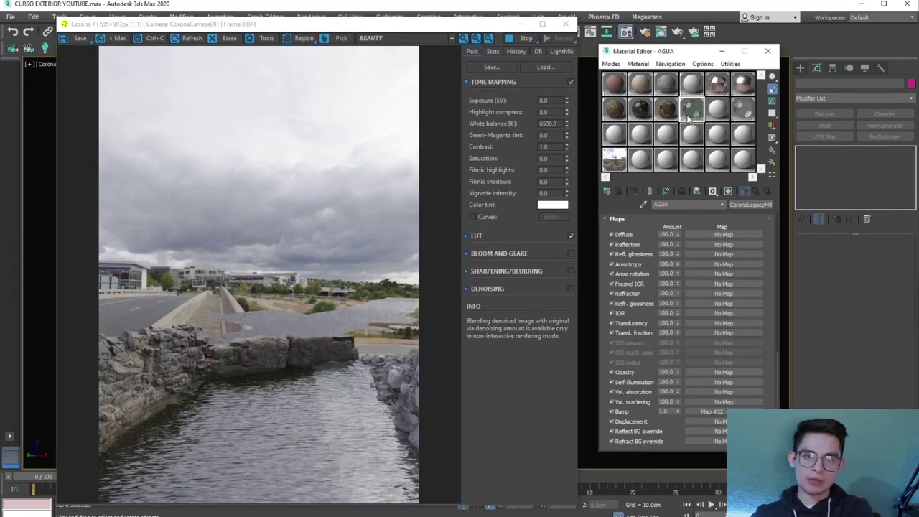
{"action": "type", "text": "0.3"}
{"action": "key", "text": "Return"}
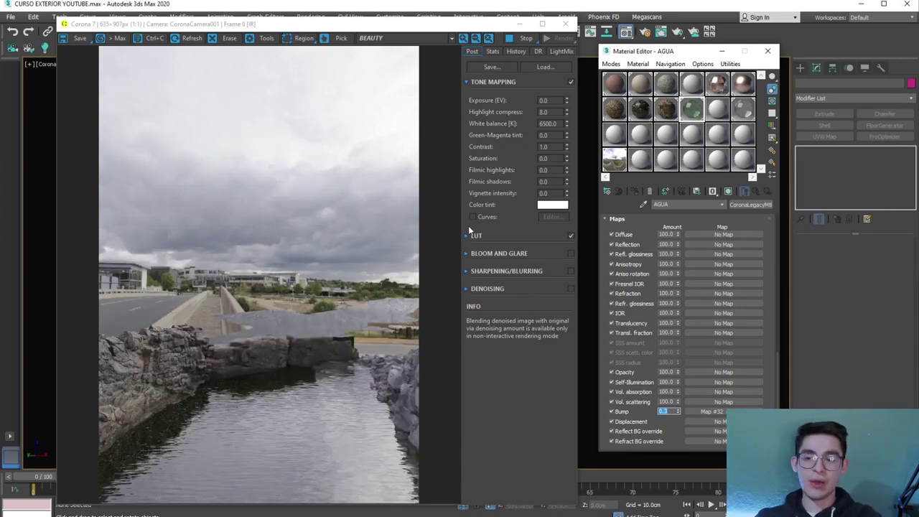
Close the render window, unhide all objects and select the CASCADA water object
{"action": "left_click", "coordinate": [565, 23]}
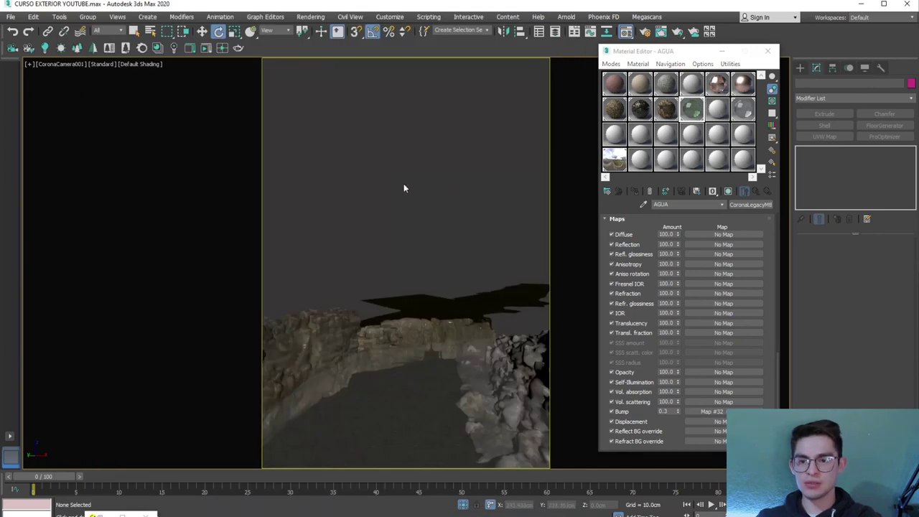
{"action": "right_click", "coordinate": [400, 226]}
{"action": "left_click", "coordinate": [431, 183]}
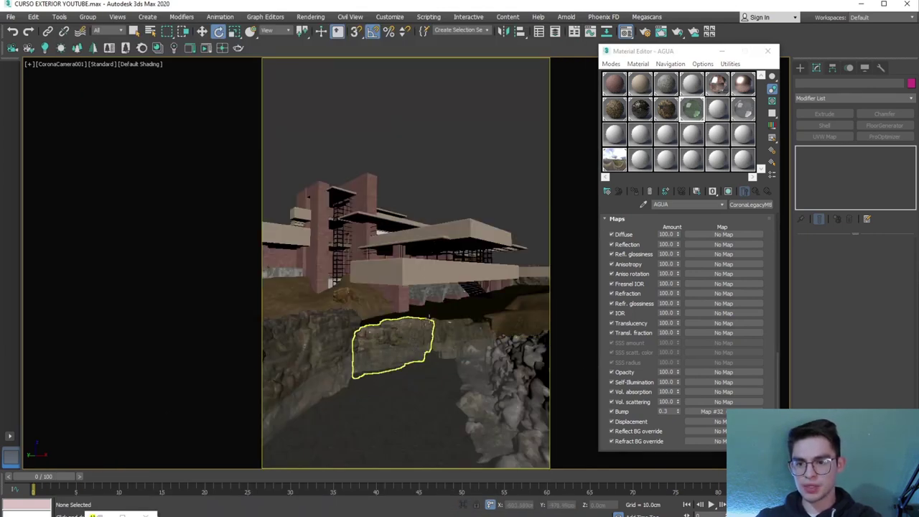
{"action": "left_click", "coordinate": [431, 316]}
Select the CASCADA terrain object and zoom the view to fit it
{"action": "left_click", "coordinate": [721, 51]}
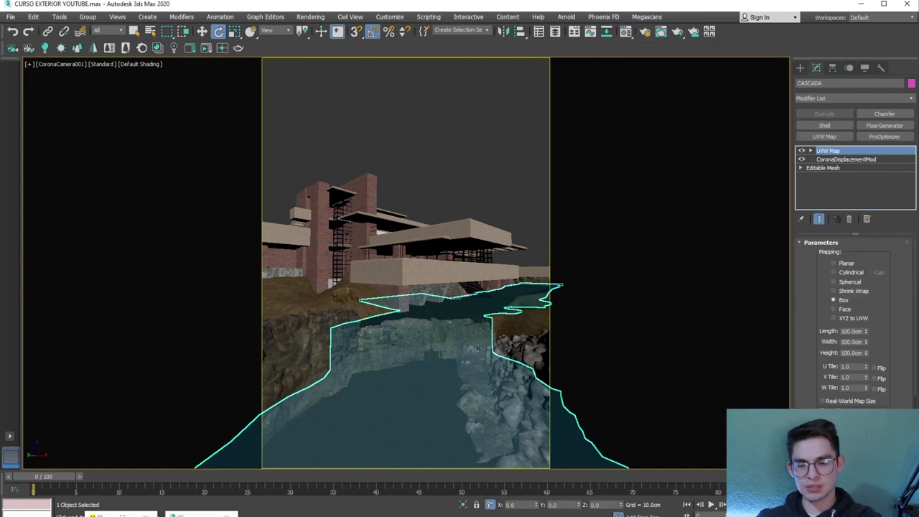
{"action": "key", "text": "alt+h"}
{"action": "key", "text": "u"}
{"action": "mouse_move", "coordinate": [400, 237]}
{"action": "middle_mouse_down", "text": "alt"}
{"action": "mouse_move", "coordinate": [400, 217]}
{"action": "mouse_move", "coordinate": [351, 253]}
{"action": "mouse_move", "coordinate": [379, 191]}
{"action": "mouse_move", "coordinate": [297, 187]}
{"action": "mouse_move", "coordinate": [344, 215]}
{"action": "middle_mouse_up", "text": "alt"}
{"action": "scroll", "coordinate": [400, 217], "scroll_direction": "up", "scroll_amount": 3}
{"action": "key", "text": "ctrl+z"}
{"action": "left_click", "coordinate": [379, 191]}
{"action": "left_click", "coordinate": [344, 215]}
{"action": "left_click", "coordinate": [367, 185]}
{"action": "key", "text": "z"}
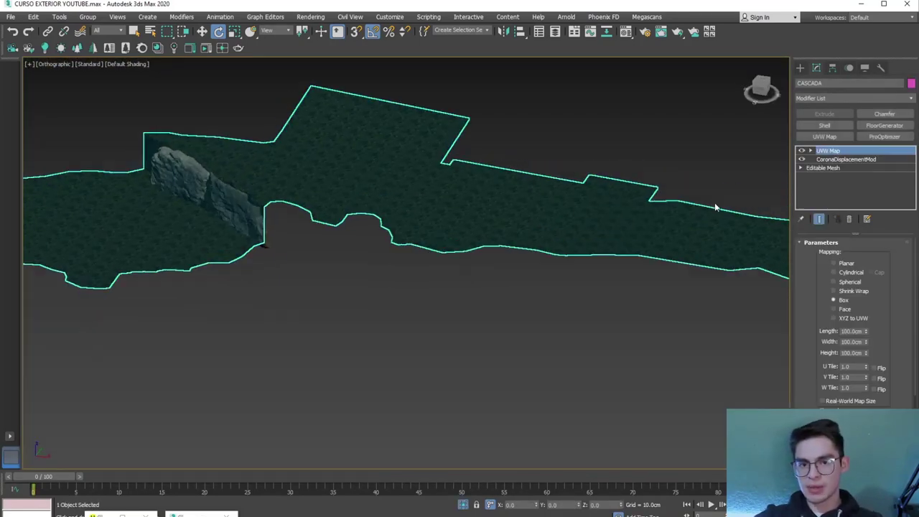
In Polygon mode, select the water faces and copy them downward within the same object
{"action": "left_click", "coordinate": [823, 168]}
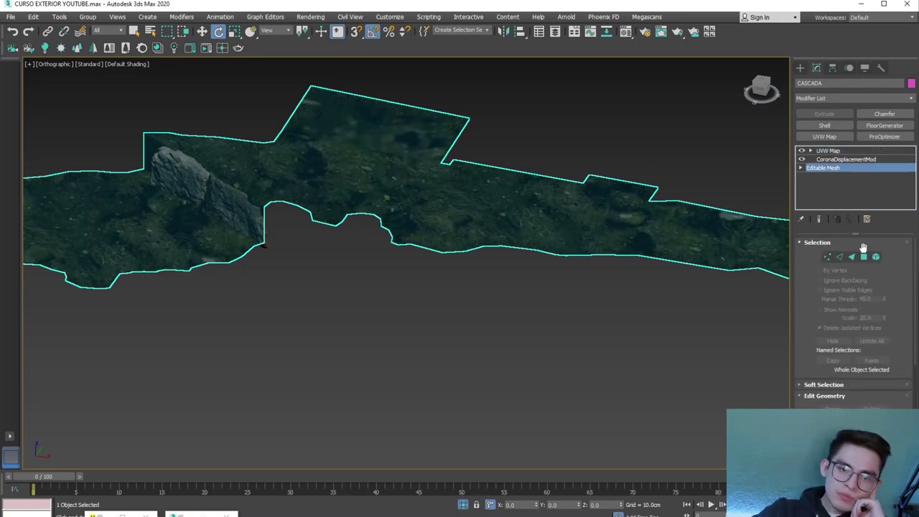
{"action": "key", "text": "4"}
{"action": "middle_click_drag", "start_coordinate": [507, 277], "coordinate": [450, 215], "text": "alt"}
{"action": "left_click_drag", "start_coordinate": [591, 303], "coordinate": [337, 101], "text": "ctrl"}
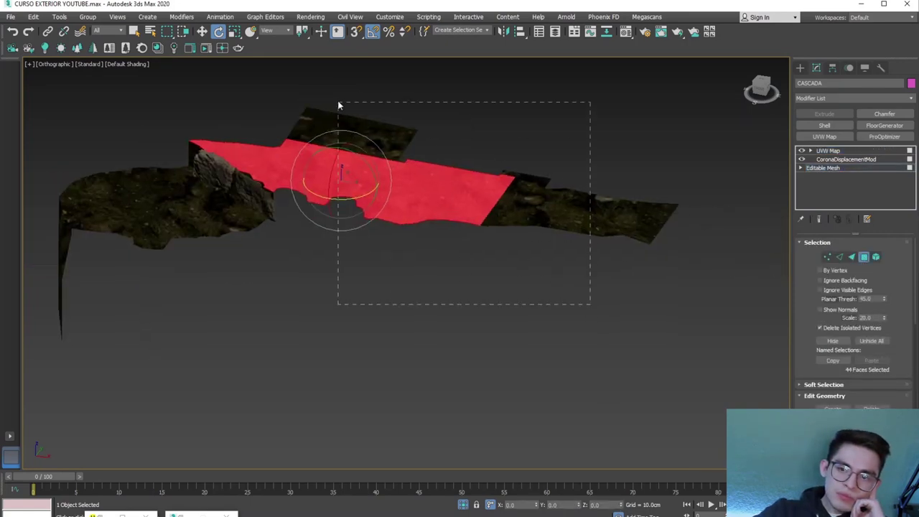
{"action": "mouse_move", "coordinate": [310, 198]}
{"action": "middle_mouse_down", "text": "alt"}
{"action": "mouse_move", "coordinate": [302, 233]}
{"action": "mouse_move", "coordinate": [361, 177]}
{"action": "mouse_move", "coordinate": [369, 194]}
{"action": "mouse_move", "coordinate": [328, 213]}
{"action": "middle_mouse_up", "text": "alt"}
{"action": "key", "text": "w"}
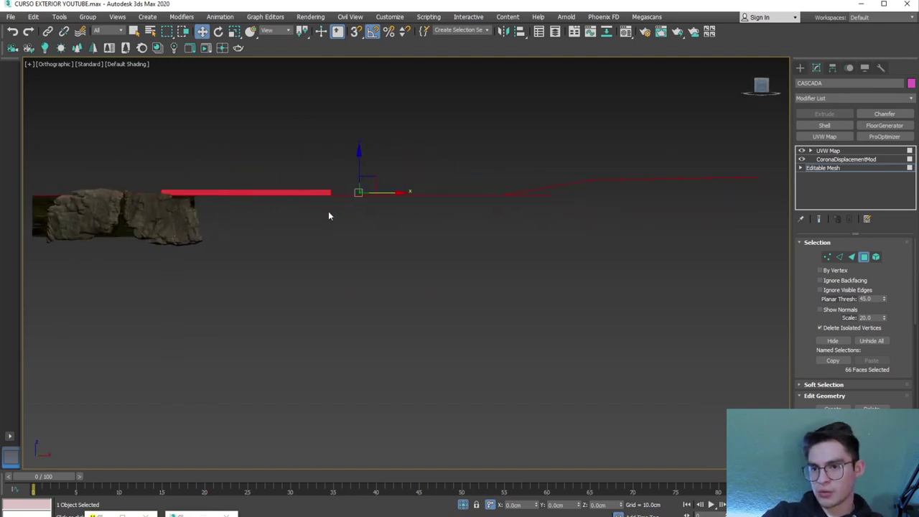
{"action": "key", "text": "f"}
{"action": "left_click_drag", "start_coordinate": [404, 195], "coordinate": [406, 207]}
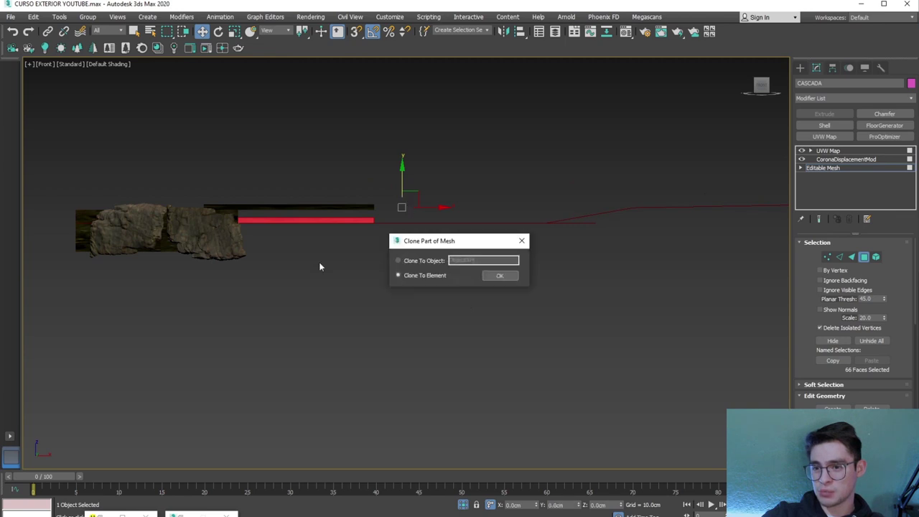
{"action": "left_click", "coordinate": [496, 276]}
Select the stream-bed, right section and upper patch faces and detach them as a new object
{"action": "middle_click_drag", "start_coordinate": [496, 279], "coordinate": [312, 275], "text": "alt"}
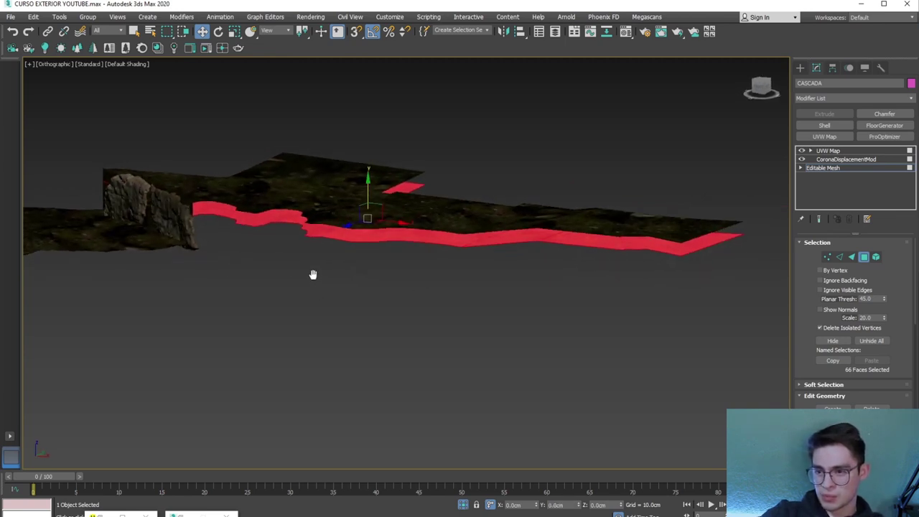
{"action": "scroll", "coordinate": [312, 274], "scroll_direction": "up", "scroll_amount": 2}
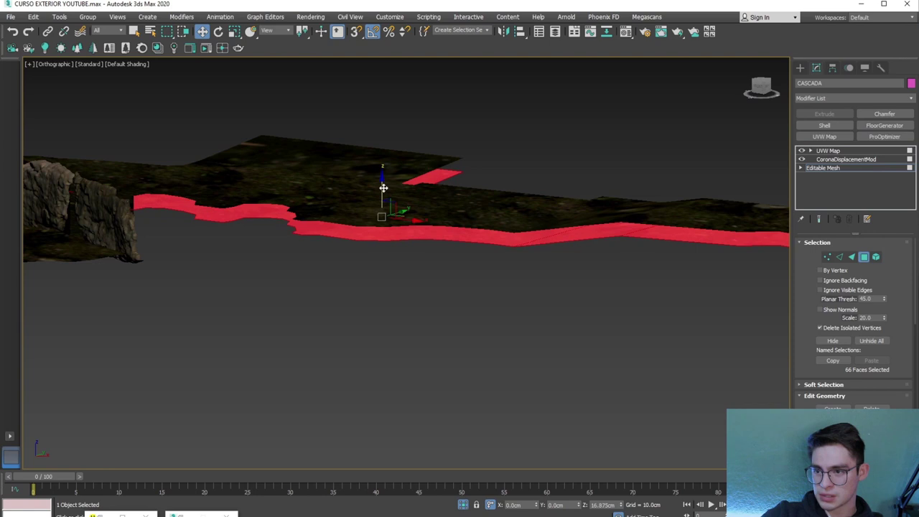
{"action": "middle_click_drag", "start_coordinate": [383, 190], "coordinate": [299, 259], "text": "alt"}
{"action": "left_click", "coordinate": [431, 239]}
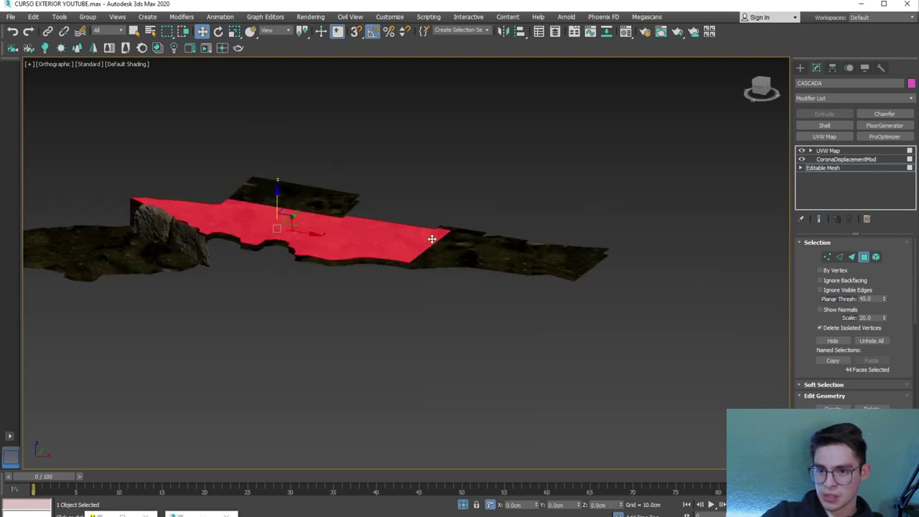
{"action": "left_click", "coordinate": [481, 251], "text": "ctrl"}
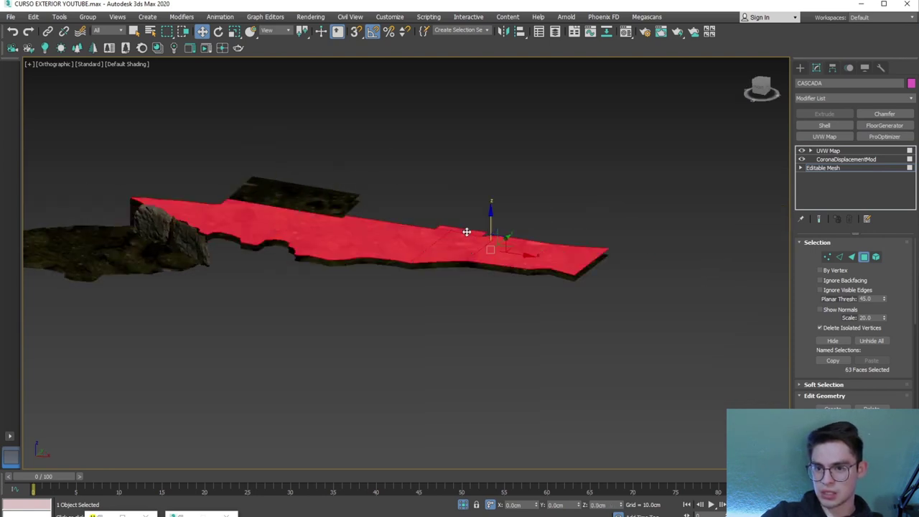
{"action": "left_click", "coordinate": [303, 201], "text": "ctrl"}
{"action": "middle_click_drag", "start_coordinate": [240, 224], "coordinate": [275, 236], "text": "alt"}
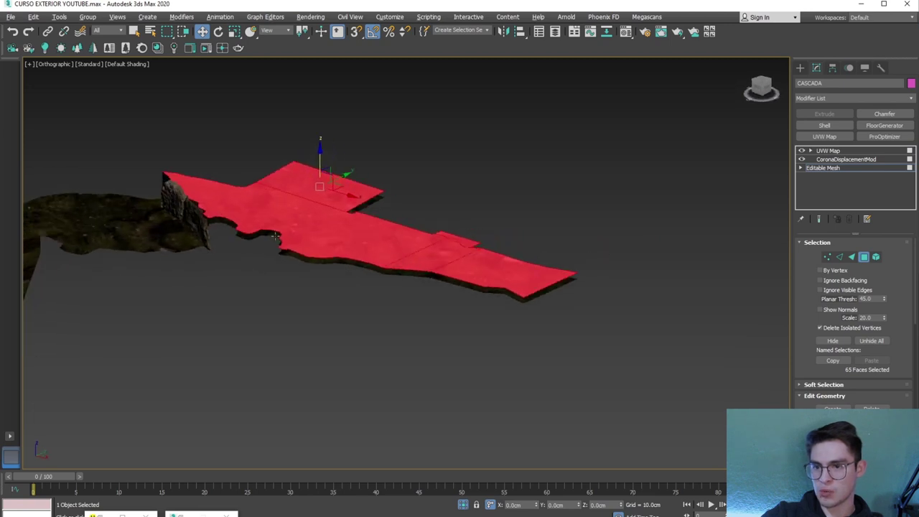
{"action": "left_click", "coordinate": [493, 269]}
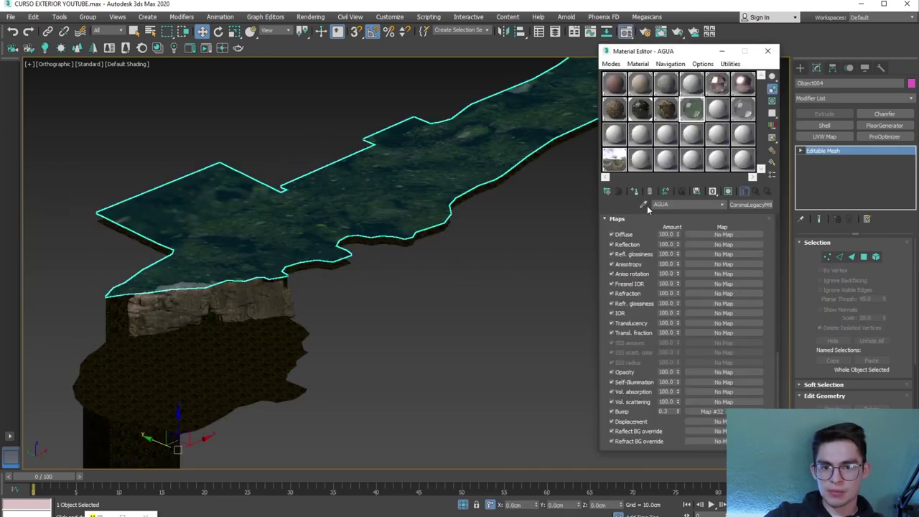
Assign the AGUA material to the detached water object and start Corona interactive render
{"action": "left_click", "coordinate": [635, 191]}
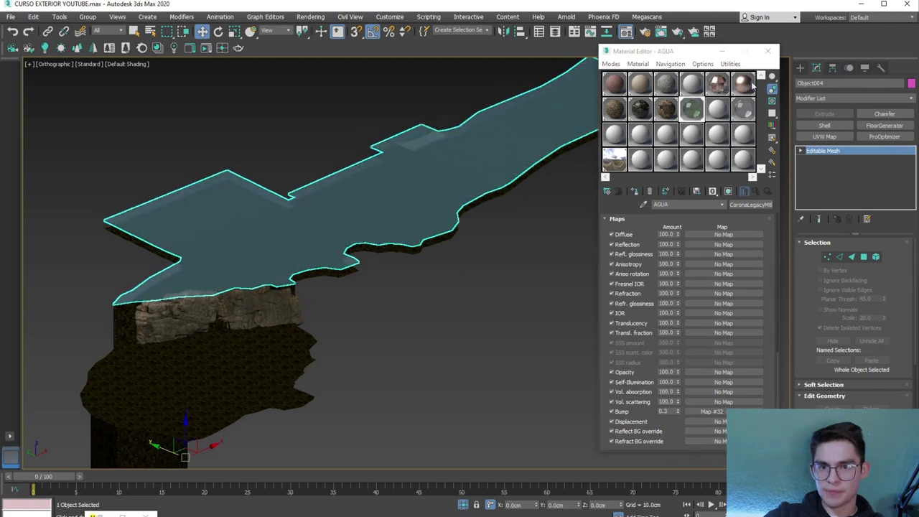
{"action": "left_click", "coordinate": [767, 51]}
{"action": "left_click", "coordinate": [502, 293]}
{"action": "middle_click_drag", "start_coordinate": [502, 293], "coordinate": [530, 320]}
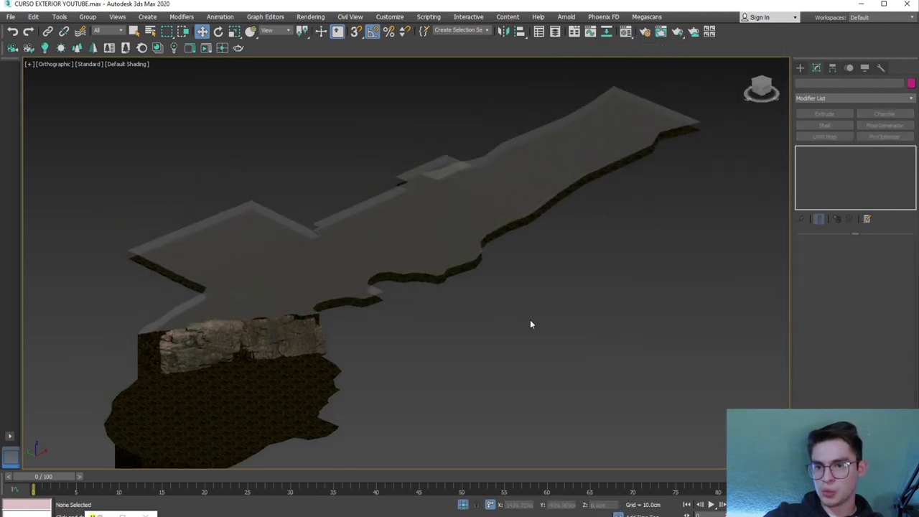
{"action": "key", "text": "shift+q"}
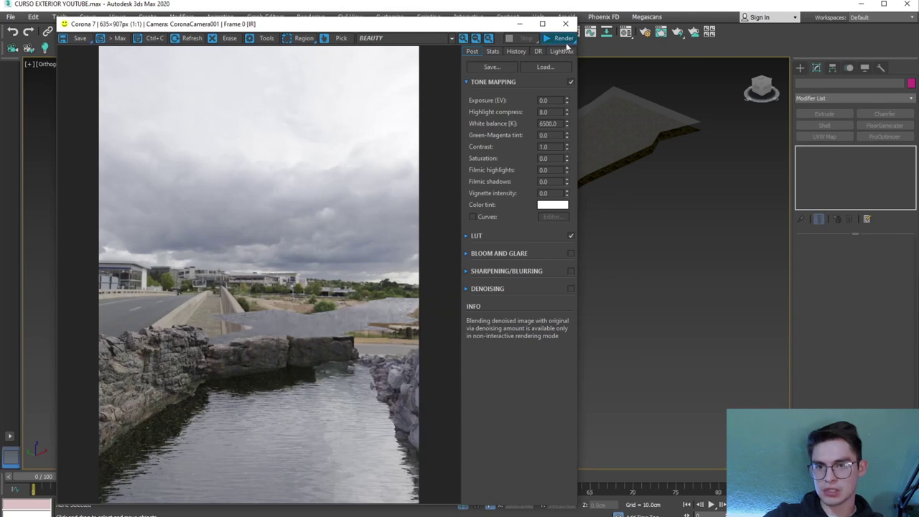
Restart the interactive render from the orthographic view and select the water plane
{"action": "left_click", "coordinate": [564, 38]}
{"action": "left_click_drag", "start_coordinate": [423, 31], "coordinate": [784, 28]}
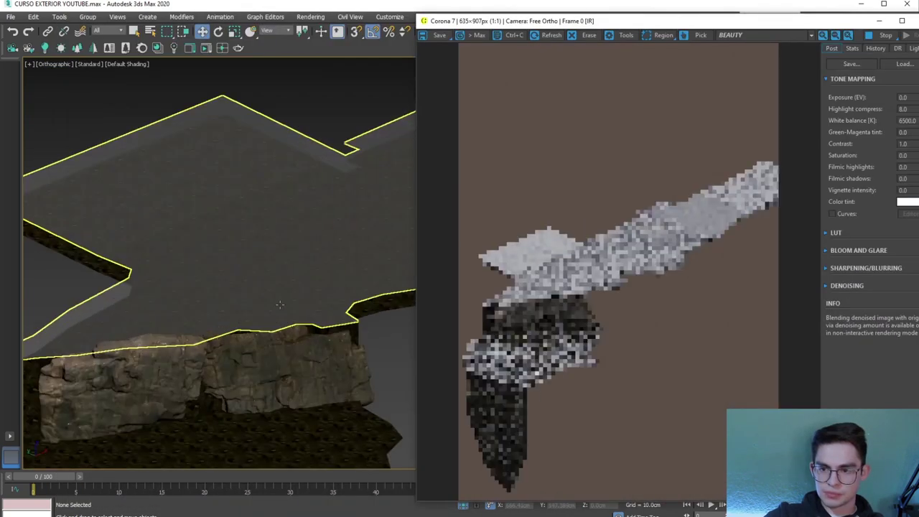
{"action": "left_click", "coordinate": [280, 304]}
Zoom and orbit around the water plane to inspect it, then close the render window
{"action": "scroll", "coordinate": [273, 311], "scroll_direction": "up", "scroll_amount": 4}
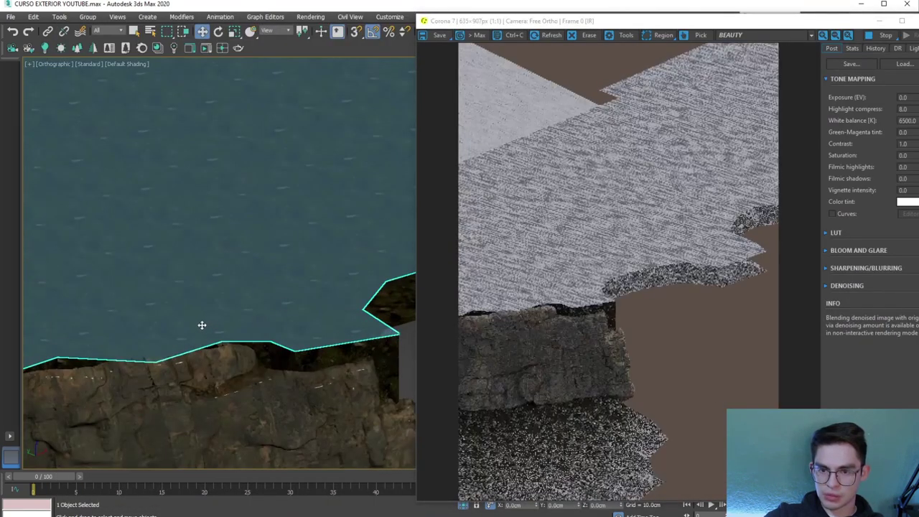
{"action": "scroll", "coordinate": [202, 325], "scroll_direction": "up", "scroll_amount": 2}
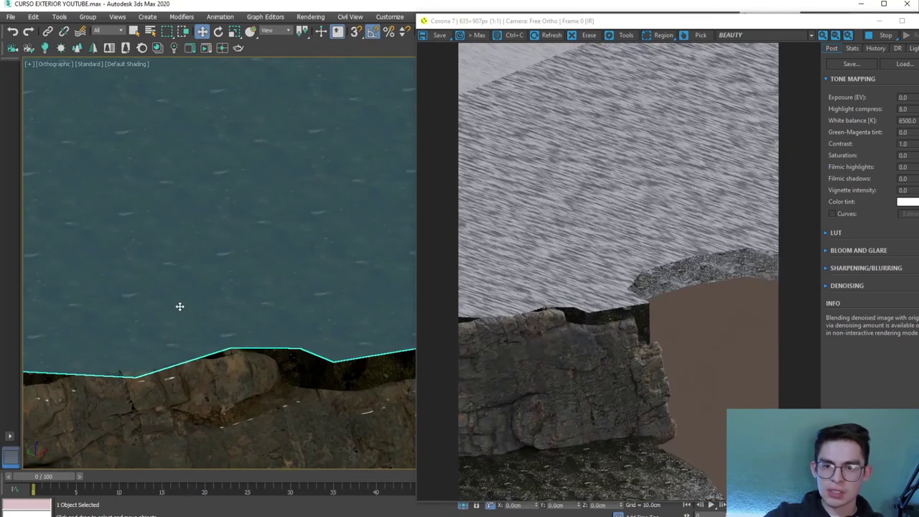
{"action": "scroll", "coordinate": [180, 307], "scroll_direction": "down", "scroll_amount": 3}
{"action": "middle_click_drag", "start_coordinate": [168, 315], "coordinate": [338, 333], "text": "alt"}
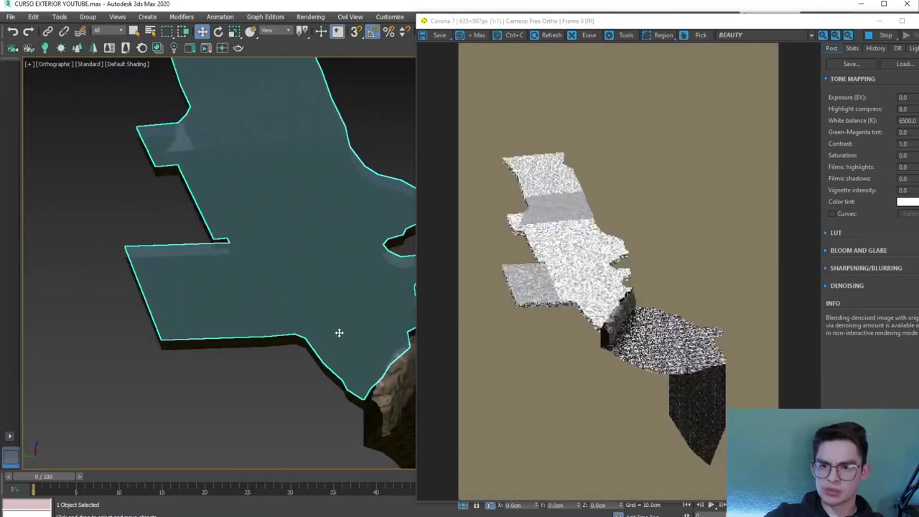
{"action": "scroll", "coordinate": [339, 332], "scroll_direction": "up", "scroll_amount": 2}
{"action": "scroll", "coordinate": [339, 333], "scroll_direction": "up", "scroll_amount": 2}
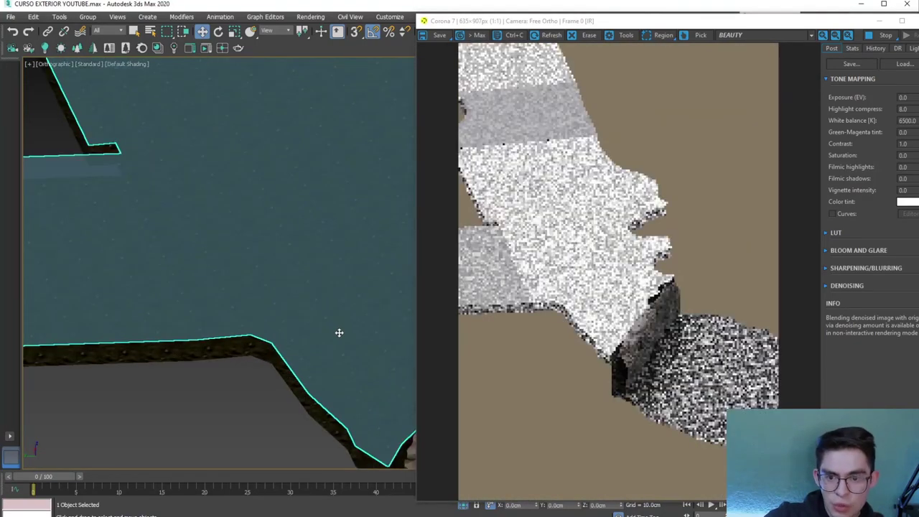
{"action": "scroll", "coordinate": [386, 429], "scroll_direction": "up", "scroll_amount": 4}
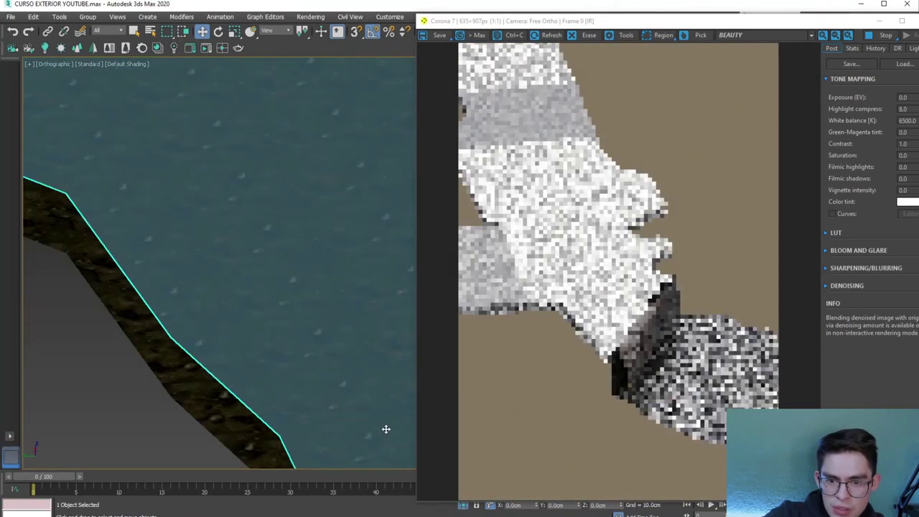
{"action": "scroll", "coordinate": [311, 352], "scroll_direction": "down", "scroll_amount": 3}
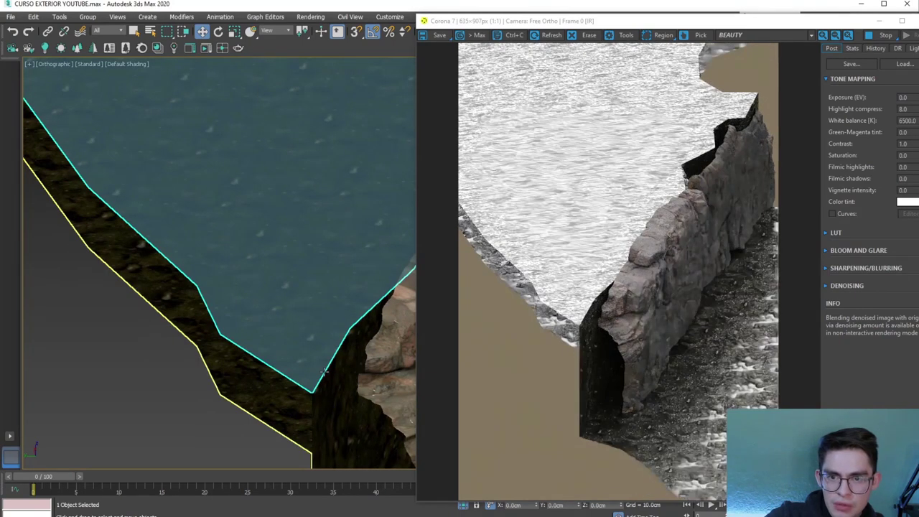
{"action": "scroll", "coordinate": [324, 371], "scroll_direction": "down", "scroll_amount": 5}
{"action": "scroll", "coordinate": [327, 370], "scroll_direction": "up", "scroll_amount": 3}
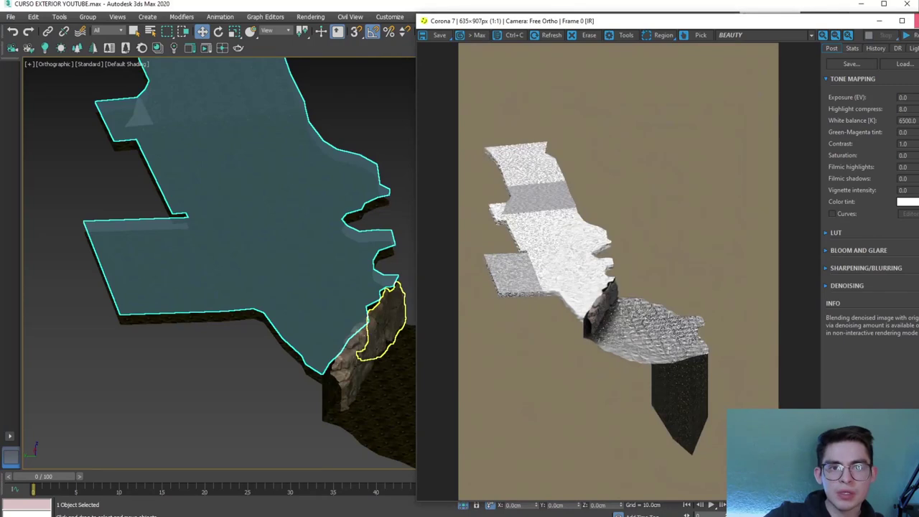
{"action": "left_click", "coordinate": [547, 190]}
Switch to CoronaCamera001, unhide all objects, and hide the water plane Object004
{"action": "key", "text": "c"}
{"action": "right_click", "coordinate": [442, 219]}
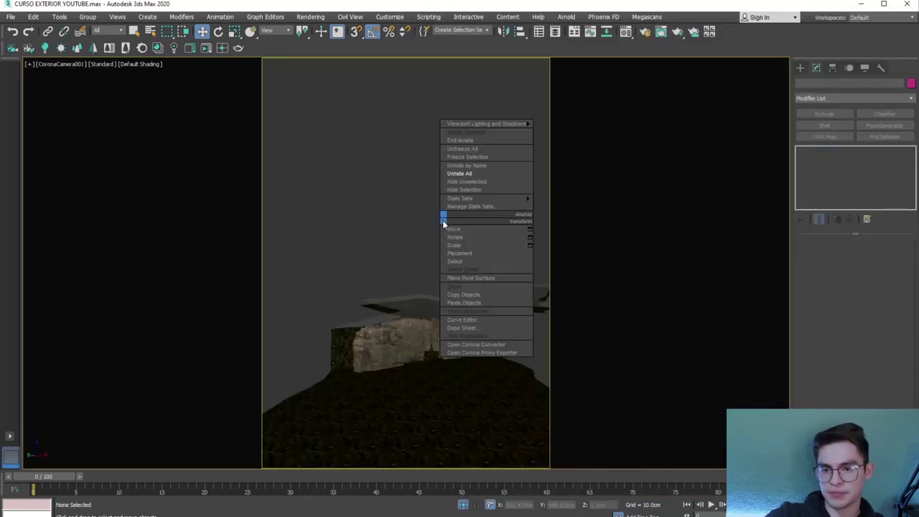
{"action": "left_click", "coordinate": [449, 173]}
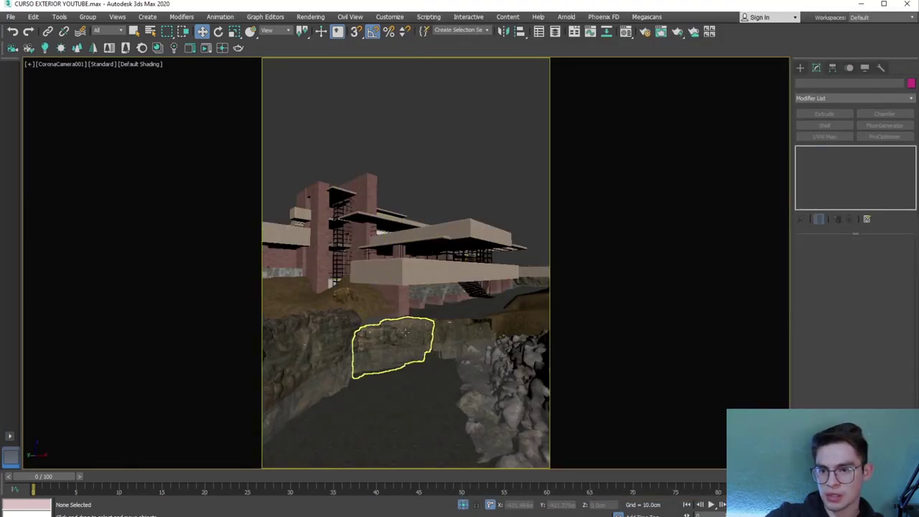
{"action": "left_click", "coordinate": [382, 319]}
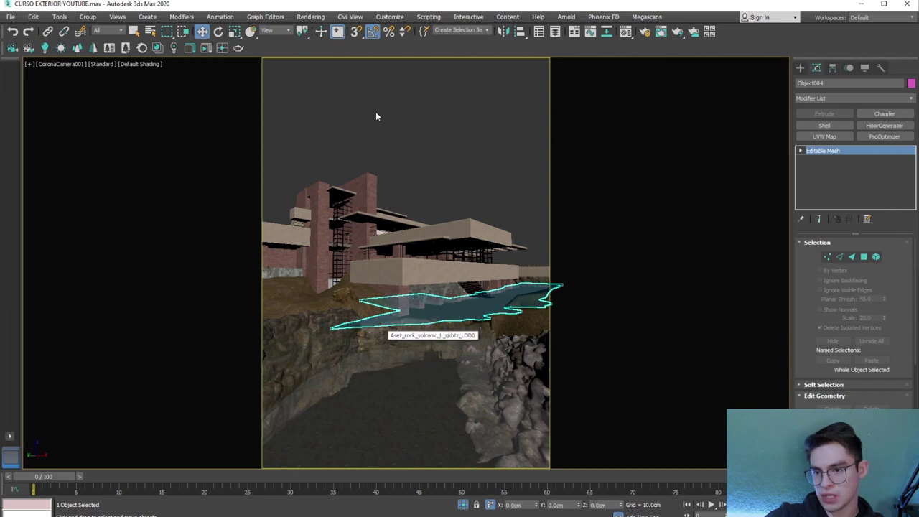
{"action": "key", "text": "Delete"}
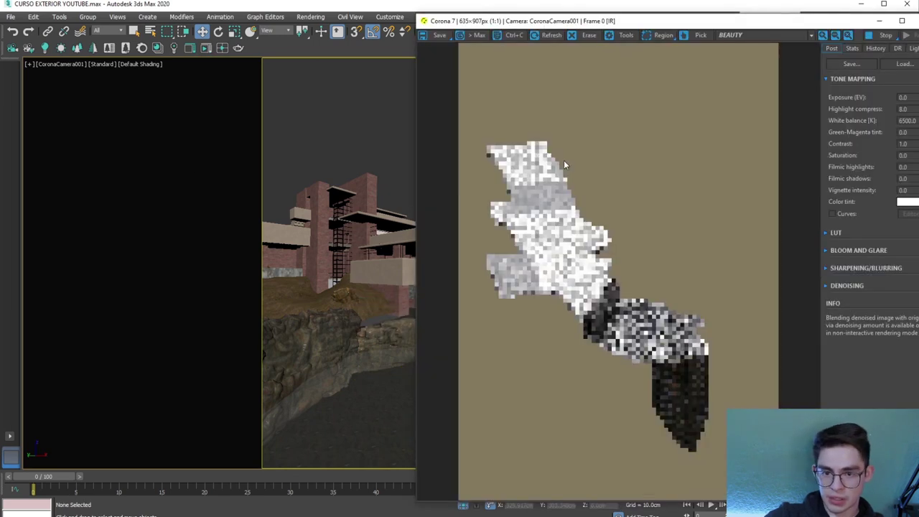
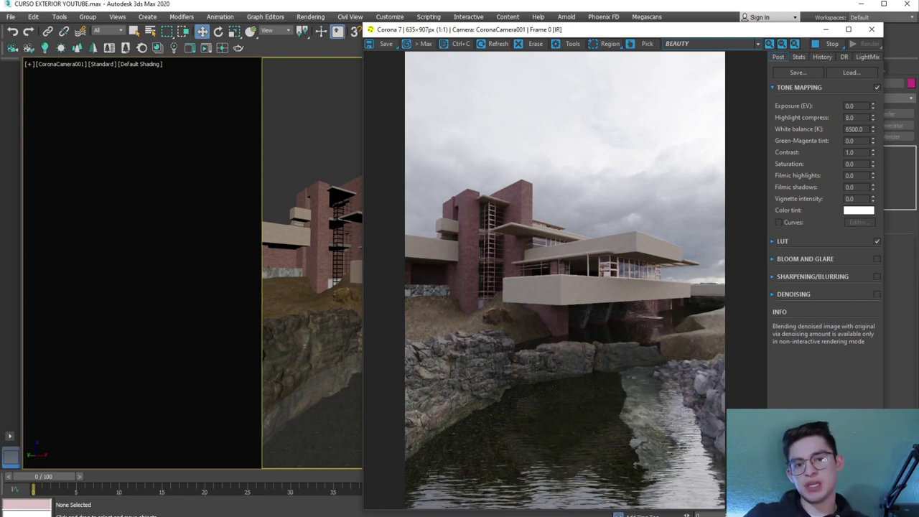
Select the cliff rock beside the stream and lower it on Z to -35.047cm
{"action": "left_click", "coordinate": [827, 31]}
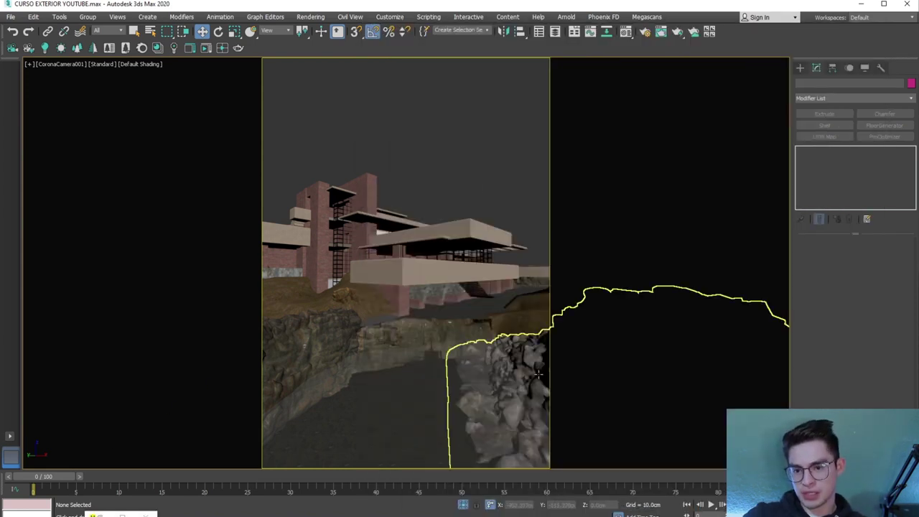
{"action": "left_click", "coordinate": [537, 374]}
{"action": "key", "text": "u"}
{"action": "key", "text": "z"}
{"action": "mouse_move", "coordinate": [537, 374]}
{"action": "middle_mouse_down", "text": "alt"}
{"action": "mouse_move", "coordinate": [481, 324]}
{"action": "mouse_move", "coordinate": [467, 279]}
{"action": "middle_mouse_up", "text": "alt"}
{"action": "scroll", "coordinate": [491, 345], "scroll_direction": "up", "scroll_amount": 3}
{"action": "scroll", "coordinate": [464, 271], "scroll_direction": "up", "scroll_amount": 2}
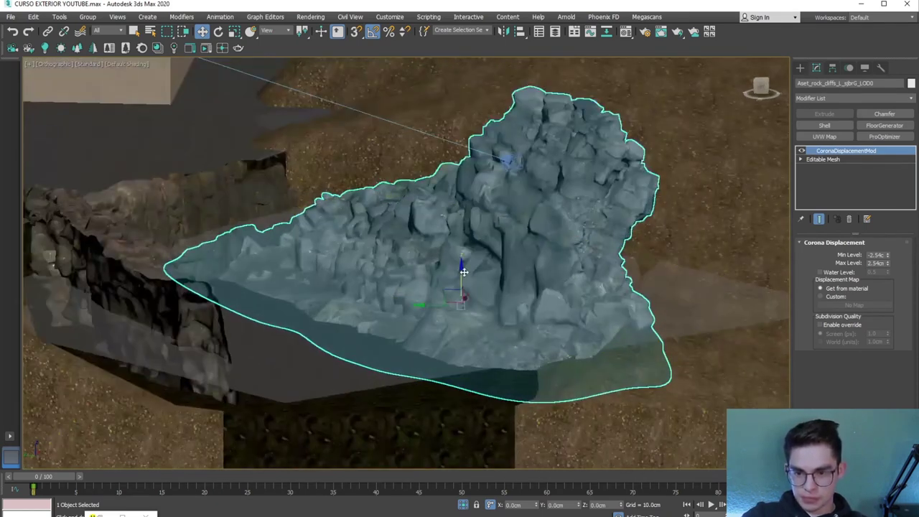
{"action": "left_click_drag", "start_coordinate": [462, 272], "coordinate": [463, 285]}
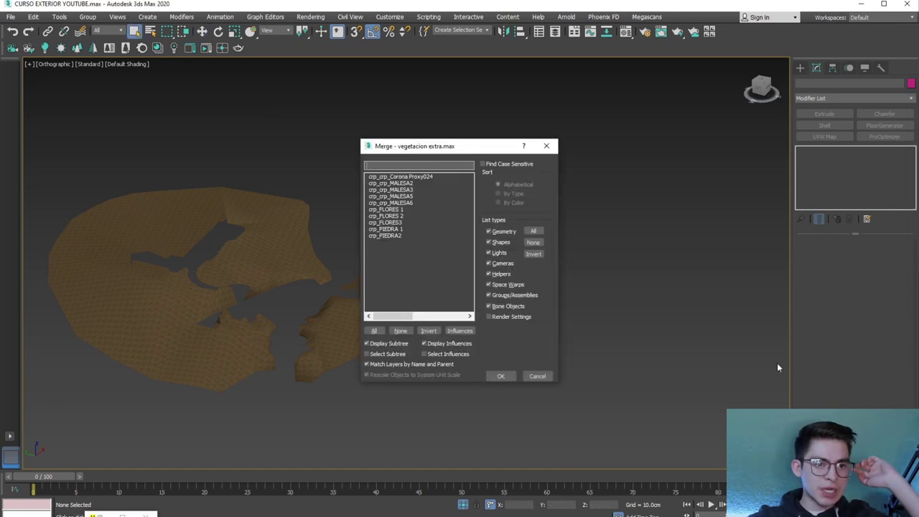
Merge all objects from vegetacion extra.max, then clear the selection
{"action": "left_click", "coordinate": [379, 330]}
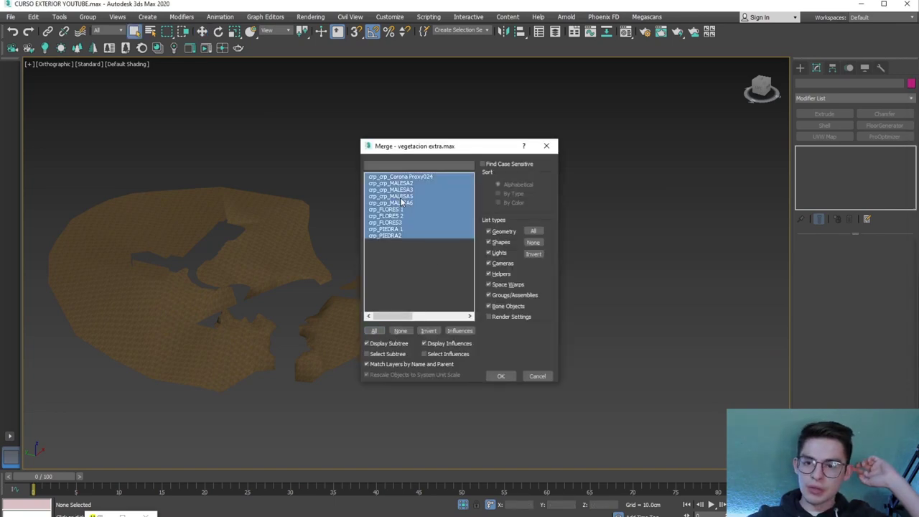
{"action": "left_click", "coordinate": [494, 377]}
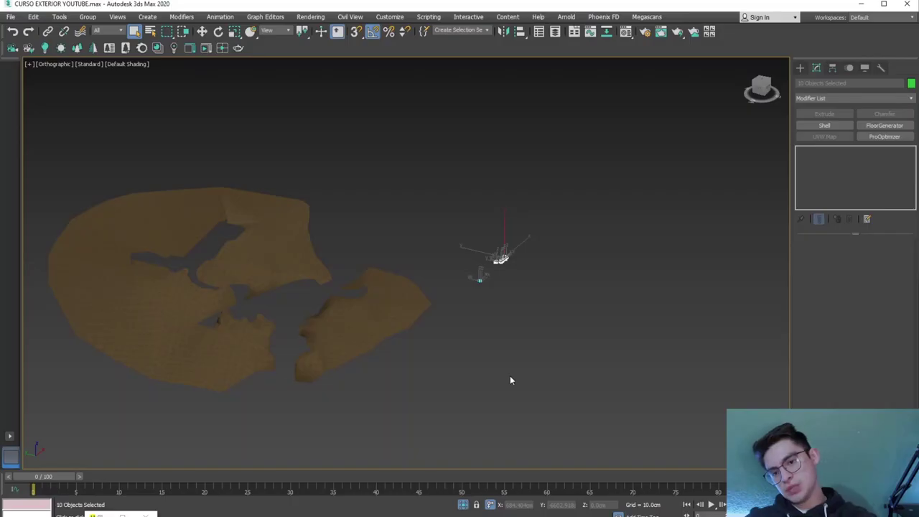
{"action": "left_click", "coordinate": [510, 379]}
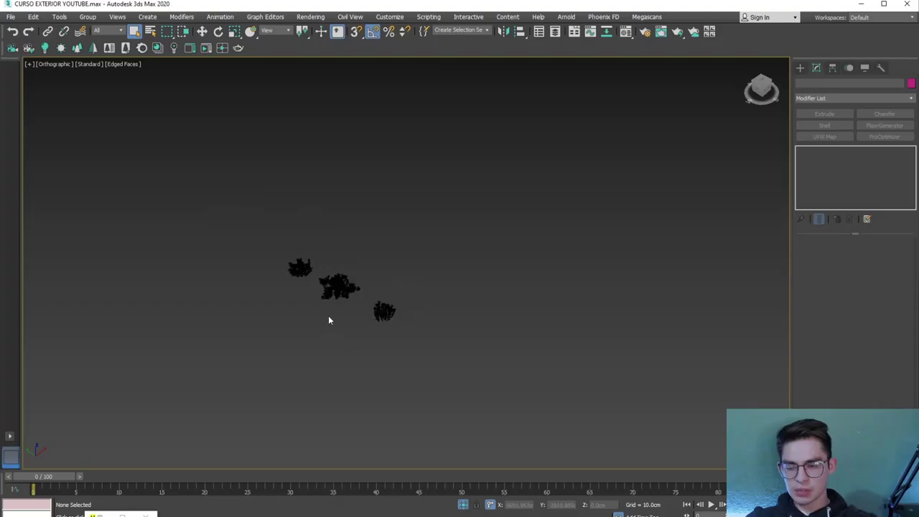
Inspect the merged flower and plant proxies from above, selecting and deselecting them
{"action": "left_click", "coordinate": [344, 278]}
{"action": "scroll", "coordinate": [430, 309], "scroll_direction": "down", "scroll_amount": 5}
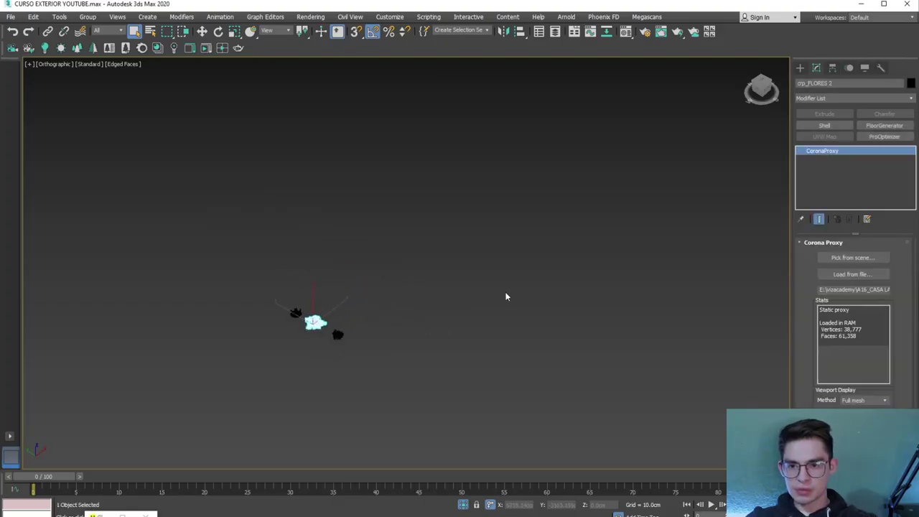
{"action": "left_click_drag", "start_coordinate": [282, 255], "coordinate": [500, 368]}
{"action": "left_click_drag", "start_coordinate": [764, 84], "coordinate": [418, 349]}
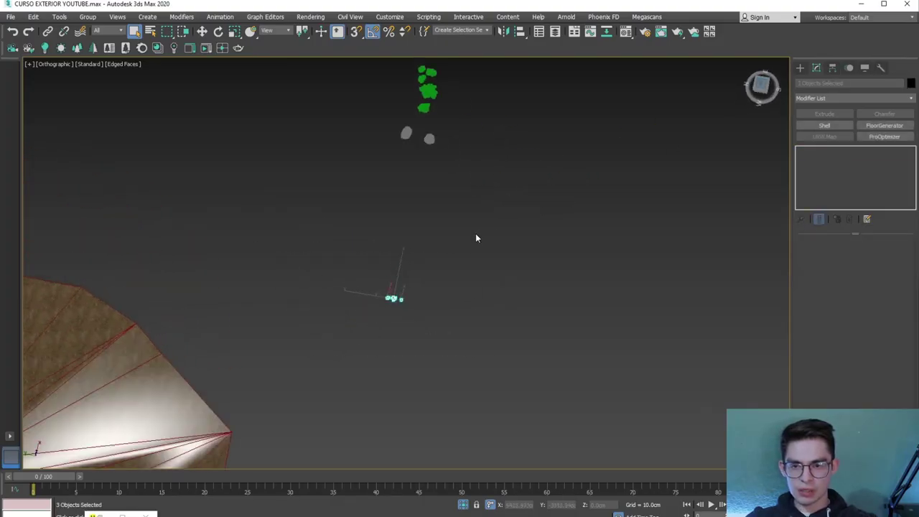
{"action": "left_click", "coordinate": [419, 285]}
{"action": "scroll", "coordinate": [438, 265], "scroll_direction": "down", "scroll_amount": 3}
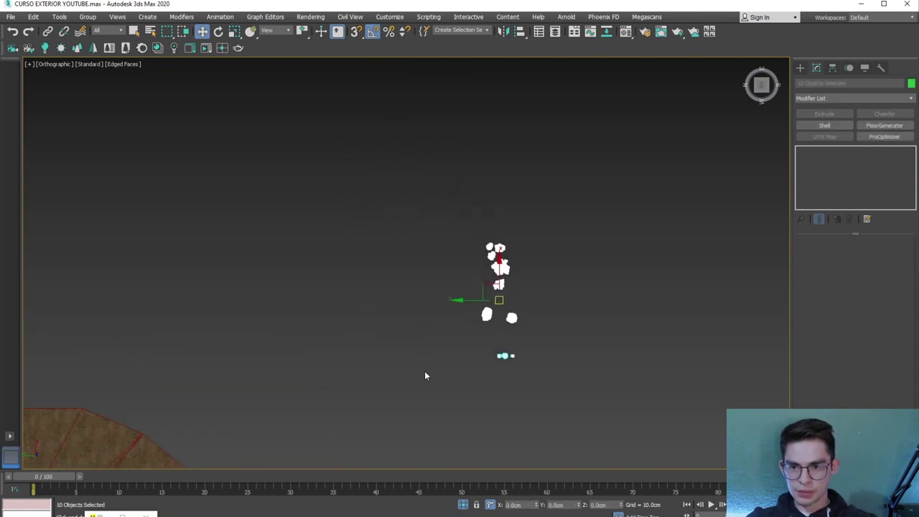
{"action": "mouse_move", "coordinate": [452, 301]}
{"action": "middle_mouse_down", "text": "alt"}
{"action": "mouse_move", "coordinate": [412, 268]}
{"action": "mouse_move", "coordinate": [402, 281]}
{"action": "mouse_move", "coordinate": [431, 277]}
{"action": "mouse_move", "coordinate": [469, 250]}
{"action": "middle_mouse_up", "text": "alt"}
{"action": "left_click", "coordinate": [456, 276]}
{"action": "scroll", "coordinate": [488, 316], "scroll_direction": "up", "scroll_amount": 2}
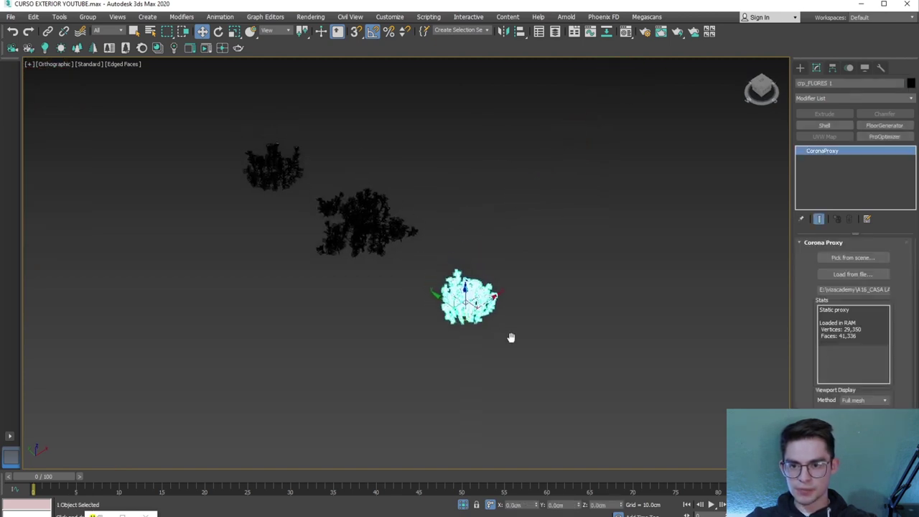
{"action": "left_click", "coordinate": [428, 333]}
{"action": "scroll", "coordinate": [428, 332], "scroll_direction": "up", "scroll_amount": 3}
{"action": "mouse_move", "coordinate": [428, 332]}
{"action": "middle_mouse_down"}
{"action": "mouse_move", "coordinate": [430, 367]}
{"action": "mouse_move", "coordinate": [522, 495]}
{"action": "middle_mouse_up"}
{"action": "scroll", "coordinate": [430, 367], "scroll_direction": "up", "scroll_amount": 4}
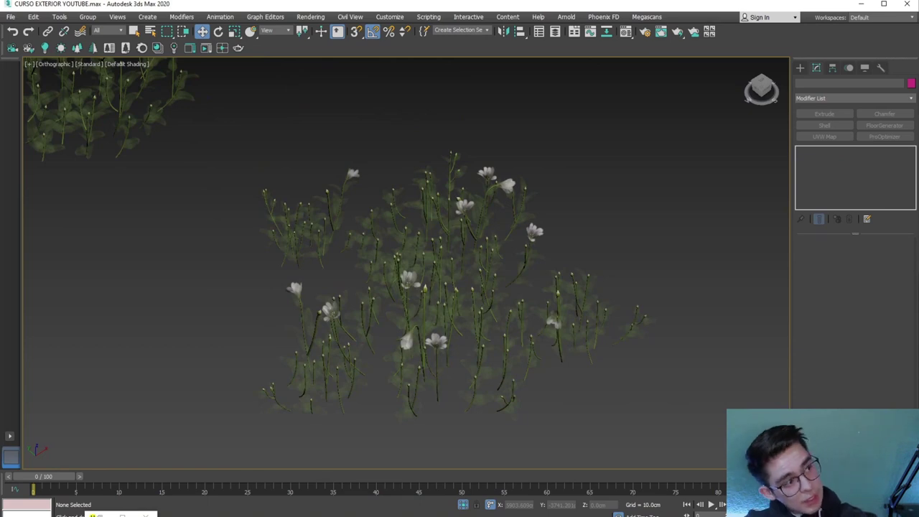
{"action": "scroll", "coordinate": [476, 377], "scroll_direction": "down", "scroll_amount": 3}
{"action": "scroll", "coordinate": [359, 302], "scroll_direction": "up", "scroll_amount": 5}
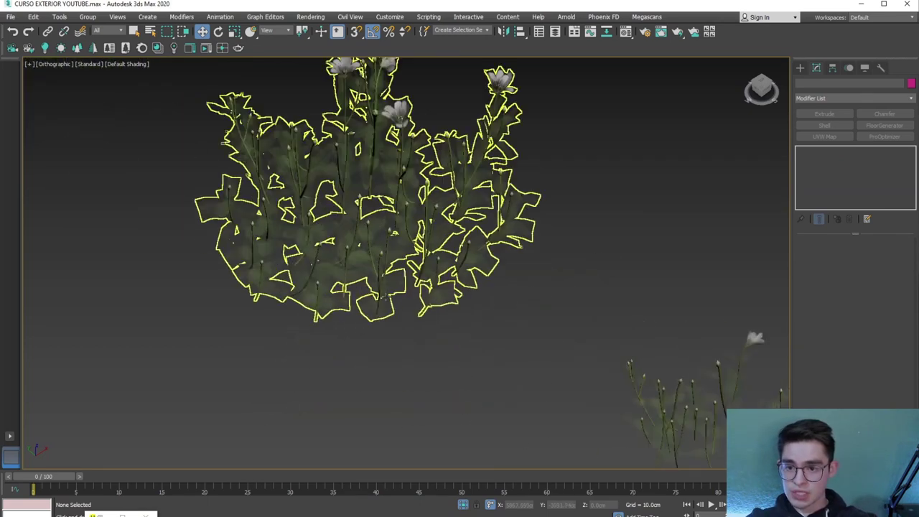
{"action": "scroll", "coordinate": [430, 144], "scroll_direction": "up", "scroll_amount": 2}
{"action": "scroll", "coordinate": [310, 267], "scroll_direction": "down", "scroll_amount": 6}
{"action": "scroll", "coordinate": [511, 353], "scroll_direction": "down", "scroll_amount": 2}
{"action": "scroll", "coordinate": [511, 352], "scroll_direction": "up", "scroll_amount": 5}
{"action": "scroll", "coordinate": [420, 300], "scroll_direction": "up", "scroll_amount": 2}
{"action": "scroll", "coordinate": [355, 306], "scroll_direction": "down", "scroll_amount": 4}
{"action": "scroll", "coordinate": [355, 306], "scroll_direction": "down", "scroll_amount": 4}
{"action": "scroll", "coordinate": [428, 217], "scroll_direction": "up", "scroll_amount": 3}
{"action": "scroll", "coordinate": [402, 205], "scroll_direction": "up", "scroll_amount": 3}
Switch rock proxy crp_PIEDRA2's viewport display from Point cloud to Full mesh
{"action": "left_click", "coordinate": [389, 199]}
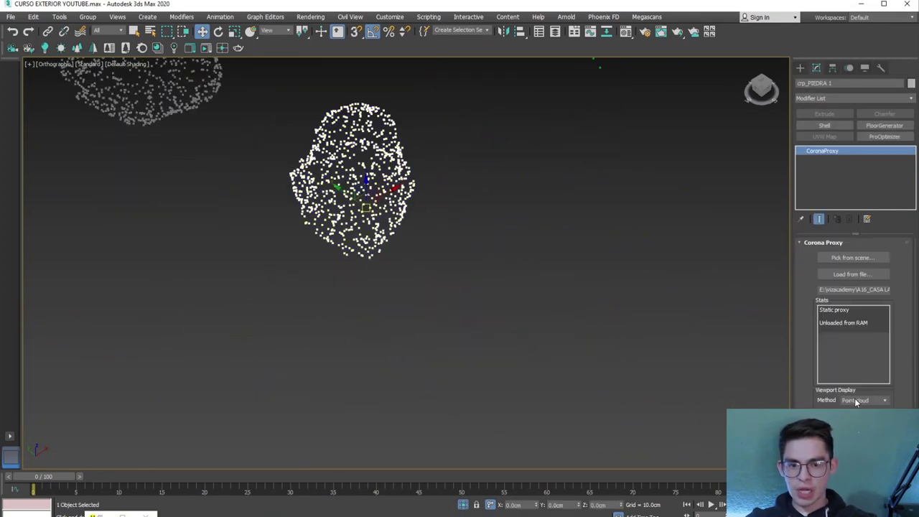
{"action": "scroll", "coordinate": [343, 318], "scroll_direction": "up", "scroll_amount": 2}
{"action": "scroll", "coordinate": [383, 361], "scroll_direction": "down", "scroll_amount": 4}
{"action": "scroll", "coordinate": [383, 361], "scroll_direction": "up", "scroll_amount": 2}
{"action": "left_click", "coordinate": [334, 302]}
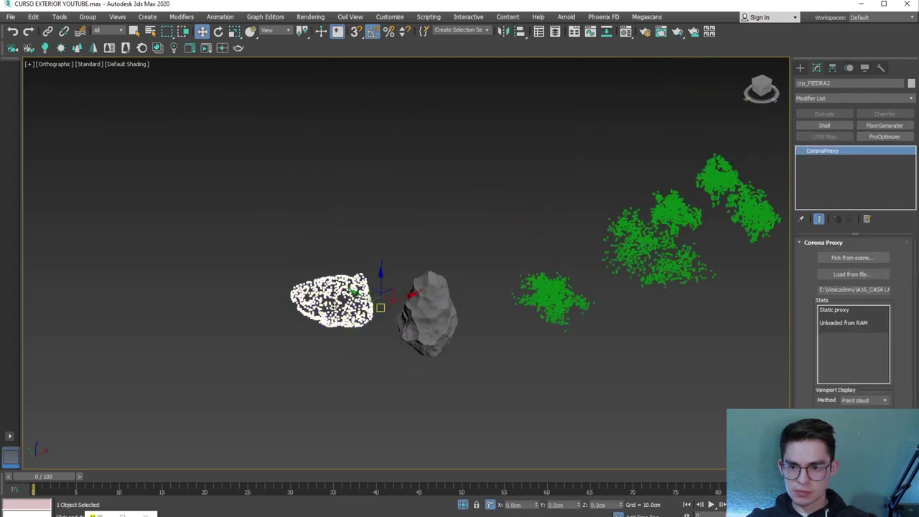
{"action": "left_click", "coordinate": [862, 408]}
Set the green MALESA tree and middle tree proxies to display as Full mesh
{"action": "scroll", "coordinate": [404, 342], "scroll_direction": "up", "scroll_amount": 4}
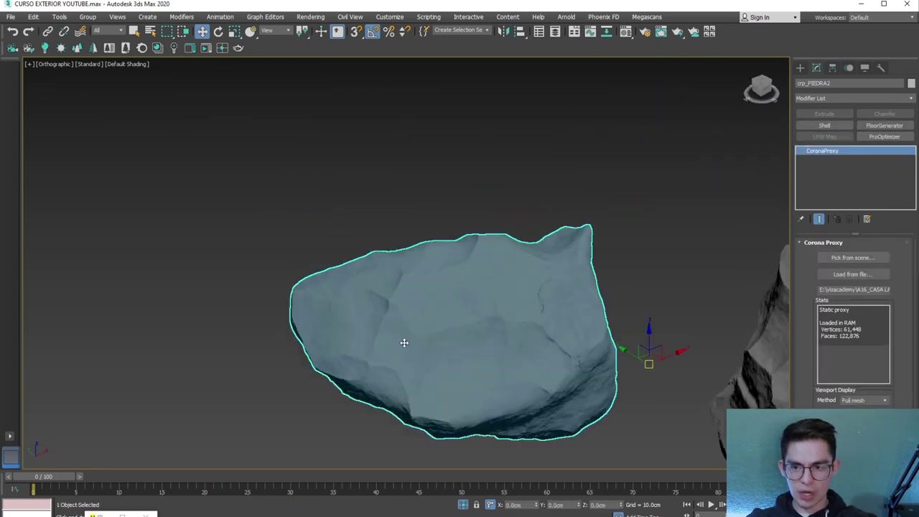
{"action": "scroll", "coordinate": [466, 349], "scroll_direction": "down", "scroll_amount": 3}
{"action": "scroll", "coordinate": [453, 345], "scroll_direction": "up", "scroll_amount": 2}
{"action": "scroll", "coordinate": [453, 345], "scroll_direction": "down", "scroll_amount": 3}
{"action": "left_click", "coordinate": [424, 297]}
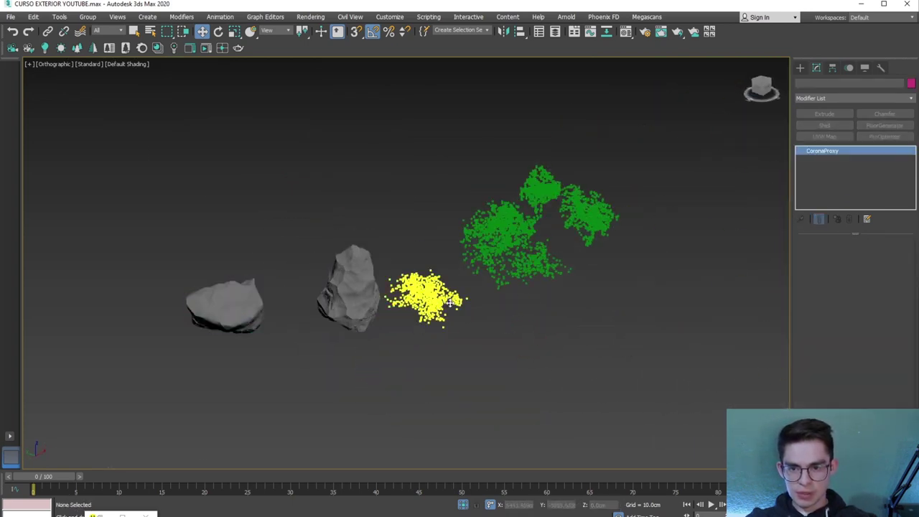
{"action": "scroll", "coordinate": [445, 300], "scroll_direction": "up", "scroll_amount": 3}
{"action": "left_click", "coordinate": [861, 409]}
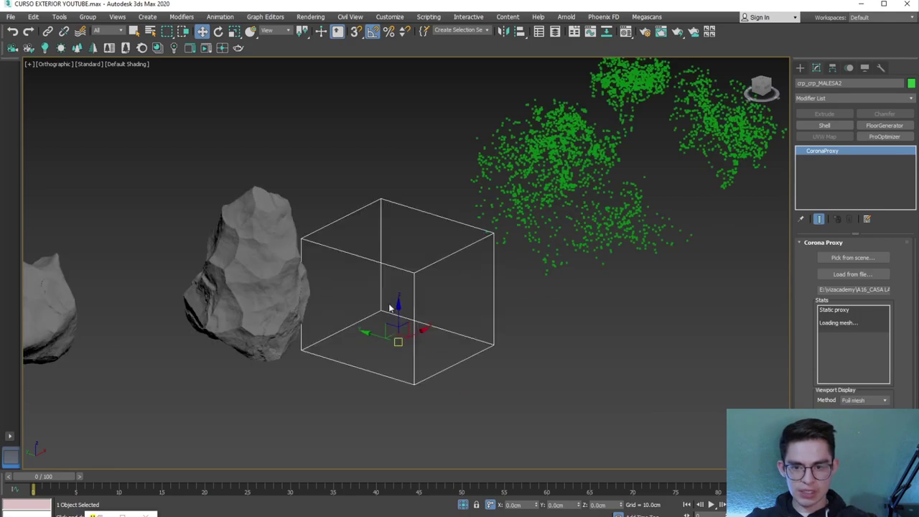
{"action": "scroll", "coordinate": [427, 324], "scroll_direction": "up", "scroll_amount": 3}
{"action": "scroll", "coordinate": [426, 324], "scroll_direction": "down", "scroll_amount": 3}
{"action": "scroll", "coordinate": [388, 303], "scroll_direction": "down", "scroll_amount": 1}
{"action": "middle_click_drag", "start_coordinate": [388, 303], "coordinate": [416, 322], "text": "alt"}
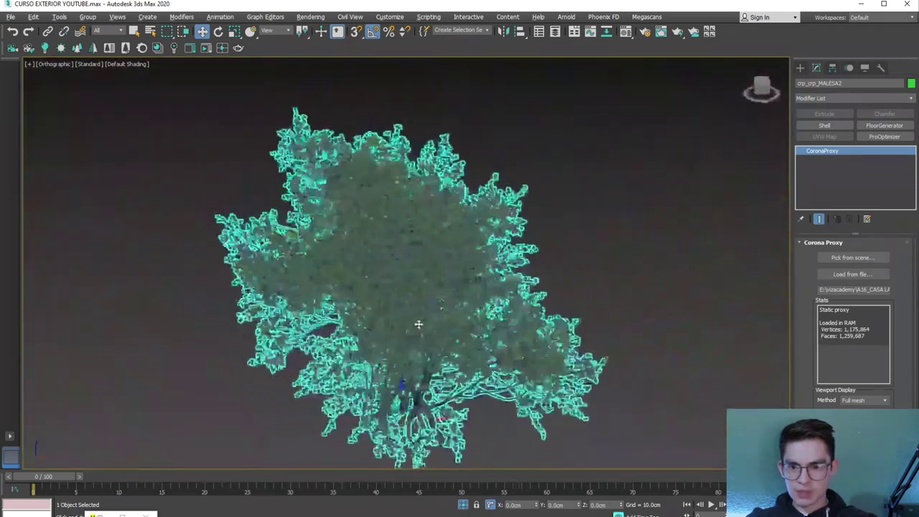
{"action": "scroll", "coordinate": [211, 318], "scroll_direction": "down", "scroll_amount": 5}
{"action": "left_click", "coordinate": [434, 304]}
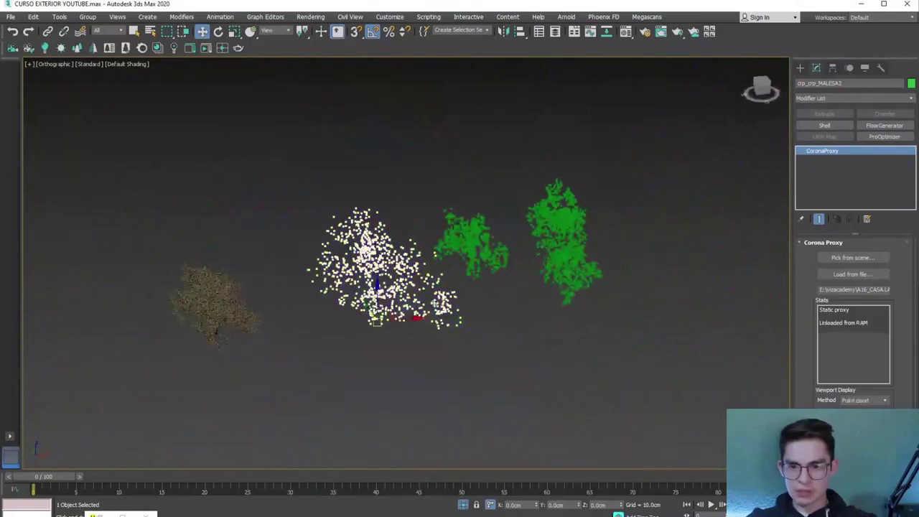
{"action": "left_click", "coordinate": [862, 409]}
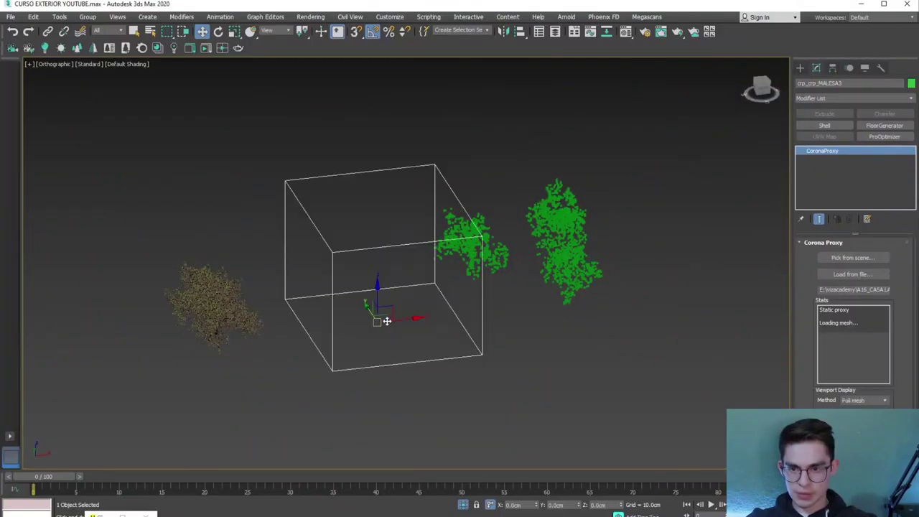
Check the remaining bush, rock, scatter and flower proxies, then pan over to the terrain
{"action": "middle_click_drag", "start_coordinate": [387, 321], "coordinate": [441, 329], "text": "alt"}
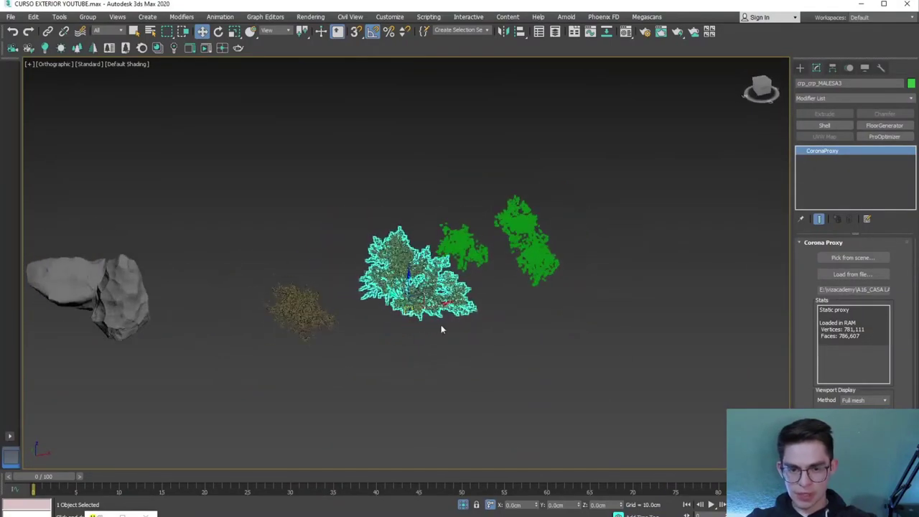
{"action": "left_click", "coordinate": [524, 381]}
{"action": "left_click", "coordinate": [336, 324]}
{"action": "left_click", "coordinate": [315, 402]}
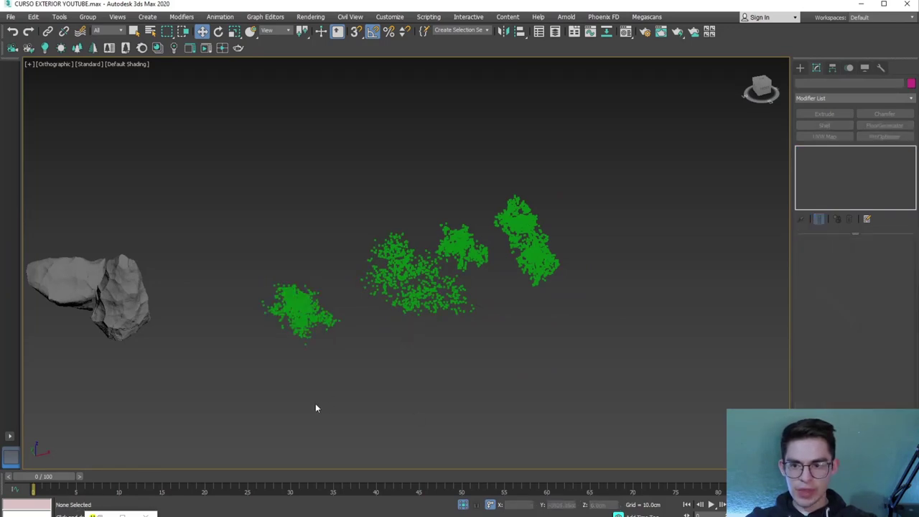
{"action": "middle_click_drag", "start_coordinate": [315, 403], "coordinate": [402, 337], "text": "alt"}
{"action": "left_click", "coordinate": [465, 271]}
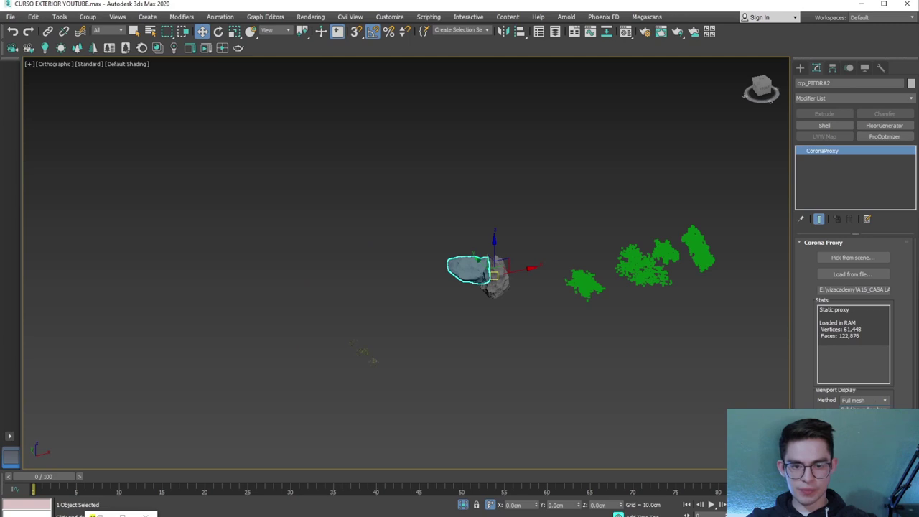
{"action": "left_click", "coordinate": [496, 280]}
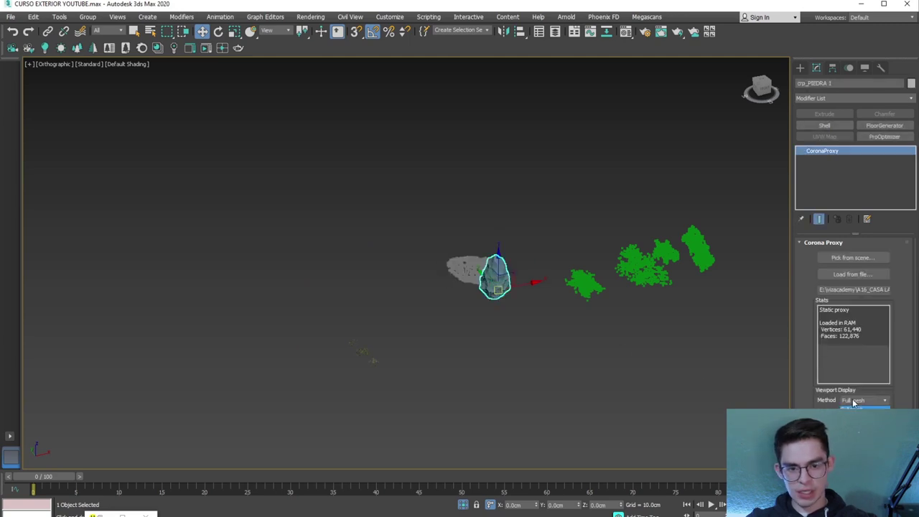
{"action": "left_click", "coordinate": [506, 379]}
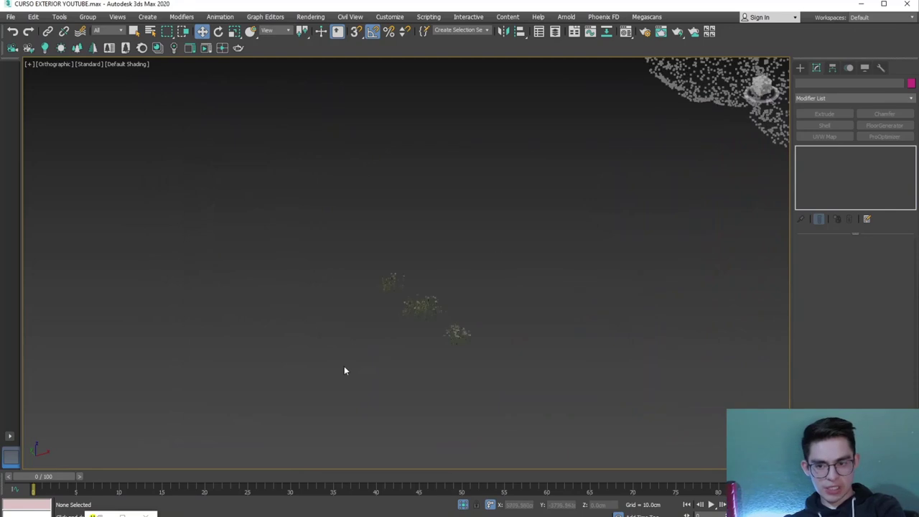
{"action": "left_click", "coordinate": [422, 307]}
{"action": "scroll", "coordinate": [449, 300], "scroll_direction": "down", "scroll_amount": 1}
{"action": "left_click", "coordinate": [580, 268]}
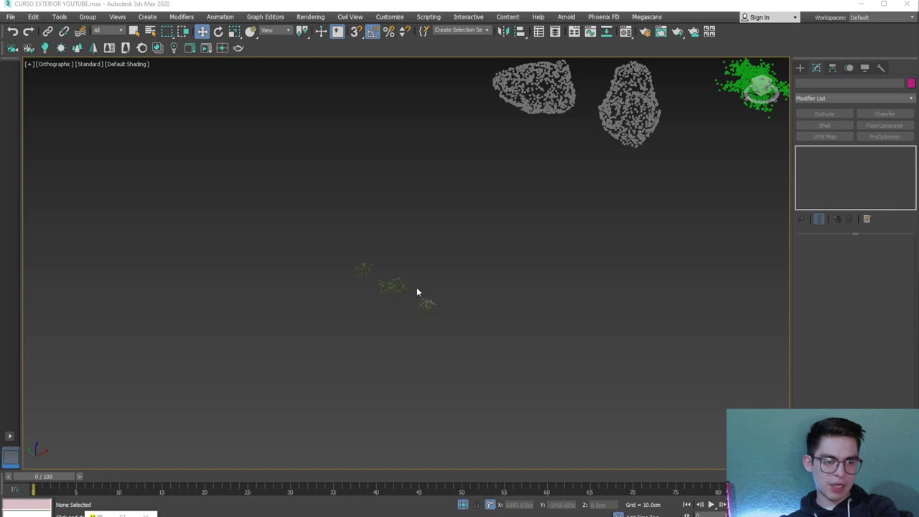
{"action": "left_click", "coordinate": [391, 286]}
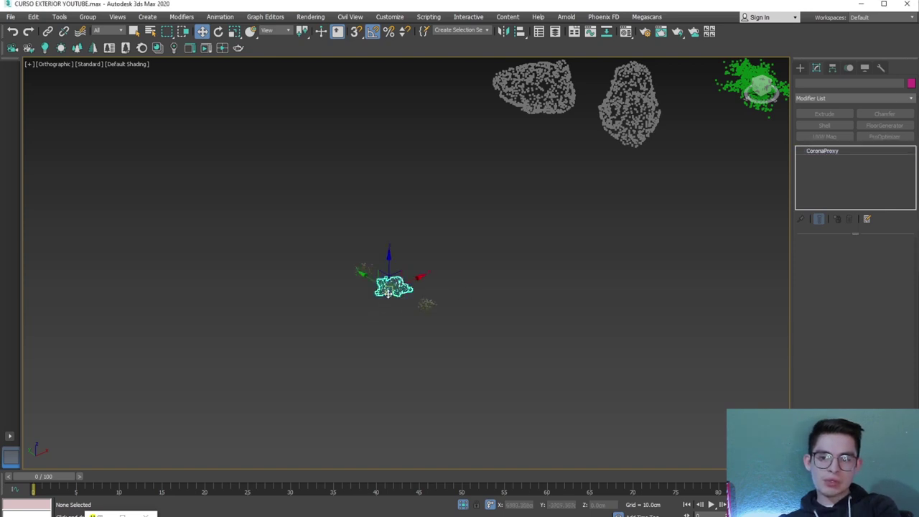
{"action": "left_click", "coordinate": [408, 340]}
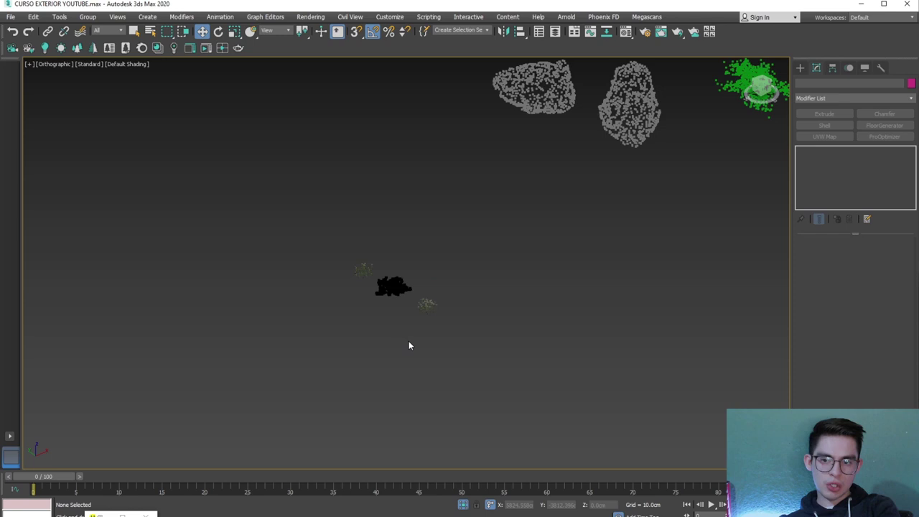
{"action": "scroll", "coordinate": [416, 337], "scroll_direction": "down", "scroll_amount": 3}
{"action": "scroll", "coordinate": [388, 345], "scroll_direction": "up", "scroll_amount": 2}
{"action": "middle_click_drag", "start_coordinate": [366, 348], "coordinate": [600, 298]}
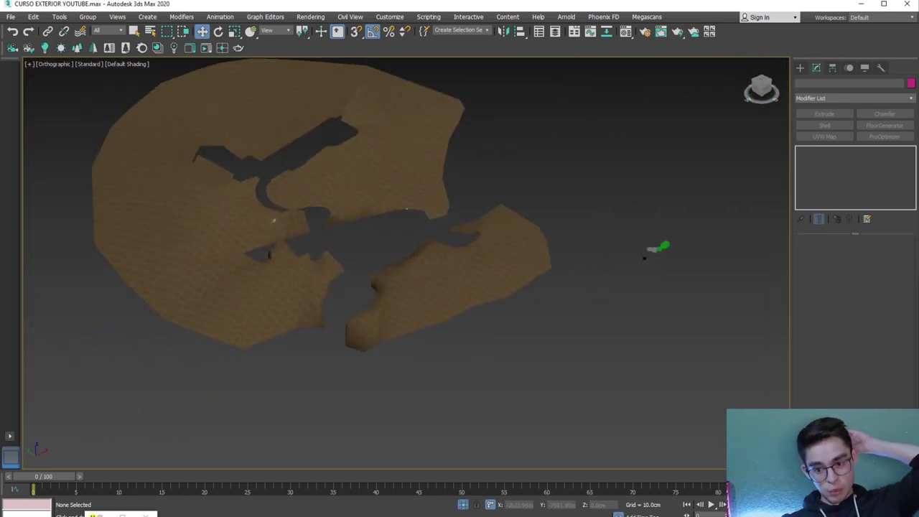
{"action": "key", "text": "alt+Tab"}
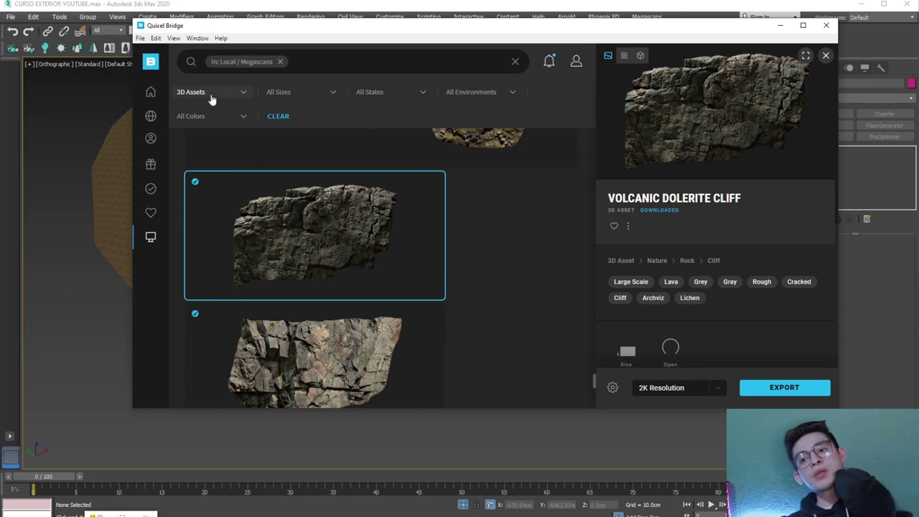
Filter the Quixel Bridge library to 3D Plants and scroll down to Grass Clump 02
{"action": "left_click", "coordinate": [211, 97]}
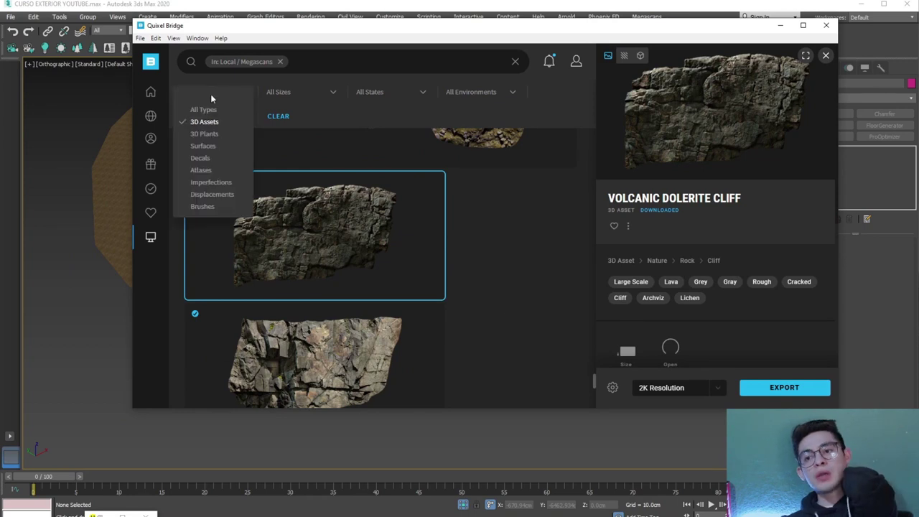
{"action": "left_click", "coordinate": [204, 135]}
{"action": "scroll", "coordinate": [443, 294], "scroll_direction": "down", "scroll_amount": 3}
{"action": "scroll", "coordinate": [443, 294], "scroll_direction": "down", "scroll_amount": 3}
{"action": "scroll", "coordinate": [443, 295], "scroll_direction": "down", "scroll_amount": 3}
{"action": "scroll", "coordinate": [443, 294], "scroll_direction": "down", "scroll_amount": 3}
{"action": "scroll", "coordinate": [443, 294], "scroll_direction": "down", "scroll_amount": 2}
{"action": "scroll", "coordinate": [443, 294], "scroll_direction": "down", "scroll_amount": 2}
{"action": "scroll", "coordinate": [442, 294], "scroll_direction": "down", "scroll_amount": 2}
{"action": "scroll", "coordinate": [443, 294], "scroll_direction": "down", "scroll_amount": 2}
{"action": "scroll", "coordinate": [443, 294], "scroll_direction": "down", "scroll_amount": 2}
{"action": "scroll", "coordinate": [443, 295], "scroll_direction": "down", "scroll_amount": 2}
{"action": "scroll", "coordinate": [443, 294], "scroll_direction": "down", "scroll_amount": 2}
{"action": "scroll", "coordinate": [443, 294], "scroll_direction": "down", "scroll_amount": 2}
{"action": "scroll", "coordinate": [442, 294], "scroll_direction": "down", "scroll_amount": 1}
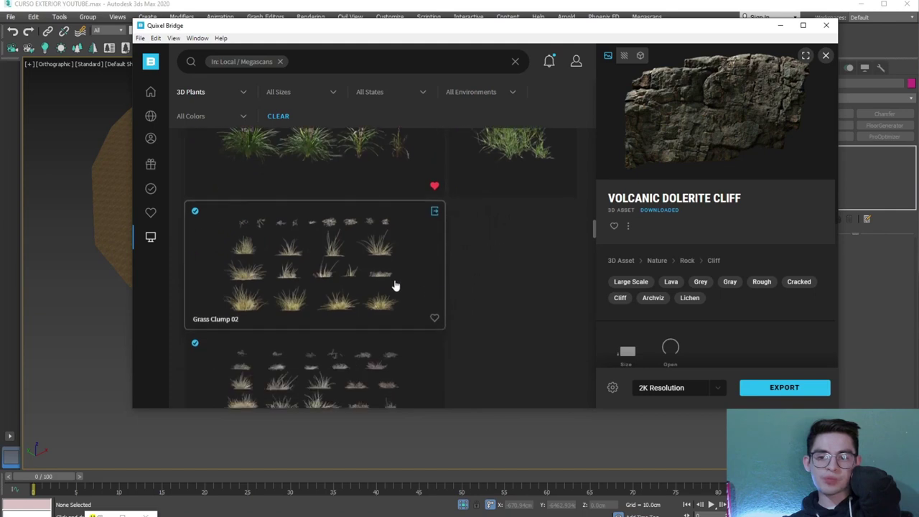
Preview Grass Clump 02 and export it at 2K Resolution into 3ds Max, framing the imported grass
{"action": "left_click", "coordinate": [329, 271]}
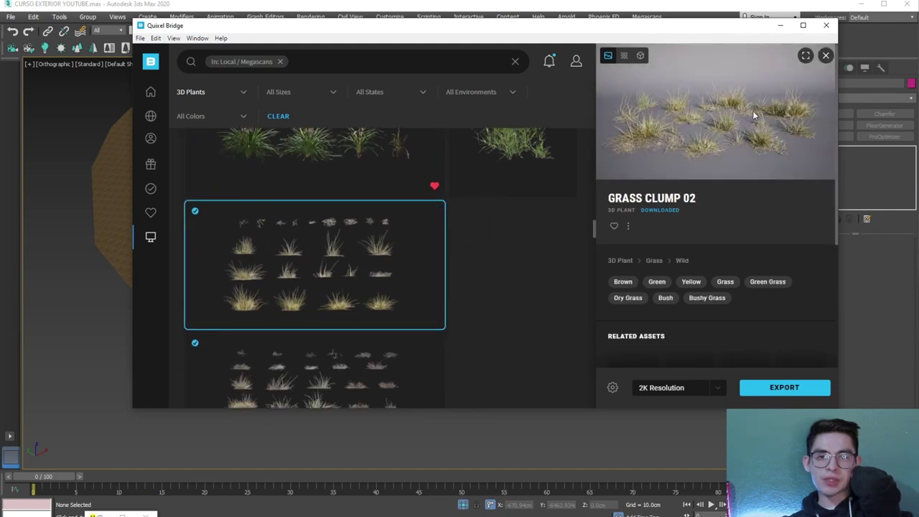
{"action": "left_click", "coordinate": [805, 56]}
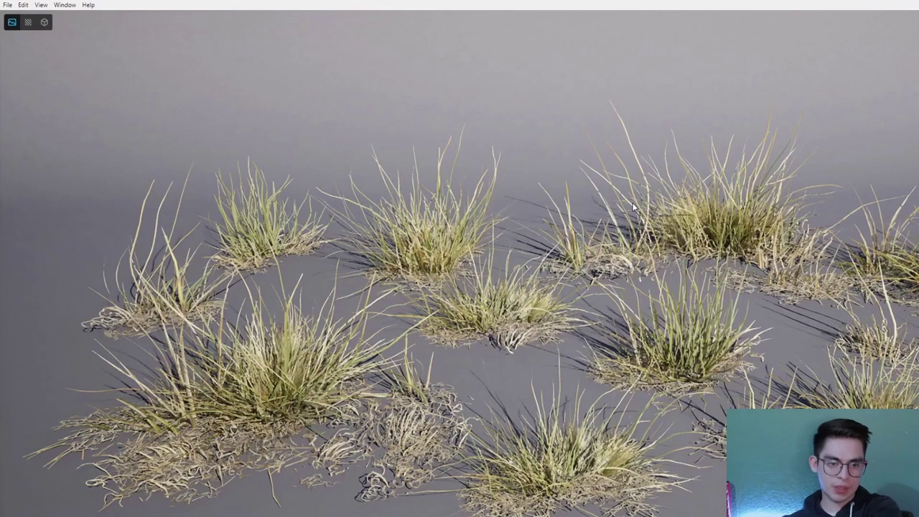
{"action": "key", "text": "Escape"}
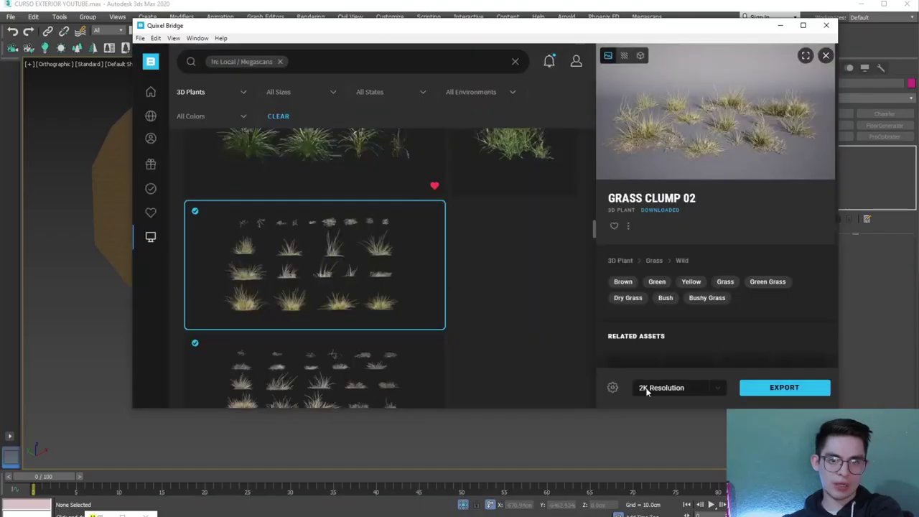
{"action": "left_click", "coordinate": [795, 397]}
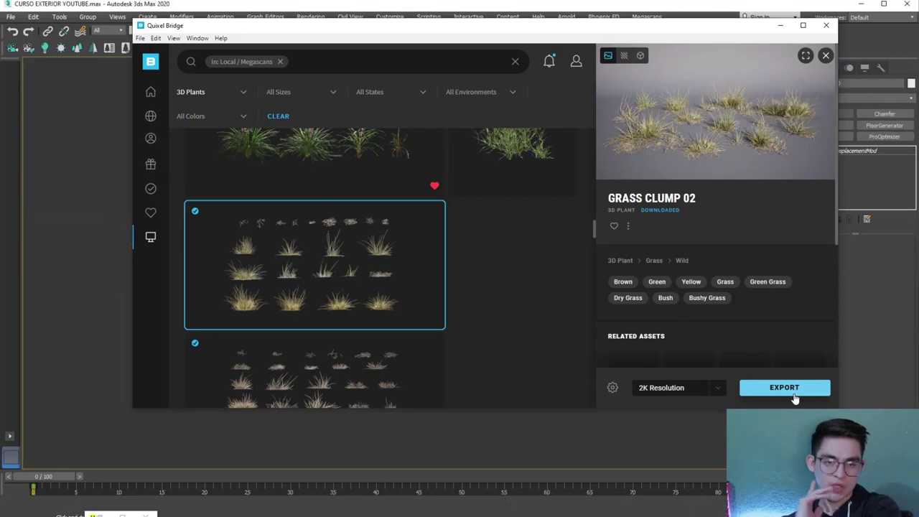
{"action": "left_click", "coordinate": [781, 30]}
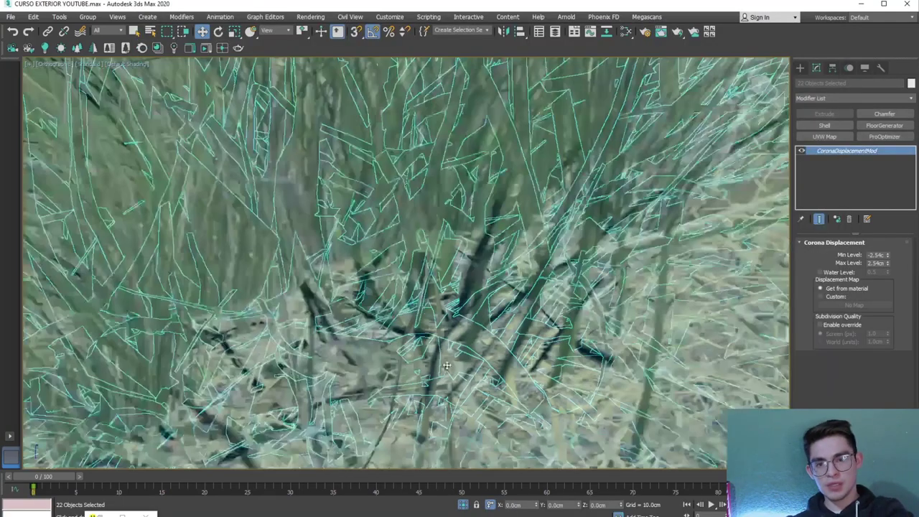
{"action": "key", "text": "z"}
{"action": "scroll", "coordinate": [312, 318], "scroll_direction": "up", "scroll_amount": 3}
Move one grass clump to the left from an angled view, then undo the last action
{"action": "scroll", "coordinate": [312, 317], "scroll_direction": "down", "scroll_amount": 5}
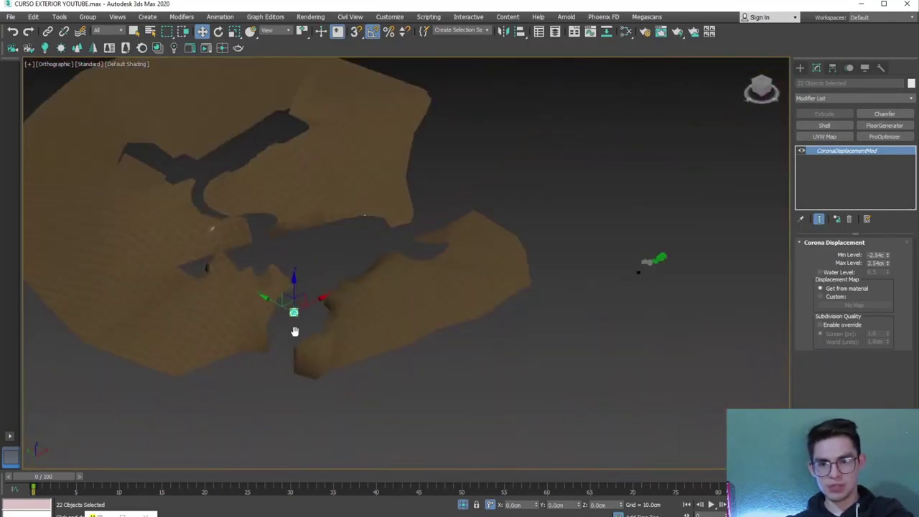
{"action": "left_click", "coordinate": [761, 84]}
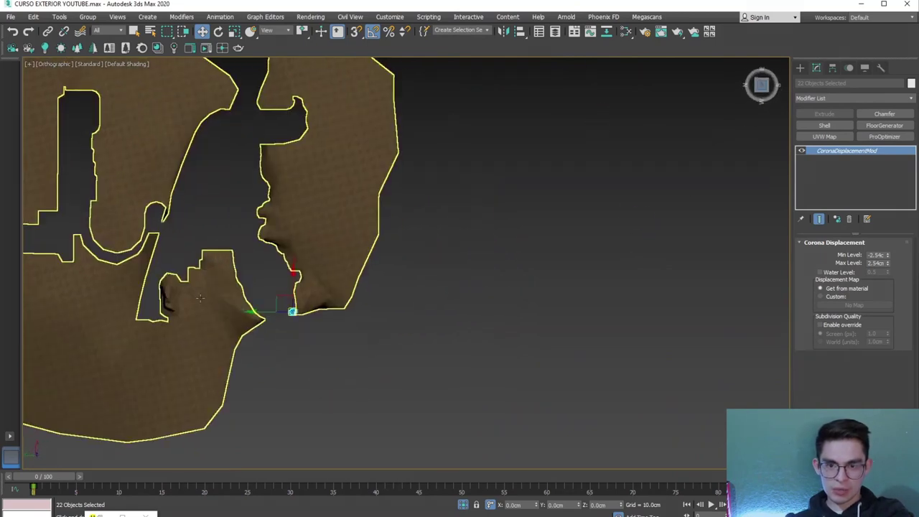
{"action": "scroll", "coordinate": [257, 419], "scroll_direction": "down", "scroll_amount": 2}
{"action": "scroll", "coordinate": [343, 288], "scroll_direction": "up", "scroll_amount": 3}
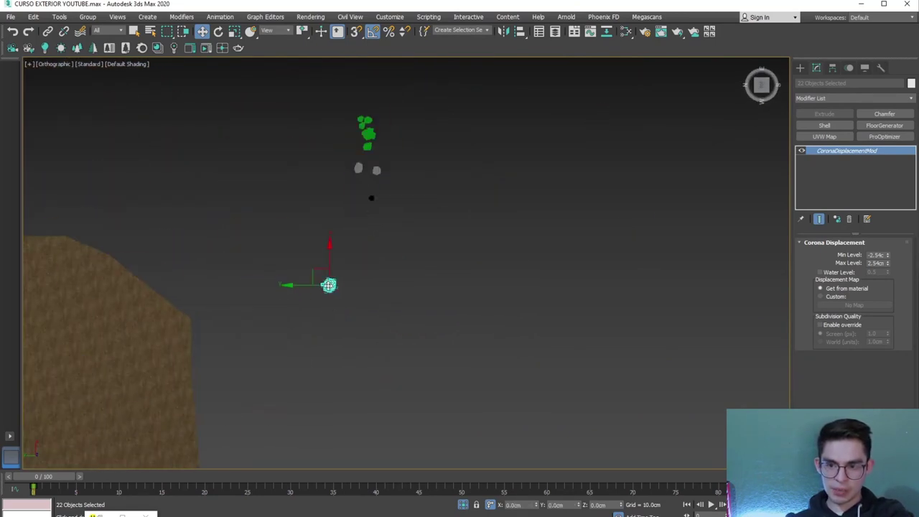
{"action": "scroll", "coordinate": [364, 231], "scroll_direction": "up", "scroll_amount": 2}
{"action": "mouse_move", "coordinate": [364, 232]}
{"action": "middle_mouse_down", "text": "alt"}
{"action": "mouse_move", "coordinate": [314, 206]}
{"action": "mouse_move", "coordinate": [287, 280]}
{"action": "middle_mouse_up", "text": "alt"}
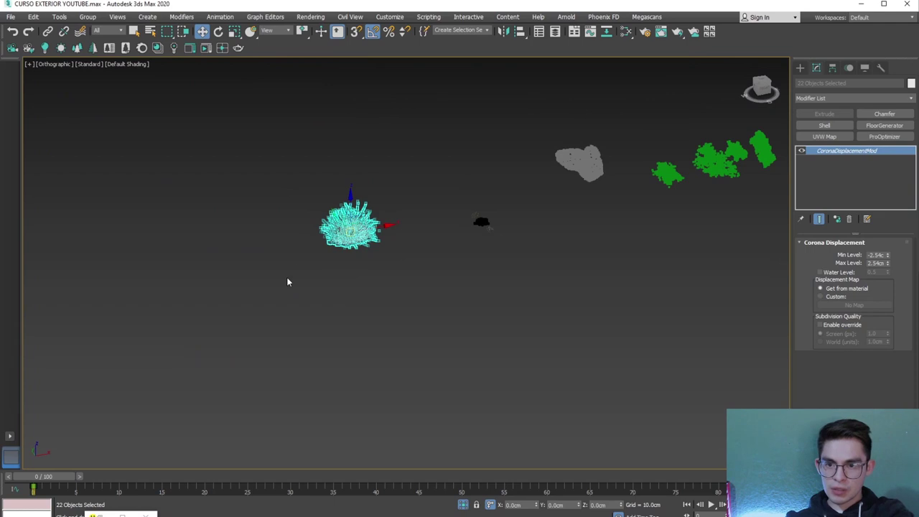
{"action": "left_click", "coordinate": [326, 294]}
{"action": "left_click", "coordinate": [358, 215]}
{"action": "left_click_drag", "start_coordinate": [388, 237], "coordinate": [272, 269]}
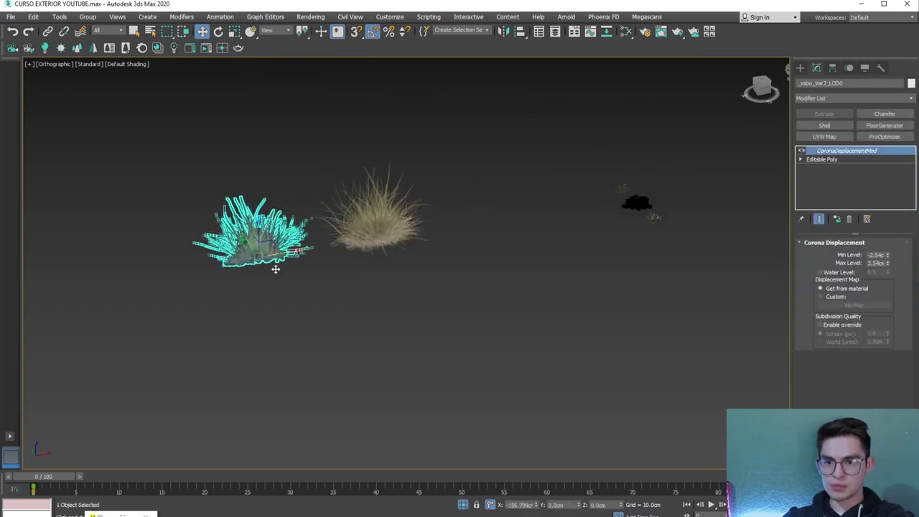
{"action": "middle_click_drag", "start_coordinate": [273, 268], "coordinate": [330, 355], "text": "alt"}
{"action": "key", "text": "t"}
{"action": "key", "text": "ctrl+z"}
Move a neighbouring grass clump closer to the others
{"action": "left_click", "coordinate": [480, 169]}
{"action": "left_click", "coordinate": [339, 392]}
{"action": "mouse_move", "coordinate": [479, 168]}
{"action": "middle_mouse_down", "text": "alt"}
{"action": "mouse_move", "coordinate": [339, 392]}
{"action": "mouse_move", "coordinate": [429, 400]}
{"action": "middle_mouse_up", "text": "alt"}
{"action": "scroll", "coordinate": [587, 337], "scroll_direction": "up", "scroll_amount": 2}
{"action": "left_click_drag", "start_coordinate": [540, 306], "coordinate": [460, 371]}
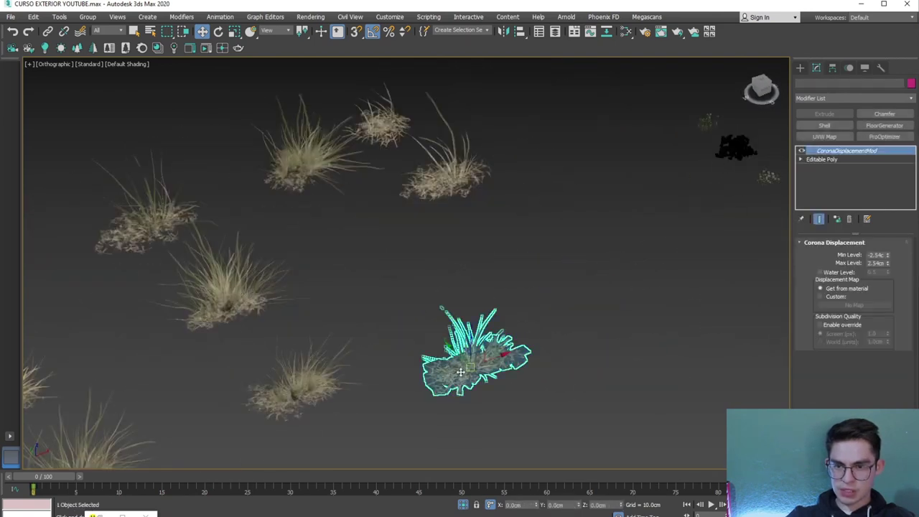
{"action": "scroll", "coordinate": [450, 361], "scroll_direction": "down", "scroll_amount": 1}
{"action": "scroll", "coordinate": [402, 329], "scroll_direction": "down", "scroll_amount": 3}
Marquee-select all ten grass clumps and centre them in the view
{"action": "left_click", "coordinate": [492, 346]}
{"action": "middle_click_drag", "start_coordinate": [472, 318], "coordinate": [571, 324]}
{"action": "scroll", "coordinate": [571, 324], "scroll_direction": "down", "scroll_amount": 3}
{"action": "left_click", "coordinate": [273, 250]}
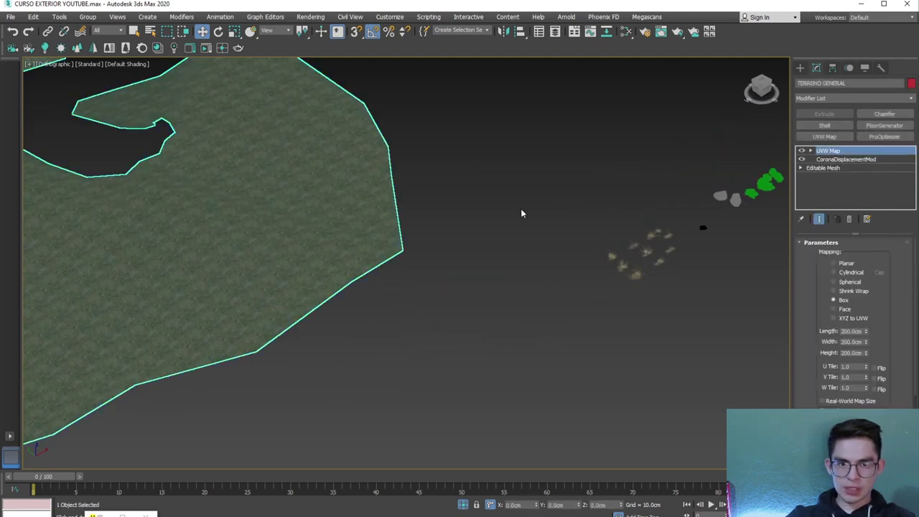
{"action": "left_click", "coordinate": [521, 211]}
{"action": "middle_click_drag", "start_coordinate": [521, 211], "coordinate": [586, 299]}
{"action": "scroll", "coordinate": [586, 299], "scroll_direction": "up", "scroll_amount": 2}
{"action": "left_click_drag", "start_coordinate": [597, 328], "coordinate": [445, 206]}
{"action": "scroll", "coordinate": [558, 269], "scroll_direction": "up", "scroll_amount": 2}
{"action": "scroll", "coordinate": [557, 270], "scroll_direction": "up", "scroll_amount": 2}
{"action": "middle_click_drag", "start_coordinate": [431, 248], "coordinate": [403, 252]}
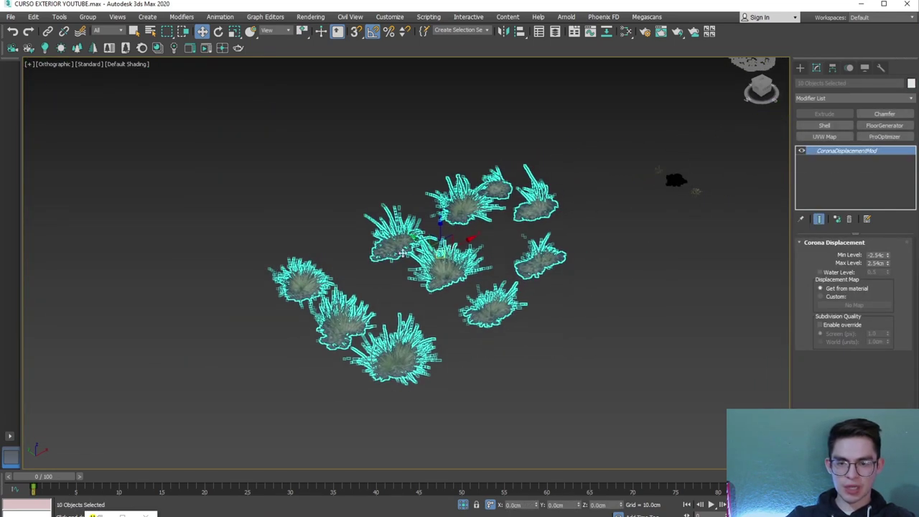
Reset XForm on the selected grass clumps from the Utilities panel
{"action": "left_click", "coordinate": [870, 68]}
{"action": "left_click", "coordinate": [881, 69]}
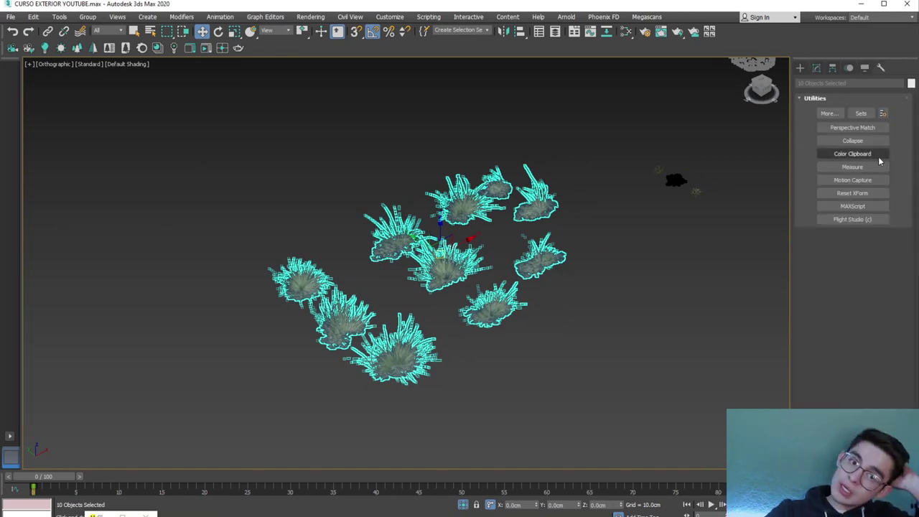
{"action": "left_click", "coordinate": [832, 195]}
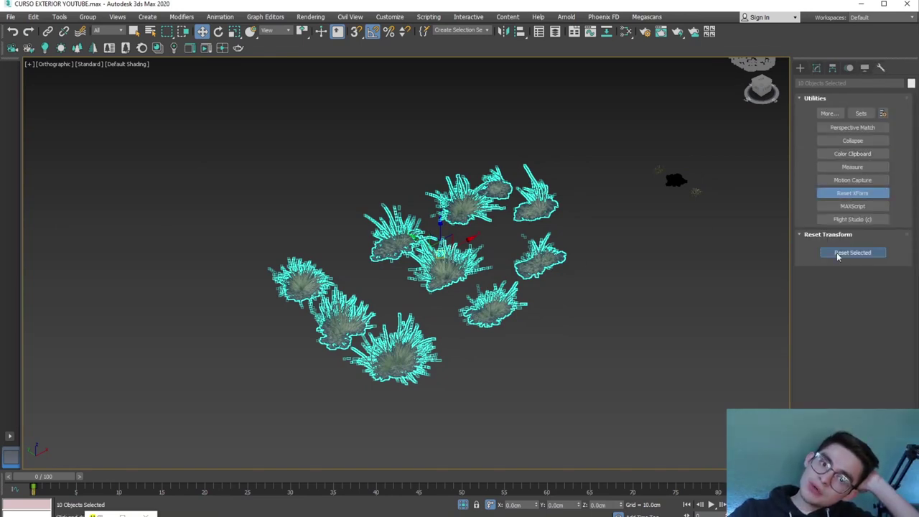
{"action": "left_click", "coordinate": [817, 67]}
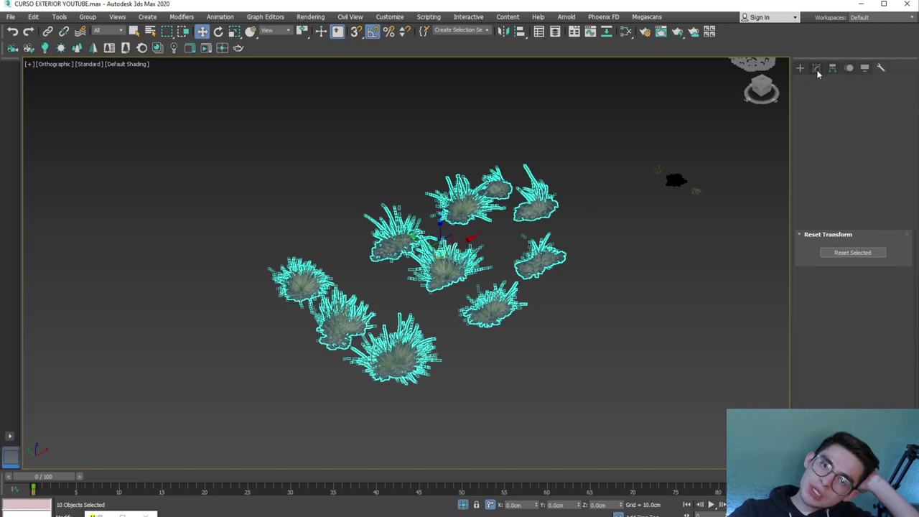
{"action": "left_click", "coordinate": [621, 307]}
Create a Corona Scatter named PASTO and pick TERRENO GENERAL as its distribution surface
{"action": "left_click", "coordinate": [76, 48]}
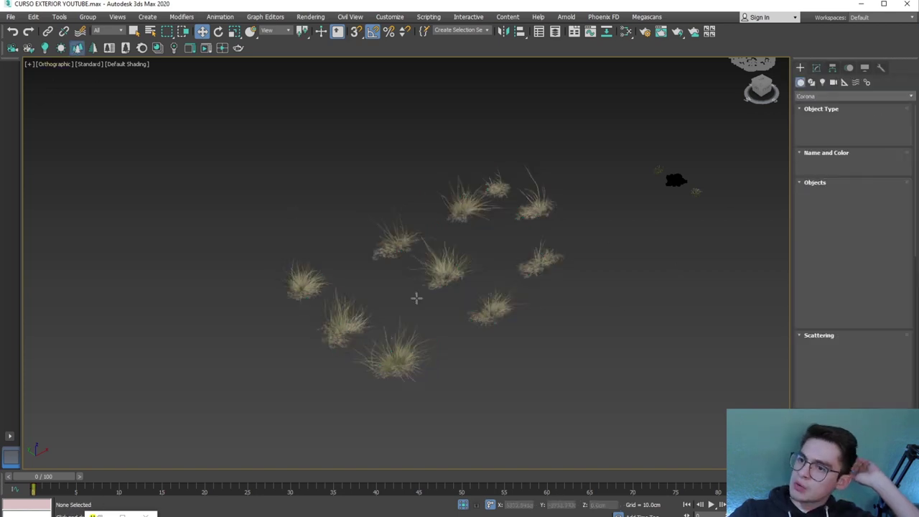
{"action": "left_click_drag", "start_coordinate": [416, 296], "coordinate": [503, 338]}
{"action": "left_click", "coordinate": [816, 70]}
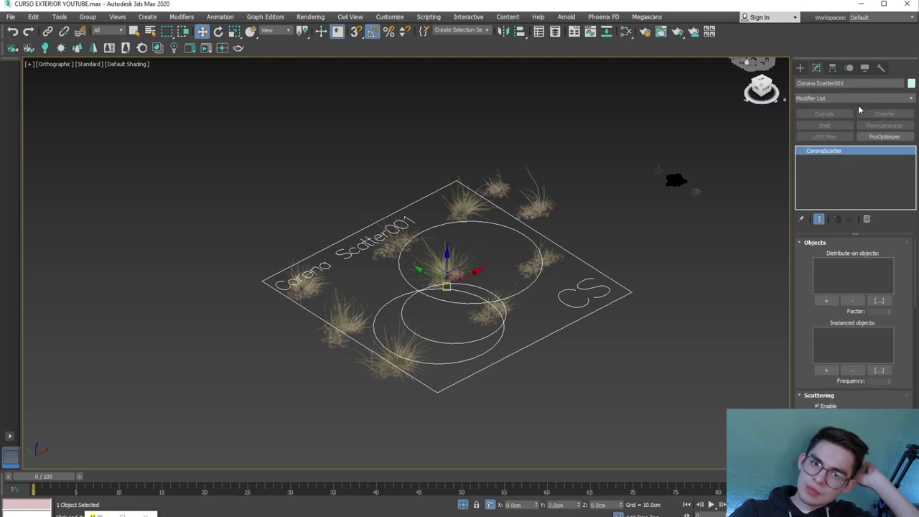
{"action": "left_click", "coordinate": [833, 96]}
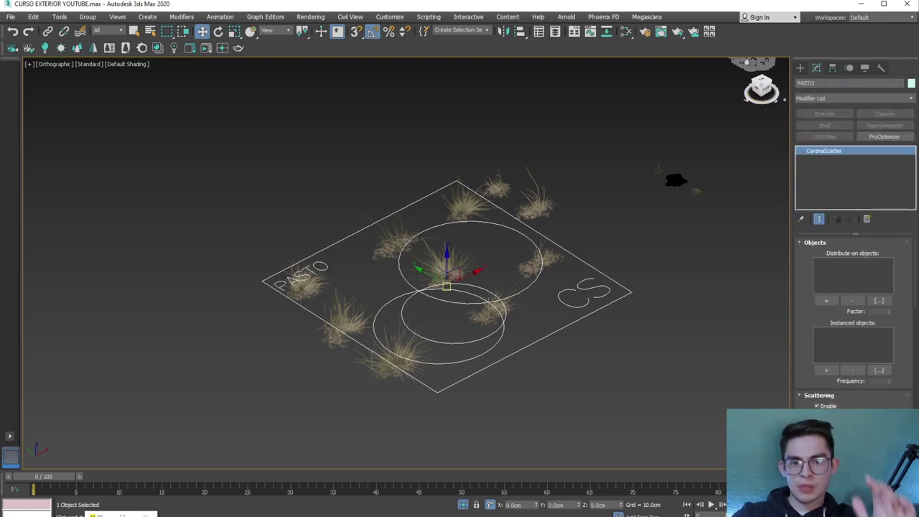
{"action": "scroll", "coordinate": [455, 322], "scroll_direction": "down", "scroll_amount": 3}
{"action": "middle_click_drag", "start_coordinate": [455, 322], "coordinate": [572, 309]}
{"action": "left_click", "coordinate": [823, 301]}
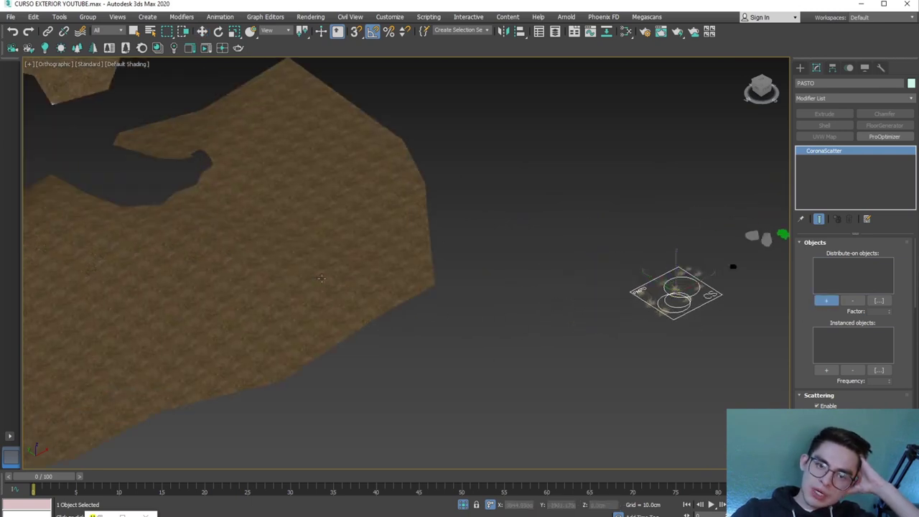
{"action": "right_click", "coordinate": [689, 345]}
{"action": "key", "text": "alt+q"}
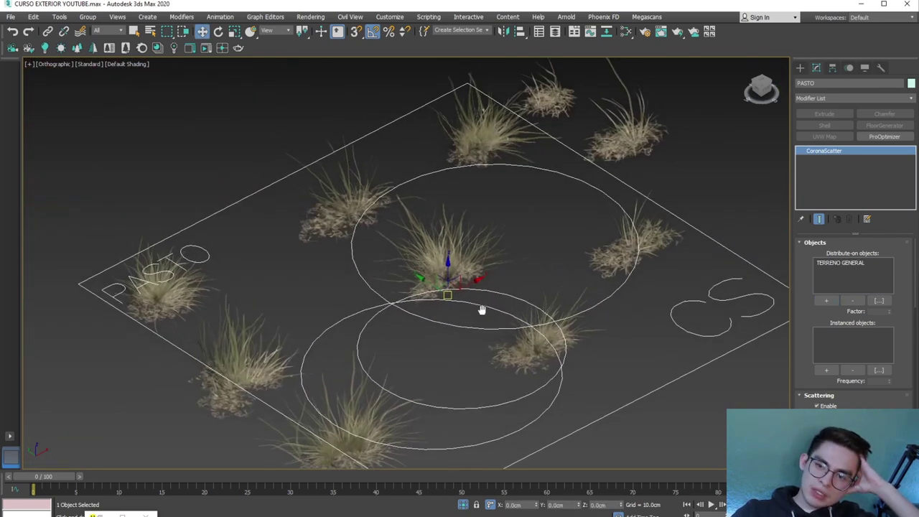
Add the six grass clumps to PASTO as scattered instances
{"action": "left_click", "coordinate": [825, 371]}
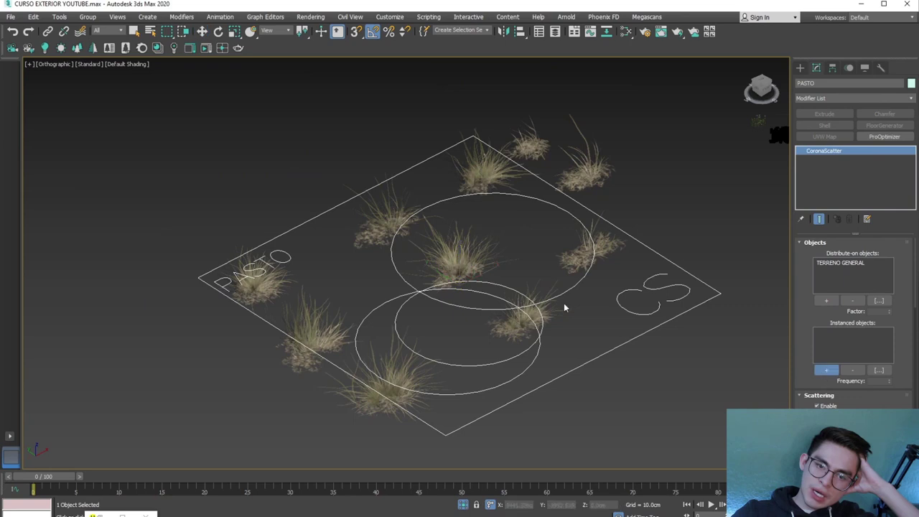
{"action": "left_click", "coordinate": [578, 215]}
{"action": "left_click", "coordinate": [581, 155]}
{"action": "left_click", "coordinate": [528, 145]}
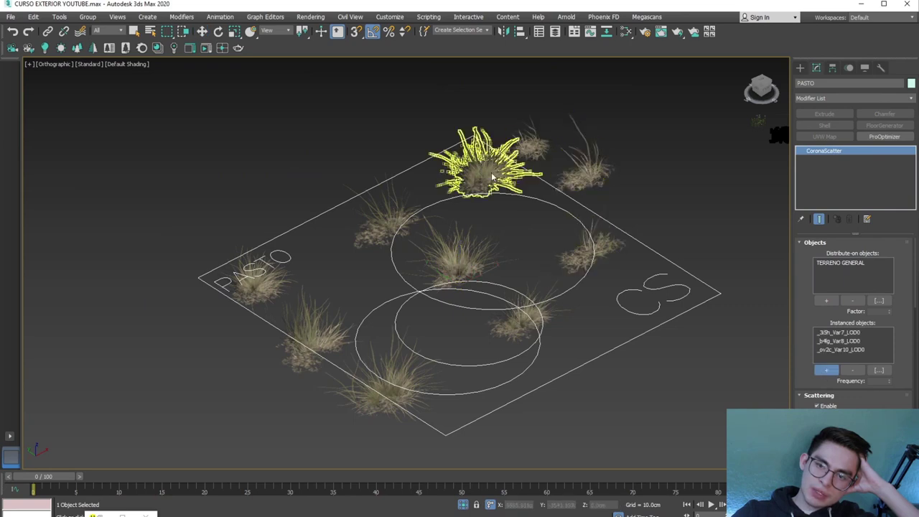
{"action": "left_click", "coordinate": [480, 165]}
{"action": "left_click", "coordinate": [390, 215]}
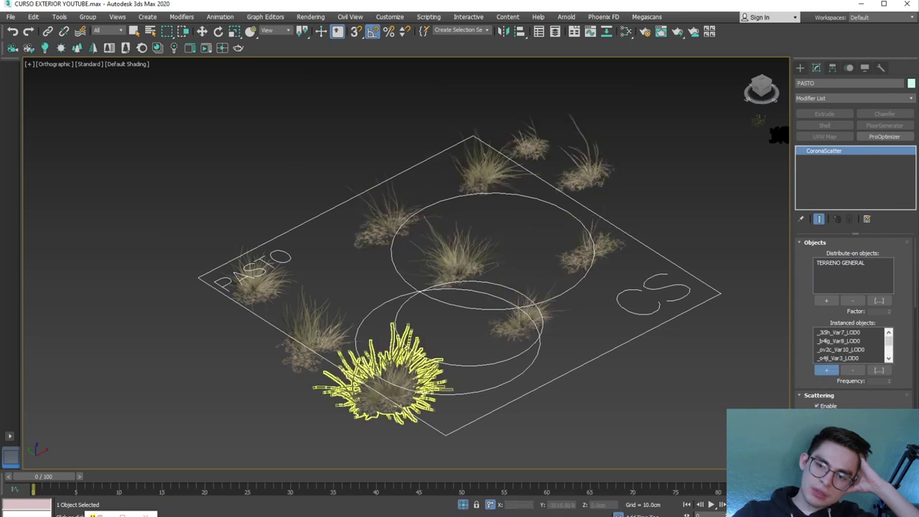
{"action": "left_click", "coordinate": [262, 284]}
{"action": "left_click", "coordinate": [817, 371]}
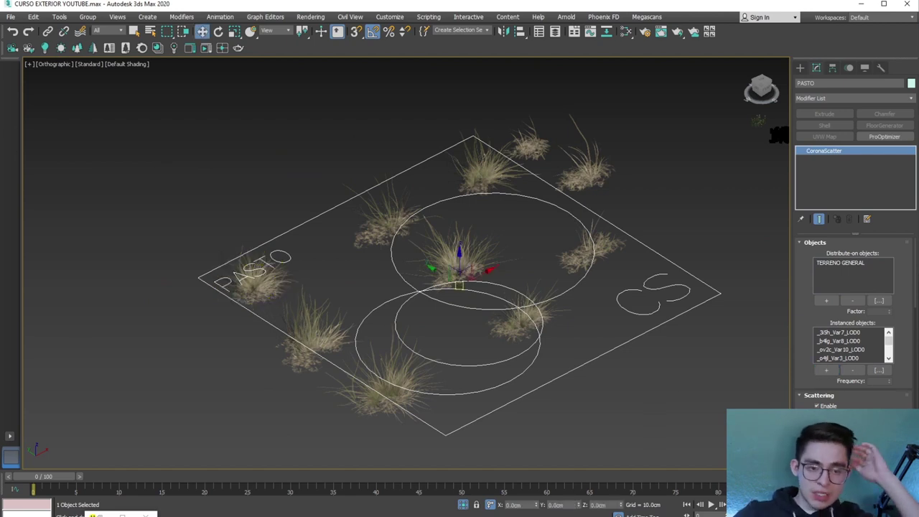
Look through the scene camera and start a Corona interactive render
{"action": "key", "text": "c"}
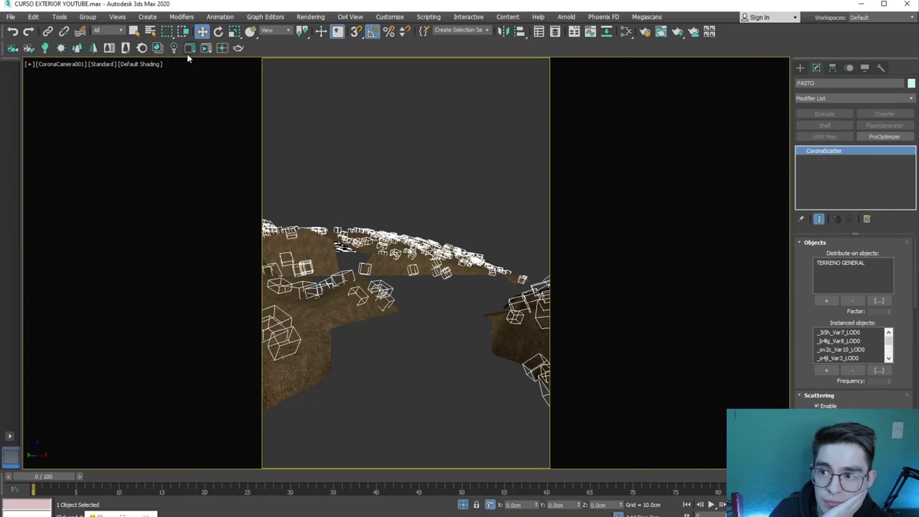
{"action": "left_click", "coordinate": [189, 48]}
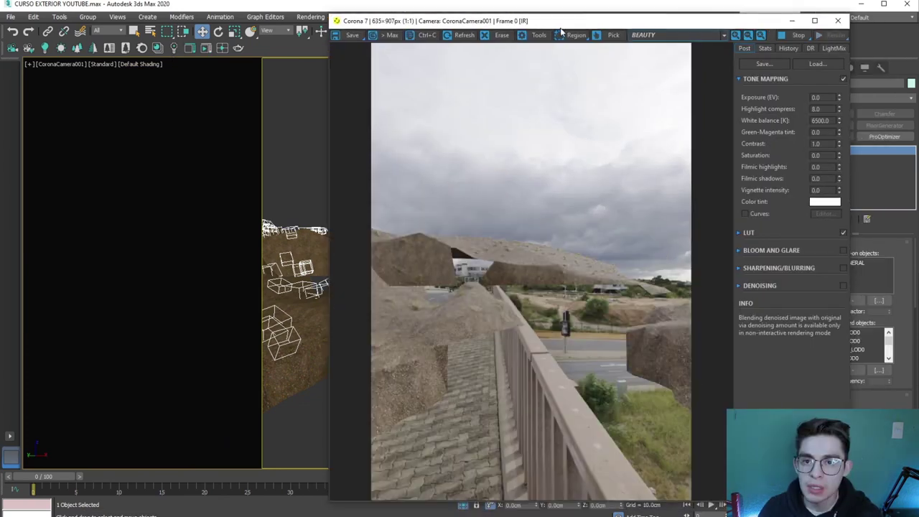
{"action": "left_click_drag", "start_coordinate": [511, 29], "coordinate": [273, 32]}
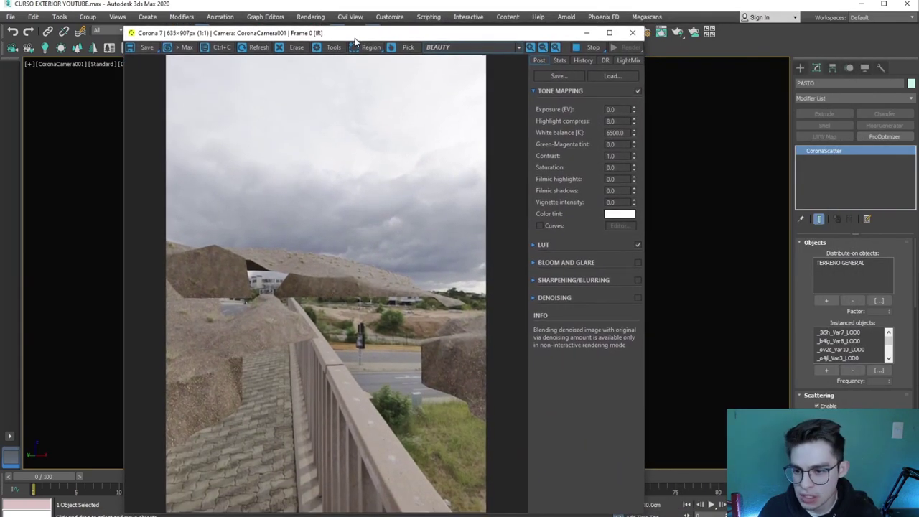
Set PASTO's scatter count to 40000, check the render, and close the frame buffer
{"action": "scroll", "coordinate": [794, 352], "scroll_direction": "down", "scroll_amount": 3}
{"action": "scroll", "coordinate": [818, 355], "scroll_direction": "down", "scroll_amount": 3}
{"action": "scroll", "coordinate": [846, 356], "scroll_direction": "down", "scroll_amount": 3}
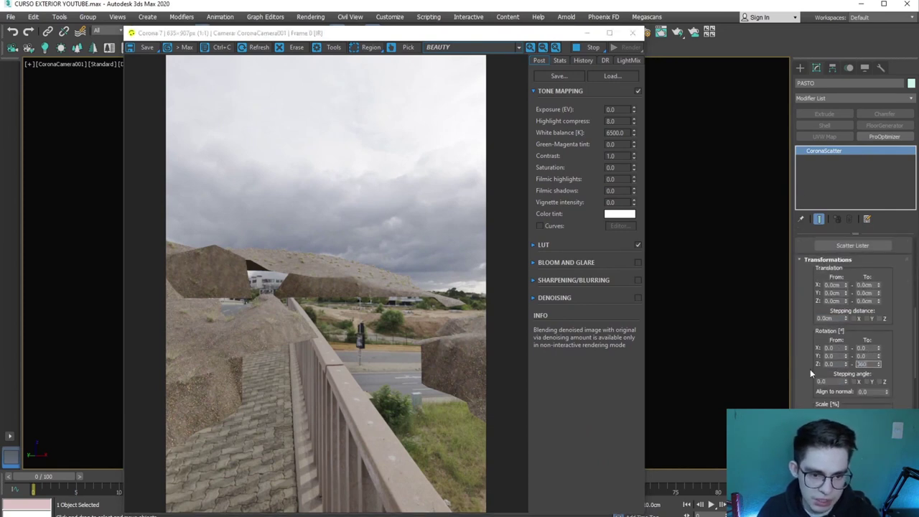
{"action": "scroll", "coordinate": [810, 369], "scroll_direction": "down", "scroll_amount": 2}
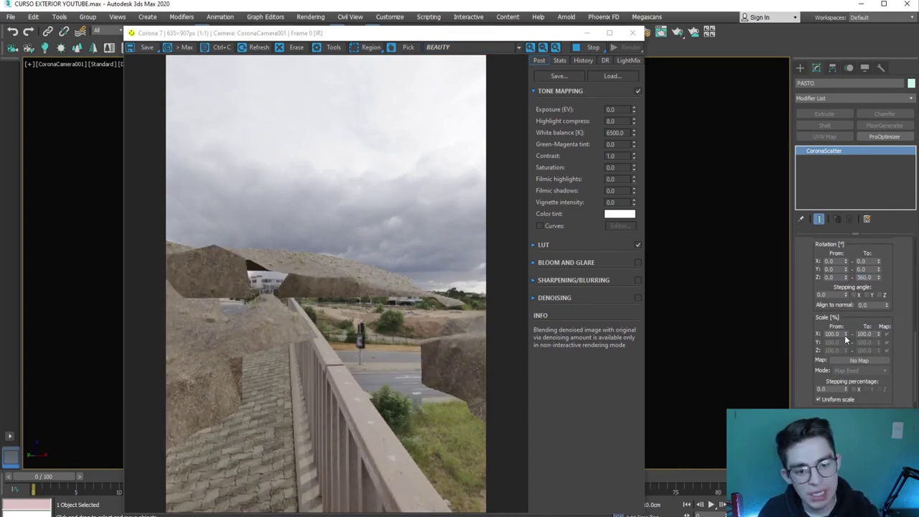
{"action": "scroll", "coordinate": [836, 337], "scroll_direction": "down", "scroll_amount": 3}
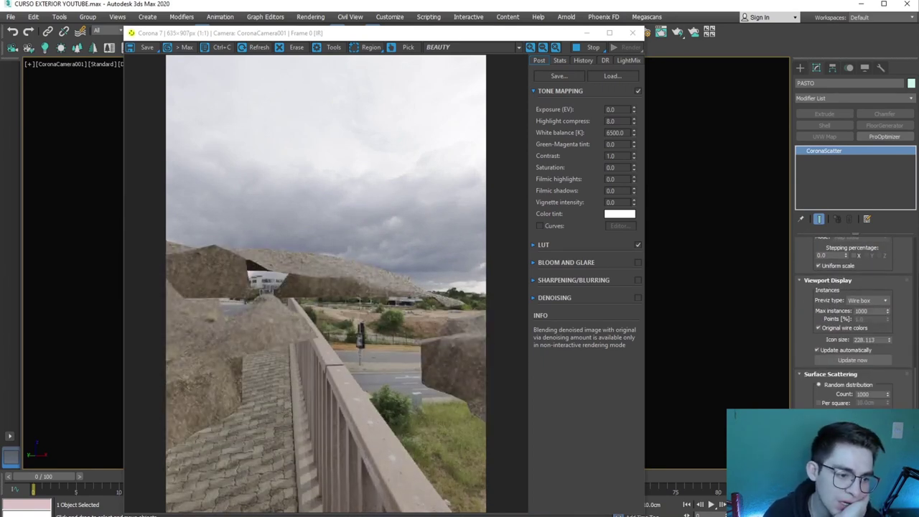
{"action": "type", "text": "4000"}
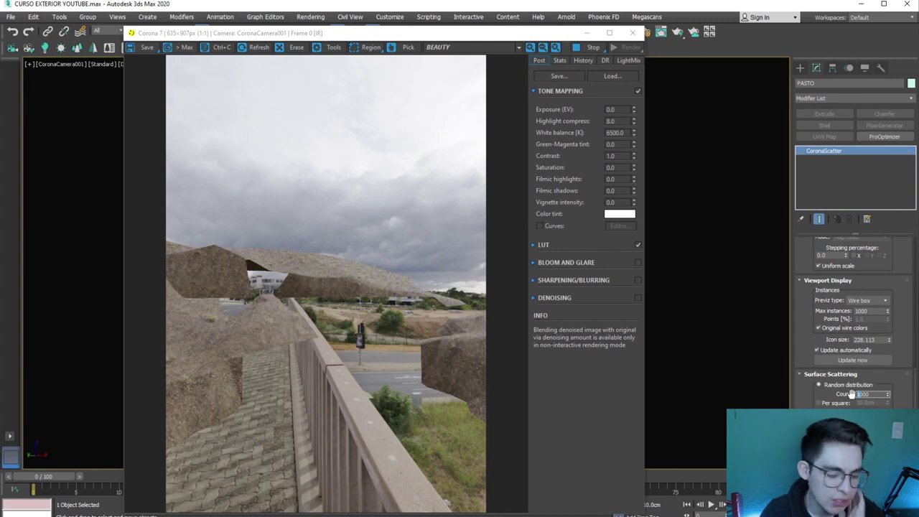
{"action": "key", "text": "Return"}
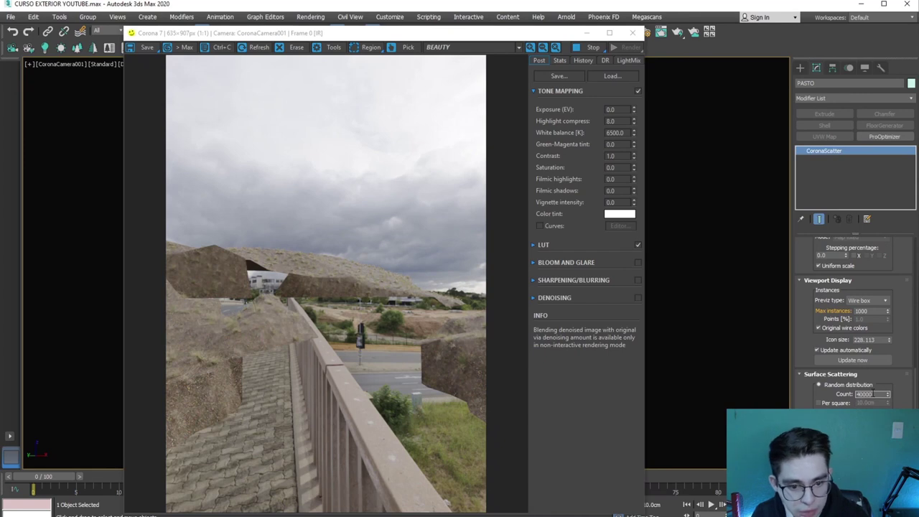
{"action": "key", "text": "Return"}
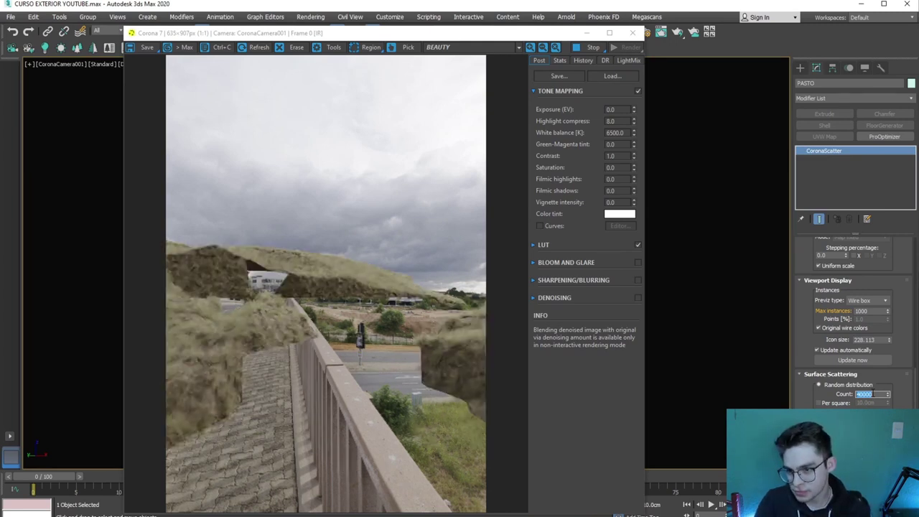
{"action": "left_click", "coordinate": [581, 47]}
Switch to an orthographic view and frame the grass scatter area
{"action": "key", "text": "u"}
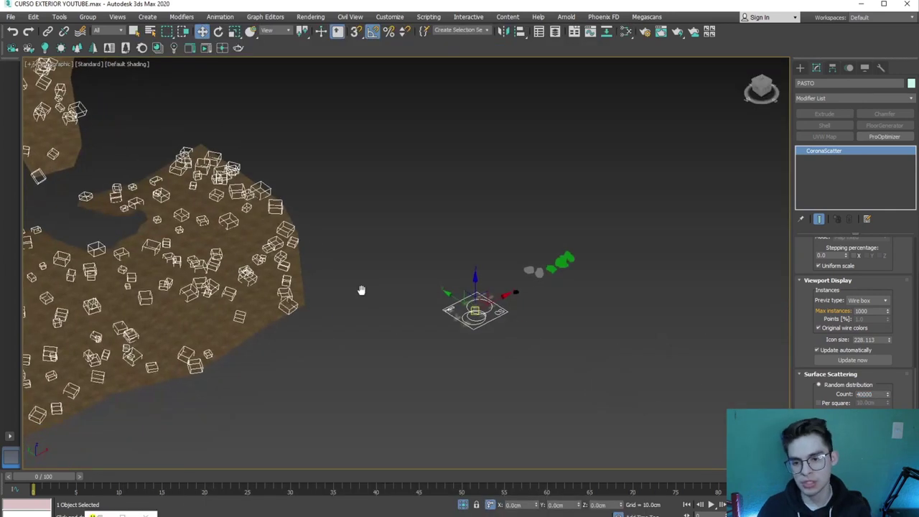
{"action": "middle_click_drag", "start_coordinate": [364, 289], "coordinate": [402, 301], "text": "alt"}
{"action": "scroll", "coordinate": [854, 323], "scroll_direction": "down", "scroll_amount": 3}
{"action": "scroll", "coordinate": [854, 323], "scroll_direction": "down", "scroll_amount": 3}
{"action": "scroll", "coordinate": [799, 396], "scroll_direction": "up", "scroll_amount": 3}
{"action": "scroll", "coordinate": [799, 396], "scroll_direction": "up", "scroll_amount": 3}
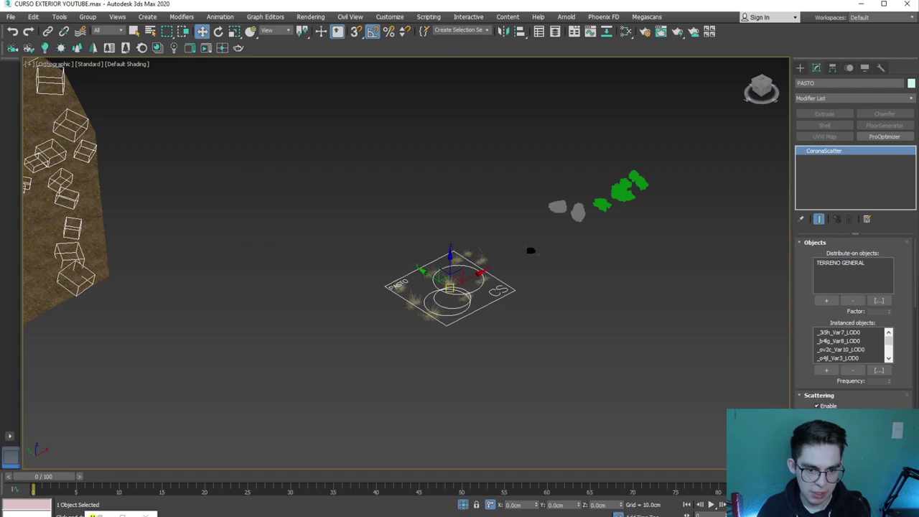
{"action": "scroll", "coordinate": [438, 332], "scroll_direction": "down", "scroll_amount": 3}
{"action": "left_click", "coordinate": [484, 321]}
{"action": "scroll", "coordinate": [467, 353], "scroll_direction": "up", "scroll_amount": 5}
{"action": "scroll", "coordinate": [391, 324], "scroll_direction": "up", "scroll_amount": 3}
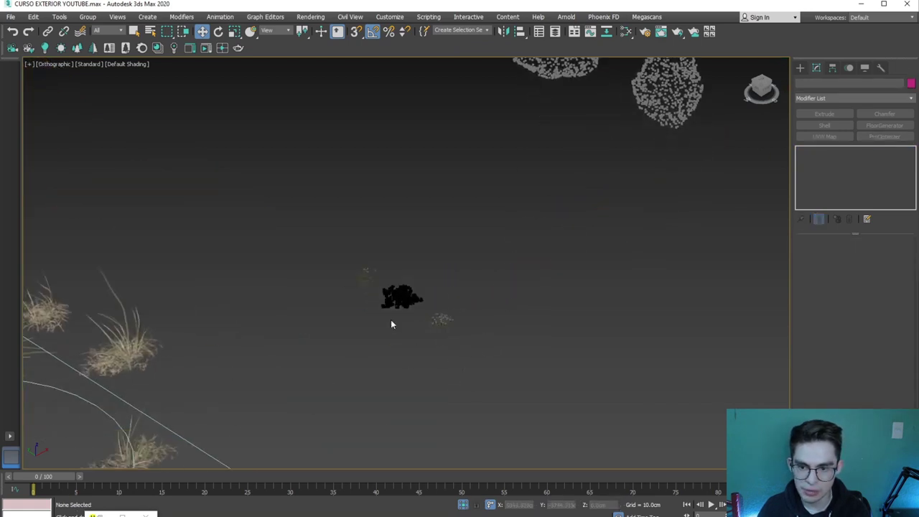
Create a new Corona Scatter and name it FLORES
{"action": "left_click", "coordinate": [395, 305]}
{"action": "scroll", "coordinate": [424, 349], "scroll_direction": "up", "scroll_amount": 2}
{"action": "left_click", "coordinate": [425, 349]}
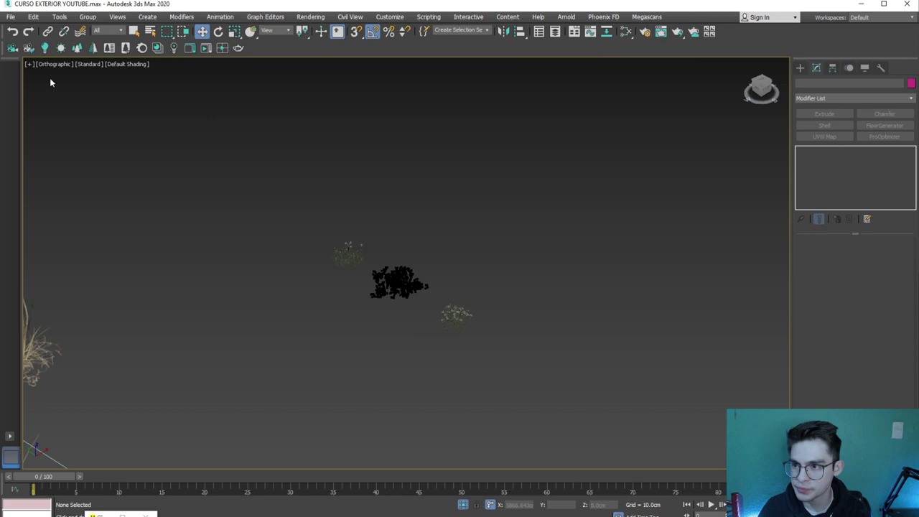
{"action": "key", "text": "ctrl+z"}
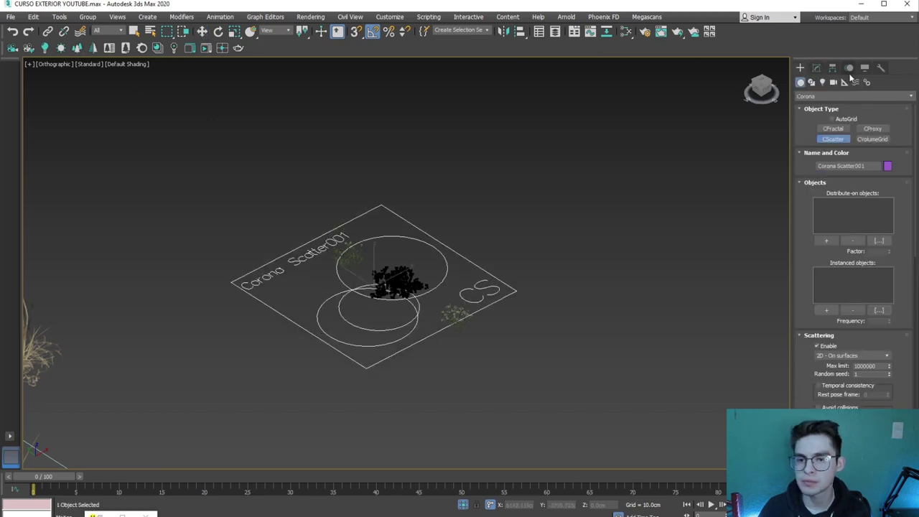
{"action": "left_click", "coordinate": [816, 67]}
{"action": "type", "text": "w"}
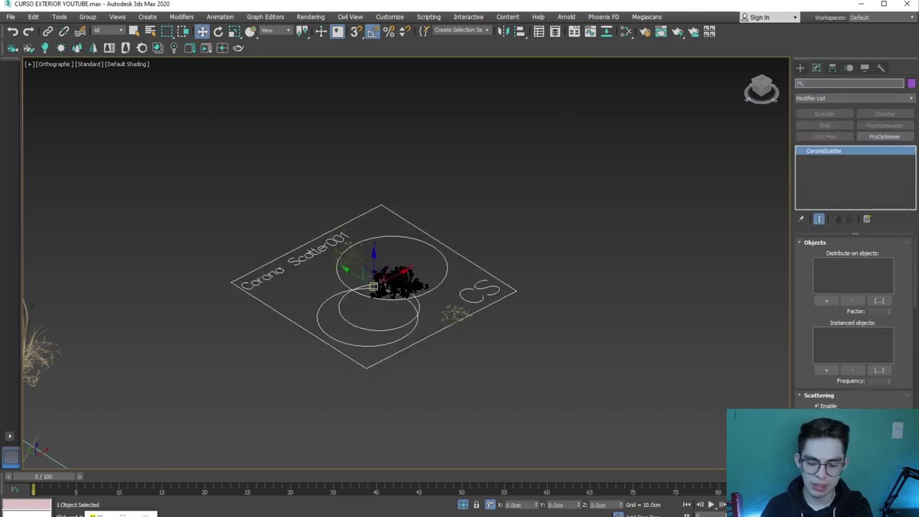
{"action": "type", "text": "ORES"}
Pick TERRENO GENERAL as the FLORES distribution surface
{"action": "scroll", "coordinate": [515, 294], "scroll_direction": "down", "scroll_amount": 3}
{"action": "mouse_move", "coordinate": [515, 293]}
{"action": "middle_mouse_down"}
{"action": "mouse_move", "coordinate": [349, 238]}
{"action": "mouse_move", "coordinate": [552, 274]}
{"action": "middle_mouse_up"}
{"action": "scroll", "coordinate": [348, 238], "scroll_direction": "down", "scroll_amount": 2}
{"action": "left_click", "coordinate": [826, 301]}
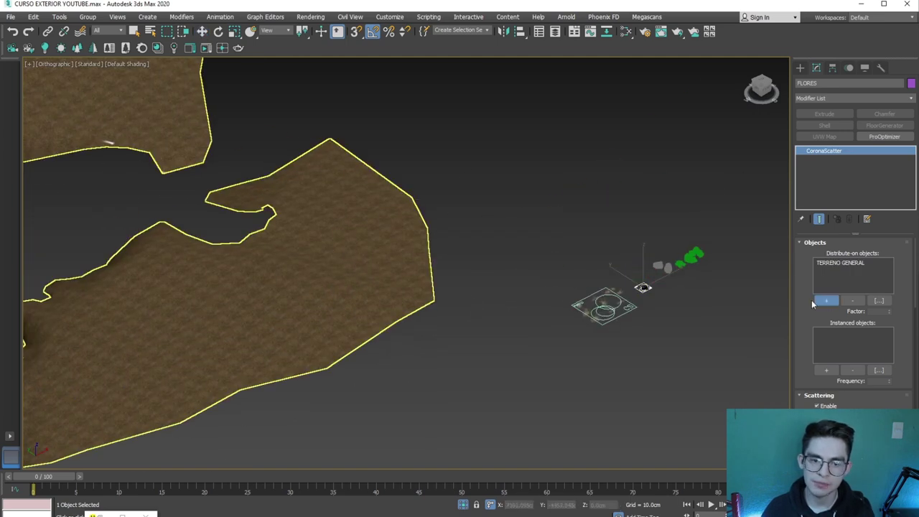
{"action": "left_click", "coordinate": [813, 304]}
Add the flower proxies to FLORES as scattered instances
{"action": "scroll", "coordinate": [609, 312], "scroll_direction": "up", "scroll_amount": 3}
{"action": "middle_click_drag", "start_coordinate": [609, 311], "coordinate": [601, 324]}
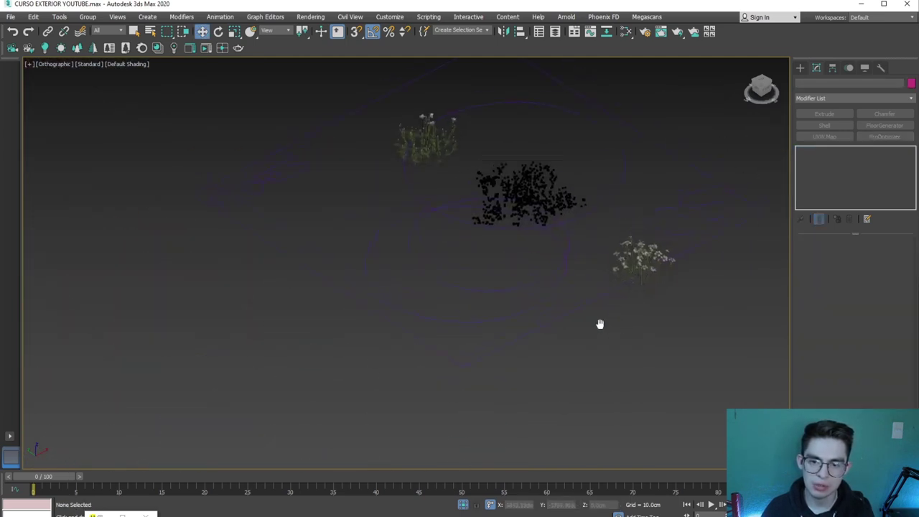
{"action": "left_click", "coordinate": [642, 264]}
{"action": "left_click", "coordinate": [451, 133]}
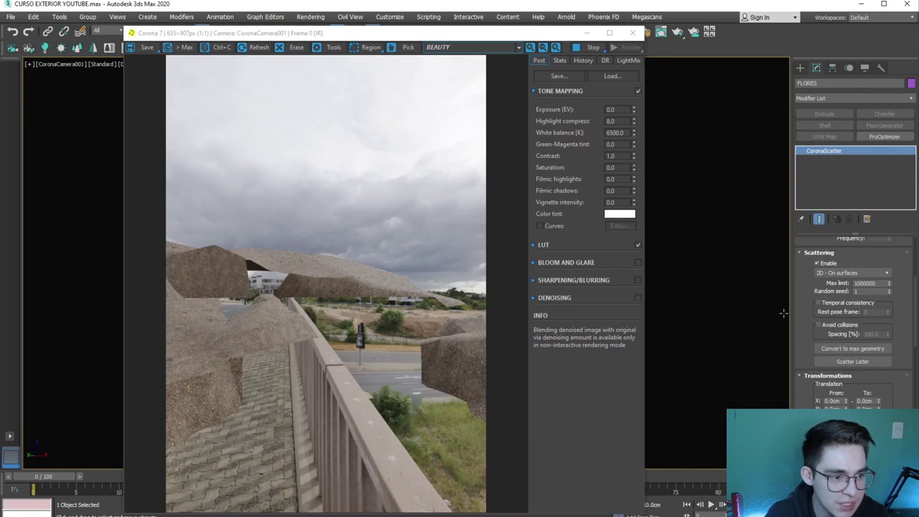
Set the FLORES scale range from 250 to 300 percent
{"action": "scroll", "coordinate": [807, 336], "scroll_direction": "down", "scroll_amount": 3}
{"action": "scroll", "coordinate": [804, 324], "scroll_direction": "down", "scroll_amount": 1}
{"action": "scroll", "coordinate": [825, 337], "scroll_direction": "down", "scroll_amount": 1}
{"action": "double_click", "coordinate": [832, 340]}
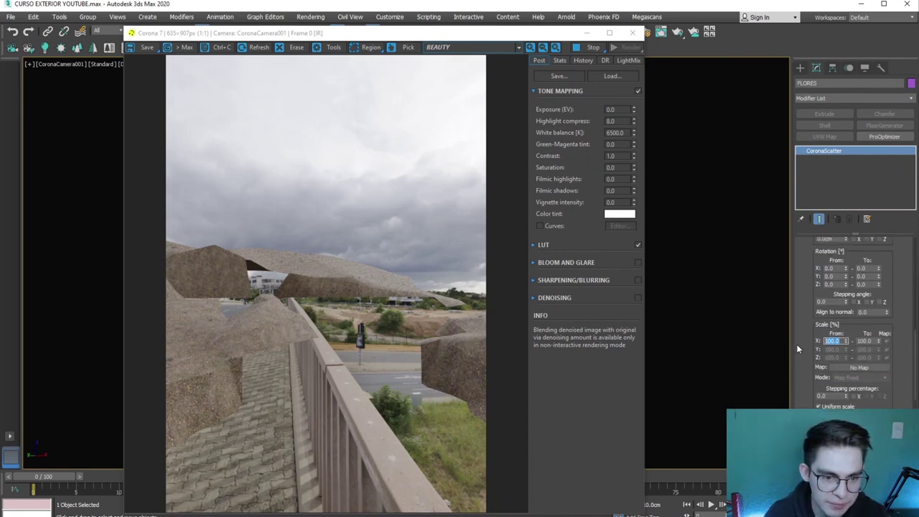
{"action": "type", "text": "250"}
{"action": "key", "text": "Tab"}
{"action": "type", "text": "150"}
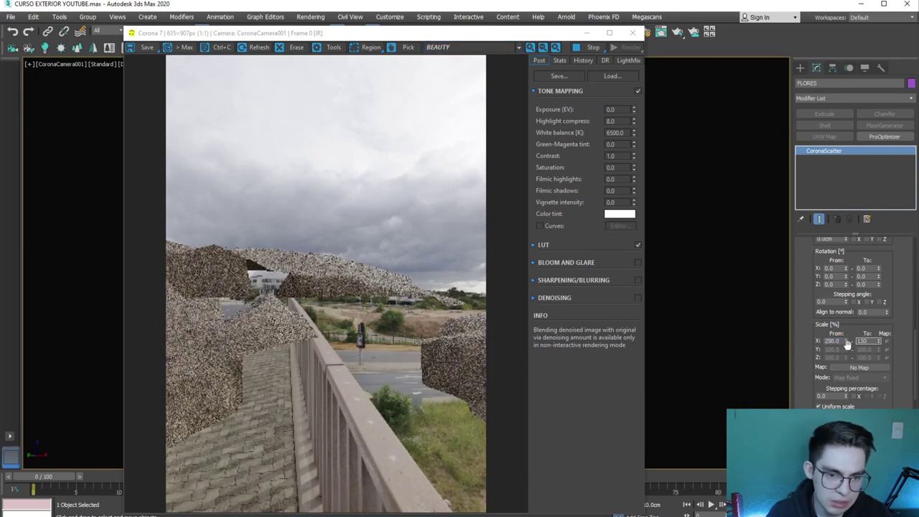
{"action": "key", "text": "Return"}
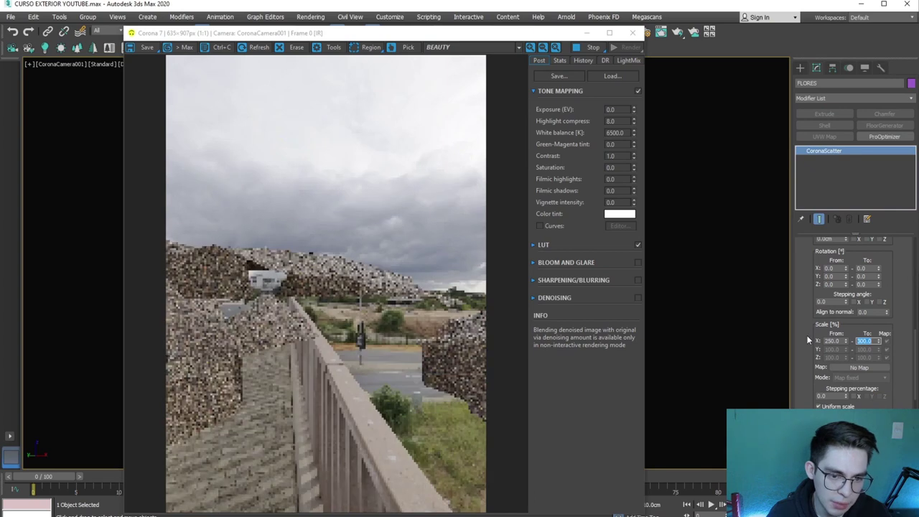
Close the render preview and reframe the view over the FLORES scatter
{"action": "scroll", "coordinate": [807, 335], "scroll_direction": "down", "scroll_amount": 5}
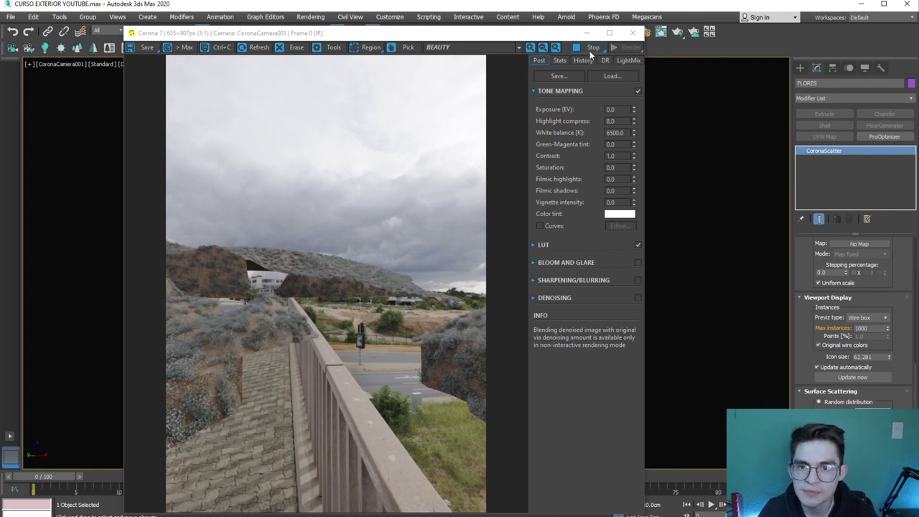
{"action": "left_click", "coordinate": [632, 32]}
{"action": "left_click", "coordinate": [385, 179]}
{"action": "mouse_move", "coordinate": [385, 179]}
{"action": "middle_mouse_down", "text": "alt"}
{"action": "mouse_move", "coordinate": [421, 324]}
{"action": "mouse_move", "coordinate": [481, 295]}
{"action": "mouse_move", "coordinate": [419, 361]}
{"action": "middle_mouse_up", "text": "alt"}
{"action": "scroll", "coordinate": [347, 350], "scroll_direction": "up", "scroll_amount": 3}
{"action": "left_click", "coordinate": [330, 336]}
{"action": "left_click", "coordinate": [420, 361]}
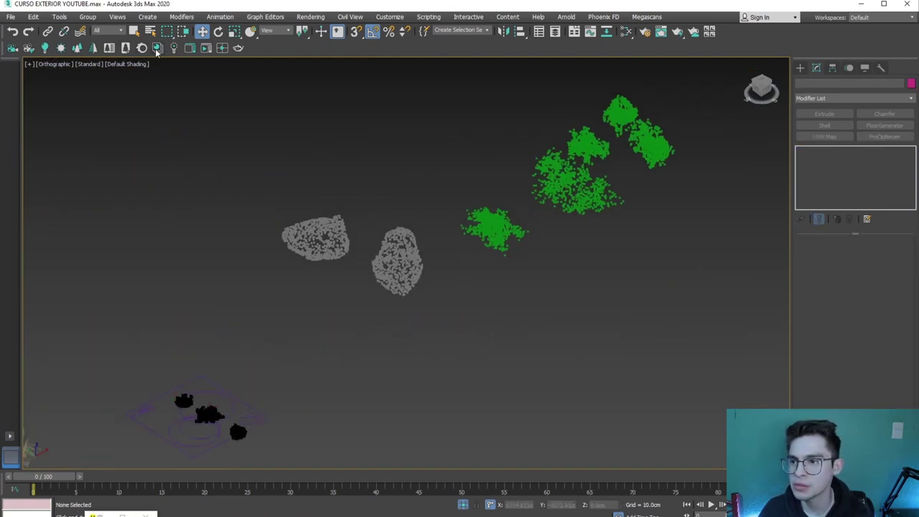
Create two Corona Scatters, naming the one over the rocks PIEDRA
{"action": "left_click", "coordinate": [77, 47]}
{"action": "left_click_drag", "start_coordinate": [369, 277], "coordinate": [449, 281]}
{"action": "left_click_drag", "start_coordinate": [567, 193], "coordinate": [589, 203]}
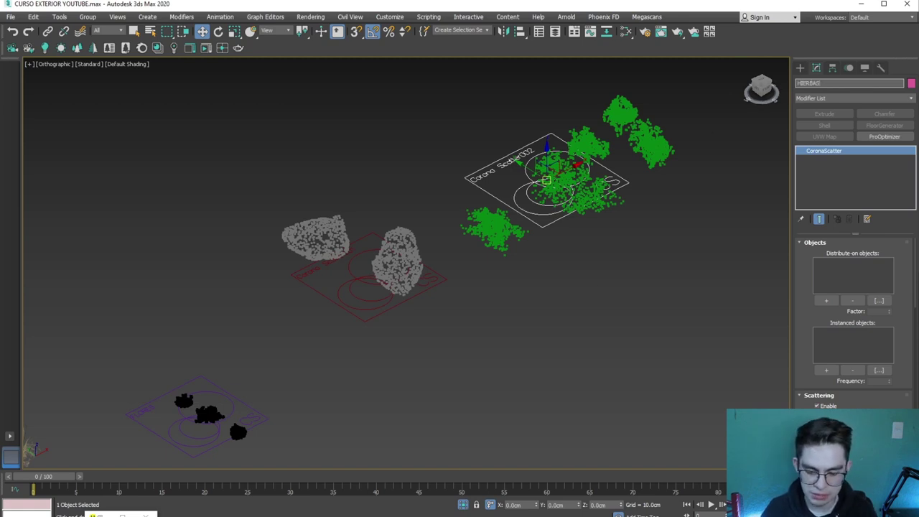
{"action": "left_click", "coordinate": [368, 283]}
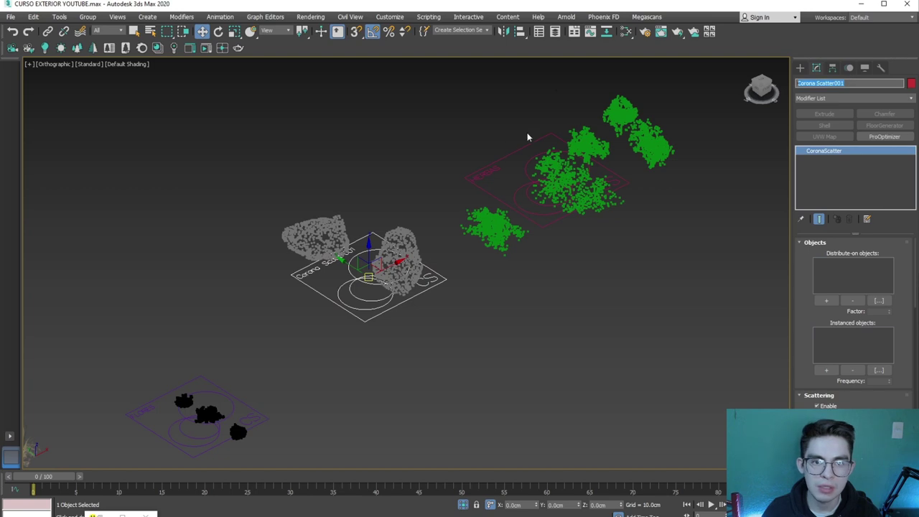
{"action": "type", "text": "PIEDRA"}
{"action": "key", "text": "Return"}
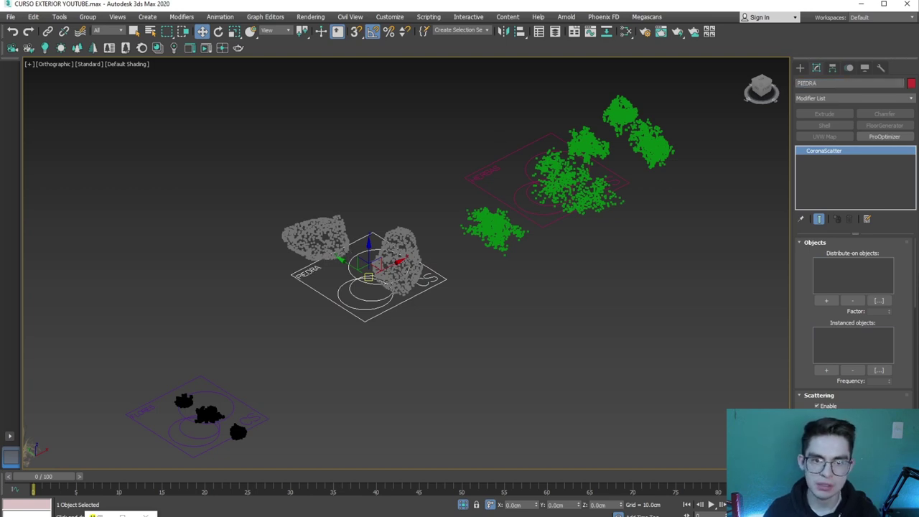
Pick TERRENO GENERAL as PIEDRA's surface and add both rock proxies as instances
{"action": "scroll", "coordinate": [274, 281], "scroll_direction": "down", "scroll_amount": 2}
{"action": "scroll", "coordinate": [273, 281], "scroll_direction": "down", "scroll_amount": 4}
{"action": "left_click", "coordinate": [826, 302]}
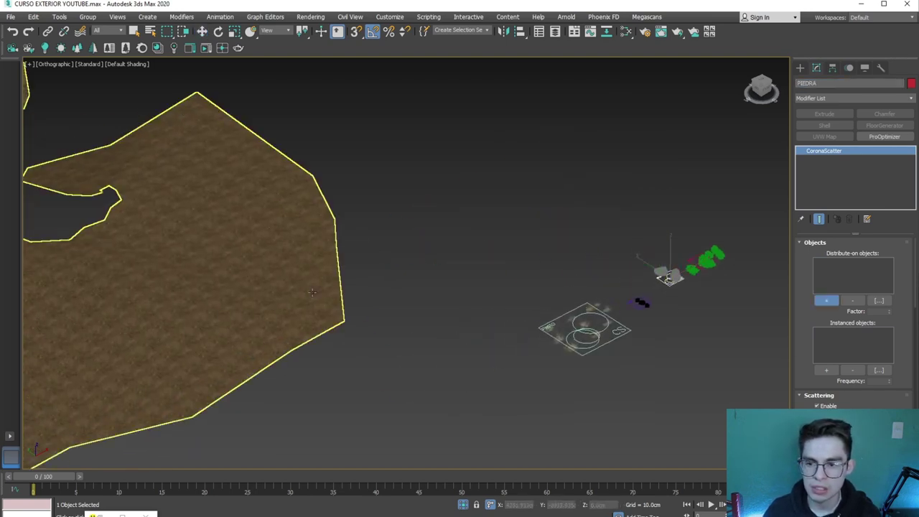
{"action": "middle_click_drag", "start_coordinate": [836, 305], "coordinate": [720, 287]}
{"action": "scroll", "coordinate": [719, 287], "scroll_direction": "up", "scroll_amount": 2}
{"action": "left_click", "coordinate": [825, 370]}
{"action": "left_click", "coordinate": [441, 176]}
{"action": "left_click", "coordinate": [445, 179]}
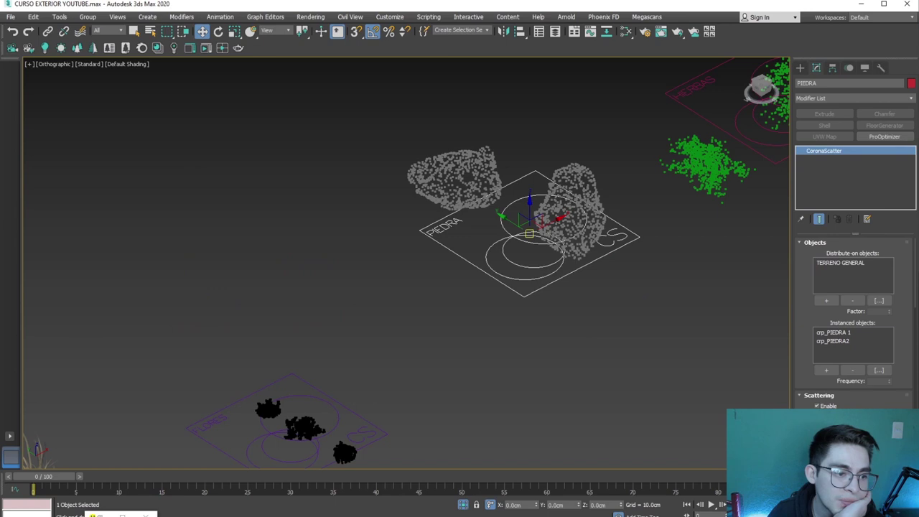
Set PIEDRA's Z rotation up to 360 and its count to 200
{"action": "scroll", "coordinate": [825, 322], "scroll_direction": "down", "scroll_amount": 1}
{"action": "scroll", "coordinate": [805, 307], "scroll_direction": "down", "scroll_amount": 1}
{"action": "scroll", "coordinate": [808, 316], "scroll_direction": "down", "scroll_amount": 1}
{"action": "scroll", "coordinate": [811, 323], "scroll_direction": "down", "scroll_amount": 1}
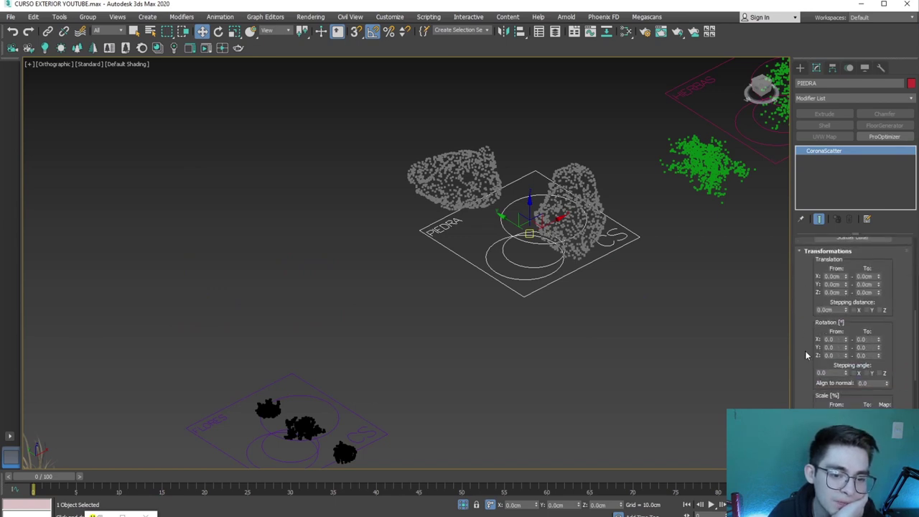
{"action": "double_click", "coordinate": [865, 355]}
{"action": "type", "text": "360"}
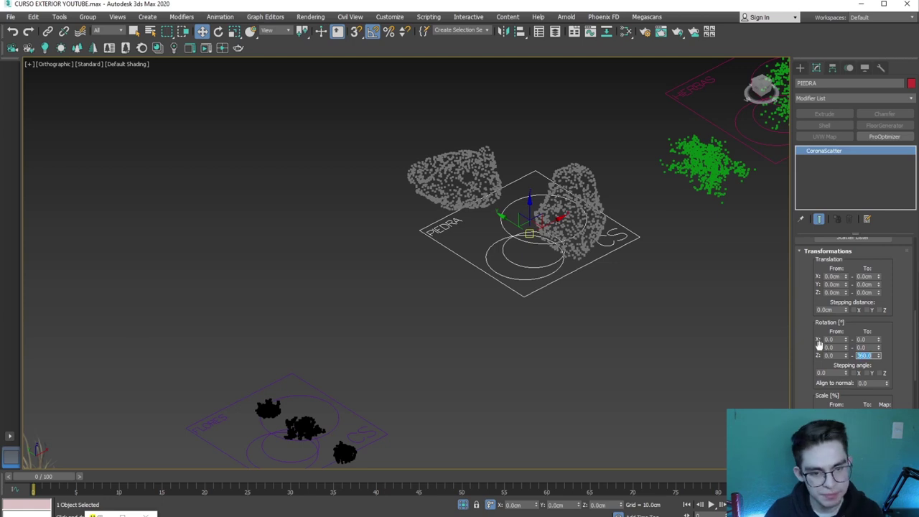
{"action": "left_click", "coordinate": [388, 305]}
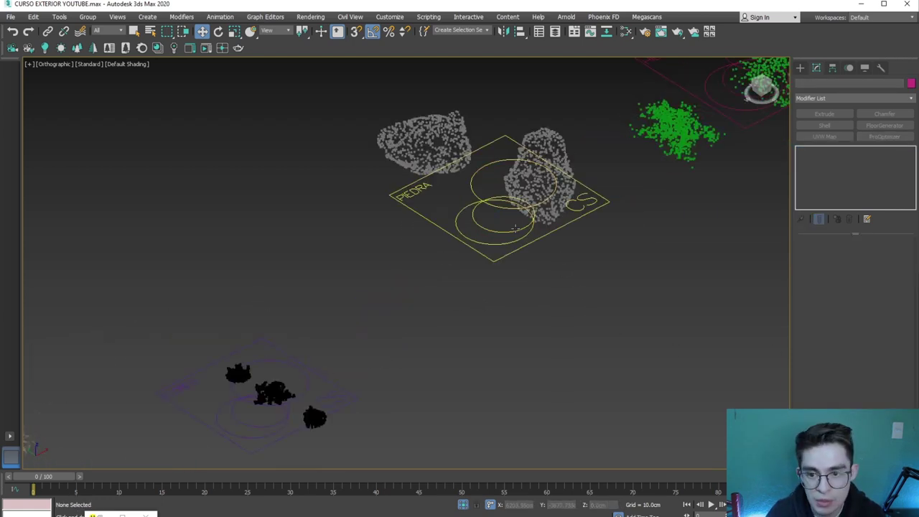
{"action": "scroll", "coordinate": [802, 298], "scroll_direction": "down", "scroll_amount": 3}
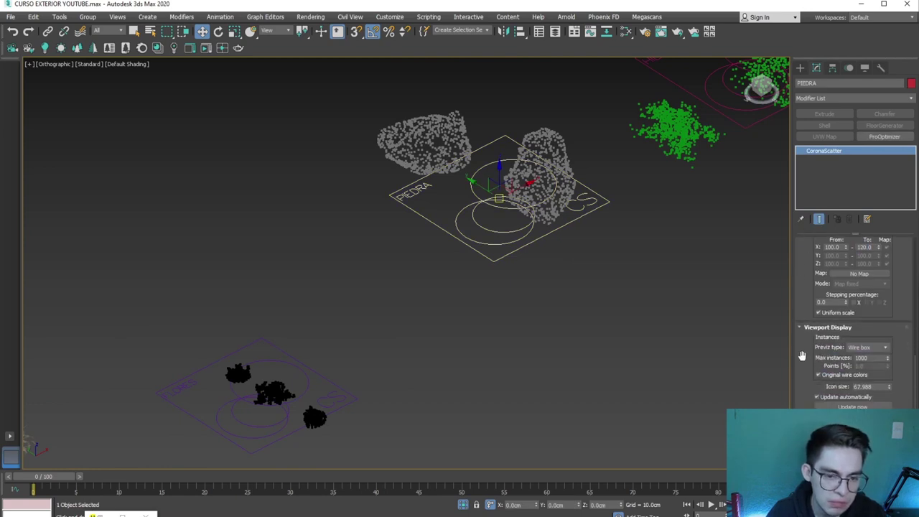
{"action": "scroll", "coordinate": [799, 368], "scroll_direction": "down", "scroll_amount": 2}
{"action": "type", "text": "200"}
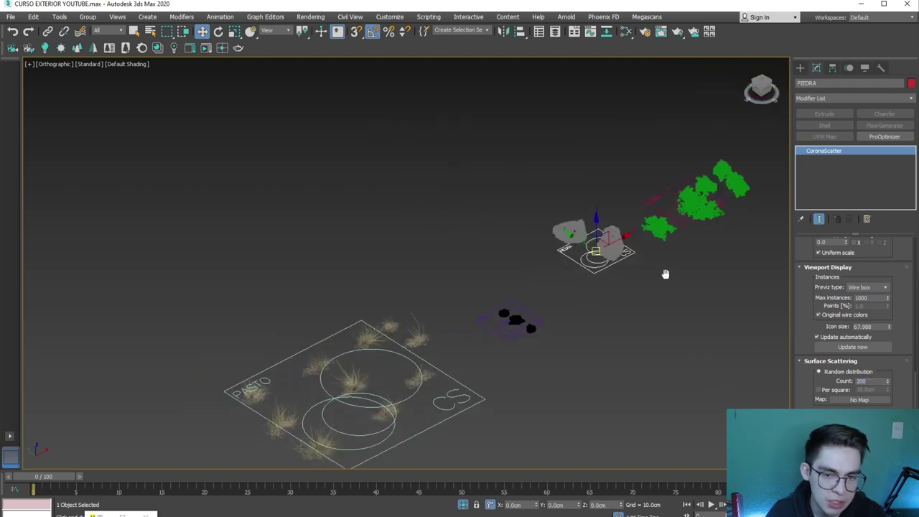
Zoom out to the whole scene and select the HIERBAS scatter
{"action": "scroll", "coordinate": [439, 300], "scroll_direction": "up", "scroll_amount": 5}
{"action": "scroll", "coordinate": [445, 301], "scroll_direction": "up", "scroll_amount": 3}
{"action": "scroll", "coordinate": [453, 301], "scroll_direction": "down", "scroll_amount": 5}
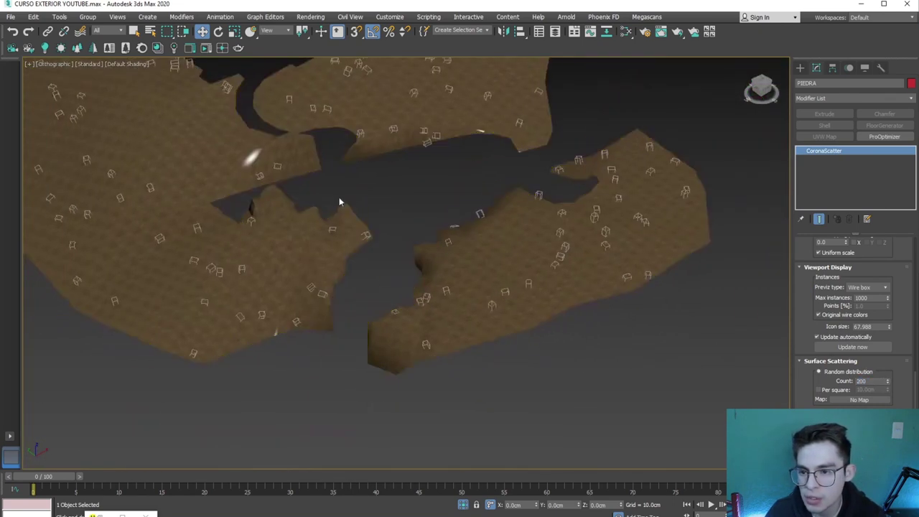
{"action": "scroll", "coordinate": [338, 199], "scroll_direction": "down", "scroll_amount": 2}
{"action": "scroll", "coordinate": [455, 240], "scroll_direction": "up", "scroll_amount": 1}
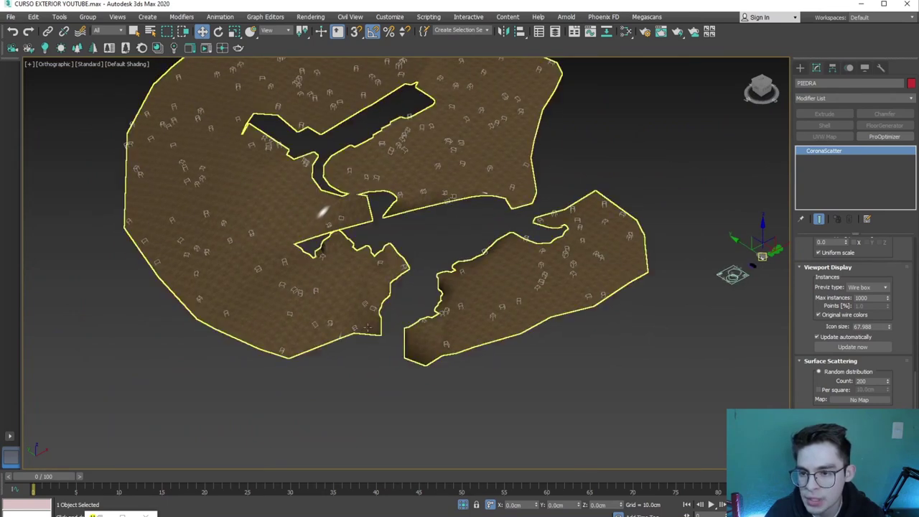
{"action": "scroll", "coordinate": [379, 293], "scroll_direction": "up", "scroll_amount": 4}
{"action": "scroll", "coordinate": [486, 280], "scroll_direction": "down", "scroll_amount": 3}
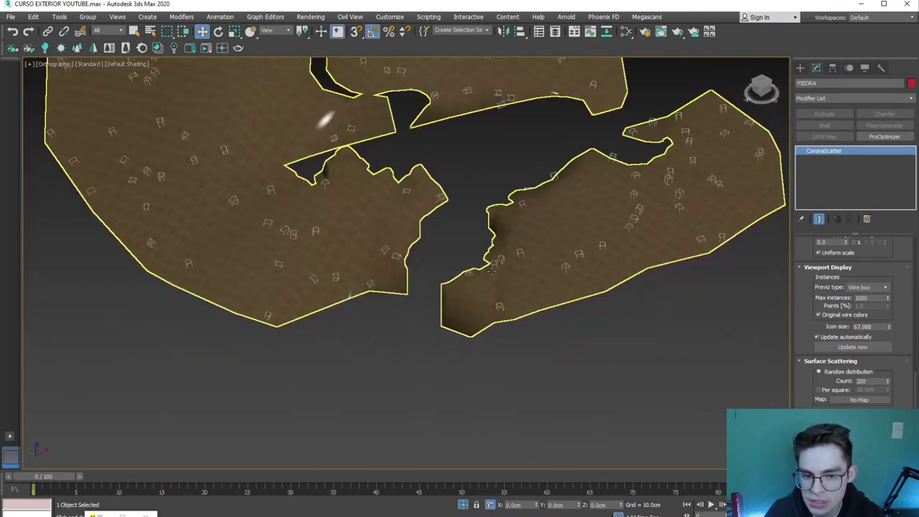
{"action": "scroll", "coordinate": [600, 272], "scroll_direction": "up", "scroll_amount": 4}
{"action": "scroll", "coordinate": [599, 272], "scroll_direction": "down", "scroll_amount": 3}
{"action": "scroll", "coordinate": [489, 265], "scroll_direction": "down", "scroll_amount": 3}
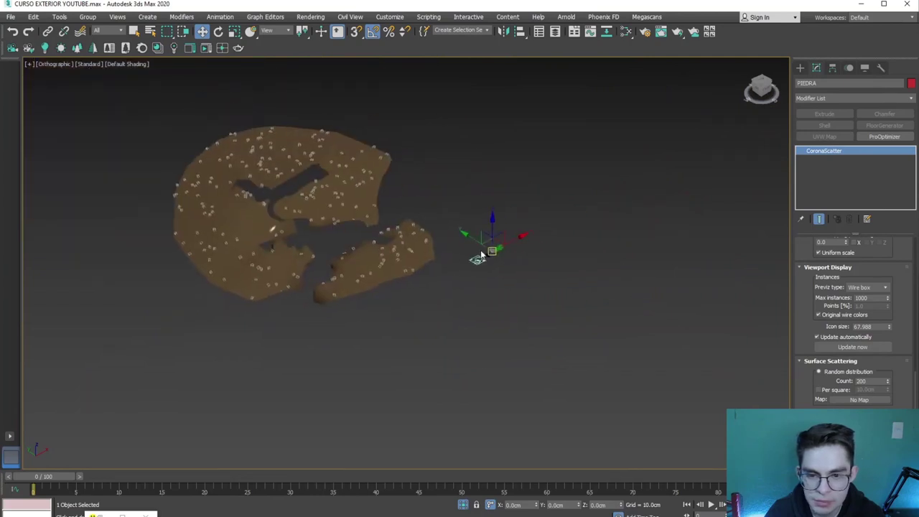
{"action": "key", "text": "alt+h"}
{"action": "scroll", "coordinate": [377, 255], "scroll_direction": "up", "scroll_amount": 2}
{"action": "scroll", "coordinate": [377, 255], "scroll_direction": "up", "scroll_amount": 2}
{"action": "left_click", "coordinate": [280, 280]}
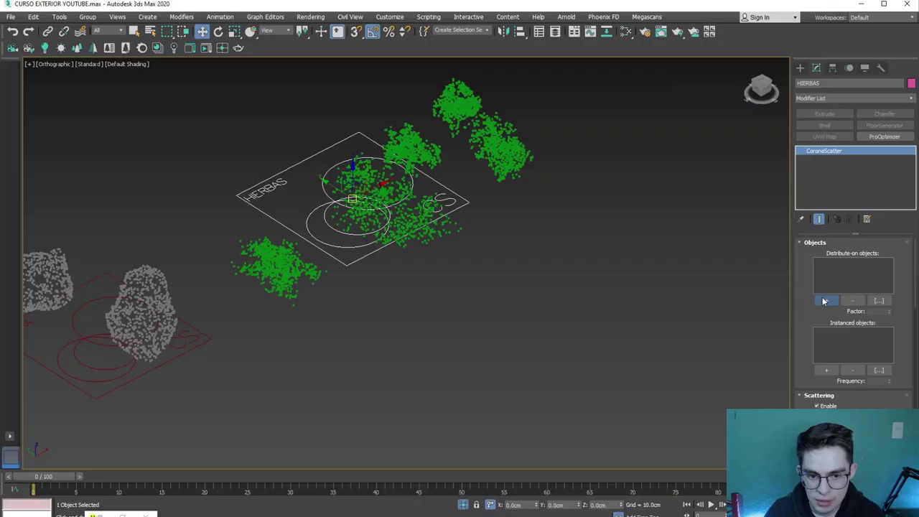
Pick TERRENO GENERAL as the HIERBAS distribution surface and exit pick mode
{"action": "left_click", "coordinate": [823, 301]}
{"action": "scroll", "coordinate": [703, 262], "scroll_direction": "down", "scroll_amount": 3}
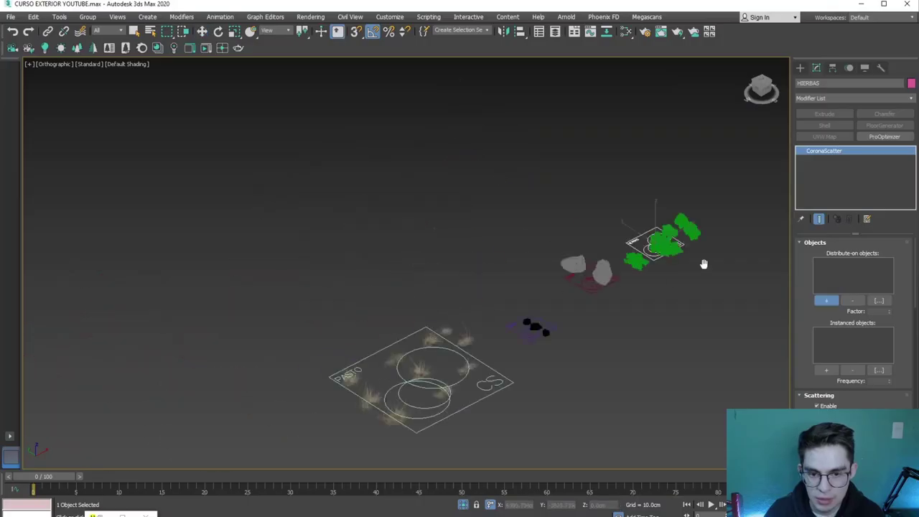
{"action": "scroll", "coordinate": [646, 272], "scroll_direction": "down", "scroll_amount": 2}
{"action": "left_click", "coordinate": [265, 287]}
{"action": "scroll", "coordinate": [746, 331], "scroll_direction": "down", "scroll_amount": 2}
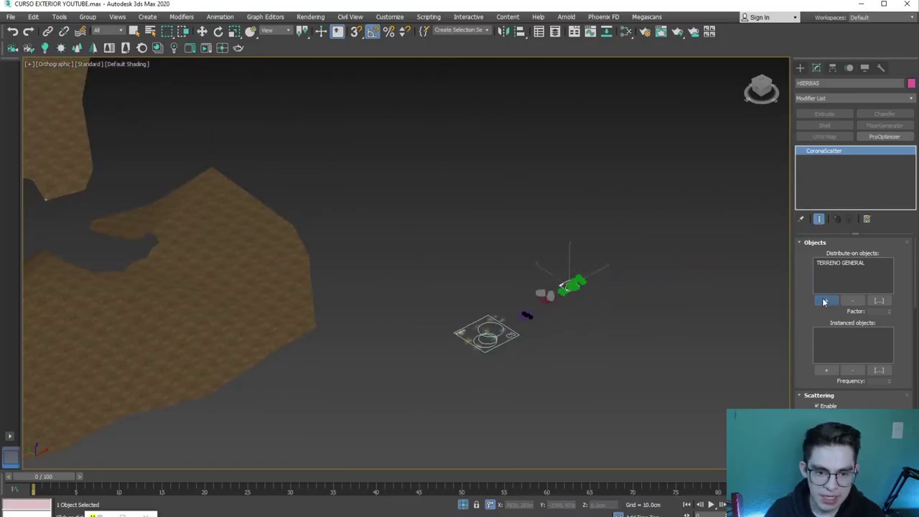
{"action": "key", "text": "w"}
{"action": "key", "text": "z"}
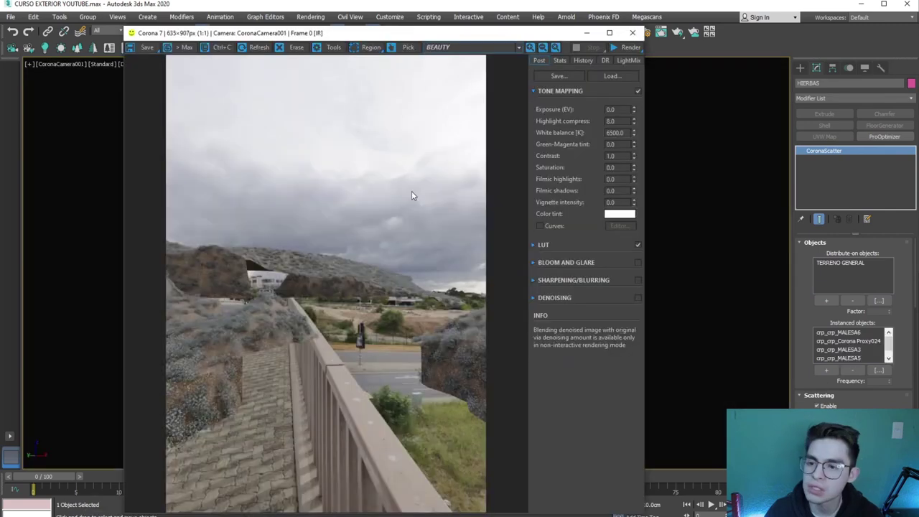
Draw a render region over the lower part of the image in the Corona frame buffer
{"action": "left_click", "coordinate": [369, 47]}
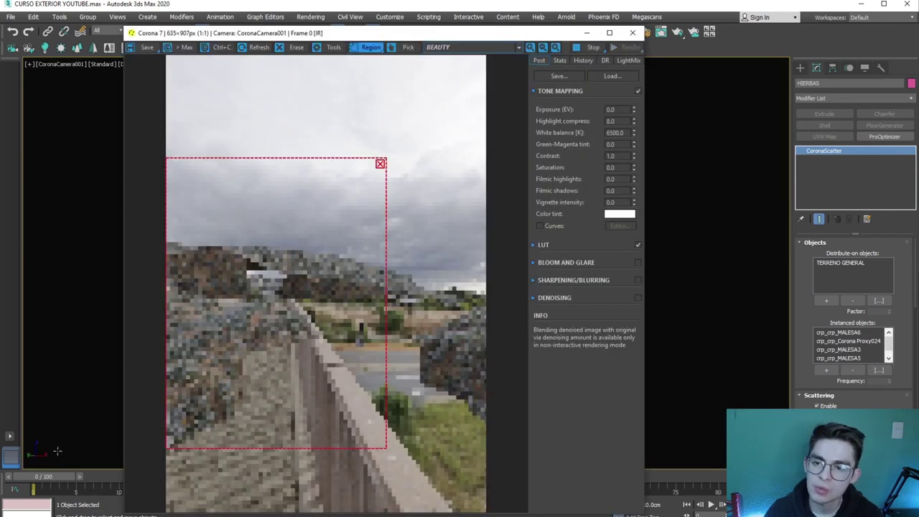
{"action": "left_click_drag", "start_coordinate": [386, 300], "coordinate": [485, 300]}
{"action": "left_click_drag", "start_coordinate": [340, 158], "coordinate": [340, 239]}
{"action": "left_click_drag", "start_coordinate": [277, 450], "coordinate": [277, 456]}
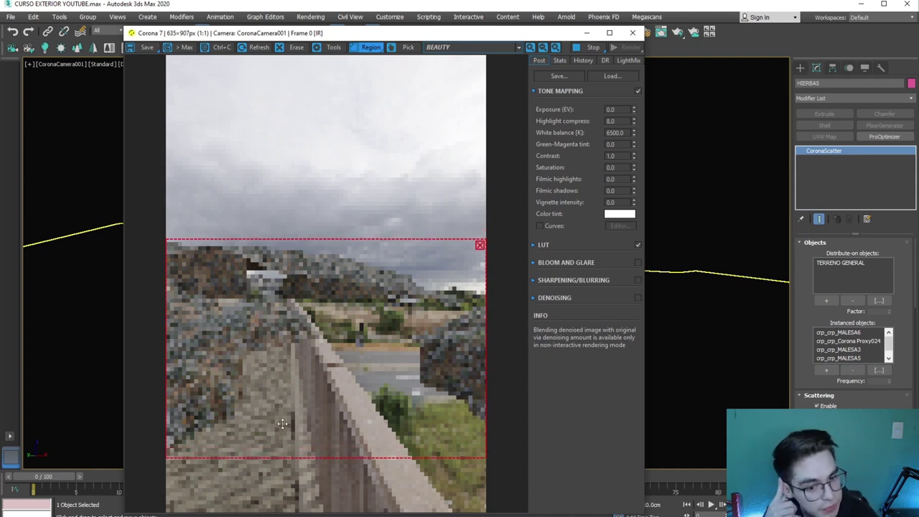
Set HIERBAS scale from 120 to 160 and count to 2000, then clear the region and close the frame buffer
{"action": "scroll", "coordinate": [852, 315], "scroll_direction": "down", "scroll_amount": 3}
{"action": "scroll", "coordinate": [847, 359], "scroll_direction": "down", "scroll_amount": 4}
{"action": "scroll", "coordinate": [880, 389], "scroll_direction": "down", "scroll_amount": 4}
{"action": "scroll", "coordinate": [820, 366], "scroll_direction": "down", "scroll_amount": 3}
{"action": "scroll", "coordinate": [817, 337], "scroll_direction": "down", "scroll_amount": 3}
{"action": "scroll", "coordinate": [815, 316], "scroll_direction": "down", "scroll_amount": 1}
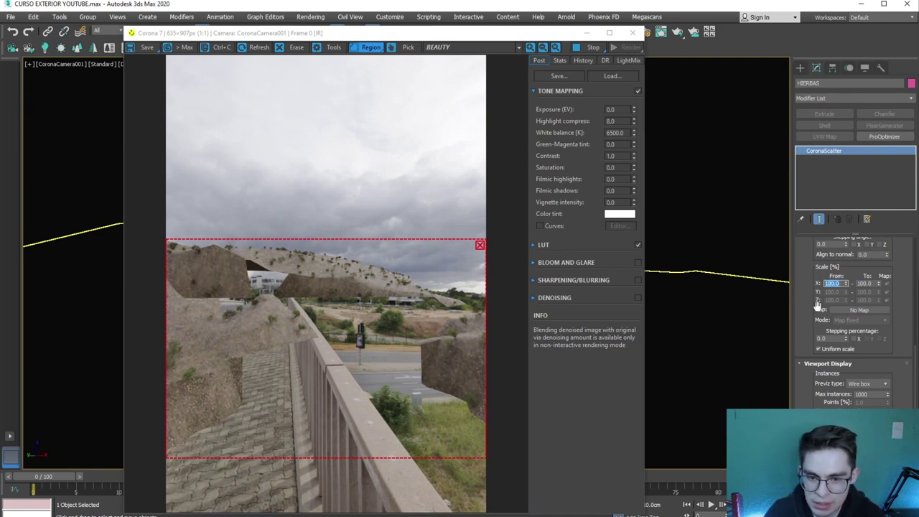
{"action": "type", "text": "120"}
{"action": "left_click", "coordinate": [844, 287]}
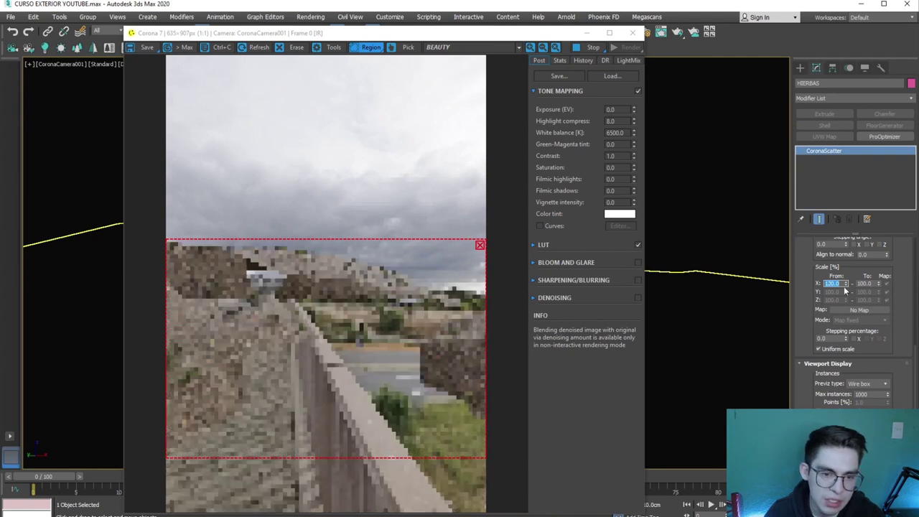
{"action": "left_click", "coordinate": [867, 283]}
{"action": "type", "text": "160"}
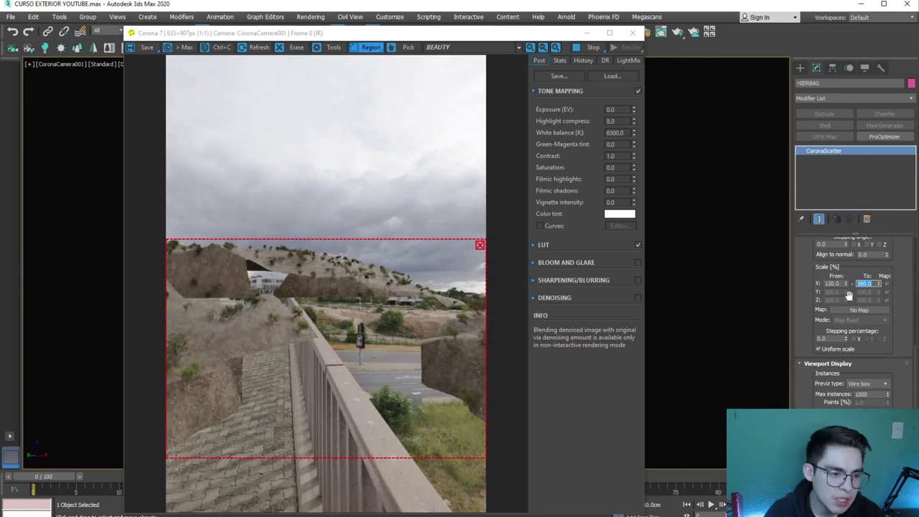
{"action": "scroll", "coordinate": [801, 345], "scroll_direction": "down", "scroll_amount": 5}
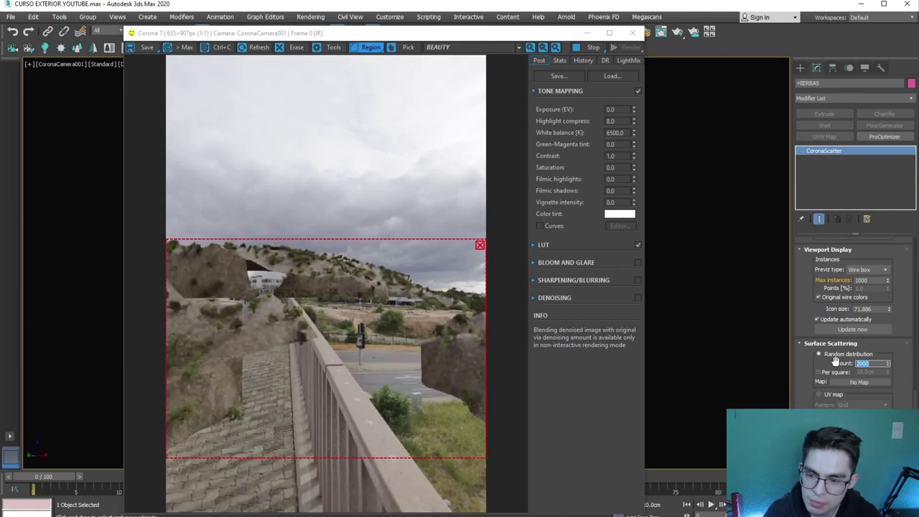
{"action": "left_click", "coordinate": [587, 49]}
{"action": "left_click", "coordinate": [479, 244]}
{"action": "left_click", "coordinate": [632, 32]}
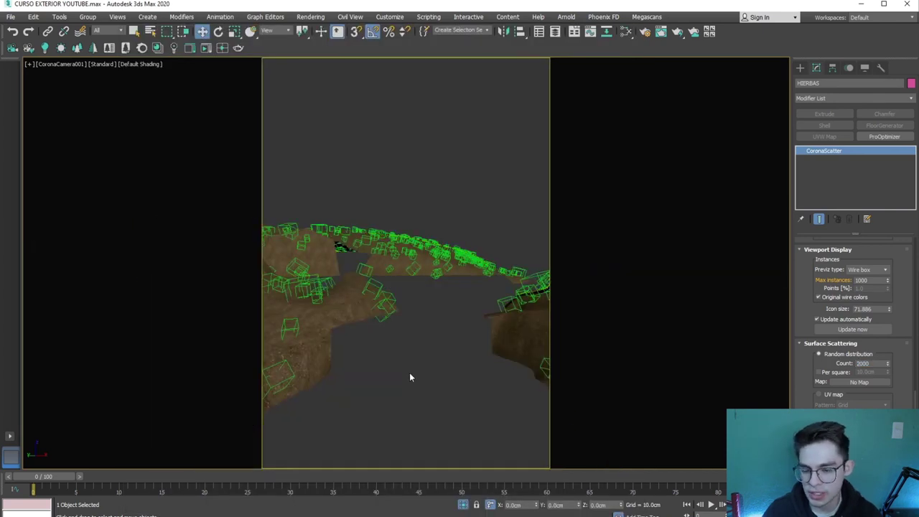
Render the full frame, close the frame buffer, and switch to the 'casa de la cascada' image results
{"action": "left_click", "coordinate": [409, 372]}
{"action": "key", "text": "u"}
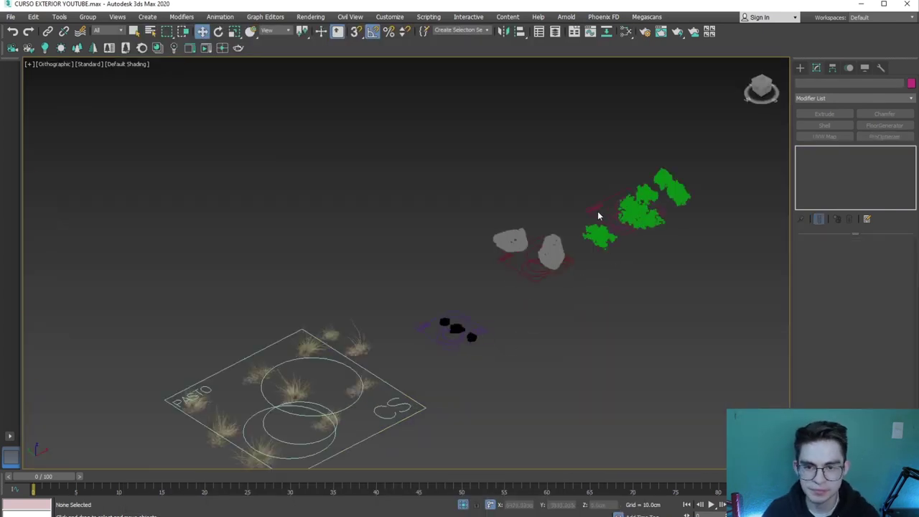
{"action": "left_click", "coordinate": [598, 216]}
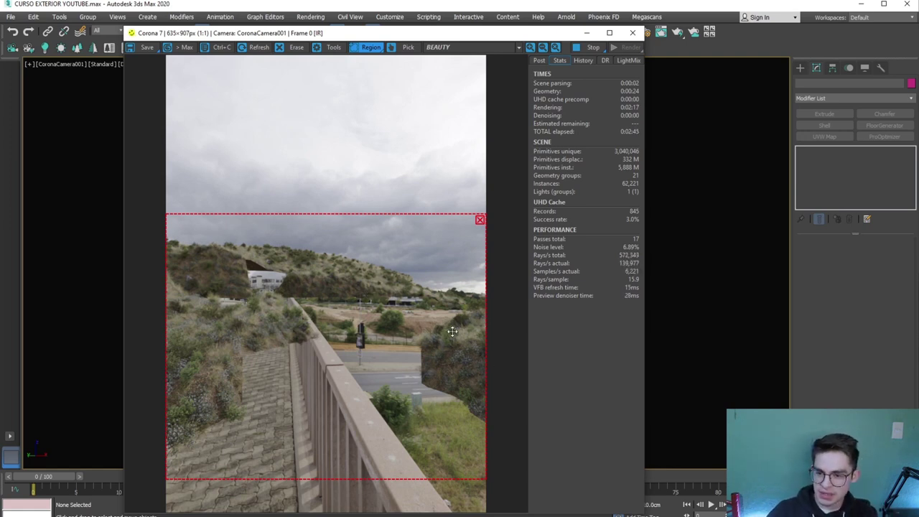
{"action": "left_click", "coordinate": [480, 221]}
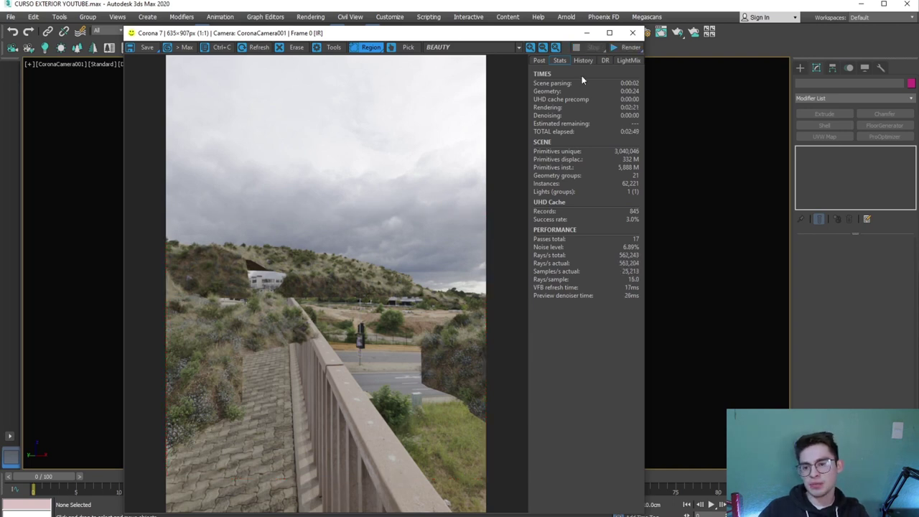
{"action": "left_click", "coordinate": [635, 34]}
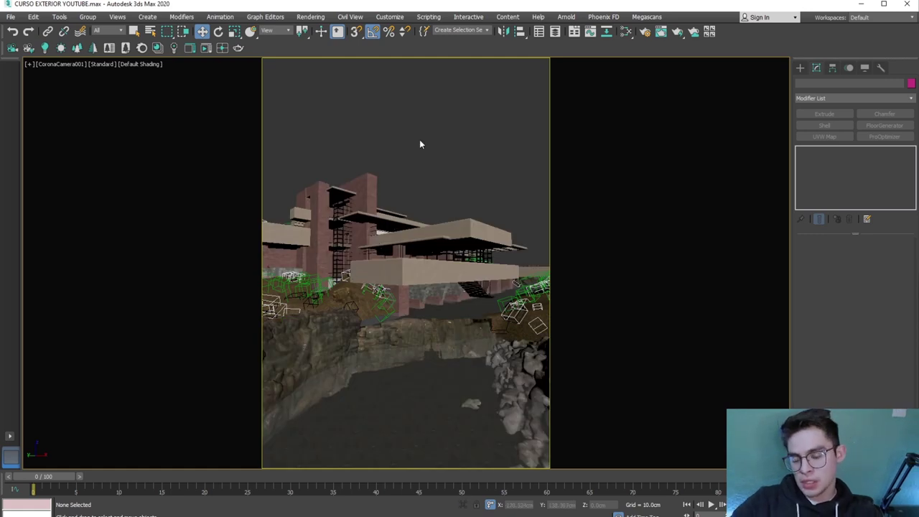
{"action": "key", "text": "alt+Tab"}
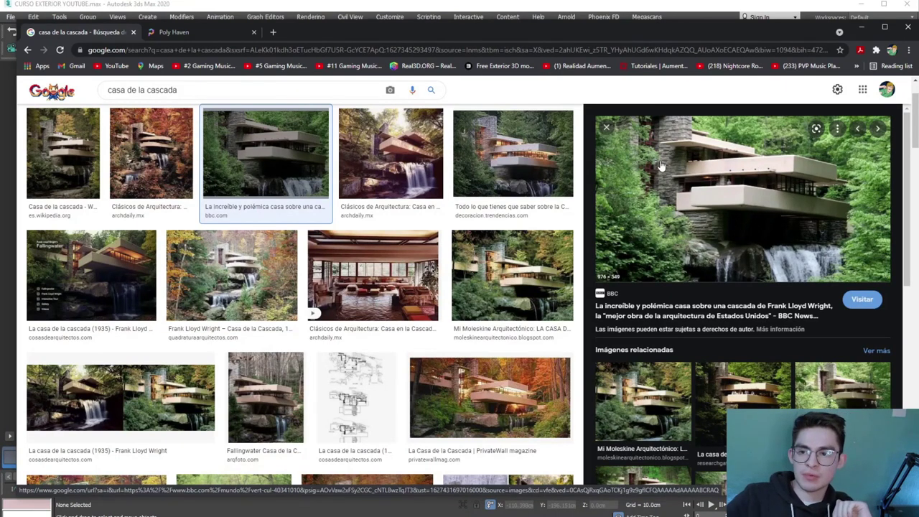
Preview the Casa E. Kaufmann photo of the house over the waterfall in Google Images
{"action": "key", "text": "Escape"}
{"action": "scroll", "coordinate": [700, 325], "scroll_direction": "down", "scroll_amount": 2}
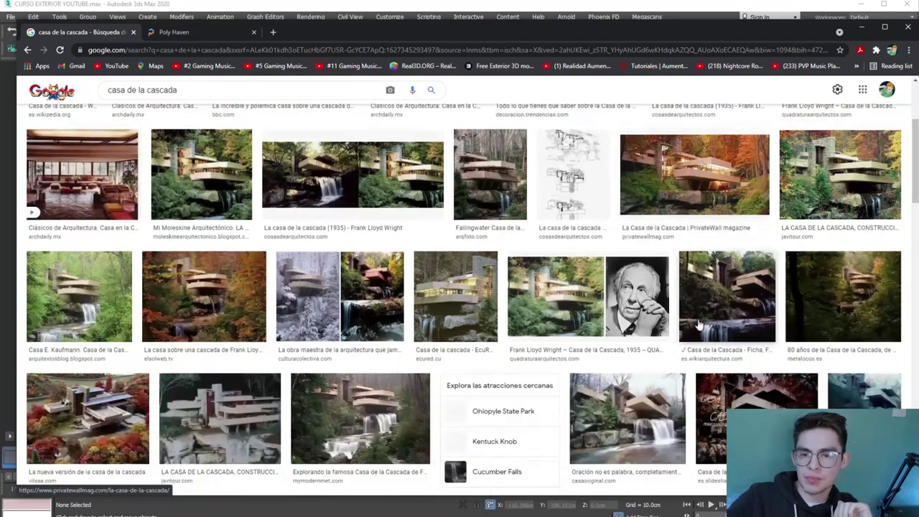
{"action": "left_click", "coordinate": [43, 301]}
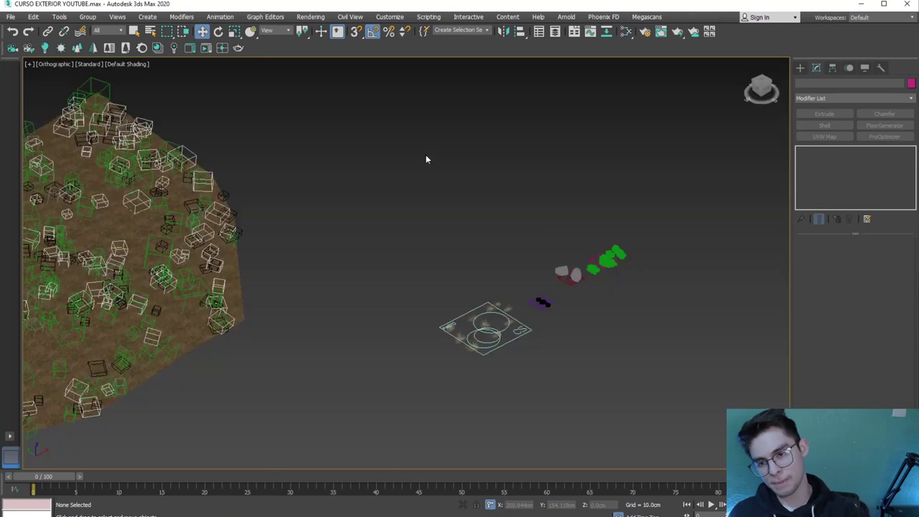
Orbit the scattered terrain around the house, then switch to the List Trees AMC 01.pdf catalogue
{"action": "mouse_move", "coordinate": [325, 323]}
{"action": "middle_mouse_down", "text": "alt"}
{"action": "mouse_move", "coordinate": [371, 331]}
{"action": "mouse_move", "coordinate": [383, 349]}
{"action": "mouse_move", "coordinate": [294, 385]}
{"action": "mouse_move", "coordinate": [348, 404]}
{"action": "mouse_move", "coordinate": [412, 376]}
{"action": "mouse_move", "coordinate": [359, 349]}
{"action": "mouse_move", "coordinate": [372, 351]}
{"action": "middle_mouse_up", "text": "alt"}
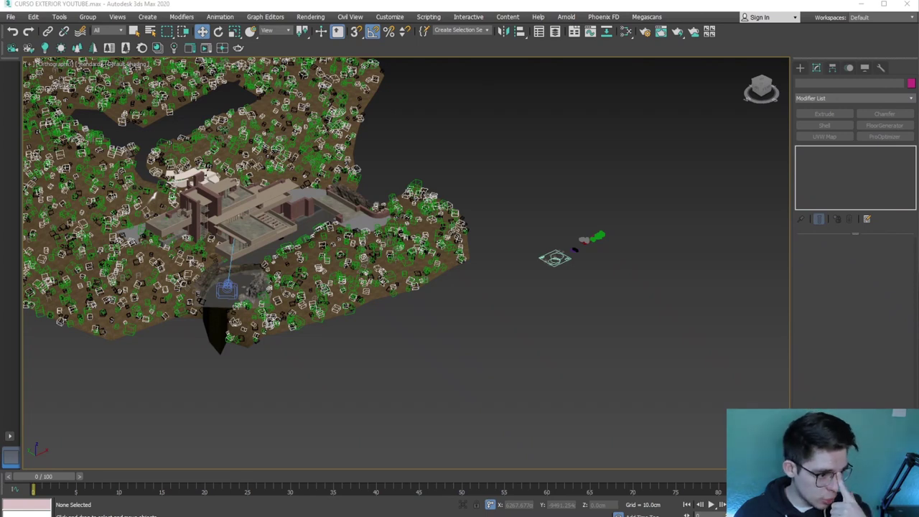
{"action": "key", "text": "alt+Tab"}
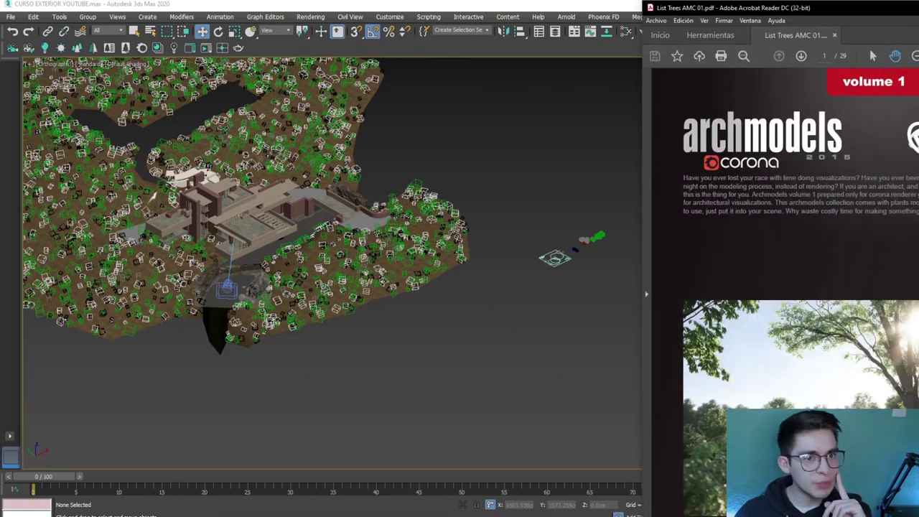
Bring the Acrobat window into full view and hide the tools panel to enlarge the page
{"action": "left_click_drag", "start_coordinate": [844, 10], "coordinate": [466, 10]}
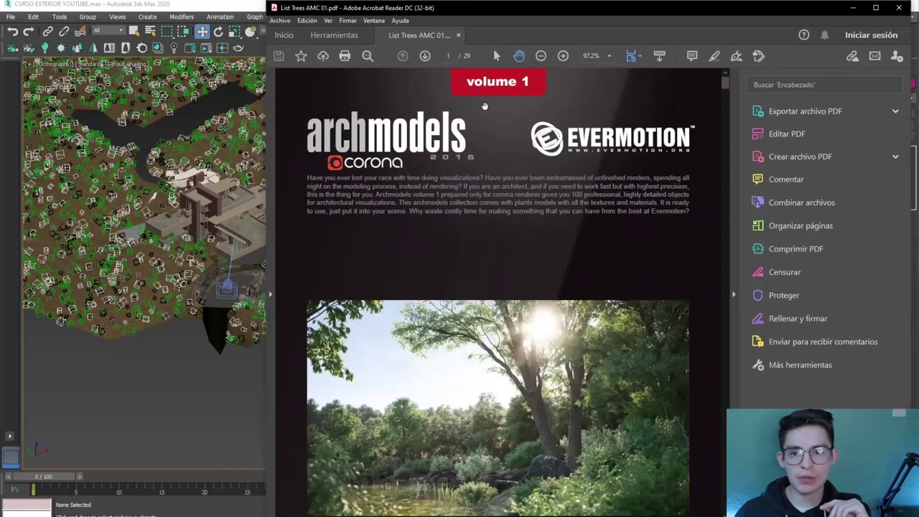
{"action": "left_click", "coordinate": [733, 294]}
{"action": "scroll", "coordinate": [636, 273], "scroll_direction": "down", "scroll_amount": 3}
{"action": "scroll", "coordinate": [633, 272], "scroll_direction": "up", "scroll_amount": 3}
{"action": "scroll", "coordinate": [632, 272], "scroll_direction": "up", "scroll_amount": 3}
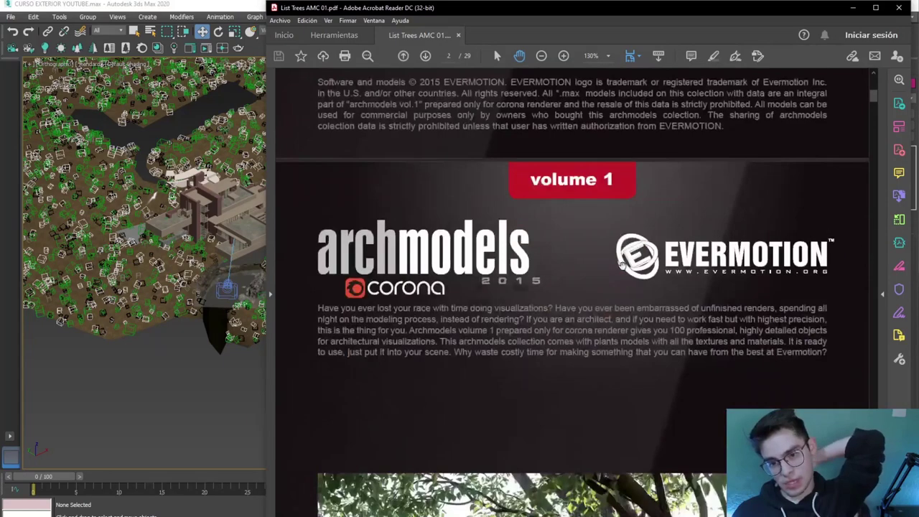
{"action": "scroll", "coordinate": [632, 272], "scroll_direction": "down", "scroll_amount": 4}
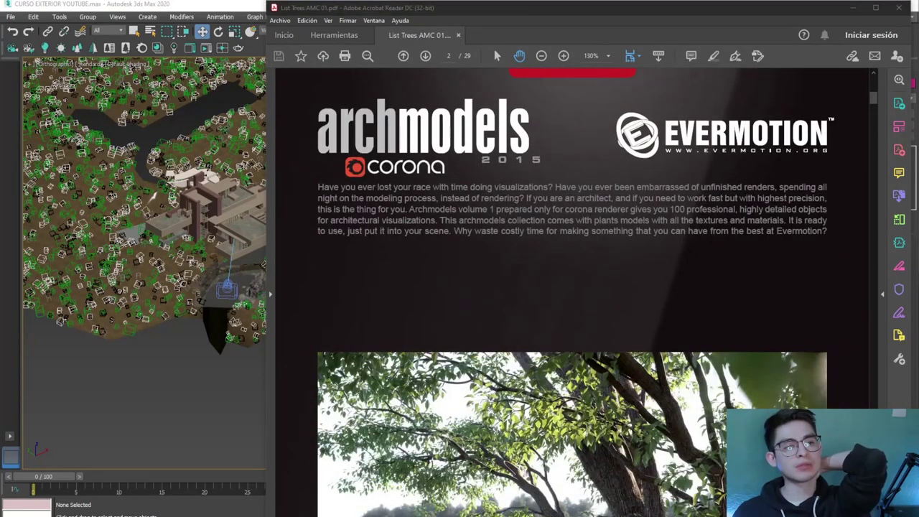
Scroll the tree catalogue from page 5 to page 7, past models 009–012
{"action": "scroll", "coordinate": [661, 323], "scroll_direction": "down", "scroll_amount": 2}
{"action": "scroll", "coordinate": [667, 330], "scroll_direction": "down", "scroll_amount": 2}
{"action": "scroll", "coordinate": [674, 337], "scroll_direction": "down", "scroll_amount": 4}
{"action": "scroll", "coordinate": [685, 356], "scroll_direction": "down", "scroll_amount": 4}
{"action": "scroll", "coordinate": [685, 356], "scroll_direction": "down", "scroll_amount": 4}
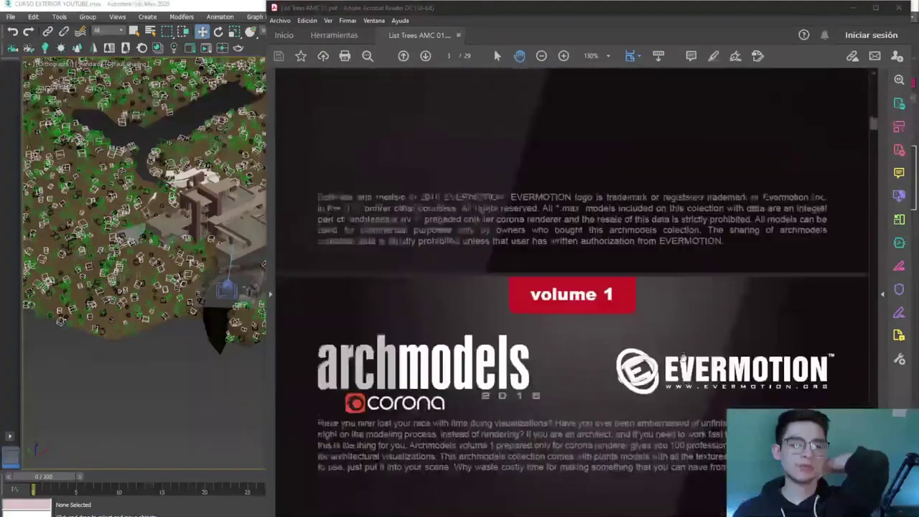
{"action": "scroll", "coordinate": [682, 356], "scroll_direction": "down", "scroll_amount": 4}
{"action": "scroll", "coordinate": [678, 356], "scroll_direction": "down", "scroll_amount": 4}
{"action": "scroll", "coordinate": [675, 357], "scroll_direction": "down", "scroll_amount": 4}
{"action": "scroll", "coordinate": [675, 358], "scroll_direction": "down", "scroll_amount": 3}
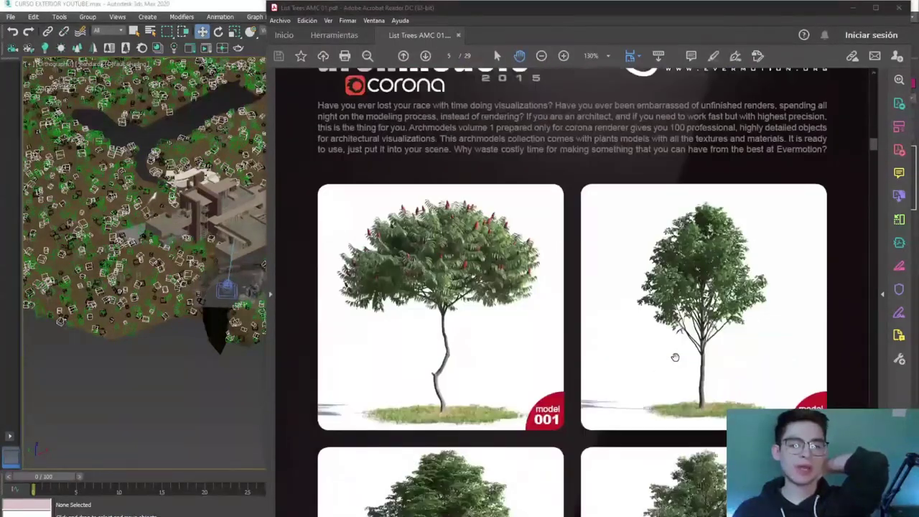
{"action": "scroll", "coordinate": [672, 357], "scroll_direction": "down", "scroll_amount": 2}
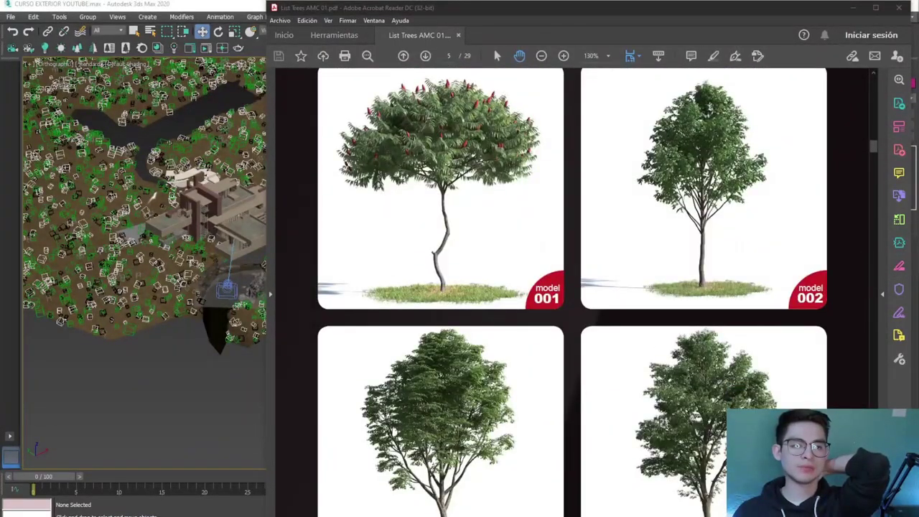
{"action": "scroll", "coordinate": [555, 363], "scroll_direction": "down", "scroll_amount": 8}
{"action": "scroll", "coordinate": [556, 363], "scroll_direction": "down", "scroll_amount": 3}
{"action": "scroll", "coordinate": [555, 362], "scroll_direction": "down", "scroll_amount": 3}
{"action": "scroll", "coordinate": [557, 361], "scroll_direction": "down", "scroll_amount": 2}
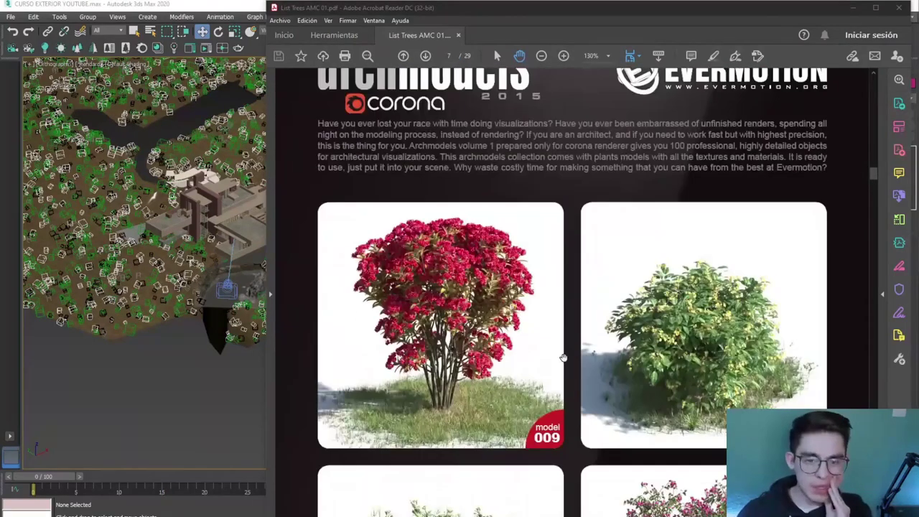
{"action": "scroll", "coordinate": [564, 361], "scroll_direction": "down", "scroll_amount": 3}
{"action": "scroll", "coordinate": [571, 360], "scroll_direction": "down", "scroll_amount": 4}
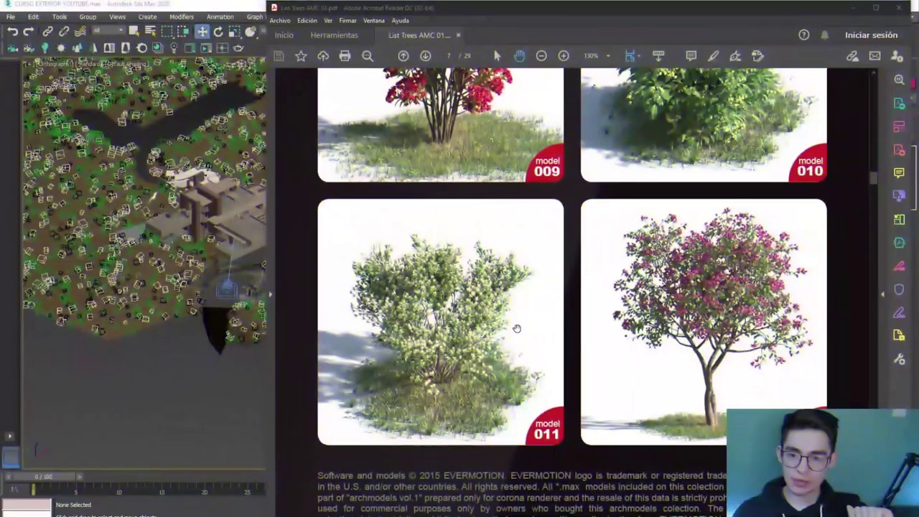
Page the tree catalogue to page 18 of 29, showing tree models 053 and 054
{"action": "scroll", "coordinate": [563, 340], "scroll_direction": "down", "scroll_amount": 5}
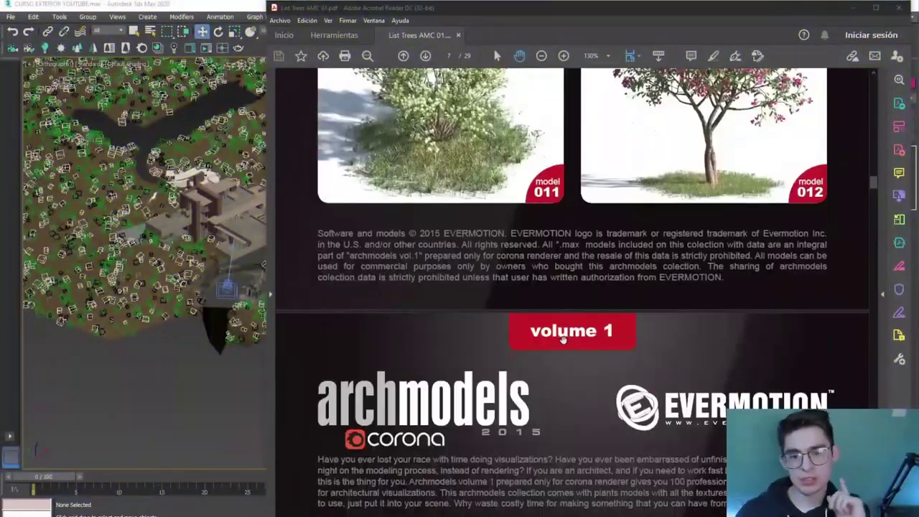
{"action": "scroll", "coordinate": [563, 339], "scroll_direction": "down", "scroll_amount": 5}
{"action": "scroll", "coordinate": [567, 343], "scroll_direction": "down", "scroll_amount": 5}
{"action": "scroll", "coordinate": [574, 346], "scroll_direction": "down", "scroll_amount": 5}
{"action": "scroll", "coordinate": [580, 351], "scroll_direction": "down", "scroll_amount": 2}
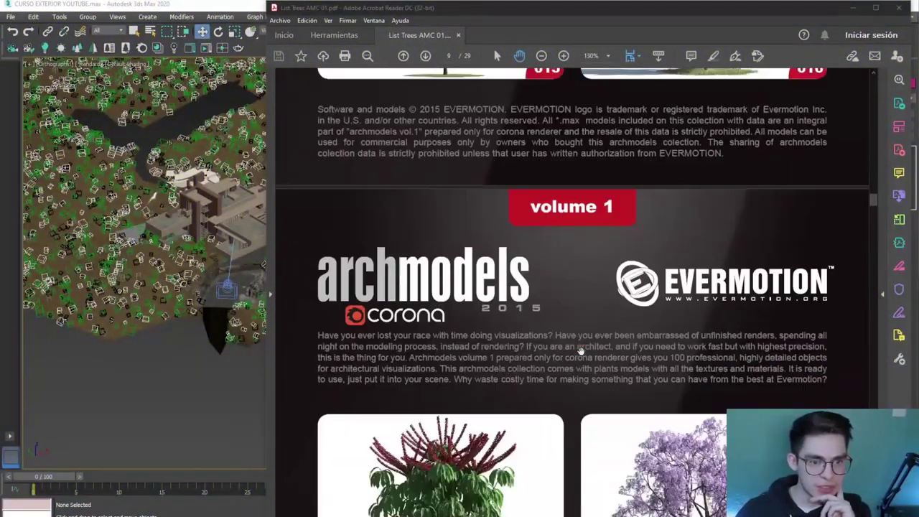
{"action": "scroll", "coordinate": [579, 351], "scroll_direction": "down", "scroll_amount": 3}
{"action": "scroll", "coordinate": [610, 333], "scroll_direction": "down", "scroll_amount": 3}
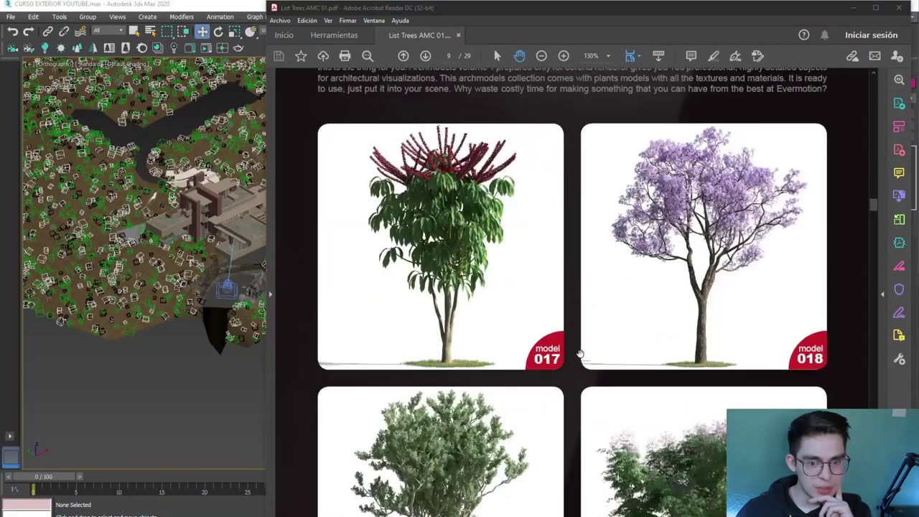
{"action": "scroll", "coordinate": [646, 316], "scroll_direction": "down", "scroll_amount": 5}
{"action": "left_click_drag", "start_coordinate": [871, 216], "coordinate": [844, 292]}
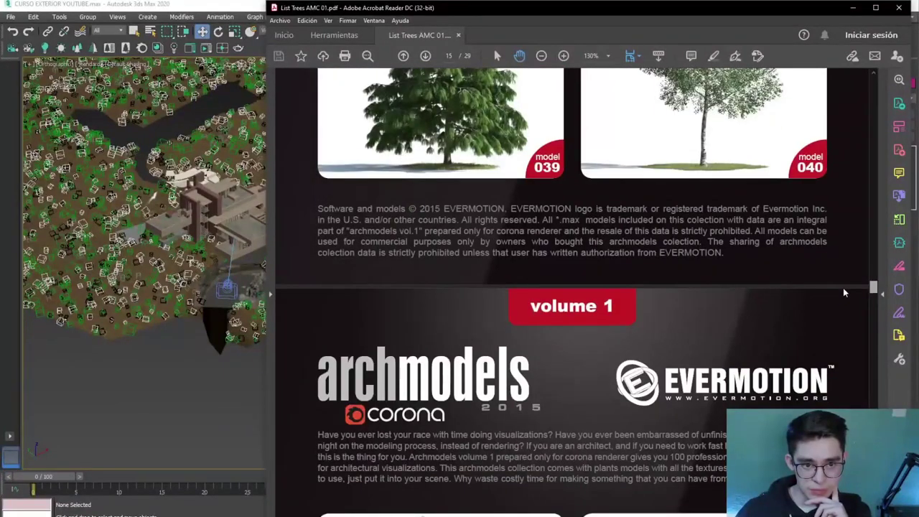
{"action": "scroll", "coordinate": [843, 287], "scroll_direction": "down", "scroll_amount": 5}
{"action": "scroll", "coordinate": [841, 293], "scroll_direction": "down", "scroll_amount": 5}
{"action": "scroll", "coordinate": [839, 296], "scroll_direction": "down", "scroll_amount": 5}
{"action": "scroll", "coordinate": [837, 301], "scroll_direction": "down", "scroll_amount": 5}
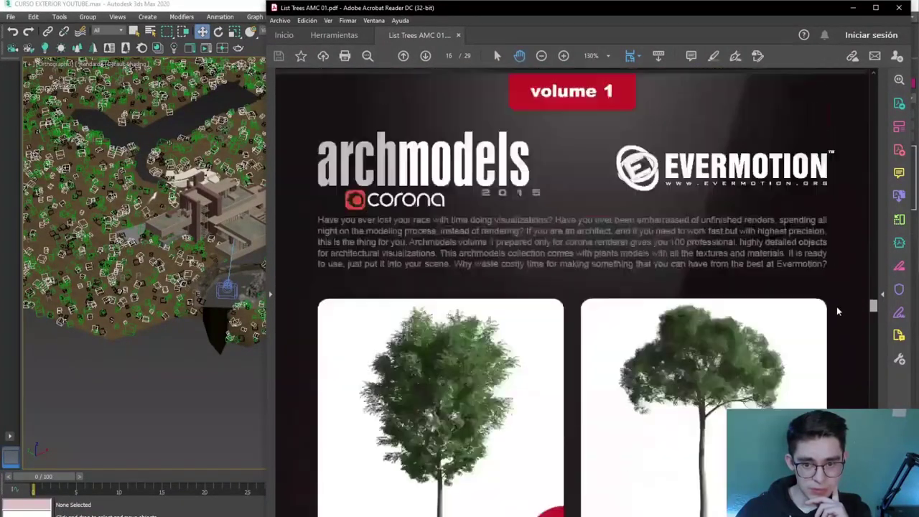
{"action": "scroll", "coordinate": [837, 308], "scroll_direction": "down", "scroll_amount": 5}
{"action": "scroll", "coordinate": [834, 313], "scroll_direction": "down", "scroll_amount": 1}
{"action": "scroll", "coordinate": [833, 317], "scroll_direction": "down", "scroll_amount": 4}
{"action": "scroll", "coordinate": [833, 324], "scroll_direction": "down", "scroll_amount": 1}
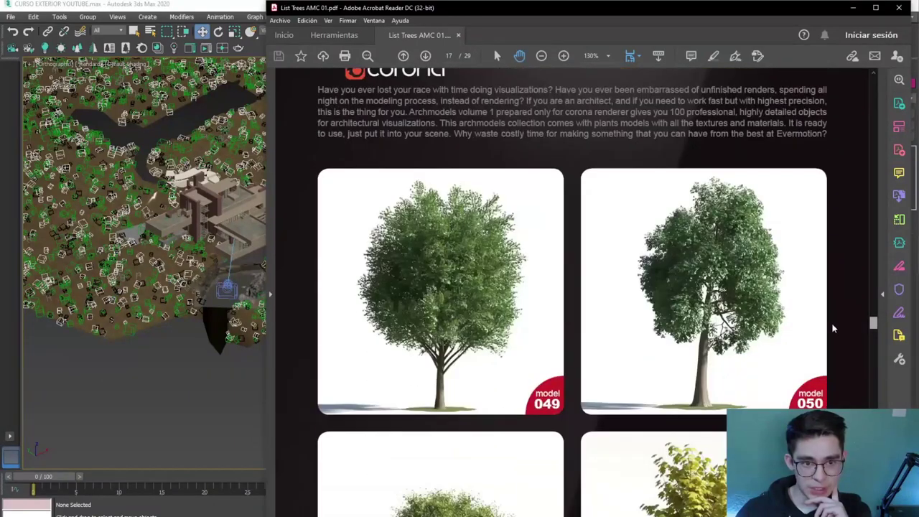
{"action": "scroll", "coordinate": [831, 327], "scroll_direction": "down", "scroll_amount": 5}
{"action": "scroll", "coordinate": [829, 327], "scroll_direction": "down", "scroll_amount": 3}
{"action": "scroll", "coordinate": [829, 327], "scroll_direction": "down", "scroll_amount": 1}
{"action": "scroll", "coordinate": [686, 315], "scroll_direction": "down", "scroll_amount": 5}
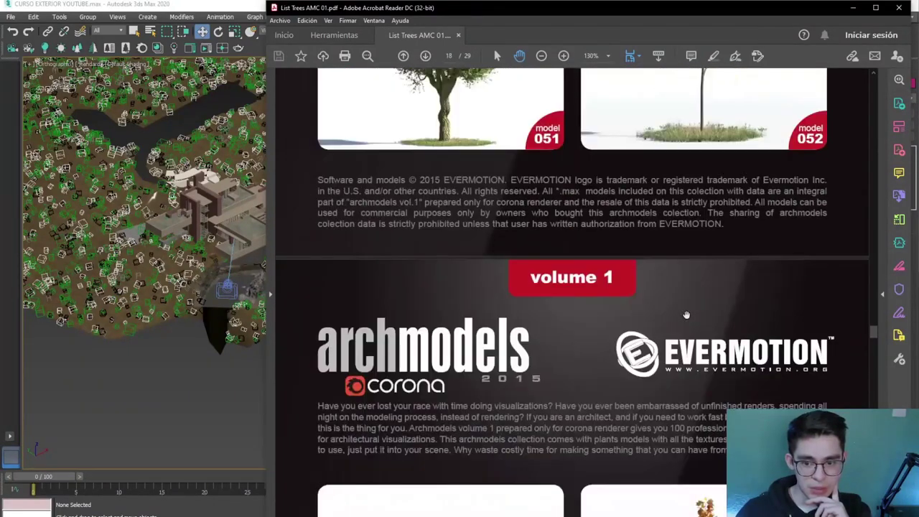
{"action": "scroll", "coordinate": [686, 314], "scroll_direction": "down", "scroll_amount": 5}
{"action": "scroll", "coordinate": [686, 315], "scroll_direction": "down", "scroll_amount": 1}
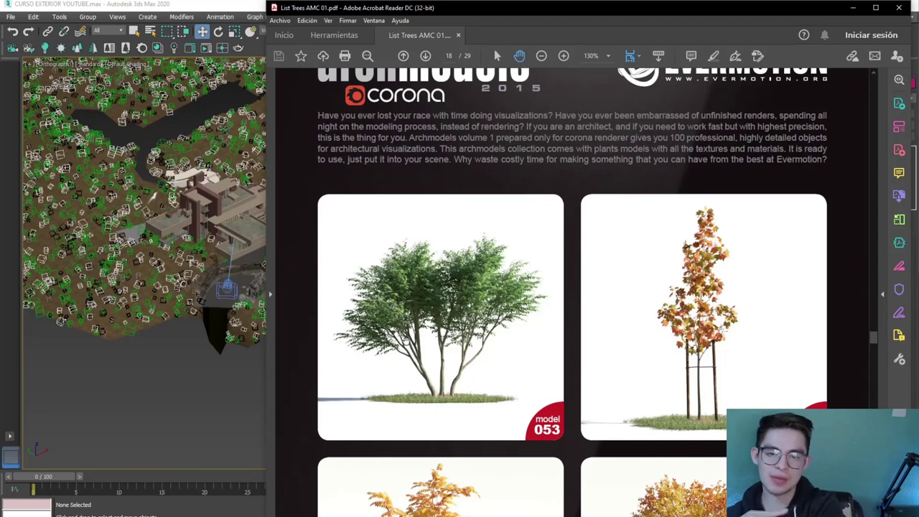
{"action": "scroll", "coordinate": [480, 329], "scroll_direction": "down", "scroll_amount": 1}
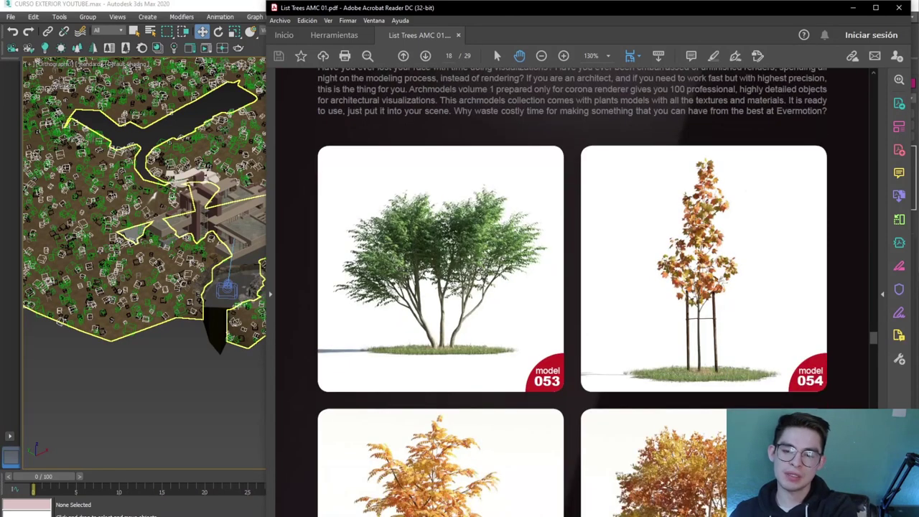
{"action": "scroll", "coordinate": [476, 272], "scroll_direction": "down", "scroll_amount": 1}
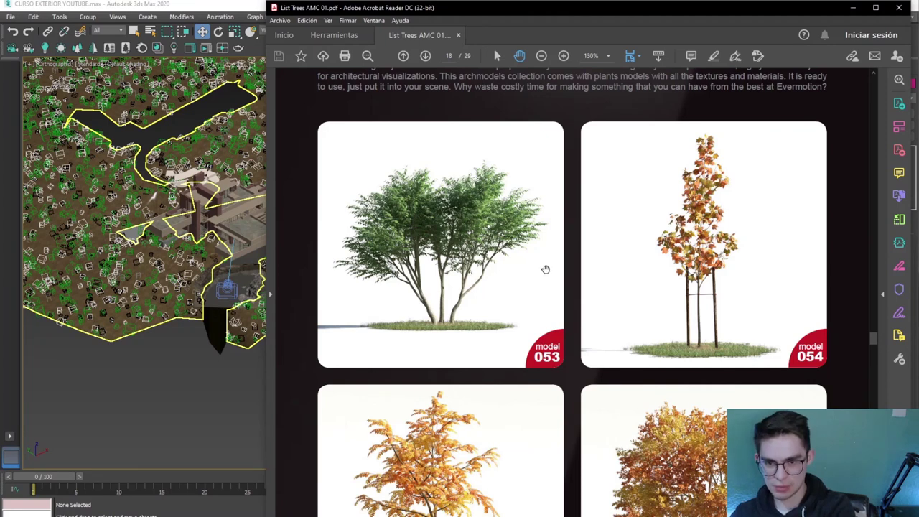
Merge the AM001_Corona_053 tree object from 053.max into the house scene
{"action": "left_click", "coordinate": [850, 10]}
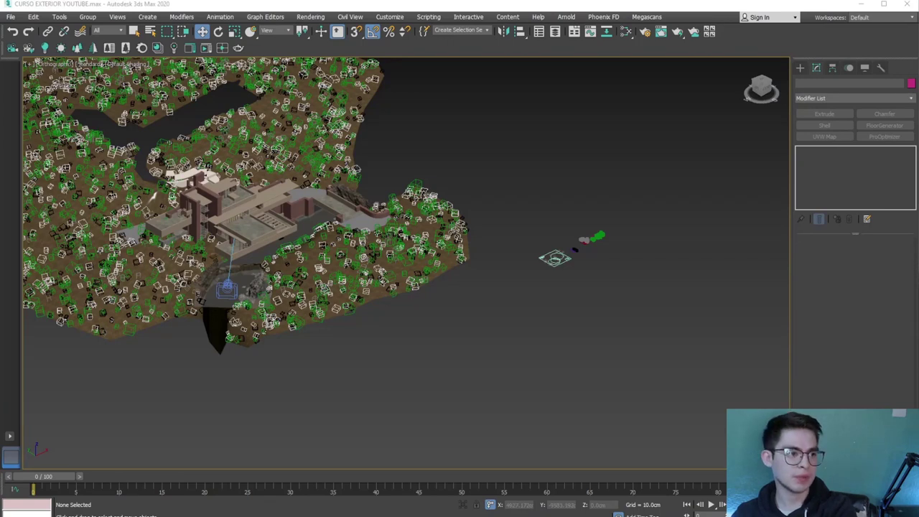
{"action": "left_click", "coordinate": [11, 16]}
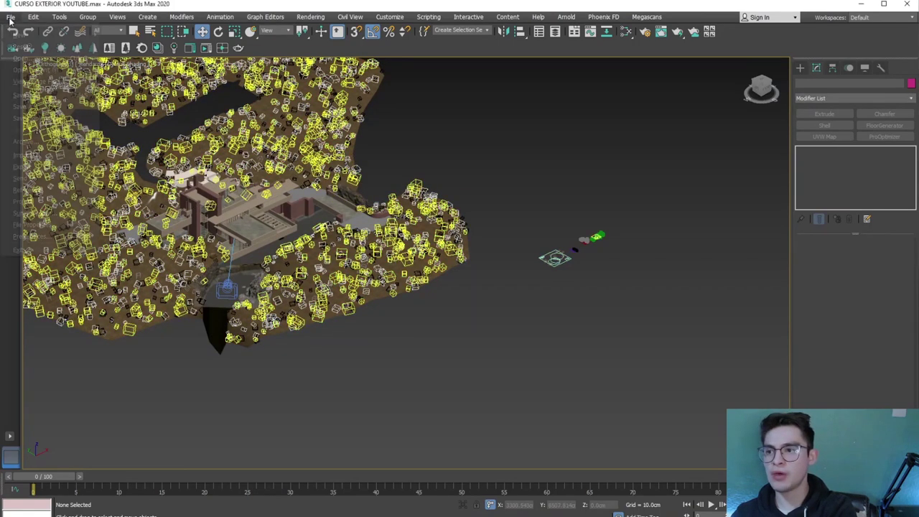
{"action": "mouse_move", "coordinate": [22, 155]}
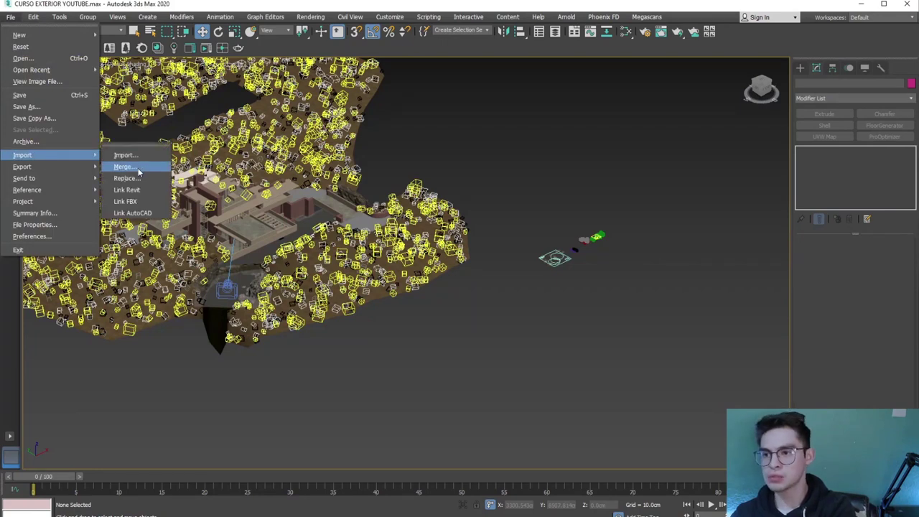
{"action": "left_click", "coordinate": [138, 170]}
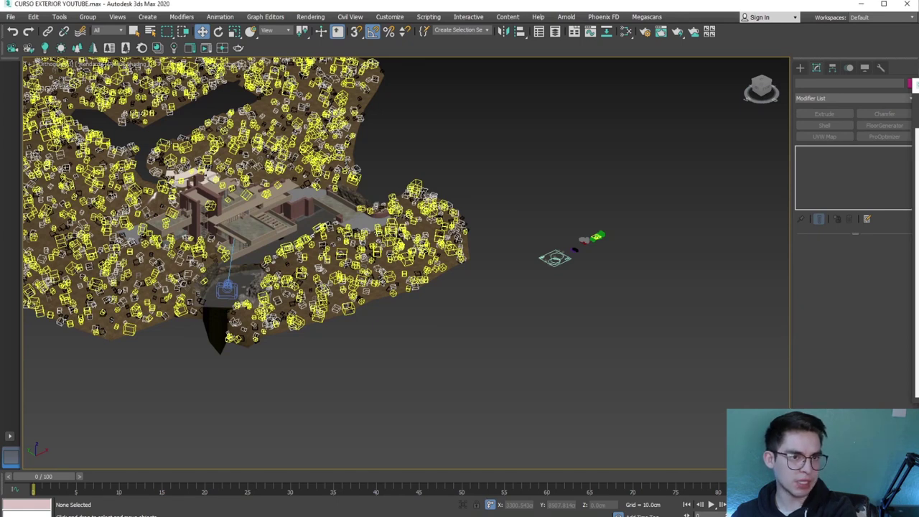
{"action": "left_click_drag", "start_coordinate": [546, 106], "coordinate": [496, 85]}
{"action": "scroll", "coordinate": [506, 293], "scroll_direction": "down", "scroll_amount": 7}
{"action": "scroll", "coordinate": [495, 300], "scroll_direction": "down", "scroll_amount": 7}
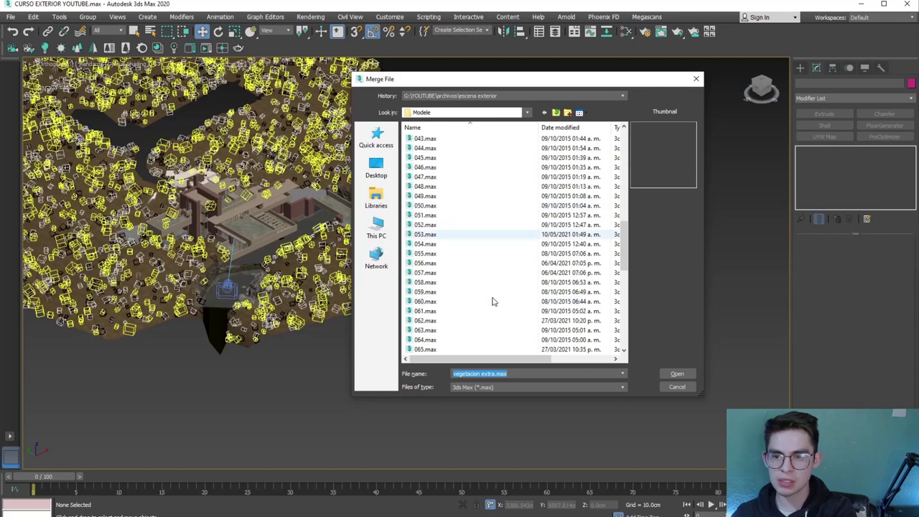
{"action": "left_click", "coordinate": [456, 234]}
{"action": "left_click", "coordinate": [673, 376]}
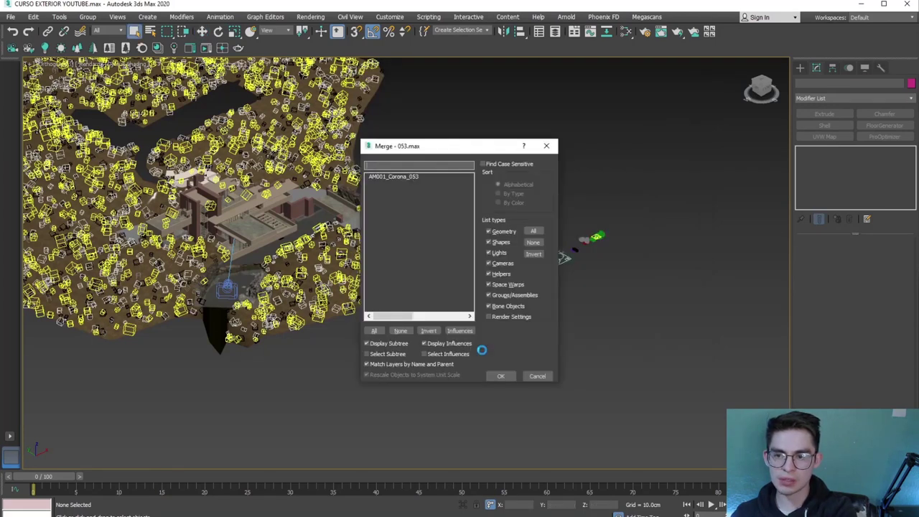
{"action": "left_click", "coordinate": [500, 375]}
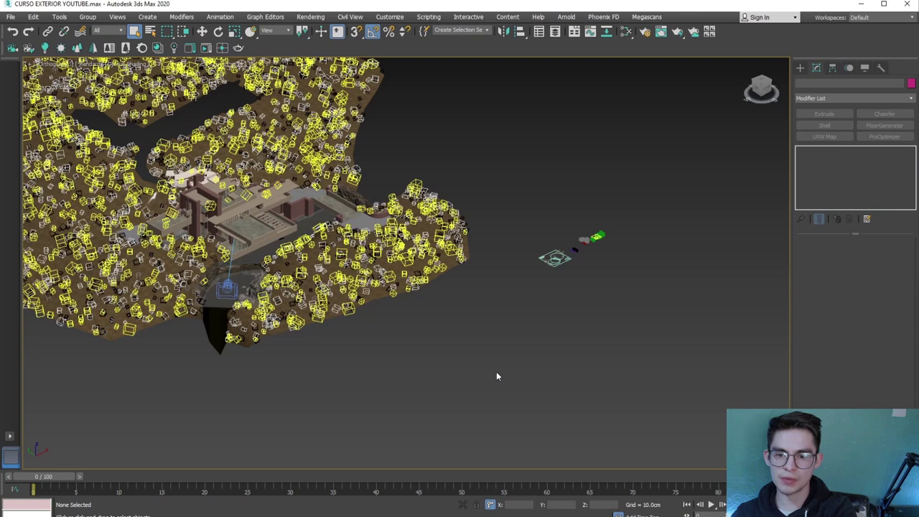
In Top view, move the merged tree onto the edge of the rock pile by the stream
{"action": "left_click", "coordinate": [762, 84]}
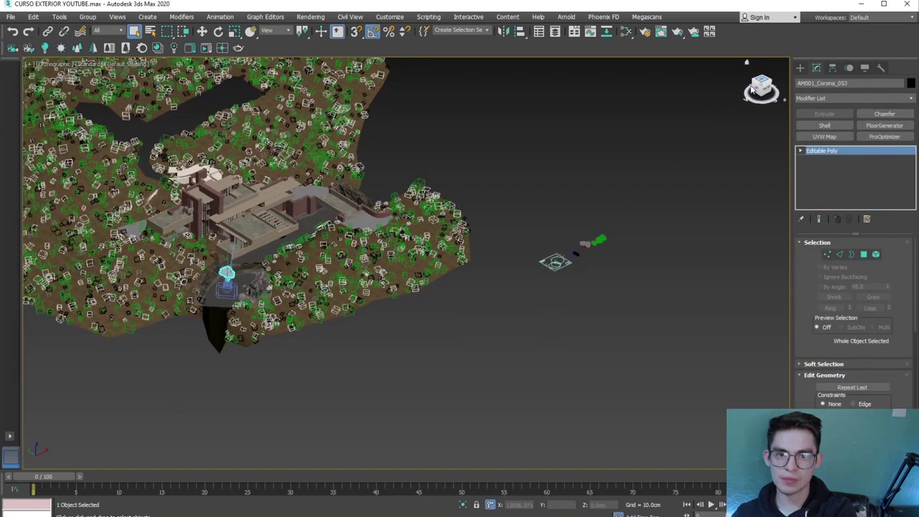
{"action": "scroll", "coordinate": [224, 250], "scroll_direction": "up", "scroll_amount": 4}
{"action": "scroll", "coordinate": [224, 250], "scroll_direction": "up", "scroll_amount": 4}
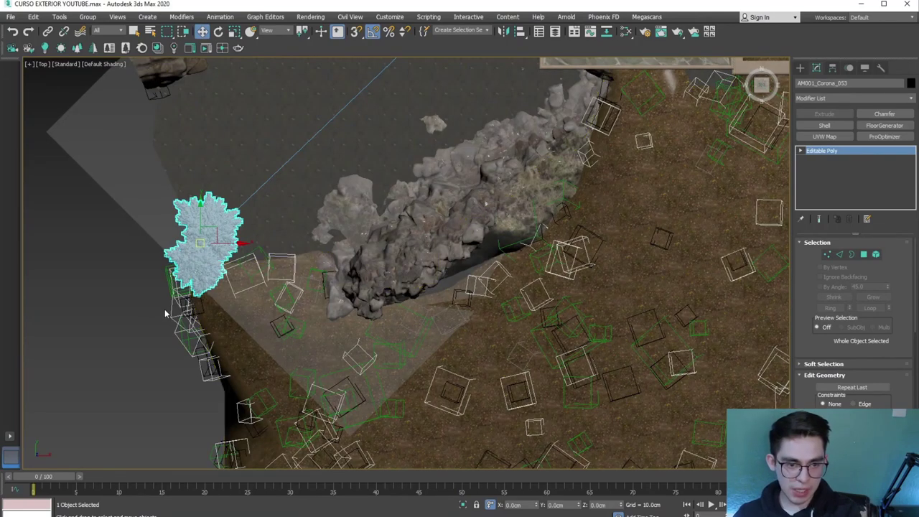
{"action": "scroll", "coordinate": [184, 294], "scroll_direction": "down", "scroll_amount": 3}
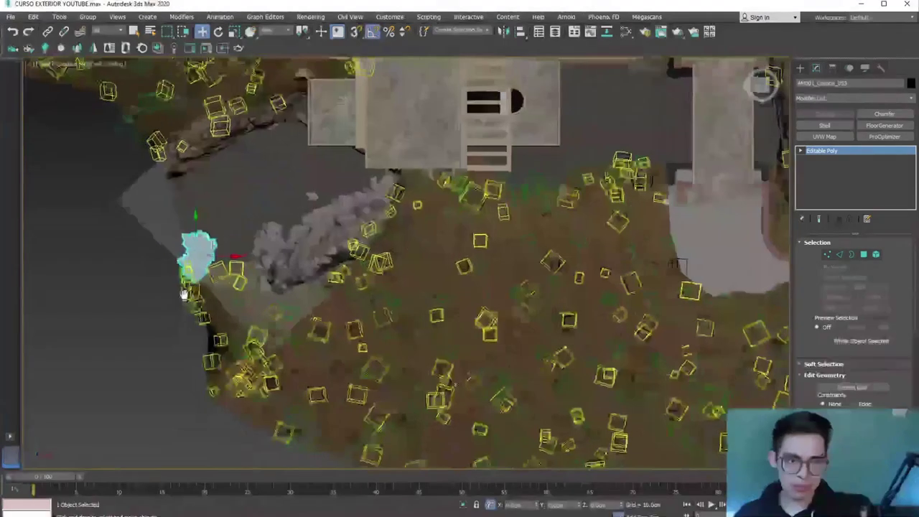
{"action": "scroll", "coordinate": [184, 295], "scroll_direction": "down", "scroll_amount": 2}
{"action": "scroll", "coordinate": [190, 273], "scroll_direction": "up", "scroll_amount": 4}
{"action": "left_click_drag", "start_coordinate": [212, 258], "coordinate": [441, 257]}
{"action": "scroll", "coordinate": [441, 257], "scroll_direction": "up", "scroll_amount": 3}
{"action": "left_click_drag", "start_coordinate": [450, 298], "coordinate": [478, 272]}
{"action": "scroll", "coordinate": [477, 272], "scroll_direction": "up", "scroll_amount": 2}
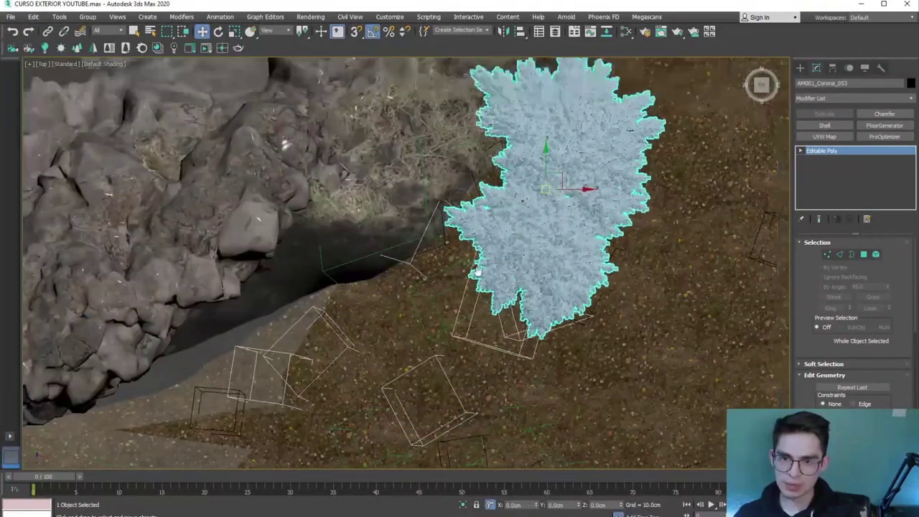
{"action": "middle_click_drag", "start_coordinate": [476, 271], "coordinate": [497, 176], "text": "alt"}
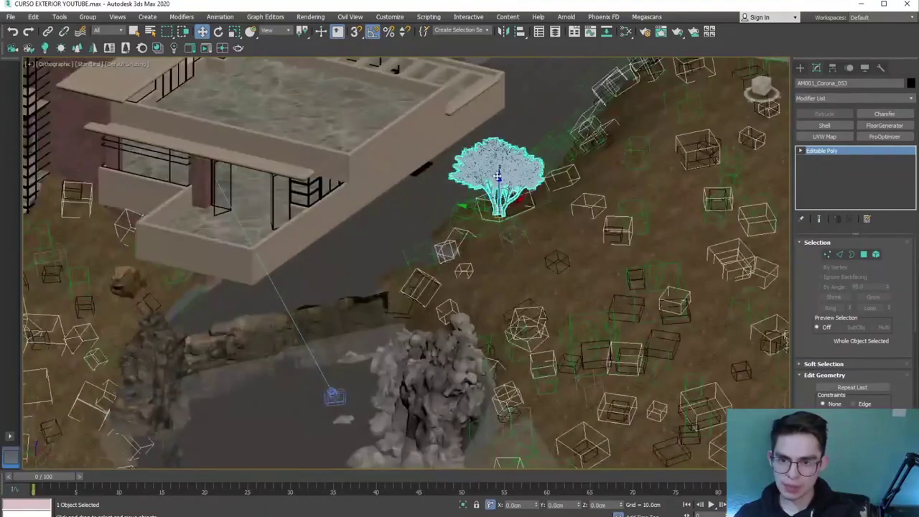
{"action": "left_click_drag", "start_coordinate": [497, 176], "coordinate": [497, 309]}
{"action": "middle_click_drag", "start_coordinate": [497, 309], "coordinate": [491, 338], "text": "alt"}
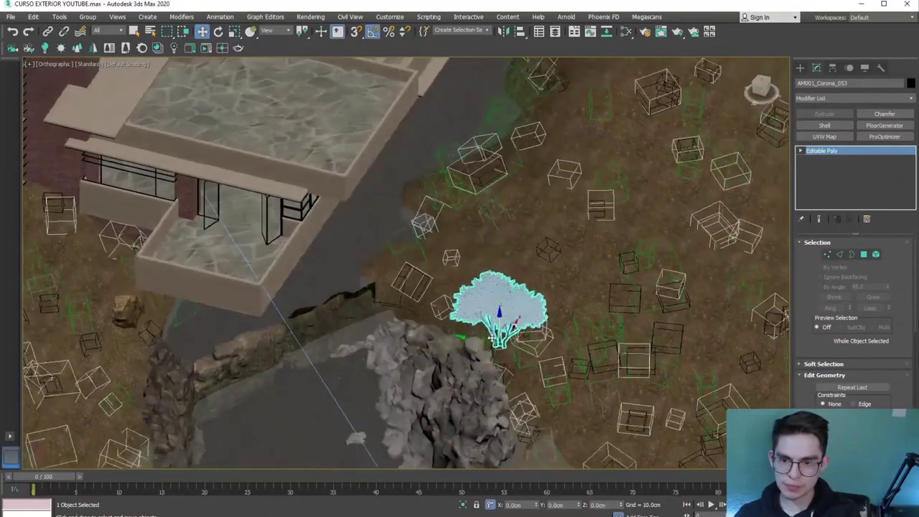
{"action": "scroll", "coordinate": [491, 337], "scroll_direction": "up", "scroll_amount": 3}
{"action": "scroll", "coordinate": [491, 316], "scroll_direction": "down", "scroll_amount": 3}
Check the tree's placement through CoronaCamera001, then return to an overhead orthographic view
{"action": "key", "text": "c"}
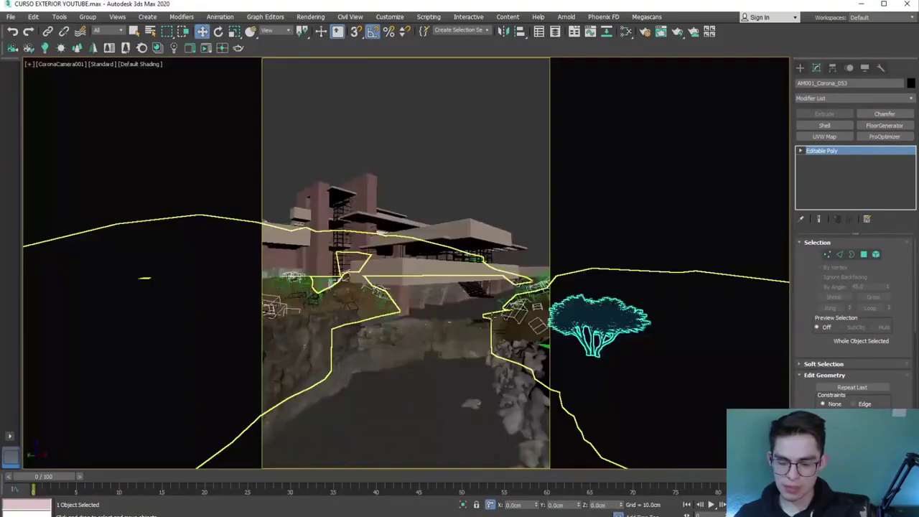
{"action": "key", "text": "shift+z"}
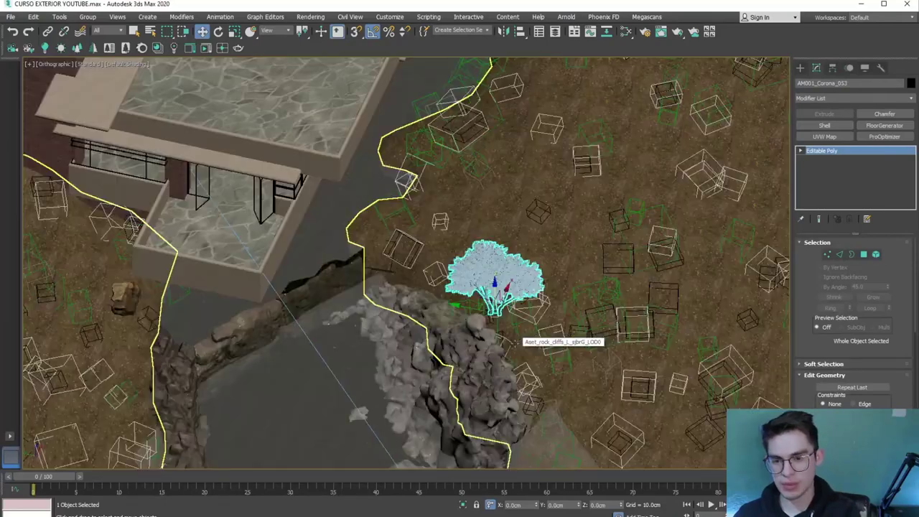
{"action": "scroll", "coordinate": [496, 302], "scroll_direction": "up", "scroll_amount": 3}
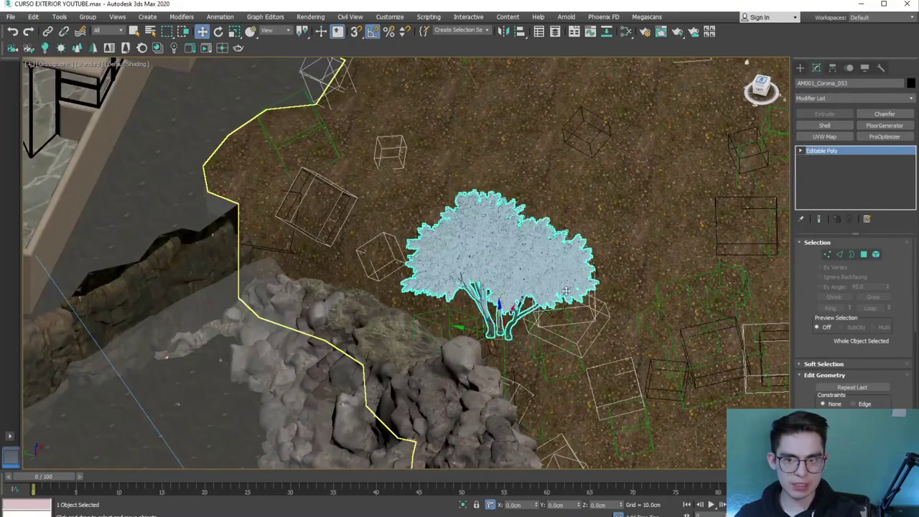
{"action": "middle_click_drag", "start_coordinate": [567, 290], "coordinate": [502, 287], "text": "alt"}
{"action": "scroll", "coordinate": [502, 287], "scroll_direction": "down", "scroll_amount": 3}
{"action": "scroll", "coordinate": [387, 251], "scroll_direction": "up", "scroll_amount": 4}
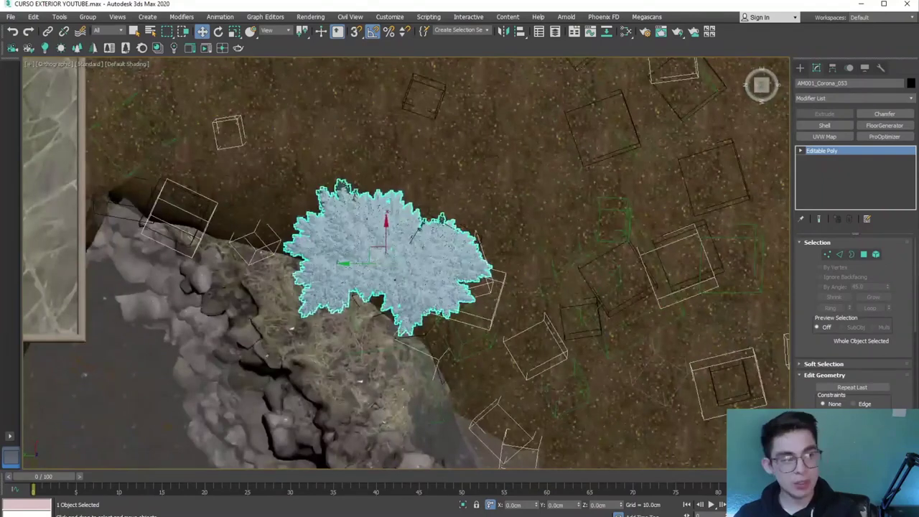
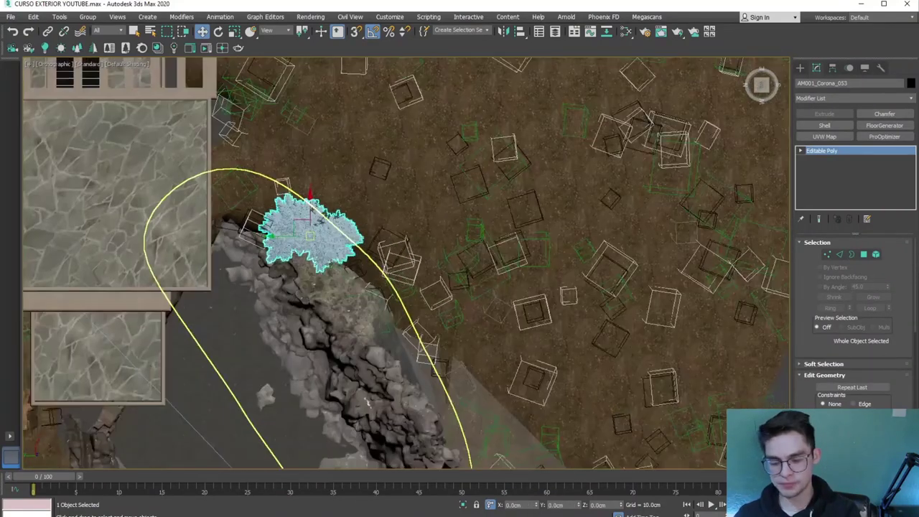
Raise the tree slightly in Z onto the terrain and check it through CoronaCamera001
{"action": "key", "text": "c"}
{"action": "key", "text": "shift+z"}
{"action": "key", "text": "shift+z"}
{"action": "key", "text": "shift+z"}
{"action": "key", "text": "shift+z"}
{"action": "key", "text": "shift+z"}
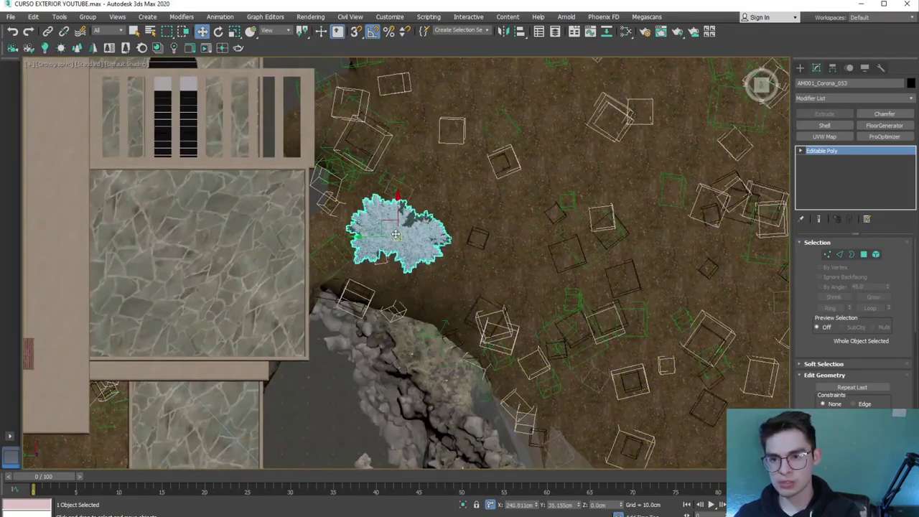
{"action": "key", "text": "shift+z"}
{"action": "key", "text": "shift+z"}
{"action": "key", "text": "shift+z"}
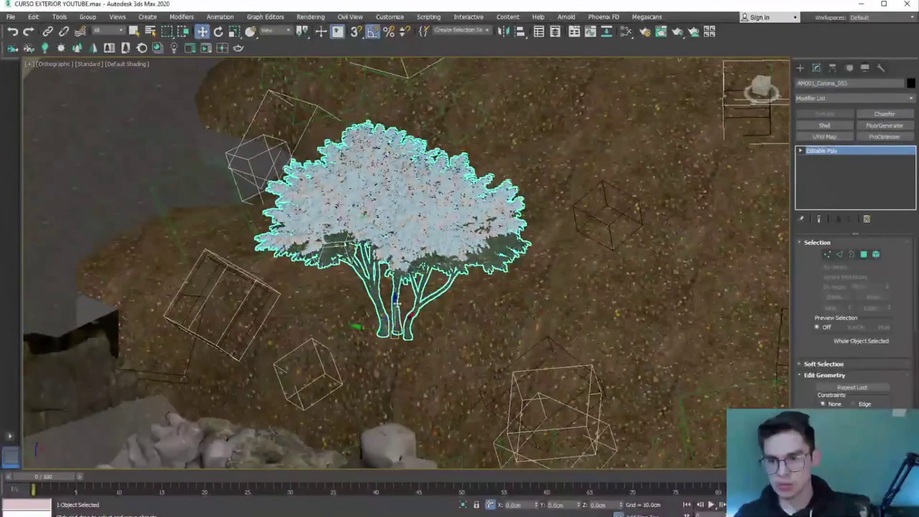
{"action": "left_click_drag", "start_coordinate": [396, 300], "coordinate": [396, 295]}
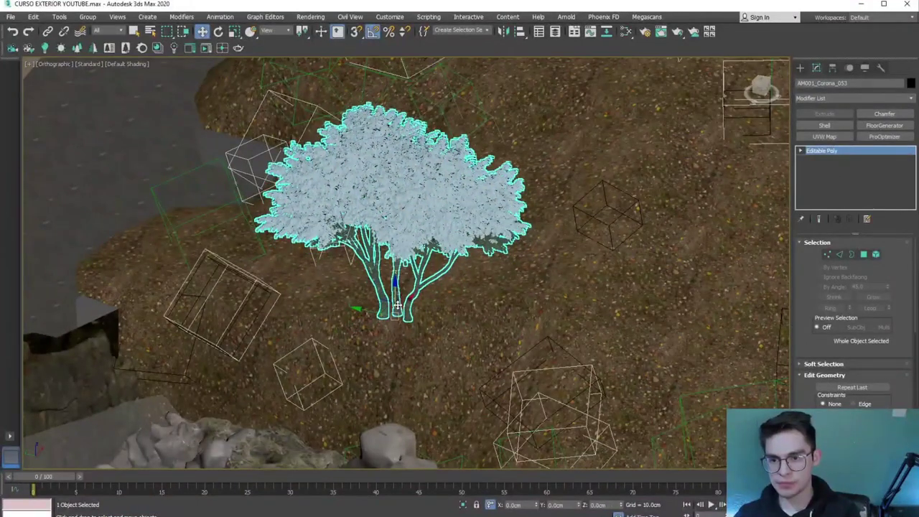
{"action": "key", "text": "c"}
{"action": "left_click", "coordinate": [484, 133]}
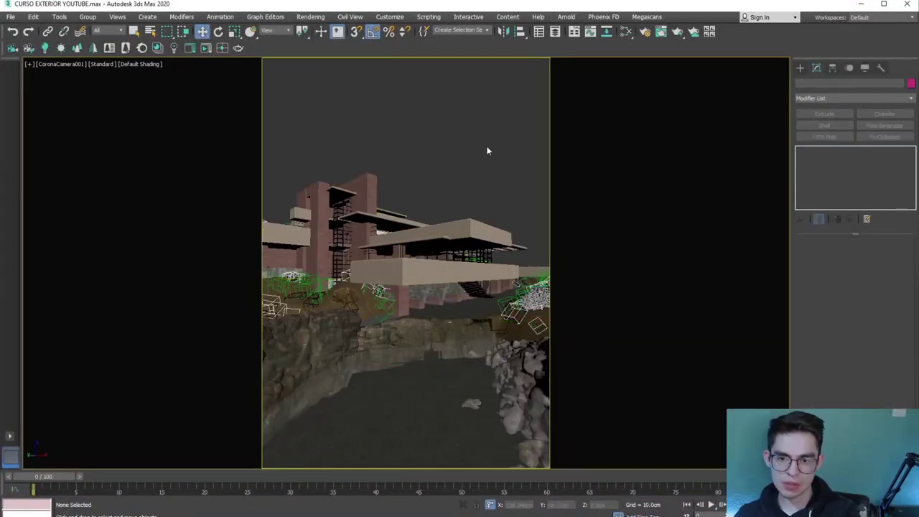
In Top view, Shift-clone the tree beside the rocky ledge near the house
{"action": "left_click", "coordinate": [531, 299]}
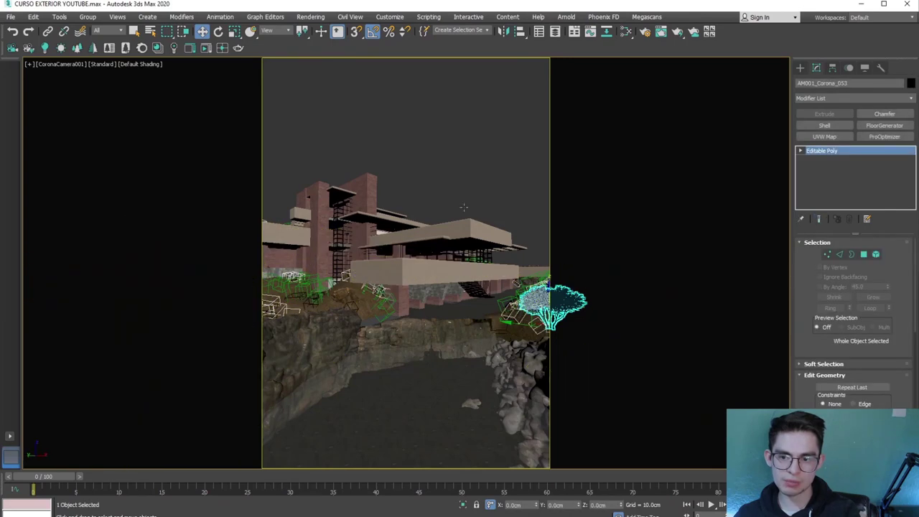
{"action": "key", "text": "u"}
{"action": "key", "text": "z"}
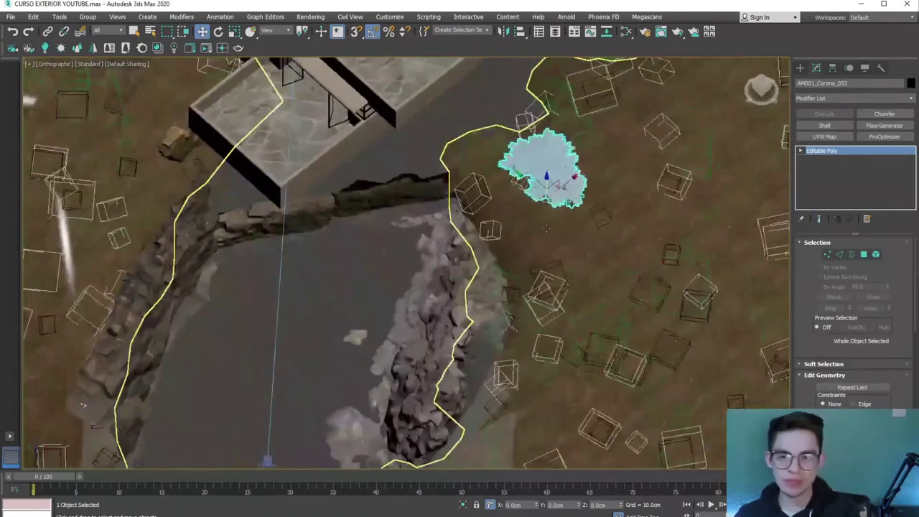
{"action": "left_click", "coordinate": [760, 85]}
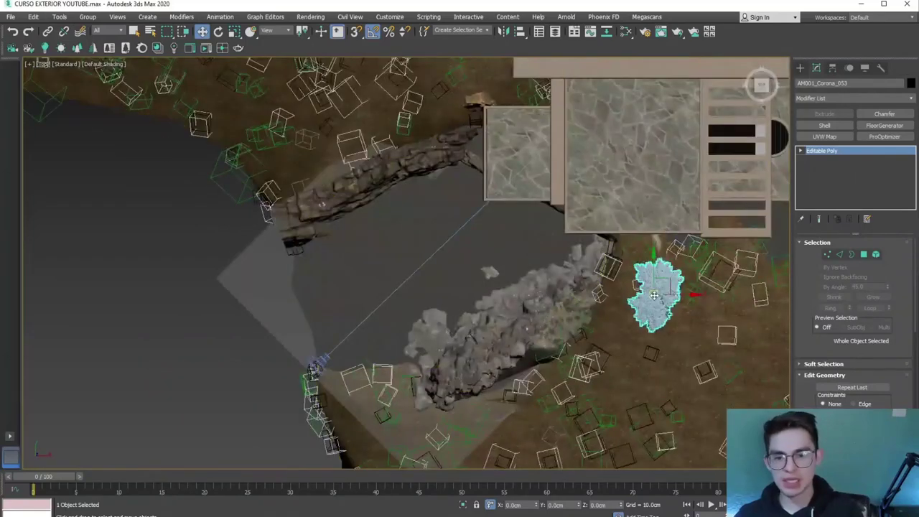
{"action": "left_click_drag", "start_coordinate": [654, 294], "coordinate": [447, 109], "text": "shift"}
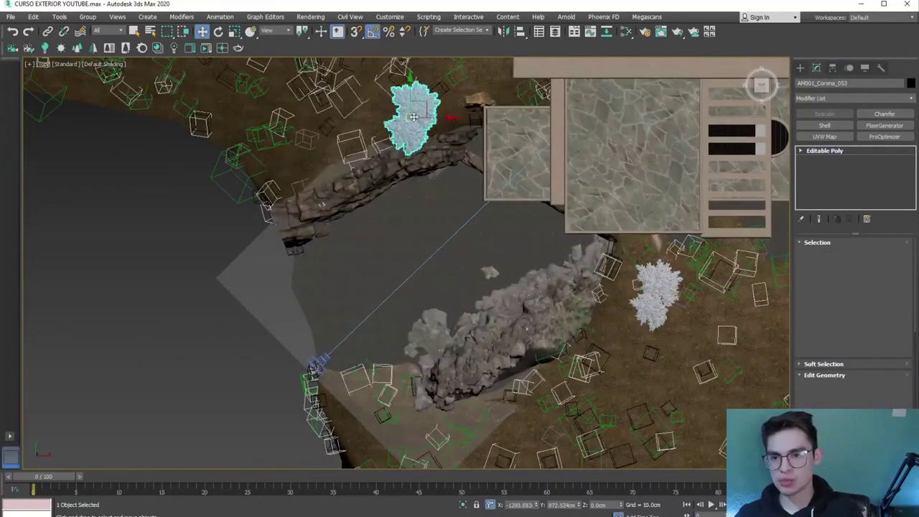
{"action": "left_click", "coordinate": [459, 309]}
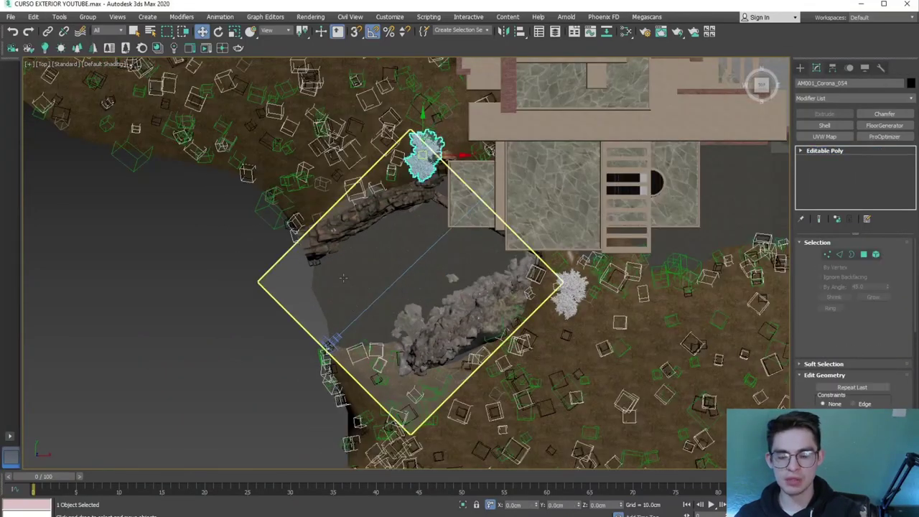
Turn the copied tree 135° about Z and scale it down to 70%
{"action": "middle_click_drag", "start_coordinate": [426, 293], "coordinate": [443, 210], "text": "alt"}
{"action": "left_click", "coordinate": [442, 210]}
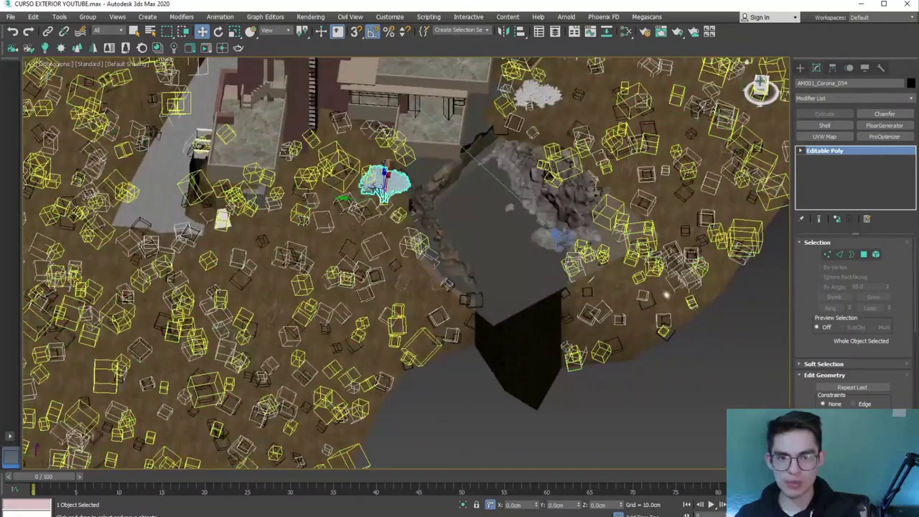
{"action": "key", "text": "z"}
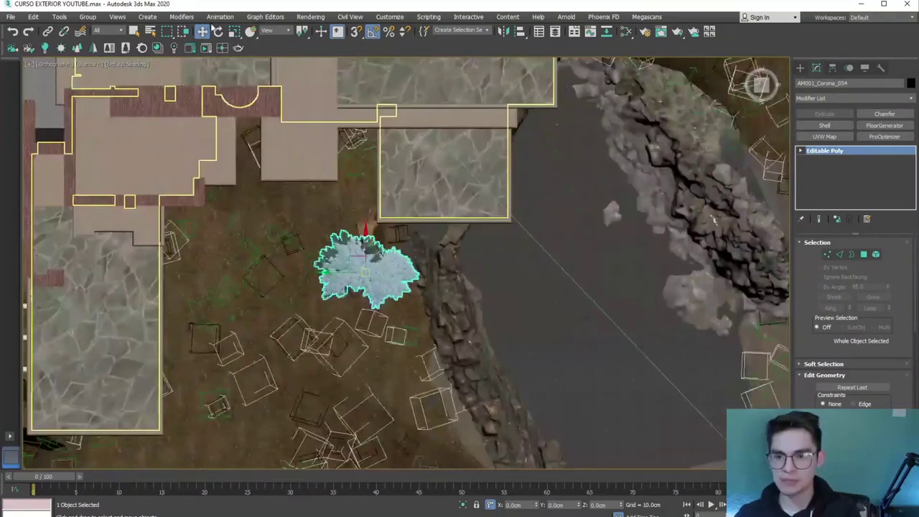
{"action": "left_click", "coordinate": [218, 31]}
{"action": "left_click_drag", "start_coordinate": [373, 231], "coordinate": [326, 211]}
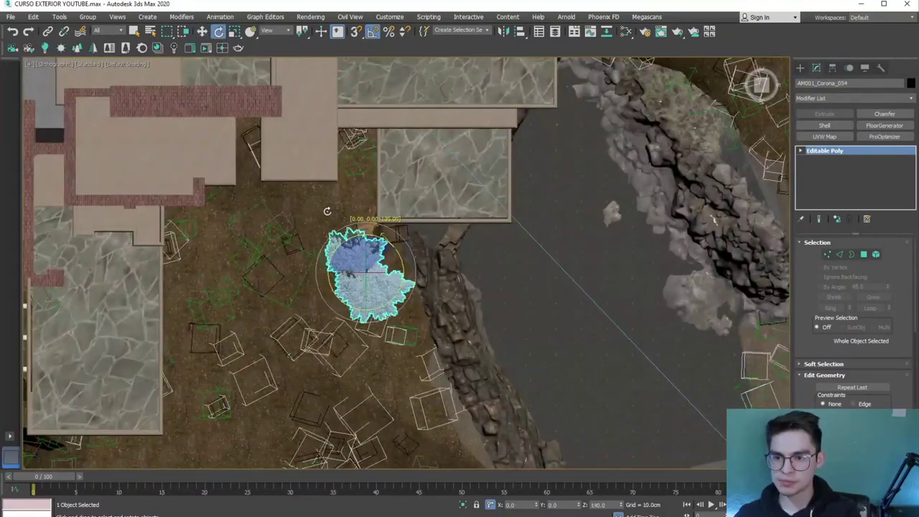
{"action": "key", "text": "r"}
{"action": "left_click_drag", "start_coordinate": [363, 269], "coordinate": [368, 290]}
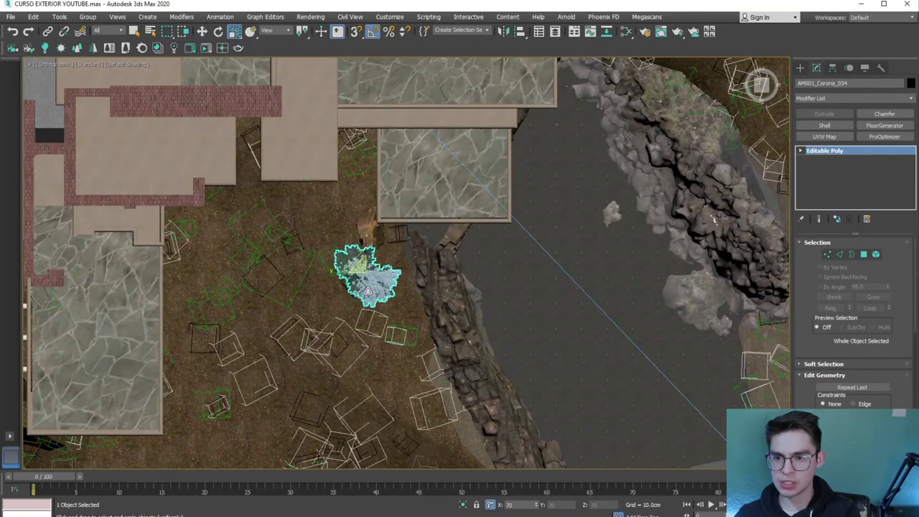
Move the copy up the slope onto the ground and check it through the camera
{"action": "key", "text": "w"}
{"action": "mouse_move", "coordinate": [372, 294]}
{"action": "middle_mouse_down", "text": "alt"}
{"action": "mouse_move", "coordinate": [402, 273]}
{"action": "mouse_move", "coordinate": [387, 301]}
{"action": "middle_mouse_up", "text": "alt"}
{"action": "scroll", "coordinate": [387, 302], "scroll_direction": "up", "scroll_amount": 3}
{"action": "left_click_drag", "start_coordinate": [357, 312], "coordinate": [355, 289]}
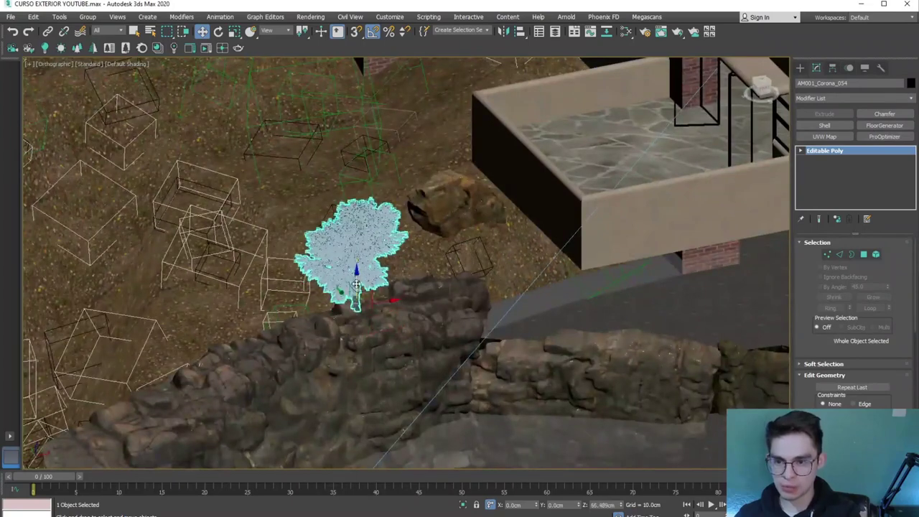
{"action": "key", "text": "c"}
{"action": "left_click", "coordinate": [345, 103]}
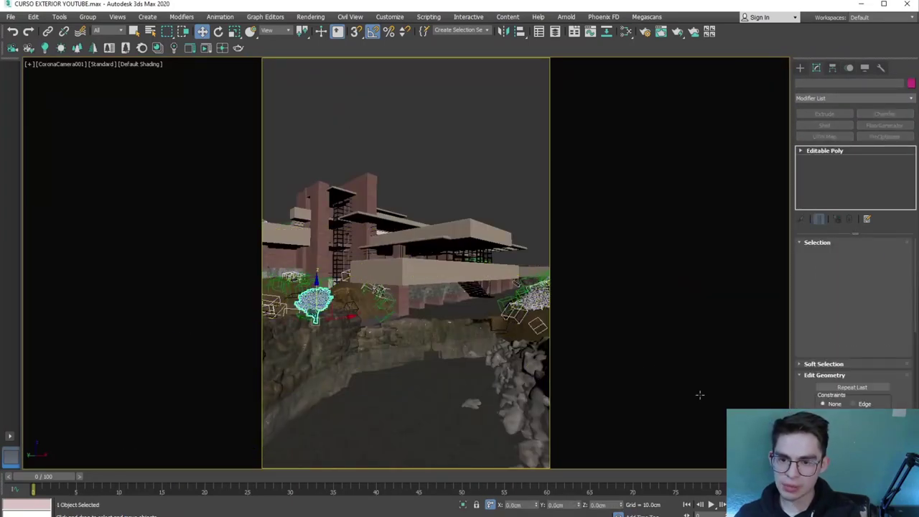
{"action": "left_click", "coordinate": [394, 130]}
{"action": "key", "text": "u"}
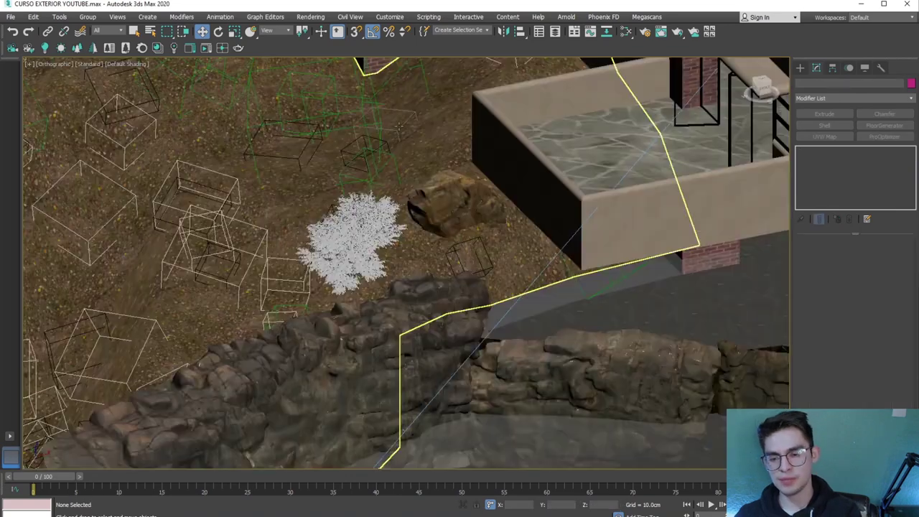
{"action": "middle_click_drag", "start_coordinate": [394, 131], "coordinate": [287, 271], "text": "alt"}
{"action": "scroll", "coordinate": [288, 271], "scroll_direction": "down", "scroll_amount": 4}
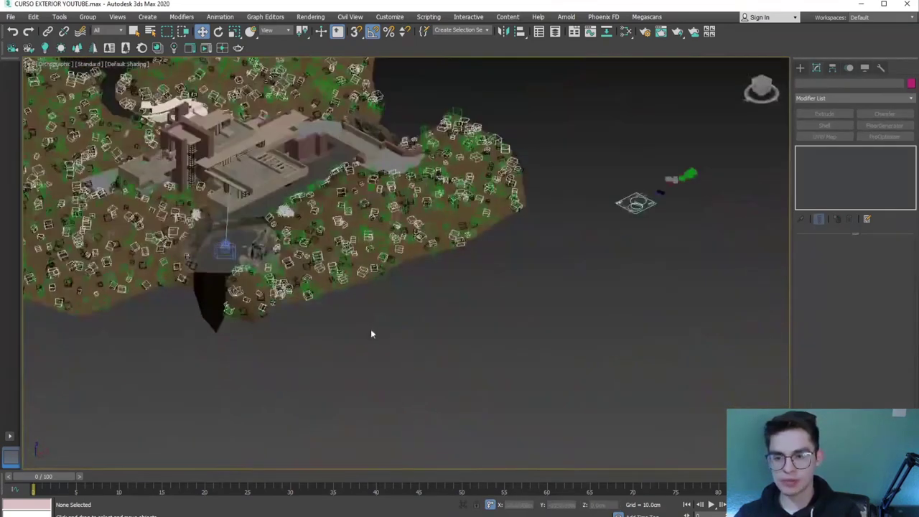
{"action": "key", "text": "alt+Tab"}
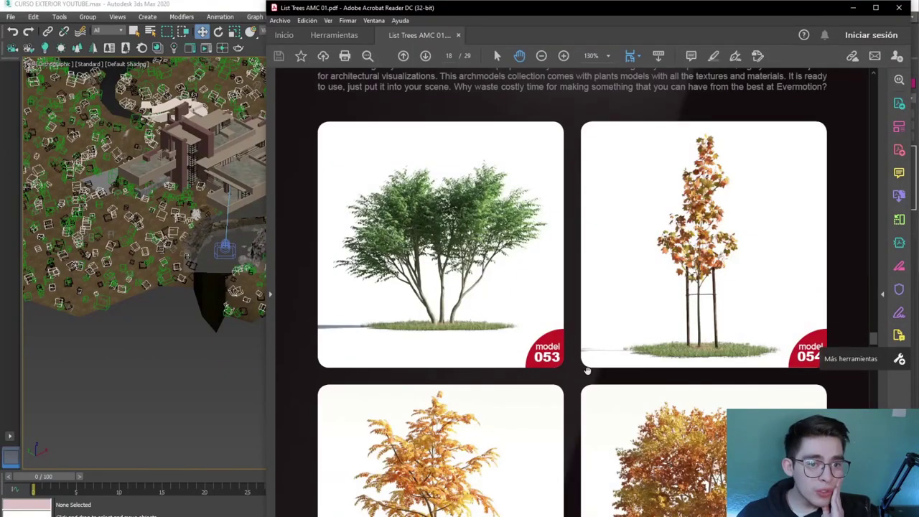
{"action": "scroll", "coordinate": [589, 371], "scroll_direction": "down", "scroll_amount": 4}
{"action": "scroll", "coordinate": [589, 332], "scroll_direction": "up", "scroll_amount": 2}
{"action": "scroll", "coordinate": [588, 410], "scroll_direction": "down", "scroll_amount": 4}
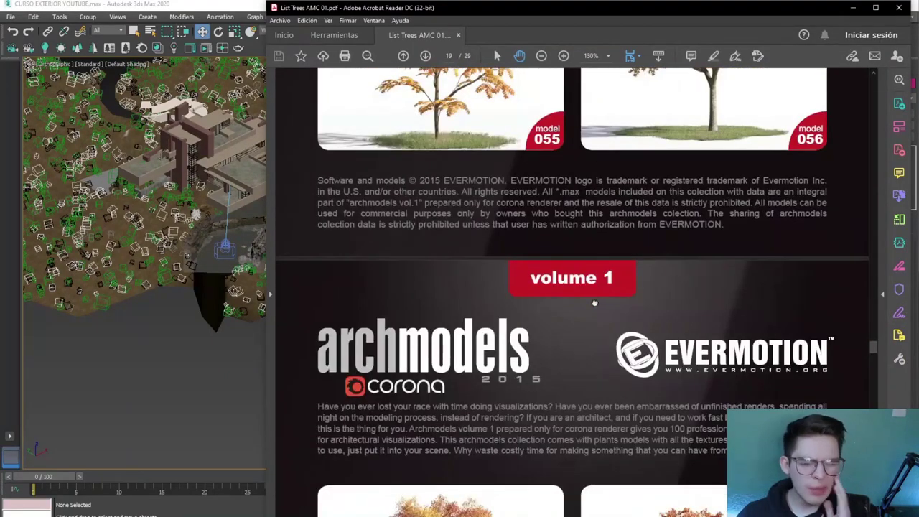
{"action": "scroll", "coordinate": [594, 302], "scroll_direction": "down", "scroll_amount": 4}
{"action": "scroll", "coordinate": [610, 283], "scroll_direction": "down", "scroll_amount": 2}
{"action": "scroll", "coordinate": [599, 258], "scroll_direction": "down", "scroll_amount": 2}
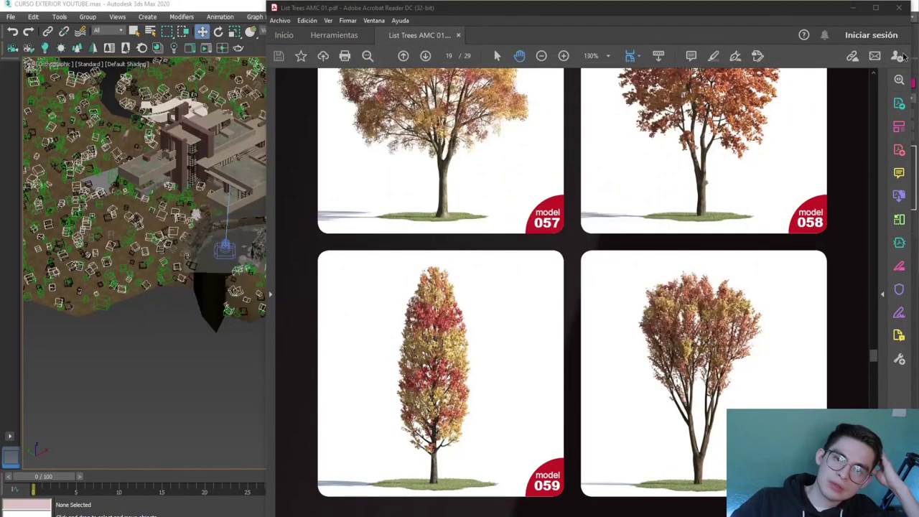
{"action": "scroll", "coordinate": [603, 381], "scroll_direction": "down", "scroll_amount": 3}
{"action": "scroll", "coordinate": [645, 387], "scroll_direction": "down", "scroll_amount": 4}
{"action": "scroll", "coordinate": [645, 387], "scroll_direction": "down", "scroll_amount": 5}
{"action": "scroll", "coordinate": [631, 359], "scroll_direction": "down", "scroll_amount": 5}
{"action": "scroll", "coordinate": [617, 323], "scroll_direction": "down", "scroll_amount": 4}
{"action": "scroll", "coordinate": [607, 296], "scroll_direction": "down", "scroll_amount": 5}
{"action": "scroll", "coordinate": [607, 296], "scroll_direction": "down", "scroll_amount": 5}
{"action": "scroll", "coordinate": [595, 291], "scroll_direction": "down", "scroll_amount": 5}
{"action": "scroll", "coordinate": [607, 289], "scroll_direction": "down", "scroll_amount": 5}
{"action": "scroll", "coordinate": [608, 287], "scroll_direction": "down", "scroll_amount": 4}
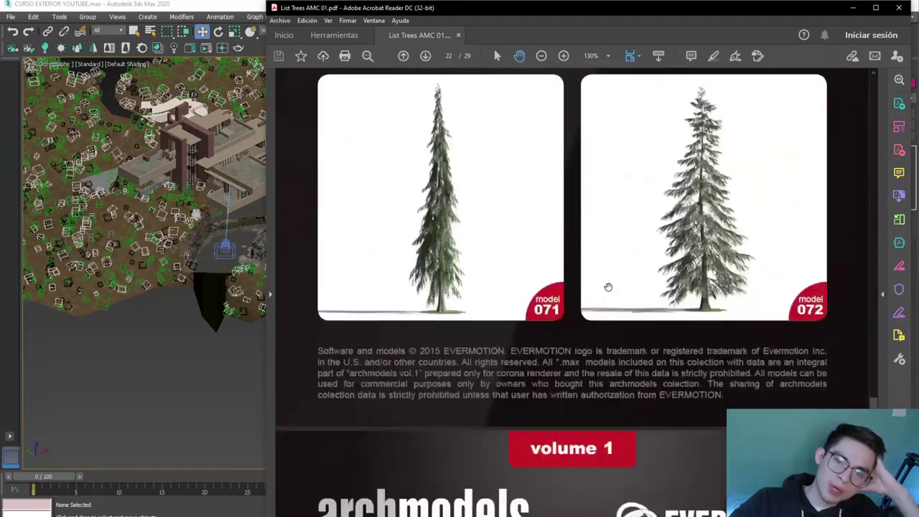
{"action": "scroll", "coordinate": [607, 288], "scroll_direction": "down", "scroll_amount": 4}
{"action": "scroll", "coordinate": [606, 297], "scroll_direction": "down", "scroll_amount": 5}
{"action": "scroll", "coordinate": [606, 298], "scroll_direction": "down", "scroll_amount": 5}
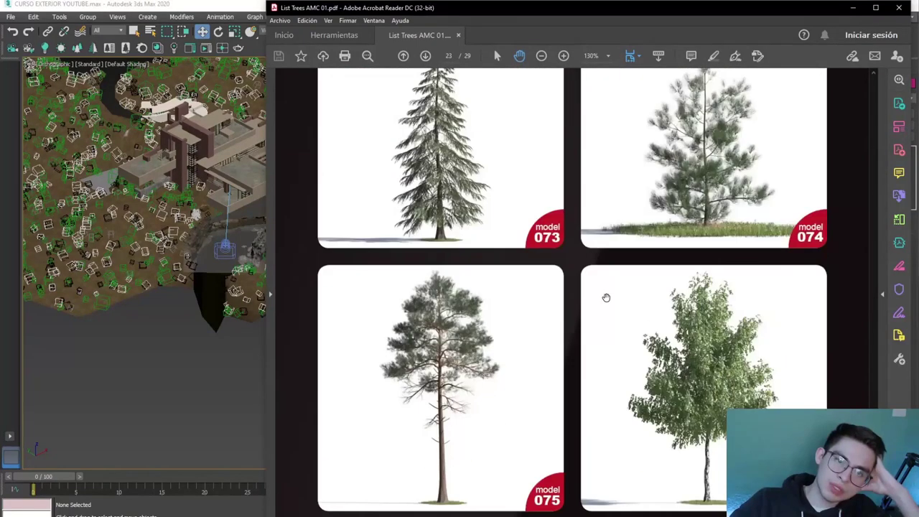
{"action": "scroll", "coordinate": [606, 297], "scroll_direction": "down", "scroll_amount": 3}
{"action": "scroll", "coordinate": [606, 297], "scroll_direction": "down", "scroll_amount": 3}
{"action": "scroll", "coordinate": [606, 297], "scroll_direction": "down", "scroll_amount": 4}
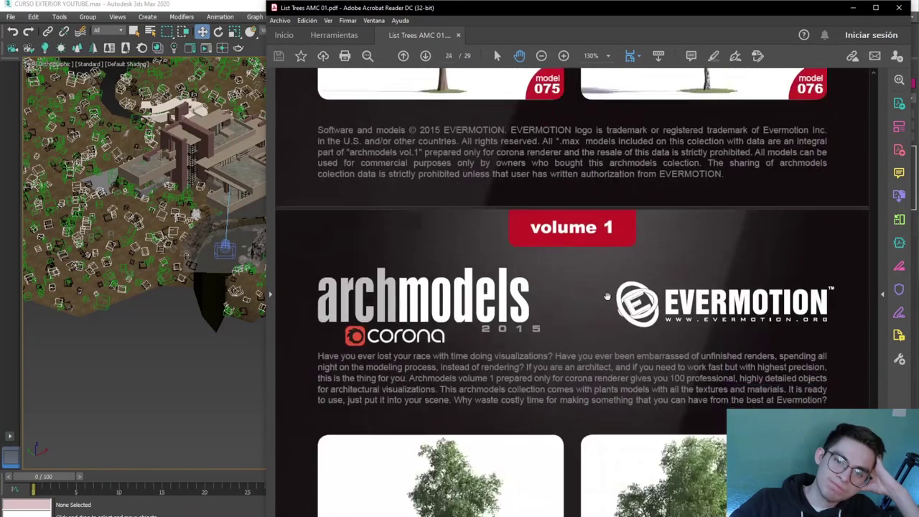
{"action": "scroll", "coordinate": [607, 297], "scroll_direction": "down", "scroll_amount": 4}
{"action": "scroll", "coordinate": [606, 295], "scroll_direction": "down", "scroll_amount": 2}
{"action": "scroll", "coordinate": [606, 295], "scroll_direction": "down", "scroll_amount": 1}
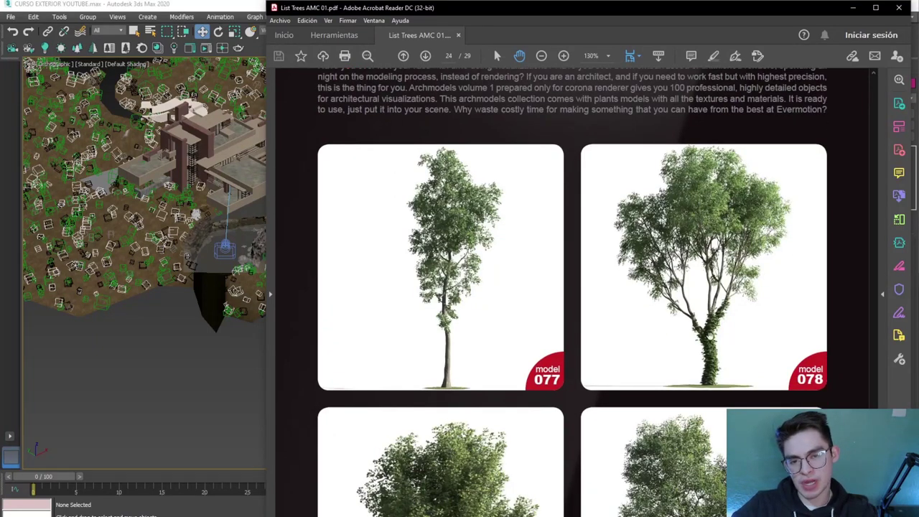
Merge the AM001_Corona_078 object from 078.max into the scene
{"action": "left_click", "coordinate": [851, 9]}
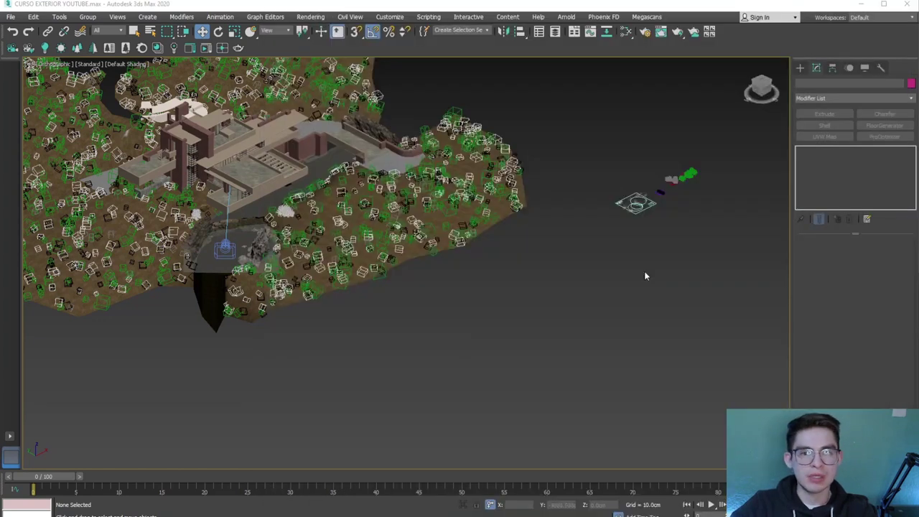
{"action": "left_click", "coordinate": [11, 16]}
{"action": "mouse_move", "coordinate": [23, 155]}
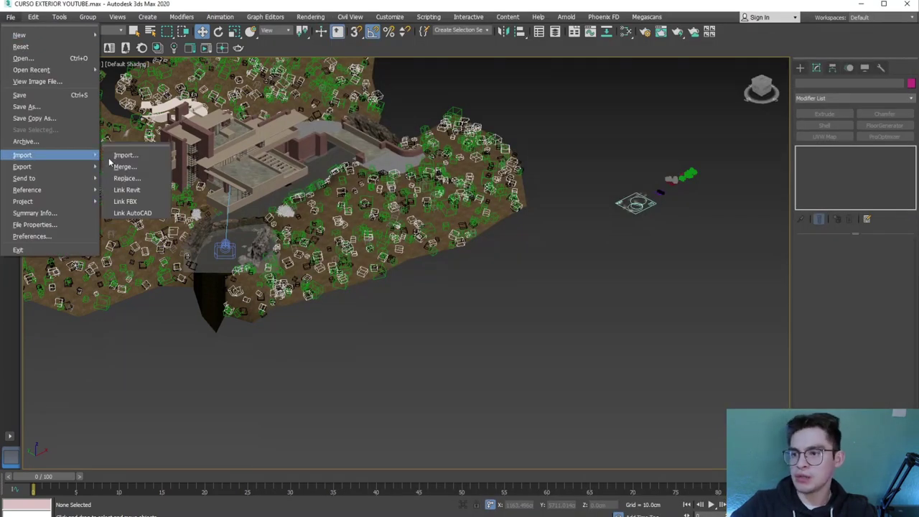
{"action": "left_click", "coordinate": [133, 165]}
{"action": "scroll", "coordinate": [543, 269], "scroll_direction": "down", "scroll_amount": 5}
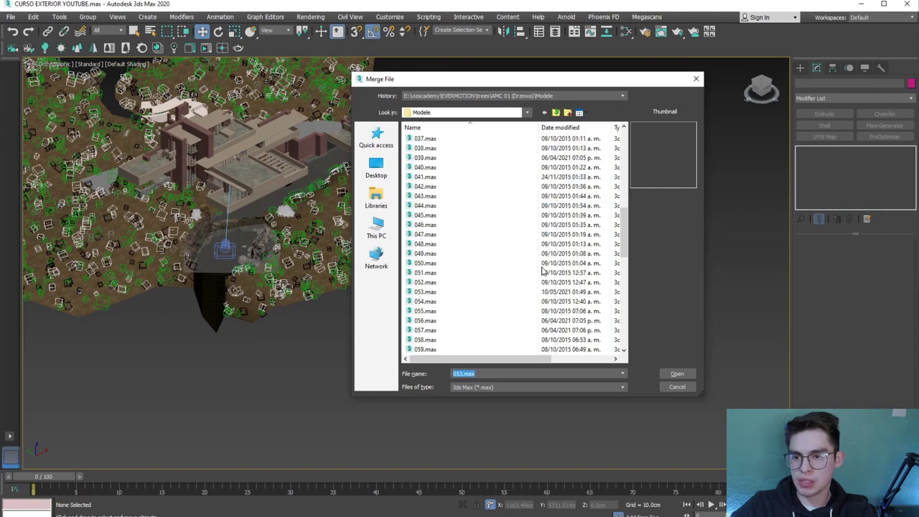
{"action": "scroll", "coordinate": [531, 276], "scroll_direction": "down", "scroll_amount": 9}
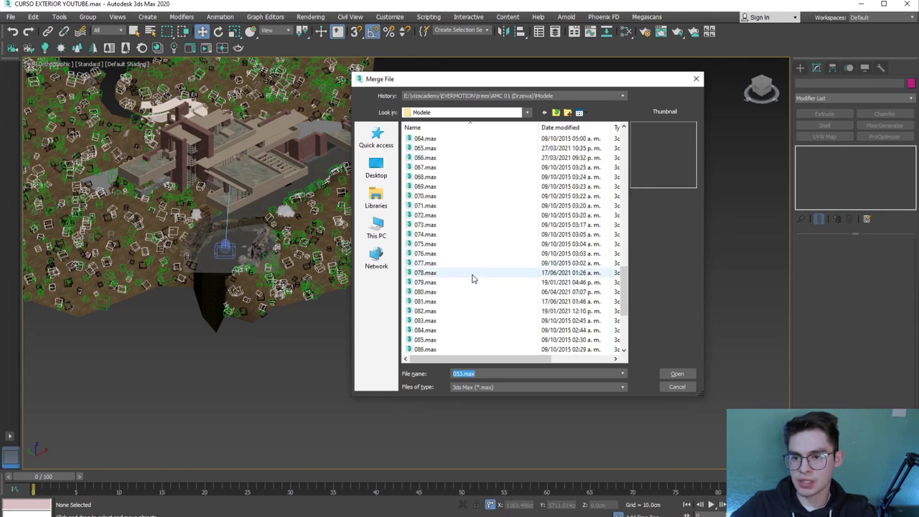
{"action": "left_click", "coordinate": [472, 273]}
{"action": "left_click", "coordinate": [674, 375]}
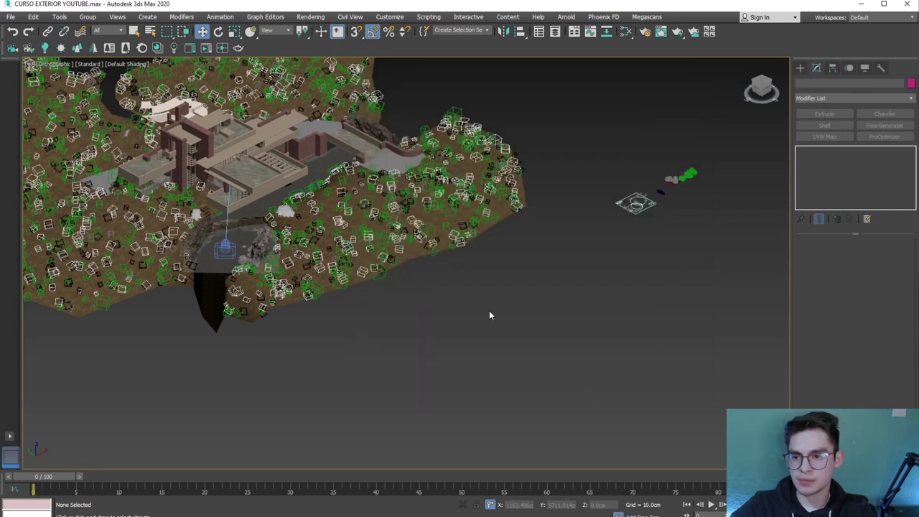
{"action": "left_click", "coordinate": [393, 177]}
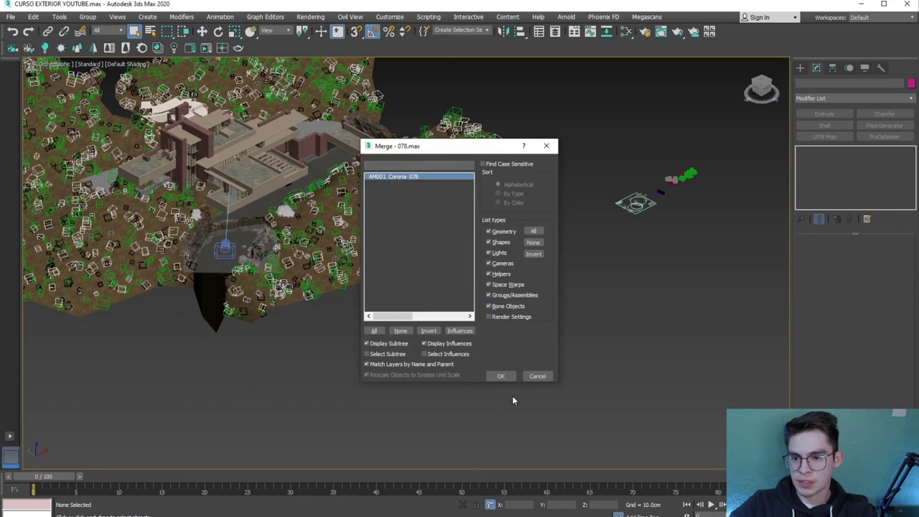
{"action": "left_click", "coordinate": [500, 375]}
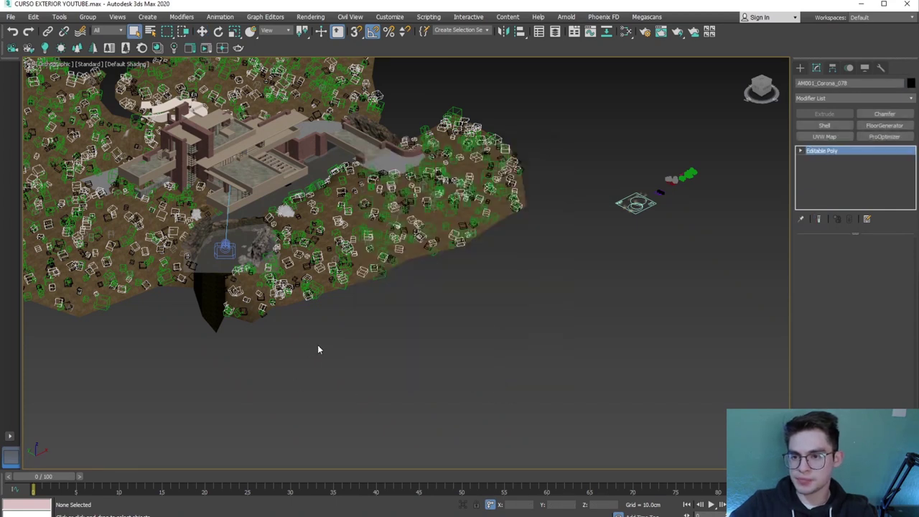
Move the 078 tree beside the rock outcrop in Top view and lower it onto the ground in side view
{"action": "key", "text": "z"}
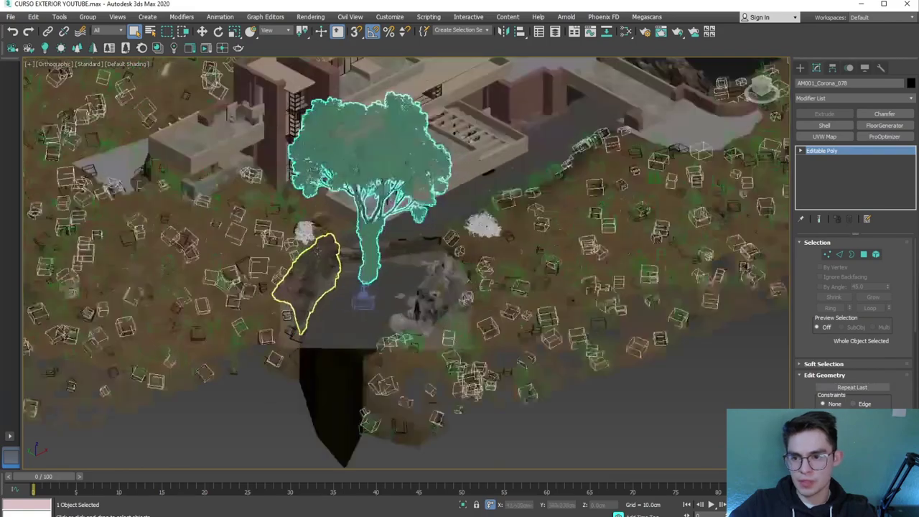
{"action": "mouse_move", "coordinate": [405, 263]}
{"action": "middle_mouse_down", "text": "alt"}
{"action": "mouse_move", "coordinate": [430, 237]}
{"action": "mouse_move", "coordinate": [456, 280]}
{"action": "middle_mouse_up", "text": "alt"}
{"action": "left_click", "coordinate": [762, 81]}
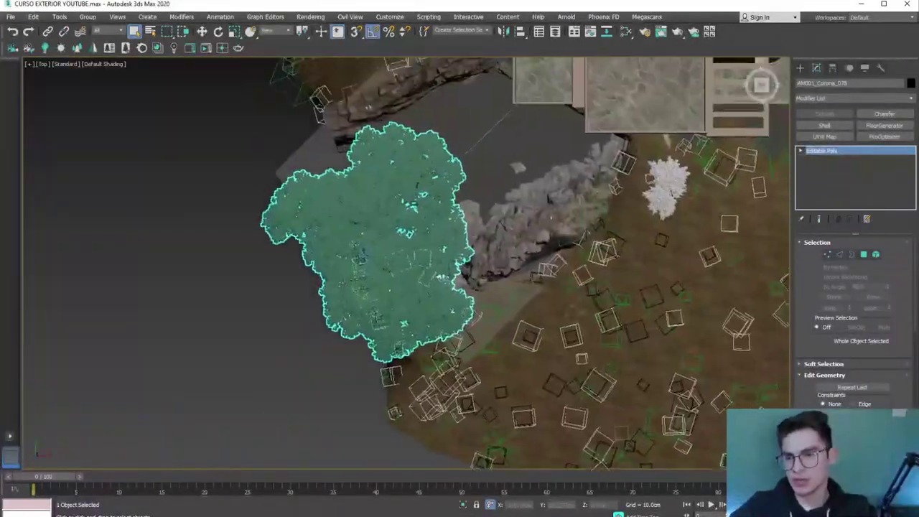
{"action": "key", "text": "w"}
{"action": "mouse_move", "coordinate": [344, 296]}
{"action": "left_mouse_down"}
{"action": "mouse_move", "coordinate": [337, 173]}
{"action": "mouse_move", "coordinate": [334, 189]}
{"action": "left_mouse_up"}
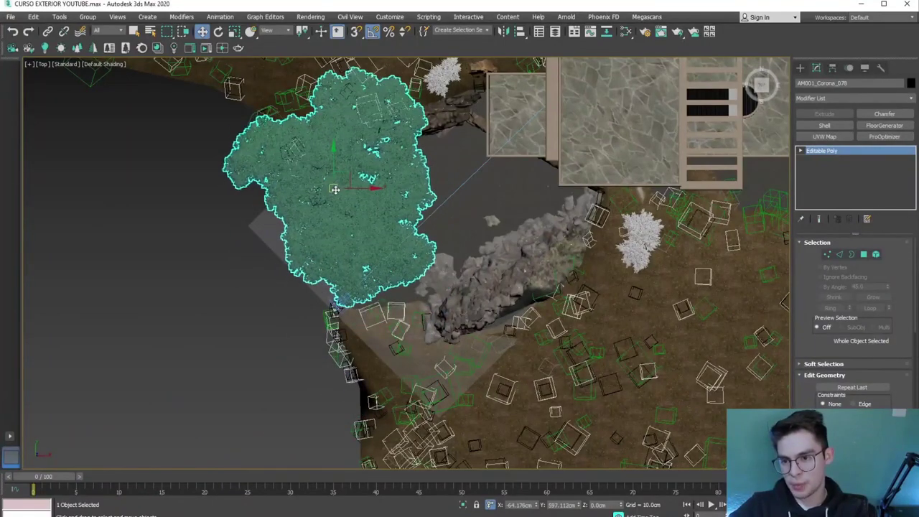
{"action": "scroll", "coordinate": [340, 247], "scroll_direction": "up", "scroll_amount": 2}
{"action": "scroll", "coordinate": [284, 311], "scroll_direction": "up", "scroll_amount": 2}
{"action": "mouse_move", "coordinate": [284, 312]}
{"action": "middle_mouse_down", "text": "alt"}
{"action": "mouse_move", "coordinate": [273, 333]}
{"action": "mouse_move", "coordinate": [611, 167]}
{"action": "middle_mouse_up", "text": "alt"}
{"action": "left_click", "coordinate": [758, 88]}
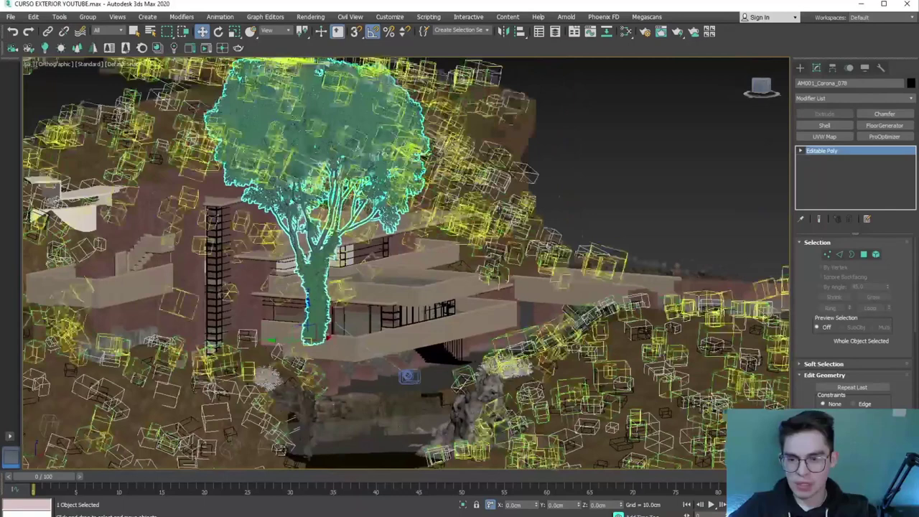
{"action": "left_click_drag", "start_coordinate": [360, 217], "coordinate": [377, 291]}
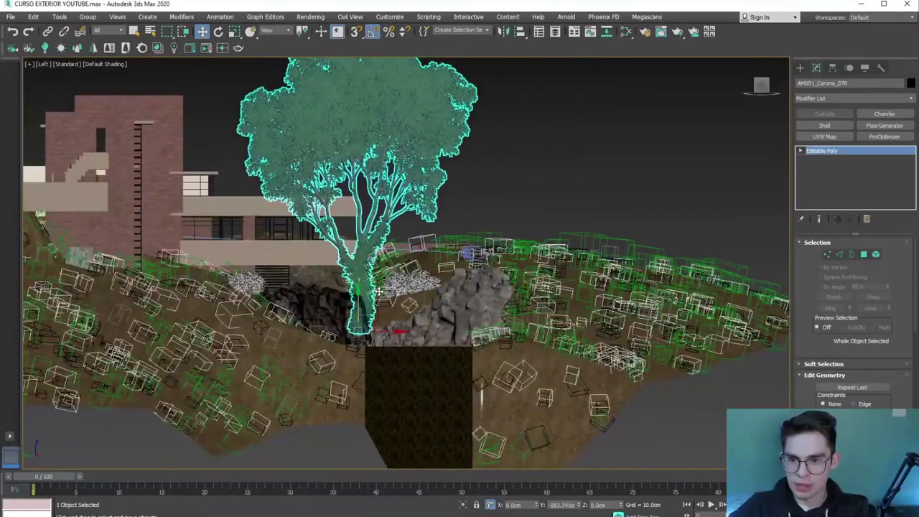
{"action": "key", "text": "c"}
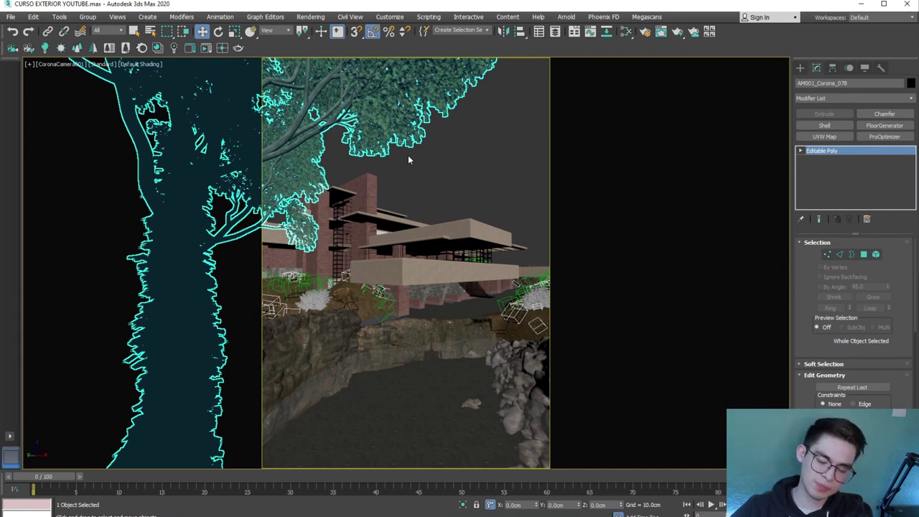
Inspect the tree's trunk, then show four viewports with the camera view and its safe frame
{"action": "key", "text": "u"}
{"action": "key", "text": "z"}
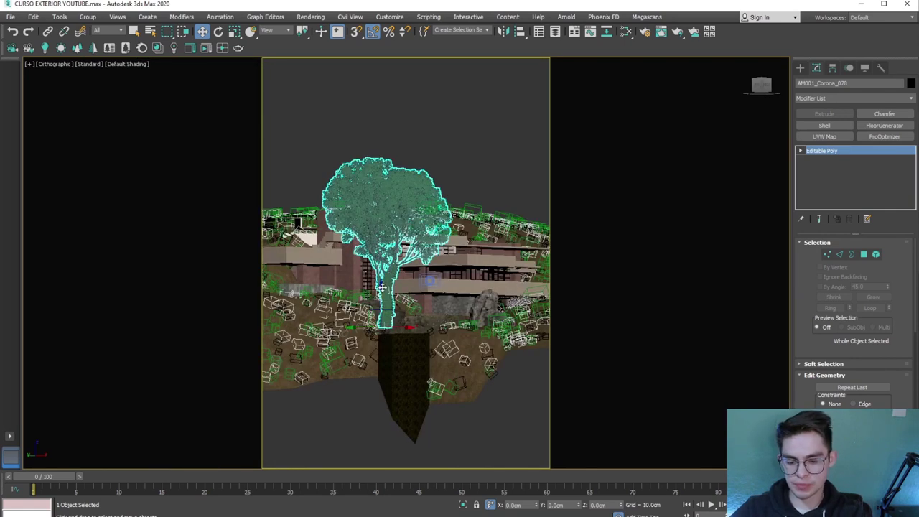
{"action": "scroll", "coordinate": [383, 289], "scroll_direction": "up", "scroll_amount": 5}
{"action": "scroll", "coordinate": [381, 298], "scroll_direction": "down", "scroll_amount": 10}
{"action": "scroll", "coordinate": [376, 305], "scroll_direction": "up", "scroll_amount": 1}
{"action": "scroll", "coordinate": [376, 305], "scroll_direction": "up", "scroll_amount": 3}
{"action": "middle_click_drag", "start_coordinate": [376, 306], "coordinate": [328, 345], "text": "alt"}
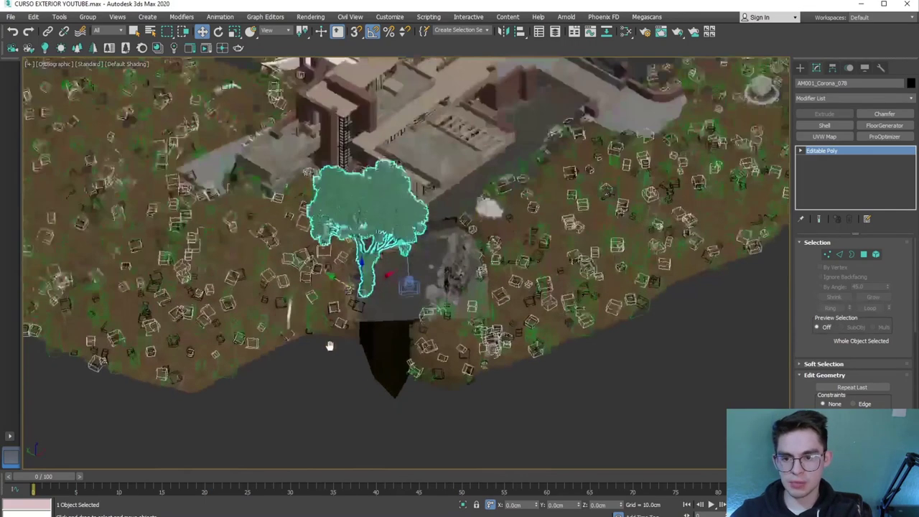
{"action": "scroll", "coordinate": [368, 287], "scroll_direction": "up", "scroll_amount": 3}
{"action": "scroll", "coordinate": [362, 269], "scroll_direction": "up", "scroll_amount": 2}
{"action": "scroll", "coordinate": [363, 269], "scroll_direction": "down", "scroll_amount": 3}
{"action": "middle_click_drag", "start_coordinate": [379, 281], "coordinate": [350, 287], "text": "alt"}
{"action": "key", "text": "l"}
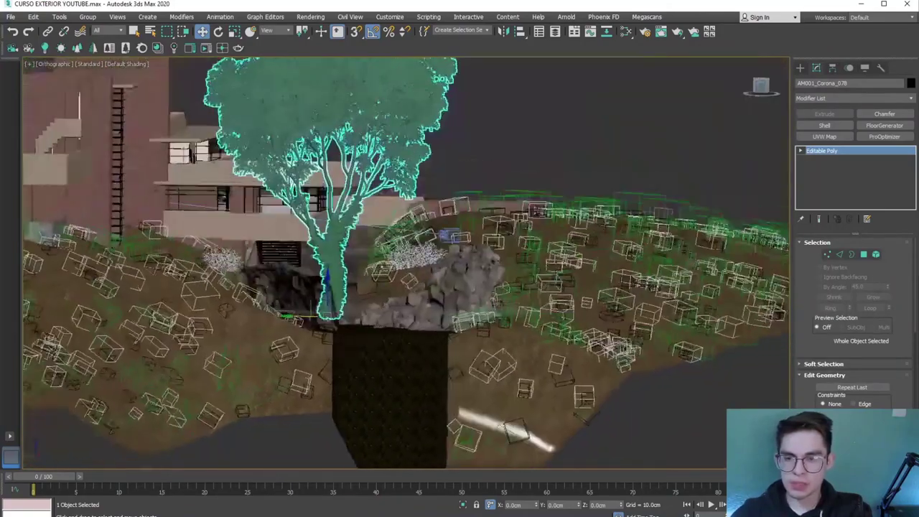
{"action": "key", "text": "alt+w"}
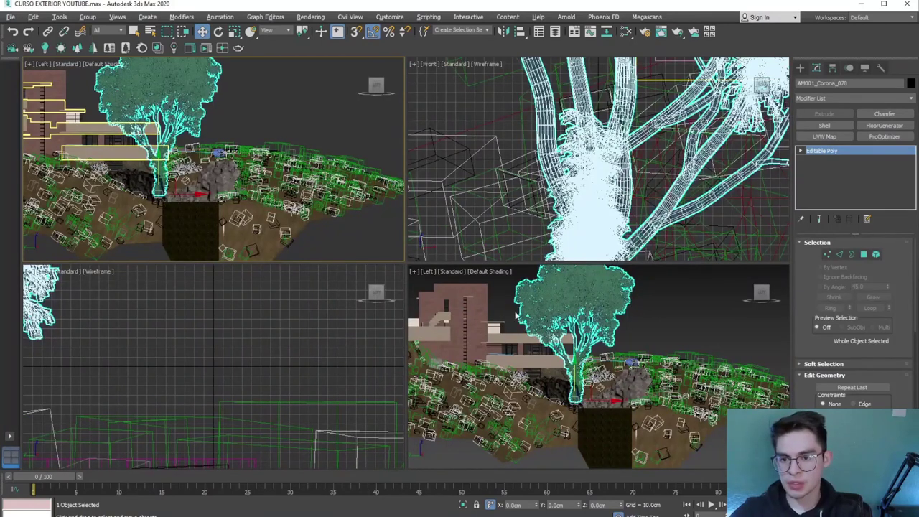
{"action": "left_click", "coordinate": [506, 294]}
{"action": "key", "text": "c"}
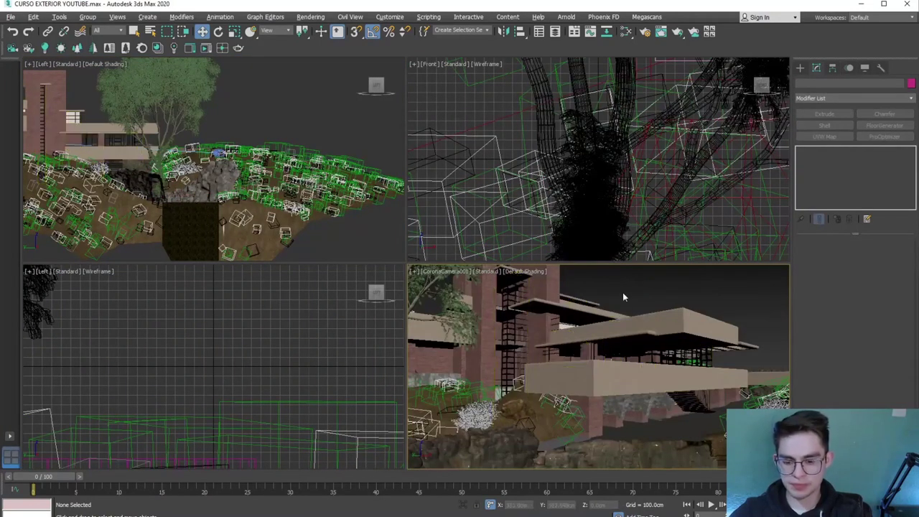
{"action": "key", "text": "shift+f"}
Rotate the tree about Z to suit the camera shot and nudge its position slightly
{"action": "left_click", "coordinate": [622, 292]}
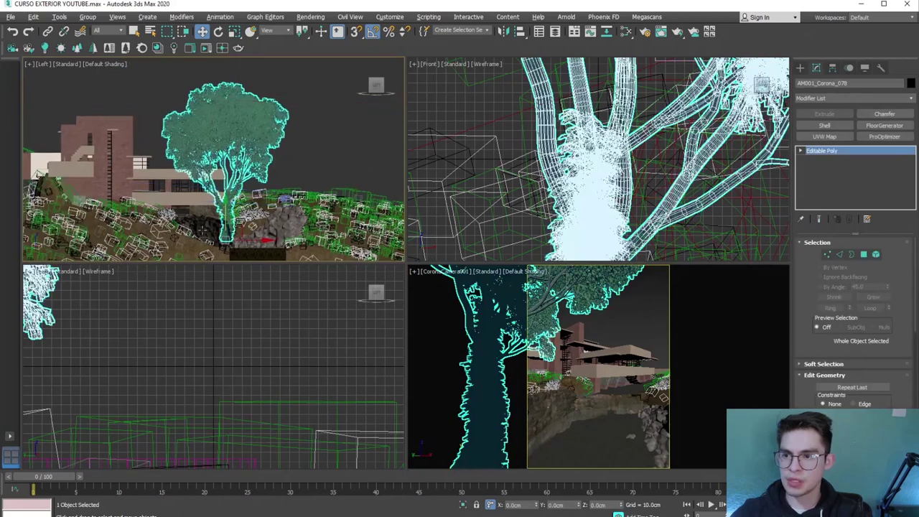
{"action": "scroll", "coordinate": [244, 170], "scroll_direction": "up", "scroll_amount": 3}
{"action": "scroll", "coordinate": [244, 170], "scroll_direction": "up", "scroll_amount": 2}
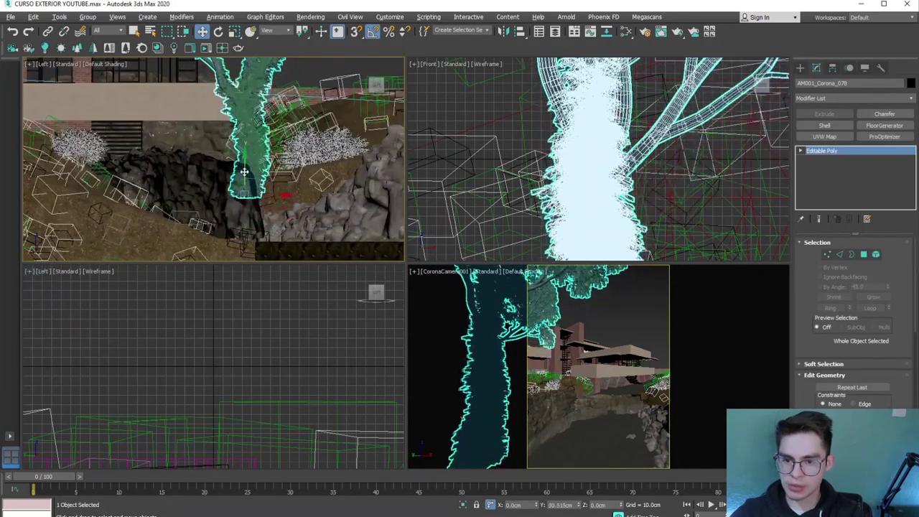
{"action": "middle_click_drag", "start_coordinate": [244, 171], "coordinate": [34, 271], "text": "alt"}
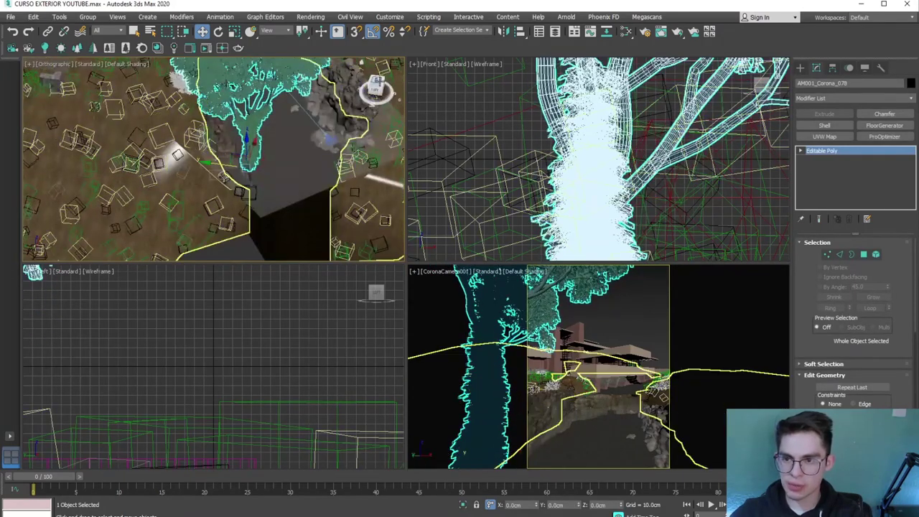
{"action": "left_click", "coordinate": [375, 85]}
{"action": "left_click", "coordinate": [218, 32]}
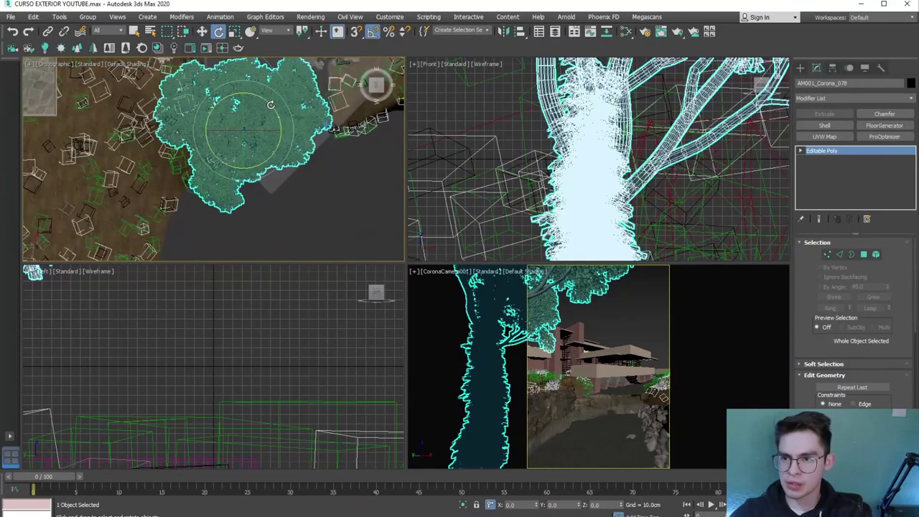
{"action": "left_click_drag", "start_coordinate": [270, 104], "coordinate": [213, 67]}
{"action": "mouse_move", "coordinate": [332, 128]}
{"action": "left_mouse_down"}
{"action": "mouse_move", "coordinate": [284, 126]}
{"action": "mouse_move", "coordinate": [332, 128]}
{"action": "left_mouse_up"}
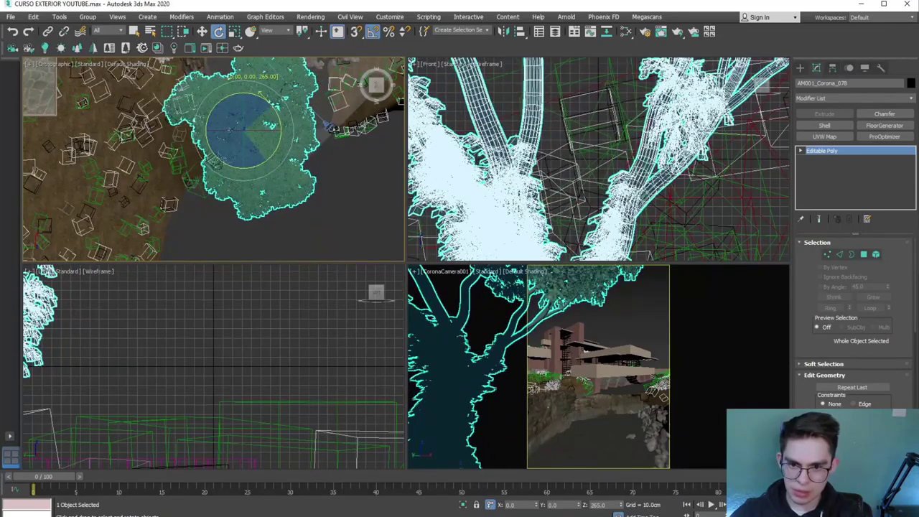
{"action": "key", "text": "w"}
{"action": "left_click_drag", "start_coordinate": [240, 128], "coordinate": [214, 131]}
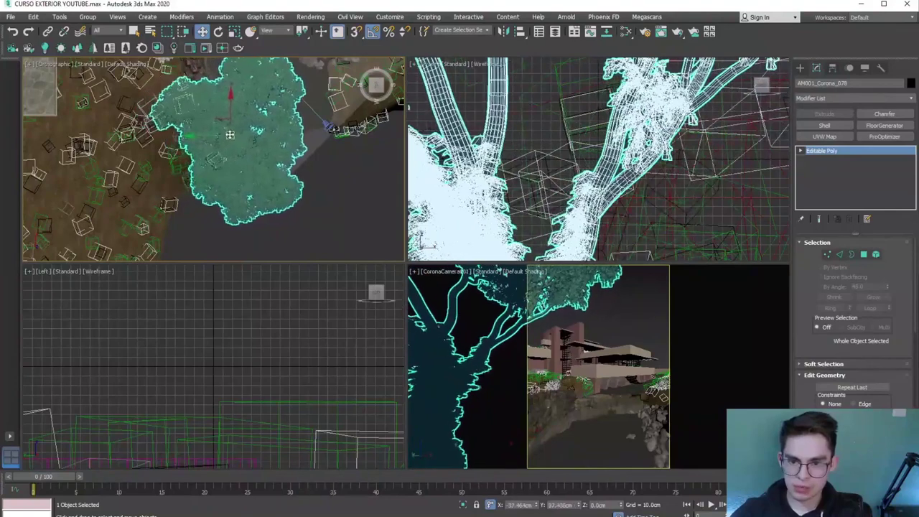
{"action": "left_click_drag", "start_coordinate": [214, 131], "coordinate": [234, 130]}
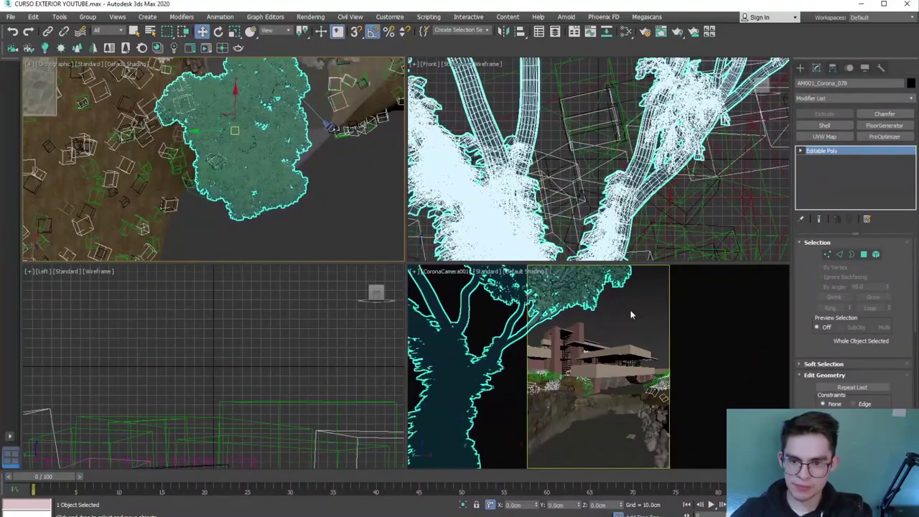
Maximize the camera view, then look at an overview of the whole site
{"action": "left_click", "coordinate": [630, 313]}
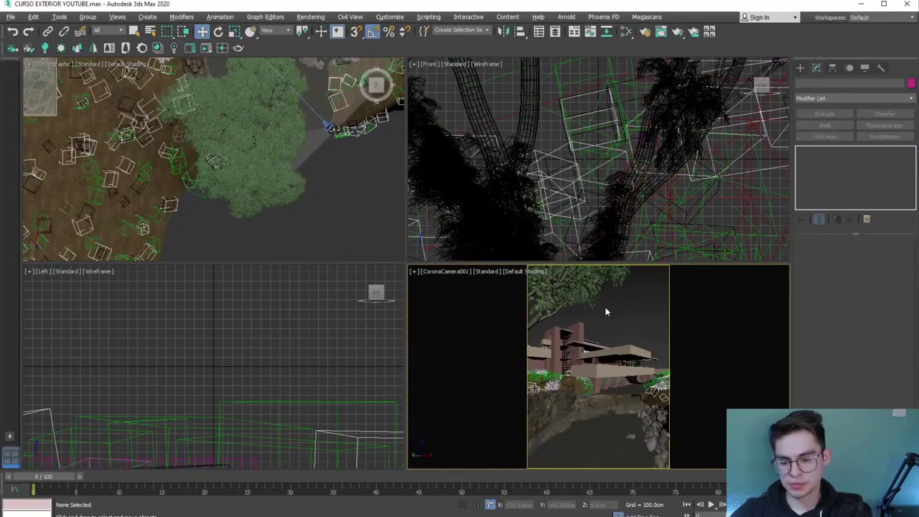
{"action": "key", "text": "alt+w"}
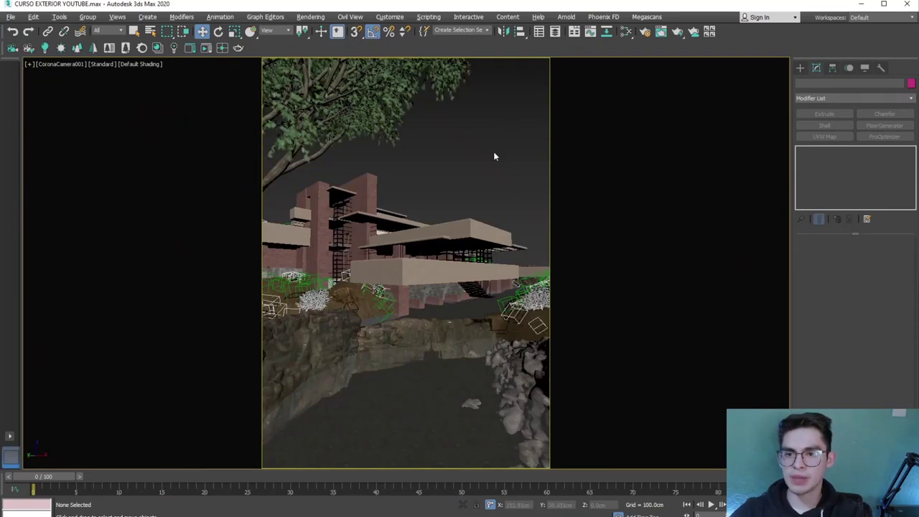
{"action": "key", "text": "t"}
{"action": "mouse_move", "coordinate": [452, 158]}
{"action": "middle_mouse_down", "text": "alt"}
{"action": "mouse_move", "coordinate": [410, 336]}
{"action": "mouse_move", "coordinate": [513, 465]}
{"action": "middle_mouse_up", "text": "alt"}
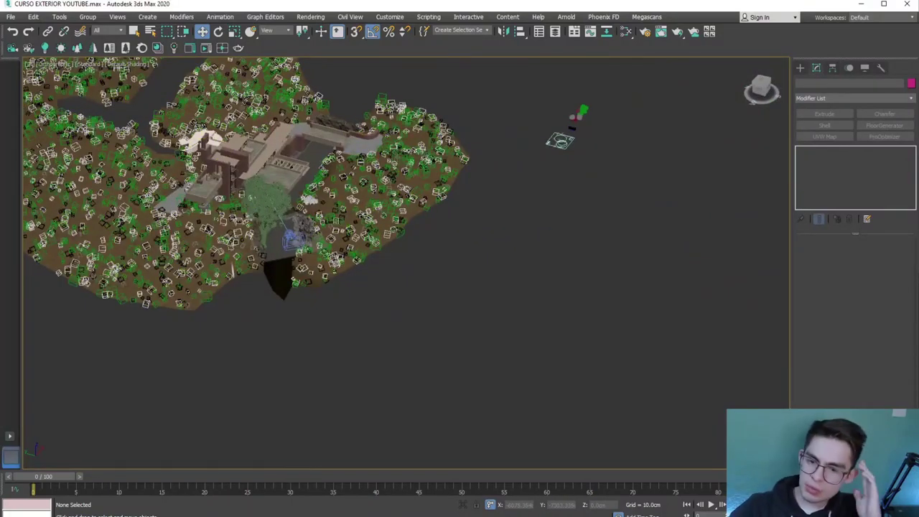
{"action": "key", "text": "alt+Tab"}
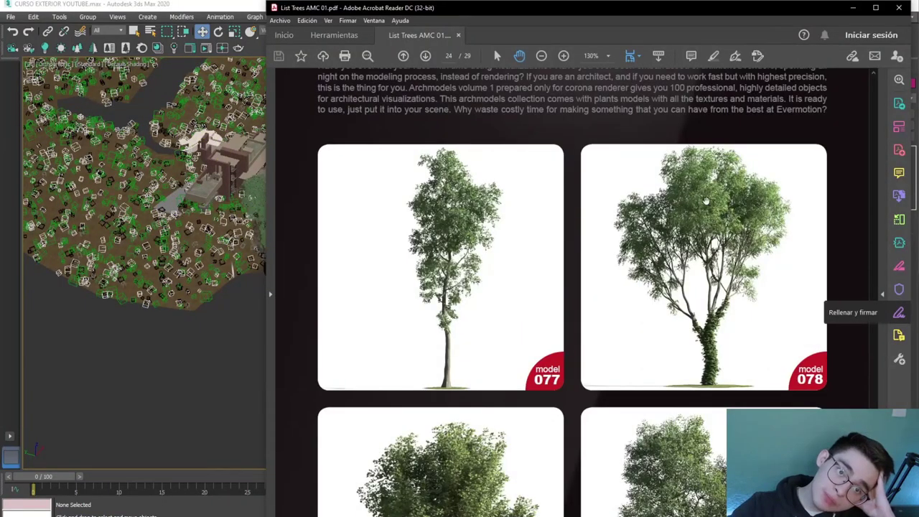
{"action": "scroll", "coordinate": [681, 290], "scroll_direction": "down", "scroll_amount": 5}
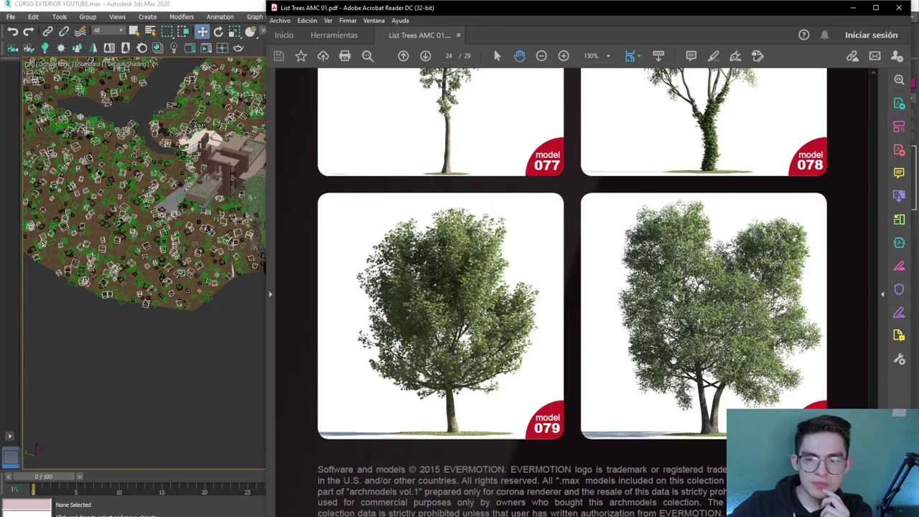
{"action": "scroll", "coordinate": [672, 360], "scroll_direction": "down", "scroll_amount": 5}
{"action": "scroll", "coordinate": [672, 361], "scroll_direction": "down", "scroll_amount": 3}
{"action": "scroll", "coordinate": [672, 360], "scroll_direction": "down", "scroll_amount": 5}
{"action": "scroll", "coordinate": [669, 359], "scroll_direction": "down", "scroll_amount": 1}
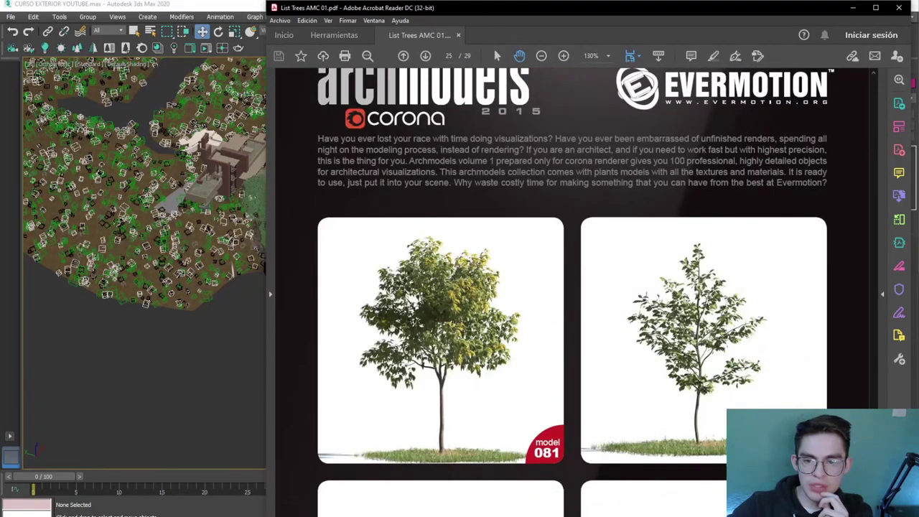
{"action": "scroll", "coordinate": [438, 315], "scroll_direction": "up", "scroll_amount": 3}
{"action": "scroll", "coordinate": [438, 314], "scroll_direction": "up", "scroll_amount": 6}
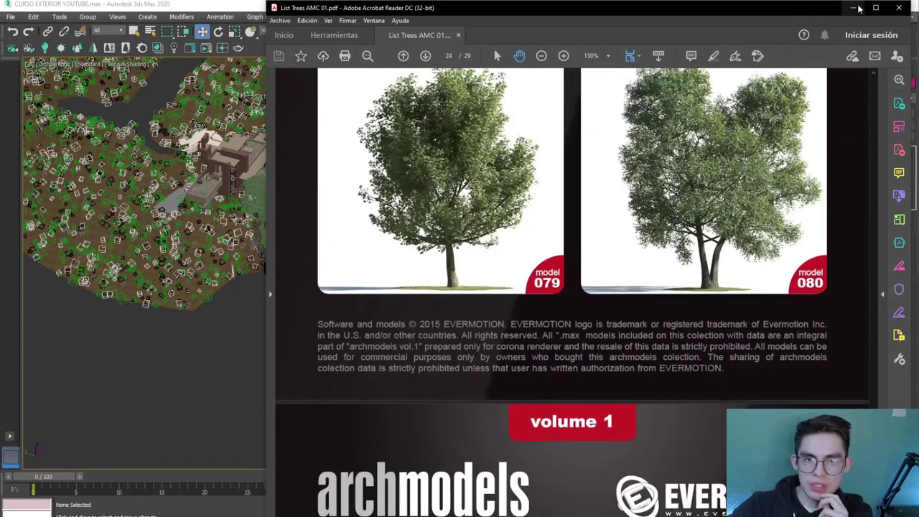
{"action": "left_click", "coordinate": [854, 8]}
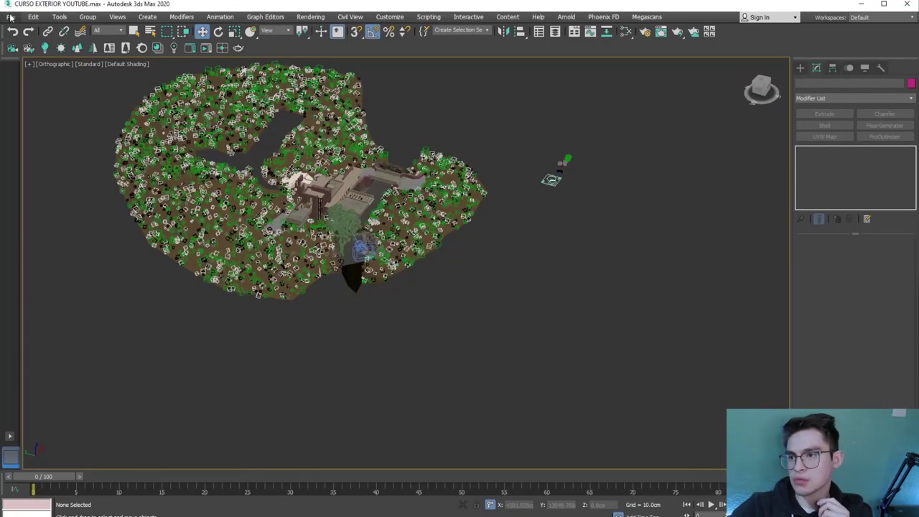
Merge the AM001_Corona_079 tree from 079.max into the scene
{"action": "left_click", "coordinate": [10, 16]}
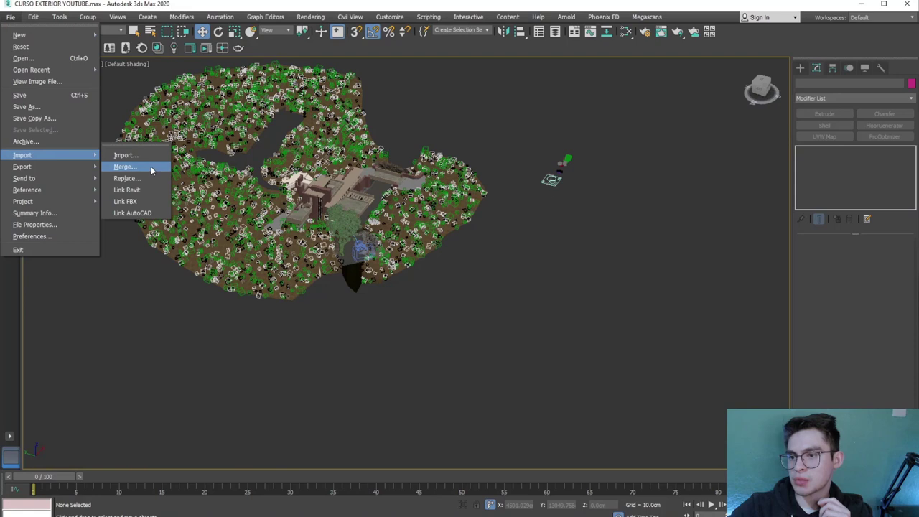
{"action": "left_click", "coordinate": [151, 168]}
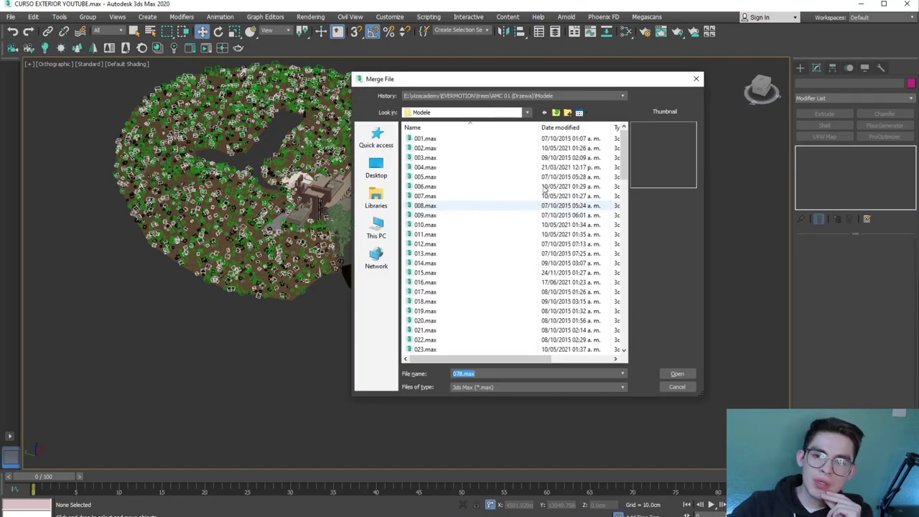
{"action": "key", "text": "alt+Tab"}
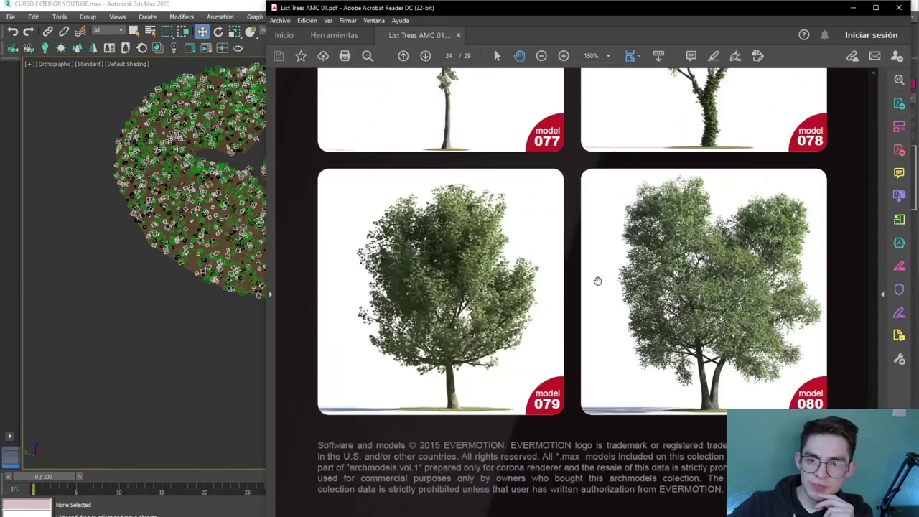
{"action": "scroll", "coordinate": [597, 281], "scroll_direction": "up", "scroll_amount": 3}
{"action": "scroll", "coordinate": [600, 298], "scroll_direction": "down", "scroll_amount": 2}
{"action": "left_click", "coordinate": [853, 8]}
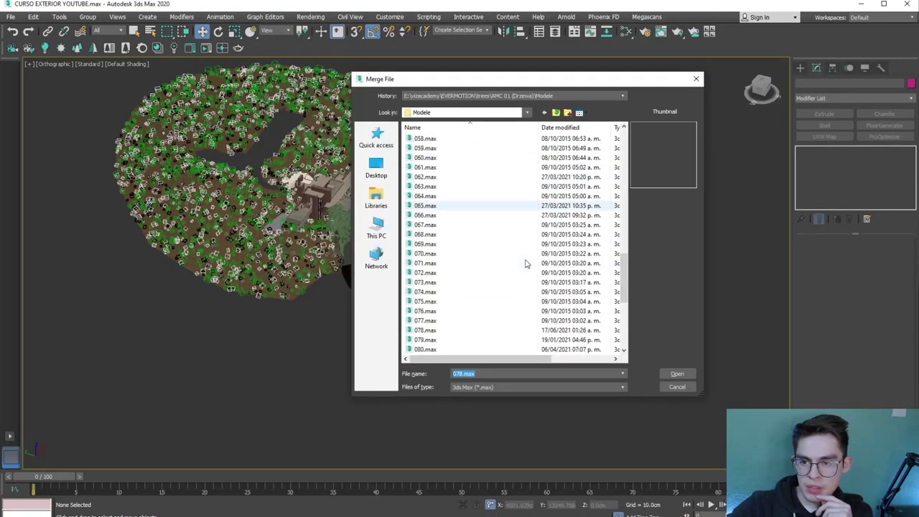
{"action": "scroll", "coordinate": [457, 307], "scroll_direction": "down", "scroll_amount": 3}
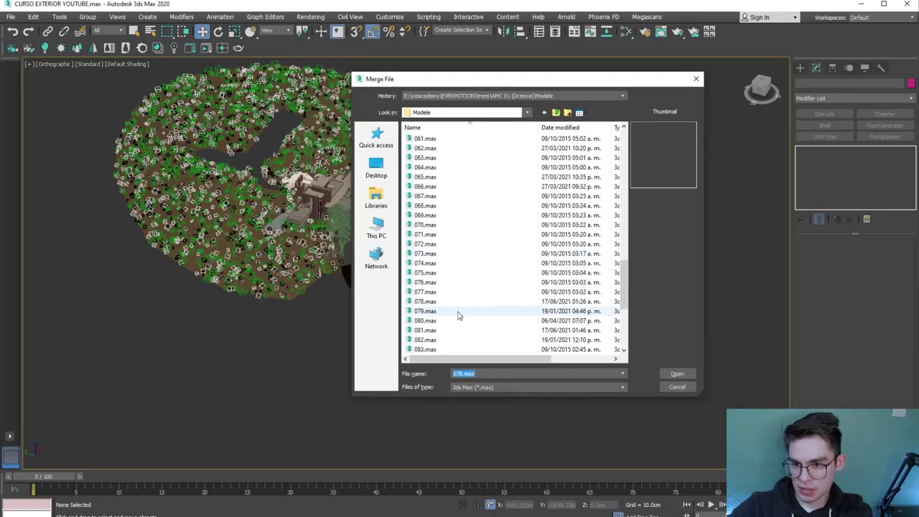
{"action": "left_click", "coordinate": [456, 312]}
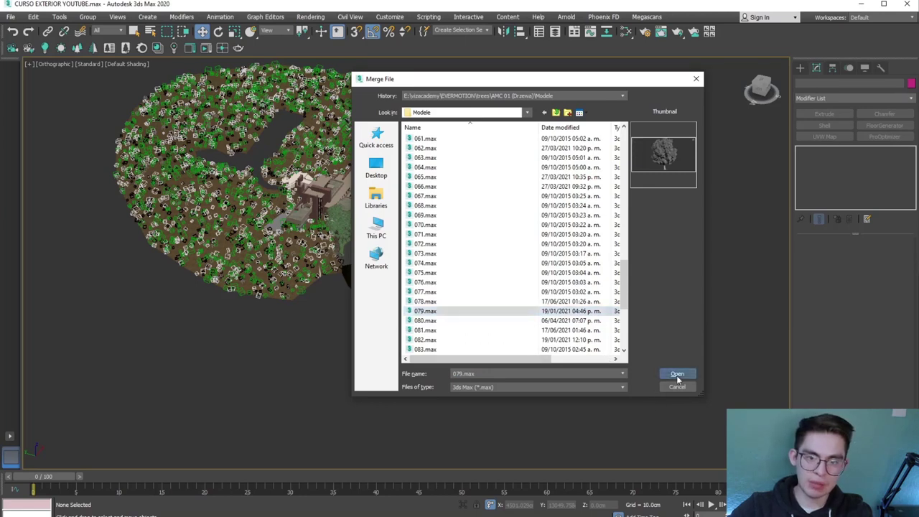
{"action": "left_click", "coordinate": [677, 374]}
{"action": "left_click", "coordinate": [399, 178]}
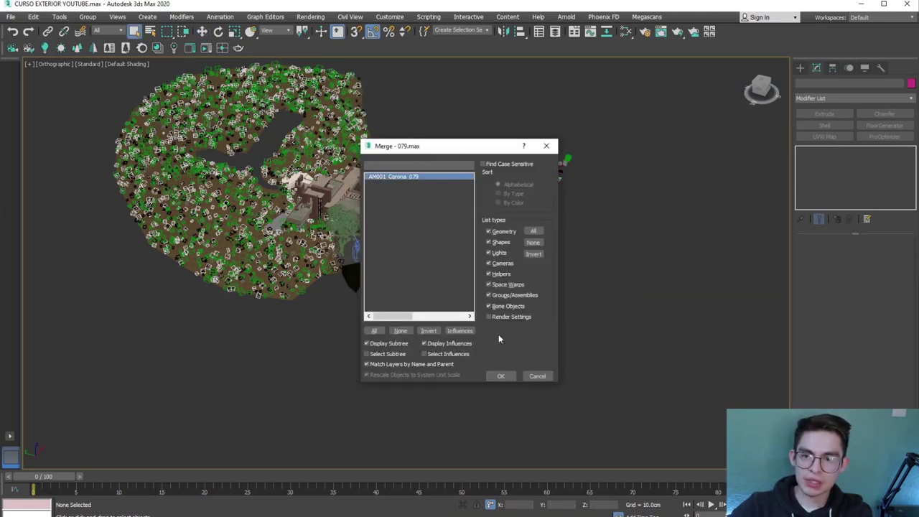
{"action": "left_click", "coordinate": [500, 377]}
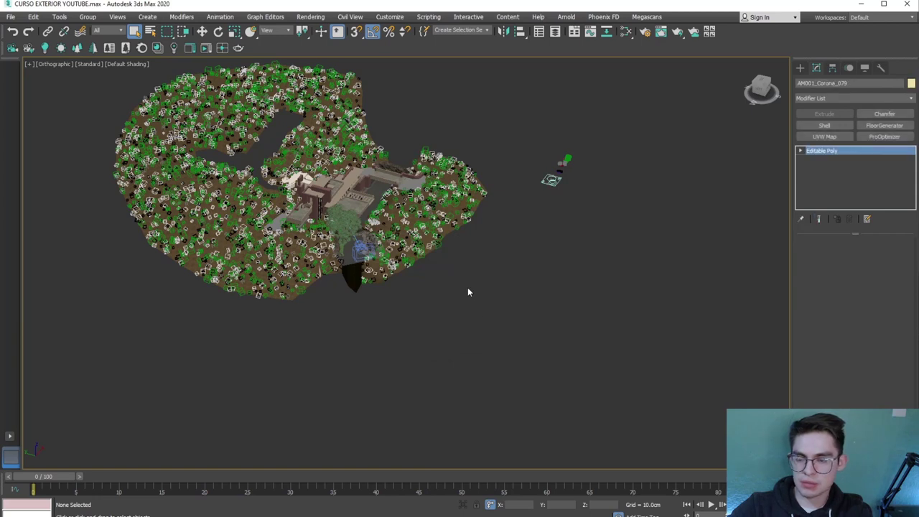
Move the 079 tree aside to the right of the terrain
{"action": "middle_click_drag", "start_coordinate": [462, 268], "coordinate": [458, 271]}
{"action": "key", "text": "w"}
{"action": "left_click_drag", "start_coordinate": [337, 231], "coordinate": [479, 249]}
{"action": "left_click", "coordinate": [516, 406]}
Merge the tree from 080.max and select the new 080 tree
{"action": "left_click", "coordinate": [11, 17]}
{"action": "mouse_move", "coordinate": [24, 143]}
{"action": "left_click", "coordinate": [122, 166]}
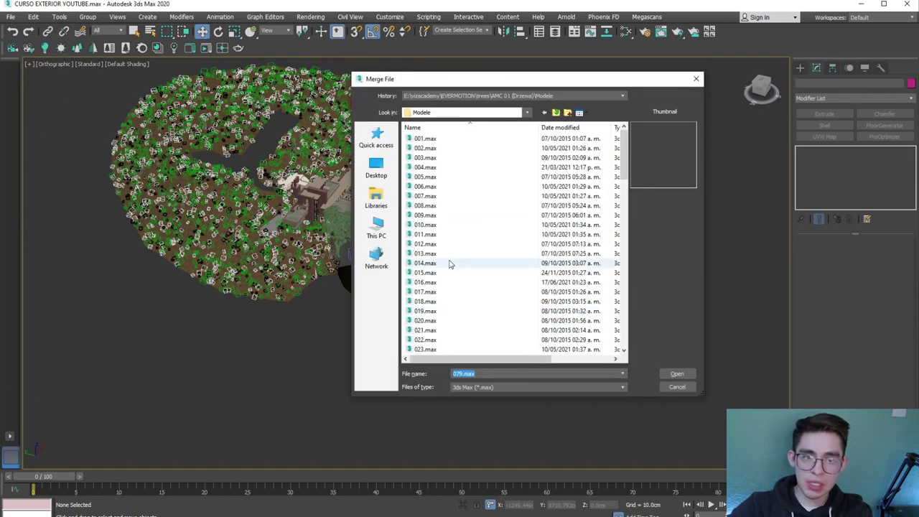
{"action": "scroll", "coordinate": [452, 270], "scroll_direction": "down", "scroll_amount": 6}
{"action": "scroll", "coordinate": [456, 277], "scroll_direction": "down", "scroll_amount": 5}
{"action": "scroll", "coordinate": [462, 286], "scroll_direction": "down", "scroll_amount": 5}
{"action": "scroll", "coordinate": [466, 280], "scroll_direction": "down", "scroll_amount": 4}
{"action": "scroll", "coordinate": [467, 280], "scroll_direction": "down", "scroll_amount": 4}
{"action": "left_click", "coordinate": [444, 217]}
{"action": "left_click", "coordinate": [675, 374]}
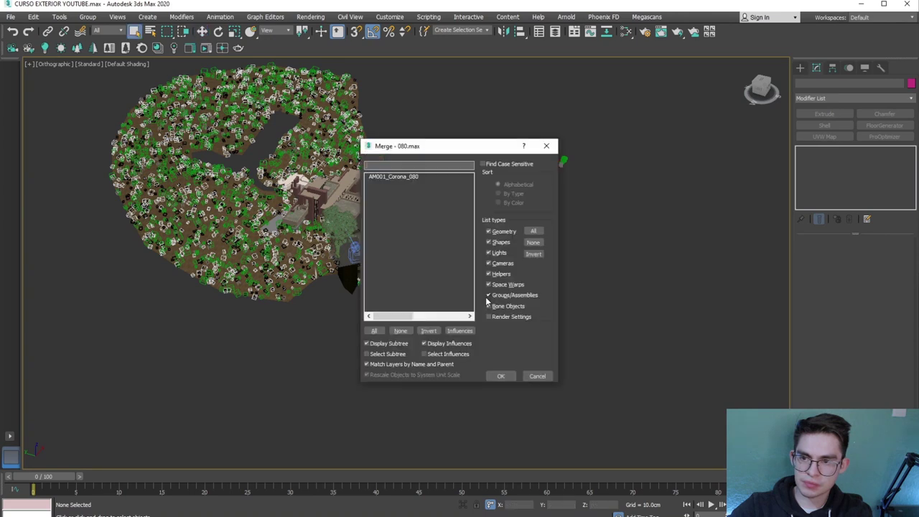
{"action": "left_click", "coordinate": [500, 376]}
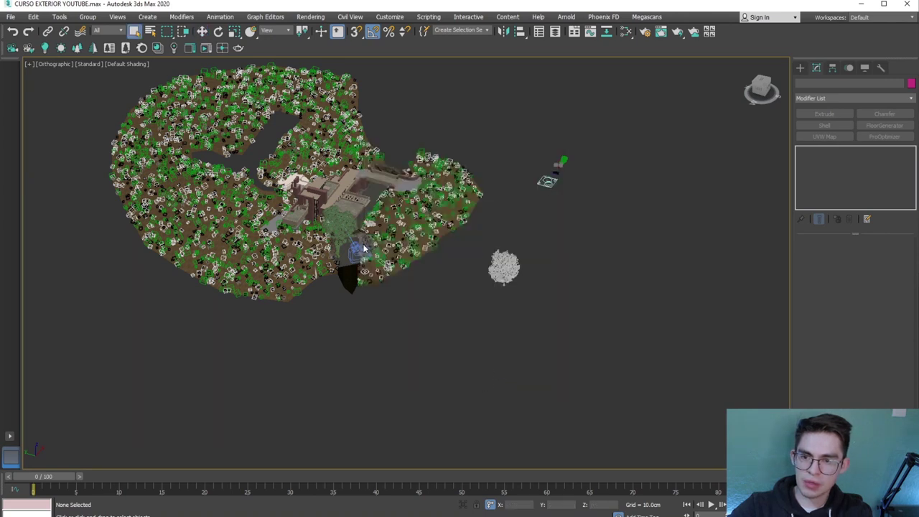
{"action": "left_click", "coordinate": [362, 246]}
Move the 080 tree beside the 079 tree off the terrain
{"action": "key", "text": "w"}
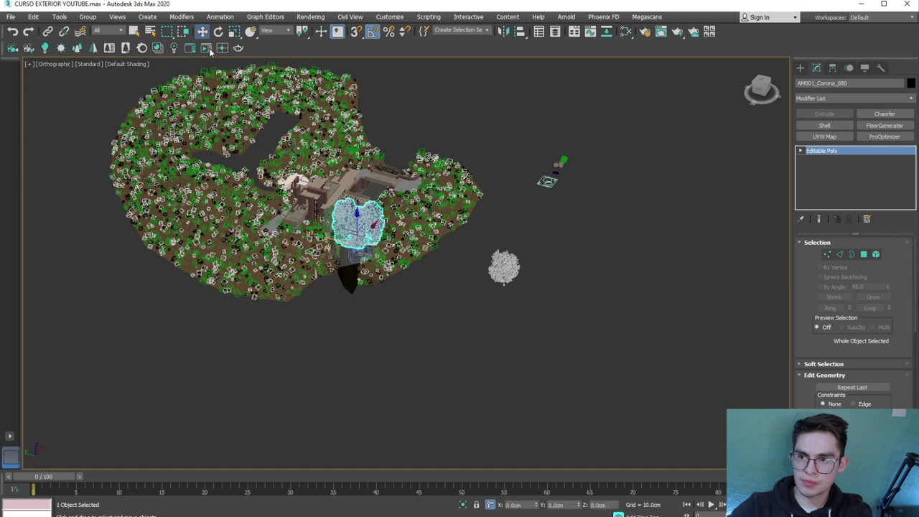
{"action": "left_click_drag", "start_coordinate": [363, 247], "coordinate": [560, 294]}
{"action": "left_click", "coordinate": [490, 350]}
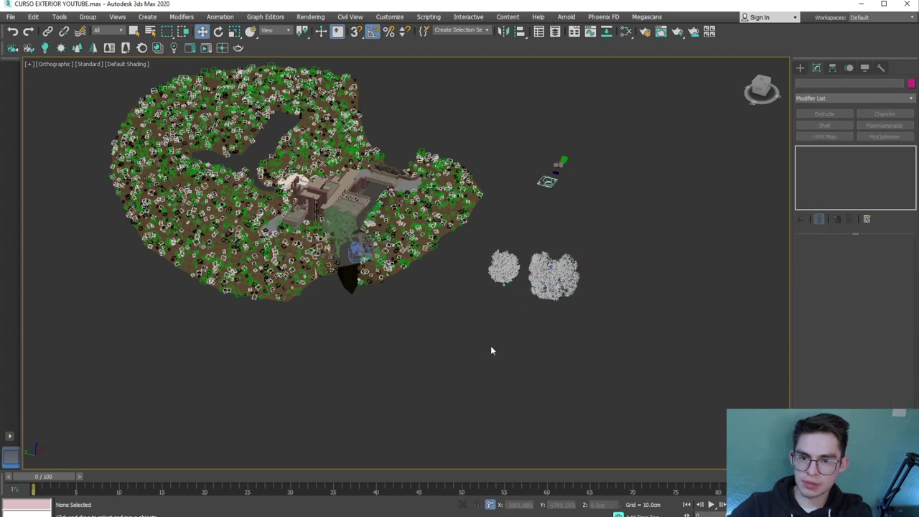
Merge the tree from 081.max and inspect it briefly in isolation
{"action": "left_click", "coordinate": [4, 16]}
{"action": "left_click", "coordinate": [142, 165]}
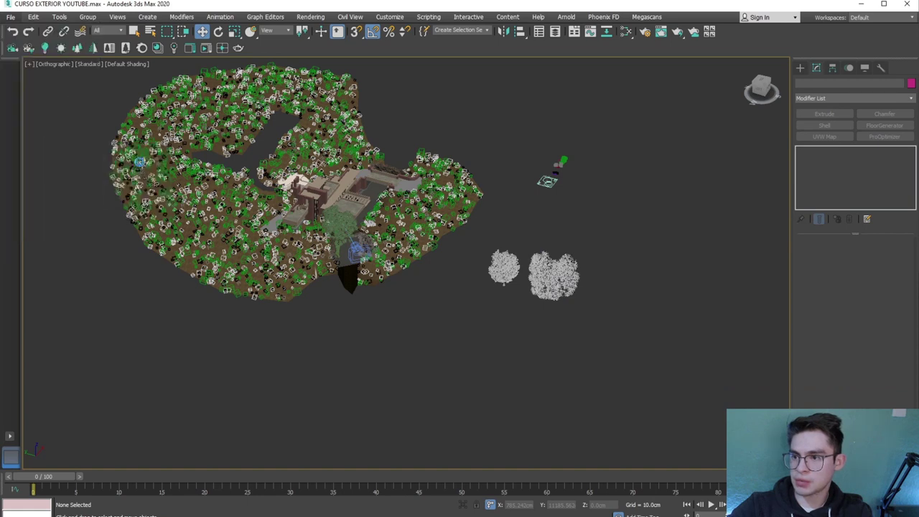
{"action": "scroll", "coordinate": [464, 321], "scroll_direction": "down", "scroll_amount": 3}
{"action": "left_click", "coordinate": [456, 333]}
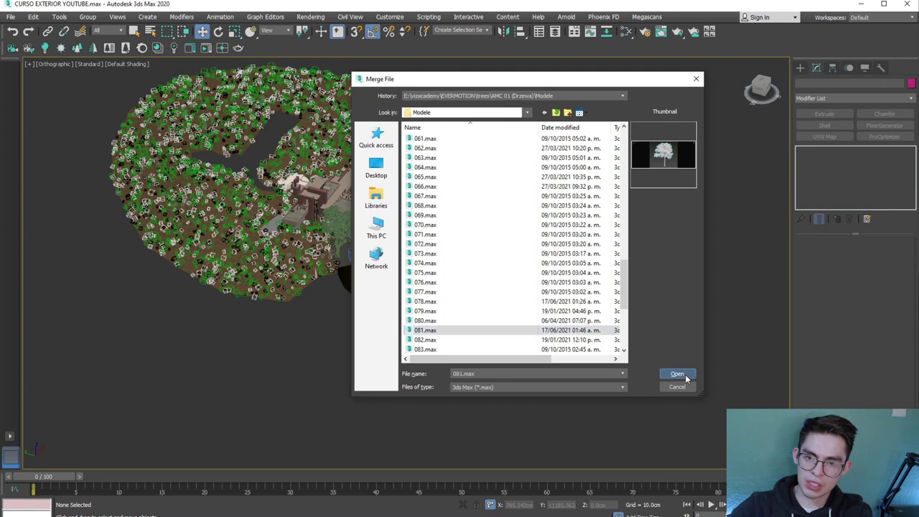
{"action": "left_click", "coordinate": [679, 374]}
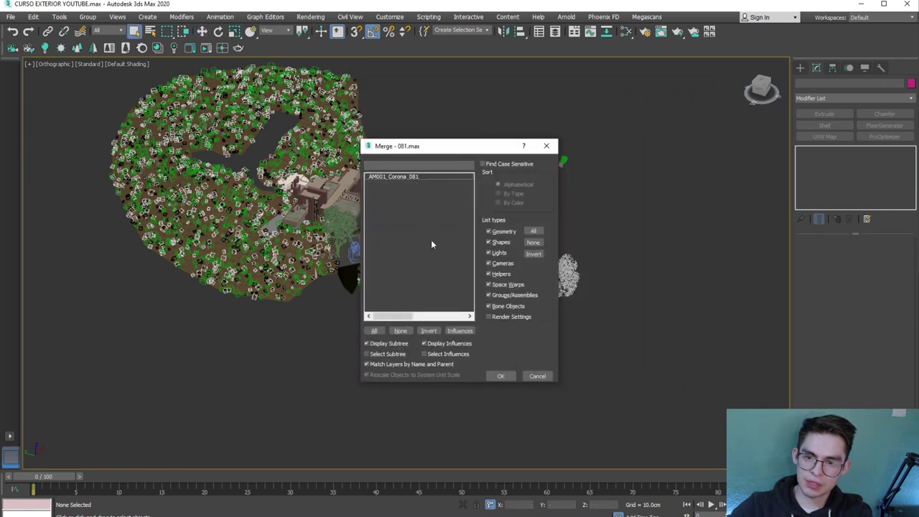
{"action": "left_click", "coordinate": [500, 375]}
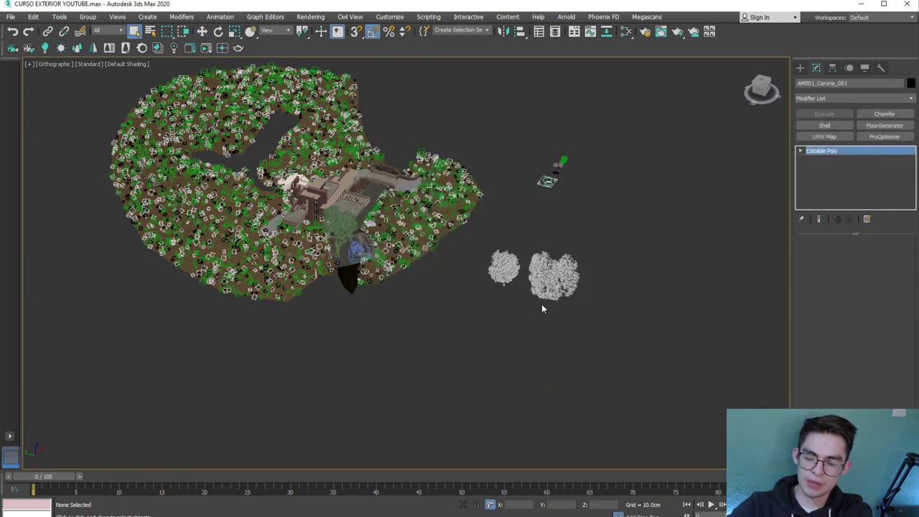
{"action": "key", "text": "alt+q"}
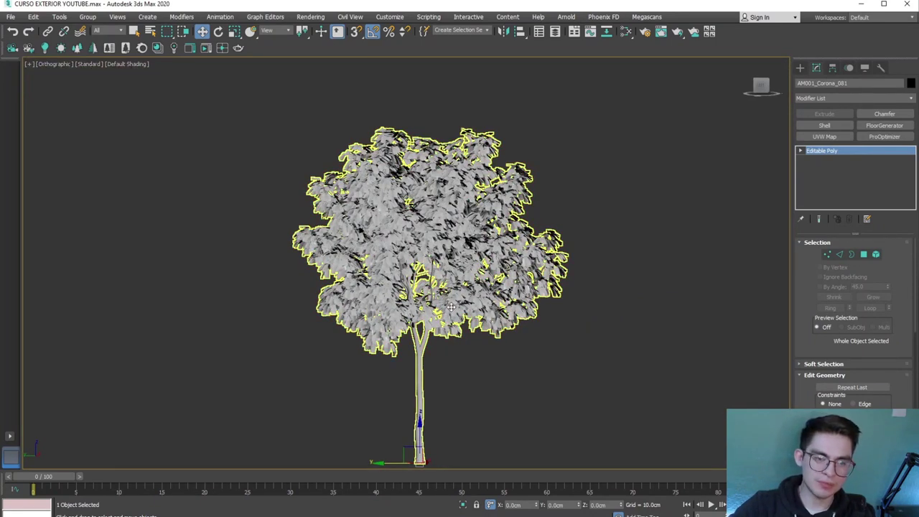
{"action": "key", "text": "alt+q"}
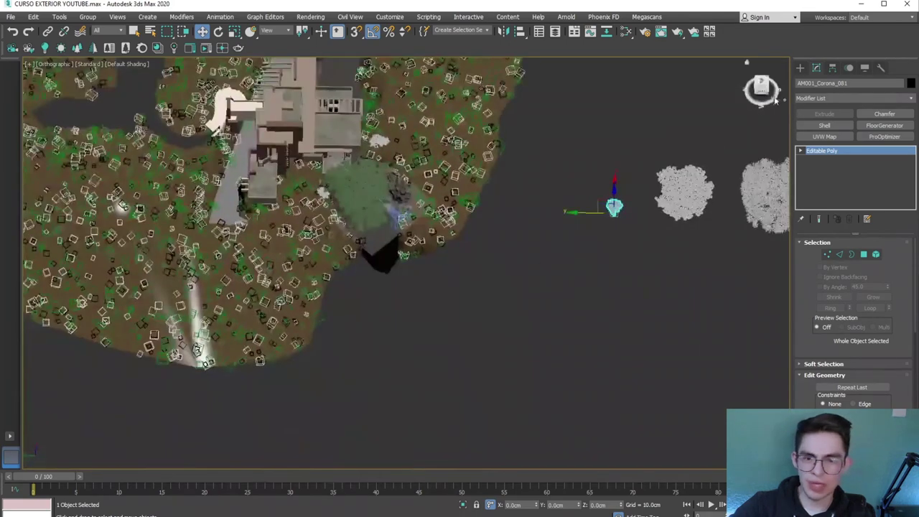
Move the 081 tree onto the grassy shore beside the rocks in Top view
{"action": "scroll", "coordinate": [560, 301], "scroll_direction": "up", "scroll_amount": 3}
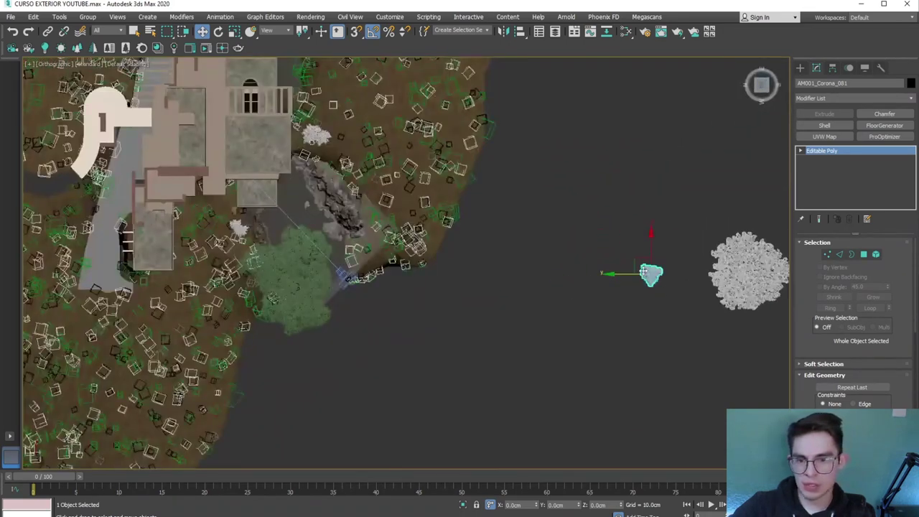
{"action": "left_click_drag", "start_coordinate": [644, 271], "coordinate": [394, 270]}
{"action": "scroll", "coordinate": [377, 314], "scroll_direction": "up", "scroll_amount": 3}
{"action": "scroll", "coordinate": [377, 250], "scroll_direction": "up", "scroll_amount": 2}
{"action": "scroll", "coordinate": [447, 267], "scroll_direction": "up", "scroll_amount": 1}
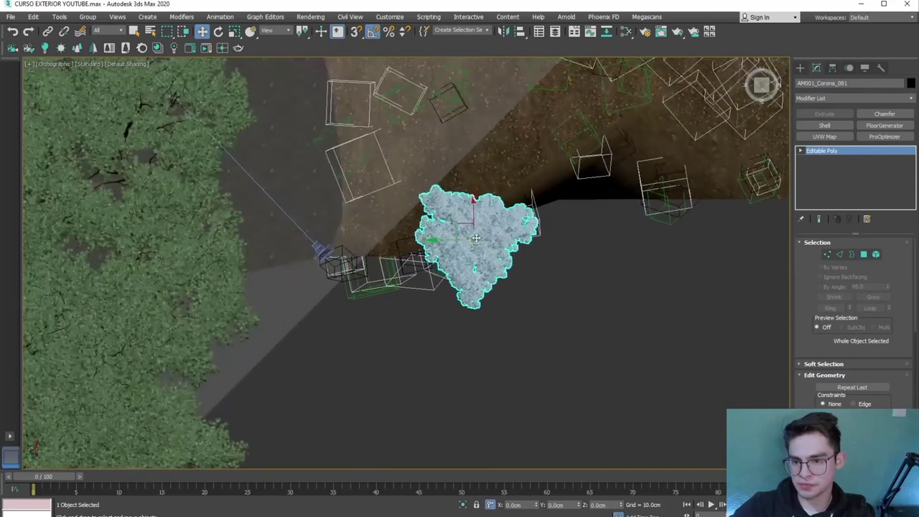
{"action": "left_click_drag", "start_coordinate": [476, 237], "coordinate": [217, 244]}
{"action": "key", "text": "alt+w"}
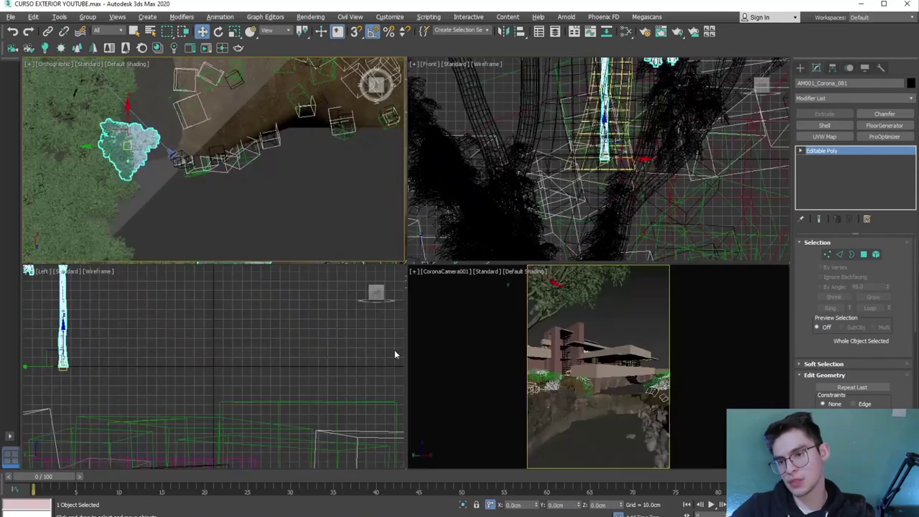
{"action": "scroll", "coordinate": [184, 205], "scroll_direction": "up", "scroll_amount": 3}
{"action": "scroll", "coordinate": [184, 205], "scroll_direction": "up", "scroll_amount": 1}
{"action": "mouse_move", "coordinate": [184, 205]}
{"action": "left_mouse_down"}
{"action": "mouse_move", "coordinate": [210, 183]}
{"action": "mouse_move", "coordinate": [215, 162]}
{"action": "left_mouse_up"}
{"action": "scroll", "coordinate": [215, 162], "scroll_direction": "down", "scroll_amount": 2}
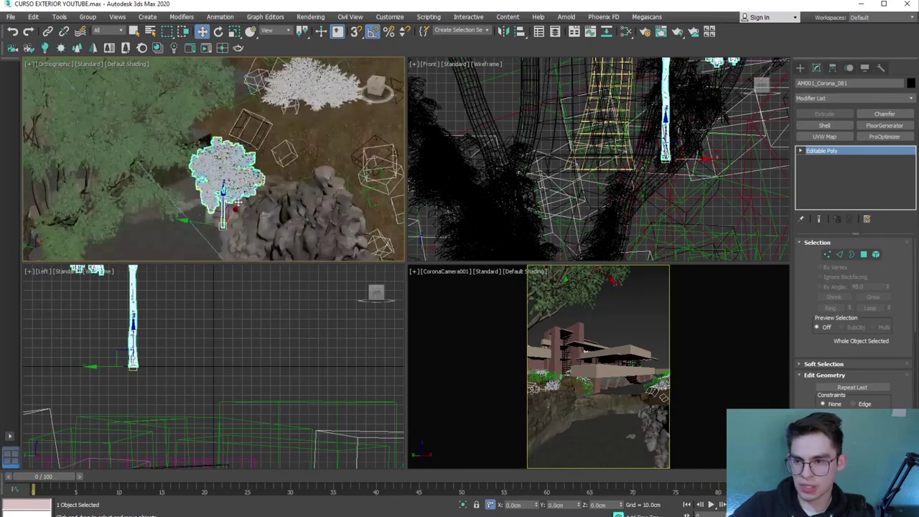
{"action": "scroll", "coordinate": [215, 161], "scroll_direction": "down", "scroll_amount": 2}
Lower the 081 tree to terrain level in Left view and nudge it up-left near the rocks
{"action": "key", "text": "l"}
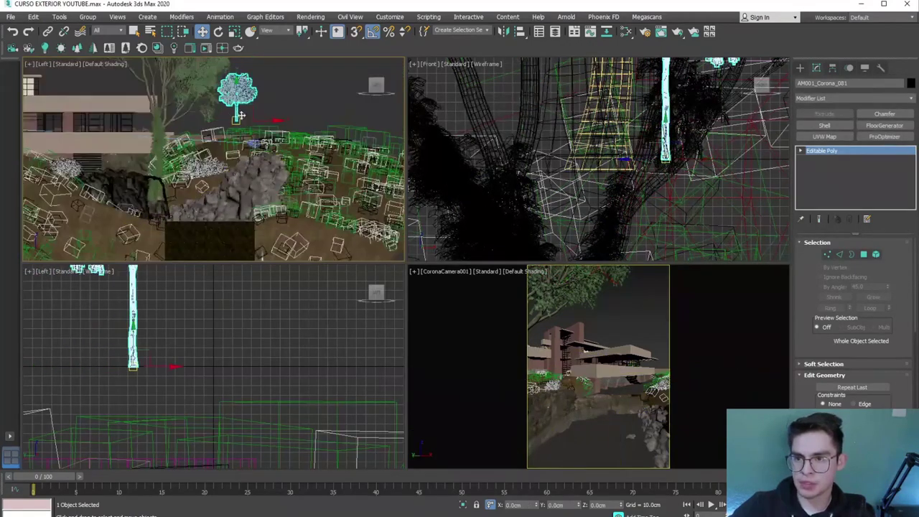
{"action": "left_click_drag", "start_coordinate": [235, 100], "coordinate": [235, 172]}
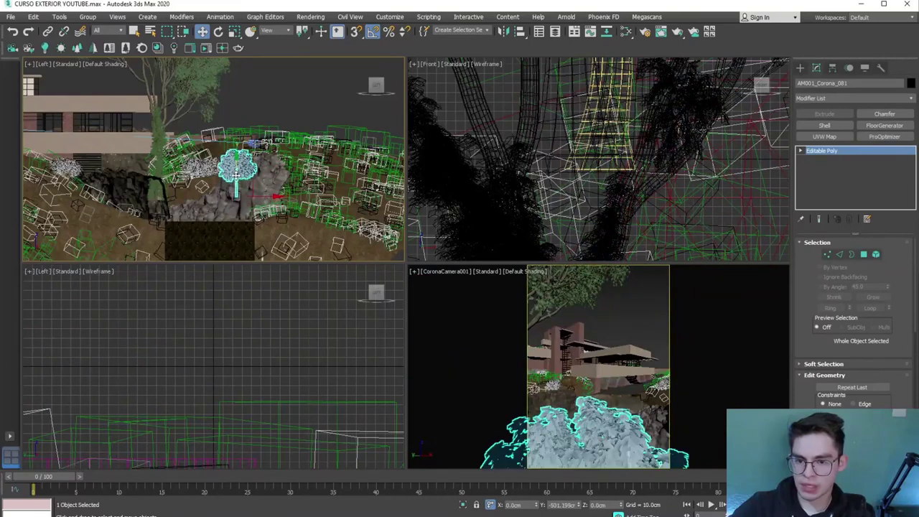
{"action": "mouse_move", "coordinate": [235, 173]}
{"action": "middle_mouse_down", "text": "alt"}
{"action": "mouse_move", "coordinate": [238, 236]}
{"action": "mouse_move", "coordinate": [239, 170]}
{"action": "middle_mouse_up", "text": "alt"}
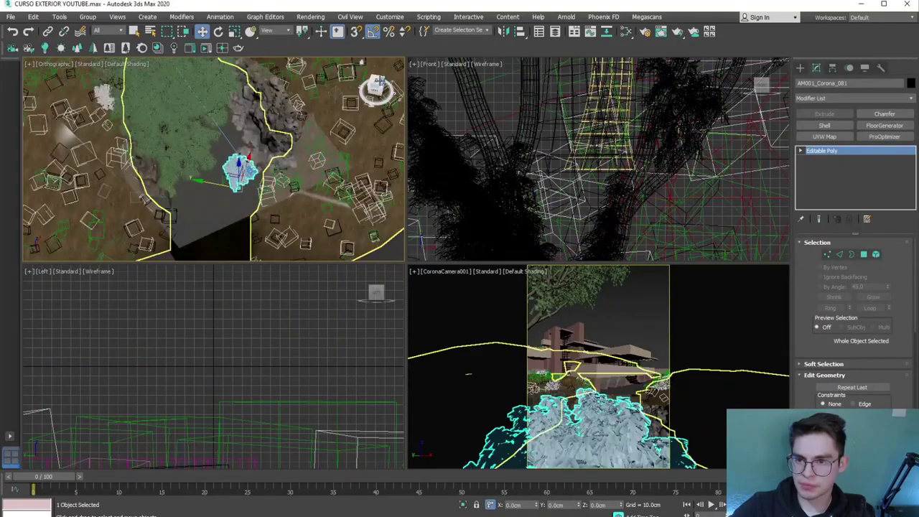
{"action": "scroll", "coordinate": [239, 170], "scroll_direction": "up", "scroll_amount": 2}
{"action": "scroll", "coordinate": [234, 167], "scroll_direction": "up", "scroll_amount": 2}
{"action": "scroll", "coordinate": [219, 156], "scroll_direction": "up", "scroll_amount": 2}
{"action": "mouse_move", "coordinate": [219, 157]}
{"action": "left_mouse_down"}
{"action": "mouse_move", "coordinate": [178, 155]}
{"action": "mouse_move", "coordinate": [133, 185]}
{"action": "left_mouse_up"}
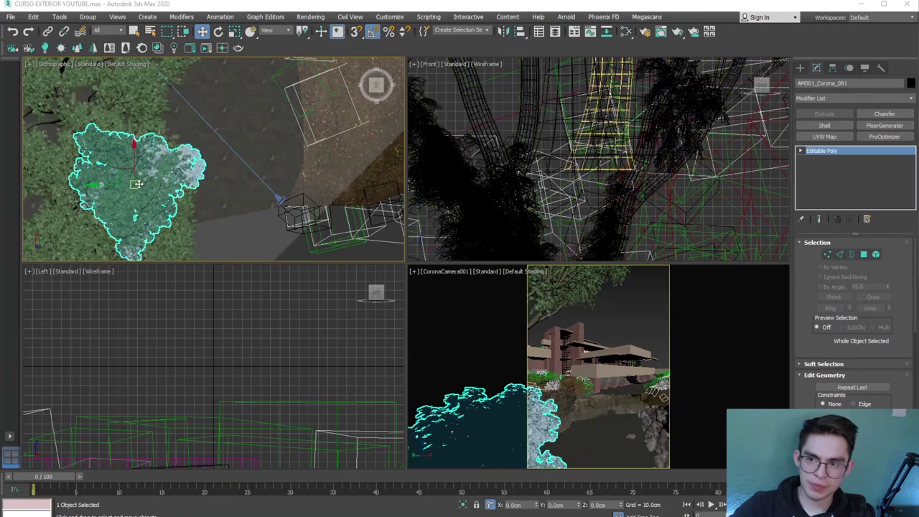
{"action": "left_click_drag", "start_coordinate": [135, 184], "coordinate": [129, 178]}
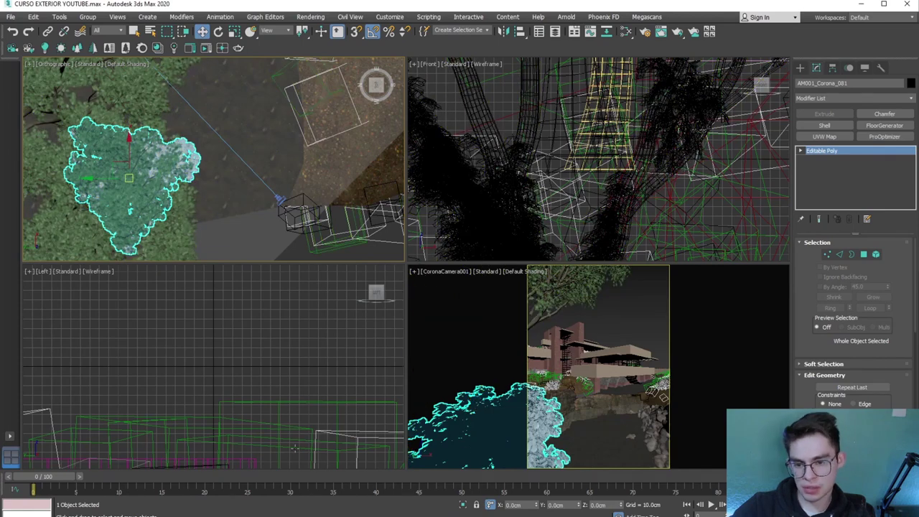
Browse the List Trees AMC 01 catalogue to page 25/29 showing models 081–084, then minimize it
{"action": "key", "text": "alt+Tab"}
{"action": "scroll", "coordinate": [598, 317], "scroll_direction": "down", "scroll_amount": 5}
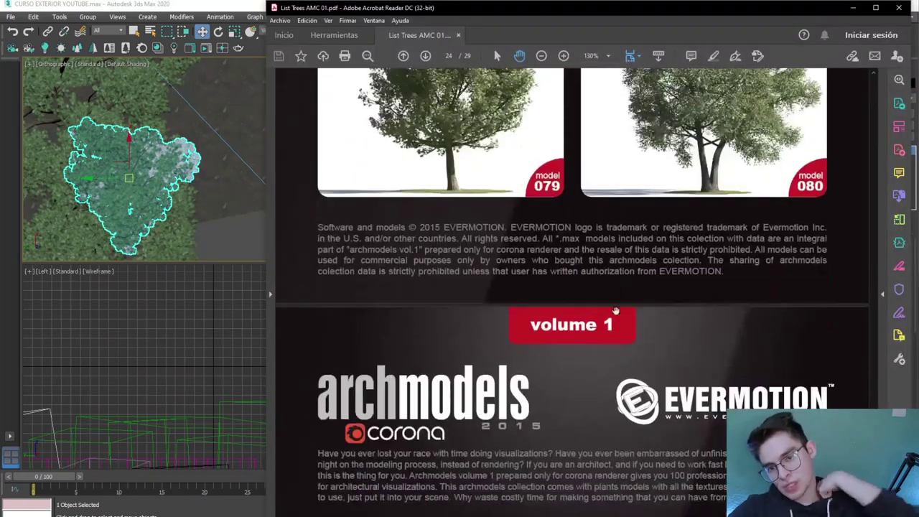
{"action": "scroll", "coordinate": [598, 317], "scroll_direction": "down", "scroll_amount": 5}
{"action": "scroll", "coordinate": [598, 318], "scroll_direction": "down", "scroll_amount": 3}
{"action": "scroll", "coordinate": [598, 317], "scroll_direction": "down", "scroll_amount": 2}
{"action": "scroll", "coordinate": [598, 318], "scroll_direction": "down", "scroll_amount": 3}
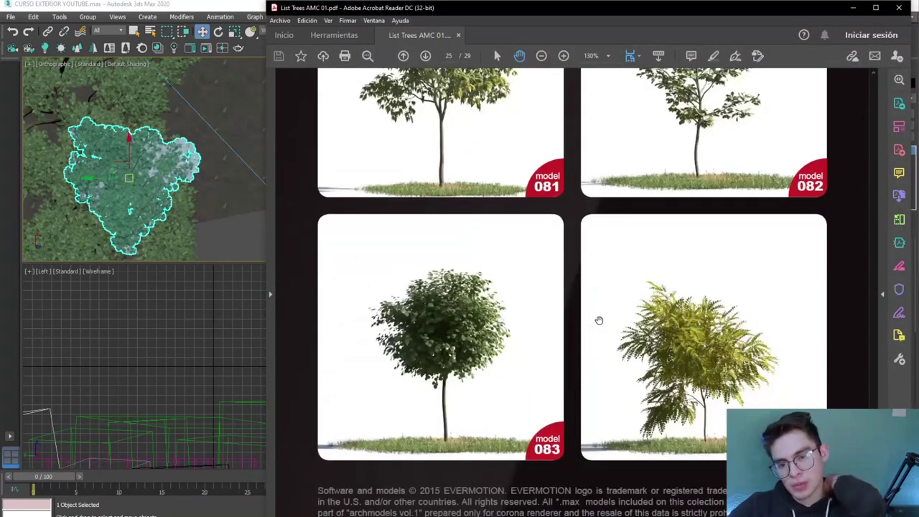
{"action": "scroll", "coordinate": [424, 175], "scroll_direction": "up", "scroll_amount": 3}
{"action": "scroll", "coordinate": [684, 415], "scroll_direction": "down", "scroll_amount": 2}
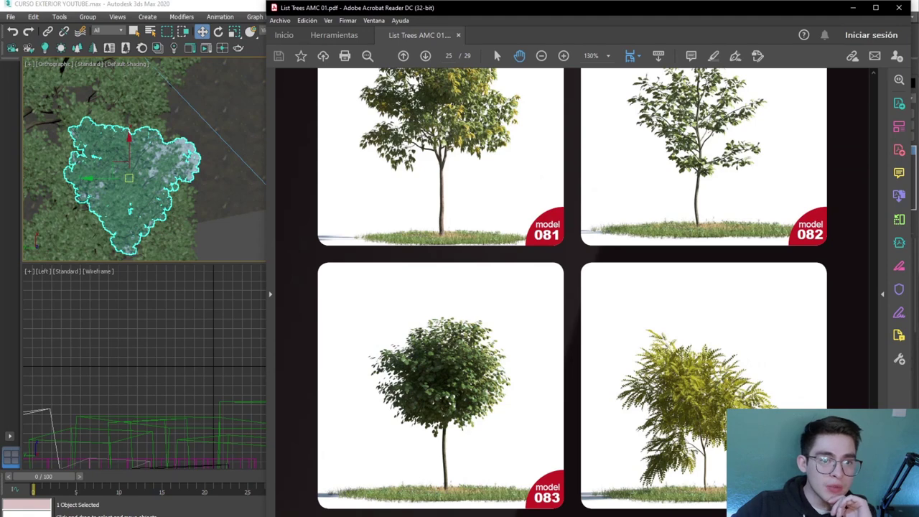
{"action": "left_click", "coordinate": [852, 7]}
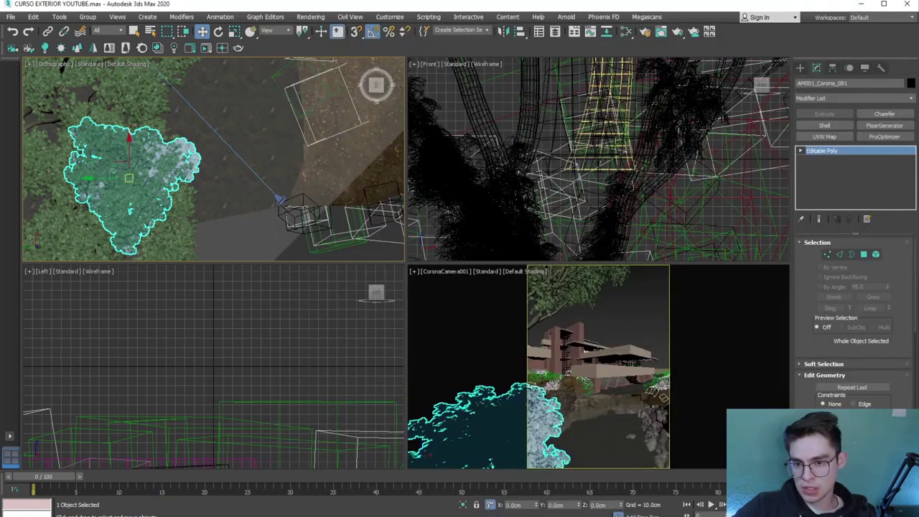
Clear the selection and maximize the top viewport, angled down onto the terrain
{"action": "scroll", "coordinate": [300, 227], "scroll_direction": "down", "scroll_amount": 3}
{"action": "left_click", "coordinate": [304, 234]}
{"action": "key", "text": "alt+w"}
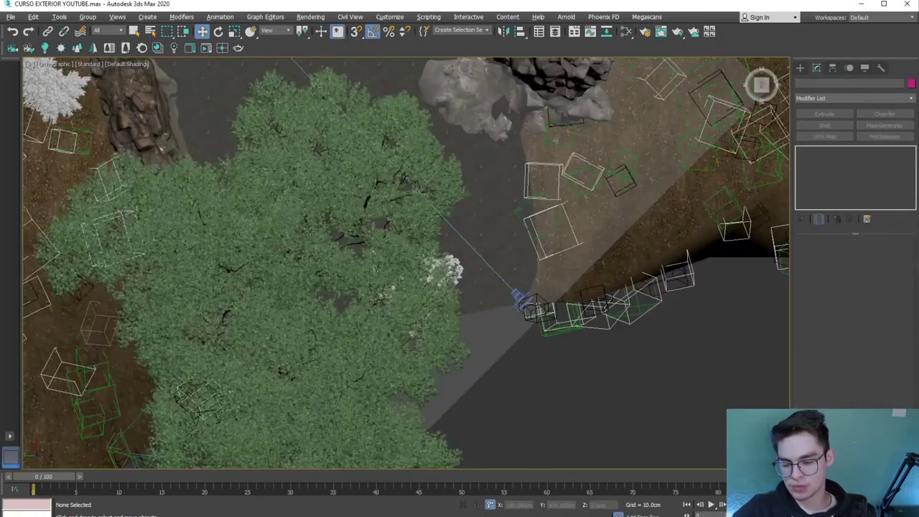
{"action": "scroll", "coordinate": [309, 215], "scroll_direction": "down", "scroll_amount": 3}
{"action": "scroll", "coordinate": [309, 216], "scroll_direction": "down", "scroll_amount": 5}
{"action": "middle_click_drag", "start_coordinate": [345, 230], "coordinate": [369, 246], "text": "alt"}
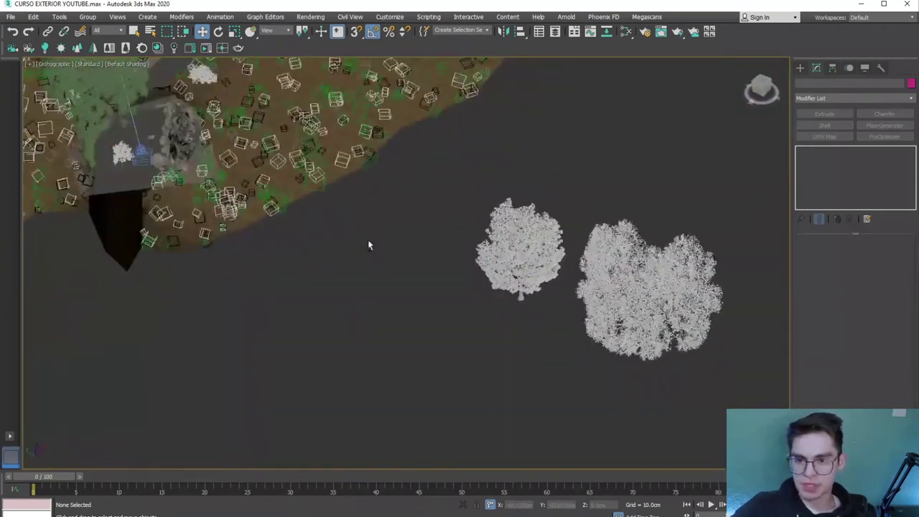
{"action": "scroll", "coordinate": [369, 246], "scroll_direction": "down", "scroll_amount": 2}
Merge the AM001_Corona_084 tree object from 084.max into the scene
{"action": "left_click", "coordinate": [10, 16]}
{"action": "mouse_move", "coordinate": [23, 155]}
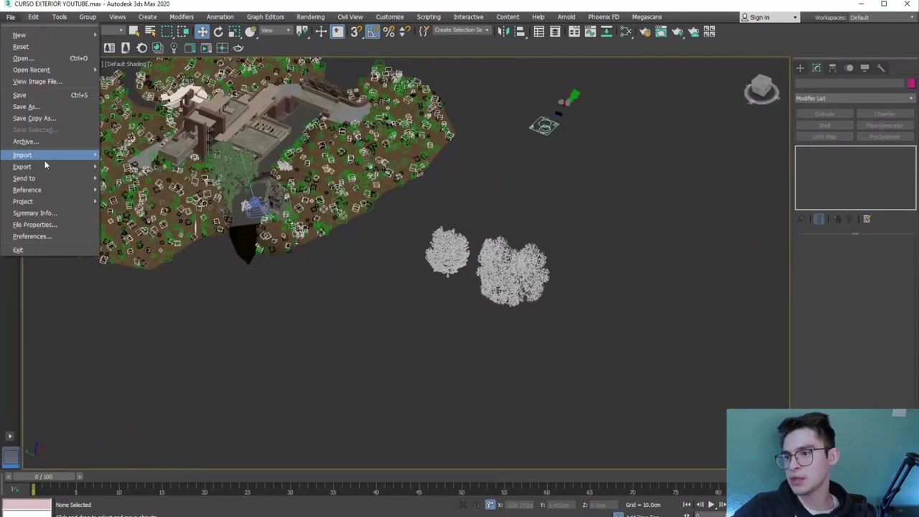
{"action": "left_click", "coordinate": [119, 167]}
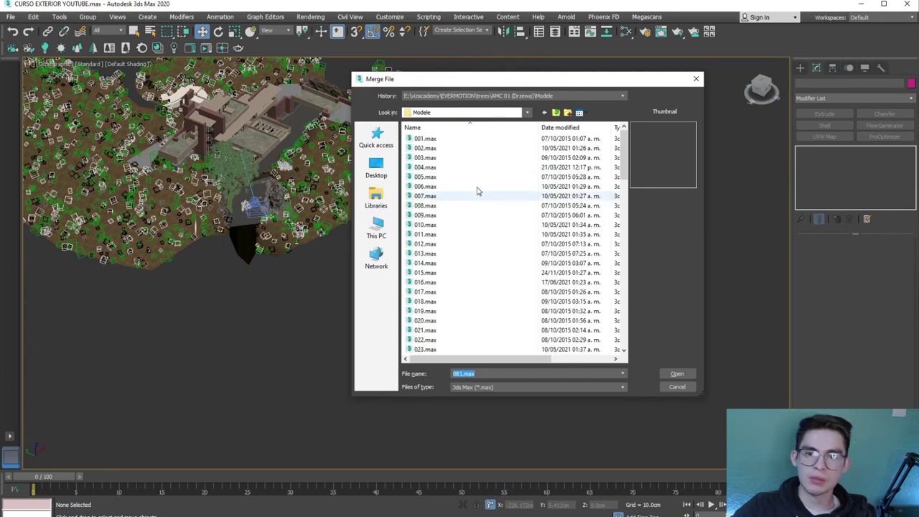
{"action": "scroll", "coordinate": [521, 219], "scroll_direction": "down", "scroll_amount": 3}
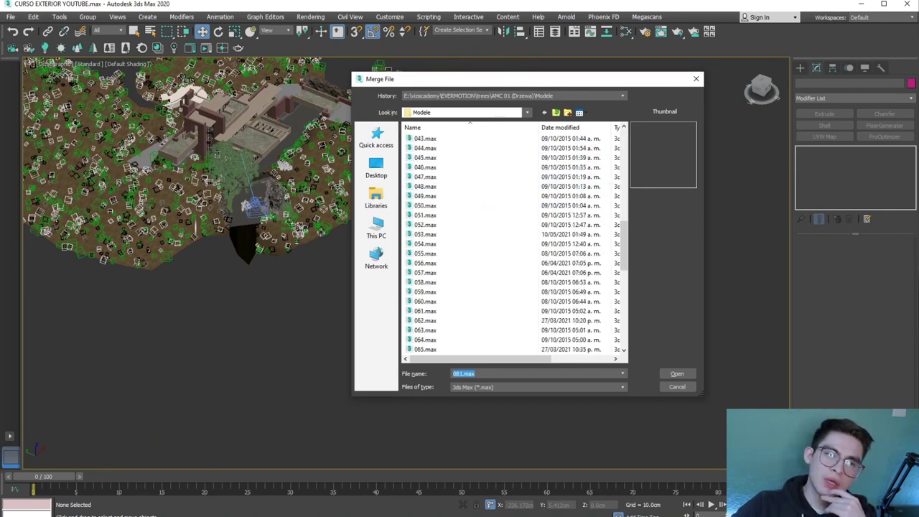
{"action": "scroll", "coordinate": [464, 252], "scroll_direction": "down", "scroll_amount": 3}
{"action": "scroll", "coordinate": [467, 262], "scroll_direction": "down", "scroll_amount": 3}
{"action": "scroll", "coordinate": [445, 242], "scroll_direction": "down", "scroll_amount": 3}
{"action": "scroll", "coordinate": [451, 204], "scroll_direction": "down", "scroll_amount": 3}
{"action": "left_click", "coordinate": [451, 197]}
{"action": "left_click", "coordinate": [674, 373]}
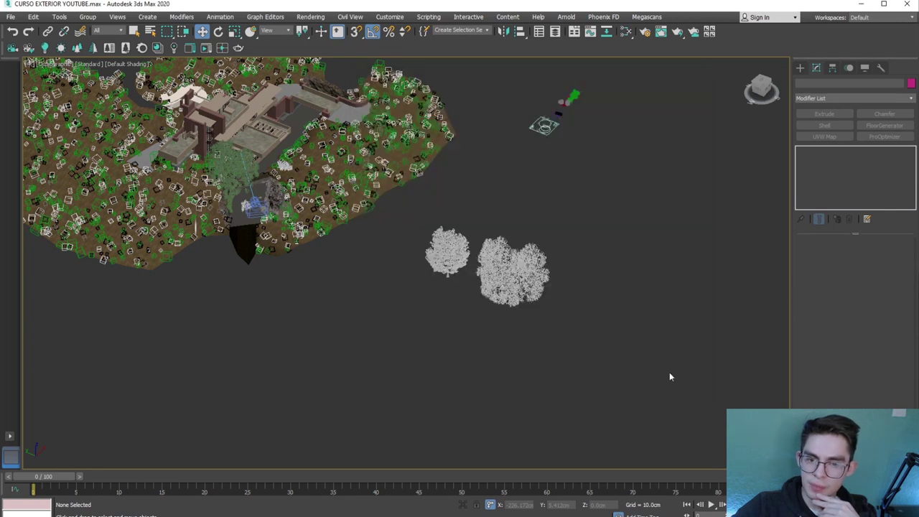
{"action": "left_click", "coordinate": [400, 177]}
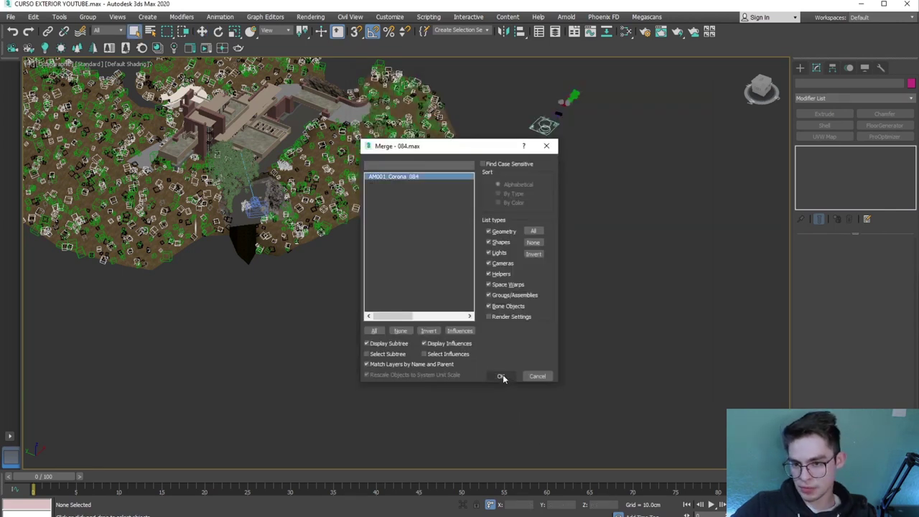
{"action": "left_click", "coordinate": [501, 376]}
Move the new tree 084 toward the cliff rocks in the top view
{"action": "scroll", "coordinate": [319, 242], "scroll_direction": "up", "scroll_amount": 4}
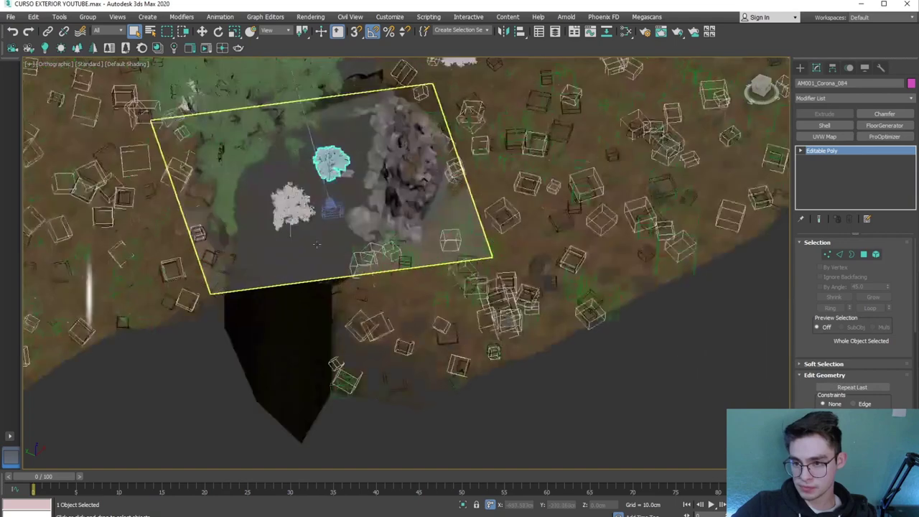
{"action": "scroll", "coordinate": [319, 242], "scroll_direction": "up", "scroll_amount": 2}
{"action": "scroll", "coordinate": [319, 242], "scroll_direction": "up", "scroll_amount": 2}
{"action": "scroll", "coordinate": [330, 164], "scroll_direction": "up", "scroll_amount": 3}
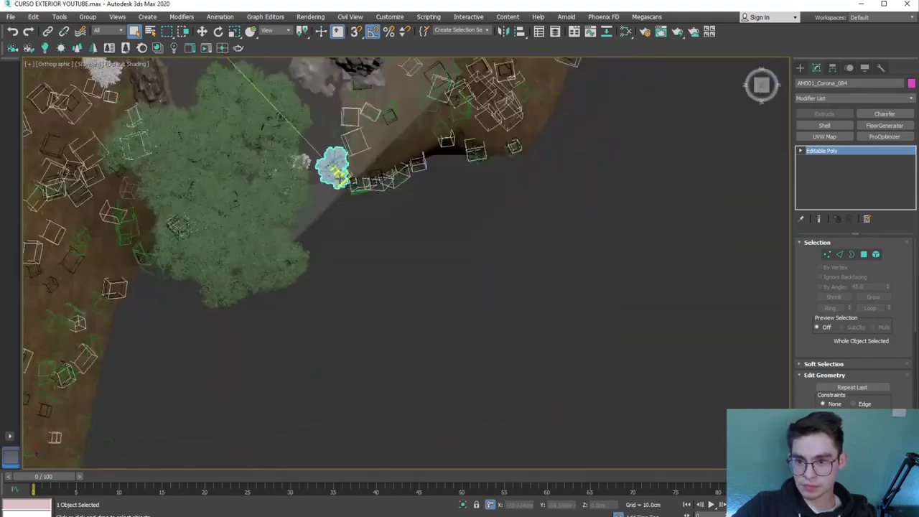
{"action": "scroll", "coordinate": [330, 164], "scroll_direction": "up", "scroll_amount": 2}
{"action": "scroll", "coordinate": [337, 187], "scroll_direction": "up", "scroll_amount": 2}
{"action": "key", "text": "w"}
{"action": "left_click_drag", "start_coordinate": [371, 214], "coordinate": [339, 192]}
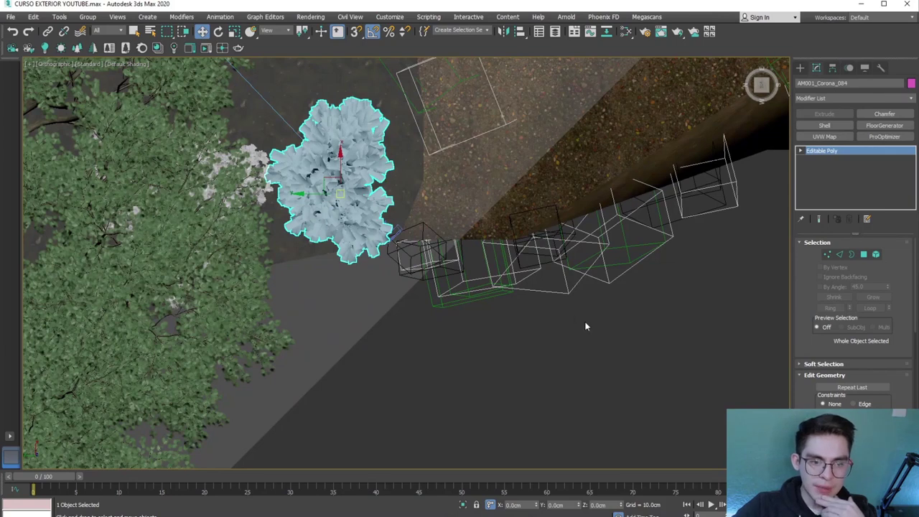
{"action": "left_click_drag", "start_coordinate": [336, 195], "coordinate": [332, 180]}
Lower the tree from the sky down onto the rocks using the Left view
{"action": "left_click", "coordinate": [219, 36]}
{"action": "key", "text": "w"}
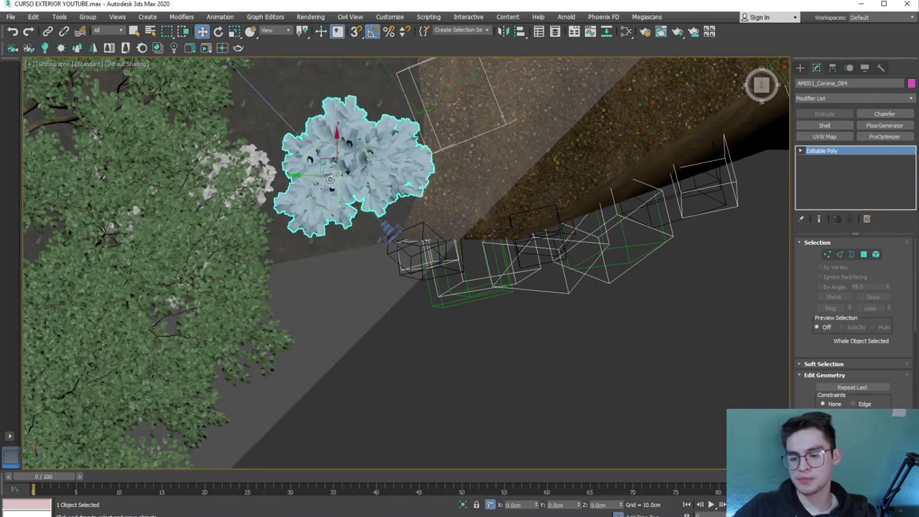
{"action": "scroll", "coordinate": [336, 177], "scroll_direction": "down", "scroll_amount": 2}
{"action": "scroll", "coordinate": [334, 184], "scroll_direction": "down", "scroll_amount": 2}
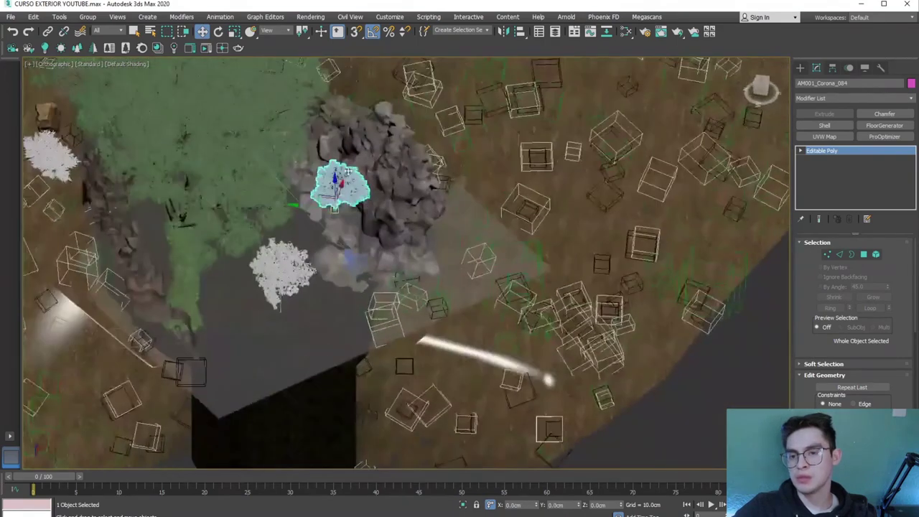
{"action": "key", "text": "l"}
{"action": "left_click_drag", "start_coordinate": [329, 199], "coordinate": [332, 278]}
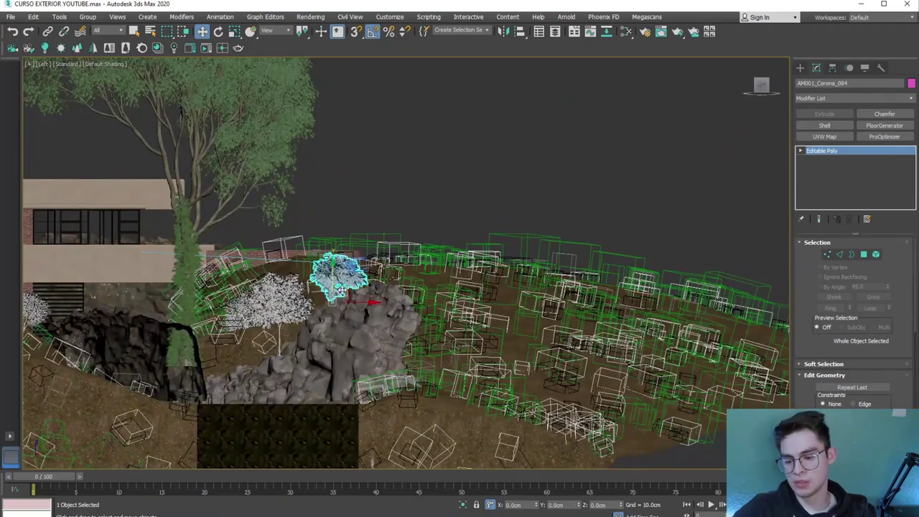
{"action": "key", "text": "alt+w"}
{"action": "scroll", "coordinate": [160, 169], "scroll_direction": "up", "scroll_amount": 5}
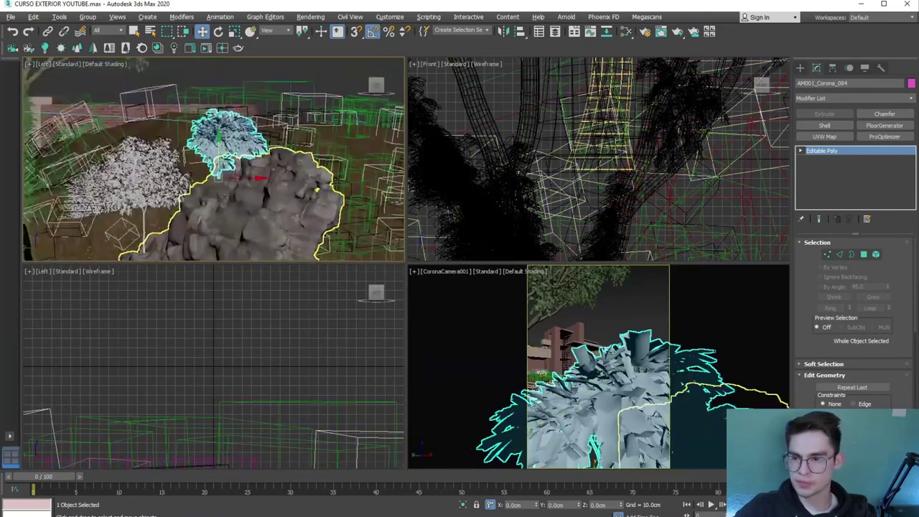
{"action": "left_click_drag", "start_coordinate": [235, 201], "coordinate": [234, 216]}
Shift the tree over the rock outcrop and turn it 25 degrees about its trunk
{"action": "middle_click_drag", "start_coordinate": [235, 216], "coordinate": [247, 157], "text": "alt"}
{"action": "mouse_move", "coordinate": [247, 157]}
{"action": "left_mouse_down"}
{"action": "mouse_move", "coordinate": [251, 122]}
{"action": "mouse_move", "coordinate": [214, 57]}
{"action": "left_mouse_up"}
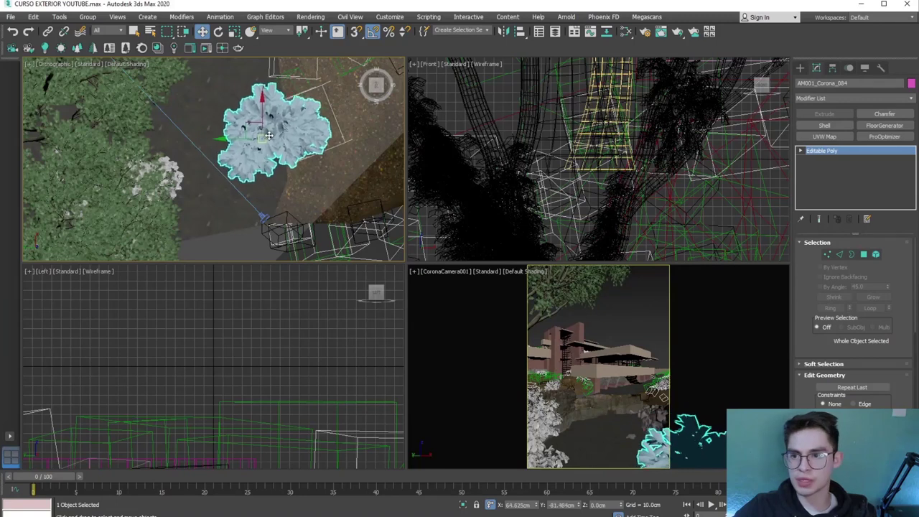
{"action": "left_click", "coordinate": [217, 31]}
{"action": "left_click_drag", "start_coordinate": [298, 128], "coordinate": [312, 130]}
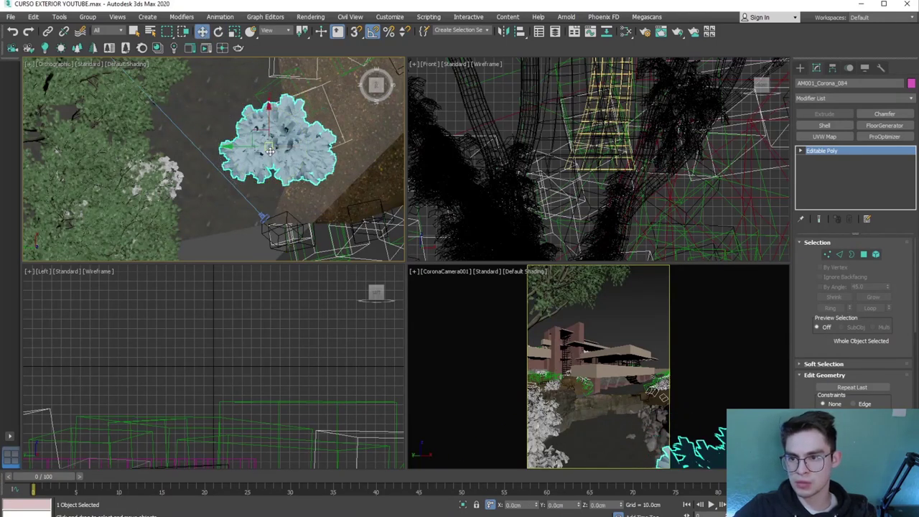
{"action": "left_click_drag", "start_coordinate": [270, 150], "coordinate": [248, 135]}
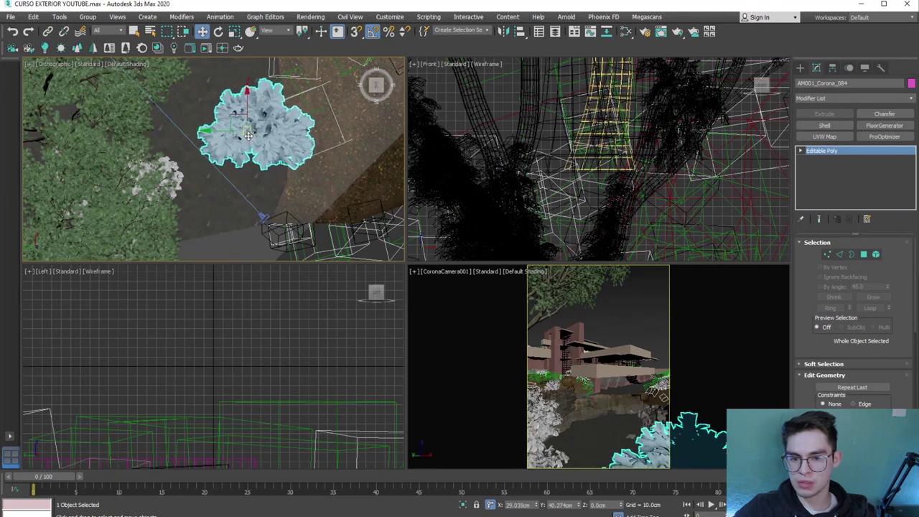
{"action": "left_click", "coordinate": [218, 31]}
{"action": "left_click_drag", "start_coordinate": [277, 108], "coordinate": [266, 93]}
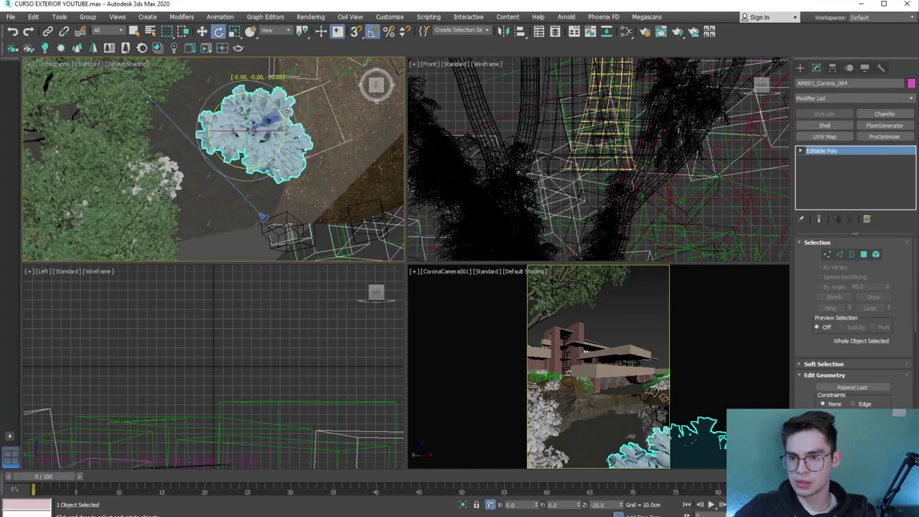
{"action": "key", "text": "w"}
Seat the tree on the rocks, spin it to −135° about its trunk, and nudge it into place
{"action": "mouse_move", "coordinate": [239, 130]}
{"action": "middle_mouse_down", "text": "alt"}
{"action": "mouse_move", "coordinate": [244, 165]}
{"action": "mouse_move", "coordinate": [248, 156]}
{"action": "middle_mouse_up", "text": "alt"}
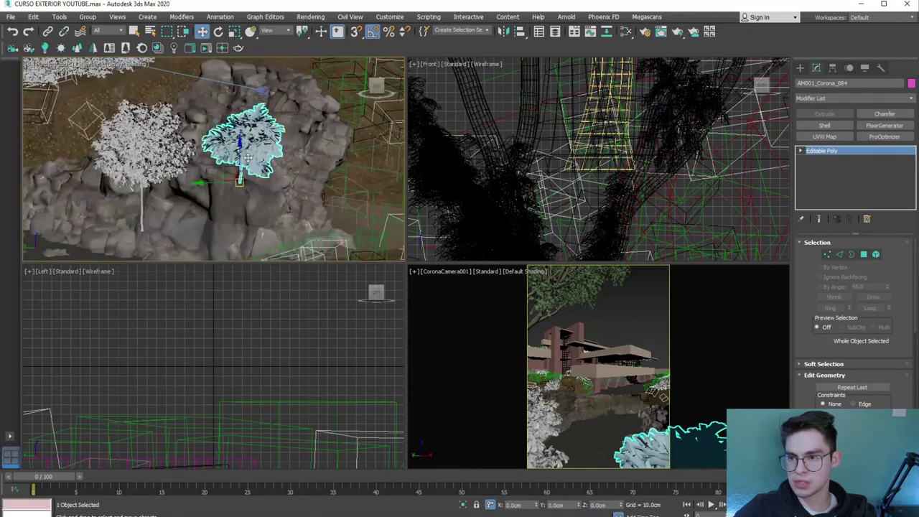
{"action": "left_click_drag", "start_coordinate": [240, 155], "coordinate": [243, 147]}
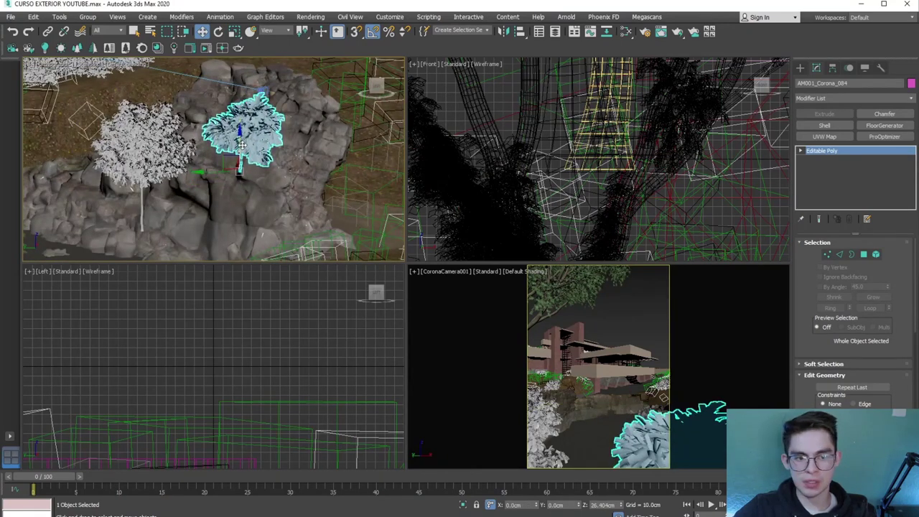
{"action": "mouse_move", "coordinate": [244, 147]}
{"action": "middle_mouse_down", "text": "alt"}
{"action": "mouse_move", "coordinate": [167, 124]}
{"action": "mouse_move", "coordinate": [280, 165]}
{"action": "middle_mouse_up", "text": "alt"}
{"action": "key", "text": "e"}
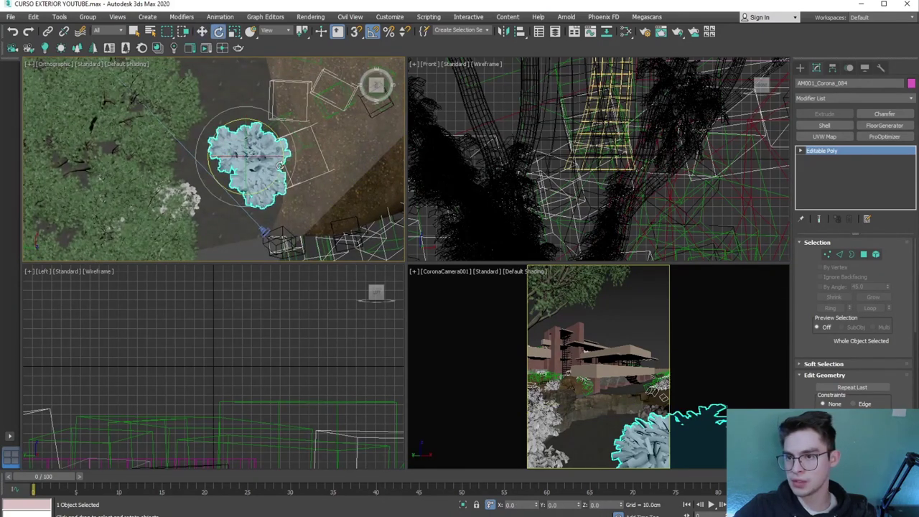
{"action": "left_click_drag", "start_coordinate": [273, 135], "coordinate": [388, 191]}
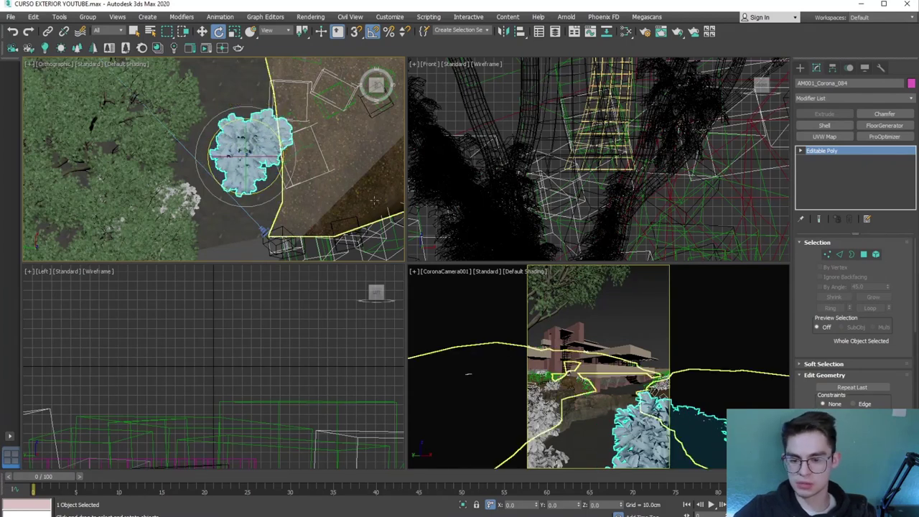
{"action": "key", "text": "w"}
{"action": "left_click_drag", "start_coordinate": [252, 170], "coordinate": [252, 146]}
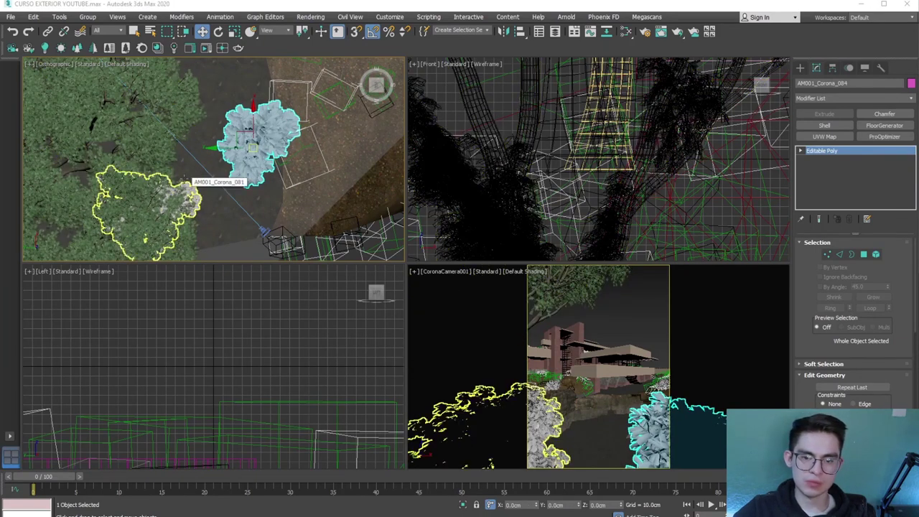
{"action": "middle_click_drag", "start_coordinate": [194, 181], "coordinate": [256, 155], "text": "alt"}
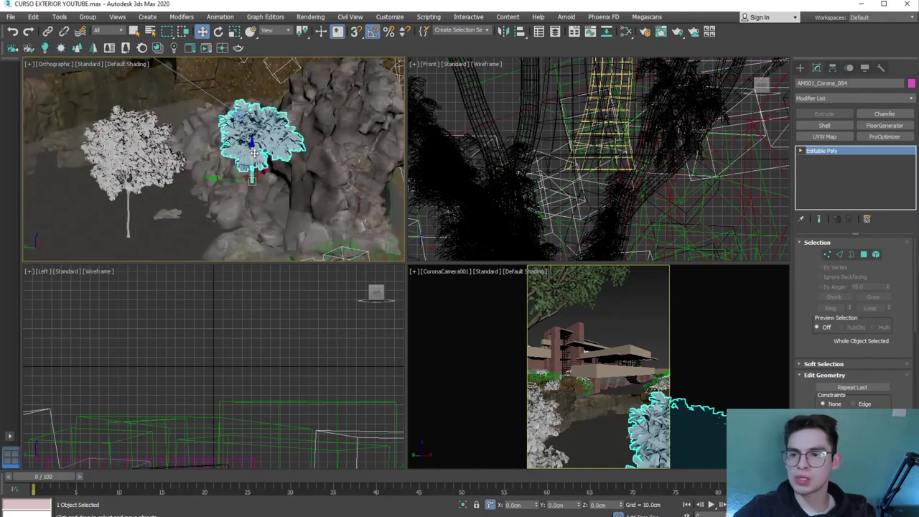
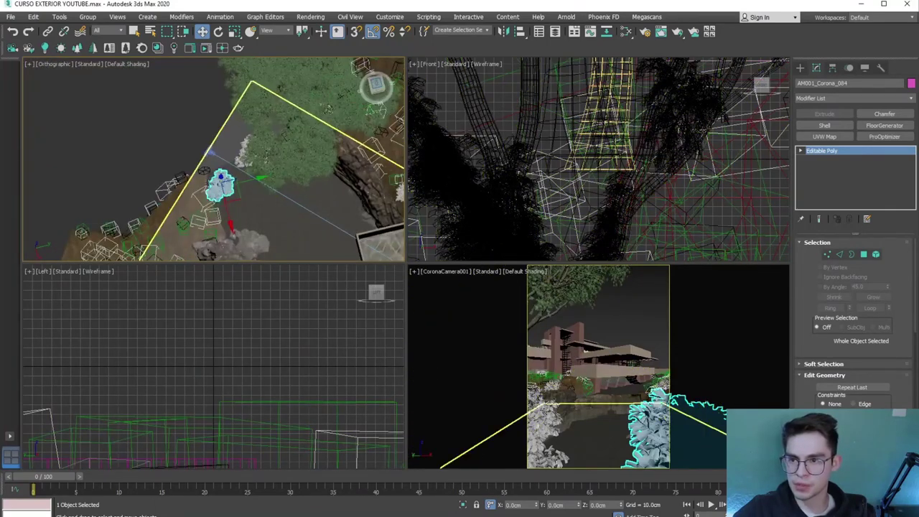
Make an instanced copy of the shrub and move it up and to the right
{"action": "scroll", "coordinate": [215, 188], "scroll_direction": "up", "scroll_amount": 3}
{"action": "scroll", "coordinate": [213, 192], "scroll_direction": "up", "scroll_amount": 2}
{"action": "scroll", "coordinate": [212, 197], "scroll_direction": "up", "scroll_amount": 2}
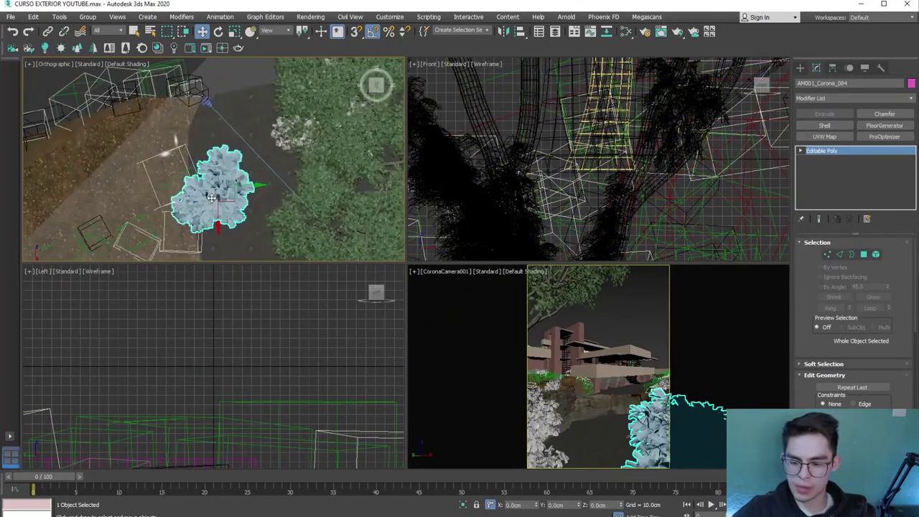
{"action": "key", "text": "ctrl+v"}
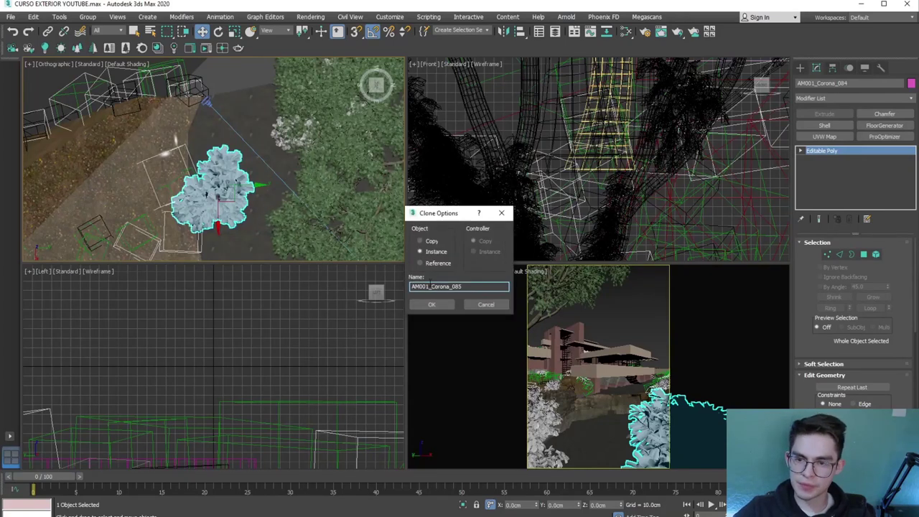
{"action": "left_click", "coordinate": [431, 304]}
{"action": "mouse_move", "coordinate": [211, 192]}
{"action": "left_mouse_down"}
{"action": "mouse_move", "coordinate": [237, 131]}
{"action": "mouse_move", "coordinate": [244, 159]}
{"action": "left_mouse_up"}
Raise the shrub copy higher off the ground on Z and nudge it slightly right
{"action": "key", "text": "r"}
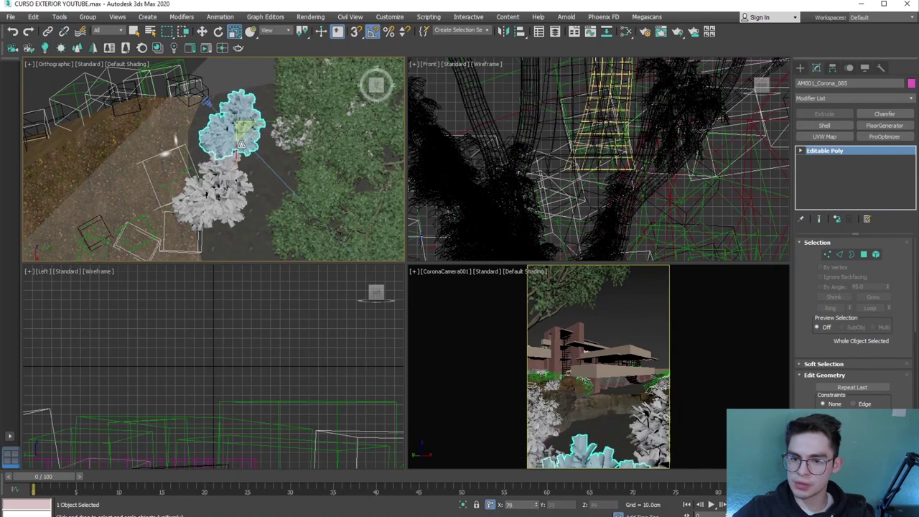
{"action": "key", "text": "e"}
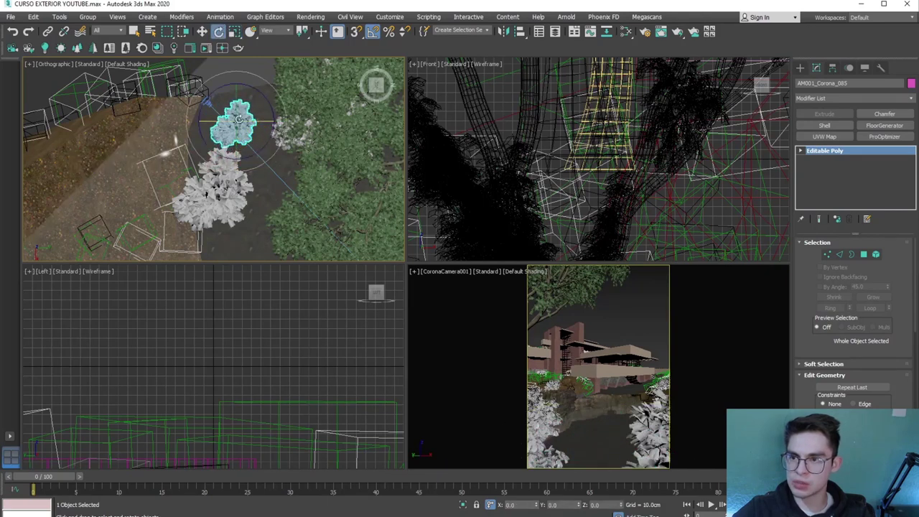
{"action": "key", "text": "w"}
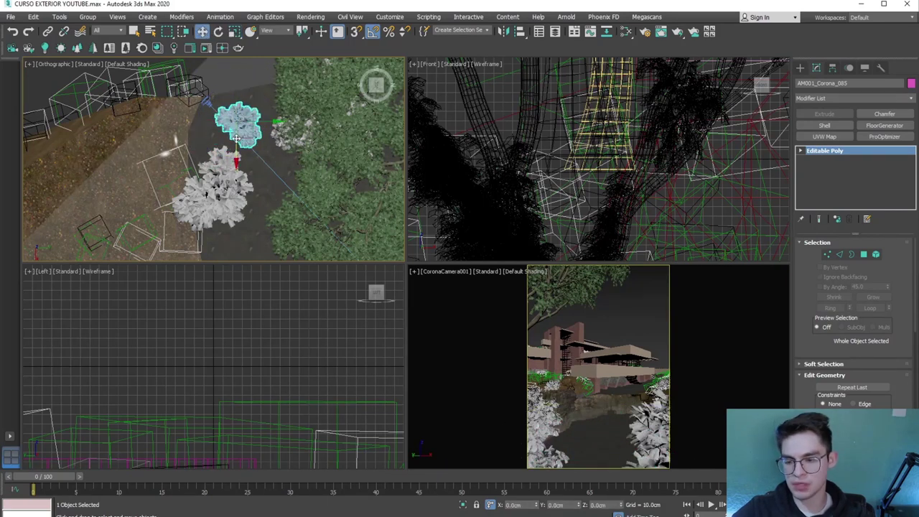
{"action": "middle_click_drag", "start_coordinate": [230, 122], "coordinate": [213, 156], "text": "alt"}
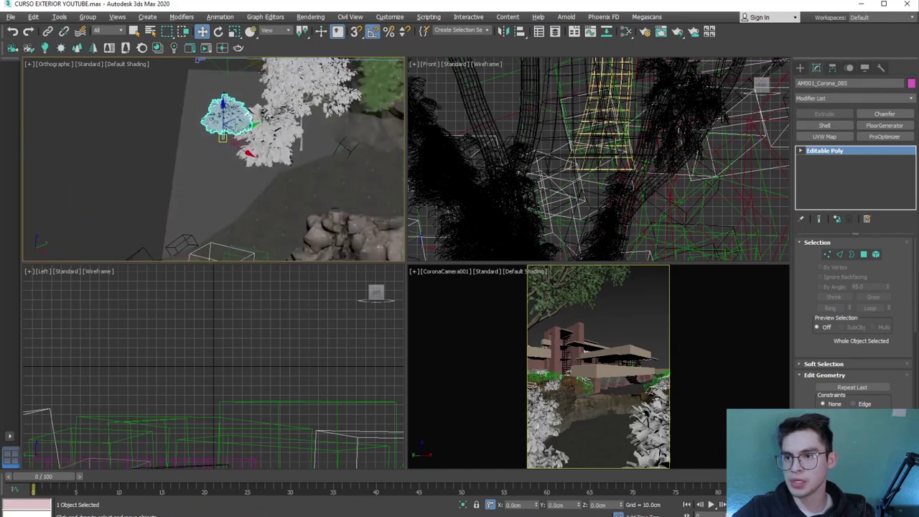
{"action": "left_click_drag", "start_coordinate": [214, 122], "coordinate": [217, 115]}
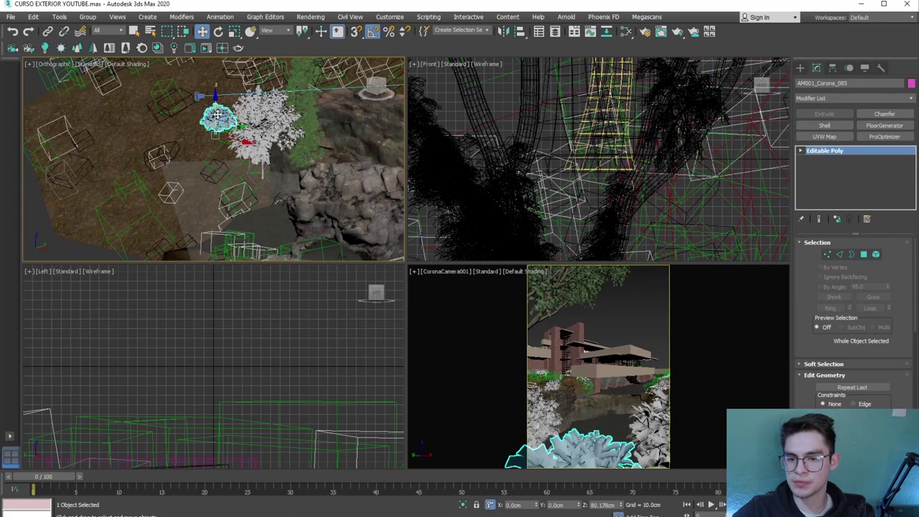
{"action": "mouse_move", "coordinate": [216, 115]}
{"action": "middle_mouse_down", "text": "alt"}
{"action": "mouse_move", "coordinate": [258, 137]}
{"action": "mouse_move", "coordinate": [284, 118]}
{"action": "middle_mouse_up", "text": "alt"}
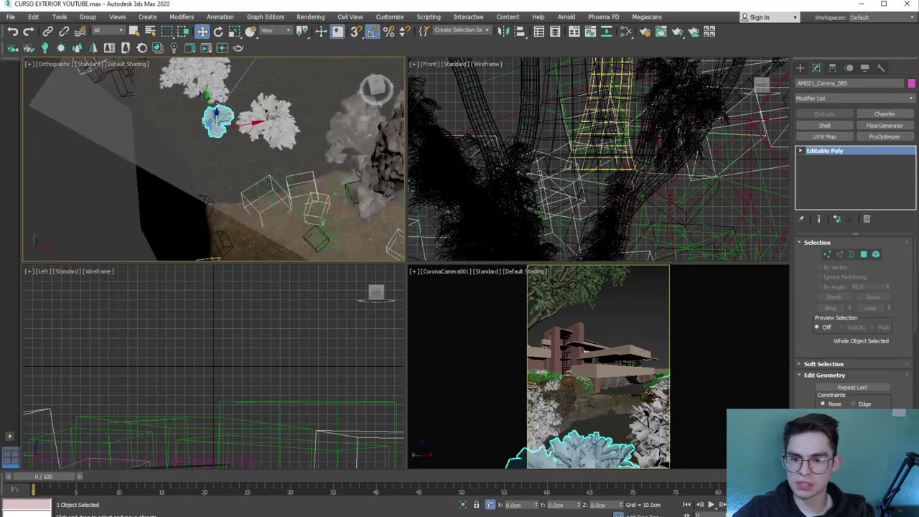
{"action": "key", "text": "t"}
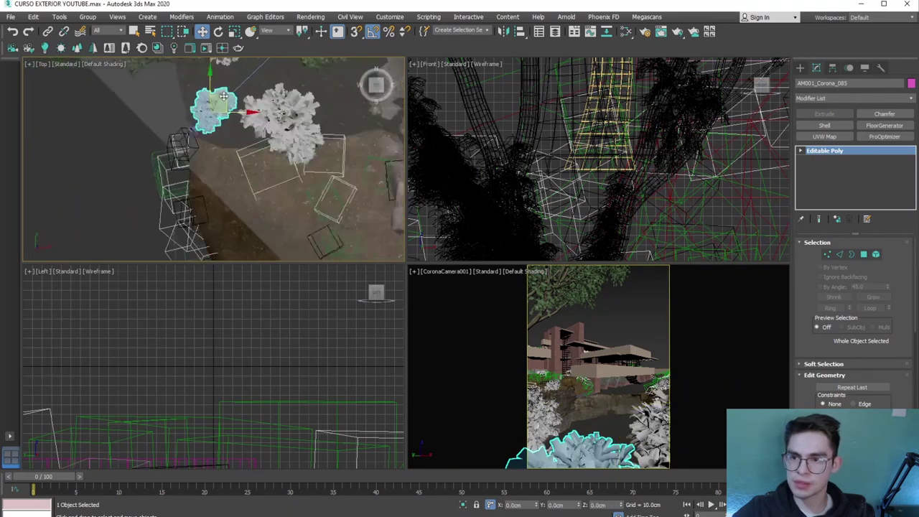
{"action": "left_click_drag", "start_coordinate": [202, 122], "coordinate": [207, 122]}
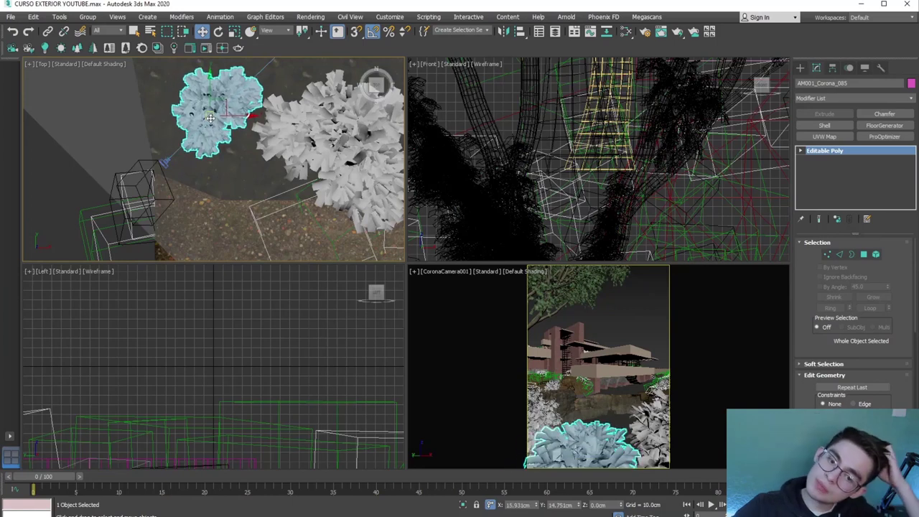
Rotate the shrub copy about 110° on Z and shift it to a better spot
{"action": "left_click", "coordinate": [218, 32]}
{"action": "mouse_move", "coordinate": [215, 72]}
{"action": "left_mouse_down"}
{"action": "mouse_move", "coordinate": [32, 77]}
{"action": "mouse_move", "coordinate": [64, 86]}
{"action": "left_mouse_up"}
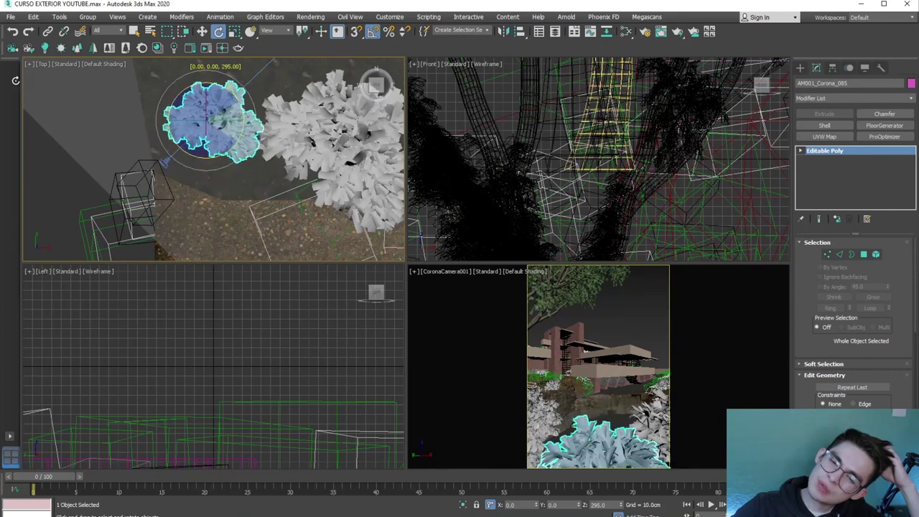
{"action": "key", "text": "w"}
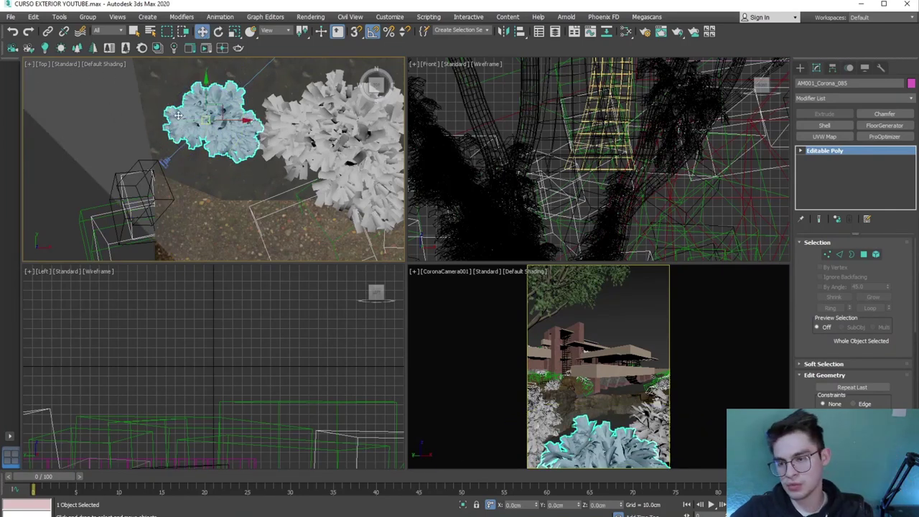
{"action": "left_click_drag", "start_coordinate": [199, 122], "coordinate": [188, 119]}
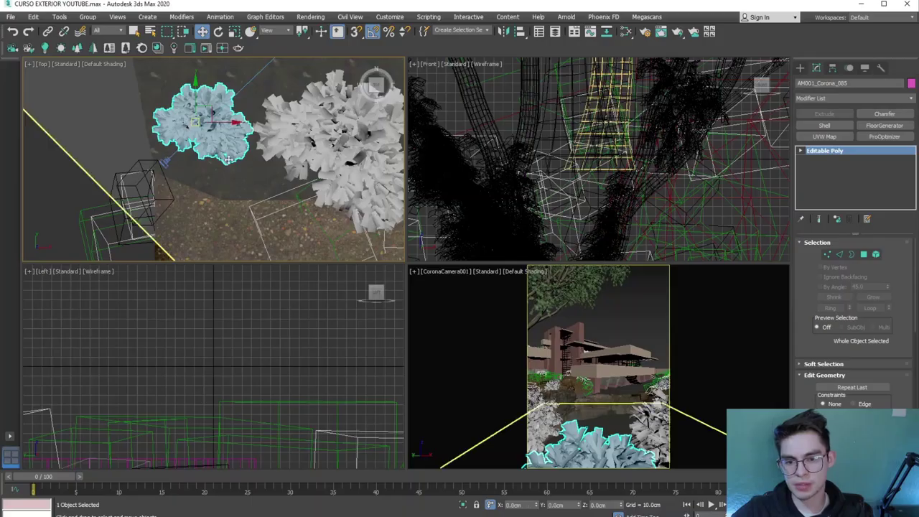
Clear the selection and maximize the CoronaCamera001 viewport
{"action": "middle_click_drag", "start_coordinate": [179, 144], "coordinate": [301, 192], "text": "alt"}
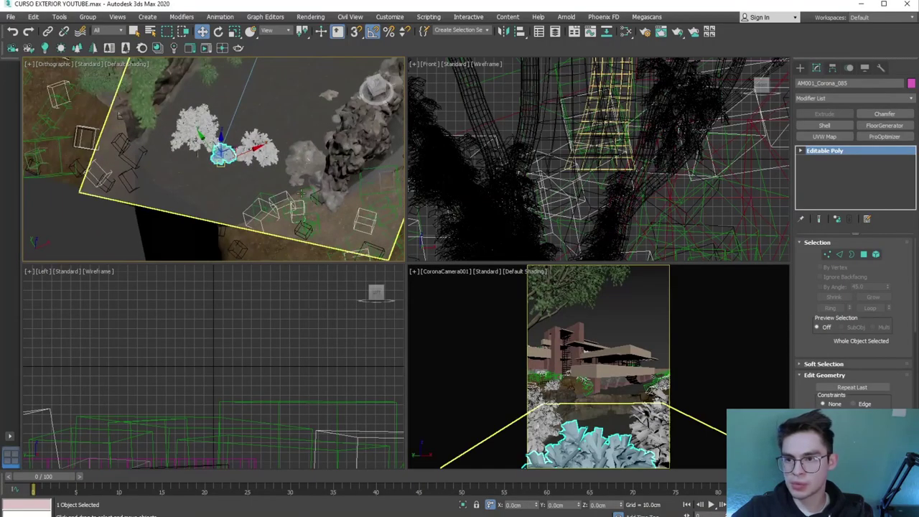
{"action": "left_click", "coordinate": [596, 314]}
{"action": "key", "text": "alt+w"}
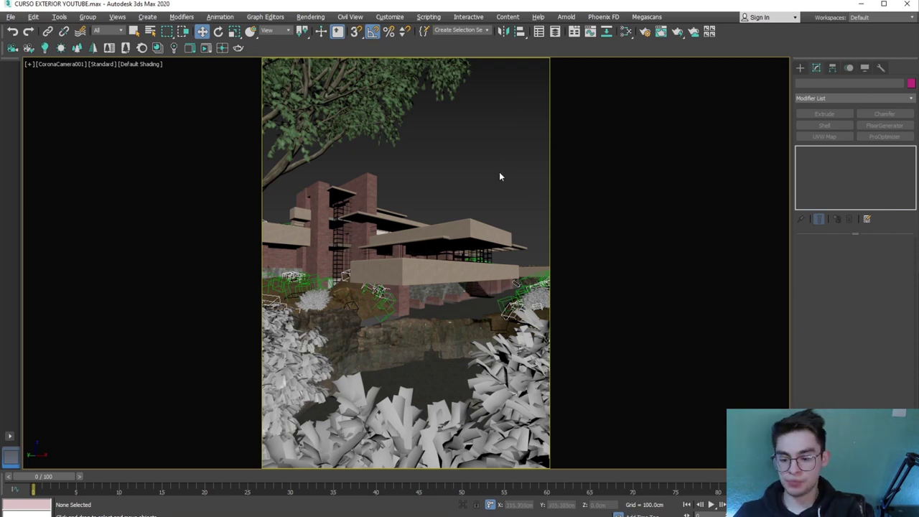
Select the tree next to the shrubs in a maximized top view
{"action": "key", "text": "alt+w"}
{"action": "left_click", "coordinate": [116, 225]}
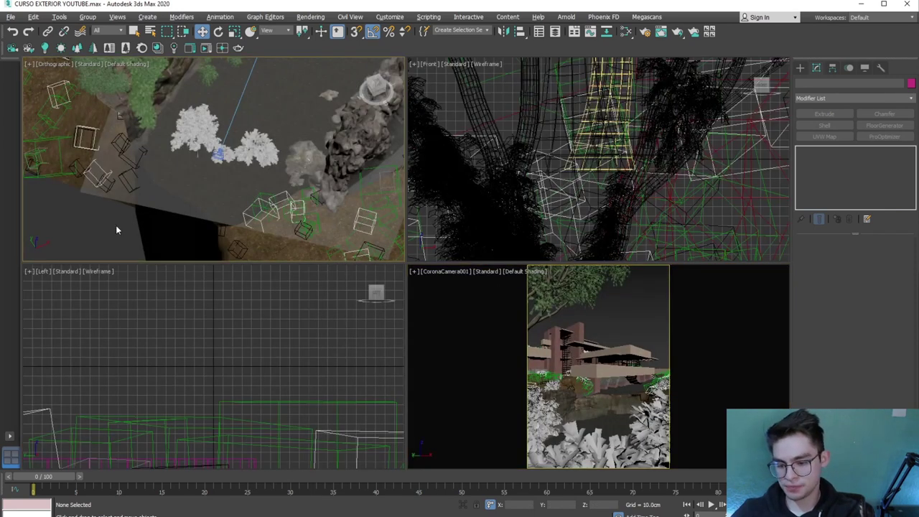
{"action": "key", "text": "alt+w"}
{"action": "left_click", "coordinate": [417, 201]}
{"action": "scroll", "coordinate": [427, 195], "scroll_direction": "up", "scroll_amount": 3}
{"action": "scroll", "coordinate": [427, 195], "scroll_direction": "up", "scroll_amount": 3}
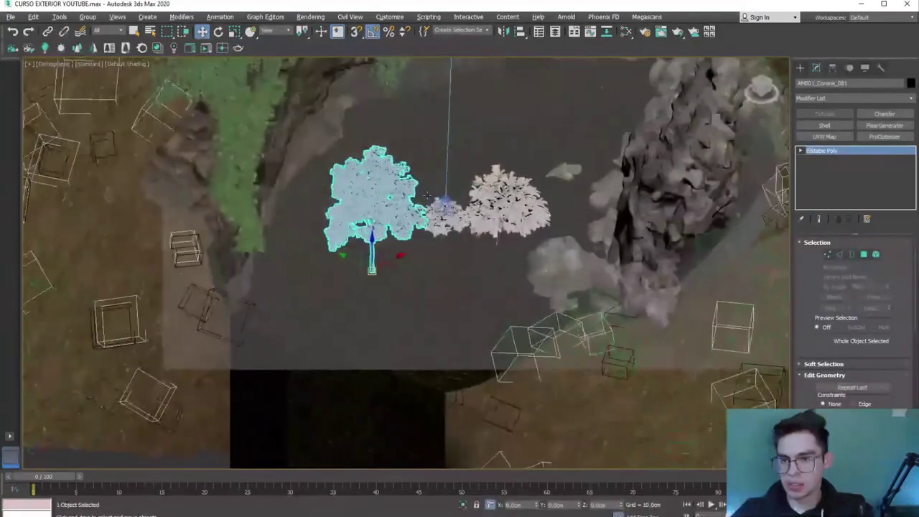
{"action": "middle_click_drag", "start_coordinate": [428, 196], "coordinate": [759, 95], "text": "alt"}
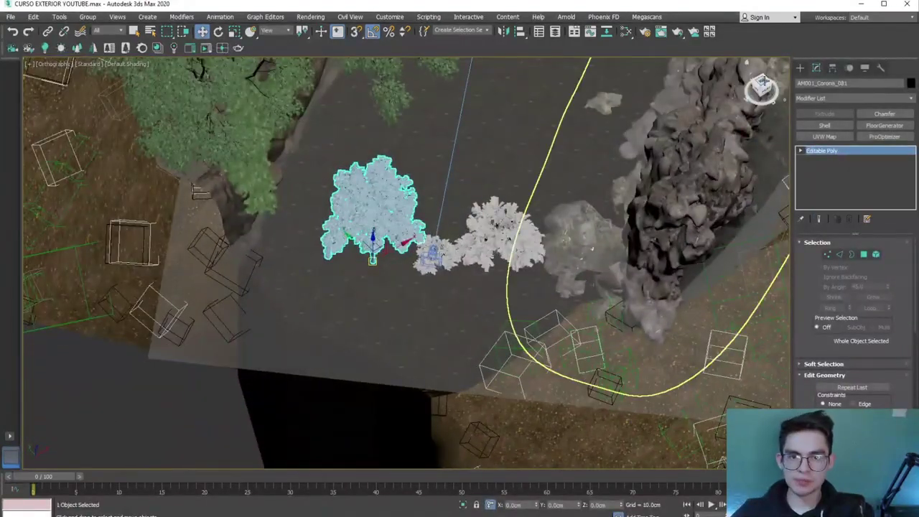
{"action": "left_click", "coordinate": [763, 84]}
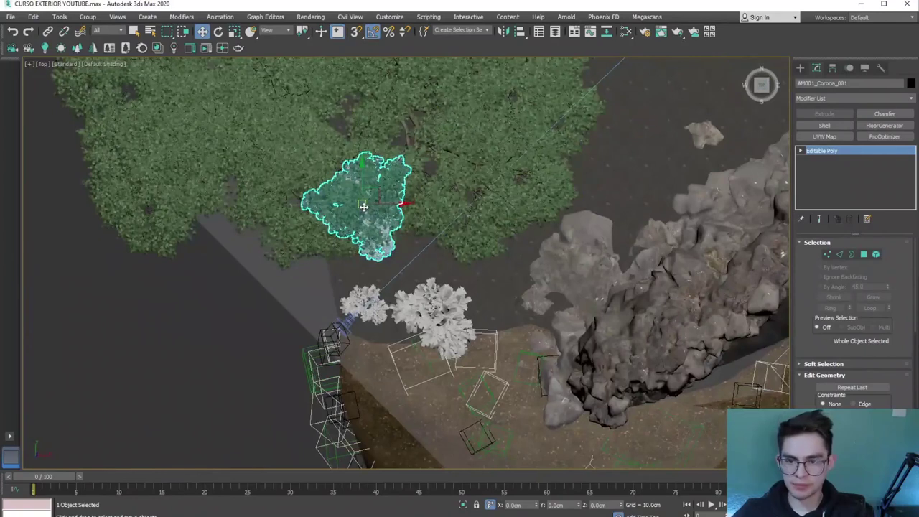
Place an instanced copy of the tree beside the rocks and scale it up substantially
{"action": "left_click_drag", "start_coordinate": [362, 204], "coordinate": [534, 283], "text": "shift"}
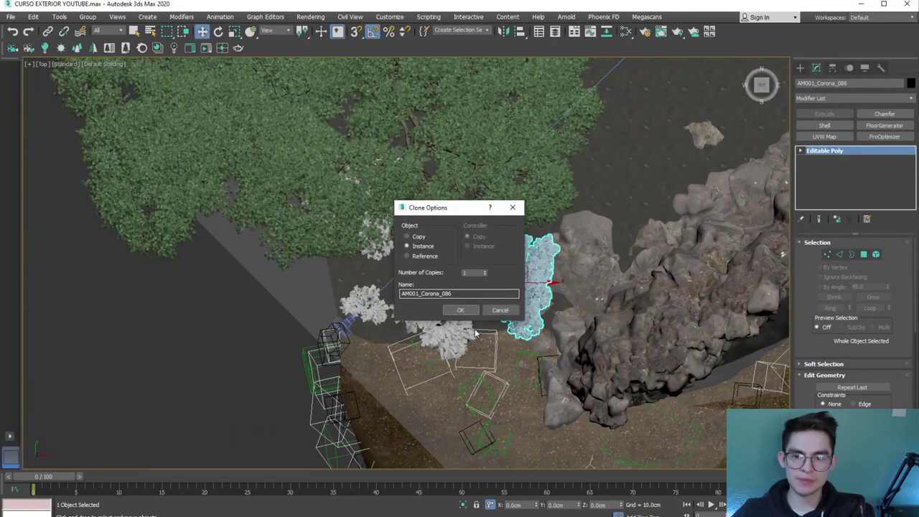
{"action": "left_click", "coordinate": [460, 310]}
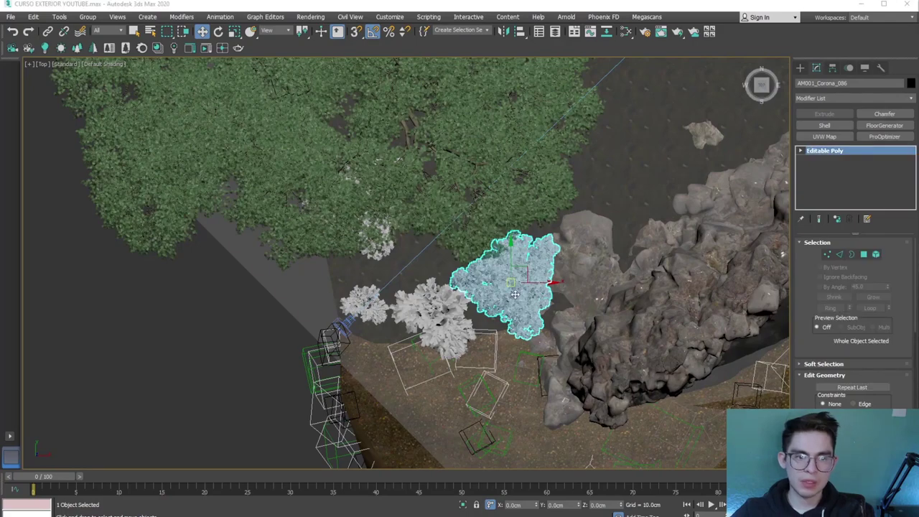
{"action": "middle_click_drag", "start_coordinate": [499, 296], "coordinate": [746, 63], "text": "alt"}
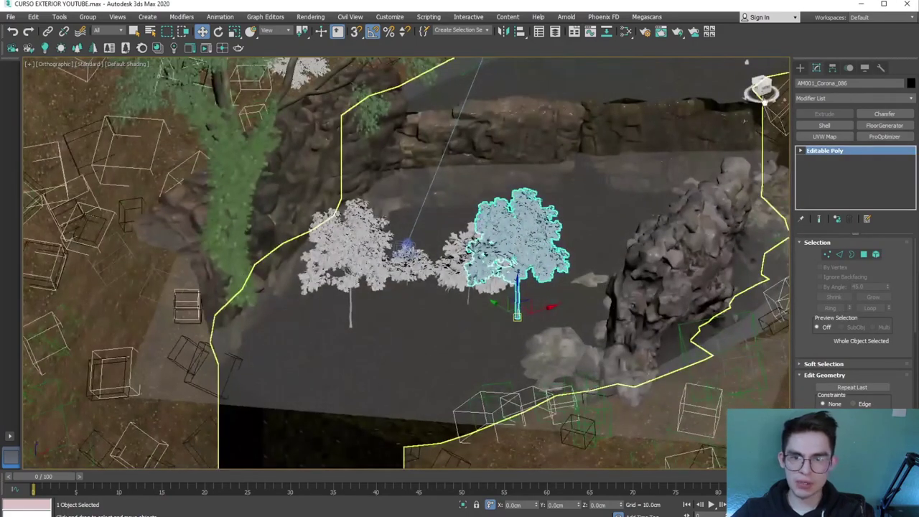
{"action": "middle_click_drag", "start_coordinate": [543, 181], "coordinate": [282, 62], "text": "alt"}
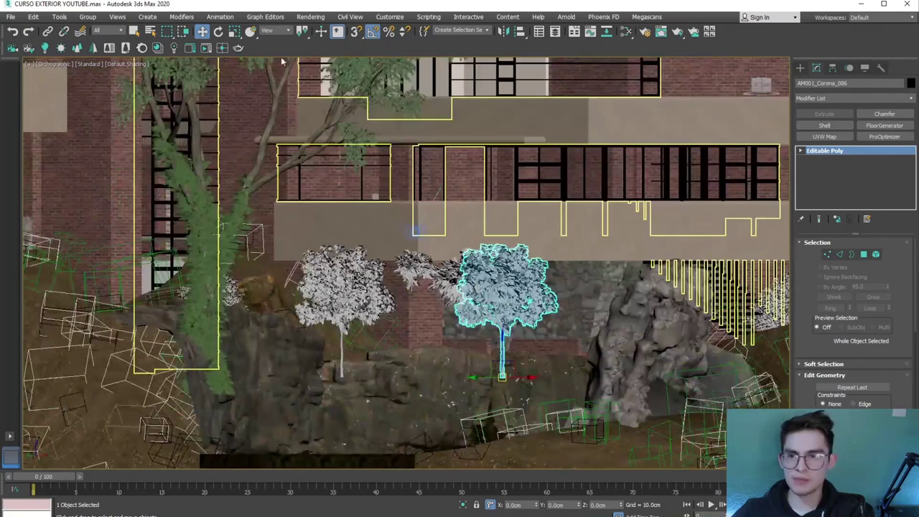
{"action": "left_click", "coordinate": [234, 31]}
{"action": "left_click_drag", "start_coordinate": [503, 375], "coordinate": [531, 316]}
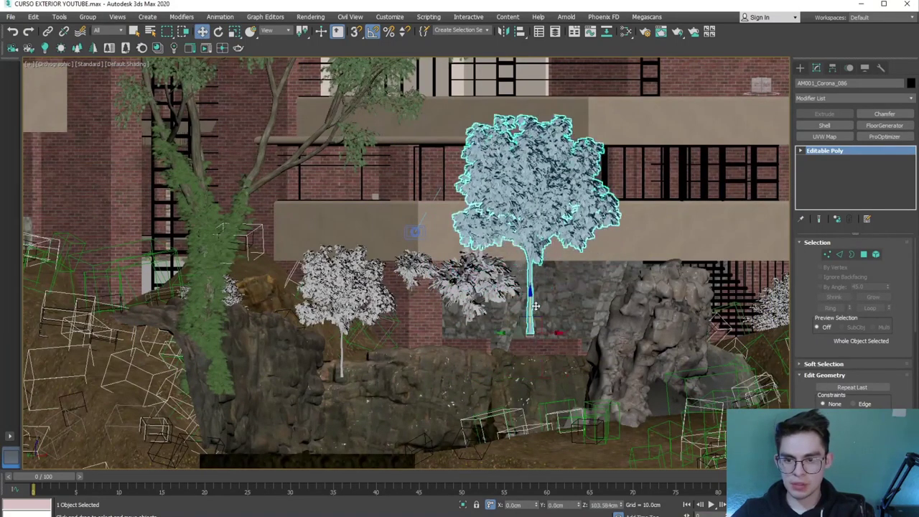
Raise the tree copy along Z and reposition it beside the rock outcrop
{"action": "key", "text": "alt+w"}
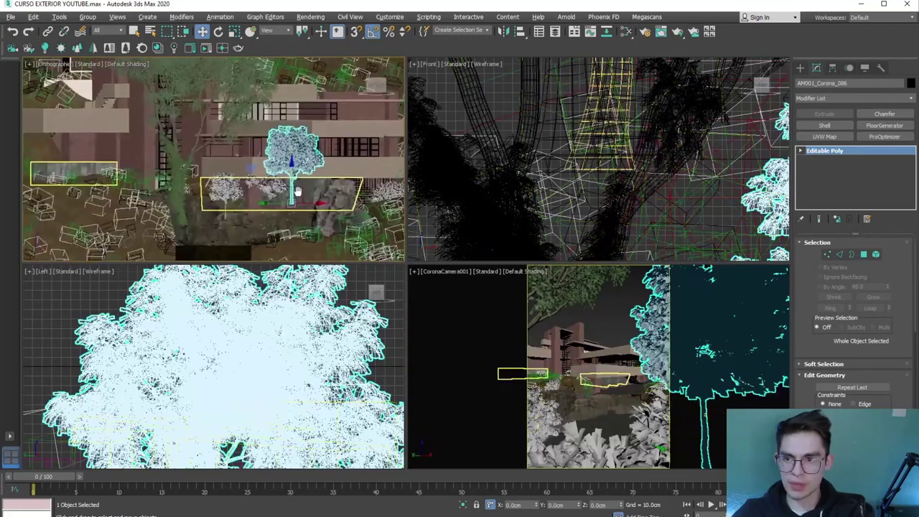
{"action": "scroll", "coordinate": [289, 189], "scroll_direction": "up", "scroll_amount": 3}
{"action": "left_click_drag", "start_coordinate": [290, 189], "coordinate": [307, 157]}
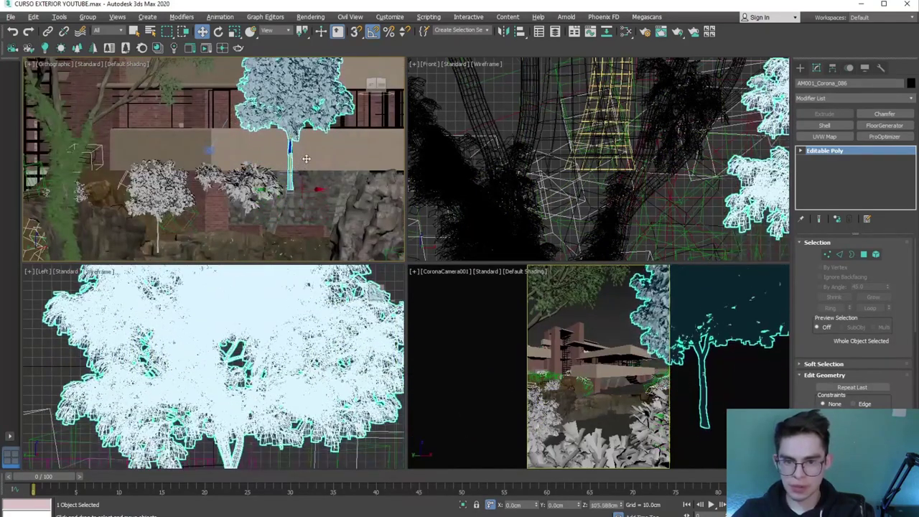
{"action": "middle_click_drag", "start_coordinate": [308, 157], "coordinate": [287, 132], "text": "alt"}
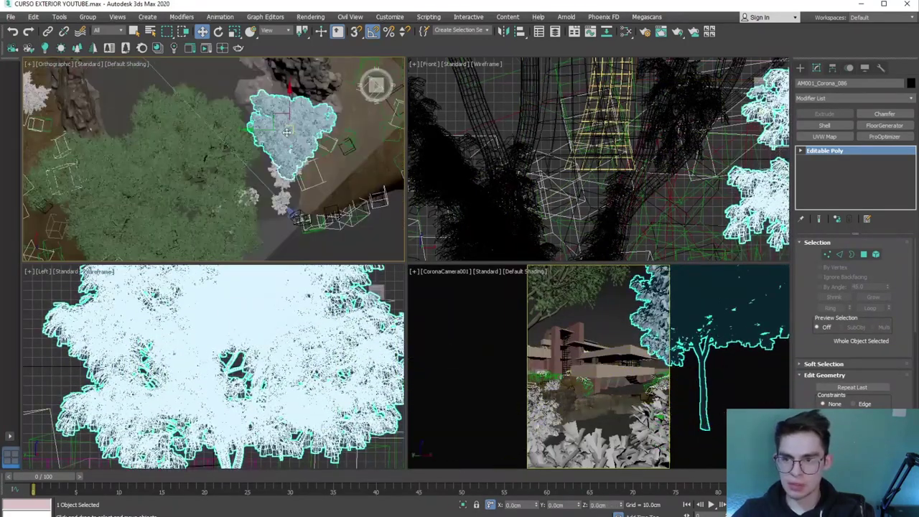
{"action": "left_click_drag", "start_coordinate": [288, 138], "coordinate": [292, 112]}
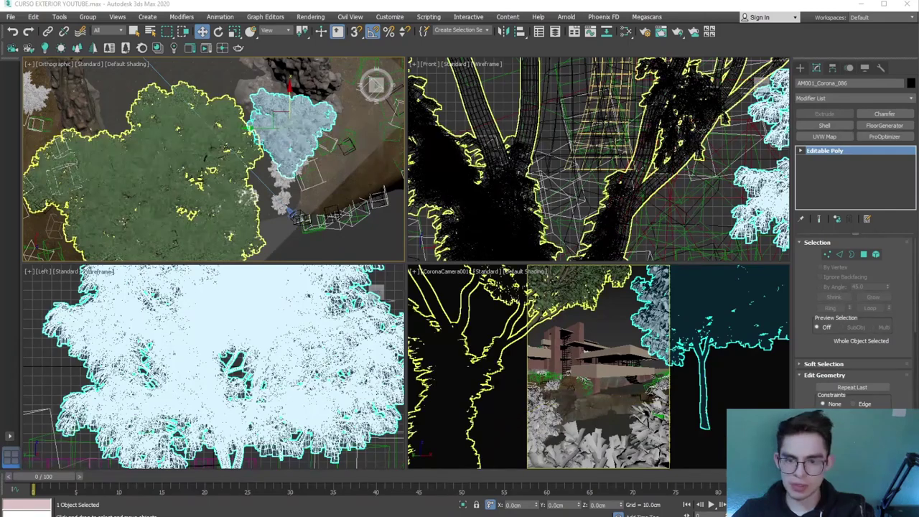
{"action": "mouse_move", "coordinate": [289, 106]}
{"action": "left_mouse_down"}
{"action": "mouse_move", "coordinate": [267, 125]}
{"action": "mouse_move", "coordinate": [294, 127]}
{"action": "mouse_move", "coordinate": [291, 113]}
{"action": "left_mouse_up"}
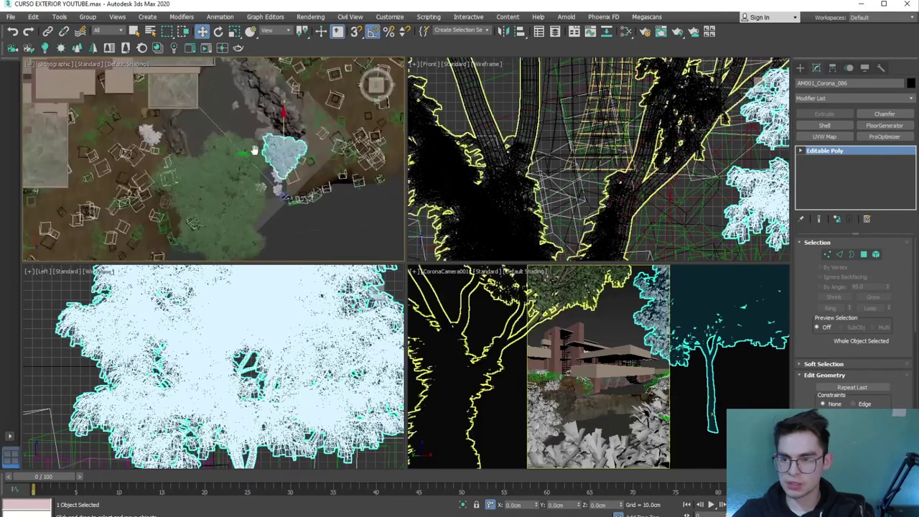
{"action": "middle_click_drag", "start_coordinate": [292, 113], "coordinate": [238, 193]}
Inspect the PASTO, FLORES, PIEDRA and HIERBAS CoronaScatter objects in the top view
{"action": "left_click", "coordinate": [222, 206]}
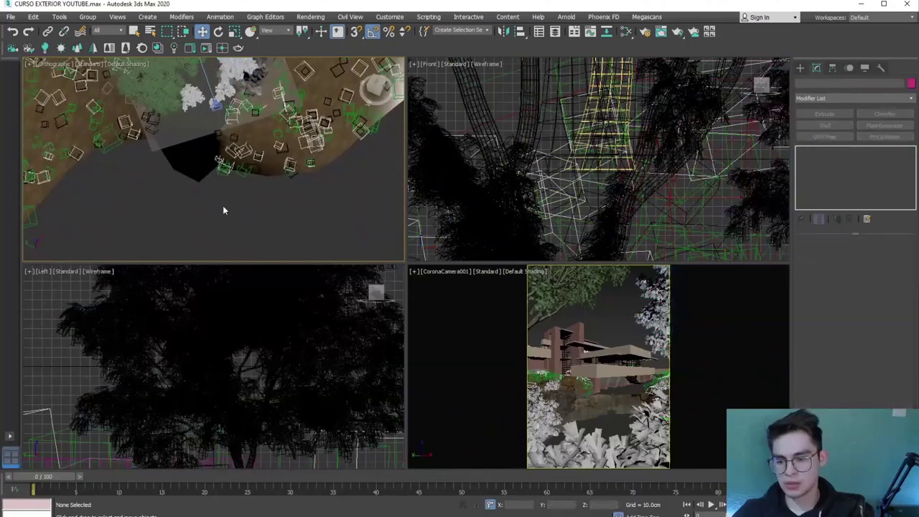
{"action": "key", "text": "alt+w"}
{"action": "scroll", "coordinate": [223, 205], "scroll_direction": "down", "scroll_amount": 3}
{"action": "scroll", "coordinate": [222, 205], "scroll_direction": "down", "scroll_amount": 3}
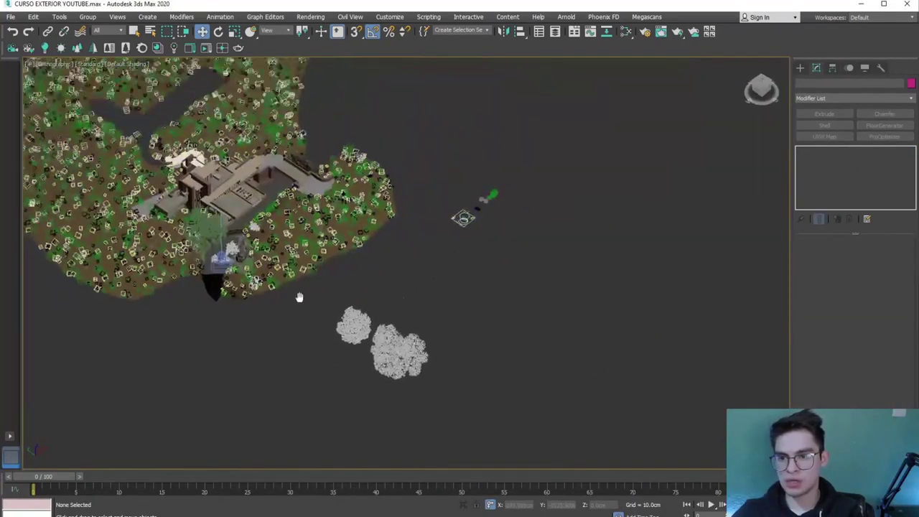
{"action": "scroll", "coordinate": [444, 248], "scroll_direction": "up", "scroll_amount": 5}
{"action": "left_click", "coordinate": [506, 237]}
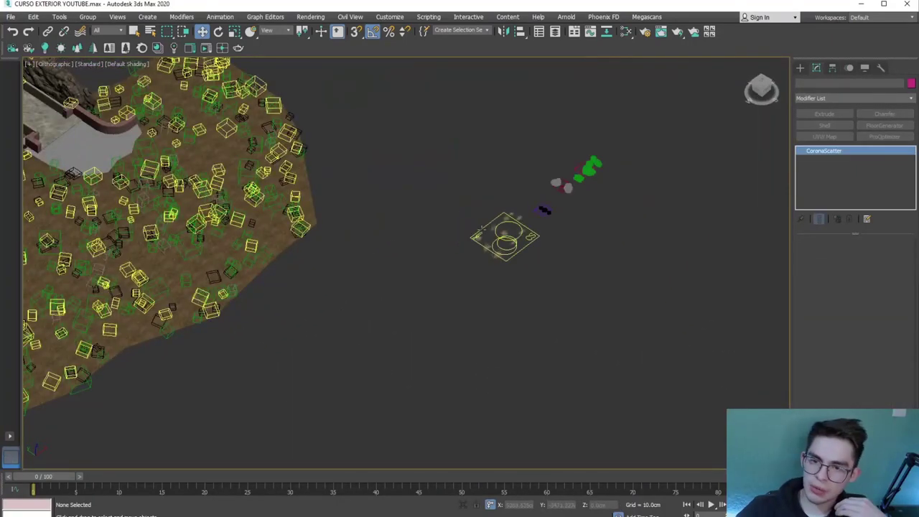
{"action": "scroll", "coordinate": [543, 227], "scroll_direction": "up", "scroll_amount": 3}
{"action": "scroll", "coordinate": [585, 244], "scroll_direction": "up", "scroll_amount": 3}
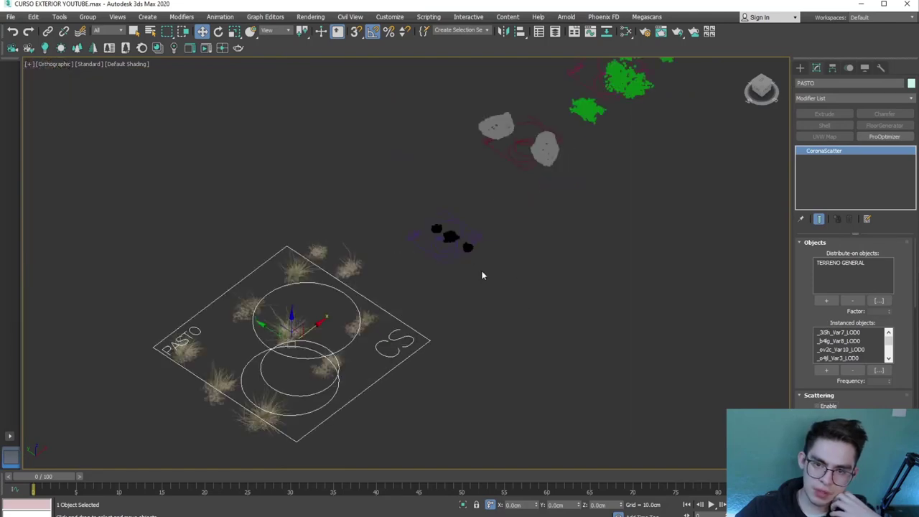
{"action": "left_click", "coordinate": [452, 241]}
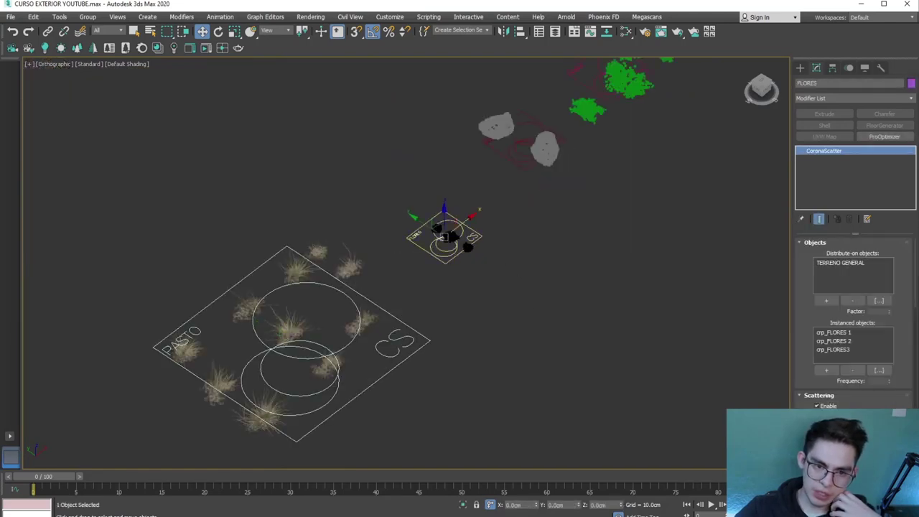
{"action": "middle_click_drag", "start_coordinate": [587, 229], "coordinate": [521, 308]}
{"action": "left_click", "coordinate": [440, 231]}
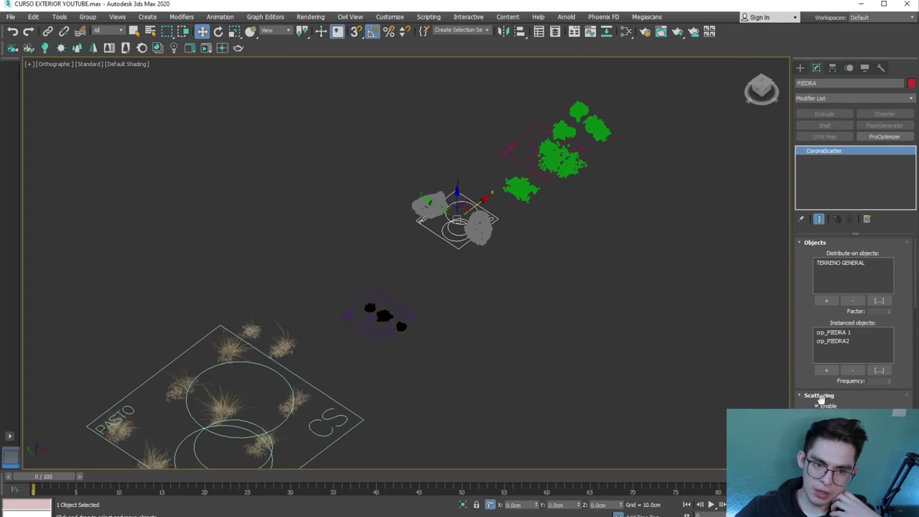
{"action": "left_click", "coordinate": [523, 154]}
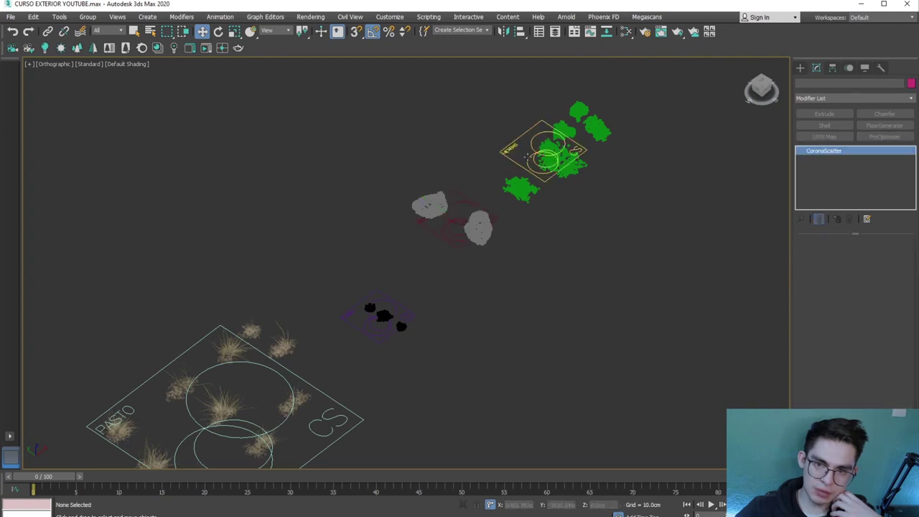
Switch to the CoronaCamera001 view and start a Corona interactive render
{"action": "left_click", "coordinate": [656, 297]}
{"action": "scroll", "coordinate": [656, 297], "scroll_direction": "down", "scroll_amount": 5}
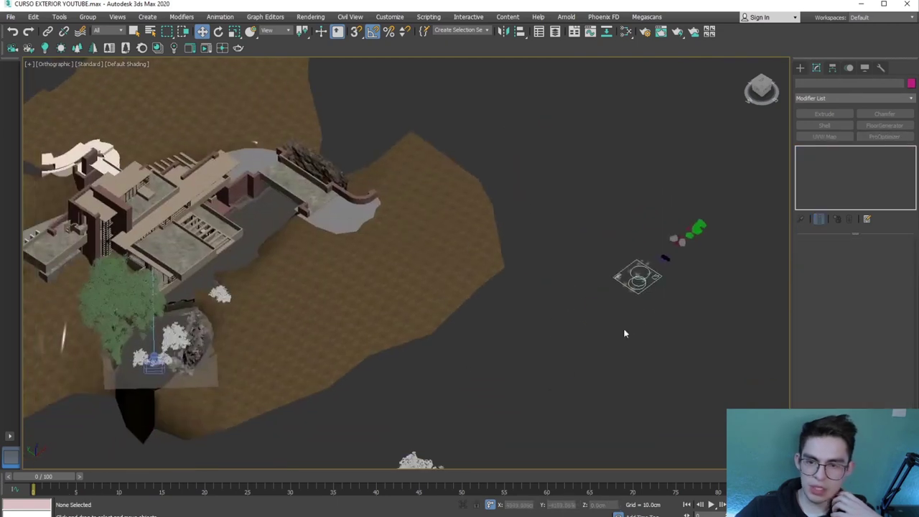
{"action": "key", "text": "c"}
{"action": "key", "text": "shift+q"}
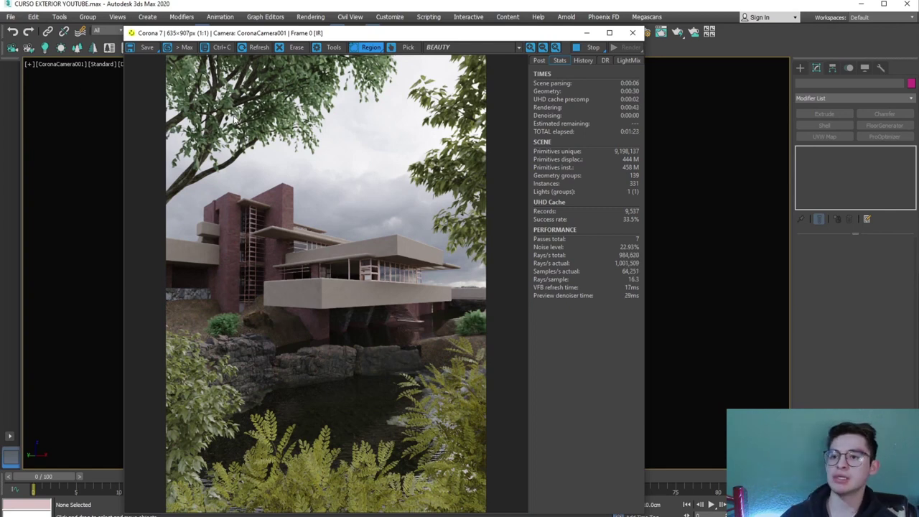
Close the Corona VFB and select the tree beside the rock outcrop
{"action": "left_click", "coordinate": [586, 34]}
{"action": "key", "text": "u"}
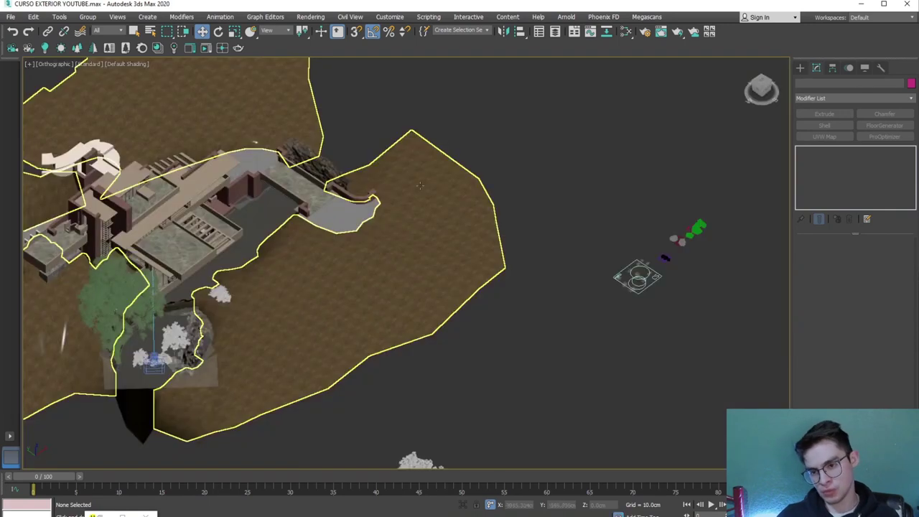
{"action": "scroll", "coordinate": [112, 325], "scroll_direction": "up", "scroll_amount": 3}
{"action": "left_click", "coordinate": [124, 318]}
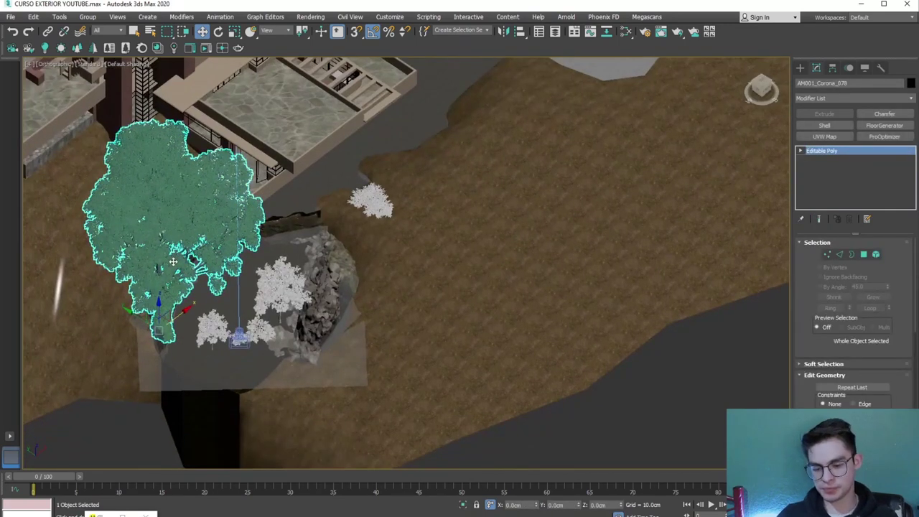
{"action": "key", "text": "alt+w"}
{"action": "scroll", "coordinate": [192, 234], "scroll_direction": "up", "scroll_amount": 3}
{"action": "scroll", "coordinate": [193, 234], "scroll_direction": "down", "scroll_amount": 1}
{"action": "mouse_move", "coordinate": [192, 234]}
{"action": "middle_mouse_down", "text": "alt"}
{"action": "mouse_move", "coordinate": [159, 194]}
{"action": "mouse_move", "coordinate": [143, 72]}
{"action": "mouse_move", "coordinate": [156, 47]}
{"action": "middle_mouse_up", "text": "alt"}
{"action": "scroll", "coordinate": [179, 216], "scroll_direction": "up", "scroll_amount": 2}
{"action": "scroll", "coordinate": [159, 194], "scroll_direction": "up", "scroll_amount": 2}
Rotate the tree about Z, deselect it, and maximize the orthographic viewport
{"action": "left_click", "coordinate": [218, 32]}
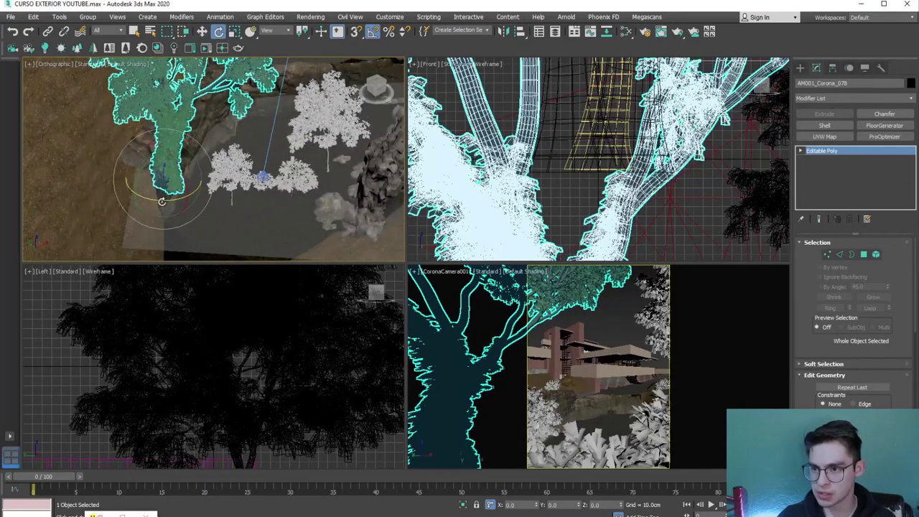
{"action": "left_click_drag", "start_coordinate": [158, 200], "coordinate": [204, 194]}
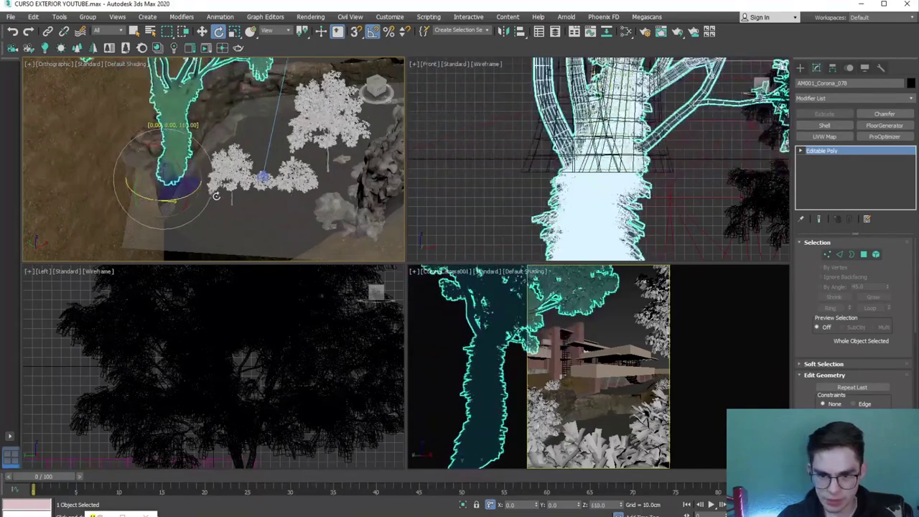
{"action": "key", "text": "ctrl+d"}
{"action": "key", "text": "w"}
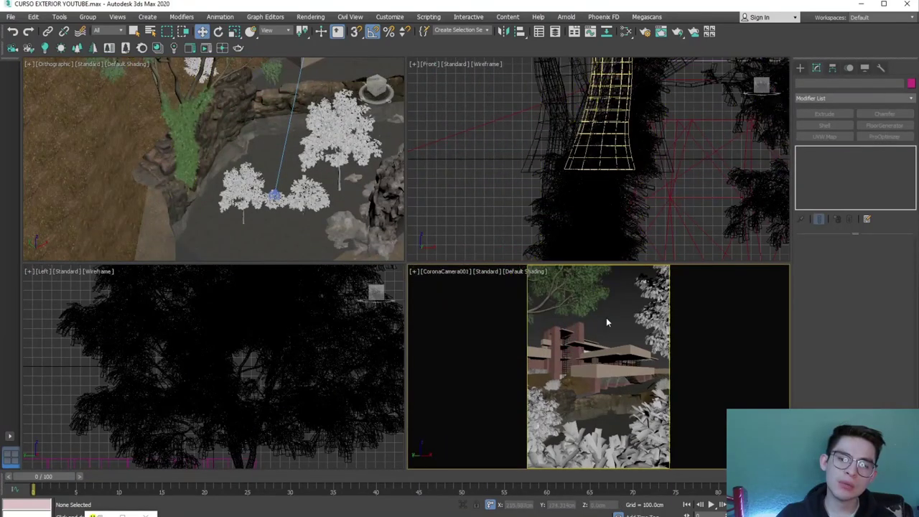
{"action": "scroll", "coordinate": [203, 171], "scroll_direction": "down", "scroll_amount": 5}
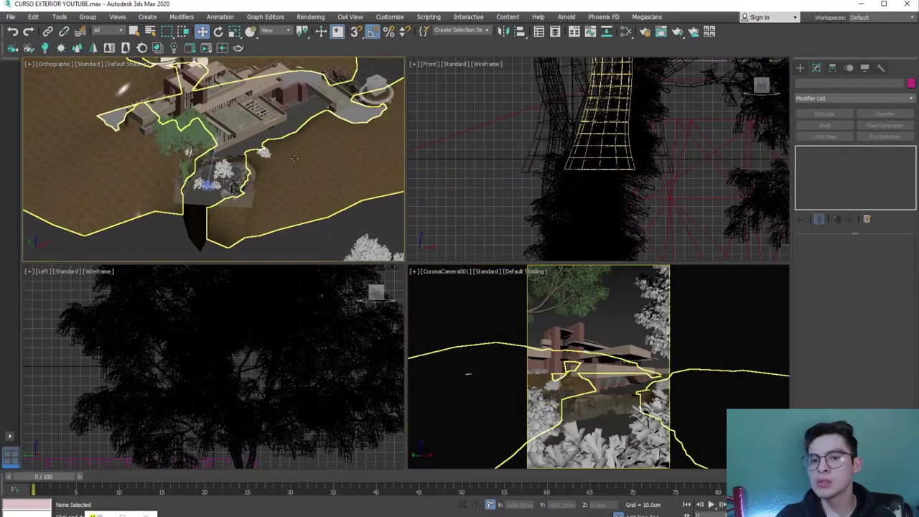
{"action": "middle_click_drag", "start_coordinate": [291, 158], "coordinate": [206, 167]}
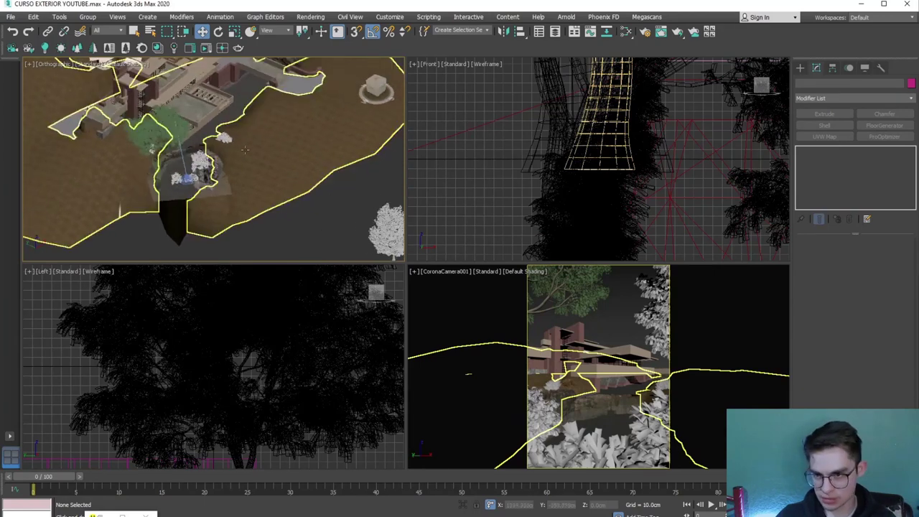
{"action": "scroll", "coordinate": [206, 166], "scroll_direction": "down", "scroll_amount": 3}
{"action": "middle_click_drag", "start_coordinate": [280, 205], "coordinate": [241, 187]}
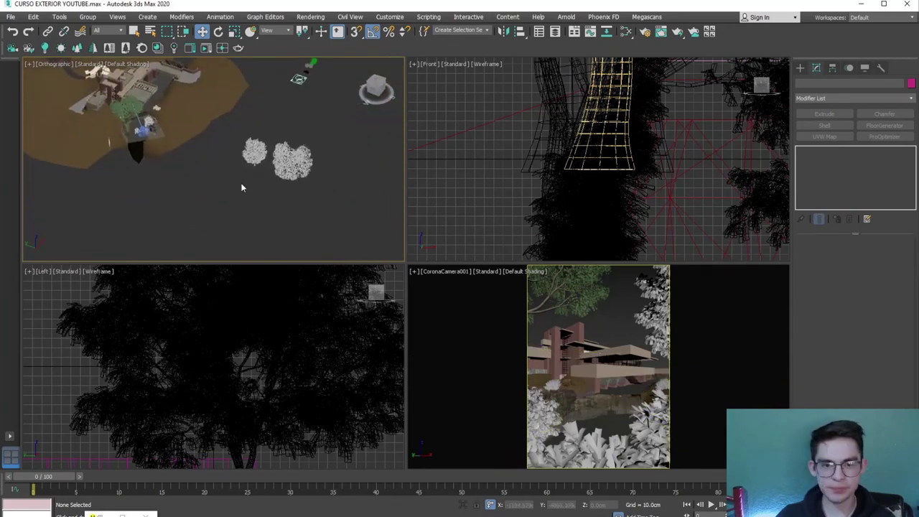
{"action": "key", "text": "alt+w"}
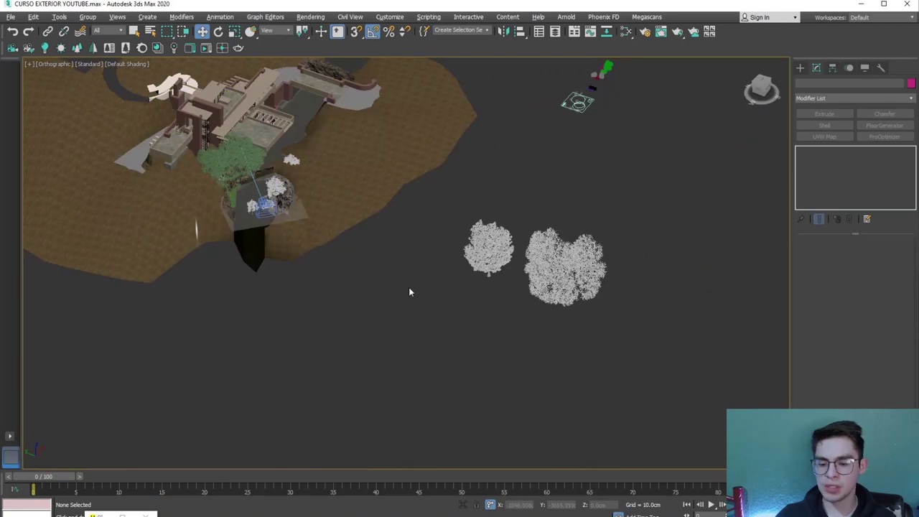
Check the two spare tree models, including AM001_Corona_079, then clear the selection
{"action": "scroll", "coordinate": [578, 284], "scroll_direction": "up", "scroll_amount": 5}
{"action": "left_click", "coordinate": [567, 272]}
{"action": "middle_click_drag", "start_coordinate": [560, 273], "coordinate": [402, 237], "text": "alt"}
{"action": "left_click", "coordinate": [312, 299]}
{"action": "scroll", "coordinate": [311, 299], "scroll_direction": "down", "scroll_amount": 3}
{"action": "middle_click_drag", "start_coordinate": [311, 300], "coordinate": [377, 213], "text": "alt"}
{"action": "scroll", "coordinate": [378, 213], "scroll_direction": "up", "scroll_amount": 5}
{"action": "left_click", "coordinate": [378, 213]}
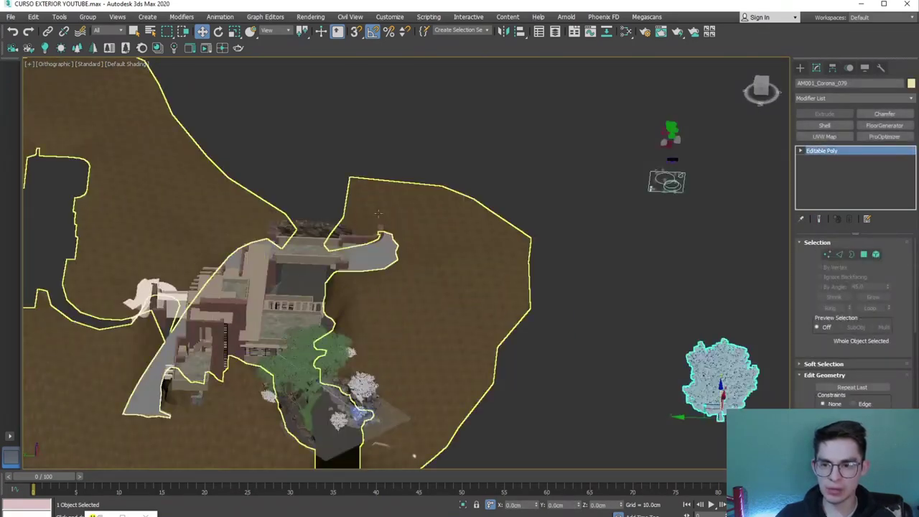
{"action": "scroll", "coordinate": [341, 178], "scroll_direction": "down", "scroll_amount": 3}
{"action": "middle_click_drag", "start_coordinate": [341, 179], "coordinate": [222, 231], "text": "alt"}
{"action": "scroll", "coordinate": [223, 232], "scroll_direction": "up", "scroll_amount": 1}
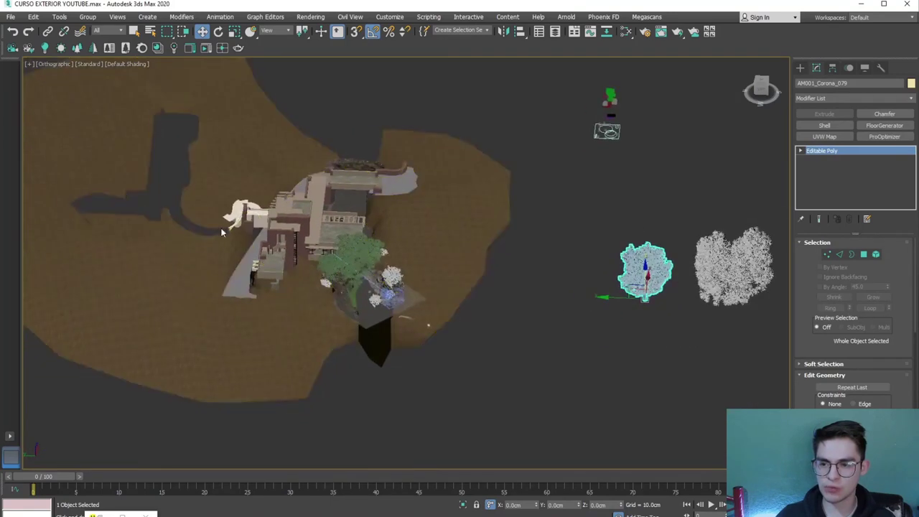
{"action": "left_click", "coordinate": [741, 141]}
{"action": "middle_click_drag", "start_coordinate": [741, 141], "coordinate": [636, 194], "text": "alt"}
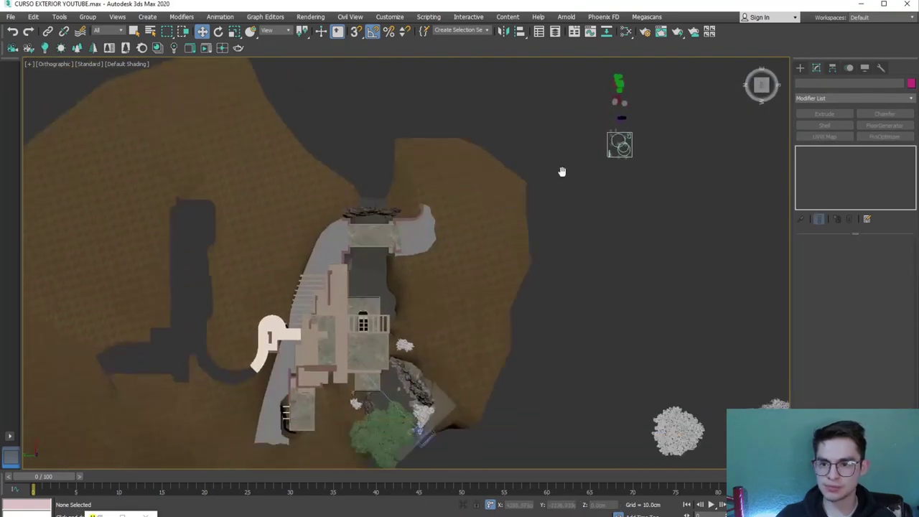
{"action": "middle_click_drag", "start_coordinate": [736, 185], "coordinate": [750, 142], "text": "alt"}
Draw a closed Line spline outline over the terrain beside the house in wireframe
{"action": "left_click", "coordinate": [801, 68]}
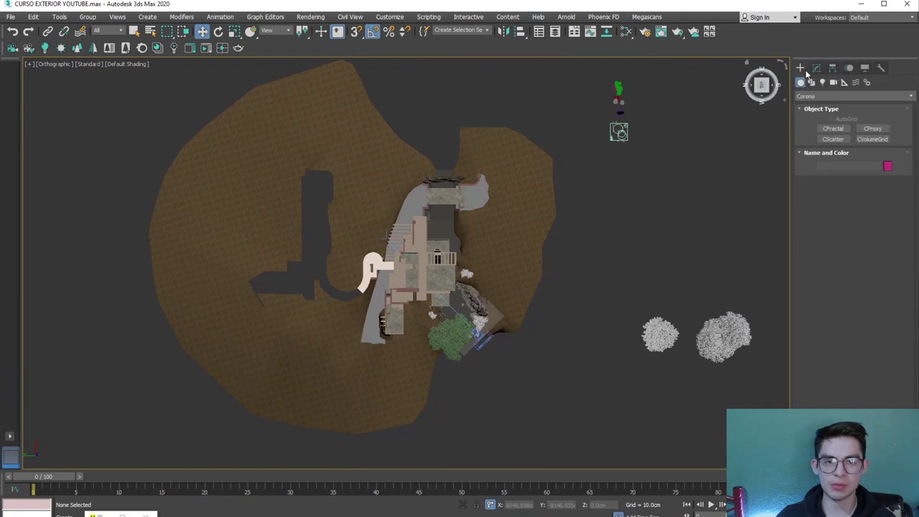
{"action": "left_click", "coordinate": [811, 82]}
{"action": "left_click", "coordinate": [832, 136]}
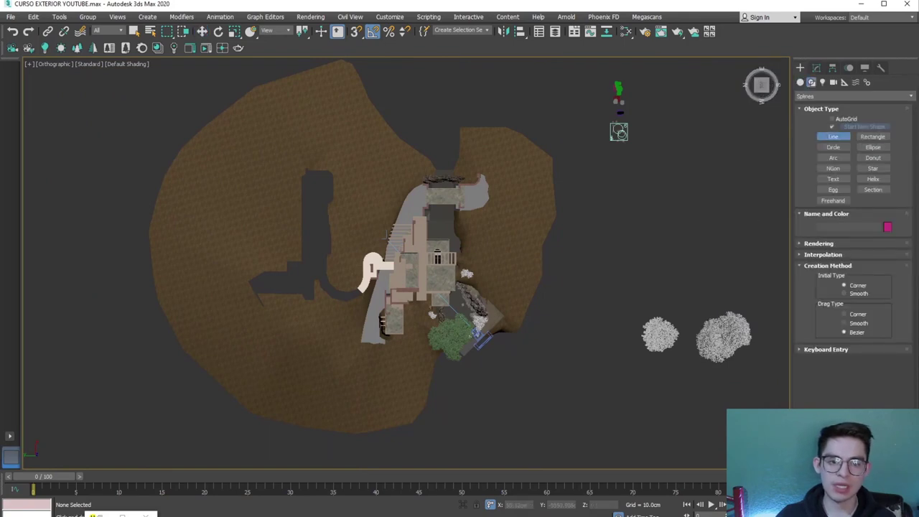
{"action": "key", "text": "F3"}
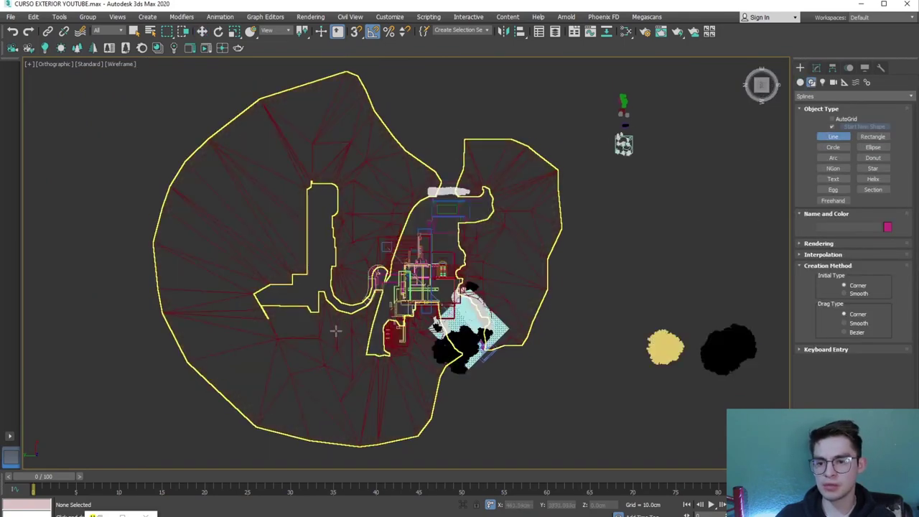
{"action": "scroll", "coordinate": [334, 330], "scroll_direction": "up", "scroll_amount": 4}
{"action": "mouse_move", "coordinate": [323, 359]}
{"action": "middle_mouse_down"}
{"action": "mouse_move", "coordinate": [292, 328]}
{"action": "mouse_move", "coordinate": [257, 346]}
{"action": "middle_mouse_up"}
{"action": "left_click", "coordinate": [278, 373]}
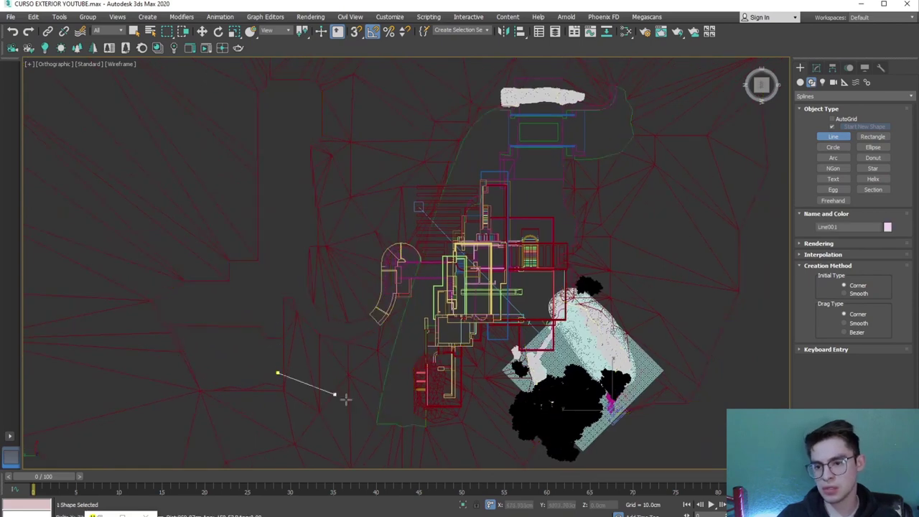
{"action": "middle_click_drag", "start_coordinate": [365, 371], "coordinate": [411, 173]}
{"action": "left_click", "coordinate": [423, 144]}
{"action": "scroll", "coordinate": [594, 141], "scroll_direction": "down", "scroll_amount": 2}
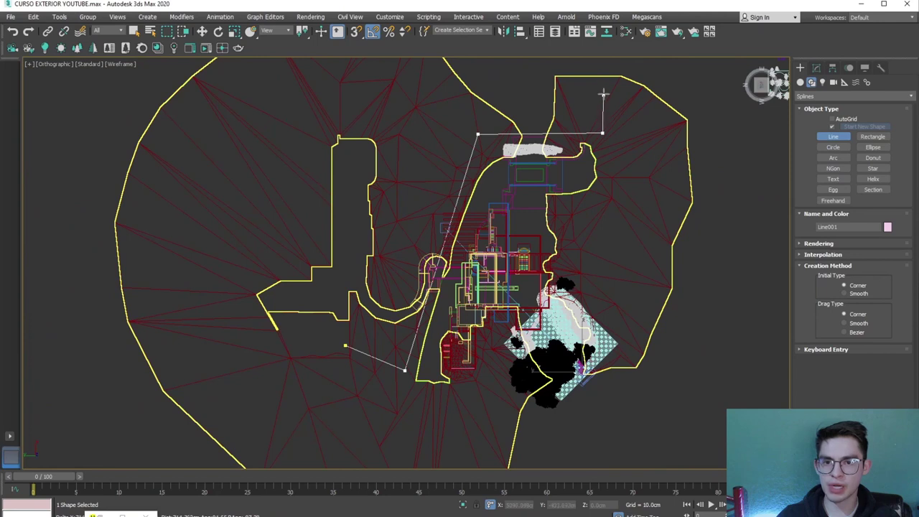
{"action": "left_click", "coordinate": [345, 346]}
{"action": "left_click", "coordinate": [631, 298]}
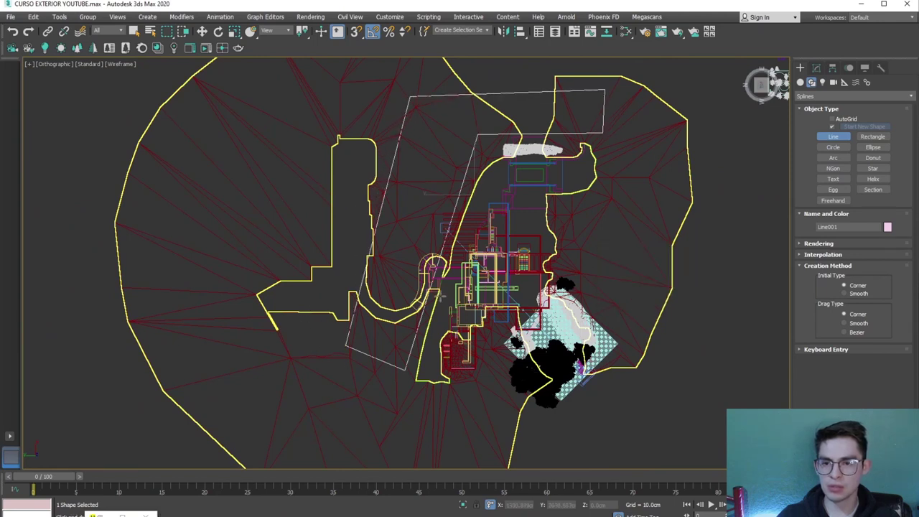
Return to shaded display, end line drawing, and bring up the outline's context menu
{"action": "scroll", "coordinate": [402, 273], "scroll_direction": "down", "scroll_amount": 3}
{"action": "key", "text": "F3"}
{"action": "scroll", "coordinate": [404, 316], "scroll_direction": "up", "scroll_amount": 5}
{"action": "right_click", "coordinate": [532, 351]}
{"action": "right_click", "coordinate": [531, 350]}
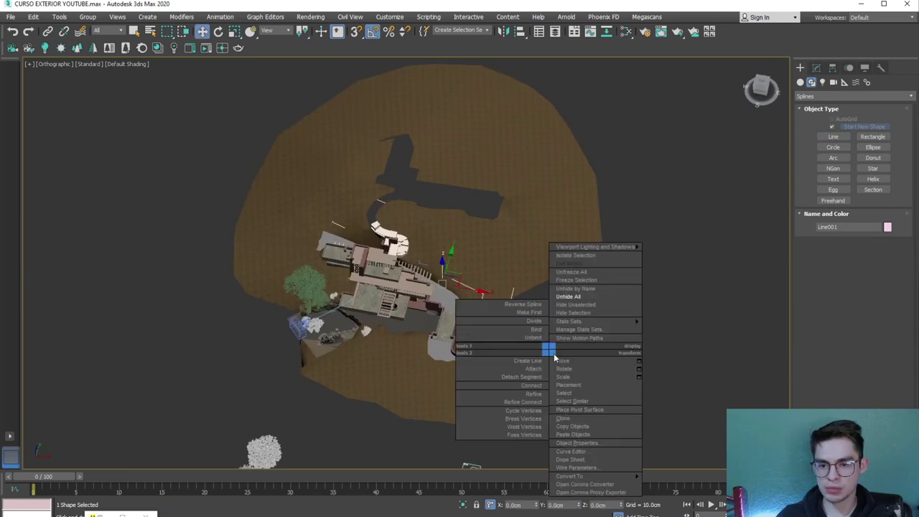
Convert Line001 to an editable poly and lower it slightly in the front view
{"action": "left_click", "coordinate": [677, 493]}
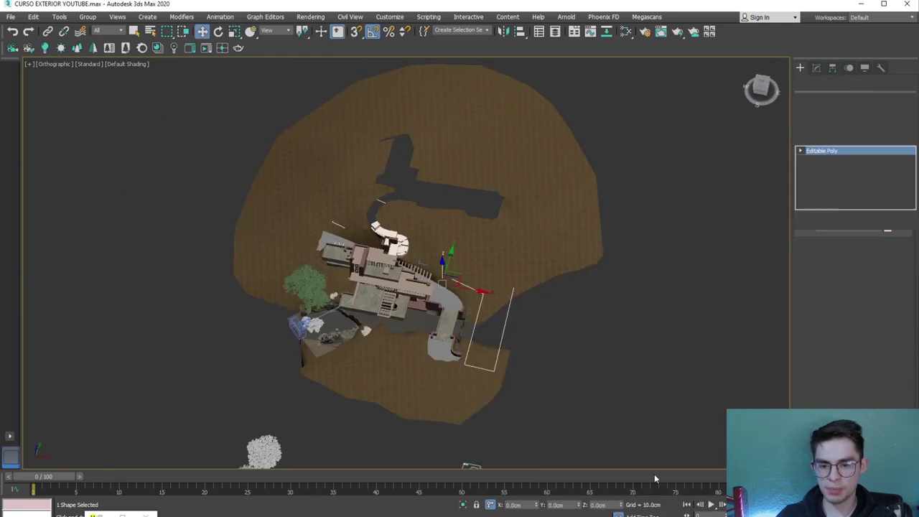
{"action": "middle_click_drag", "start_coordinate": [488, 288], "coordinate": [474, 314], "text": "alt"}
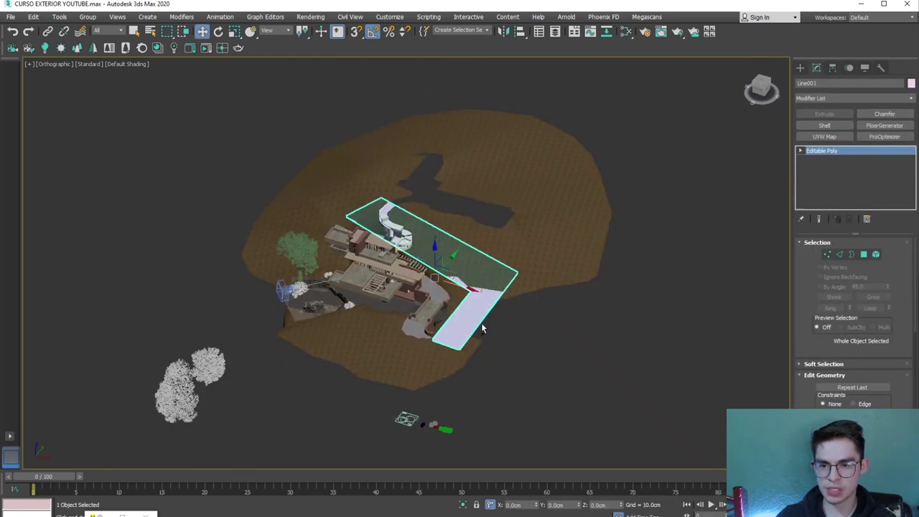
{"action": "middle_click_drag", "start_coordinate": [434, 262], "coordinate": [699, 177], "text": "alt"}
{"action": "left_click", "coordinate": [762, 91]}
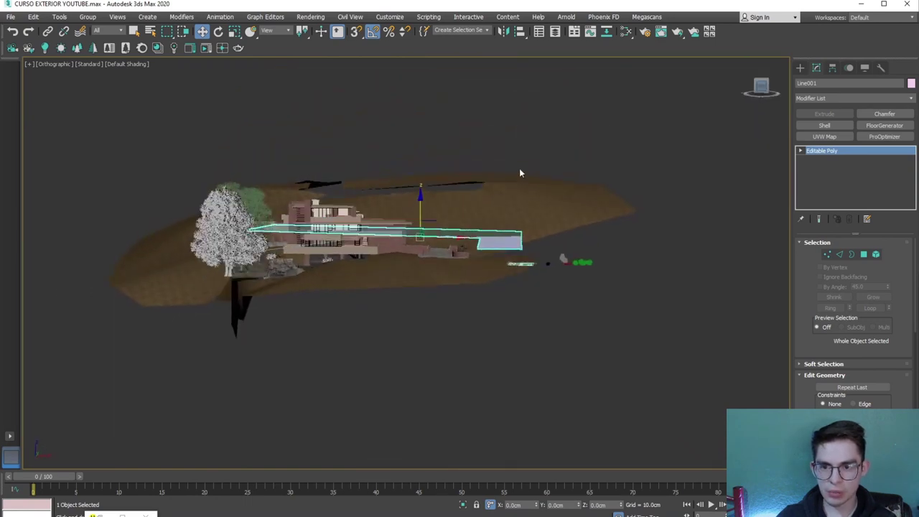
{"action": "key", "text": "F4"}
{"action": "left_click_drag", "start_coordinate": [380, 203], "coordinate": [381, 217]}
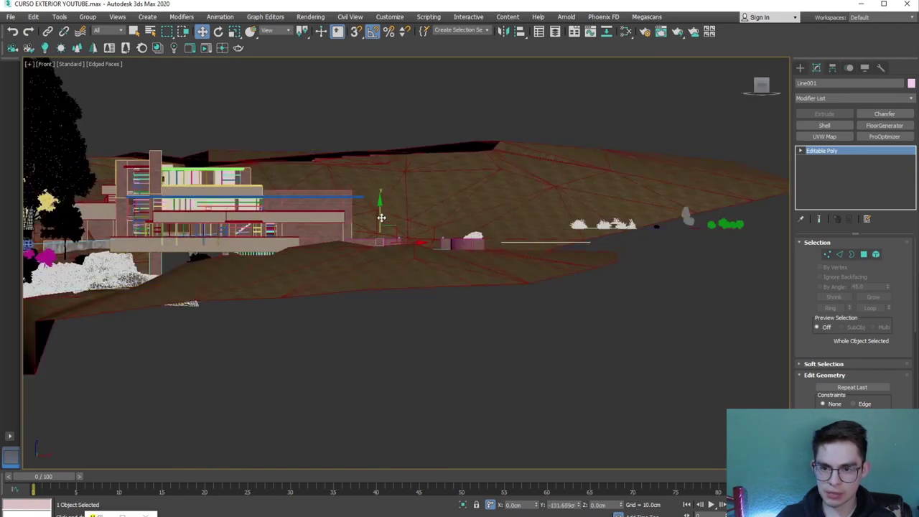
{"action": "key", "text": "c"}
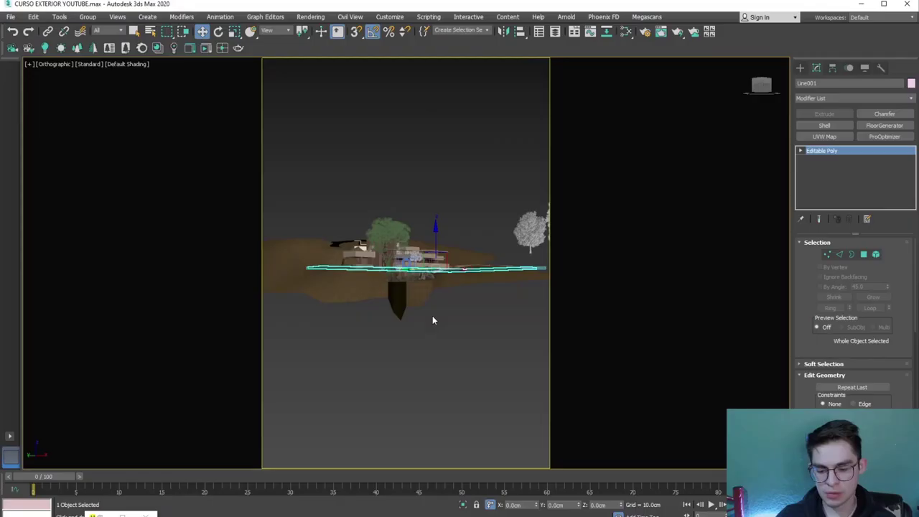
Rename the new surface to SUPERFICIE ARBOLES
{"action": "middle_click_drag", "start_coordinate": [432, 315], "coordinate": [412, 348], "text": "alt"}
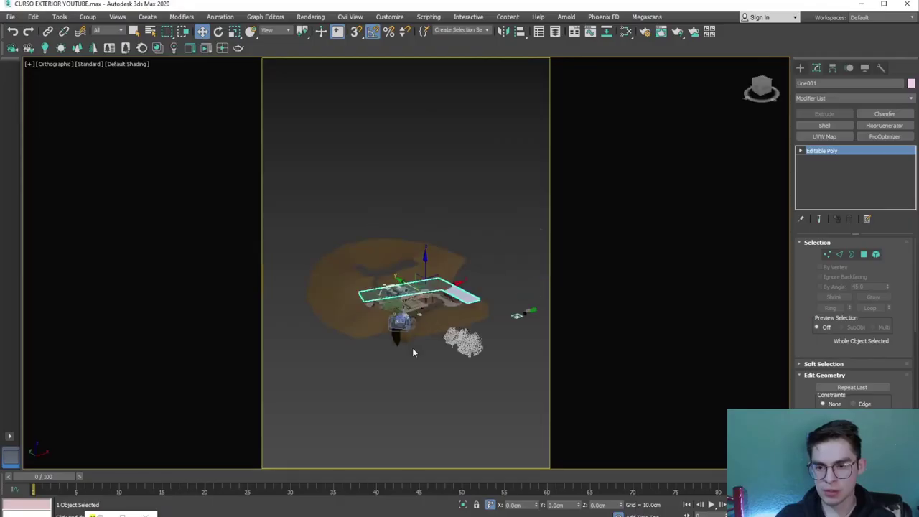
{"action": "scroll", "coordinate": [417, 248], "scroll_direction": "up", "scroll_amount": 5}
{"action": "mouse_move", "coordinate": [417, 249]}
{"action": "middle_mouse_down", "text": "alt"}
{"action": "mouse_move", "coordinate": [465, 190]}
{"action": "mouse_move", "coordinate": [495, 230]}
{"action": "mouse_move", "coordinate": [560, 250]}
{"action": "mouse_move", "coordinate": [392, 157]}
{"action": "middle_mouse_up", "text": "alt"}
{"action": "scroll", "coordinate": [470, 184], "scroll_direction": "up", "scroll_amount": 3}
{"action": "scroll", "coordinate": [420, 202], "scroll_direction": "down", "scroll_amount": 5}
{"action": "left_click", "coordinate": [570, 247]}
{"action": "left_click", "coordinate": [362, 139]}
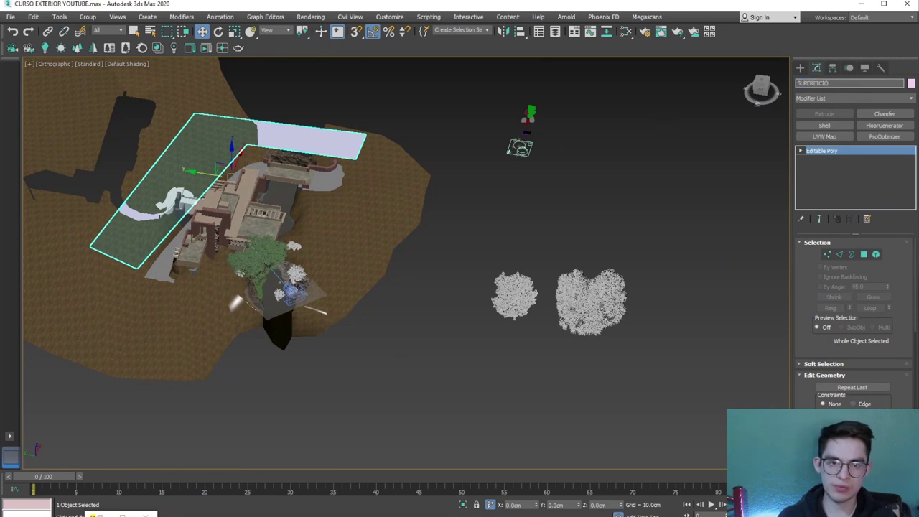
{"action": "type", "text": "BOLES"}
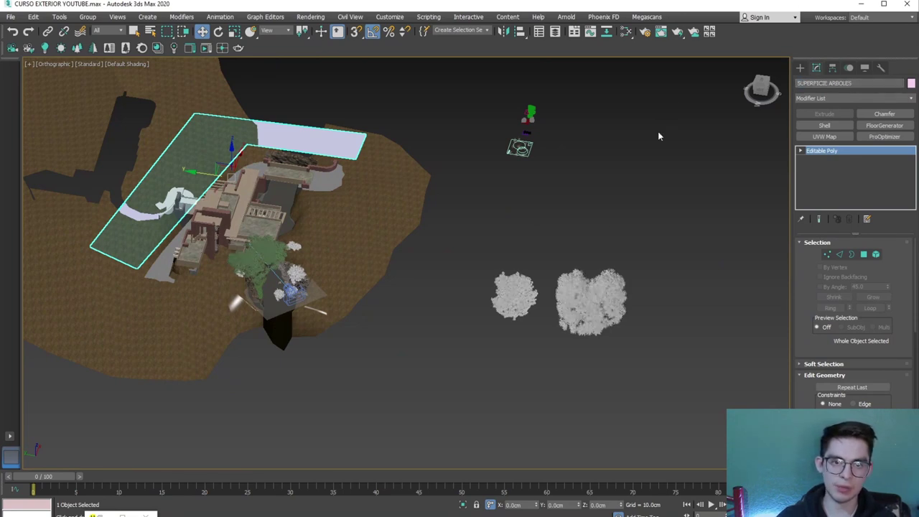
{"action": "left_click", "coordinate": [614, 224]}
Create Corona Scatter001 on SUPERFICIE ARBOLES with AM001_Corona_080 and AM001_Corona_079 as instances
{"action": "left_click", "coordinate": [62, 49]}
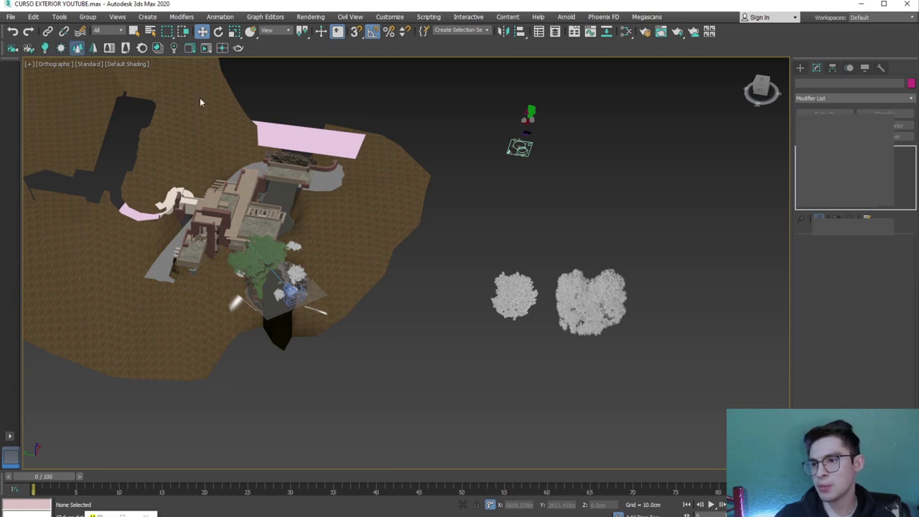
{"action": "left_click", "coordinate": [816, 68]}
{"action": "left_click", "coordinate": [826, 300]}
{"action": "right_click", "coordinate": [846, 315]}
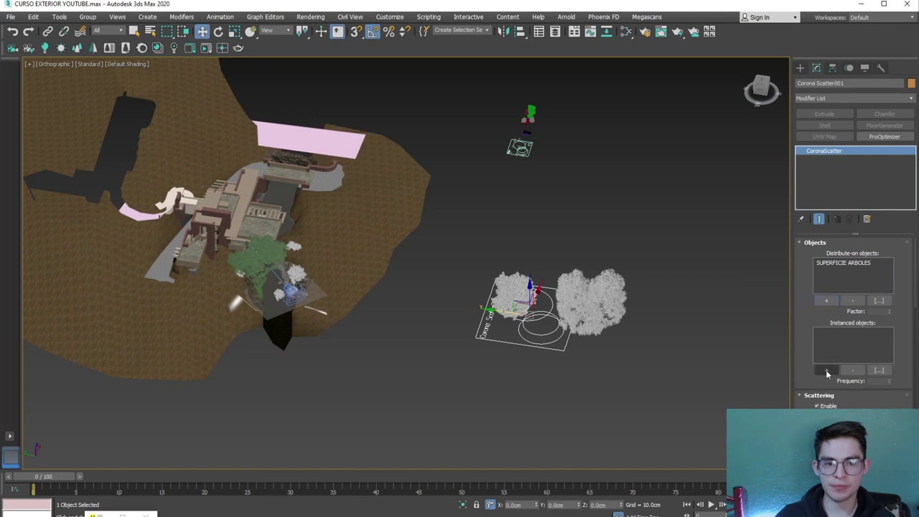
{"action": "left_click", "coordinate": [826, 370]}
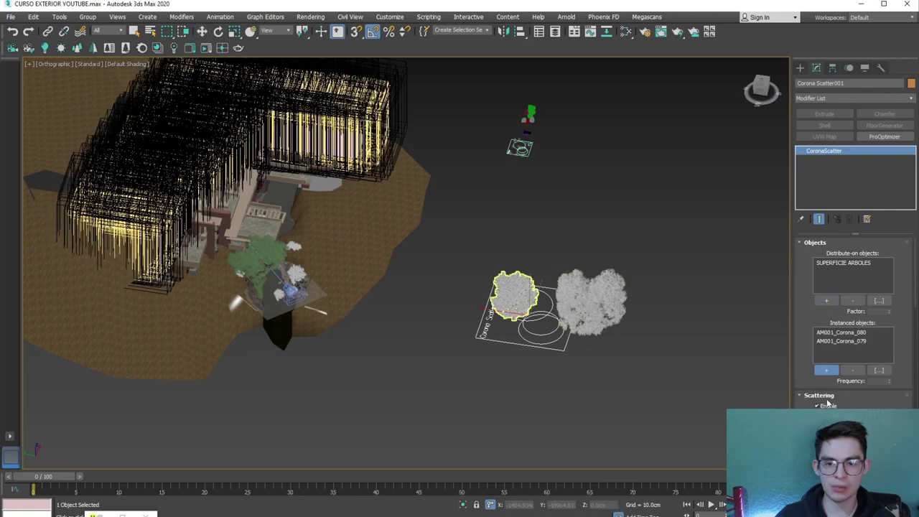
{"action": "middle_click_drag", "start_coordinate": [337, 318], "coordinate": [348, 263], "text": "alt"}
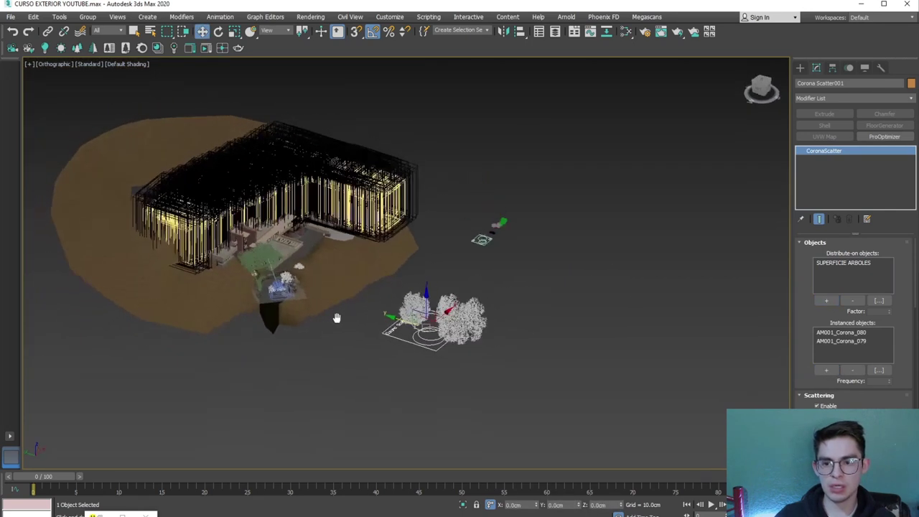
{"action": "scroll", "coordinate": [288, 244], "scroll_direction": "up", "scroll_amount": 5}
{"action": "scroll", "coordinate": [288, 244], "scroll_direction": "down", "scroll_amount": 5}
{"action": "middle_click_drag", "start_coordinate": [288, 244], "coordinate": [745, 363], "text": "alt"}
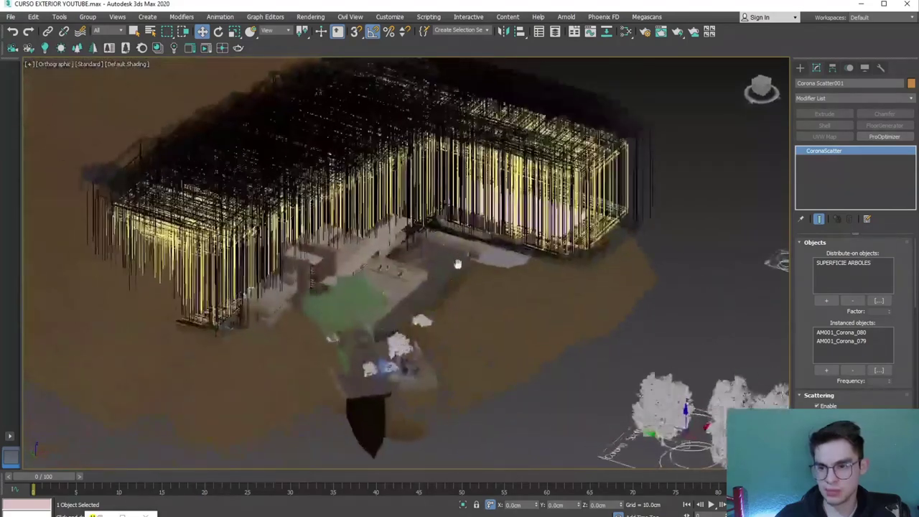
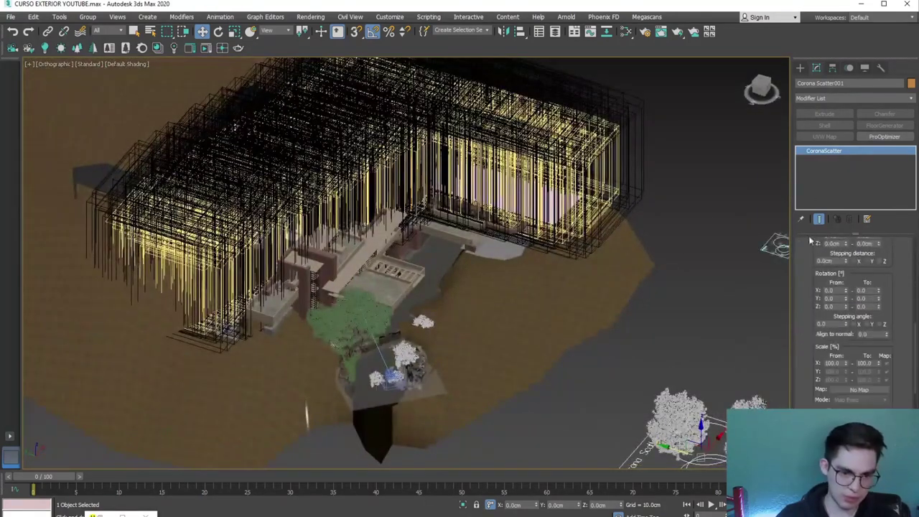
Set CoronaScatter's rotation Z maximum to 360°, scale maximum to 150% and count to 10
{"action": "type", "text": "60"}
{"action": "key", "text": "Return"}
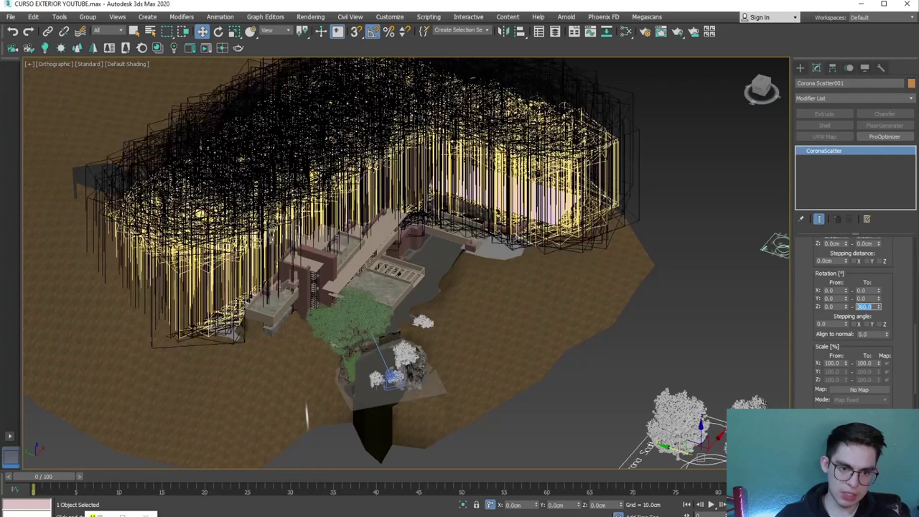
{"action": "scroll", "coordinate": [845, 308], "scroll_direction": "down", "scroll_amount": 3}
{"action": "double_click", "coordinate": [865, 318]}
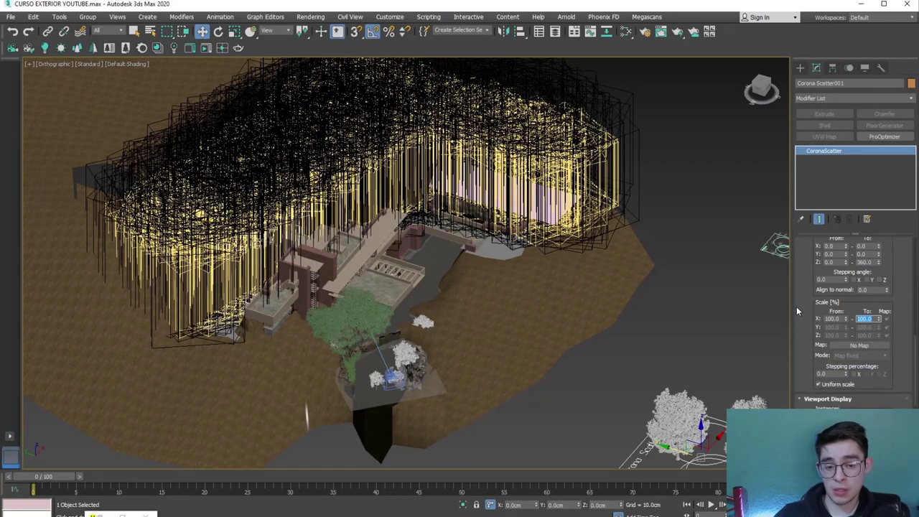
{"action": "type", "text": "150"}
{"action": "key", "text": "Return"}
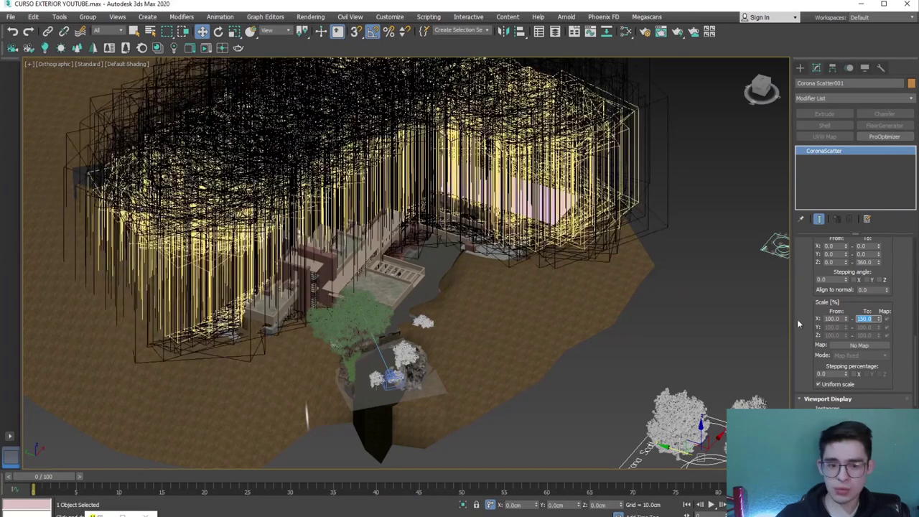
{"action": "scroll", "coordinate": [796, 319], "scroll_direction": "down", "scroll_amount": 5}
{"action": "scroll", "coordinate": [800, 344], "scroll_direction": "down", "scroll_amount": 3}
{"action": "double_click", "coordinate": [865, 371]}
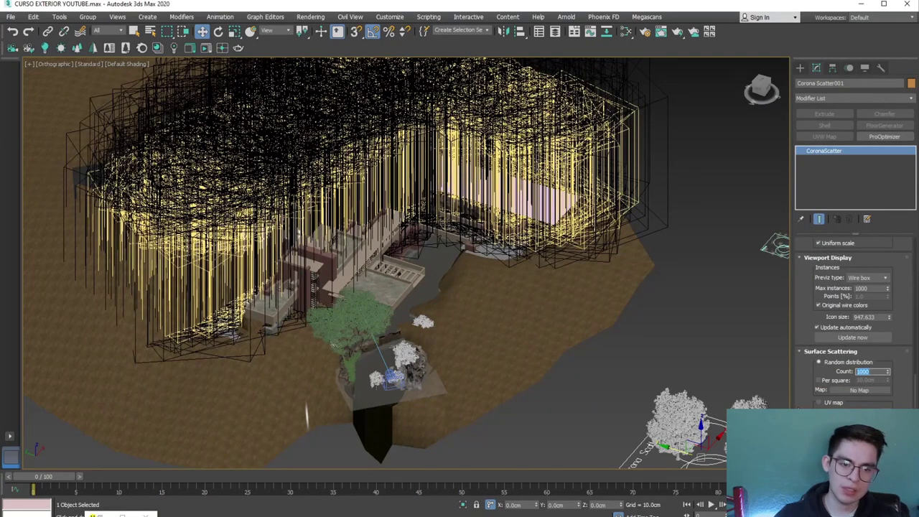
{"action": "type", "text": "10"}
{"action": "key", "text": "Return"}
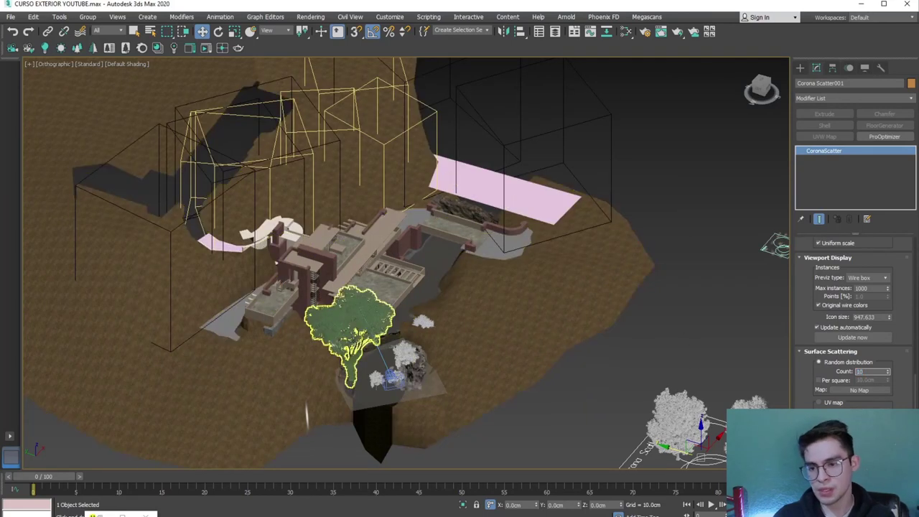
Select the large tree, three small trees and white bush beside the house, then clear the selection
{"action": "left_click", "coordinate": [348, 308]}
{"action": "scroll", "coordinate": [348, 309], "scroll_direction": "up", "scroll_amount": 3}
{"action": "scroll", "coordinate": [381, 388], "scroll_direction": "up", "scroll_amount": 2}
{"action": "left_click", "coordinate": [380, 377], "text": "ctrl"}
{"action": "left_click", "coordinate": [420, 369], "text": "ctrl"}
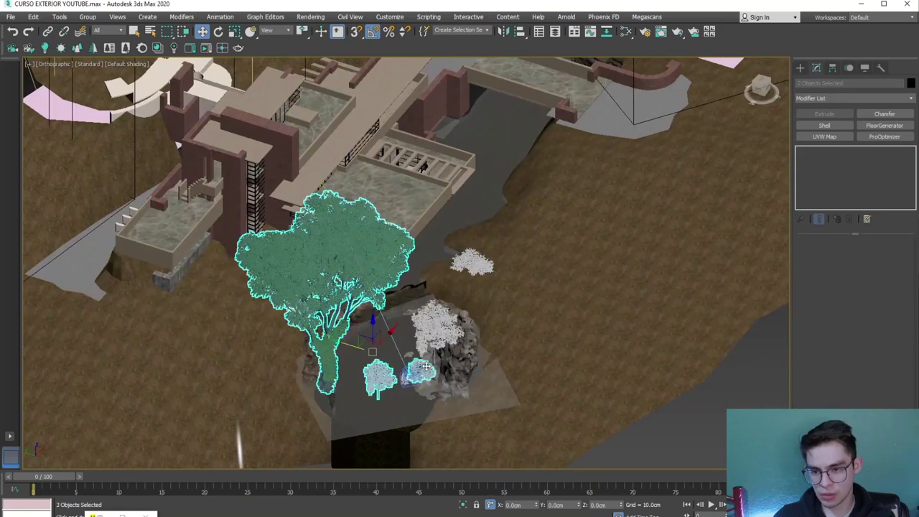
{"action": "left_click", "coordinate": [438, 327], "text": "ctrl"}
{"action": "left_click", "coordinate": [471, 264], "text": "ctrl"}
{"action": "scroll", "coordinate": [402, 377], "scroll_direction": "up", "scroll_amount": 3}
{"action": "scroll", "coordinate": [402, 377], "scroll_direction": "up", "scroll_amount": 3}
{"action": "right_click", "coordinate": [403, 375]}
{"action": "left_click", "coordinate": [415, 377]}
{"action": "scroll", "coordinate": [415, 377], "scroll_direction": "down", "scroll_amount": 5}
{"action": "scroll", "coordinate": [415, 378], "scroll_direction": "down", "scroll_amount": 3}
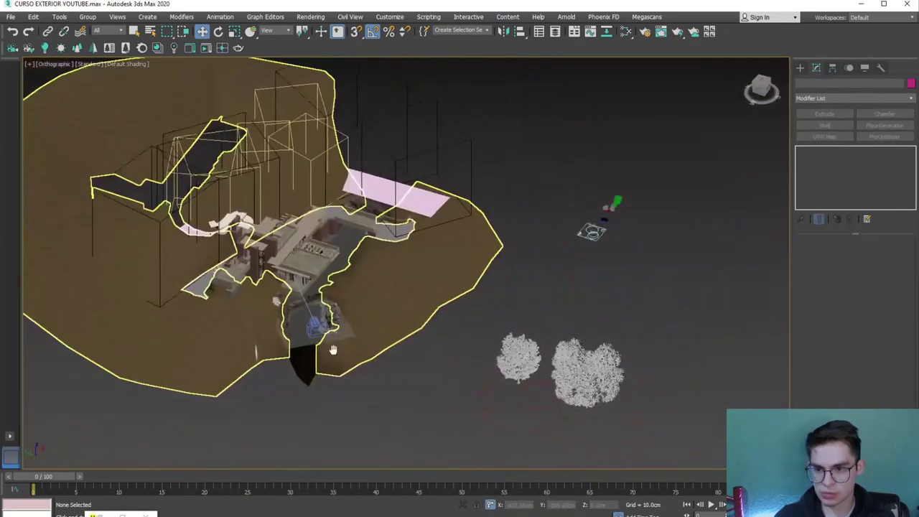
Show the CoronaCamera001 view with its render frame and start the Corona interactive render
{"action": "key", "text": "c"}
{"action": "left_click", "coordinate": [434, 76]}
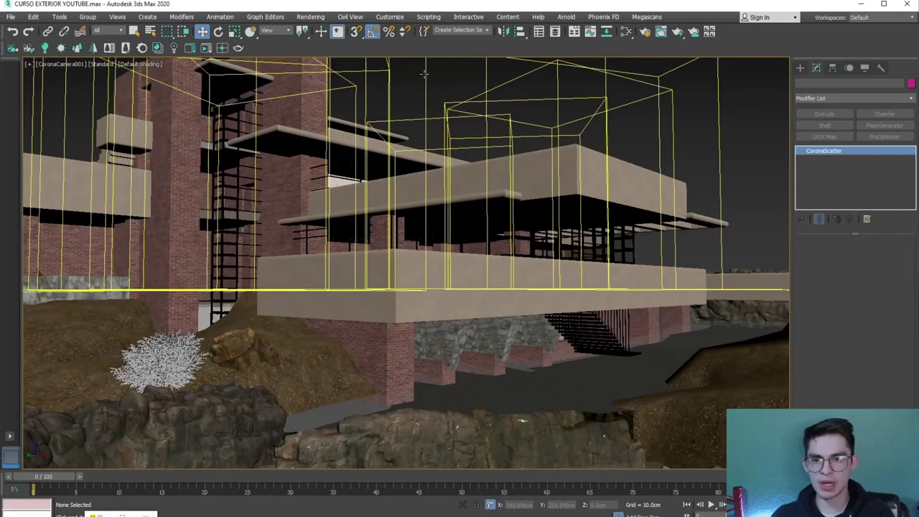
{"action": "key", "text": "shift+f"}
{"action": "key", "text": "shift+q"}
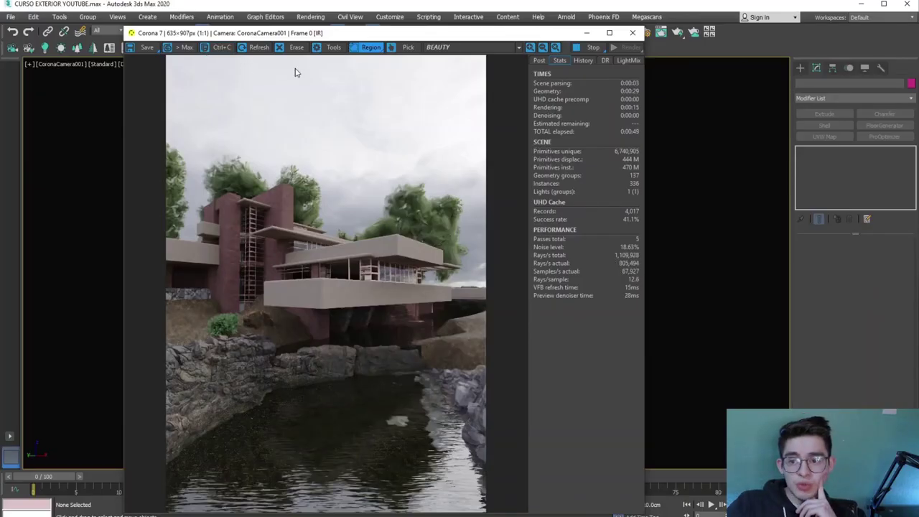
Raise the scatter count to 20 trees and set the minimum tree scale to 150%
{"action": "mouse_move", "coordinate": [352, 40]}
{"action": "left_mouse_down"}
{"action": "mouse_move", "coordinate": [659, 139]}
{"action": "mouse_move", "coordinate": [654, 78]}
{"action": "left_mouse_up"}
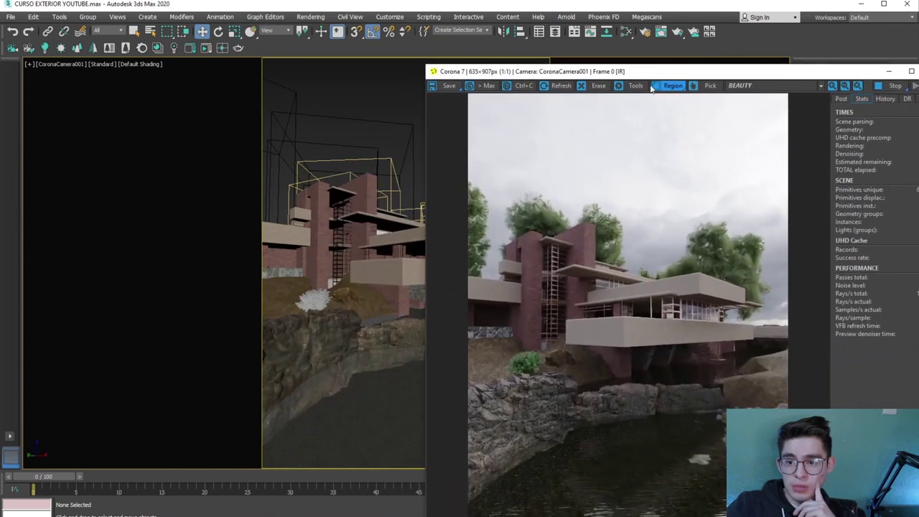
{"action": "left_click", "coordinate": [368, 160]}
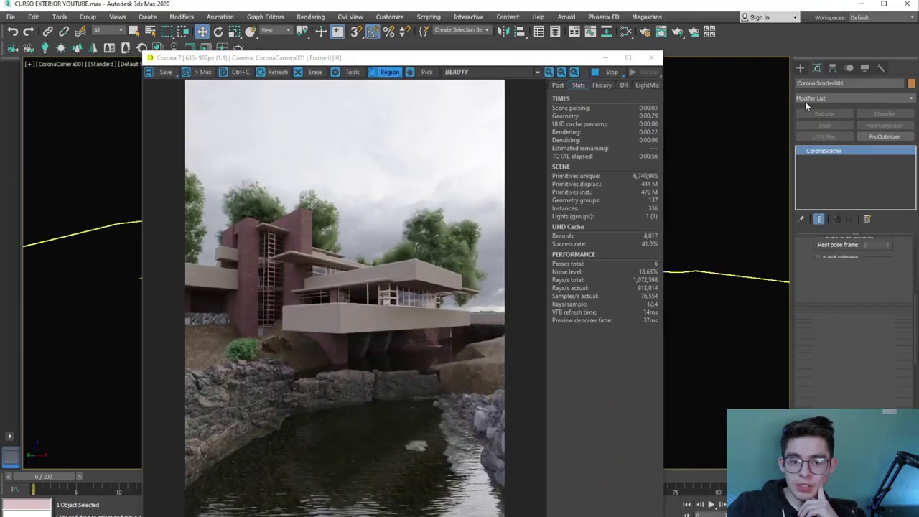
{"action": "scroll", "coordinate": [804, 331], "scroll_direction": "down", "scroll_amount": 5}
{"action": "scroll", "coordinate": [803, 359], "scroll_direction": "down", "scroll_amount": 3}
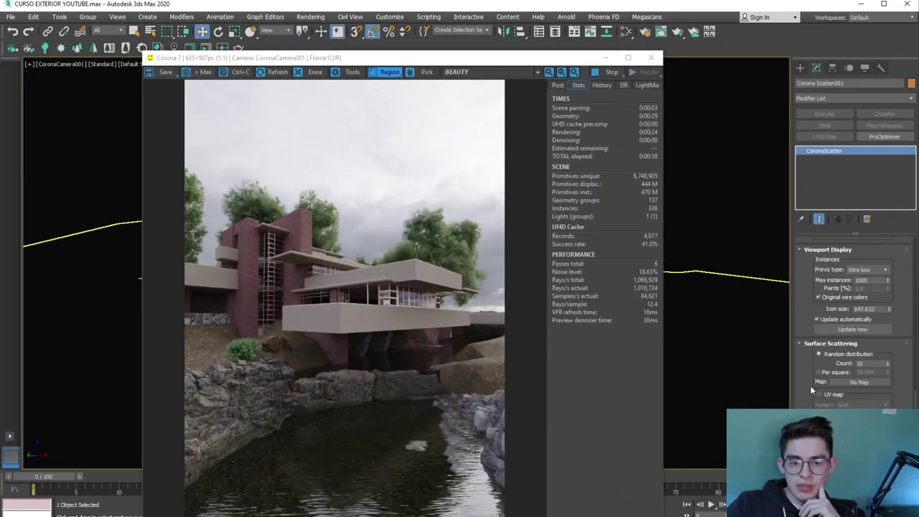
{"action": "type", "text": "0"}
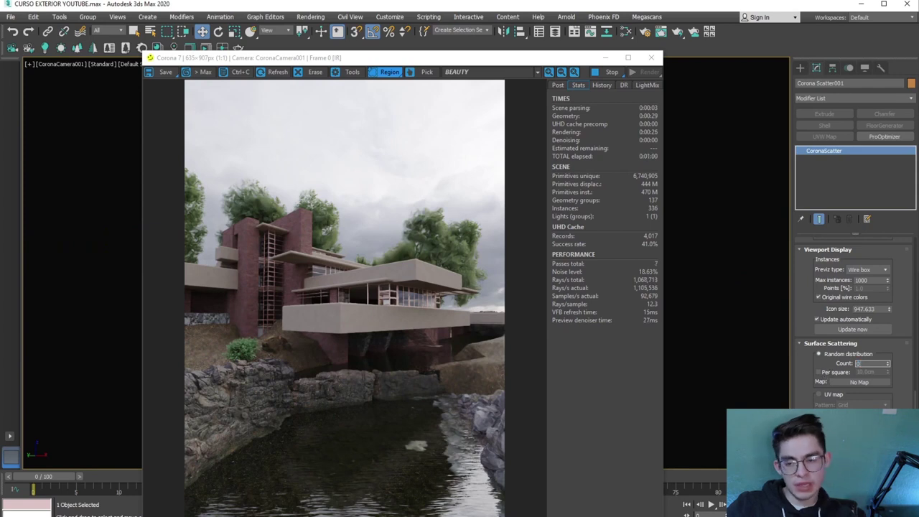
{"action": "key", "text": "Return"}
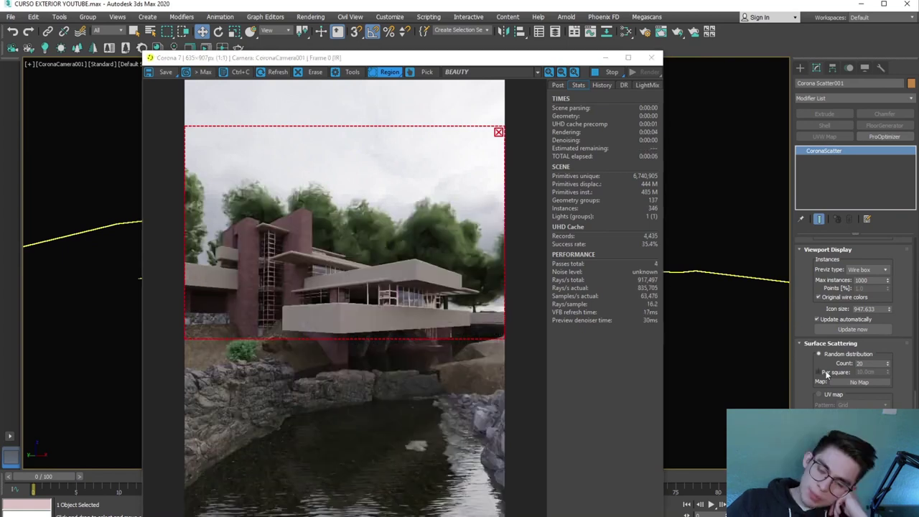
{"action": "left_click_drag", "start_coordinate": [870, 363], "coordinate": [824, 362]}
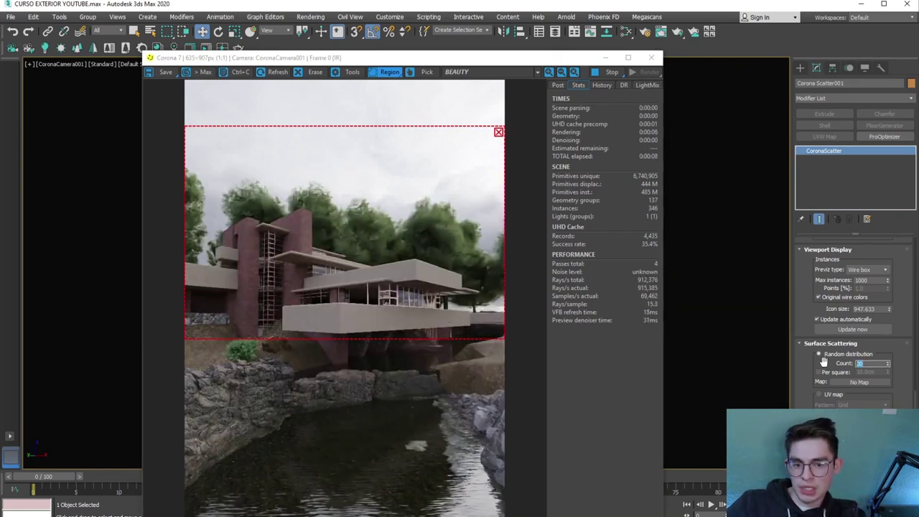
{"action": "scroll", "coordinate": [811, 318], "scroll_direction": "up", "scroll_amount": 3}
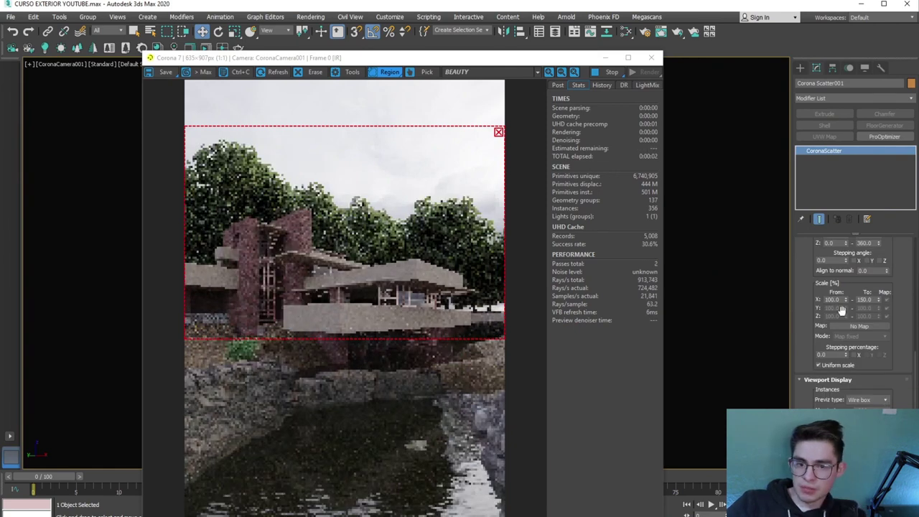
{"action": "left_click_drag", "start_coordinate": [844, 299], "coordinate": [813, 301]}
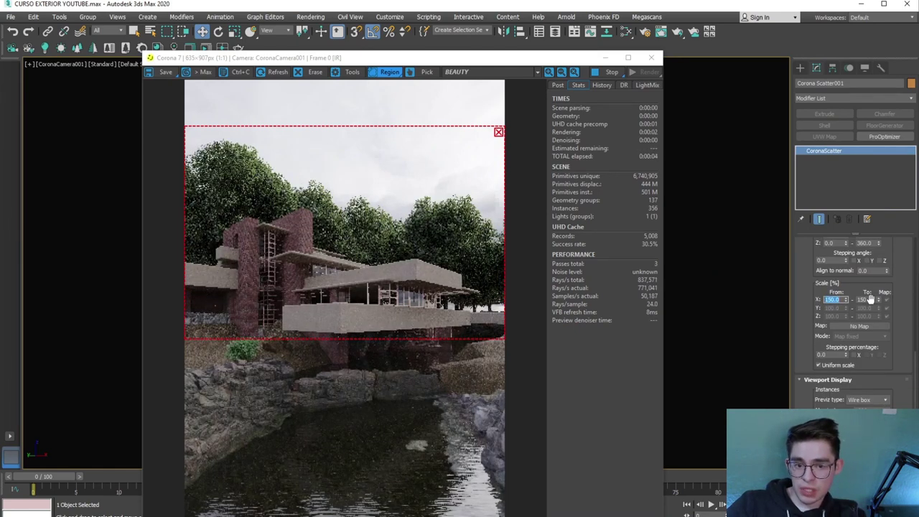
{"action": "key", "text": "Tab"}
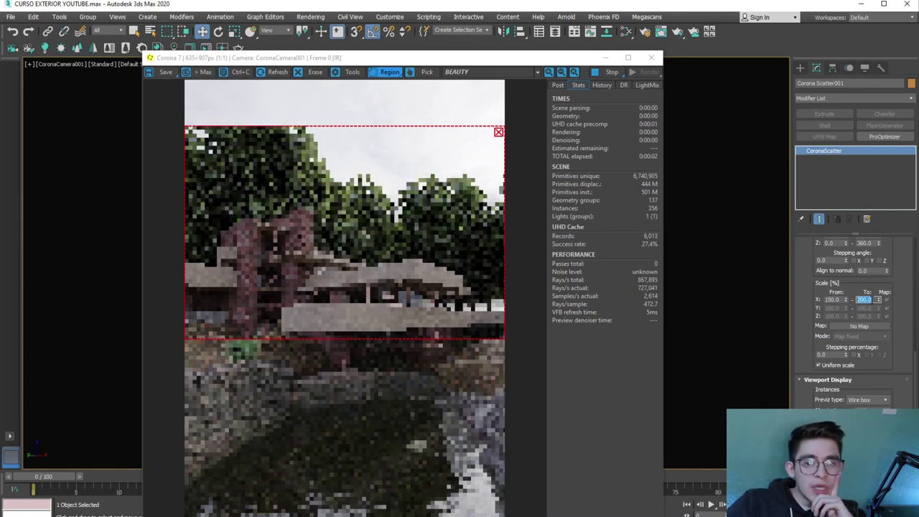
Extend the render region to the image top, then stop and close the Corona render window
{"action": "left_click_drag", "start_coordinate": [379, 128], "coordinate": [379, 80]}
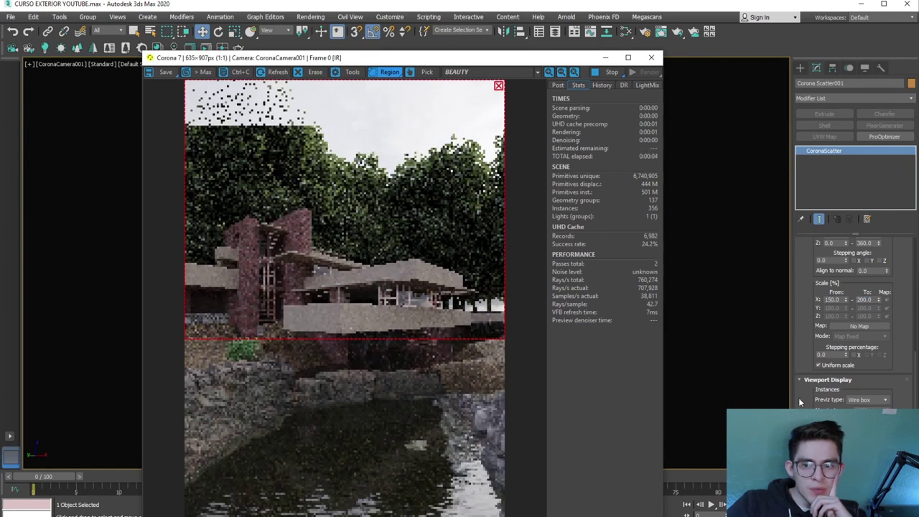
{"action": "scroll", "coordinate": [791, 380], "scroll_direction": "down", "scroll_amount": 4}
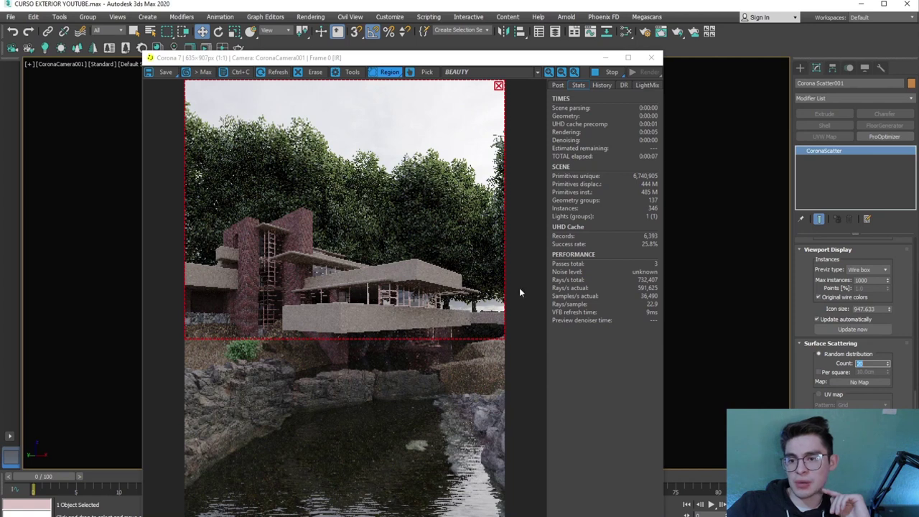
{"action": "left_click", "coordinate": [610, 73]}
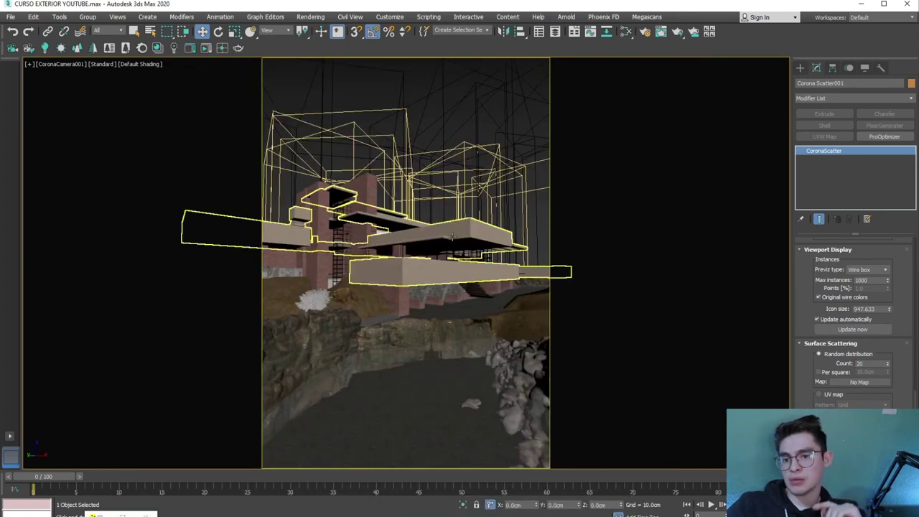
Leave the camera view and orbit around the scene to inspect the plane the trees scatter on
{"action": "key", "text": "u"}
{"action": "left_click", "coordinate": [452, 396]}
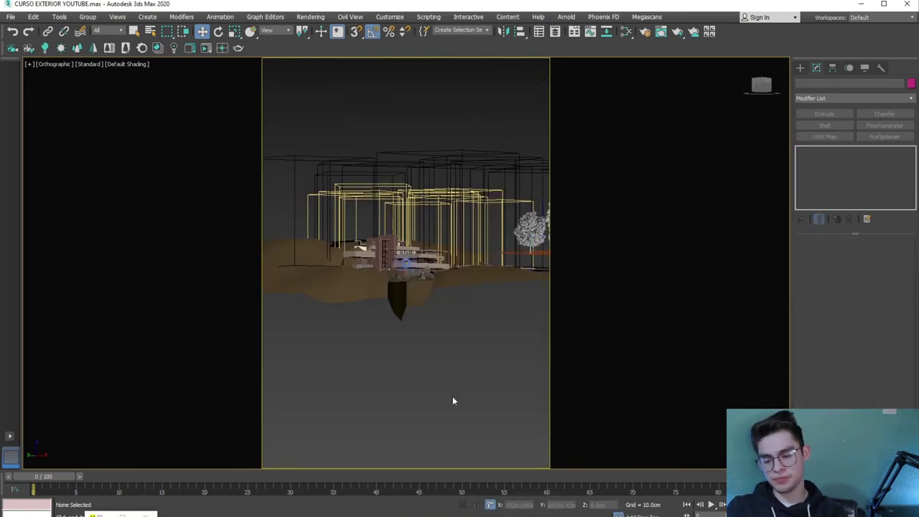
{"action": "key", "text": "shift+f"}
{"action": "scroll", "coordinate": [394, 349], "scroll_direction": "up", "scroll_amount": 10}
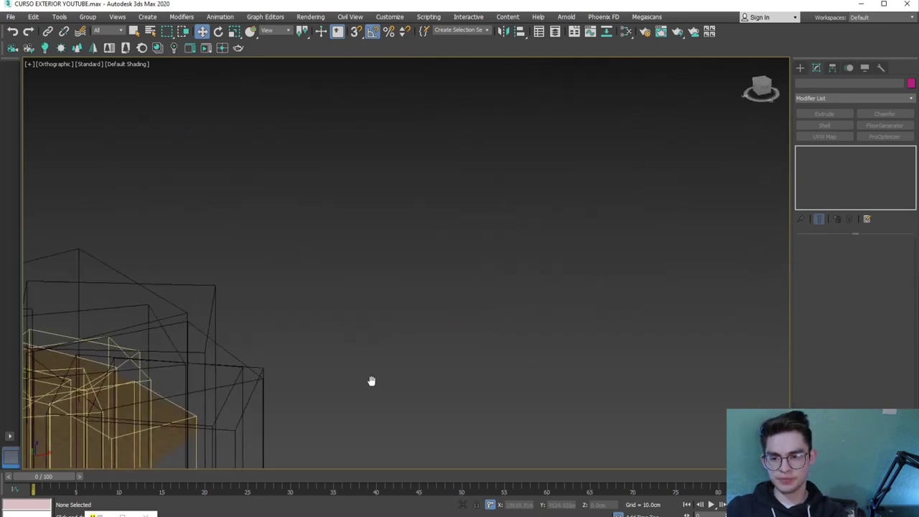
{"action": "middle_click_drag", "start_coordinate": [371, 381], "coordinate": [349, 321], "text": "alt"}
{"action": "left_click", "coordinate": [350, 321]}
{"action": "scroll", "coordinate": [474, 255], "scroll_direction": "down", "scroll_amount": 5}
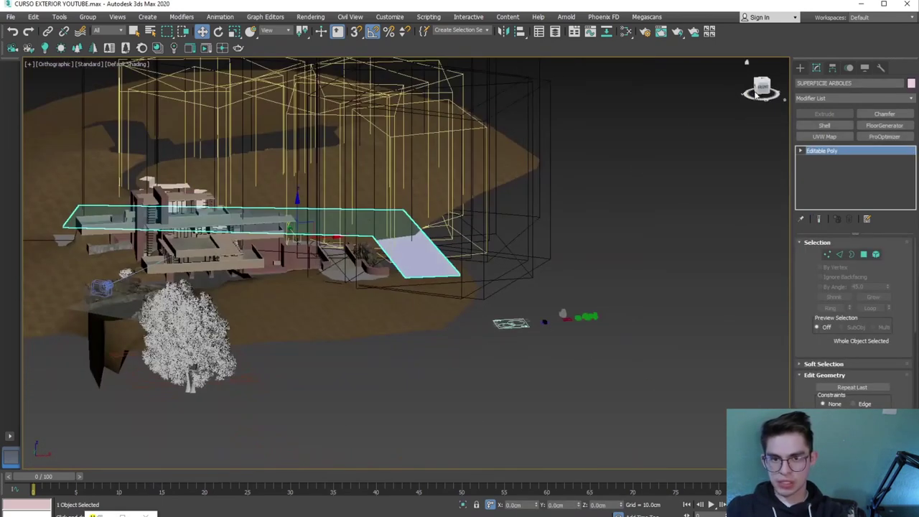
{"action": "left_click_drag", "start_coordinate": [756, 93], "coordinate": [711, 115]}
{"action": "key", "text": "f"}
{"action": "mouse_move", "coordinate": [322, 264]}
{"action": "middle_mouse_down", "text": "alt"}
{"action": "mouse_move", "coordinate": [306, 279]}
{"action": "mouse_move", "coordinate": [480, 412]}
{"action": "middle_mouse_up", "text": "alt"}
Return to CoronaCamera001 with the render frame shown, run a quick interactive render, then minimize it
{"action": "key", "text": "c"}
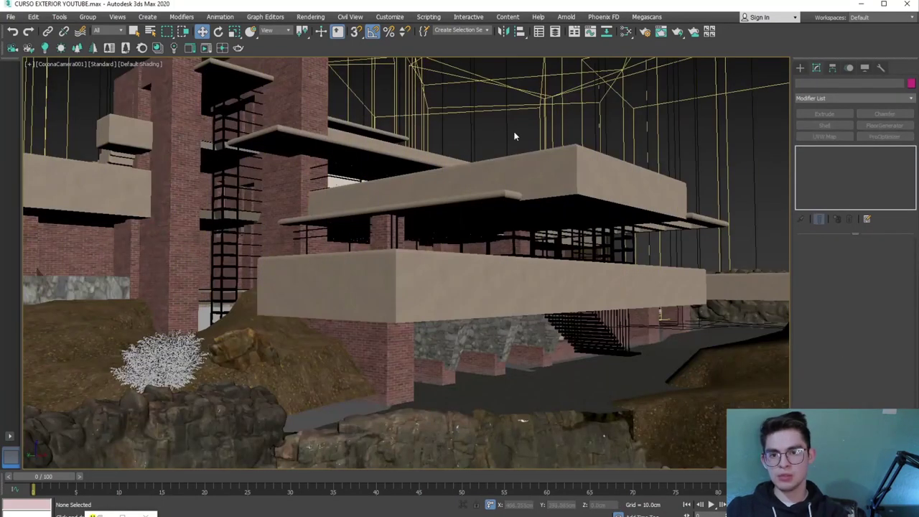
{"action": "key", "text": "shift+f"}
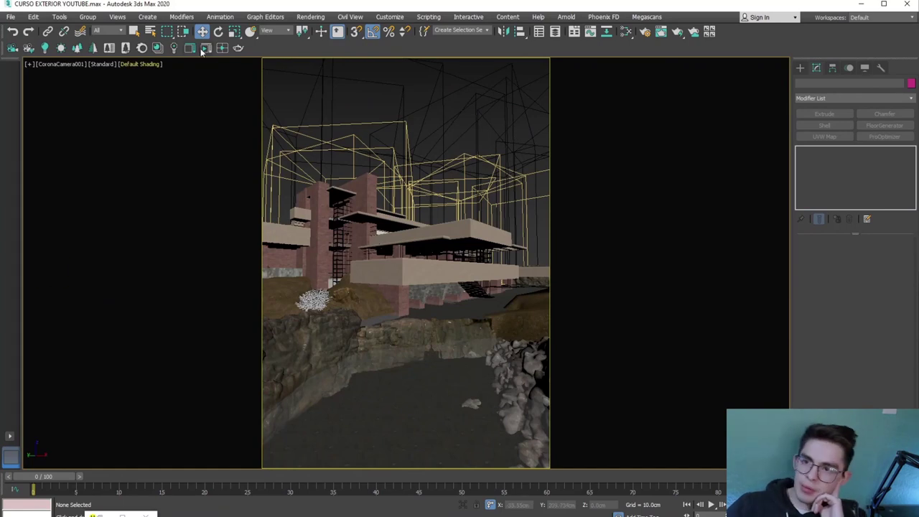
{"action": "key", "text": "shift+q"}
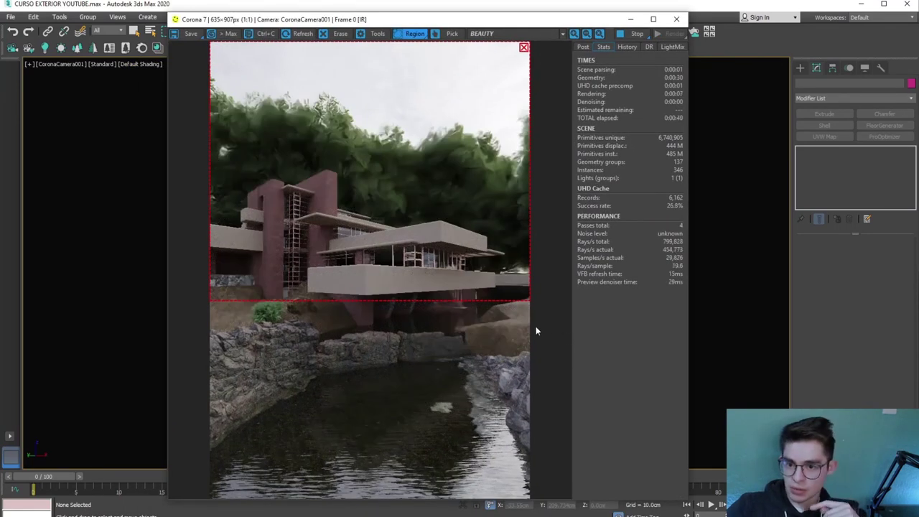
{"action": "left_click", "coordinate": [630, 20]}
Select the SUPERFICIE ARBOLES plane and orbit around it from the front to check its extent
{"action": "key", "text": "u"}
{"action": "key", "text": "z"}
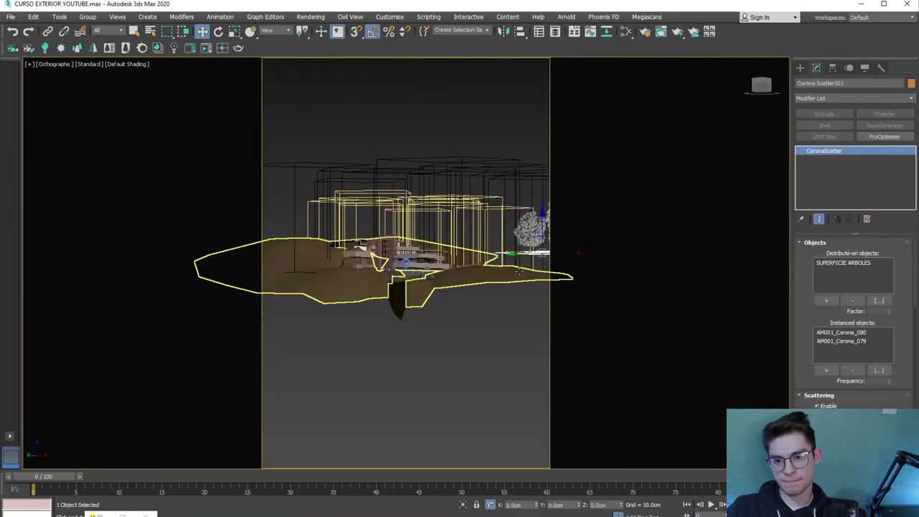
{"action": "scroll", "coordinate": [437, 314], "scroll_direction": "down", "scroll_amount": 2}
{"action": "middle_click_drag", "start_coordinate": [437, 313], "coordinate": [433, 373], "text": "alt"}
{"action": "left_click", "coordinate": [433, 373]}
{"action": "scroll", "coordinate": [433, 374], "scroll_direction": "up", "scroll_amount": 5}
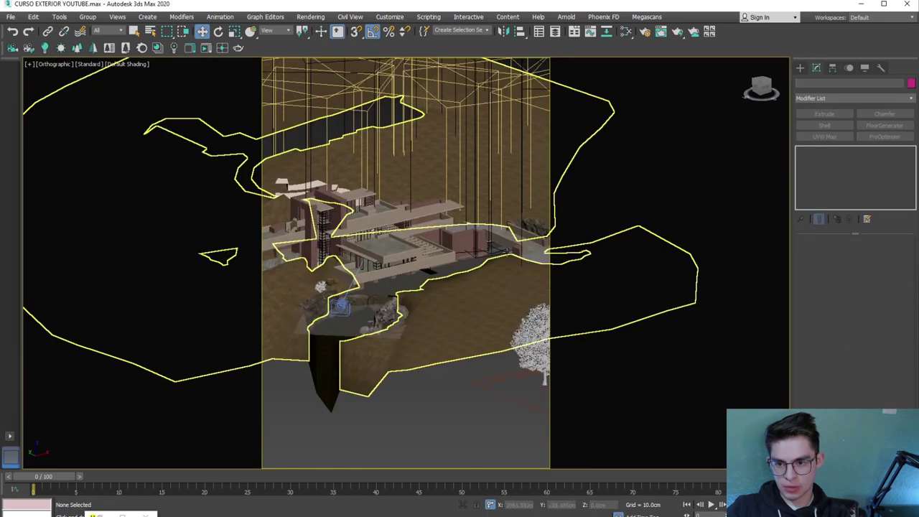
{"action": "scroll", "coordinate": [433, 373], "scroll_direction": "up", "scroll_amount": 4}
{"action": "left_click", "coordinate": [406, 286]}
{"action": "middle_click_drag", "start_coordinate": [405, 286], "coordinate": [489, 224], "text": "alt"}
{"action": "left_click", "coordinate": [751, 94]}
{"action": "mouse_move", "coordinate": [359, 304]}
{"action": "middle_mouse_down"}
{"action": "mouse_move", "coordinate": [346, 275]}
{"action": "mouse_move", "coordinate": [377, 421]}
{"action": "middle_mouse_up"}
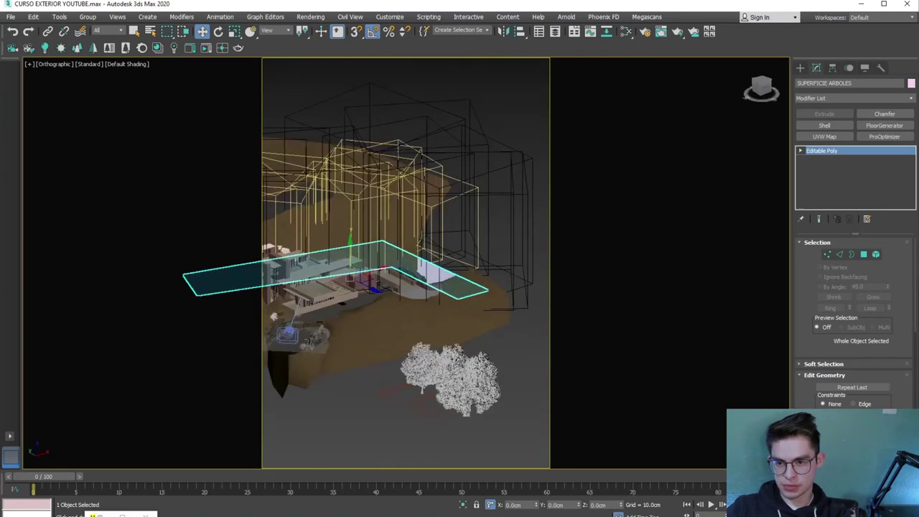
{"action": "left_click", "coordinate": [378, 421]}
Back in the camera view, set Corona Scatter001's count to 15 and reopen the render window
{"action": "key", "text": "c"}
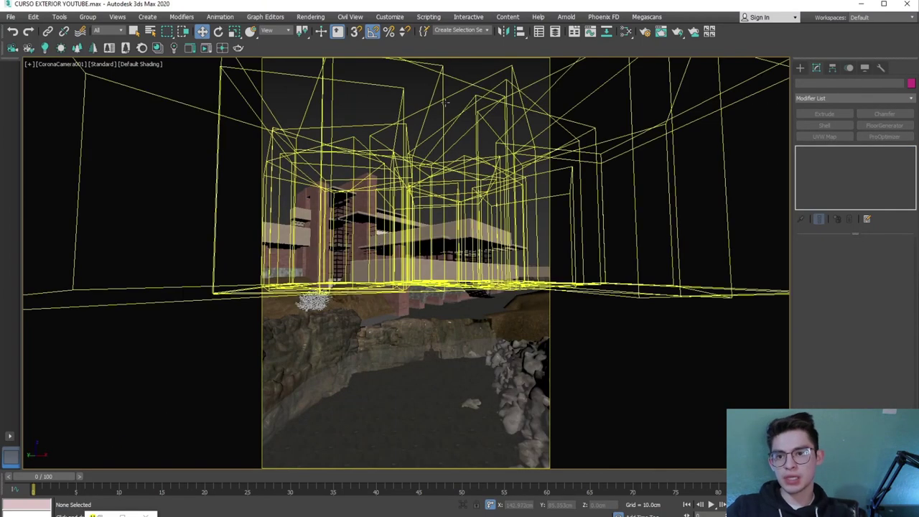
{"action": "left_click", "coordinate": [444, 108]}
{"action": "scroll", "coordinate": [795, 338], "scroll_direction": "down", "scroll_amount": 3}
{"action": "scroll", "coordinate": [854, 323], "scroll_direction": "down", "scroll_amount": 5}
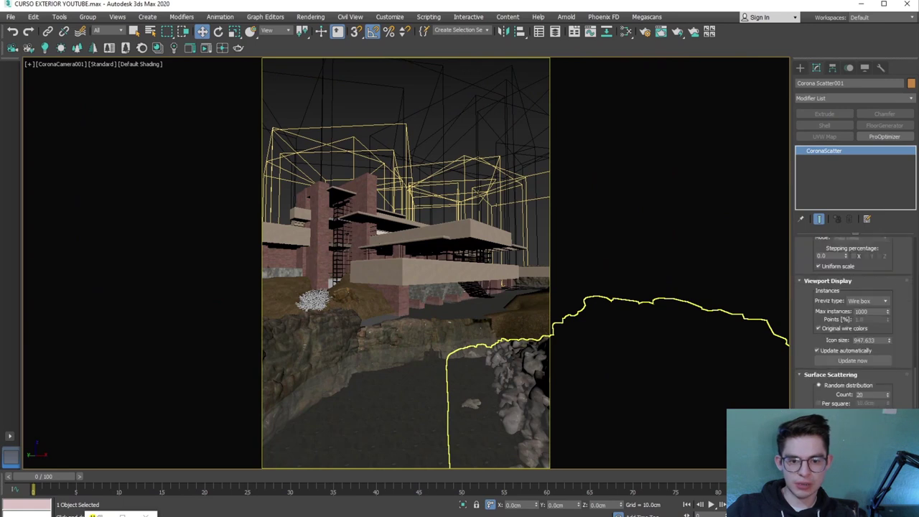
{"action": "type", "text": "15"}
{"action": "key", "text": "Return"}
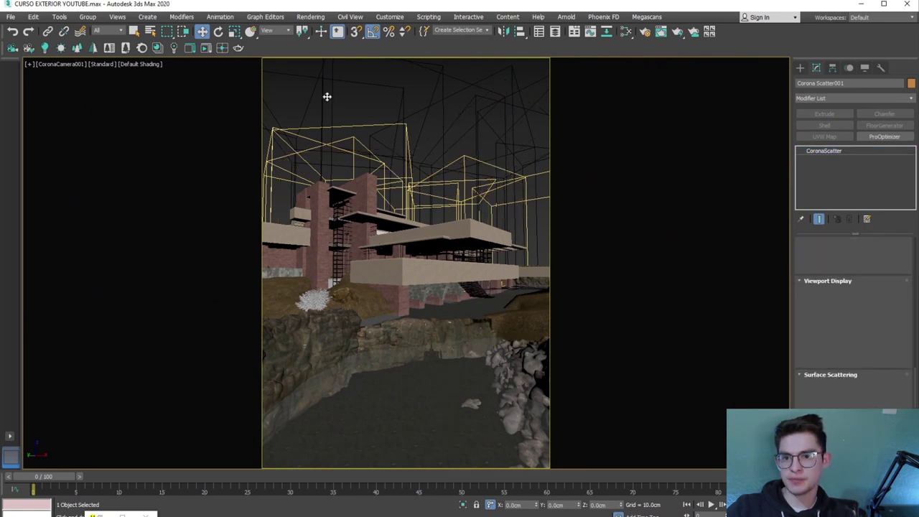
{"action": "left_click", "coordinate": [203, 49]}
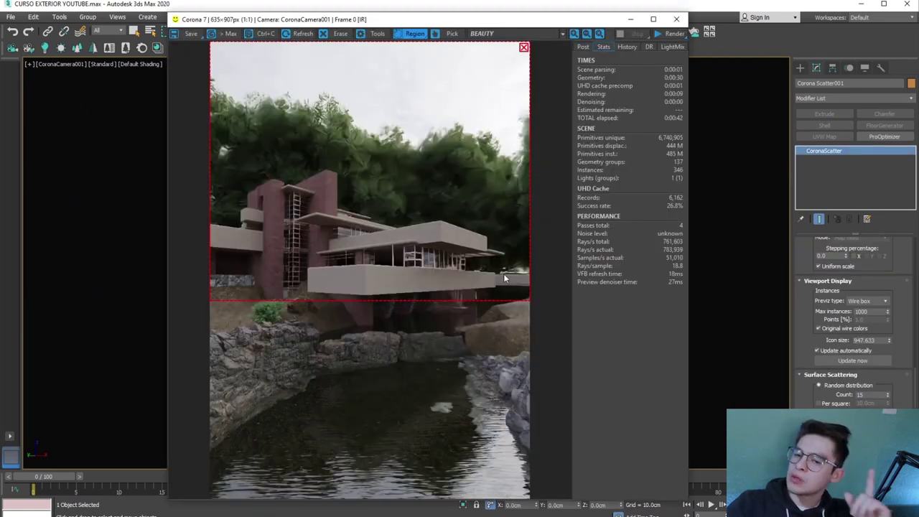
Restart the interactive render and reapply the tree count so the scene rerenders
{"action": "key", "text": "shift+q"}
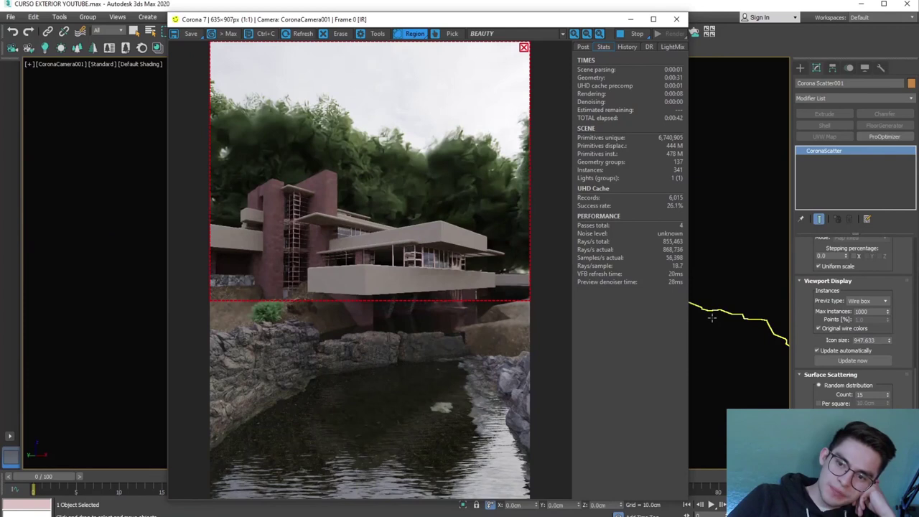
{"action": "left_click", "coordinate": [866, 396]}
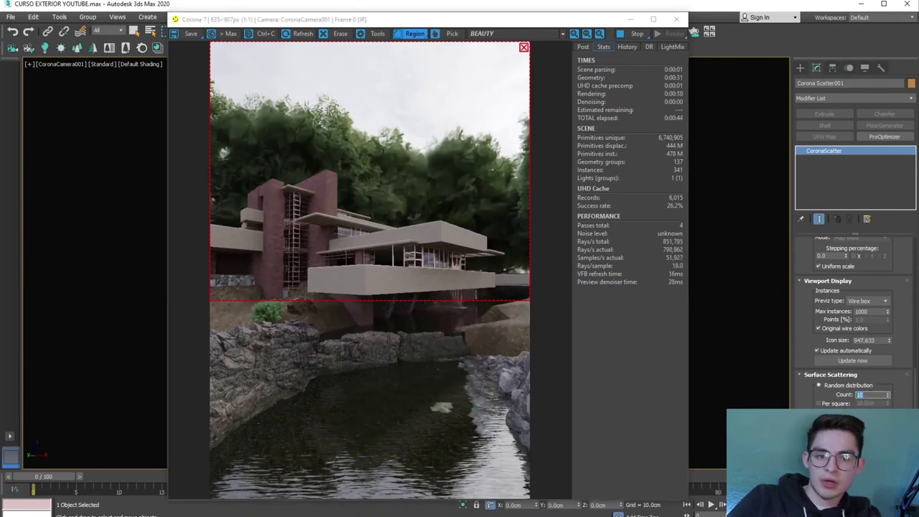
{"action": "key", "text": "Return"}
Select the Scale To X value (200%) in the CoronaScatter rollout for editing
{"action": "scroll", "coordinate": [797, 376], "scroll_direction": "up", "scroll_amount": 2}
{"action": "scroll", "coordinate": [798, 345], "scroll_direction": "up", "scroll_amount": 2}
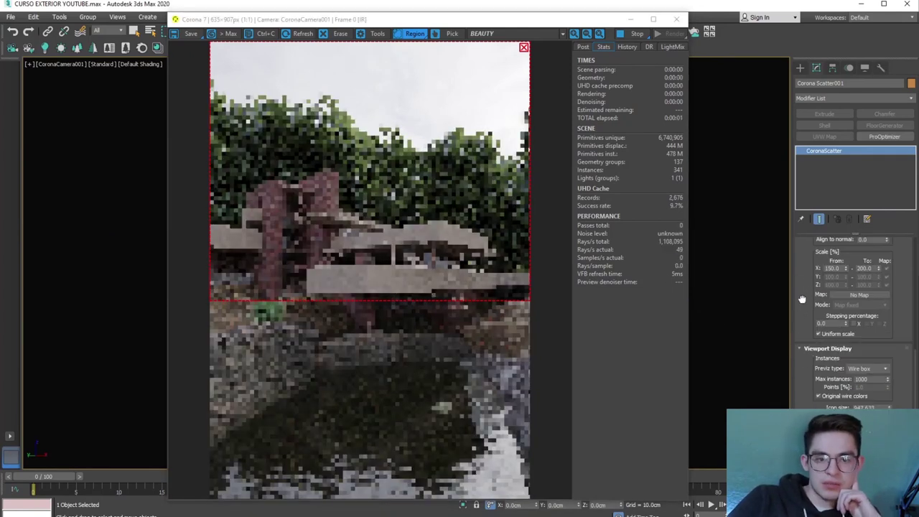
{"action": "scroll", "coordinate": [801, 299], "scroll_direction": "up", "scroll_amount": 2}
{"action": "double_click", "coordinate": [868, 291]}
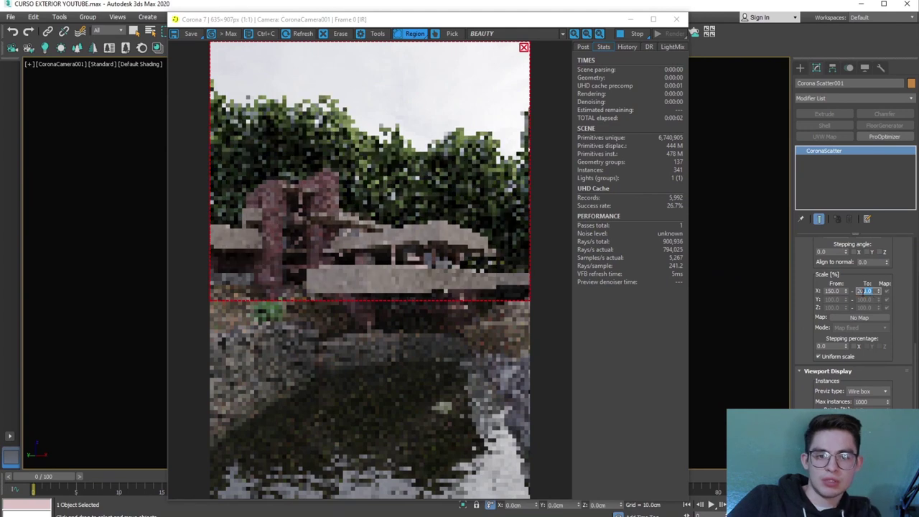
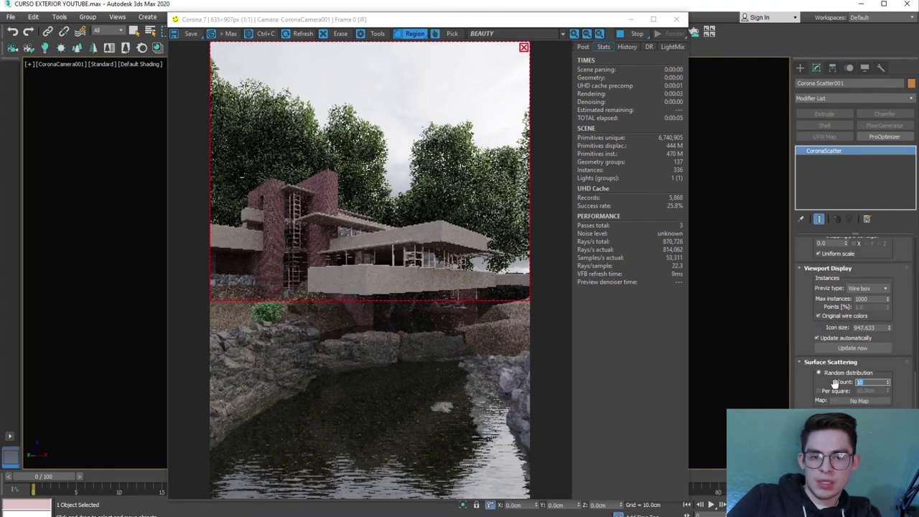
{"action": "type", "text": "15"}
Confirm the new CoronaScatter Surface Scattering Count so the interactive region render refreshes with the updated trees
{"action": "key", "text": "Return"}
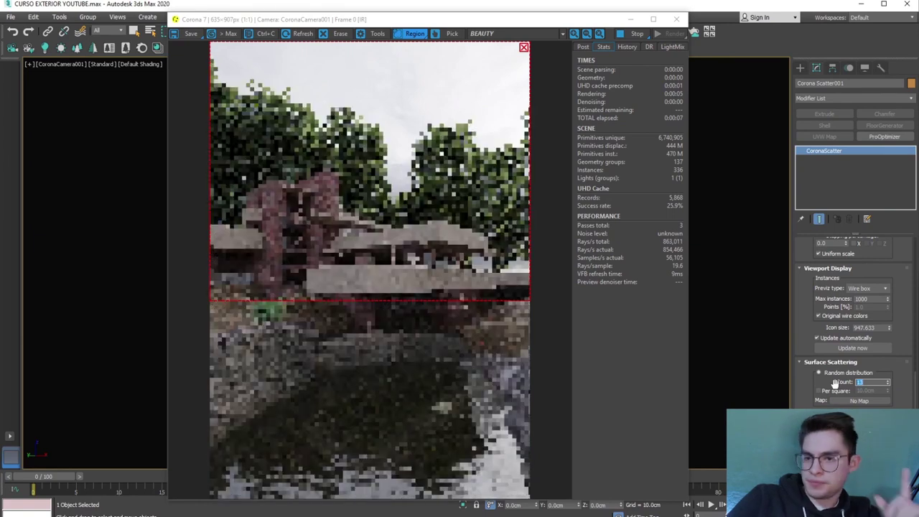
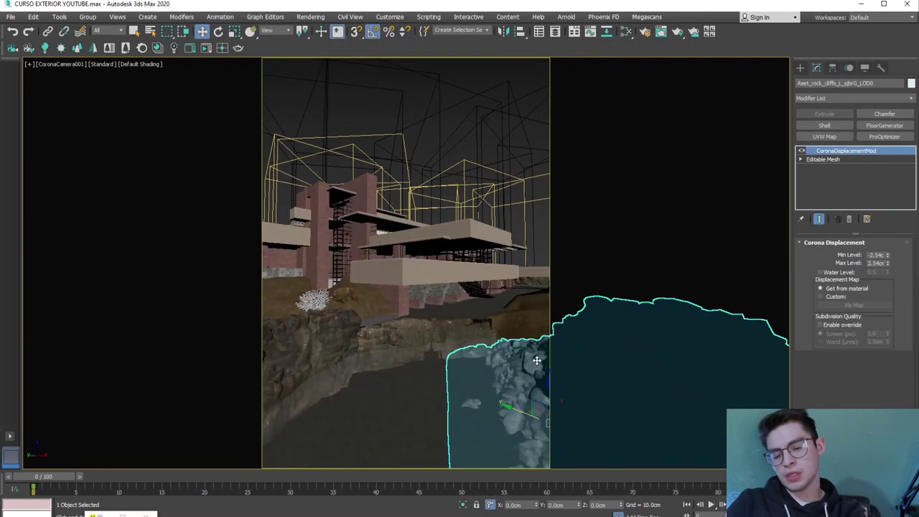
Switch to a free overhead view without the safe frame and clear the rock selection
{"action": "key", "text": "u"}
{"action": "mouse_move", "coordinate": [387, 344]}
{"action": "middle_mouse_down", "text": "alt"}
{"action": "mouse_move", "coordinate": [423, 358]}
{"action": "mouse_move", "coordinate": [437, 343]}
{"action": "middle_mouse_up", "text": "alt"}
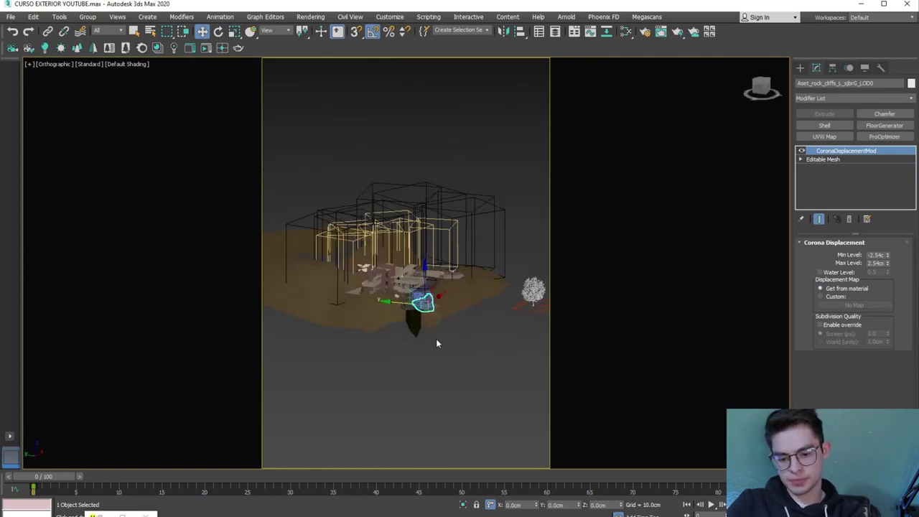
{"action": "key", "text": "shift+f"}
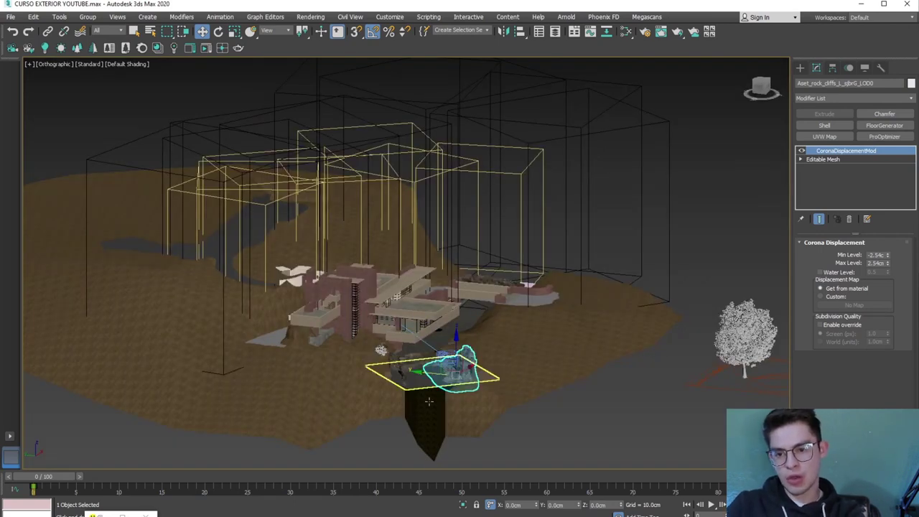
{"action": "scroll", "coordinate": [440, 331], "scroll_direction": "up", "scroll_amount": 3}
{"action": "scroll", "coordinate": [445, 315], "scroll_direction": "up", "scroll_amount": 2}
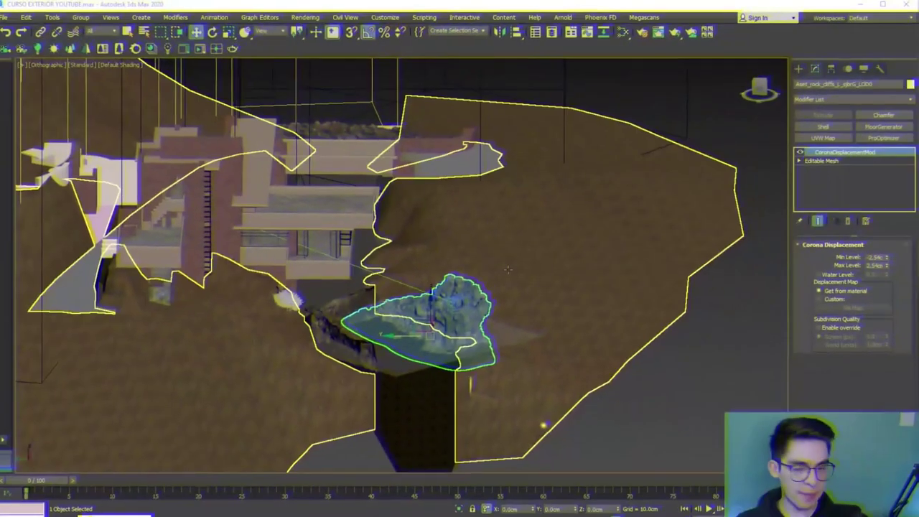
{"action": "scroll", "coordinate": [366, 300], "scroll_direction": "up", "scroll_amount": 3}
{"action": "scroll", "coordinate": [395, 314], "scroll_direction": "up", "scroll_amount": 3}
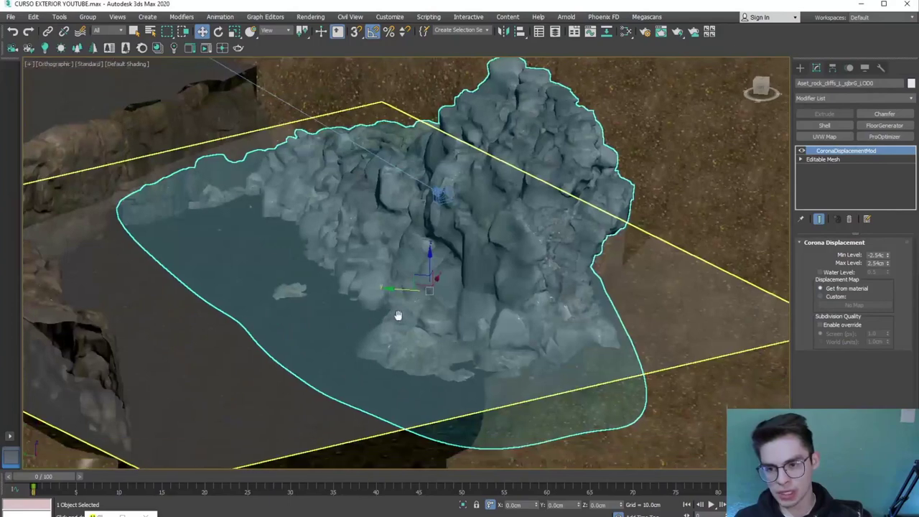
{"action": "scroll", "coordinate": [395, 287], "scroll_direction": "up", "scroll_amount": 2}
{"action": "scroll", "coordinate": [395, 287], "scroll_direction": "up", "scroll_amount": 2}
{"action": "scroll", "coordinate": [433, 245], "scroll_direction": "up", "scroll_amount": 2}
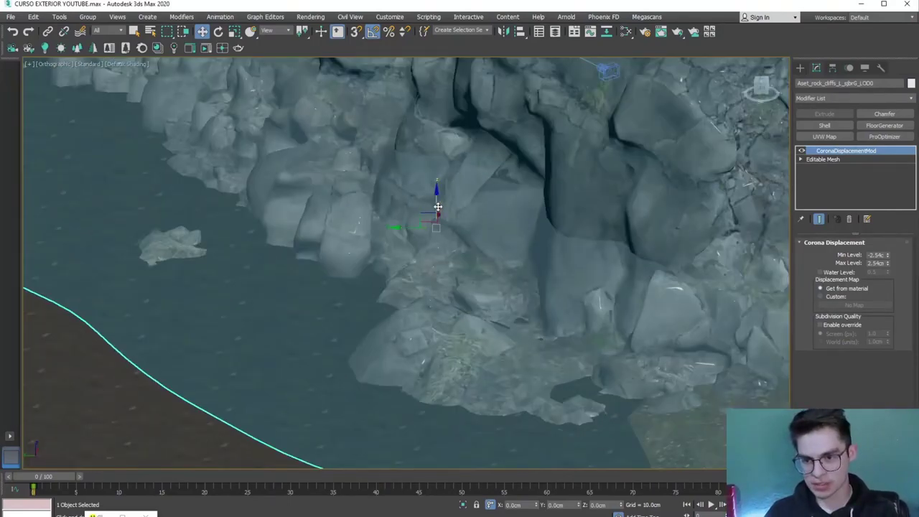
{"action": "scroll", "coordinate": [437, 207], "scroll_direction": "down", "scroll_amount": 2}
{"action": "scroll", "coordinate": [437, 215], "scroll_direction": "down", "scroll_amount": 2}
{"action": "scroll", "coordinate": [437, 230], "scroll_direction": "down", "scroll_amount": 1}
{"action": "scroll", "coordinate": [436, 288], "scroll_direction": "down", "scroll_amount": 3}
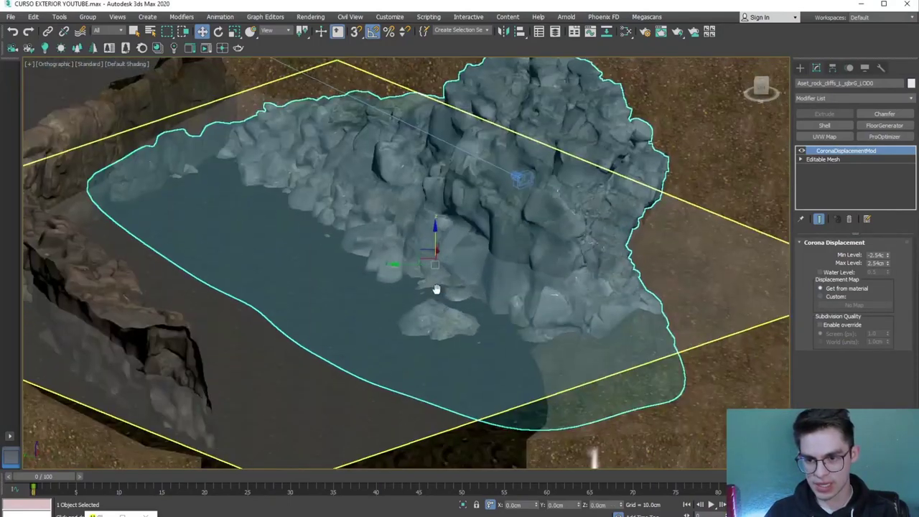
{"action": "scroll", "coordinate": [436, 288], "scroll_direction": "down", "scroll_amount": 3}
{"action": "scroll", "coordinate": [445, 308], "scroll_direction": "down", "scroll_amount": 1}
{"action": "scroll", "coordinate": [536, 377], "scroll_direction": "down", "scroll_amount": 2}
{"action": "scroll", "coordinate": [503, 380], "scroll_direction": "down", "scroll_amount": 1}
{"action": "left_click", "coordinate": [480, 384]}
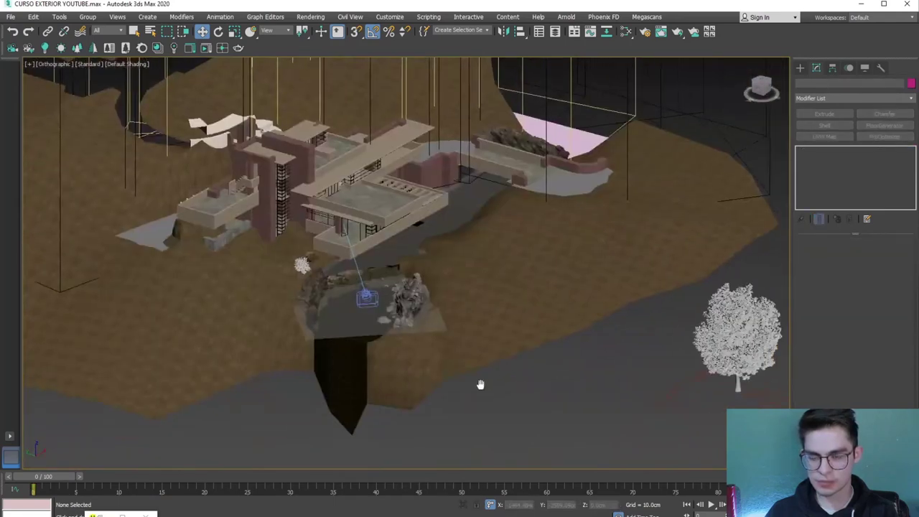
{"action": "scroll", "coordinate": [474, 384], "scroll_direction": "down", "scroll_amount": 1}
{"action": "scroll", "coordinate": [495, 337], "scroll_direction": "down", "scroll_amount": 3}
{"action": "scroll", "coordinate": [524, 289], "scroll_direction": "down", "scroll_amount": 2}
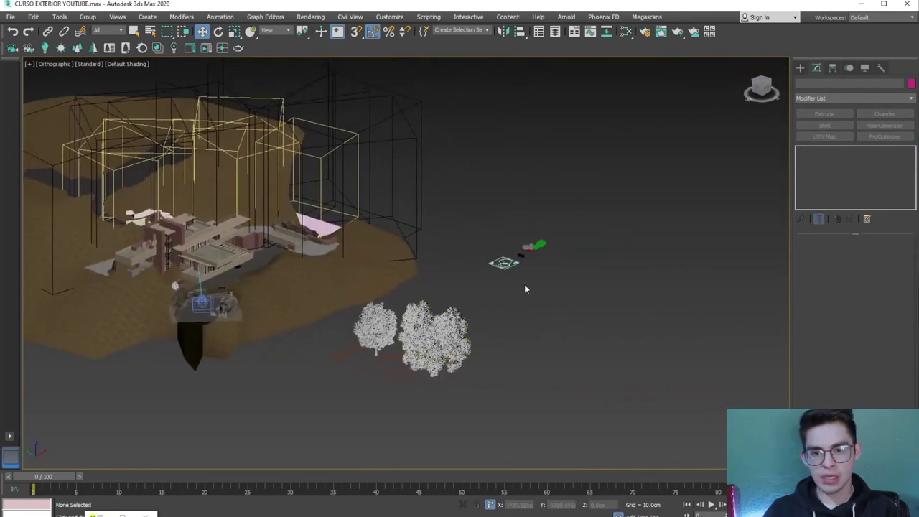
{"action": "scroll", "coordinate": [524, 288], "scroll_direction": "up", "scroll_amount": 5}
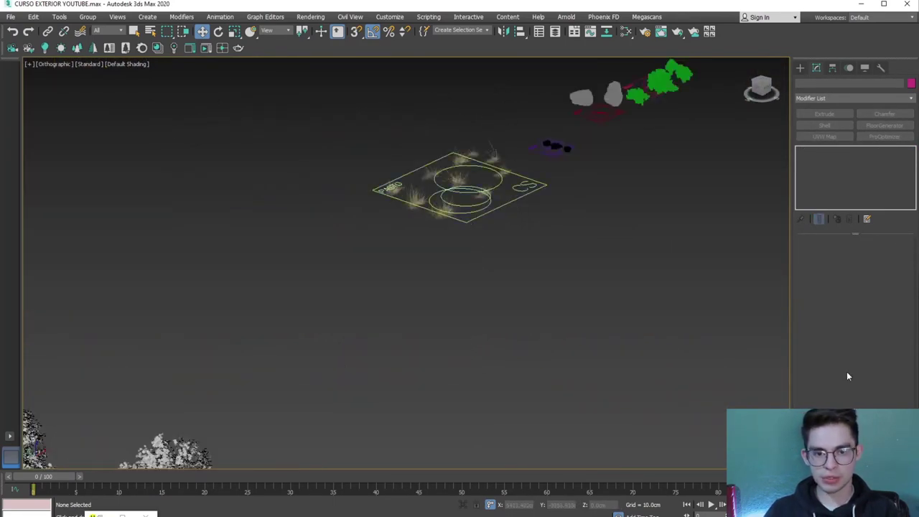
Check the PASTO, FLORES, PIEDRA and HIERBAS CoronaScatter objects, then clear the selection
{"action": "left_click", "coordinate": [503, 207]}
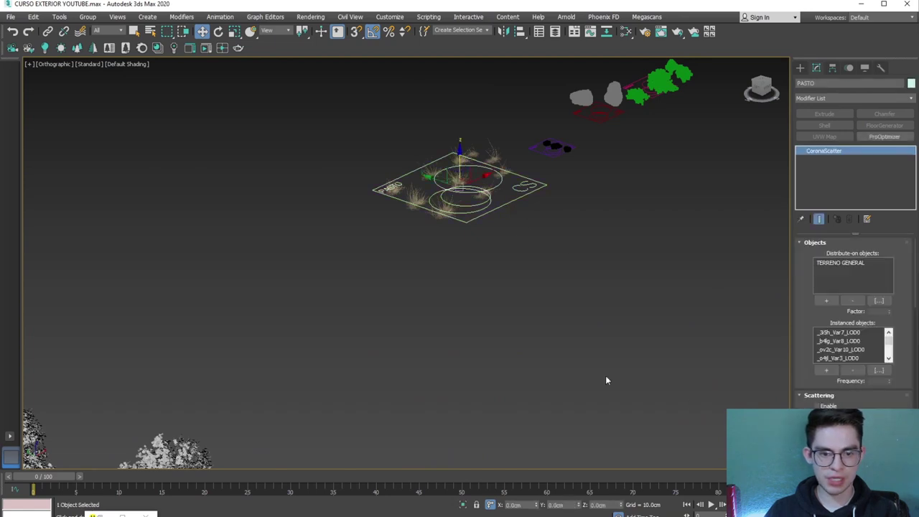
{"action": "scroll", "coordinate": [606, 376], "scroll_direction": "down", "scroll_amount": 3}
{"action": "scroll", "coordinate": [677, 232], "scroll_direction": "up", "scroll_amount": 4}
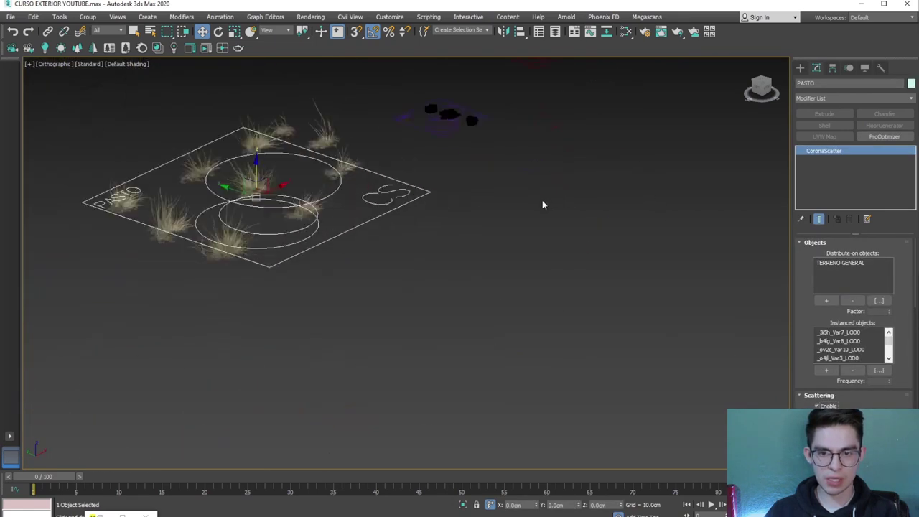
{"action": "left_click", "coordinate": [453, 236]}
{"action": "left_click", "coordinate": [450, 233]}
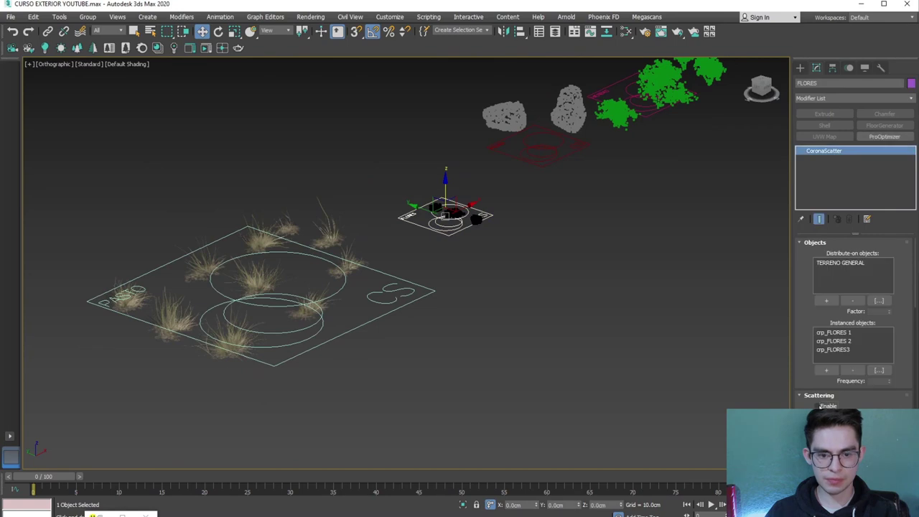
{"action": "middle_click_drag", "start_coordinate": [484, 290], "coordinate": [453, 362]}
{"action": "left_click", "coordinate": [500, 229]}
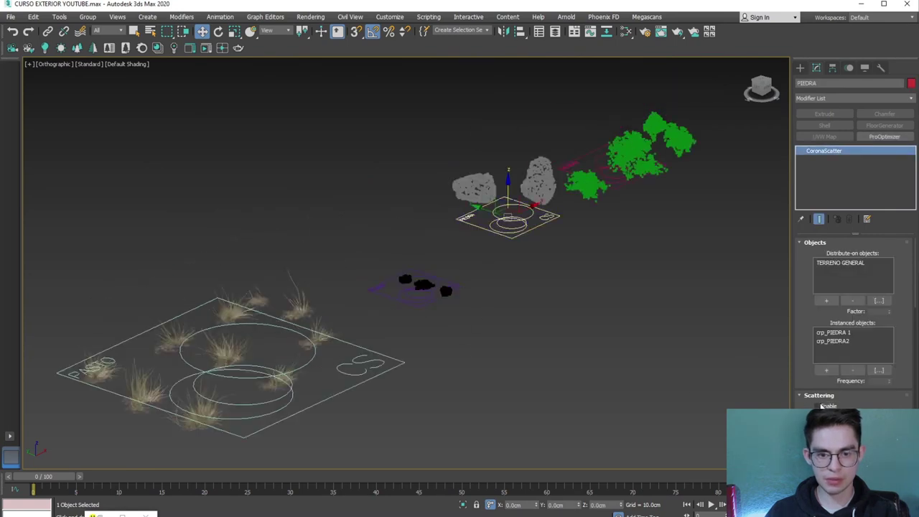
{"action": "left_click", "coordinate": [620, 188]}
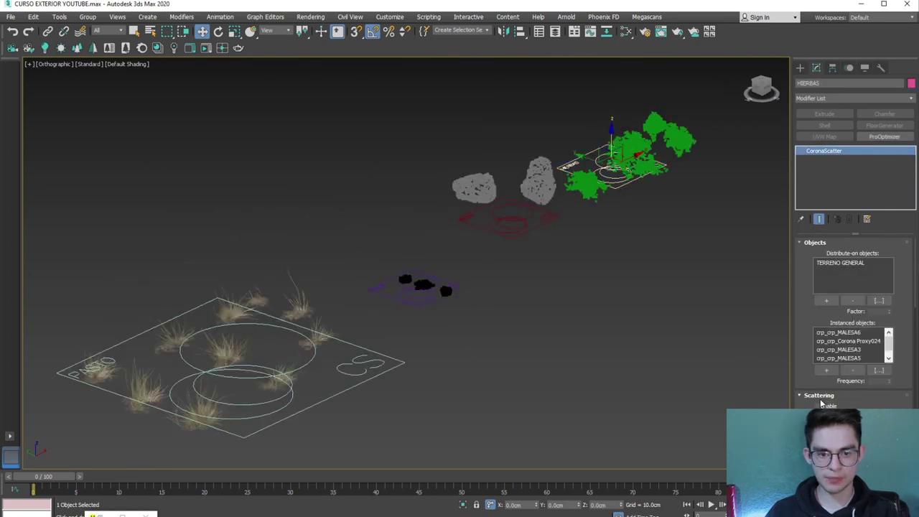
{"action": "left_click", "coordinate": [575, 371]}
Unhide All to bring the trees near the house back into view
{"action": "scroll", "coordinate": [575, 371], "scroll_direction": "down", "scroll_amount": 5}
{"action": "scroll", "coordinate": [527, 351], "scroll_direction": "up", "scroll_amount": 4}
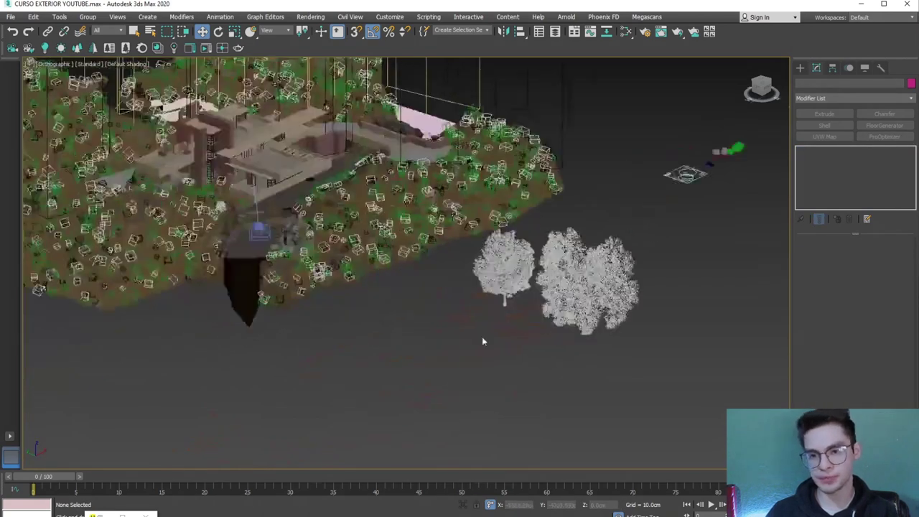
{"action": "right_click", "coordinate": [494, 337]}
{"action": "left_click", "coordinate": [511, 326]}
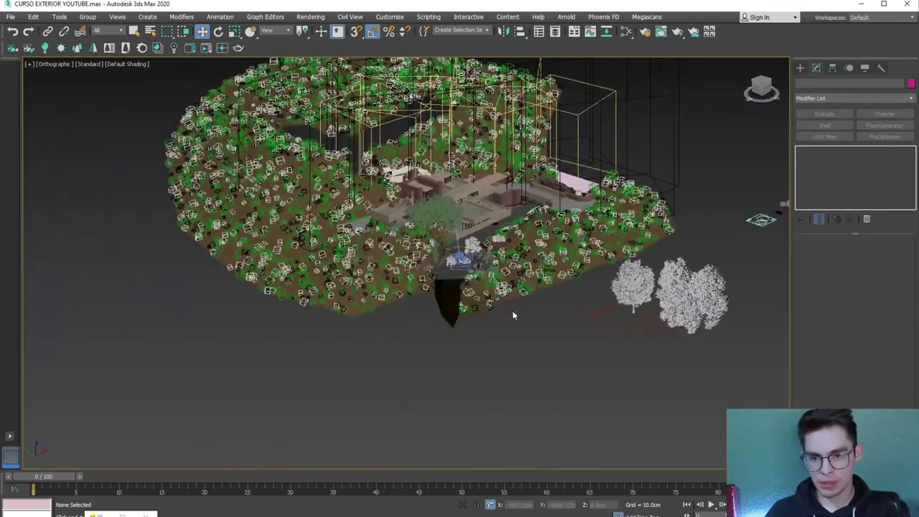
{"action": "scroll", "coordinate": [433, 328], "scroll_direction": "up", "scroll_amount": 5}
{"action": "middle_click_drag", "start_coordinate": [419, 308], "coordinate": [366, 334]}
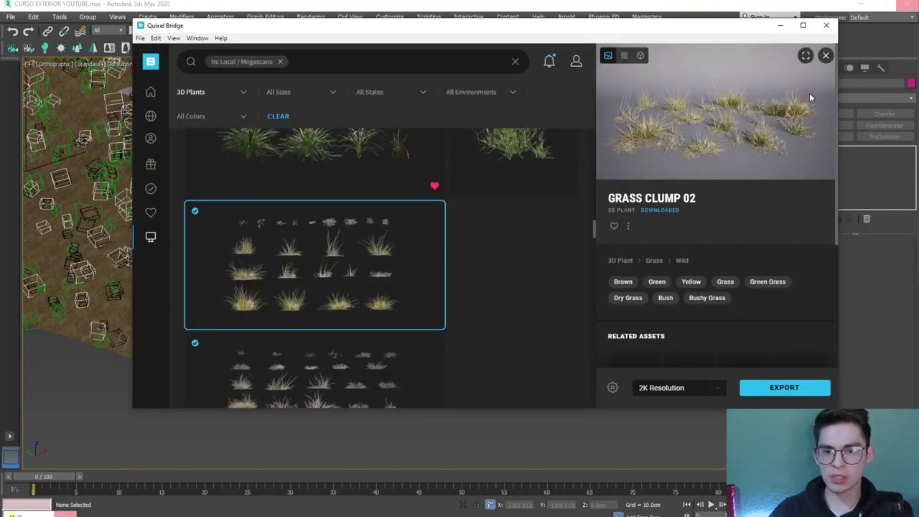
Close Quixel Bridge after reviewing the Grass Clump 02 asset
{"action": "left_click", "coordinate": [826, 26]}
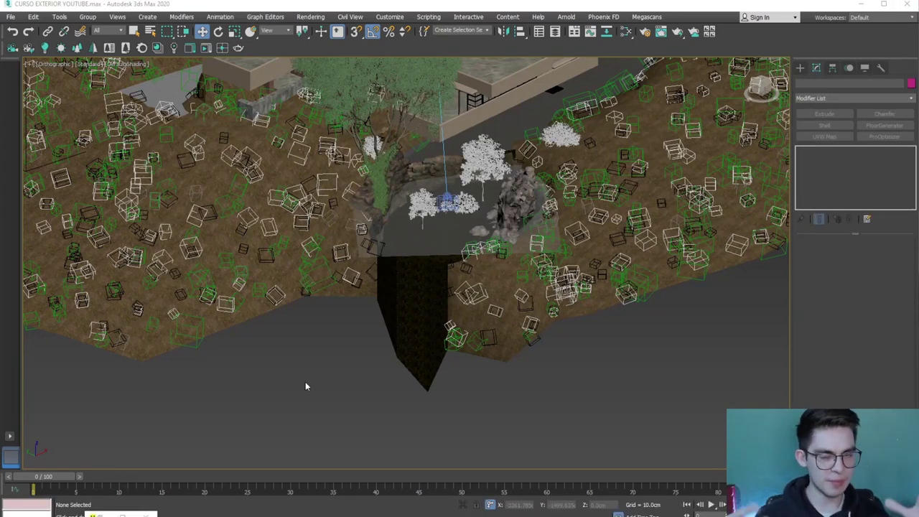
Show CoronaCamera001 with safe frame and start an interactive render in the Corona VFB
{"action": "key", "text": "c"}
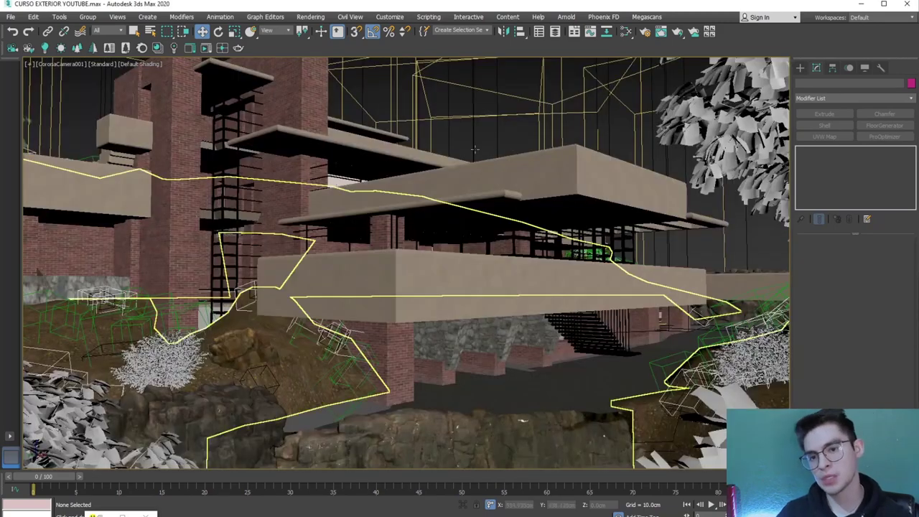
{"action": "key", "text": "shift+f"}
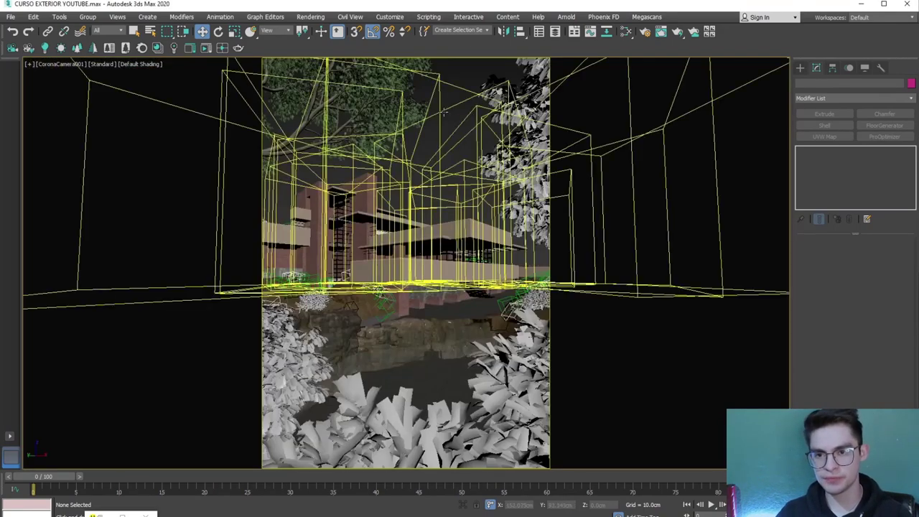
{"action": "left_click", "coordinate": [206, 48]}
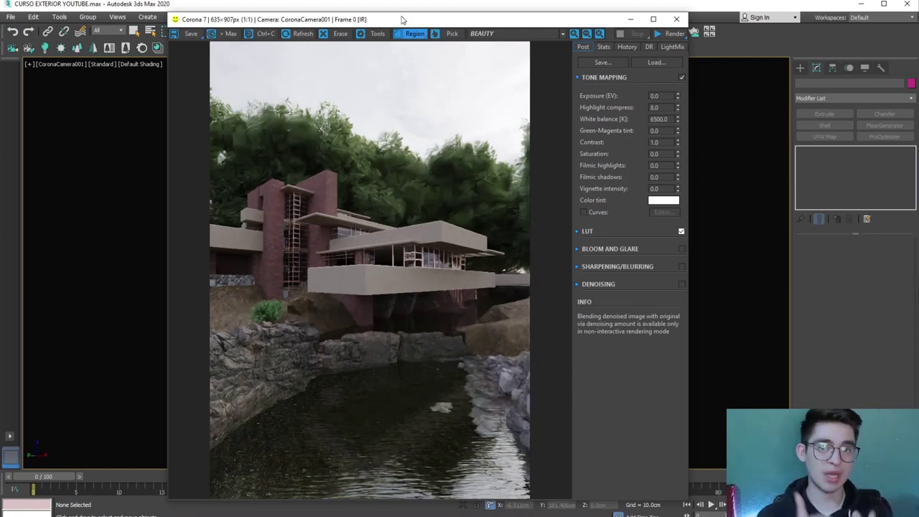
{"action": "key", "text": "shift+q"}
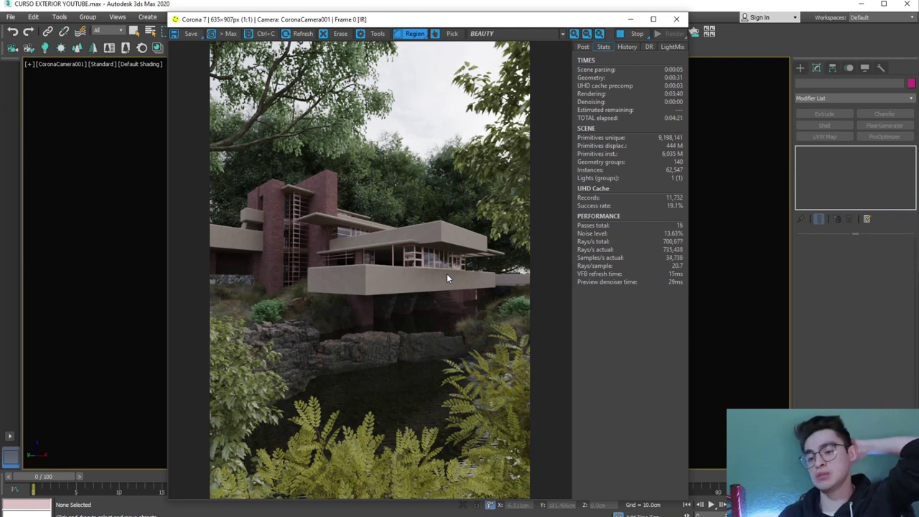
Minimize the VFB, inspect the volcanic rock in a maximized shaded Left view, then return to the camera
{"action": "left_click", "coordinate": [632, 20]}
{"action": "left_click", "coordinate": [325, 313]}
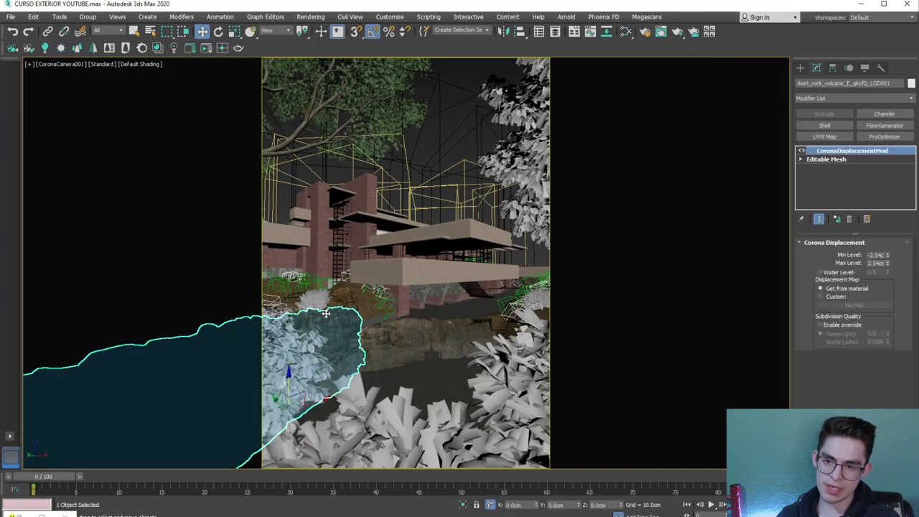
{"action": "key", "text": "alt+w"}
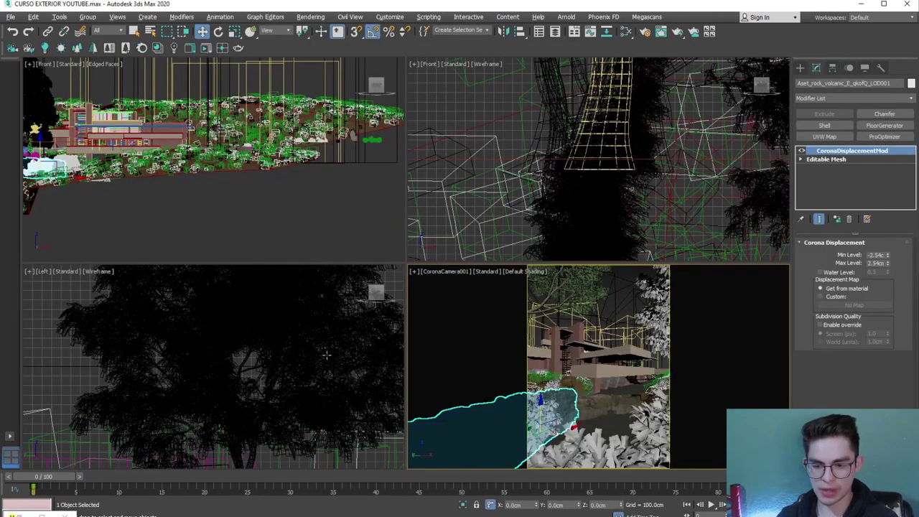
{"action": "key", "text": "alt+w"}
{"action": "scroll", "coordinate": [328, 288], "scroll_direction": "down", "scroll_amount": 5}
{"action": "key", "text": "F3"}
{"action": "mouse_move", "coordinate": [330, 254]}
{"action": "middle_mouse_down", "text": "alt"}
{"action": "mouse_move", "coordinate": [353, 297]}
{"action": "mouse_move", "coordinate": [411, 338]}
{"action": "middle_mouse_up", "text": "alt"}
{"action": "scroll", "coordinate": [353, 297], "scroll_direction": "up", "scroll_amount": 5}
{"action": "key", "text": "x"}
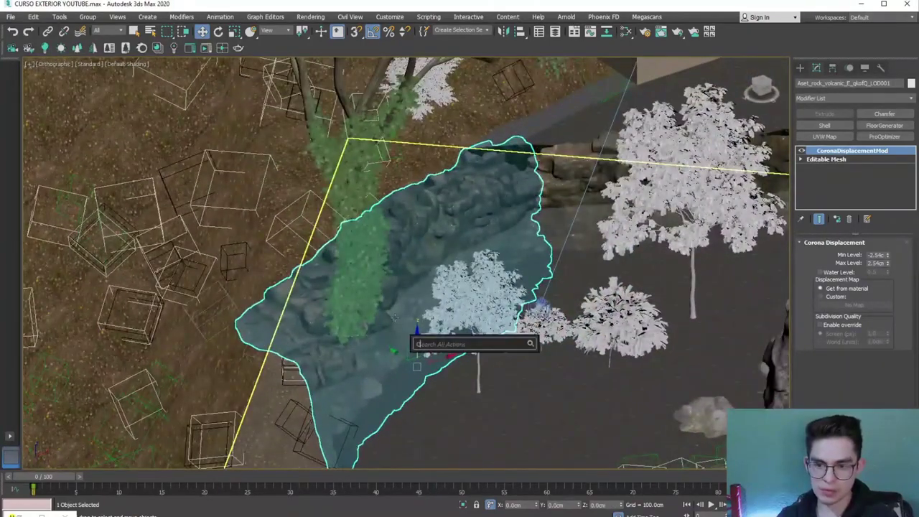
{"action": "key", "text": "Escape"}
{"action": "key", "text": "c"}
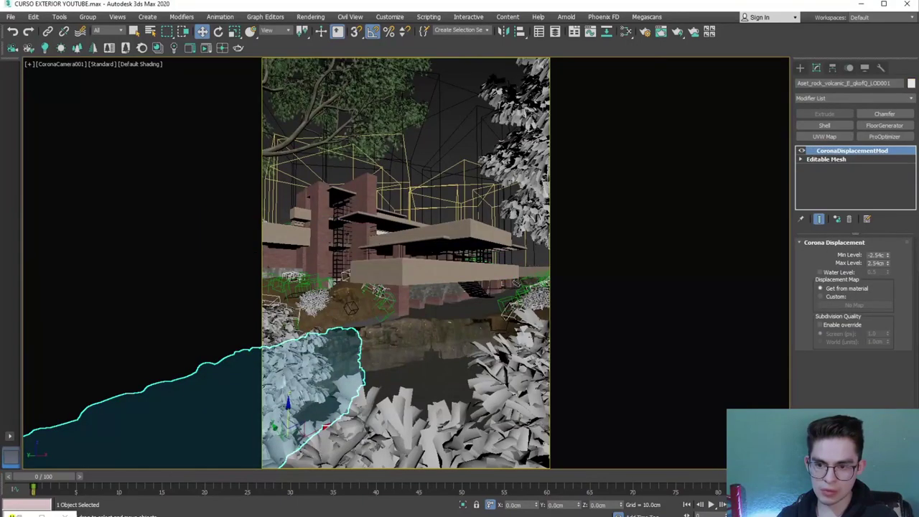
Select the small bush near the house and examine it from top-down and camera views
{"action": "left_click", "coordinate": [312, 306]}
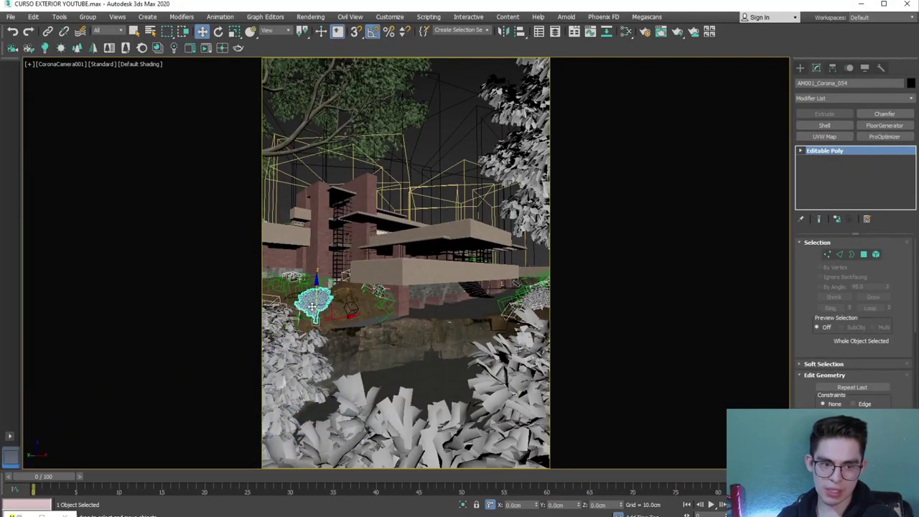
{"action": "key", "text": "p"}
{"action": "key", "text": "z"}
{"action": "mouse_move", "coordinate": [355, 290]}
{"action": "middle_mouse_down", "text": "alt"}
{"action": "mouse_move", "coordinate": [385, 318]}
{"action": "mouse_move", "coordinate": [292, 185]}
{"action": "middle_mouse_up", "text": "alt"}
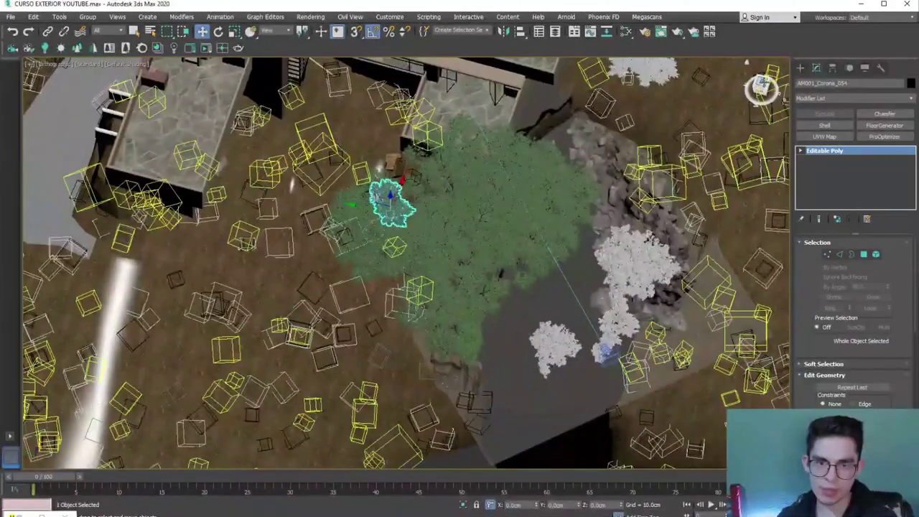
{"action": "left_click", "coordinate": [762, 85]}
{"action": "key", "text": "e"}
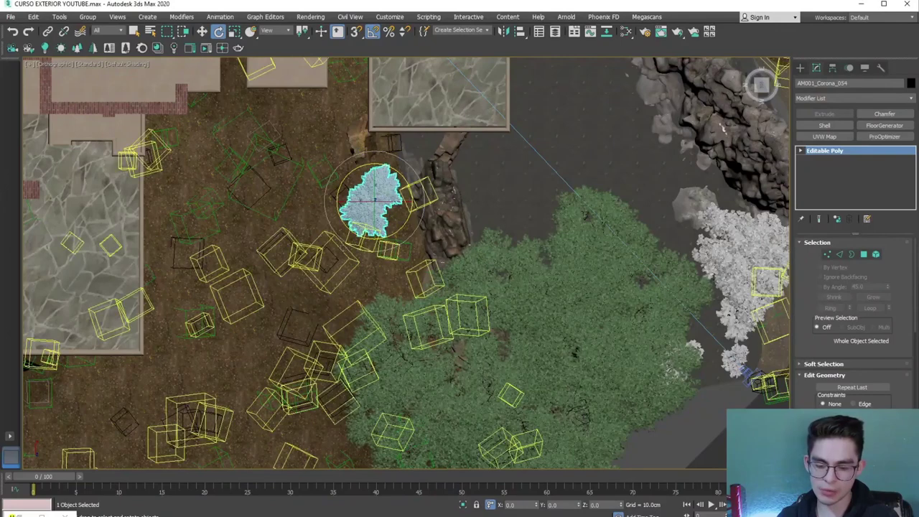
{"action": "key", "text": "c"}
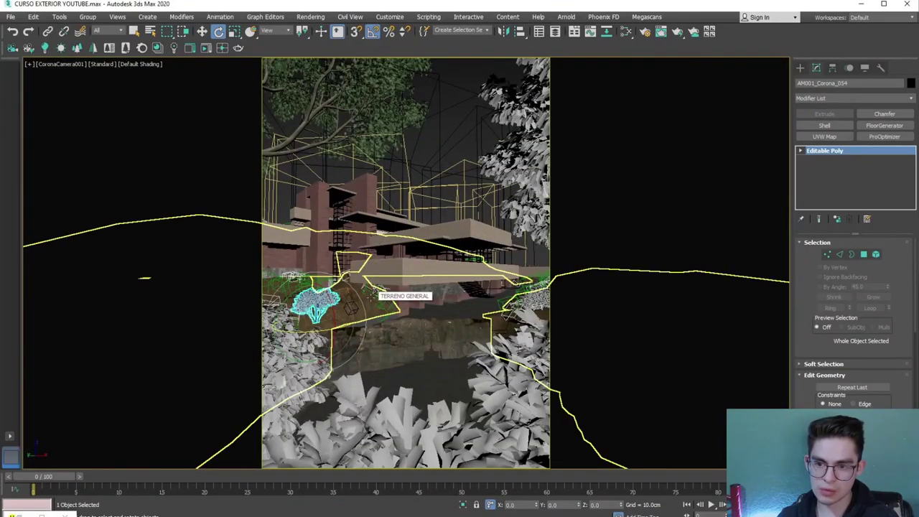
{"action": "key", "text": "z"}
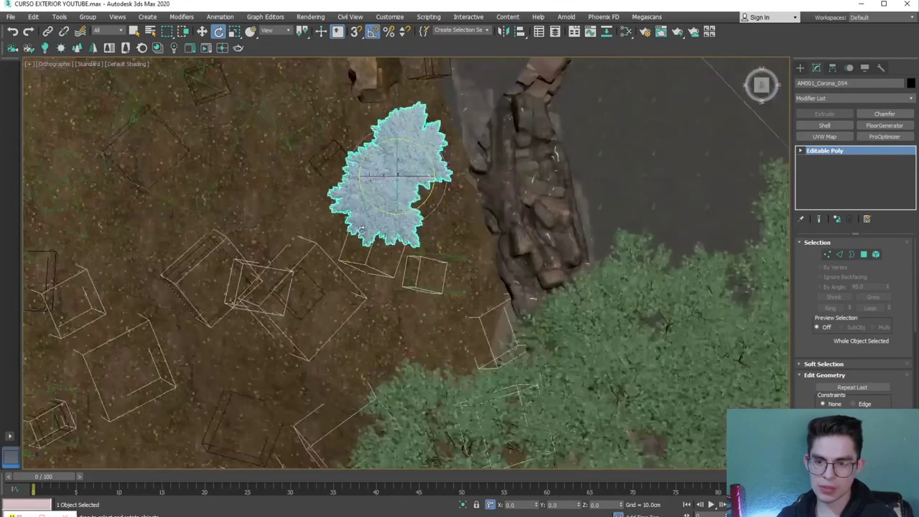
{"action": "mouse_move", "coordinate": [372, 293]}
{"action": "middle_mouse_down", "text": "alt"}
{"action": "mouse_move", "coordinate": [379, 206]}
{"action": "mouse_move", "coordinate": [399, 263]}
{"action": "mouse_move", "coordinate": [402, 231]}
{"action": "middle_mouse_up", "text": "alt"}
{"action": "key", "text": "w"}
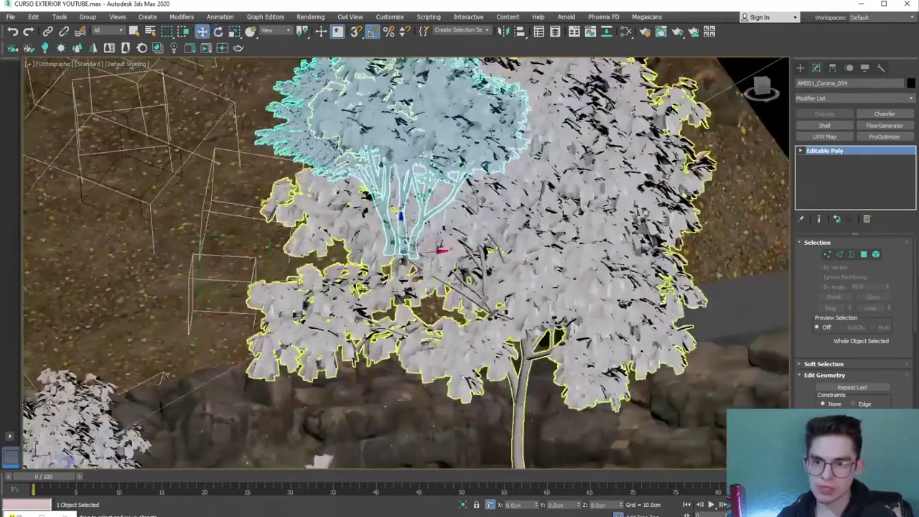
{"action": "scroll", "coordinate": [403, 231], "scroll_direction": "down", "scroll_amount": 5}
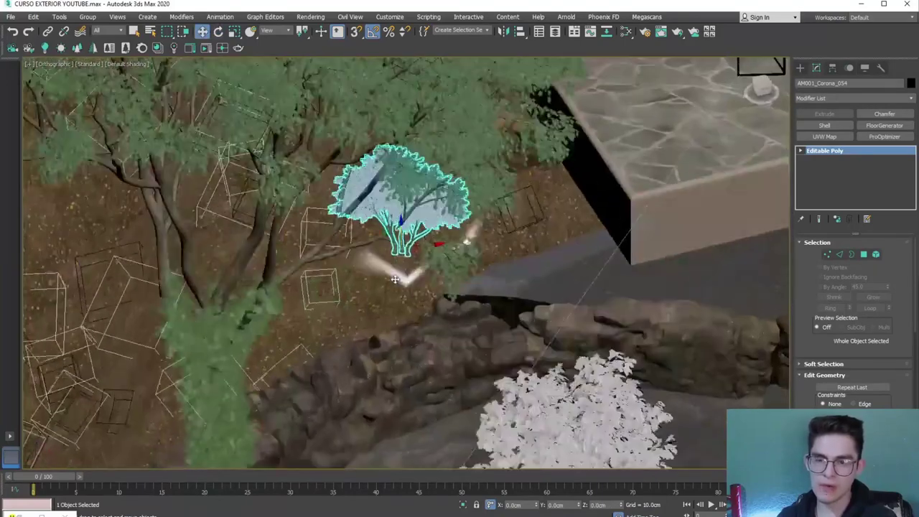
{"action": "middle_click_drag", "start_coordinate": [402, 231], "coordinate": [466, 307], "text": "alt"}
{"action": "middle_click_drag", "start_coordinate": [402, 231], "coordinate": [404, 212], "text": "alt"}
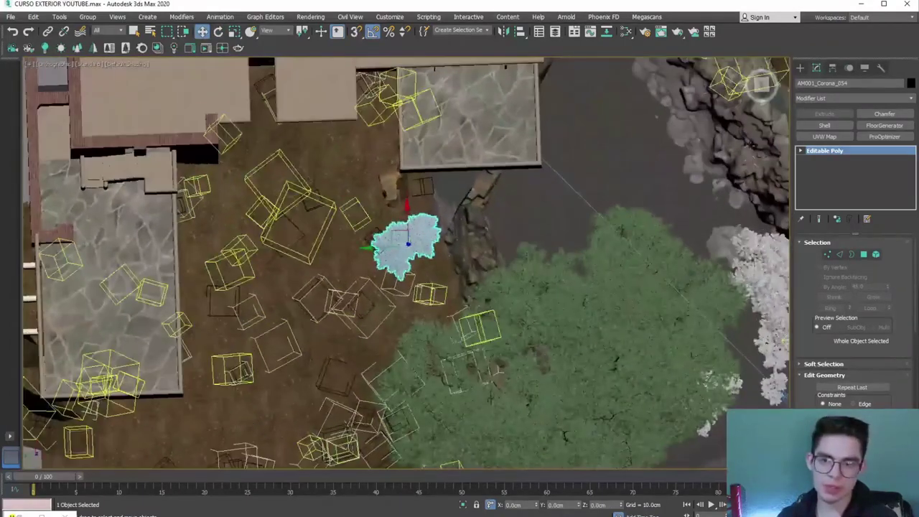
{"action": "left_click", "coordinate": [761, 84]}
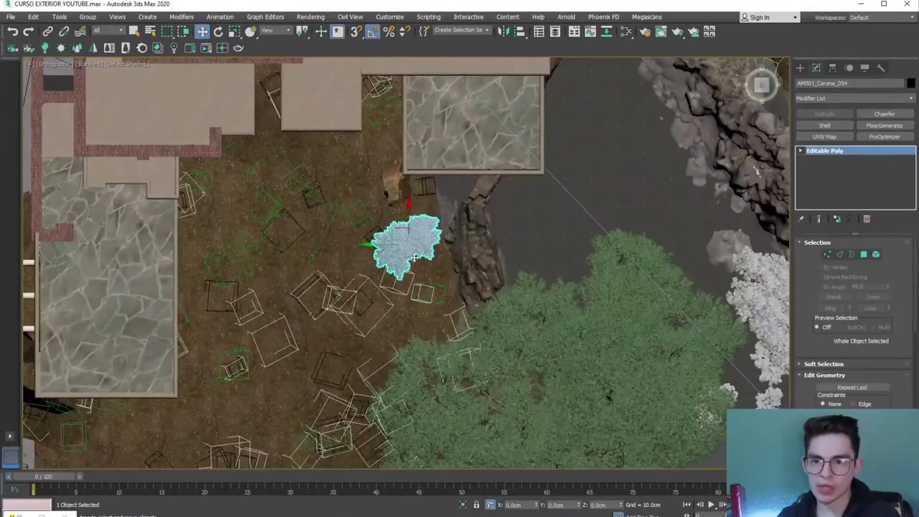
{"action": "key", "text": "c"}
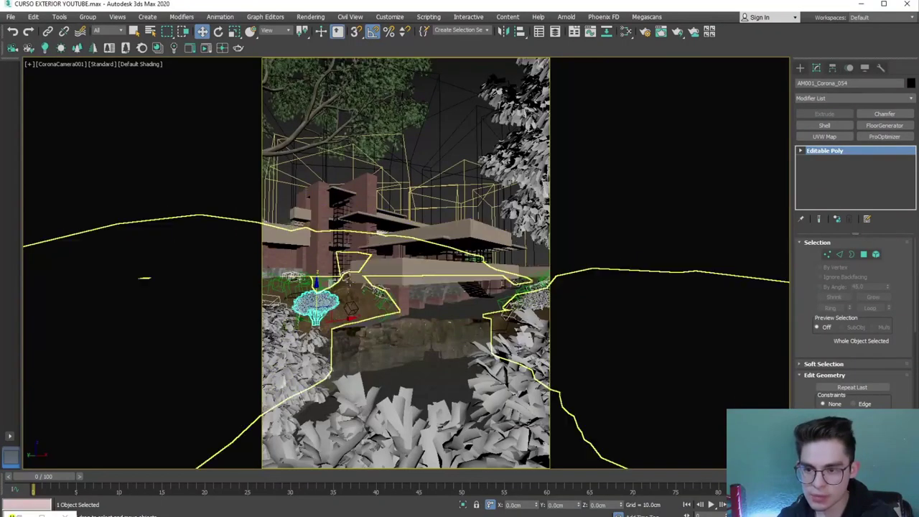
{"action": "key", "text": "shift+z"}
Clone the bush up-left beside the stone terrace and rotate the copy
{"action": "left_click_drag", "start_coordinate": [408, 240], "coordinate": [382, 156], "text": "shift"}
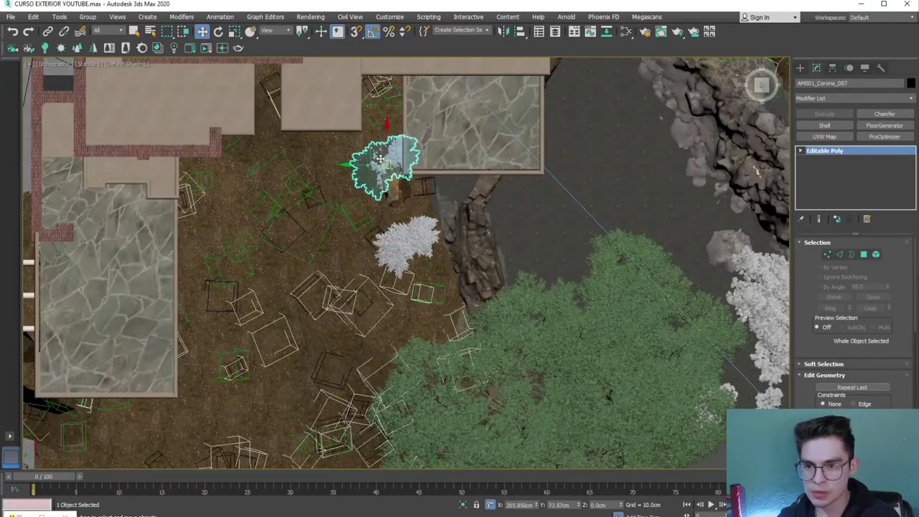
{"action": "left_click", "coordinate": [461, 310]}
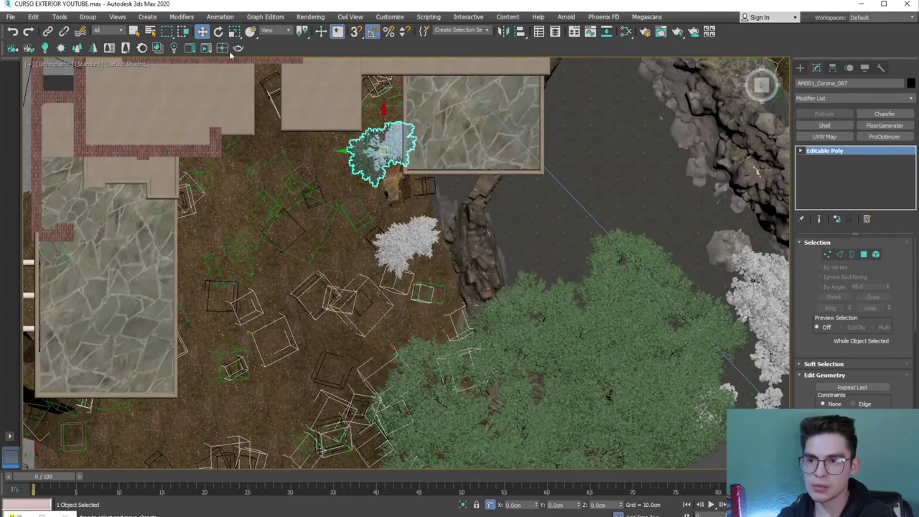
{"action": "left_click", "coordinate": [235, 31]}
{"action": "key", "text": "e"}
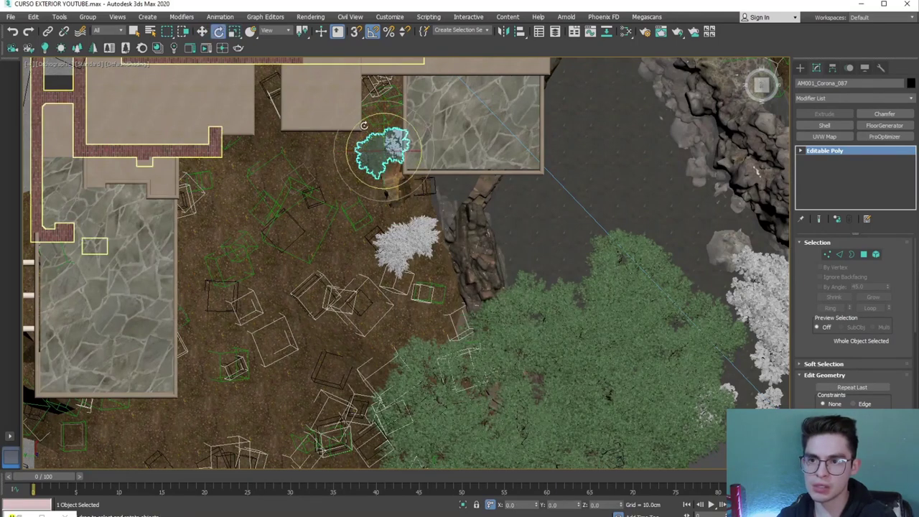
{"action": "left_click_drag", "start_coordinate": [402, 125], "coordinate": [391, 147]}
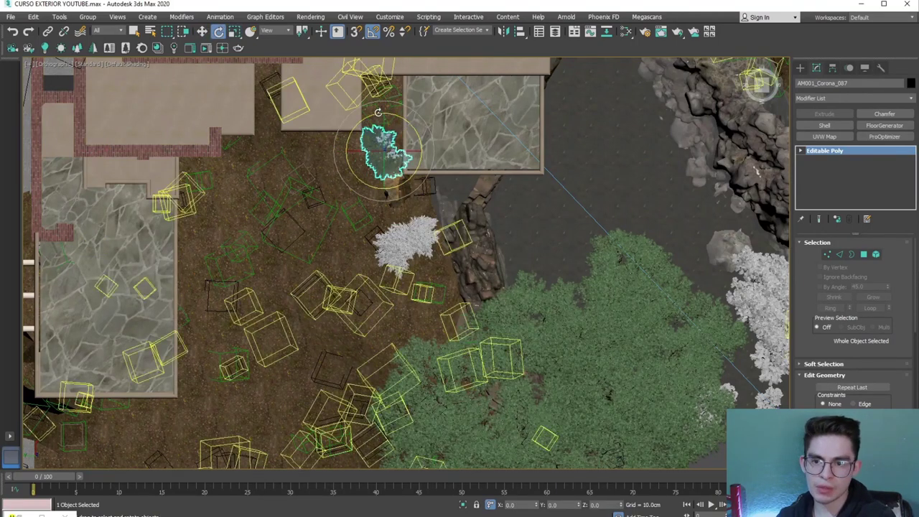
{"action": "key", "text": "w"}
{"action": "middle_click_drag", "start_coordinate": [382, 157], "coordinate": [380, 136], "text": "alt"}
{"action": "scroll", "coordinate": [377, 121], "scroll_direction": "up", "scroll_amount": 4}
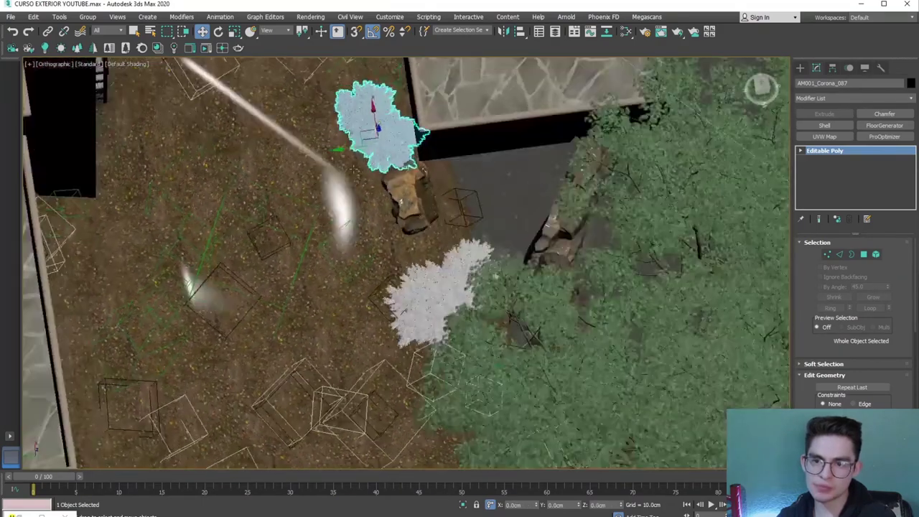
{"action": "middle_click_drag", "start_coordinate": [378, 121], "coordinate": [384, 143], "text": "alt"}
{"action": "left_click", "coordinate": [761, 85]}
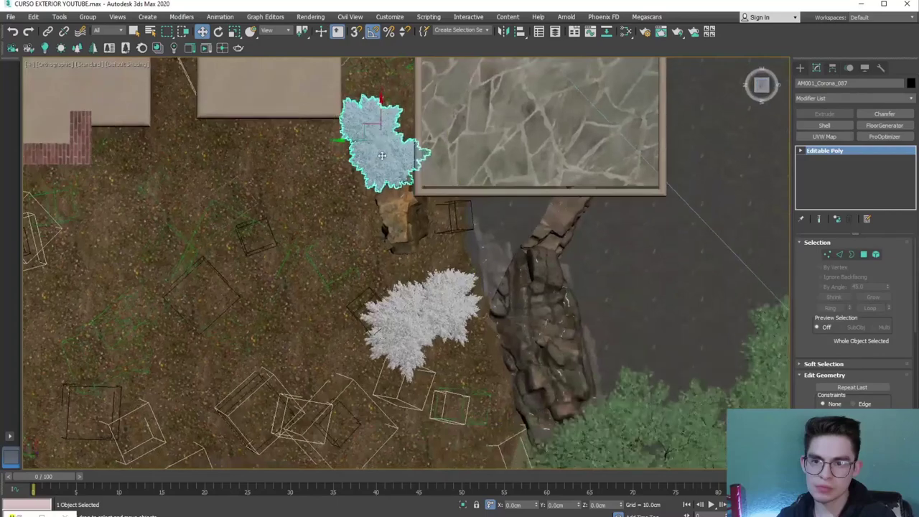
{"action": "middle_click_drag", "start_coordinate": [338, 148], "coordinate": [343, 143], "text": "alt"}
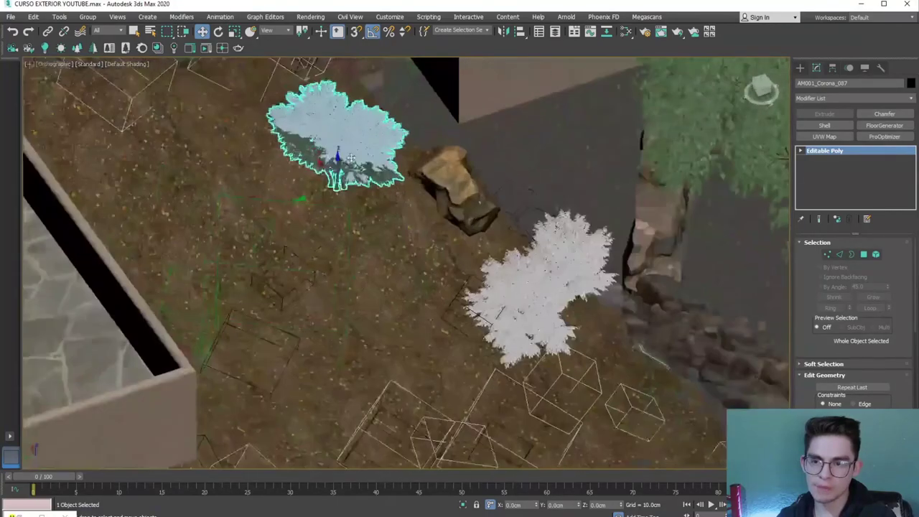
{"action": "key", "text": "c"}
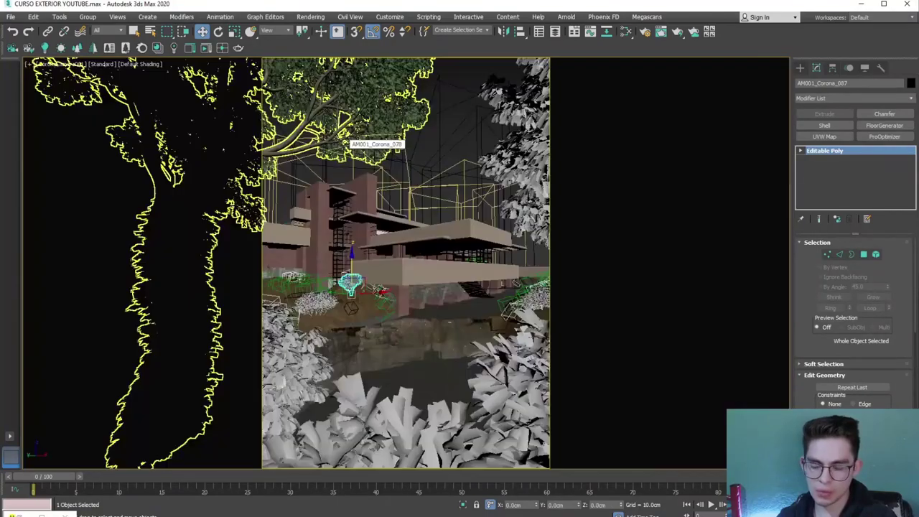
Nudge the small copied bush by the house down and slightly left
{"action": "left_click", "coordinate": [422, 145]}
{"action": "left_click", "coordinate": [350, 285]}
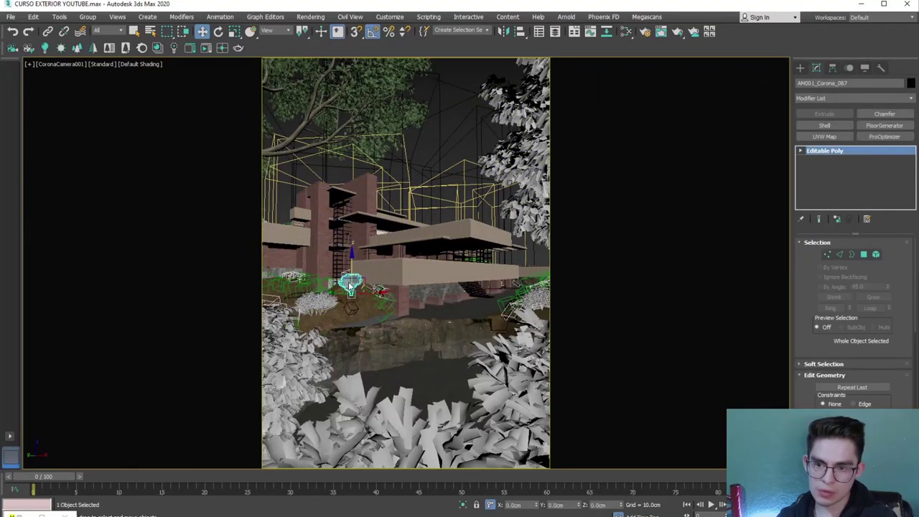
{"action": "key", "text": "u"}
{"action": "key", "text": "z"}
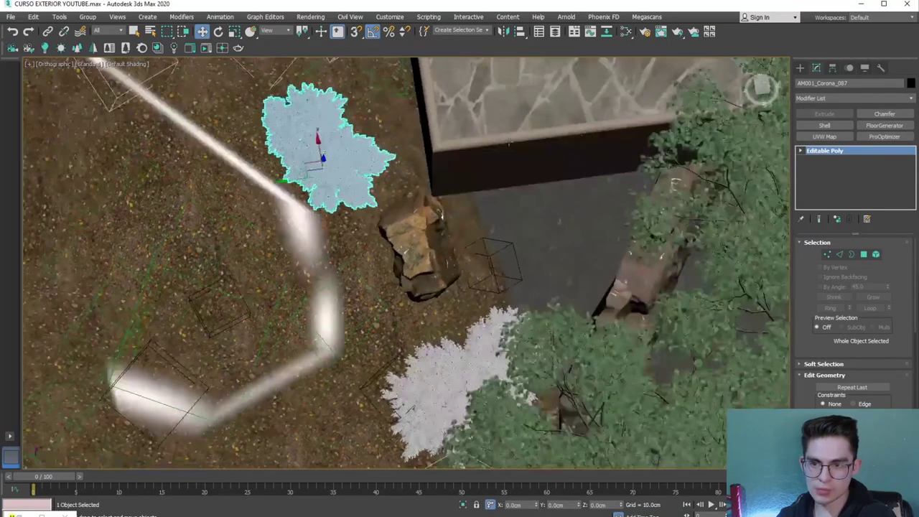
{"action": "middle_click_drag", "start_coordinate": [318, 144], "coordinate": [318, 153], "text": "alt"}
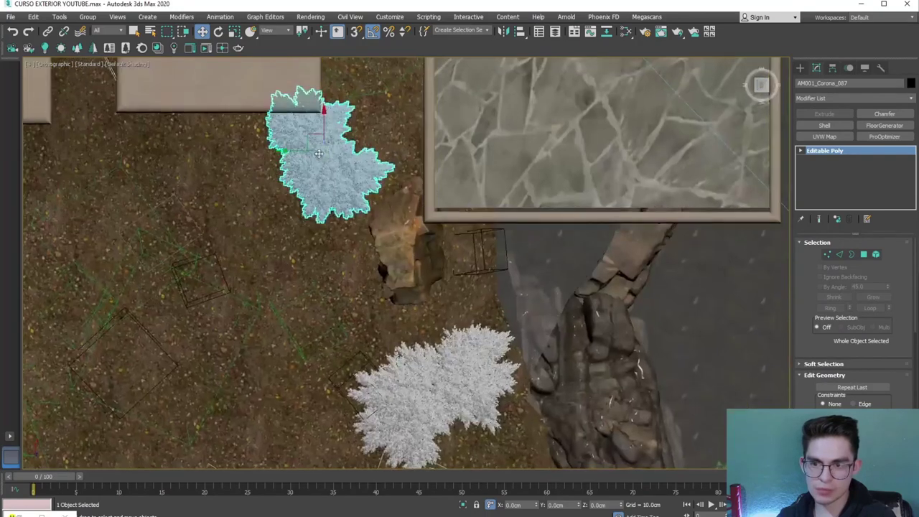
{"action": "mouse_move", "coordinate": [324, 151]}
{"action": "left_mouse_down"}
{"action": "mouse_move", "coordinate": [313, 175]}
{"action": "mouse_move", "coordinate": [344, 153]}
{"action": "left_mouse_up"}
{"action": "key", "text": "e"}
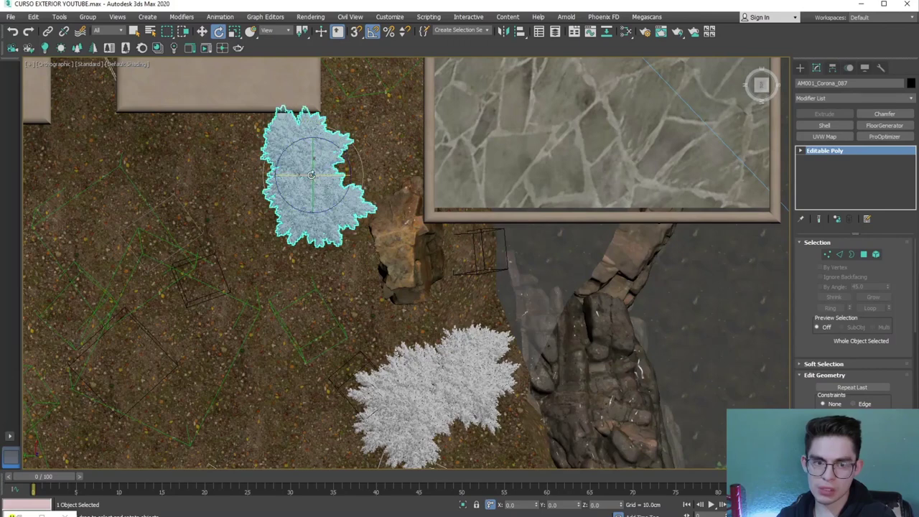
{"action": "key", "text": "c"}
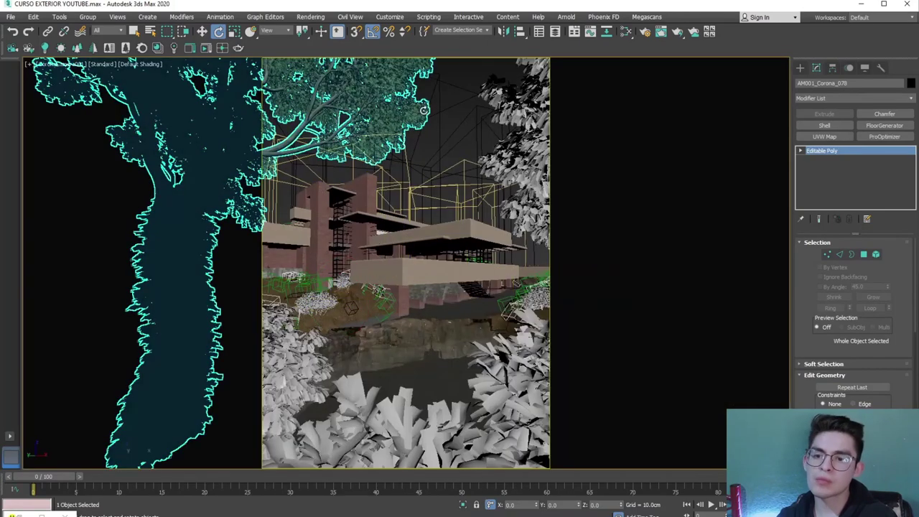
{"action": "left_click", "coordinate": [465, 146]}
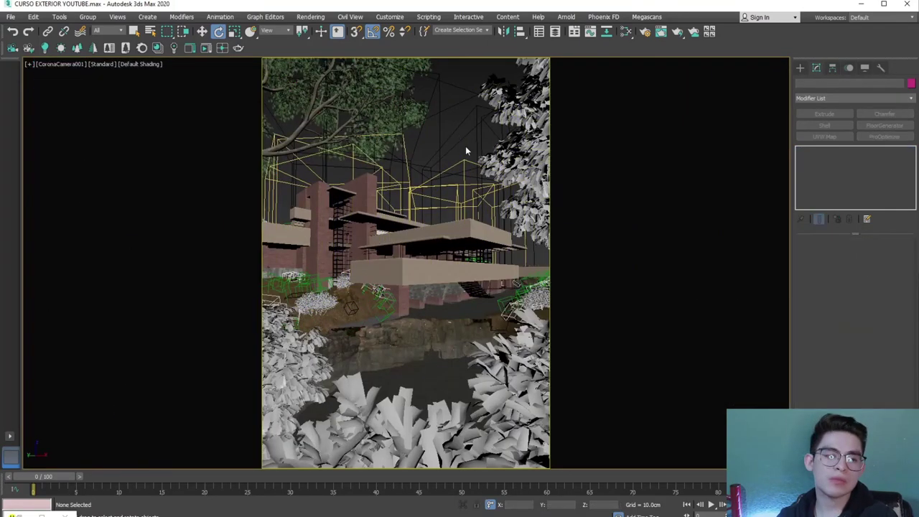
Inspect the bush on the far side of the house and check it through the render camera
{"action": "left_click", "coordinate": [552, 305]}
{"action": "key", "text": "u"}
{"action": "scroll", "coordinate": [438, 230], "scroll_direction": "down", "scroll_amount": 3}
{"action": "scroll", "coordinate": [438, 230], "scroll_direction": "down", "scroll_amount": 3}
{"action": "scroll", "coordinate": [438, 230], "scroll_direction": "up", "scroll_amount": 3}
{"action": "scroll", "coordinate": [423, 208], "scroll_direction": "up", "scroll_amount": 3}
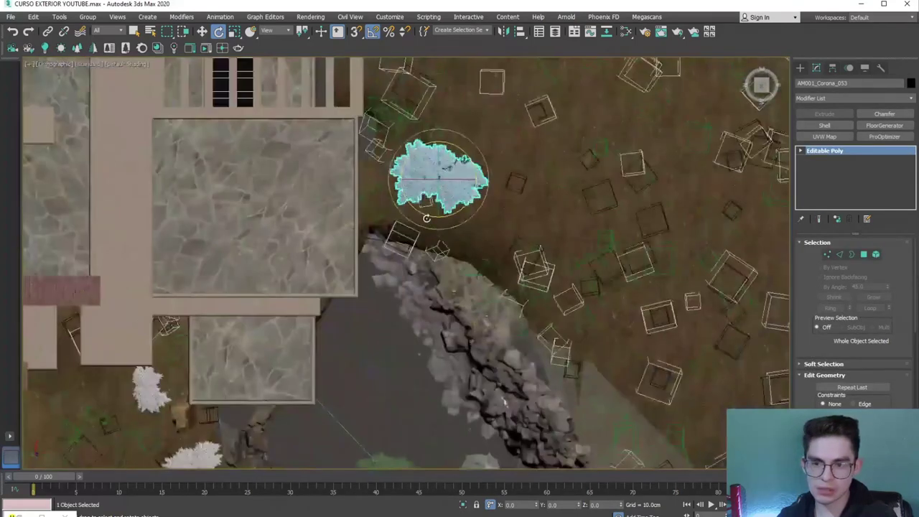
{"action": "key", "text": "w"}
{"action": "middle_click_drag", "start_coordinate": [410, 191], "coordinate": [402, 233], "text": "alt"}
{"action": "key", "text": "c"}
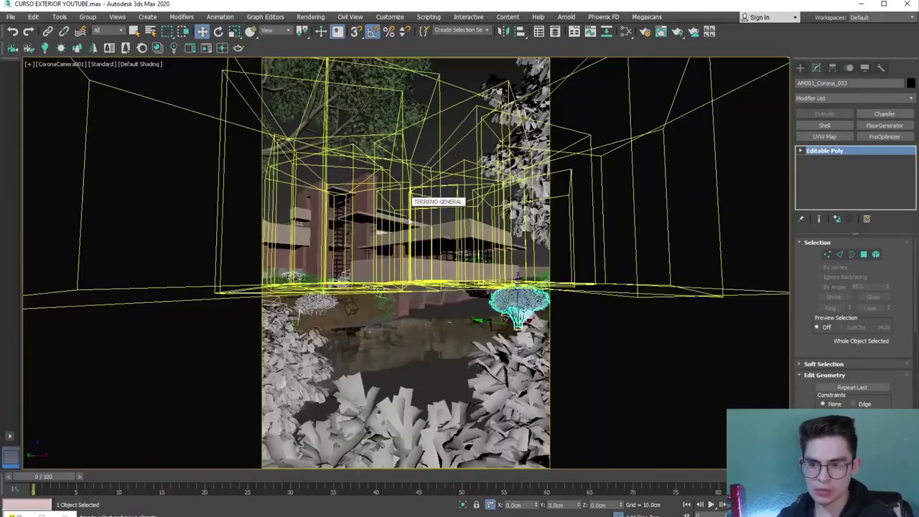
{"action": "left_click", "coordinate": [447, 93]}
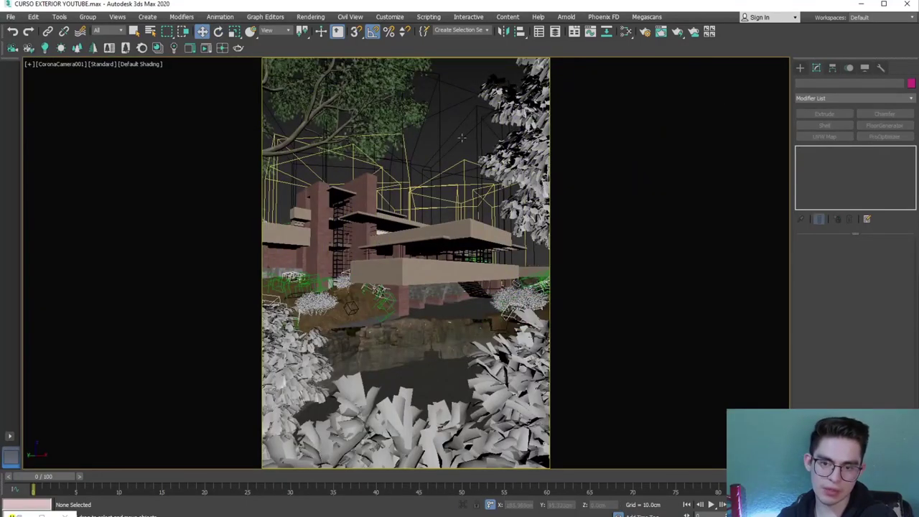
Select the volcanic rock in front of the house and frame it in the four-view layout
{"action": "left_click", "coordinate": [392, 342]}
{"action": "left_click", "coordinate": [465, 336]}
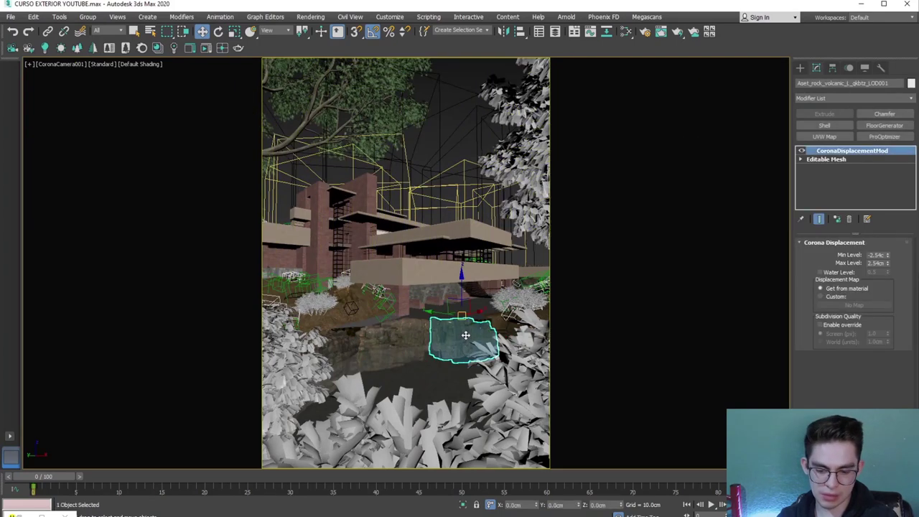
{"action": "key", "text": "alt+w"}
{"action": "key", "text": "alt+w"}
{"action": "mouse_move", "coordinate": [405, 325]}
{"action": "middle_mouse_down"}
{"action": "mouse_move", "coordinate": [302, 282]}
{"action": "mouse_move", "coordinate": [337, 276]}
{"action": "middle_mouse_up"}
{"action": "scroll", "coordinate": [302, 282], "scroll_direction": "up", "scroll_amount": 3}
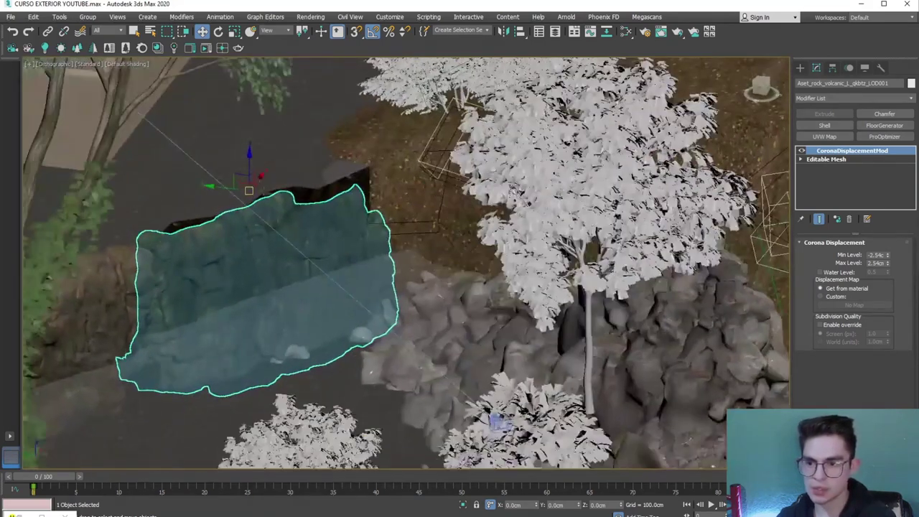
{"action": "mouse_move", "coordinate": [251, 170]}
{"action": "middle_mouse_down", "text": "alt"}
{"action": "mouse_move", "coordinate": [328, 236]}
{"action": "mouse_move", "coordinate": [357, 150]}
{"action": "middle_mouse_up", "text": "alt"}
{"action": "key", "text": "e"}
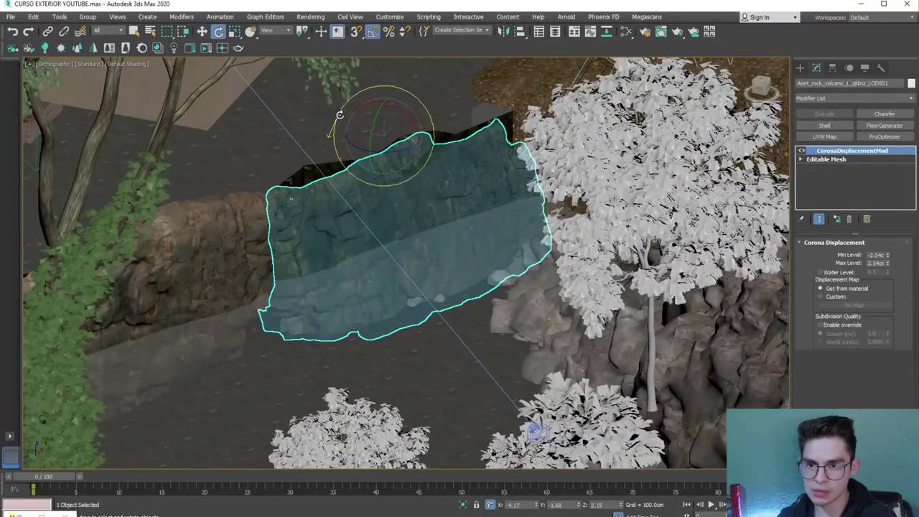
{"action": "mouse_move", "coordinate": [349, 170]}
{"action": "middle_mouse_down", "text": "alt"}
{"action": "mouse_move", "coordinate": [394, 204]}
{"action": "mouse_move", "coordinate": [402, 179]}
{"action": "middle_mouse_up", "text": "alt"}
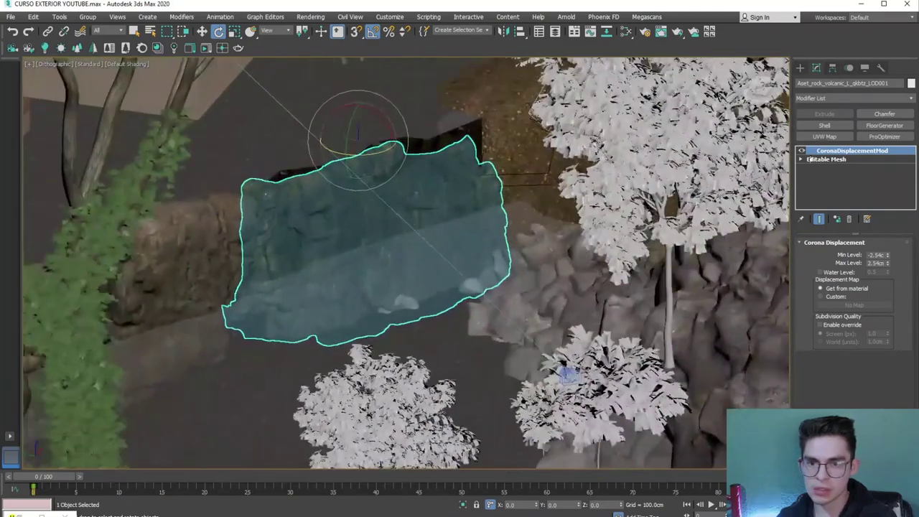
Add an FFD 2x2x2 modifier, raise its top control points and skew a corner of the rock end
{"action": "left_click", "coordinate": [852, 97]}
{"action": "key", "text": "f"}
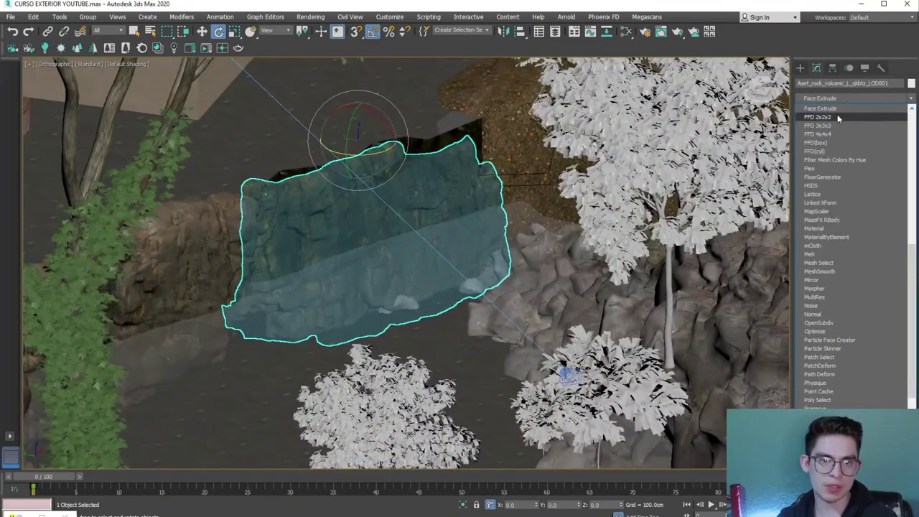
{"action": "left_click", "coordinate": [837, 115]}
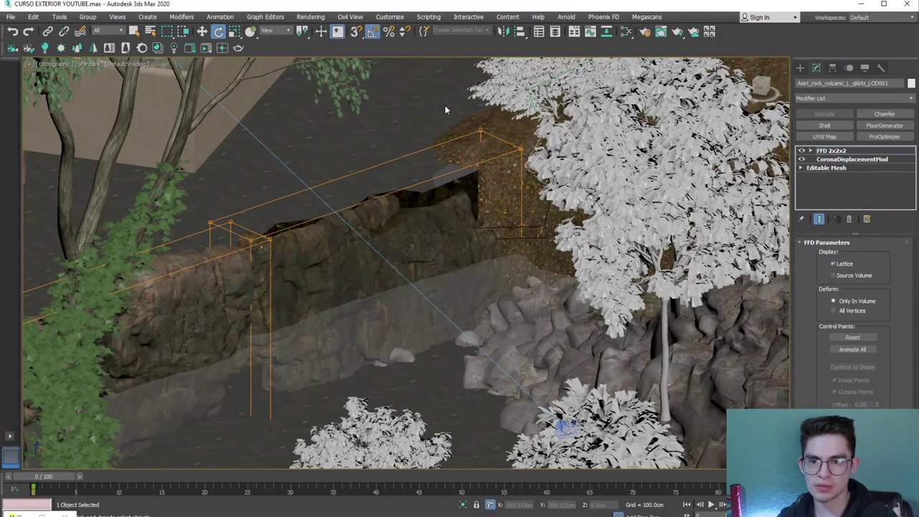
{"action": "key", "text": "w"}
{"action": "left_click", "coordinate": [470, 170]}
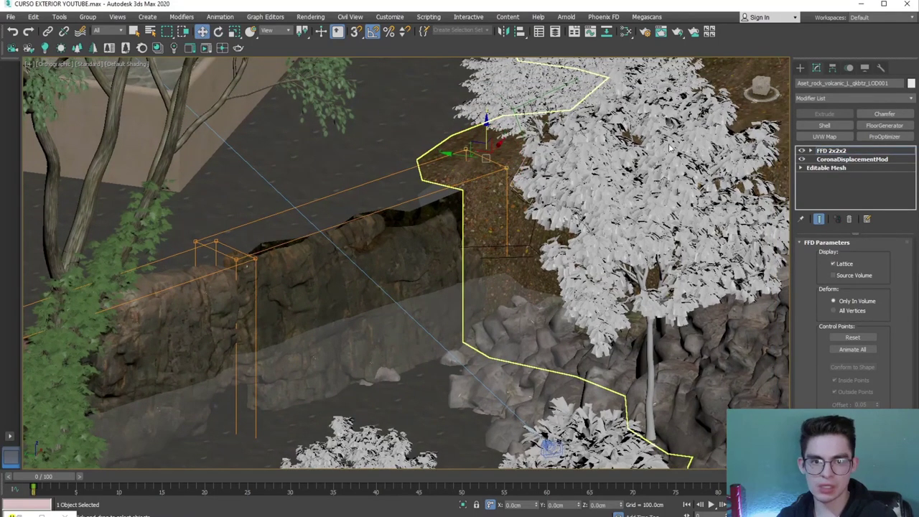
{"action": "mouse_move", "coordinate": [487, 134]}
{"action": "left_mouse_down"}
{"action": "mouse_move", "coordinate": [493, 110]}
{"action": "mouse_move", "coordinate": [481, 133]}
{"action": "left_mouse_up"}
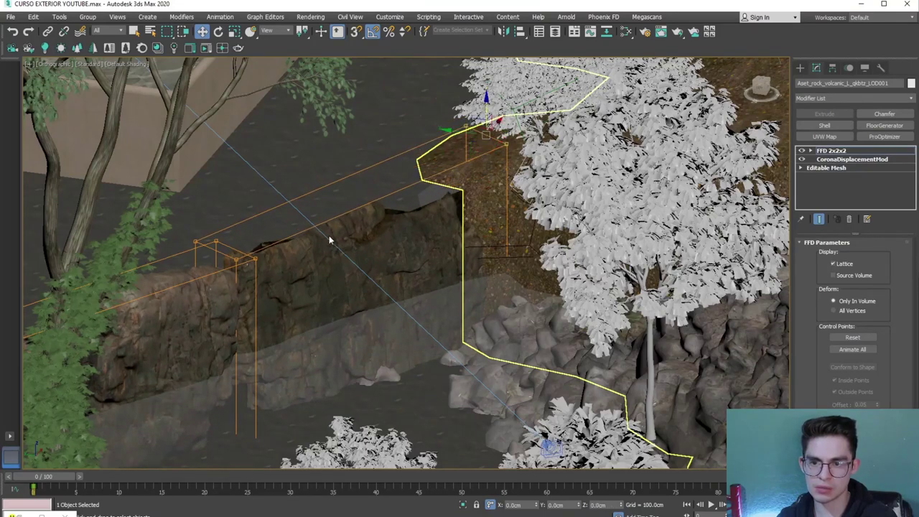
{"action": "scroll", "coordinate": [390, 159], "scroll_direction": "down", "scroll_amount": 2}
{"action": "left_click_drag", "start_coordinate": [434, 173], "coordinate": [459, 172]}
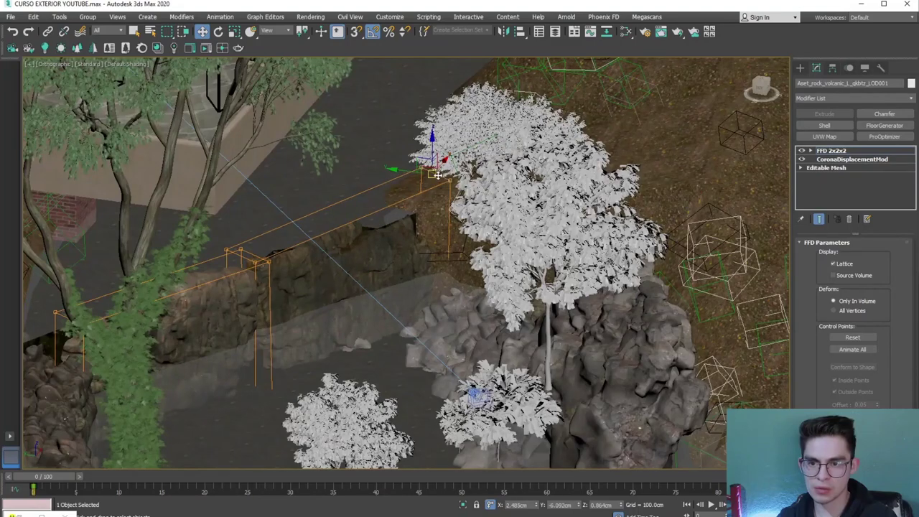
{"action": "scroll", "coordinate": [458, 170], "scroll_direction": "down", "scroll_amount": 2}
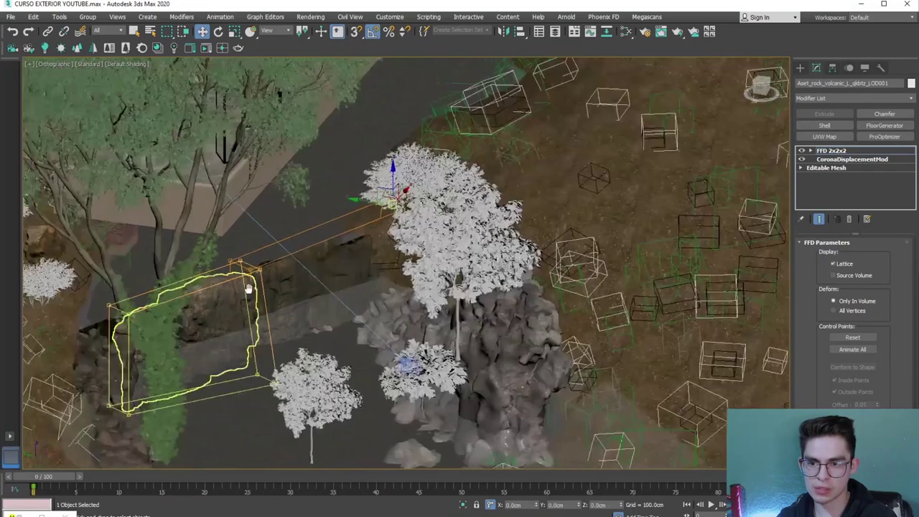
Deselect the rock and reframe the view across the whole site toward the house
{"action": "mouse_move", "coordinate": [312, 273]}
{"action": "middle_mouse_down", "text": "alt"}
{"action": "mouse_move", "coordinate": [263, 266]}
{"action": "mouse_move", "coordinate": [403, 215]}
{"action": "middle_mouse_up", "text": "alt"}
{"action": "scroll", "coordinate": [403, 215], "scroll_direction": "down", "scroll_amount": 5}
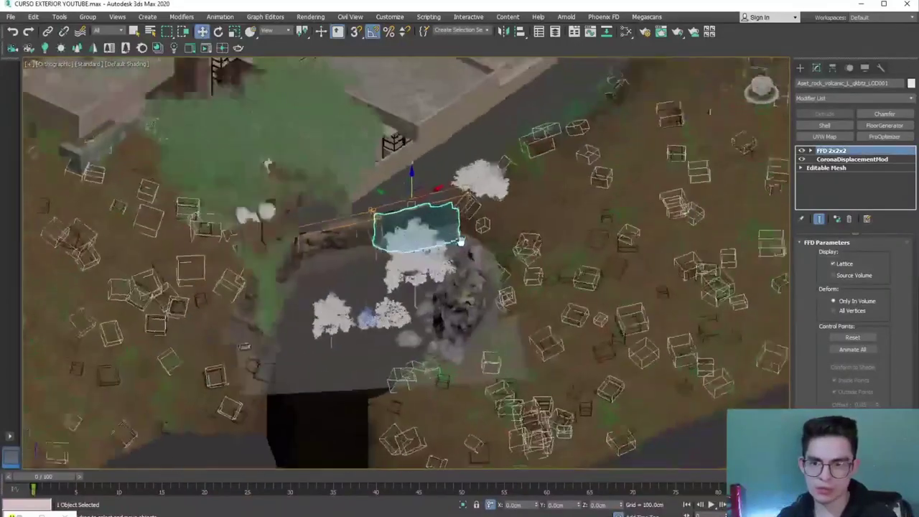
{"action": "left_click", "coordinate": [648, 343]}
{"action": "mouse_move", "coordinate": [648, 342]}
{"action": "middle_mouse_down"}
{"action": "mouse_move", "coordinate": [402, 354]}
{"action": "mouse_move", "coordinate": [323, 330]}
{"action": "middle_mouse_up"}
{"action": "scroll", "coordinate": [402, 354], "scroll_direction": "up", "scroll_amount": 5}
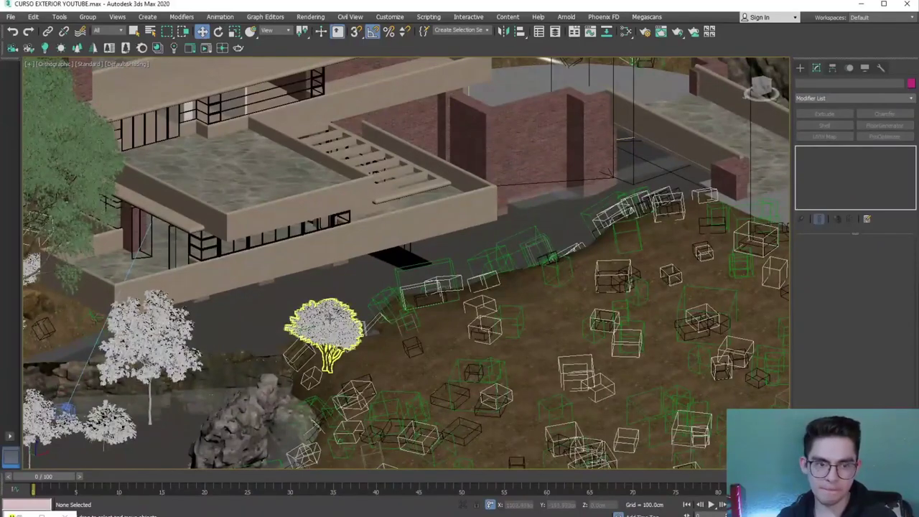
{"action": "scroll", "coordinate": [323, 330], "scroll_direction": "down", "scroll_amount": 5}
{"action": "mouse_move", "coordinate": [323, 330]}
{"action": "middle_mouse_down", "text": "alt"}
{"action": "mouse_move", "coordinate": [486, 246]}
{"action": "mouse_move", "coordinate": [667, 199]}
{"action": "middle_mouse_up", "text": "alt"}
{"action": "scroll", "coordinate": [508, 253], "scroll_direction": "up", "scroll_amount": 5}
In Top view, select the border edges of SUPERFICIE ARBOLES near the house
{"action": "left_click", "coordinate": [509, 252]}
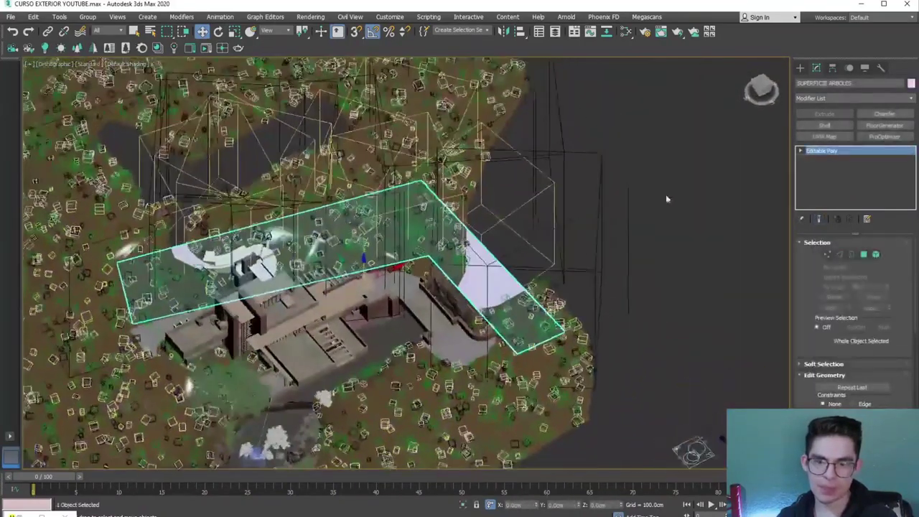
{"action": "left_click", "coordinate": [763, 82]}
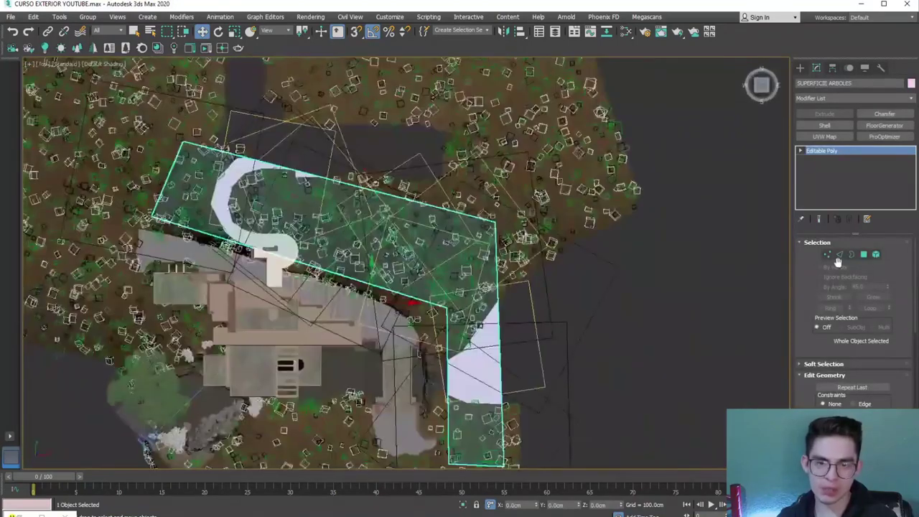
{"action": "left_click", "coordinate": [839, 254]}
{"action": "middle_click_drag", "start_coordinate": [568, 372], "coordinate": [562, 312]}
{"action": "left_click_drag", "start_coordinate": [561, 311], "coordinate": [435, 308]}
Move the selected border edges to reshape the surface's edge, then exit Edge mode
{"action": "mouse_move", "coordinate": [506, 276]}
{"action": "middle_mouse_down", "text": "alt"}
{"action": "mouse_move", "coordinate": [491, 315]}
{"action": "mouse_move", "coordinate": [455, 225]}
{"action": "middle_mouse_up", "text": "alt"}
{"action": "key", "text": "F3"}
{"action": "left_click_drag", "start_coordinate": [446, 227], "coordinate": [331, 264]}
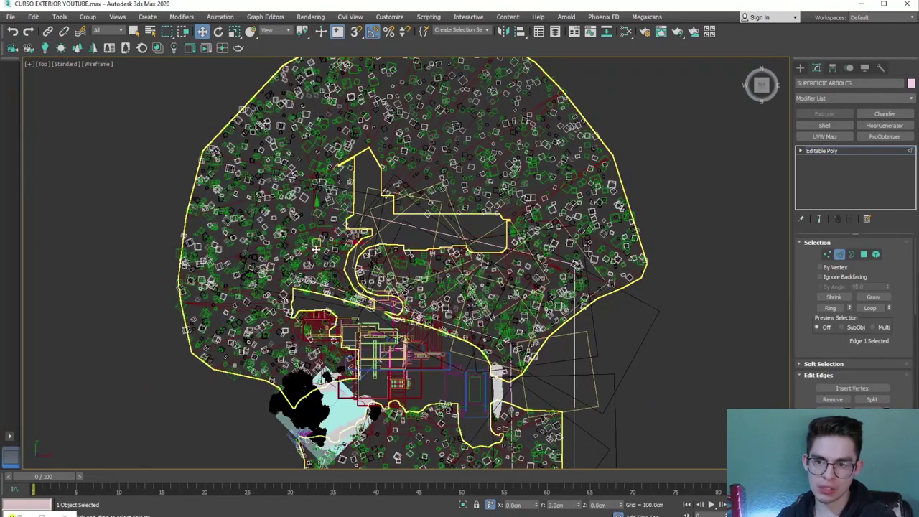
{"action": "key", "text": "F3"}
{"action": "mouse_move", "coordinate": [316, 249]}
{"action": "middle_mouse_down", "text": "alt"}
{"action": "mouse_move", "coordinate": [300, 247]}
{"action": "mouse_move", "coordinate": [411, 270]}
{"action": "middle_mouse_up", "text": "alt"}
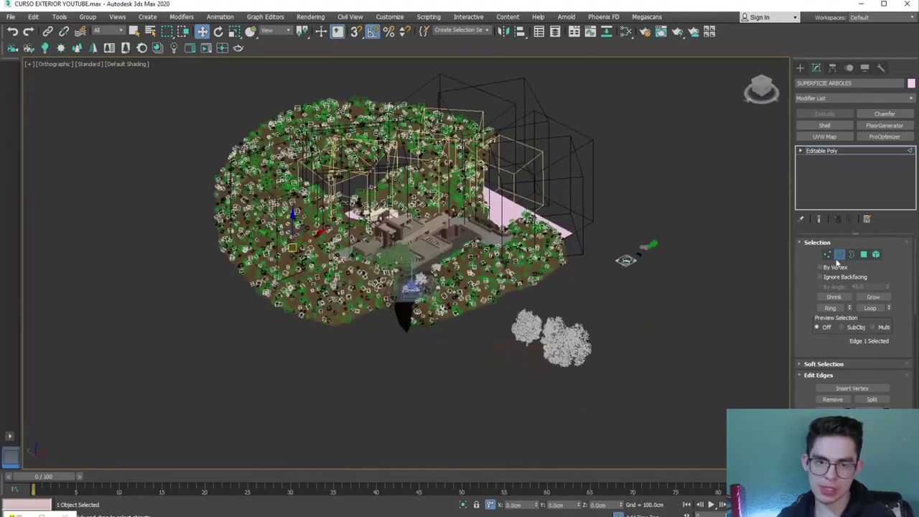
{"action": "left_click", "coordinate": [839, 254]}
Deselect the surface and select the MUROS LADRILLOS brick wall group
{"action": "left_click", "coordinate": [578, 285]}
{"action": "scroll", "coordinate": [567, 324], "scroll_direction": "up", "scroll_amount": 3}
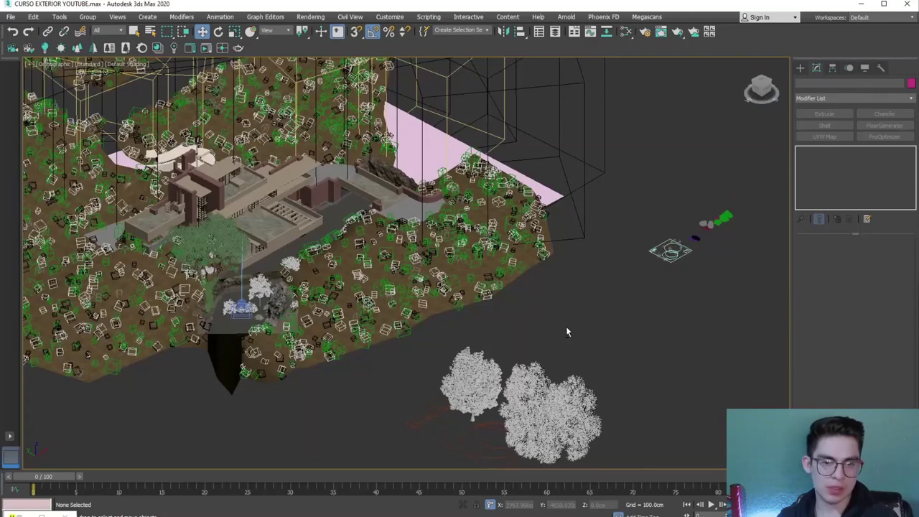
{"action": "scroll", "coordinate": [314, 232], "scroll_direction": "up", "scroll_amount": 5}
{"action": "scroll", "coordinate": [315, 231], "scroll_direction": "up", "scroll_amount": 3}
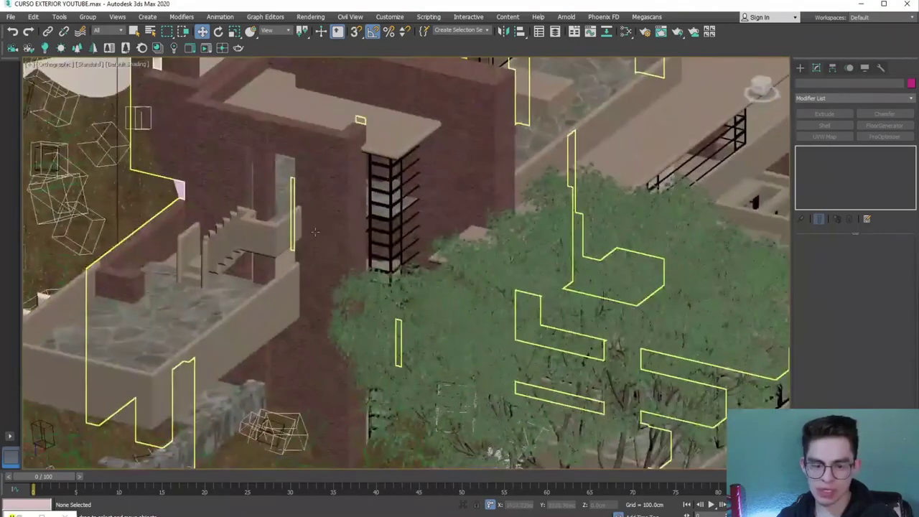
{"action": "left_click", "coordinate": [314, 231]}
{"action": "middle_click_drag", "start_coordinate": [314, 231], "coordinate": [316, 198]}
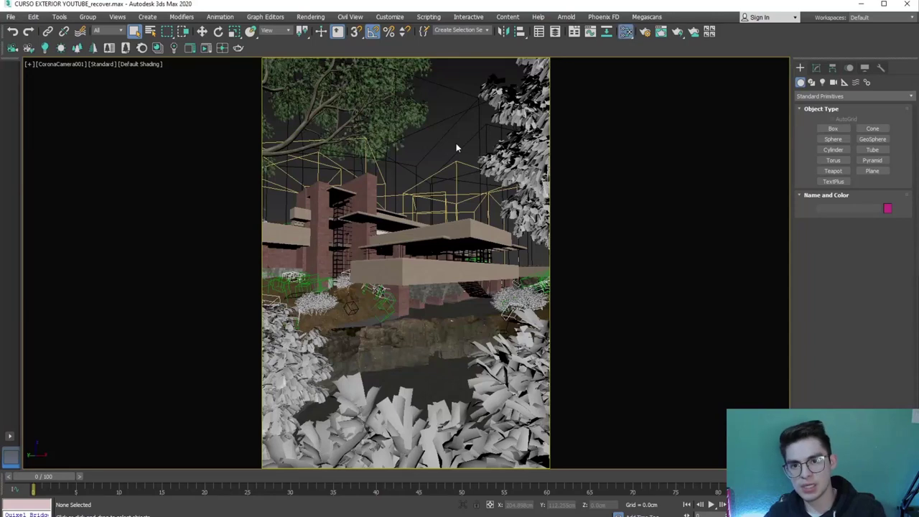
Make the Bricks Red Worn Light Mortar slot active in the Compact Material Editor, with an enlarged preview
{"action": "key", "text": "m"}
{"action": "left_click", "coordinate": [378, 50]}
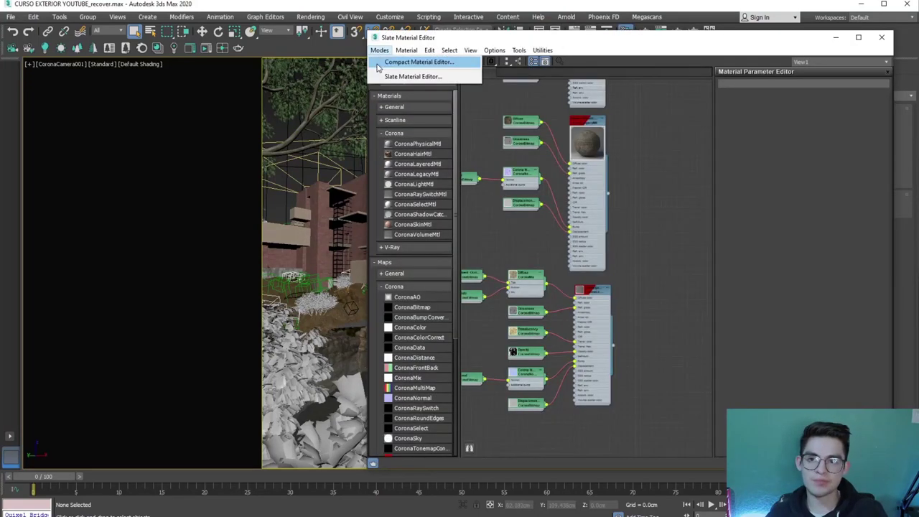
{"action": "left_click", "coordinate": [405, 62]}
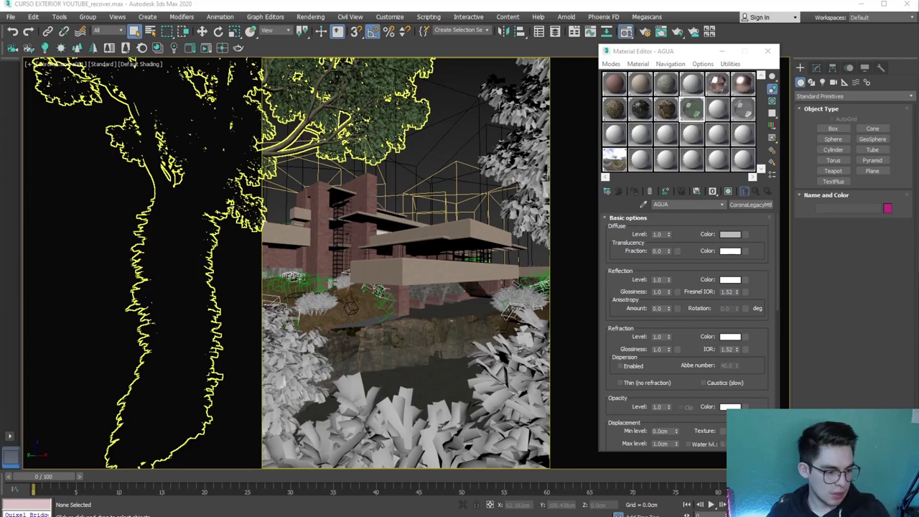
{"action": "left_click", "coordinate": [613, 88]}
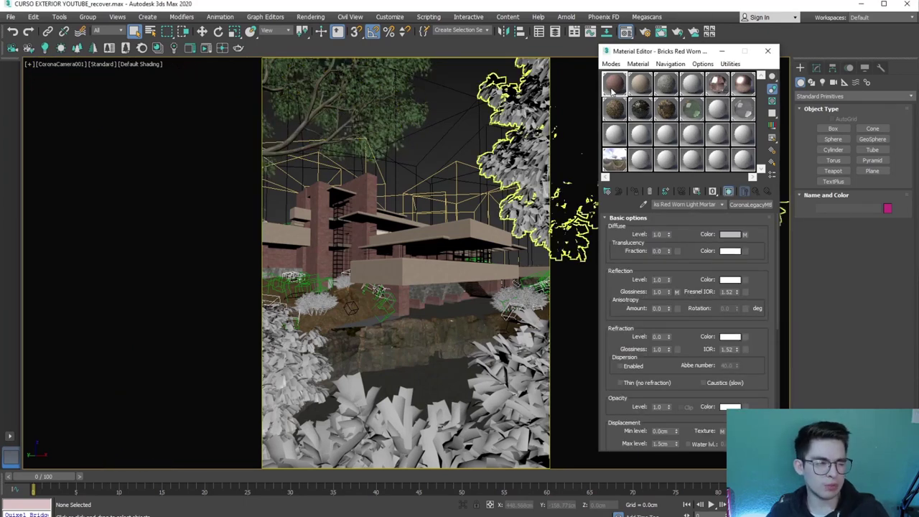
{"action": "double_click", "coordinate": [611, 86]}
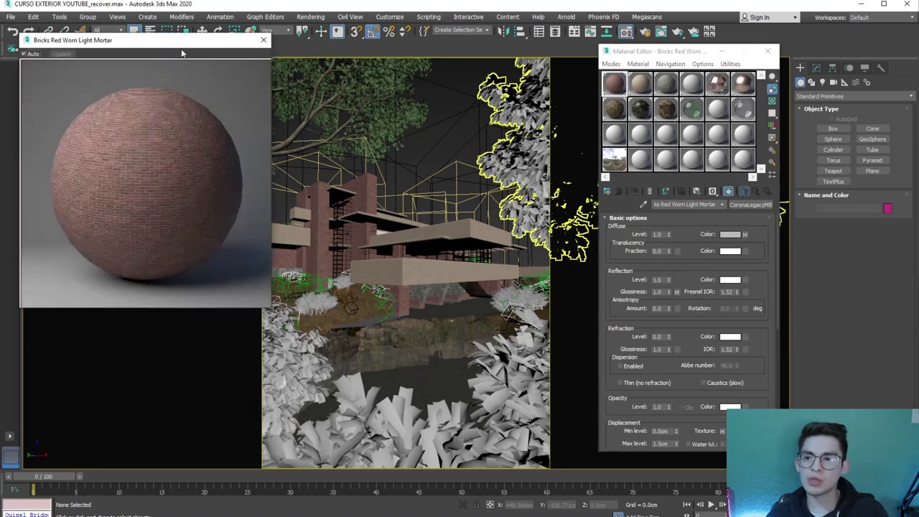
{"action": "left_click_drag", "start_coordinate": [272, 308], "coordinate": [355, 391]}
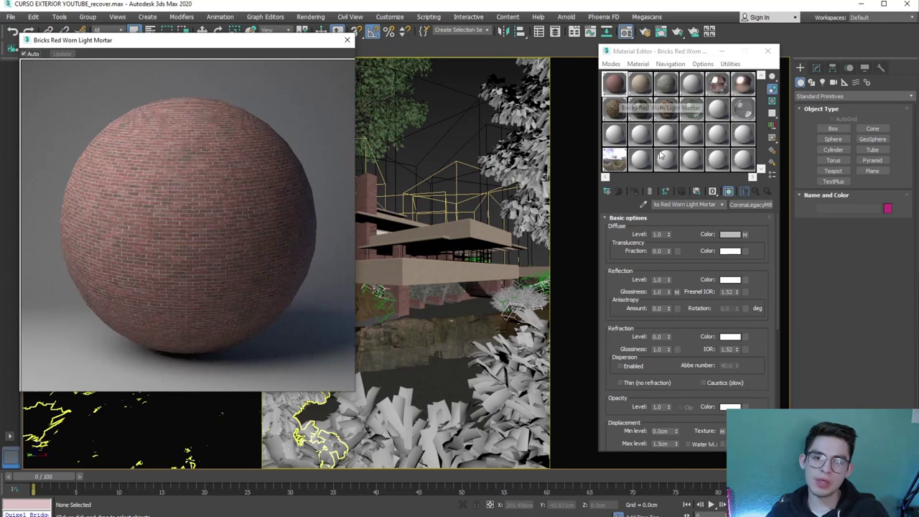
Replace the brick diffuse map with CoronaColorCorrect, keeping the old bitmap as its input
{"action": "left_click", "coordinate": [746, 235]}
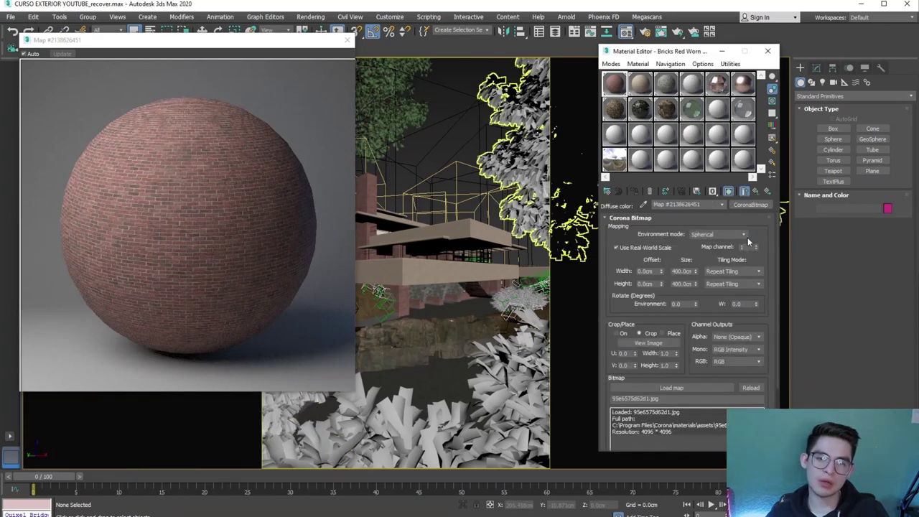
{"action": "left_click", "coordinate": [751, 205]}
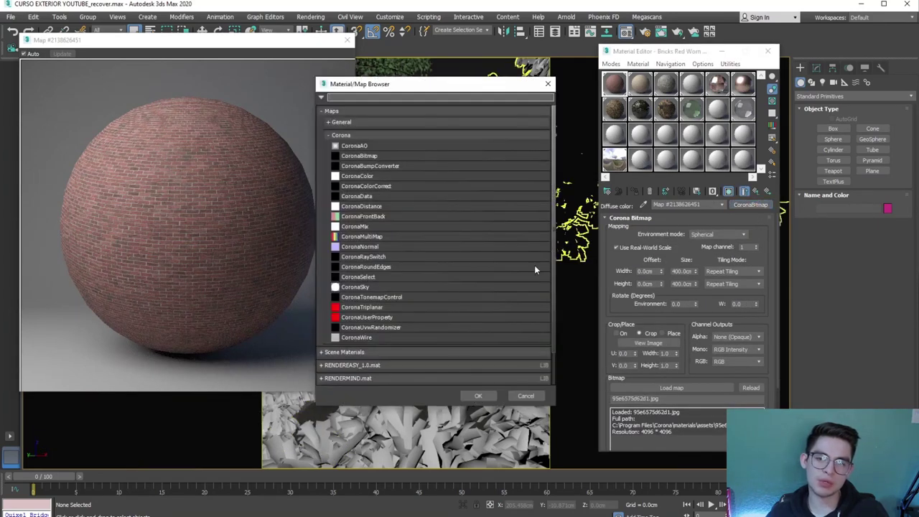
{"action": "left_click", "coordinate": [358, 188]}
{"action": "left_click", "coordinate": [476, 395]}
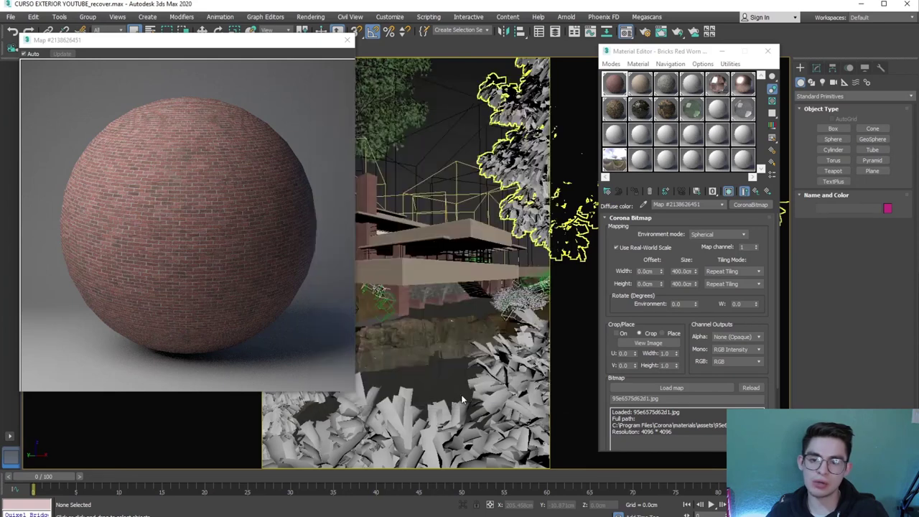
{"action": "left_click", "coordinate": [671, 280]}
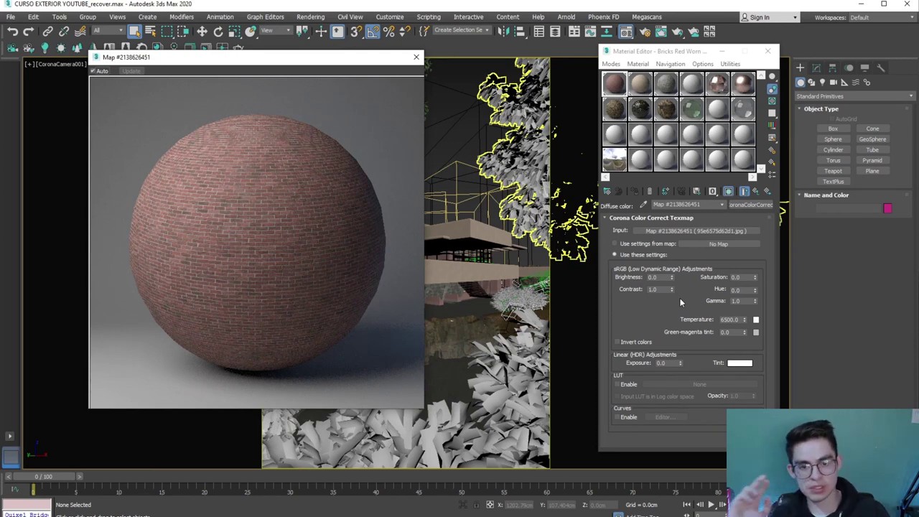
Set the CoronaColorCorrect saturation to -0.15
{"action": "left_click", "coordinate": [677, 290]}
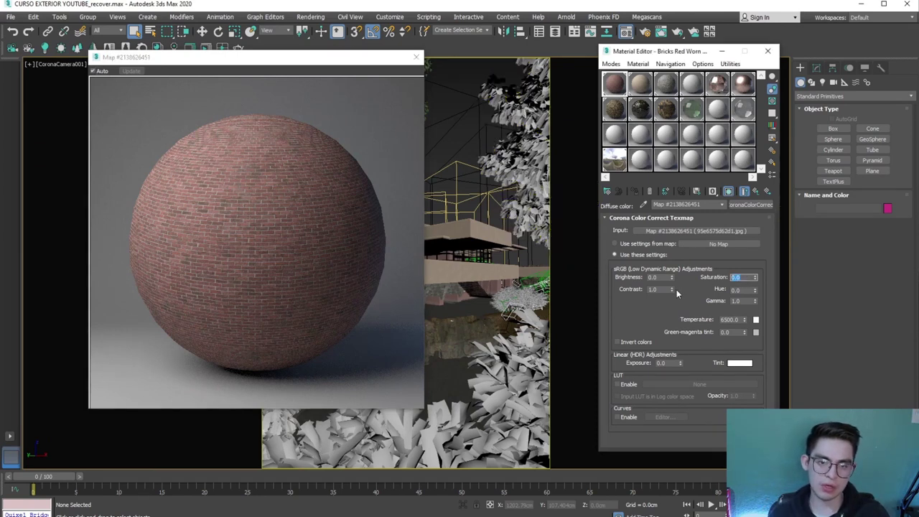
{"action": "type", "text": "-0."}
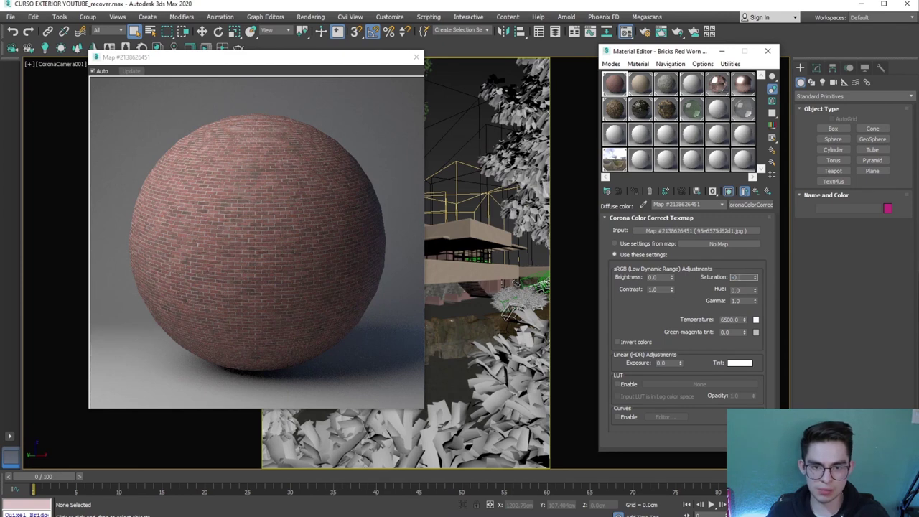
{"action": "type", "text": "3"}
{"action": "key", "text": "Return"}
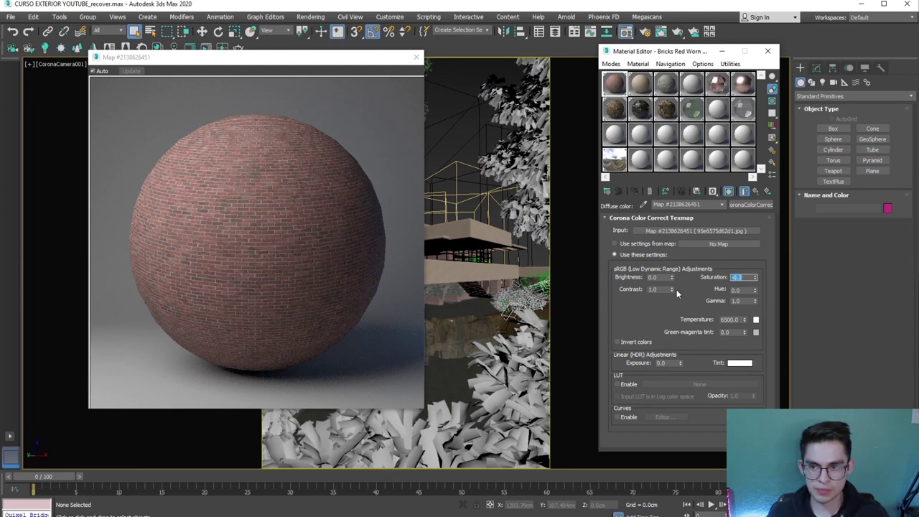
{"action": "type", "text": "-0.1"}
{"action": "key", "text": "Return"}
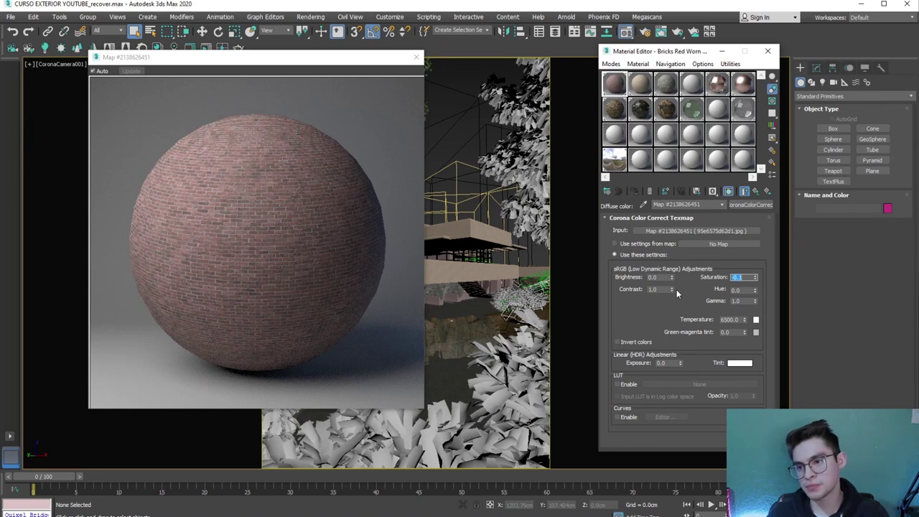
{"action": "type", "text": "-0."}
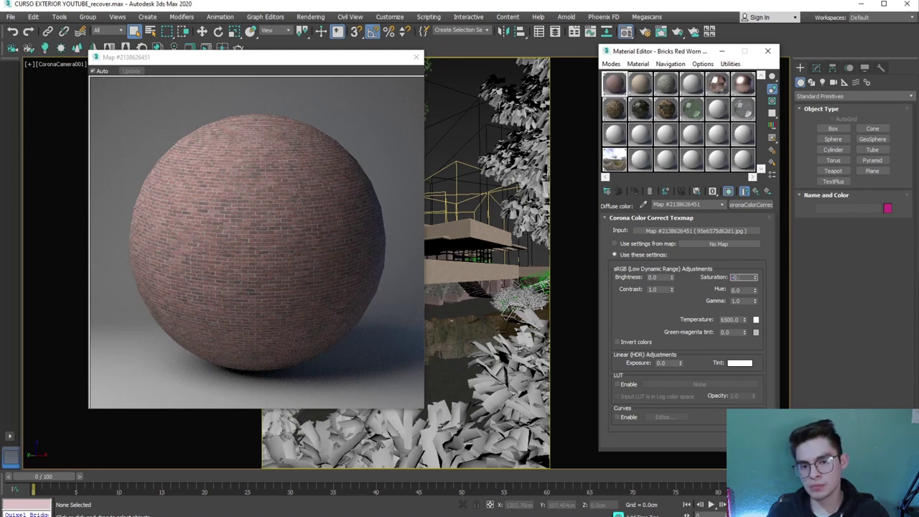
{"action": "type", "text": ".15"}
{"action": "key", "text": "Return"}
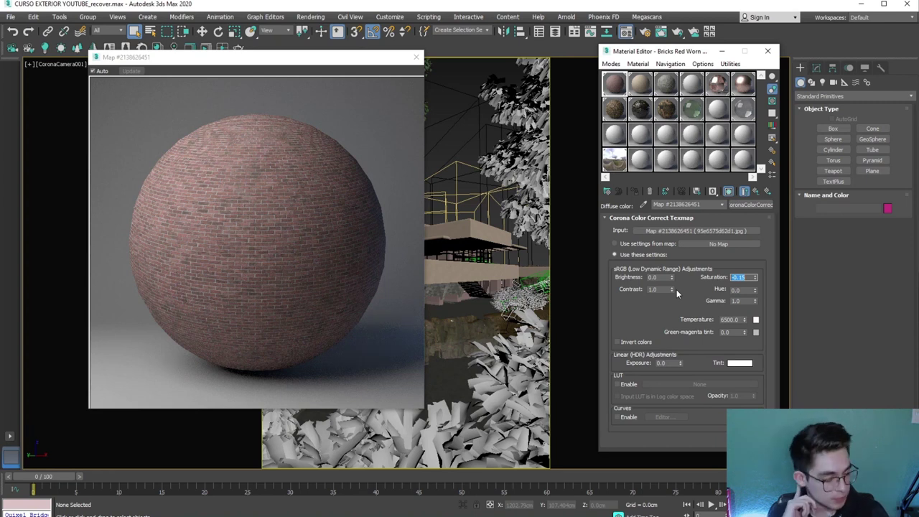
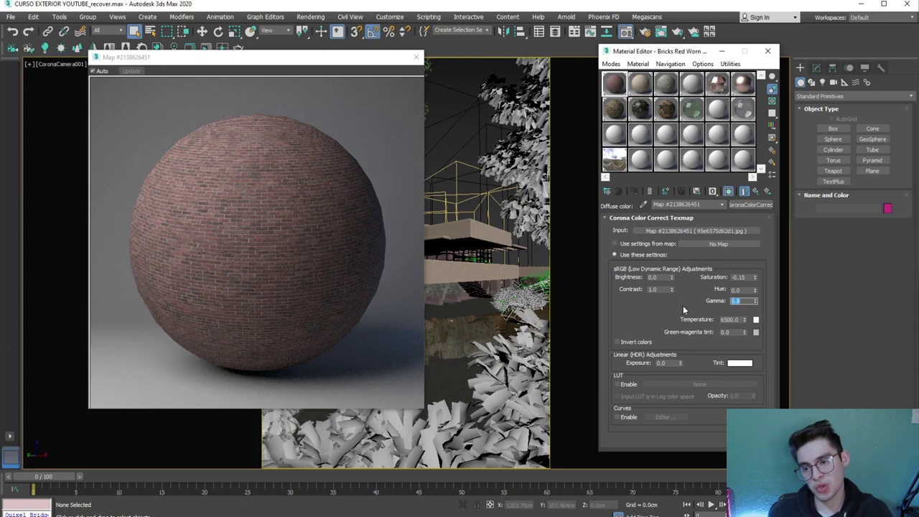
Set the brick colour-correct Hue to 10, keeping Gamma 0.8, and close the preview
{"action": "left_click", "coordinate": [742, 290]}
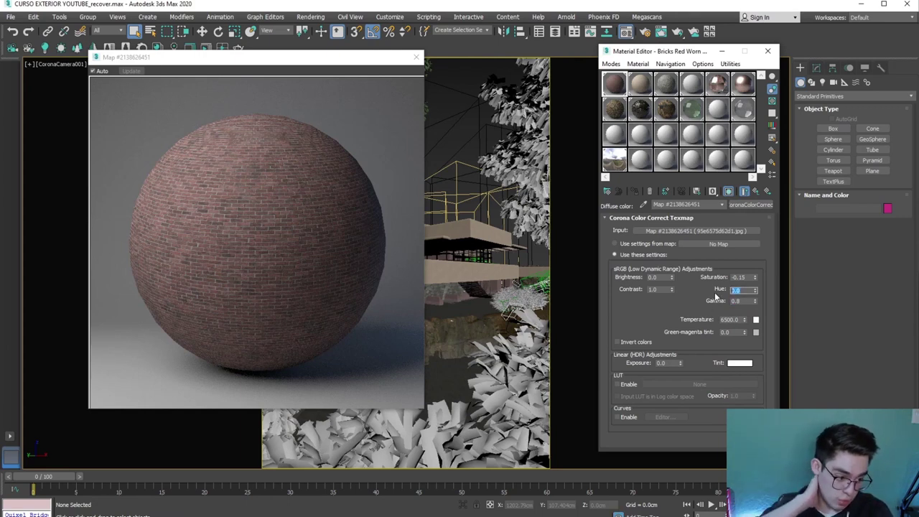
{"action": "type", "text": "10"}
{"action": "key", "text": "Return"}
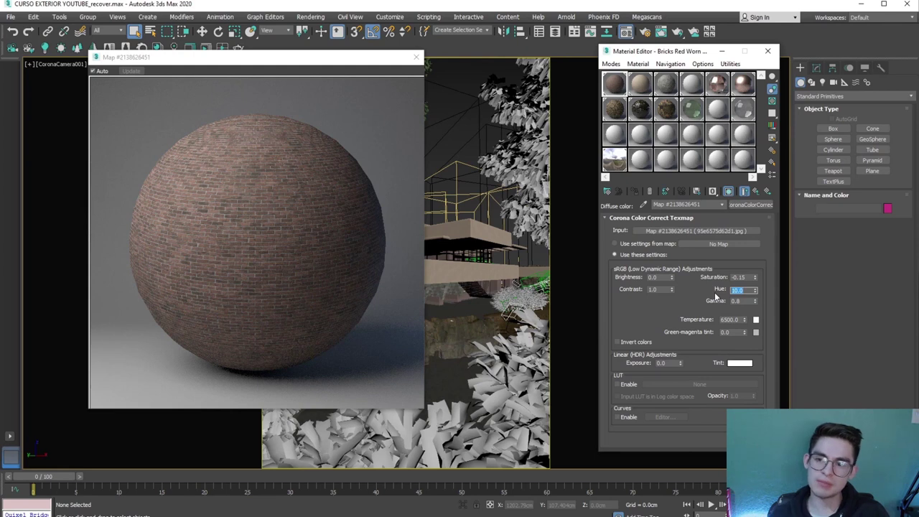
{"action": "left_click", "coordinate": [416, 56]}
Wrap the Sandstone diffuse texture in a CoronaColorCorrect map, keeping the original as sub-map
{"action": "left_click", "coordinate": [639, 87]}
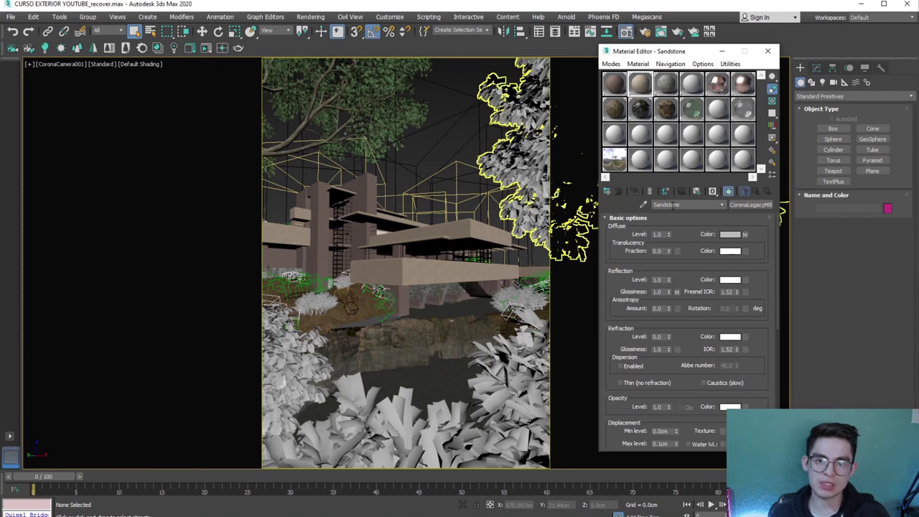
{"action": "left_click", "coordinate": [744, 234]}
{"action": "left_click", "coordinate": [743, 205]}
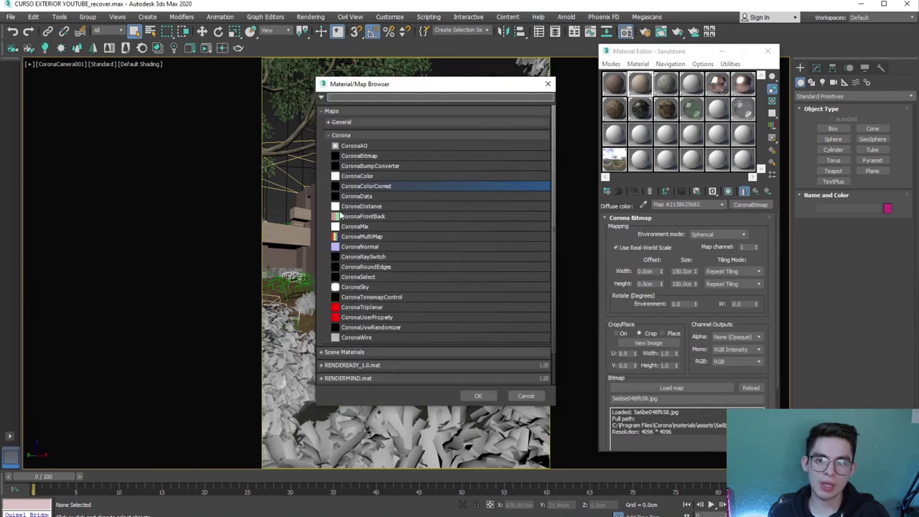
{"action": "double_click", "coordinate": [378, 188]}
{"action": "left_click", "coordinate": [666, 279]}
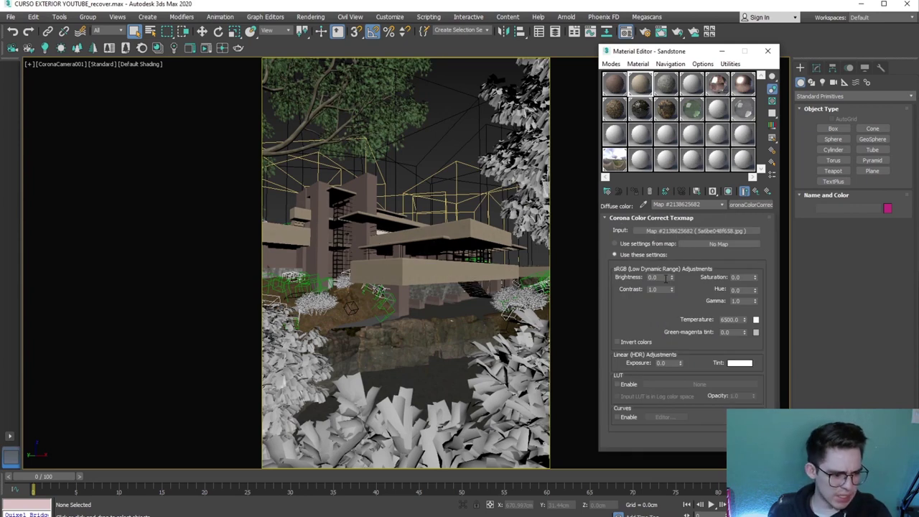
Set the sandstone colour-correct Saturation to 0.3 in the enlarged preview, then close it
{"action": "double_click", "coordinate": [640, 85]}
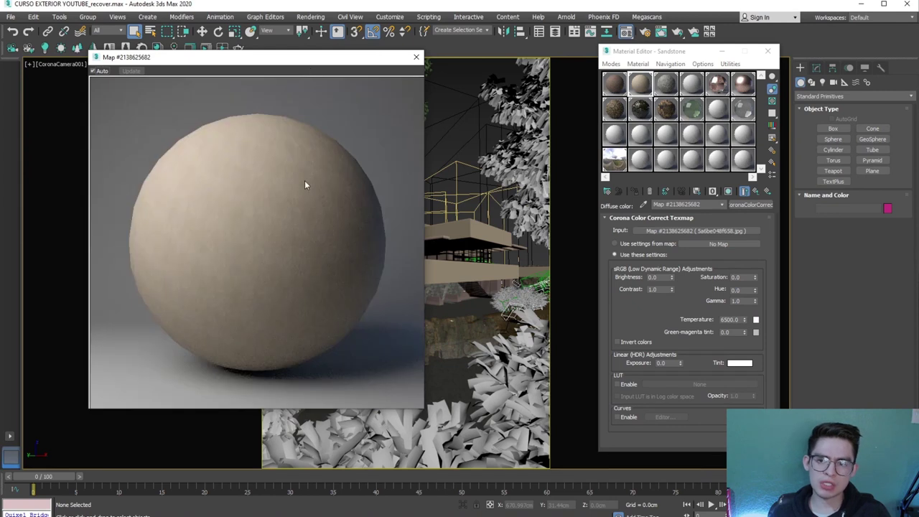
{"action": "left_click_drag", "start_coordinate": [294, 59], "coordinate": [404, 52]}
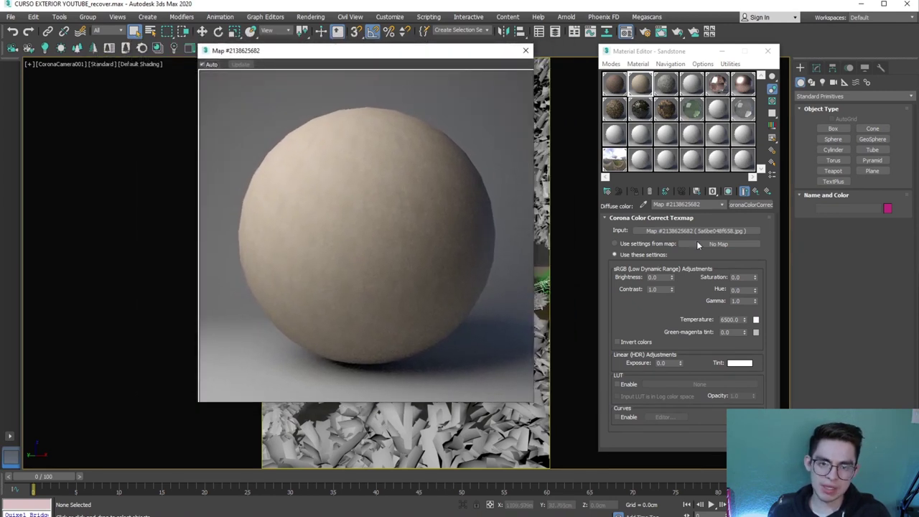
{"action": "left_click", "coordinate": [745, 278]}
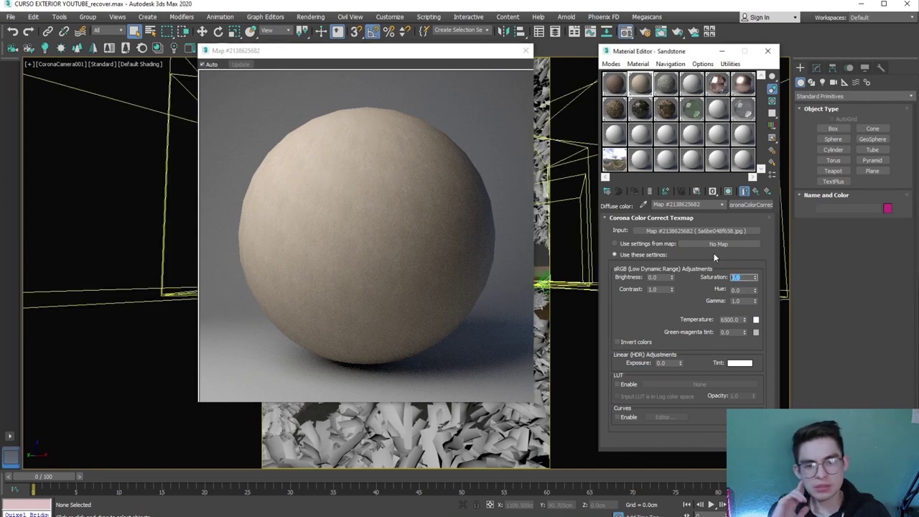
{"action": "type", "text": "0.3"}
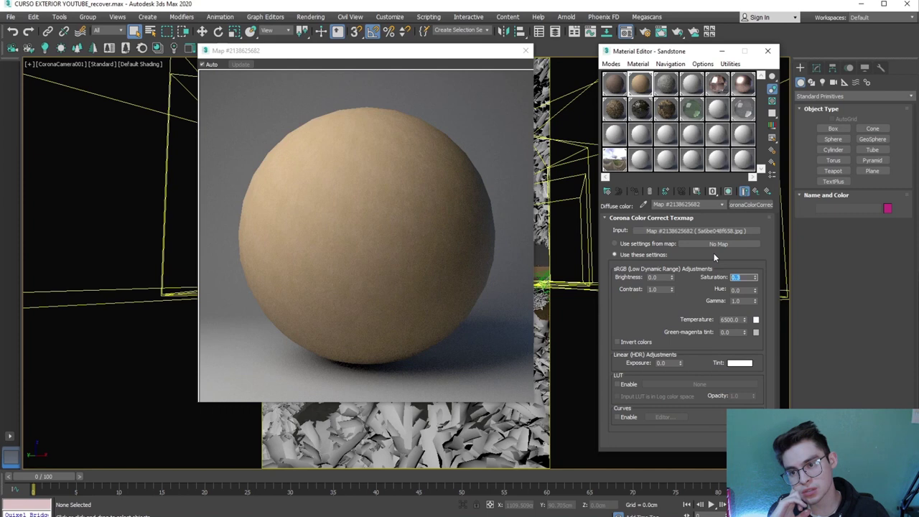
{"action": "left_click", "coordinate": [526, 50]}
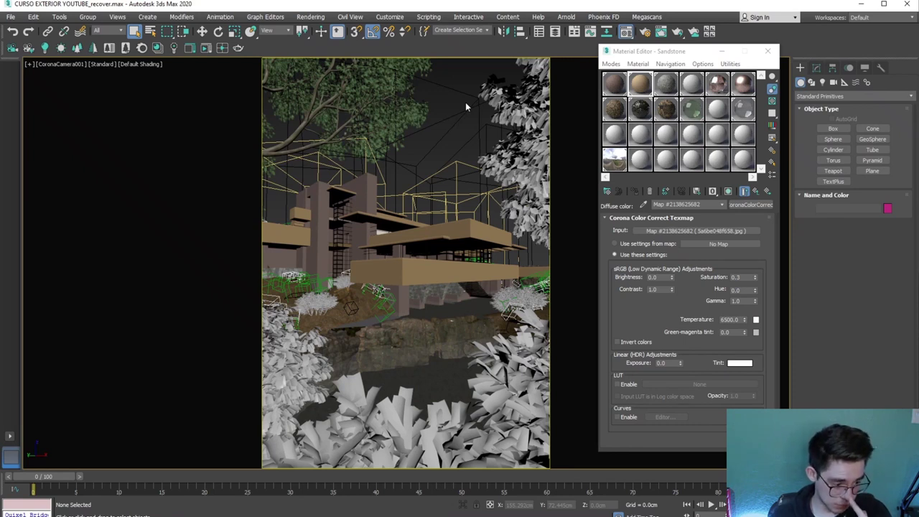
Select the volcanic rock and frame it in an orthographic view
{"action": "left_click", "coordinate": [340, 291]}
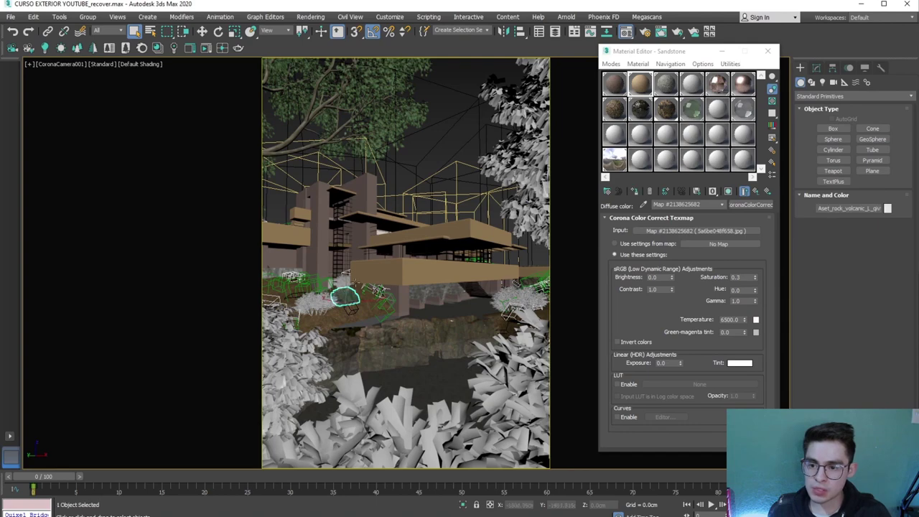
{"action": "key", "text": "u"}
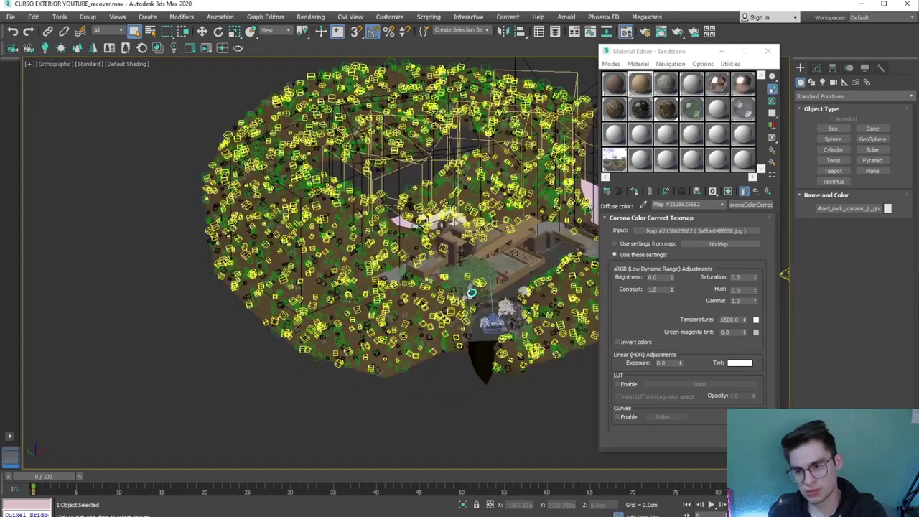
{"action": "key", "text": "z"}
{"action": "scroll", "coordinate": [473, 260], "scroll_direction": "down", "scroll_amount": 5}
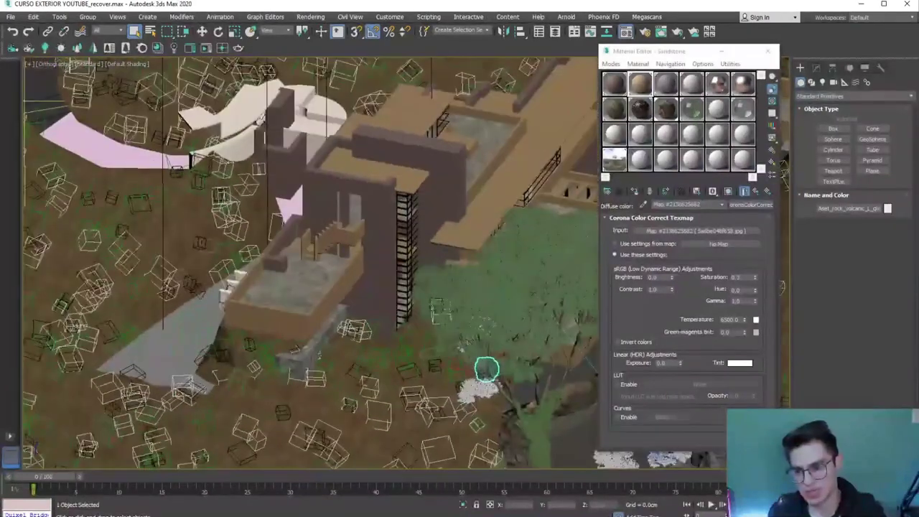
{"action": "scroll", "coordinate": [396, 407], "scroll_direction": "up", "scroll_amount": 5}
{"action": "scroll", "coordinate": [373, 345], "scroll_direction": "up", "scroll_amount": 3}
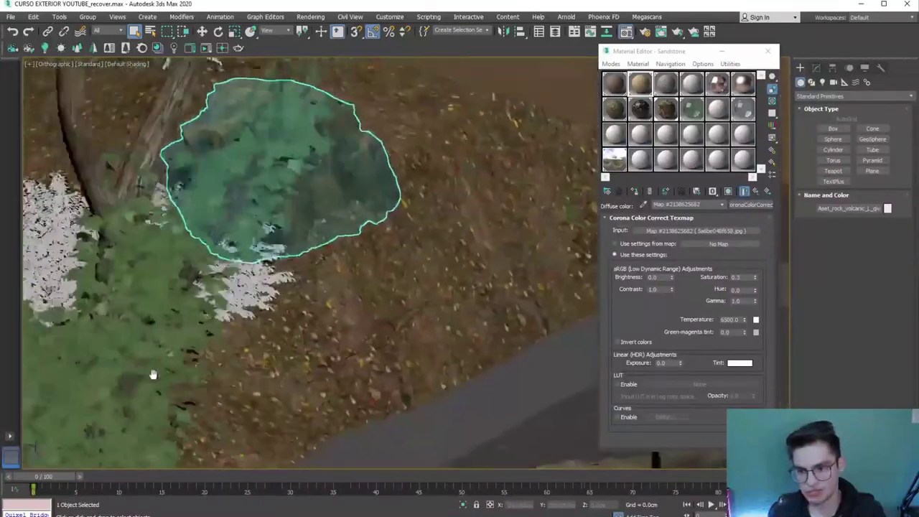
{"action": "middle_click_drag", "start_coordinate": [224, 337], "coordinate": [224, 388]}
{"action": "scroll", "coordinate": [224, 387], "scroll_direction": "up", "scroll_amount": 3}
{"action": "scroll", "coordinate": [225, 351], "scroll_direction": "up", "scroll_amount": 2}
{"action": "scroll", "coordinate": [227, 315], "scroll_direction": "up", "scroll_amount": 2}
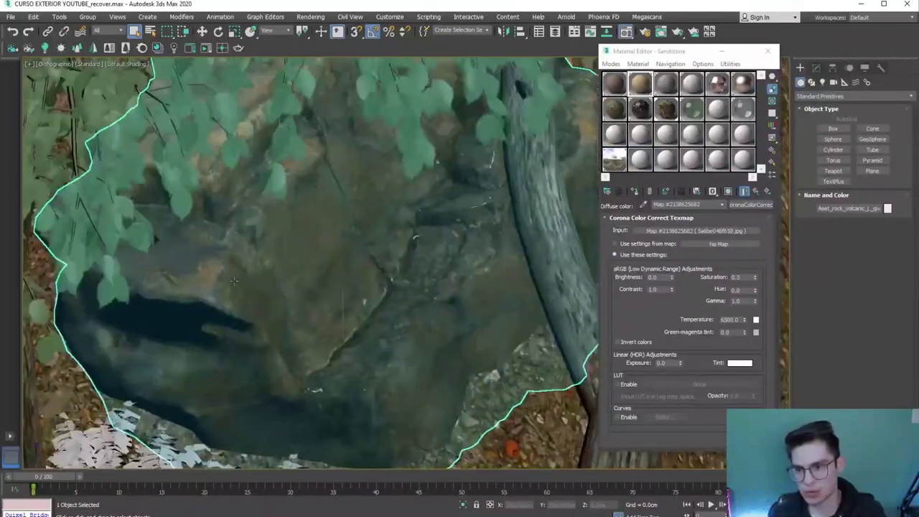
{"action": "scroll", "coordinate": [227, 278], "scroll_direction": "up", "scroll_amount": 2}
{"action": "scroll", "coordinate": [228, 278], "scroll_direction": "down", "scroll_amount": 2}
{"action": "scroll", "coordinate": [269, 302], "scroll_direction": "down", "scroll_amount": 2}
{"action": "scroll", "coordinate": [260, 299], "scroll_direction": "down", "scroll_amount": 3}
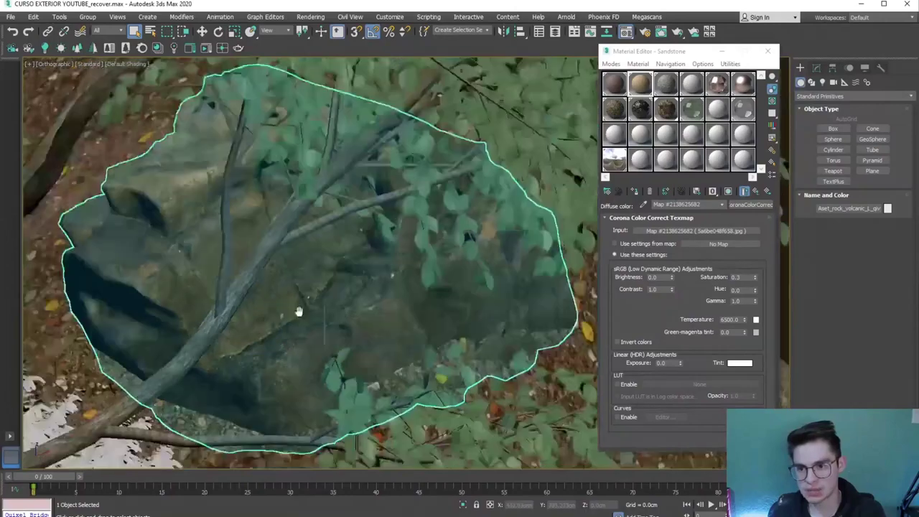
{"action": "middle_click_drag", "start_coordinate": [299, 309], "coordinate": [238, 321]}
{"action": "scroll", "coordinate": [238, 320], "scroll_direction": "up", "scroll_amount": 2}
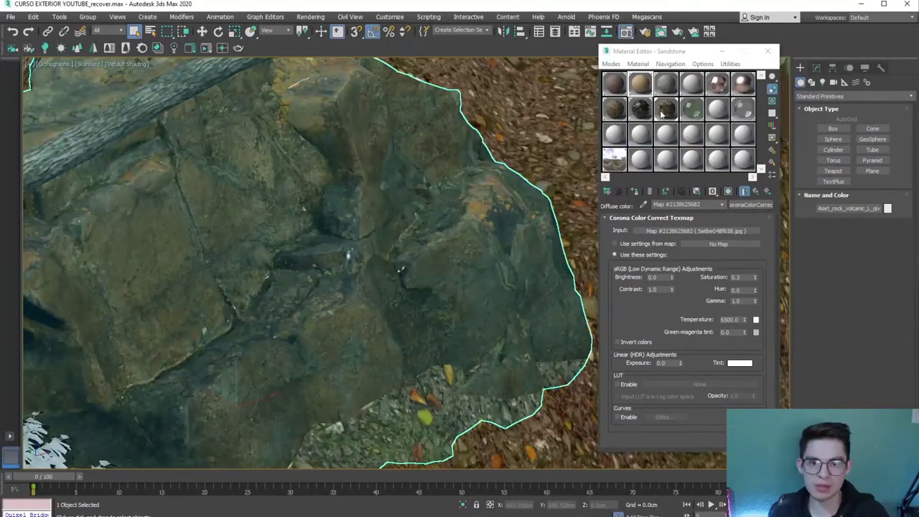
Wrap the volcanic rock's diffuse texture in a CoronaColorCorrect map, keeping the original as input
{"action": "left_click", "coordinate": [614, 159]}
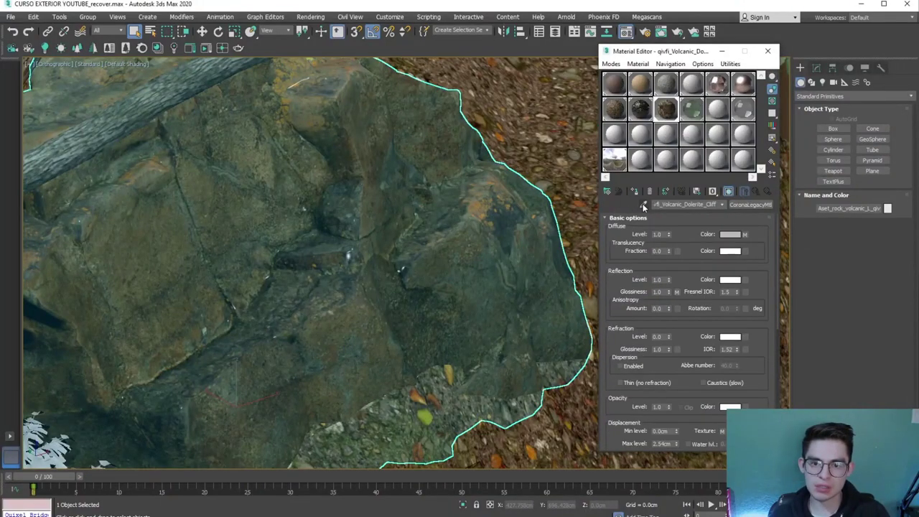
{"action": "left_click", "coordinate": [744, 234]}
{"action": "left_click", "coordinate": [751, 206]}
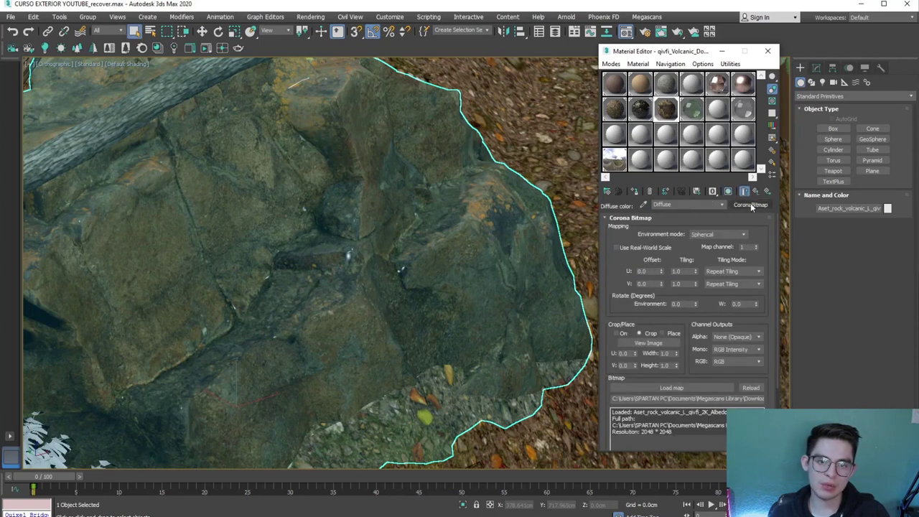
{"action": "double_click", "coordinate": [378, 189]}
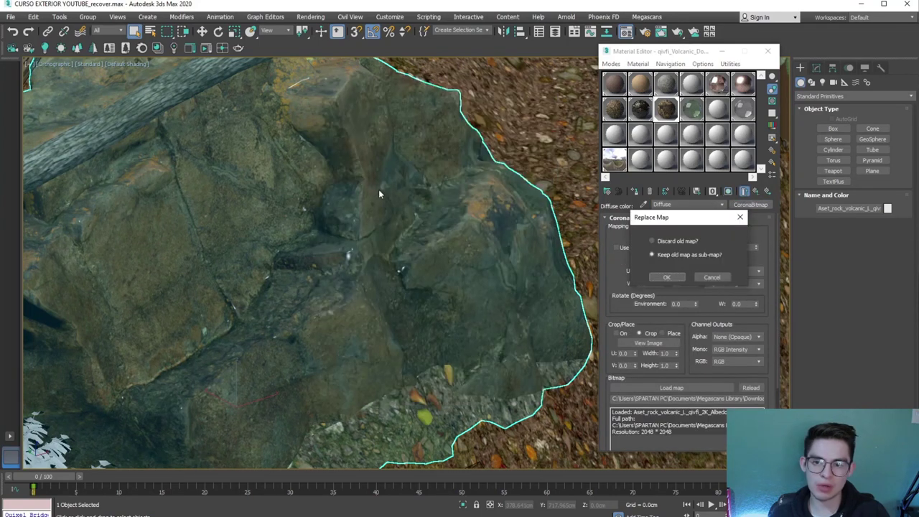
{"action": "left_click", "coordinate": [666, 277]}
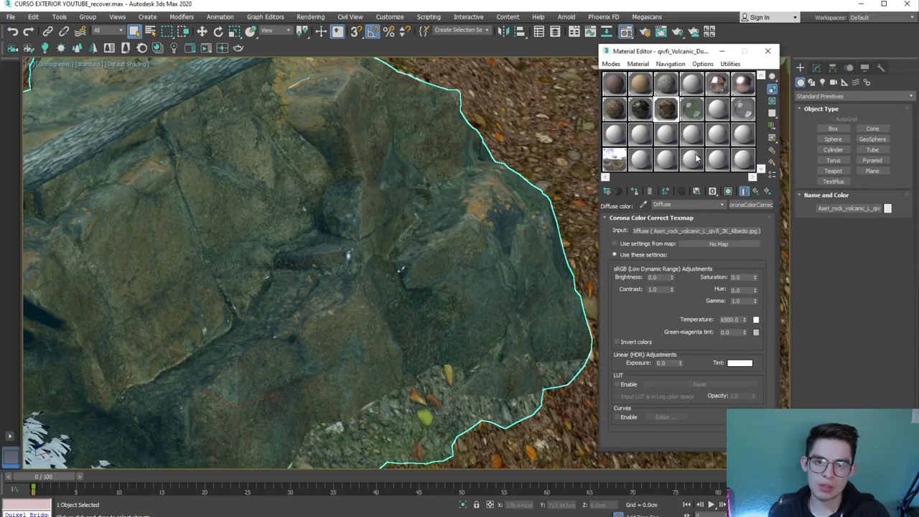
Set the rock colour correction to Saturation -0.5 and Gamma 0.85, then close the Material Editor
{"action": "double_click", "coordinate": [670, 111]}
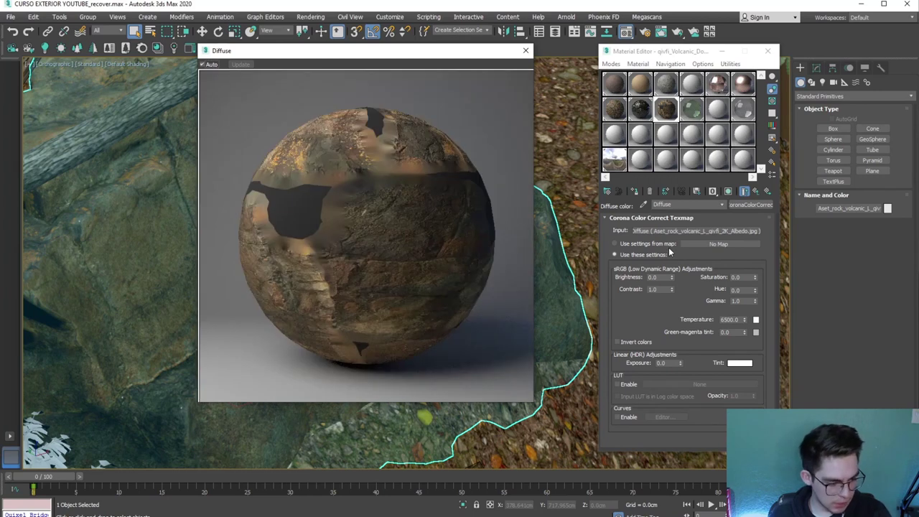
{"action": "left_click", "coordinate": [746, 278]}
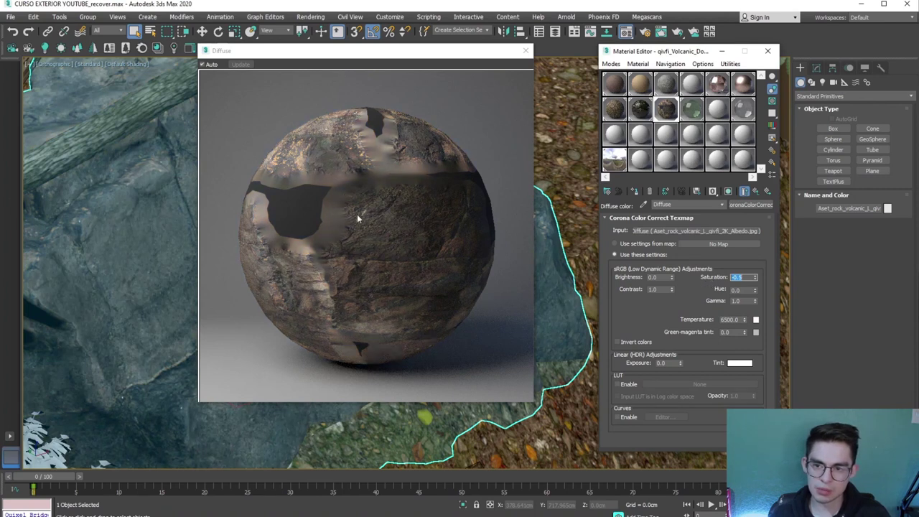
{"action": "left_click", "coordinate": [742, 301]}
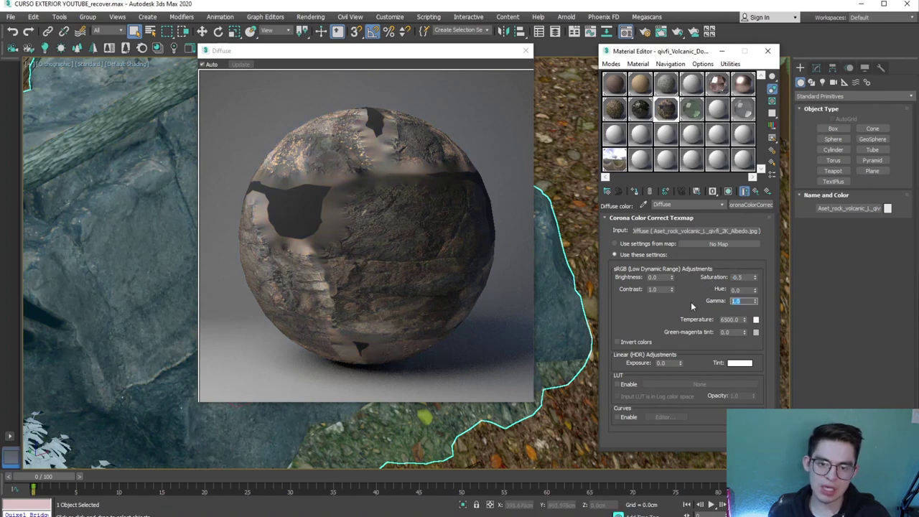
{"action": "type", "text": "0.85"}
{"action": "key", "text": "Return"}
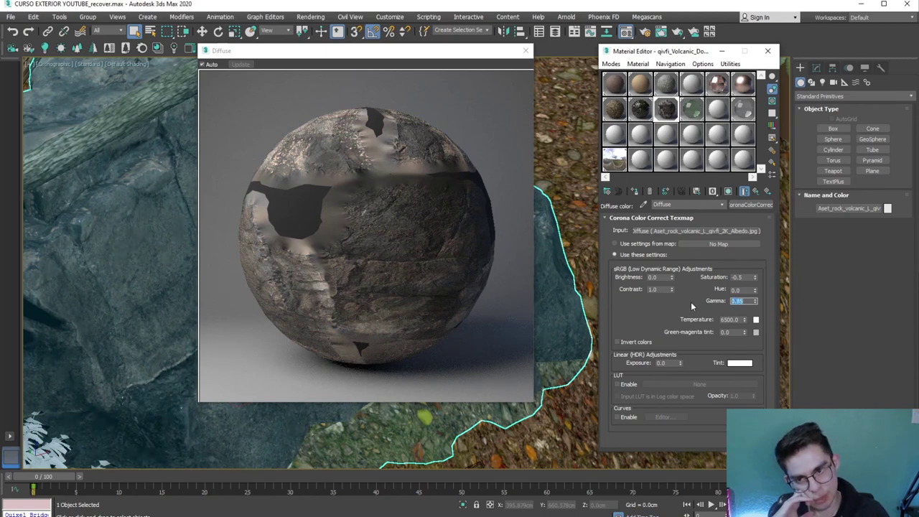
{"action": "left_click", "coordinate": [525, 50]}
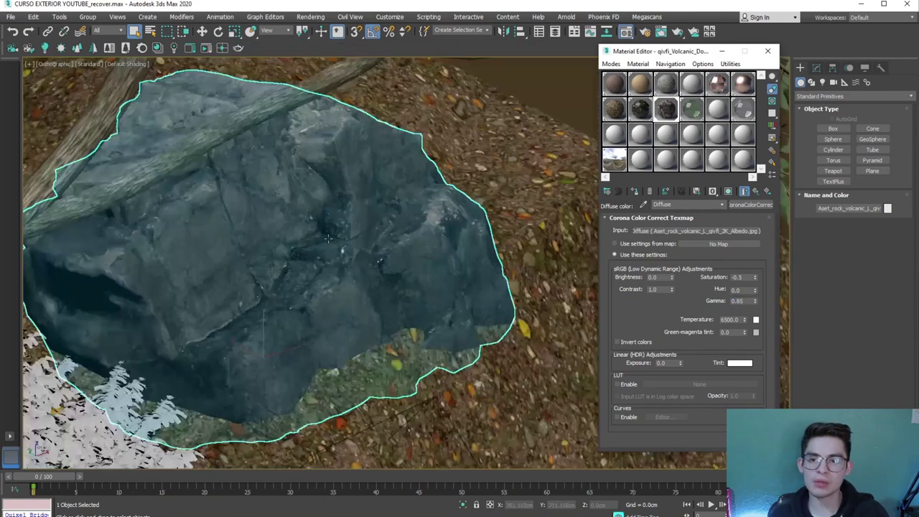
{"action": "left_click", "coordinate": [767, 51]}
{"action": "scroll", "coordinate": [488, 350], "scroll_direction": "down", "scroll_amount": 5}
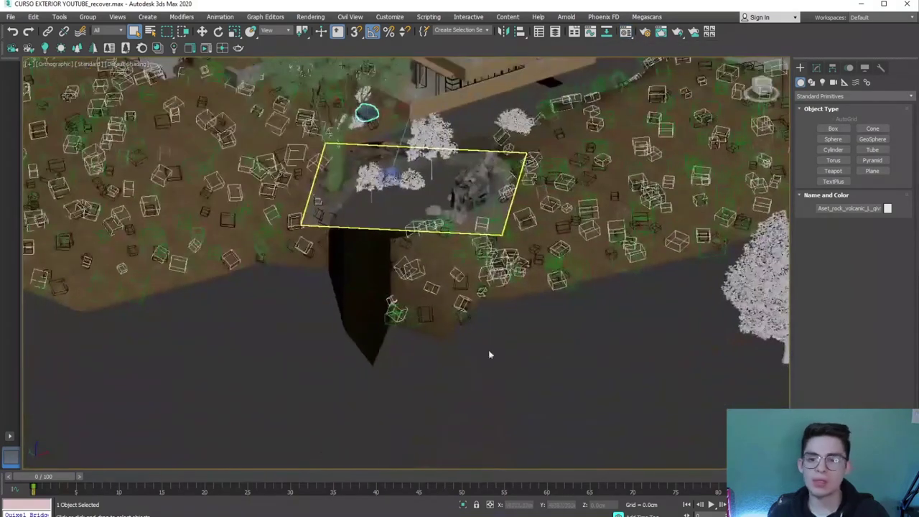
Deselect everything, switch to the CoronaCamera001 view and start interactive Corona rendering
{"action": "left_click", "coordinate": [513, 360]}
{"action": "key", "text": "c"}
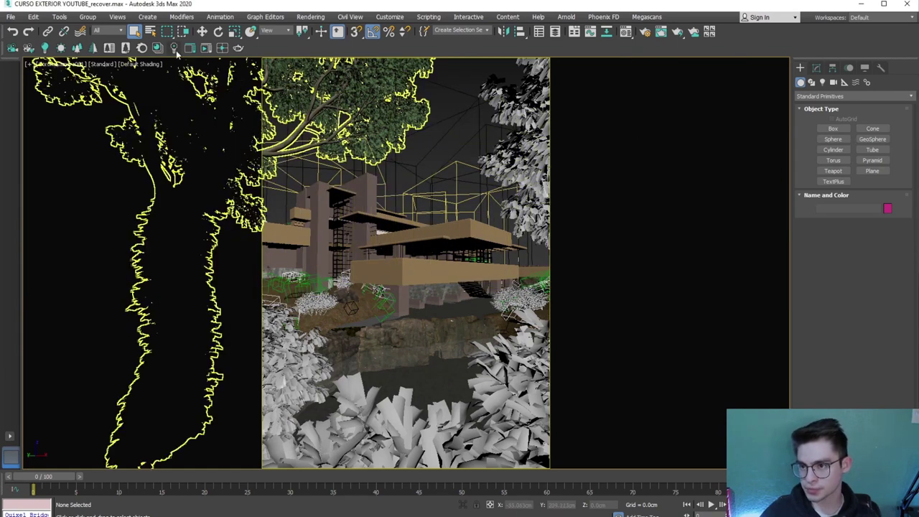
{"action": "left_click", "coordinate": [206, 48]}
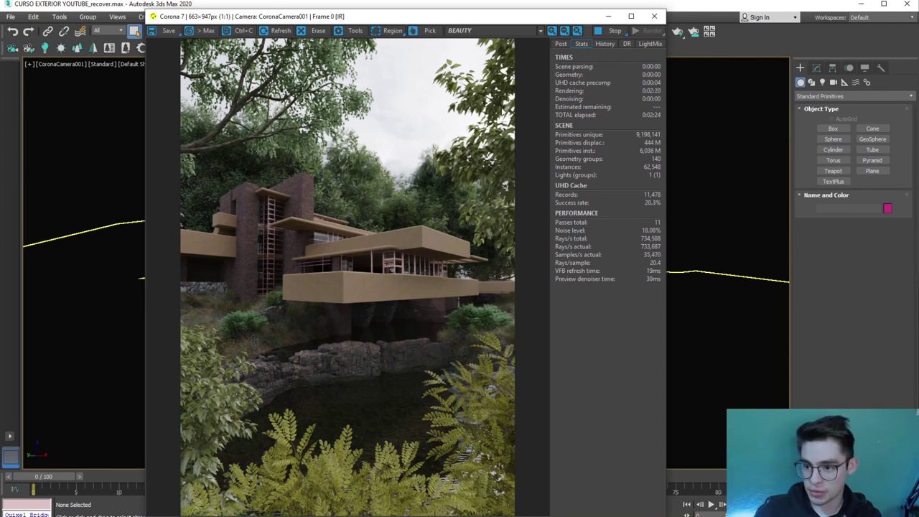
In the Post tab, reduce the bloom size to 2.0
{"action": "left_click", "coordinate": [561, 44]}
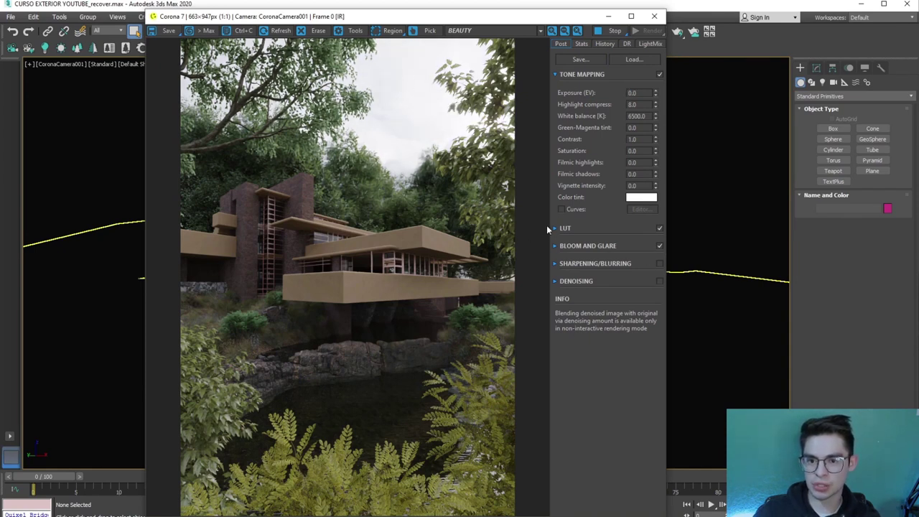
{"action": "left_click", "coordinate": [575, 245]}
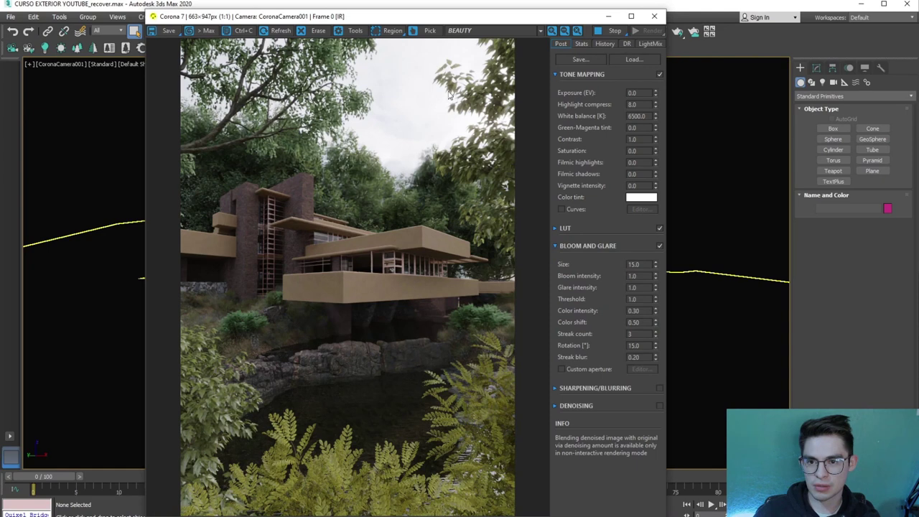
{"action": "double_click", "coordinate": [633, 265]}
{"action": "type", "text": "10"}
{"action": "key", "text": "Return"}
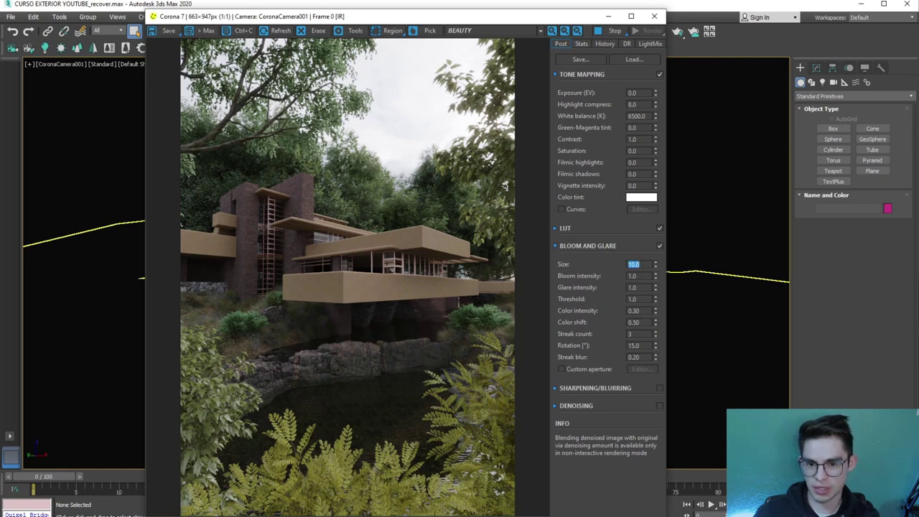
{"action": "type", "text": "5"}
{"action": "key", "text": "Return"}
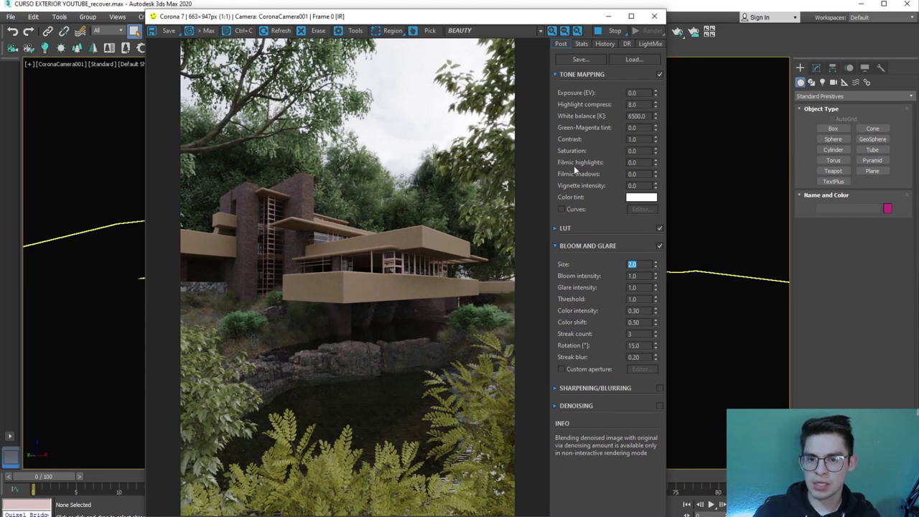
Set filmic highlights to 0.50, raise the sharpen amount to 10, and stop the render
{"action": "left_click", "coordinate": [626, 163]}
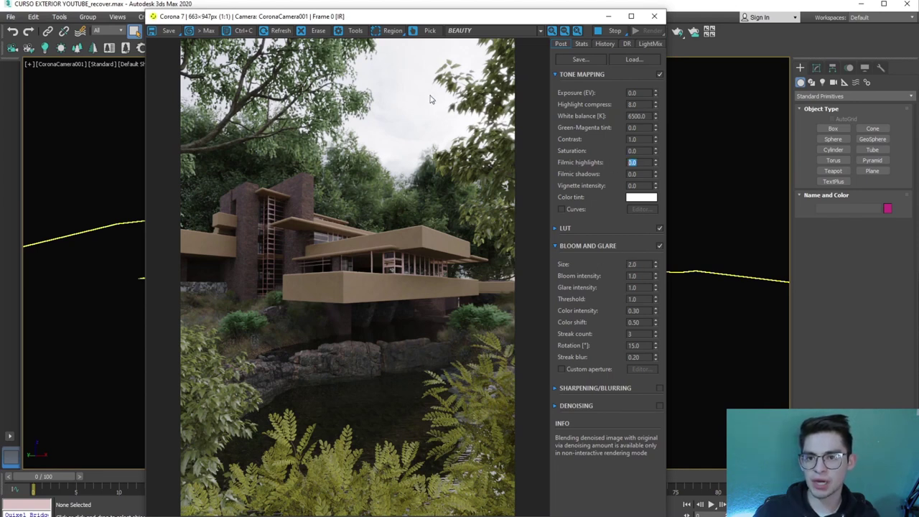
{"action": "type", "text": "0.5"}
{"action": "key", "text": "Return"}
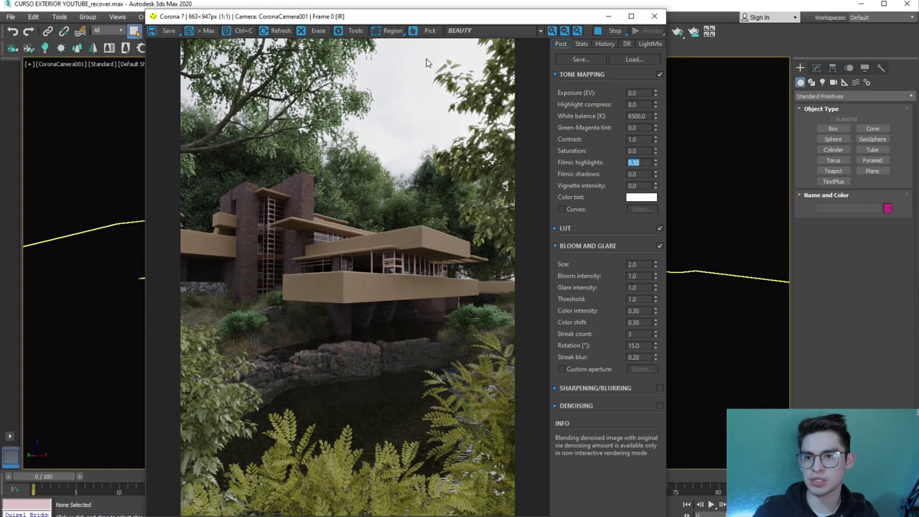
{"action": "type", "text": "0"}
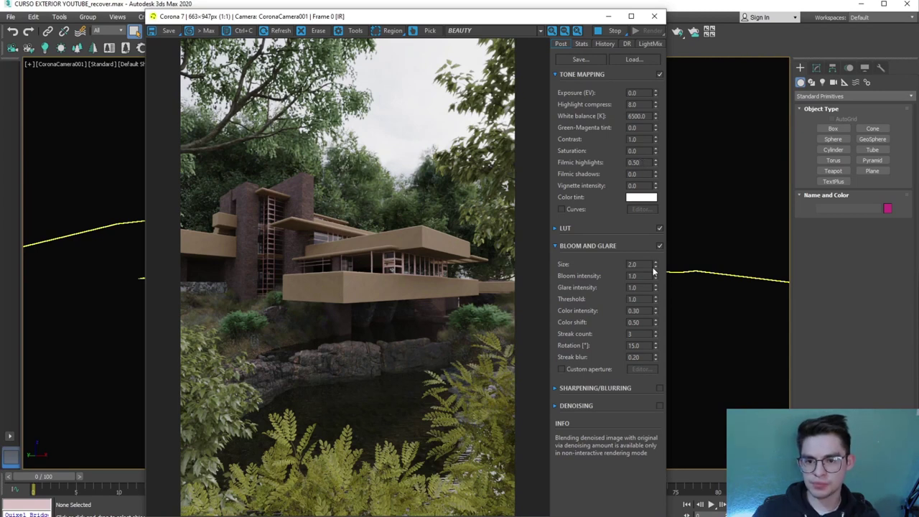
{"action": "left_click", "coordinate": [553, 388]}
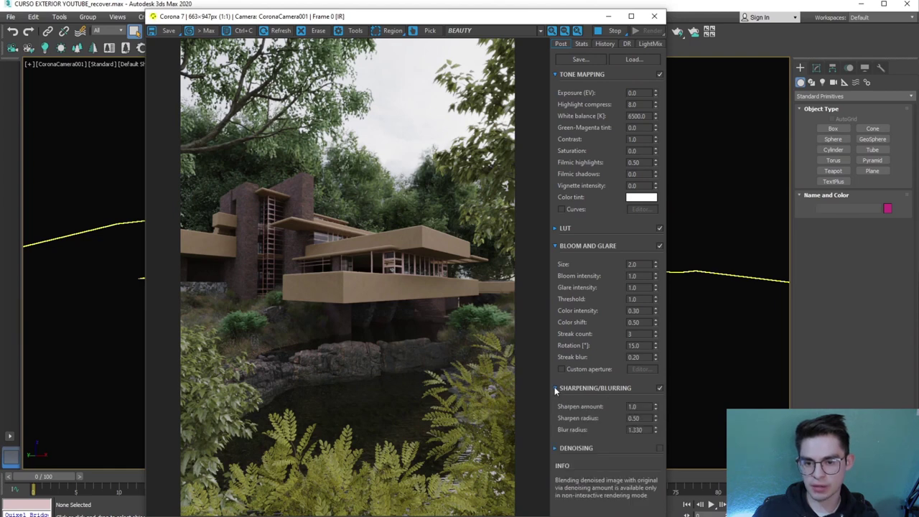
{"action": "type", "text": "10"}
{"action": "key", "text": "Return"}
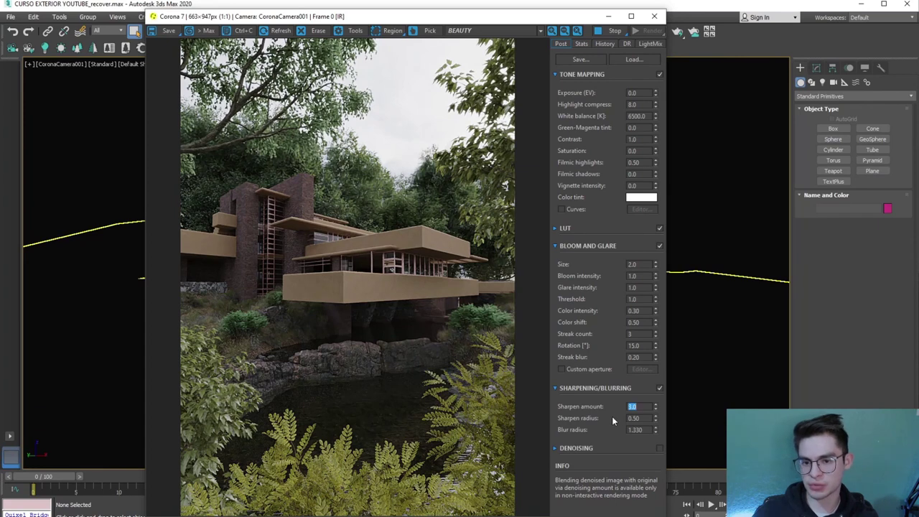
{"action": "left_click", "coordinate": [555, 388]}
{"action": "left_click", "coordinate": [555, 246]}
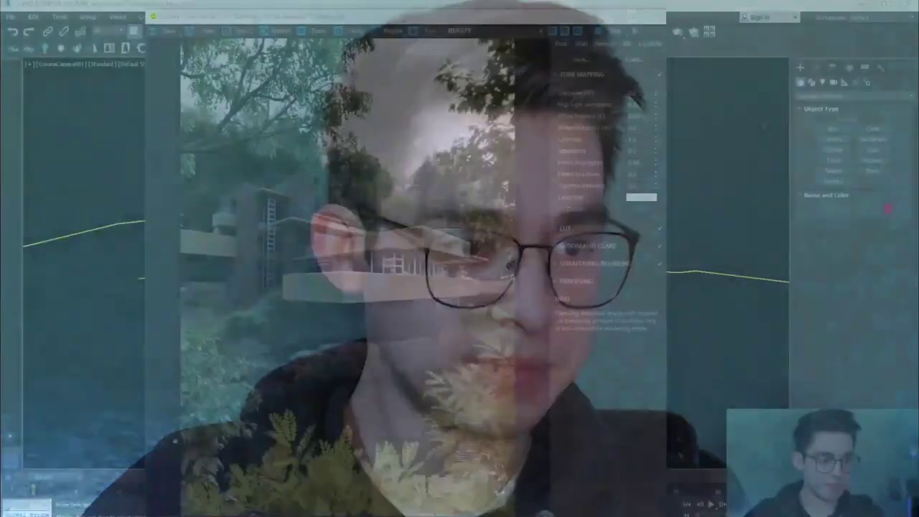
{"action": "left_click", "coordinate": [609, 31]}
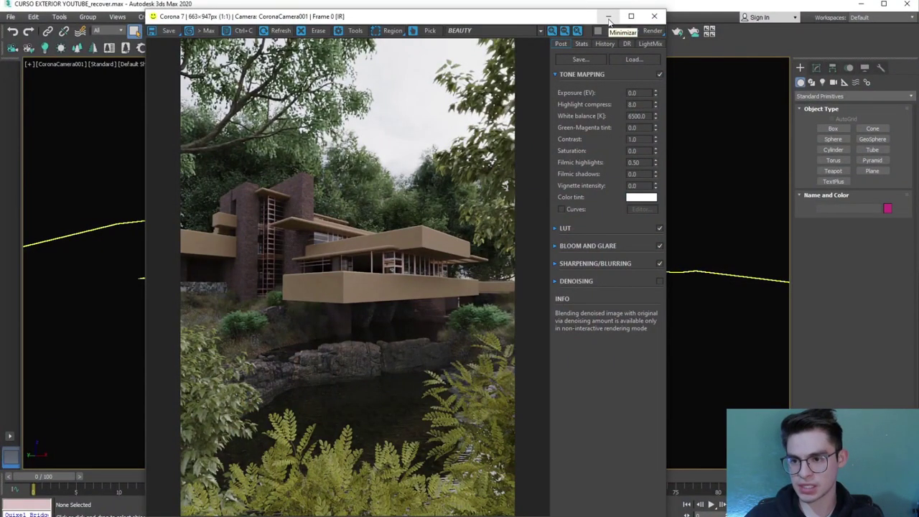
Select CoronaCamera001 and enable depth of field with an overridden focus distance
{"action": "left_click", "coordinate": [608, 22]}
{"action": "left_click", "coordinate": [461, 155]}
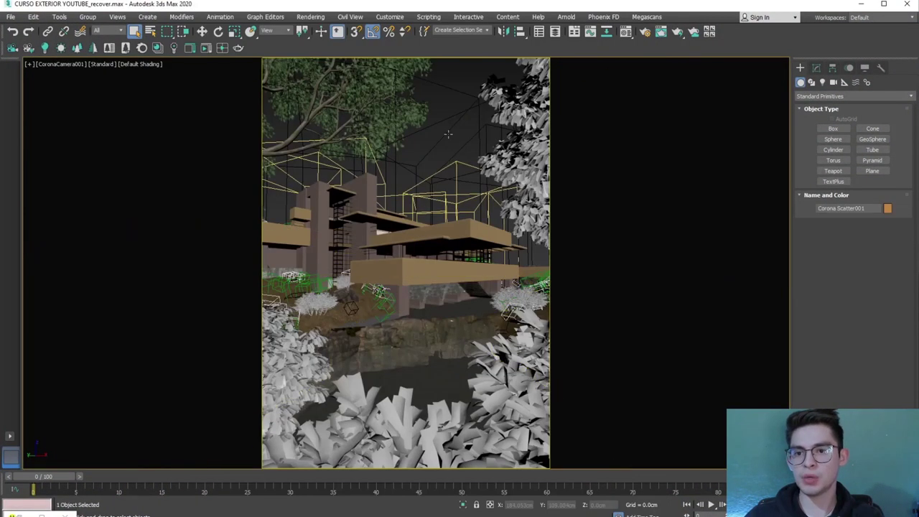
{"action": "left_click", "coordinate": [50, 63]}
{"action": "left_click", "coordinate": [86, 254]}
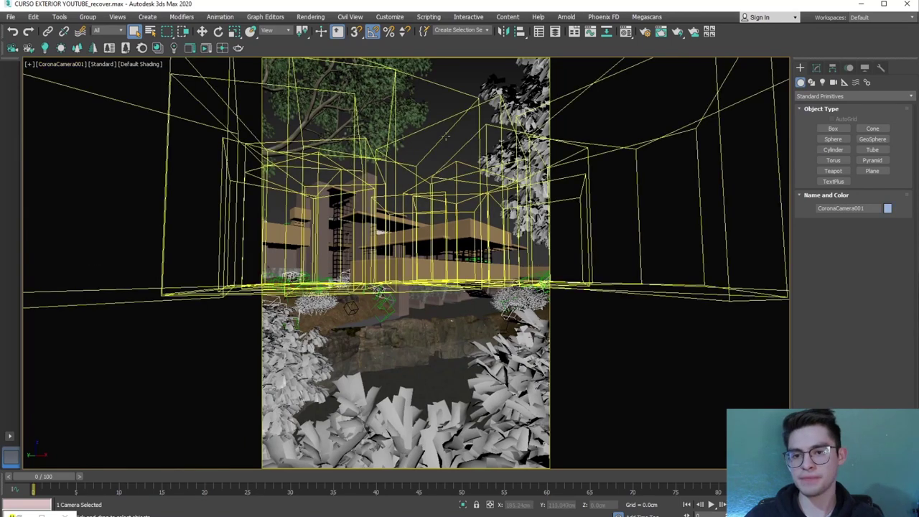
{"action": "left_click", "coordinate": [816, 68]}
{"action": "scroll", "coordinate": [825, 323], "scroll_direction": "down", "scroll_amount": 5}
{"action": "scroll", "coordinate": [795, 385], "scroll_direction": "down", "scroll_amount": 5}
{"action": "left_click", "coordinate": [819, 361]}
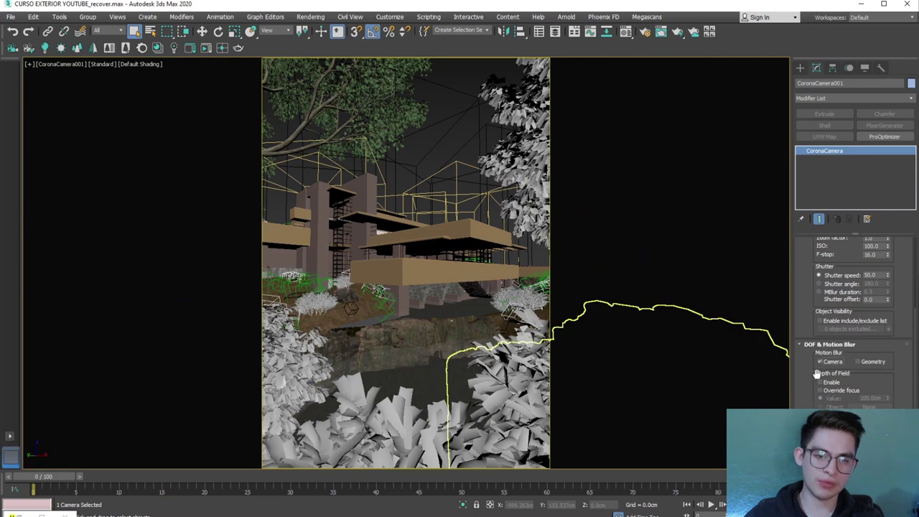
{"action": "left_click", "coordinate": [822, 391]}
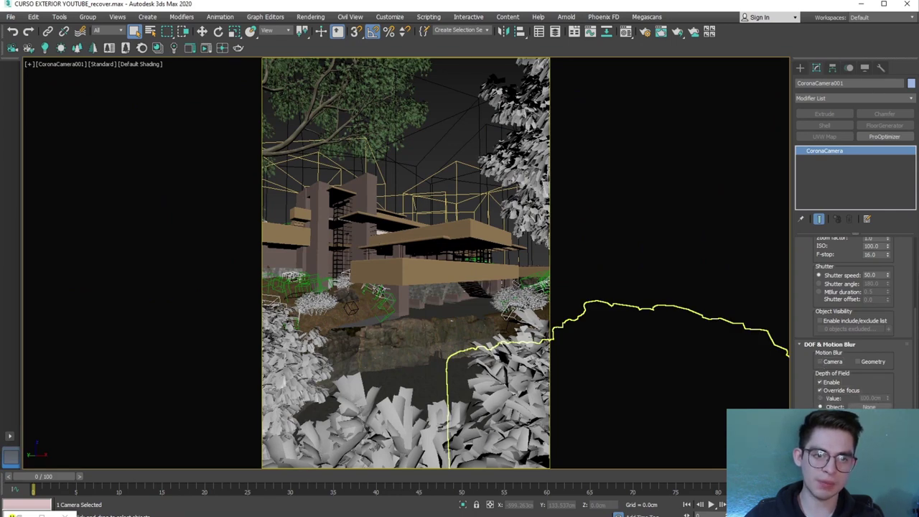
Reselect the camera in the top view and set the focus distance to 1000 cm
{"action": "left_click", "coordinate": [443, 147]}
{"action": "key", "text": "t"}
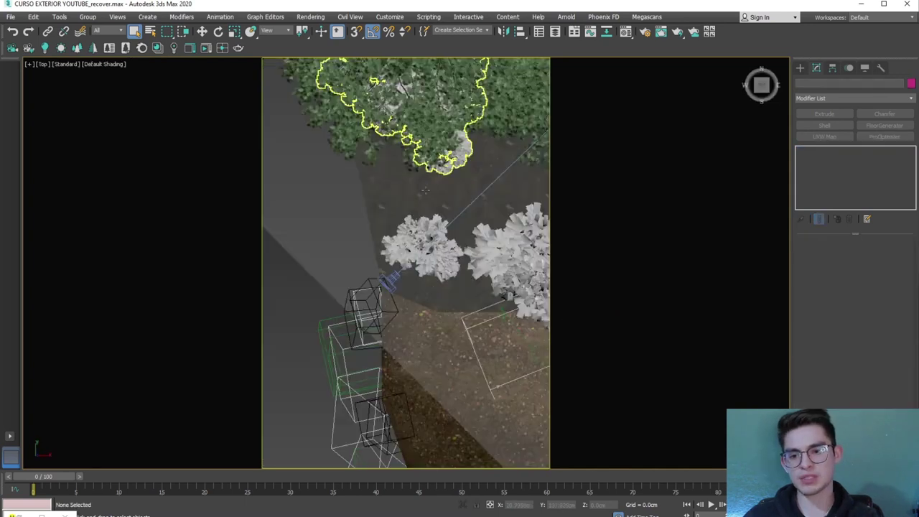
{"action": "scroll", "coordinate": [412, 252], "scroll_direction": "down", "scroll_amount": 3}
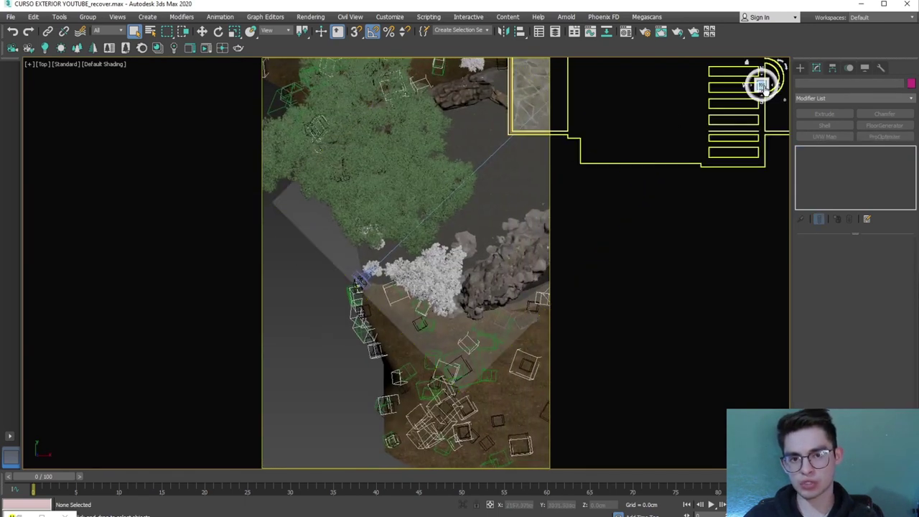
{"action": "left_click_drag", "start_coordinate": [772, 72], "coordinate": [750, 94]}
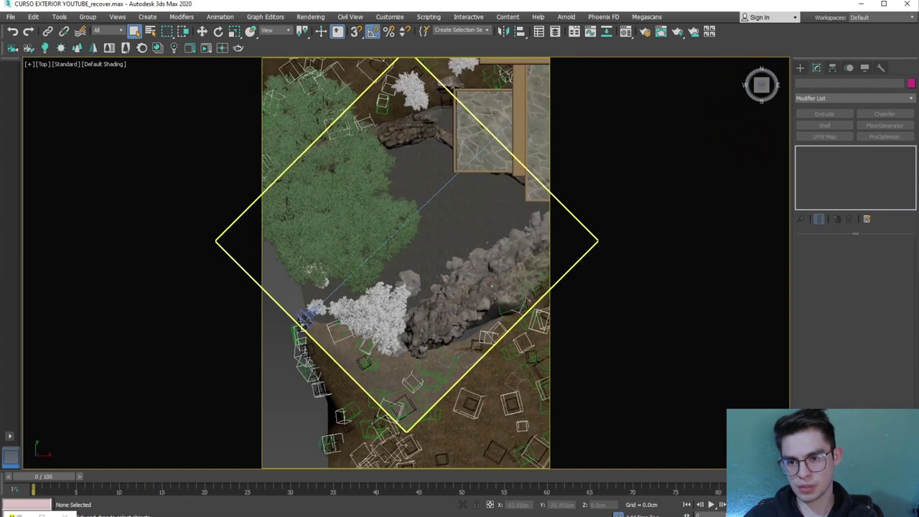
{"action": "left_click", "coordinate": [305, 316]}
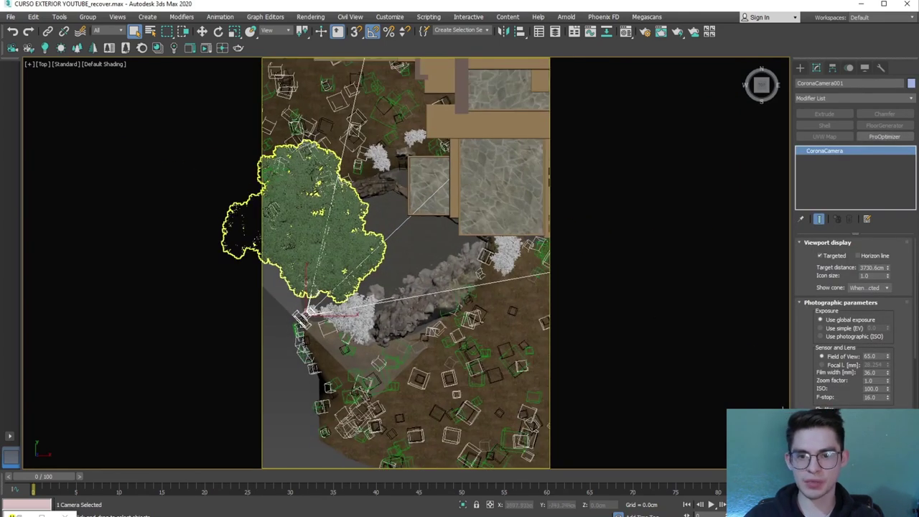
{"action": "scroll", "coordinate": [824, 386], "scroll_direction": "down", "scroll_amount": 5}
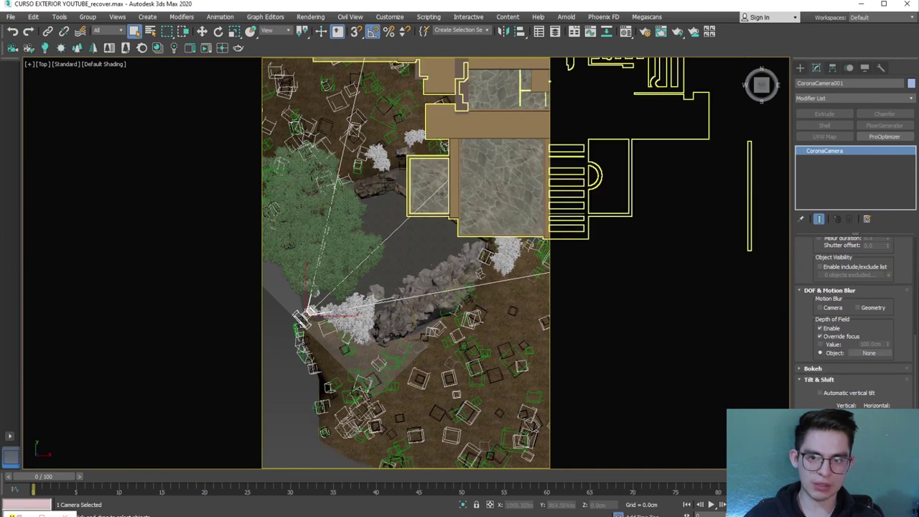
{"action": "left_click", "coordinate": [820, 345]}
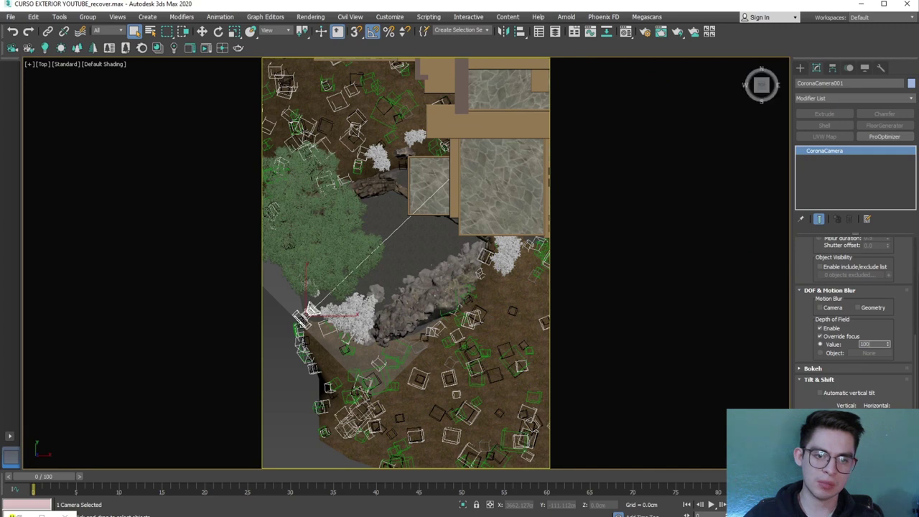
{"action": "type", "text": "1000"}
{"action": "key", "text": "Return"}
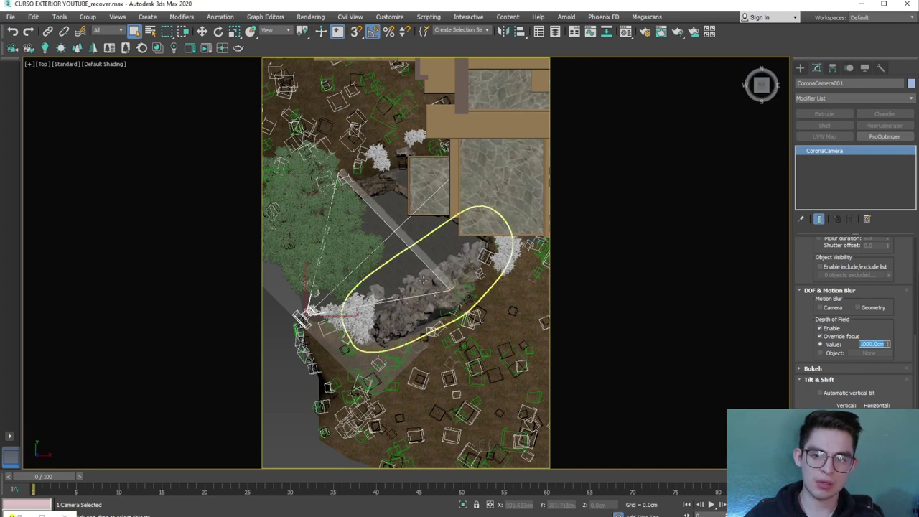
Turn off automatic vertical tilt and change the focus distance to 2000 cm
{"action": "left_click", "coordinate": [819, 392]}
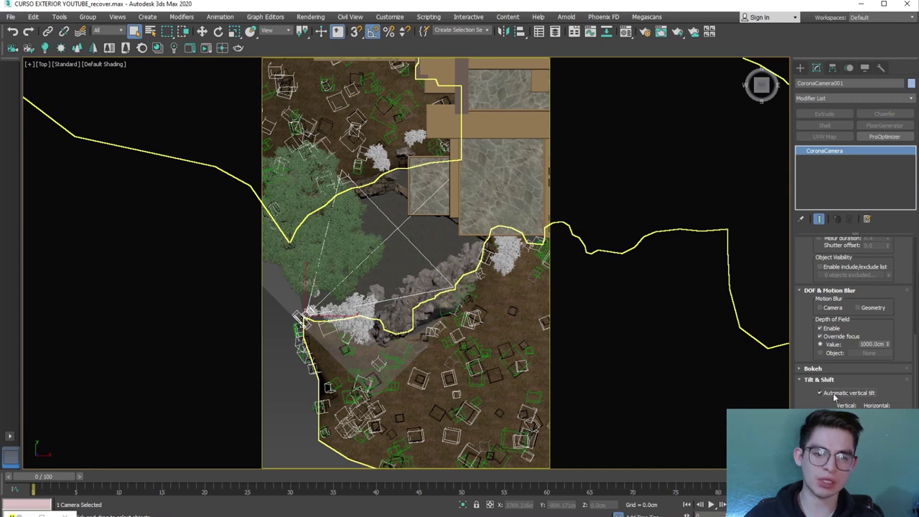
{"action": "left_click", "coordinate": [820, 395]}
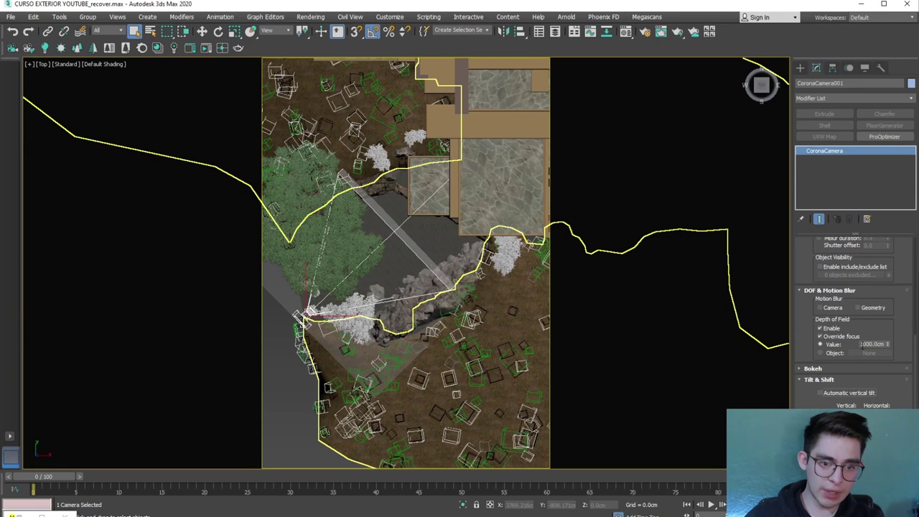
{"action": "type", "text": "2000"}
{"action": "key", "text": "Return"}
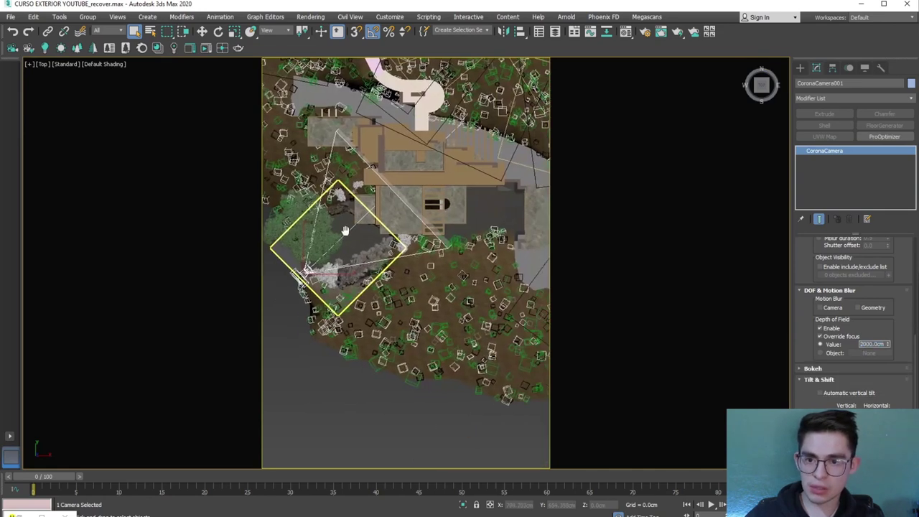
Through CoronaCamera001, compare framing with automatic vertical tilt toggled, leaving it on
{"action": "key", "text": "c"}
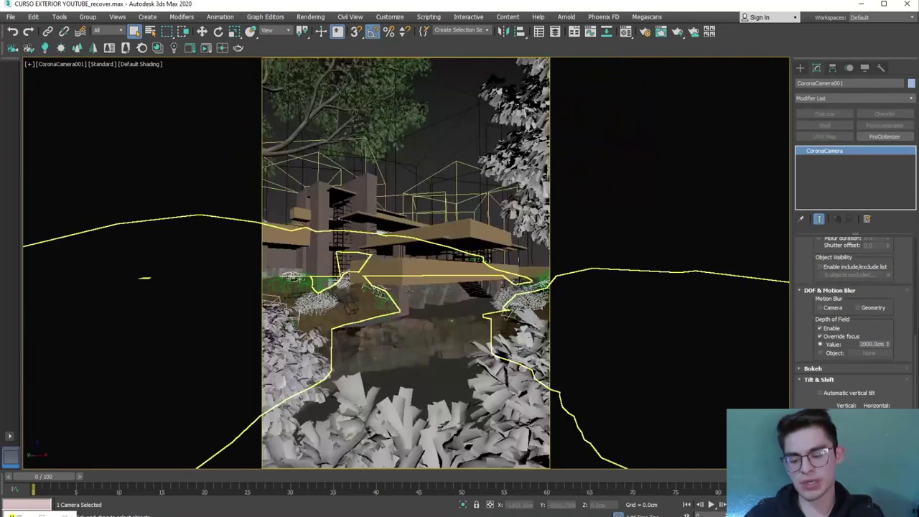
{"action": "left_click", "coordinate": [825, 392]}
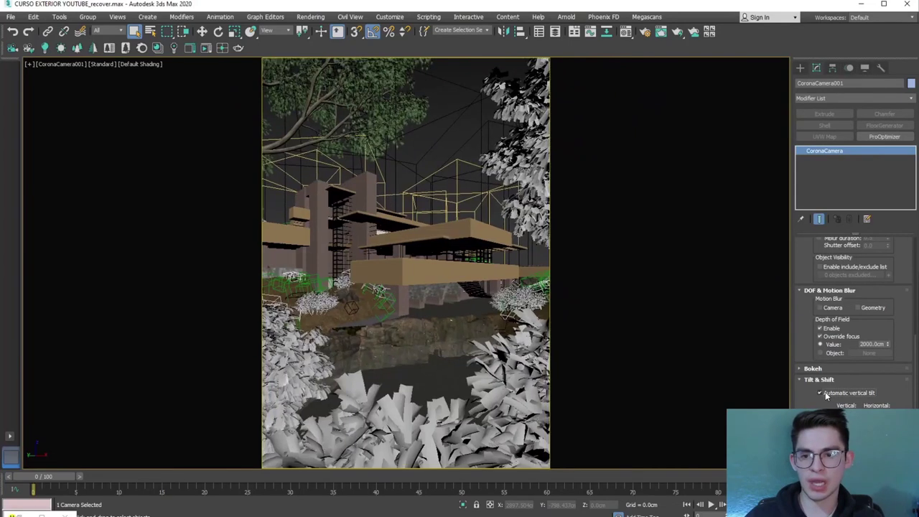
{"action": "left_click", "coordinate": [825, 392]}
{"action": "left_click", "coordinate": [825, 392]}
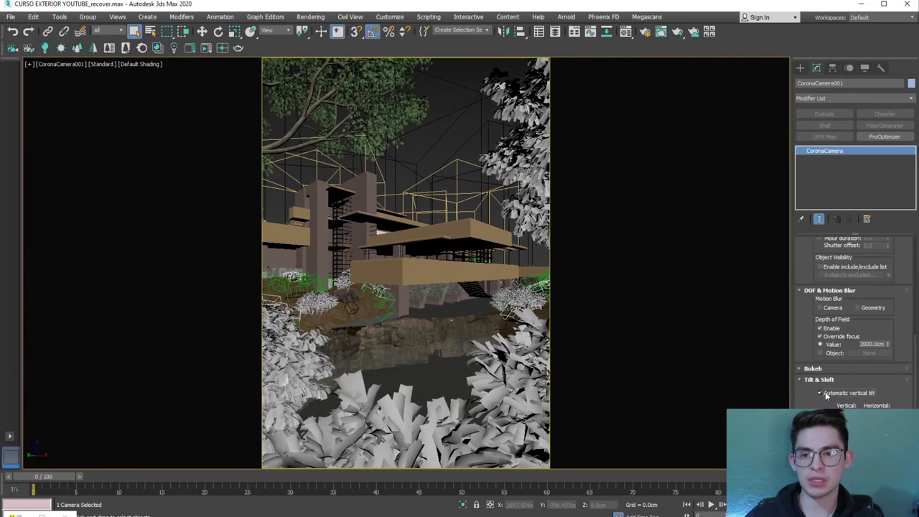
{"action": "left_click", "coordinate": [824, 392]}
{"action": "left_click", "coordinate": [820, 392]}
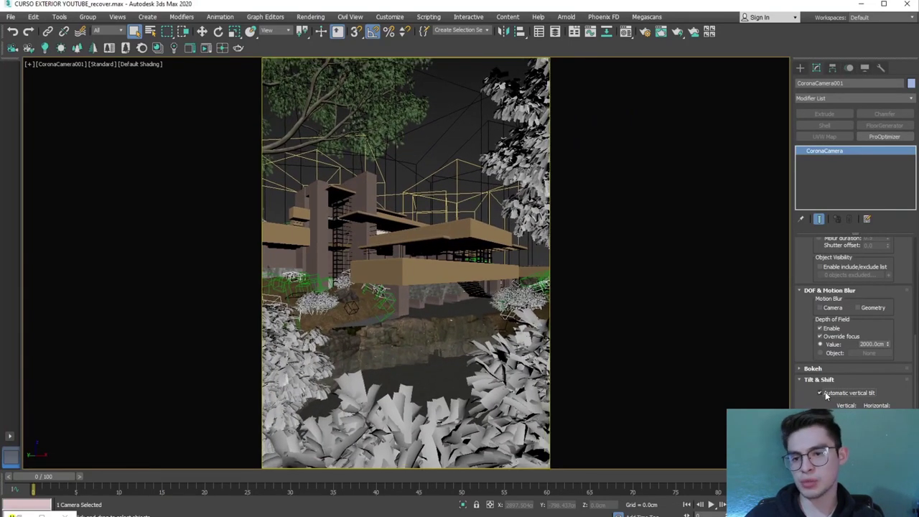
{"action": "left_click", "coordinate": [824, 392]}
{"action": "left_click", "coordinate": [825, 392]}
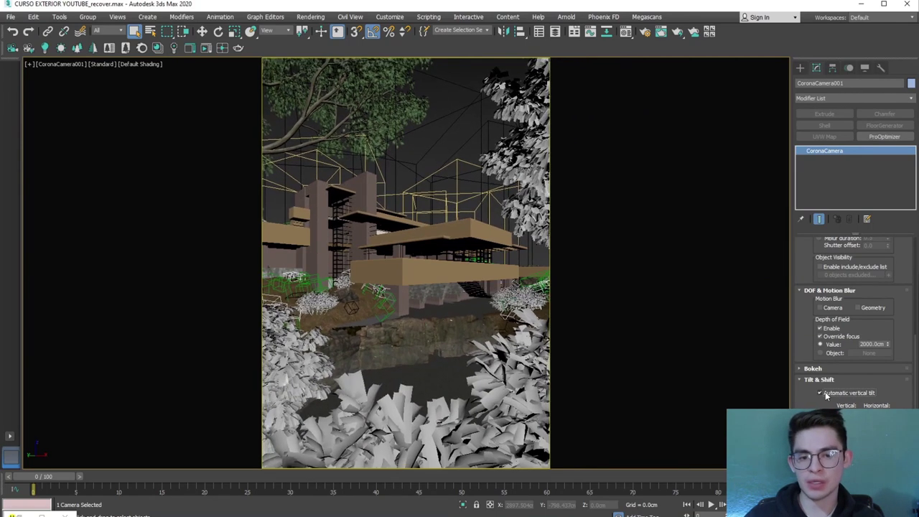
{"action": "left_click", "coordinate": [821, 392]}
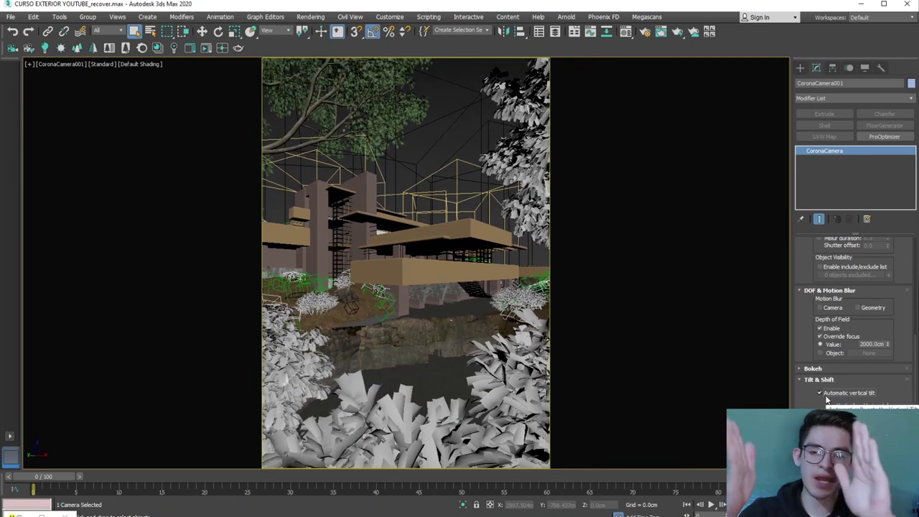
{"action": "left_click", "coordinate": [820, 393]}
{"action": "left_click", "coordinate": [825, 397]}
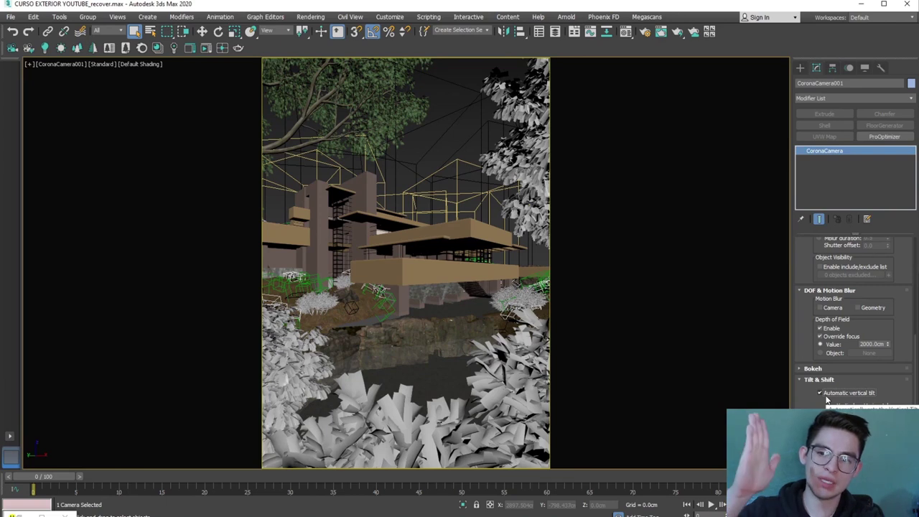
{"action": "left_click", "coordinate": [825, 397]}
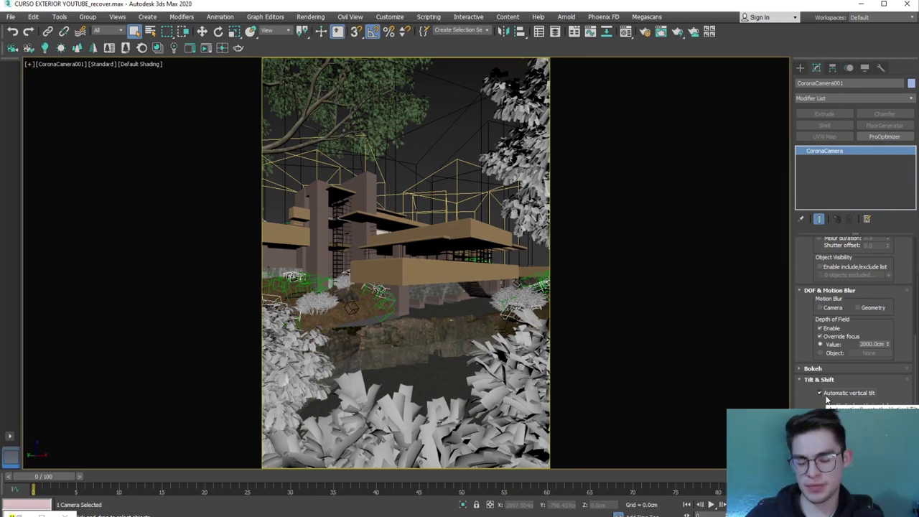
{"action": "left_click", "coordinate": [826, 397]}
{"action": "left_click", "coordinate": [825, 396]}
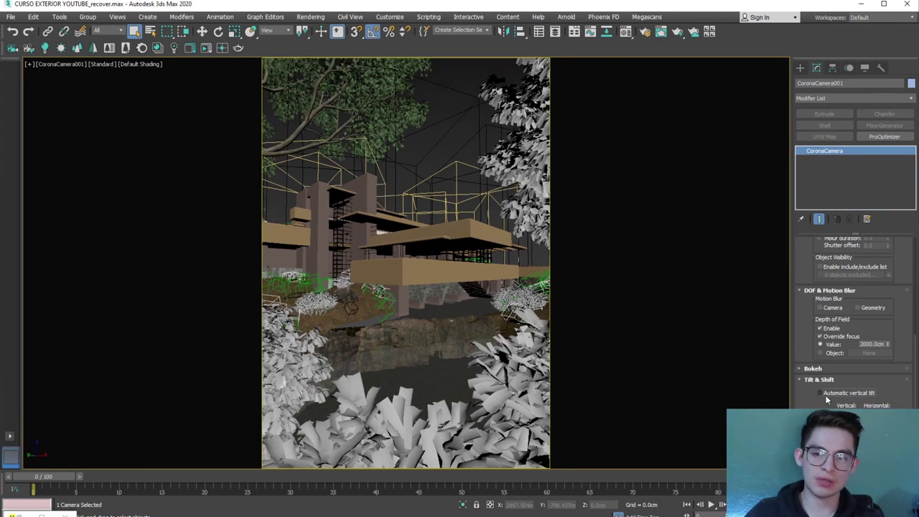
{"action": "left_click", "coordinate": [825, 396]}
{"action": "left_click", "coordinate": [825, 397]}
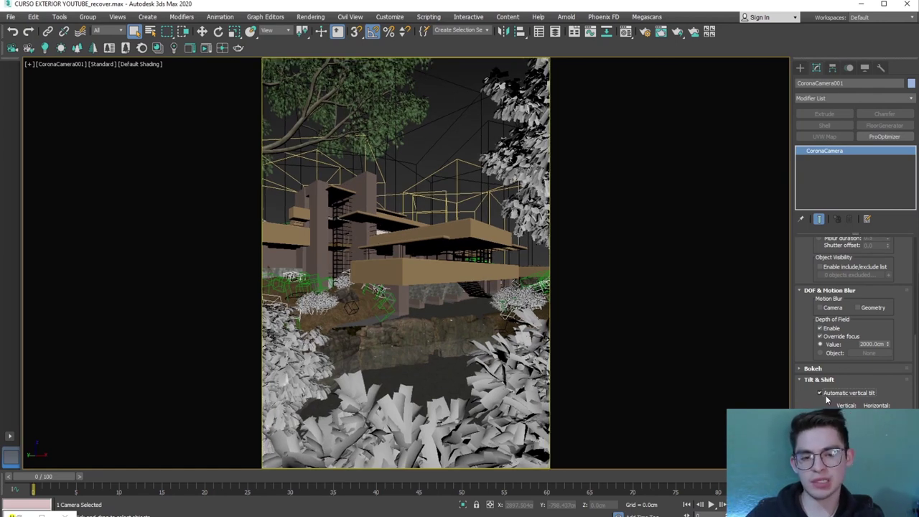
Lower the camera's F-stop to 2 and deselect the camera
{"action": "left_click_drag", "start_coordinate": [806, 338], "coordinate": [804, 381]}
{"action": "scroll", "coordinate": [799, 308], "scroll_direction": "up", "scroll_amount": 2}
{"action": "scroll", "coordinate": [800, 318], "scroll_direction": "up", "scroll_amount": 2}
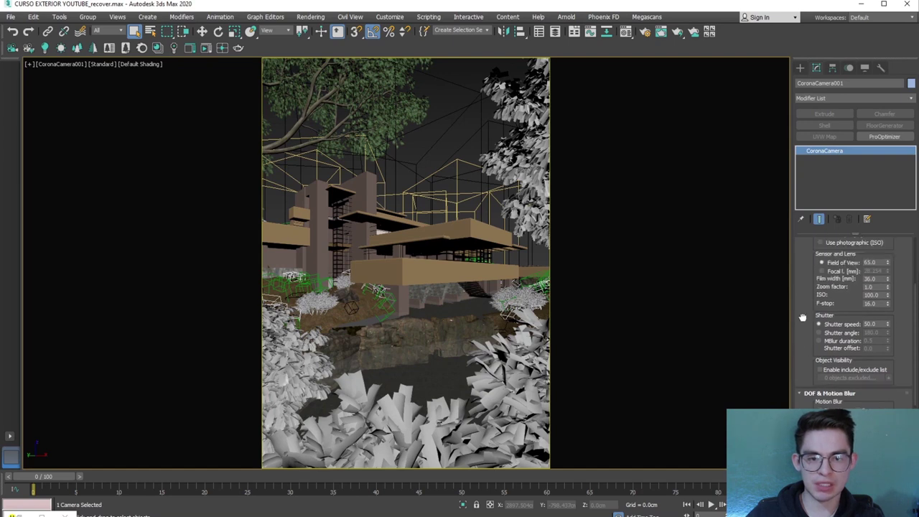
{"action": "scroll", "coordinate": [804, 332], "scroll_direction": "up", "scroll_amount": 2}
{"action": "double_click", "coordinate": [876, 328]}
{"action": "type", "text": "2"}
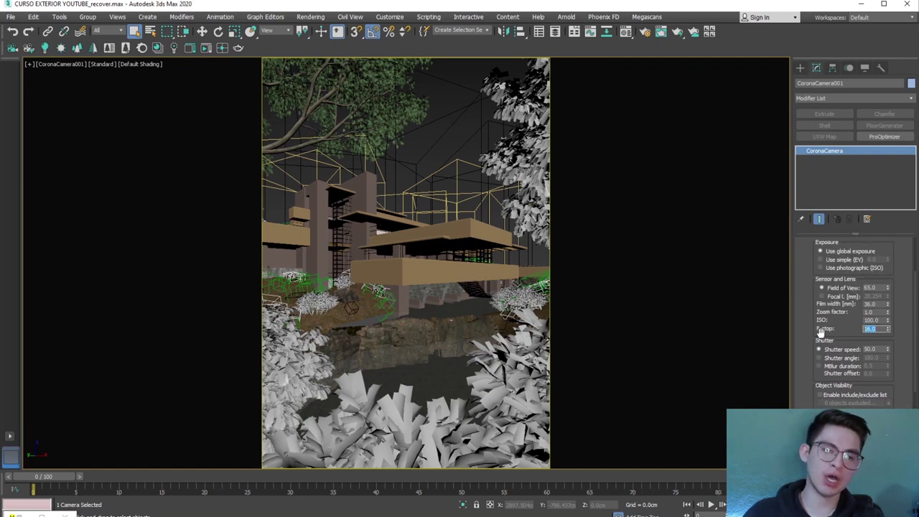
{"action": "key", "text": "Return"}
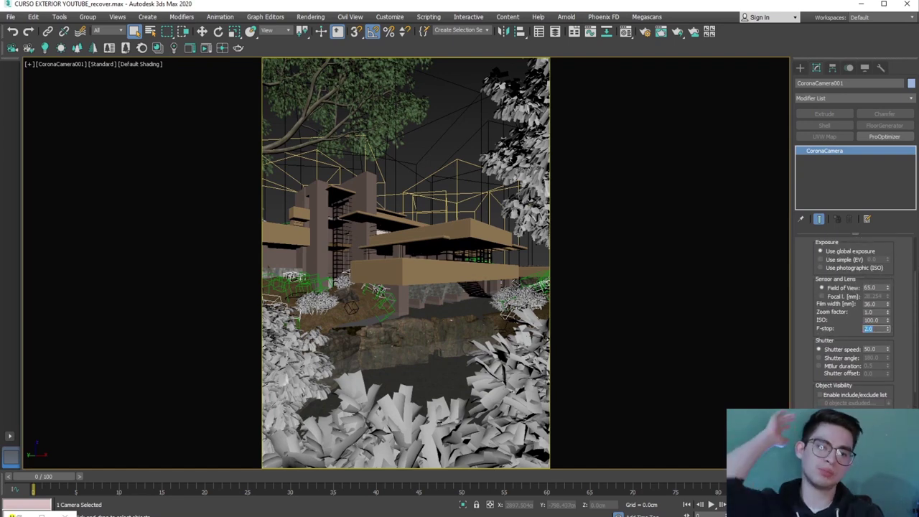
{"action": "left_click", "coordinate": [450, 142]}
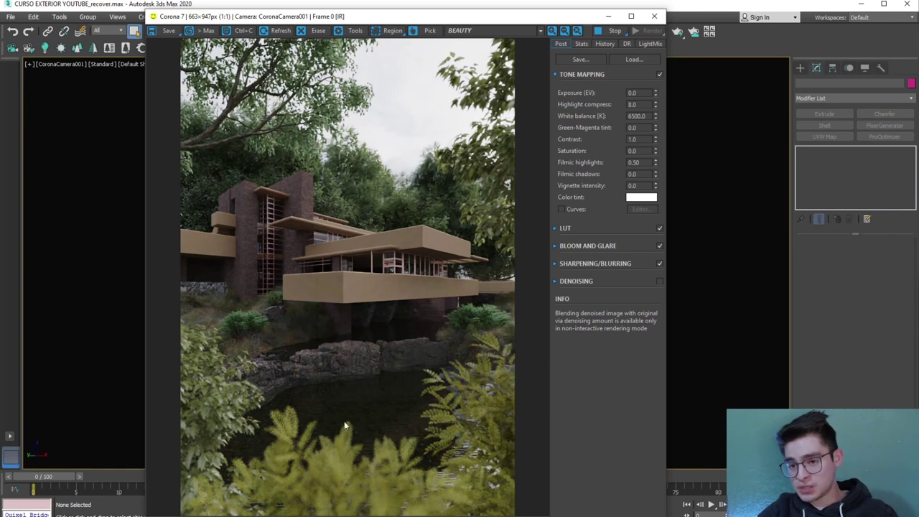
Move the frame buffer lower, reselect CoronaCamera001, and bring up its F-stop setting
{"action": "left_click_drag", "start_coordinate": [518, 19], "coordinate": [470, 60]}
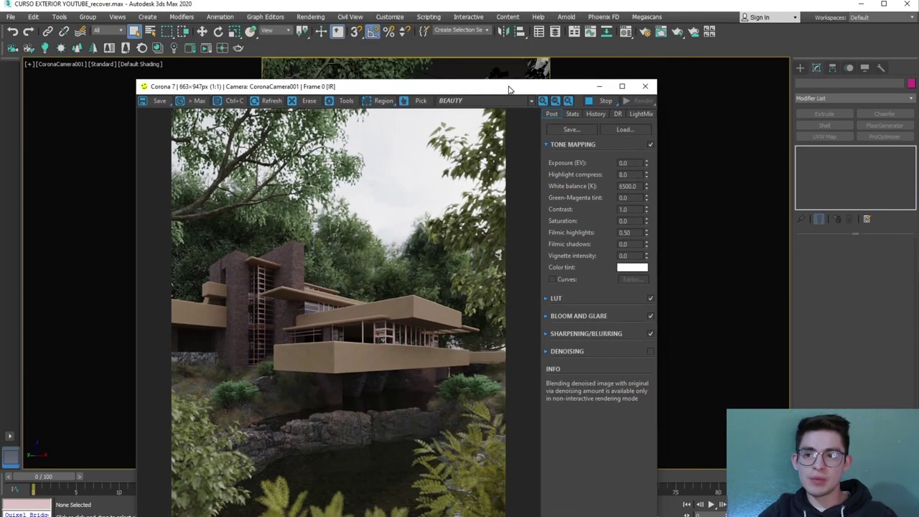
{"action": "left_click", "coordinate": [55, 64]}
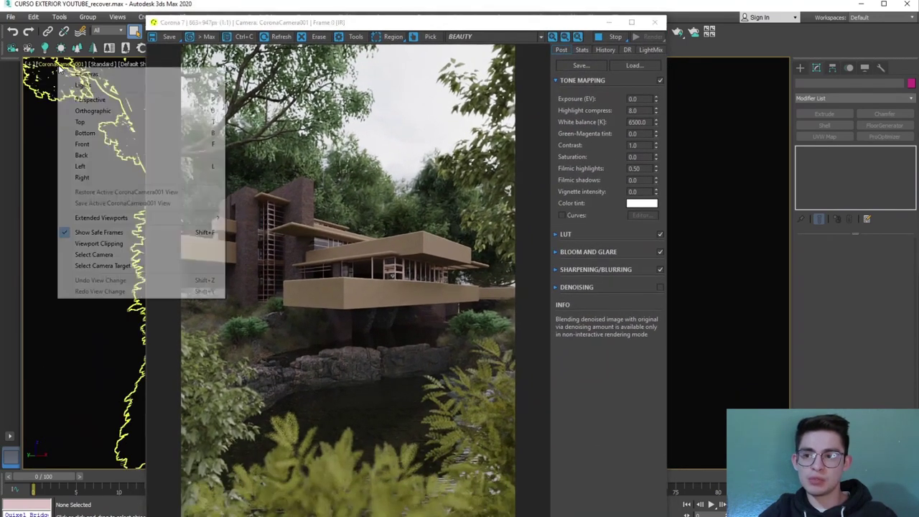
{"action": "left_click", "coordinate": [93, 253]}
{"action": "scroll", "coordinate": [875, 373], "scroll_direction": "down", "scroll_amount": 2}
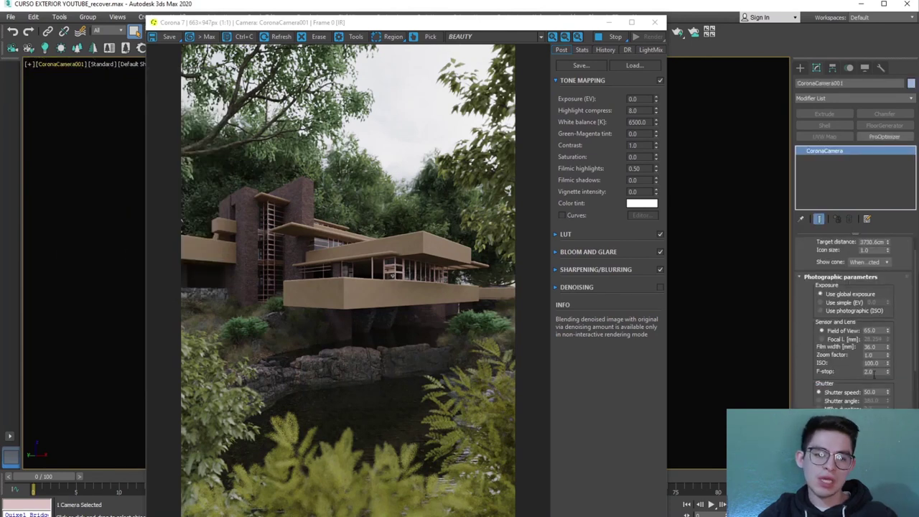
{"action": "left_click", "coordinate": [882, 371]}
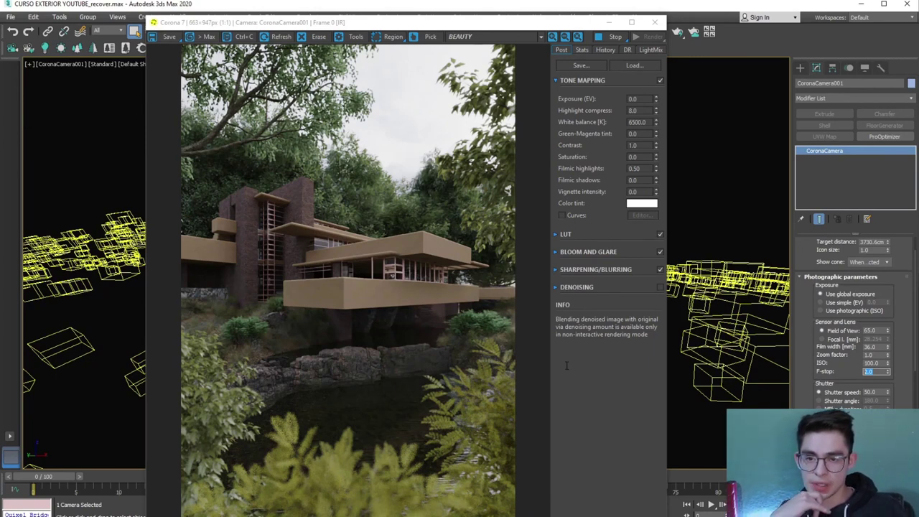
Try tone-mapping exposure at 1, then -0.8, finishing at -1.0 EV
{"action": "left_click", "coordinate": [632, 99]}
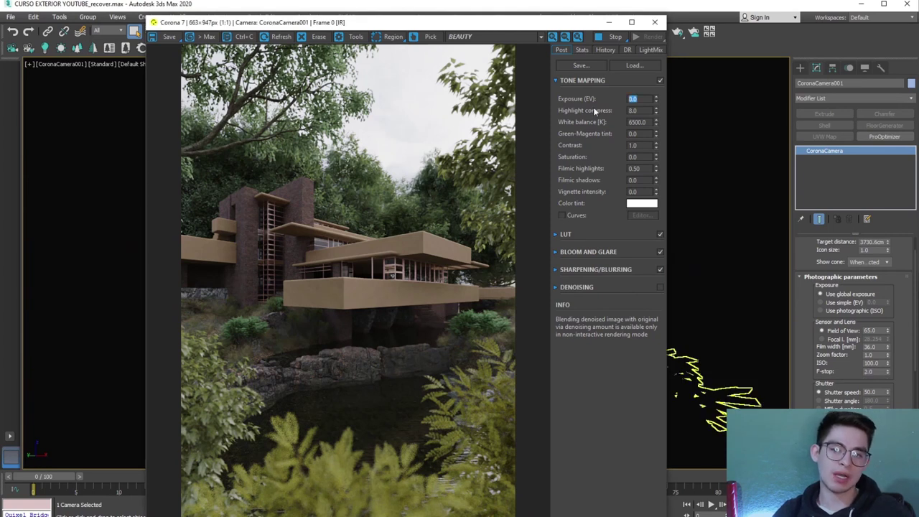
{"action": "type", "text": "1"}
{"action": "key", "text": "Return"}
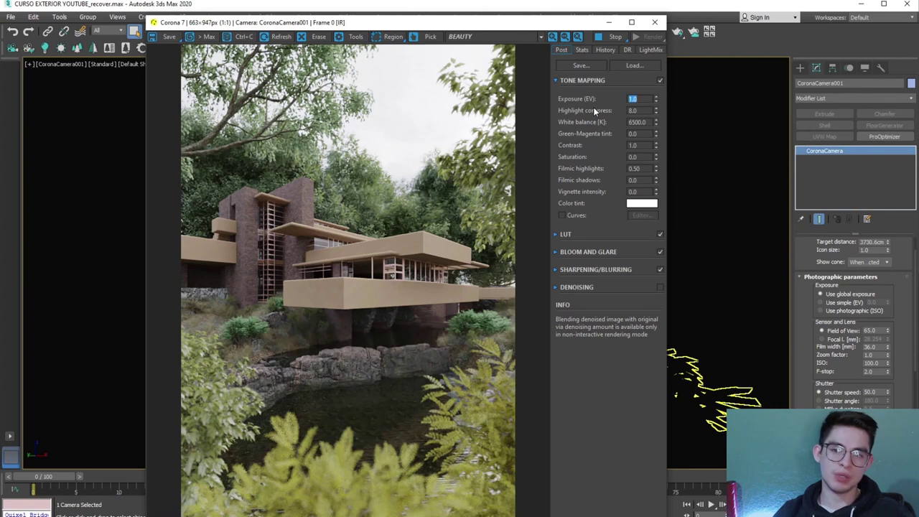
{"action": "key", "text": "Return"}
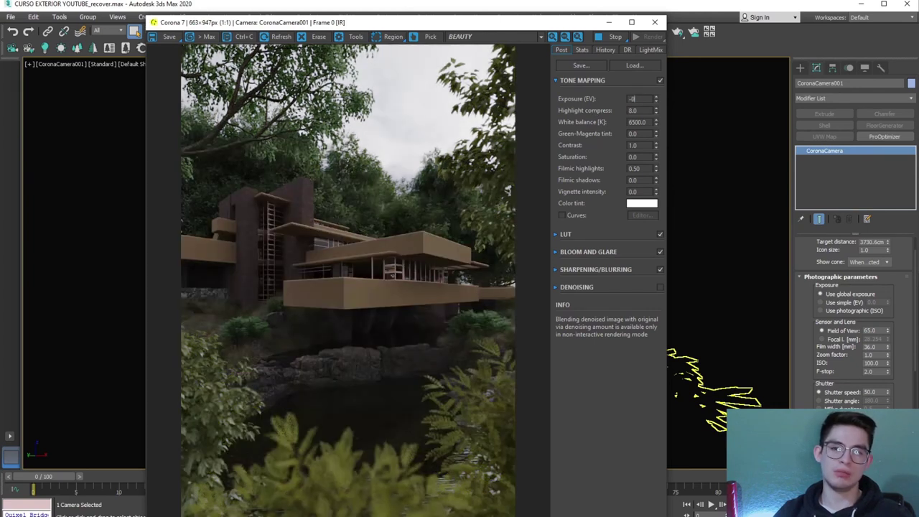
{"action": "key", "text": "Return"}
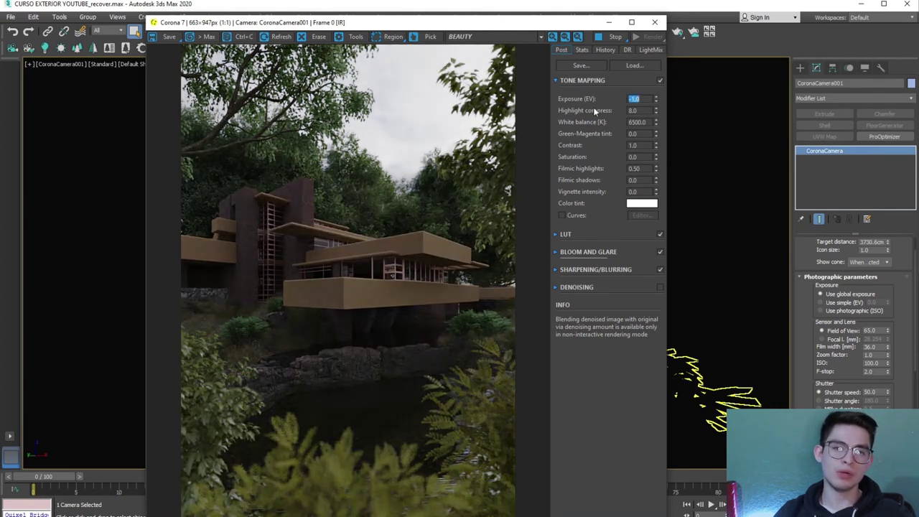